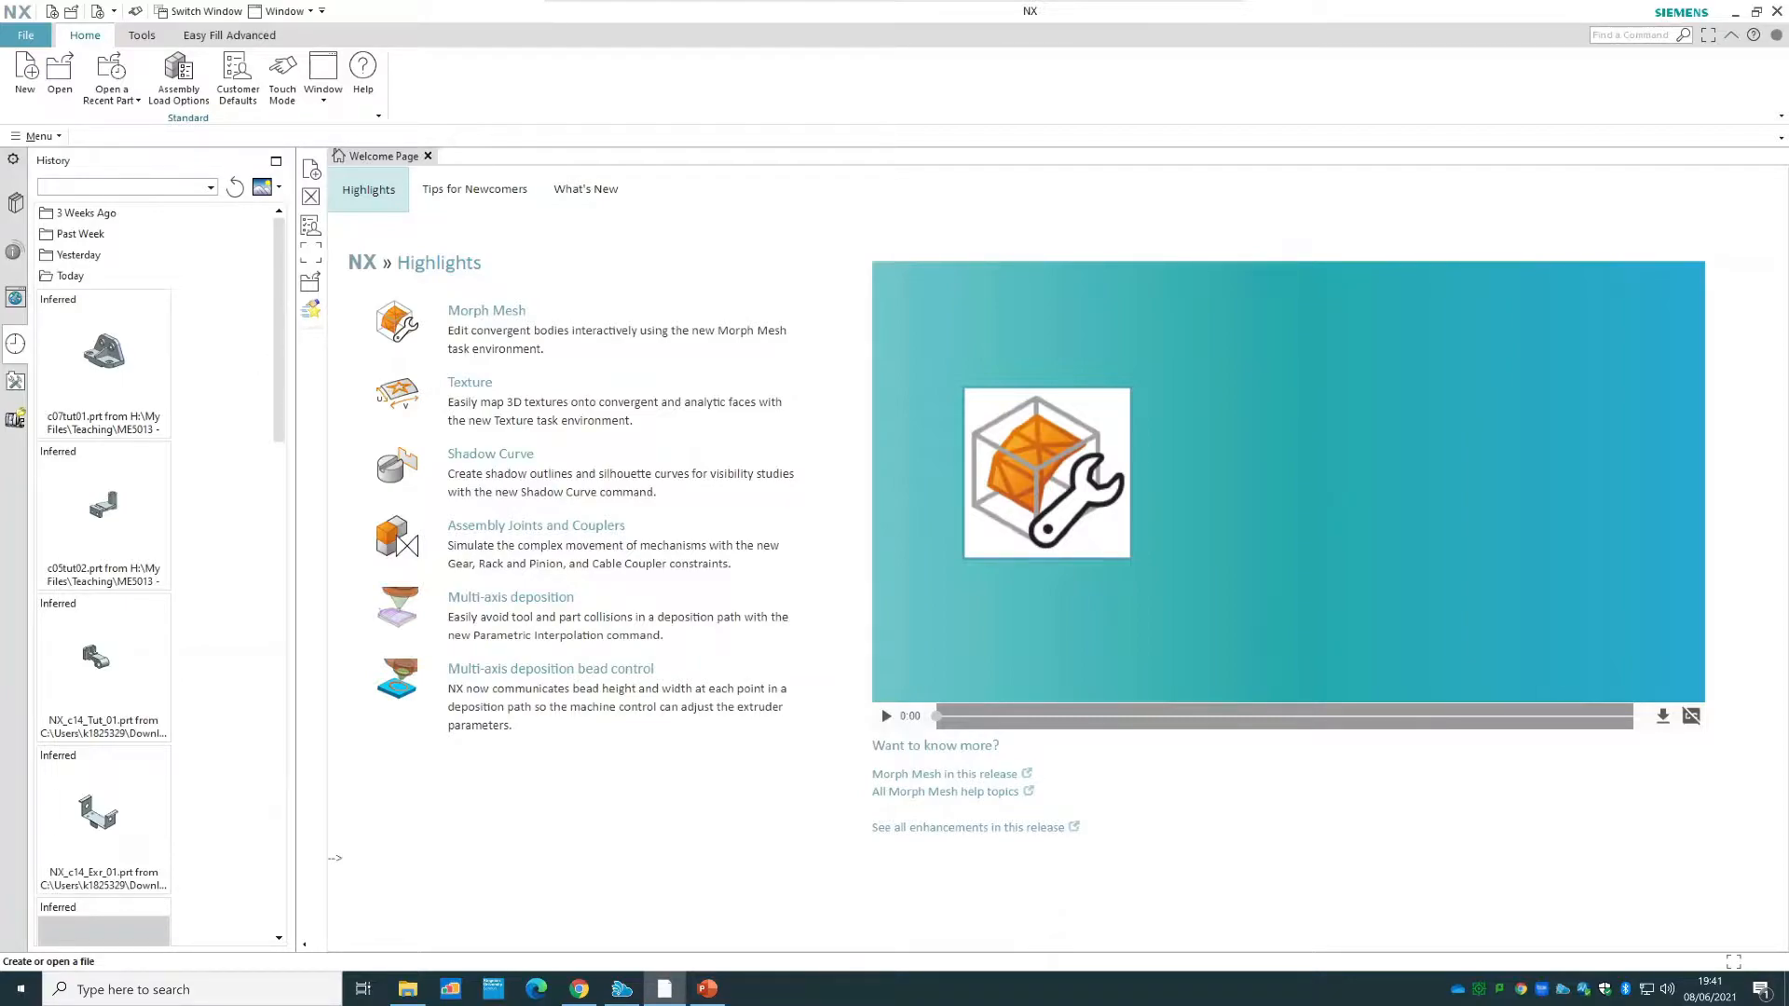
- Open Assembly1.prt from the history and create an A3-size drawing in millimetres that references this existing part
left_click_drag(279, 316, 277, 748)
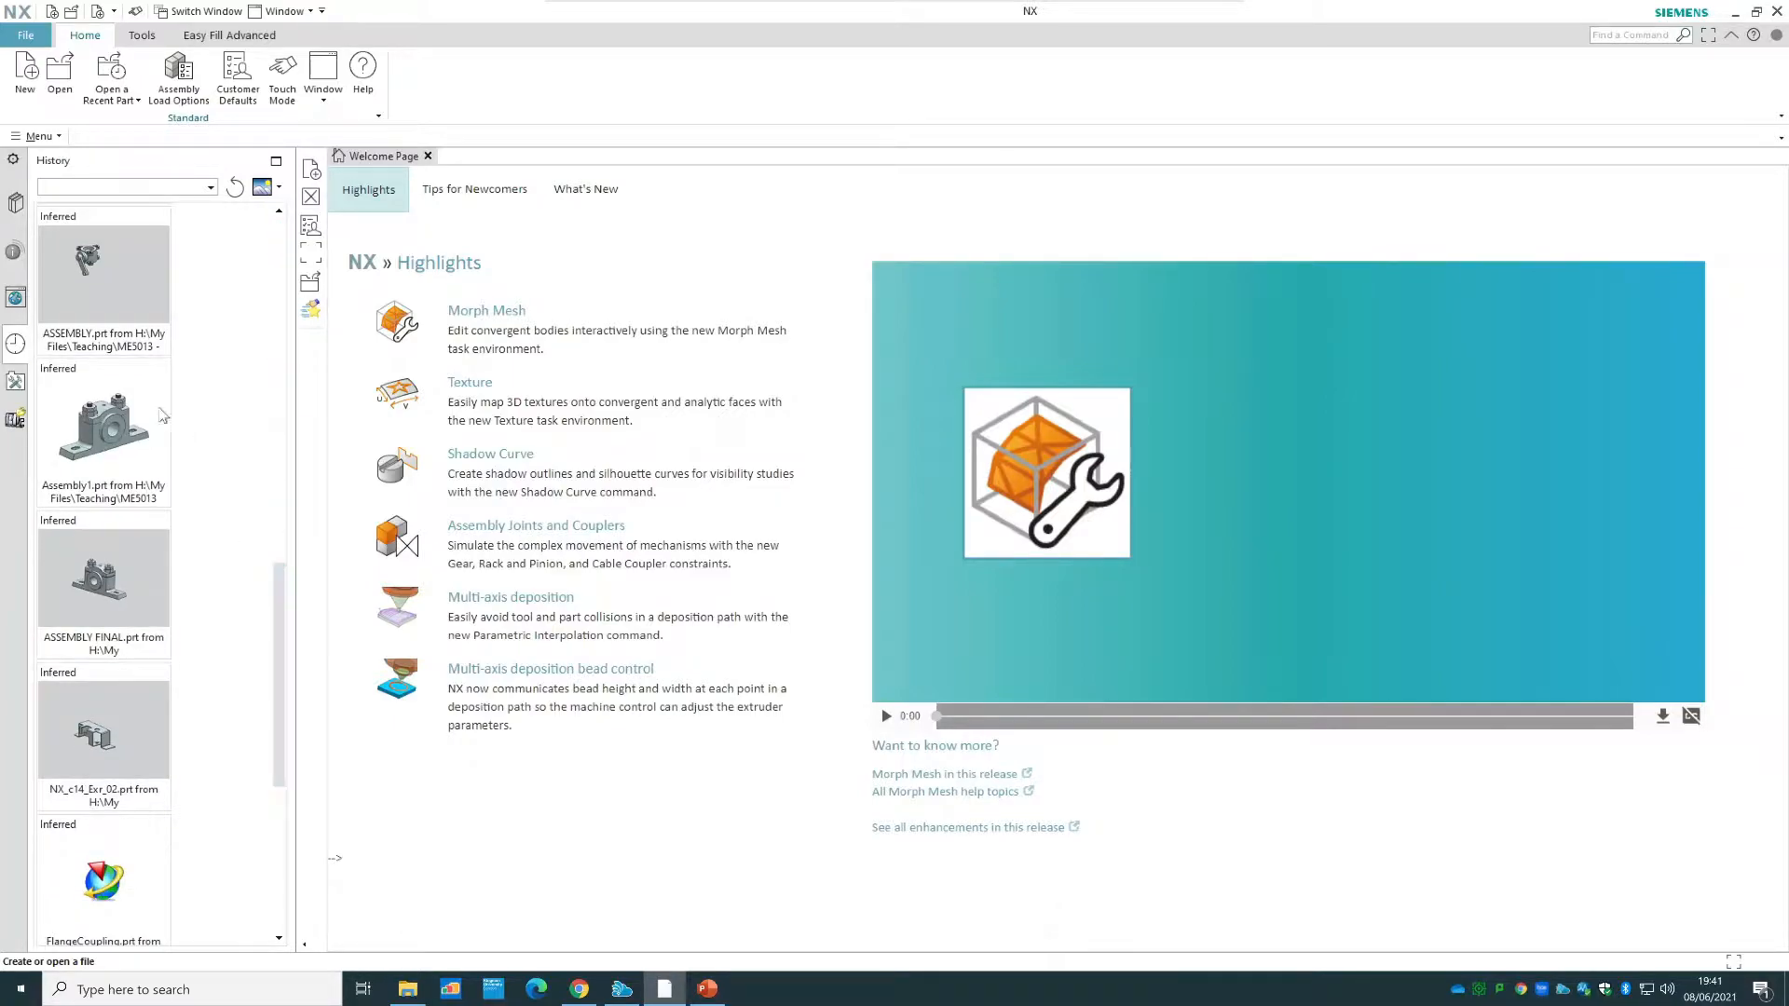
left_click(109, 433)
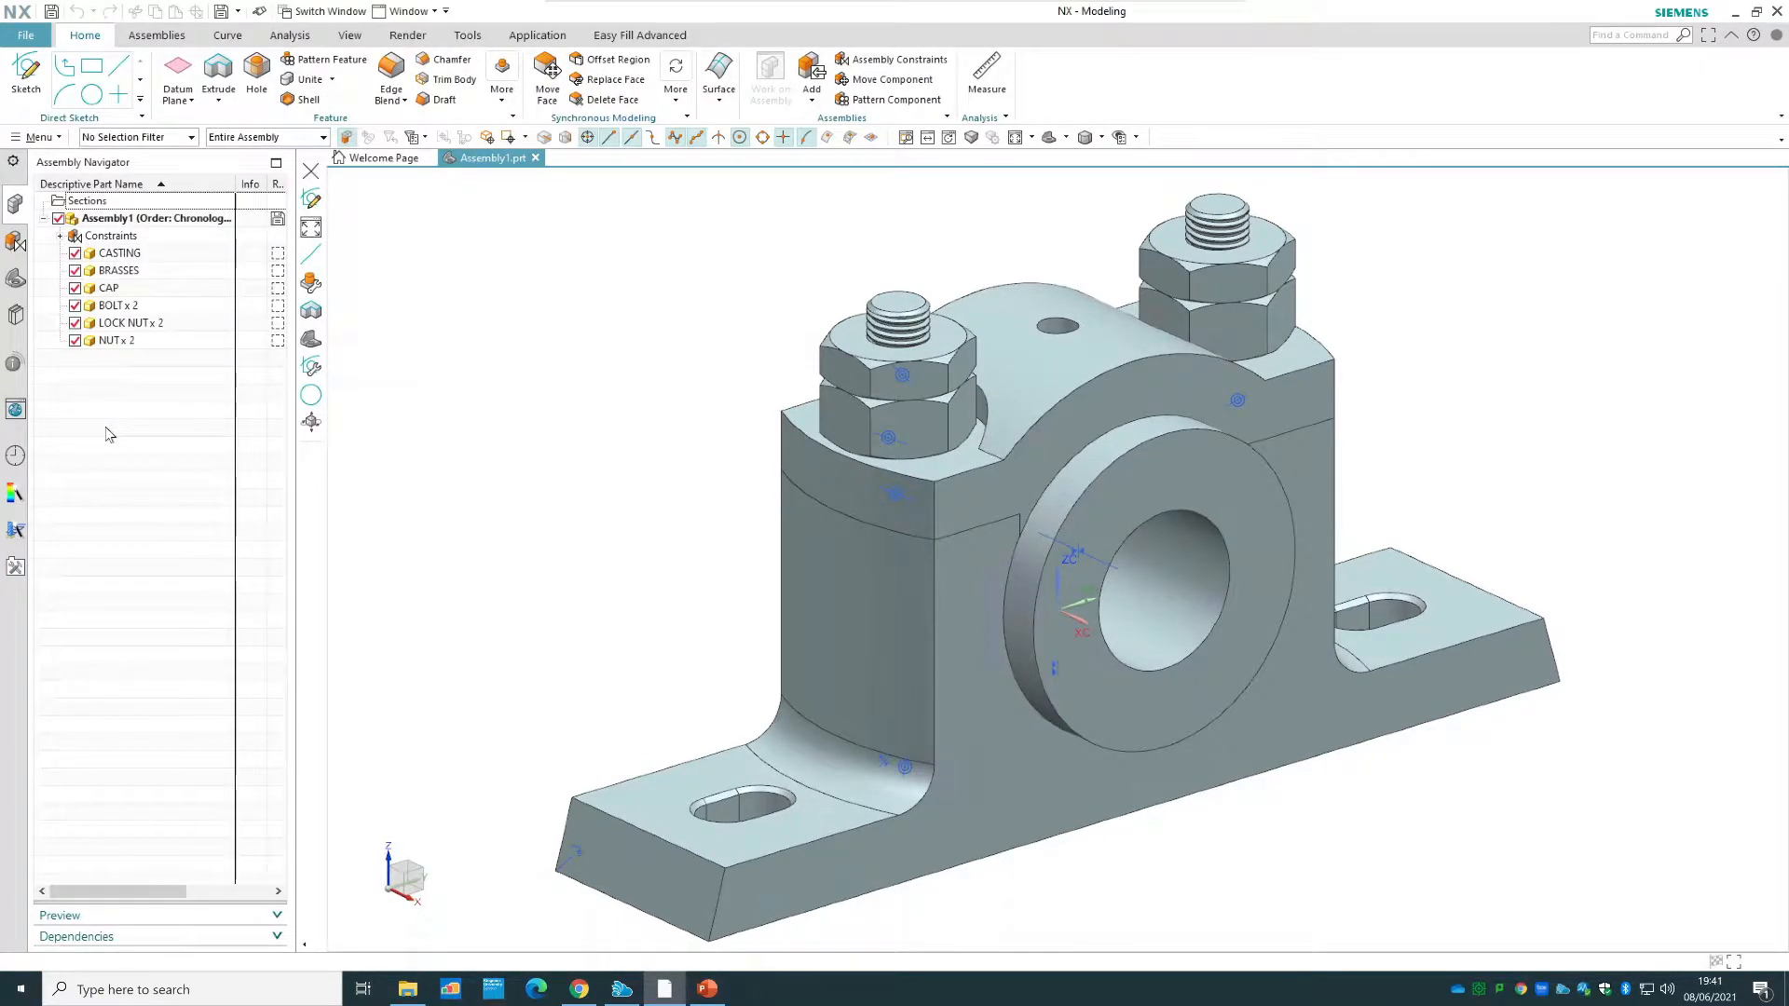
left_click(28, 37)
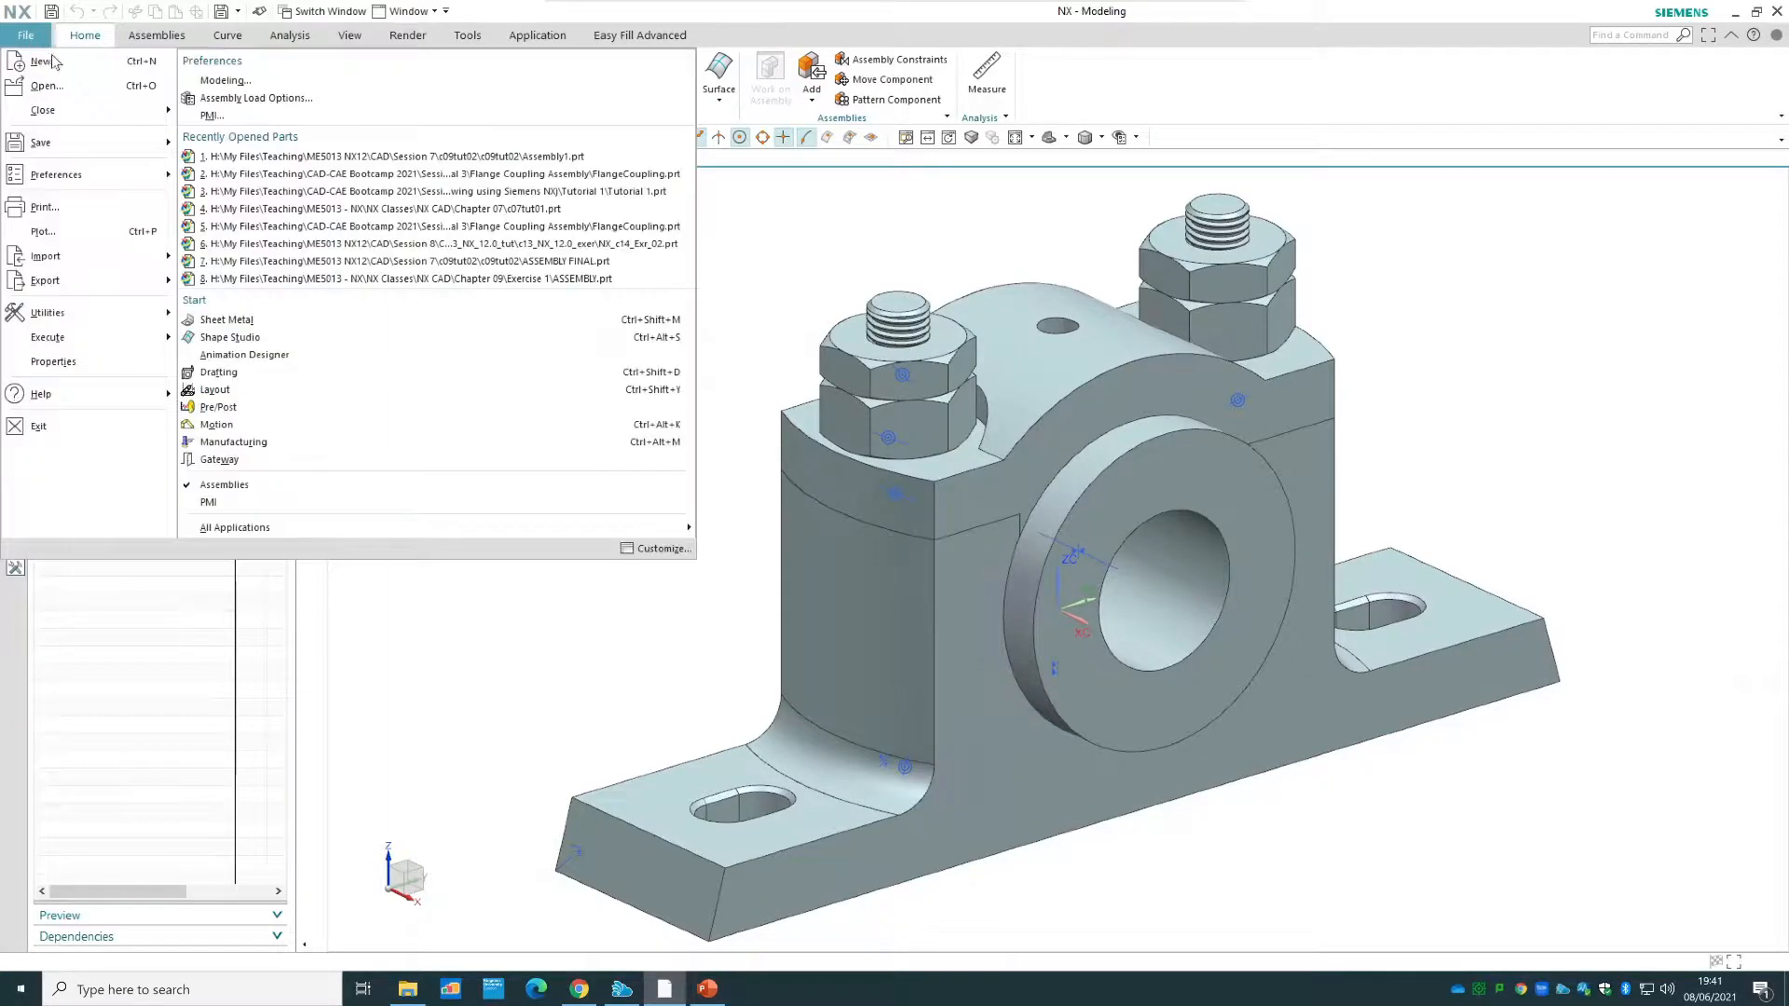
left_click(57, 61)
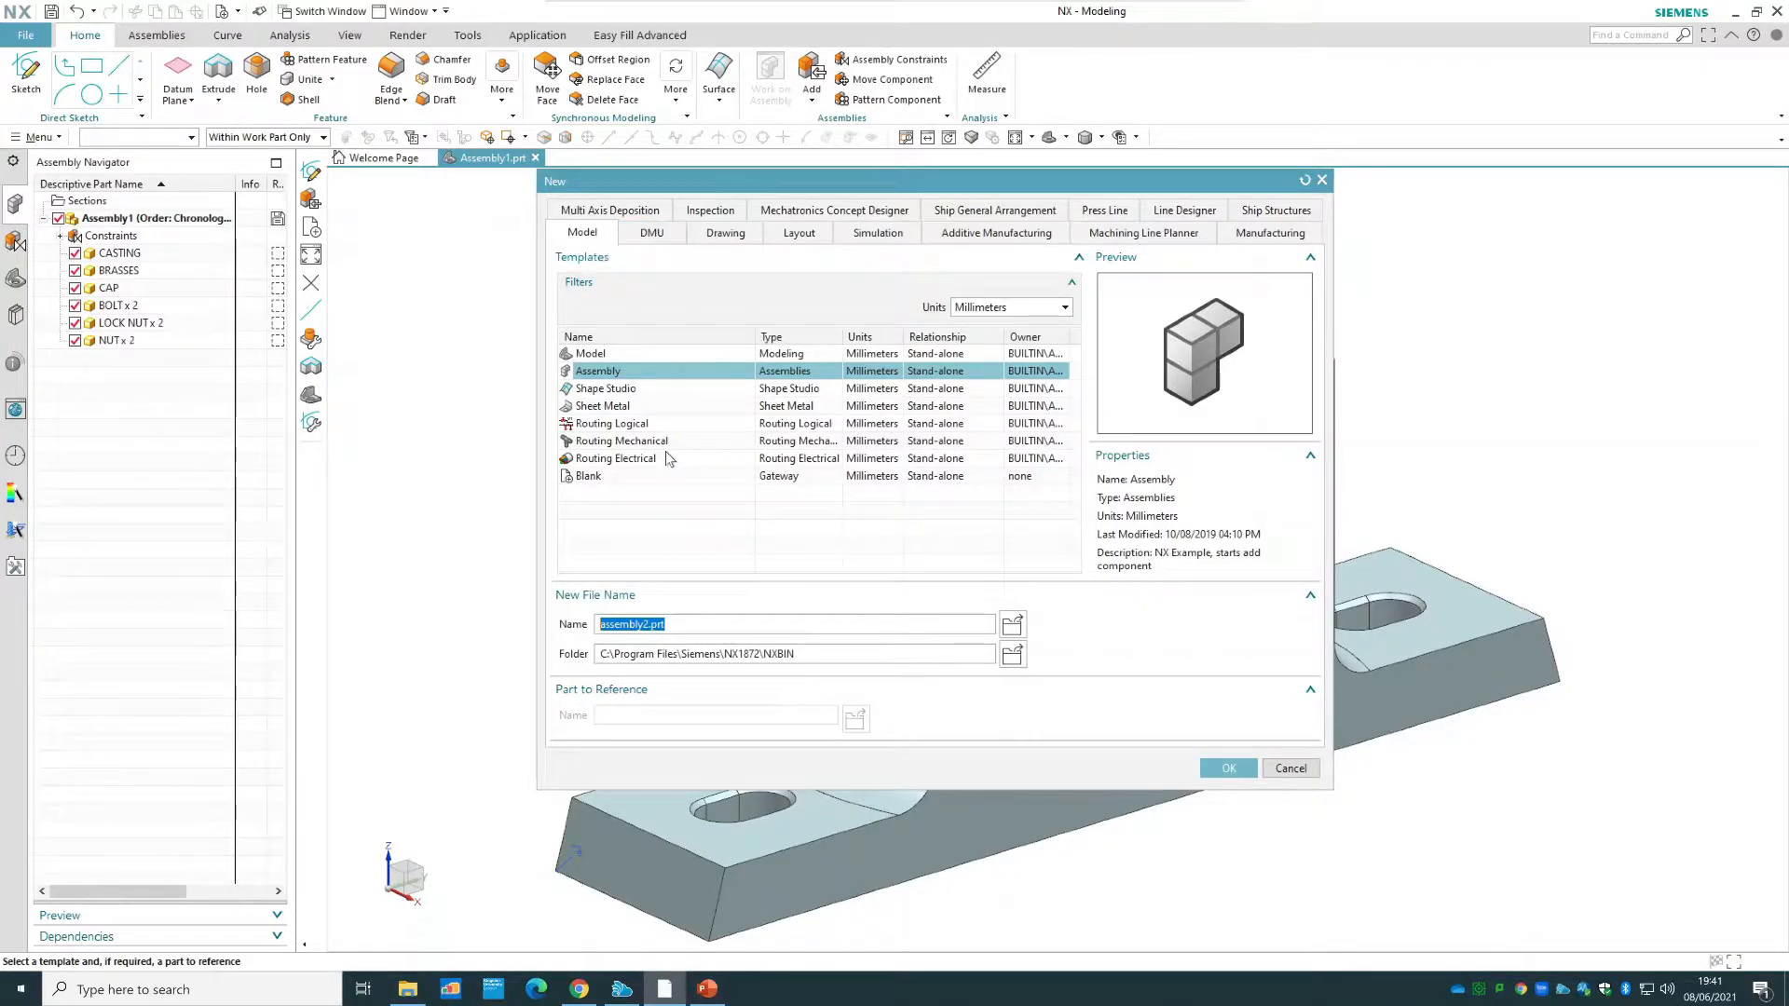
left_click(728, 236)
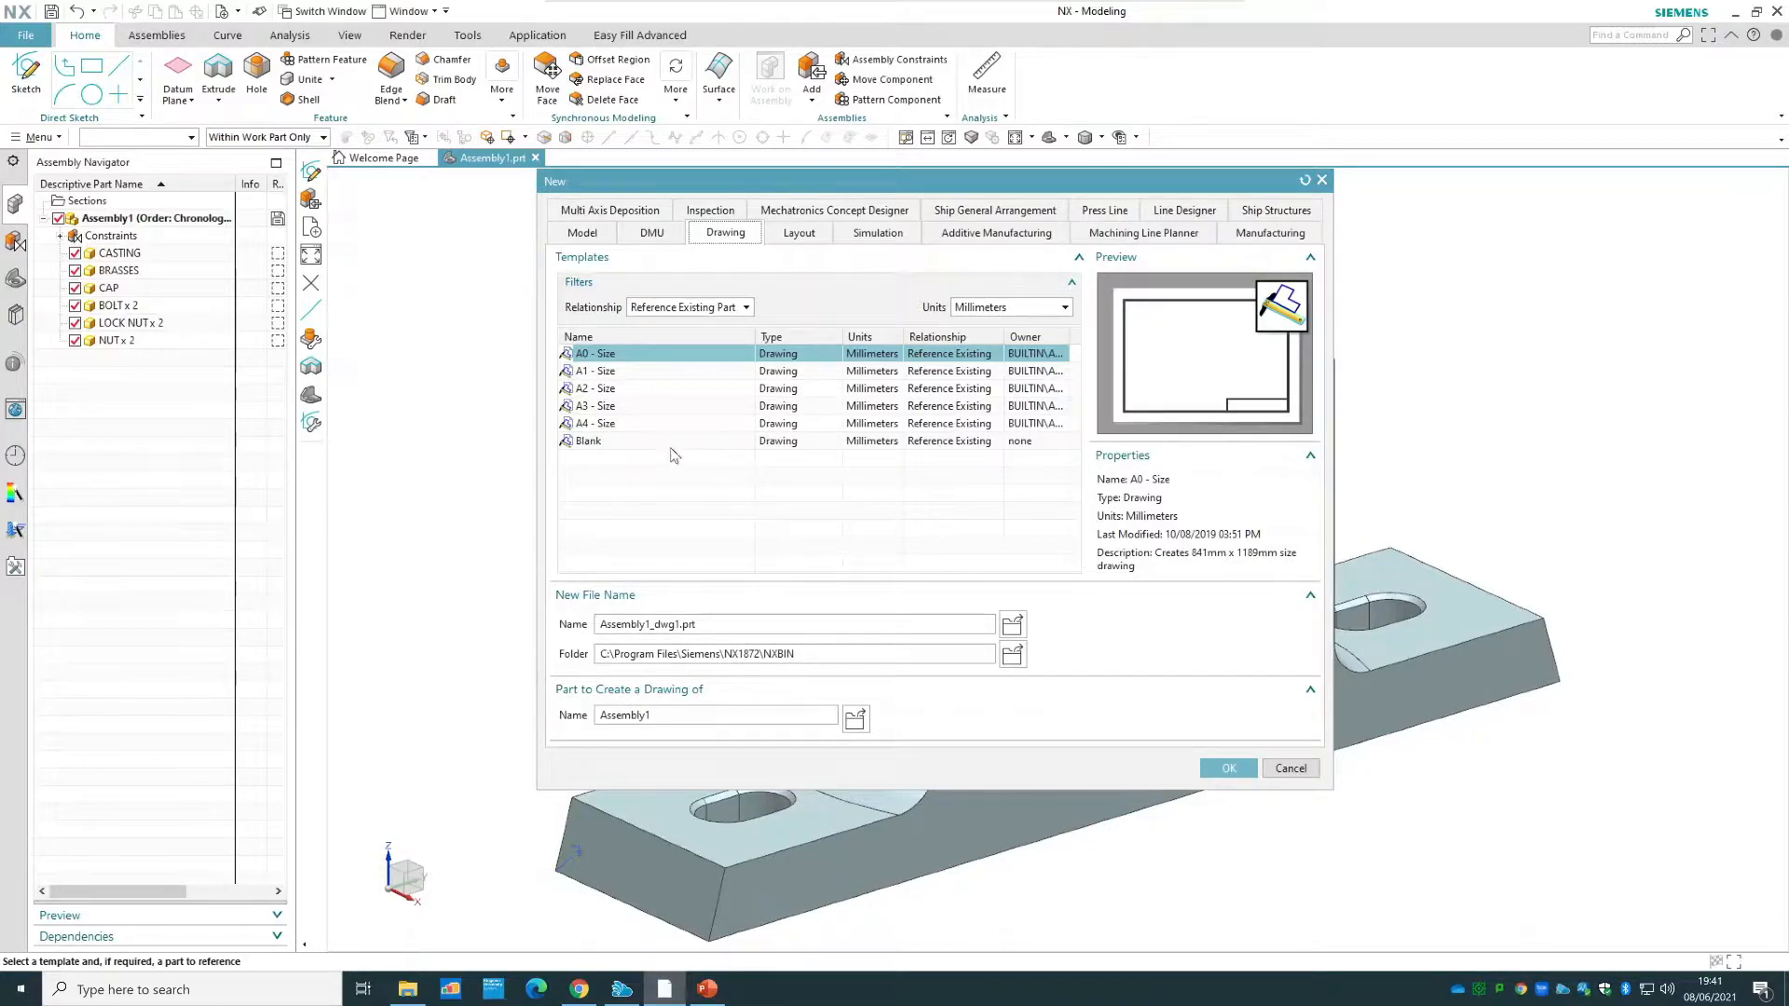
left_click(630, 408)
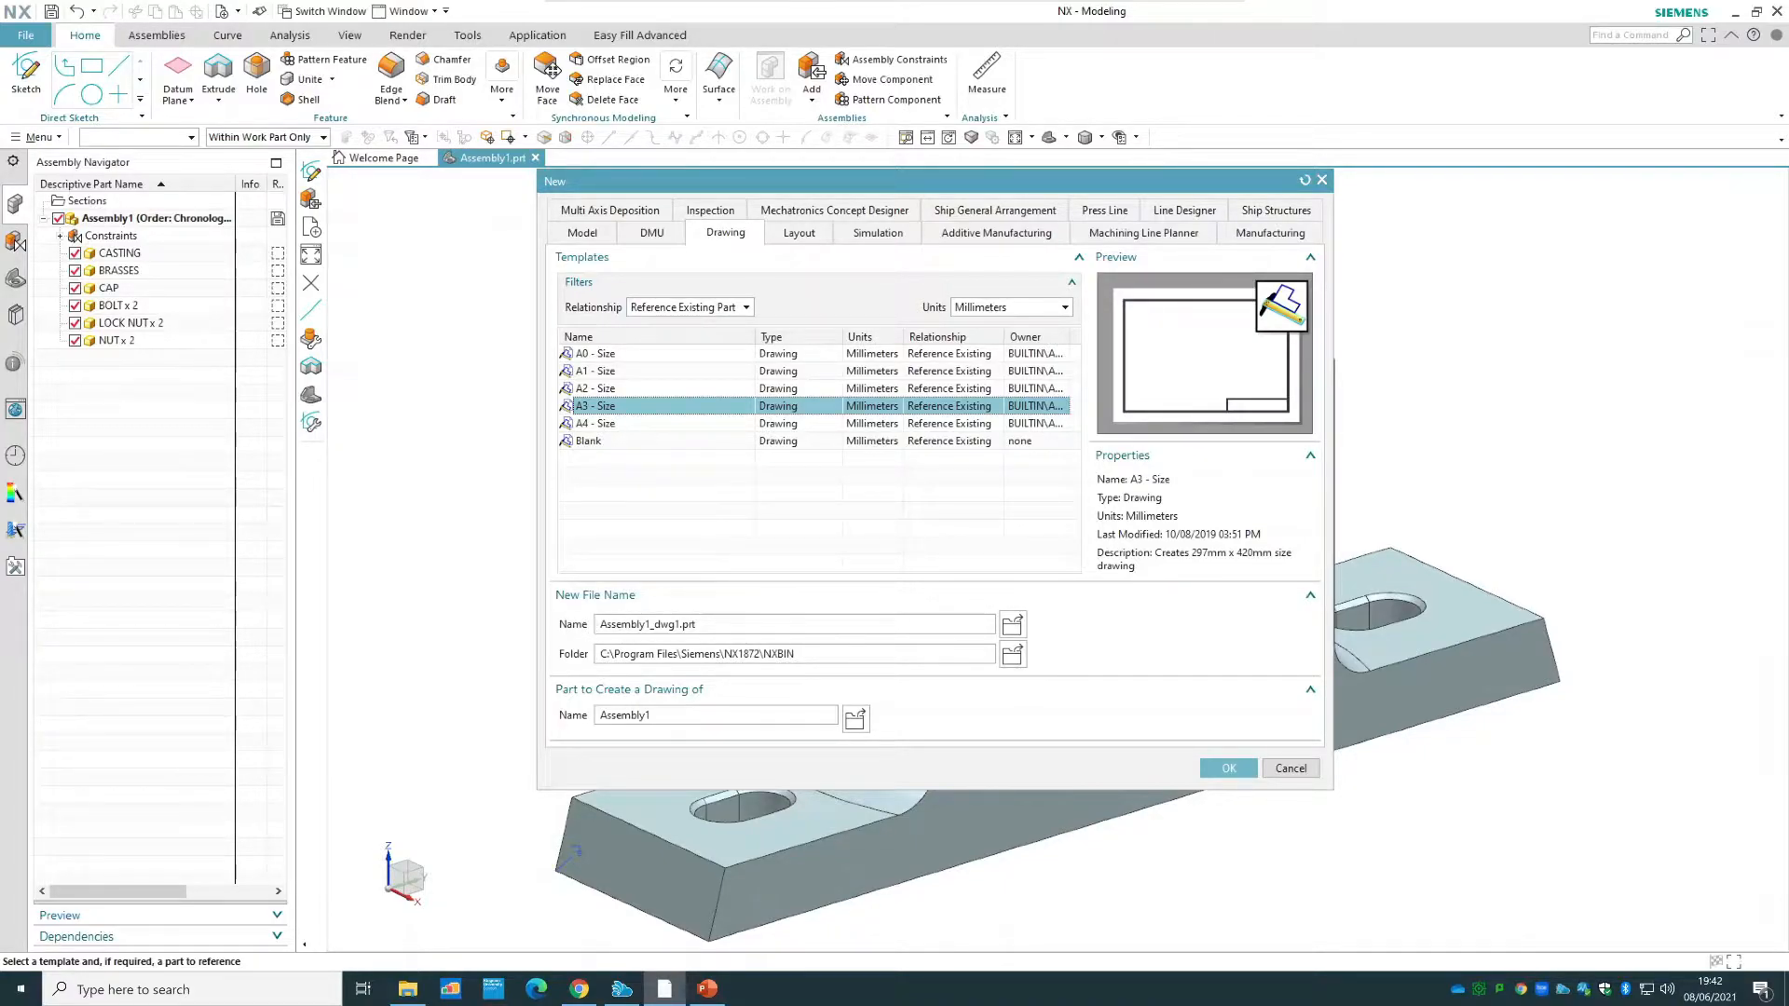
left_click_drag(600, 624, 650, 625)
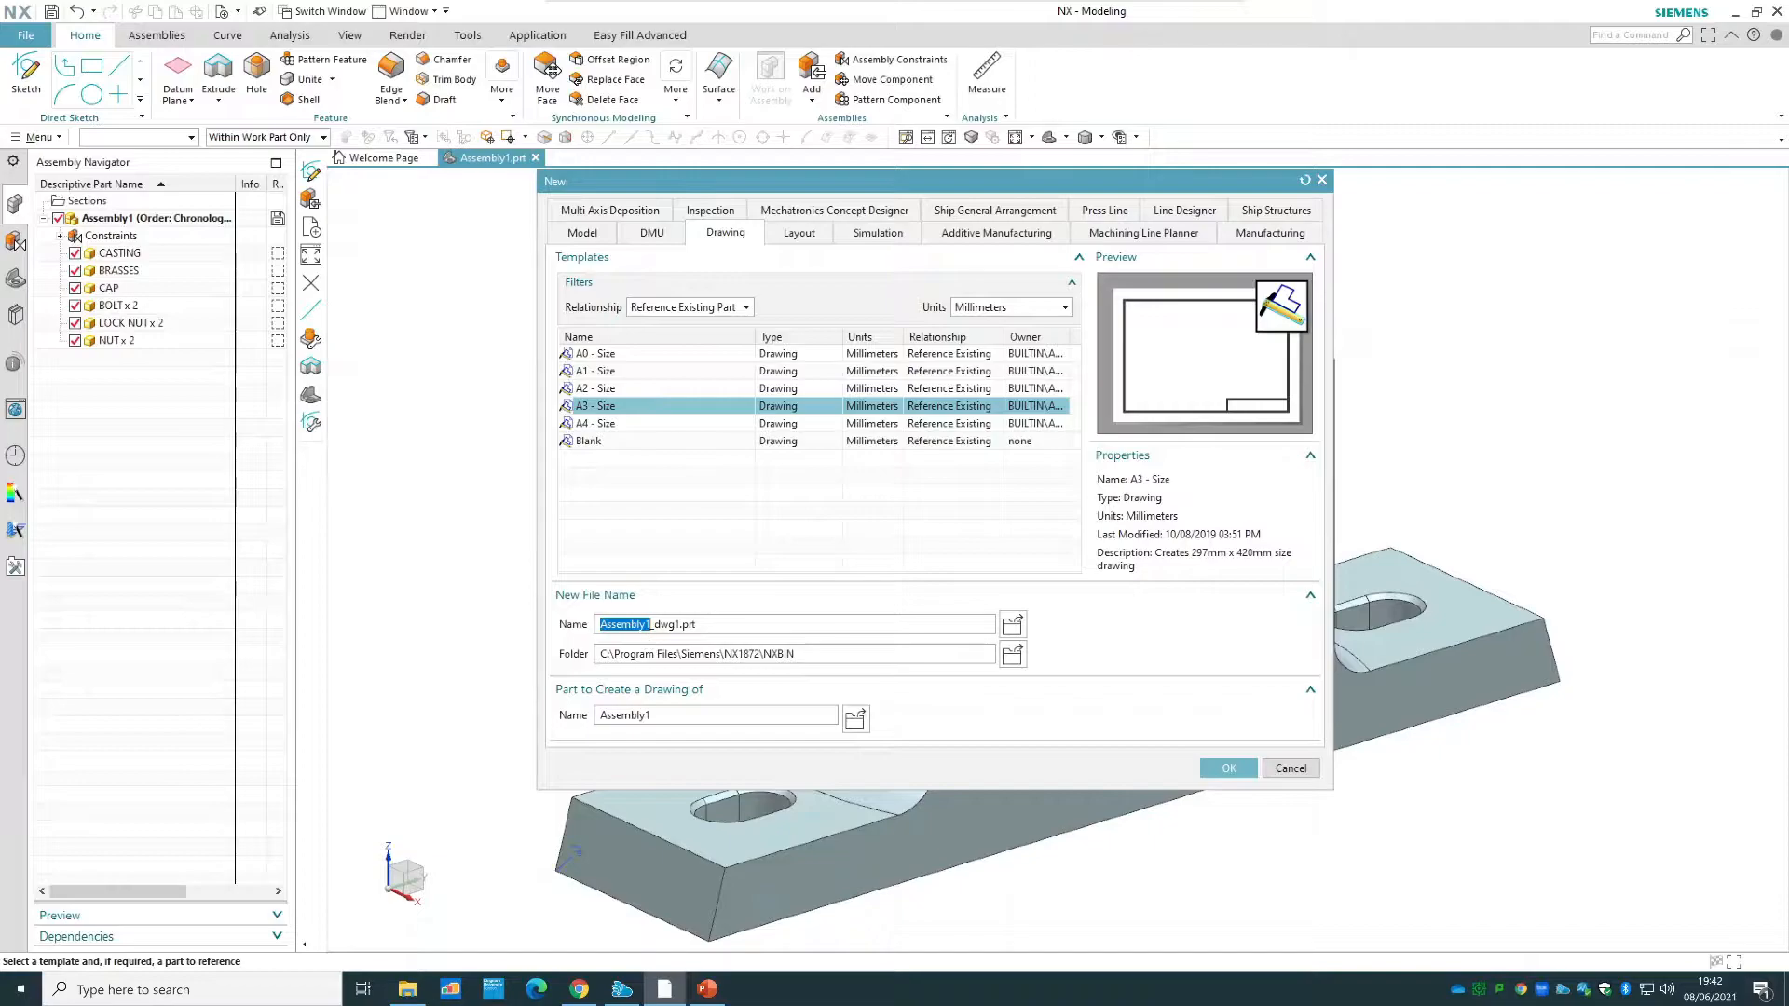
left_click_drag(699, 624, 675, 624)
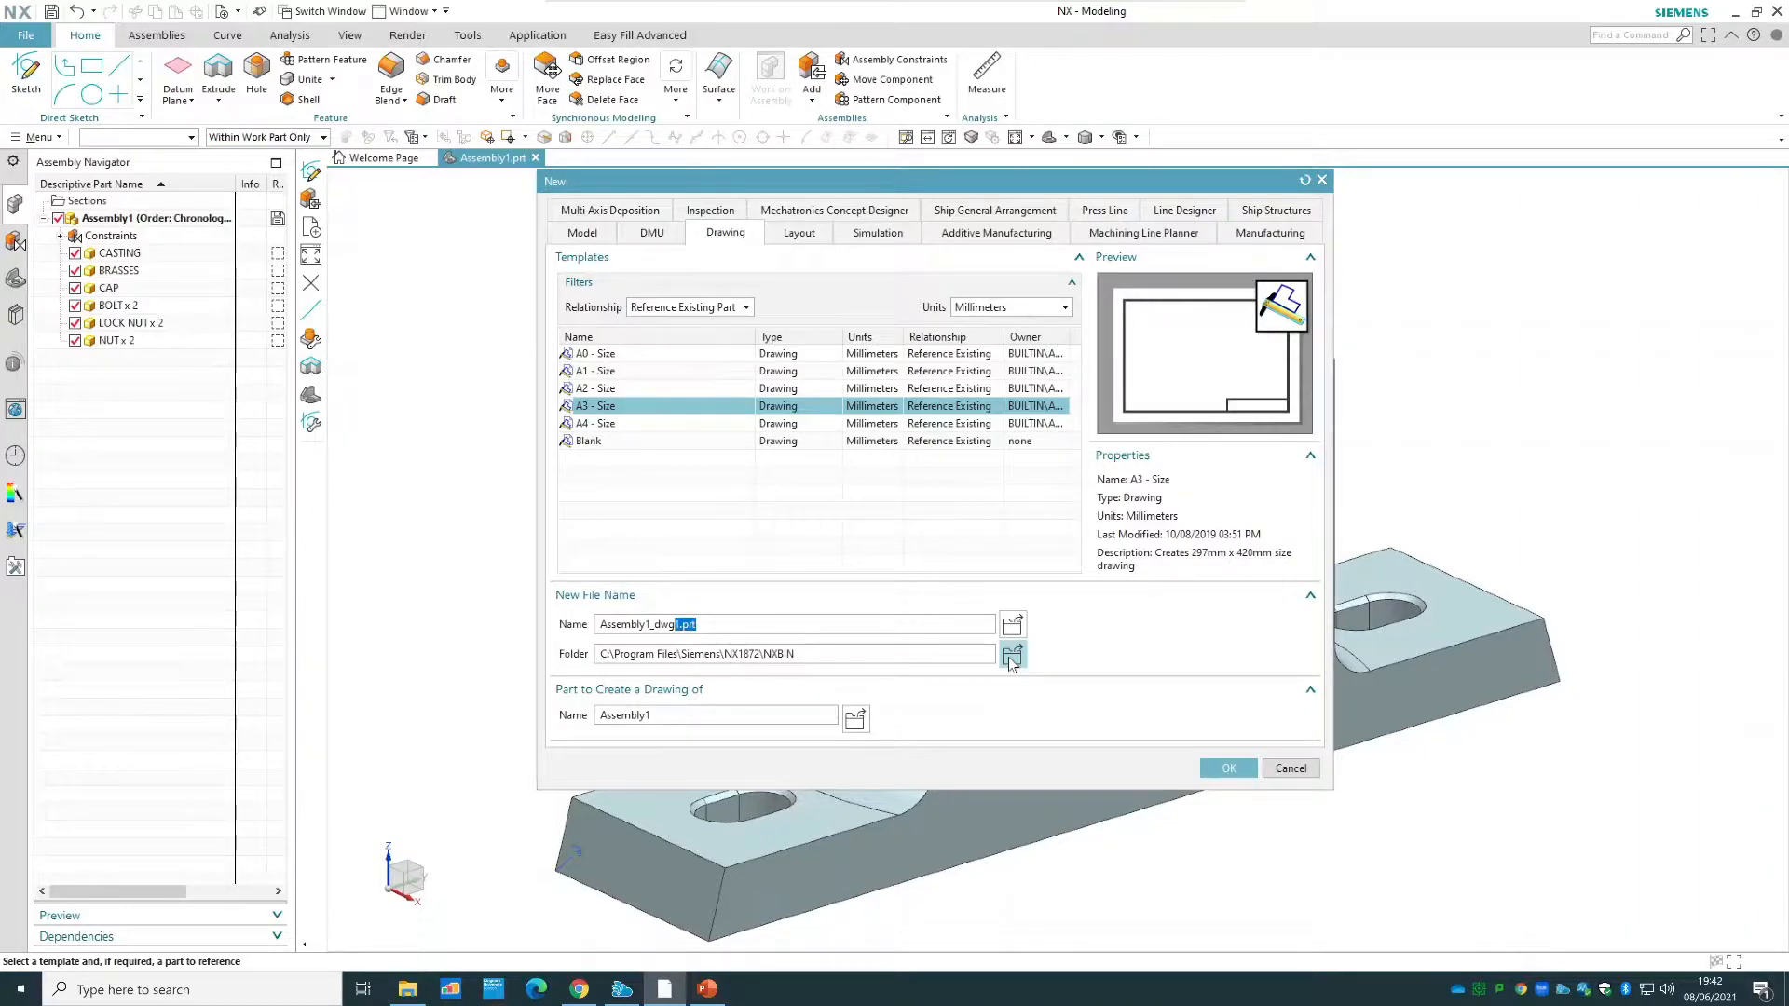
left_click(1219, 768)
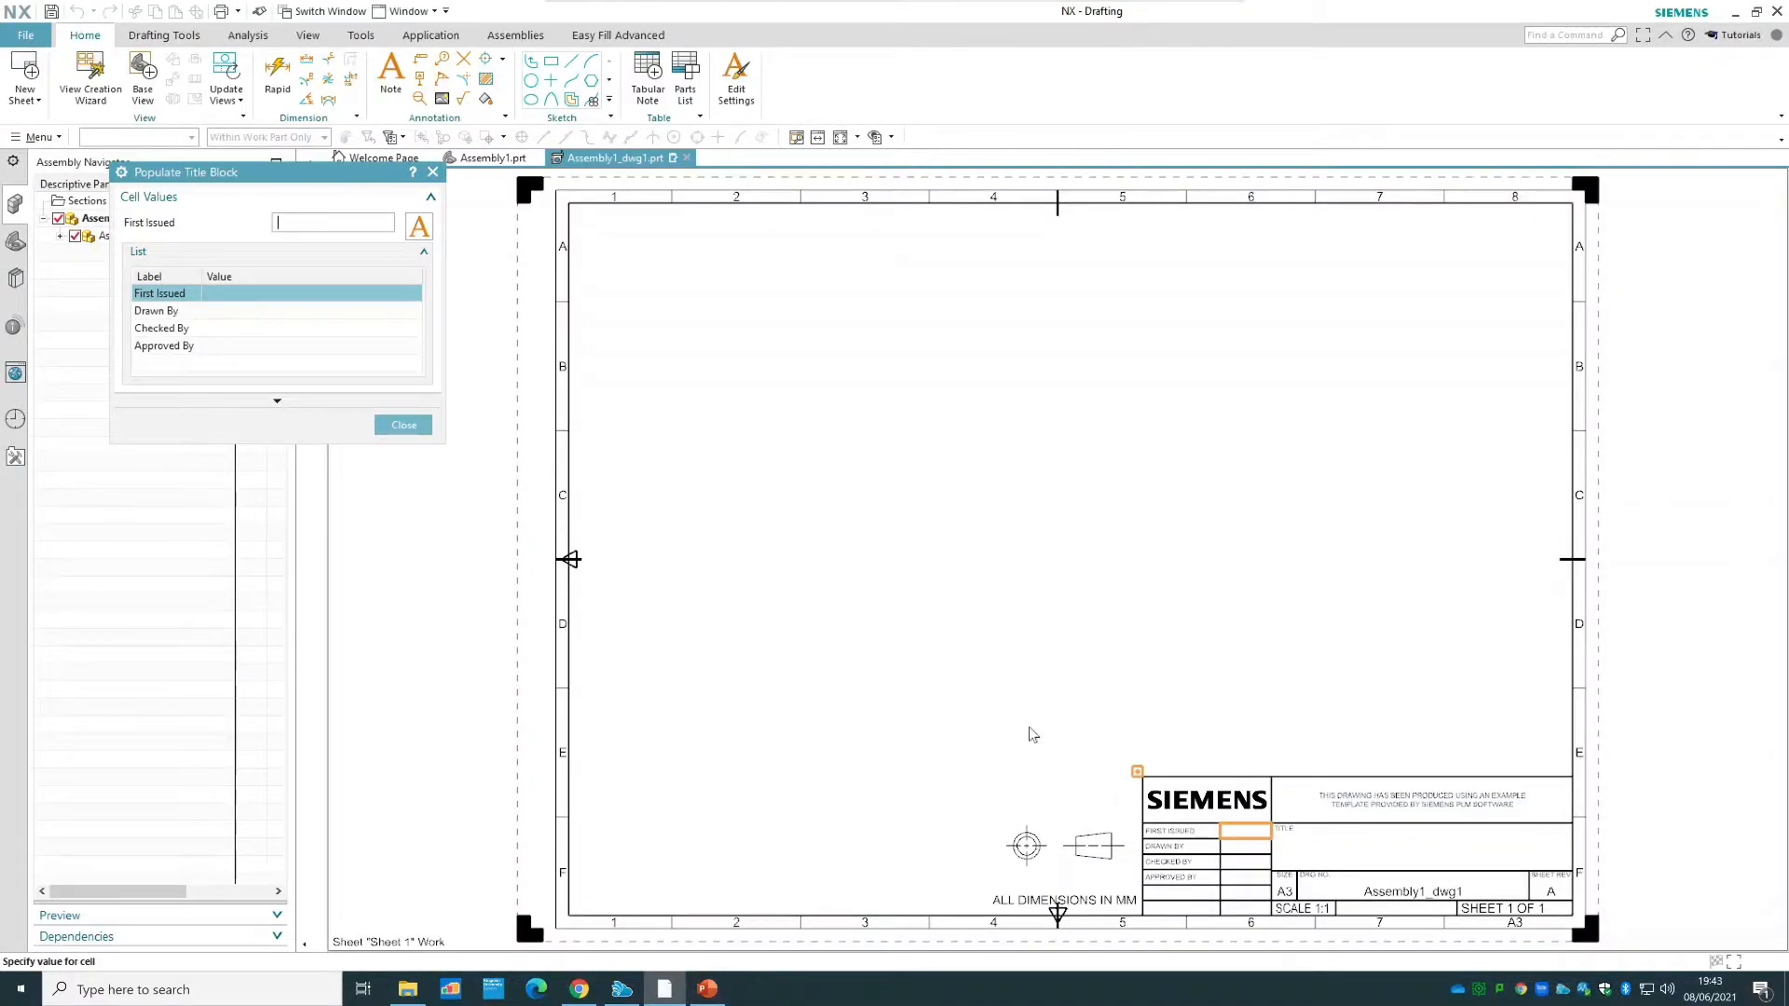
- Populate the title block with First Issued 01/0/1/2021, the drafter's name, Checked By Manager and Approved By Project Manager
left_click_drag(323, 182, 901, 286)
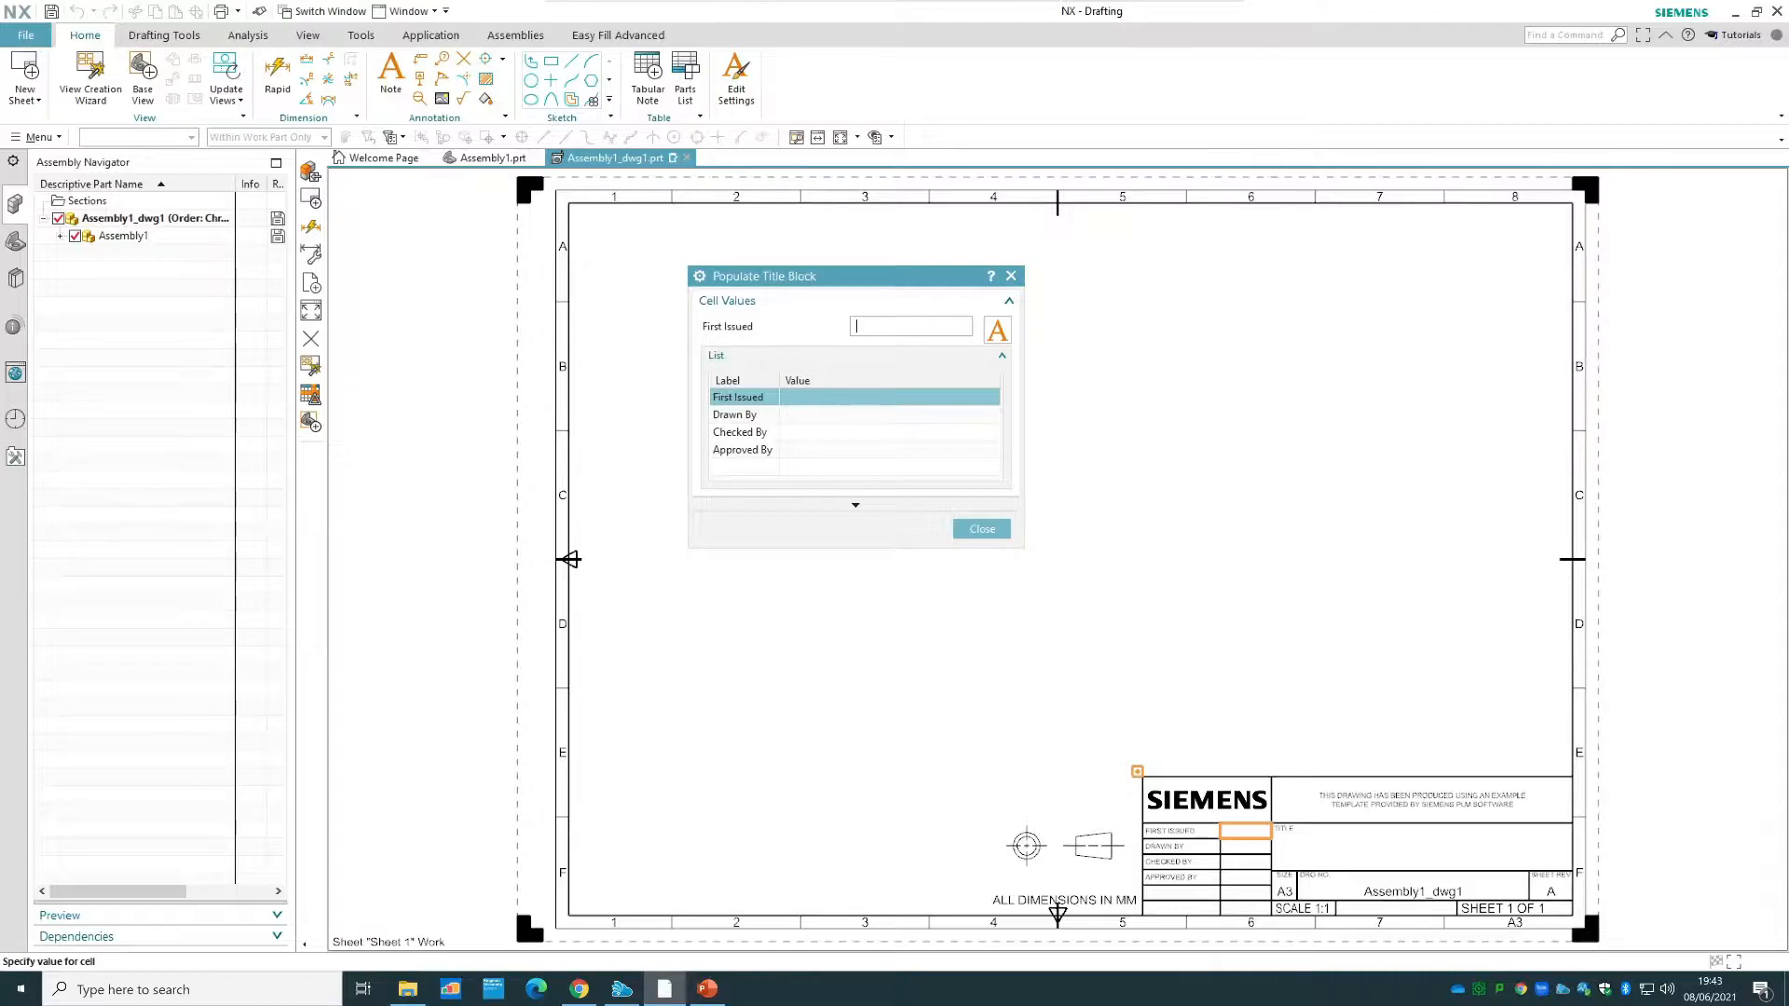
type("01/0/1/2021")
left_click(854, 424)
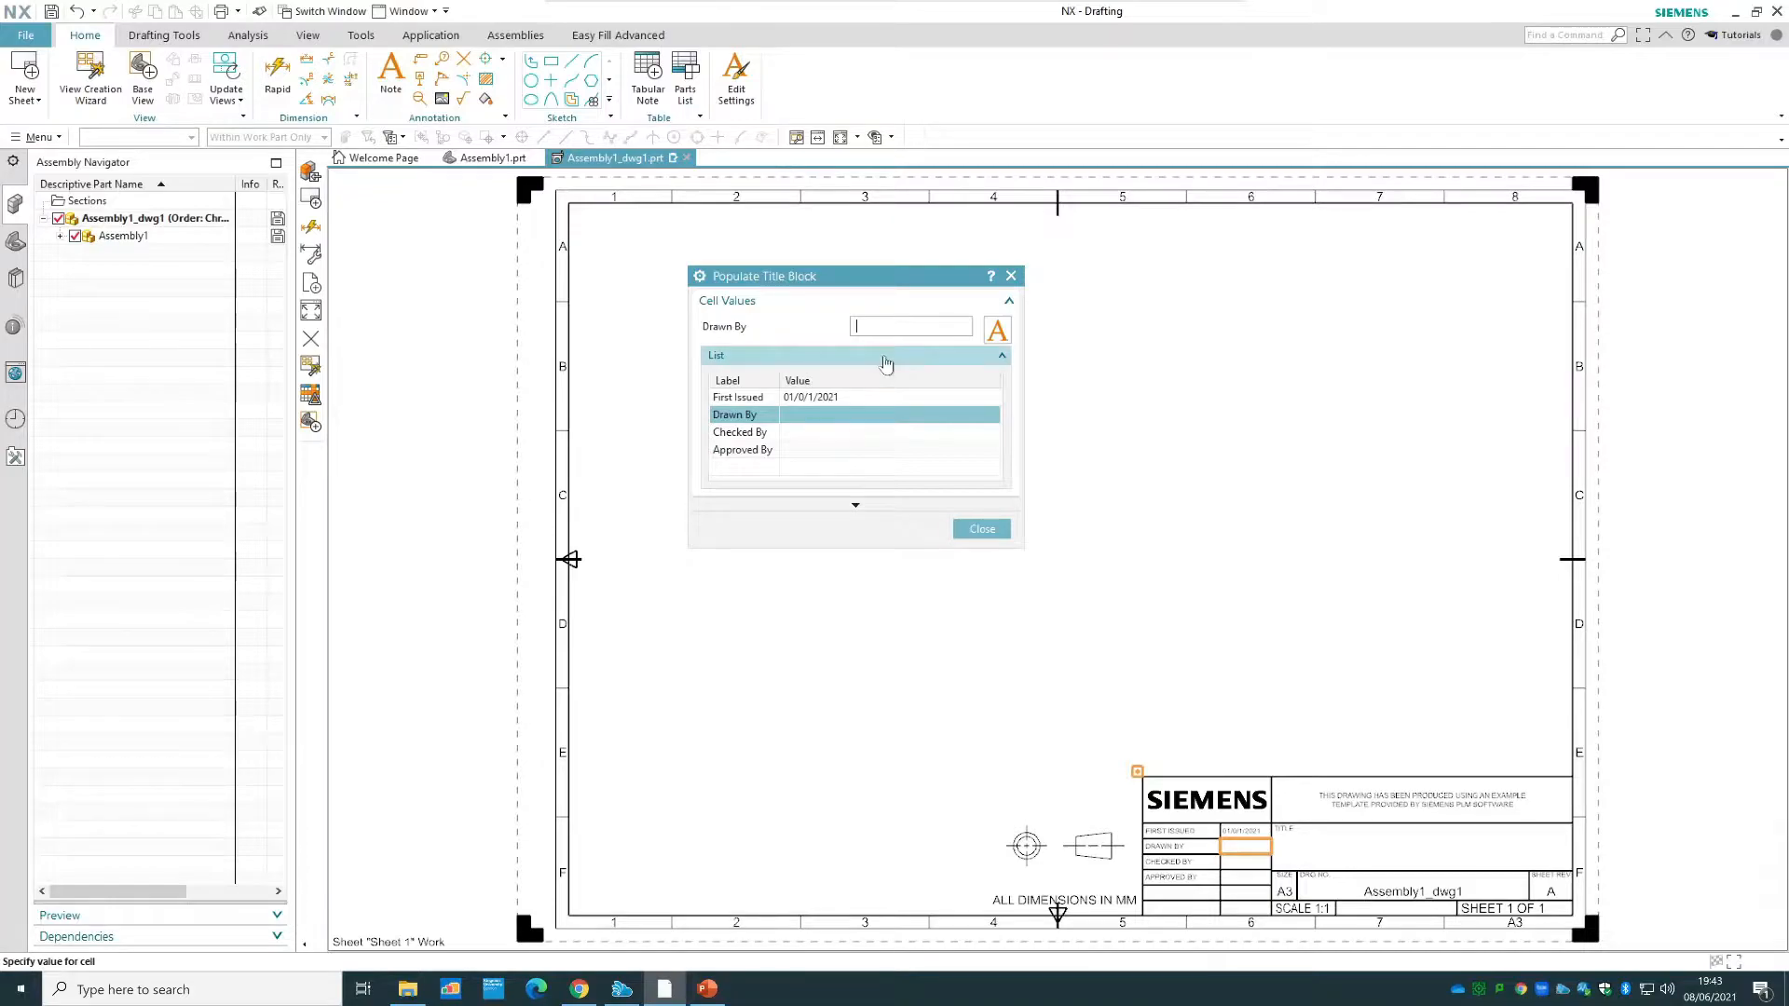
type("E Khaleghi")
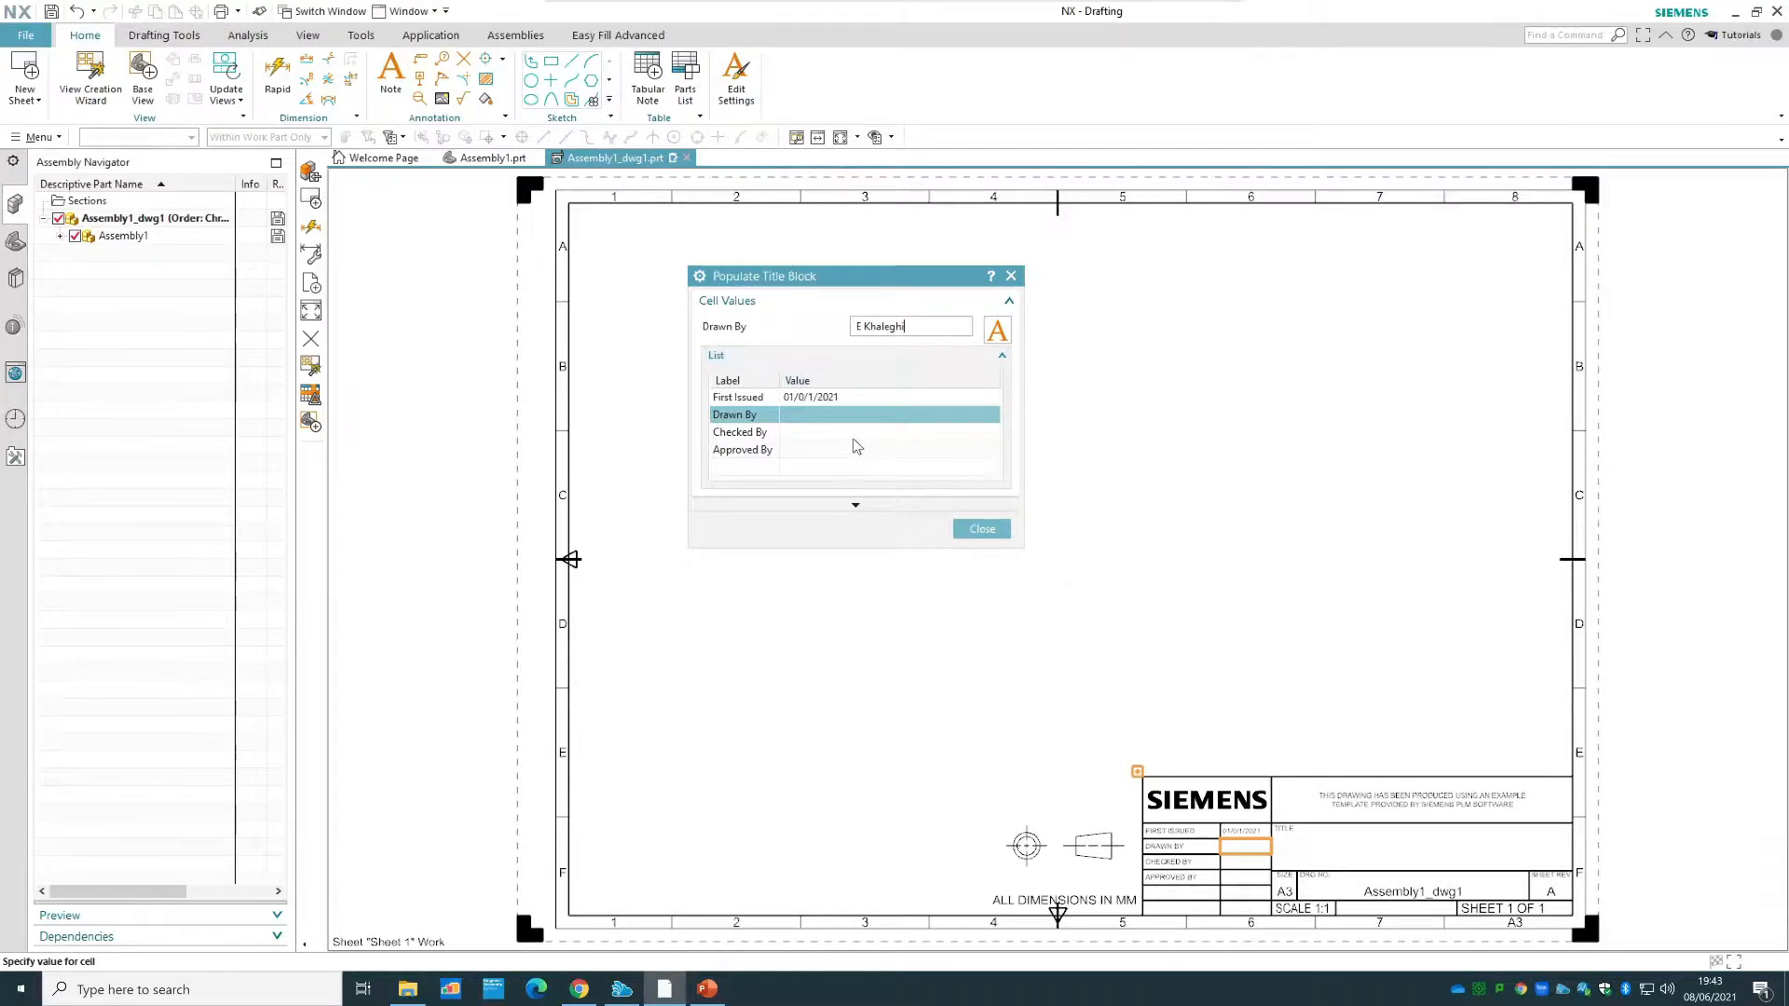
key("Return")
type("Manager")
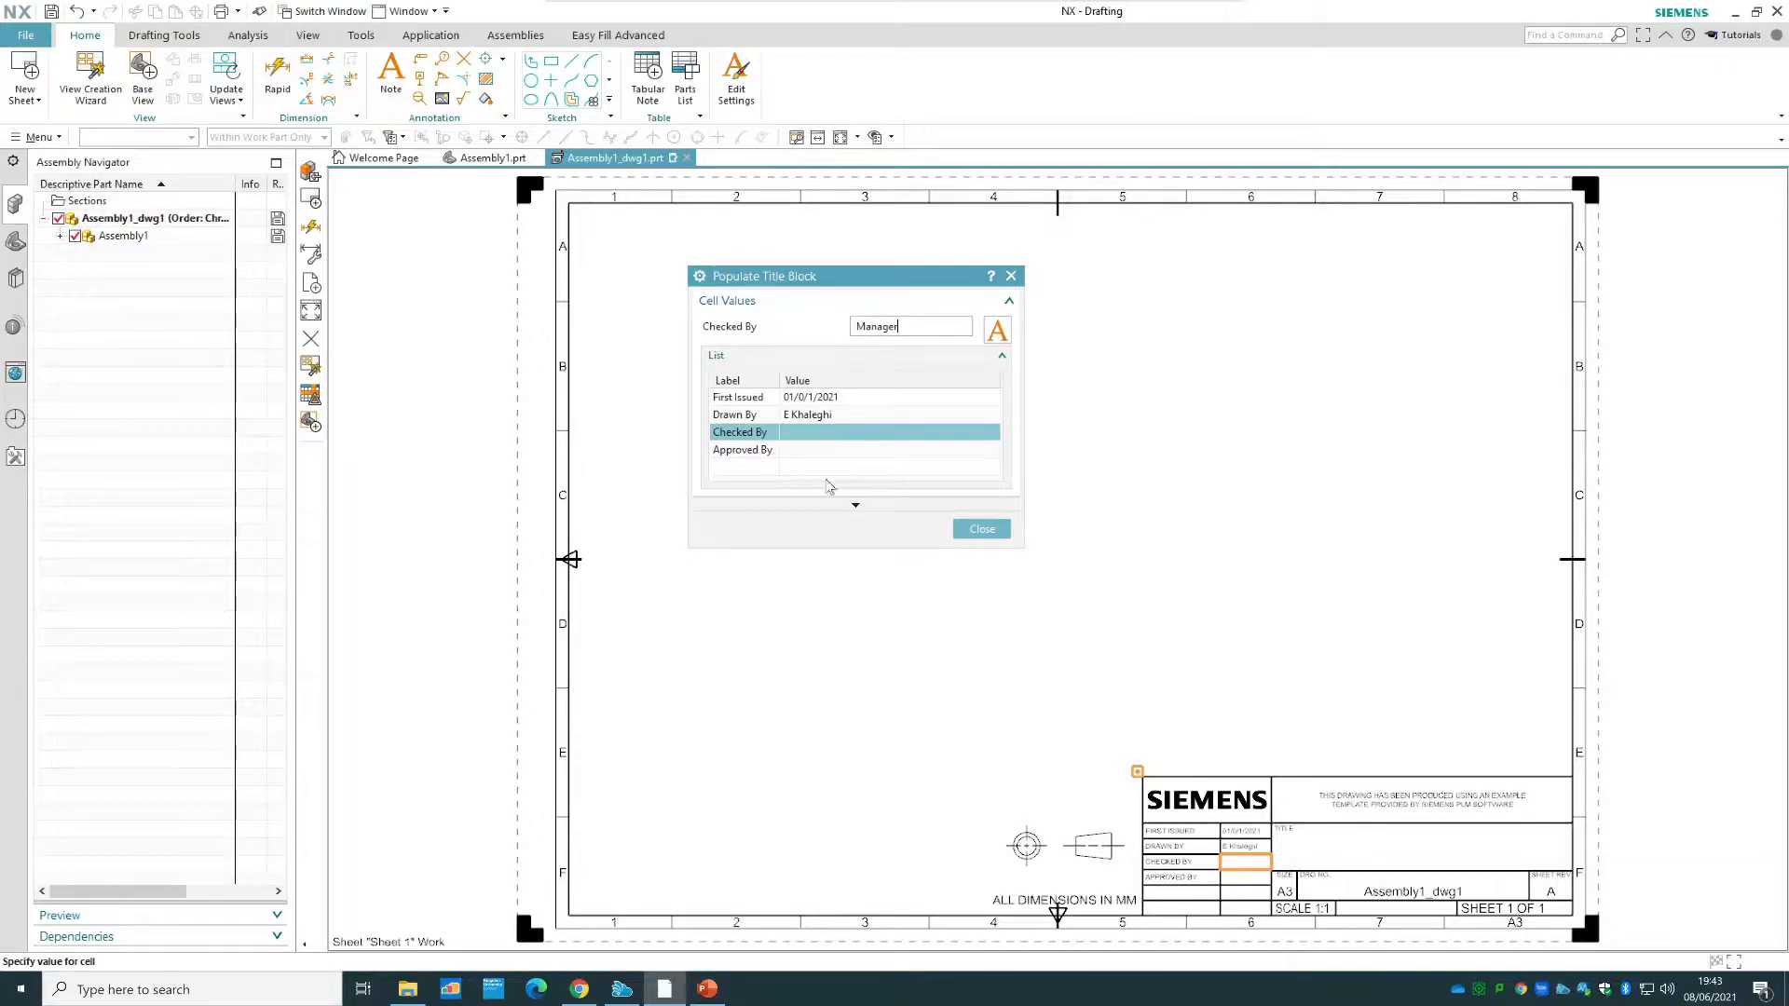
key("Return")
type("Project Manager")
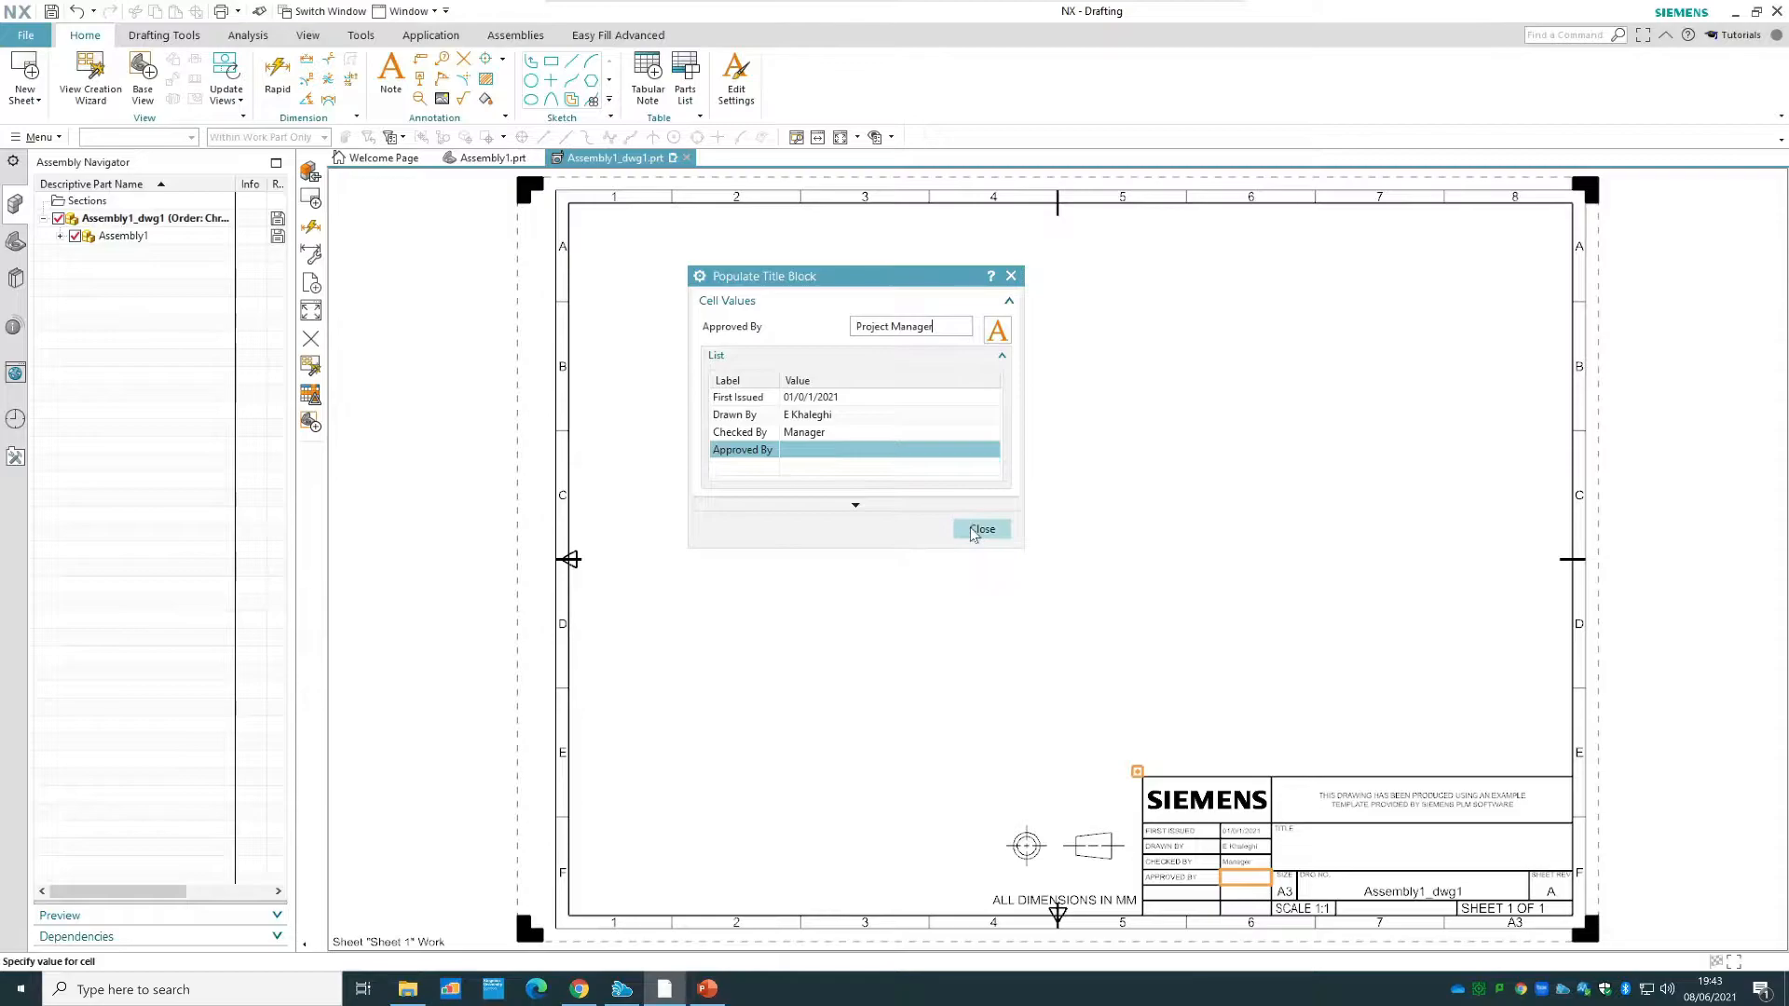
left_click(870, 434)
left_click(870, 450)
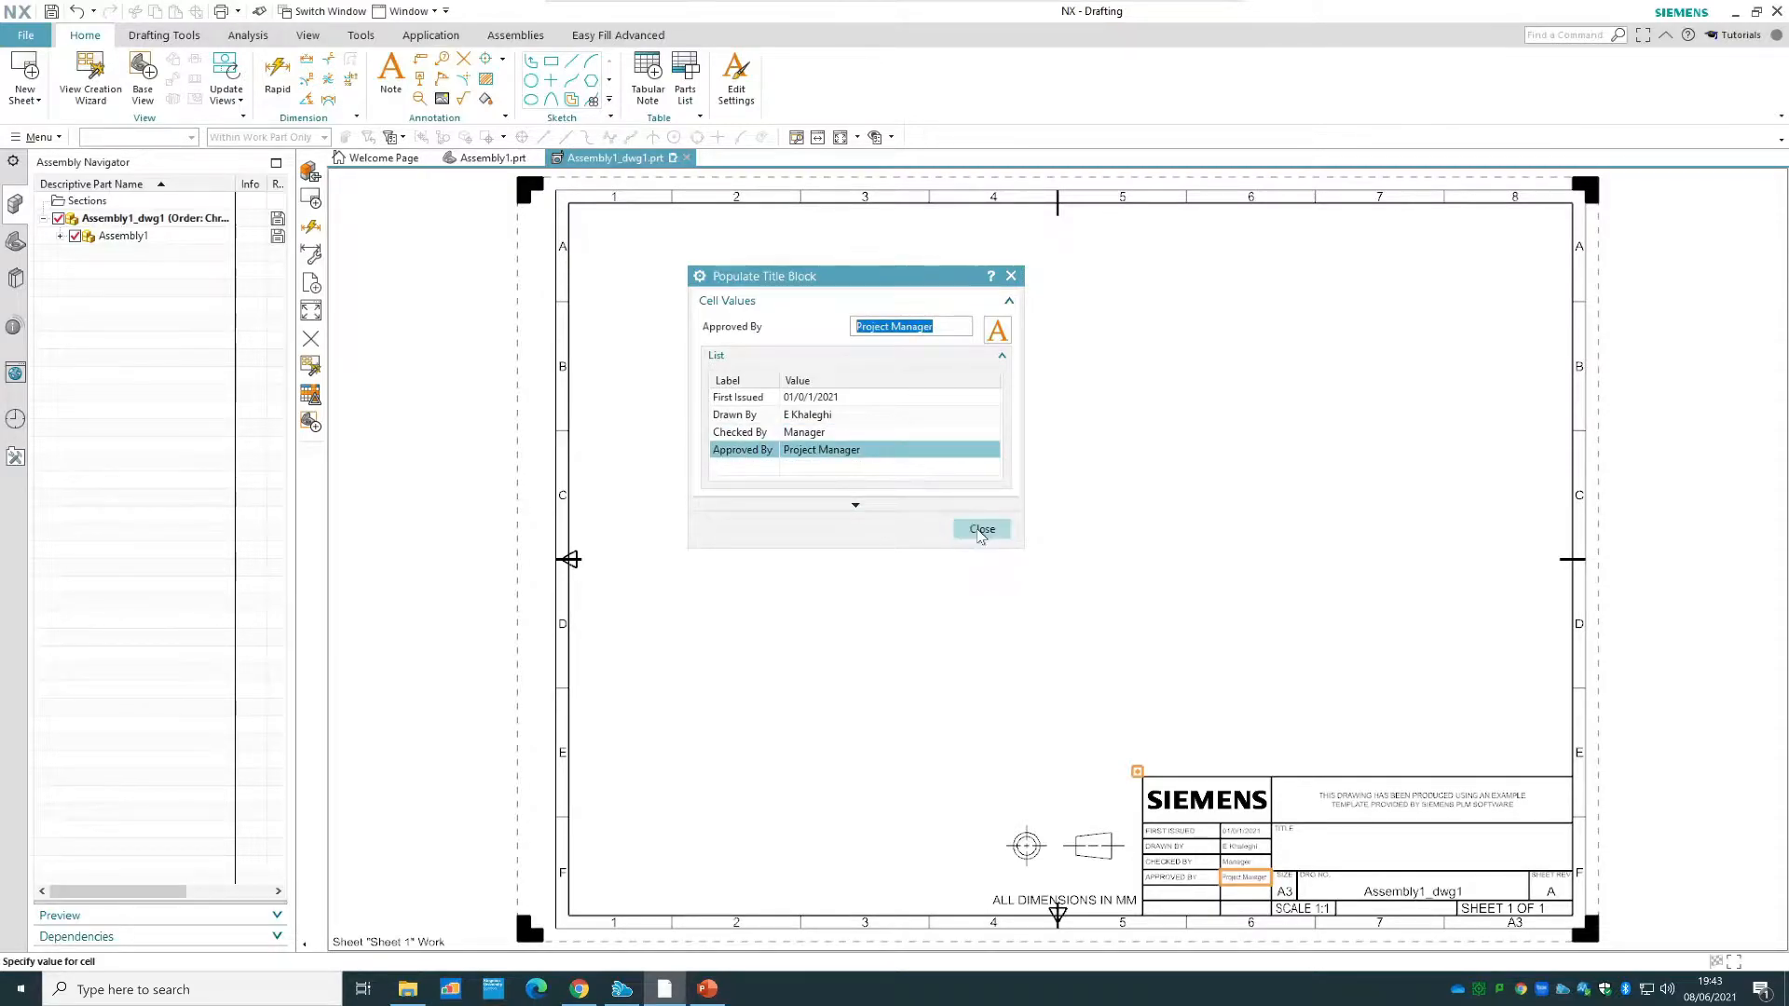
left_click(982, 529)
- Inspect the filled-in title block and the previewed view layout on the sheet, moving the View Creation Wizard out of the way
scroll(1281, 876, "up", 1)
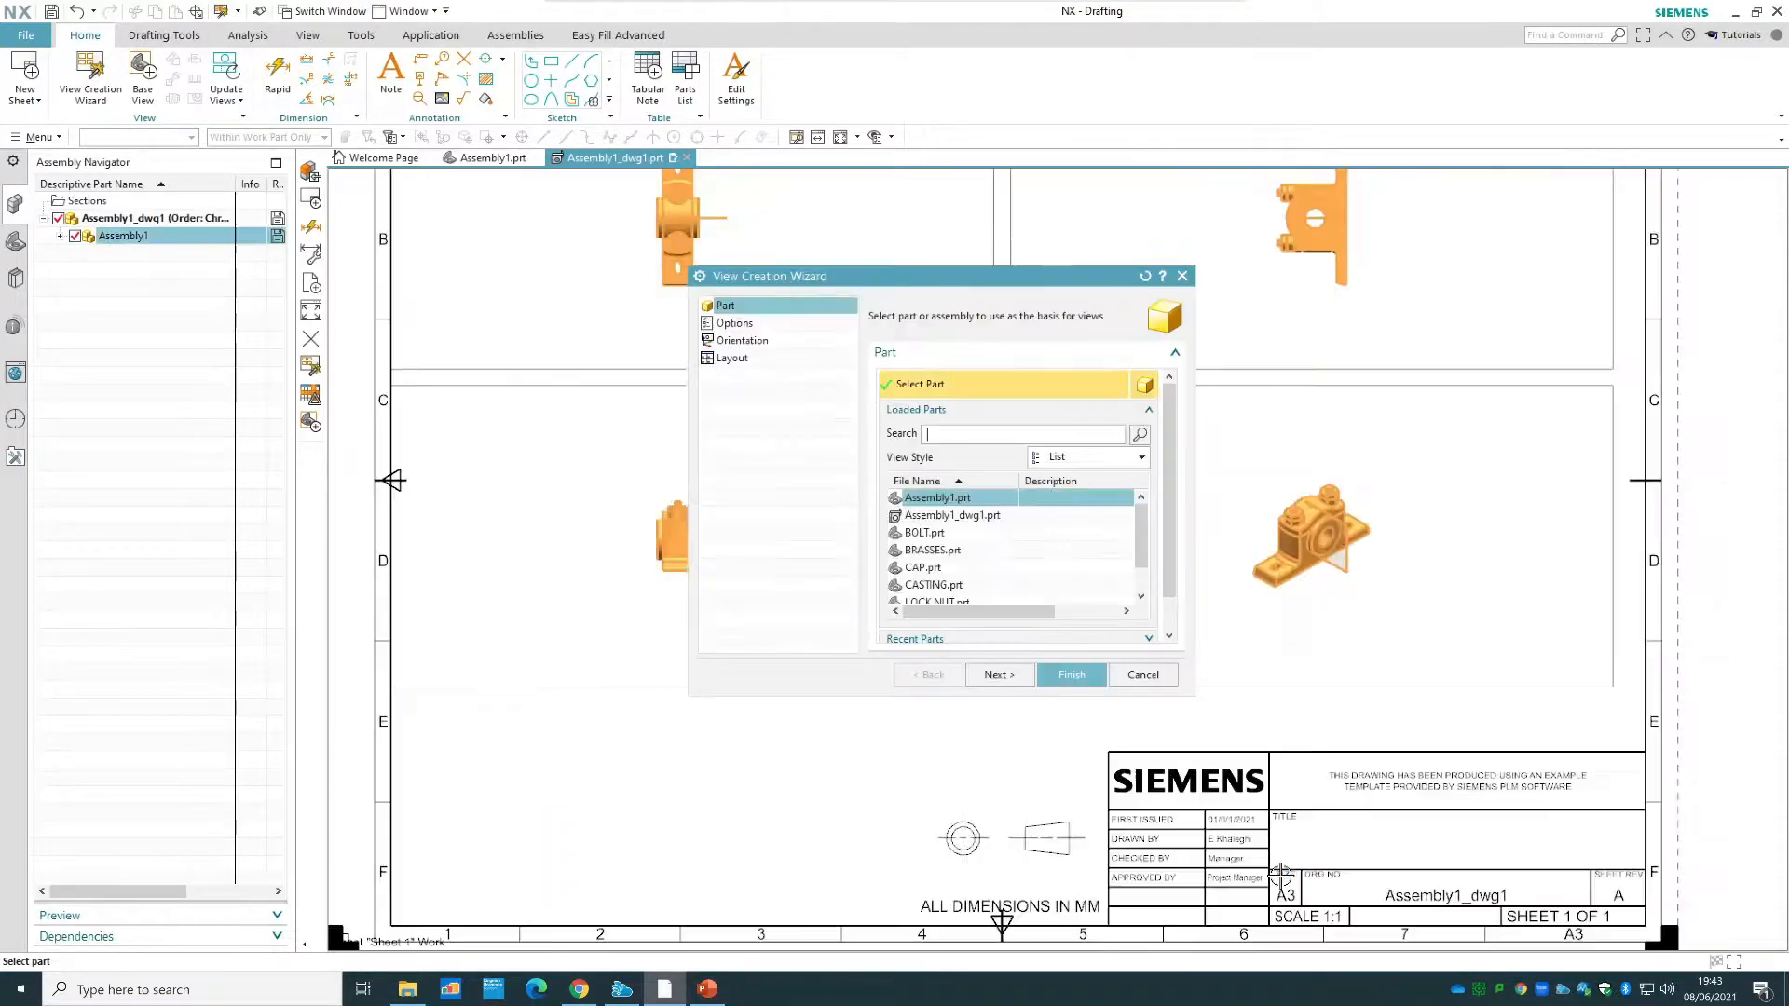
scroll(1281, 876, "up", 3)
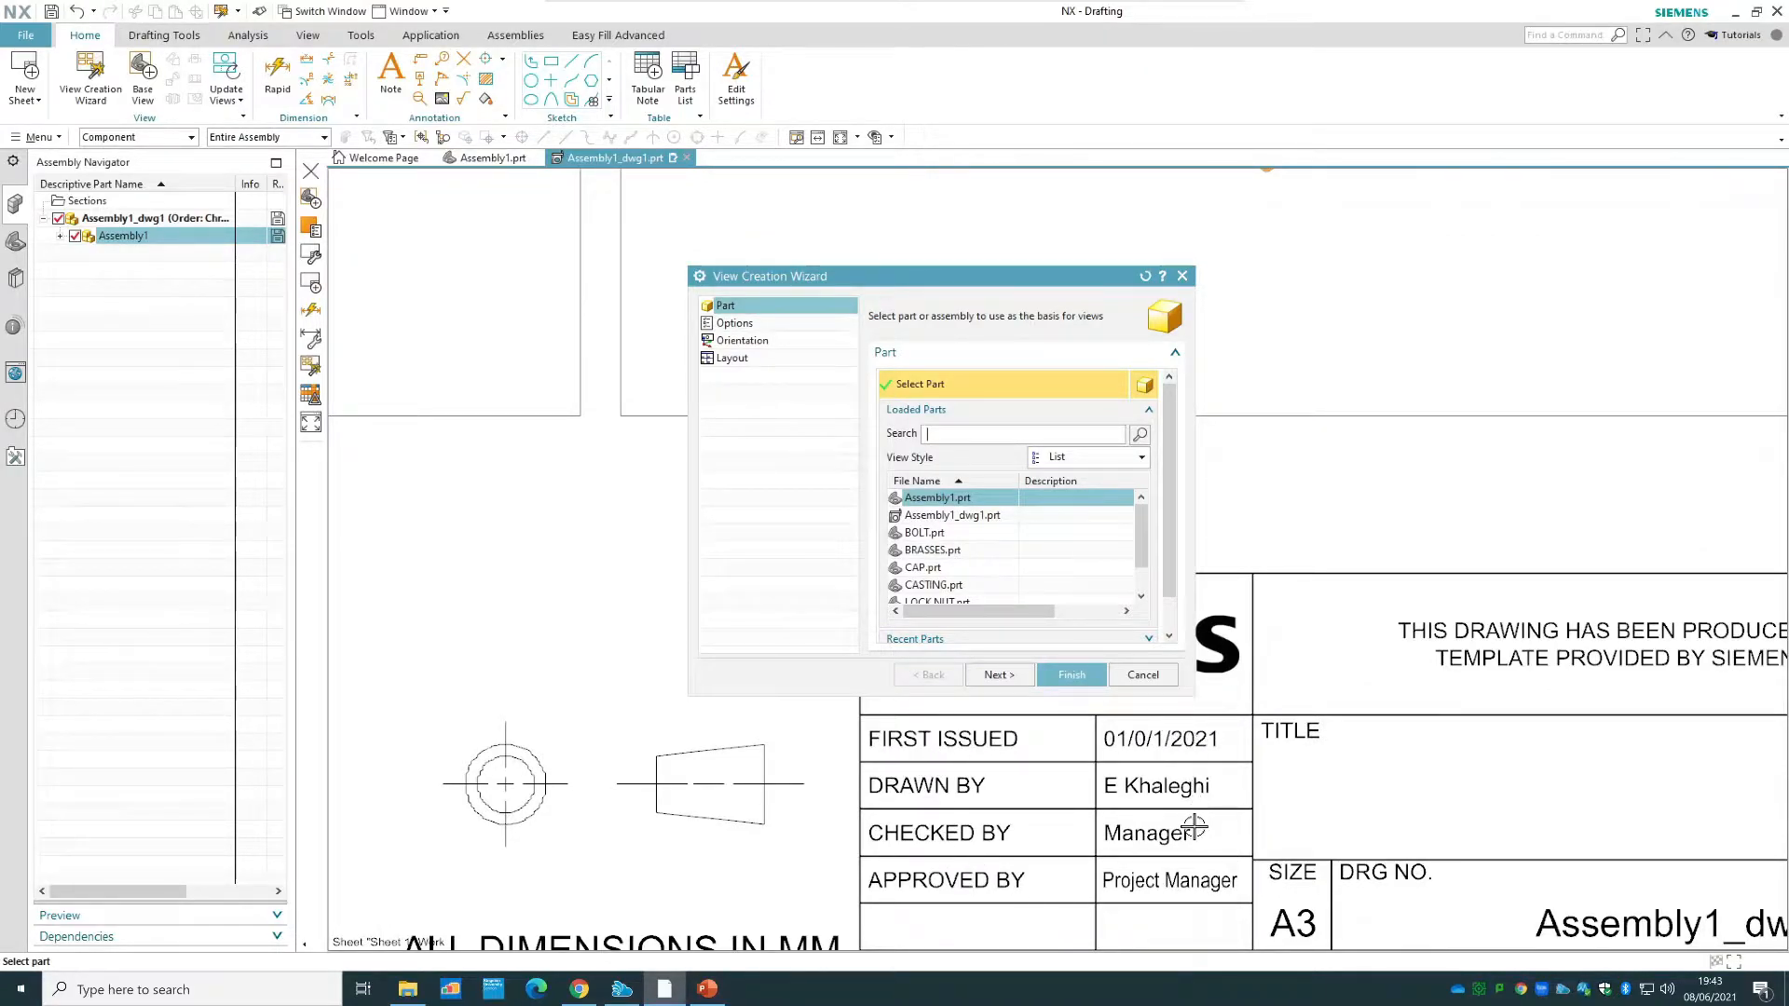
scroll(1193, 825, "down", 2)
scroll(1193, 825, "down", 1)
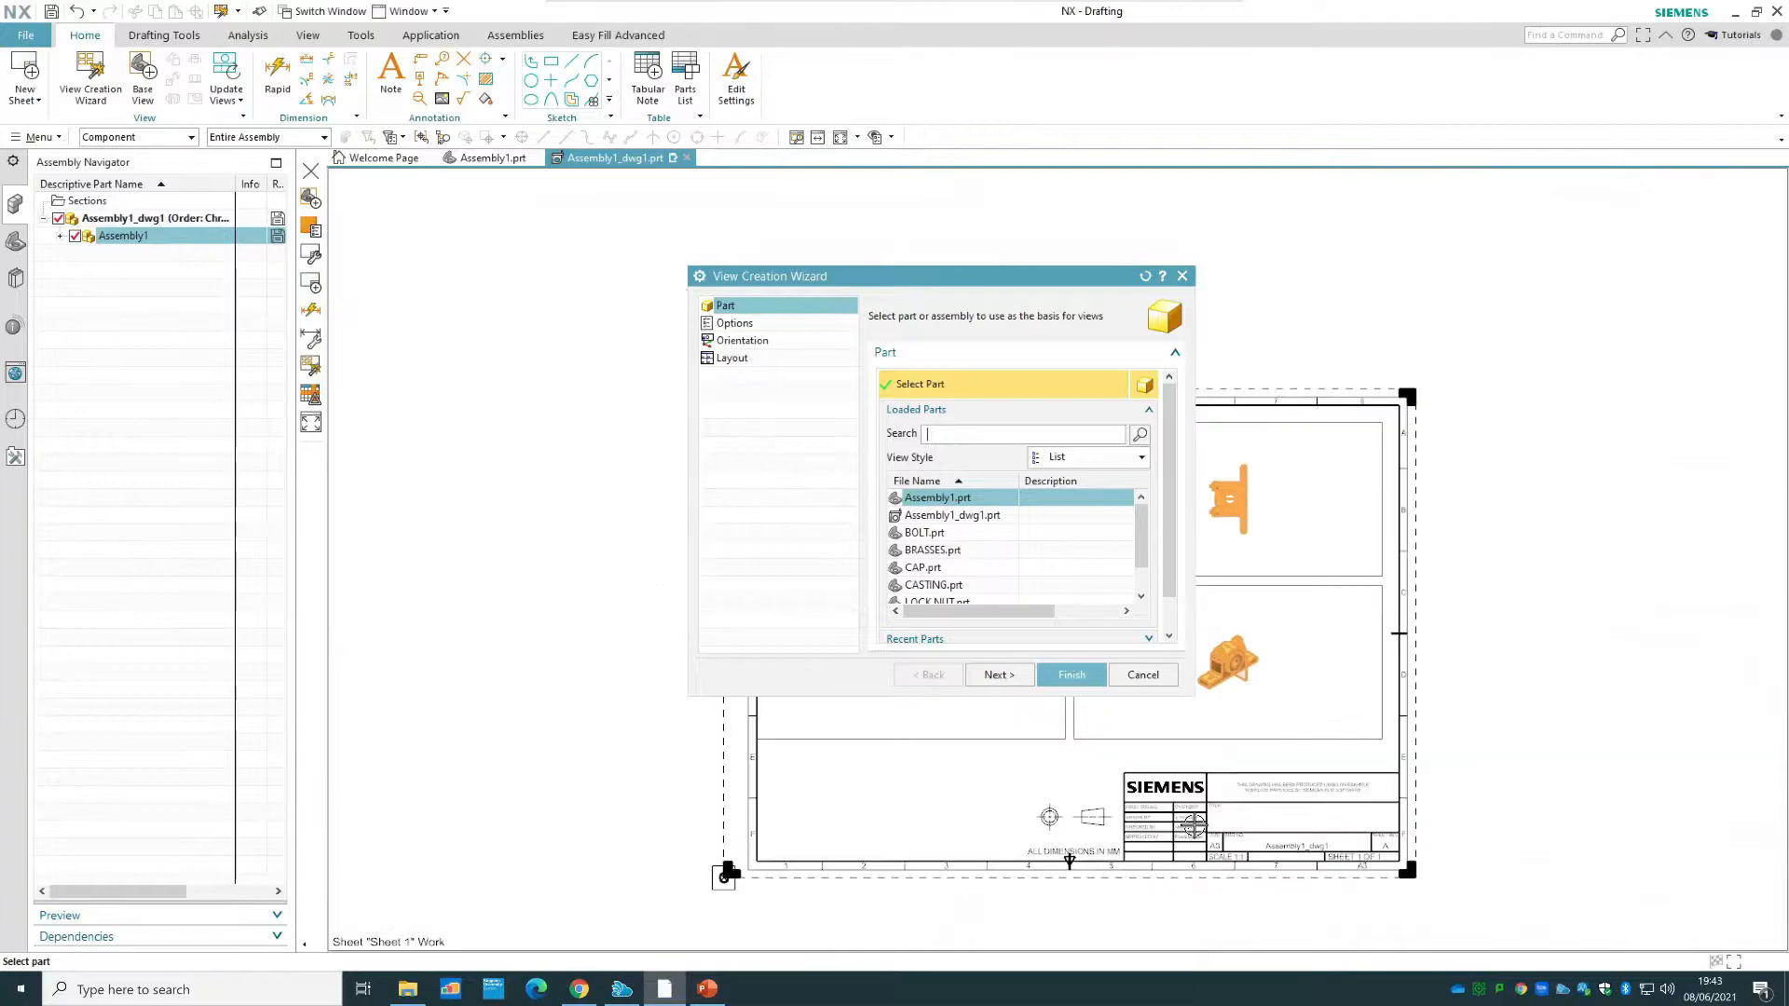
mouse_move(832, 282)
left_mouse_down()
mouse_move(760, 247)
mouse_move(359, 254)
left_mouse_up()
scroll(995, 592, "up", 1)
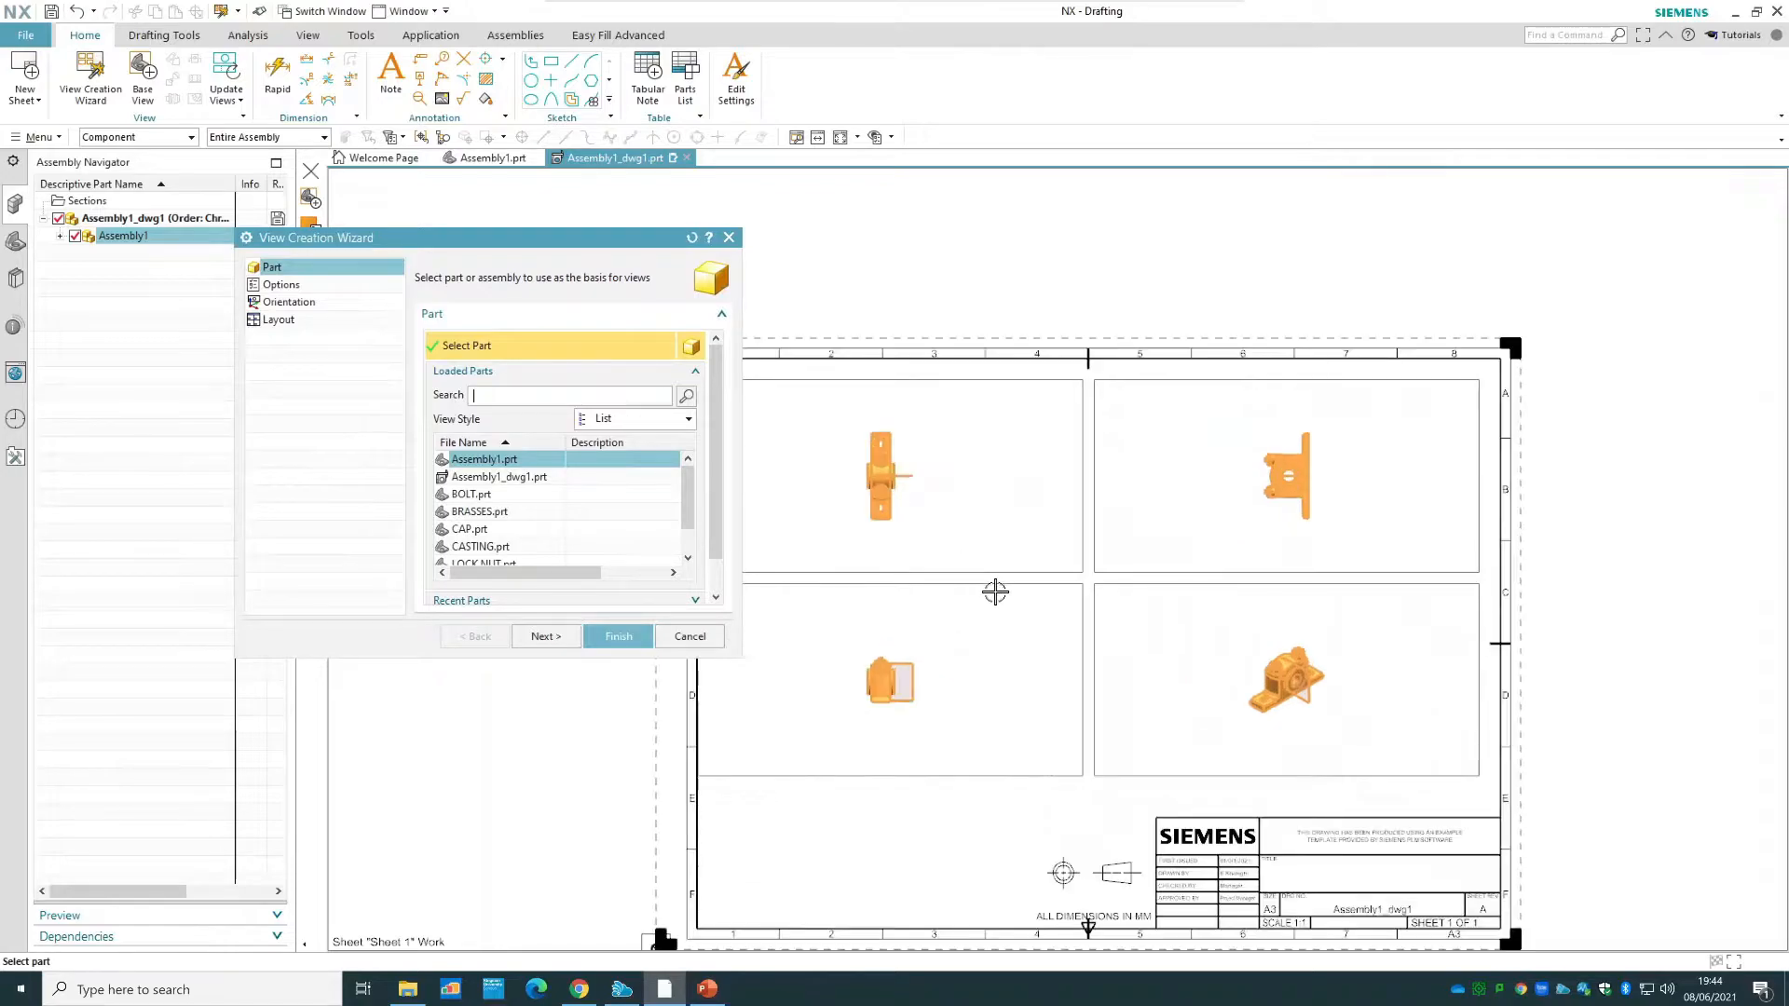
scroll(995, 592, "up", 1)
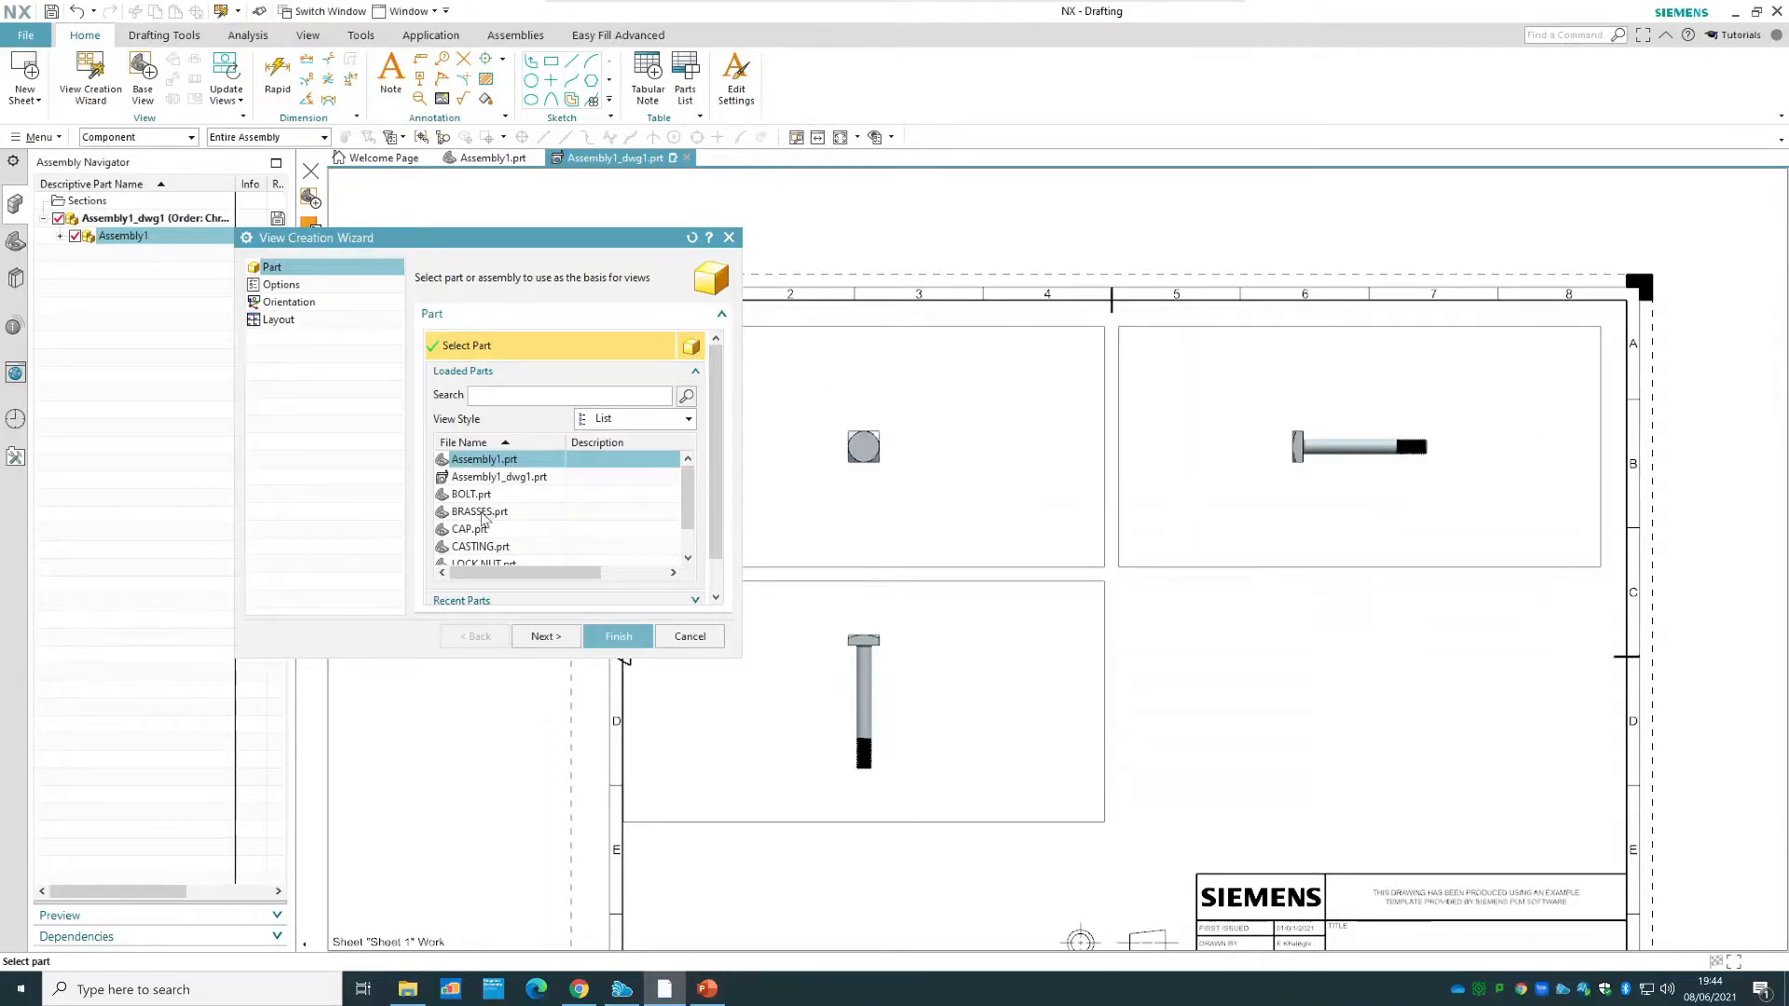
- Try BRASSES, CAP, CASTING and BOLT in turn as the base part to preview their drawing views
left_click(482, 512)
left_click(482, 530)
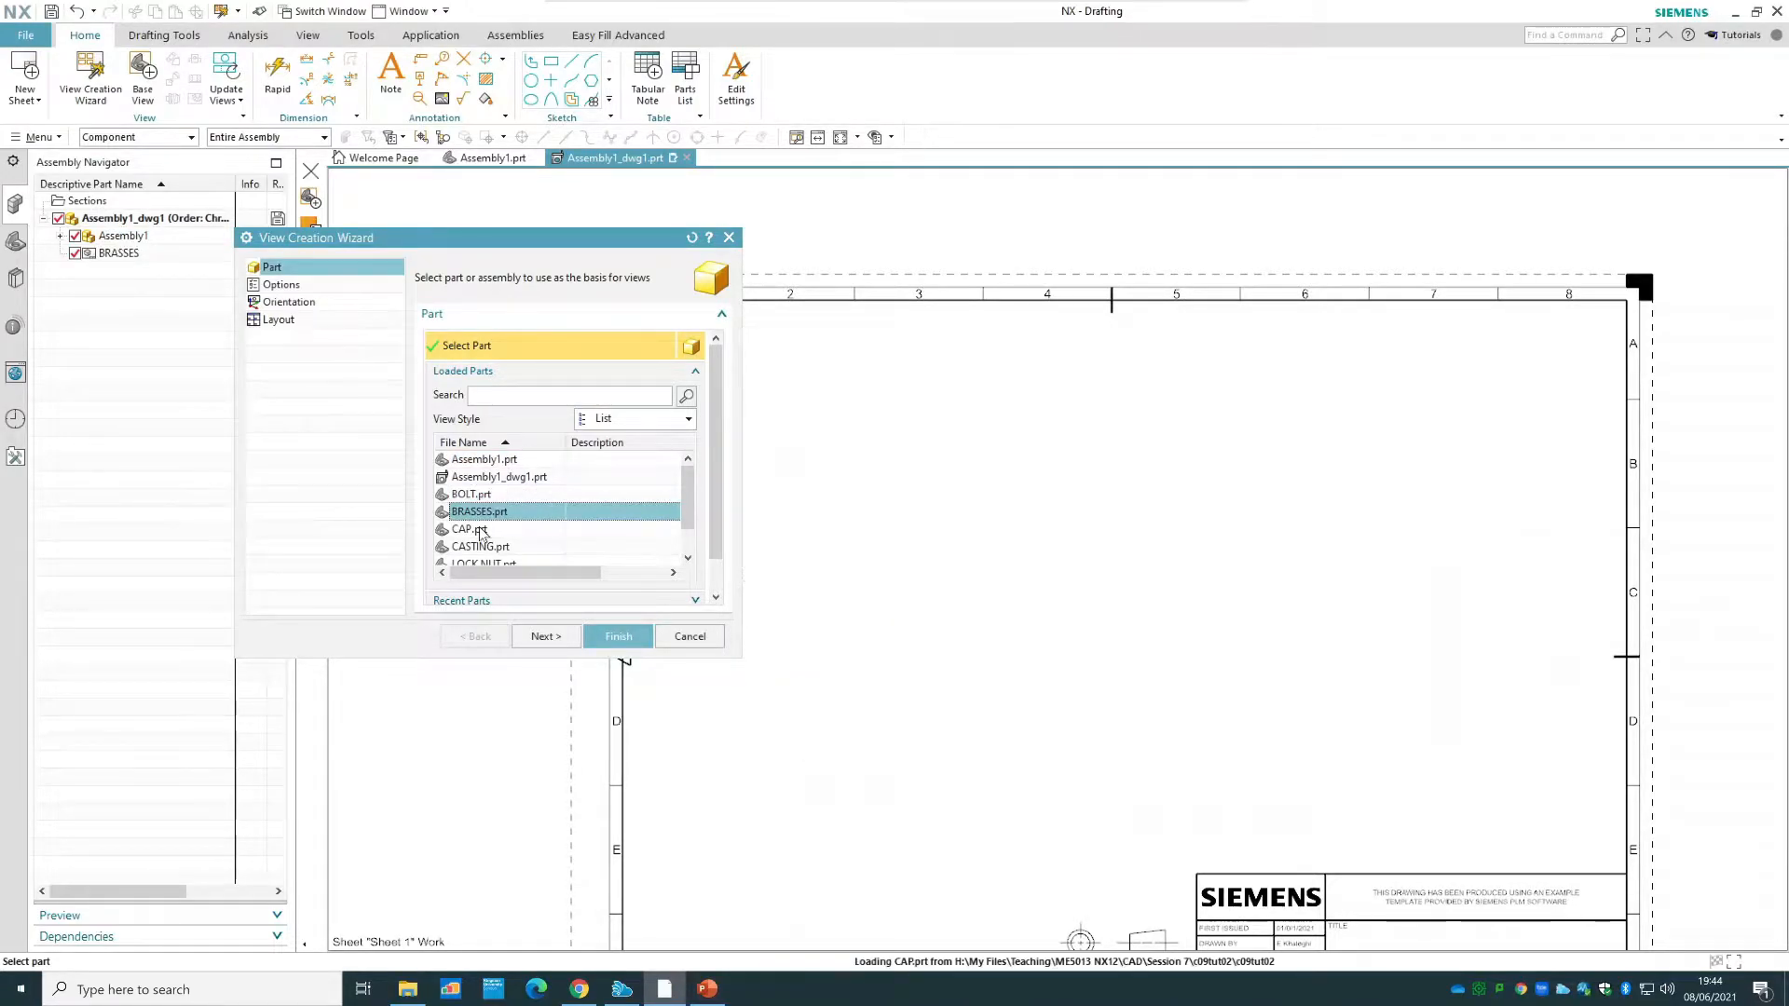
left_click(483, 547)
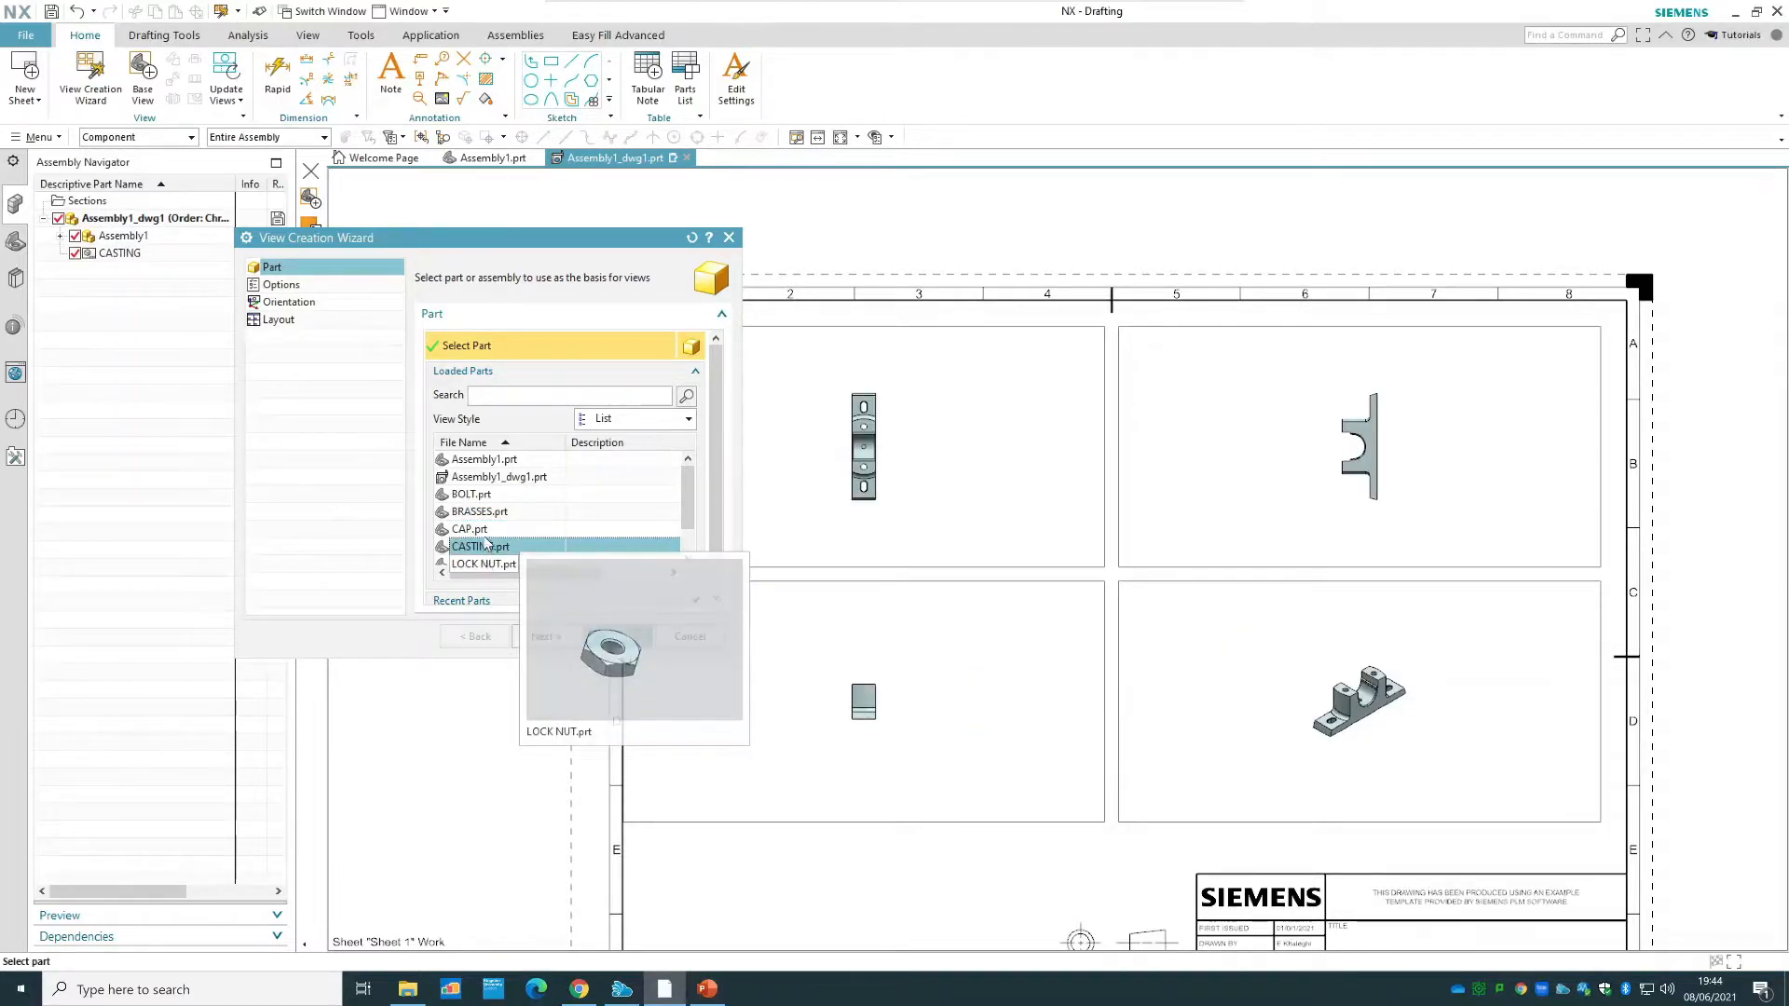
mouse_move(494, 515)
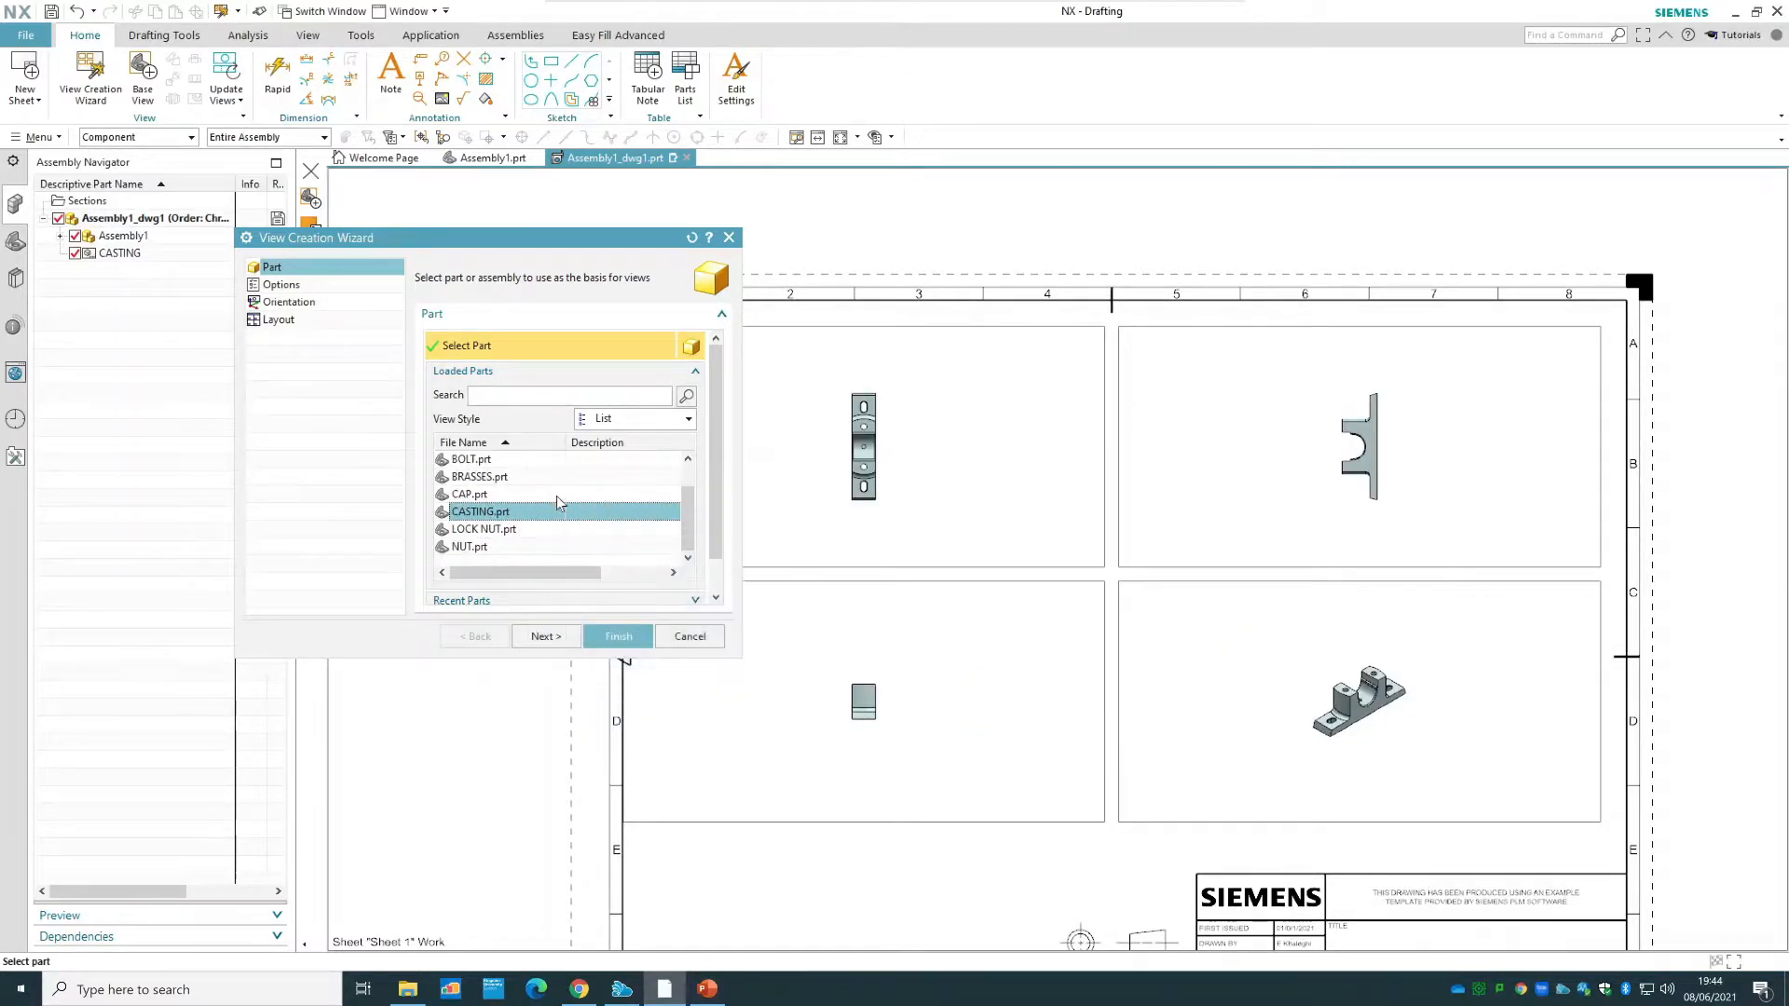
scroll(557, 495, "down", 1)
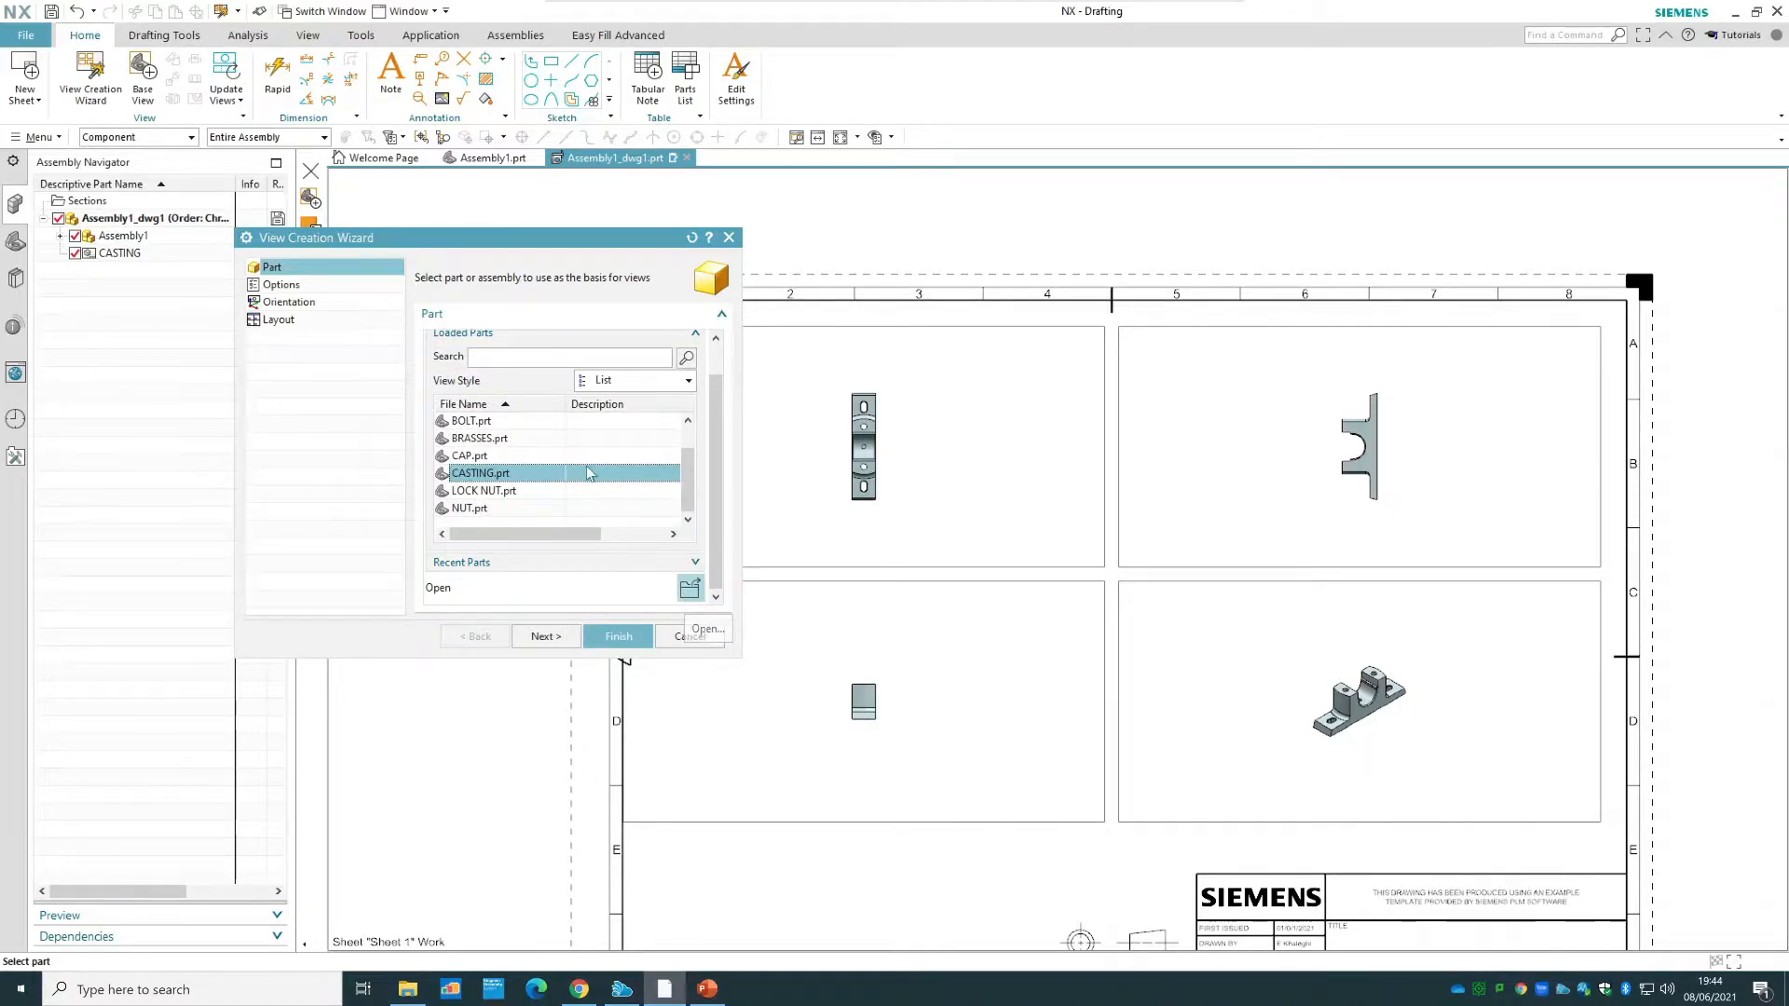
scroll(590, 475, "up", 2)
mouse_move(589, 474)
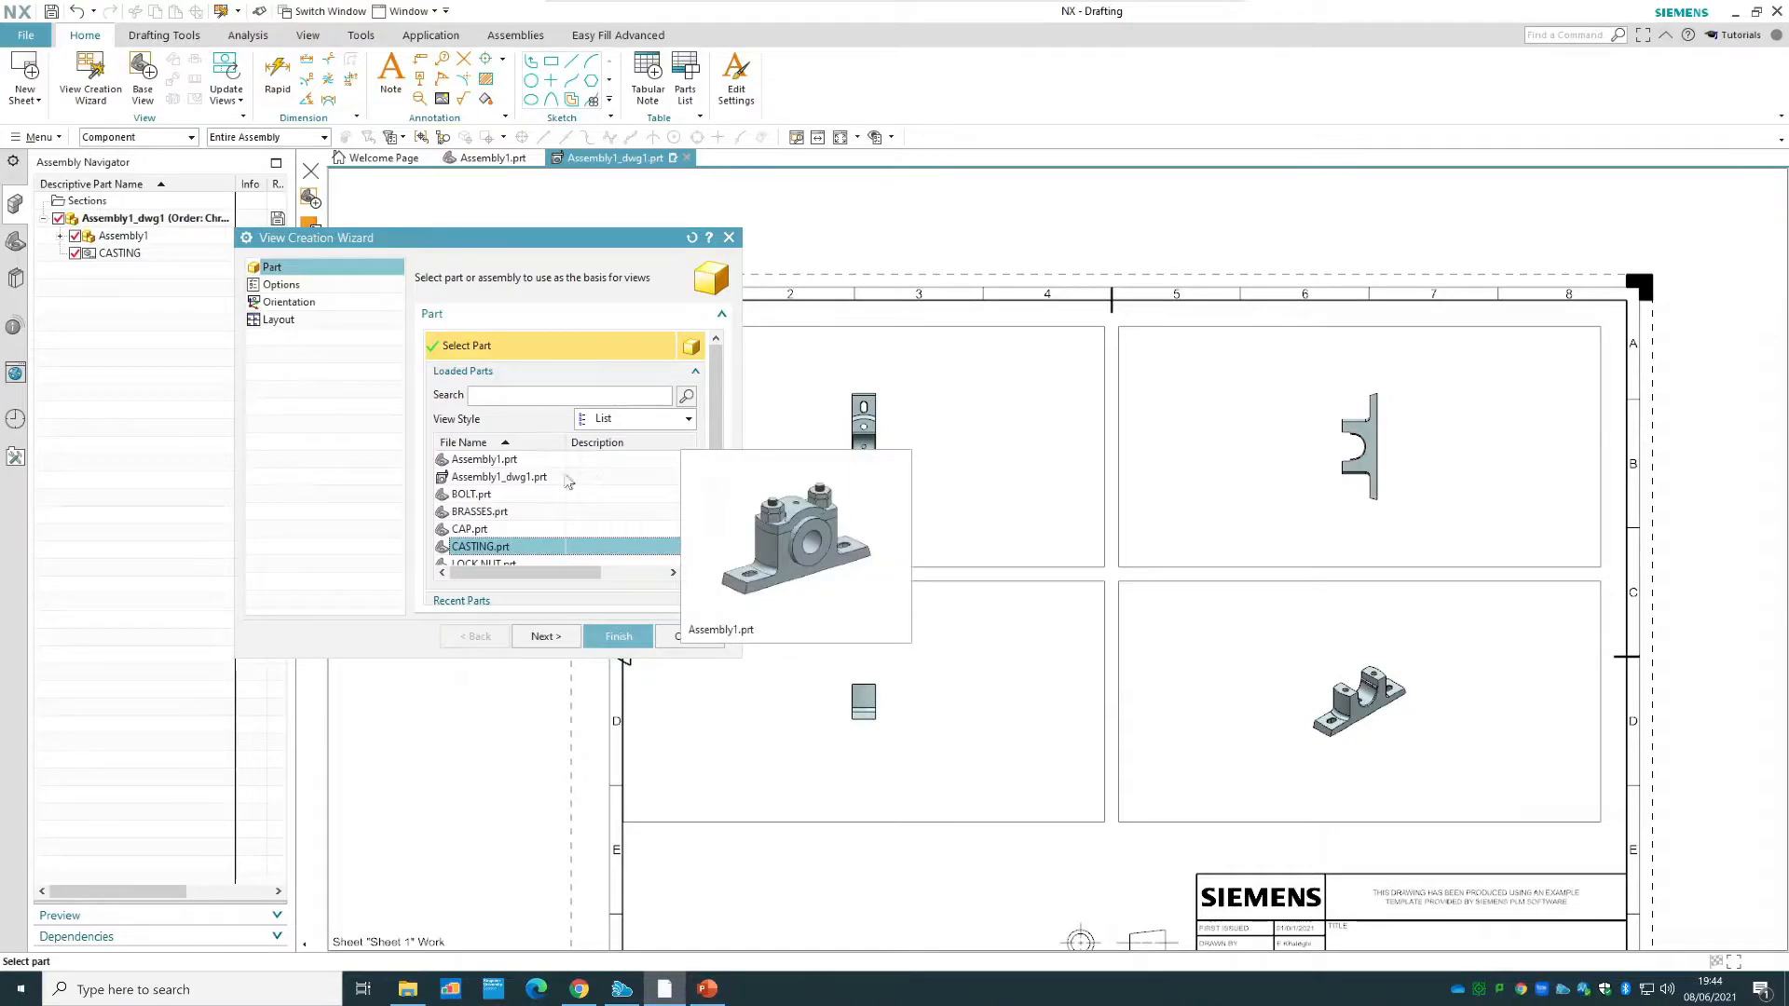
scroll(501, 536, "down", 1)
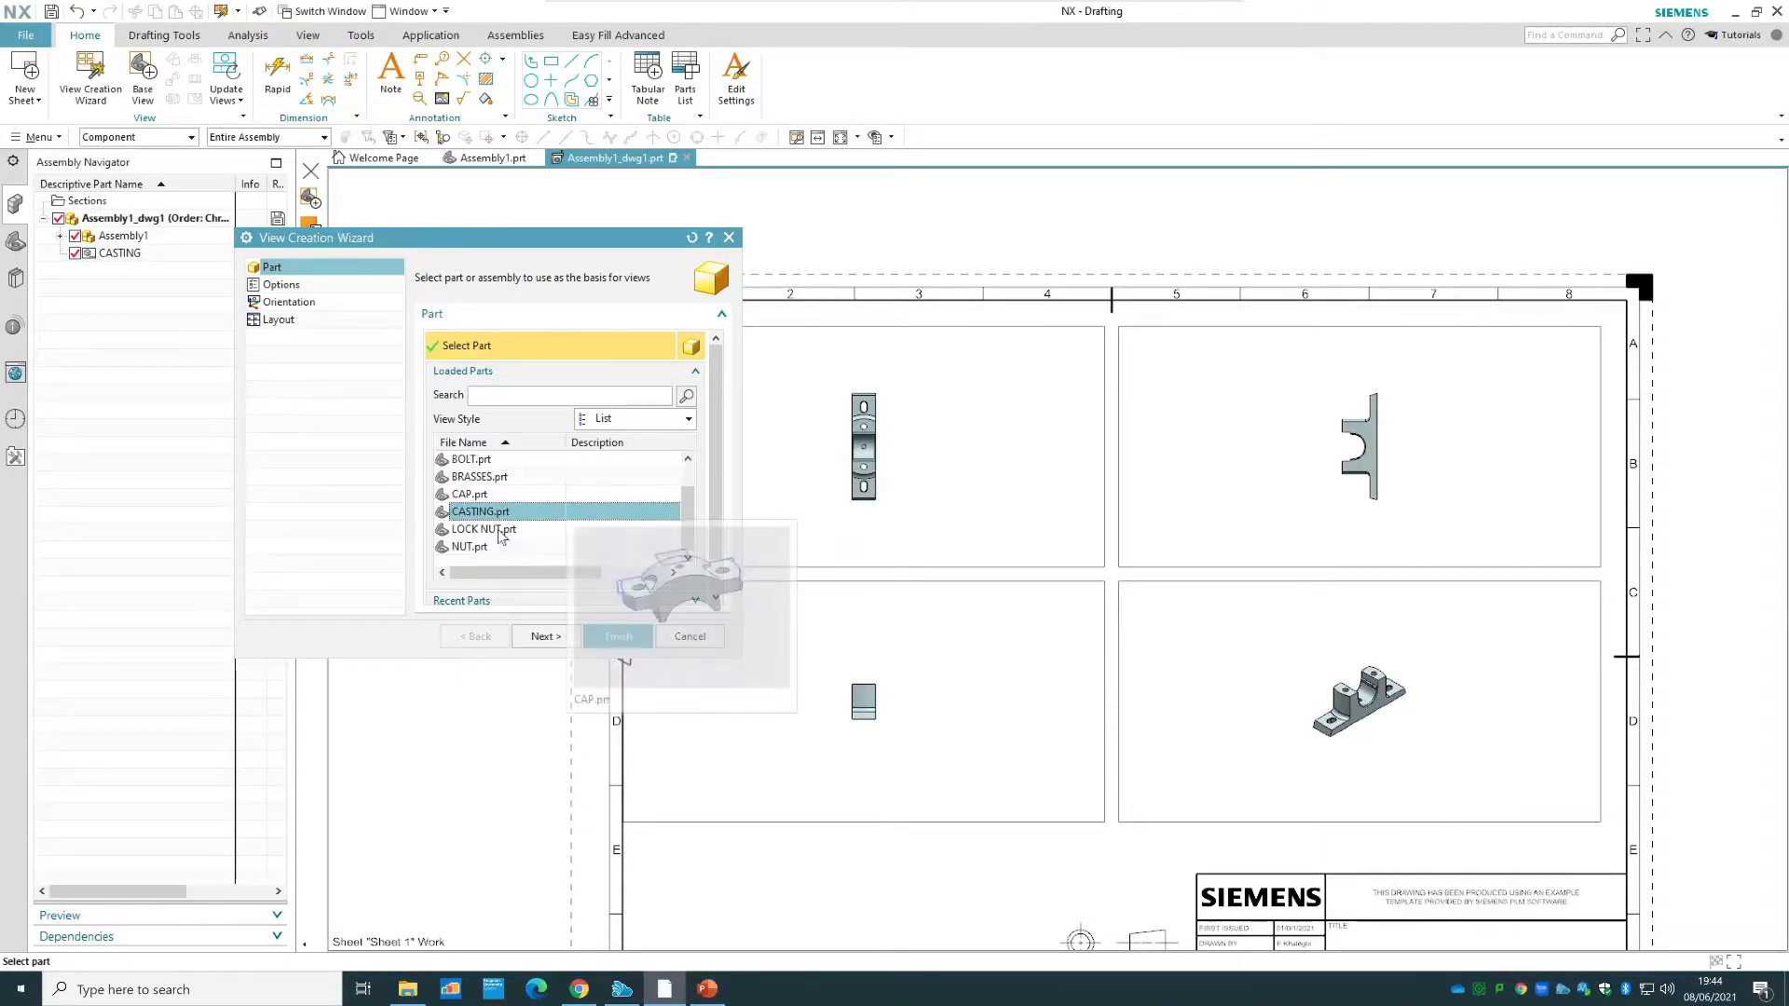
left_click(493, 480)
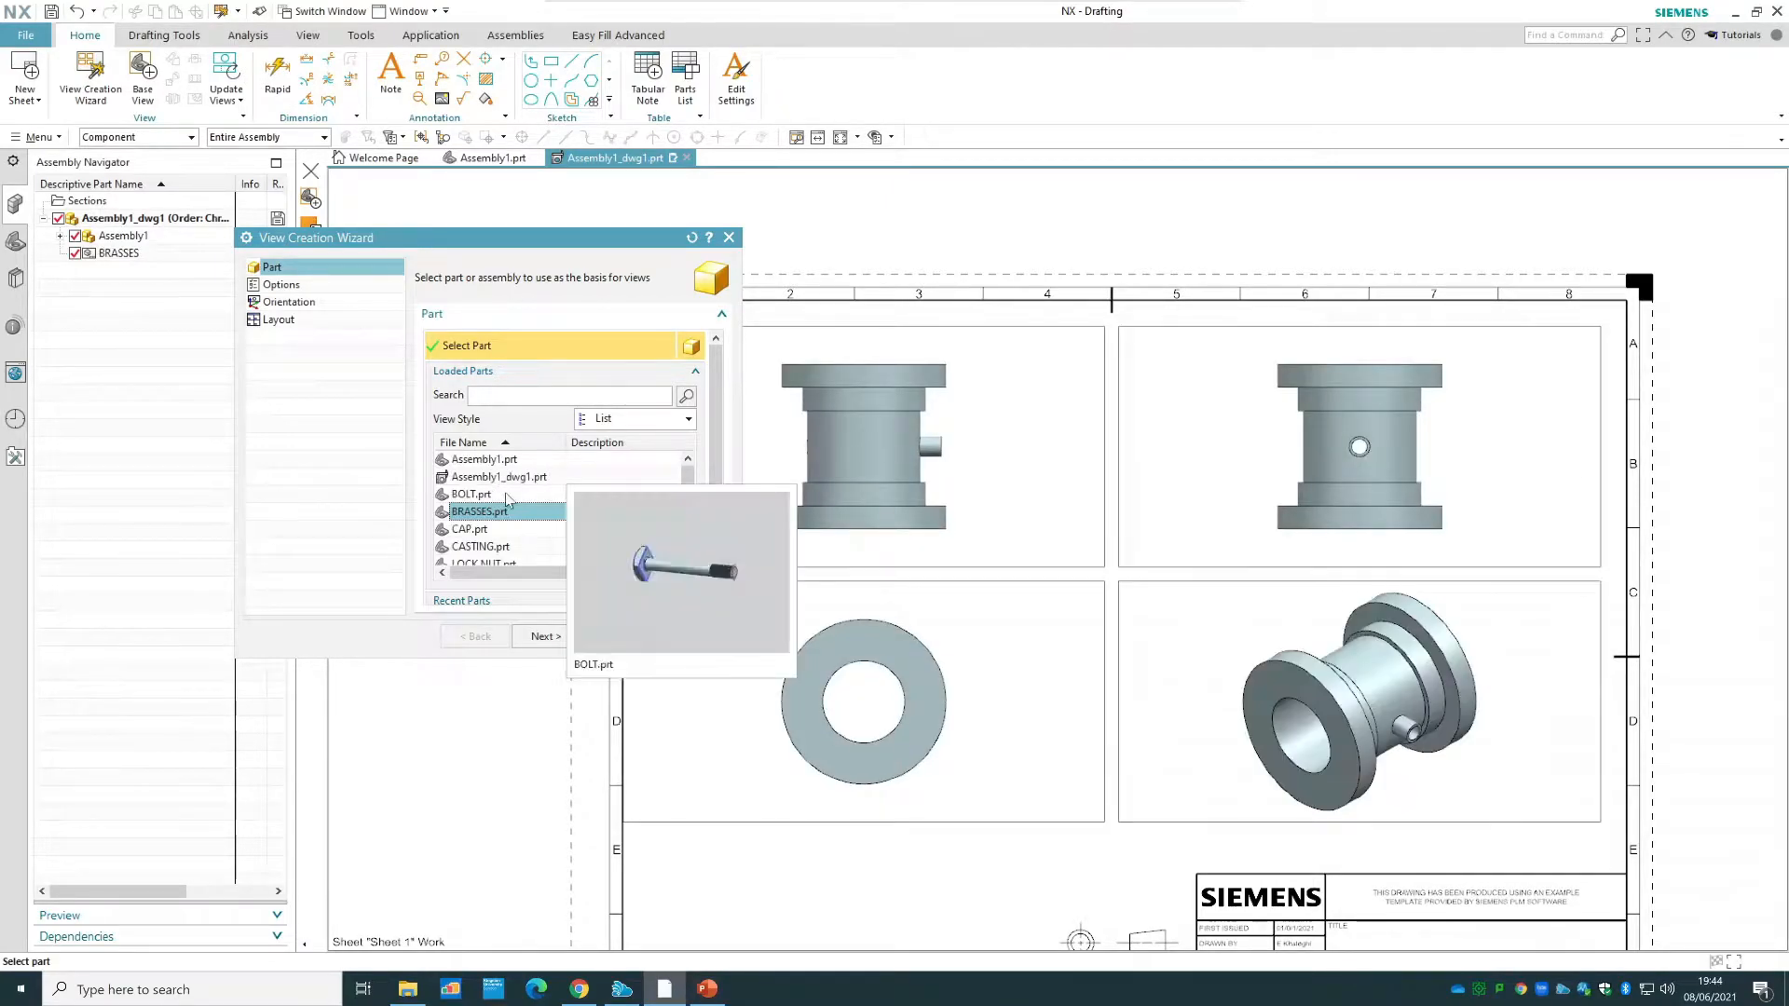
left_click(508, 496)
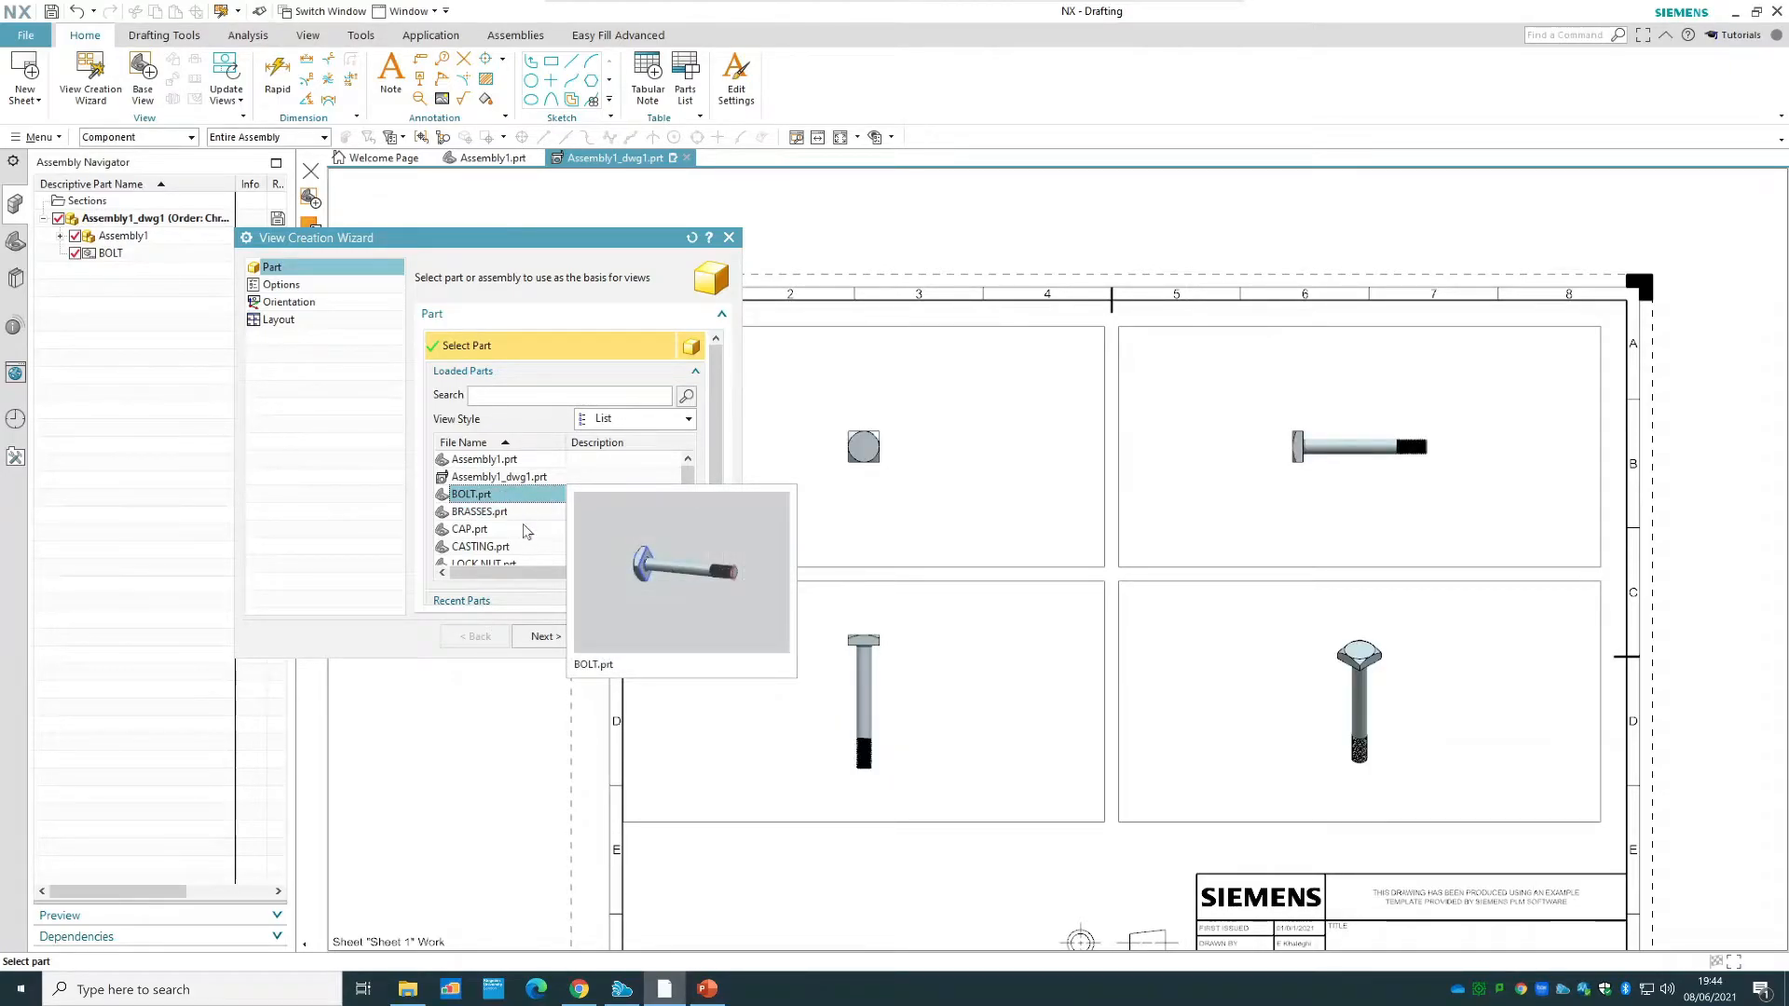
- Choose CASTING.prt as the base part for the views and proceed to the view display options
left_click(517, 550)
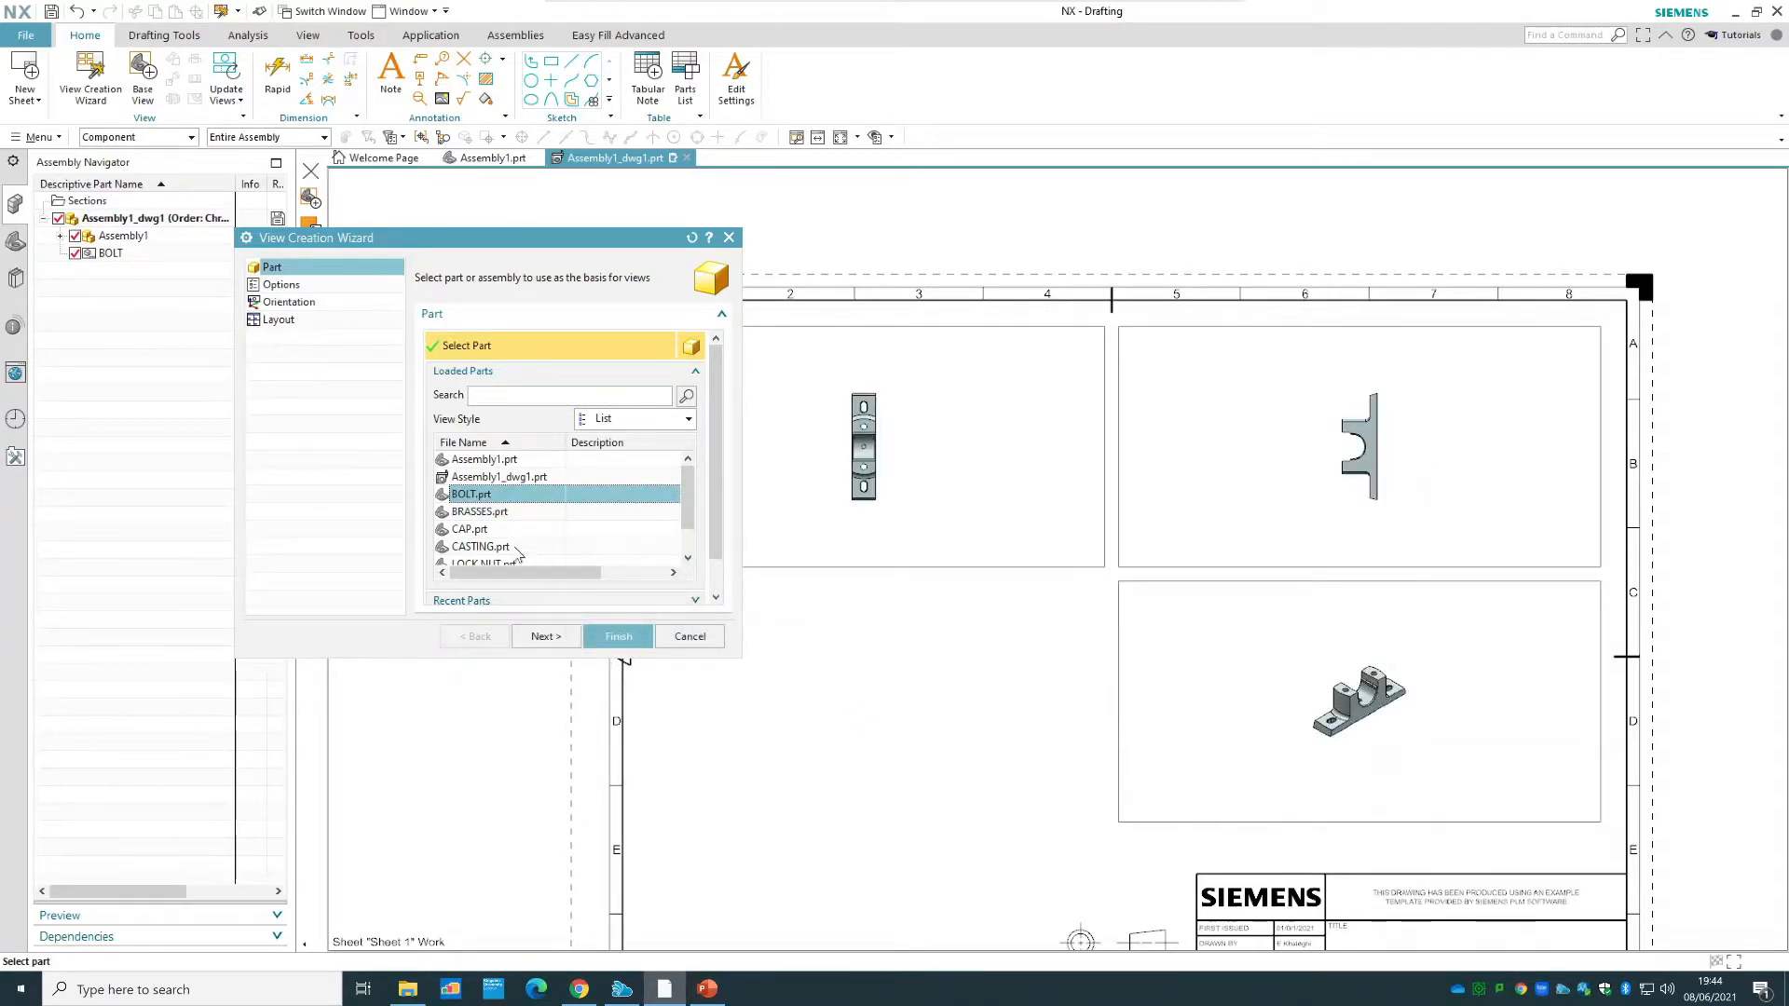
mouse_move(518, 551)
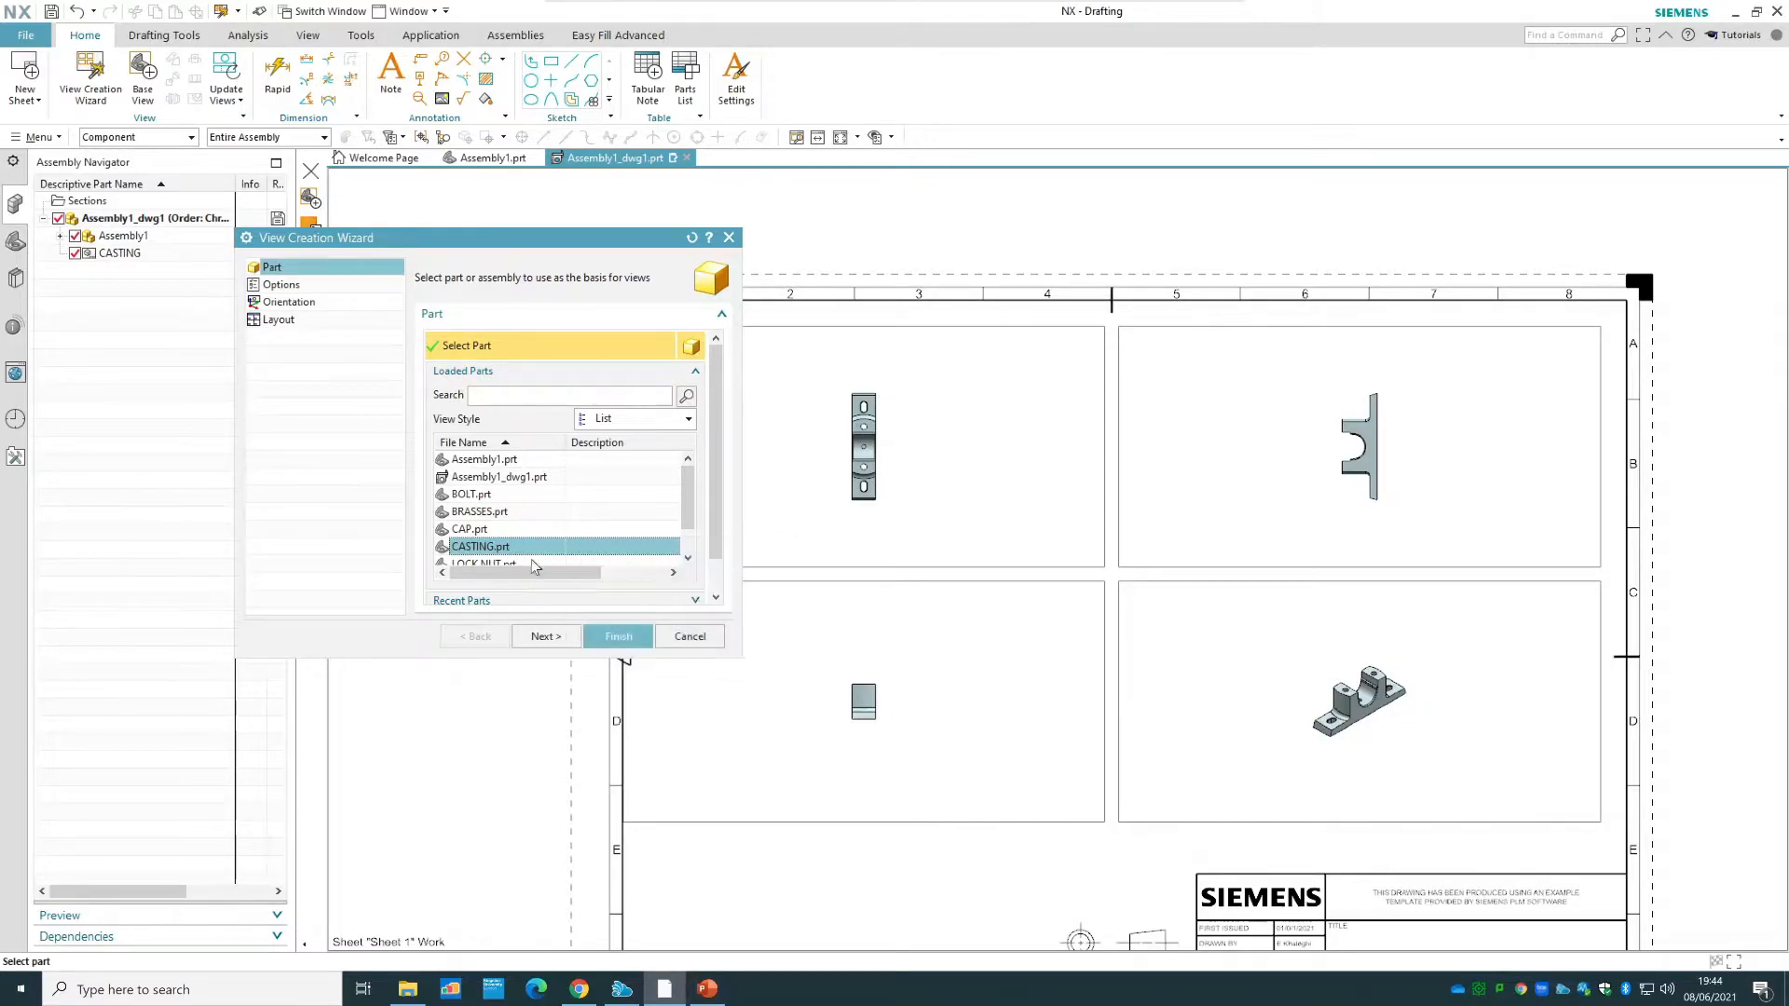
left_click(541, 636)
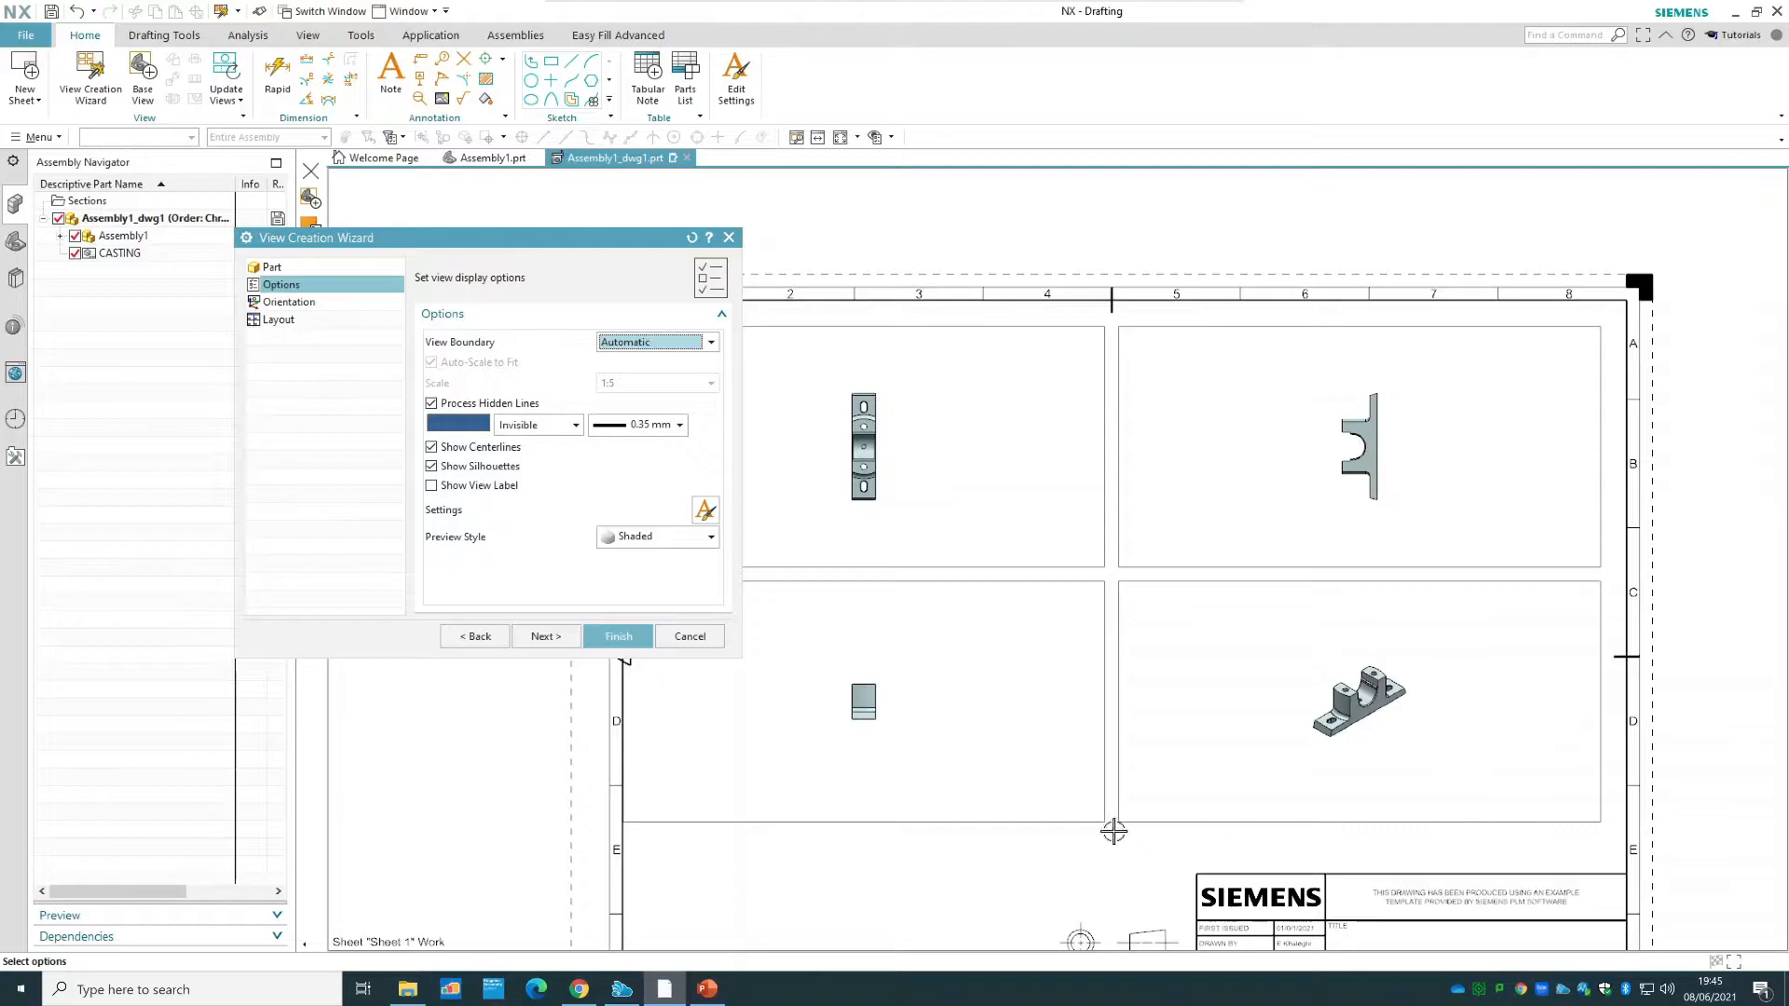
- Set the view boundary to Manual, disable Auto-Scale to Fit and set the view scale to 1:1
left_click(653, 343)
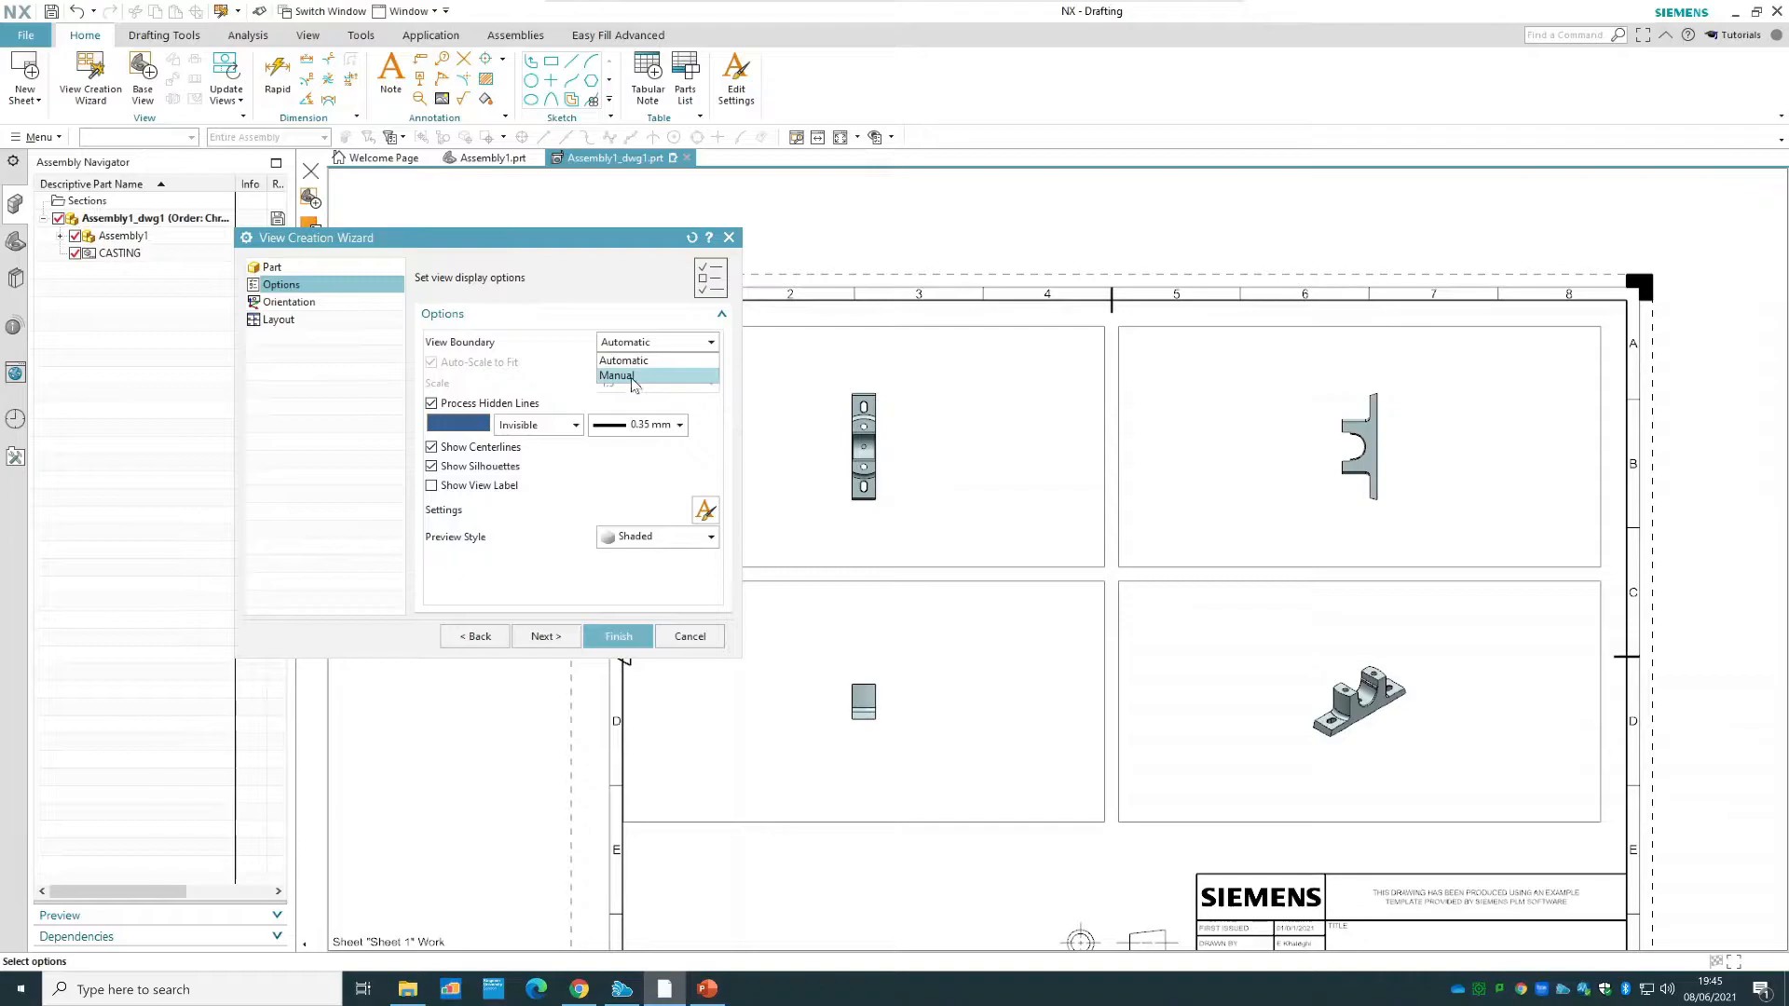
left_click(630, 377)
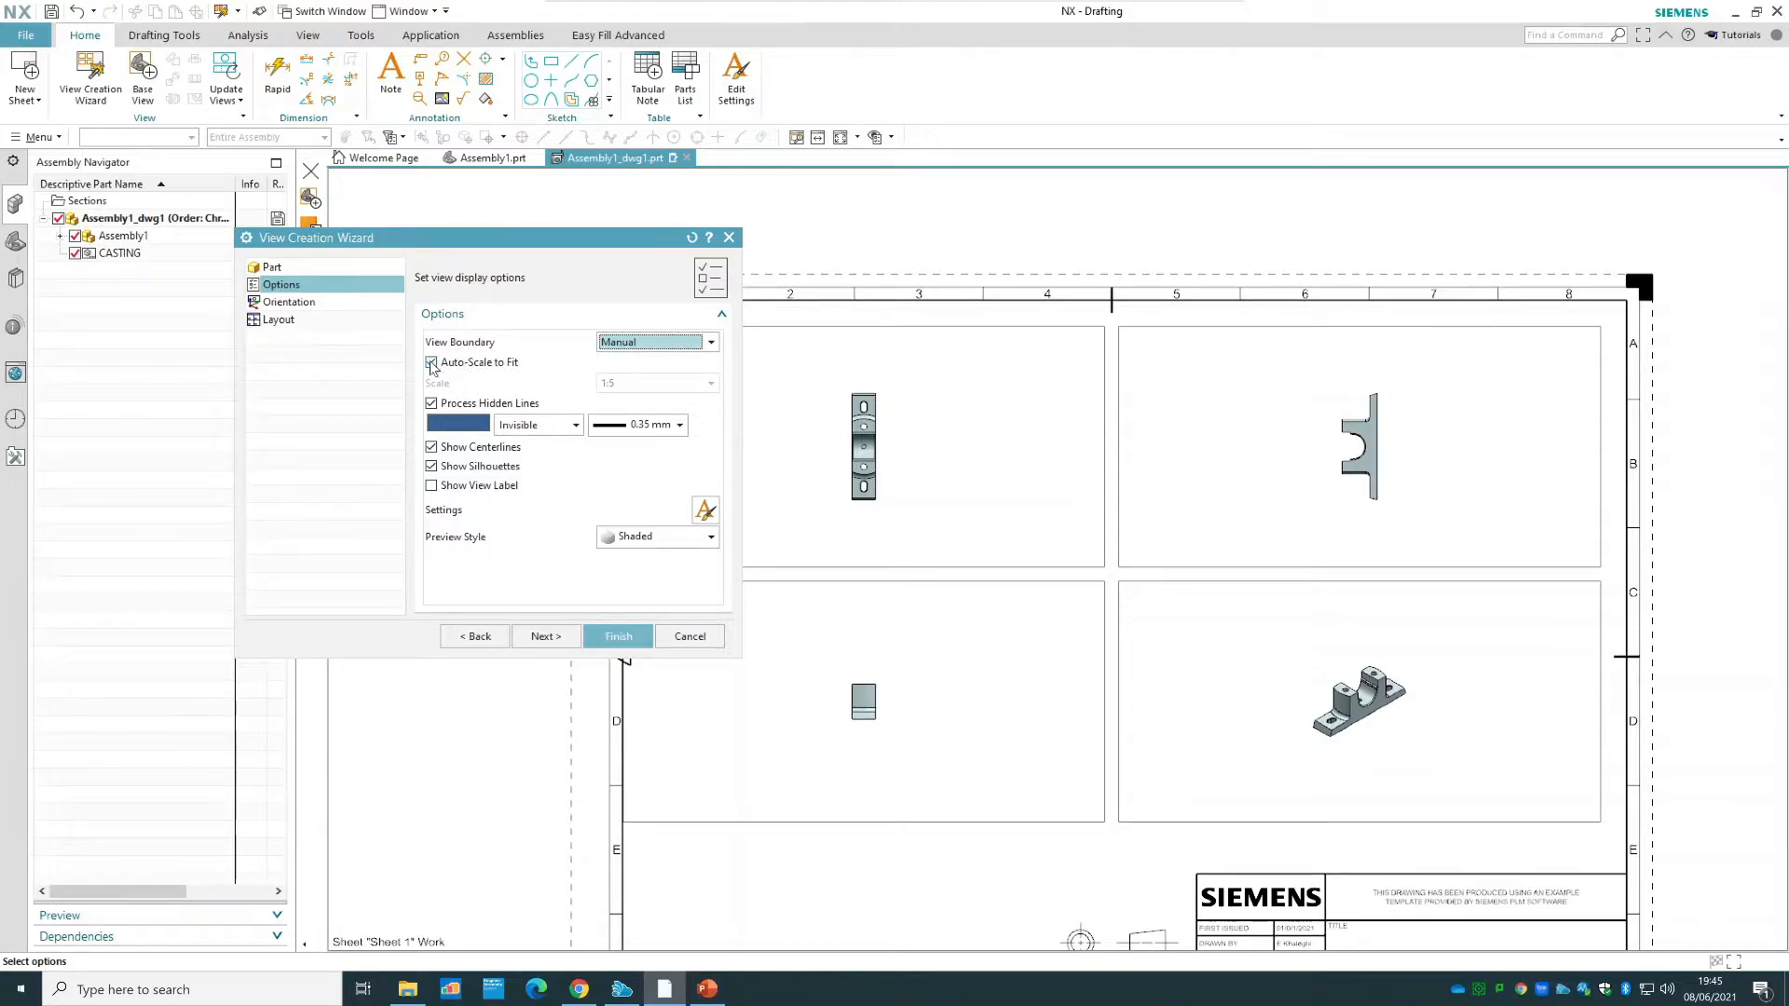
left_click(432, 362)
left_click(622, 383)
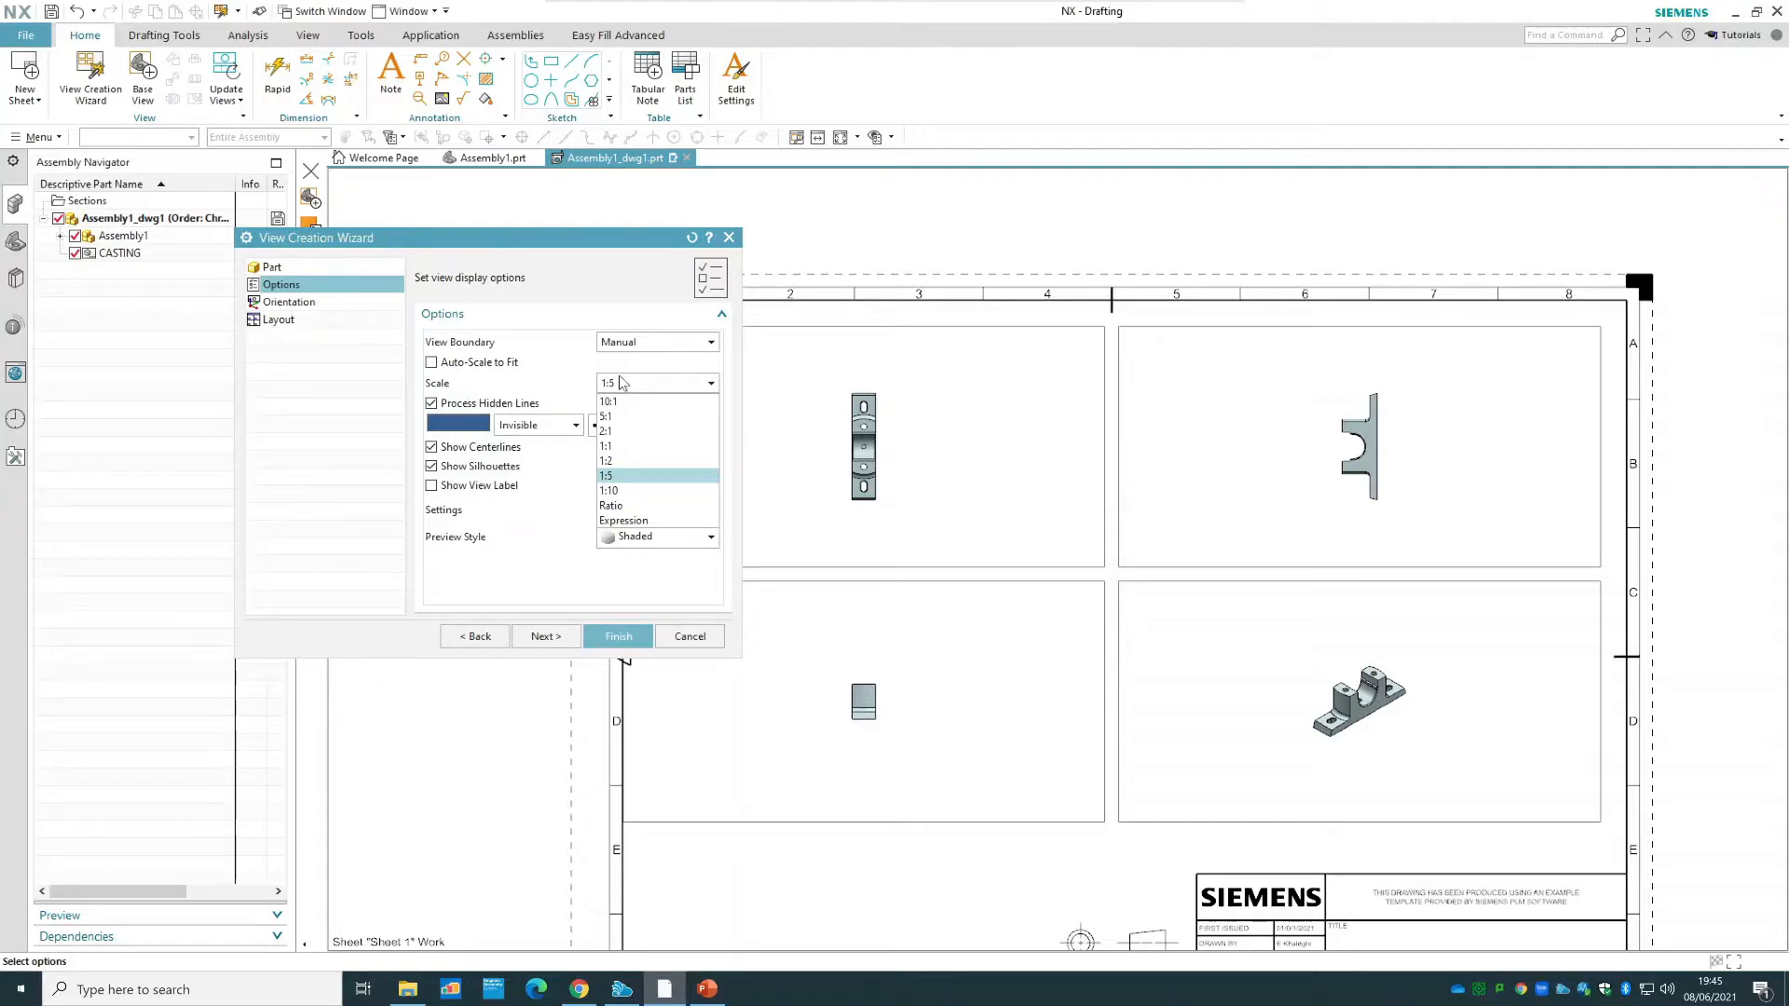
left_click(623, 446)
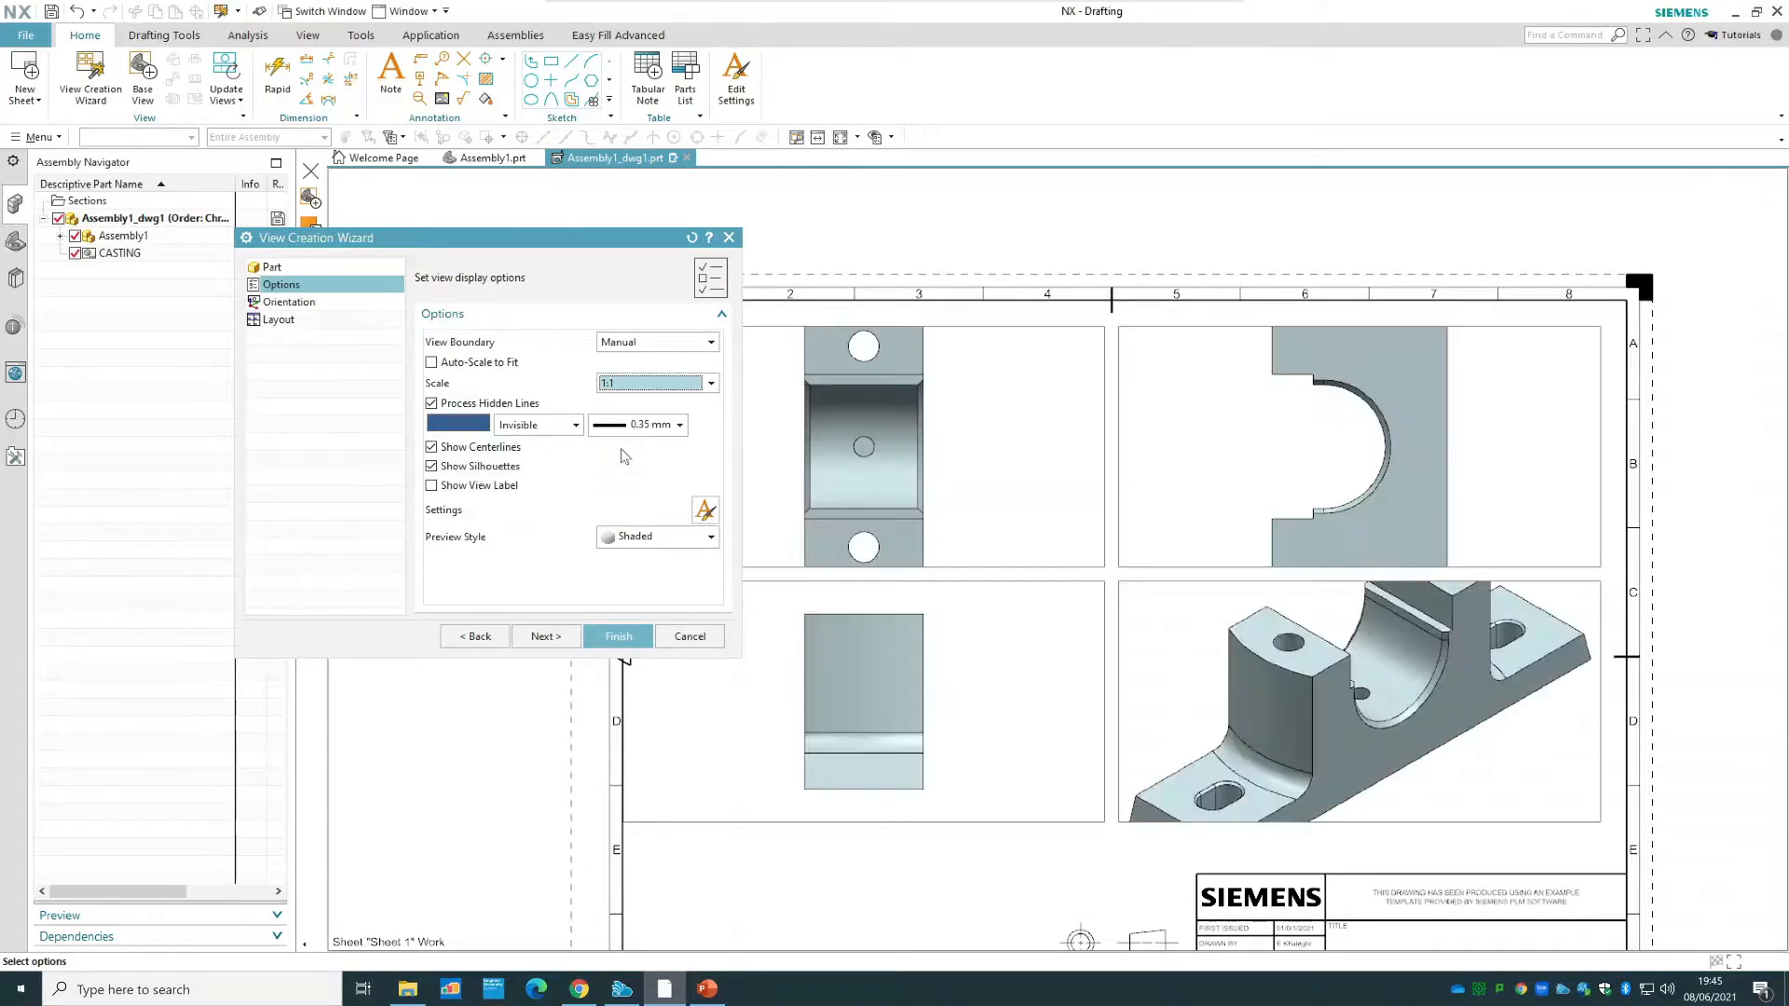
- Preview the CASTING views at 2:1 scale and set the view scale to 1:2
left_click(630, 382)
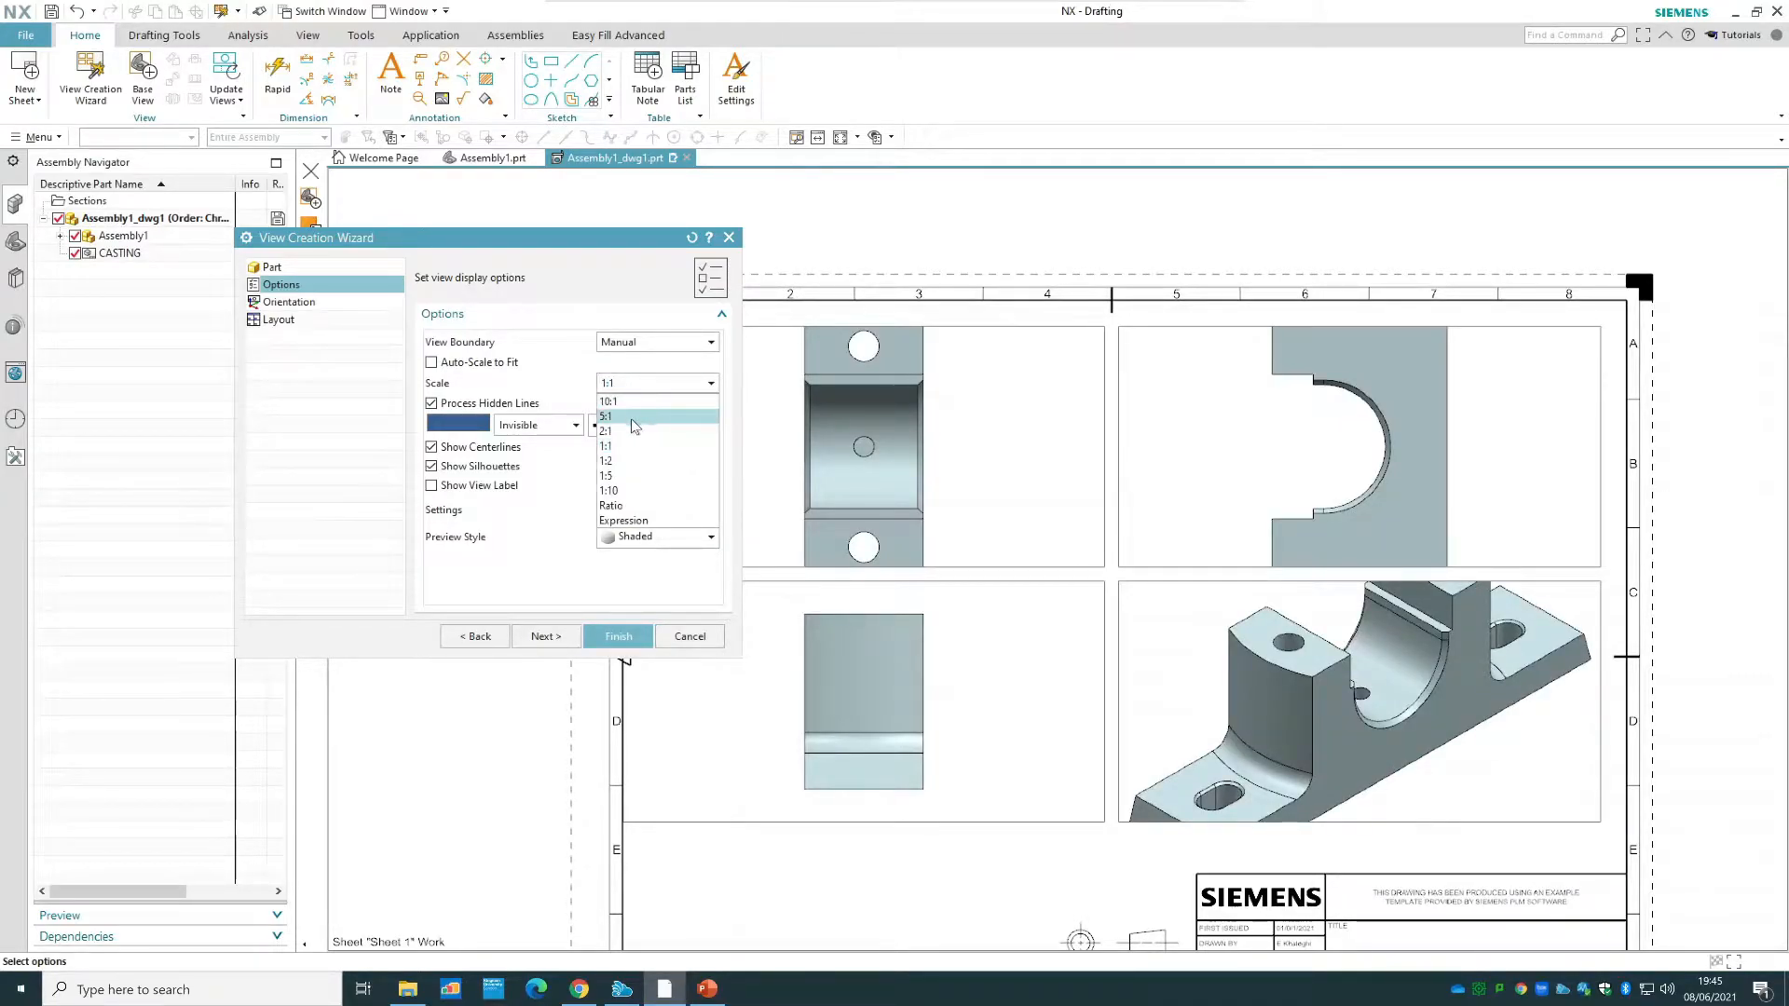
left_click(629, 428)
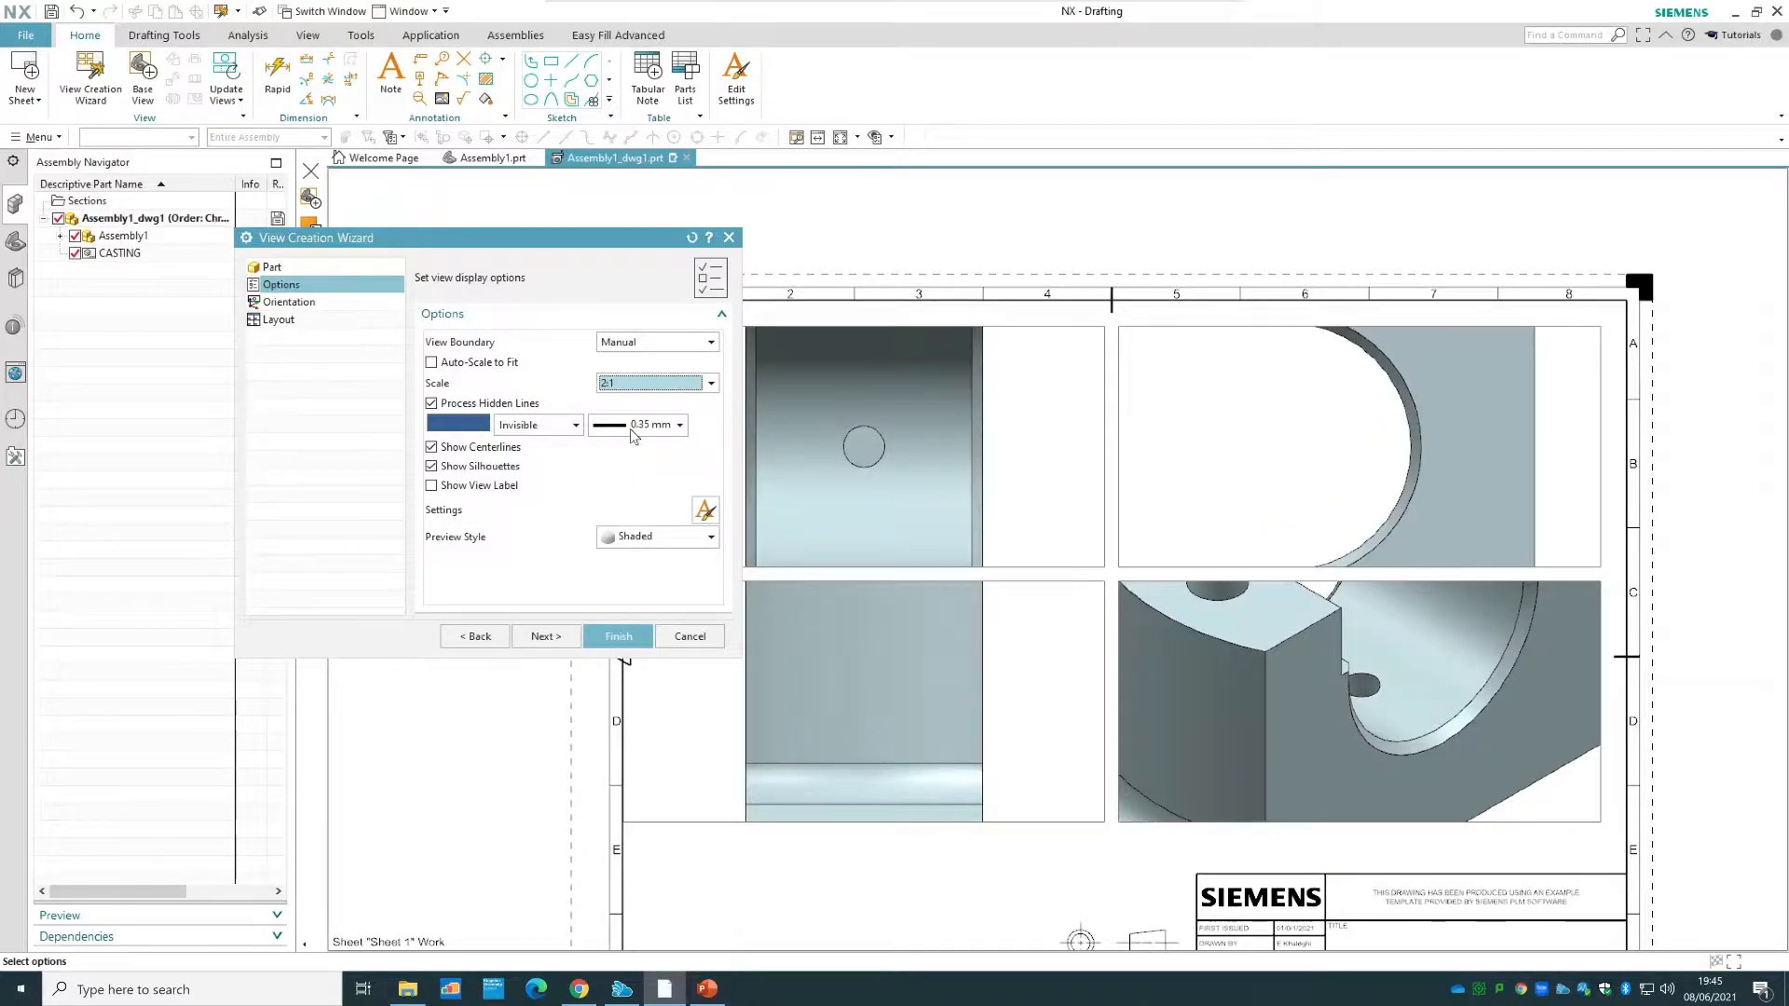
left_click(638, 389)
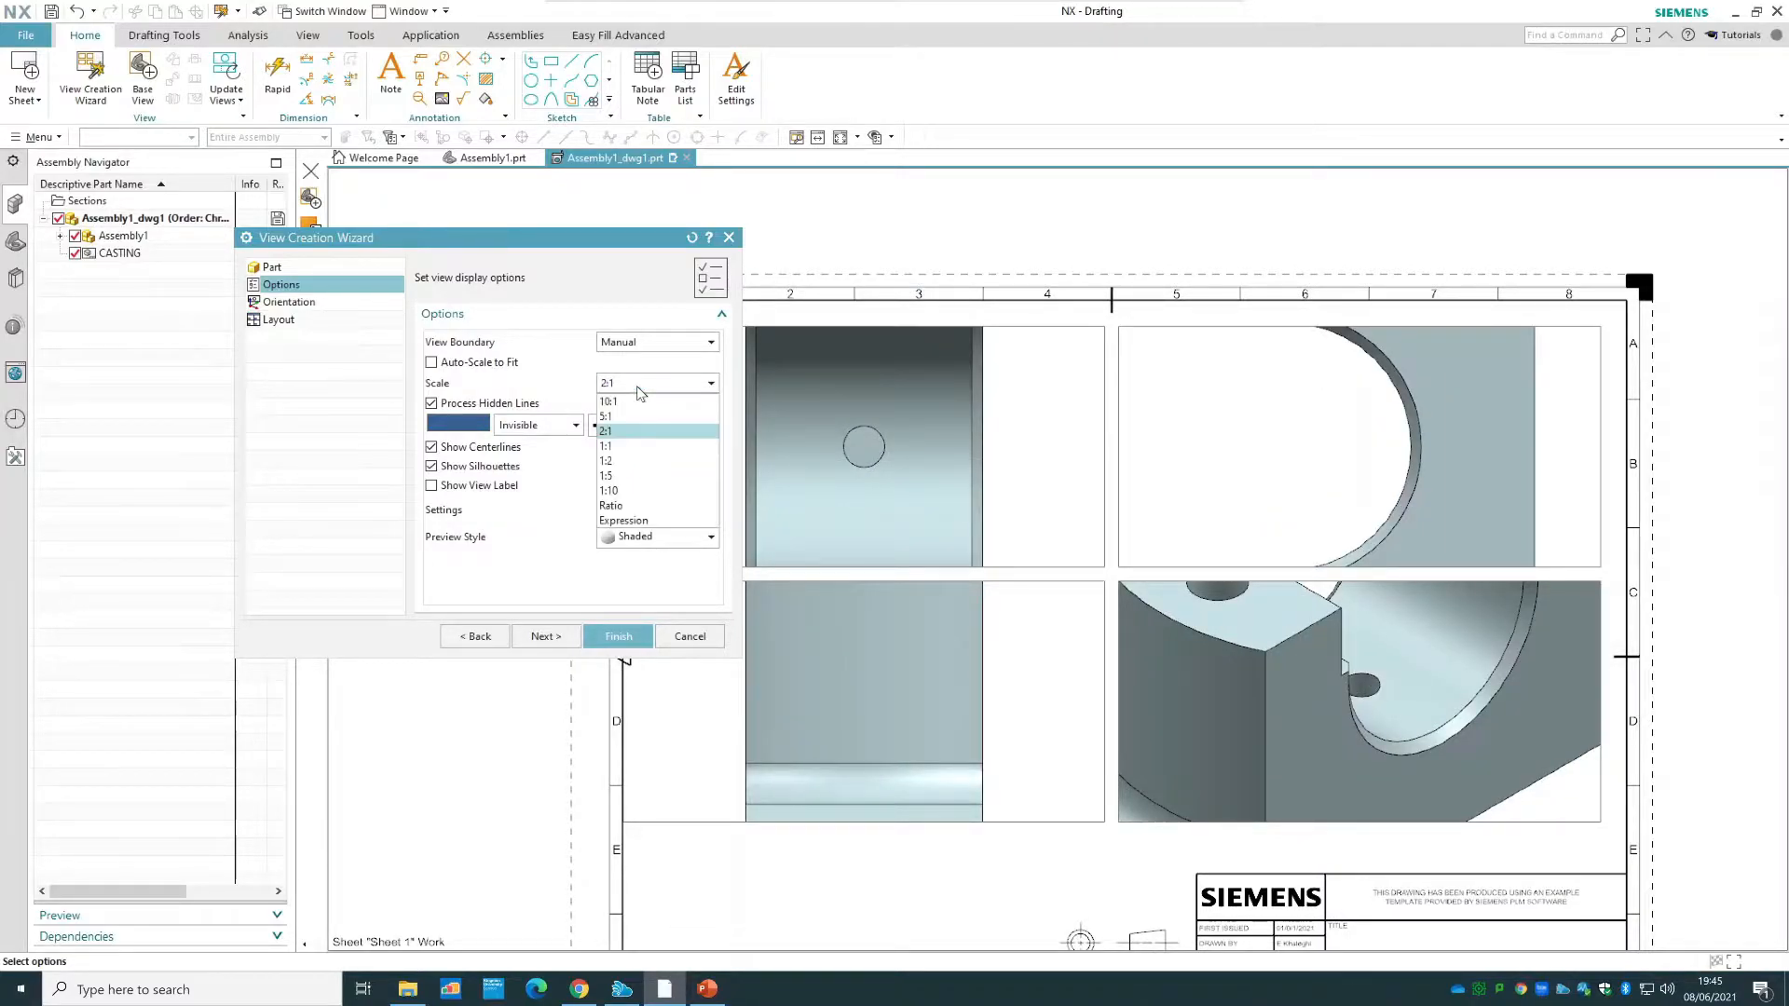
left_click(630, 461)
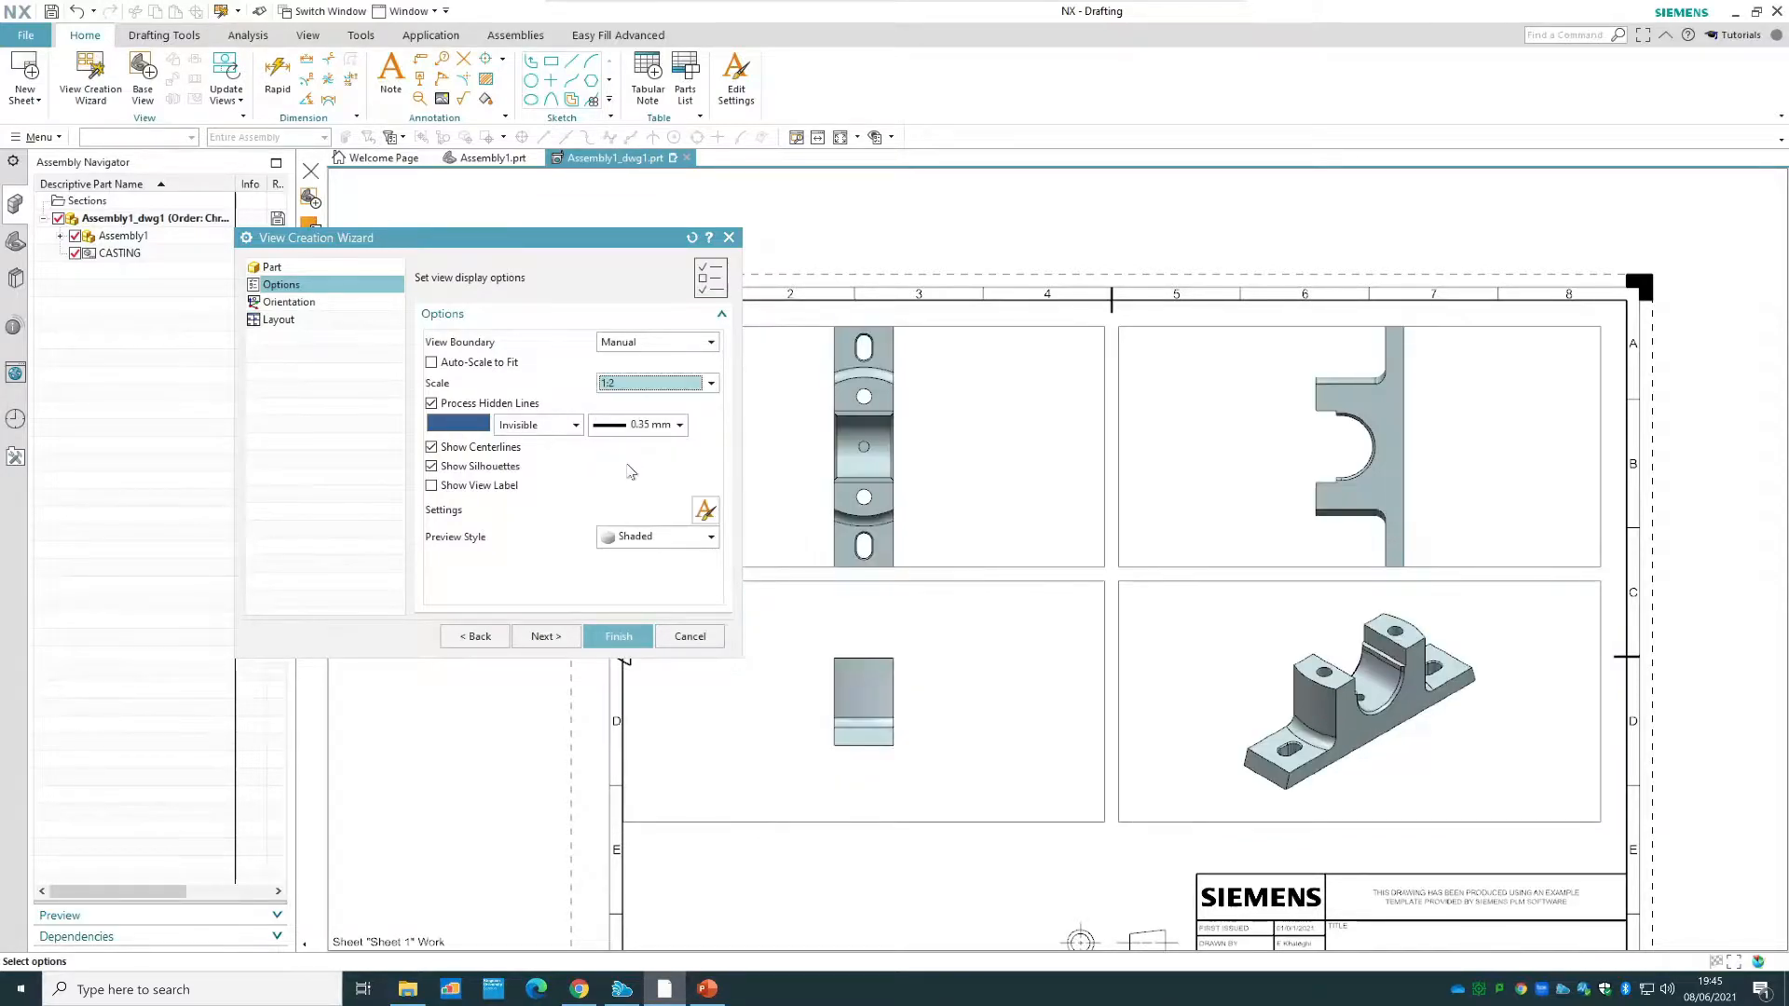
left_click(643, 390)
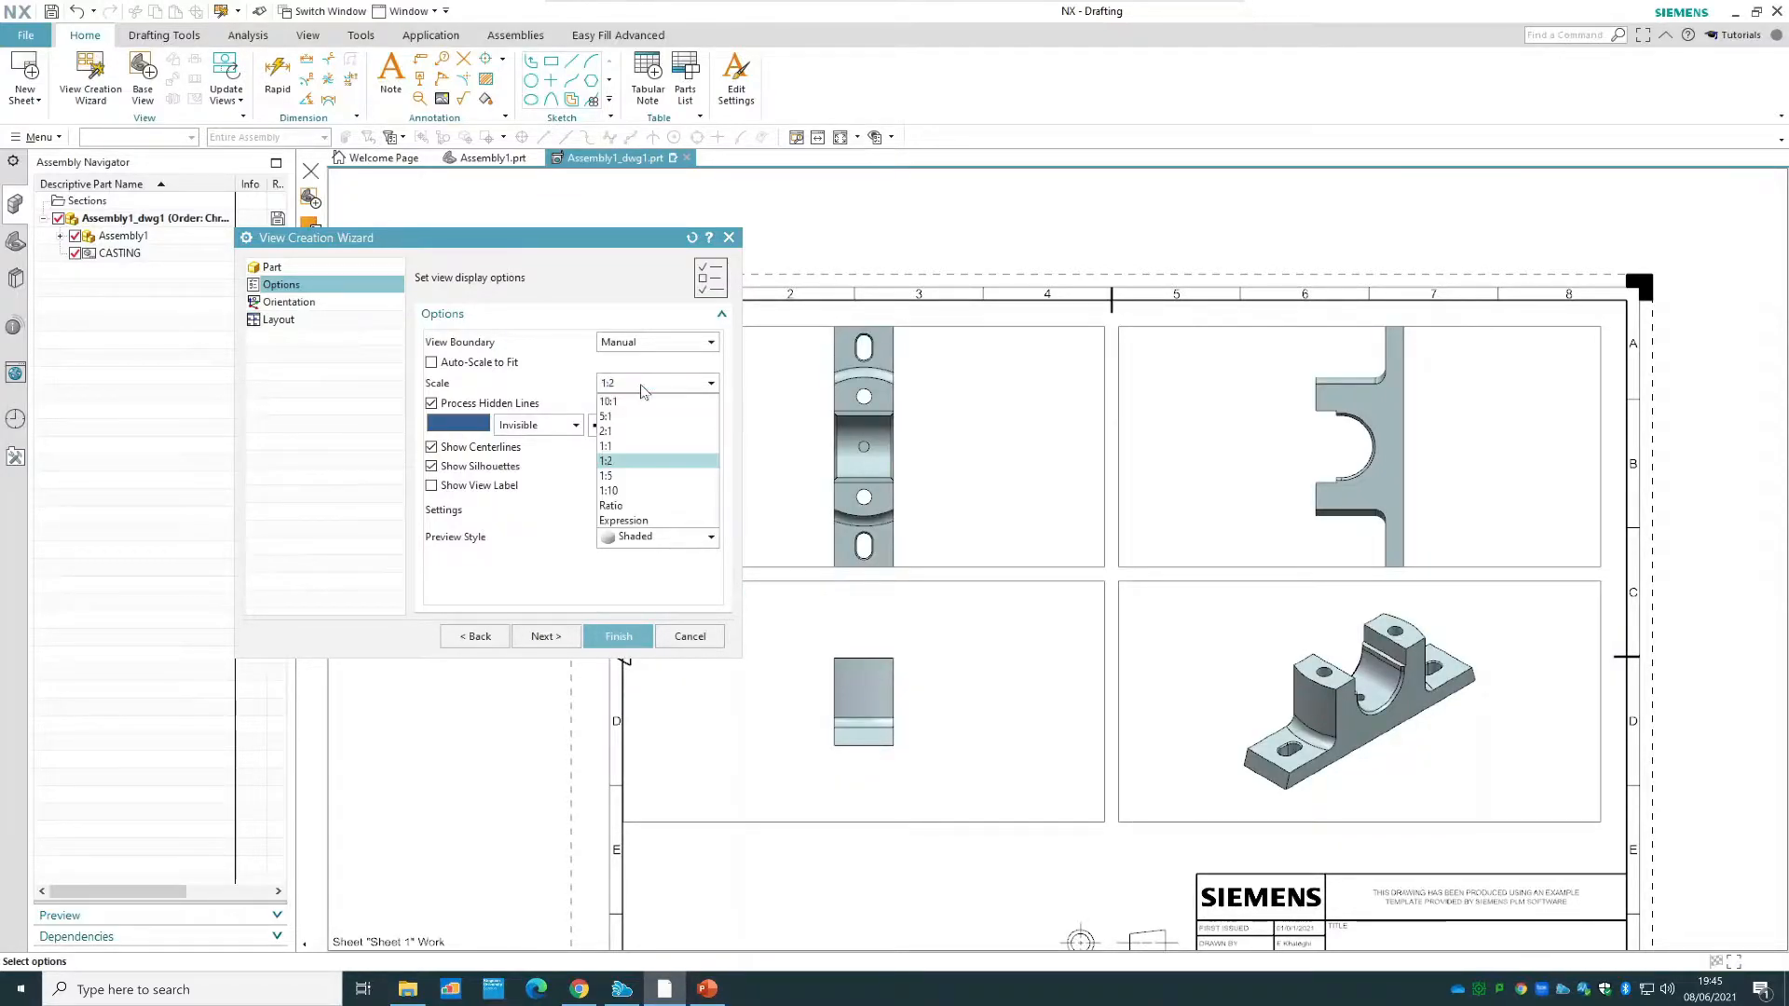
left_click(629, 461)
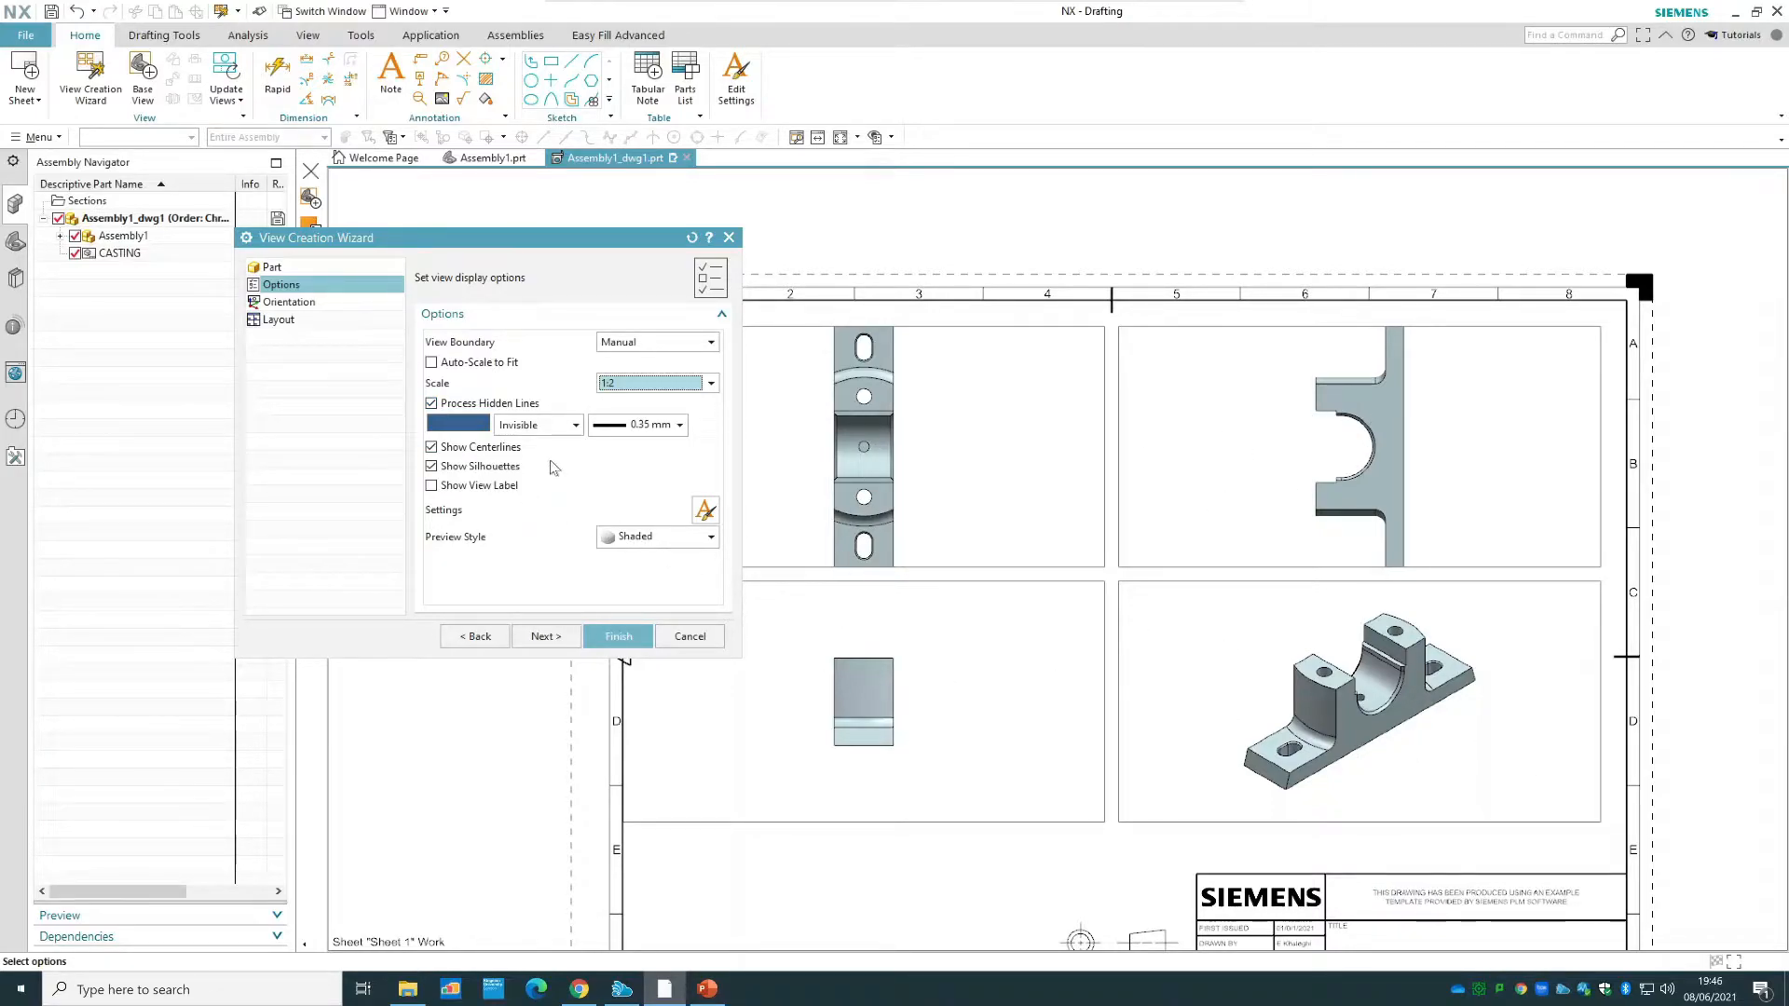
- Compare the Wireframe preview style with the hidden-line one and set the preview style to Hidden Wireframe
left_click(555, 431)
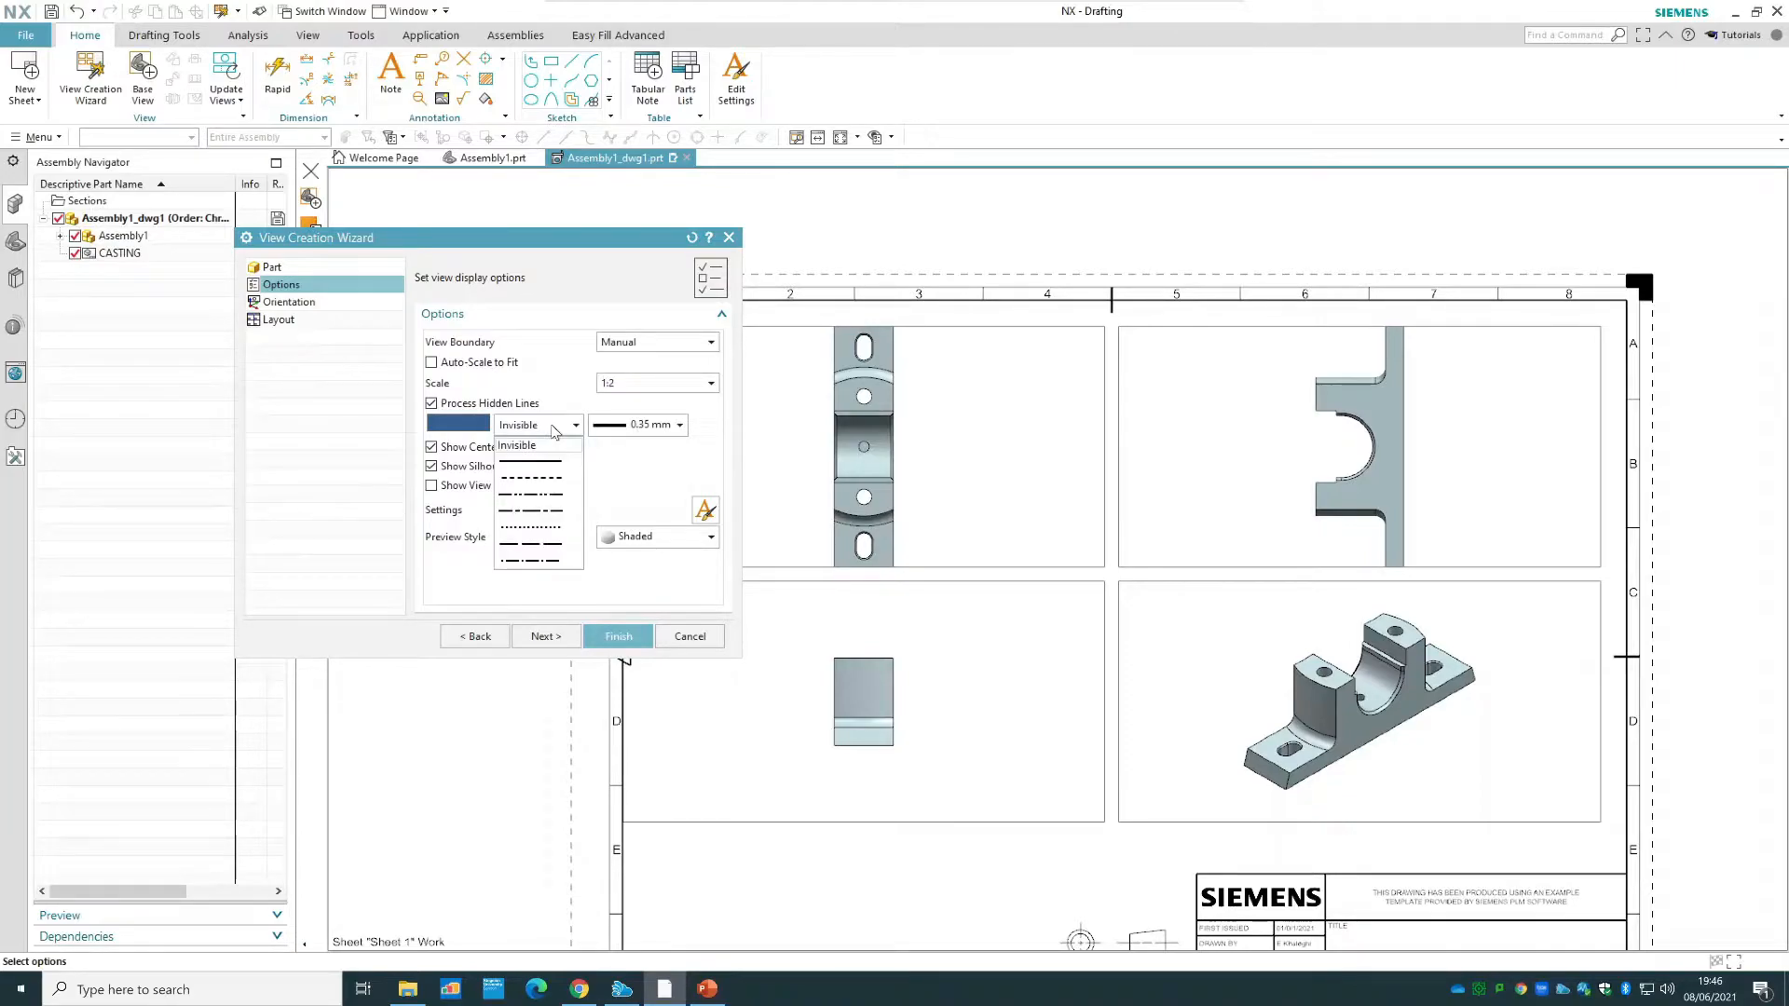
left_click(552, 427)
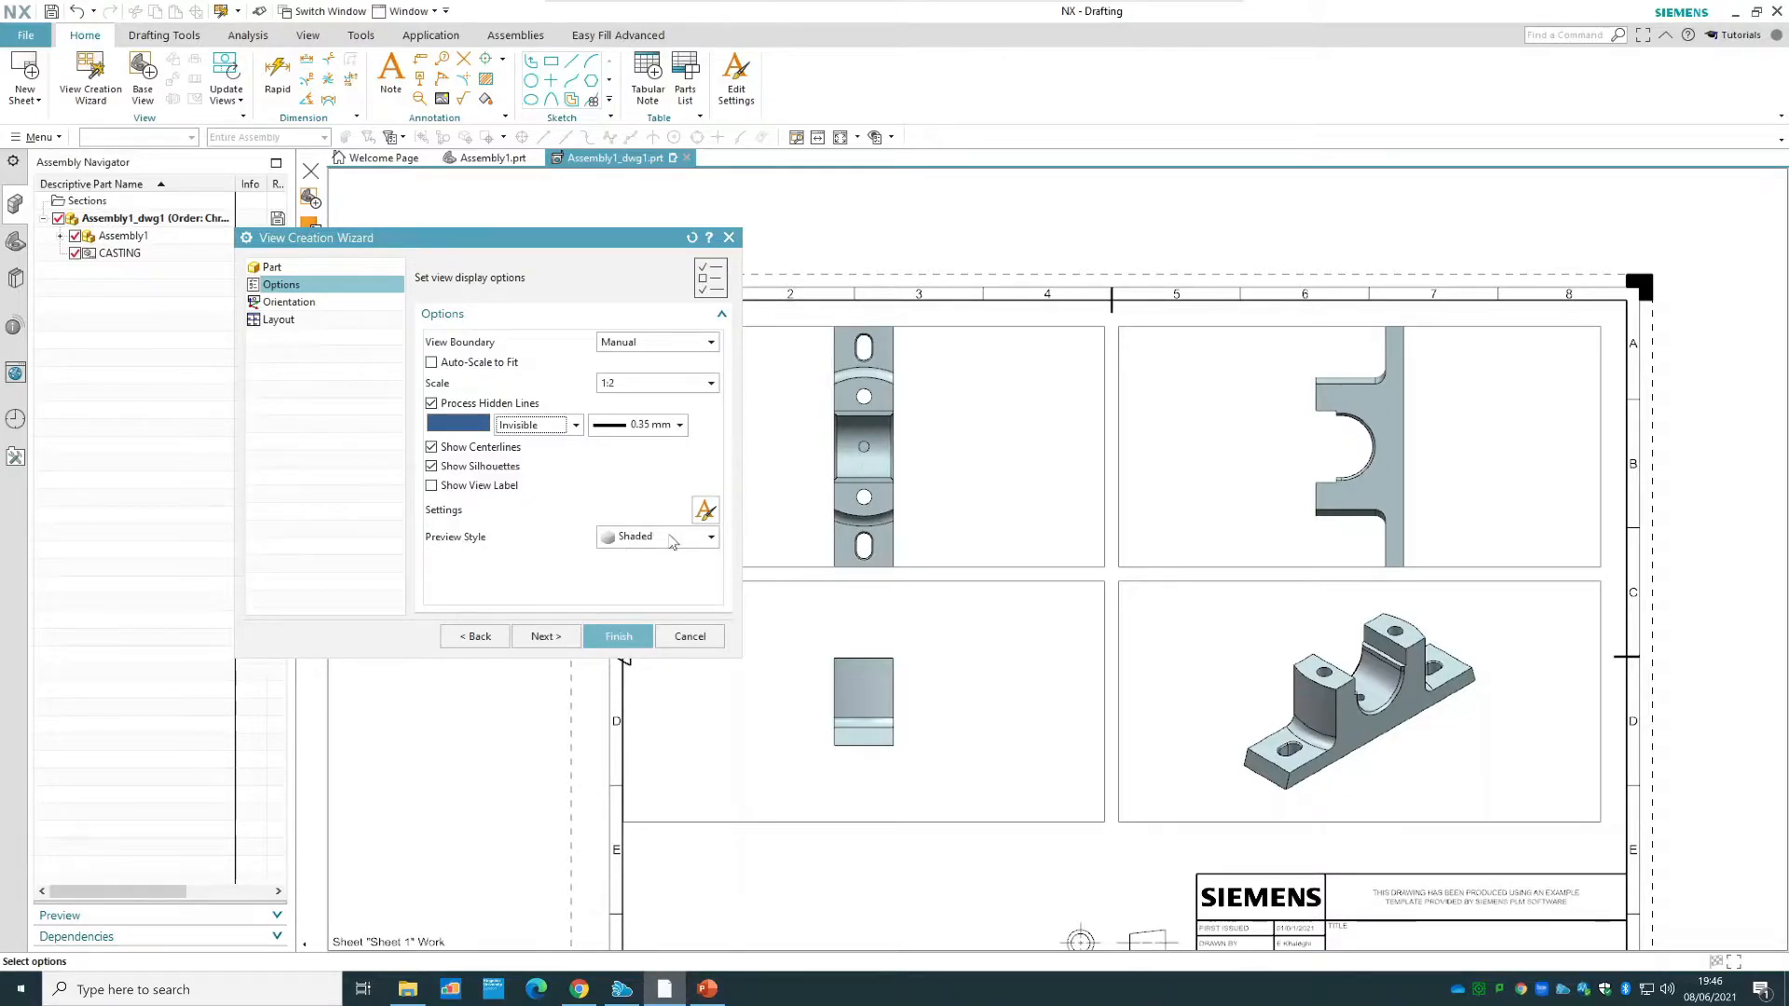
left_click(672, 541)
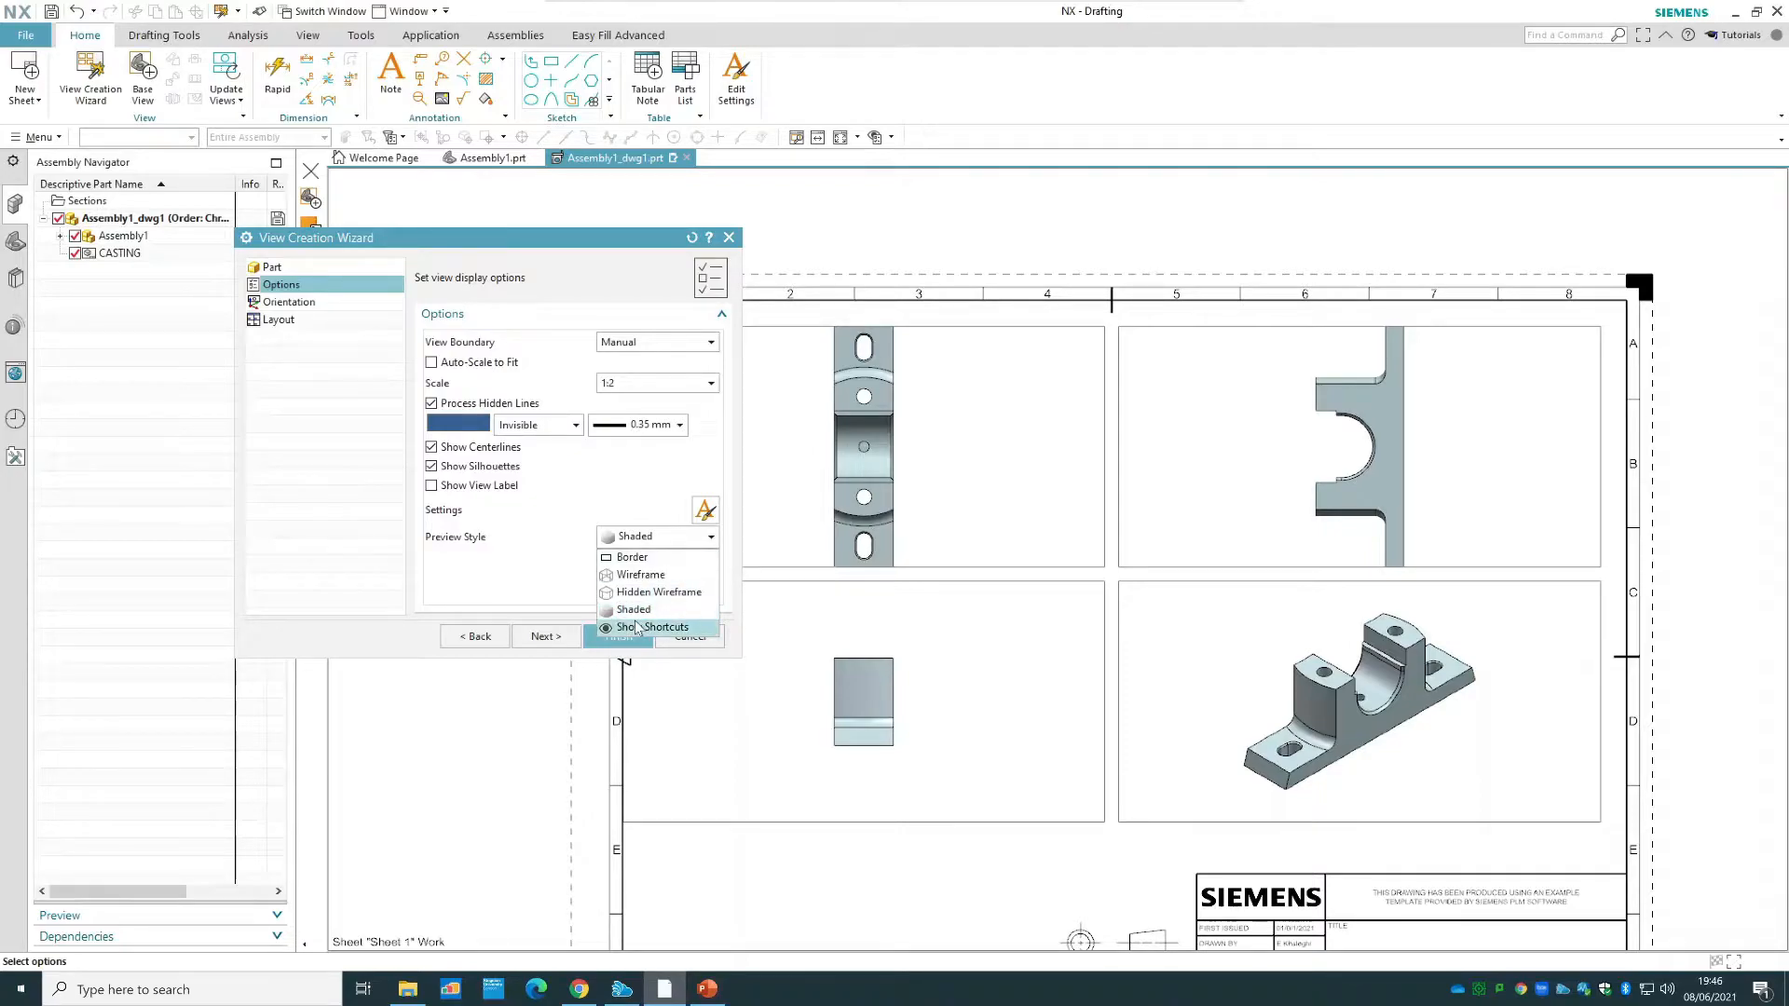
left_click(680, 592)
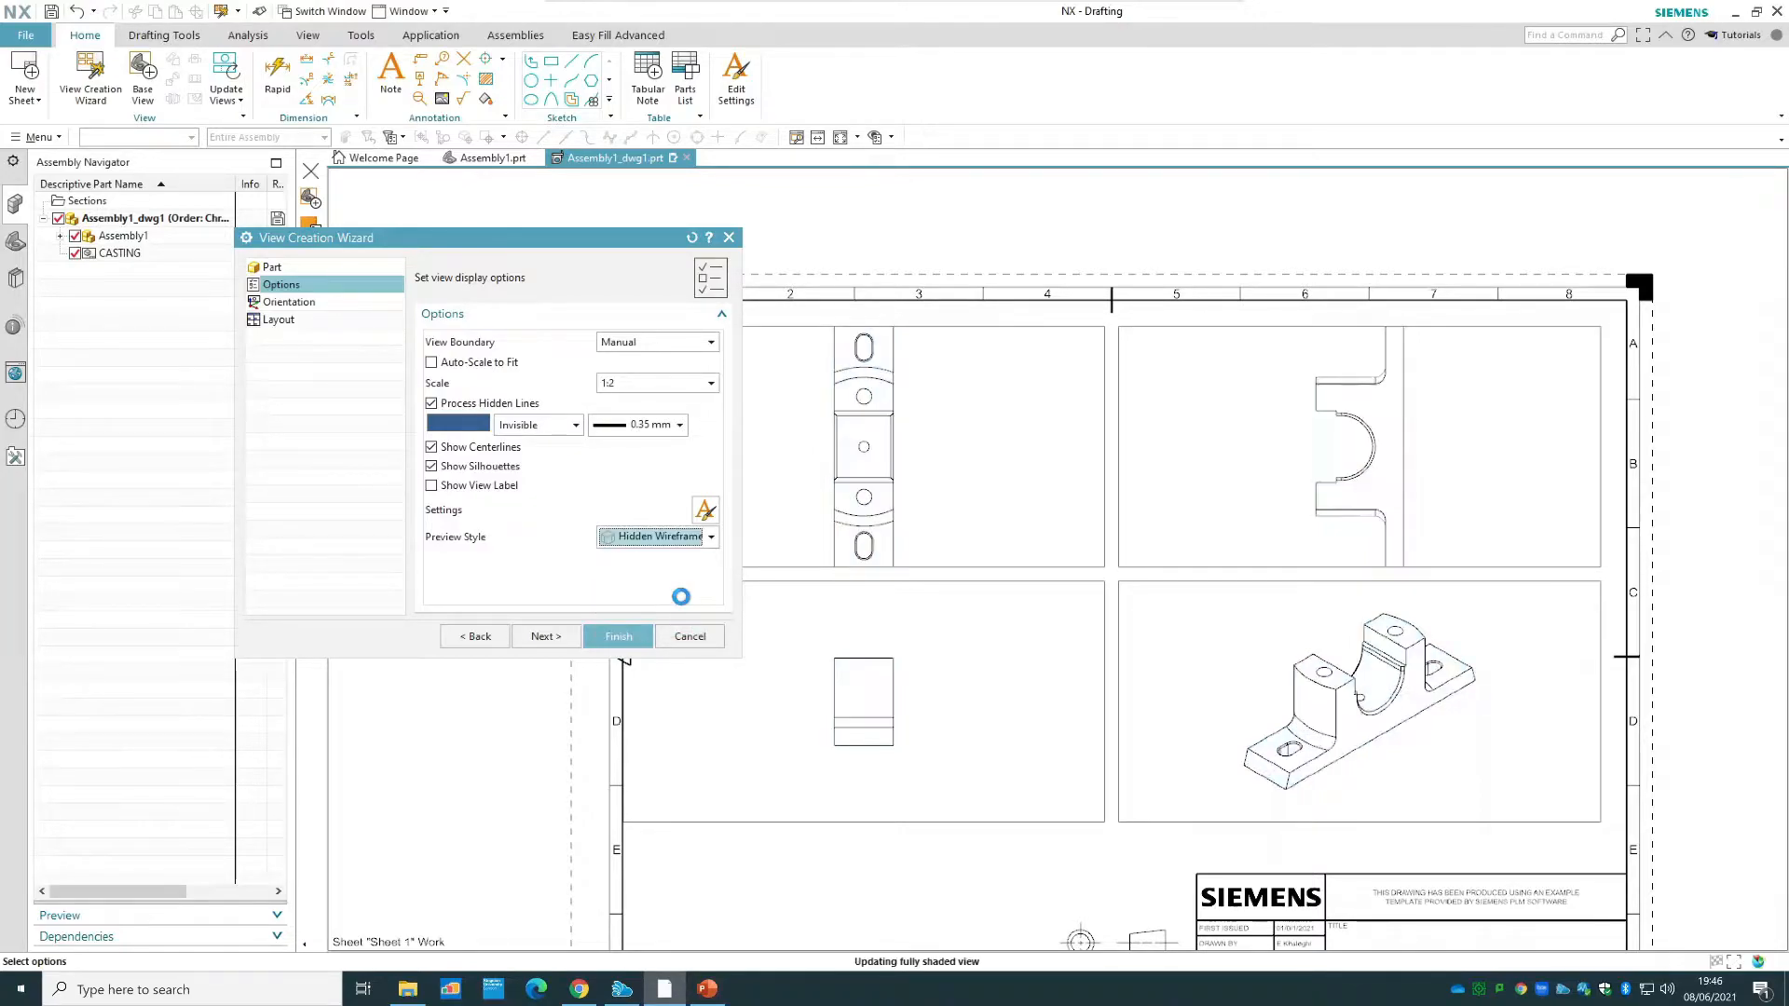
left_click(689, 538)
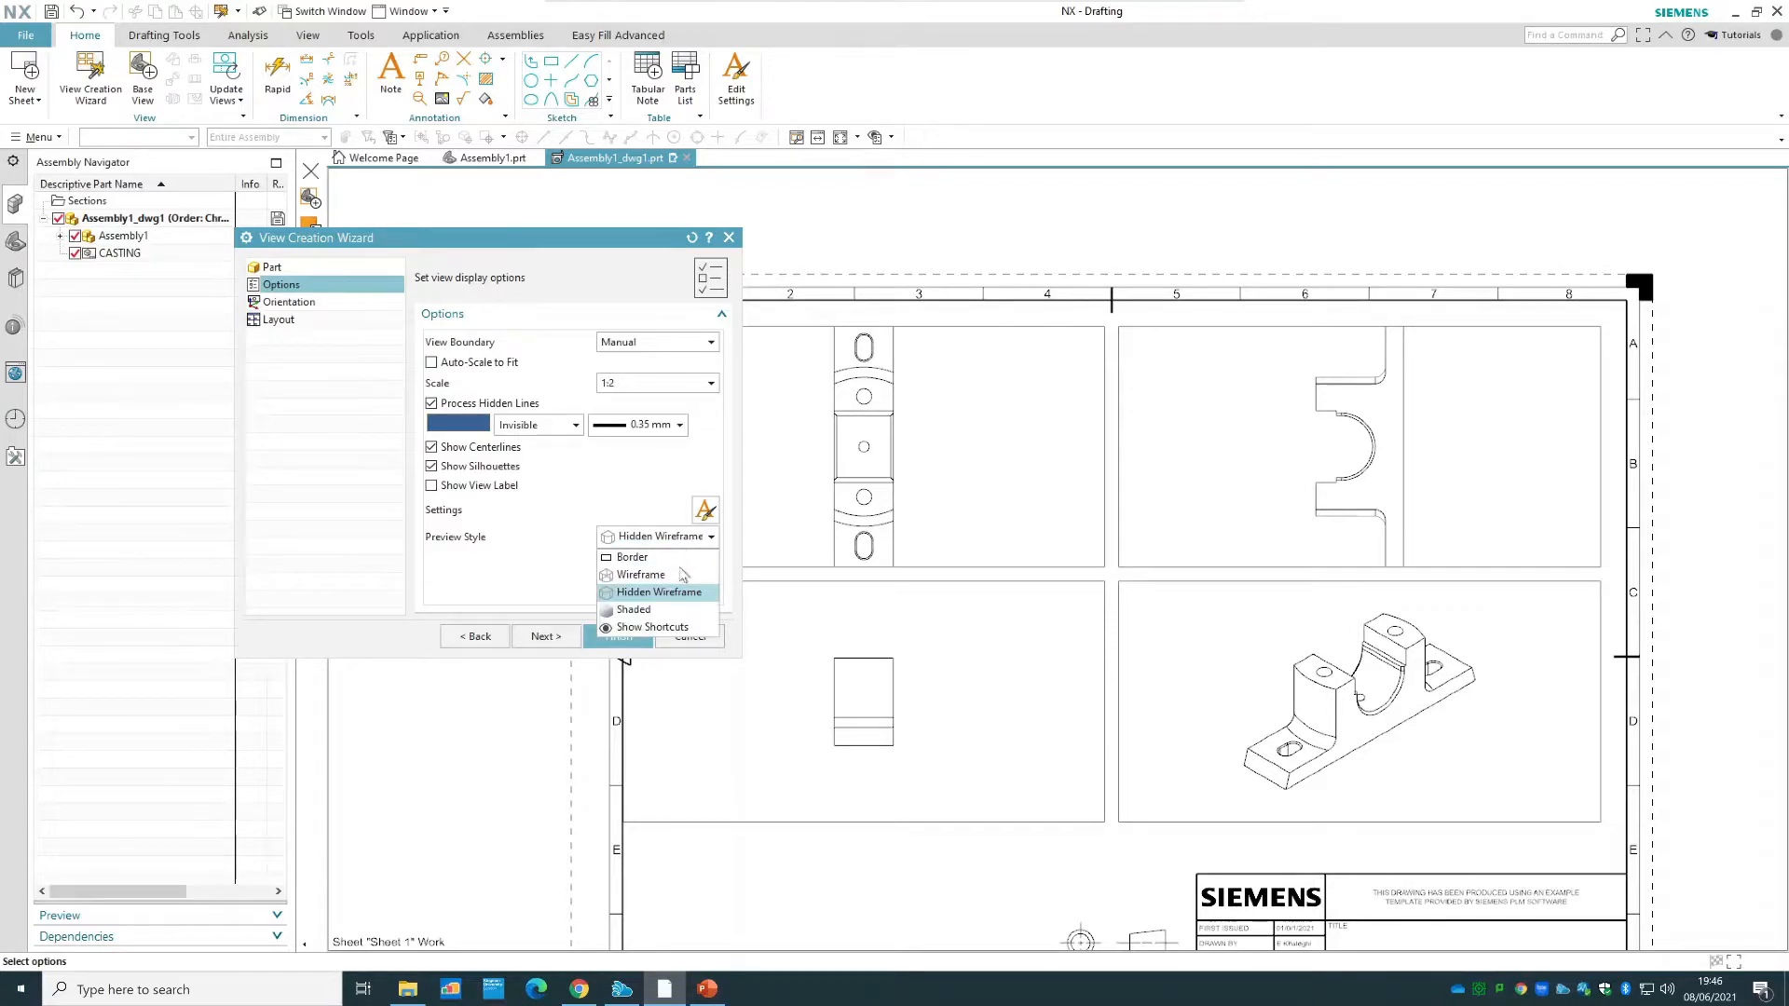
left_click(682, 574)
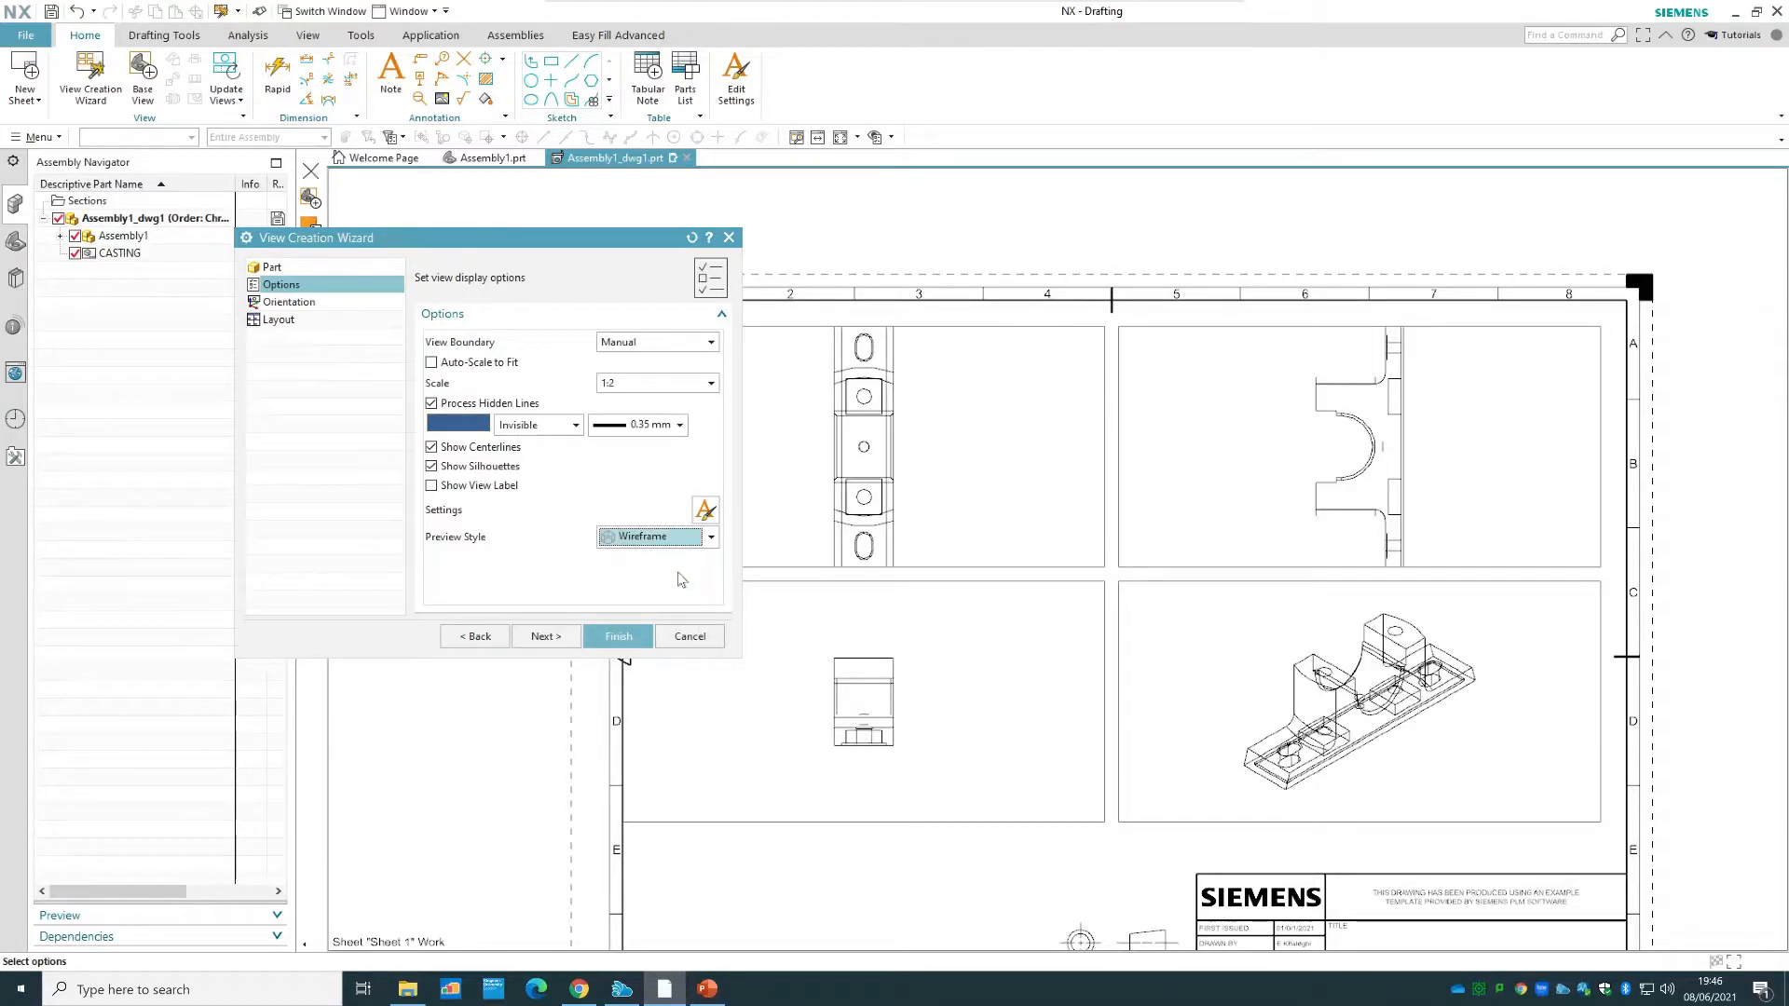
left_click(672, 541)
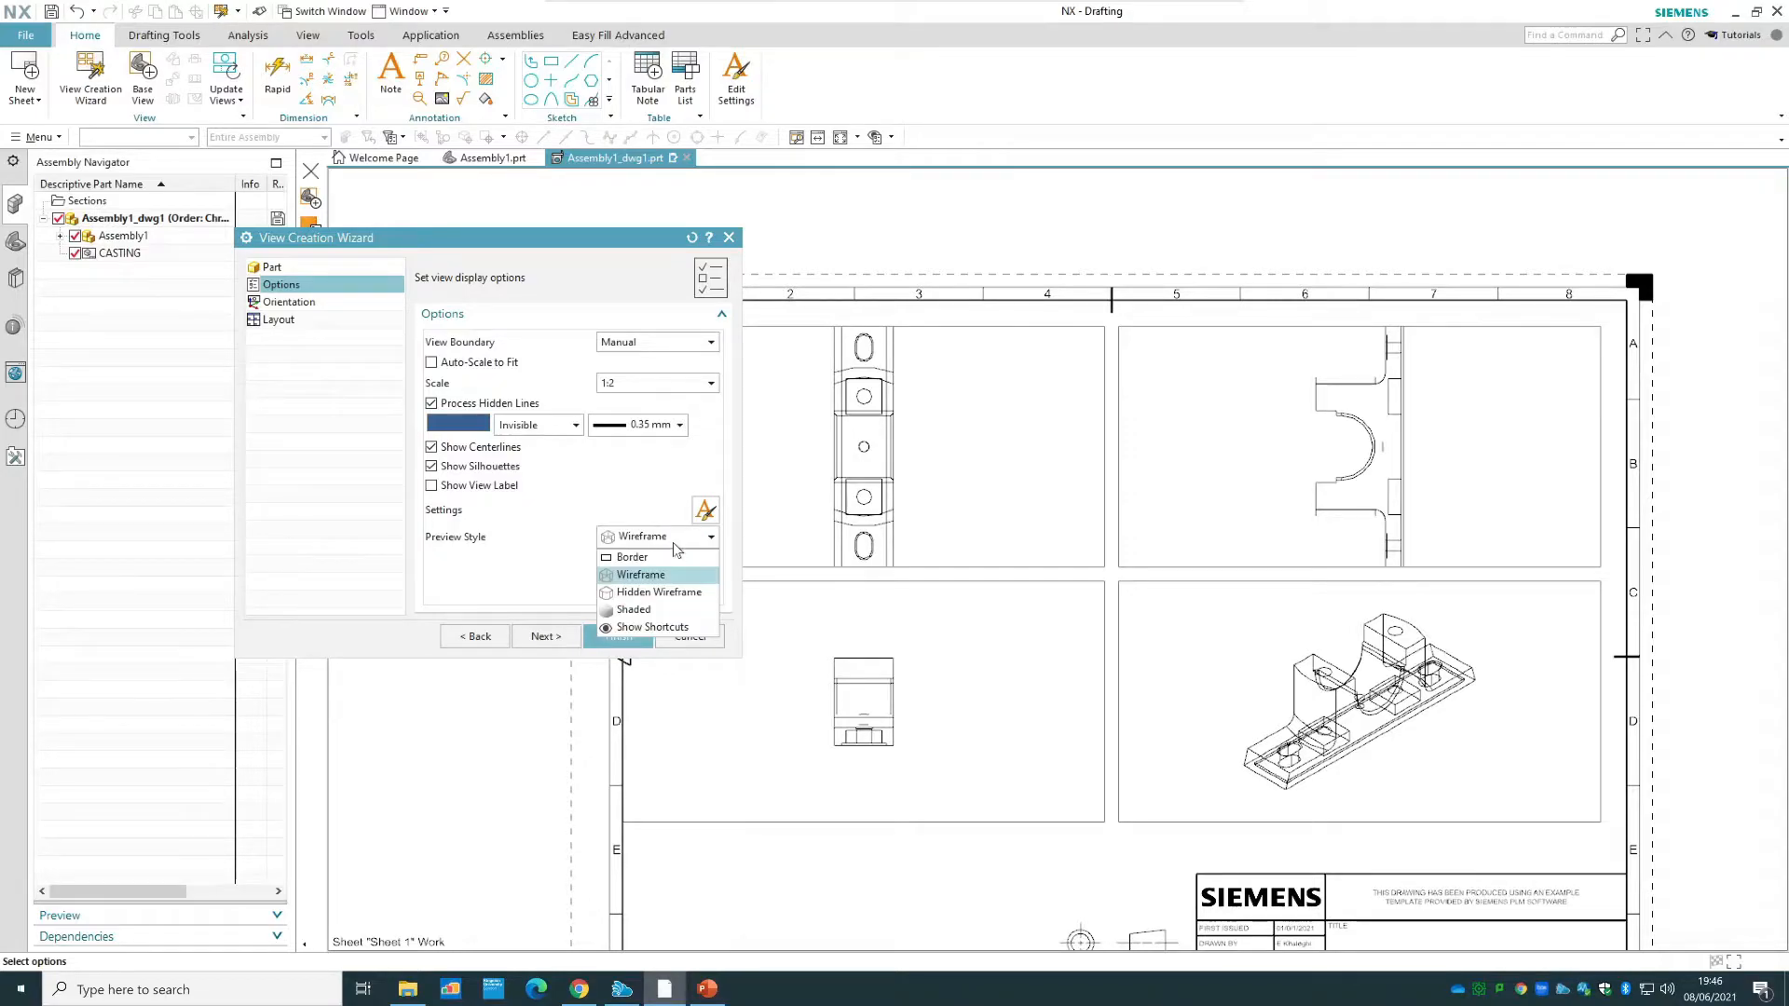
left_click(670, 593)
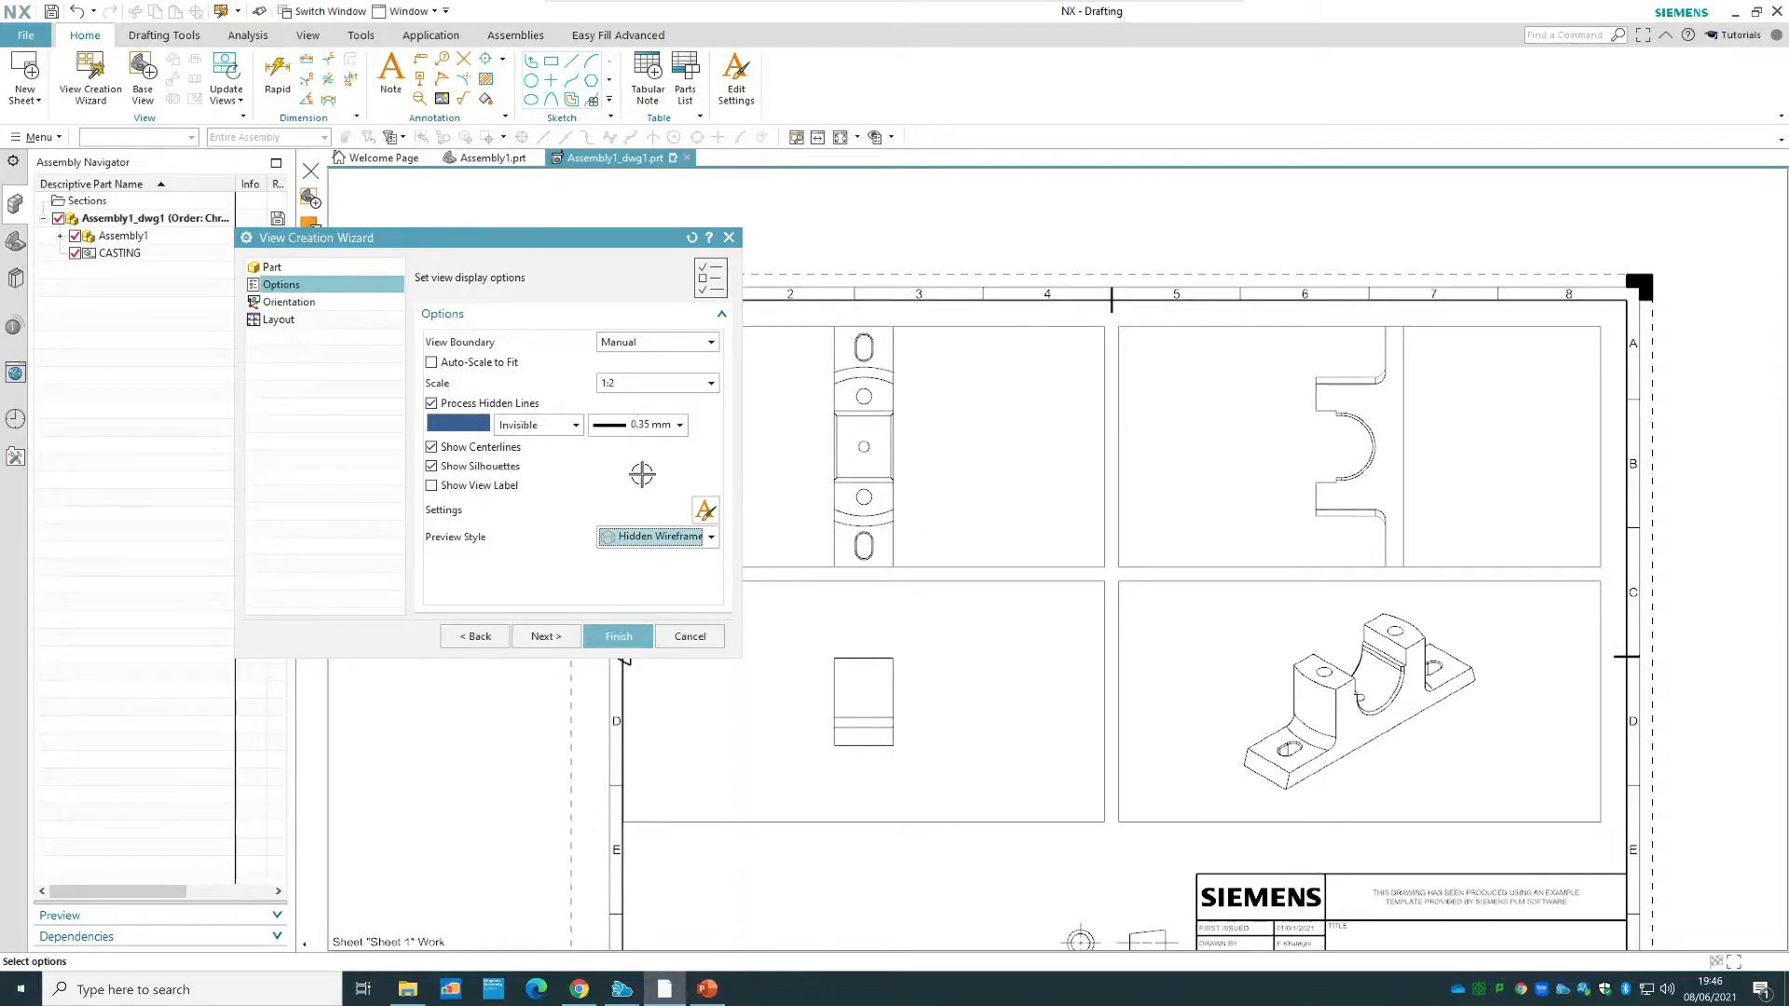
- Try the dashed font for hidden lines and set it to dotted, retaining the Hidden Wireframe preview style
left_click(540, 425)
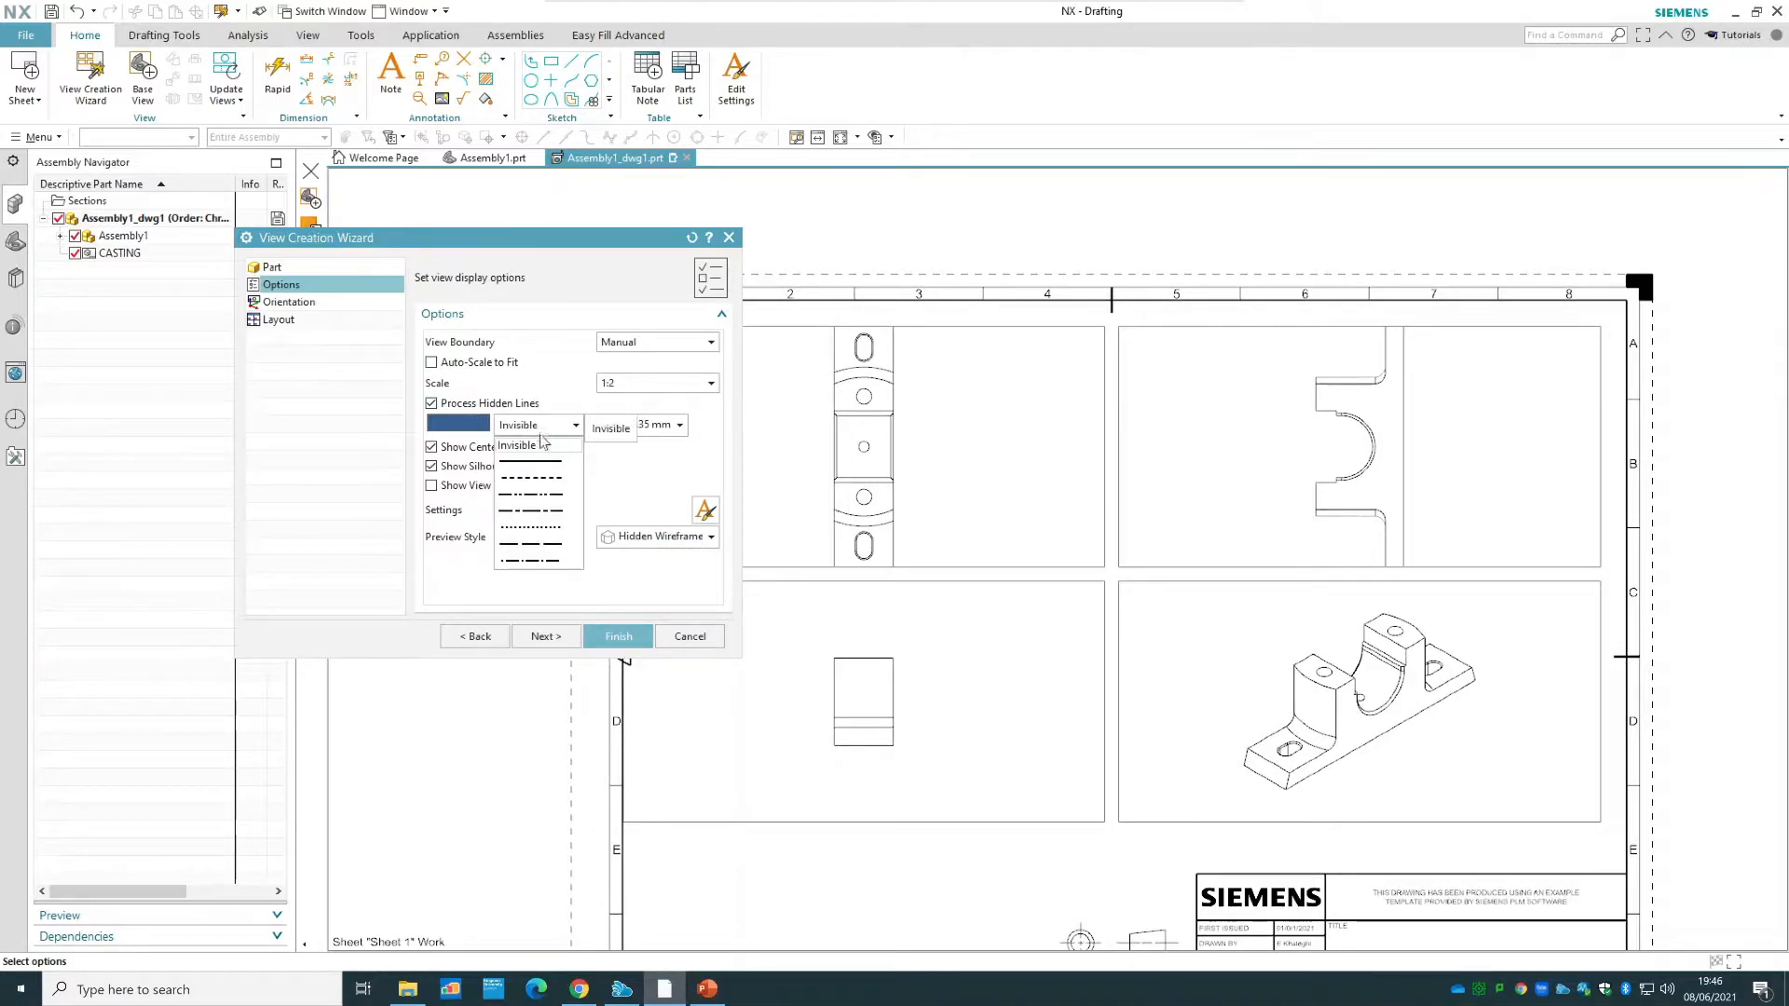
left_click(538, 479)
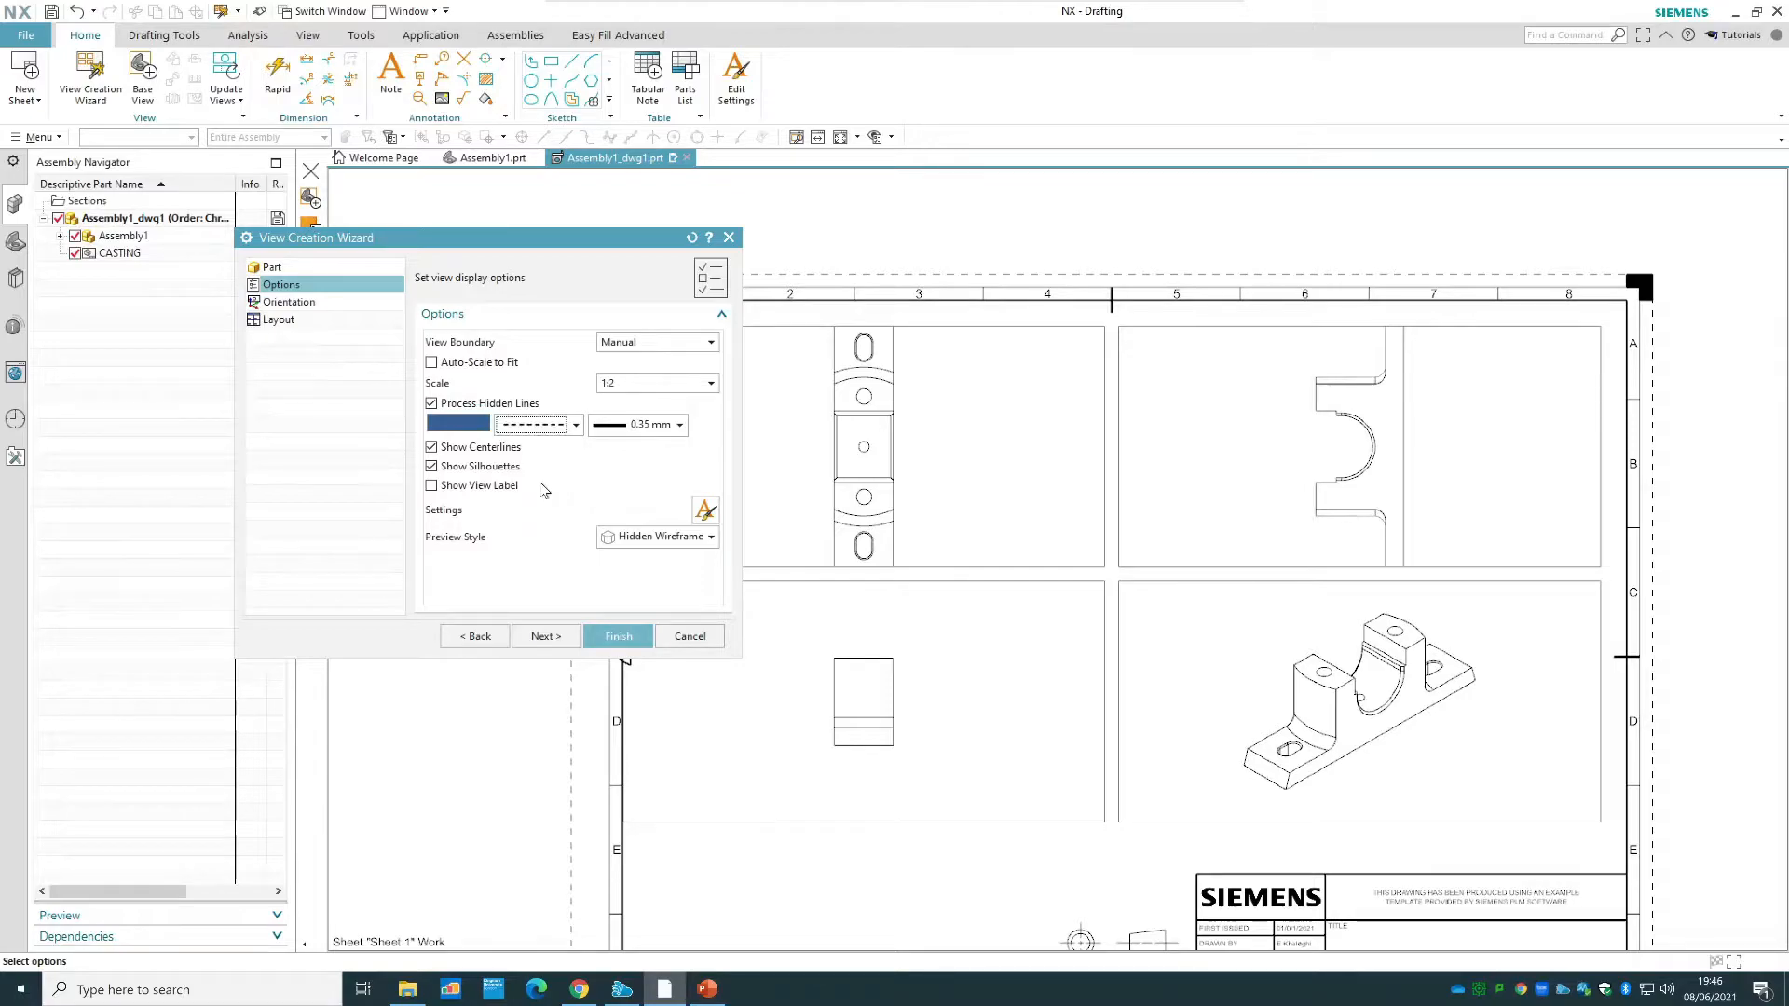
left_click(538, 427)
left_click(531, 530)
left_click(669, 541)
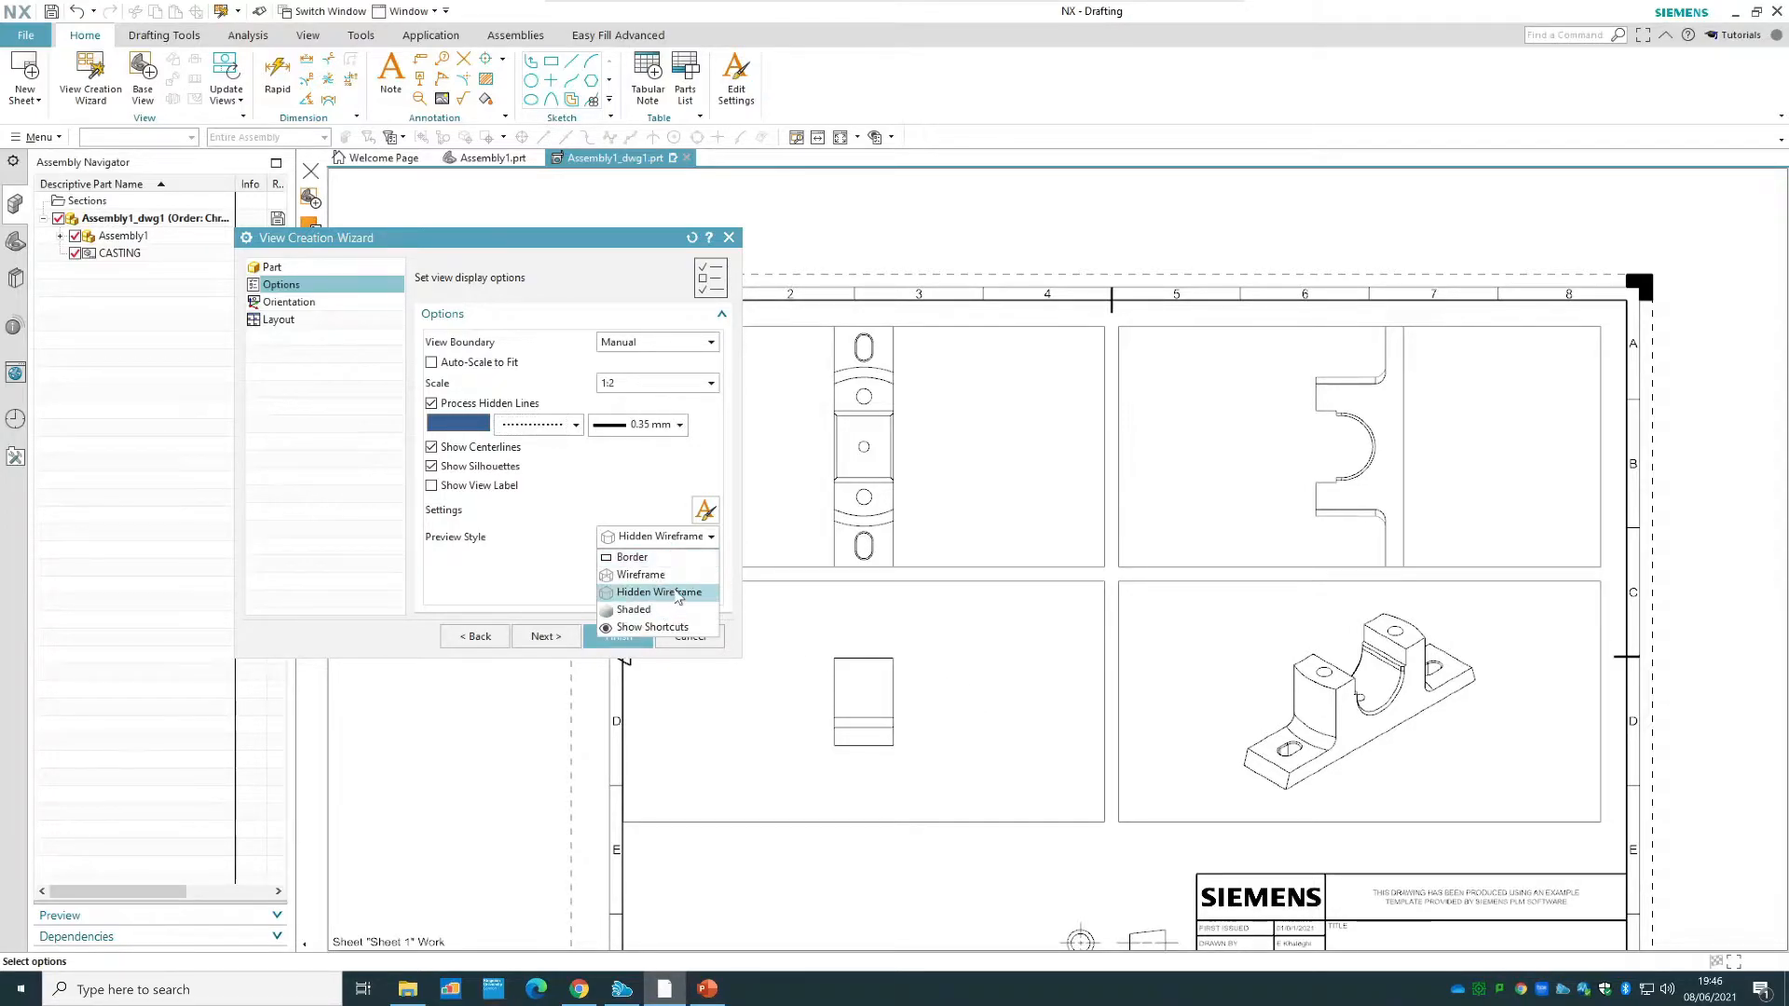
left_click(707, 597)
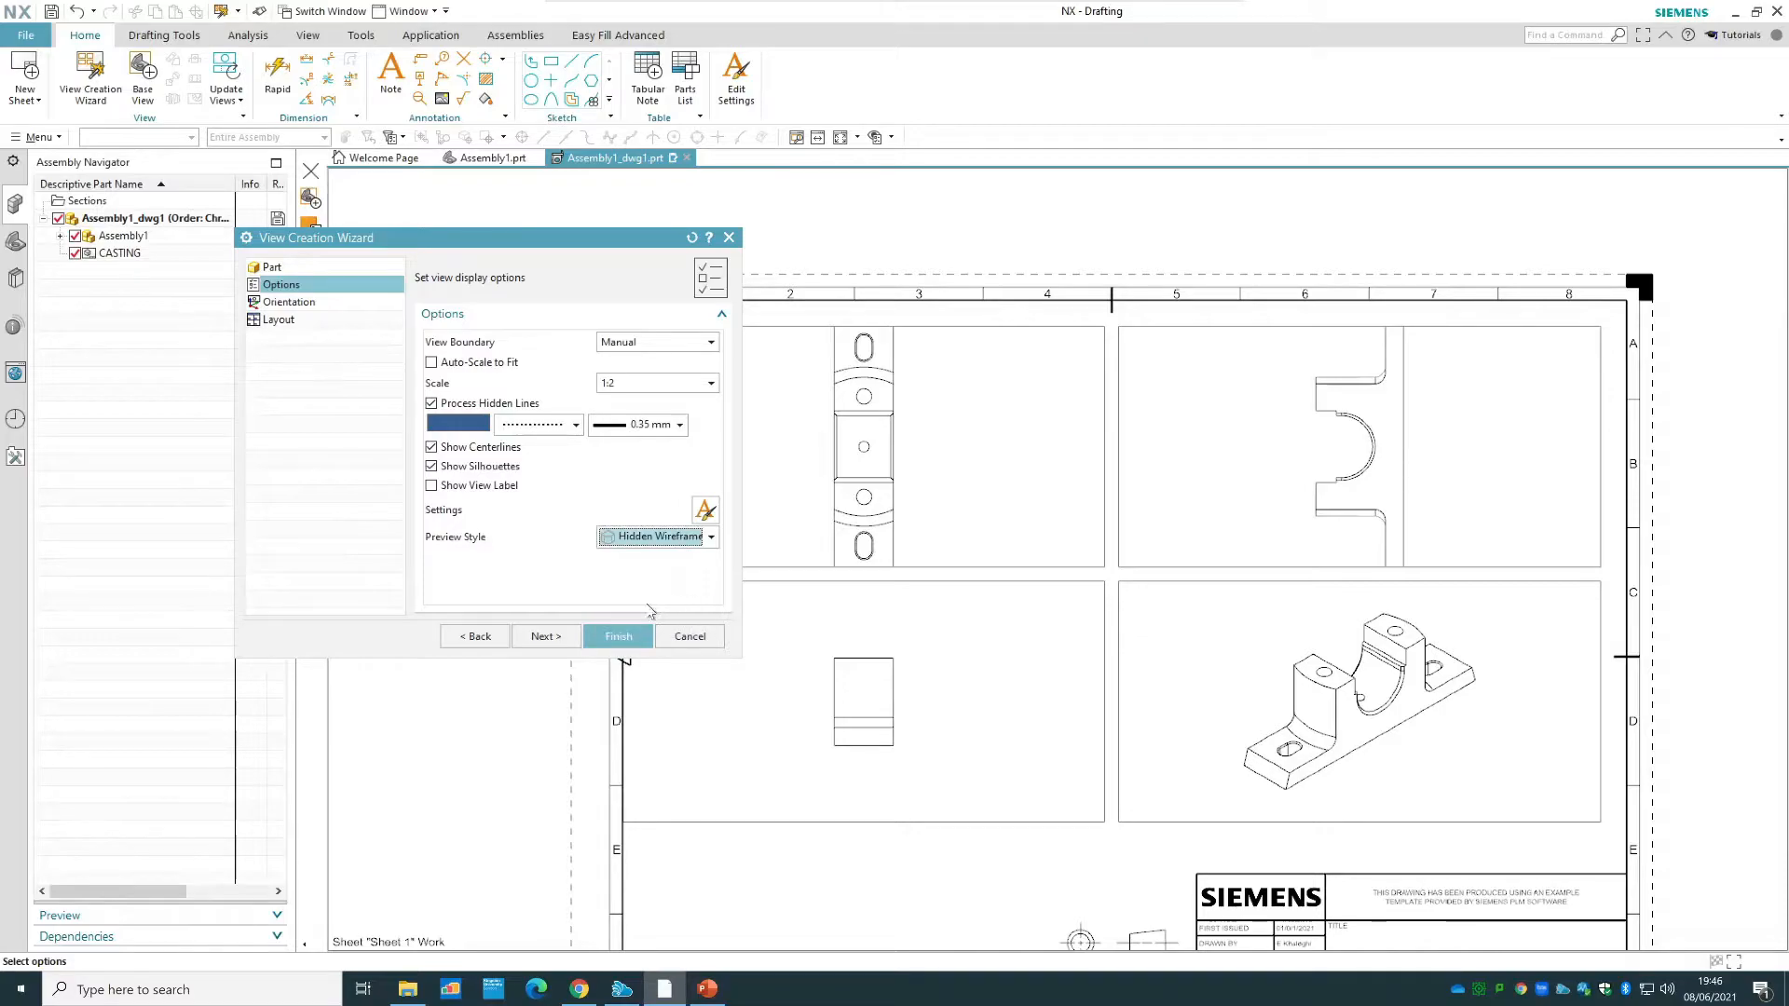
- Proceed to the parent view orientation, preview Front and Bottom, and choose the Left model view
left_click(546, 637)
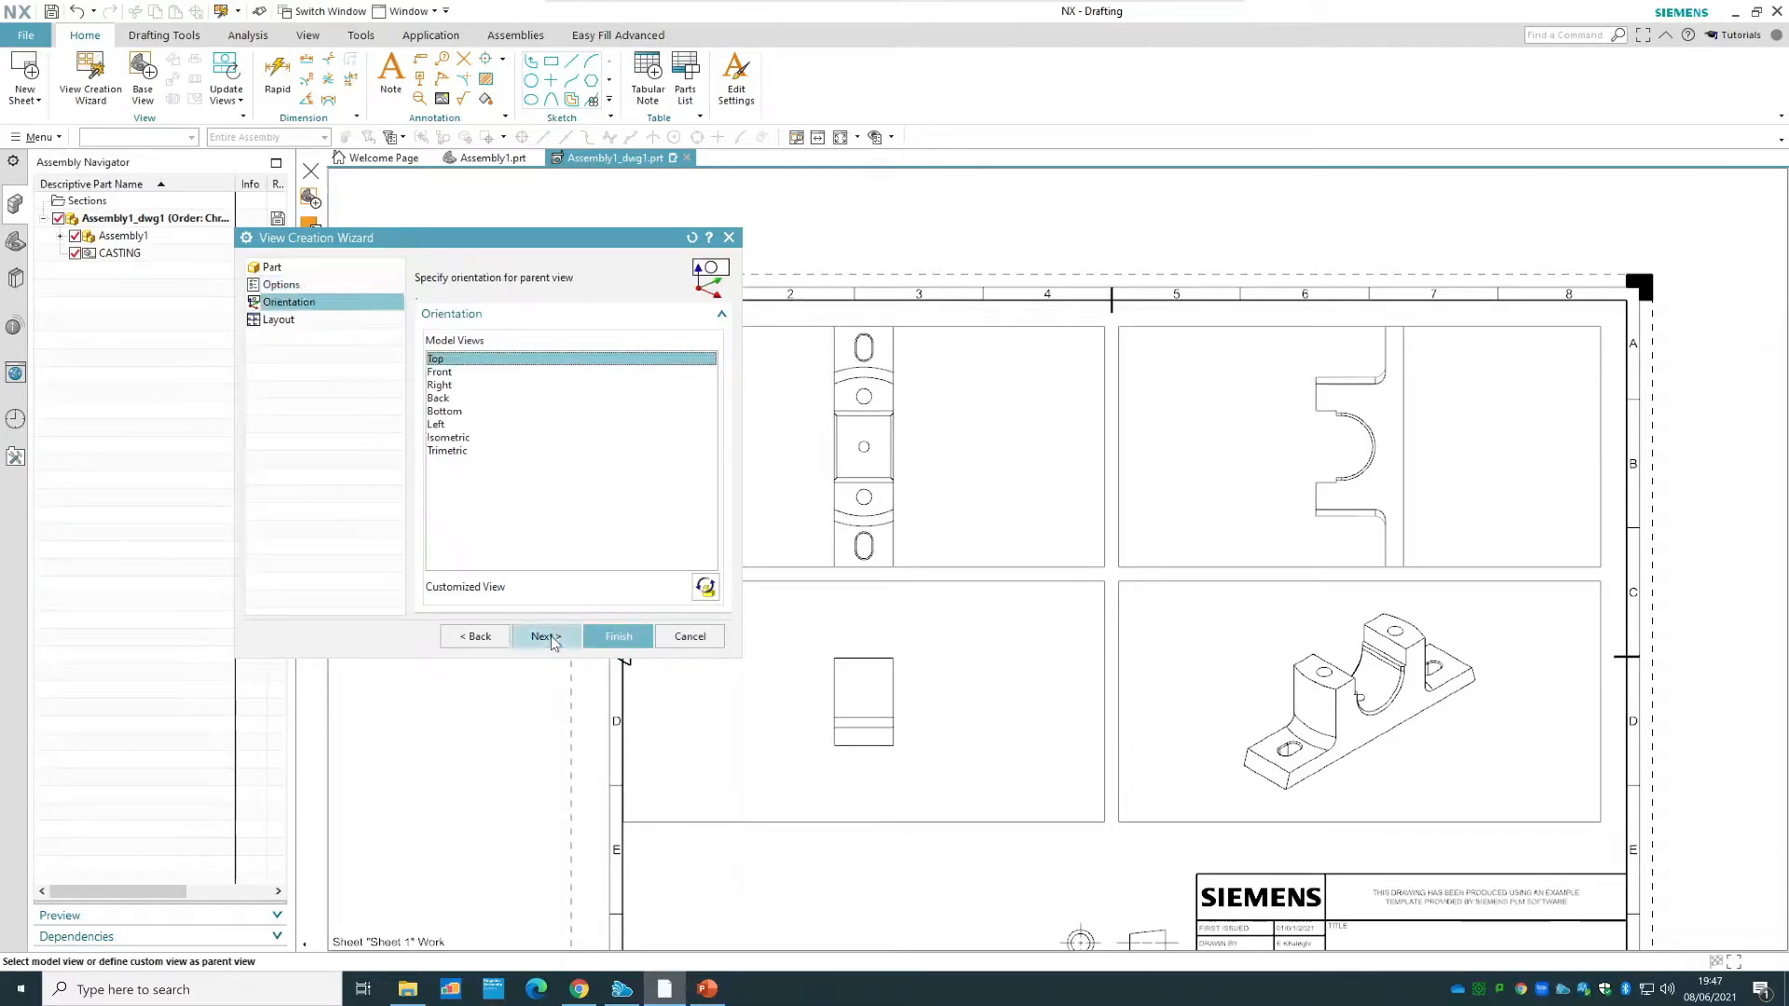
left_click(477, 373)
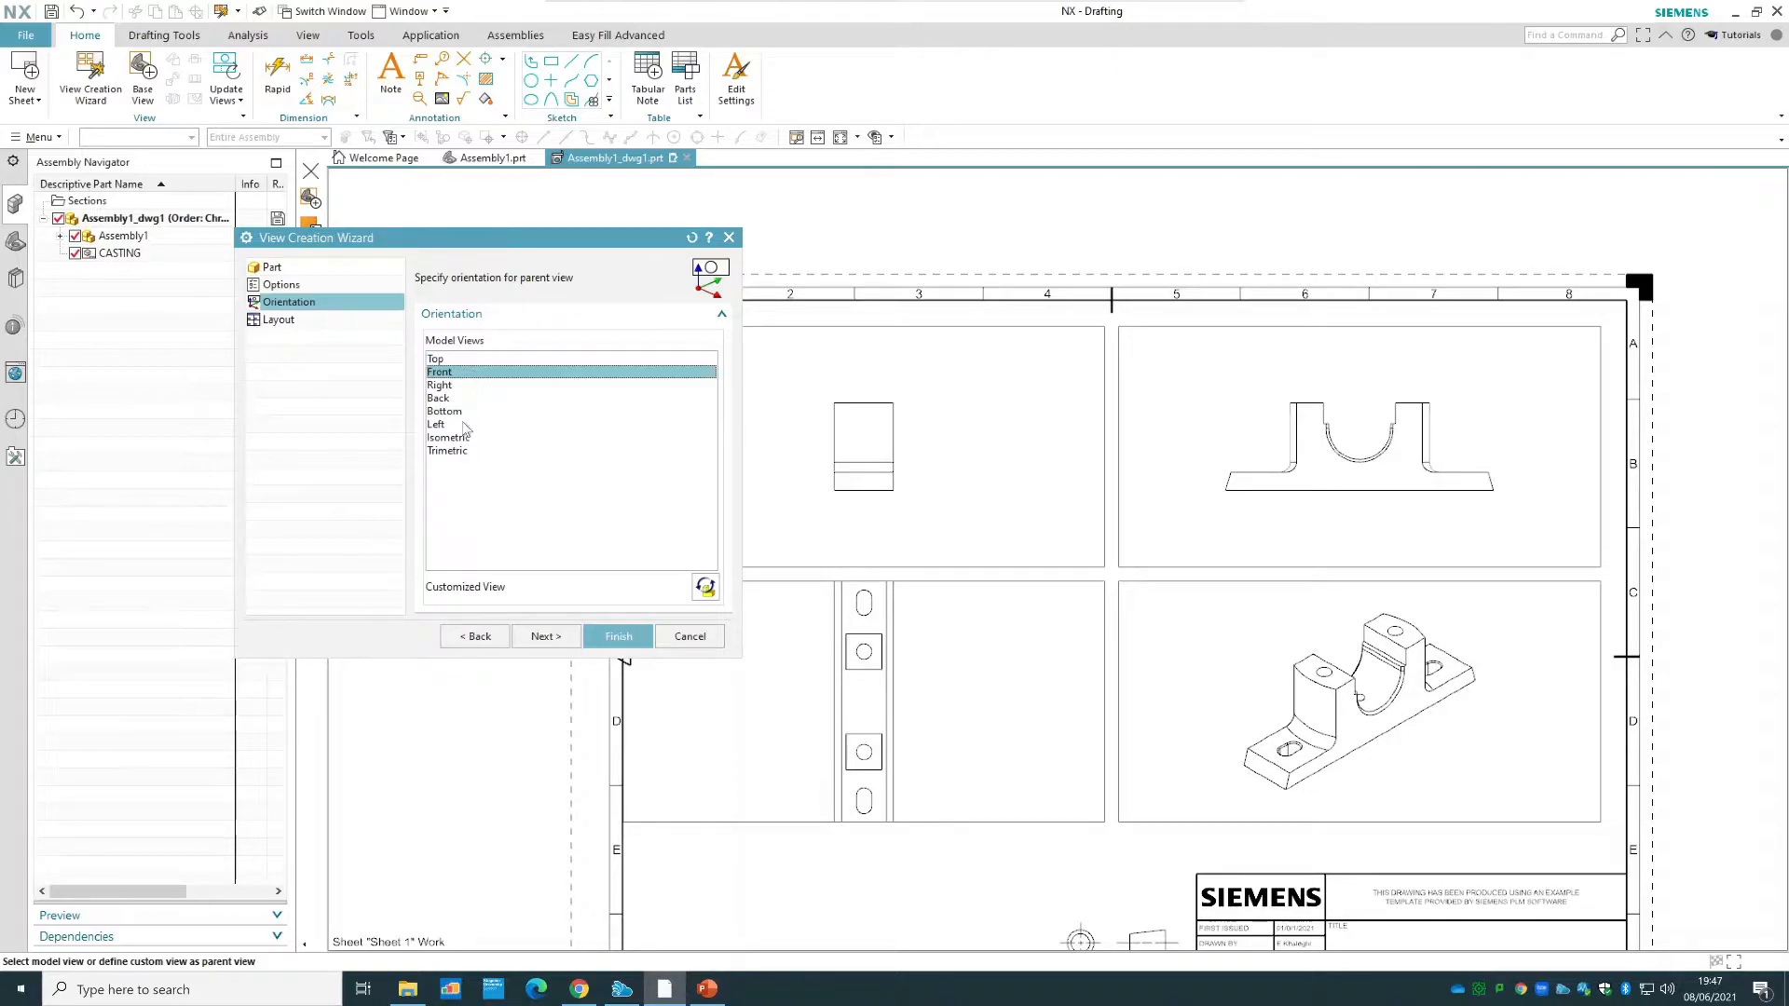
left_click(461, 412)
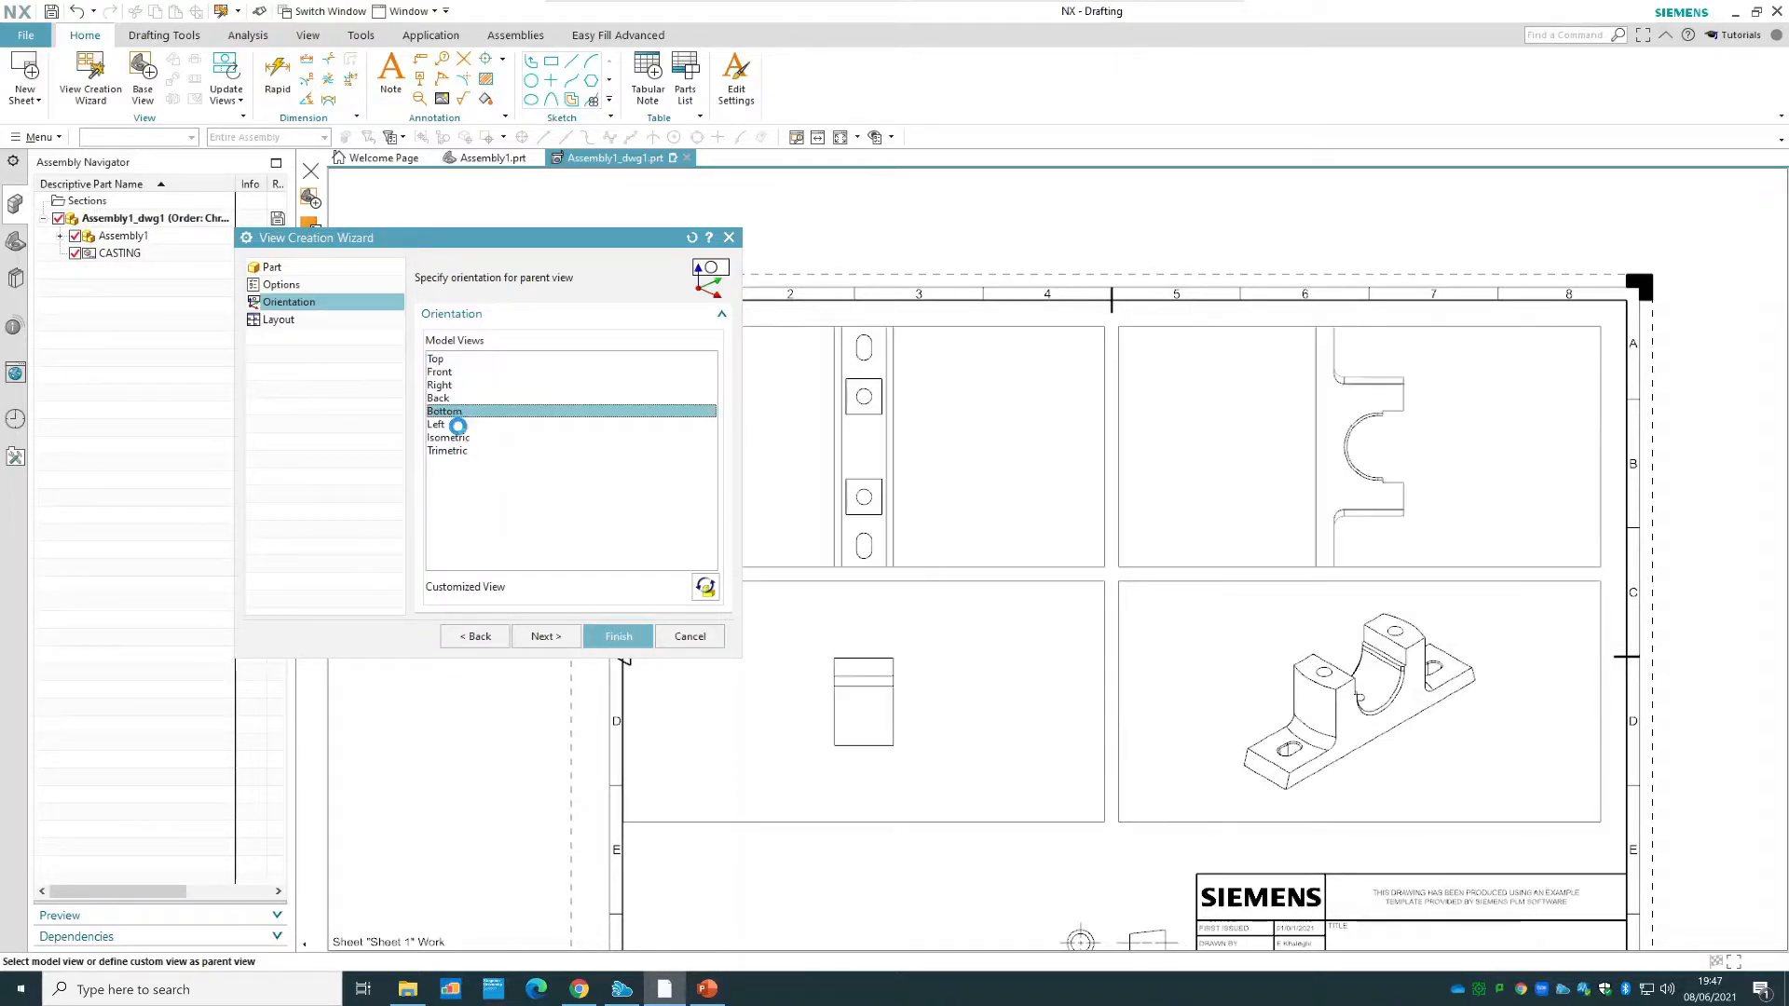
left_click(458, 424)
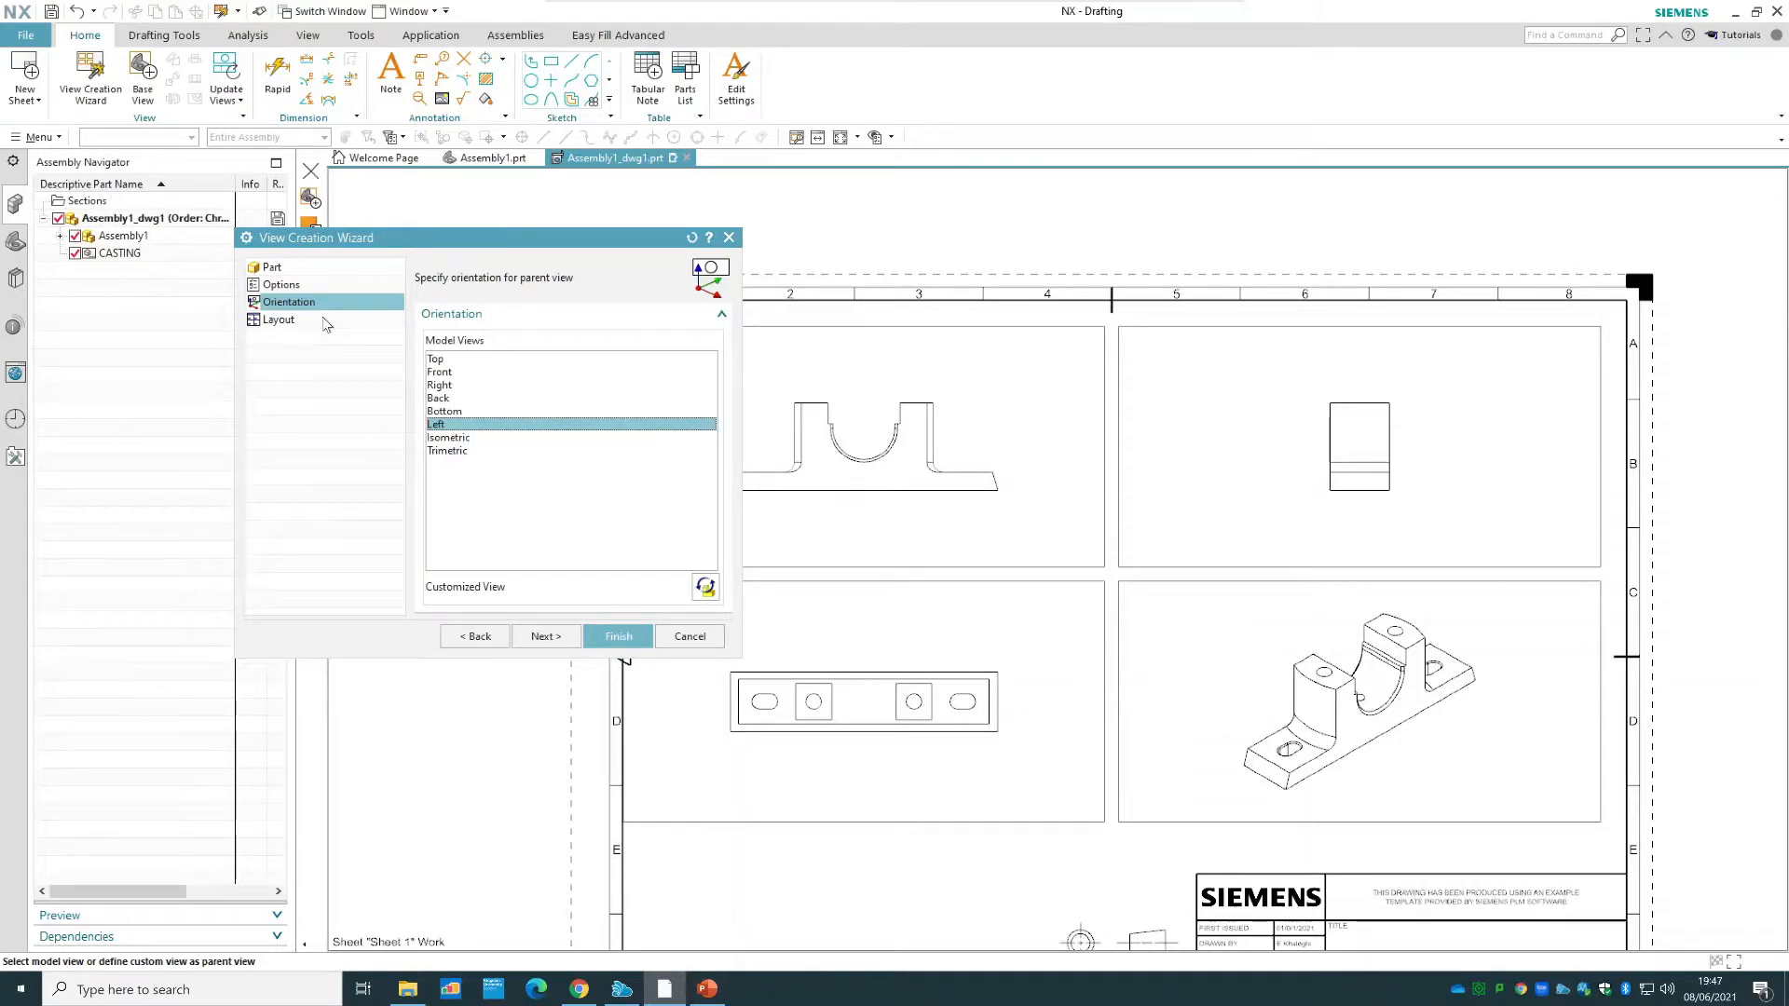
- Clear the default projected views in the layout and add Right, Top and Isometric views around the parent view
left_click(548, 637)
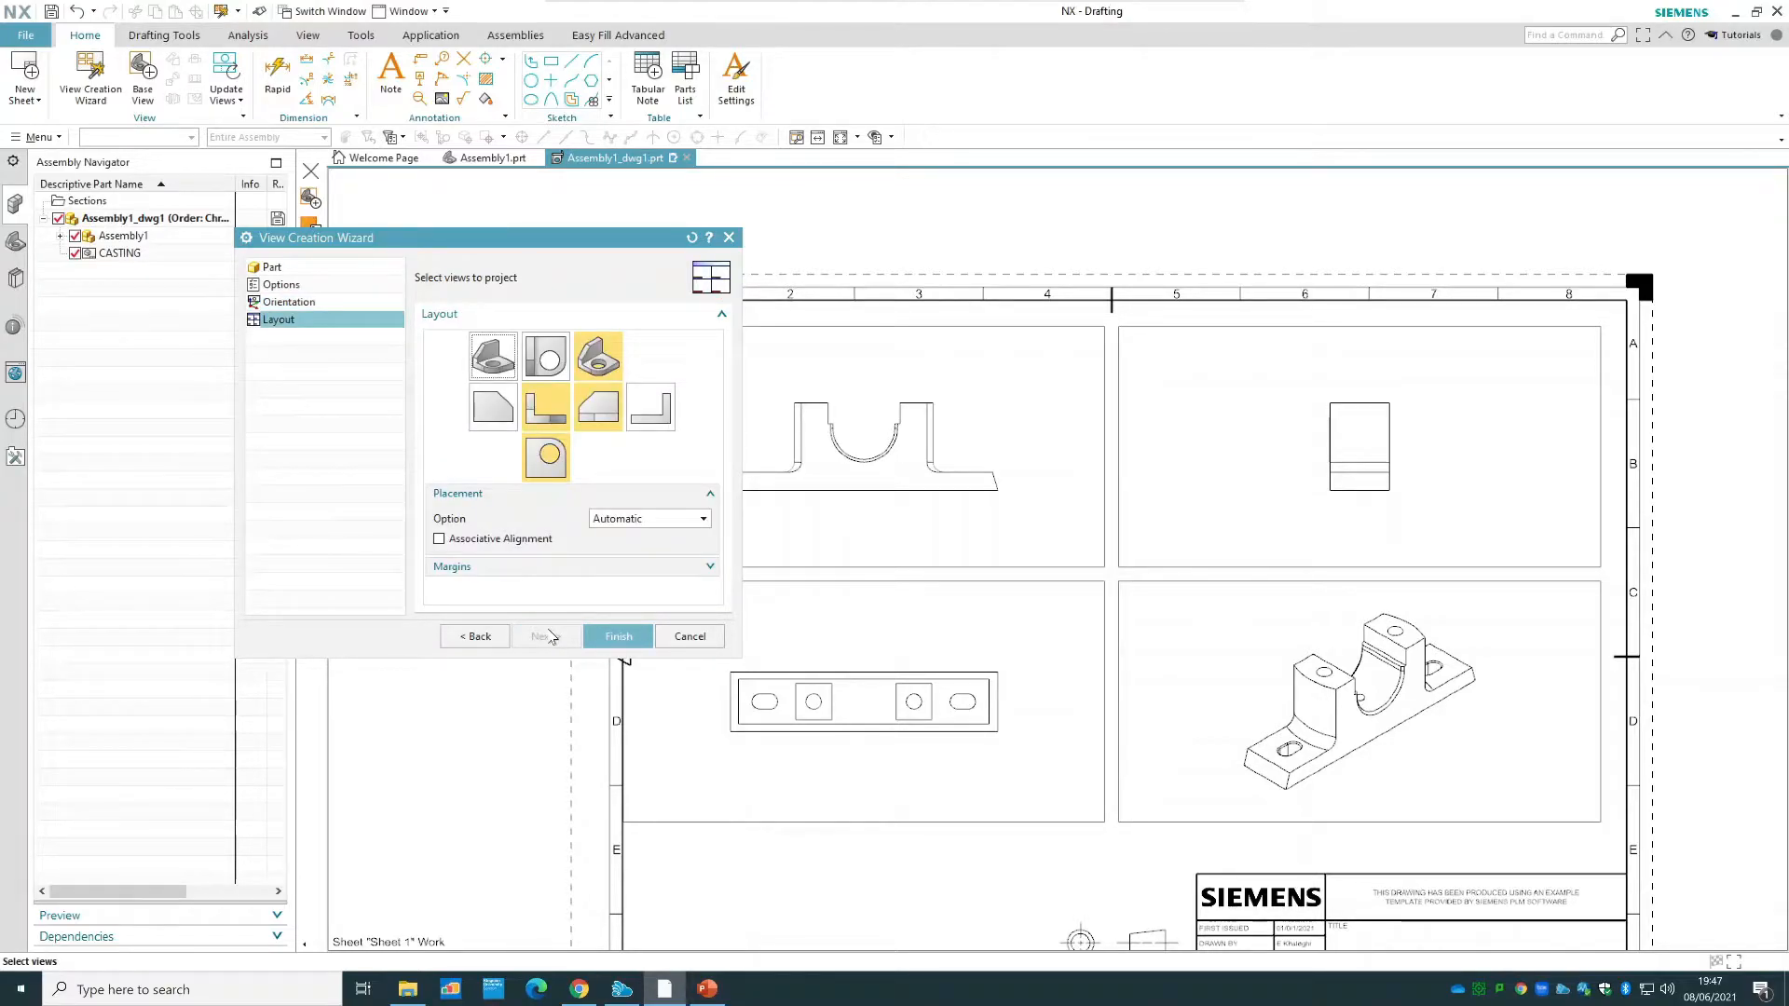
left_click(546, 456)
left_click(611, 417)
left_click(597, 357)
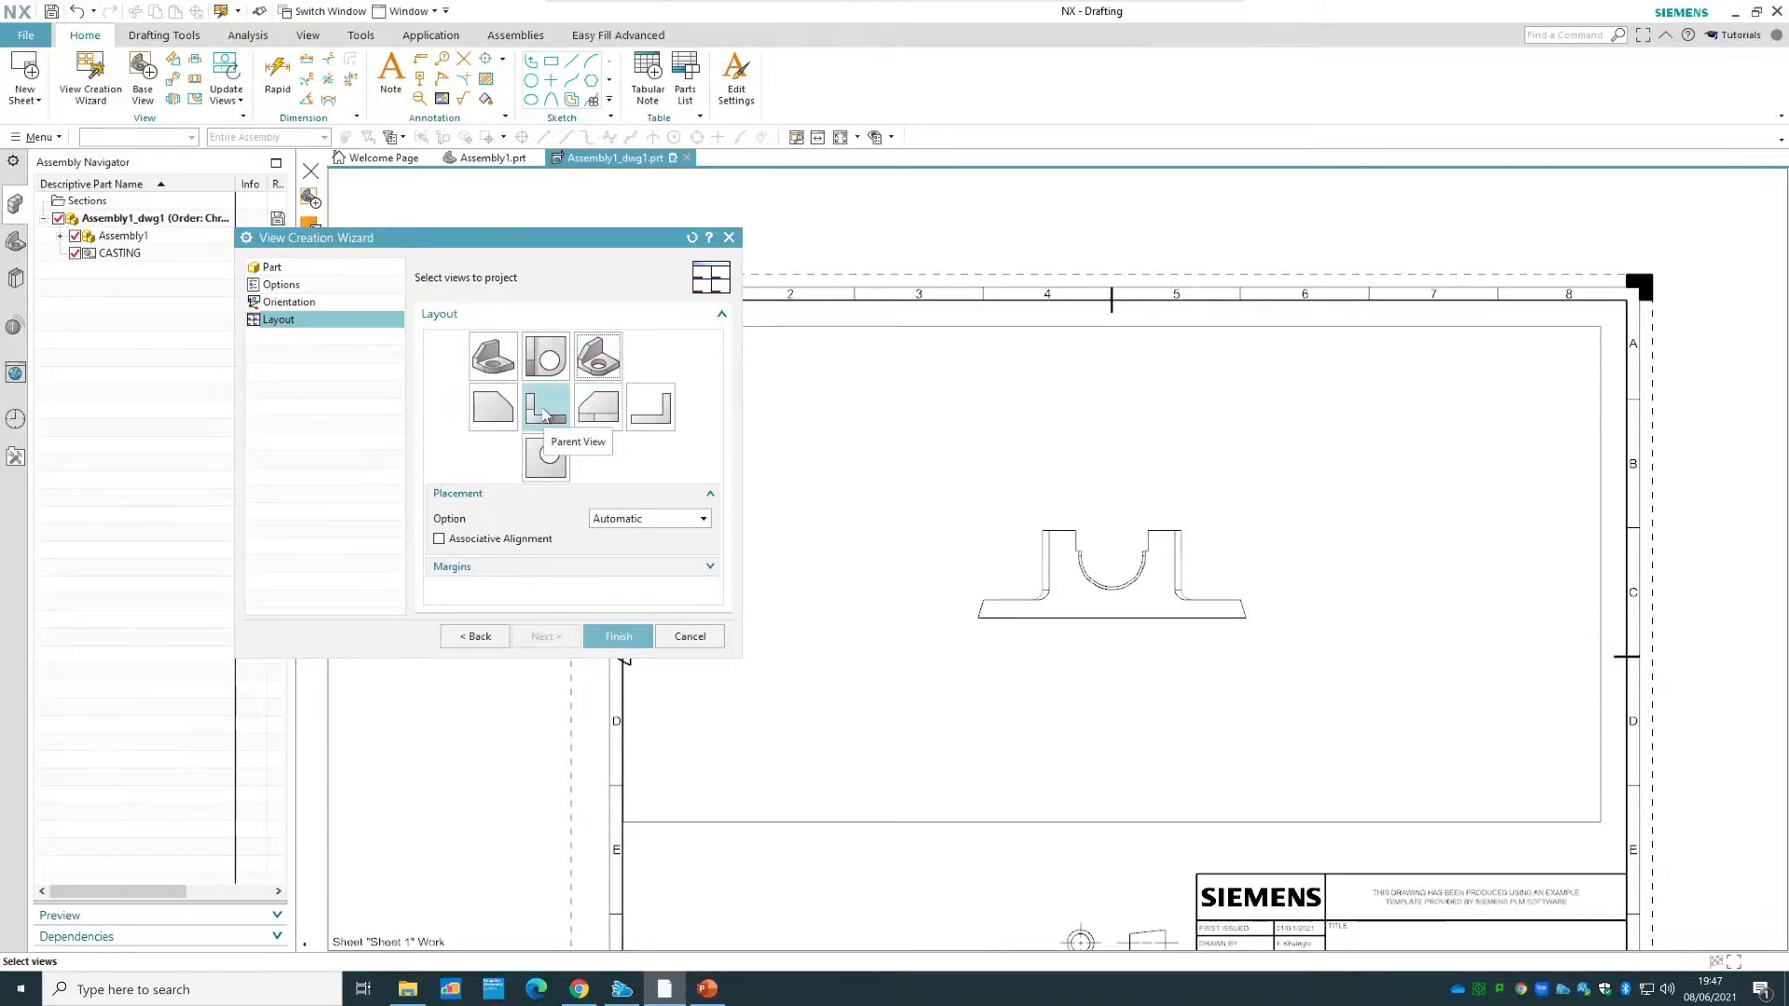
left_click(595, 406)
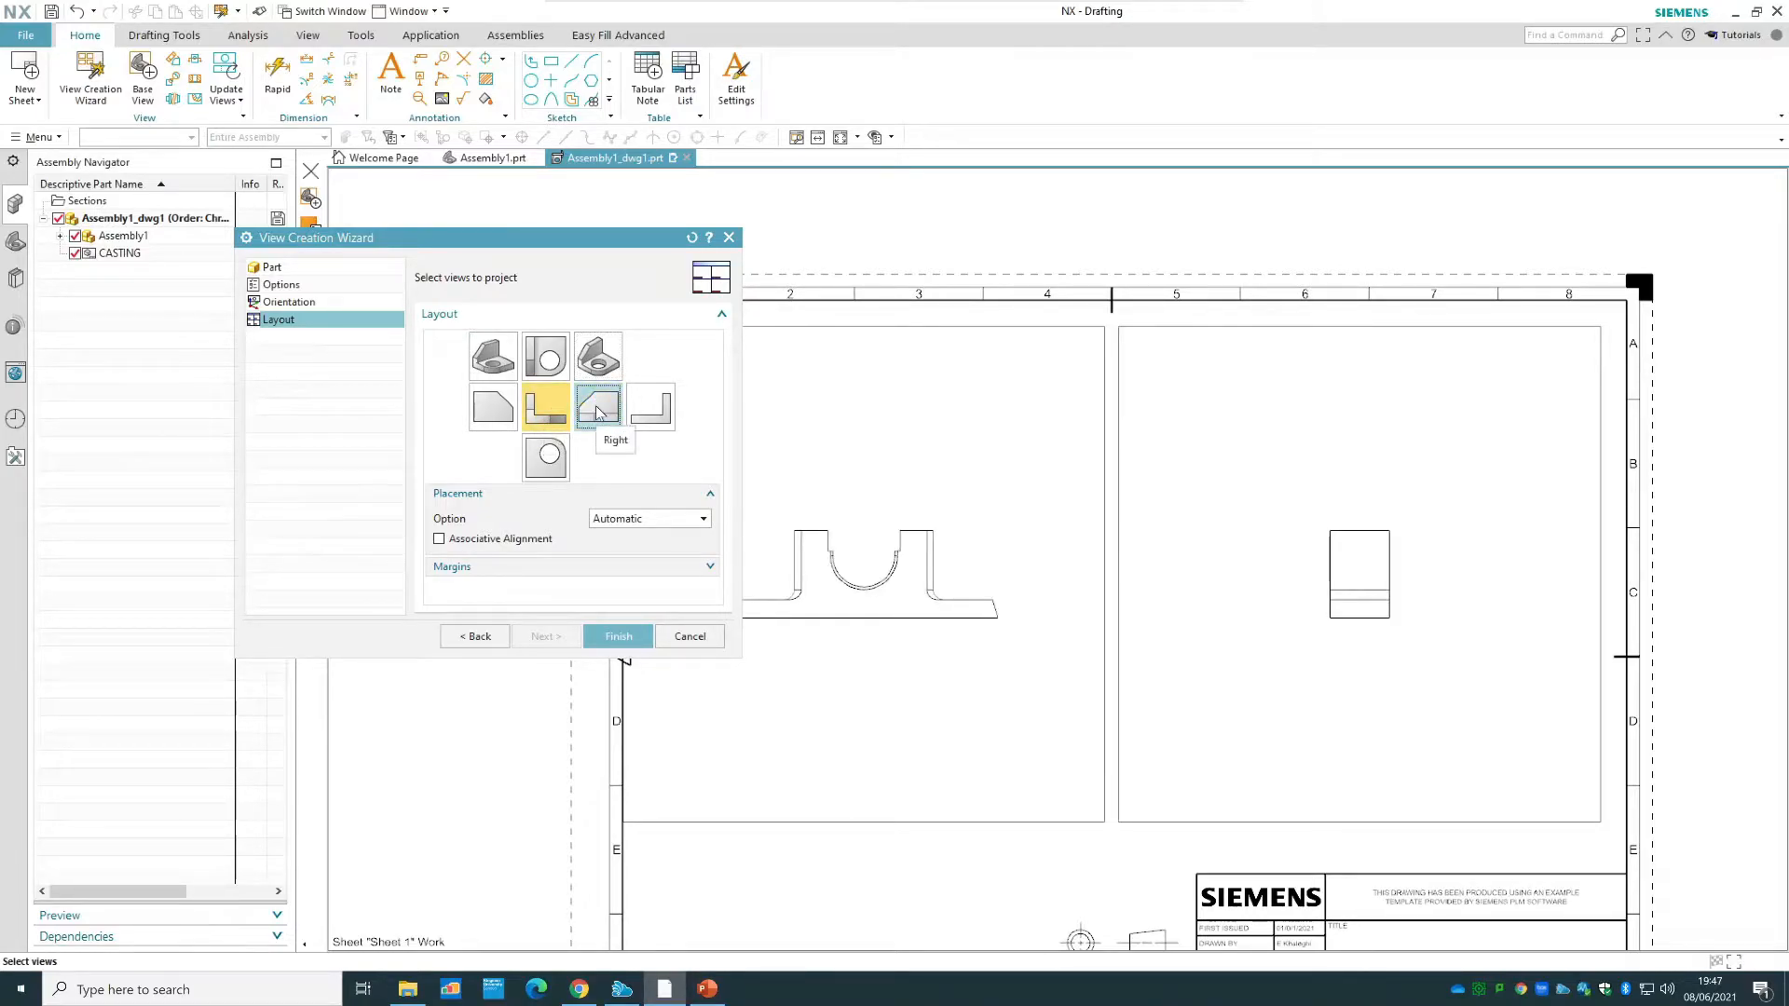
left_click(556, 367)
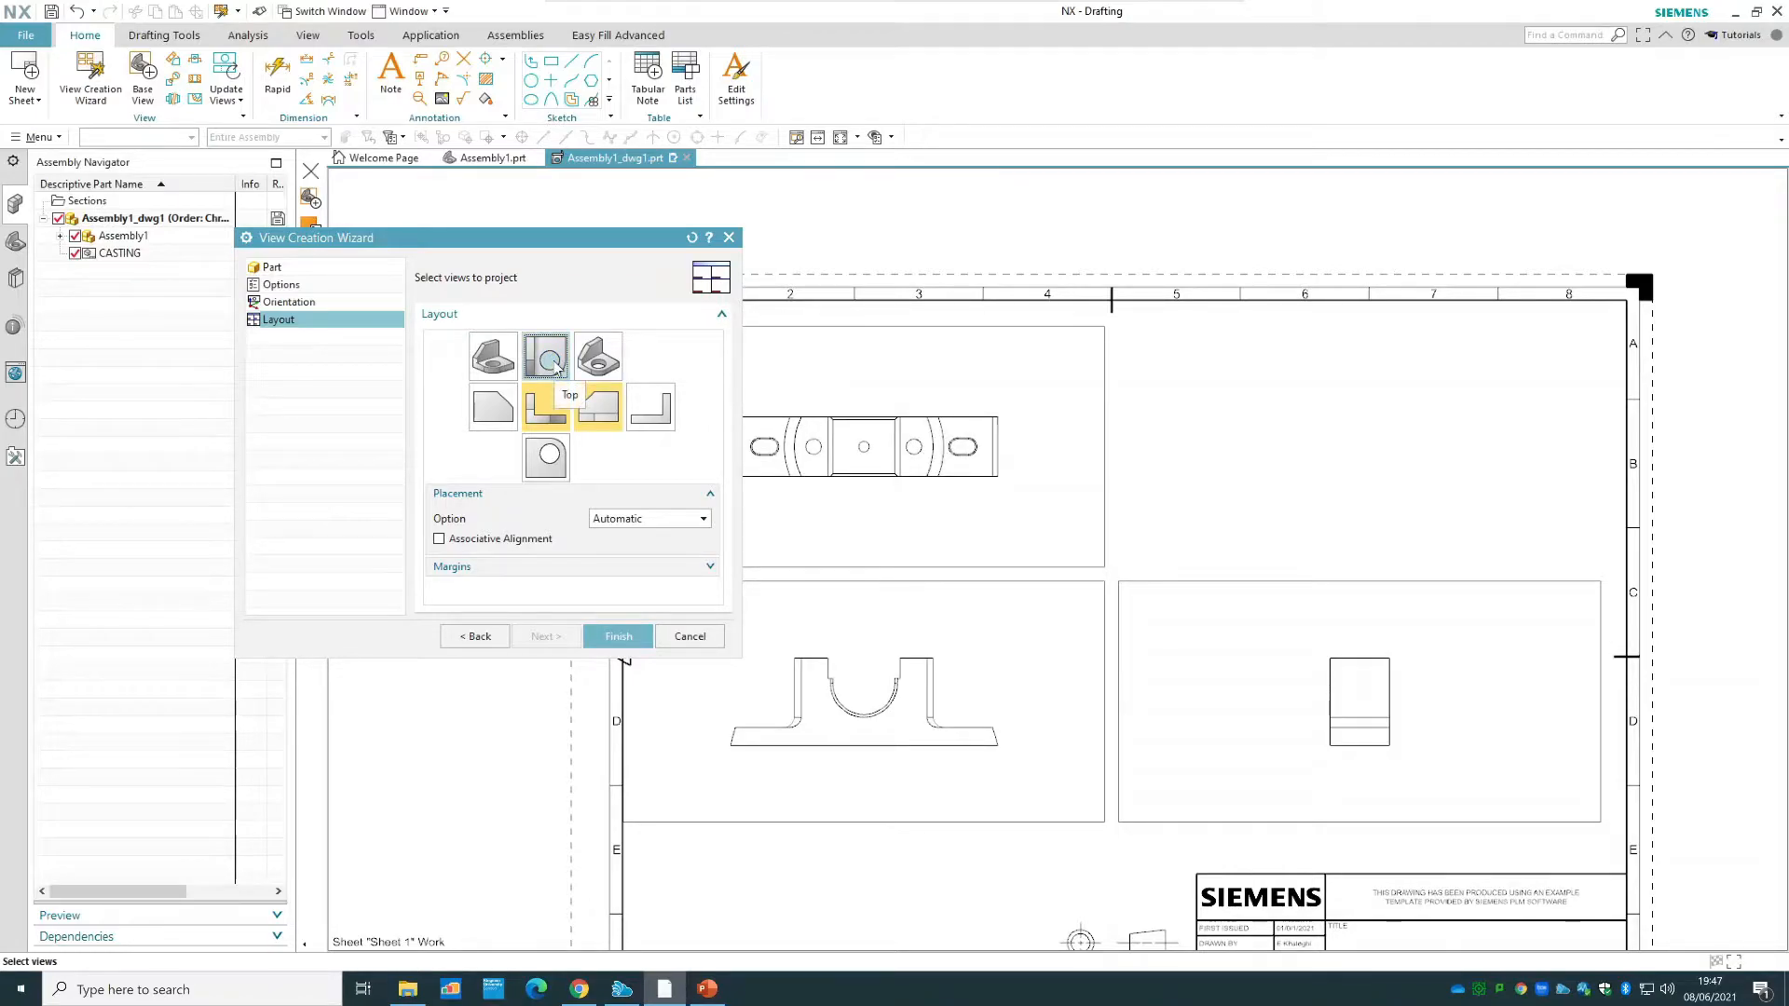
left_click(592, 364)
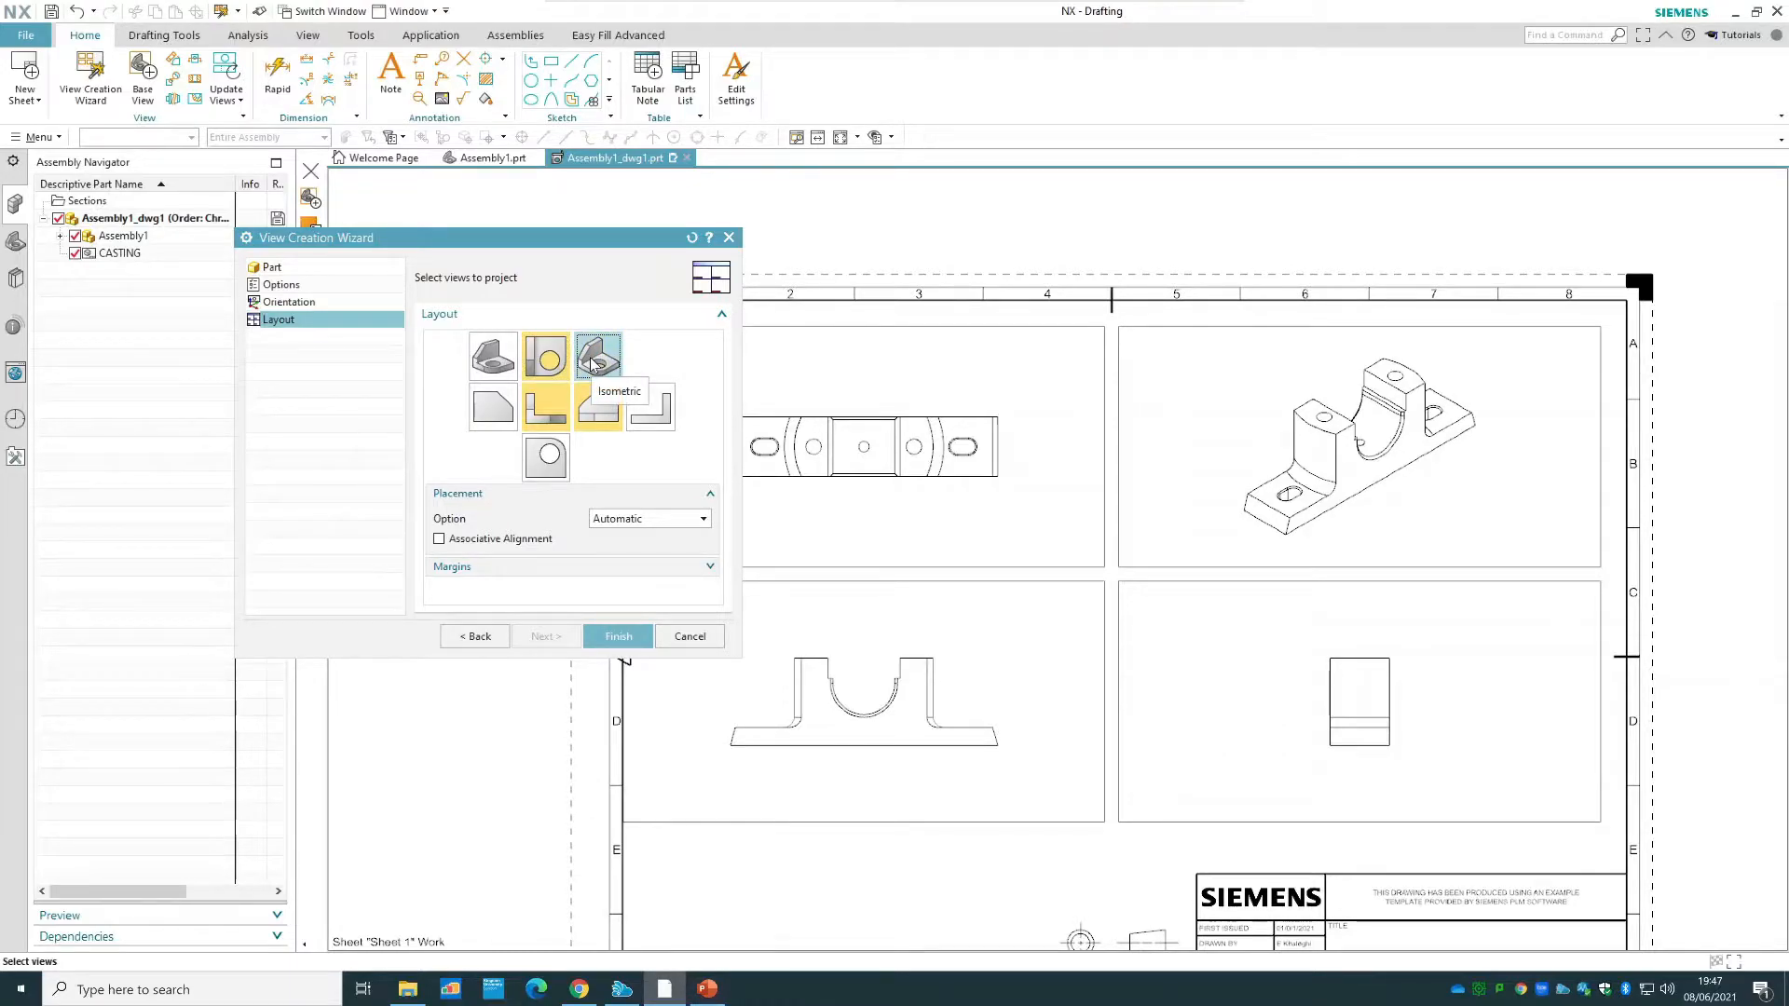
- Create the CASTING views with Associative Alignment enabled and space the aligned views farther apart on the sheet
left_click(541, 540)
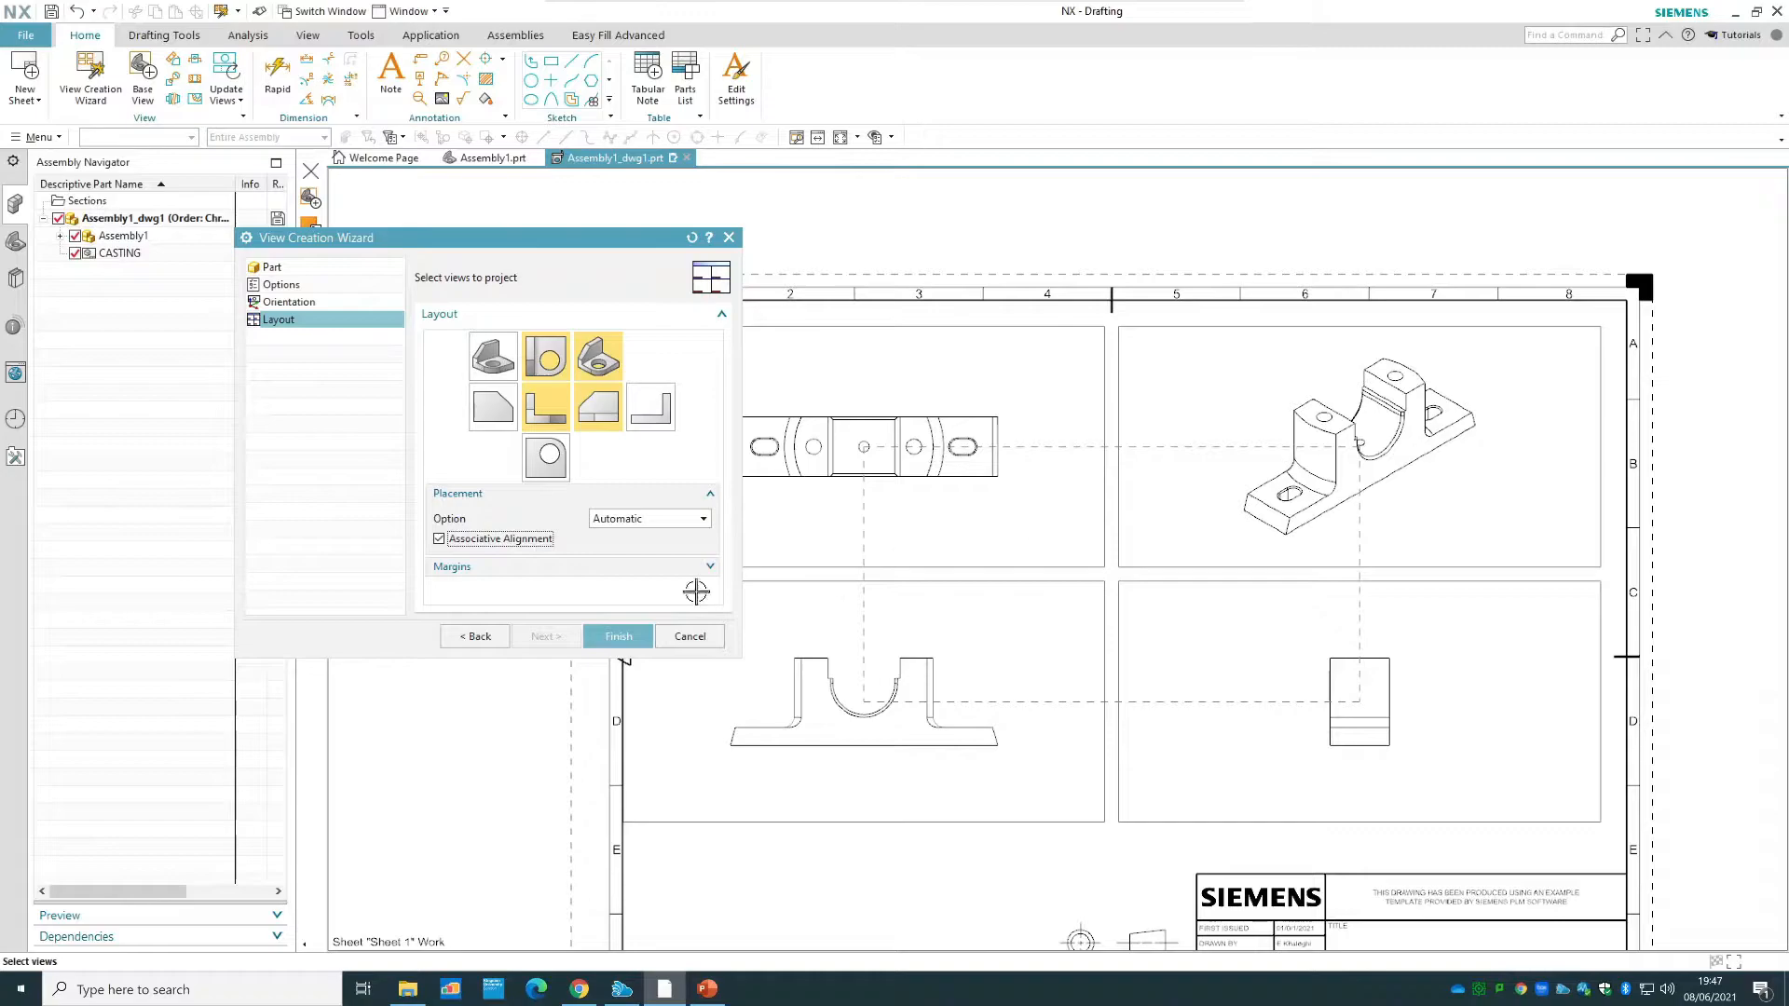
left_click(500, 539)
left_click(627, 642)
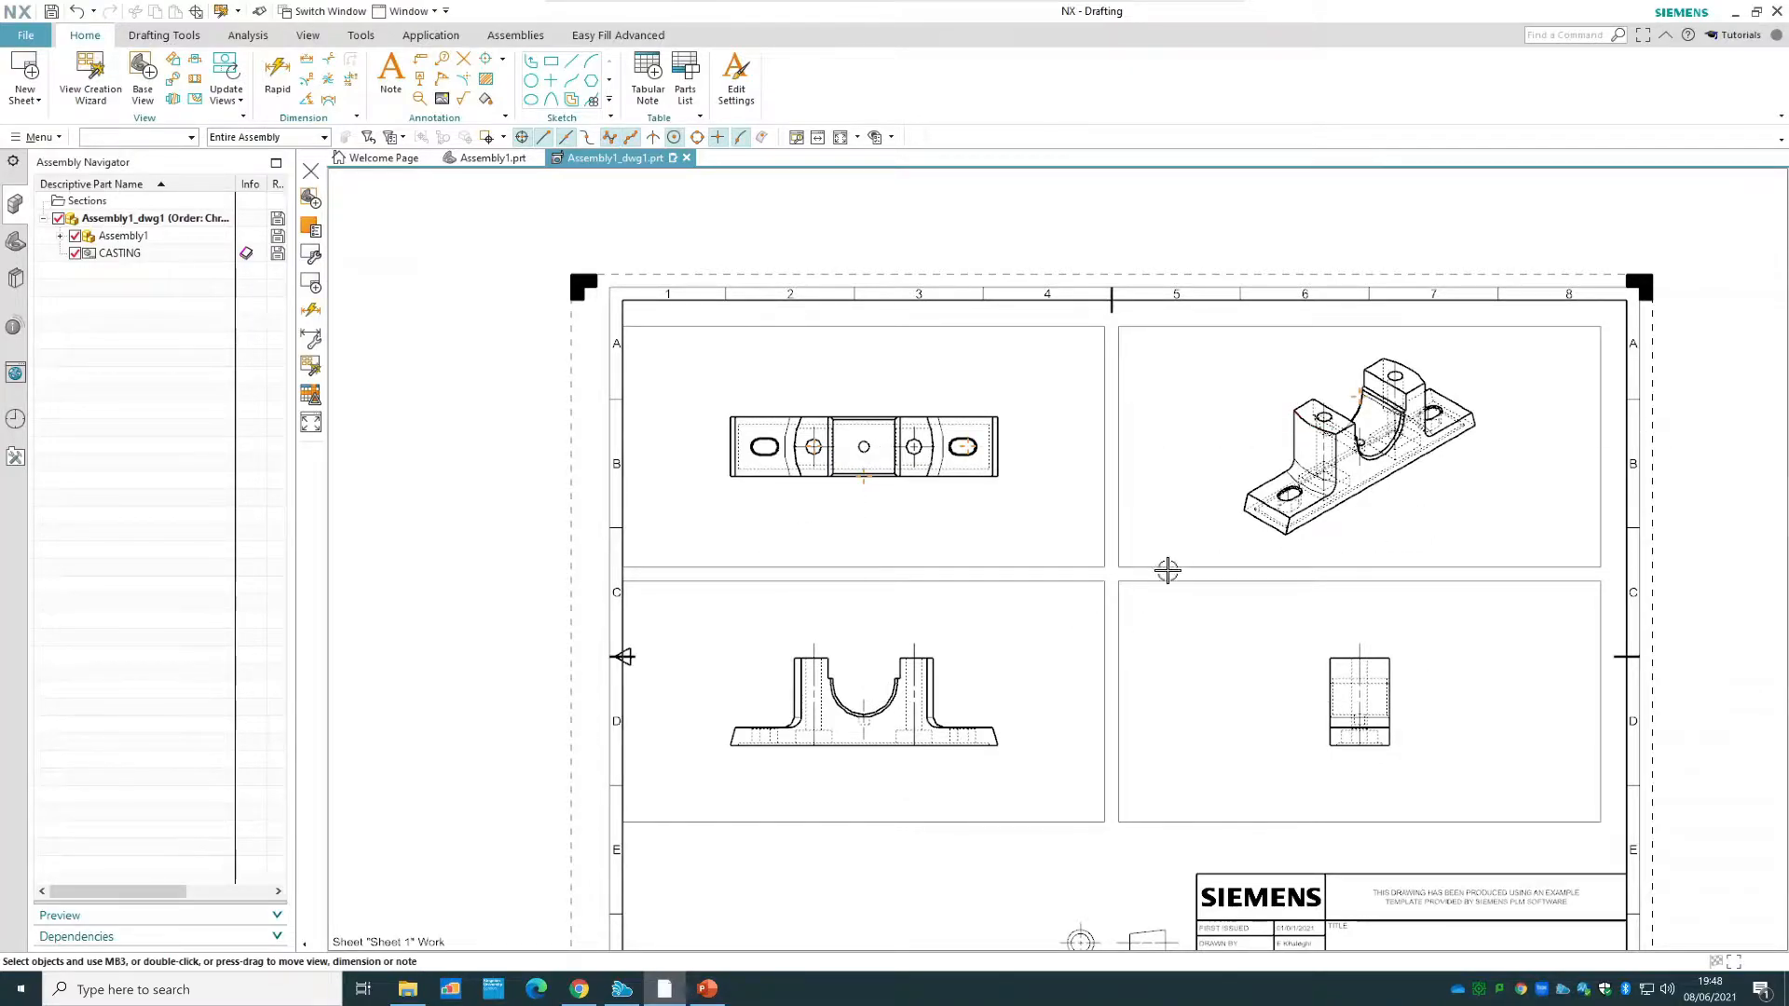
mouse_move(1216, 563)
left_mouse_down()
mouse_move(1218, 679)
mouse_move(1234, 512)
mouse_move(1207, 624)
mouse_move(1203, 594)
left_mouse_up()
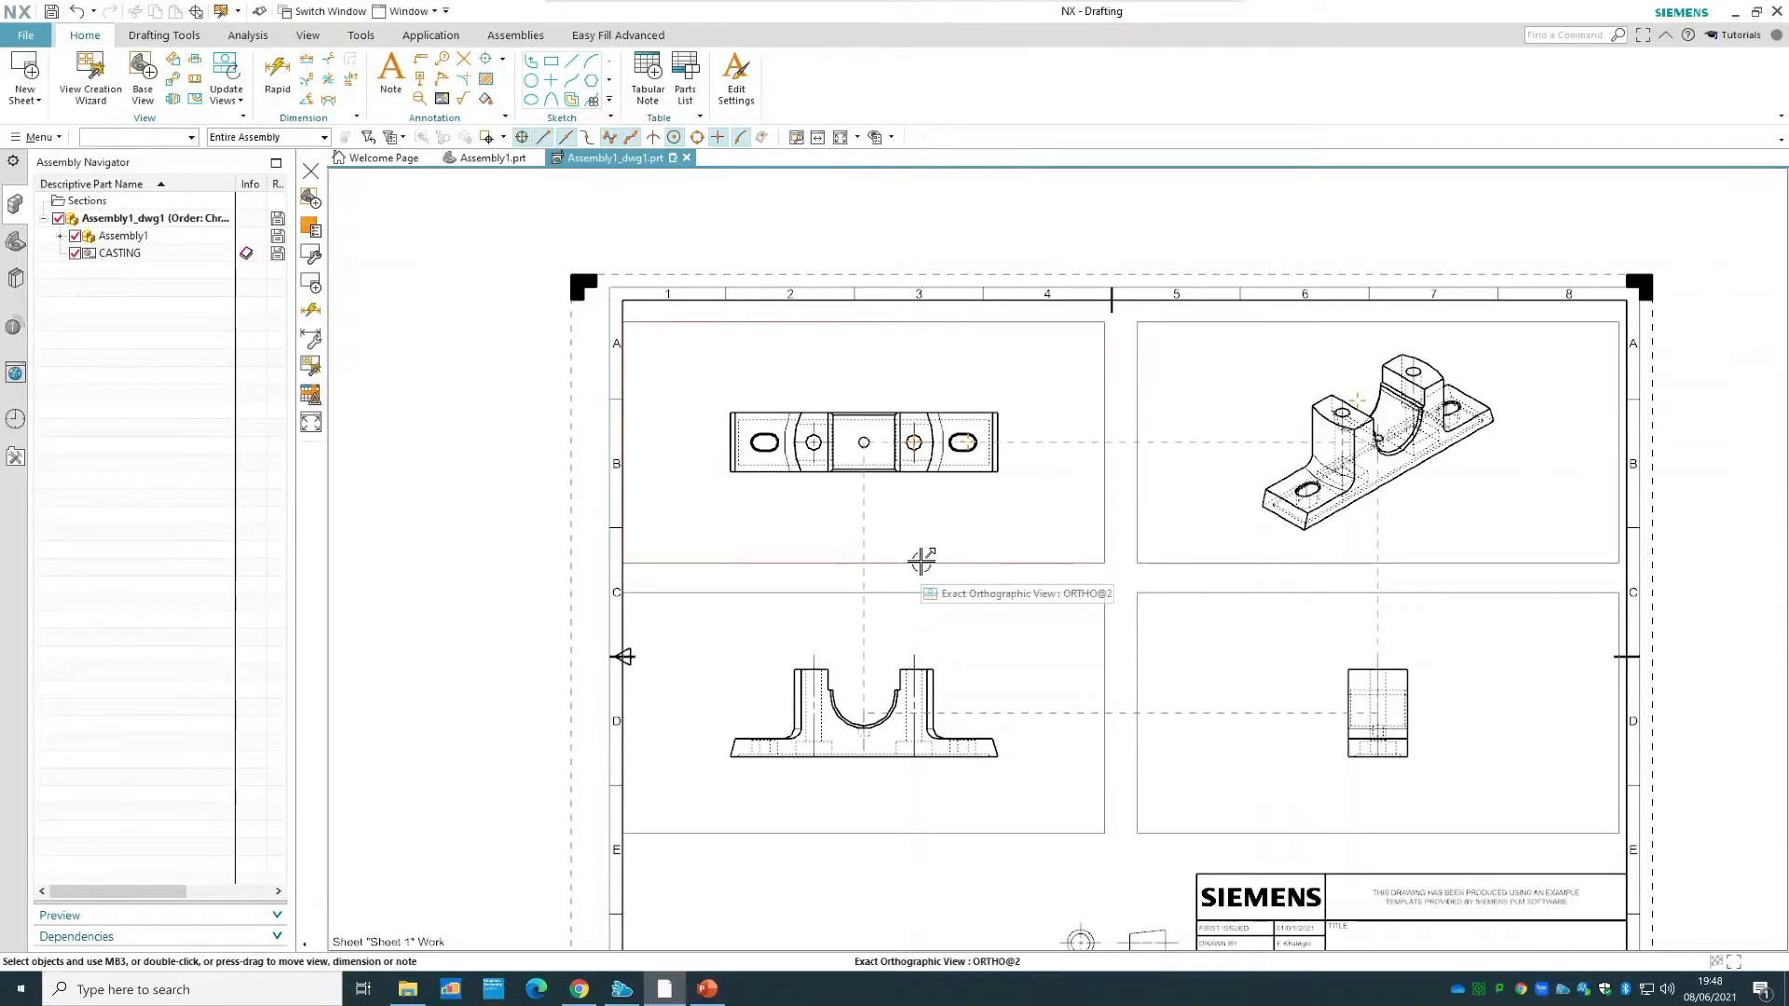
- Delete the end, isometric and arch-shaped elevation views, and shift the remaining CASTING plan view slightly inward on the sheet
right_click(1269, 846)
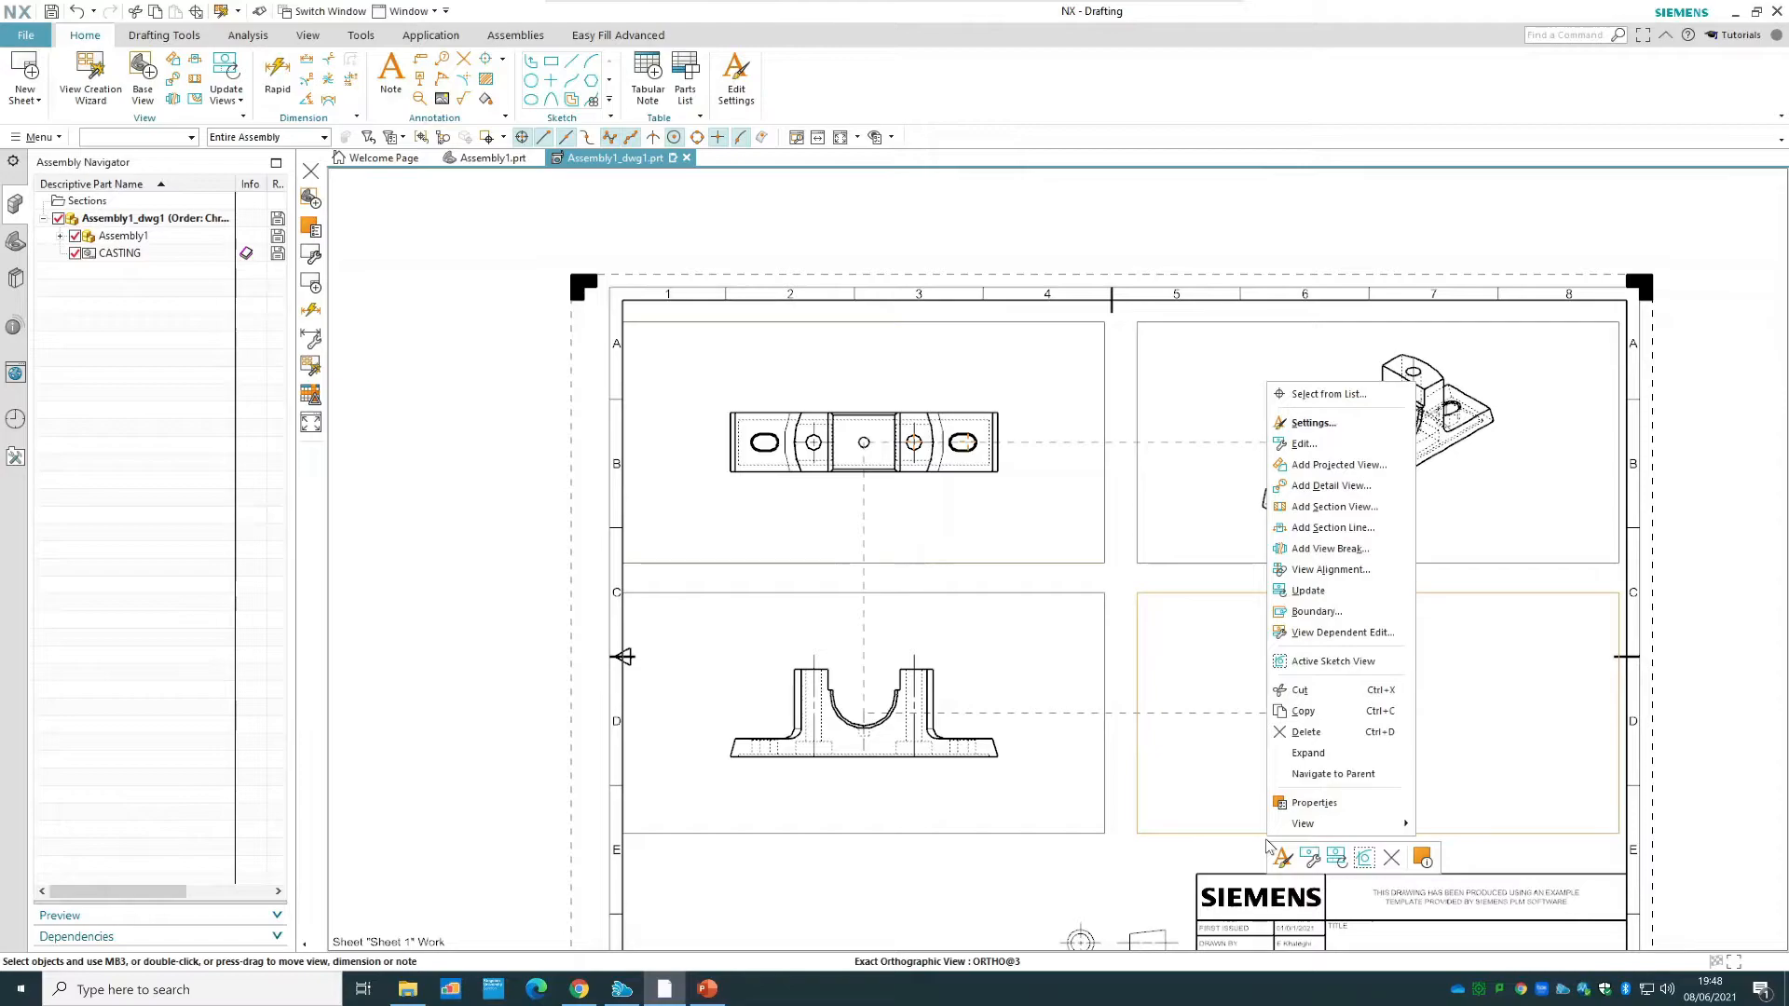
left_click(1344, 735)
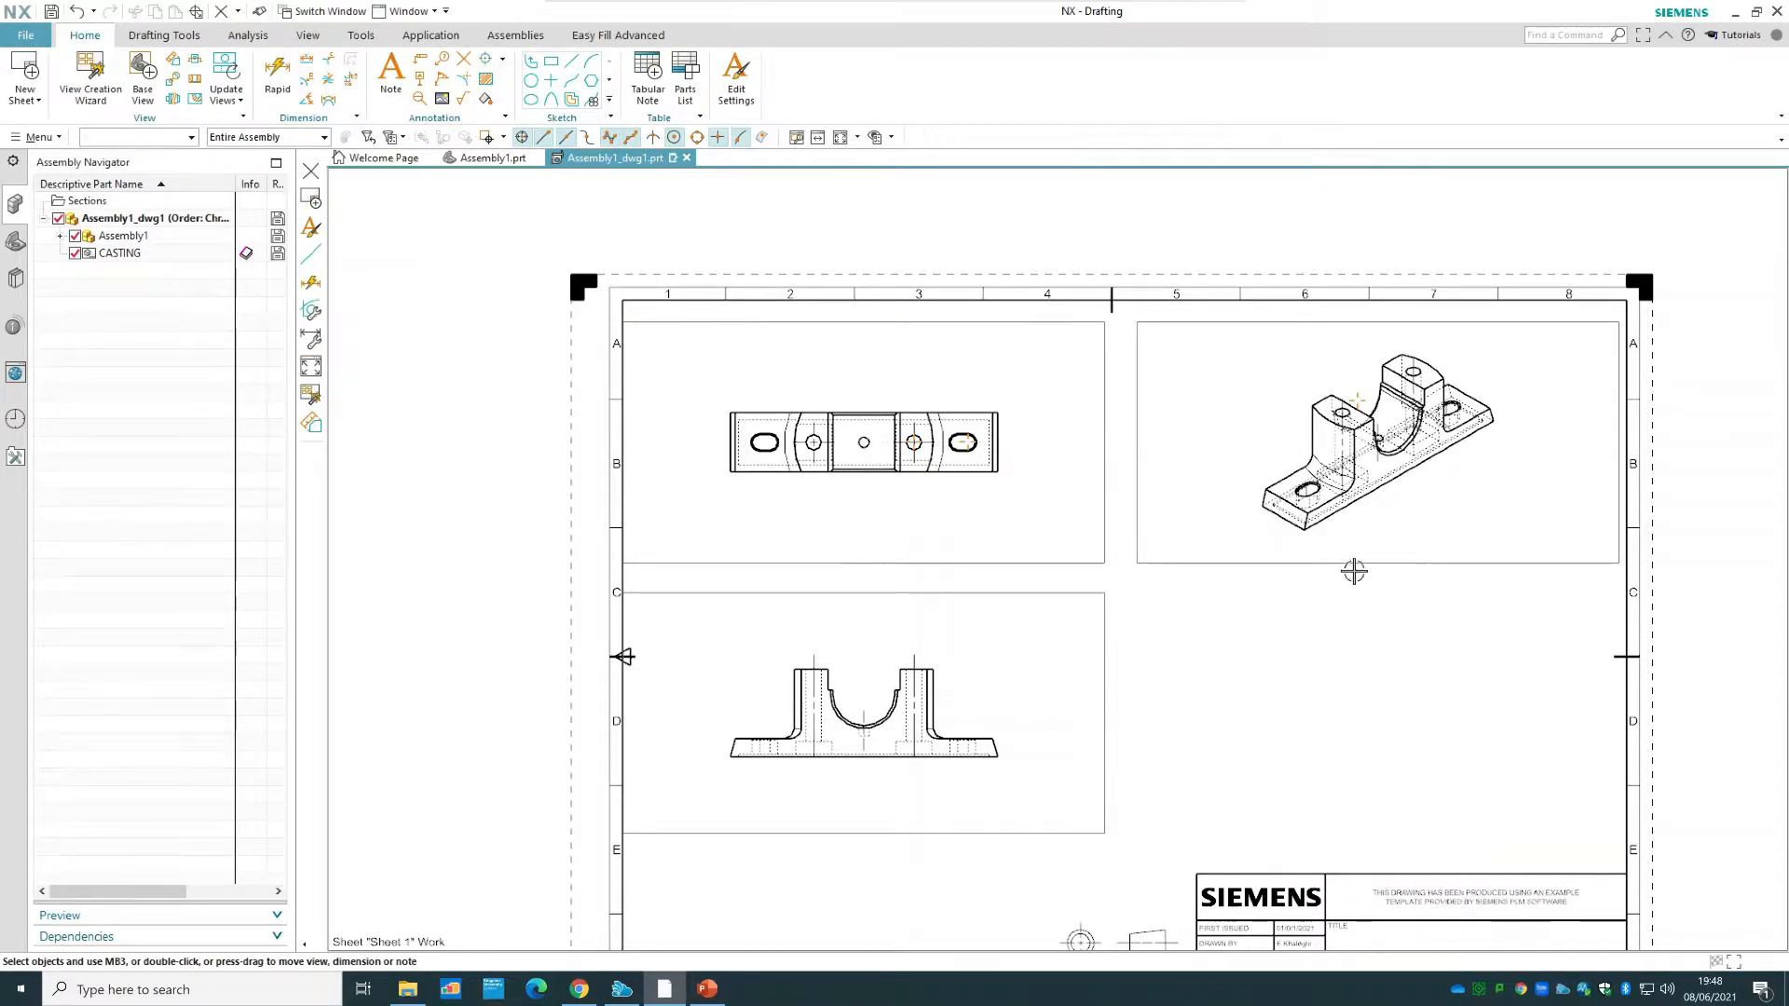
right_click(1359, 562)
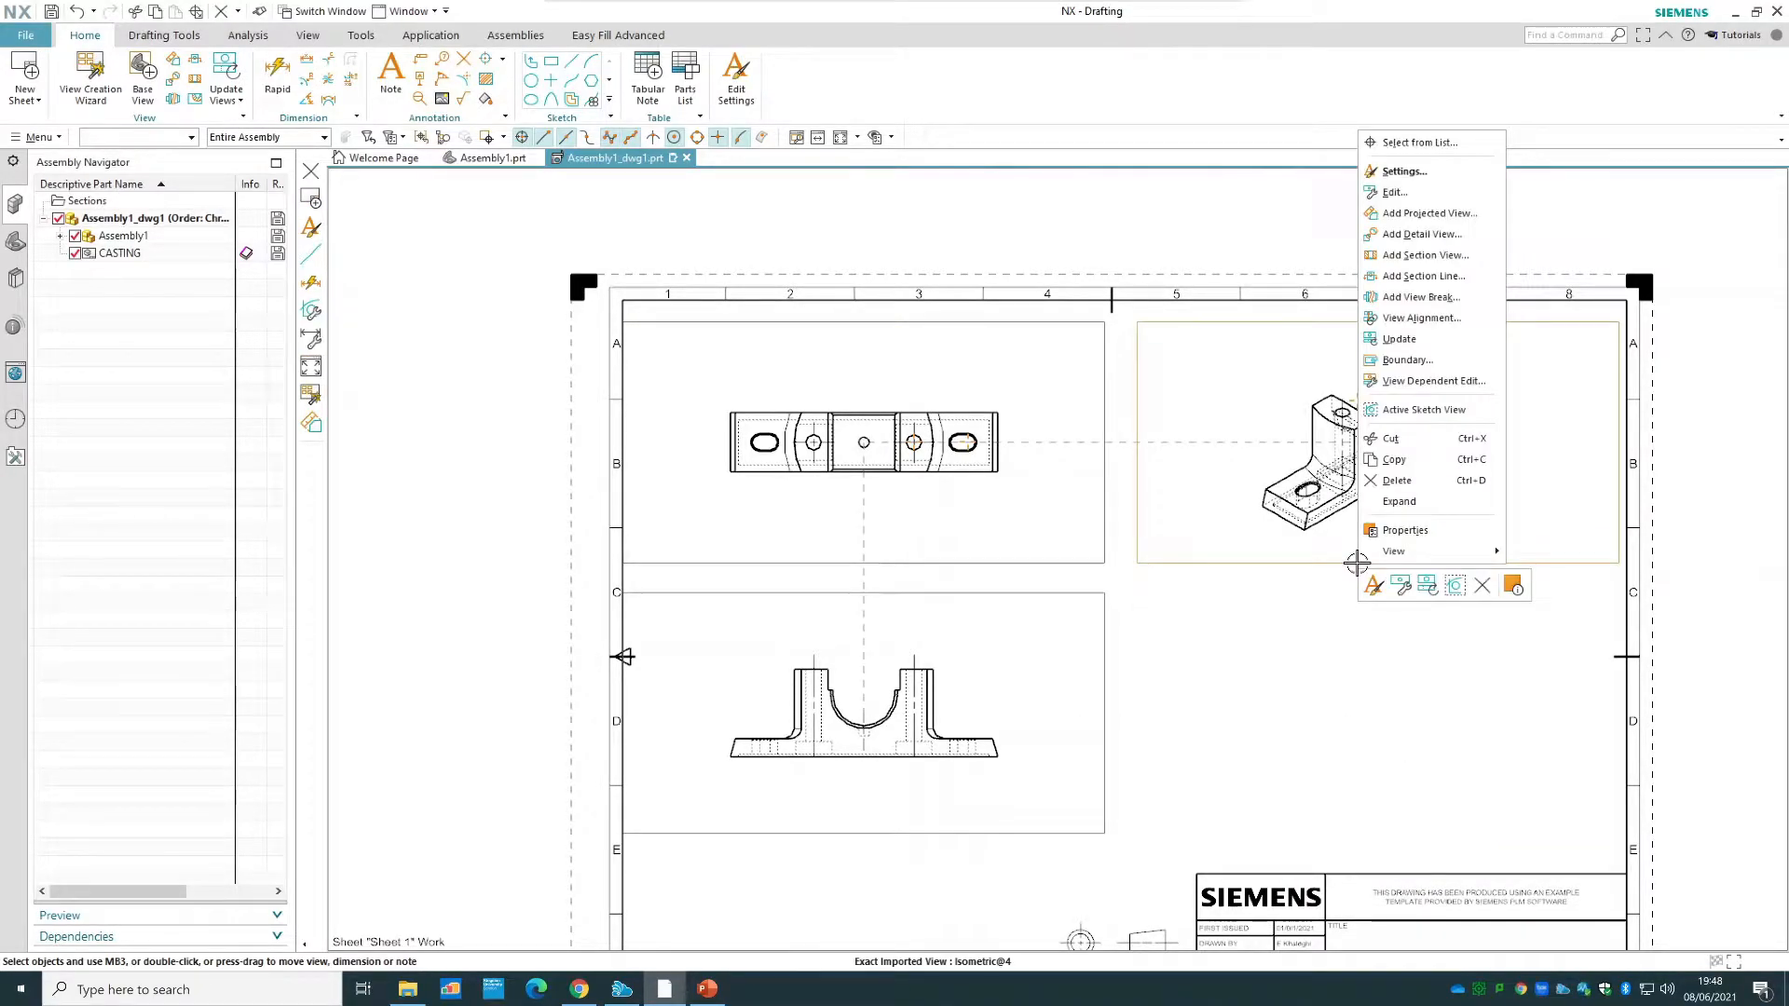
left_click(1418, 483)
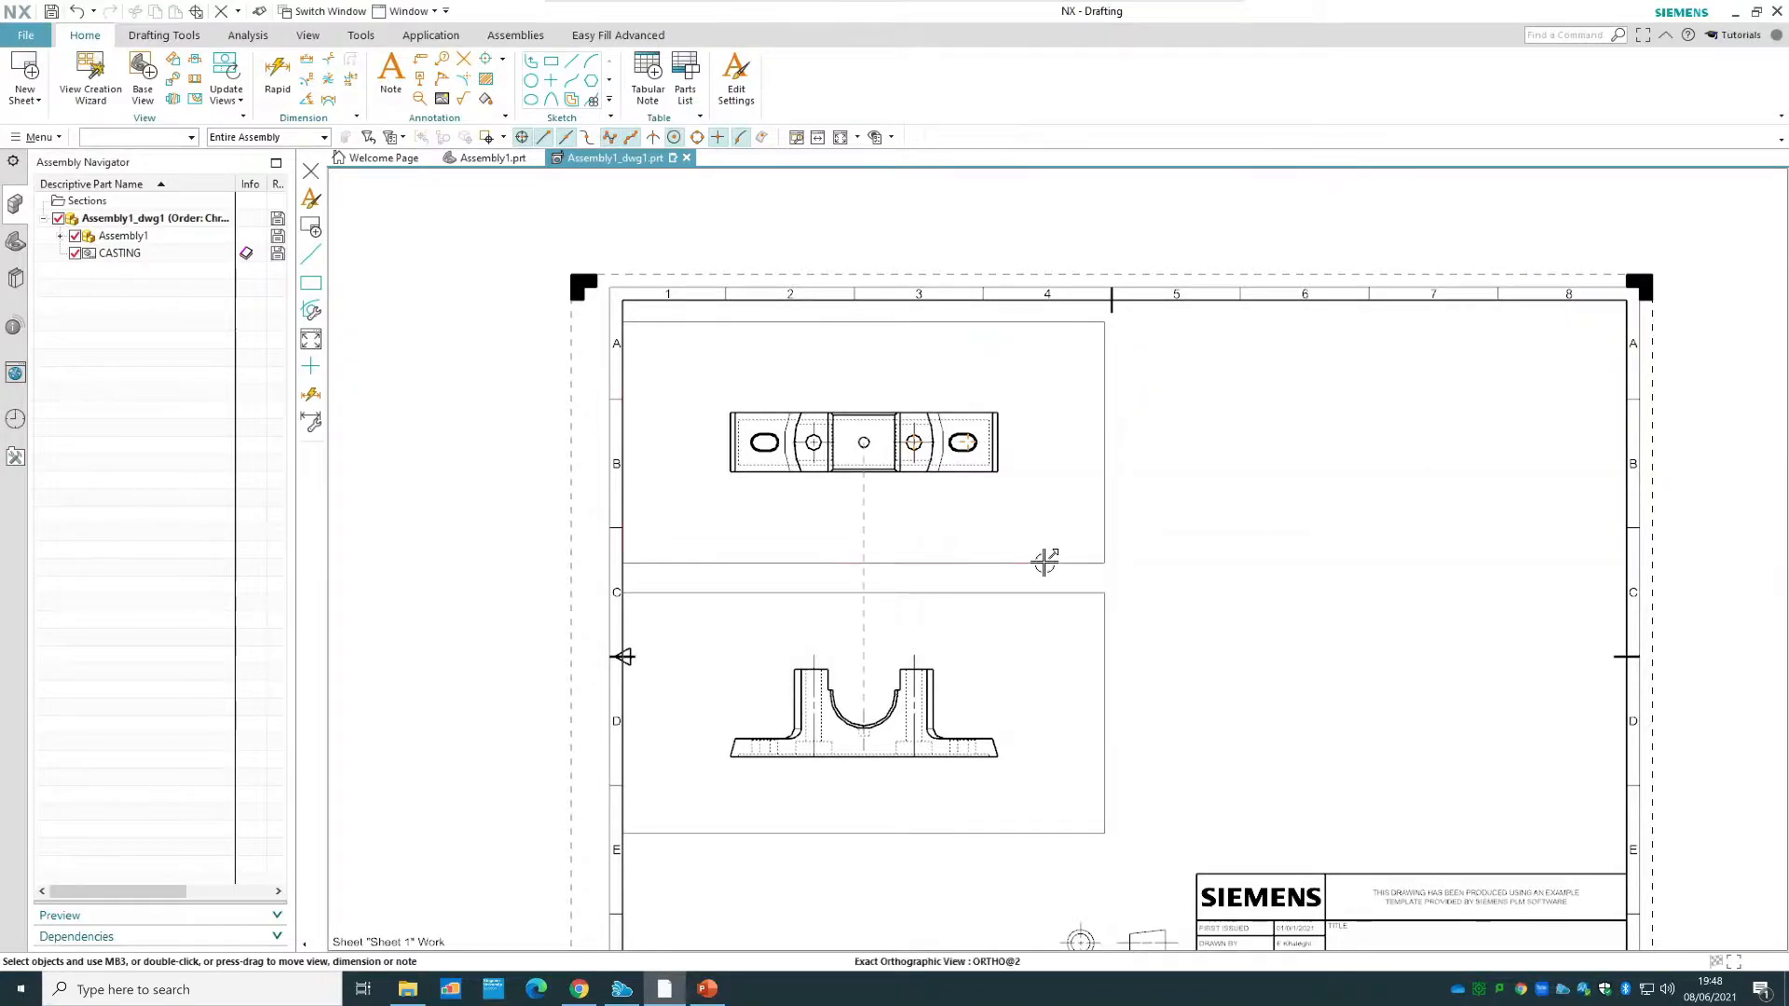
right_click(1042, 592)
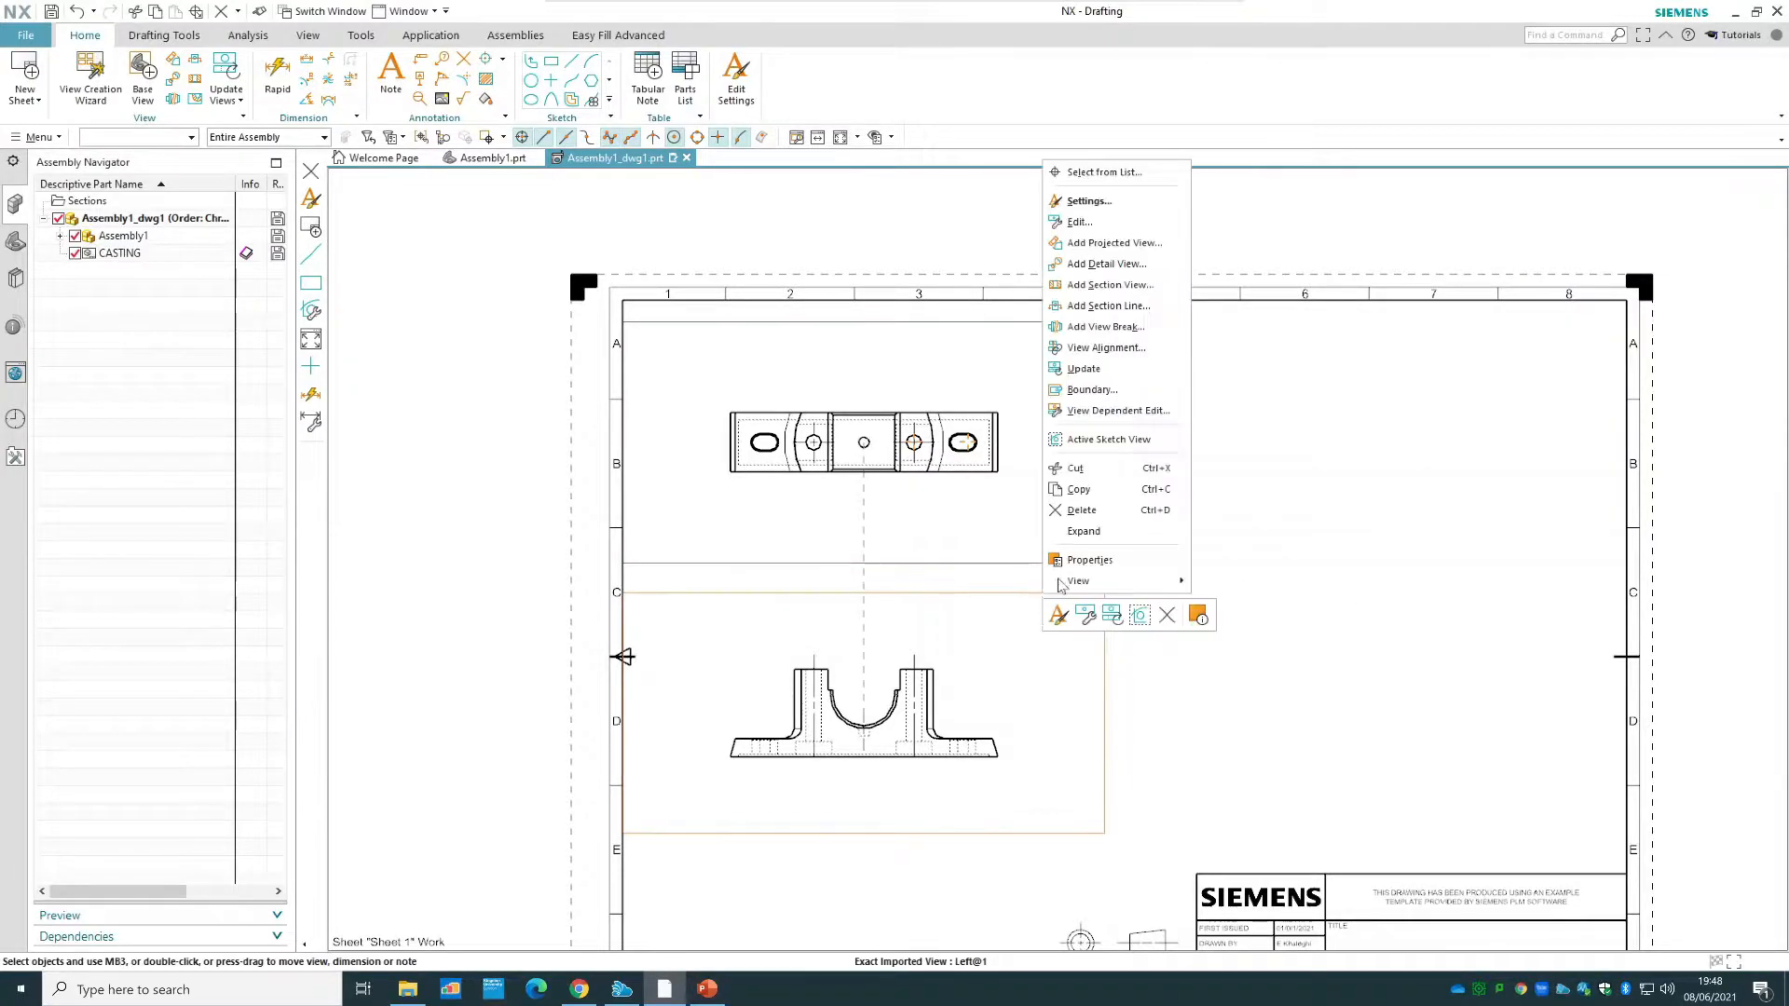
left_click(1083, 510)
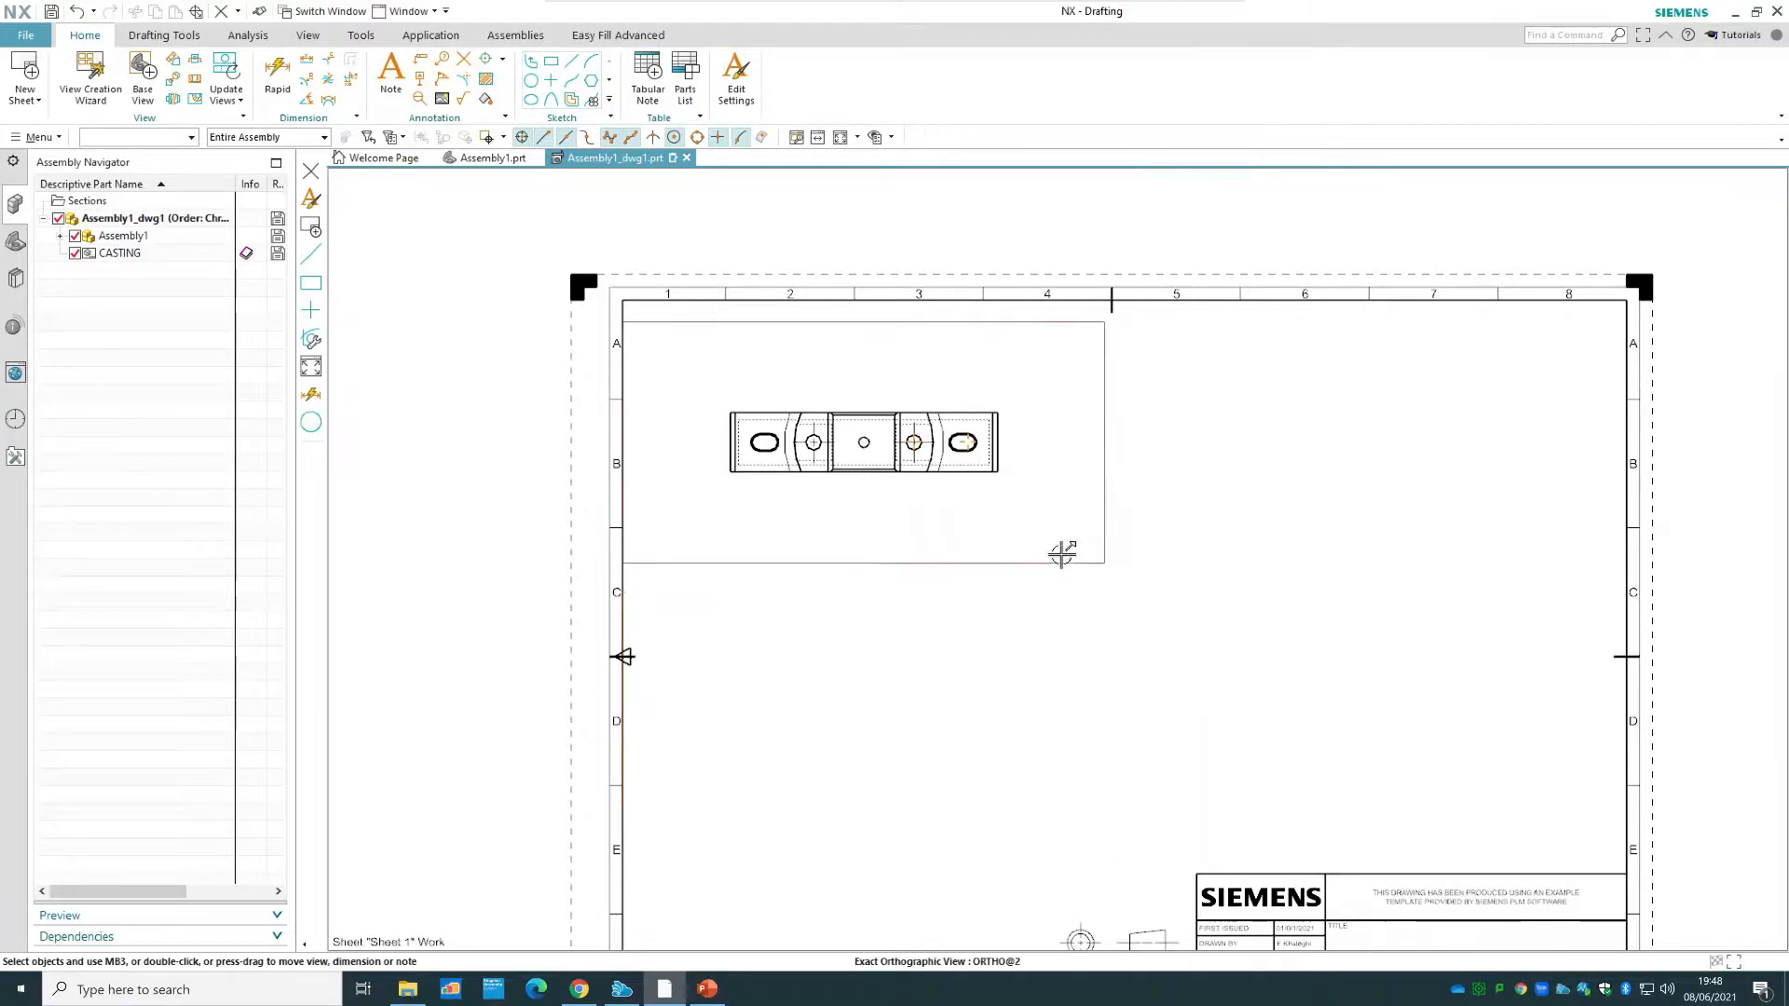
left_click_drag(1048, 561, 1107, 597)
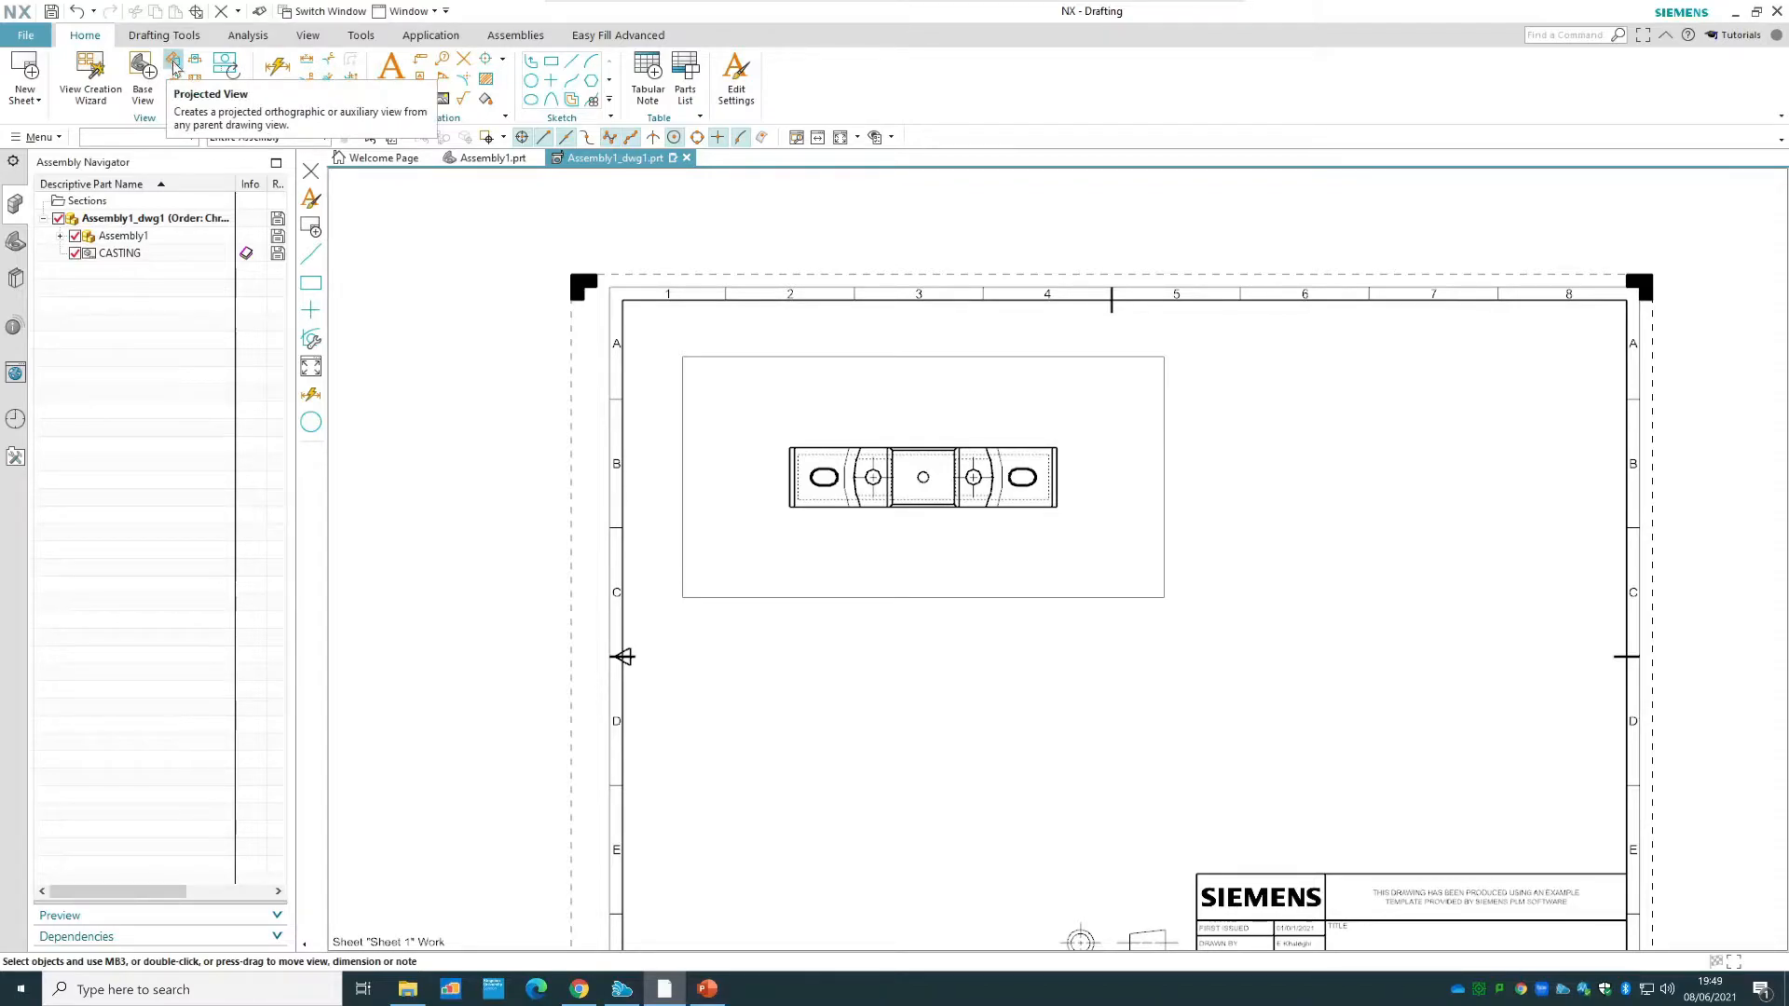
- Project an elevation below the plan view and an end view beside it, and move the elevation slightly closer to the plan view
left_click(923, 599)
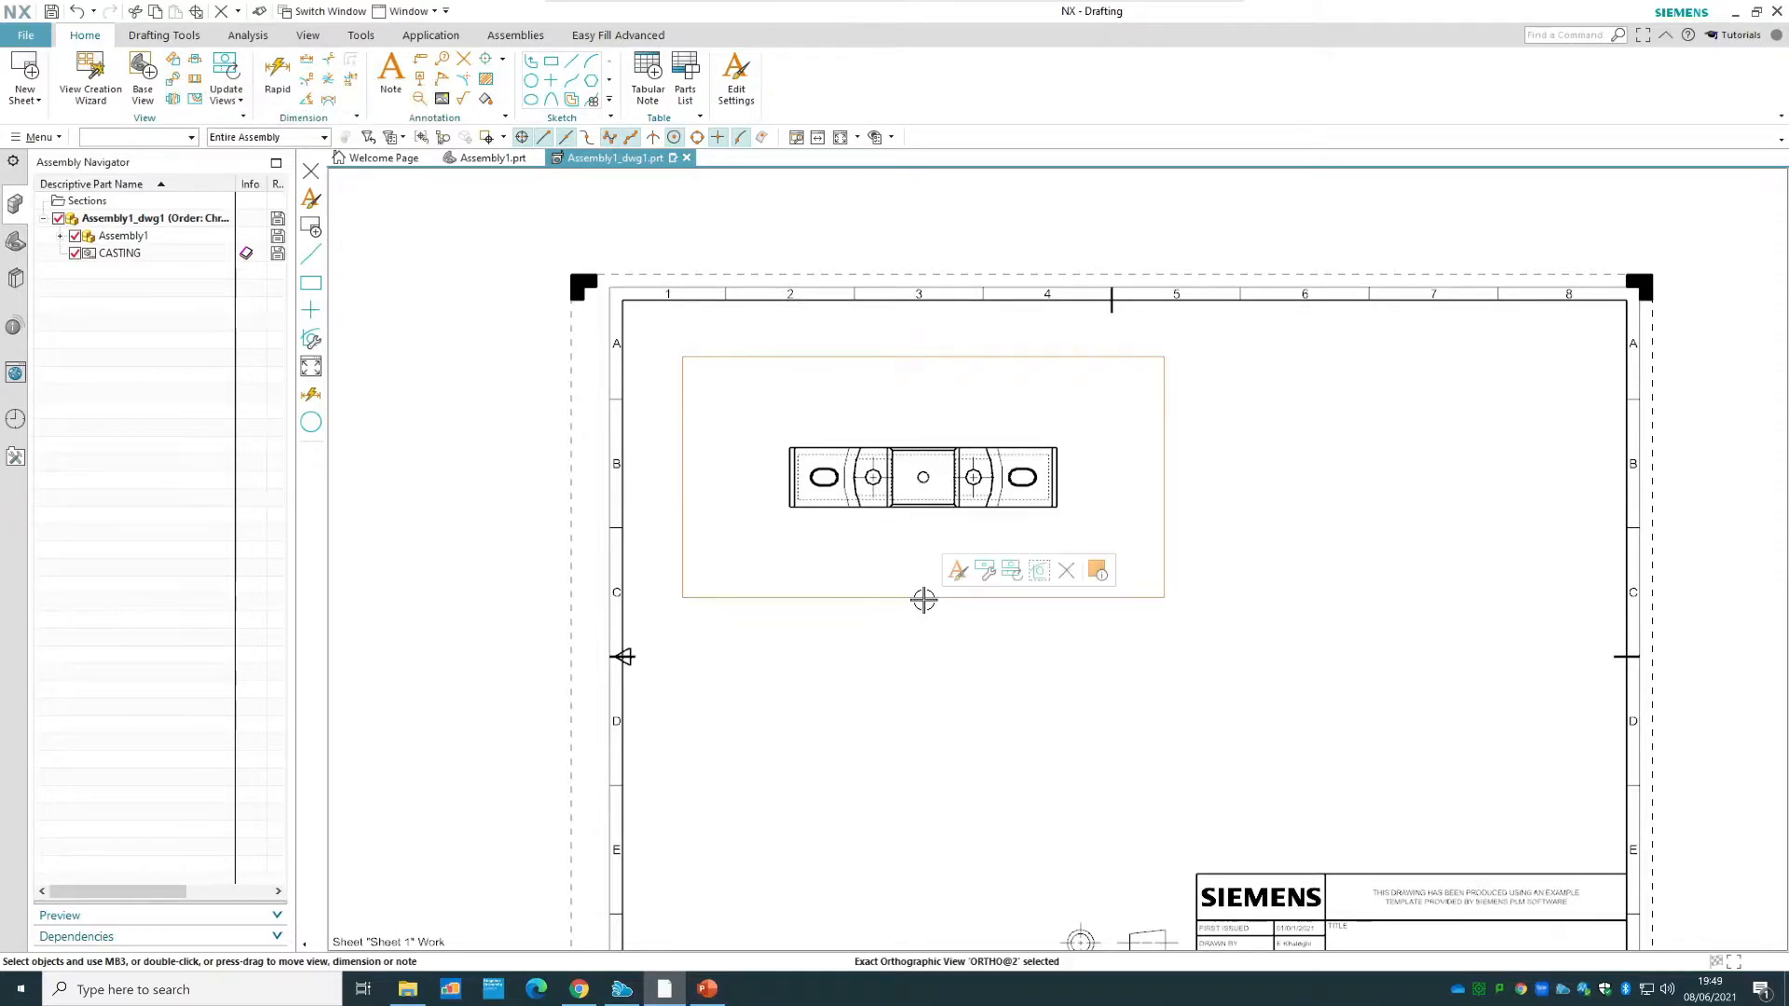
right_click(923, 599)
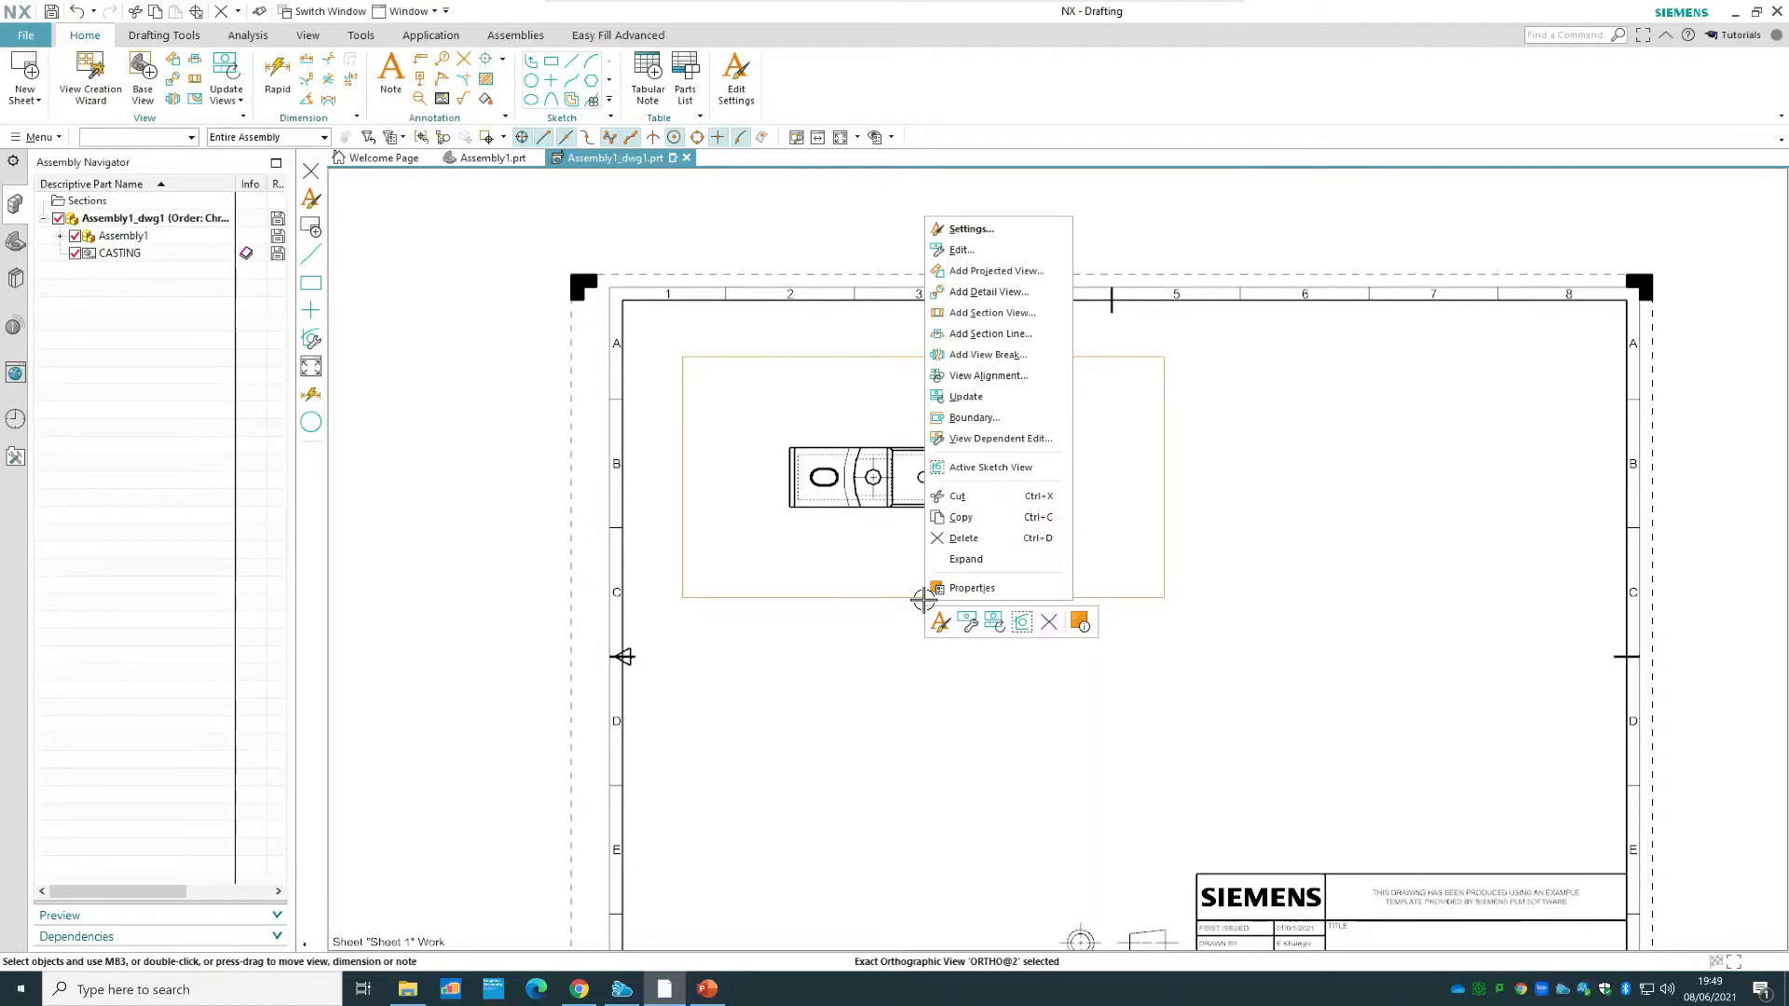
left_click(1051, 271)
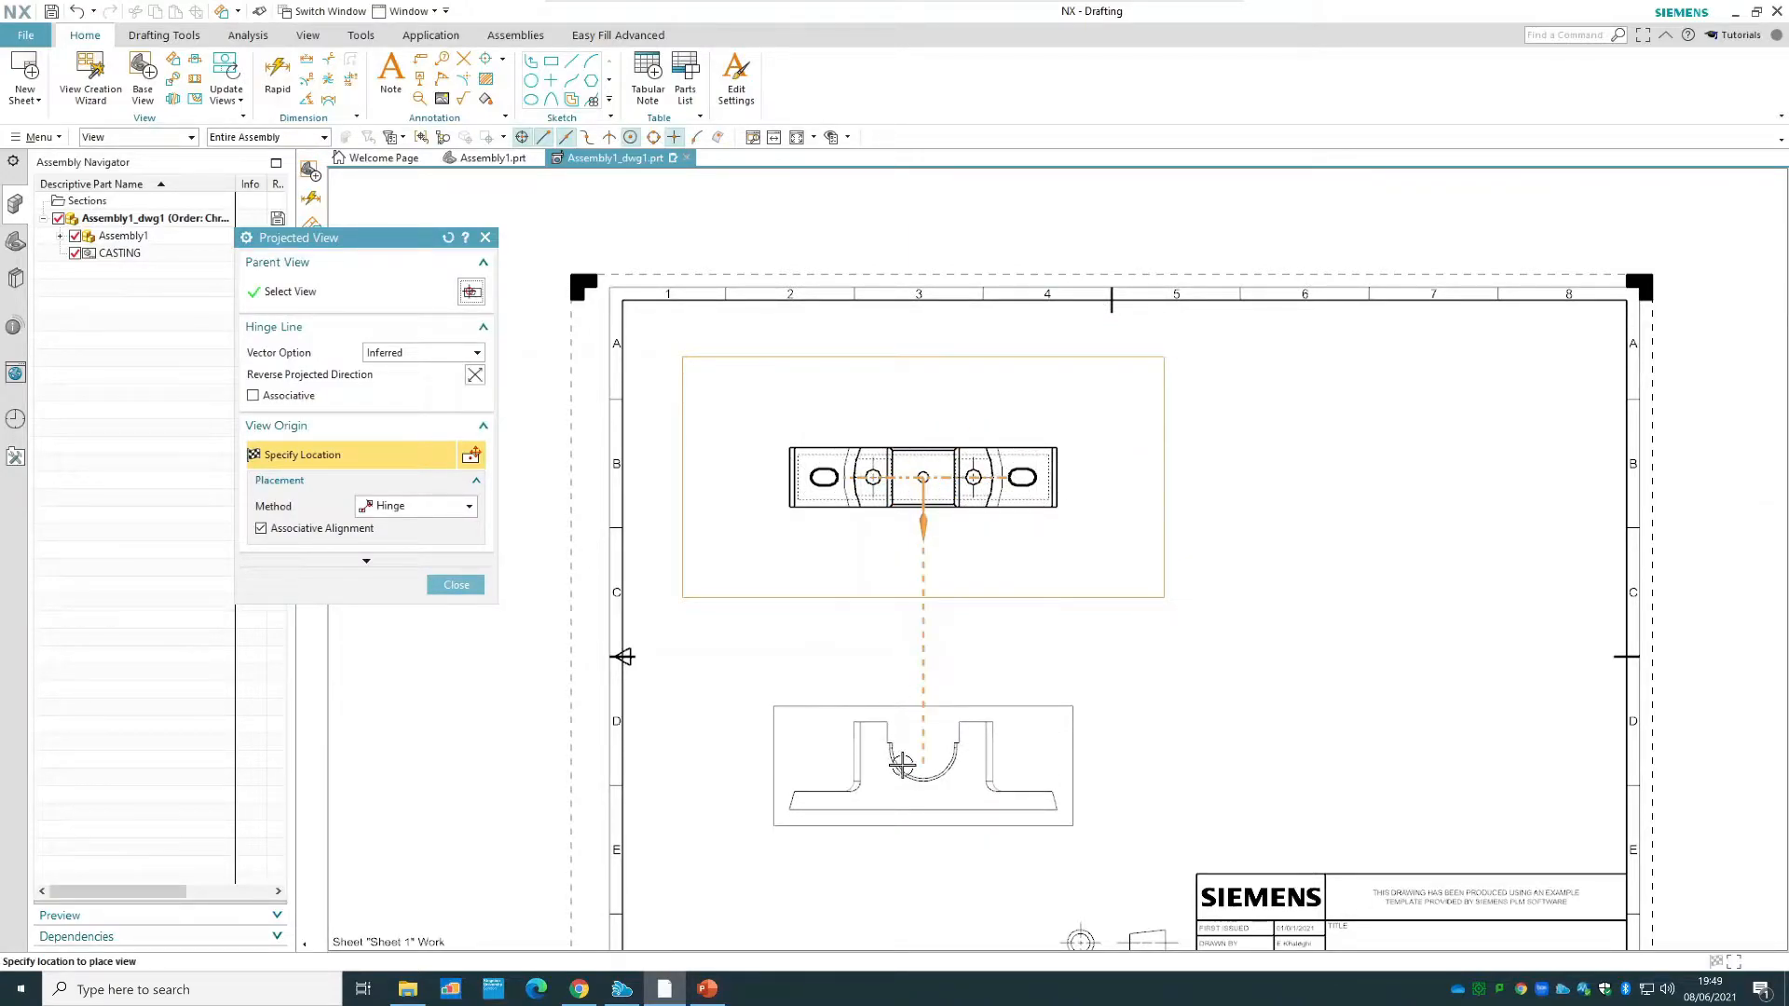
left_click(902, 765)
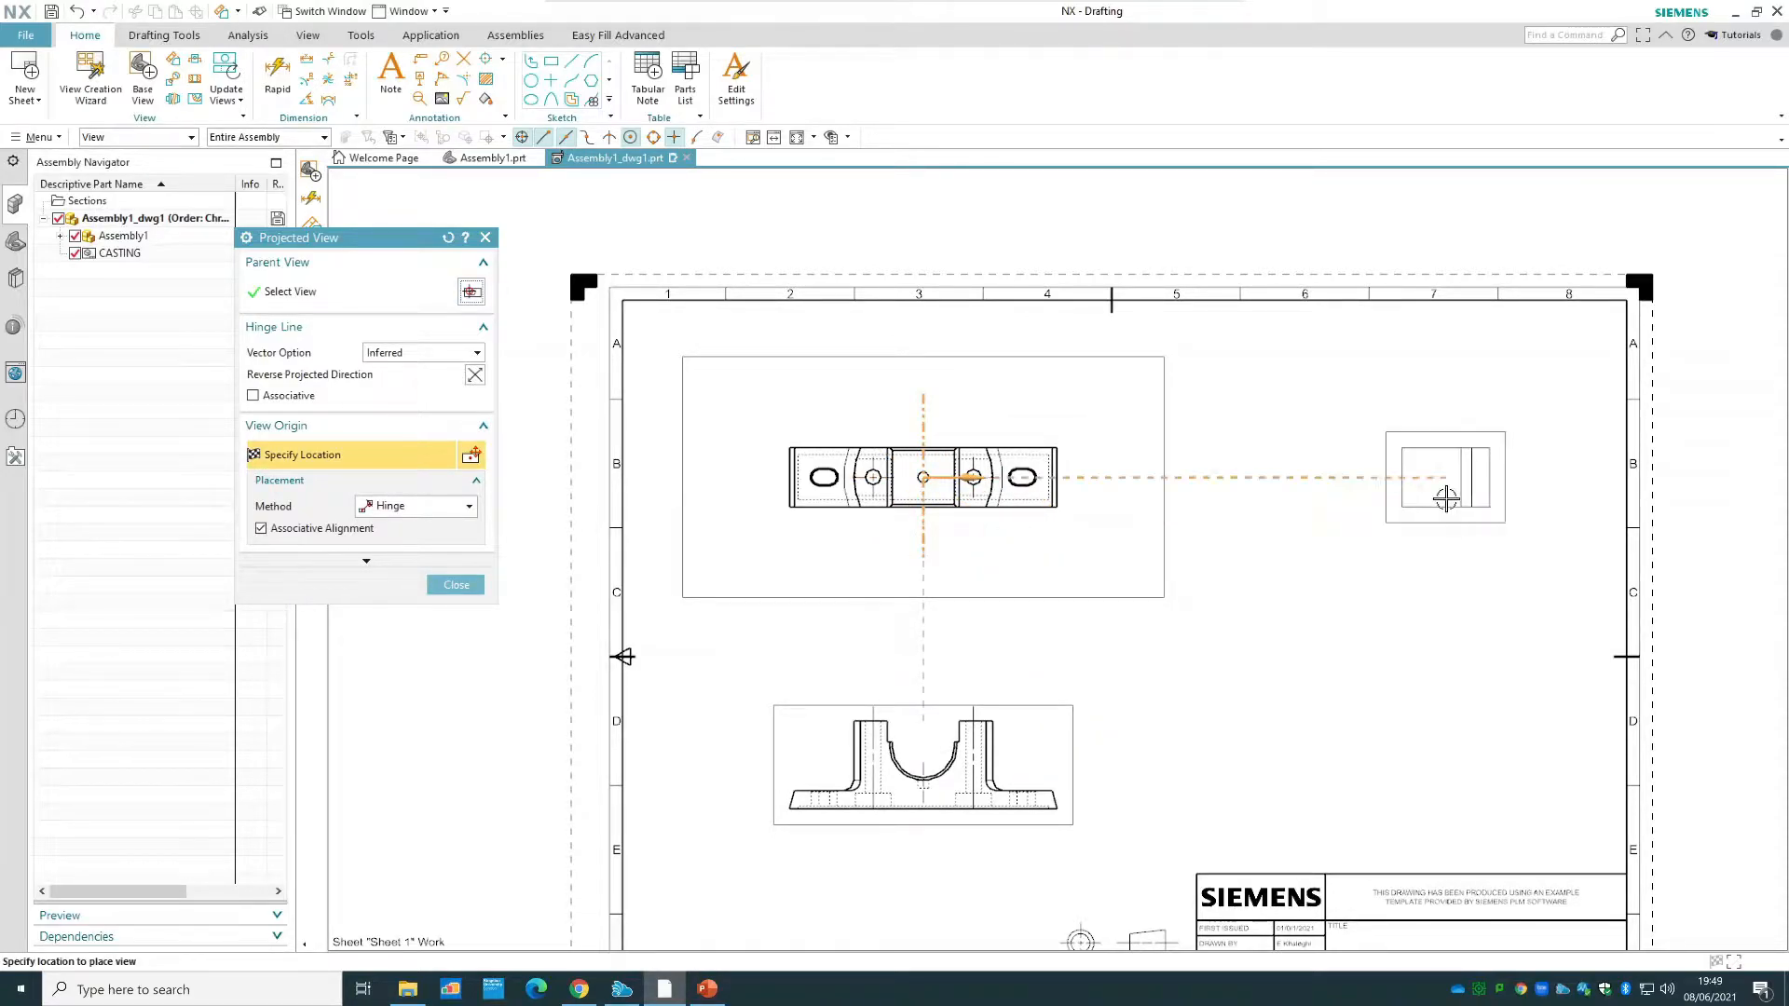
left_click(1445, 498)
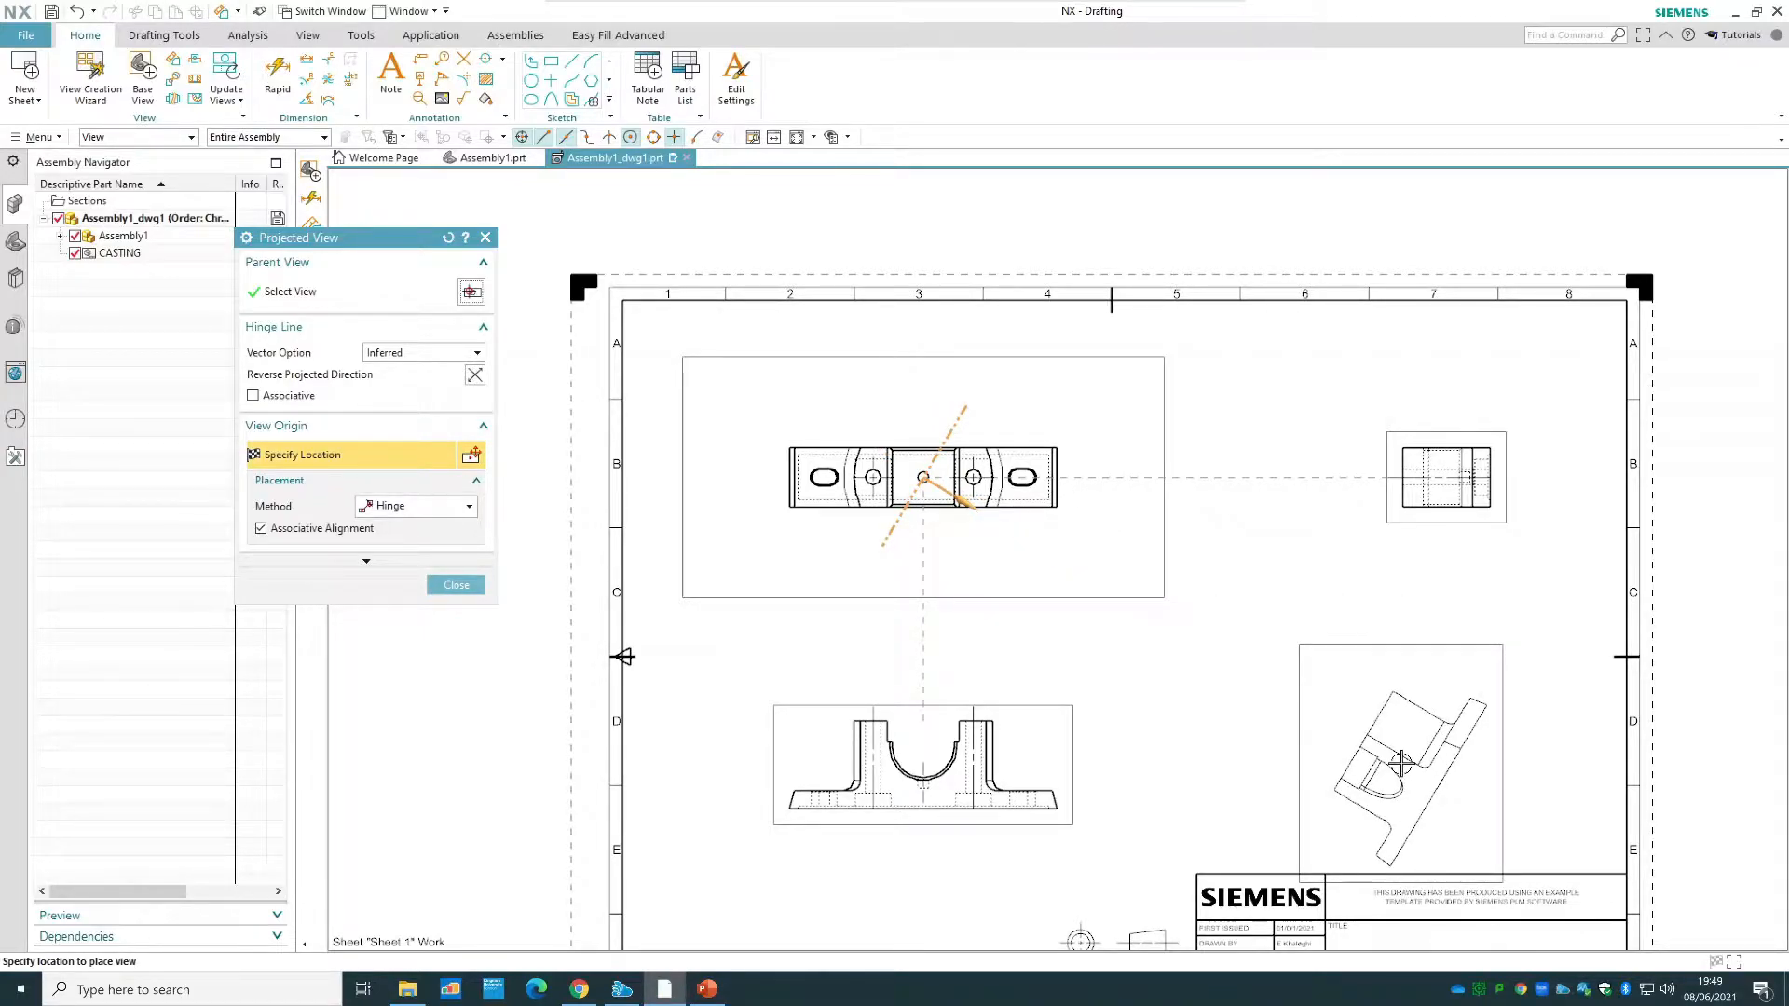
key("Escape")
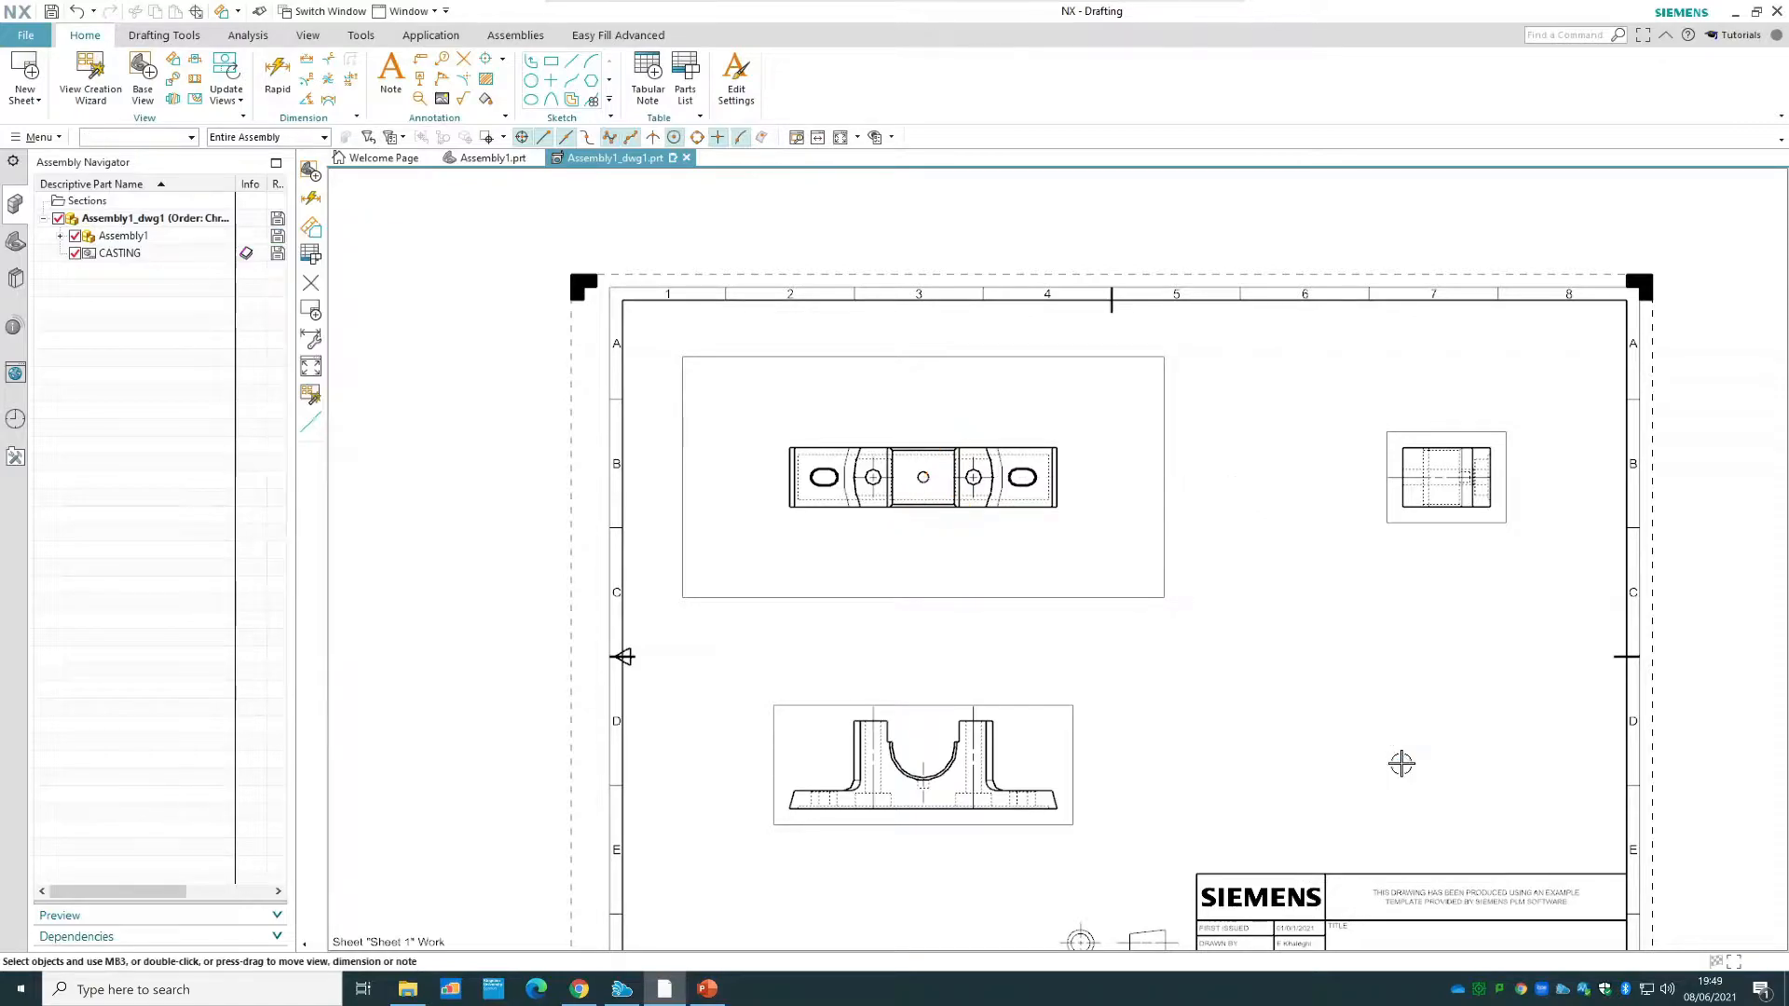
mouse_move(1058, 706)
left_mouse_down()
mouse_move(1046, 671)
mouse_move(1056, 682)
left_mouse_up()
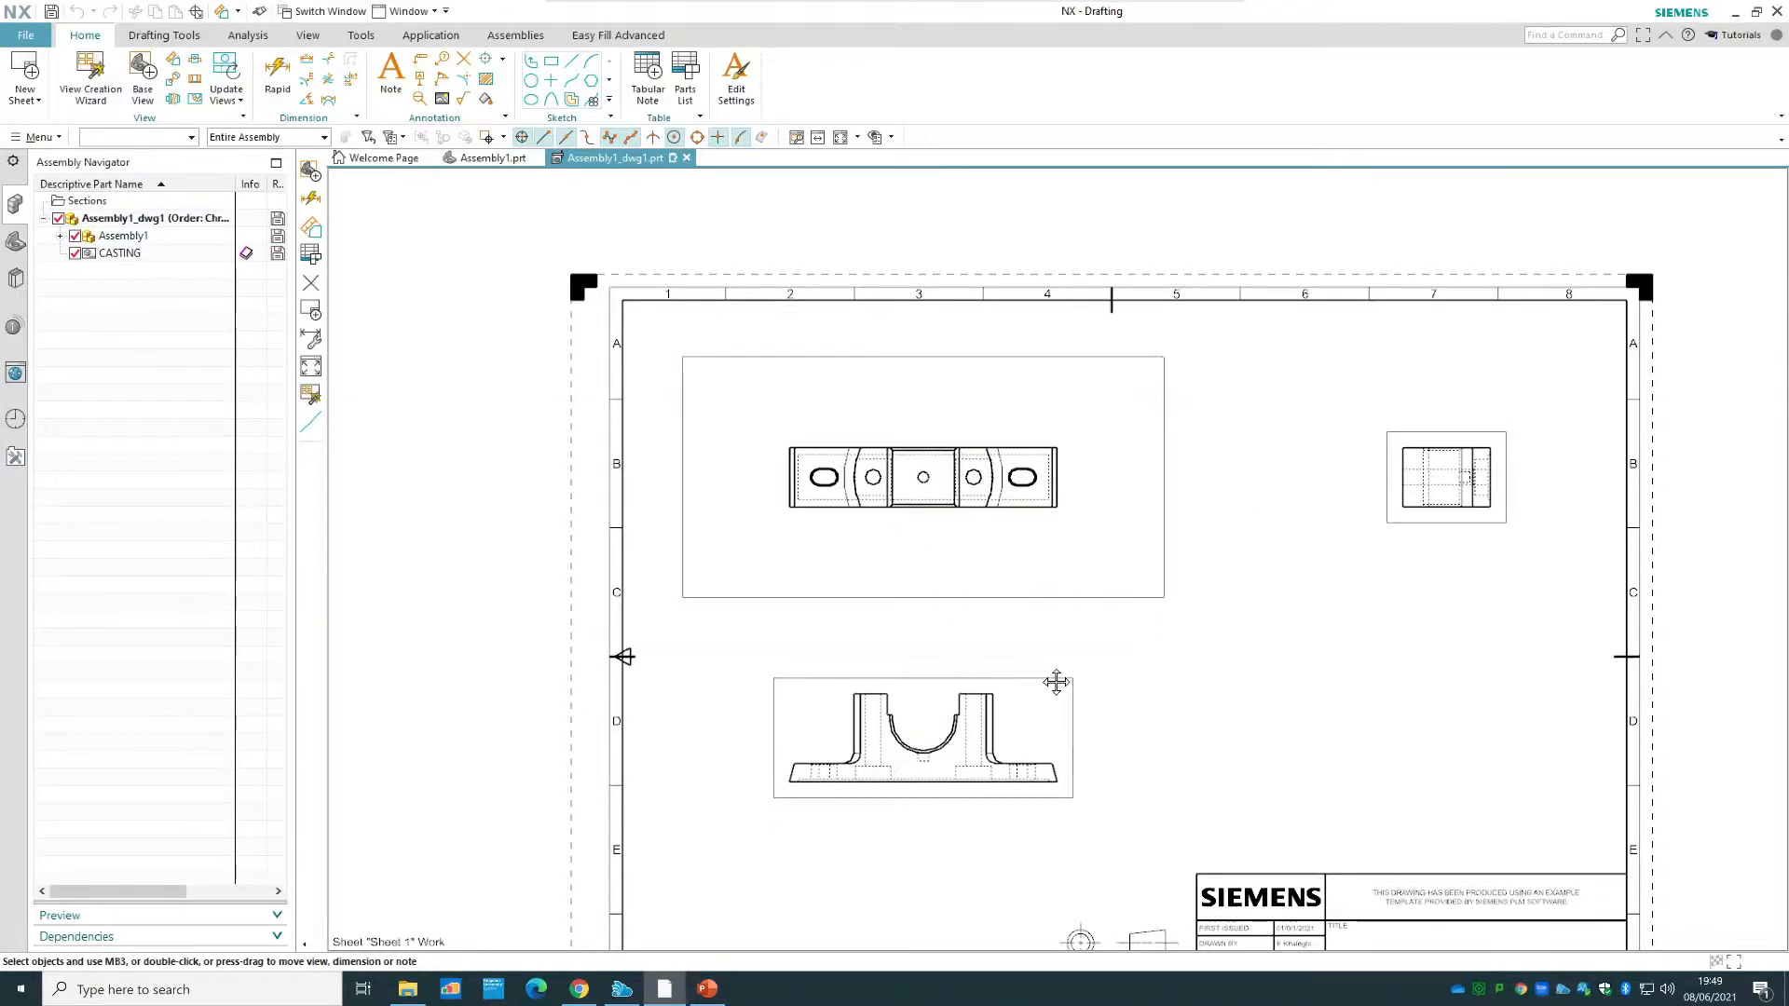
- Open the view settings of the CASTING plan view
right_click(1012, 603)
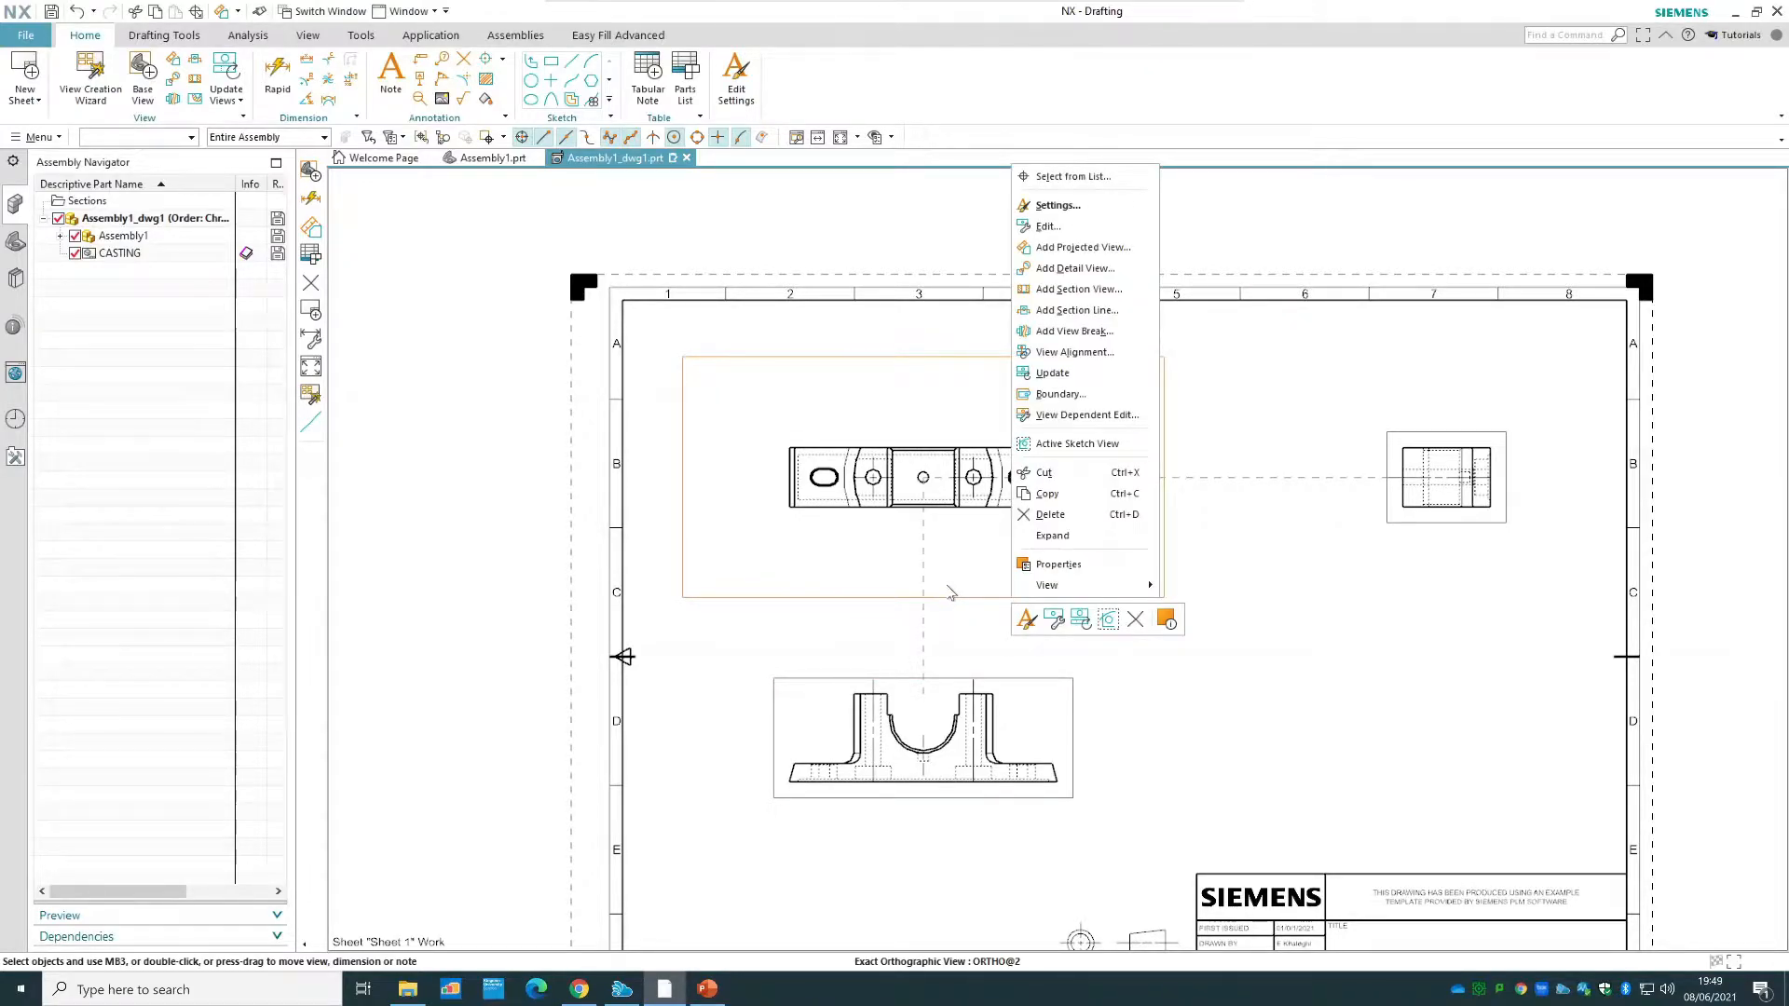
left_click(946, 586)
right_click(946, 585)
left_click(906, 599)
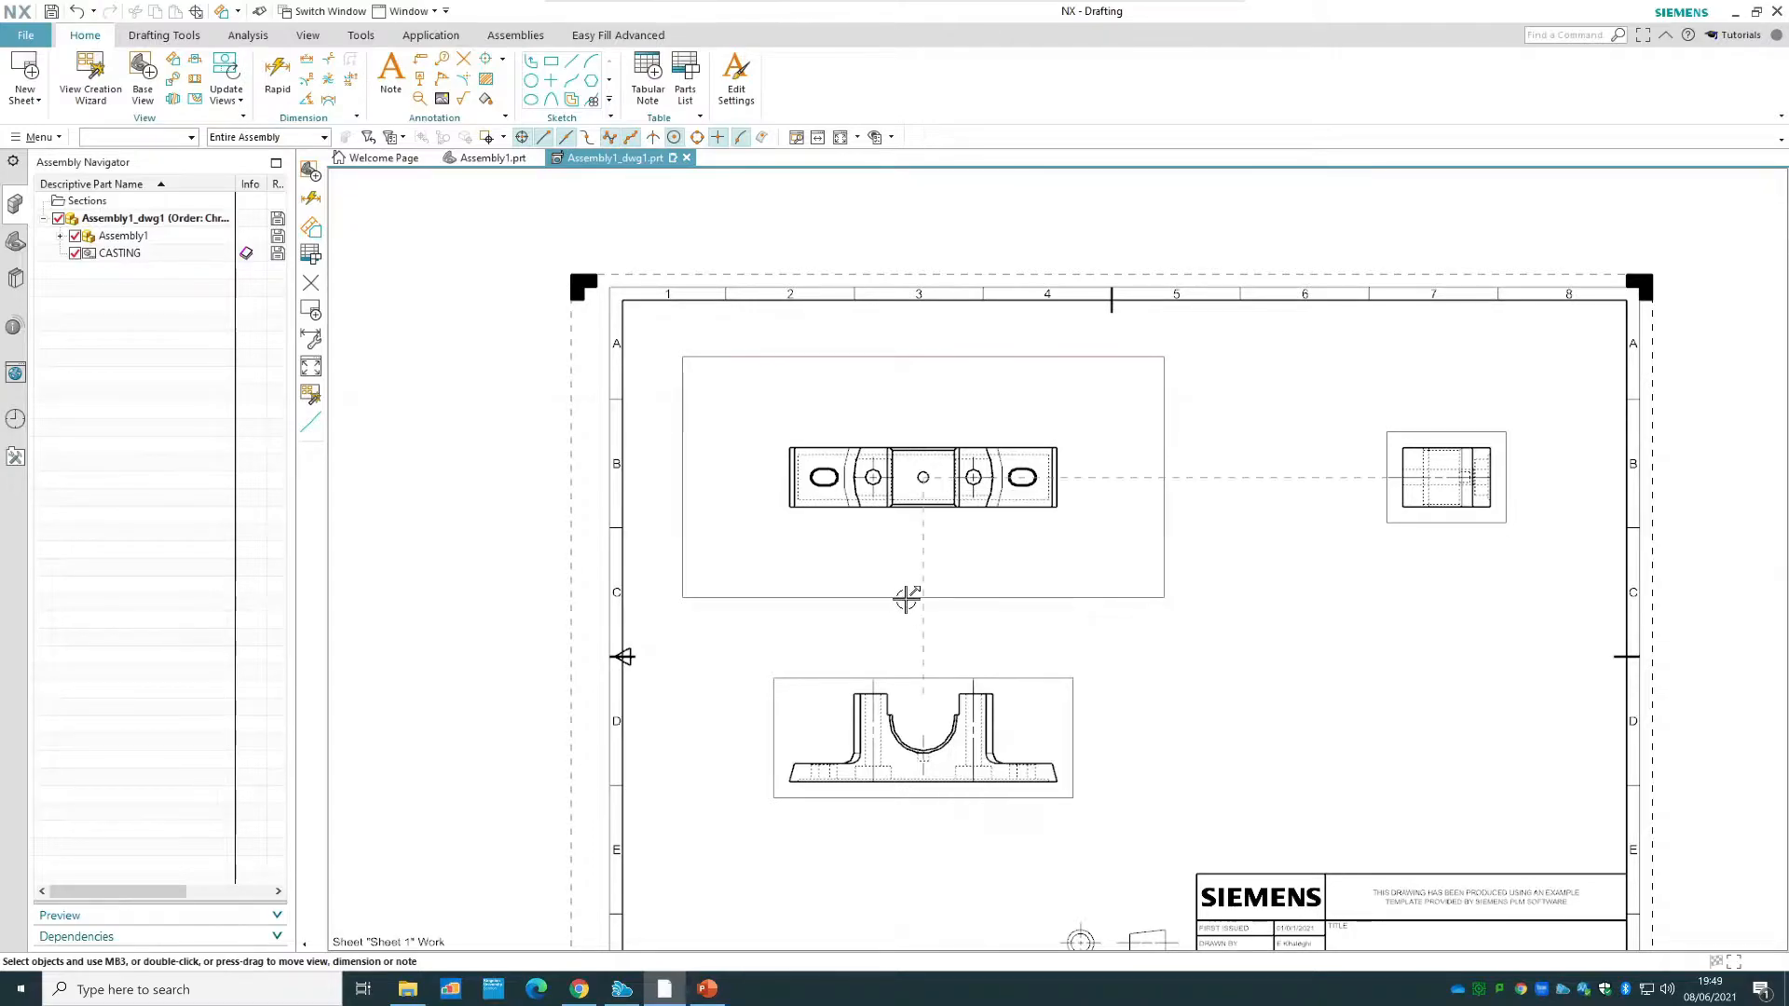
right_click(906, 599)
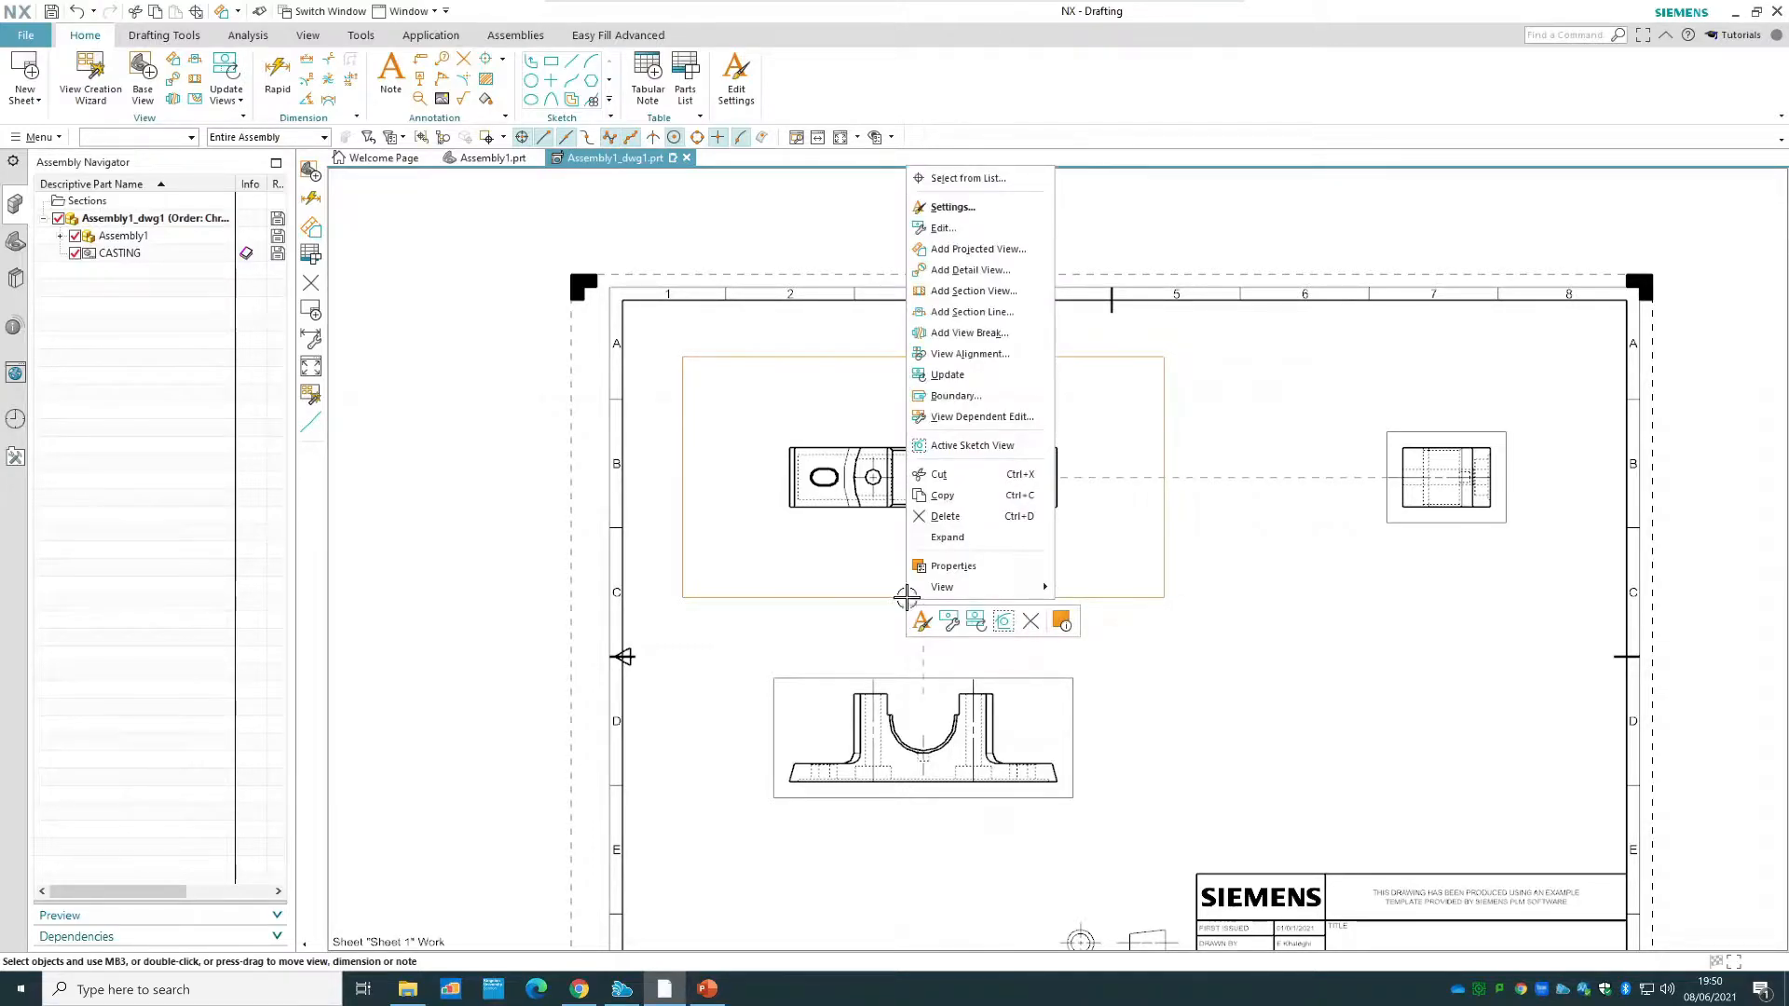
left_click(993, 208)
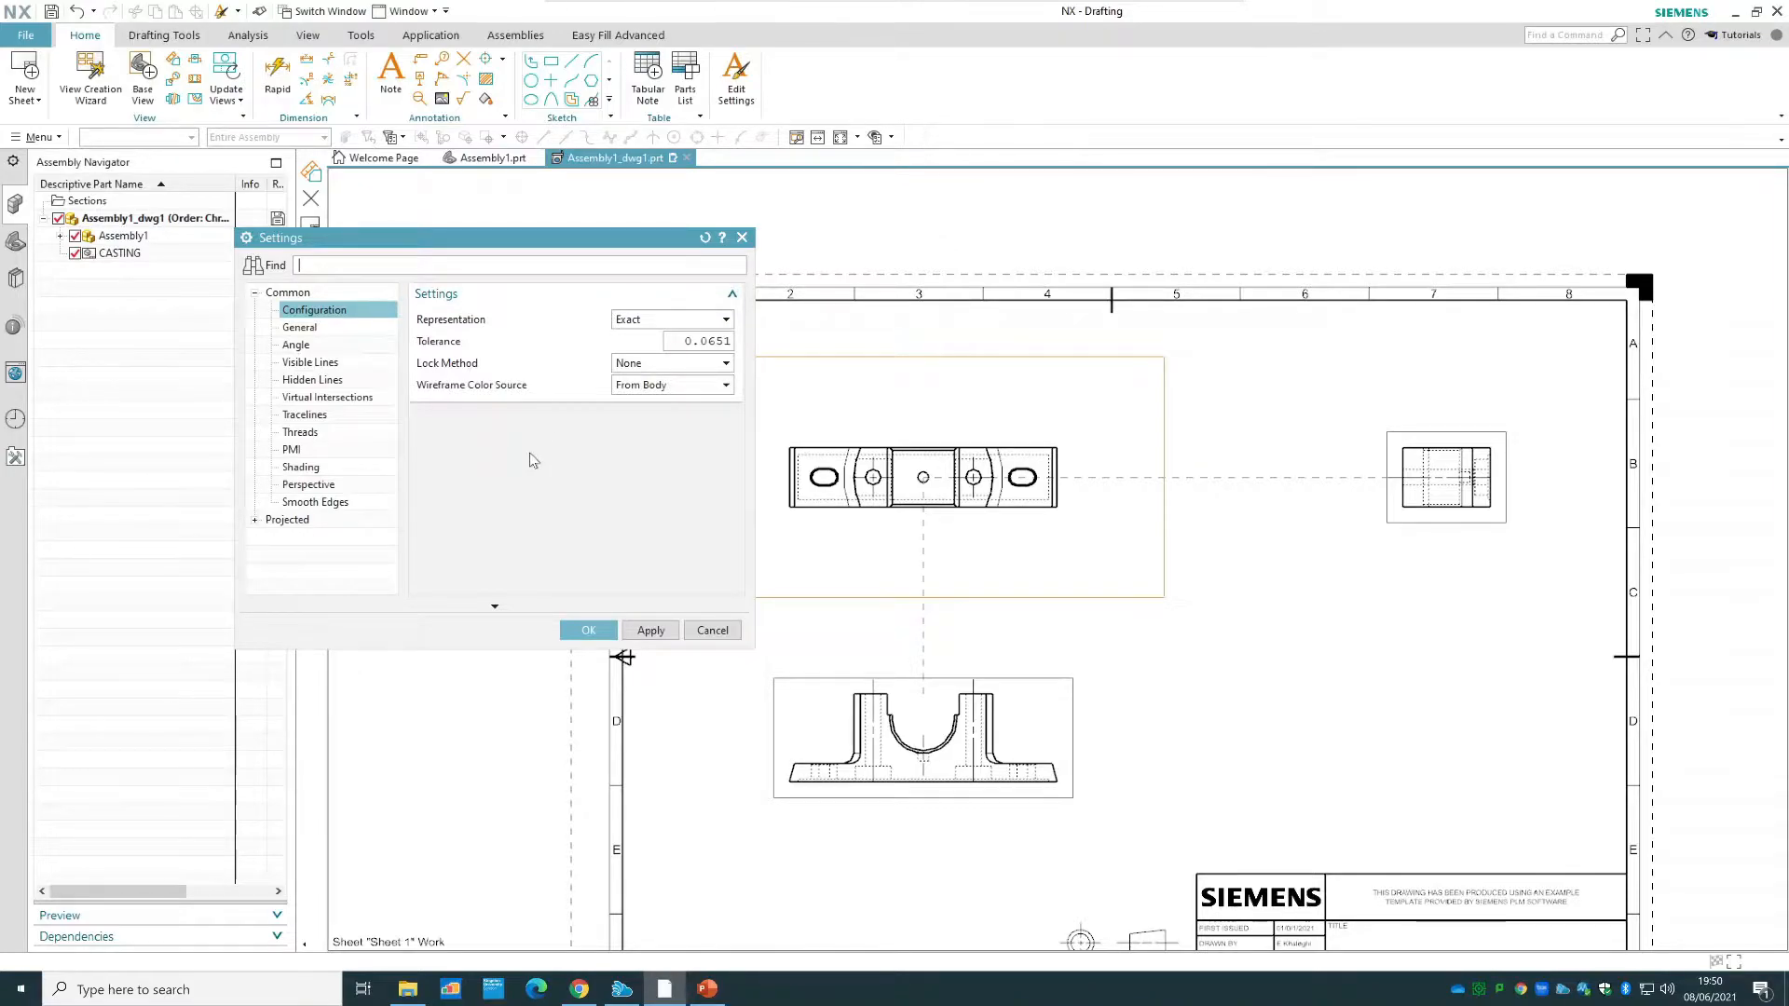
- Try a scale of 5:1 on the plan view and restore it to 1:2
left_click(334, 328)
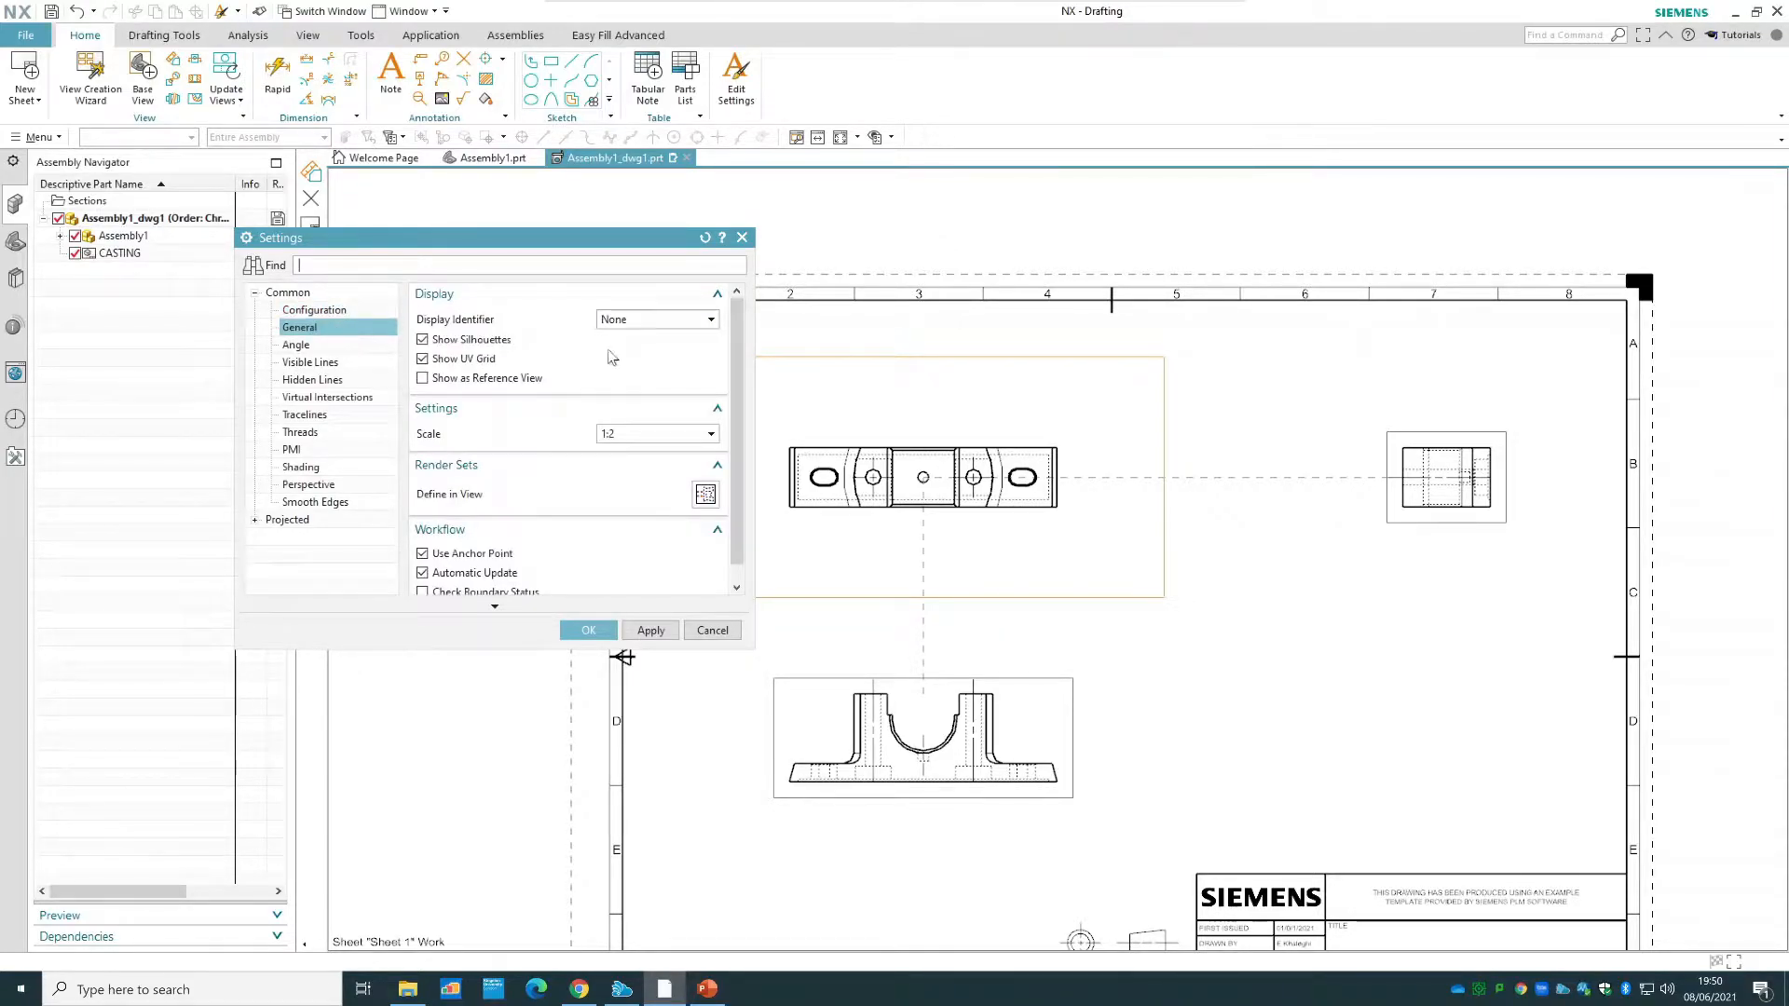
left_click(624, 435)
left_click(633, 467)
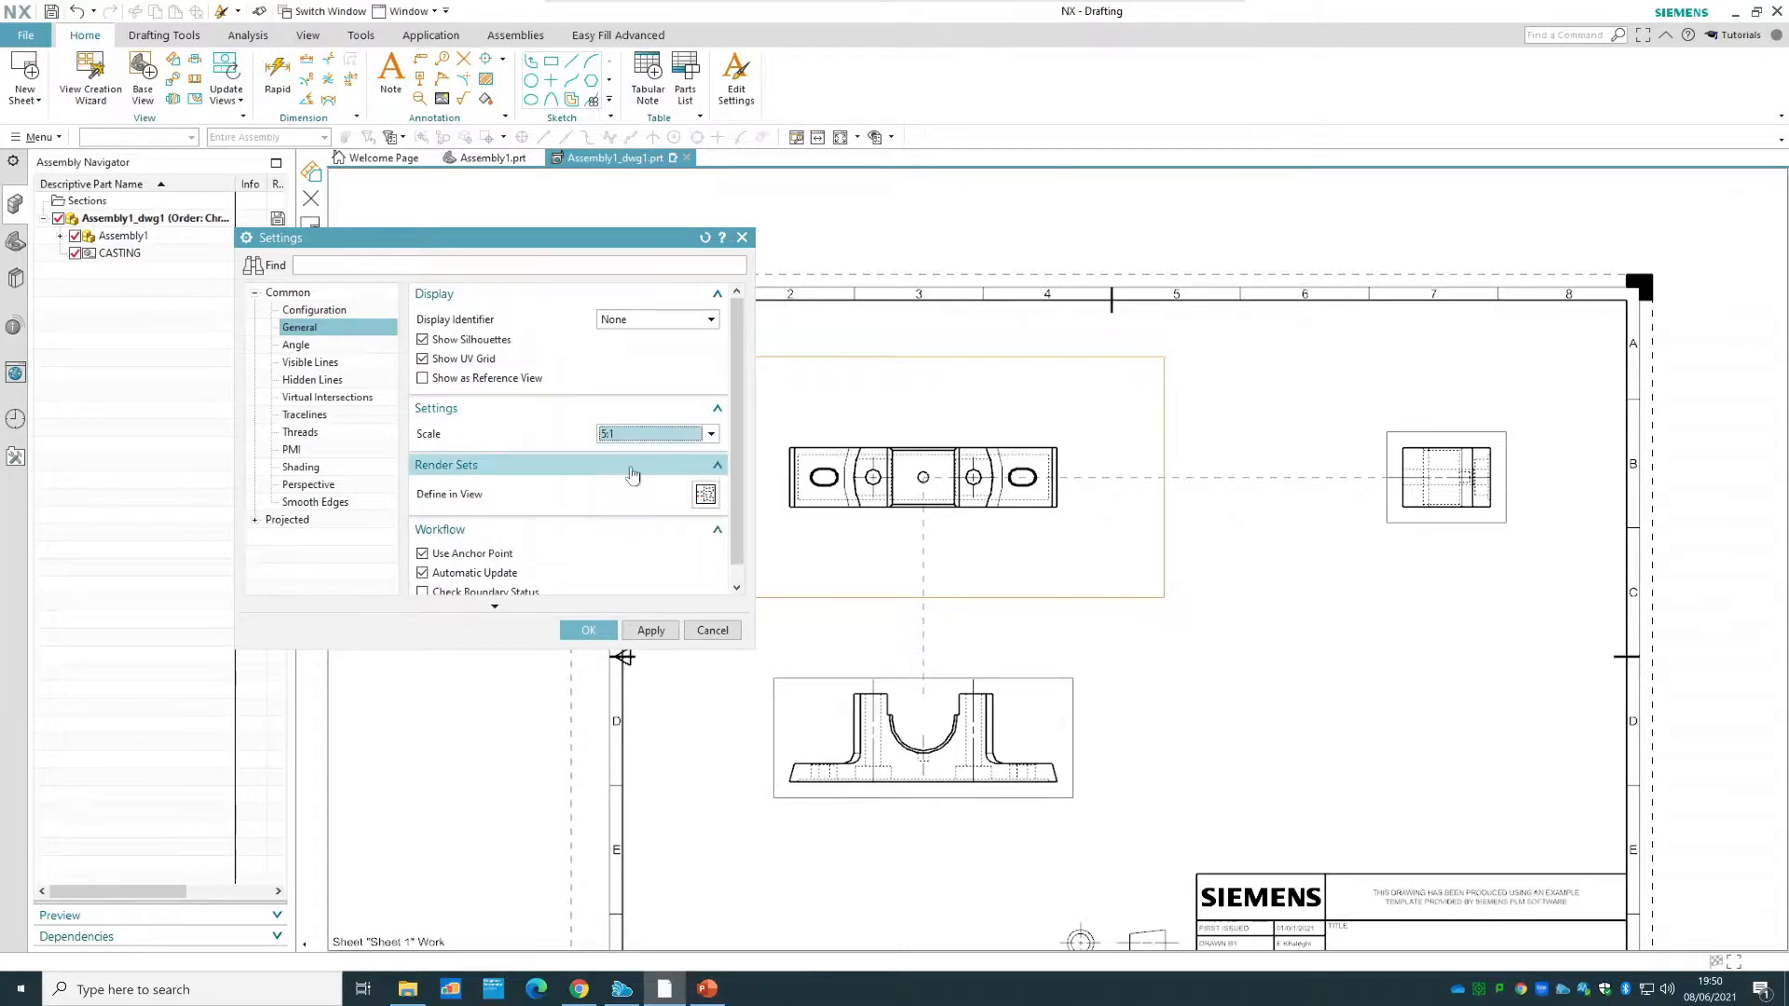
left_click(651, 630)
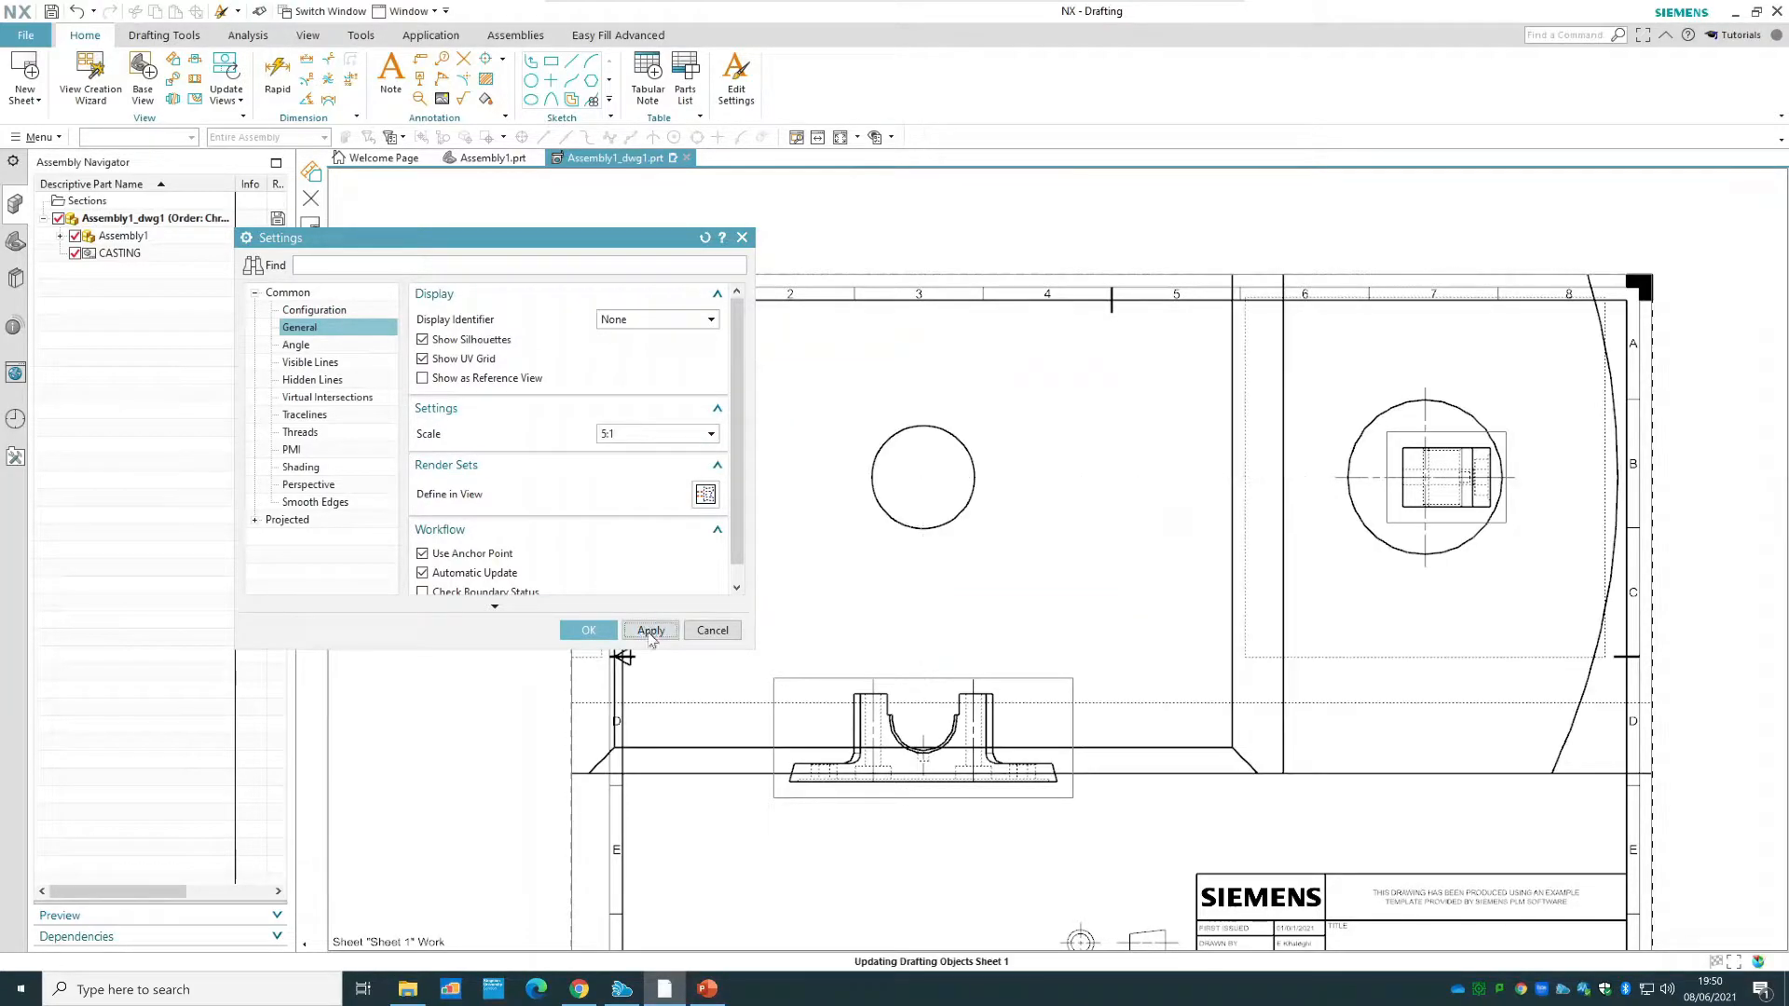
left_click(652, 434)
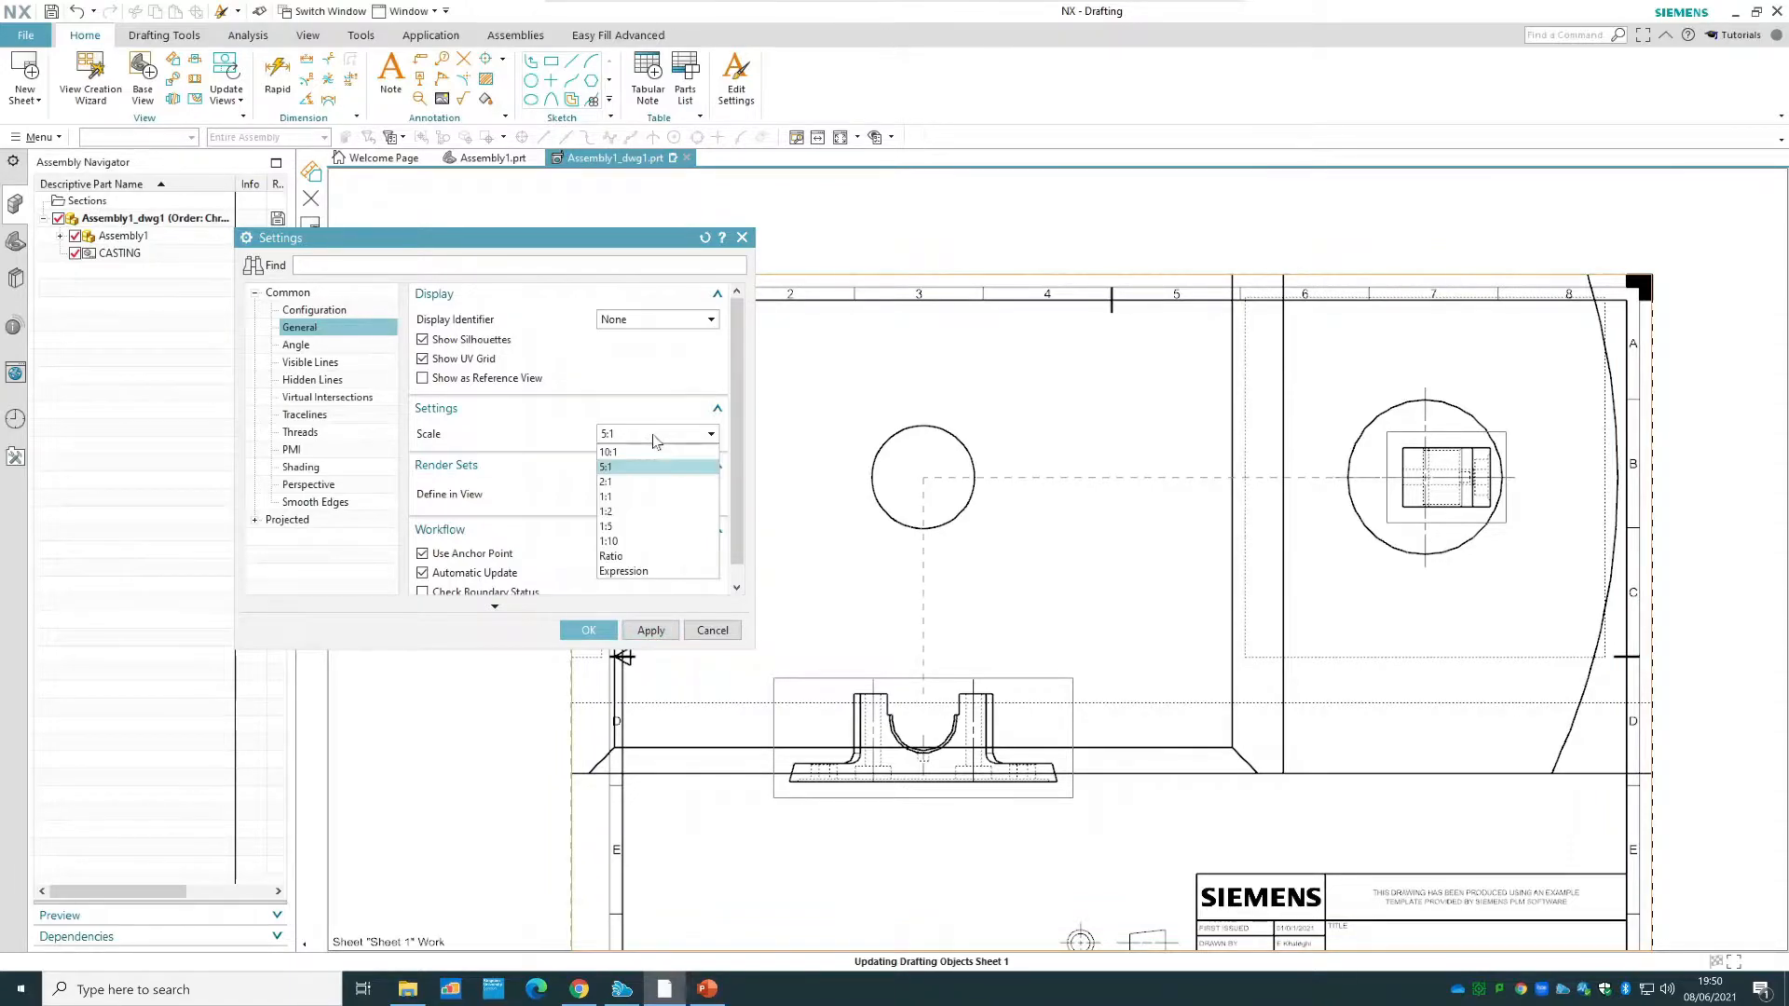
left_click(637, 512)
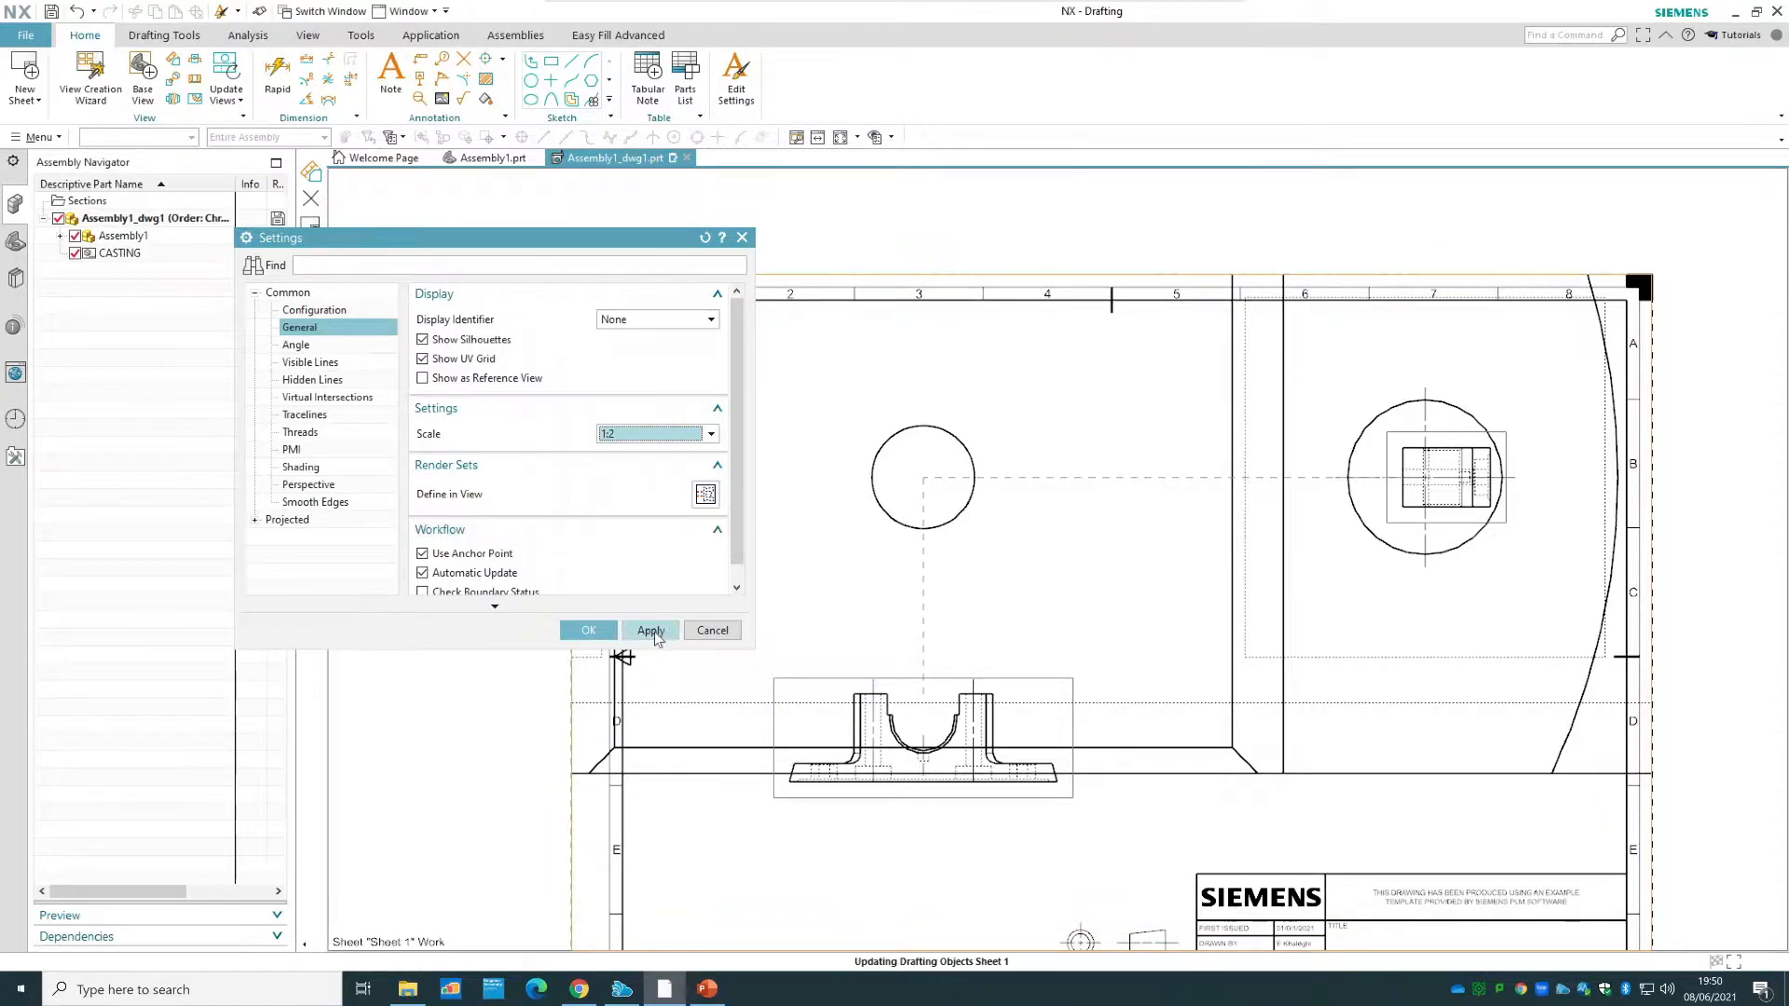
left_click(654, 633)
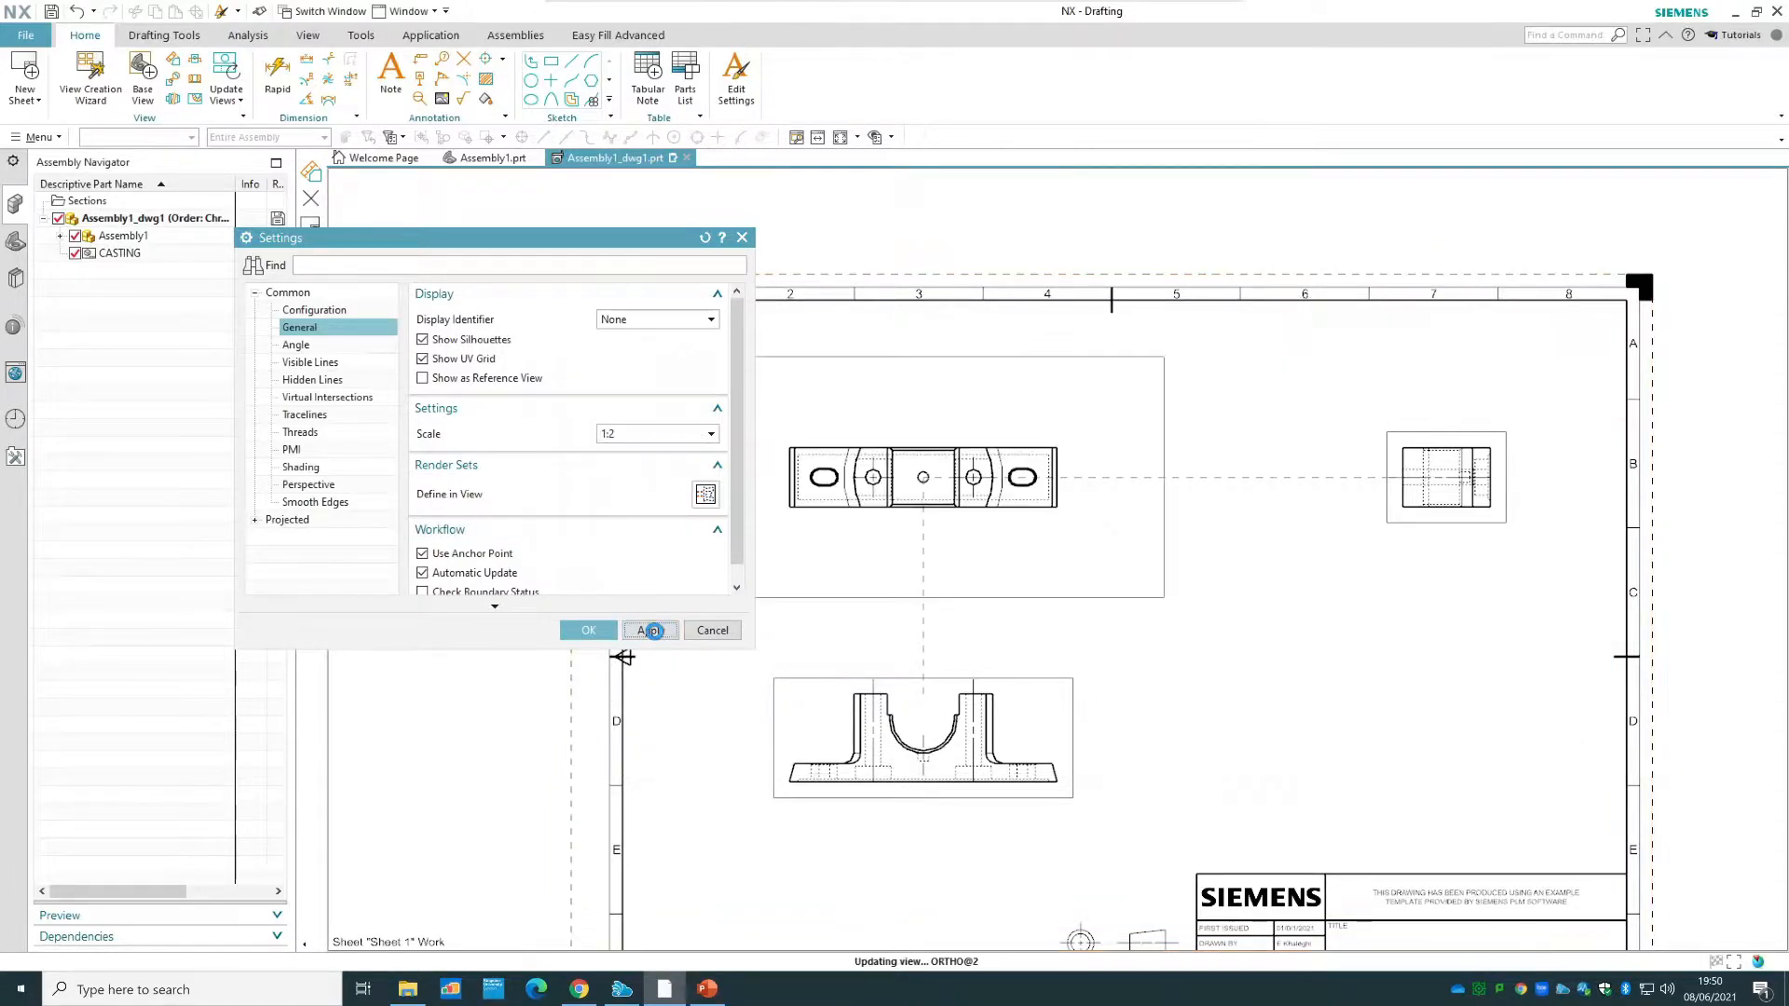
- Try rotating the plan view by 45 and 180 degrees, and return its angle to 0
left_click(352, 345)
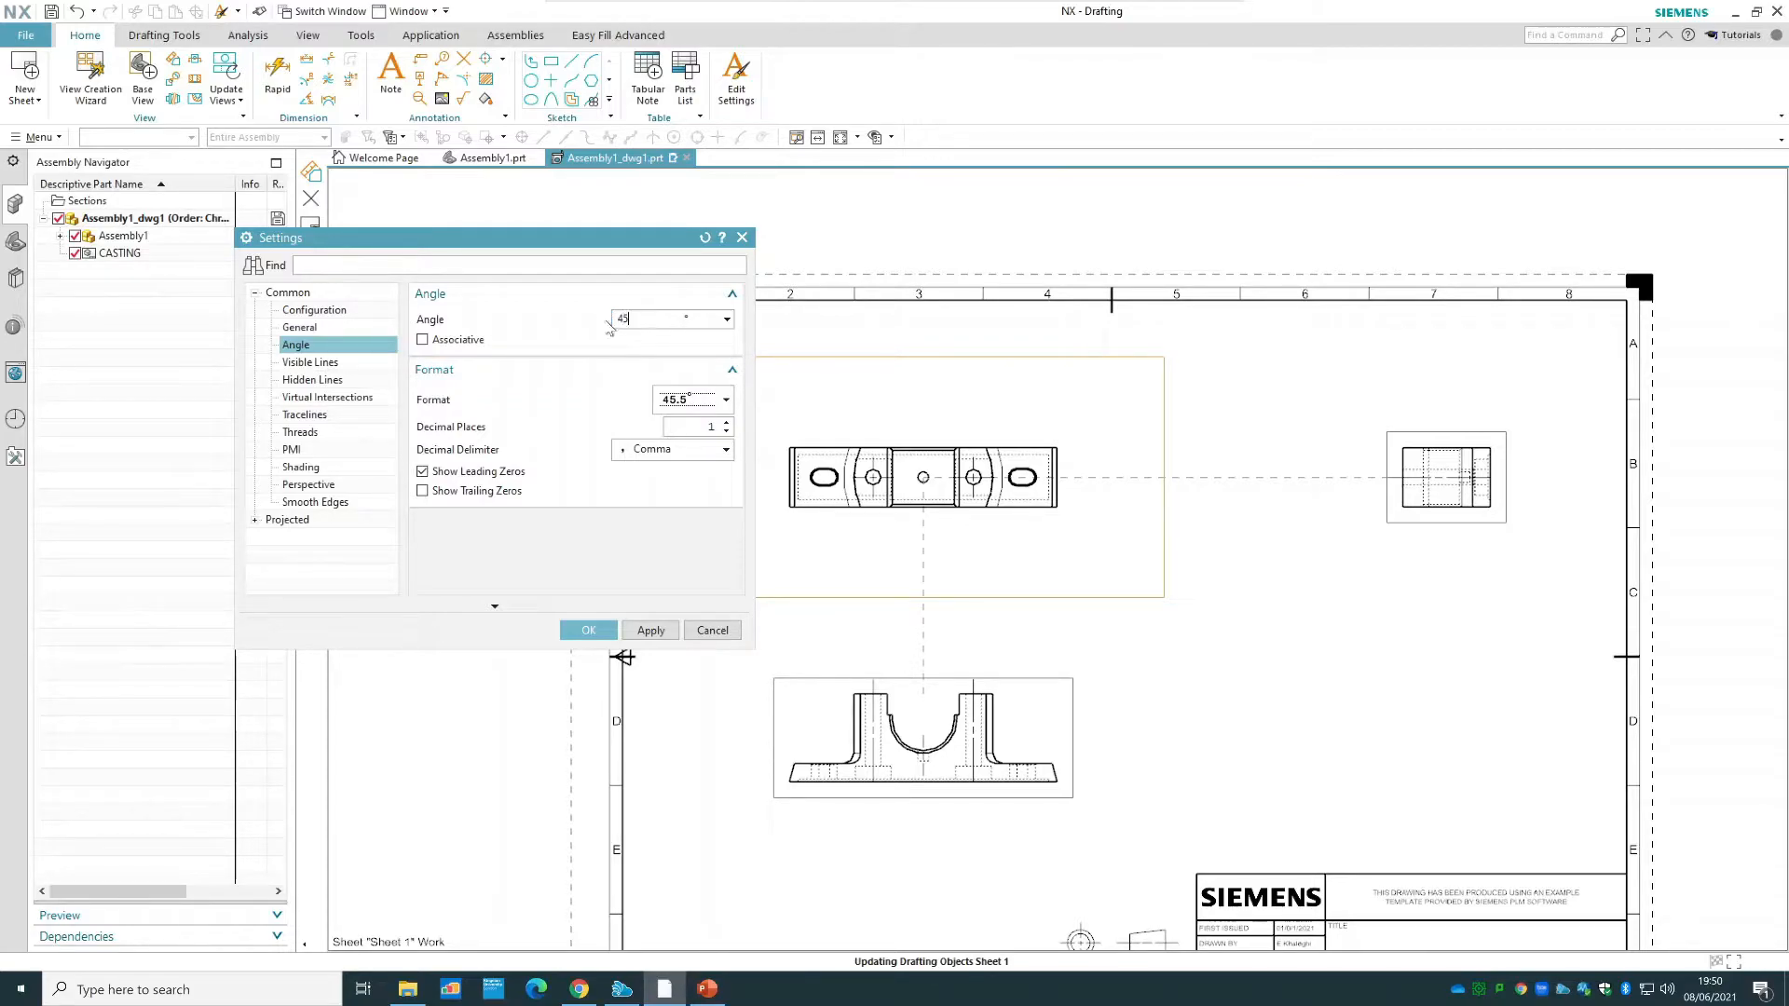
left_click(650, 630)
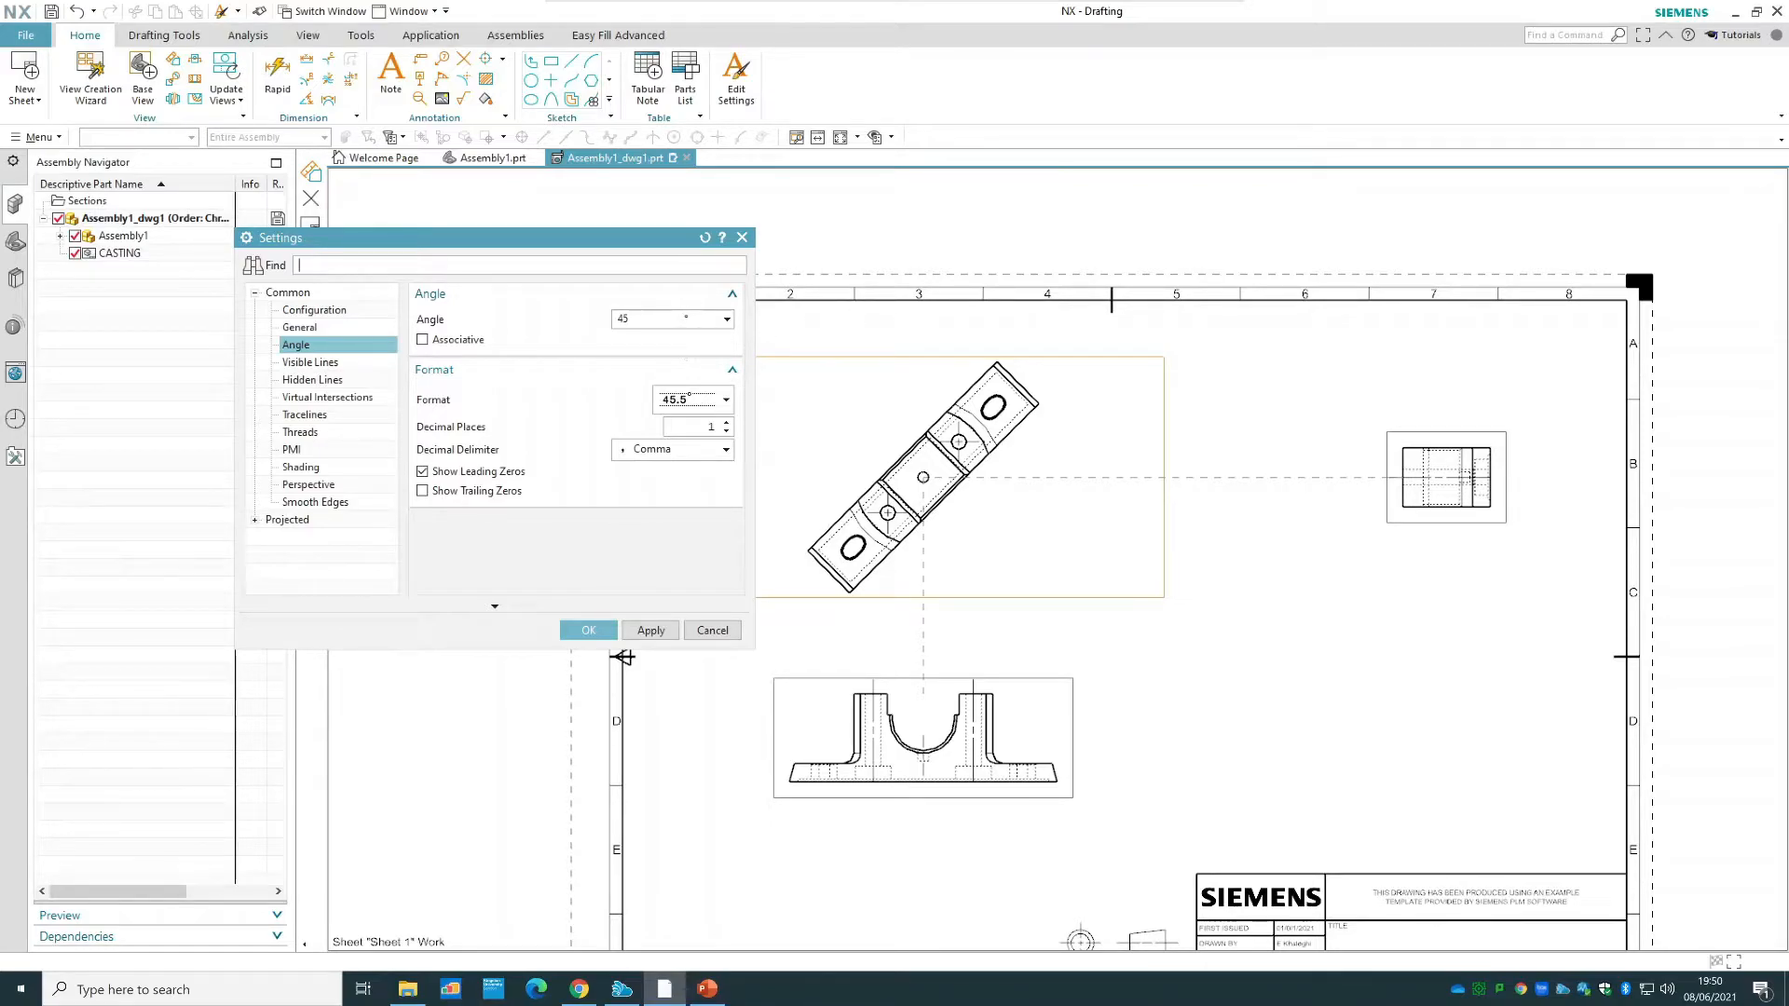
type("180")
left_click(650, 631)
double_click(626, 318)
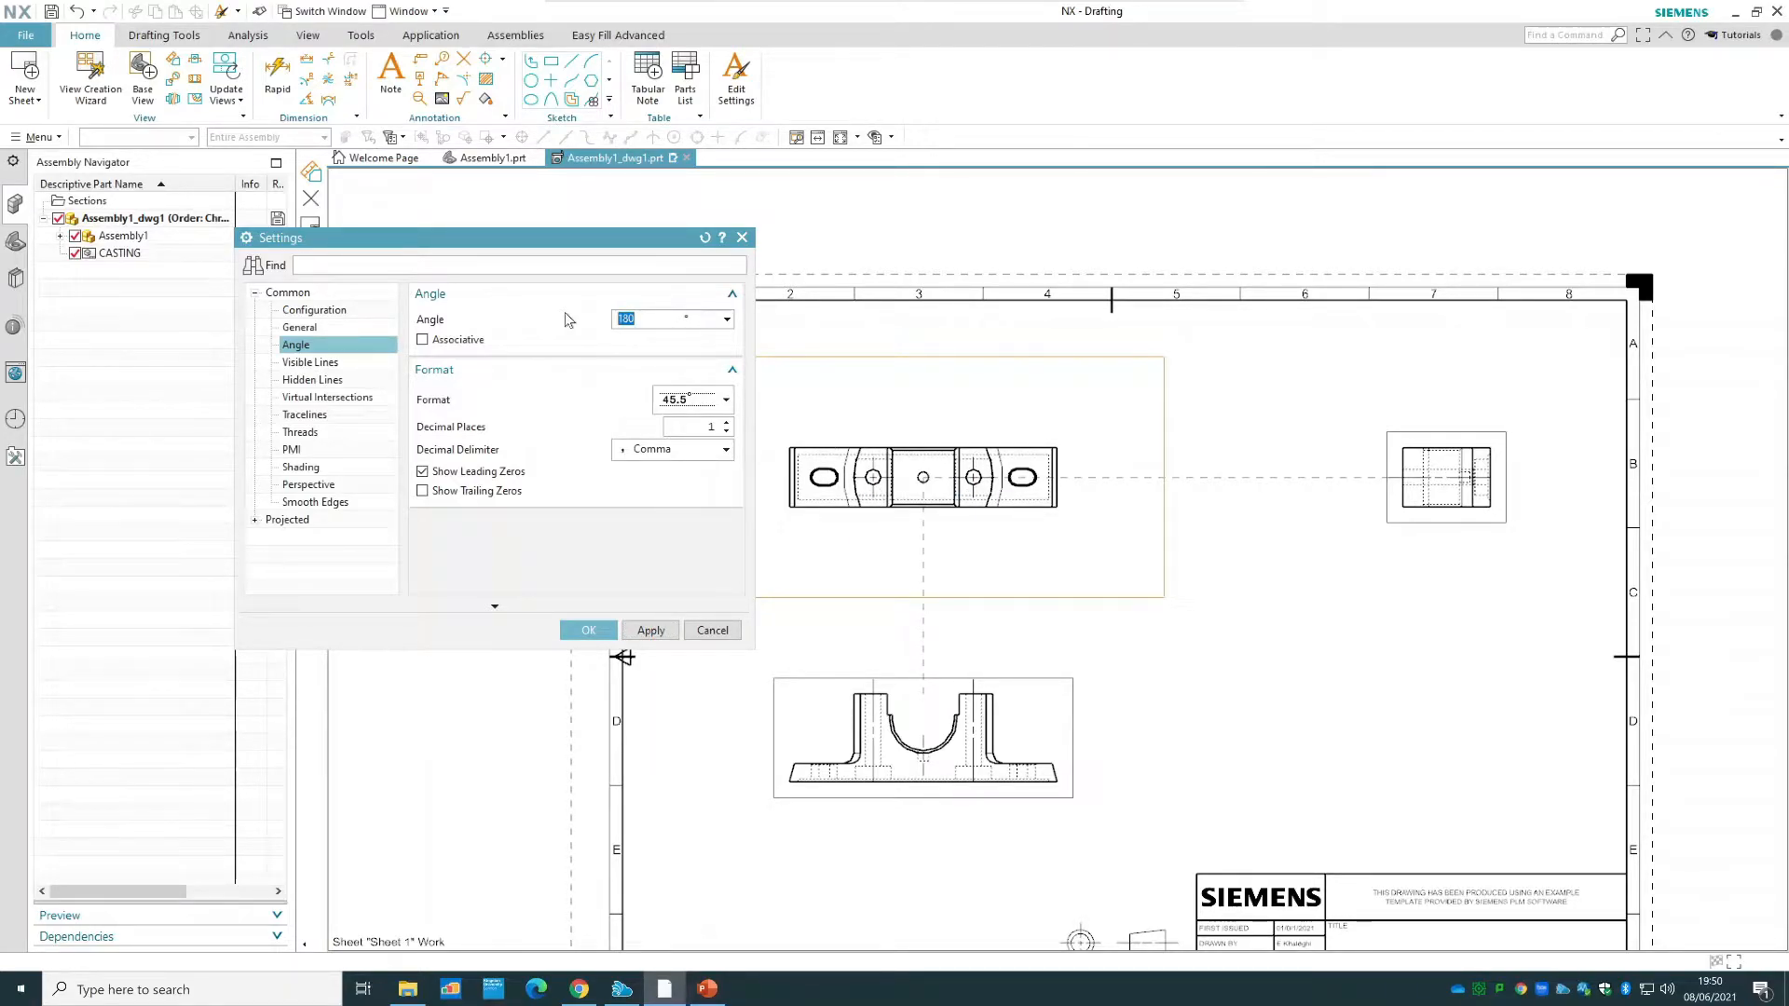
type("0")
left_click(649, 631)
- Try the 1.40 mm and Original line widths for the plan view's visible lines
left_click(336, 362)
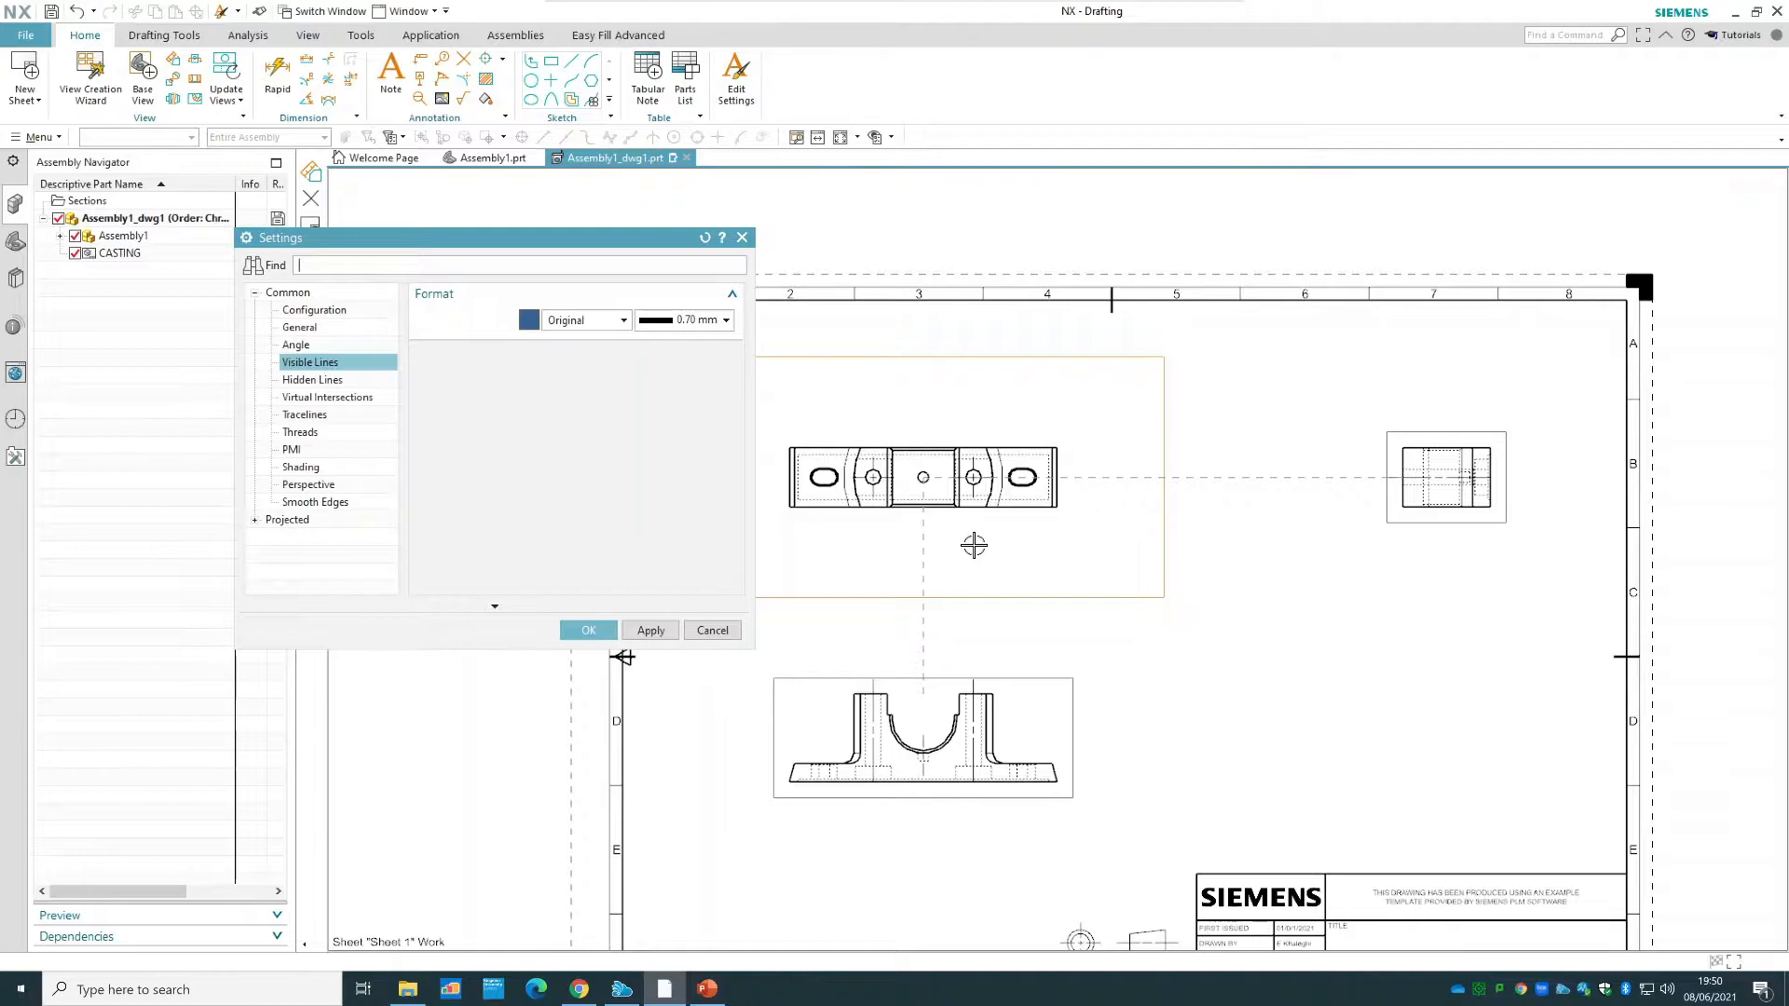
scroll(974, 545, "up", 1)
left_click_drag(610, 250, 507, 276)
left_click(585, 349)
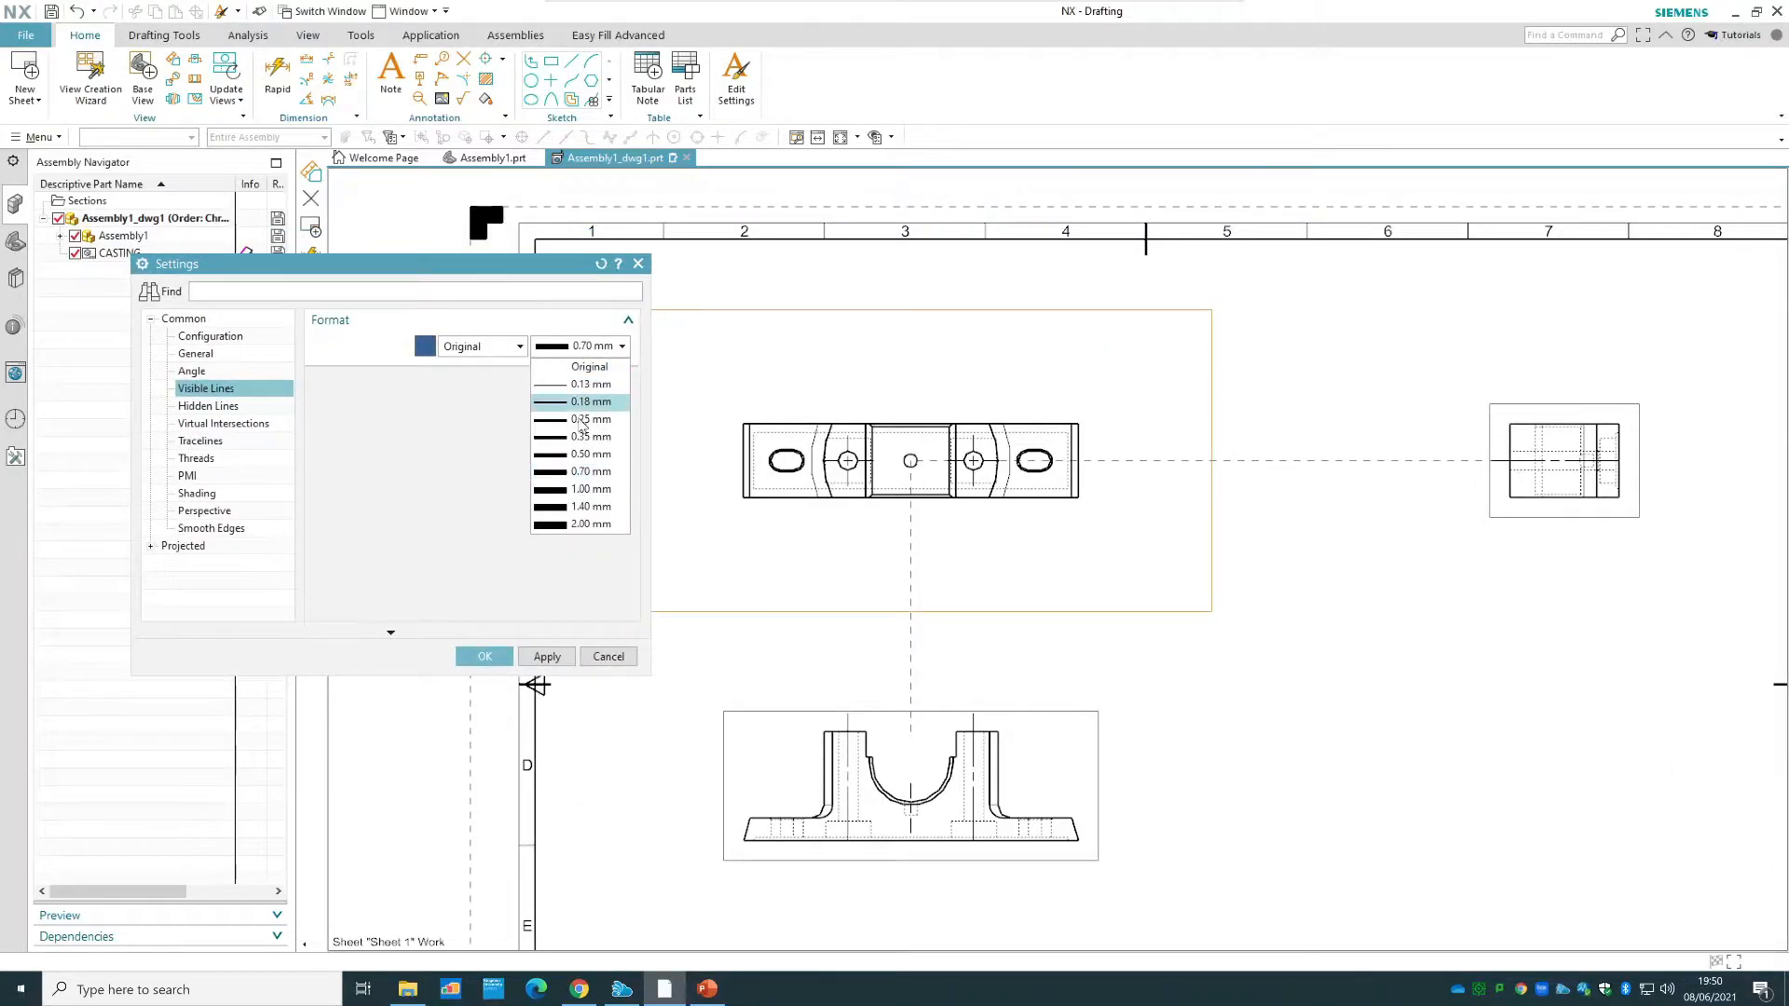
left_click(582, 506)
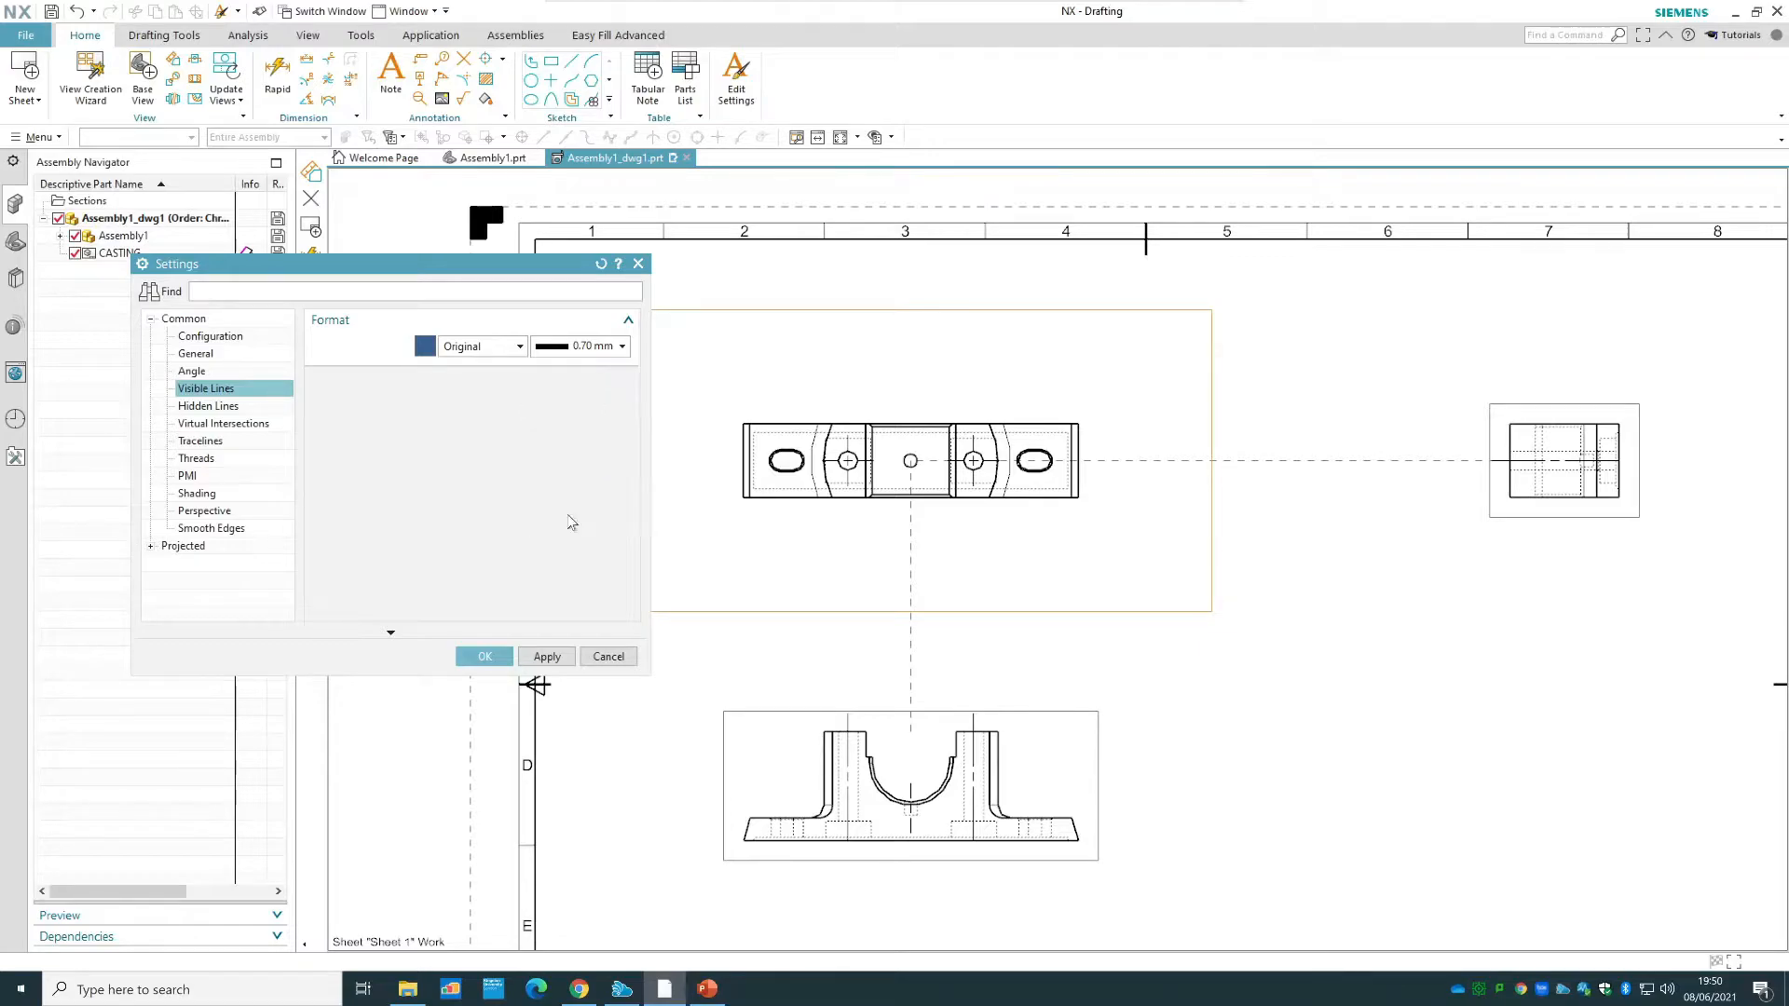
left_click(548, 656)
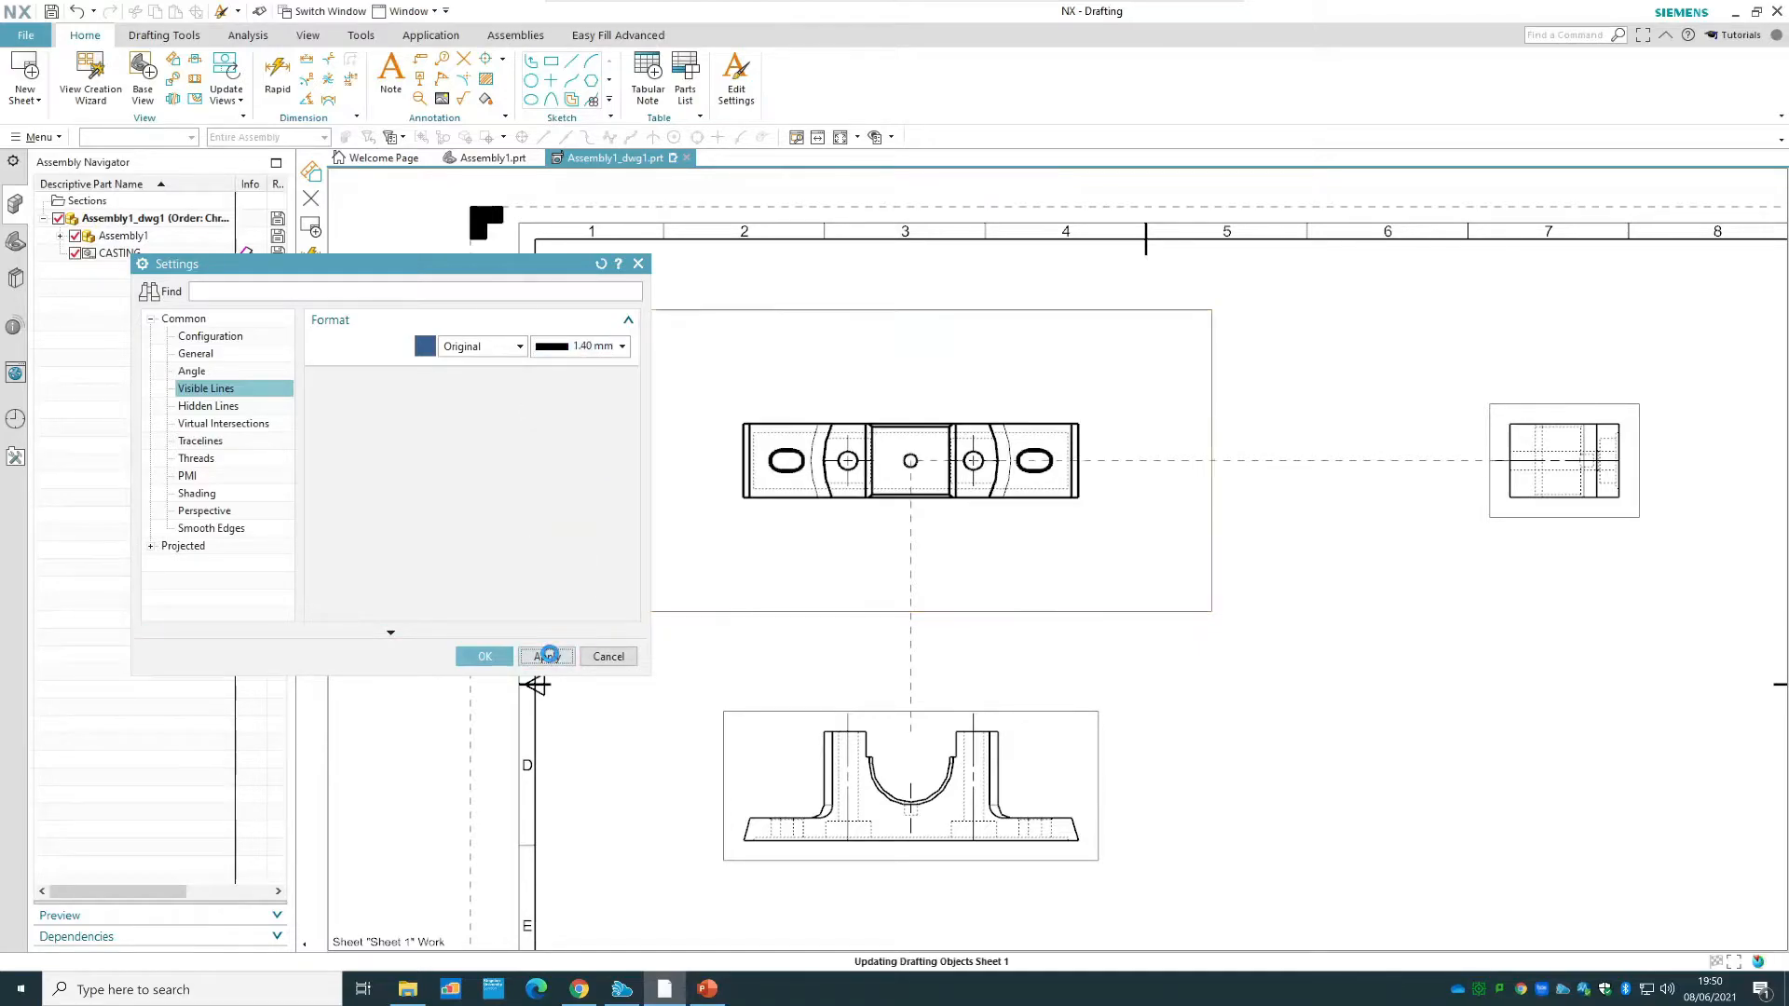
left_click(601, 347)
left_click(590, 368)
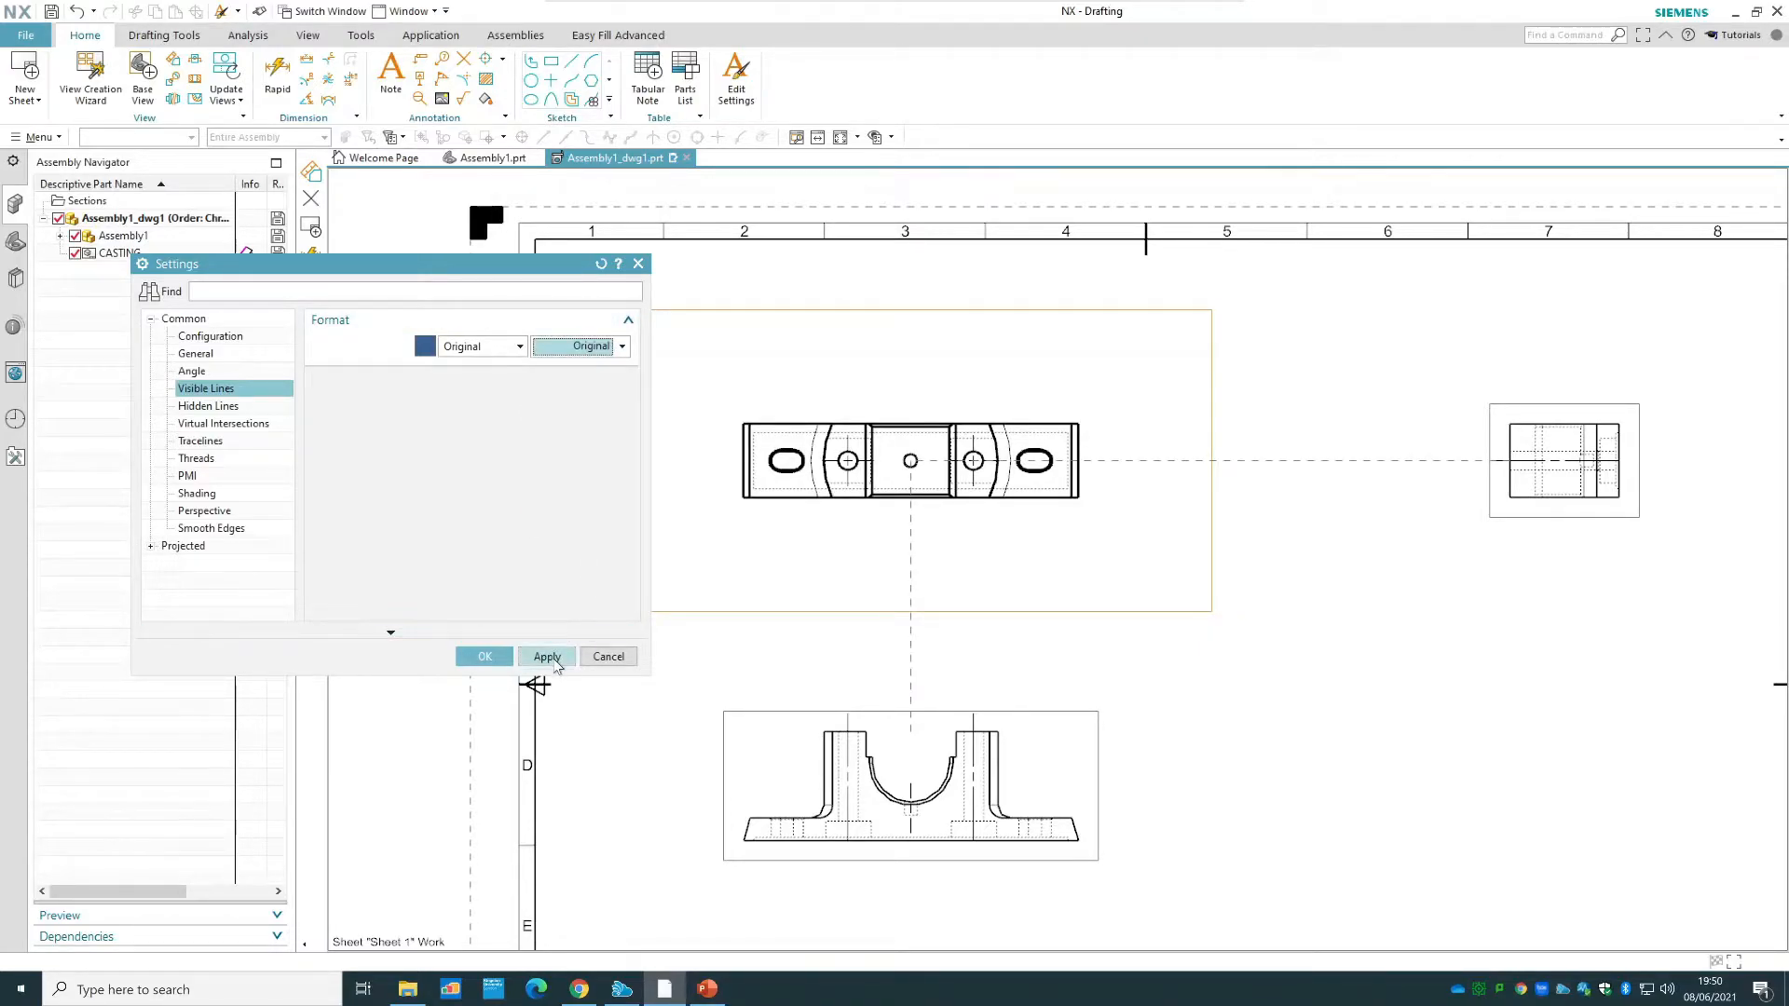
left_click(547, 656)
- Set the plan view's visible line width to 0.35 mm and apply it
left_click(593, 352)
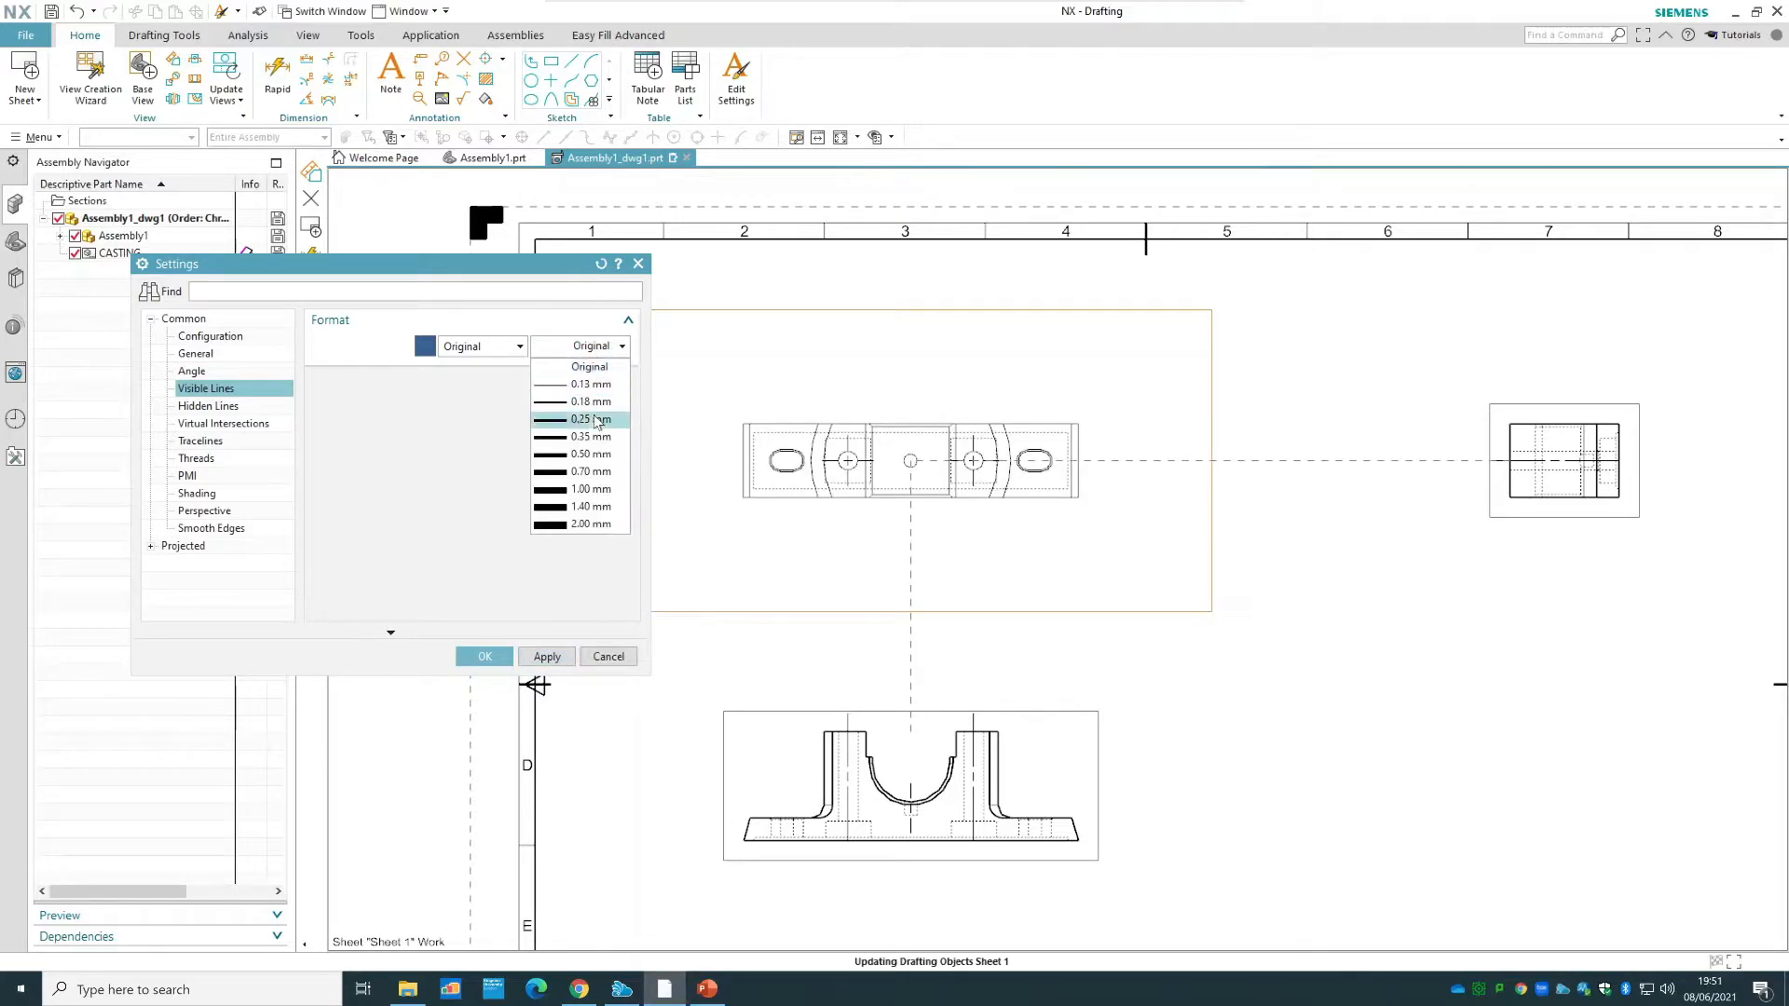
left_click(597, 437)
left_click(548, 656)
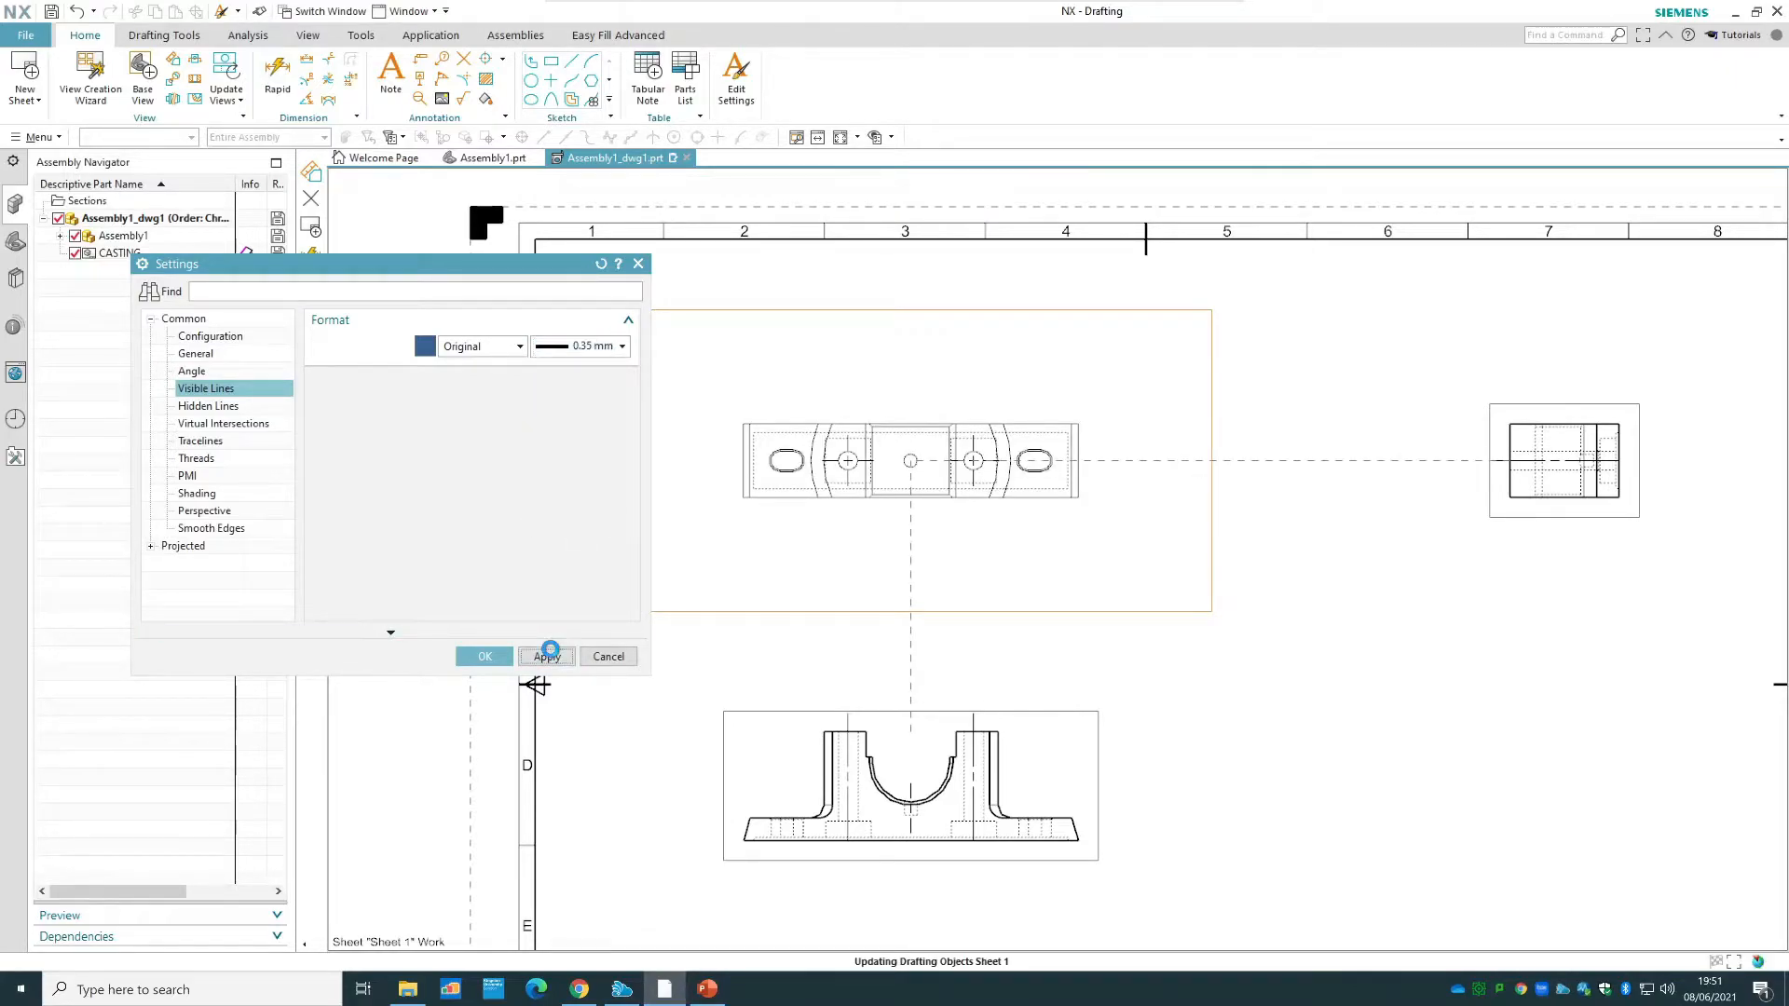
- Try the solid and dotted line fonts for the plan view's visible lines, and restore the Original font
left_click(518, 346)
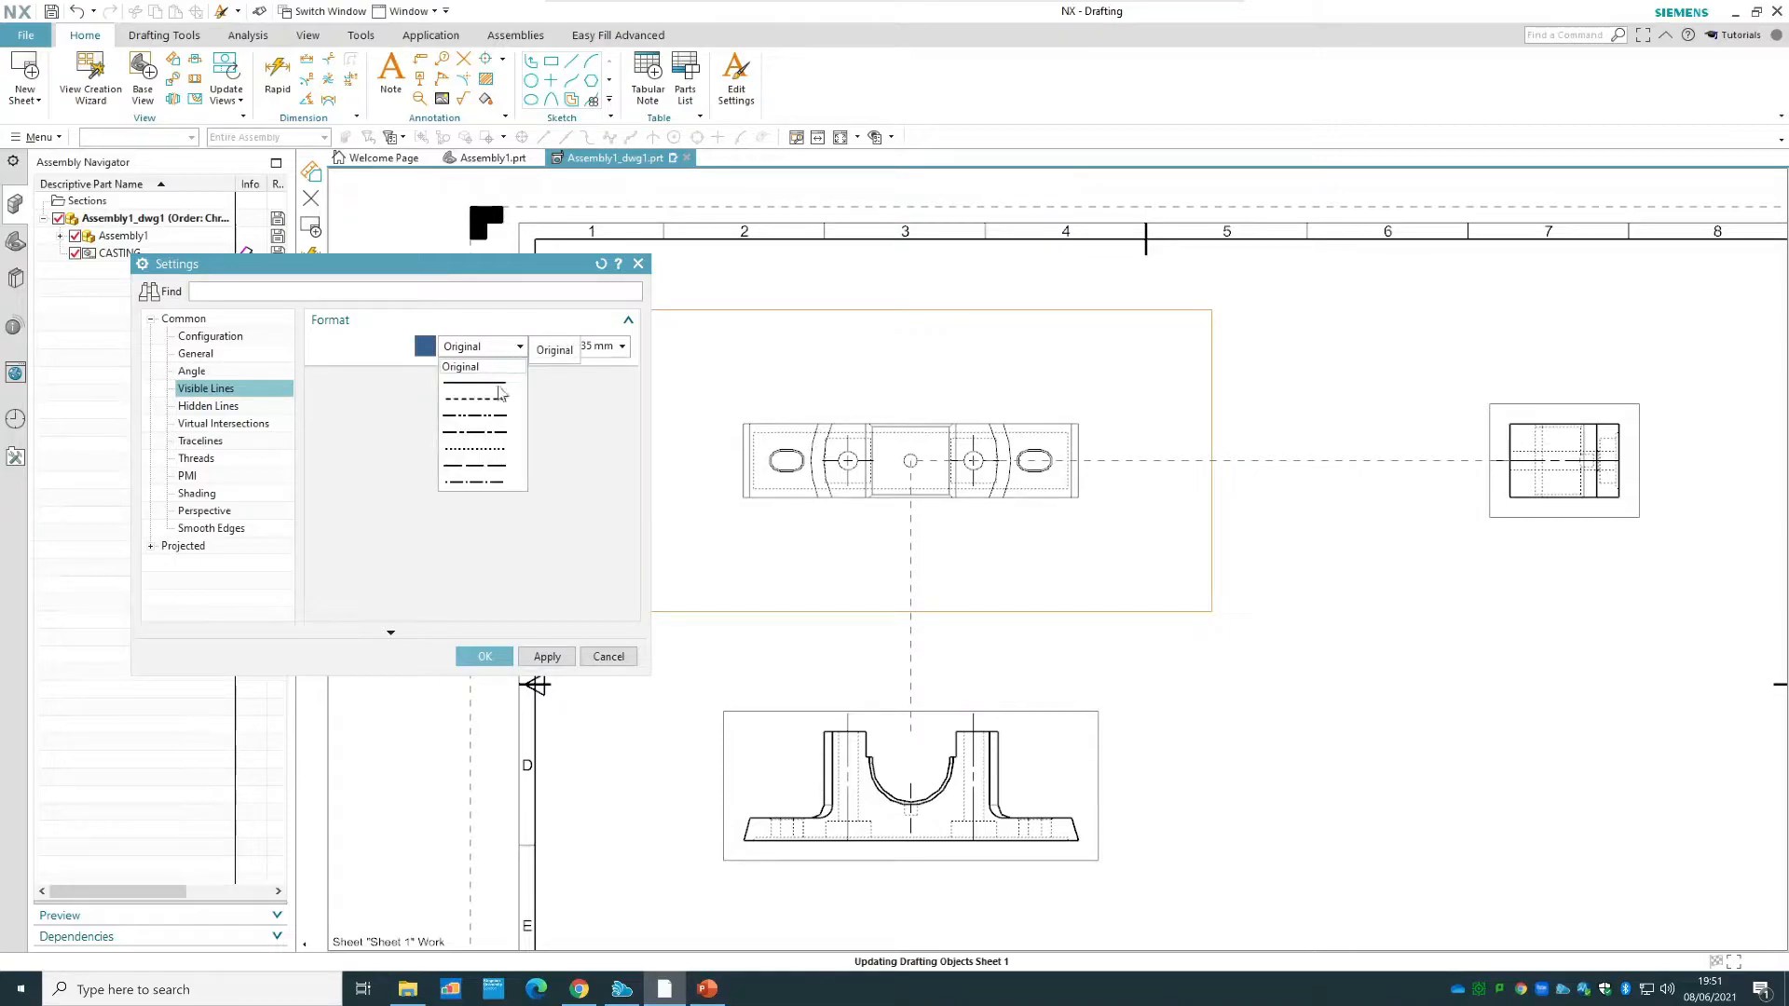
left_click(496, 383)
left_click(547, 656)
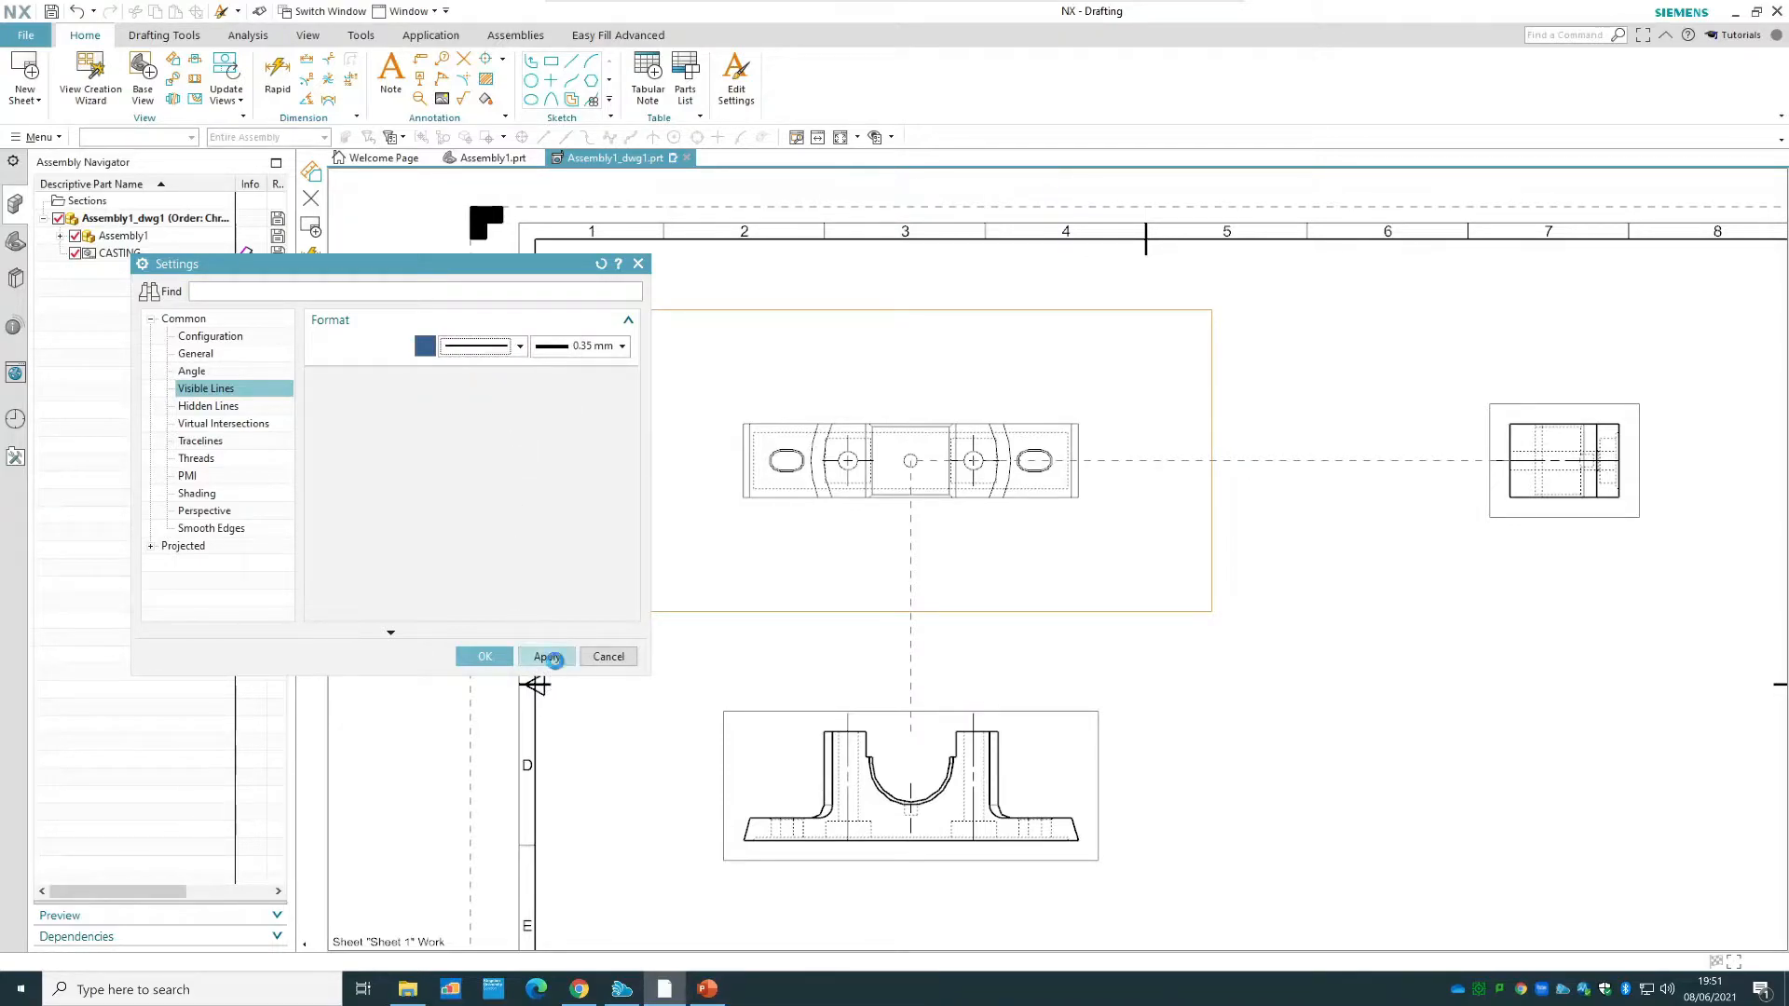
left_click(519, 346)
left_click(483, 449)
left_click(548, 655)
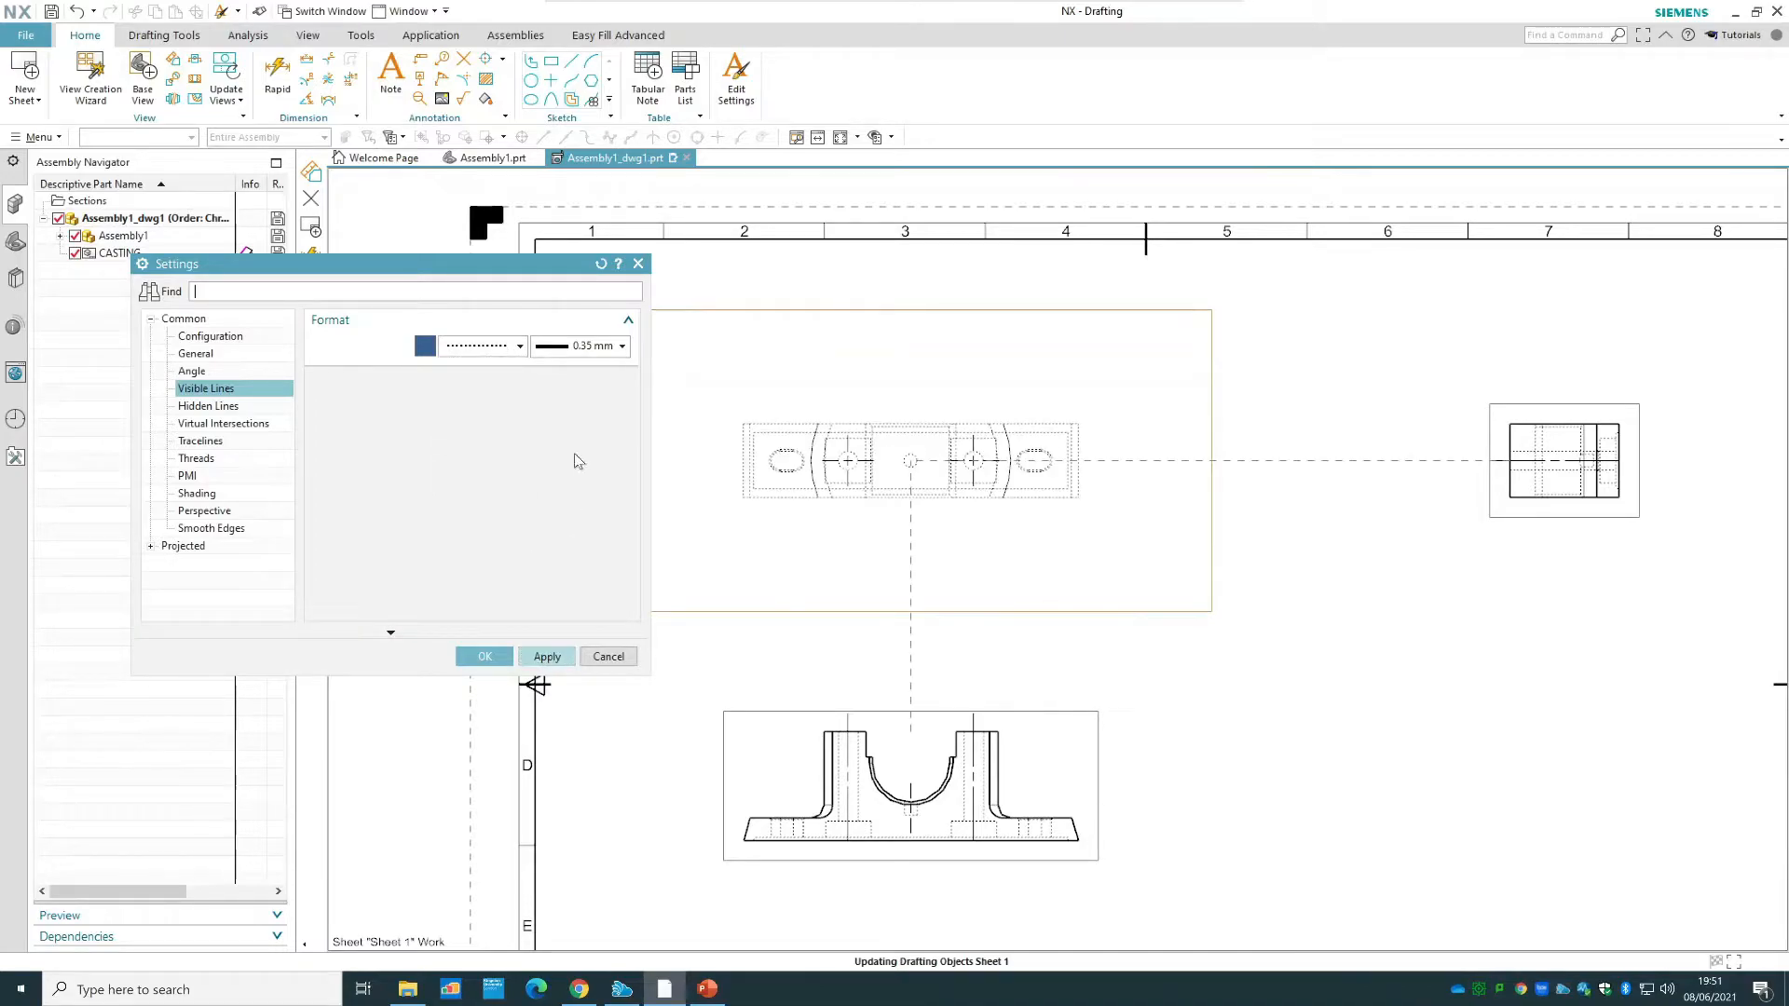
left_click(499, 350)
left_click(489, 373)
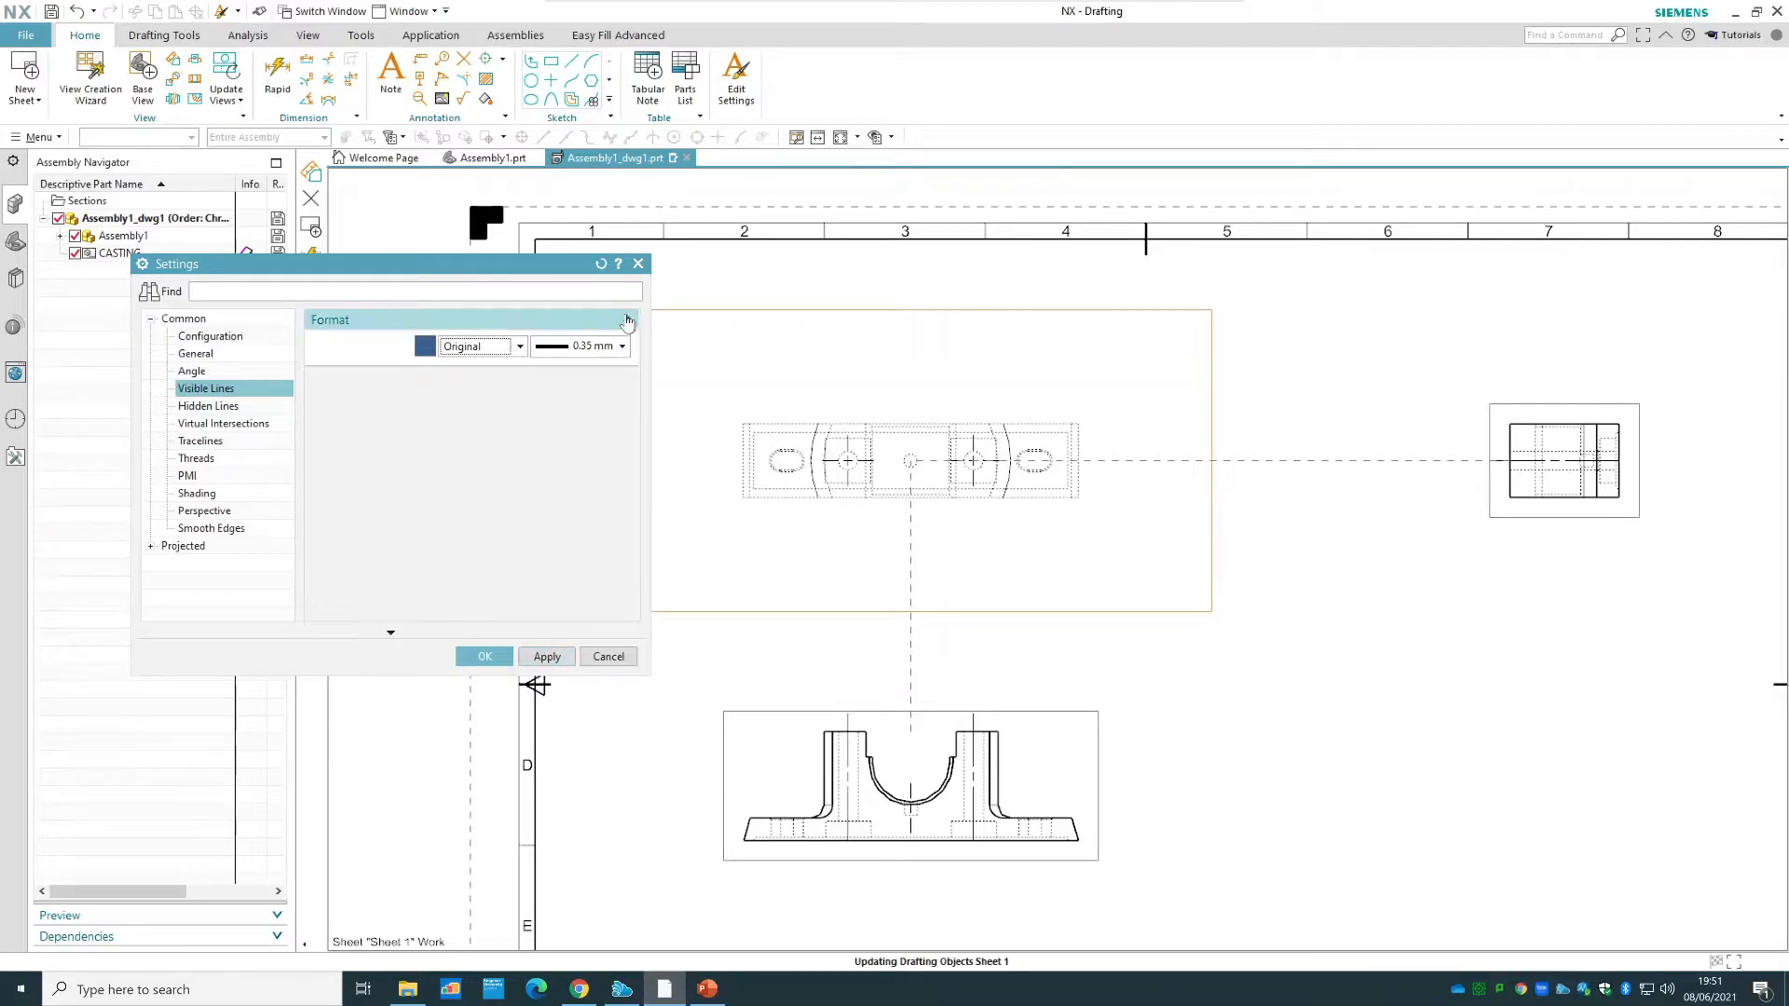
left_click(545, 655)
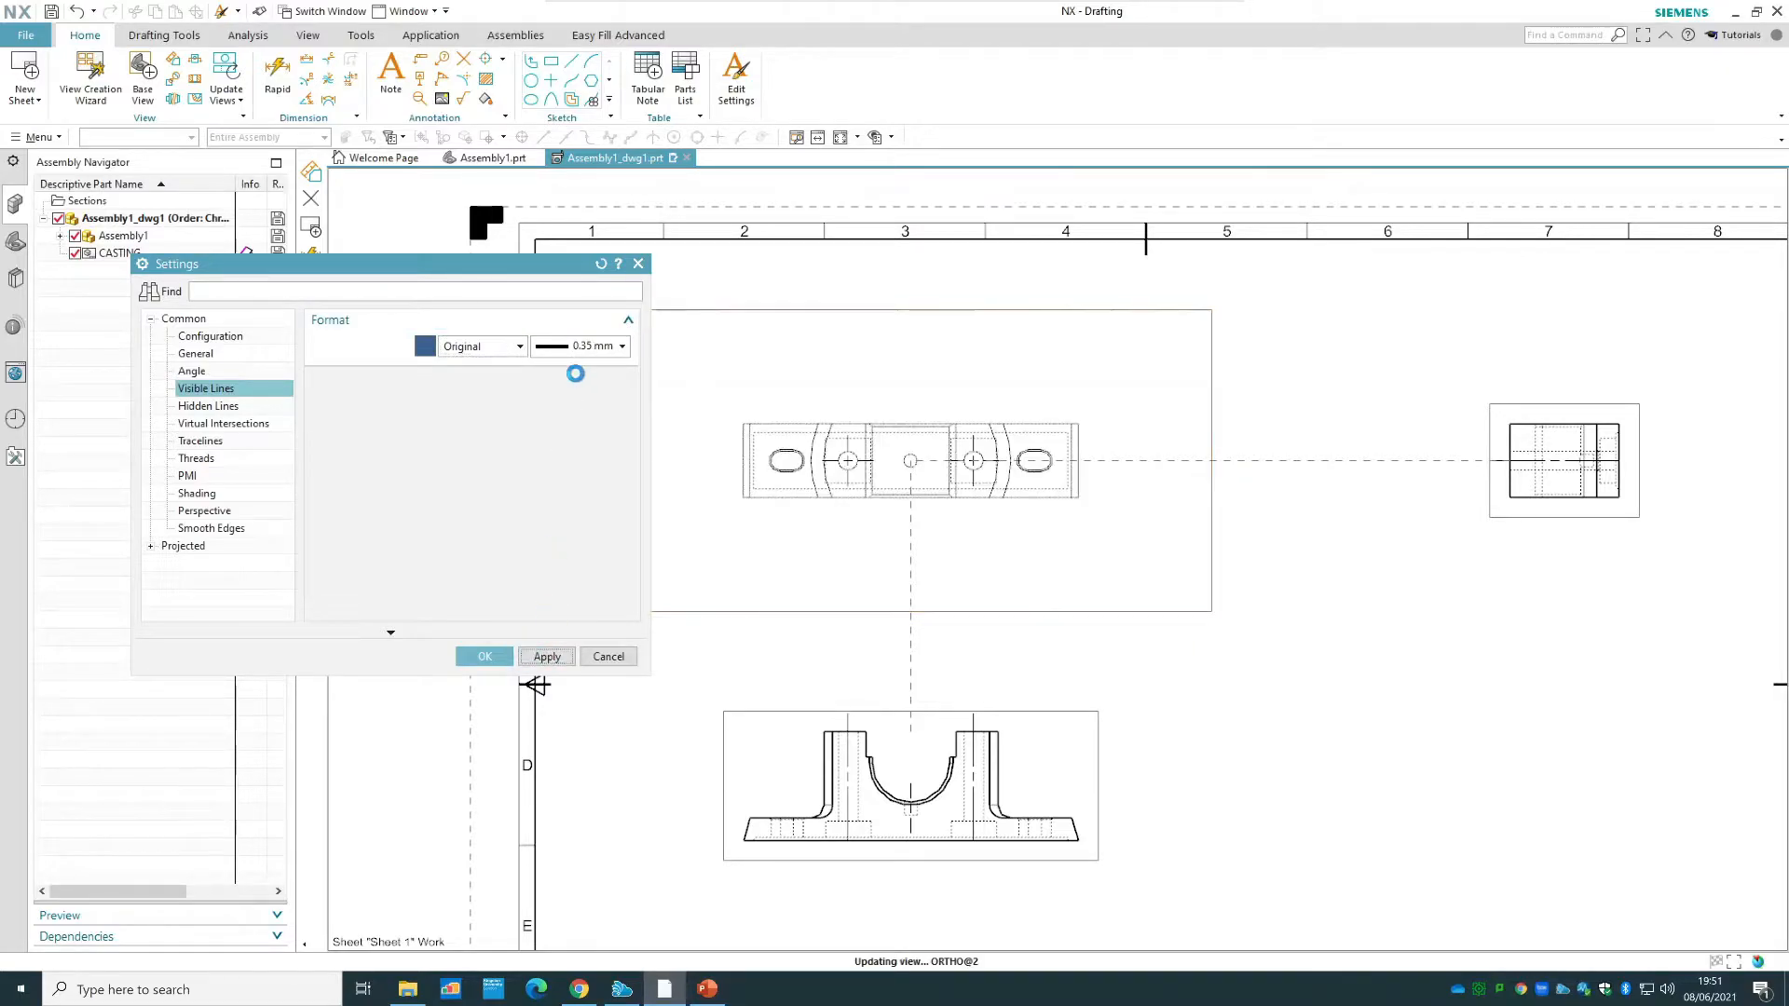
- Set the plan view's visible line width to 0.50 mm and apply it
left_click(587, 345)
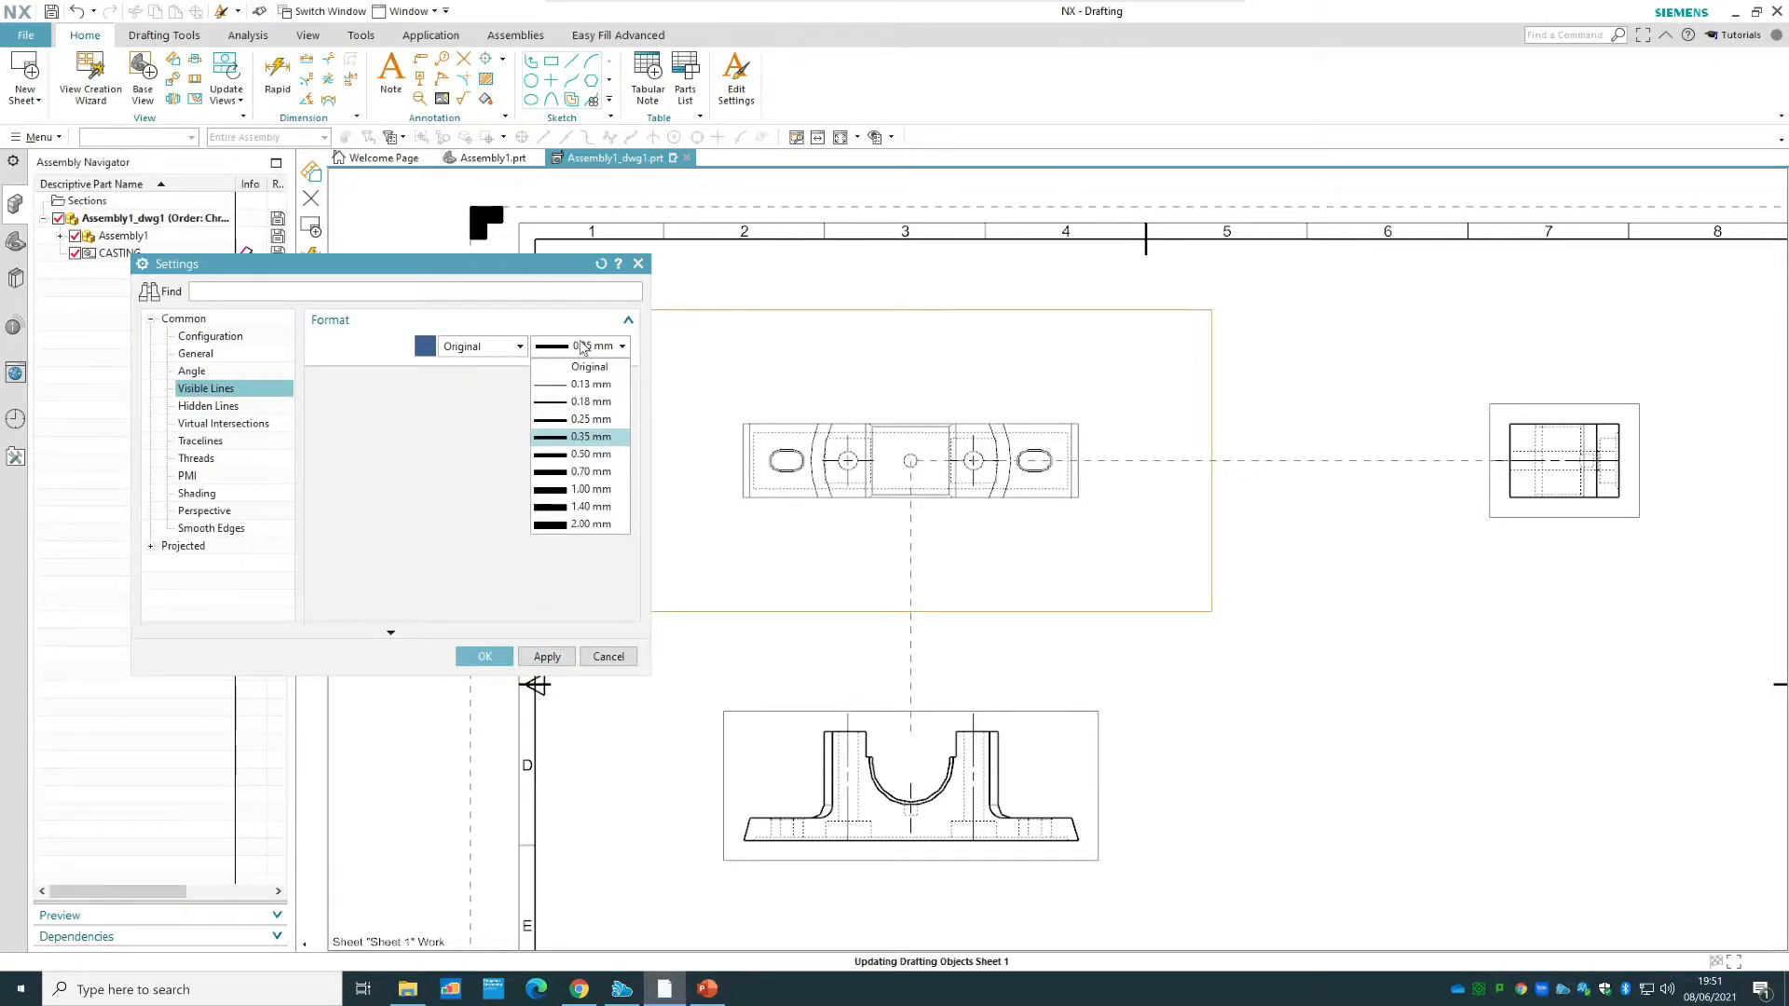
left_click(579, 454)
left_click(546, 656)
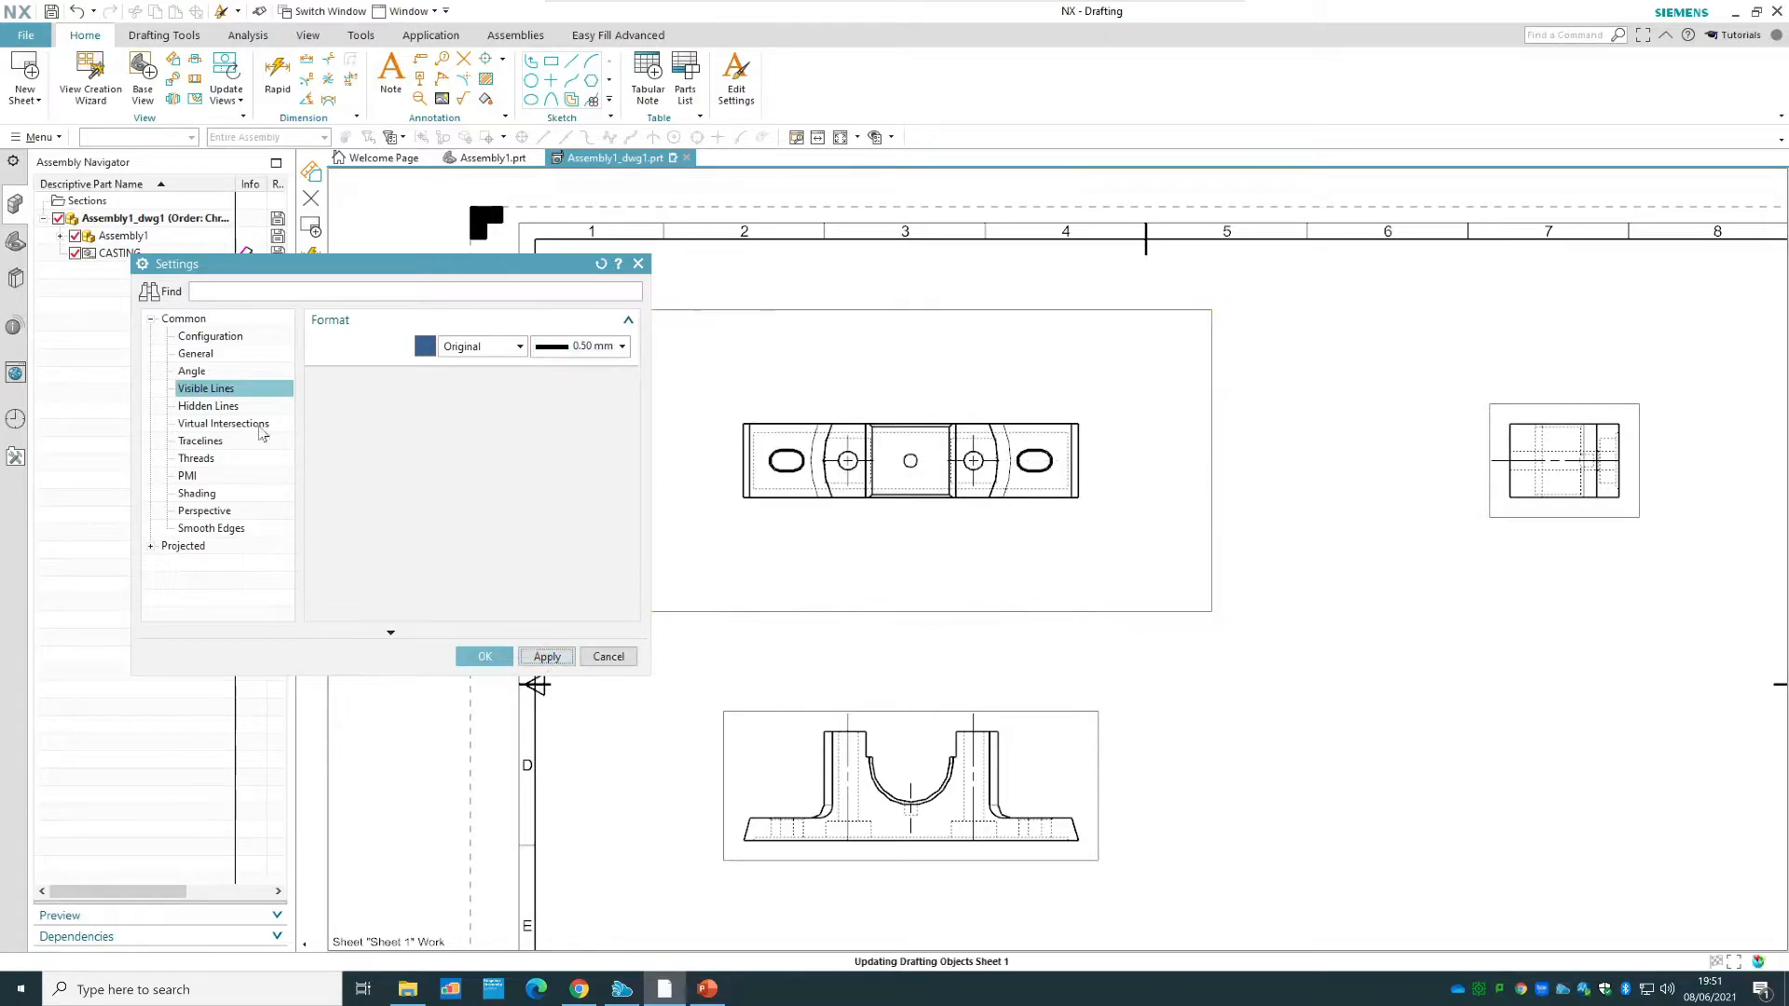
- Try the plan view with Process Hidden Lines turned off, and turn the option back on
left_click(209, 406)
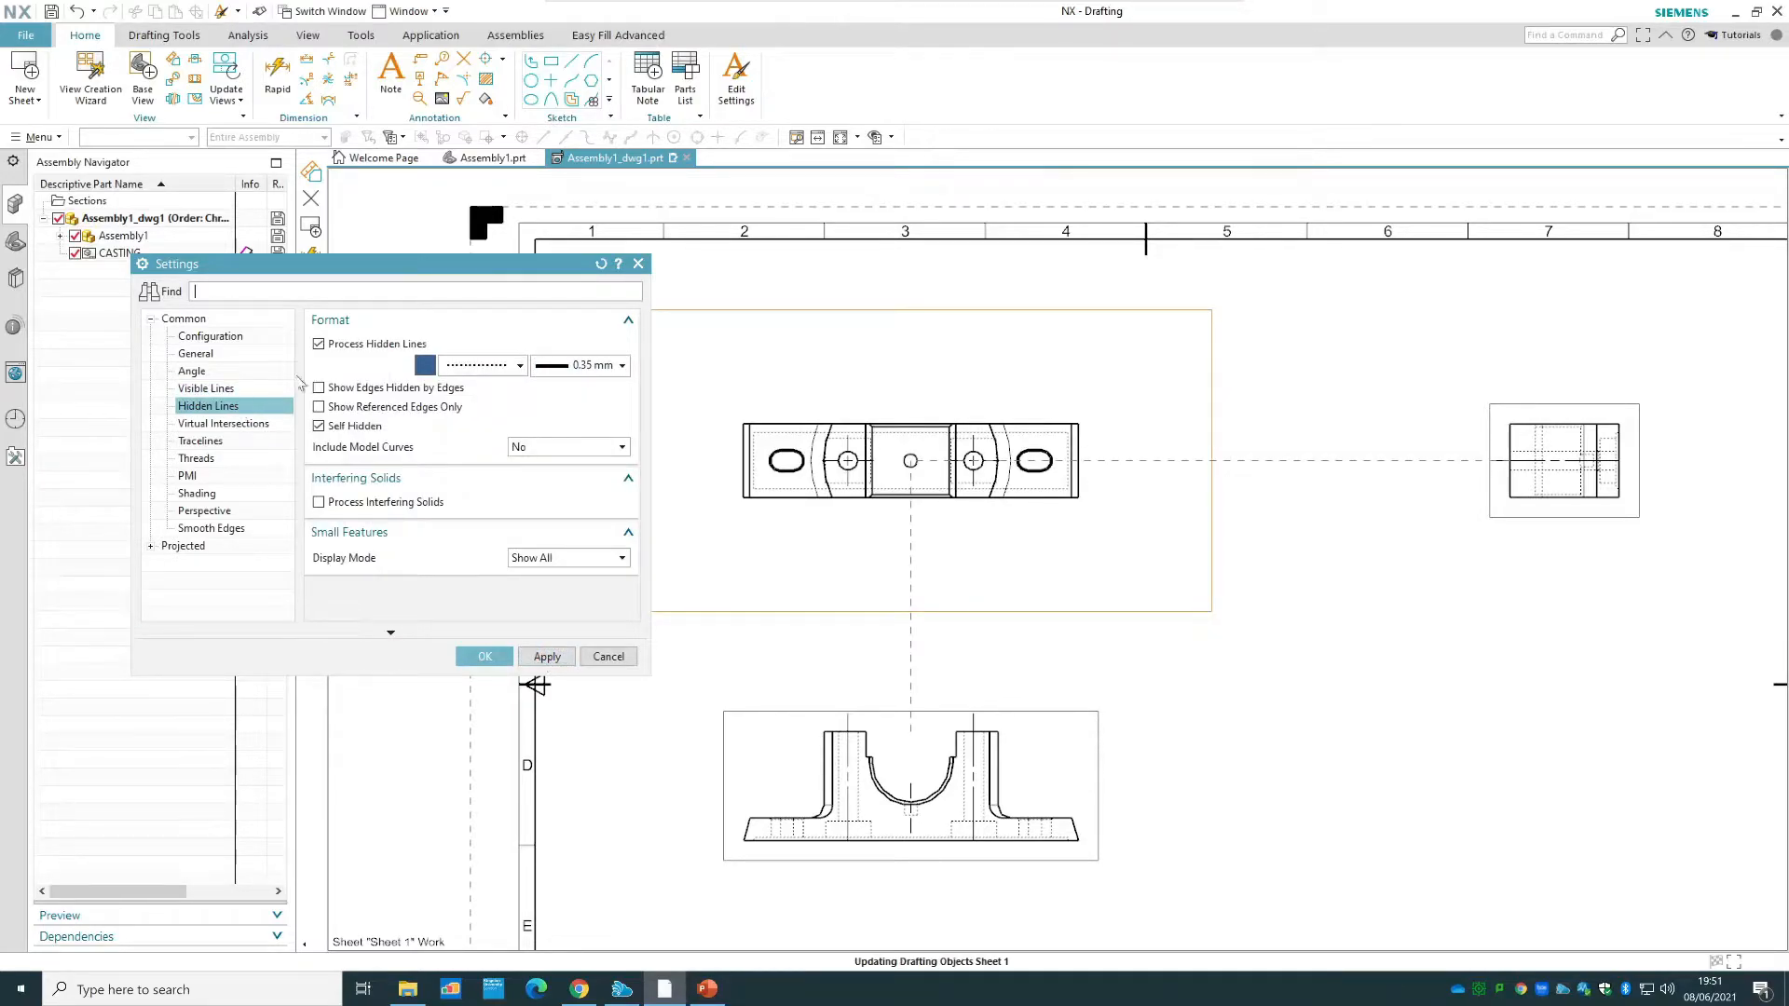
left_click(320, 344)
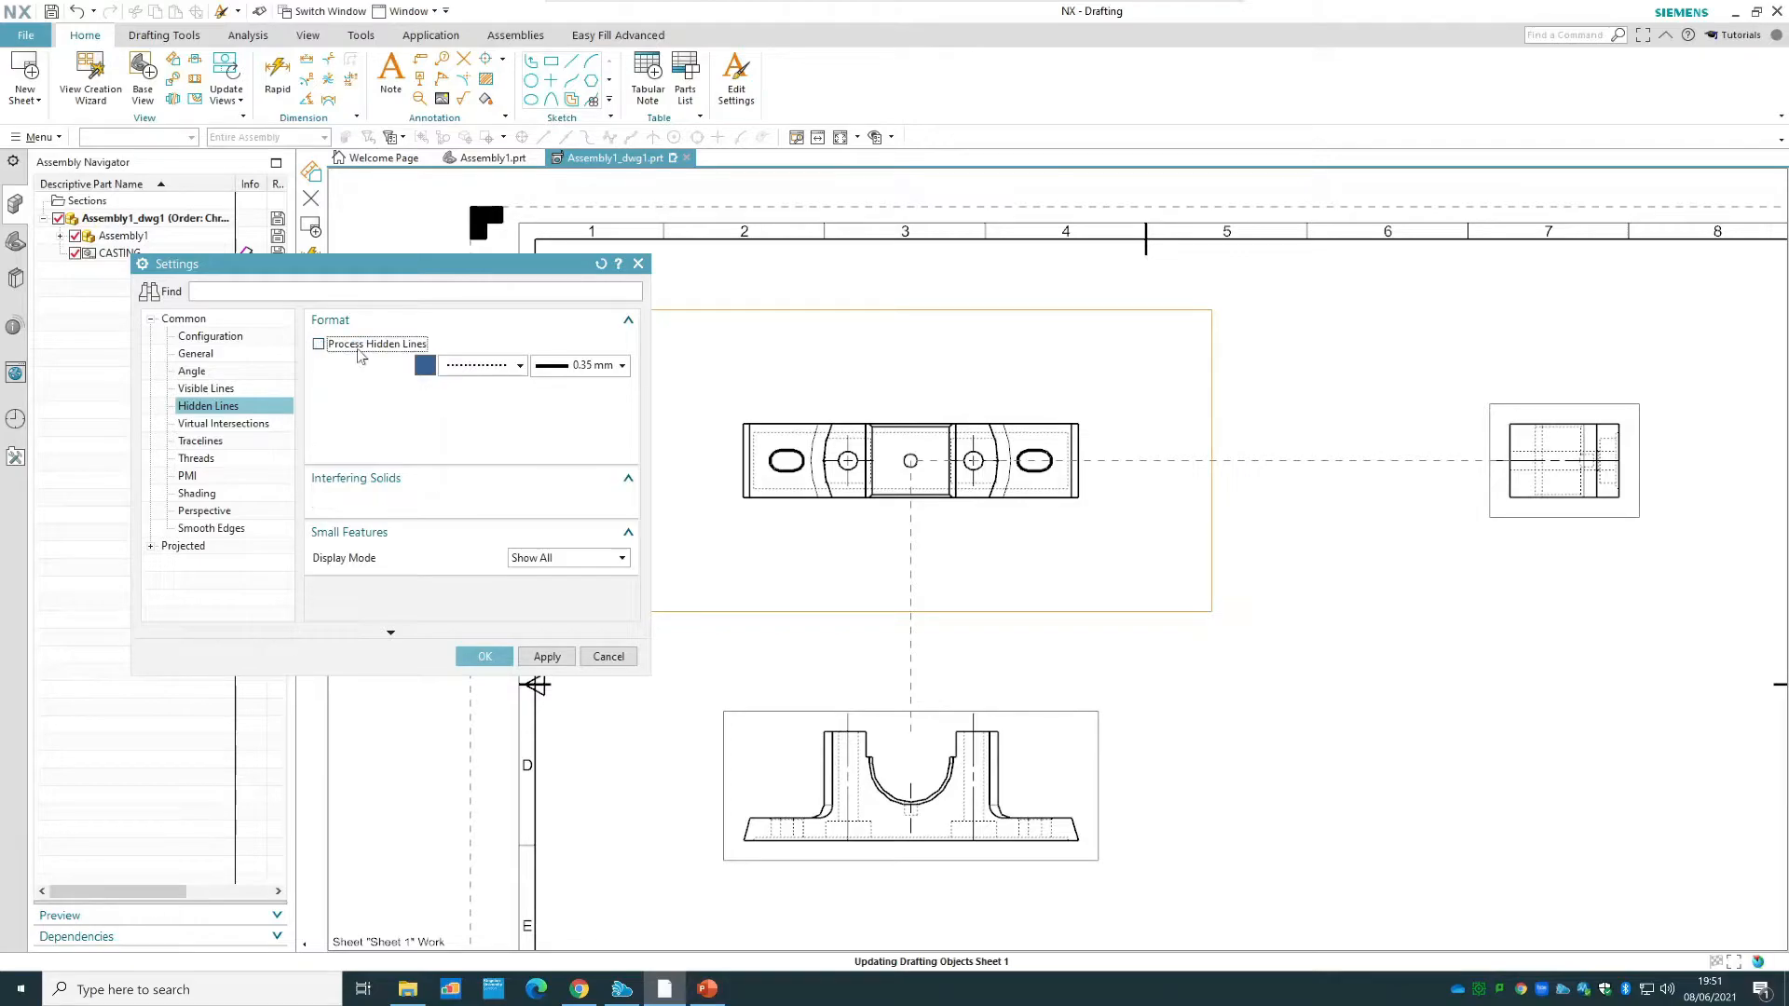
left_click(538, 656)
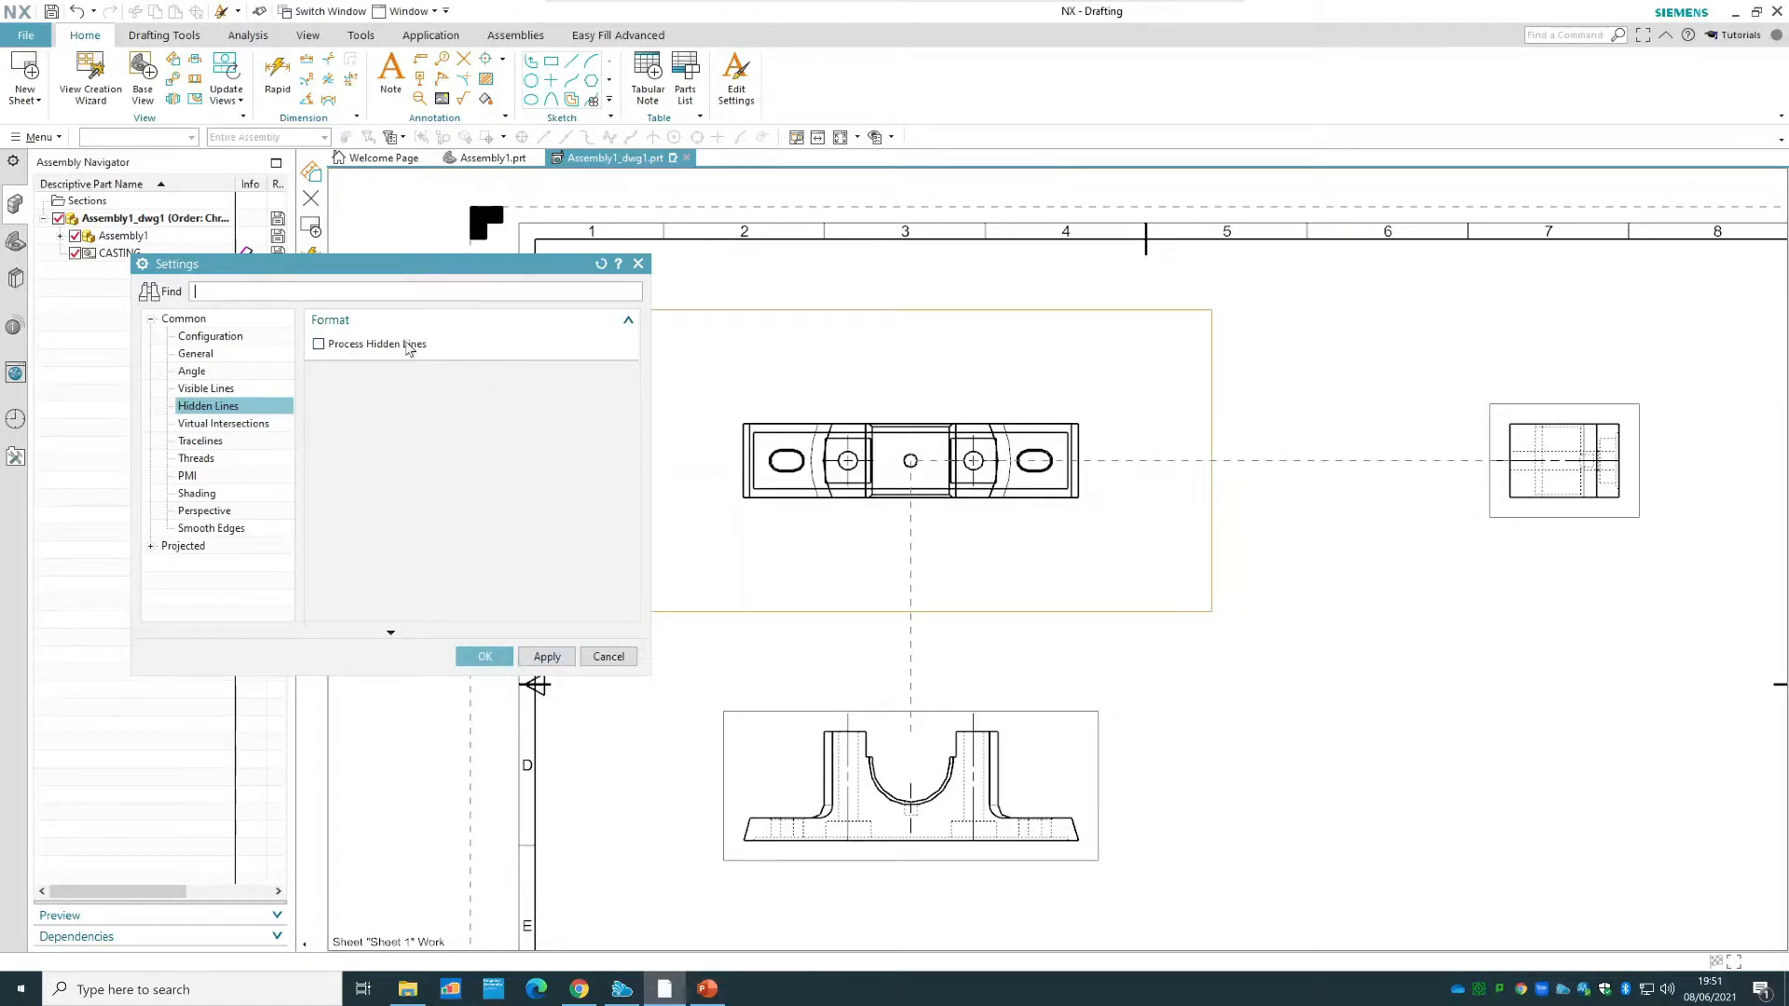
left_click(377, 344)
left_click(545, 657)
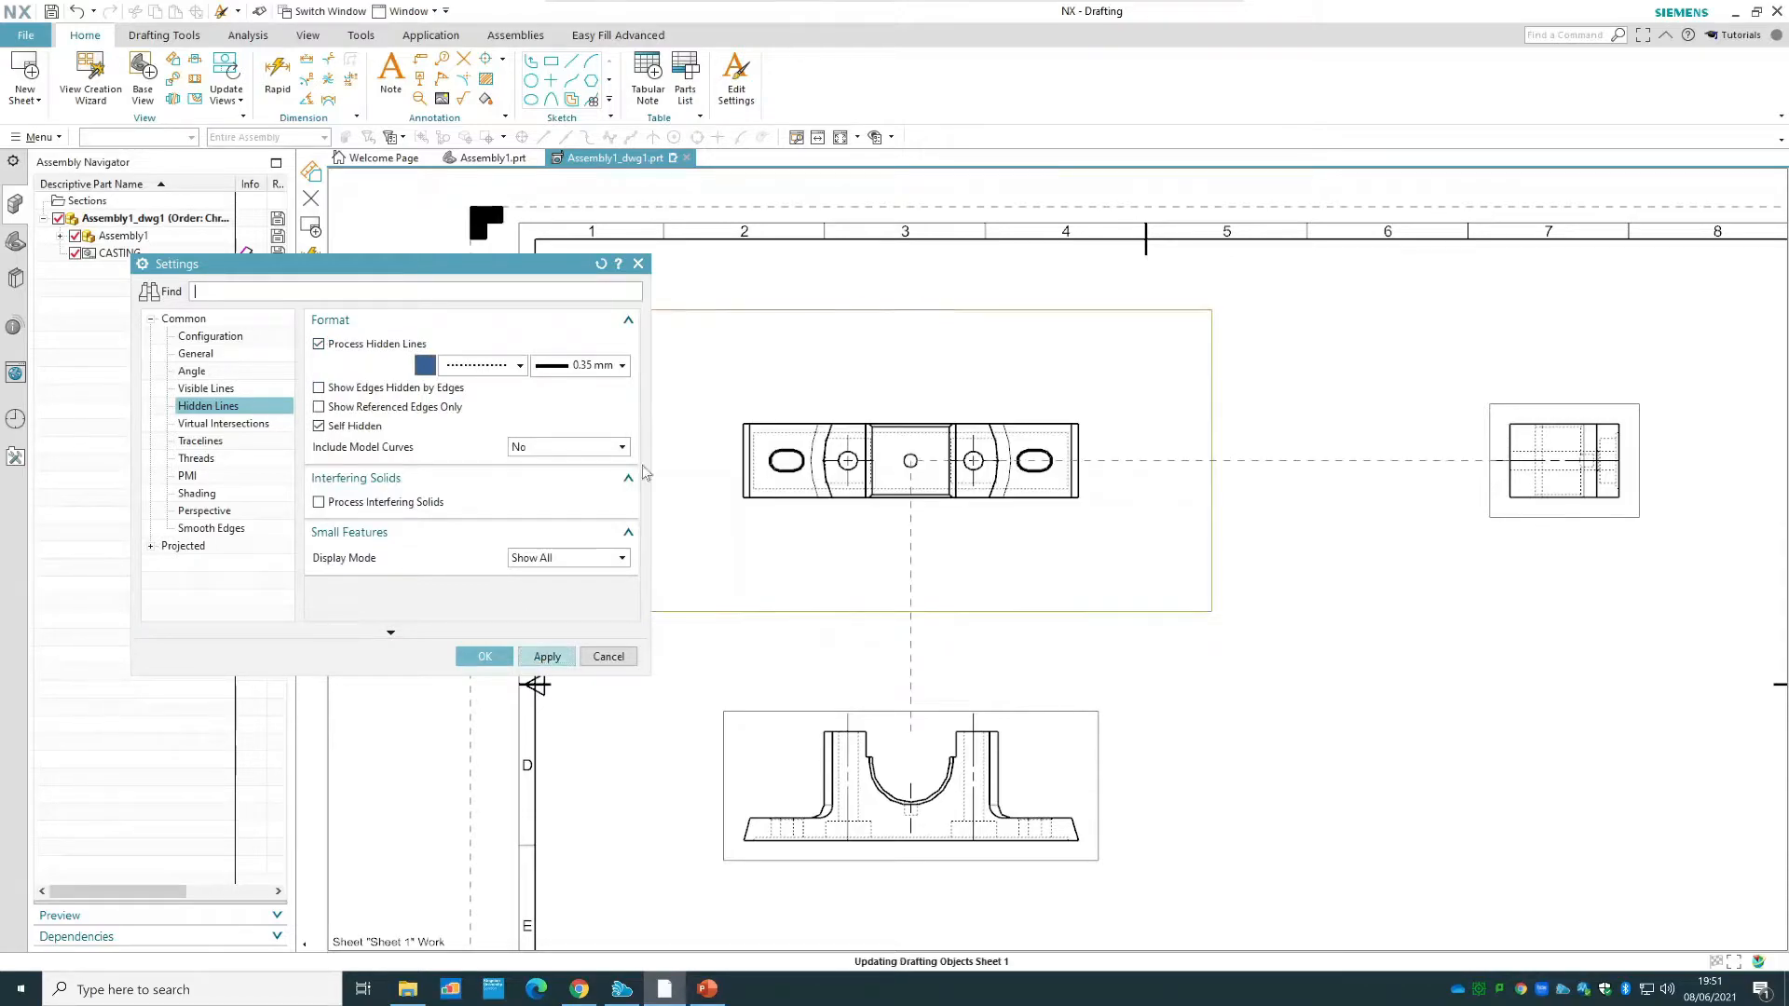
- Try the Invisible font for the plan view's hidden lines, and restore the dotted font
left_click(511, 366)
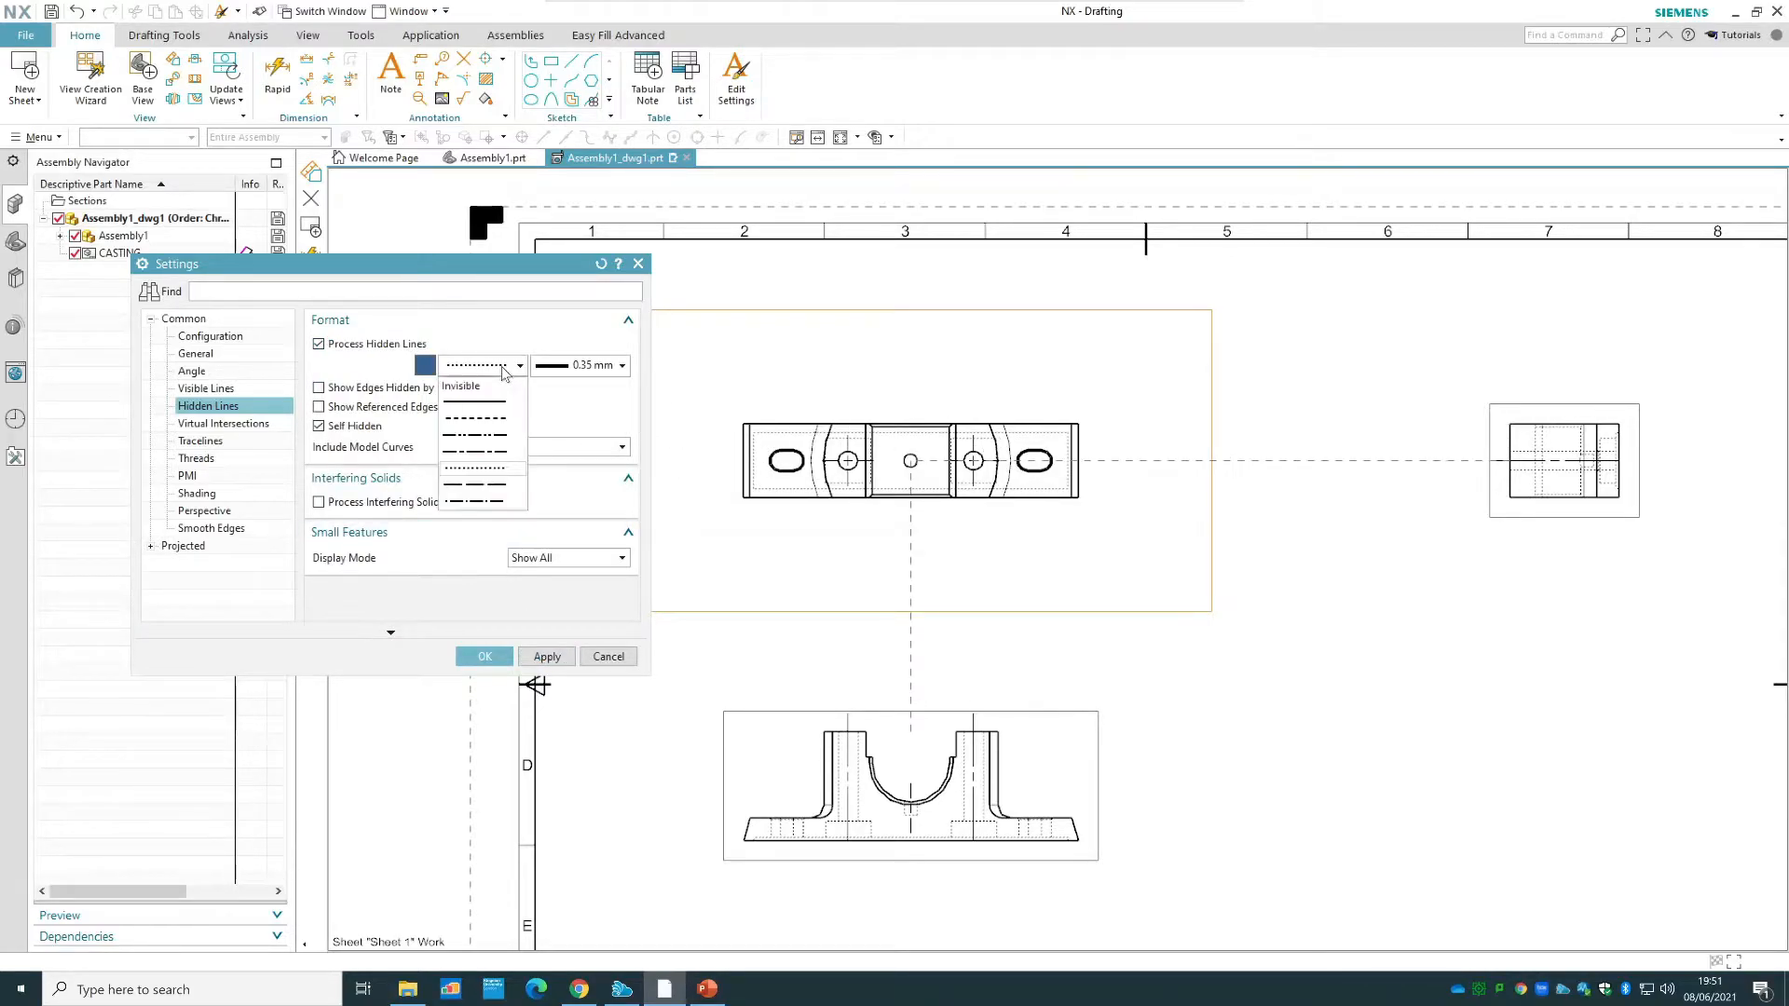
left_click(485, 388)
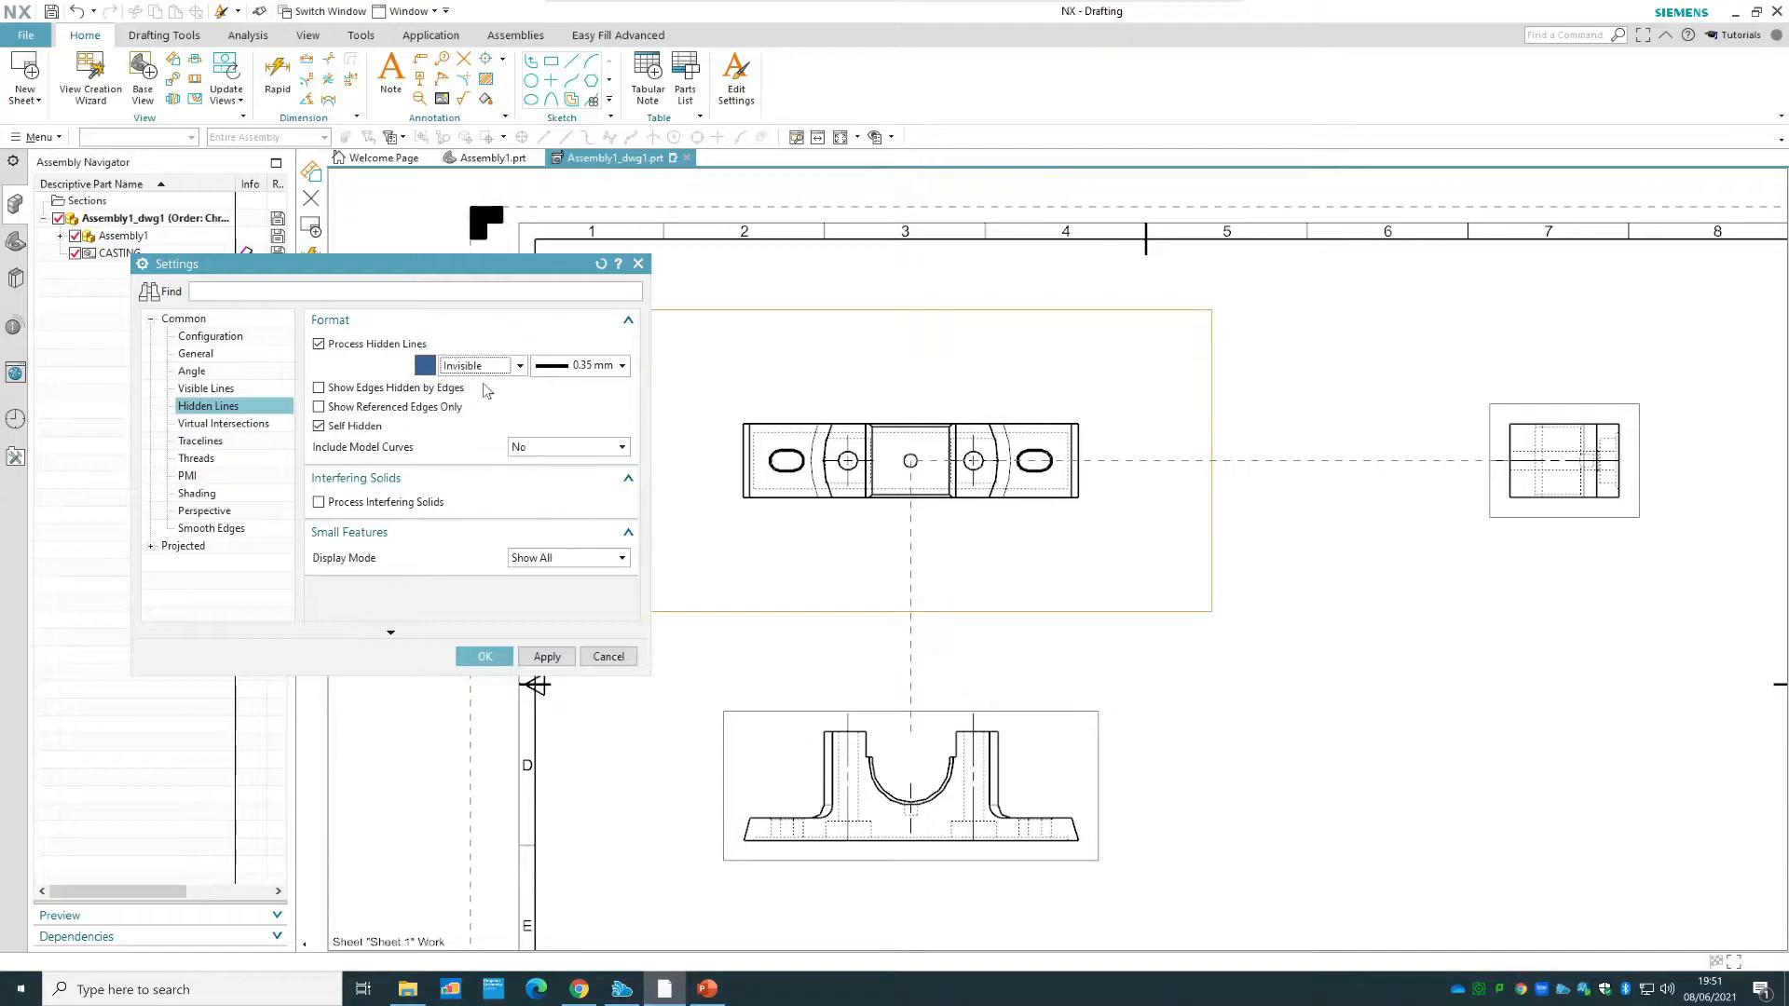
left_click(547, 657)
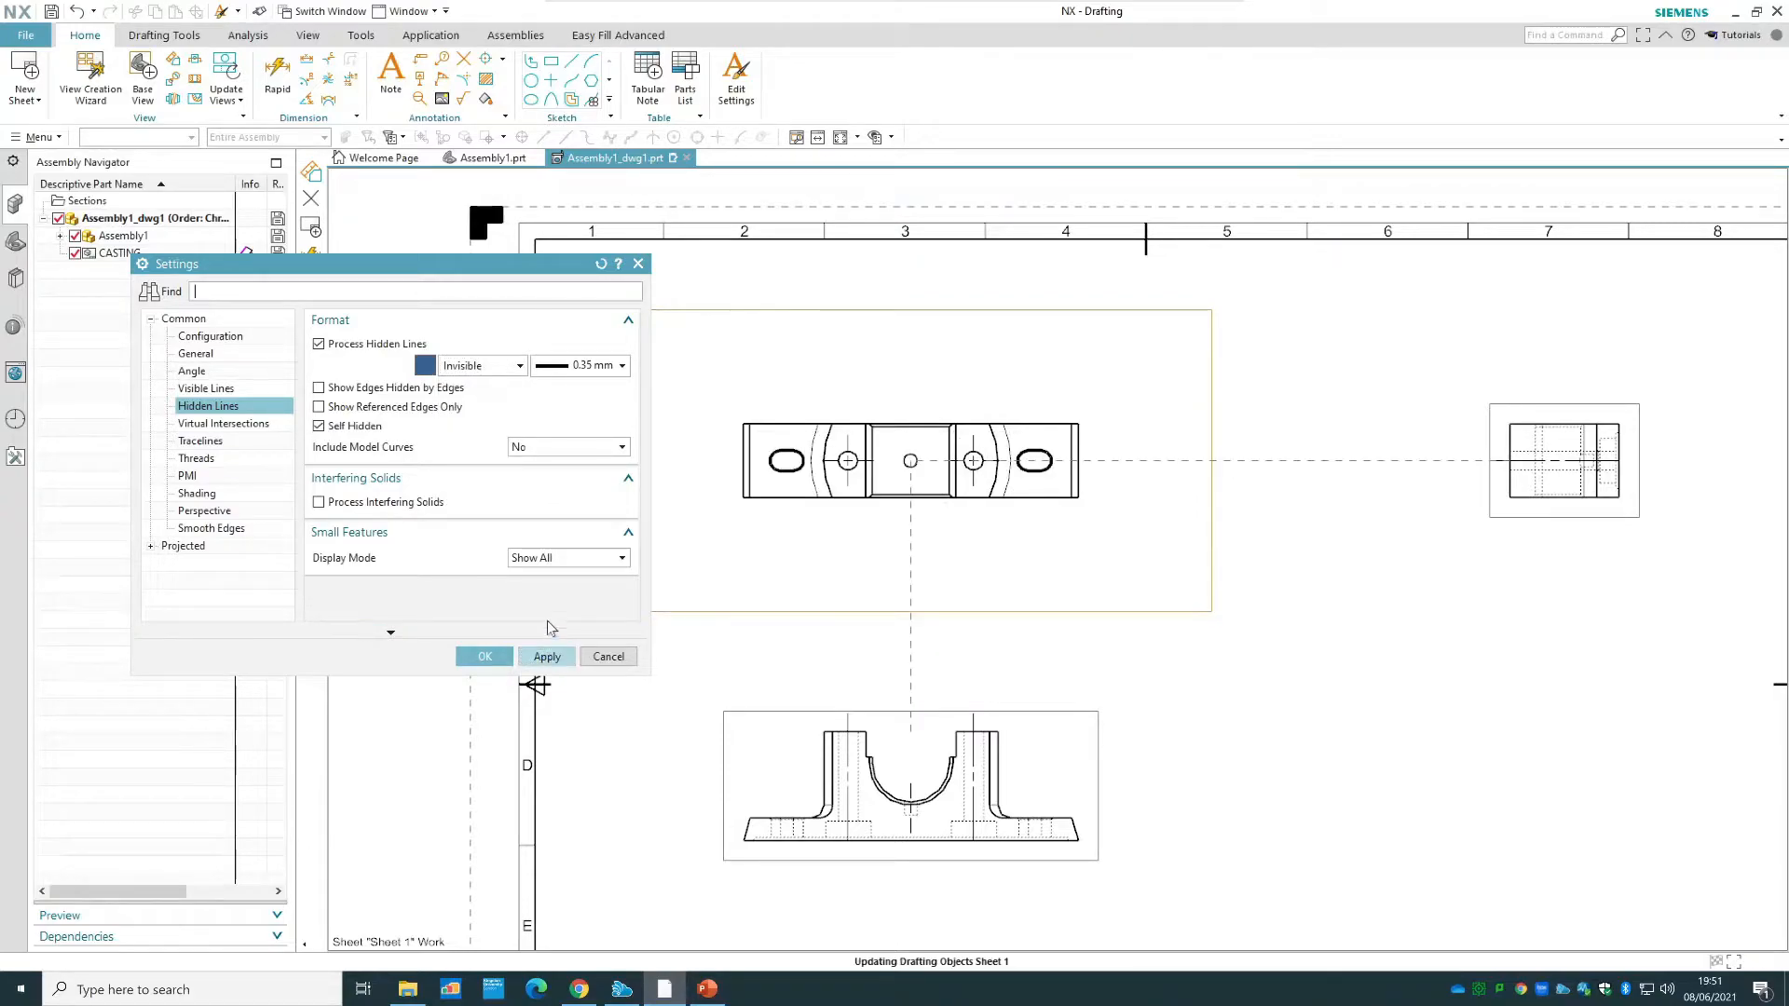
left_click(497, 367)
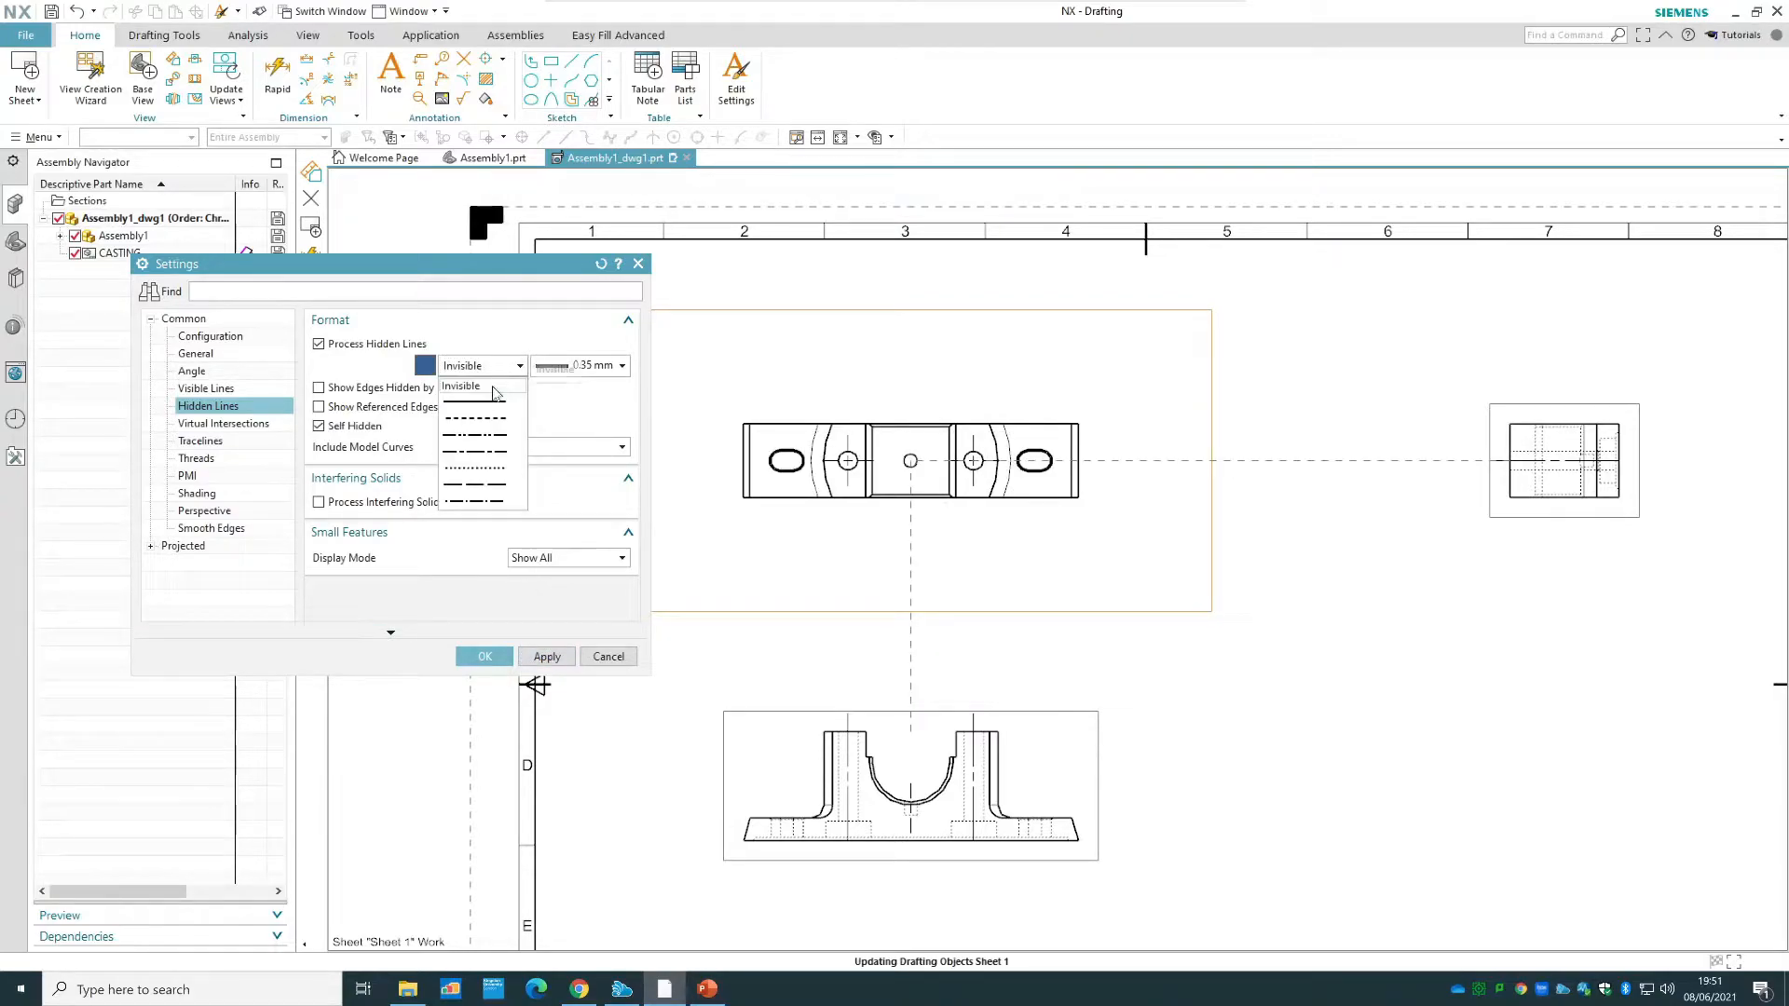
left_click(503, 479)
left_click(547, 656)
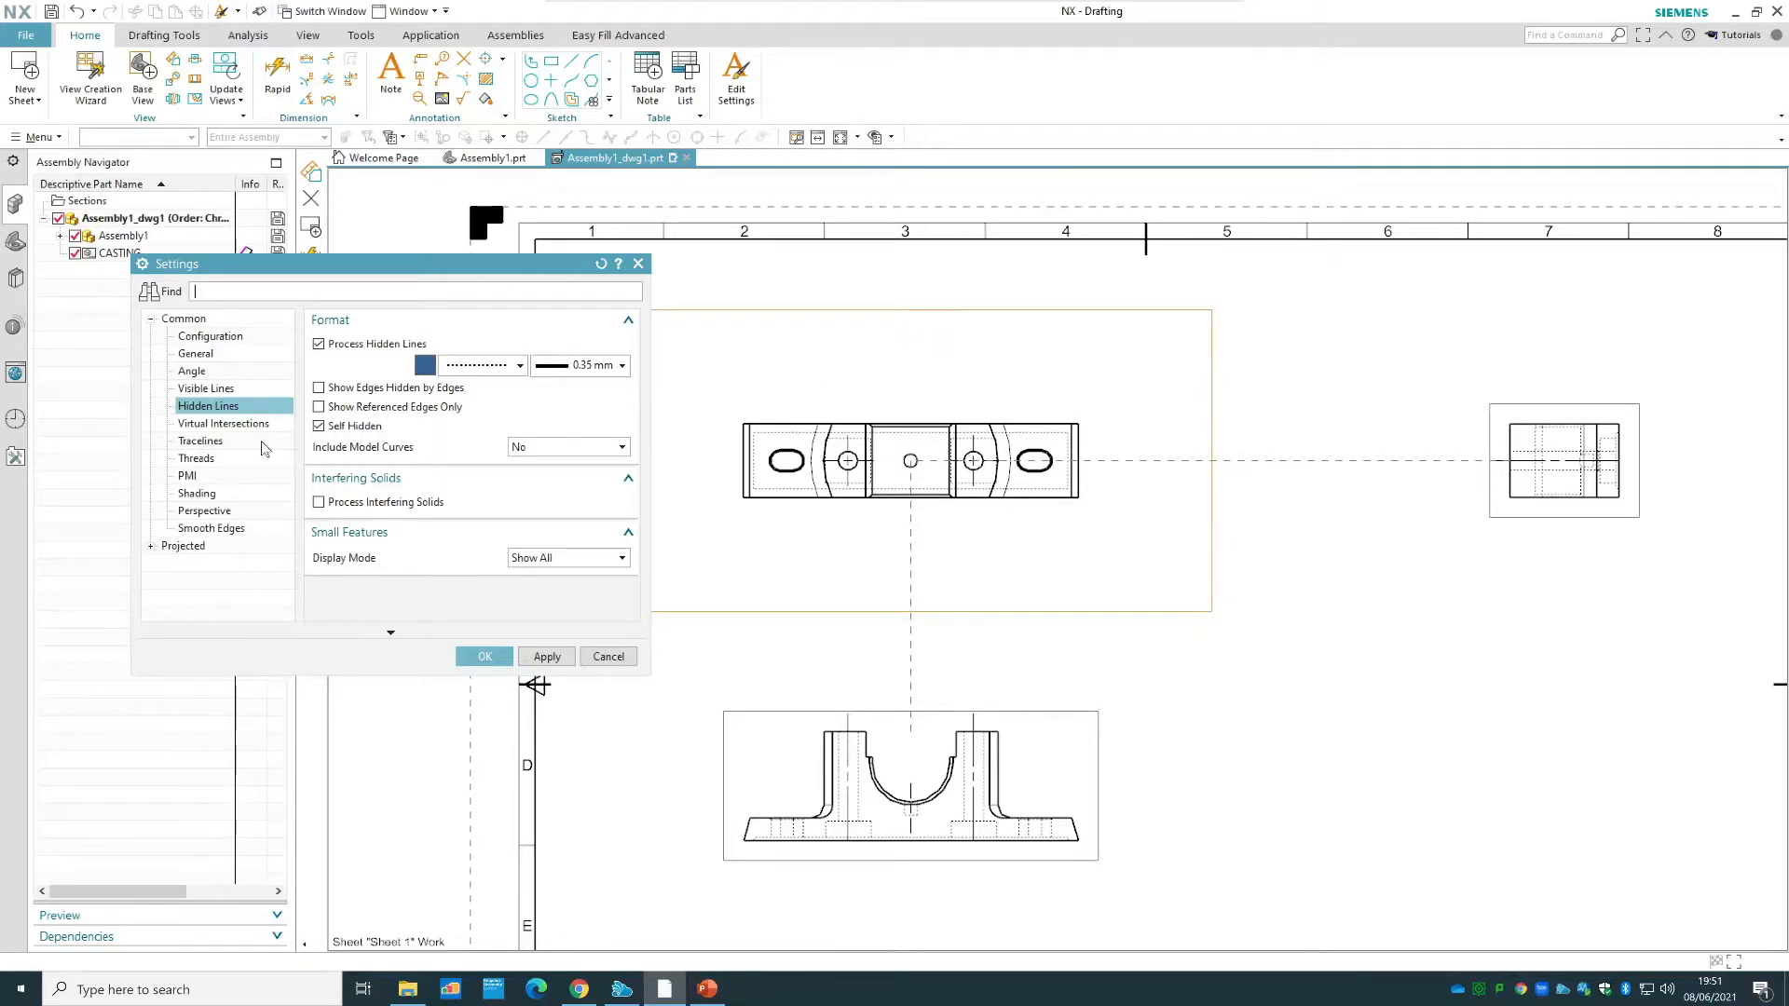
- Try the Fully Shaded rendering style on the plan view, and return it to Wireframe
left_click(238, 480)
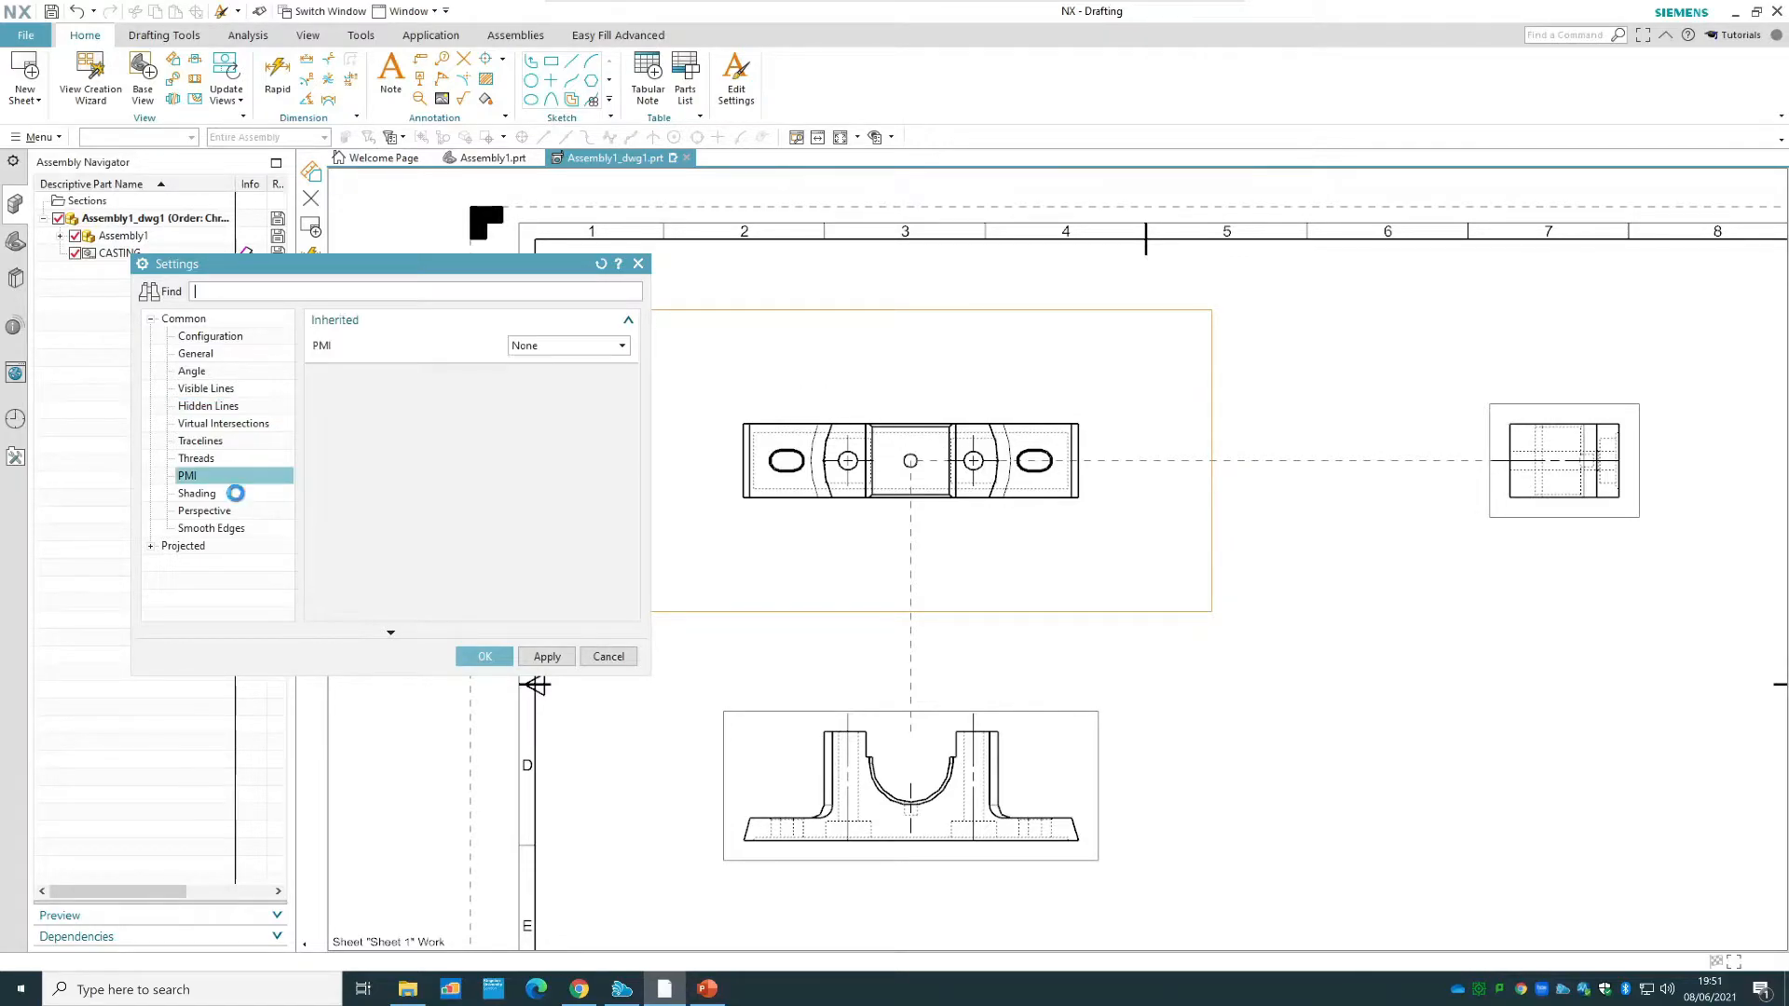
left_click(236, 493)
left_click(568, 346)
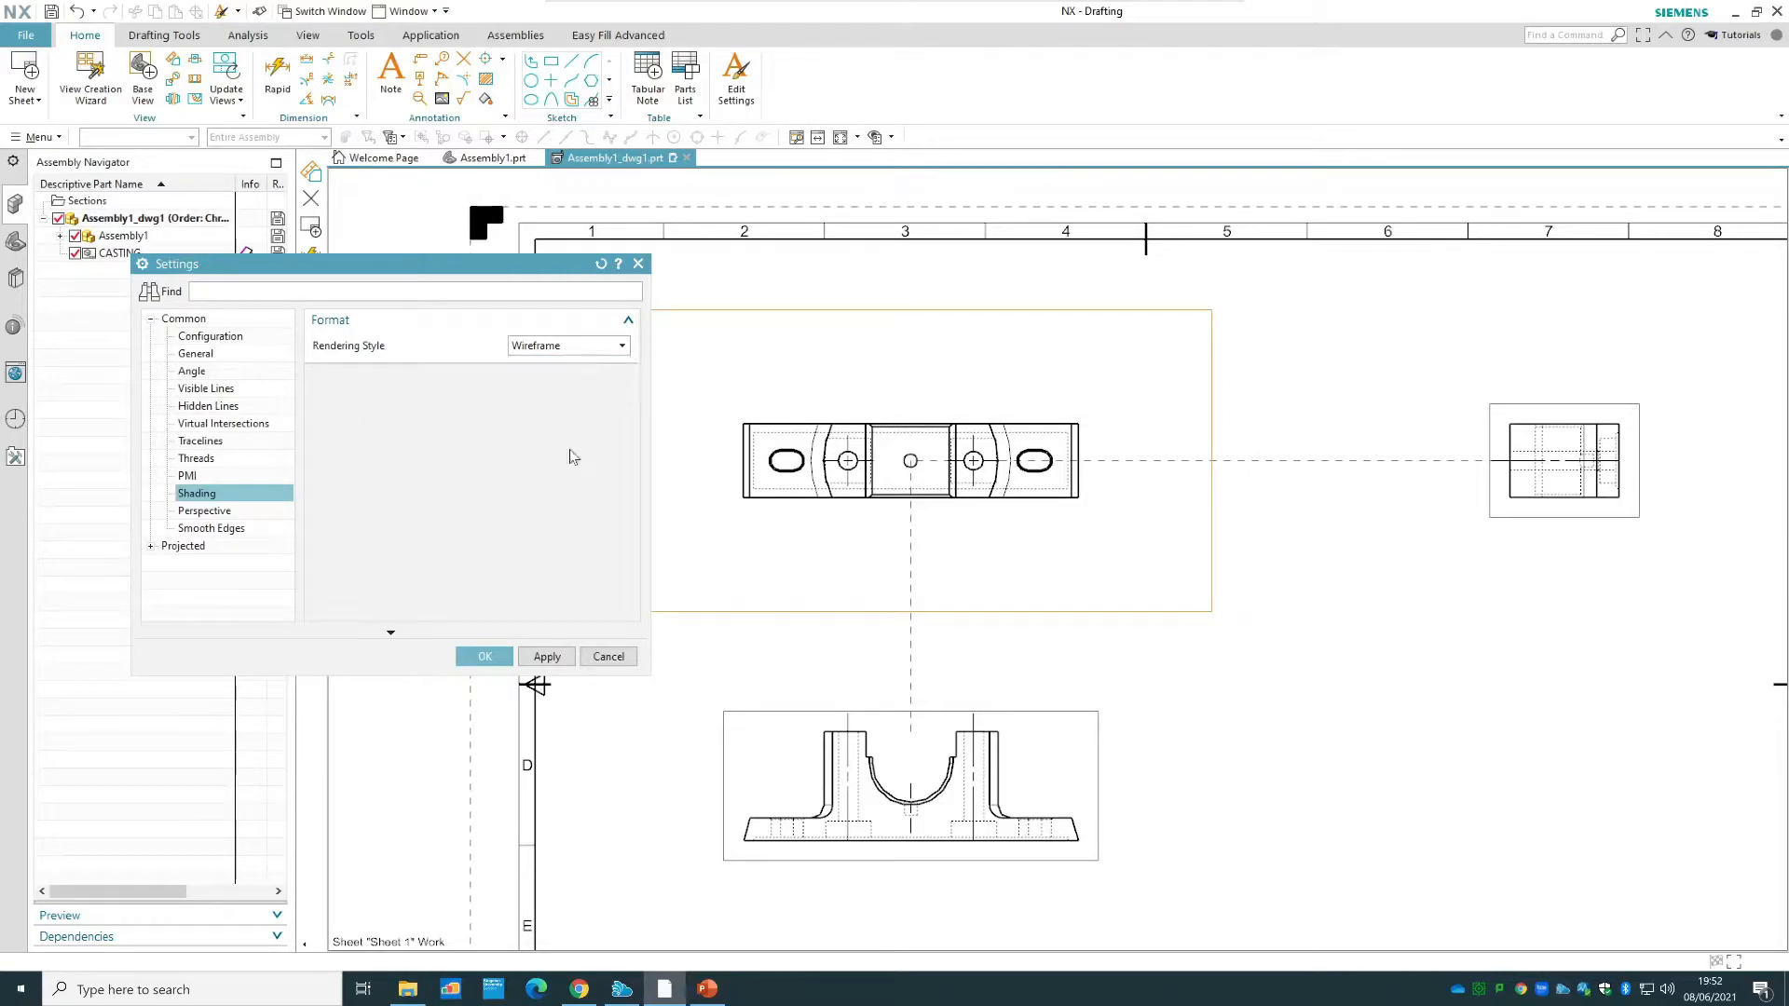
left_click(559, 365)
left_click(547, 657)
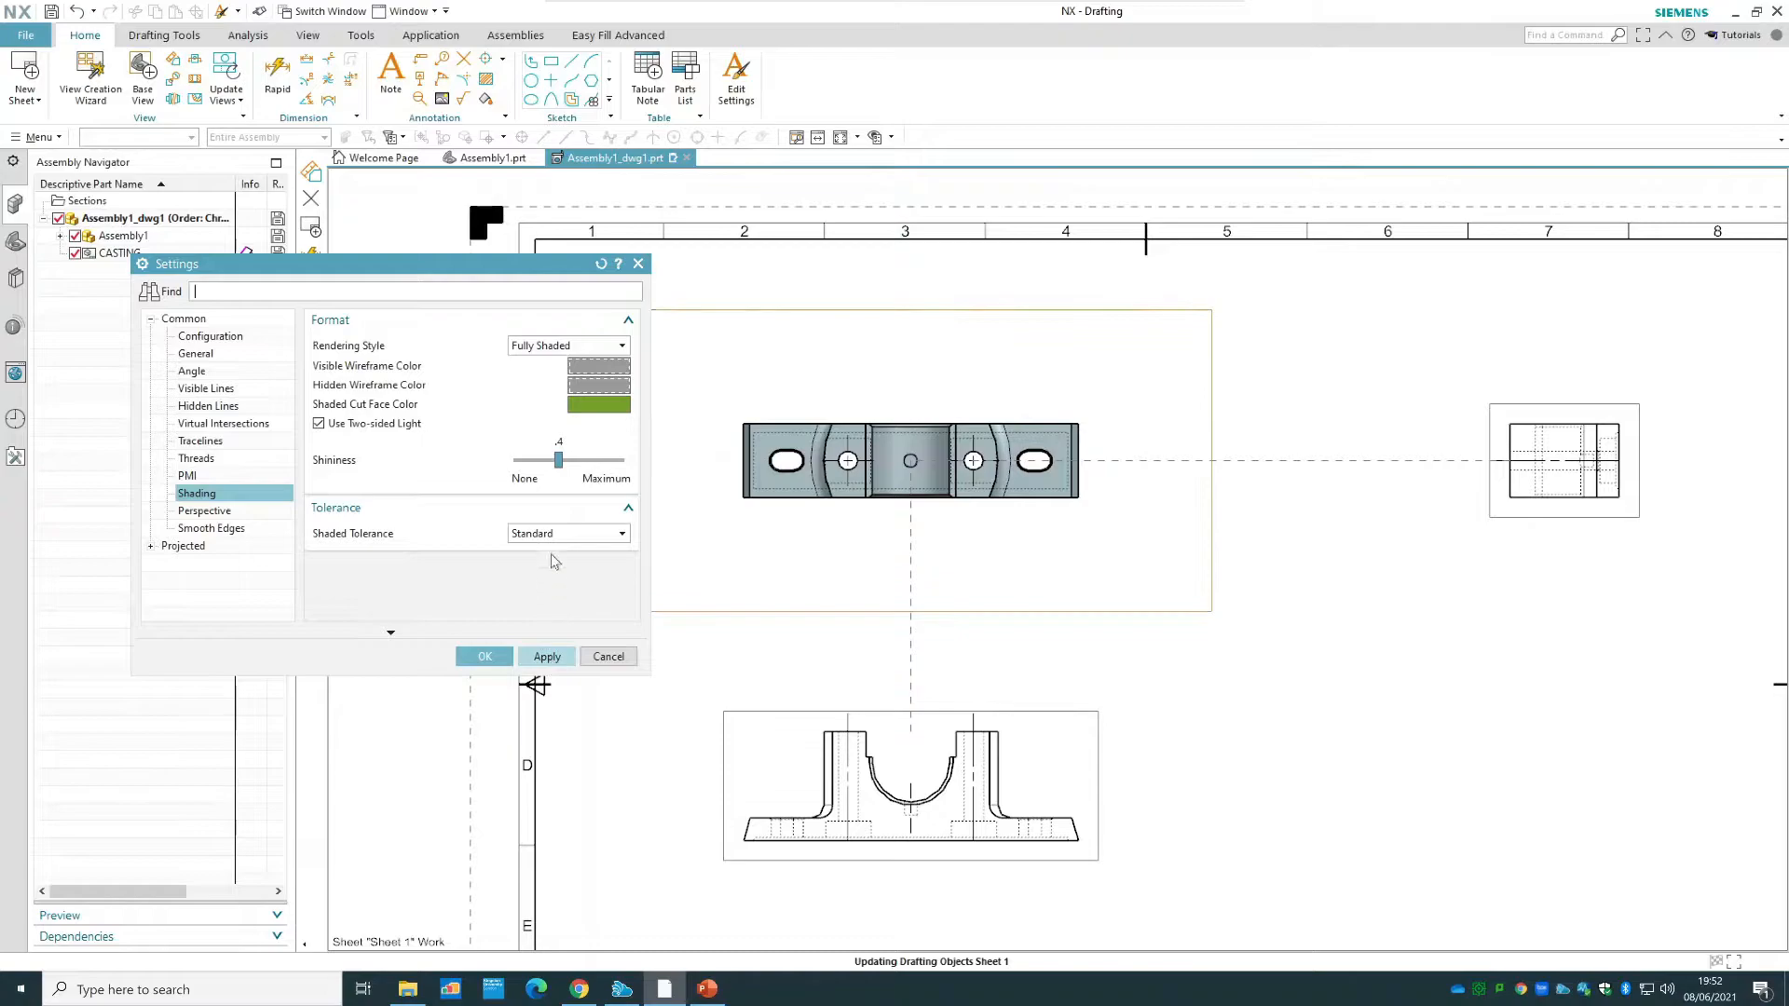
left_click(537, 353)
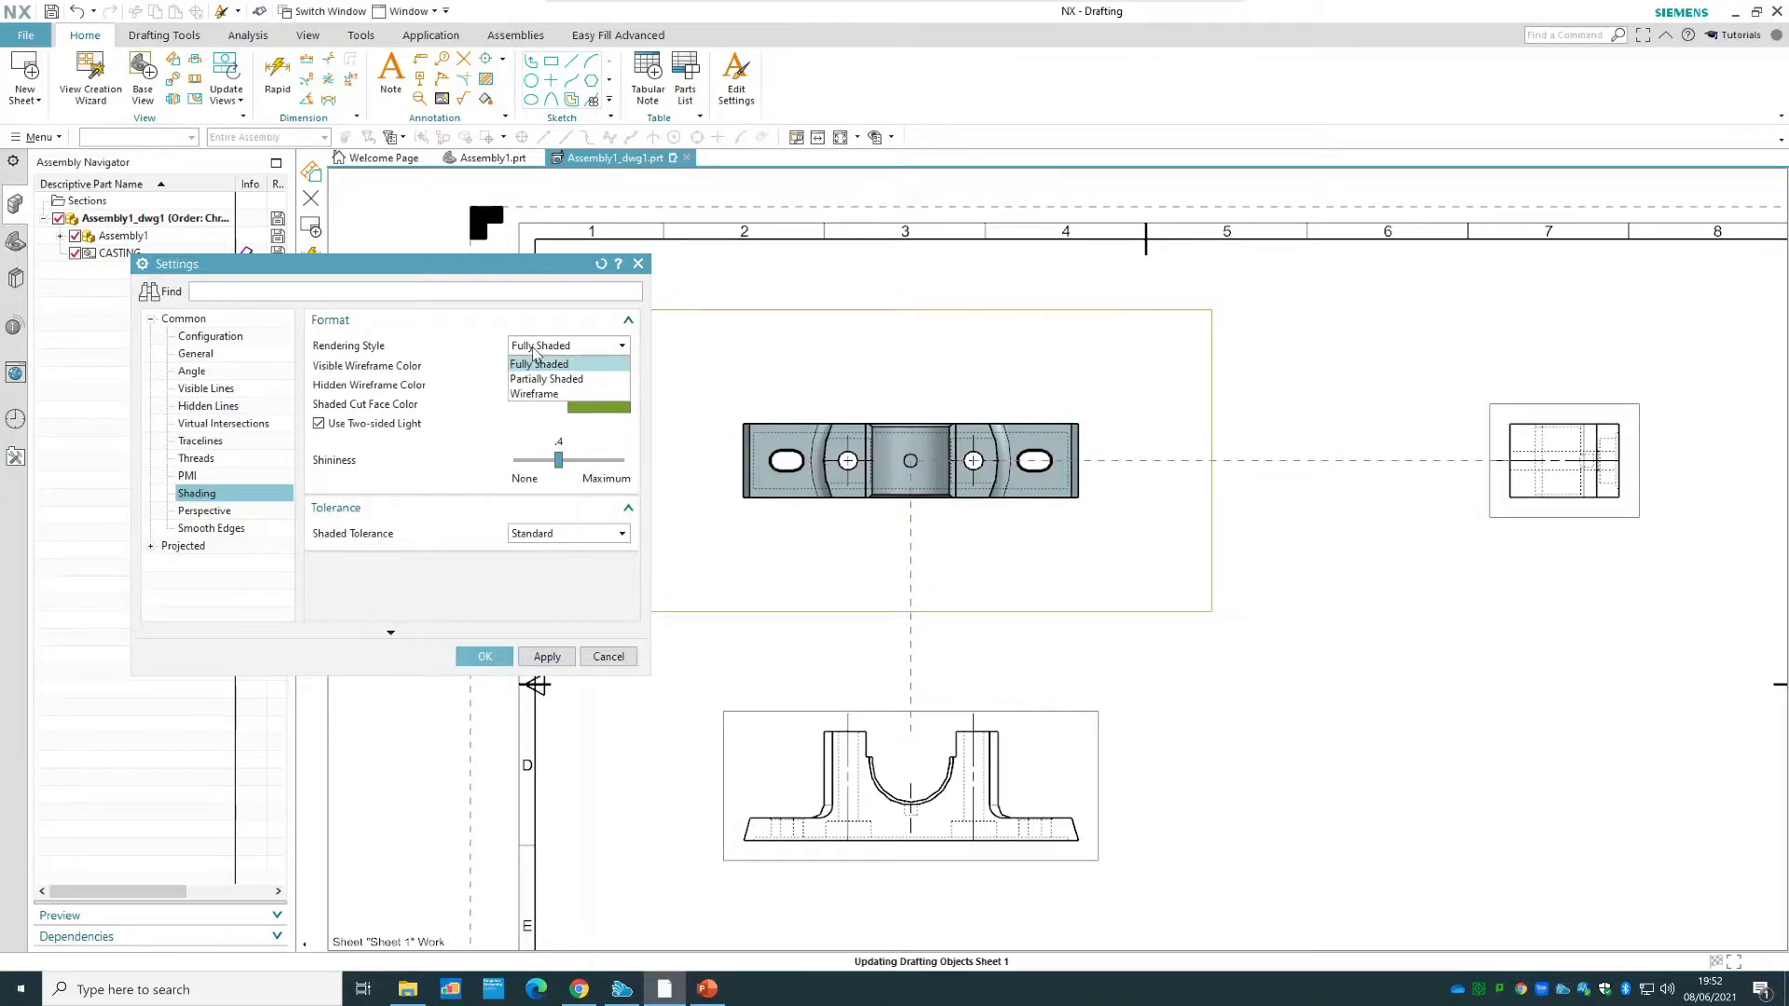
left_click(557, 394)
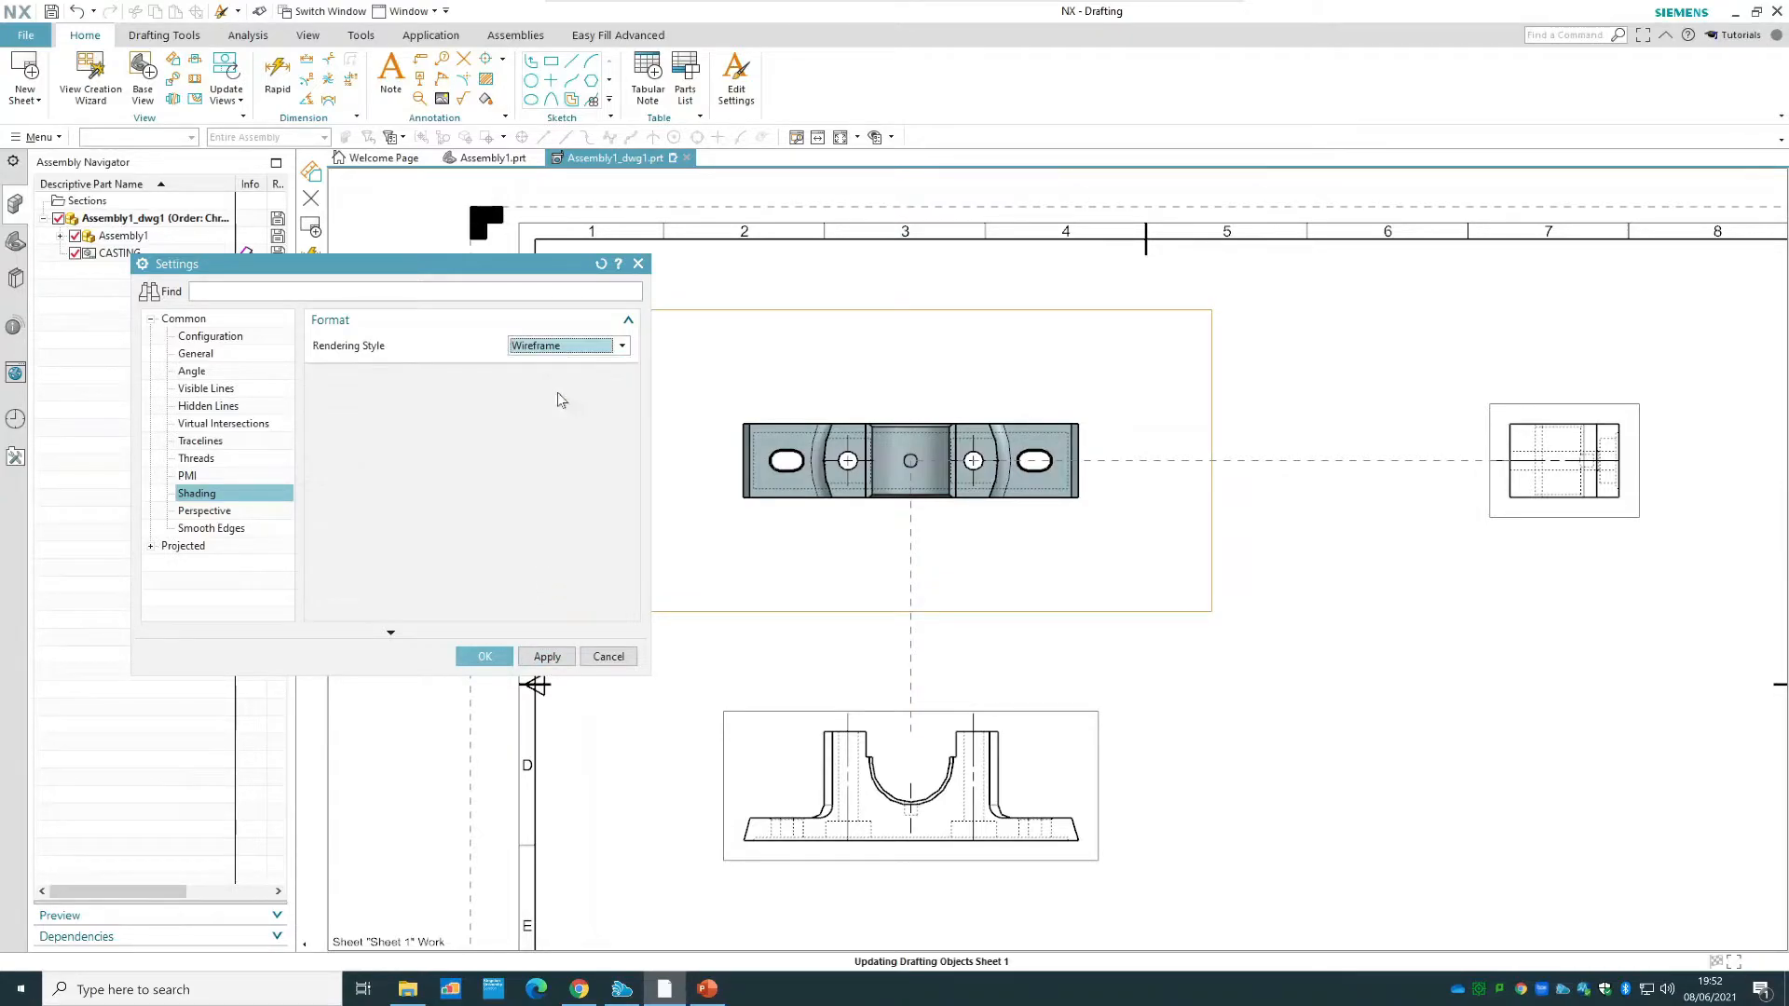
left_click(558, 656)
- Enable Show View Scale in the plan view's projected label settings and apply it
left_click(155, 547)
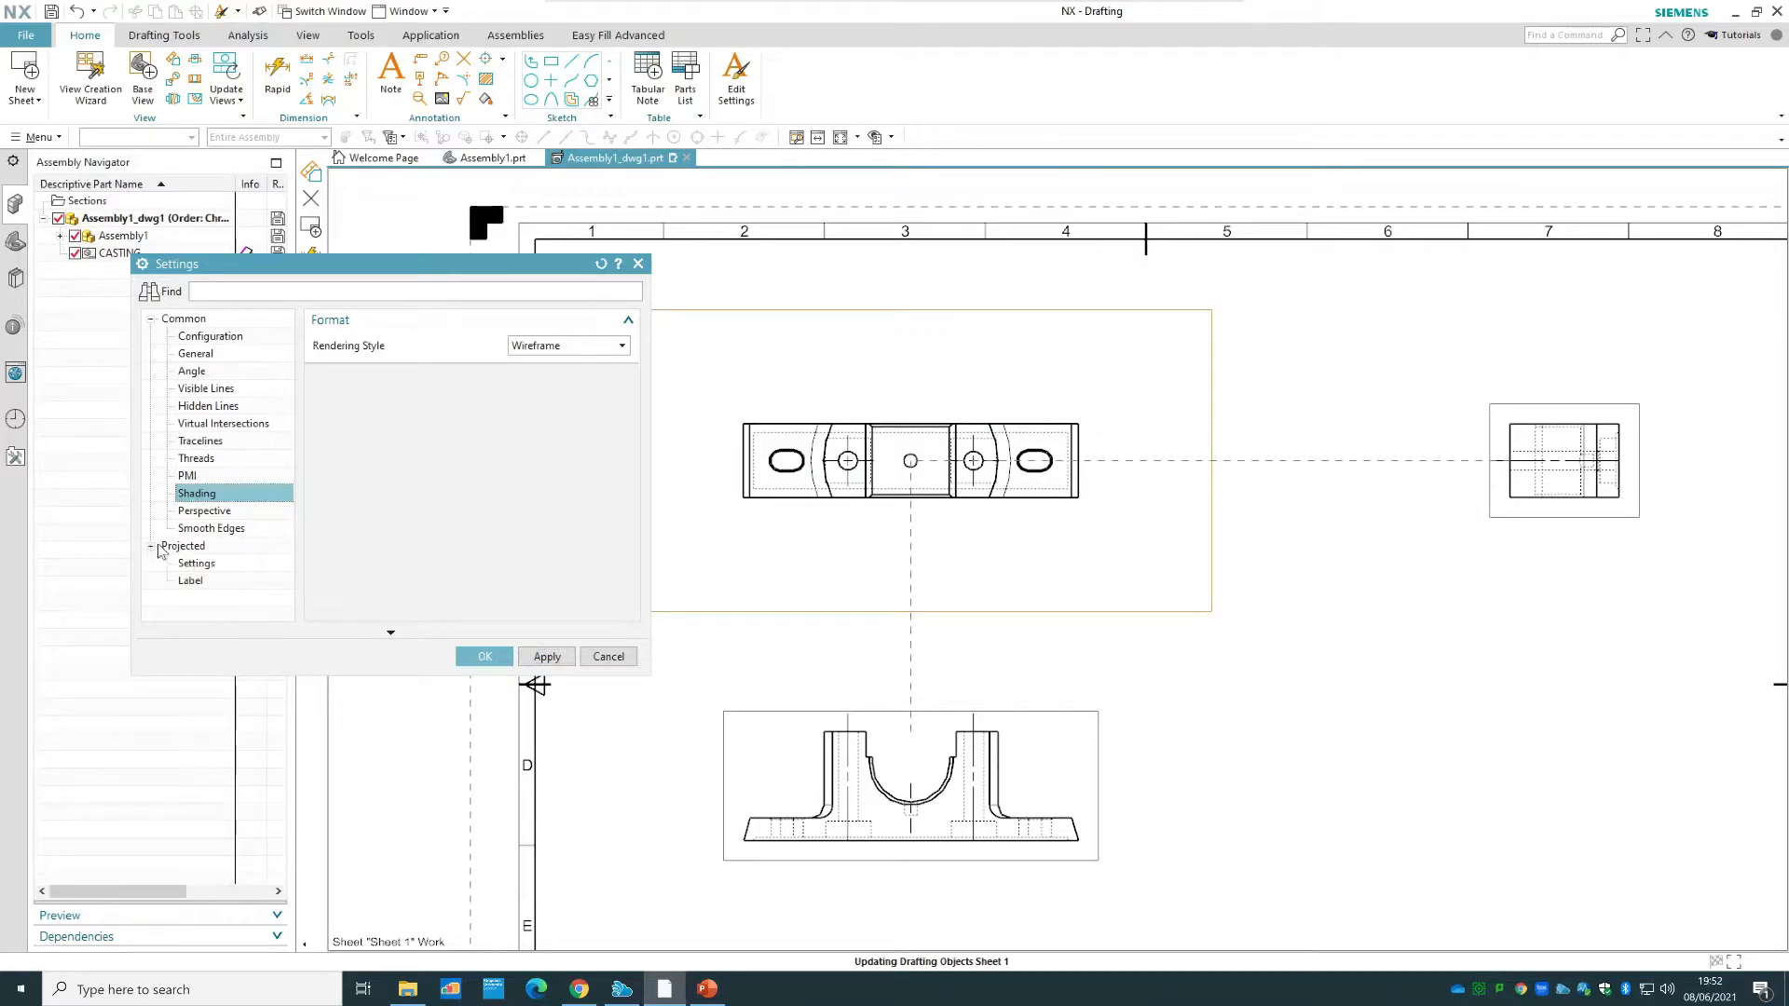
left_click(198, 566)
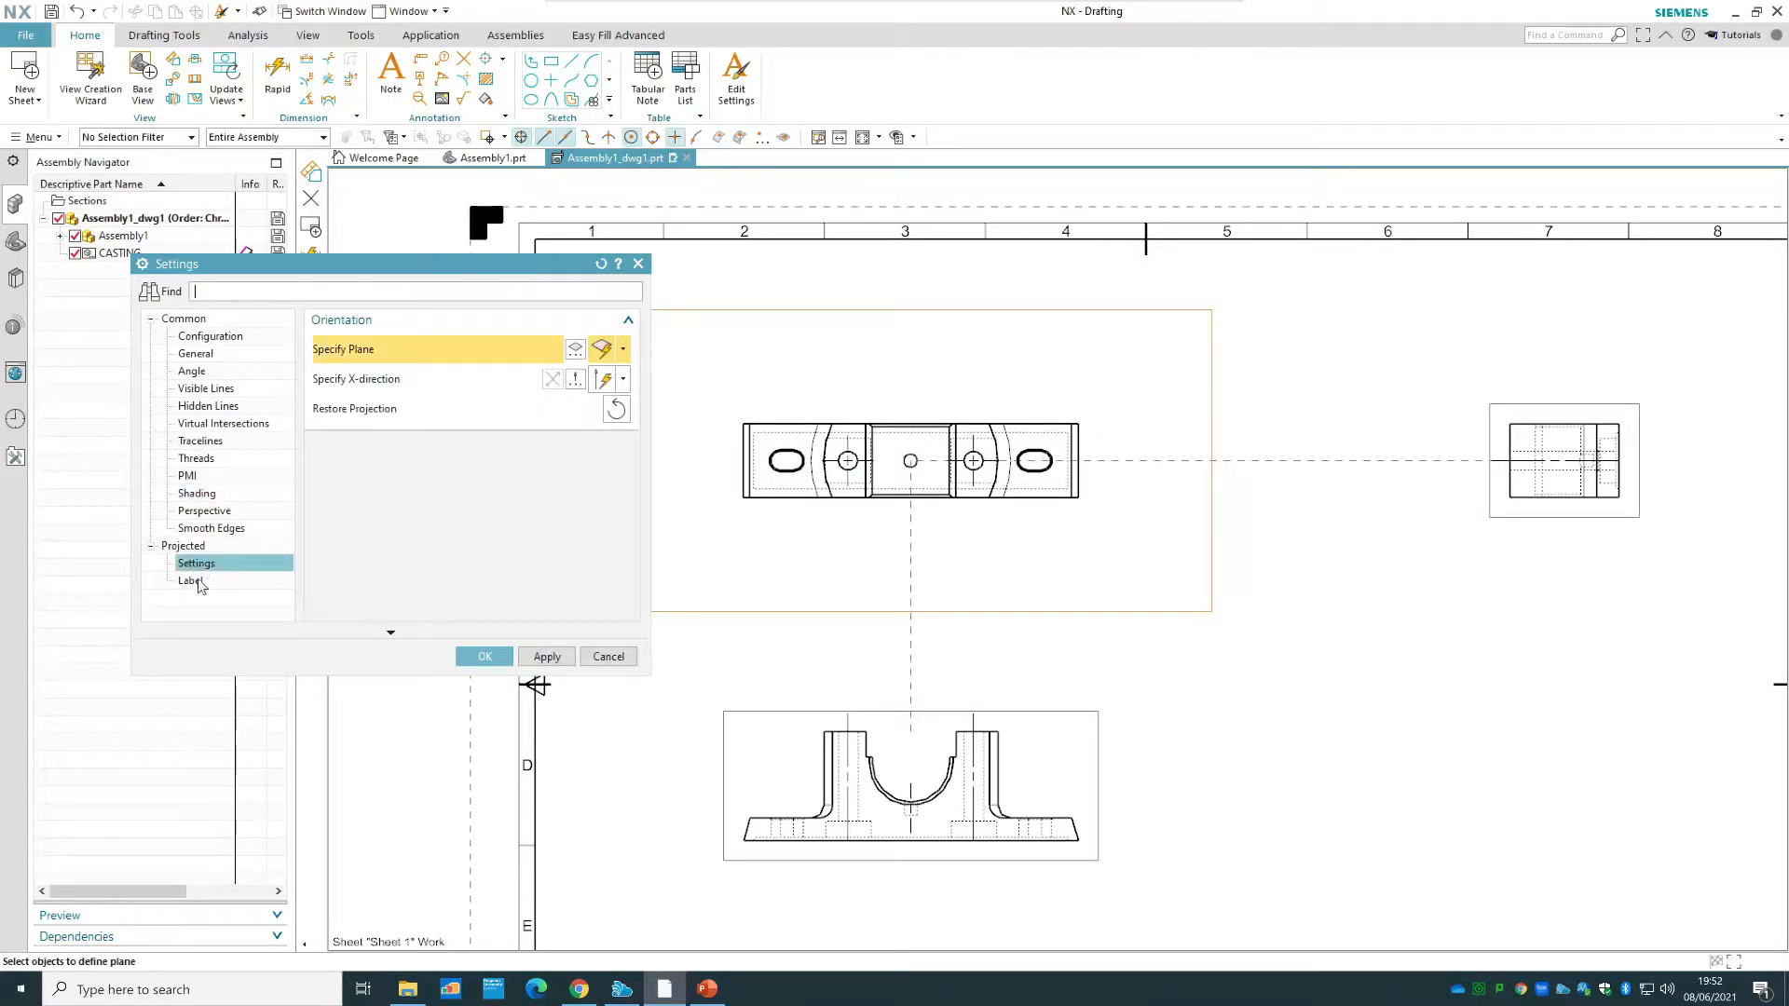
left_click(201, 583)
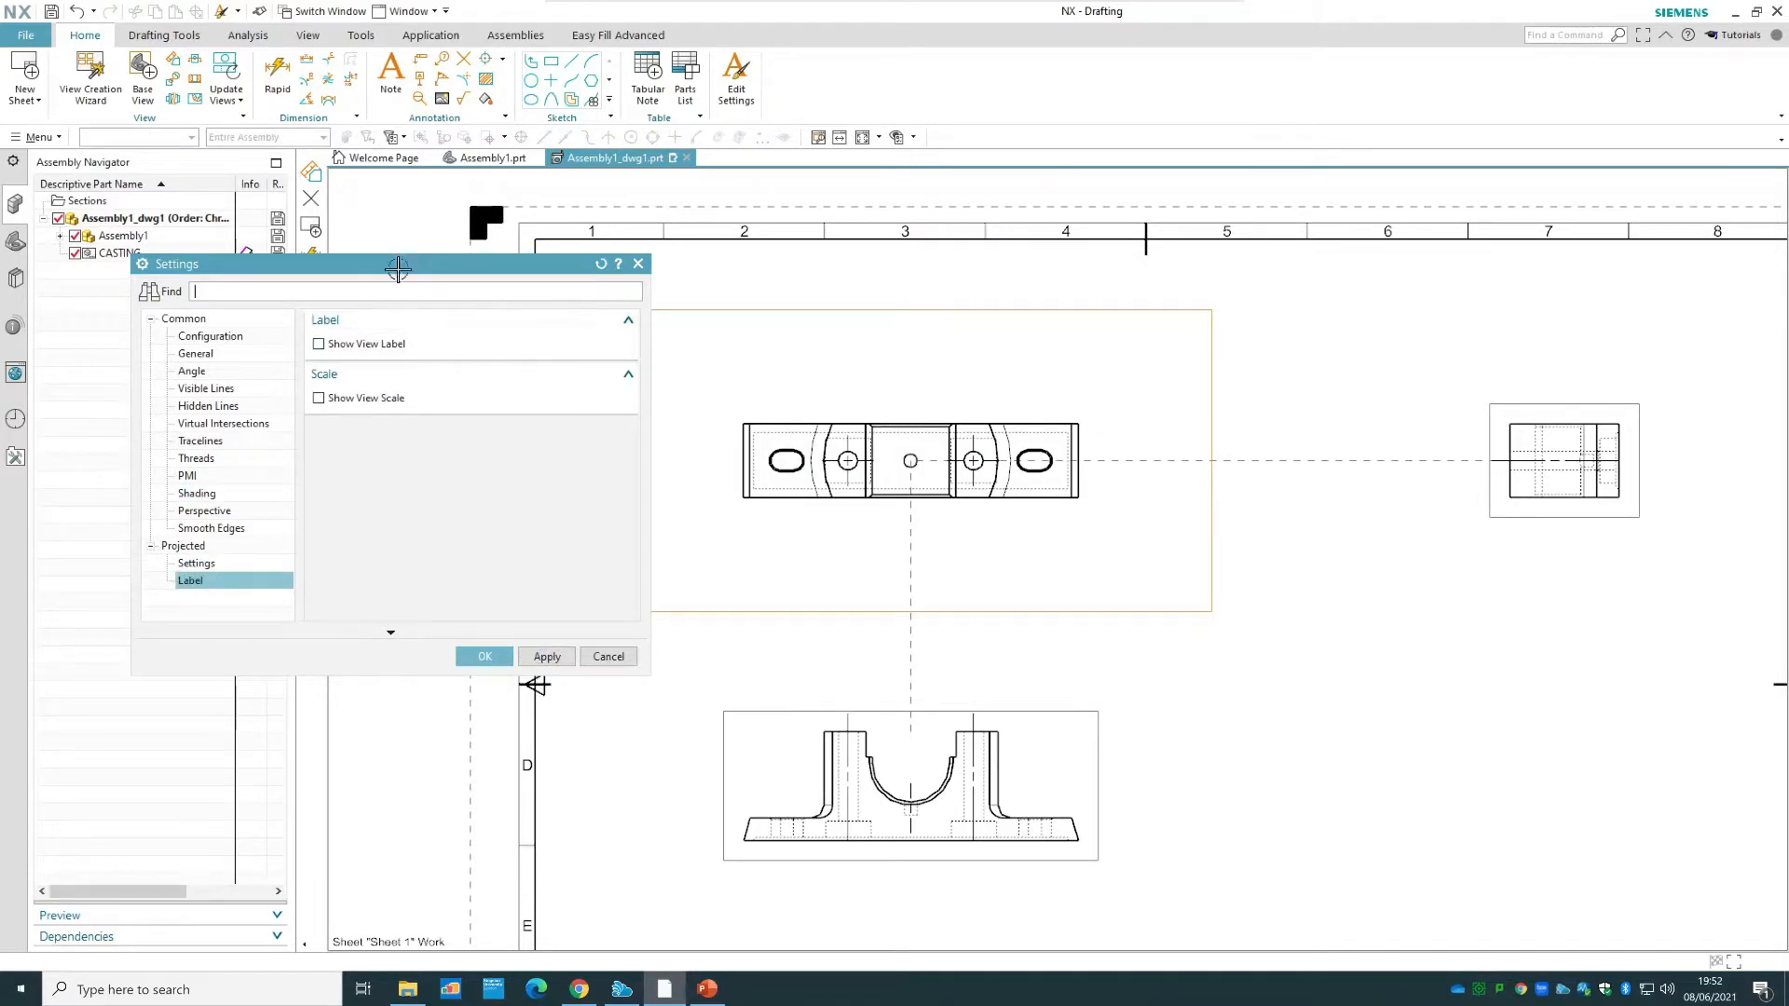
left_click(387, 401)
left_click(544, 656)
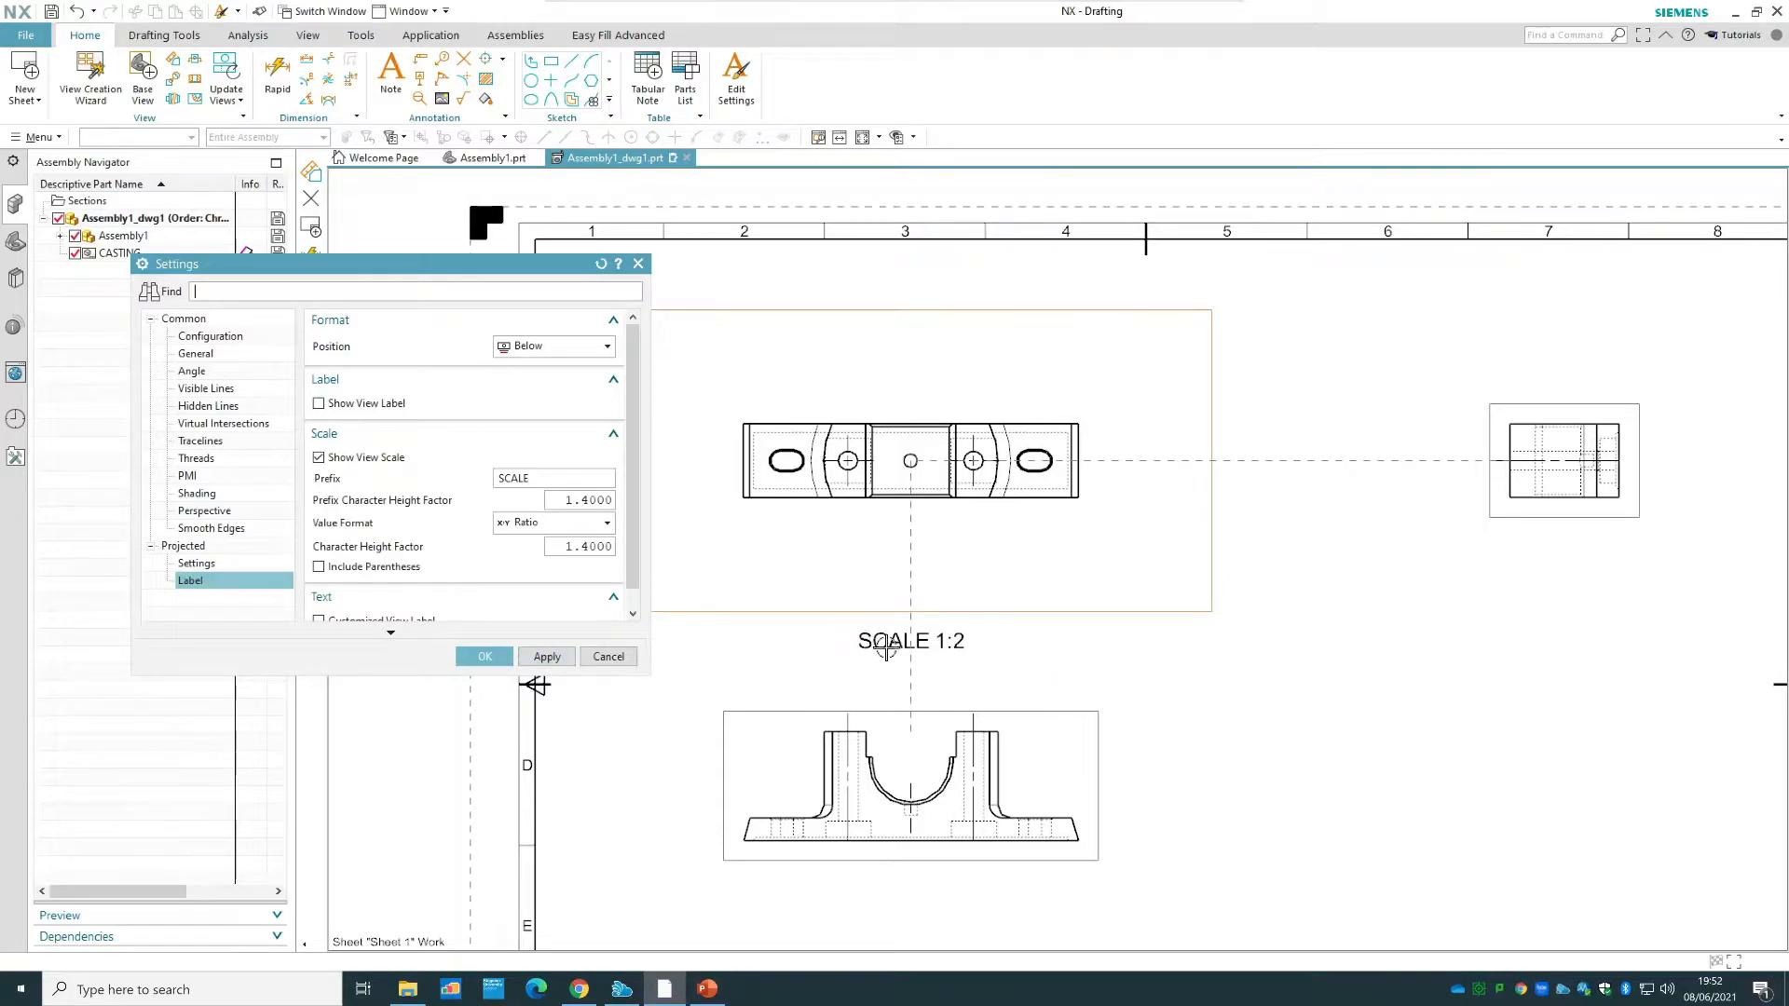
- Try placing the scale label Above the plan view, and return its position to Below
left_click(562, 347)
left_click(527, 367)
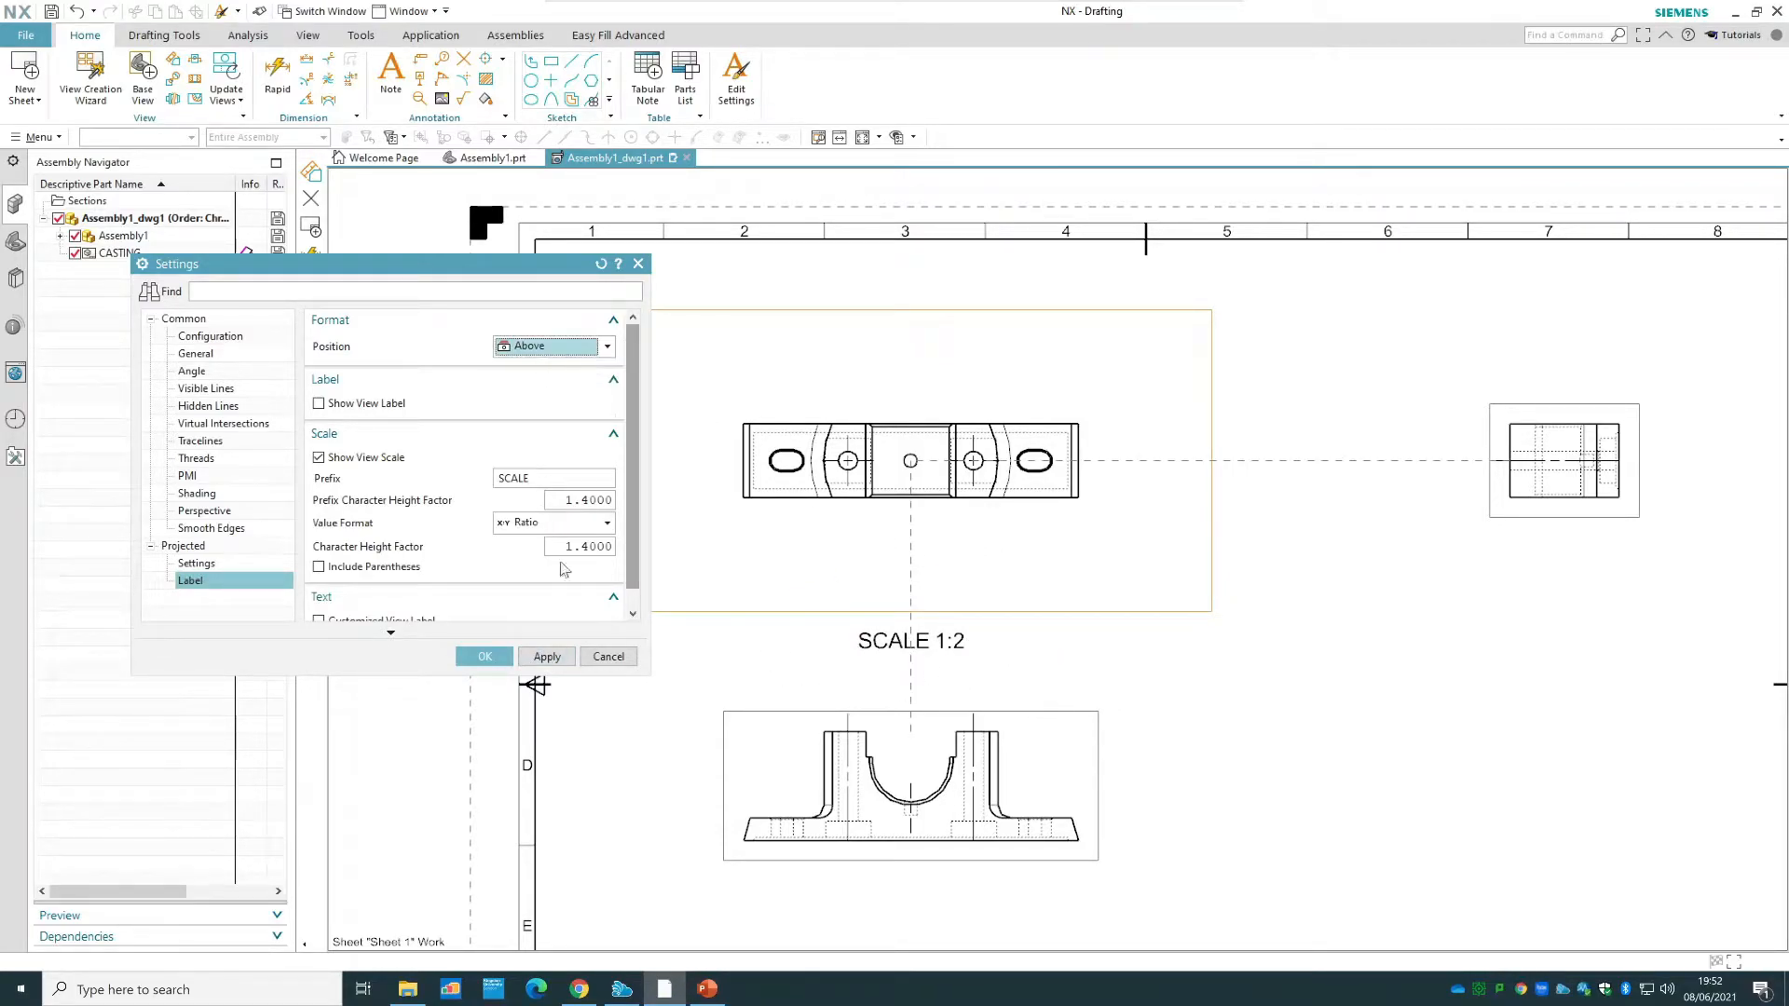
left_click(547, 656)
left_click(559, 346)
left_click(562, 388)
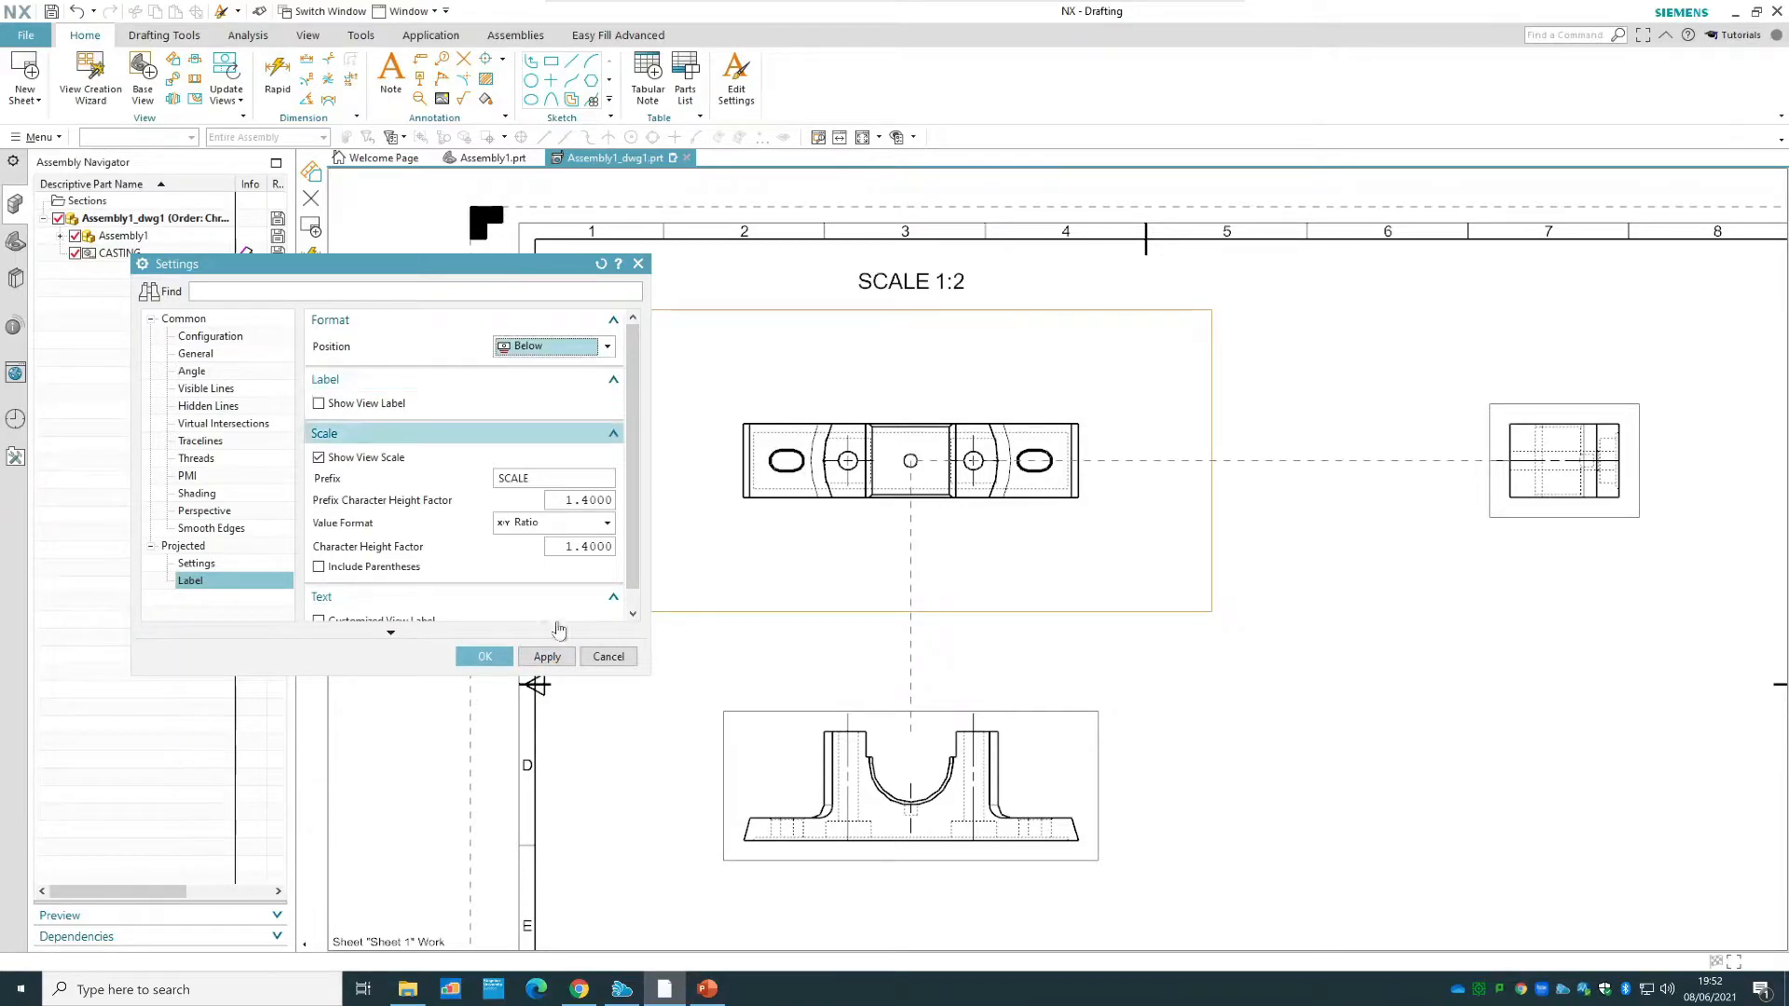
left_click(538, 654)
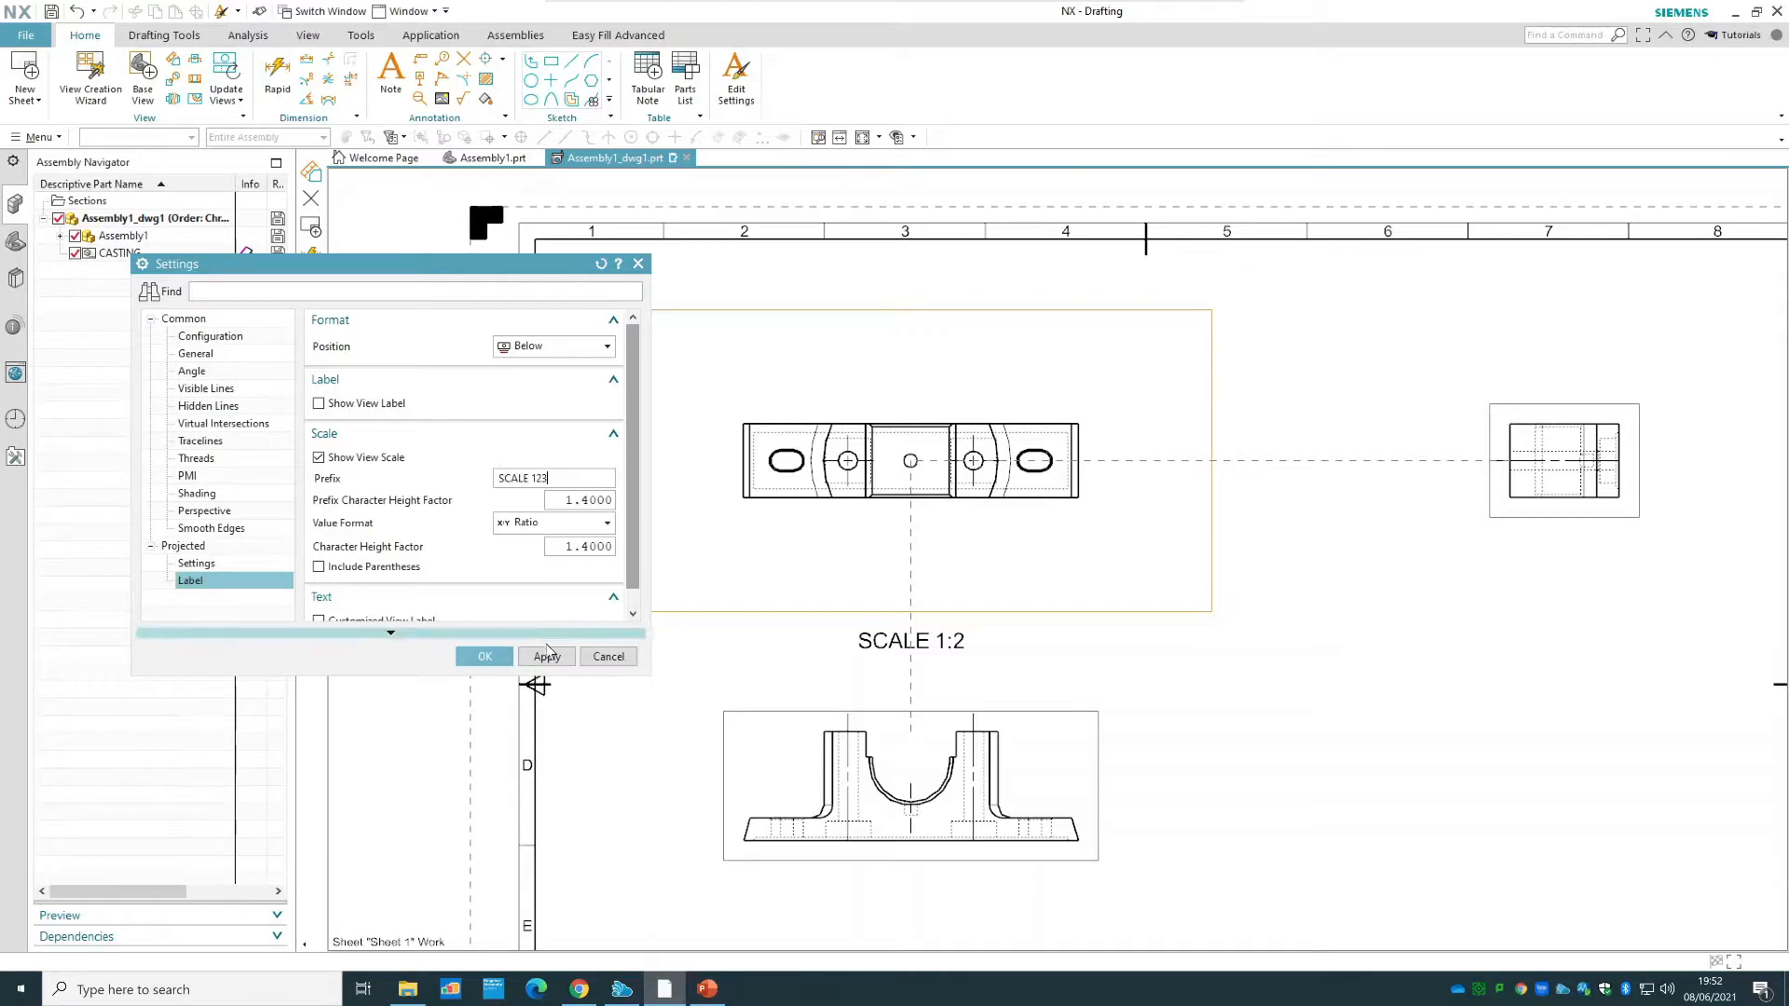
- Try the prefix "SCALE 123" on the plan view's scale label, restore "SCALE", and accept the view settings
left_click(547, 656)
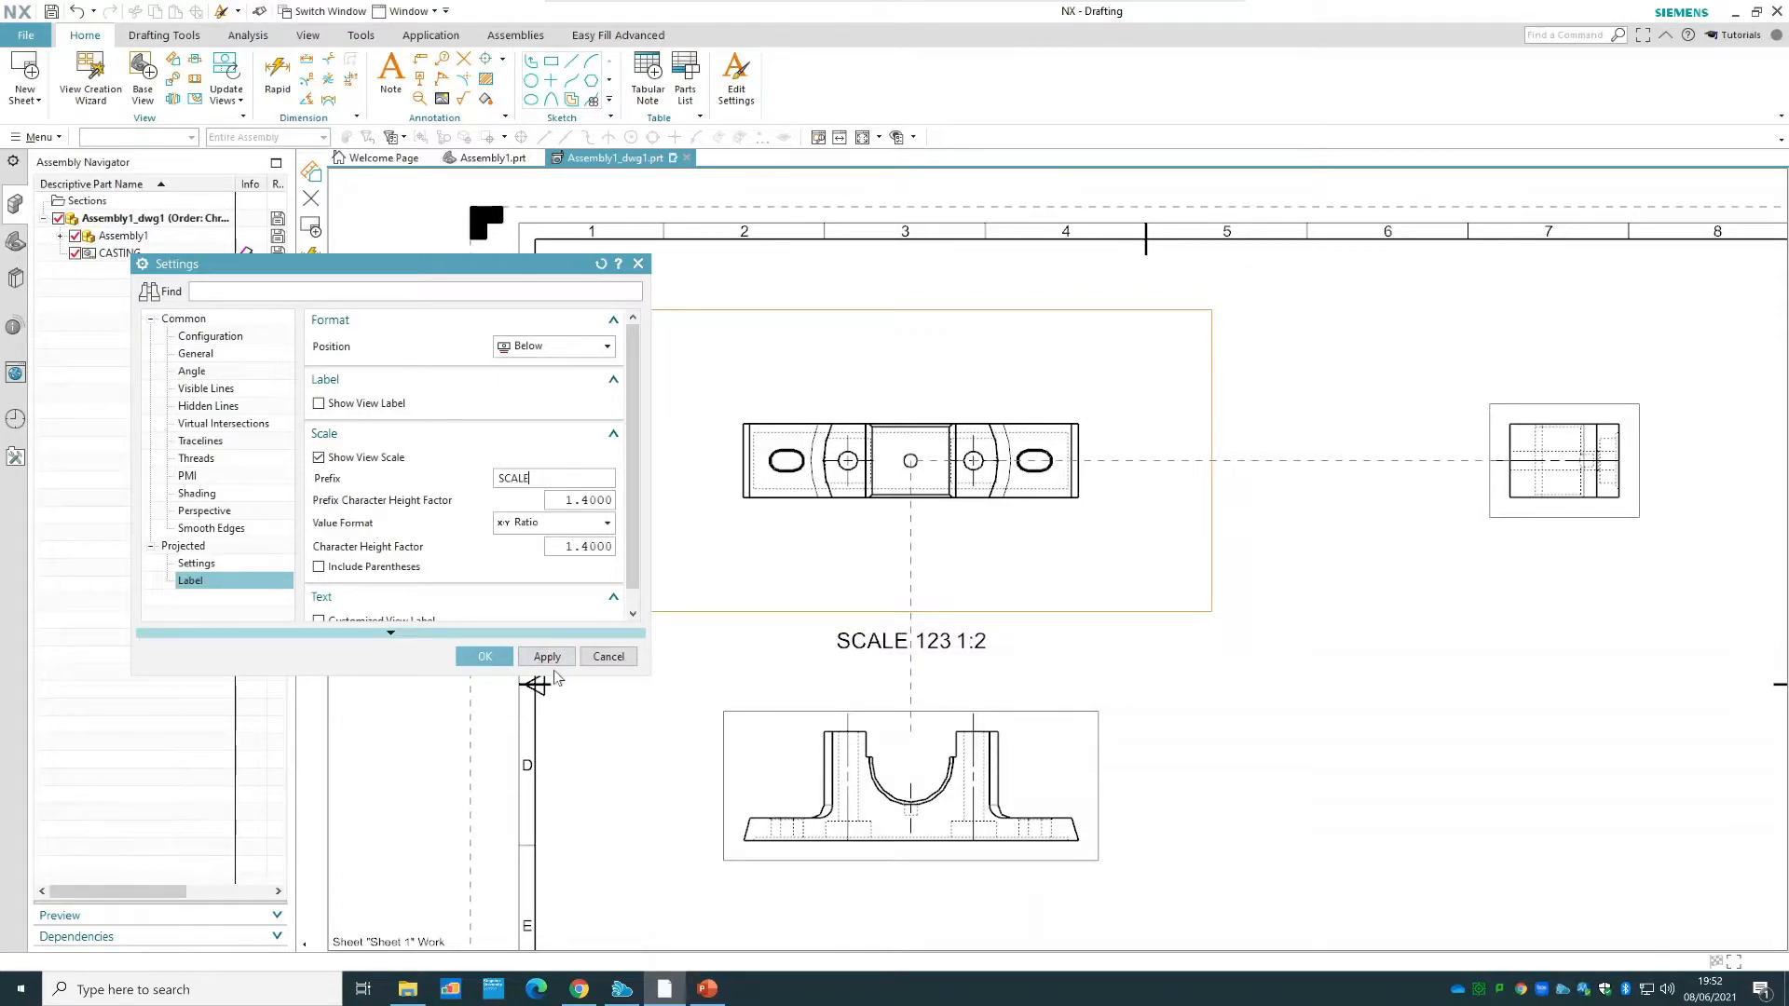
left_click(547, 656)
left_click(485, 658)
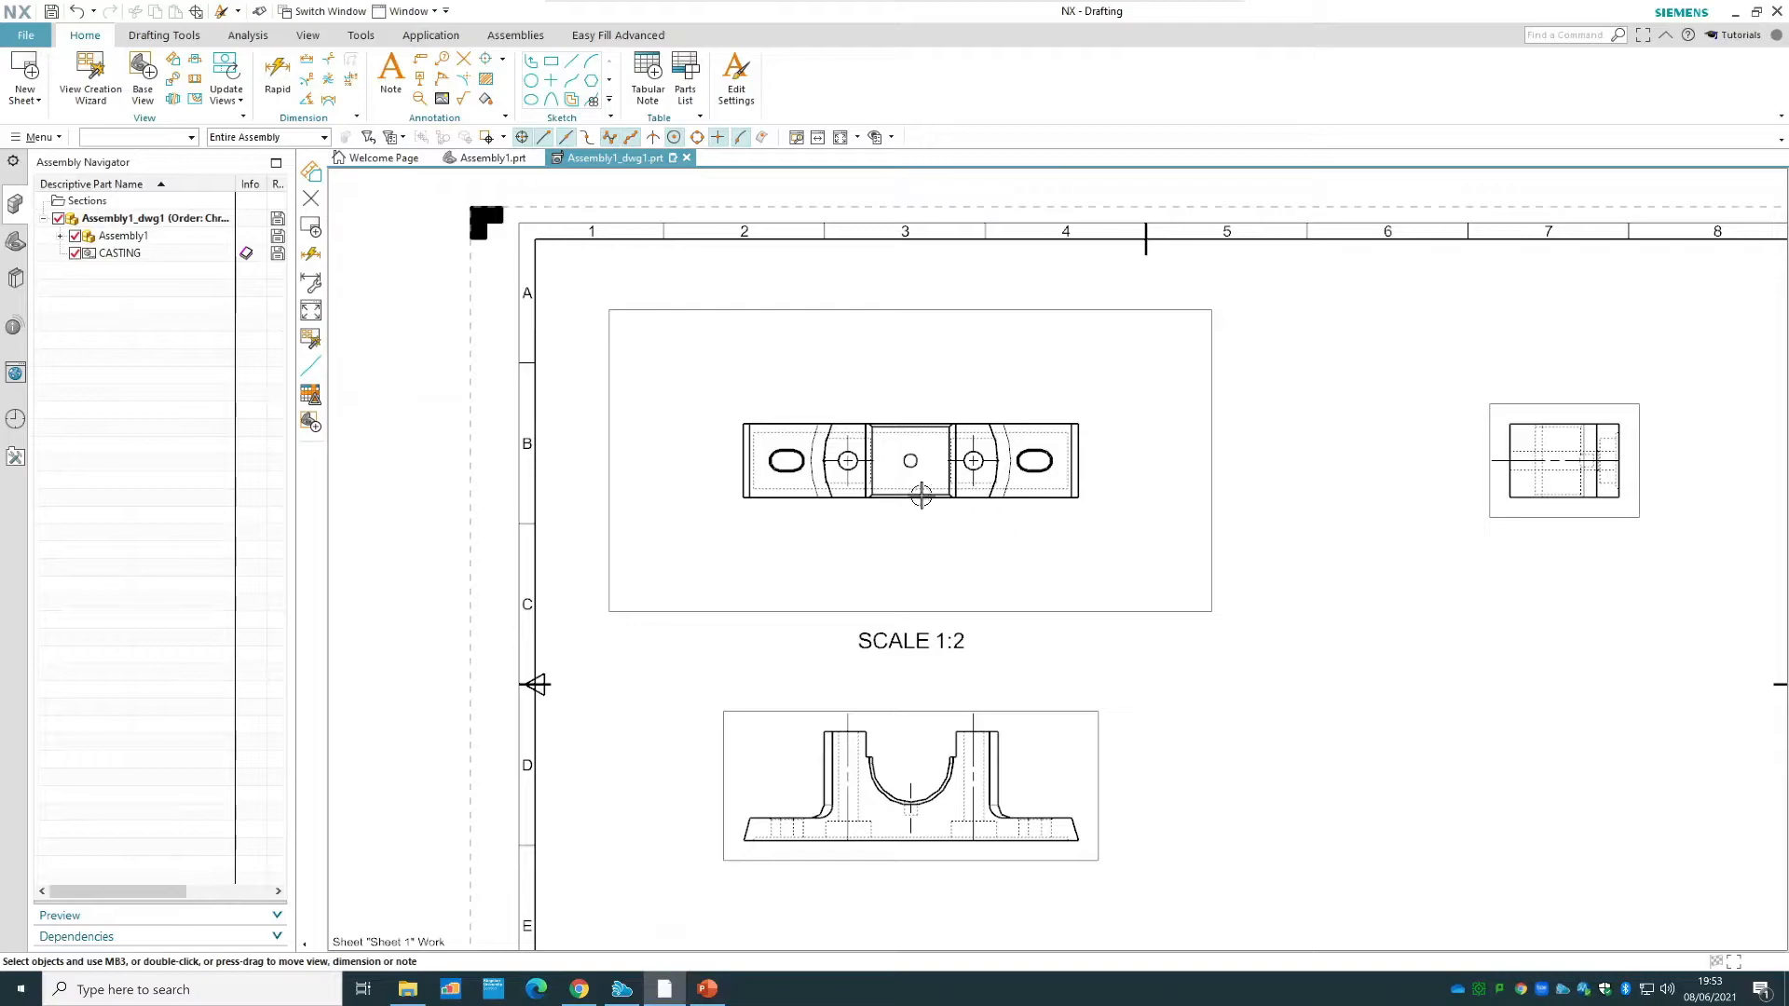
- Add a Rapid Dimension for the casting's overall length in the plan view, placed above the part
left_click(277, 94)
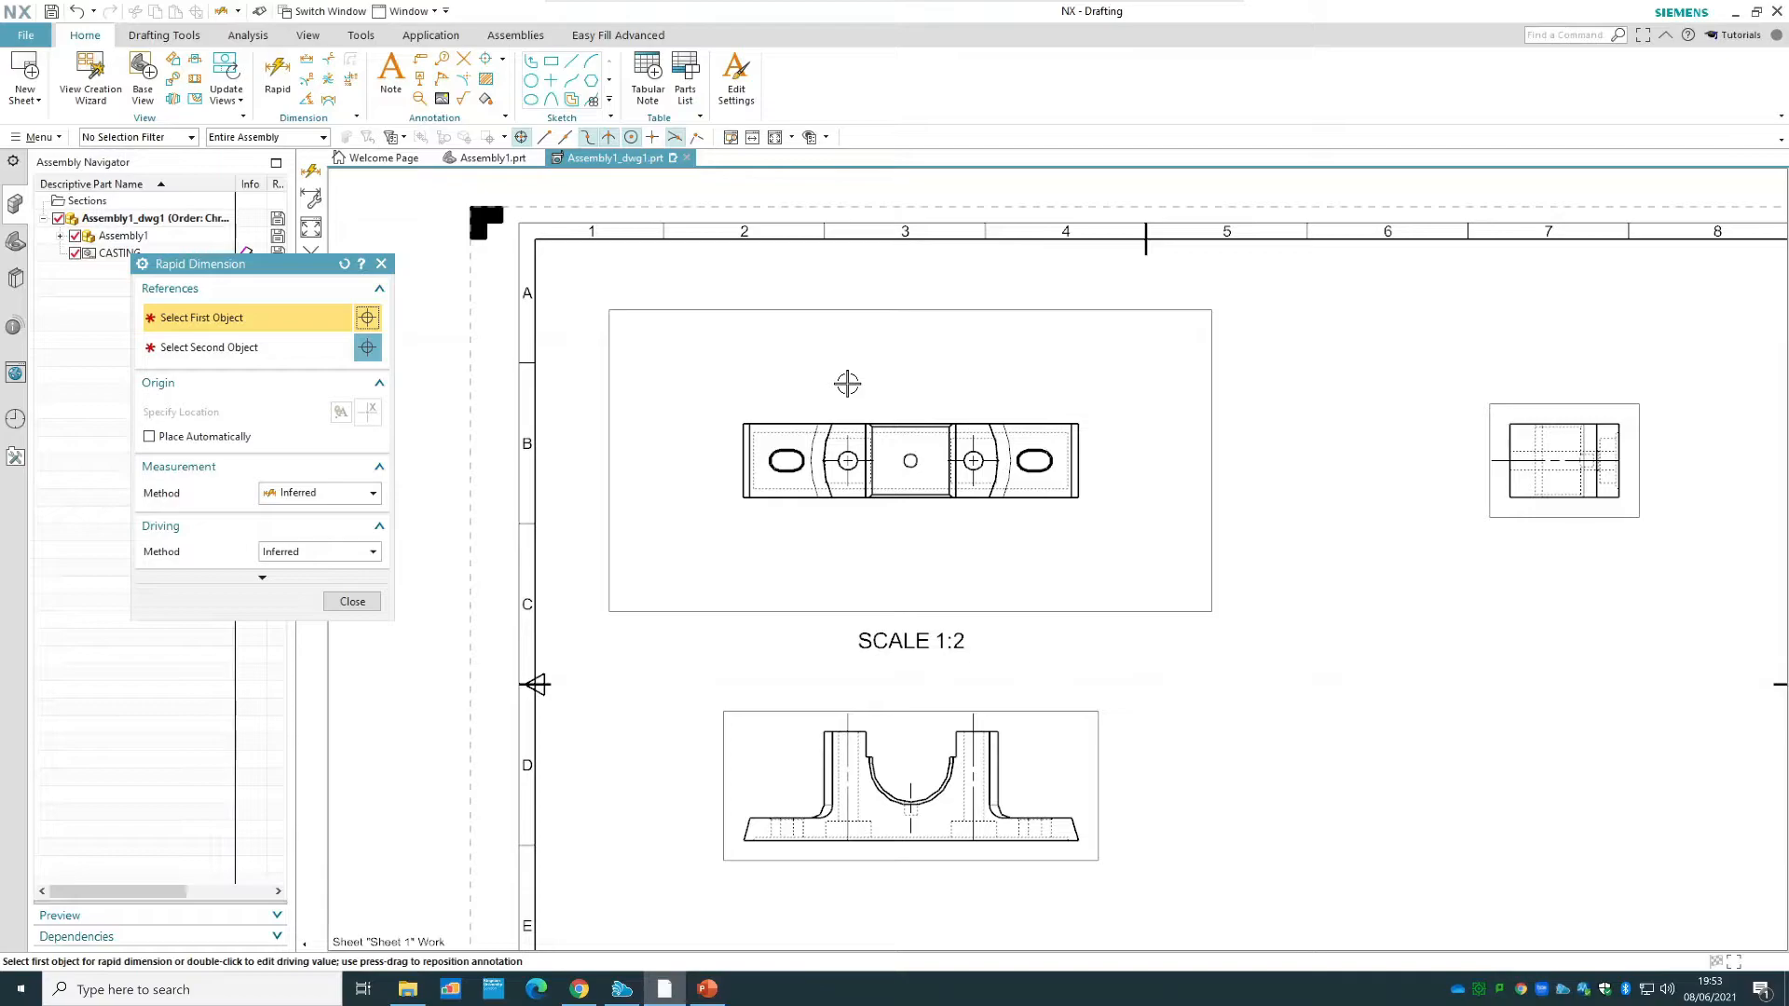
left_click(743, 425)
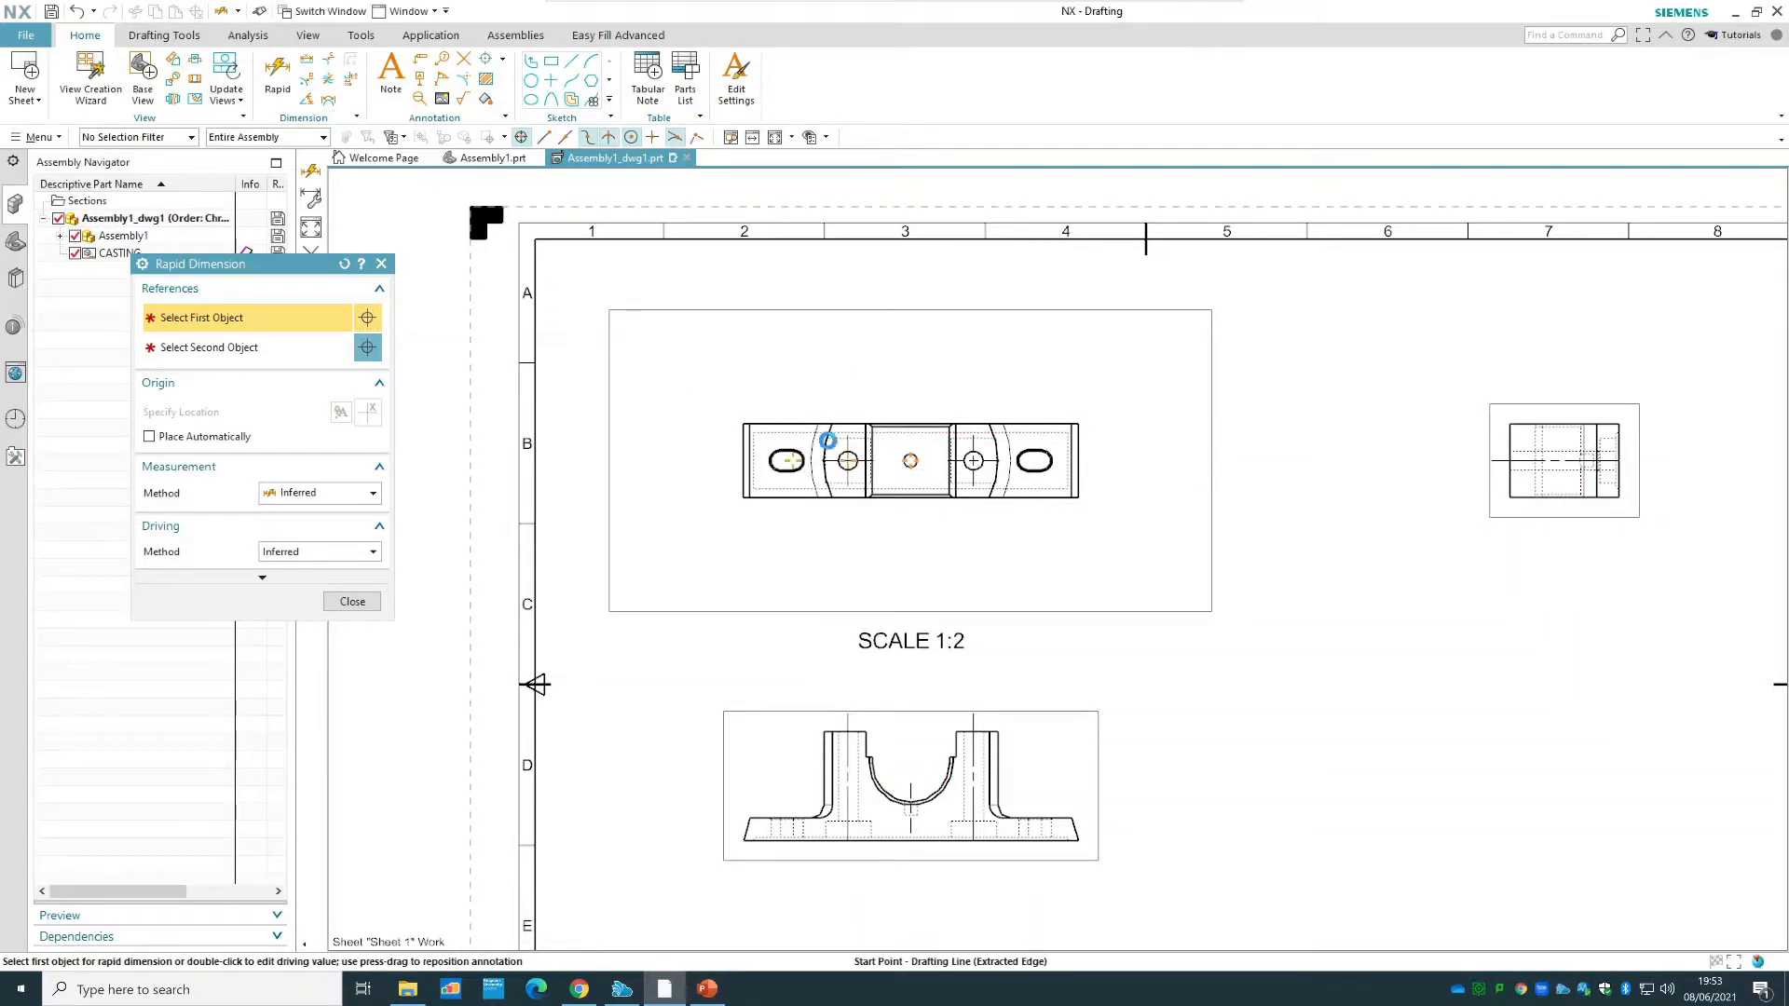
left_click(1079, 450)
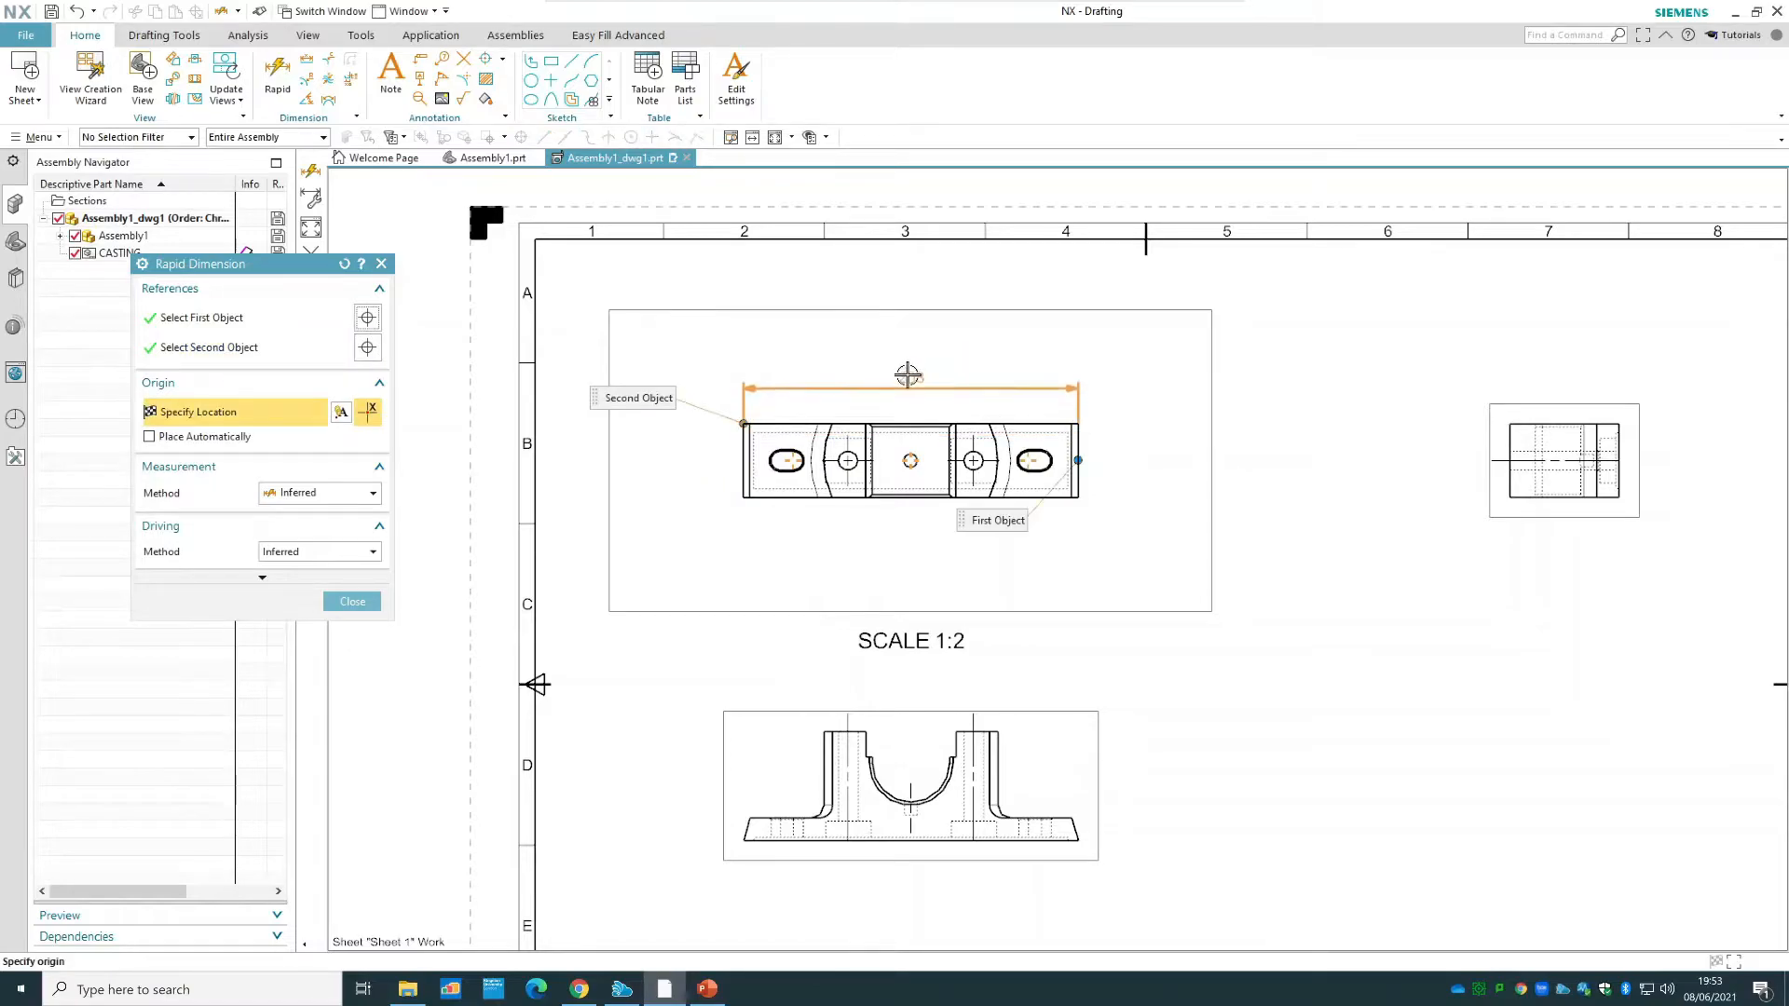
left_click(923, 367)
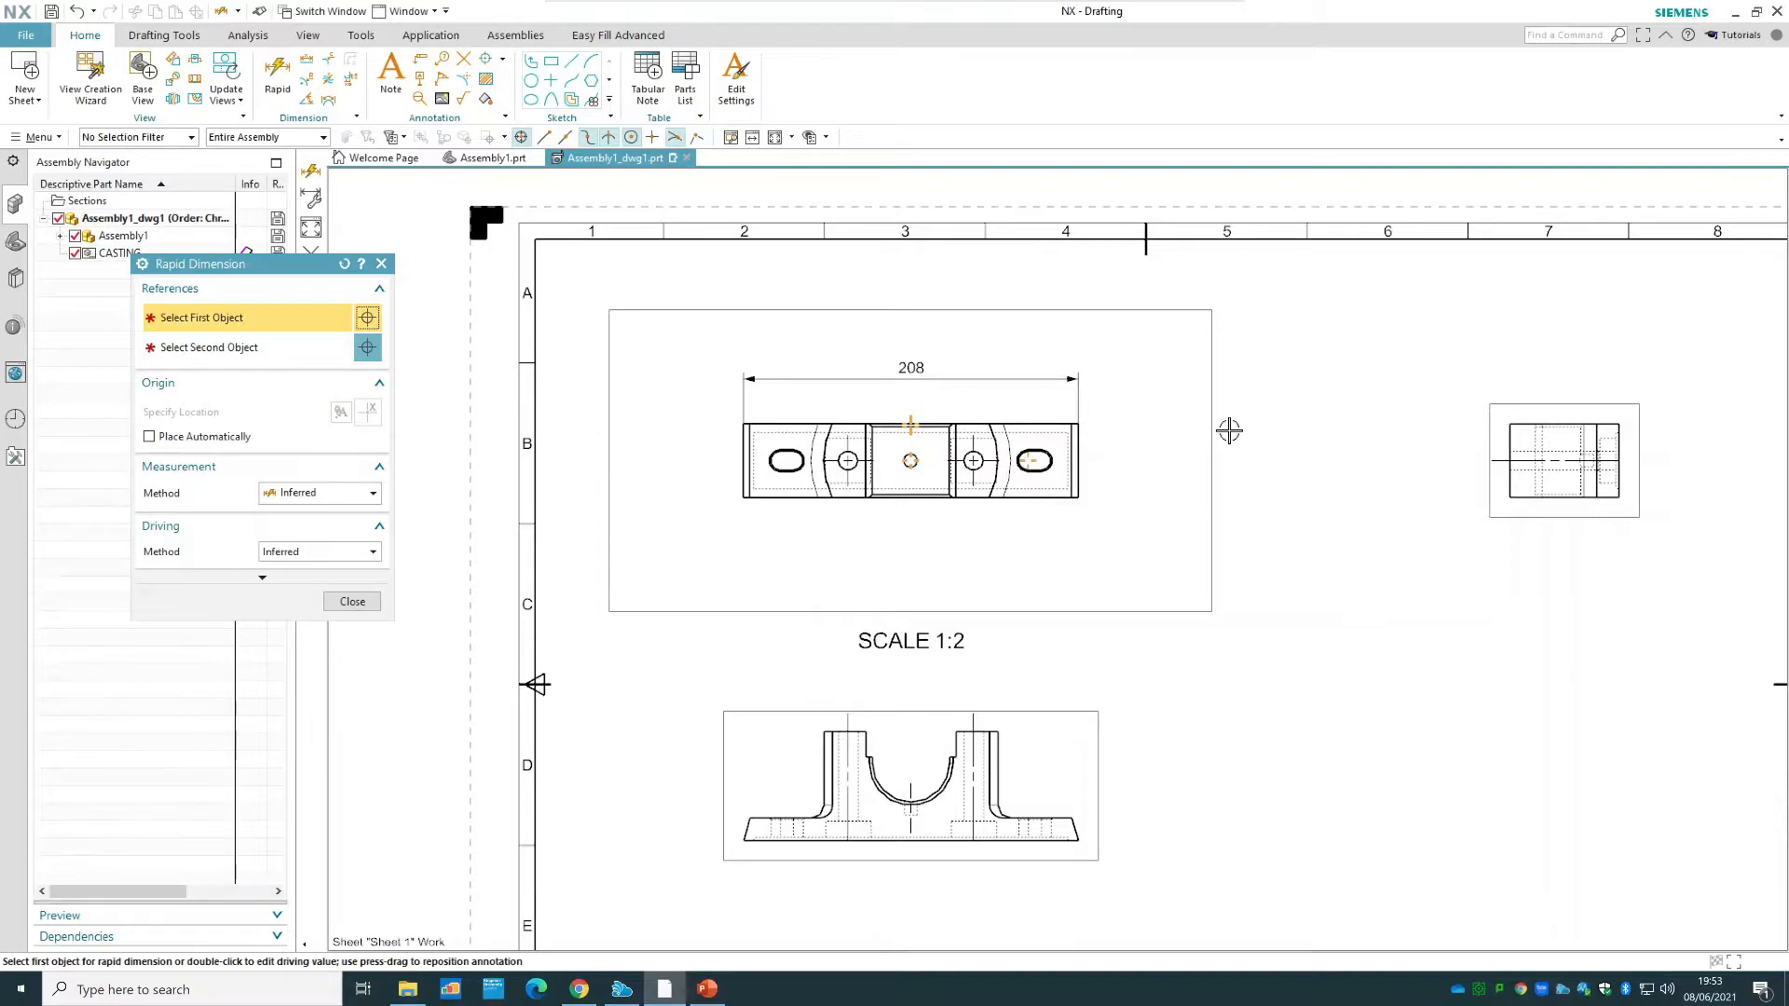
left_click(359, 601)
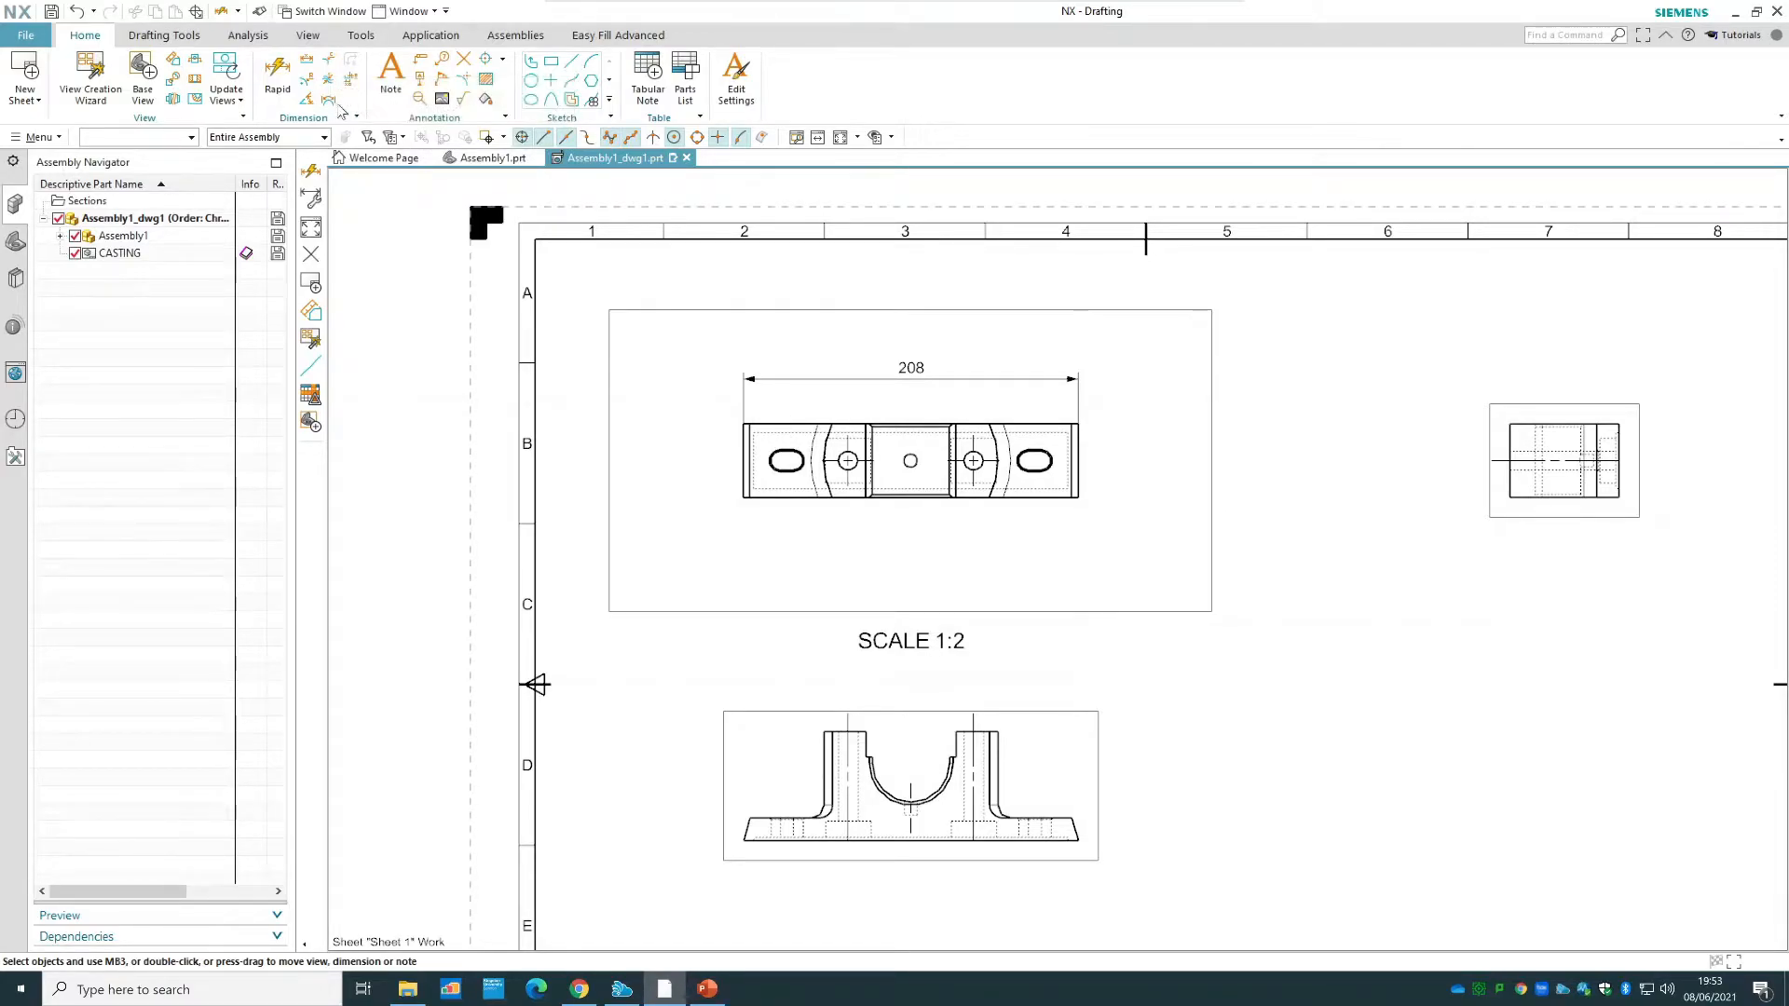
left_click(276, 84)
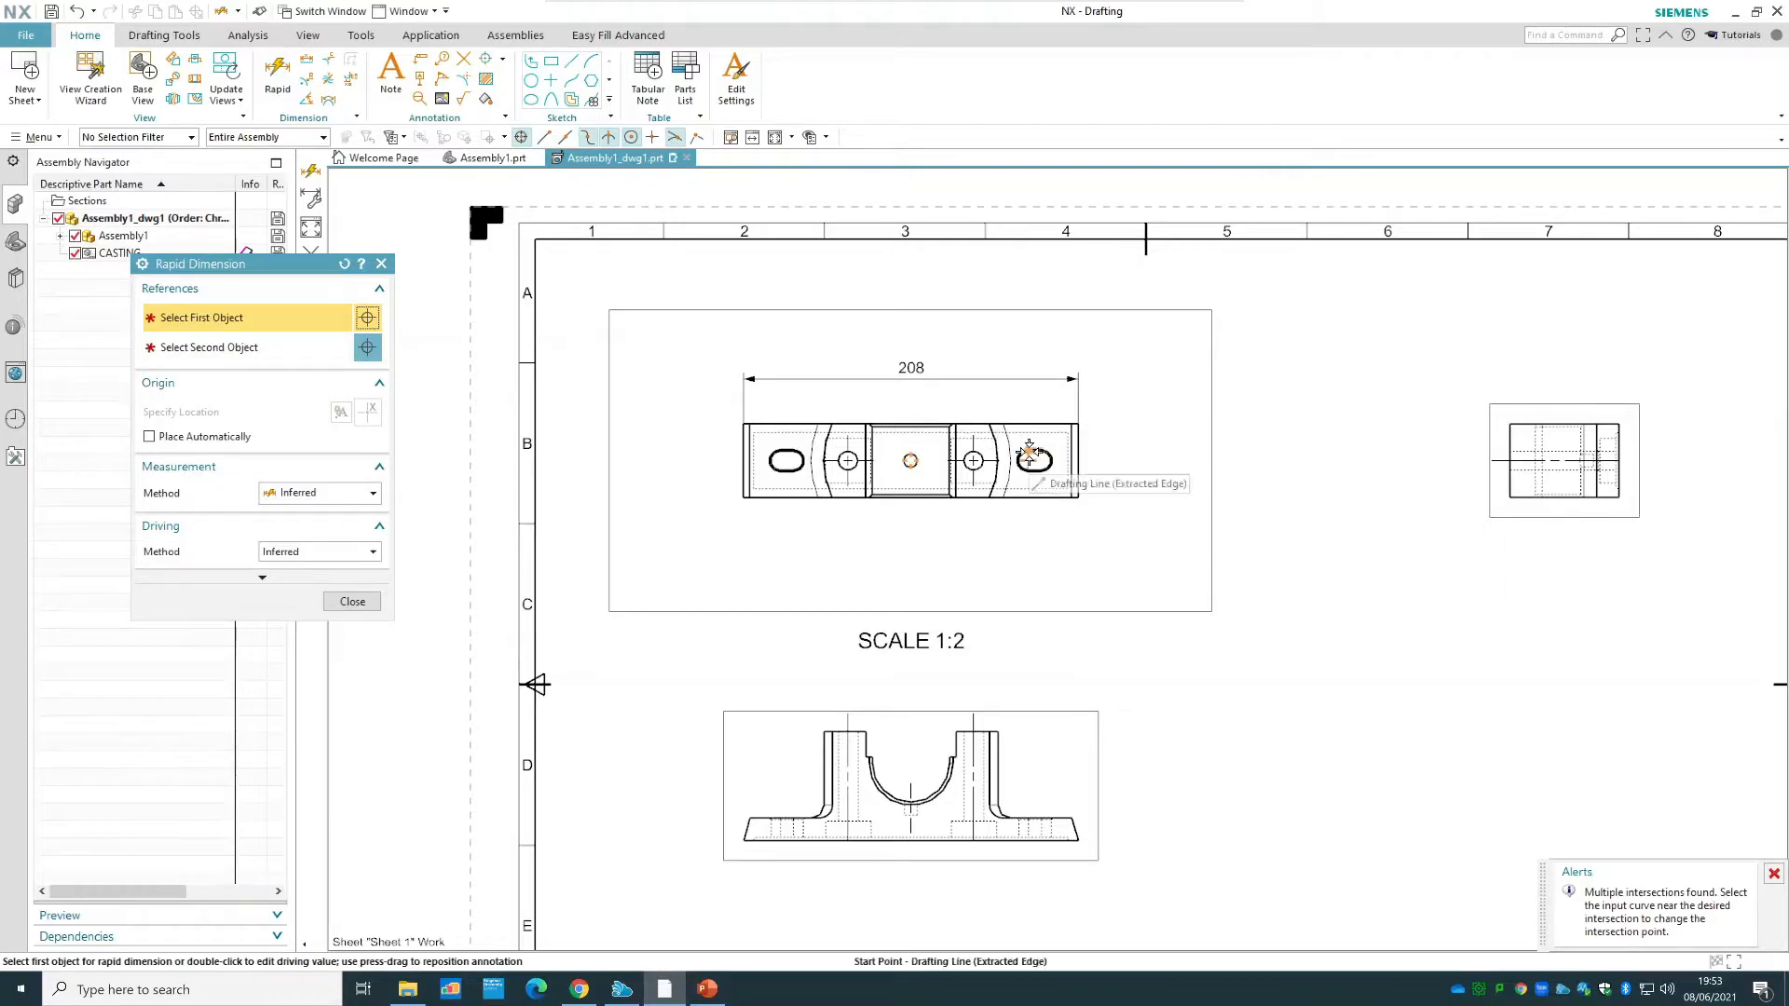
left_click(972, 456)
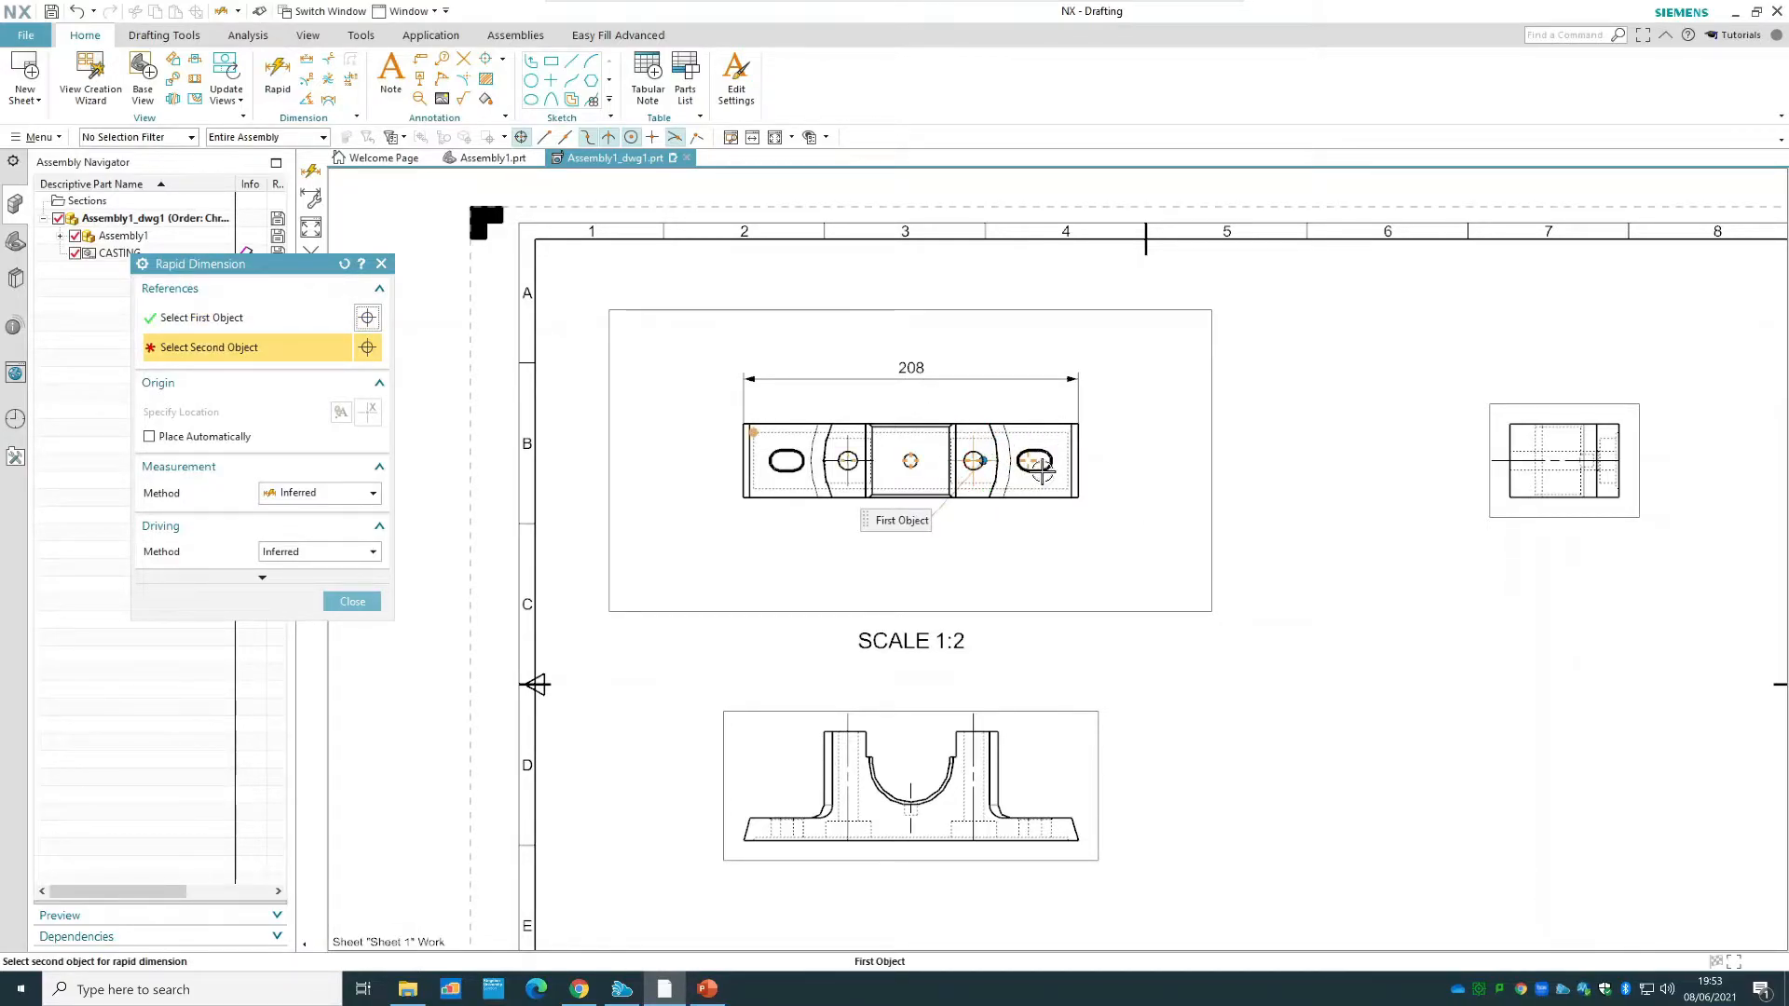
scroll(978, 459, "up", 4)
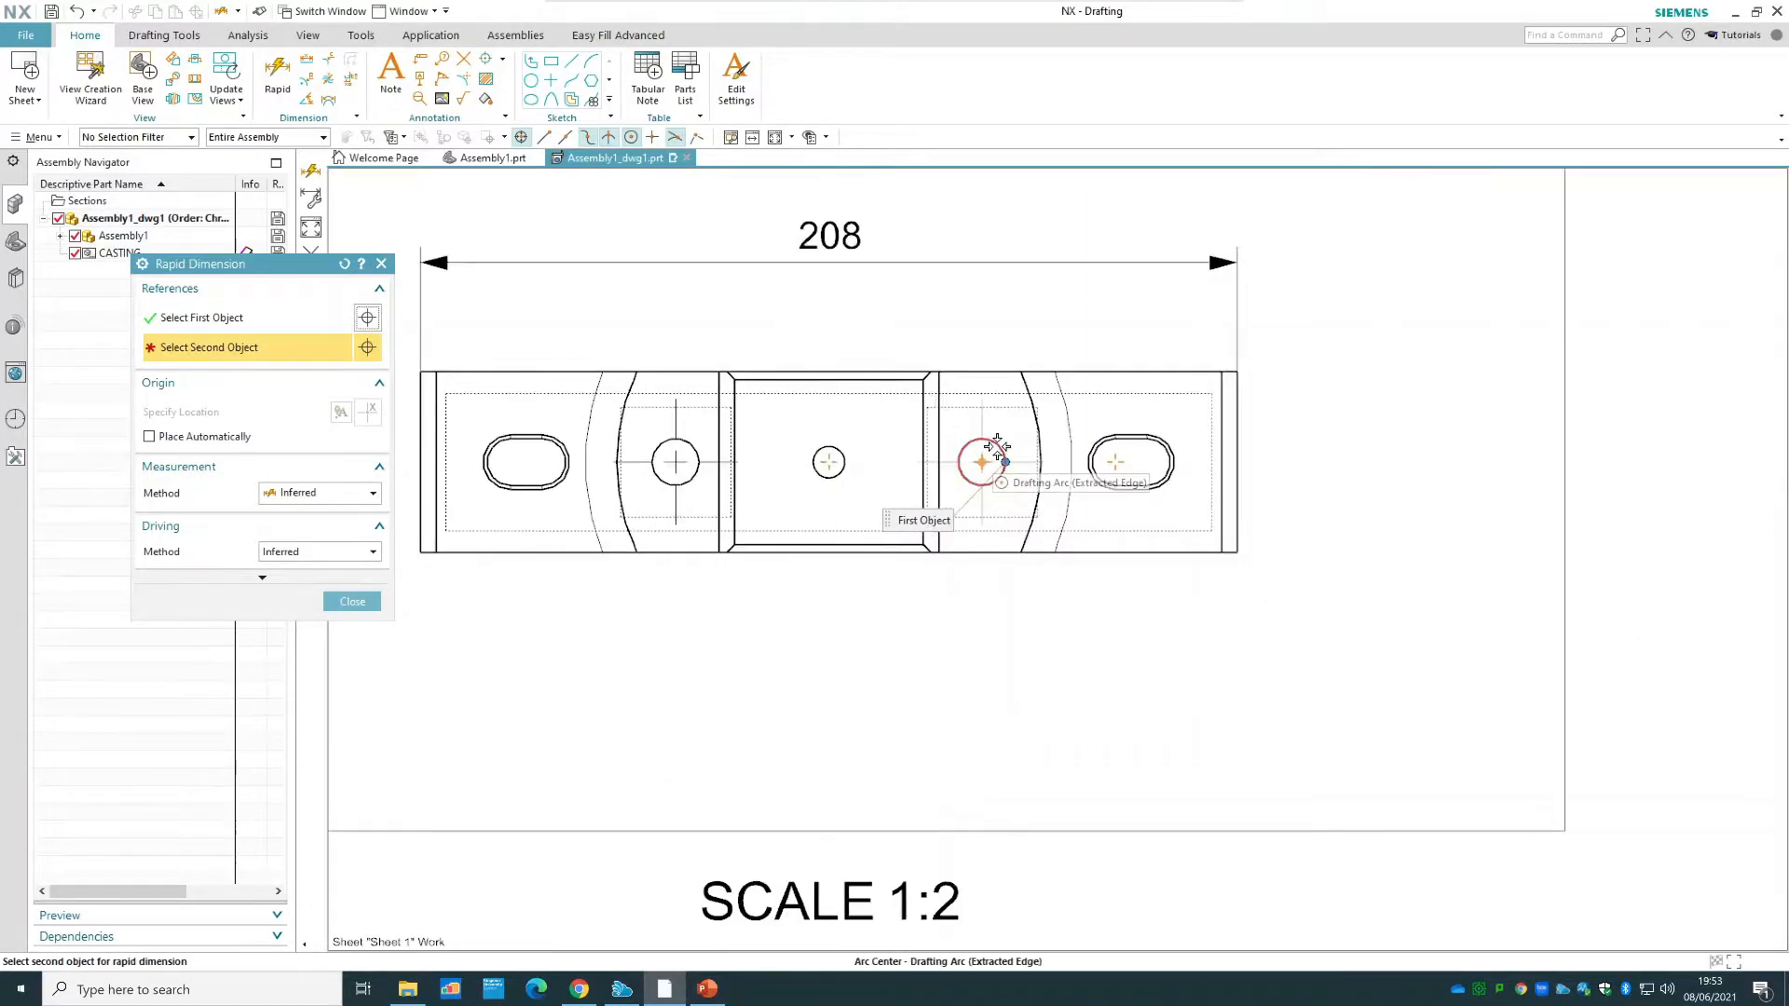
key("Escape")
scroll(1015, 445, "down", 4)
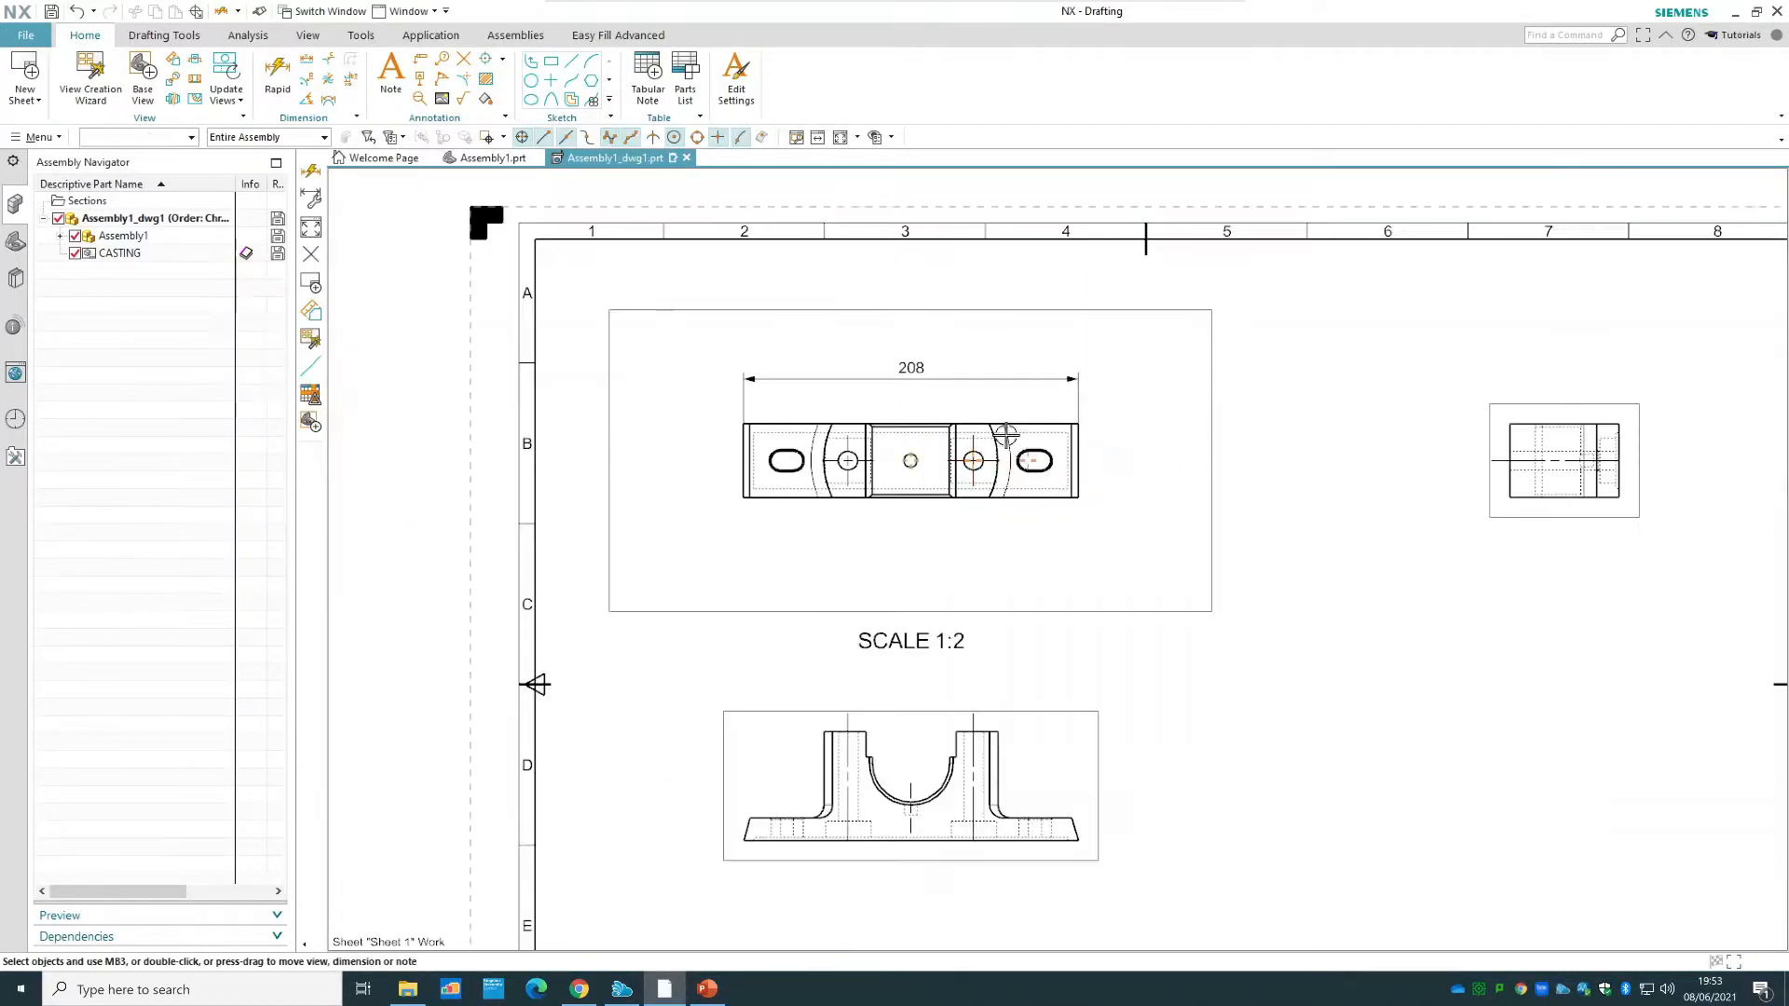
- Add a Rapid Dimension for the diameter of the round hole right of the centre hole in the plan view, placed diagonally above the part
scroll(1062, 460, "up", 5)
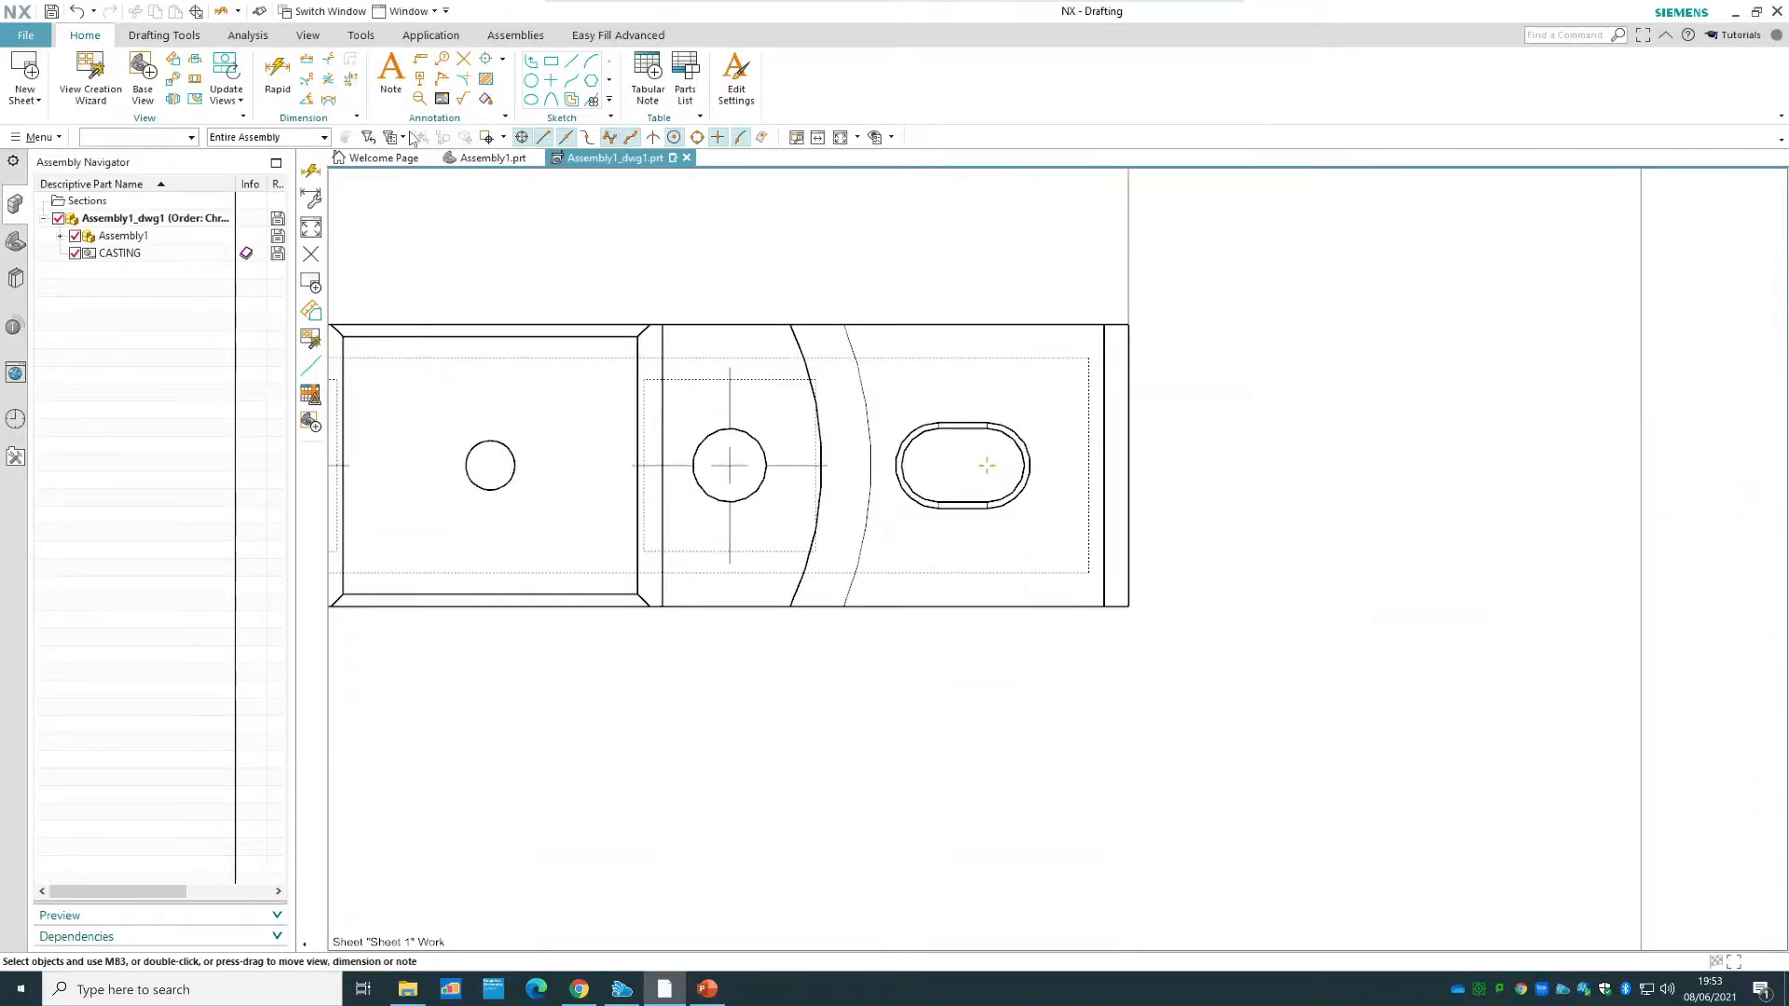
left_click(277, 74)
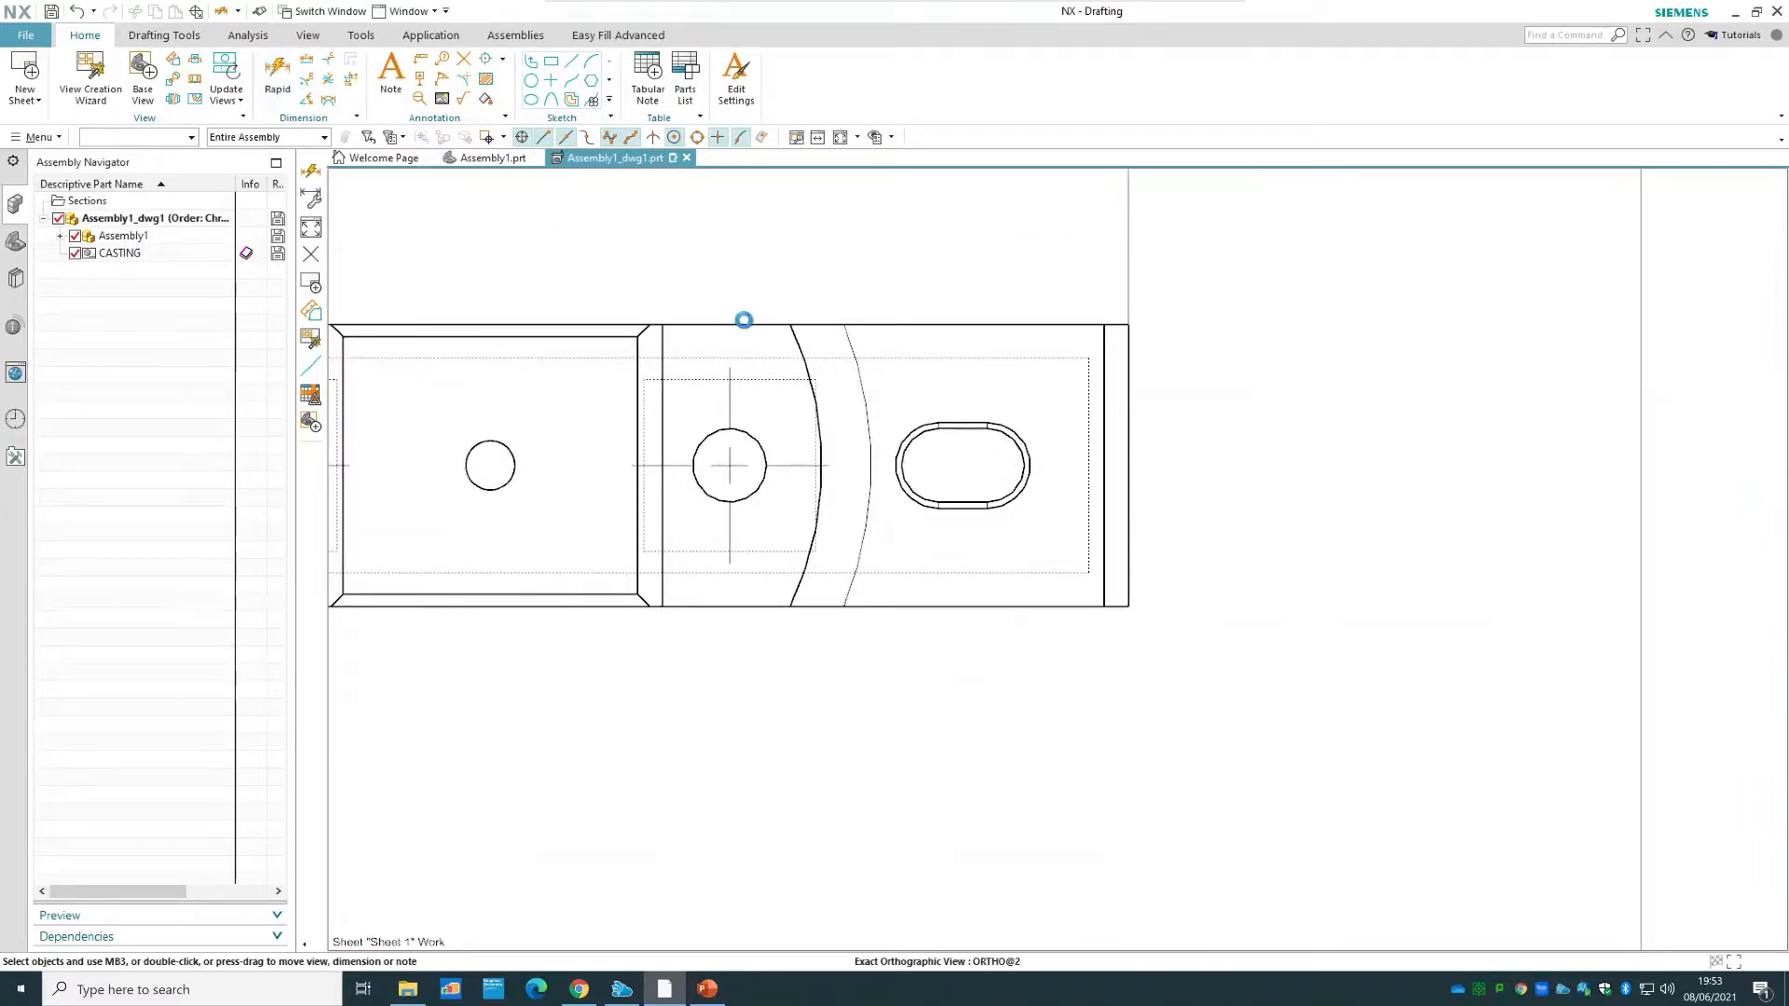
left_click(756, 438)
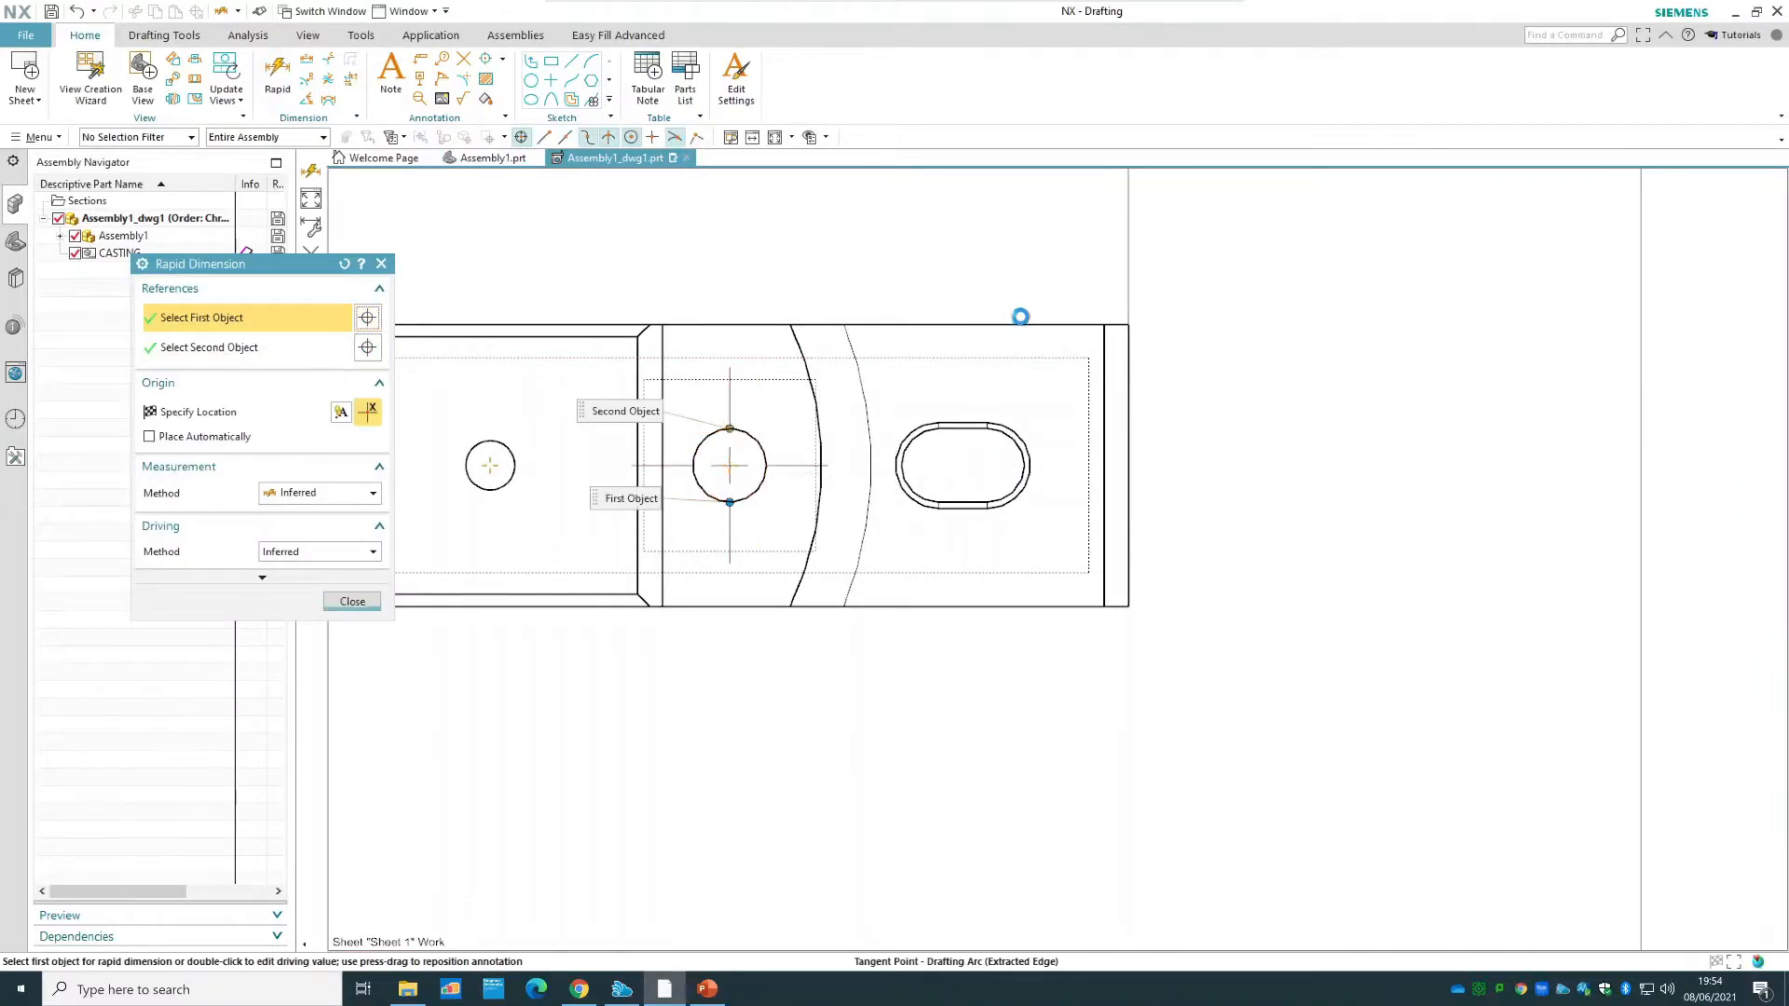
left_click(985, 236)
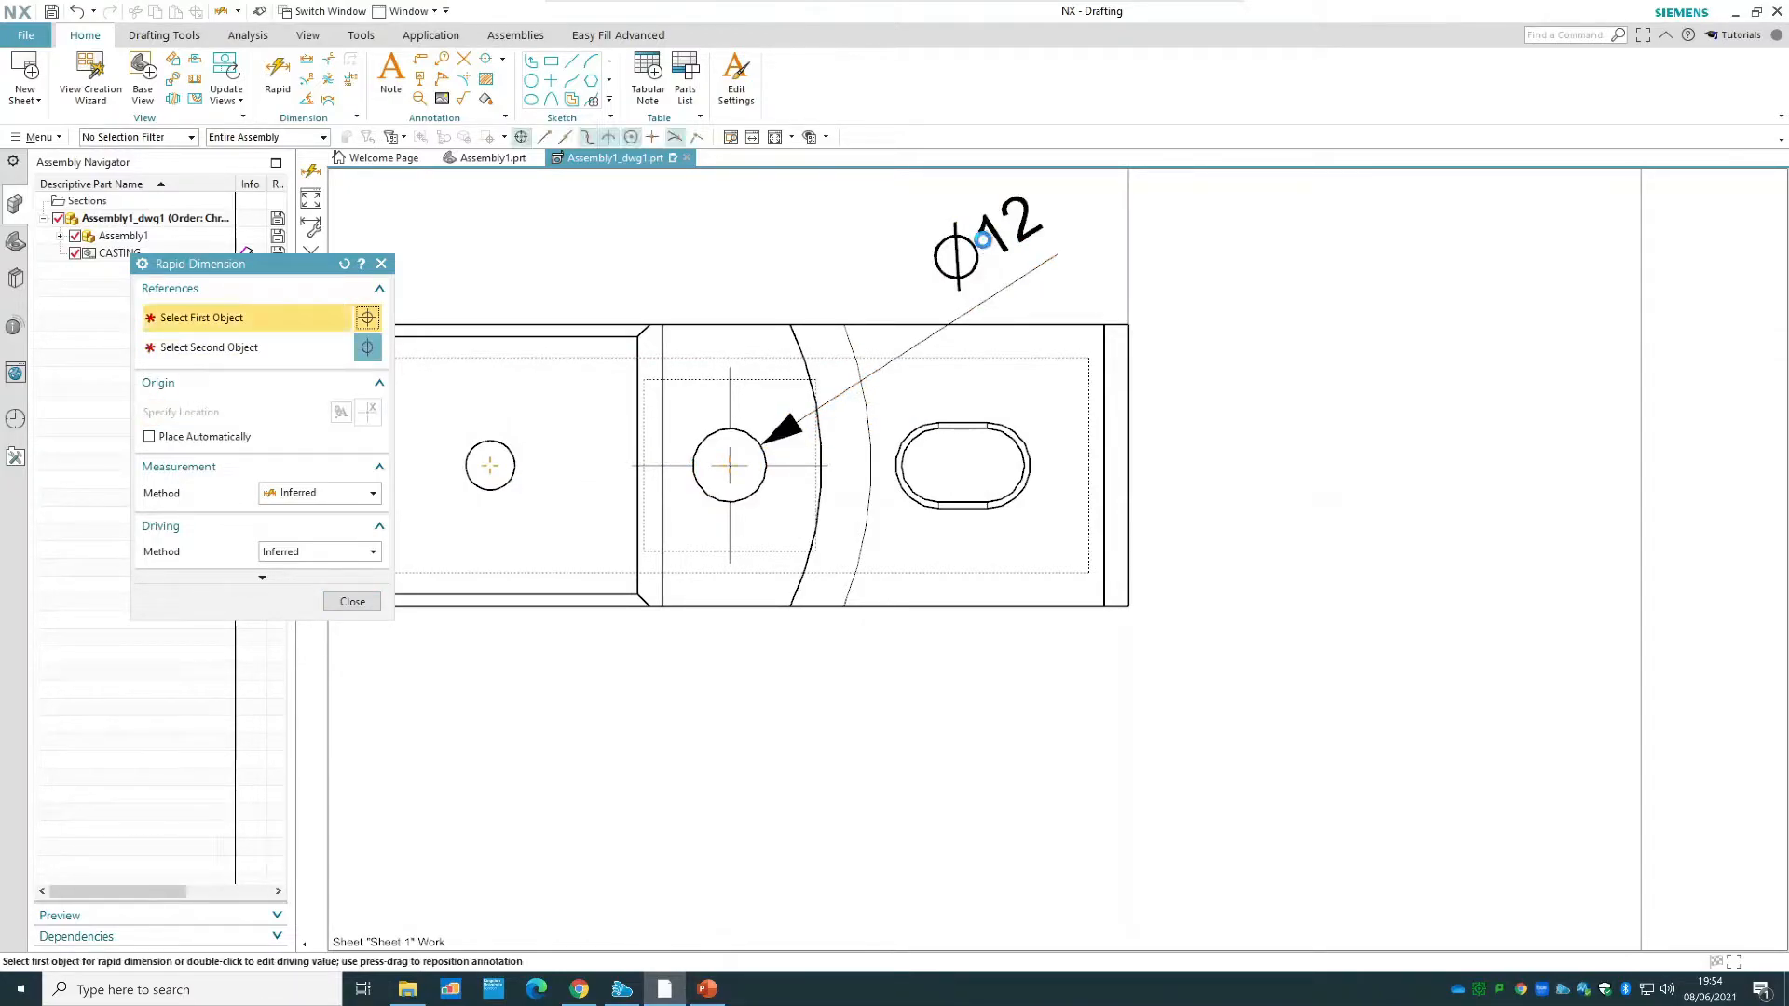
key("Escape")
scroll(1038, 348, "down", 4)
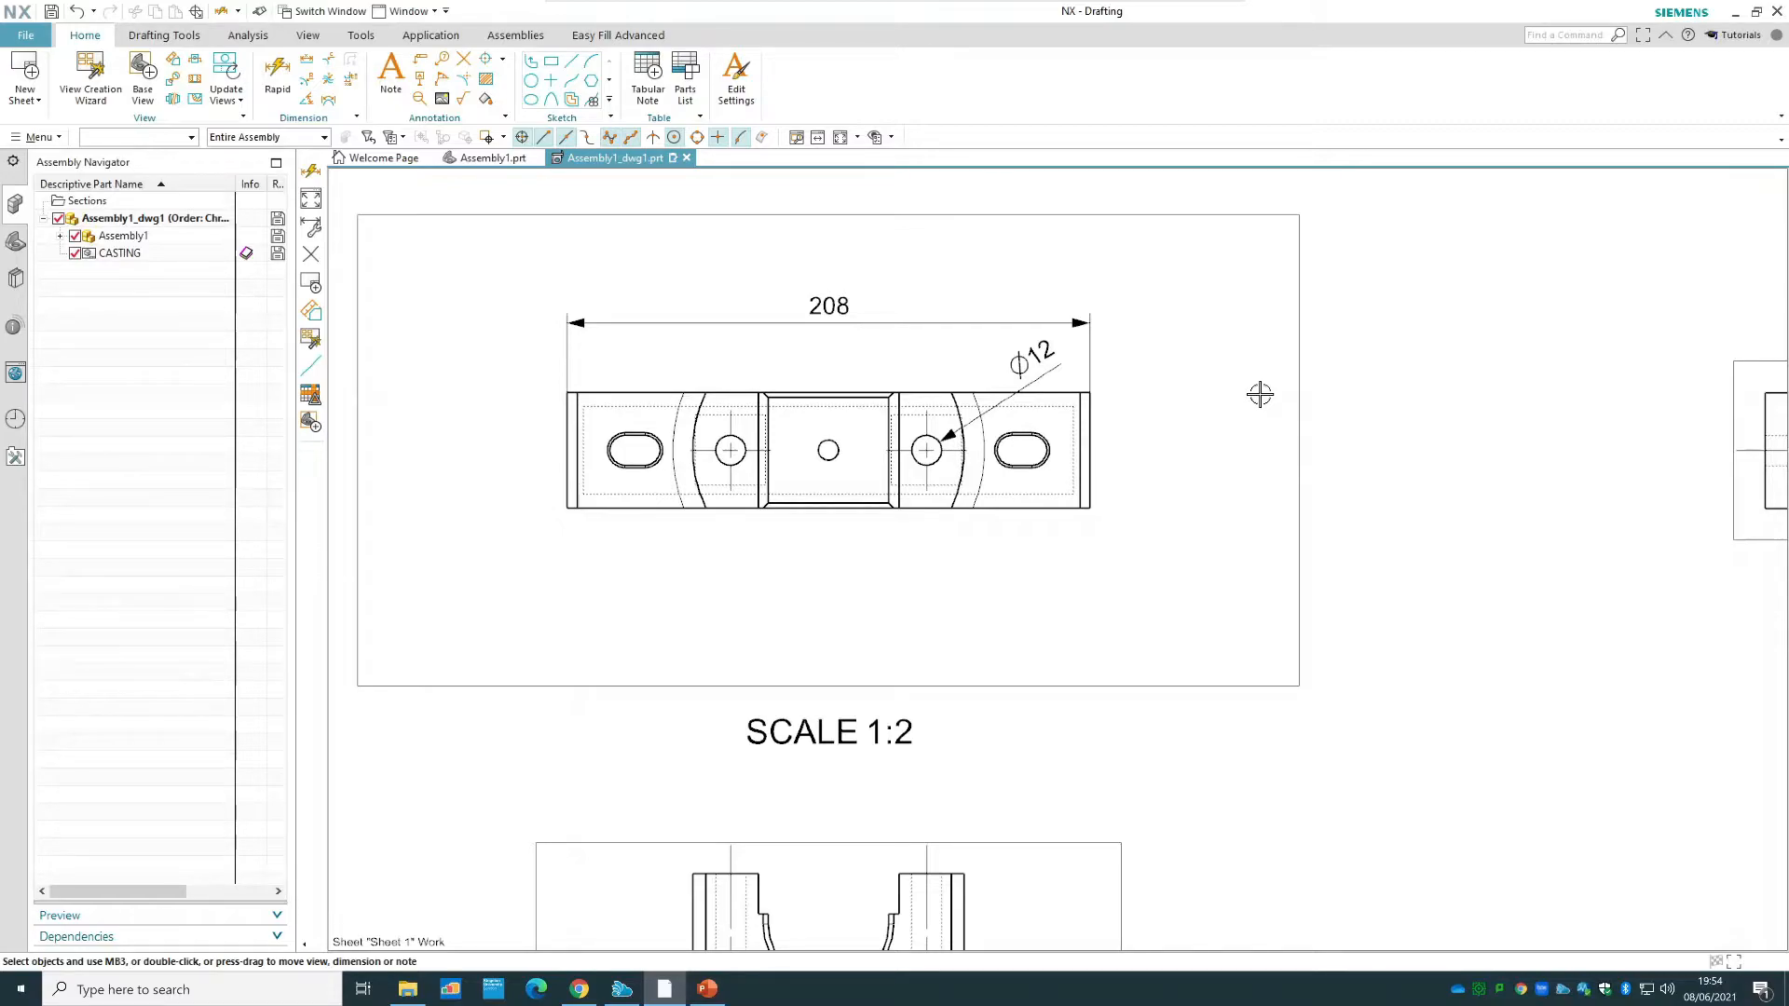
- Reposition the hole's diameter dimension farther out, beyond the casting's right end in the plan view
left_click(829, 307)
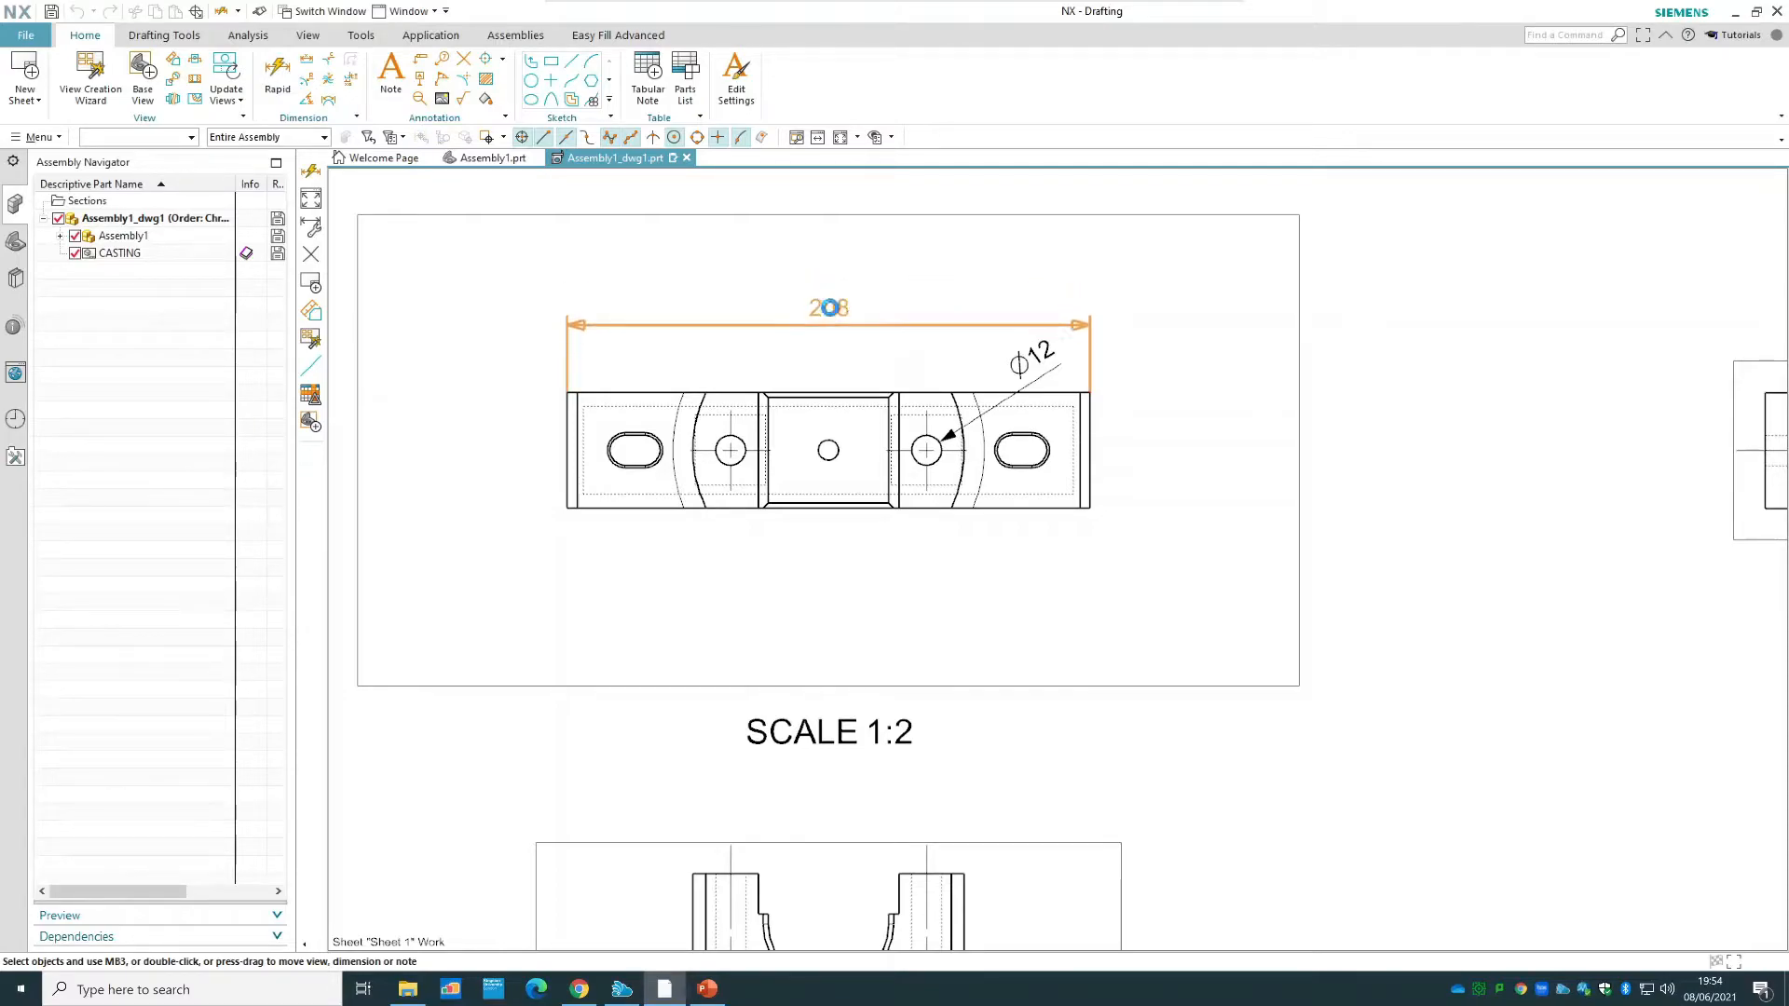
left_click_drag(1045, 358, 1202, 311)
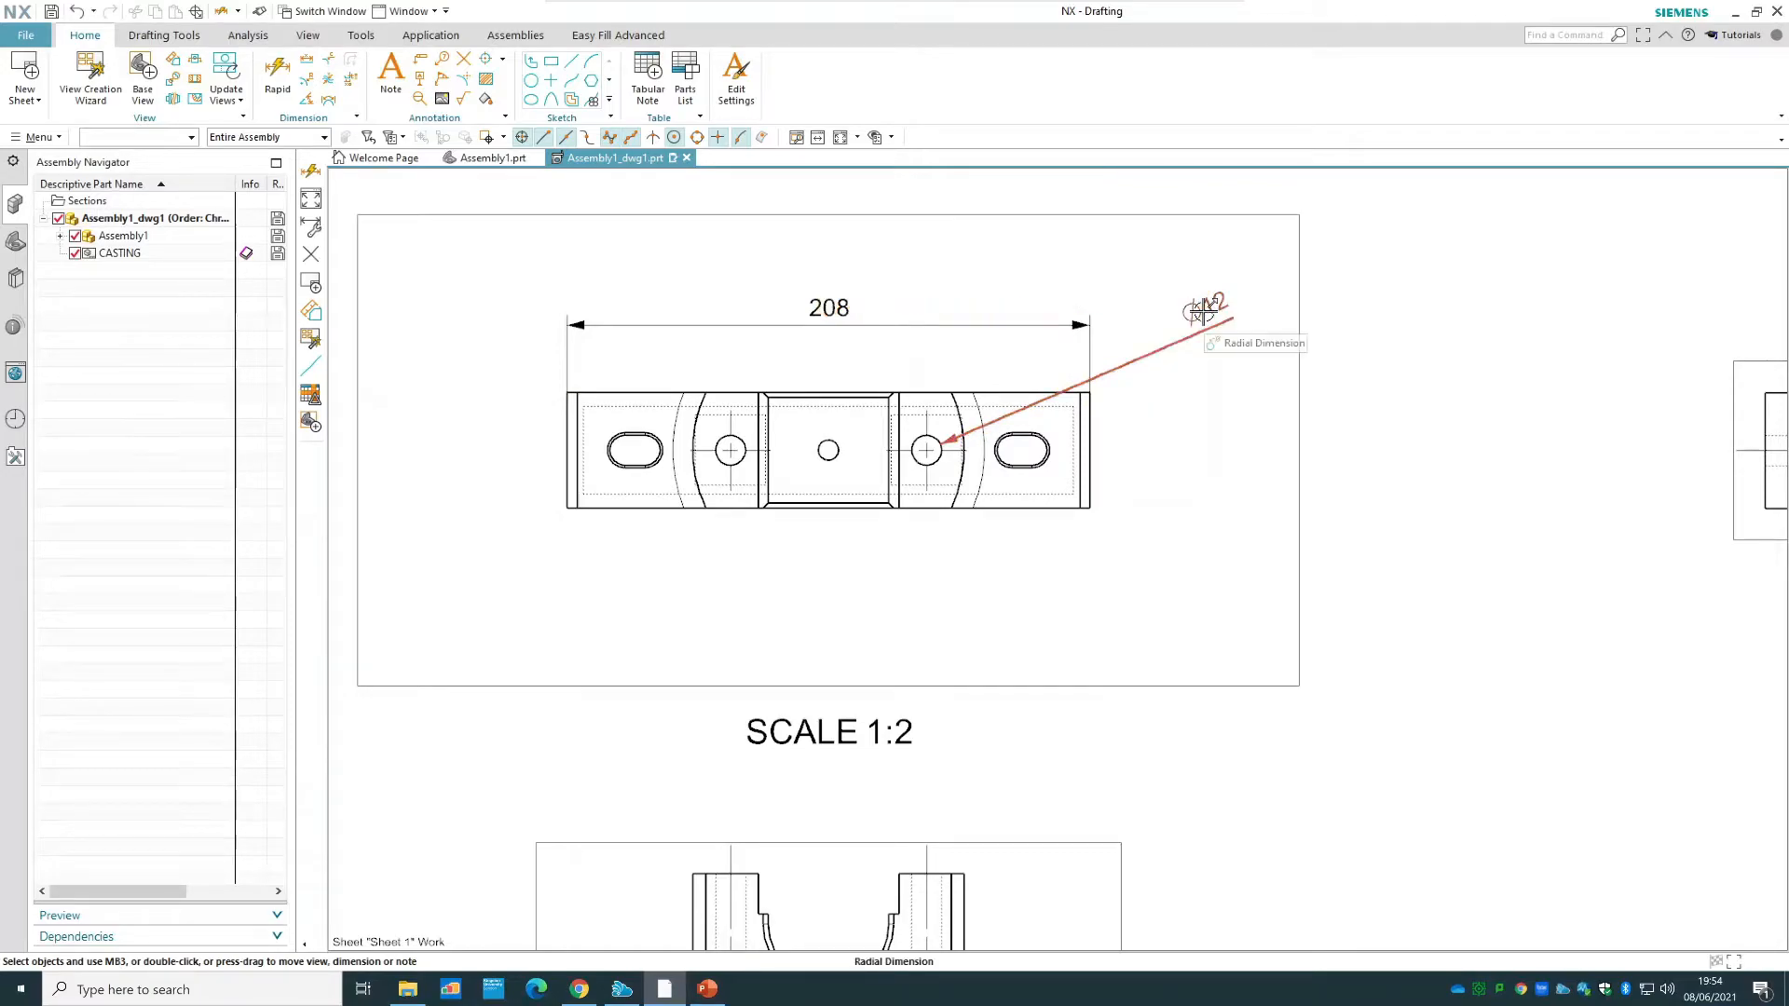
left_click(836, 303)
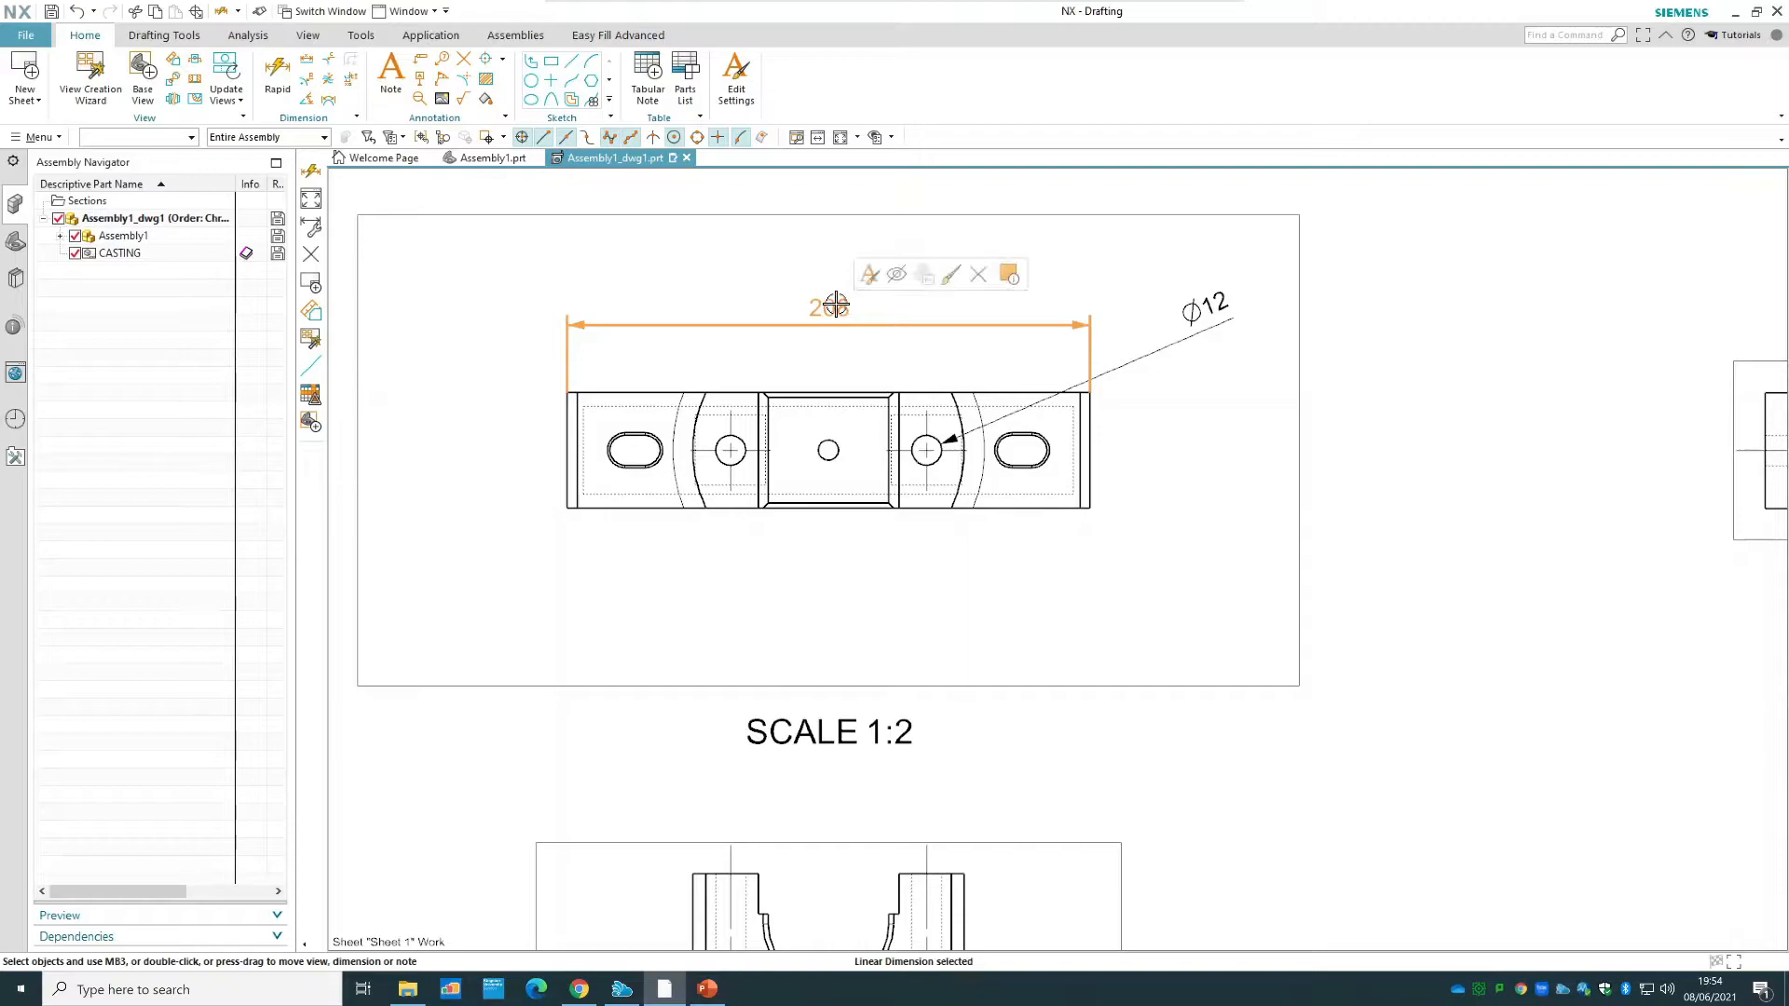
left_click(1211, 309)
key("Escape")
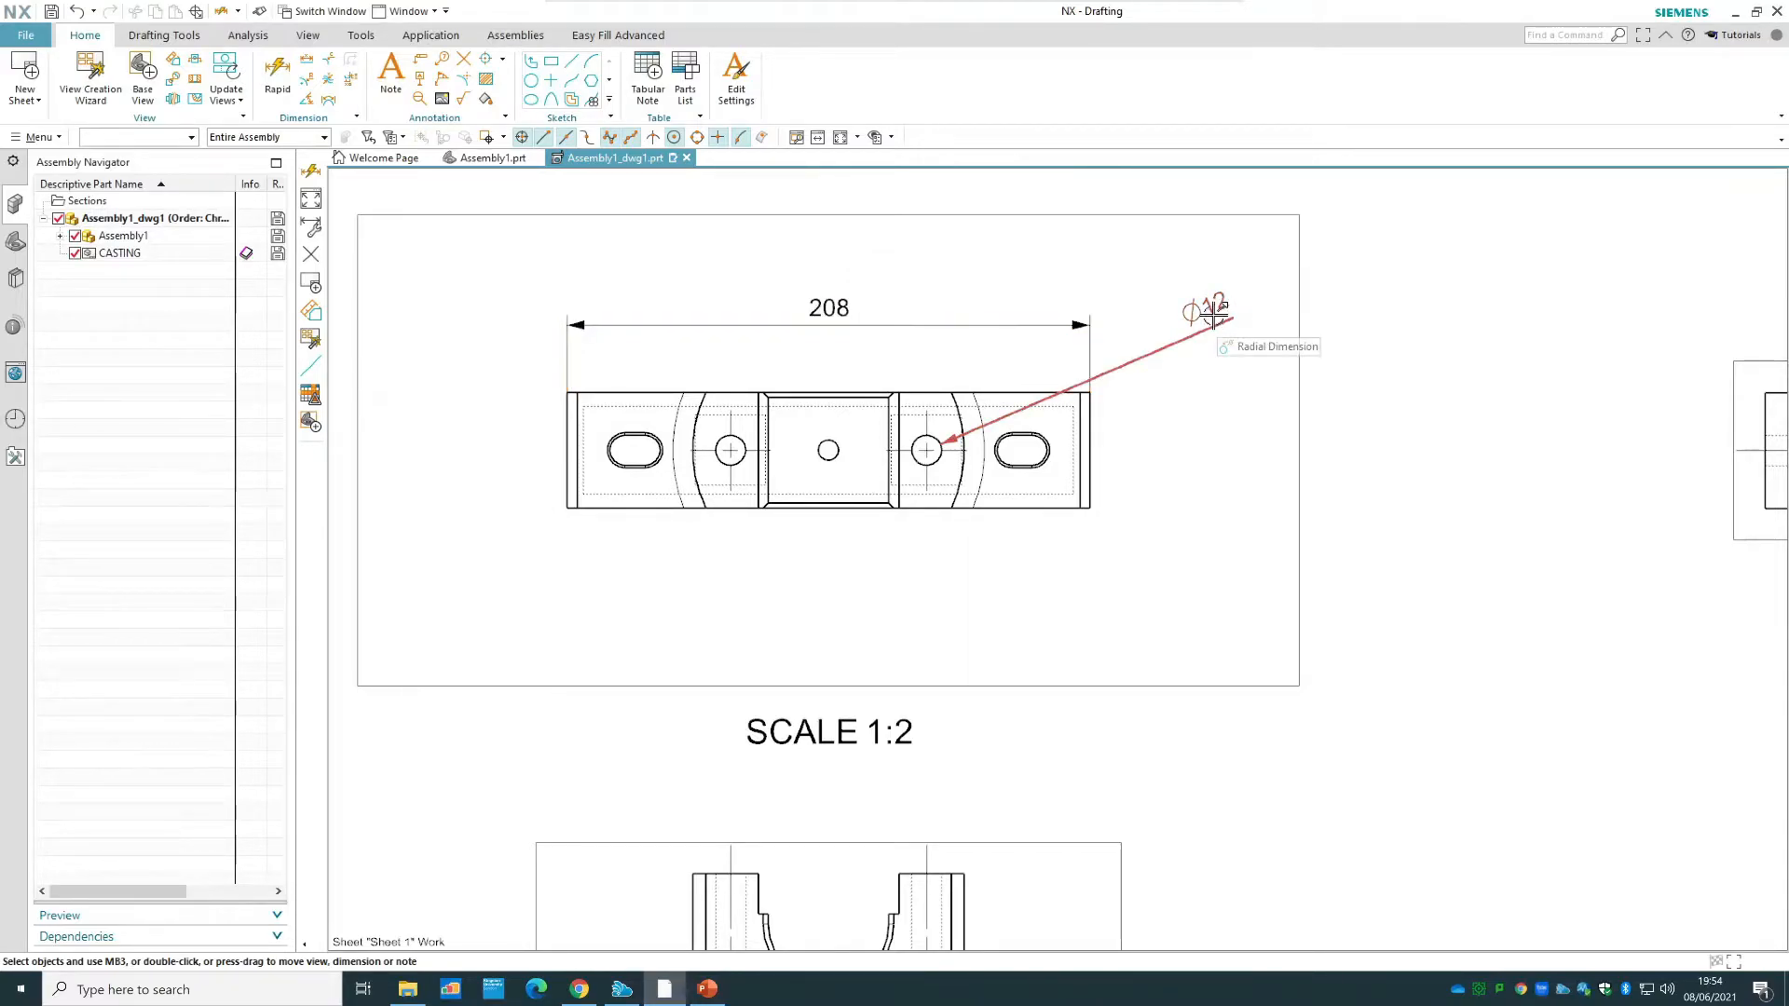
- Open the hole's diameter dimension for editing, trying the Radial measurement method and returning it to Diametral
left_click(1212, 315)
double_click(1212, 315)
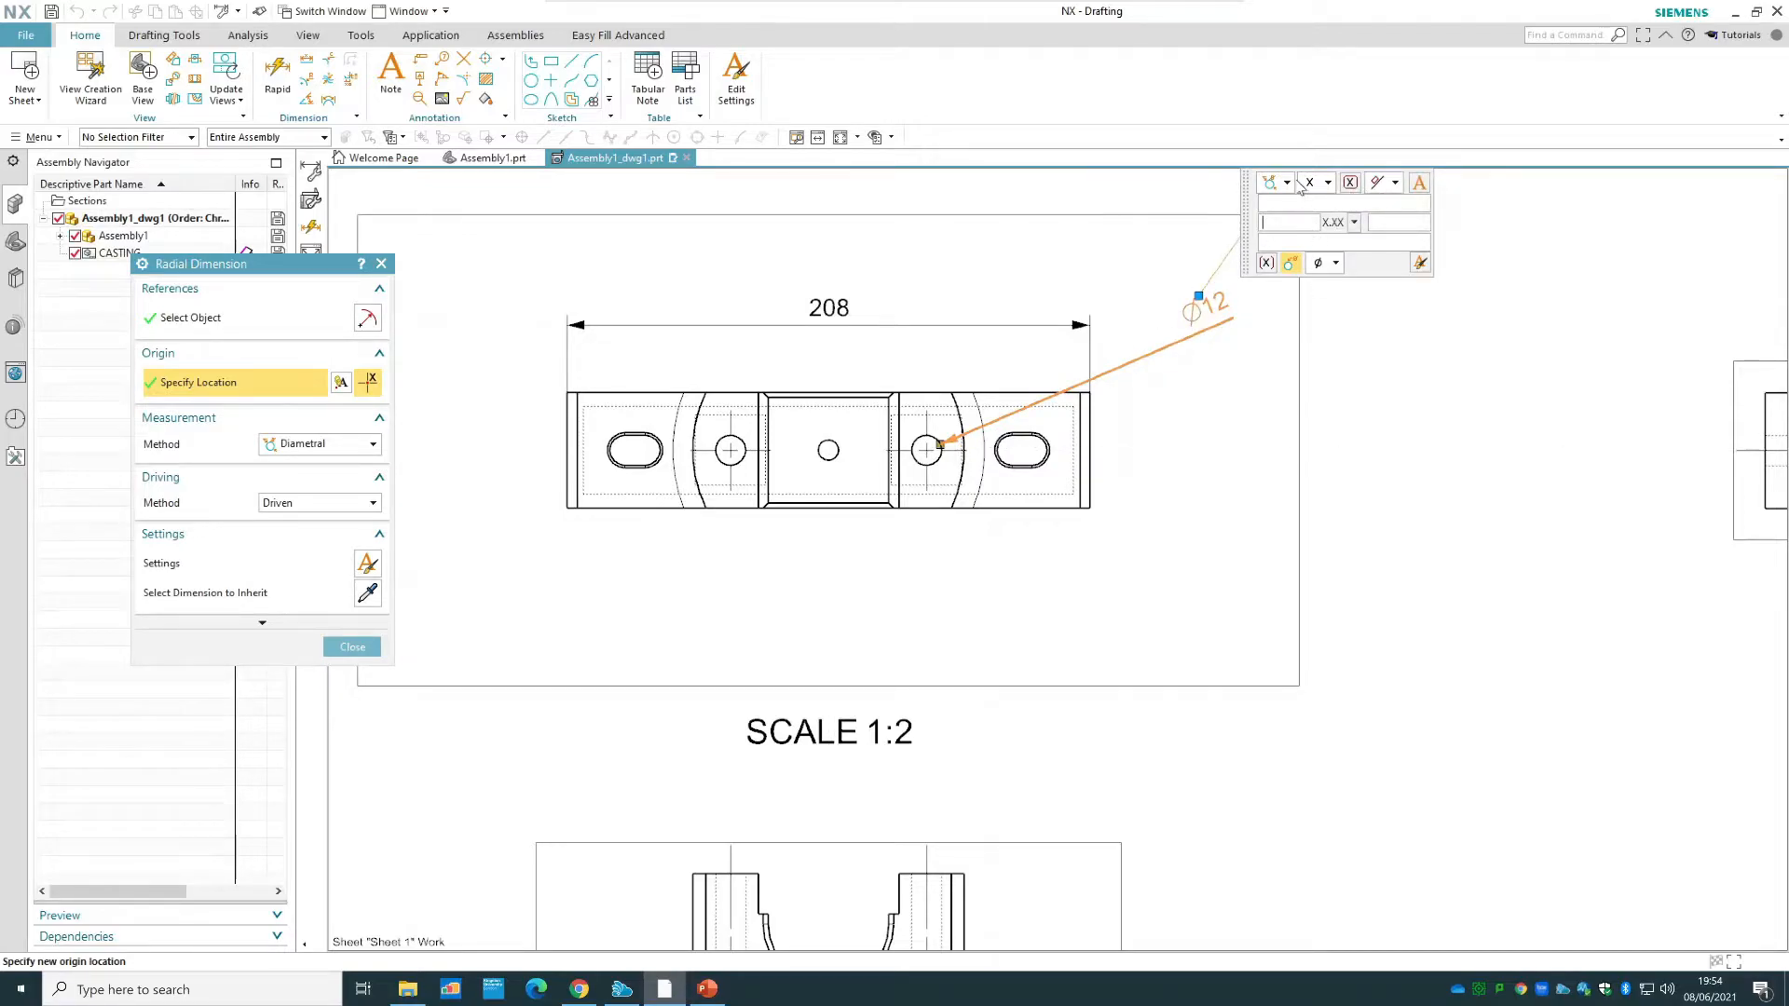
left_click(1284, 184)
left_click(1271, 204)
left_click(1290, 184)
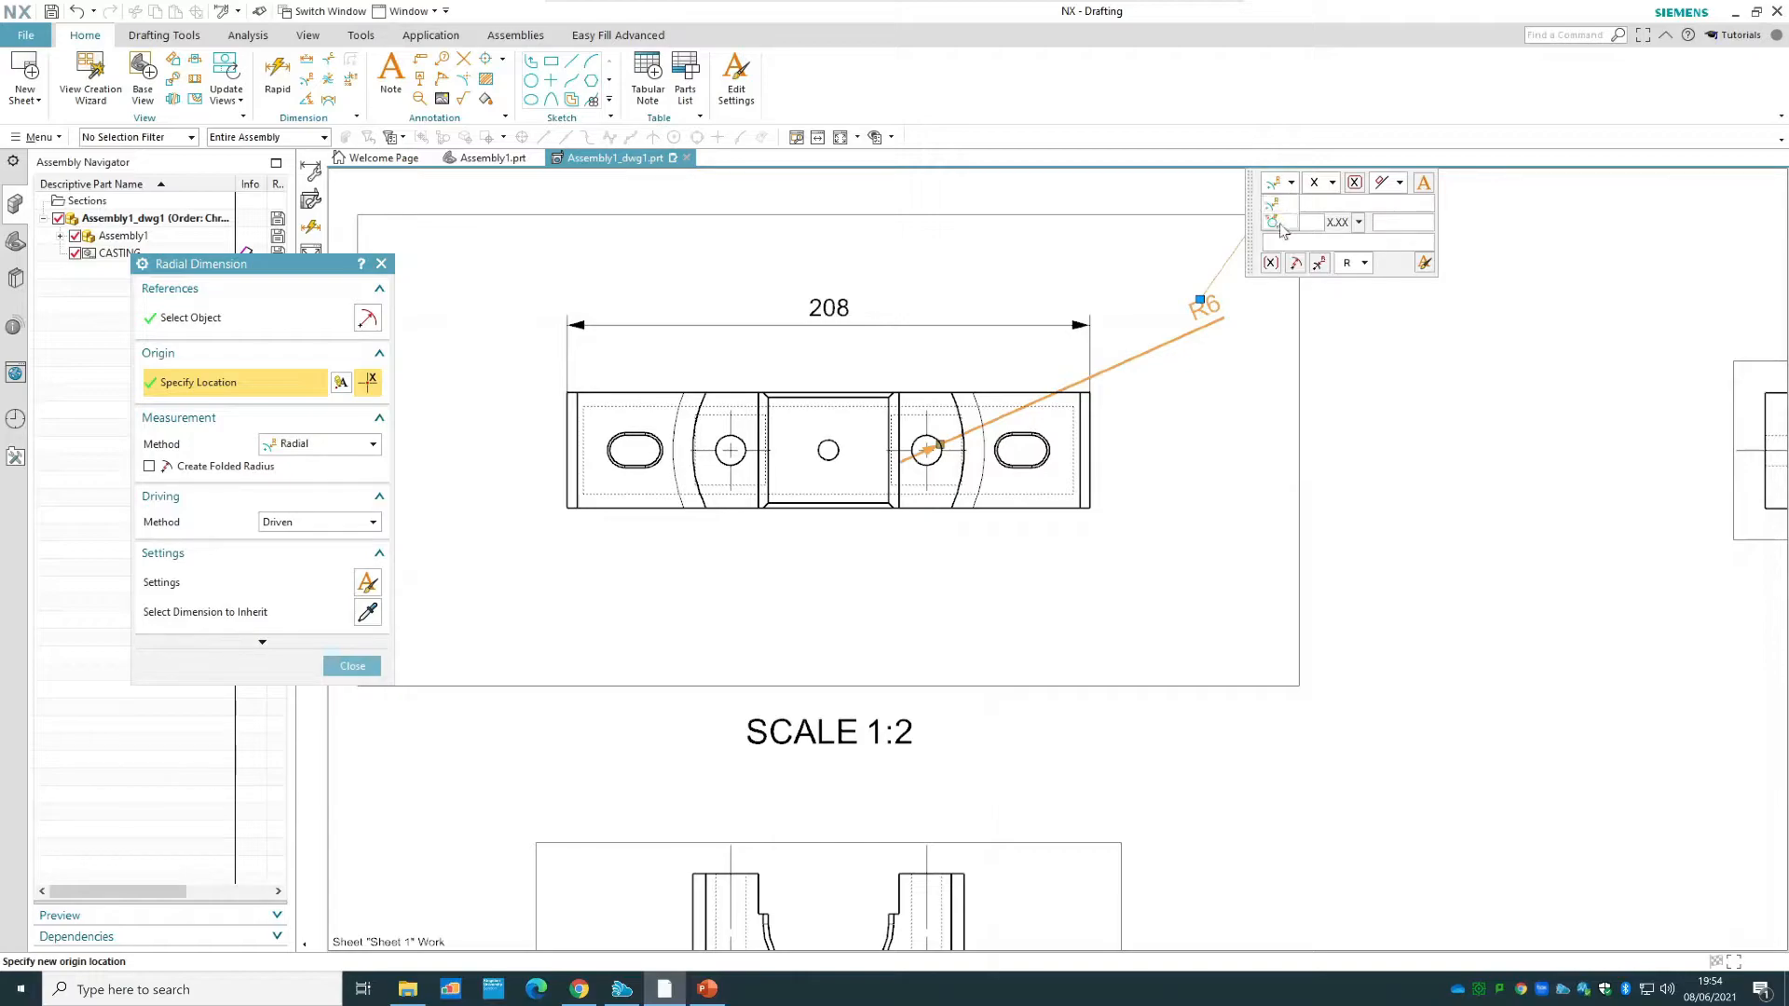
left_click(1274, 223)
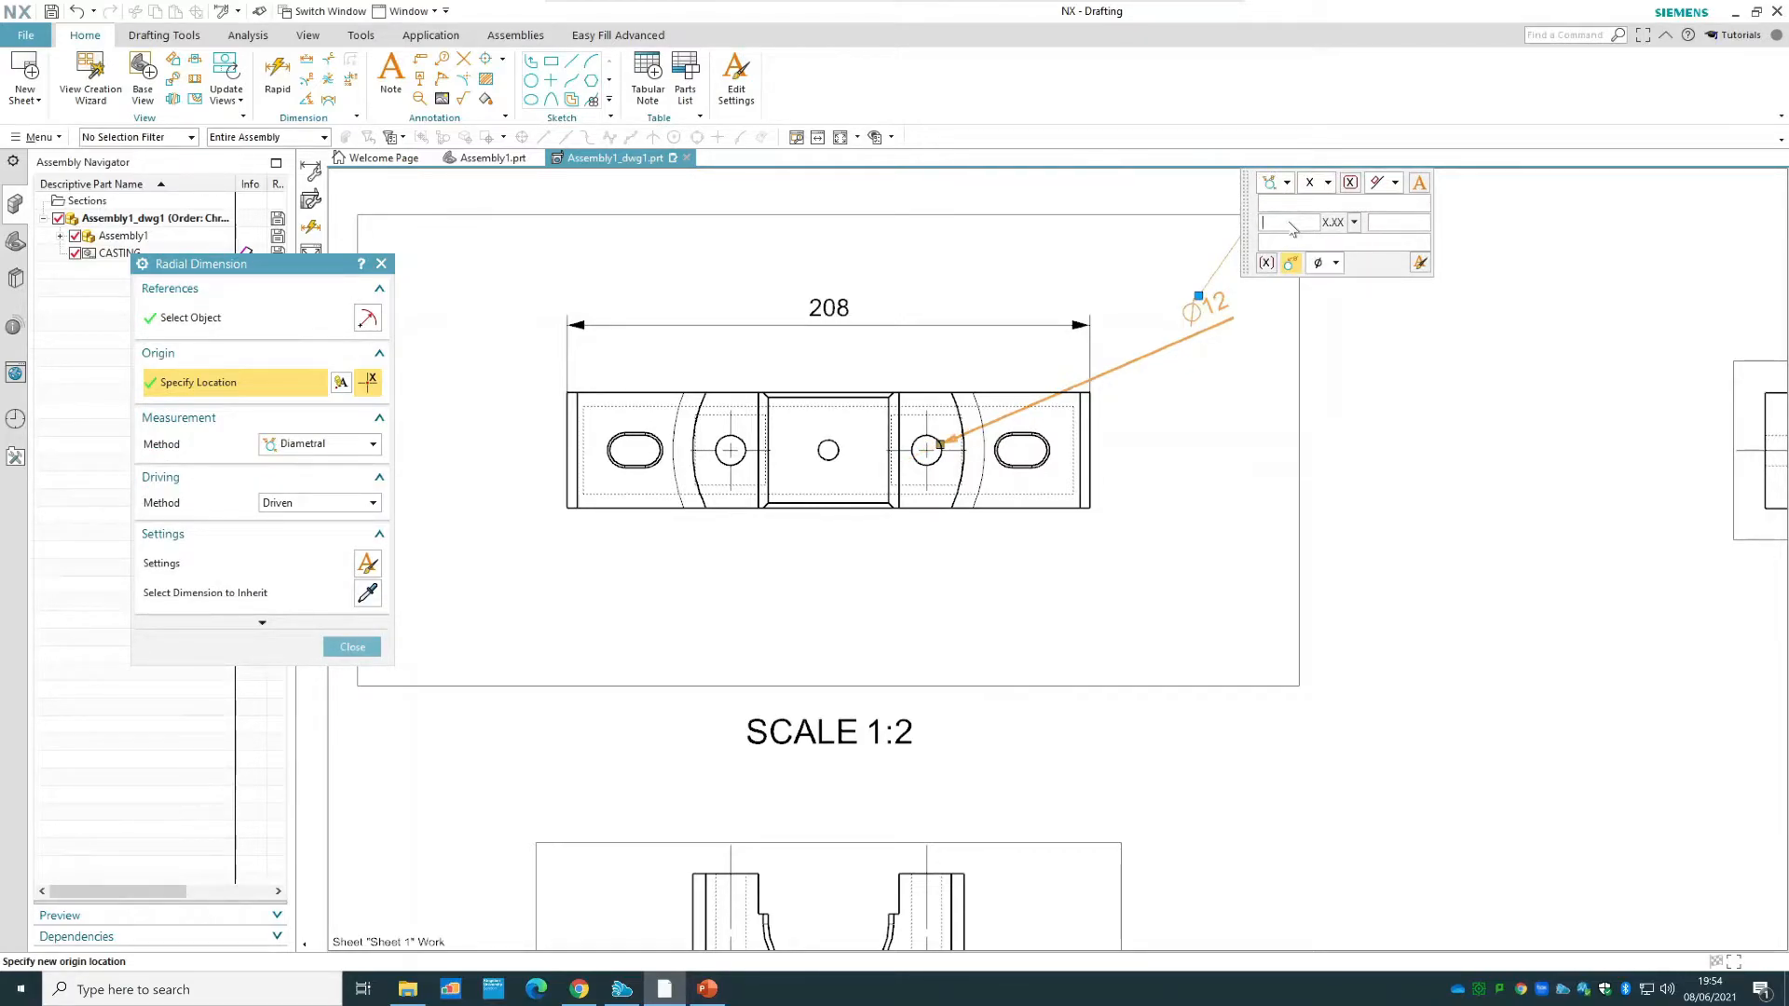
- Add appended text around the hole's diameter value: "PREF" before, "Suf" after, "Top" above and "Text" below
type("PREF")
left_click(1418, 224)
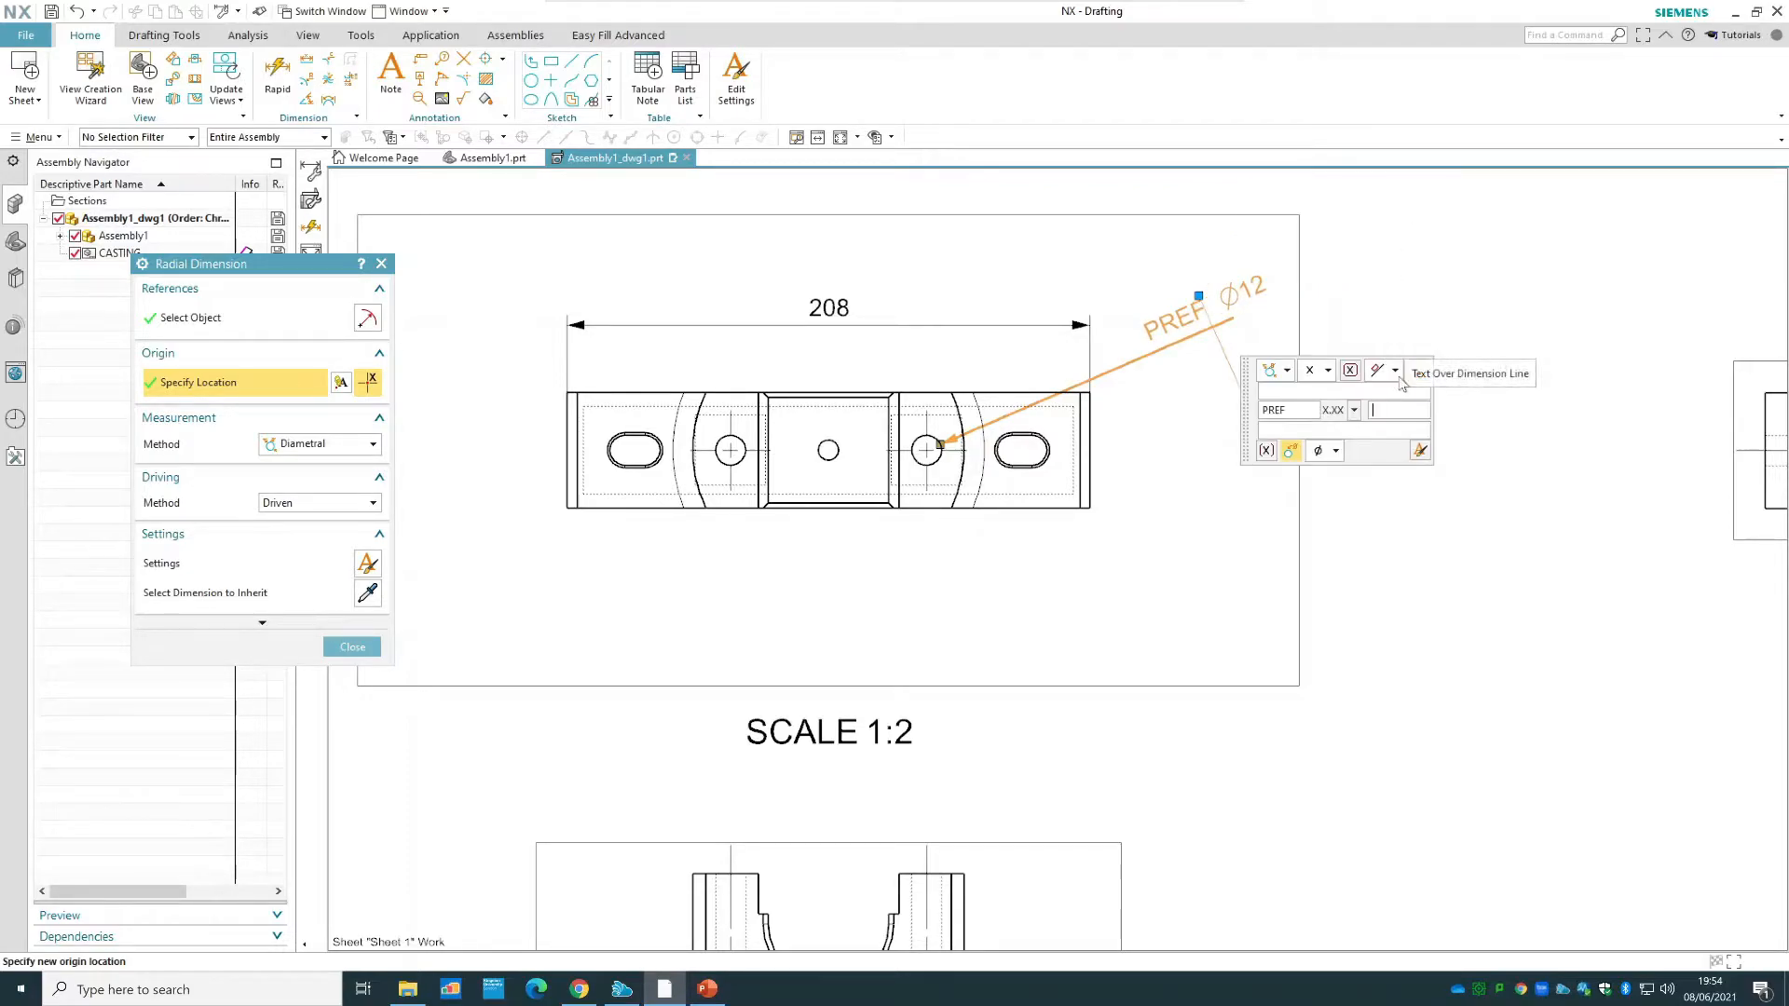
type("Suf")
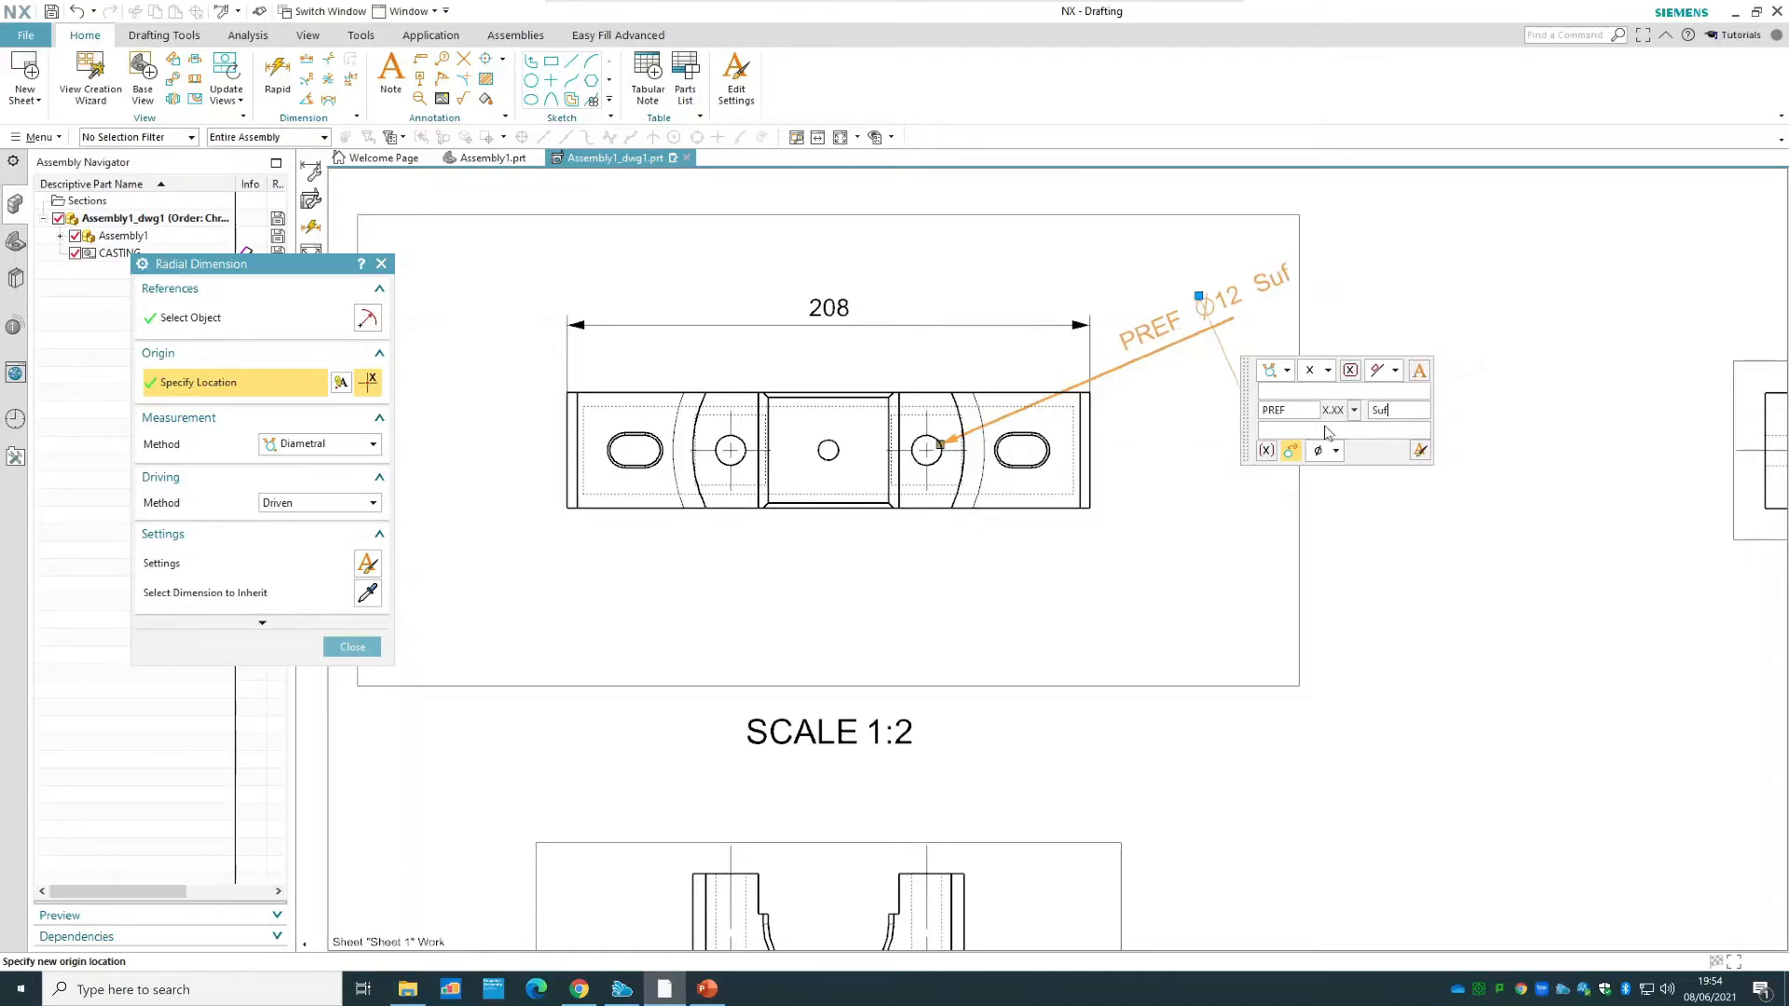
left_click(1312, 396)
type("Top")
left_click(1302, 445)
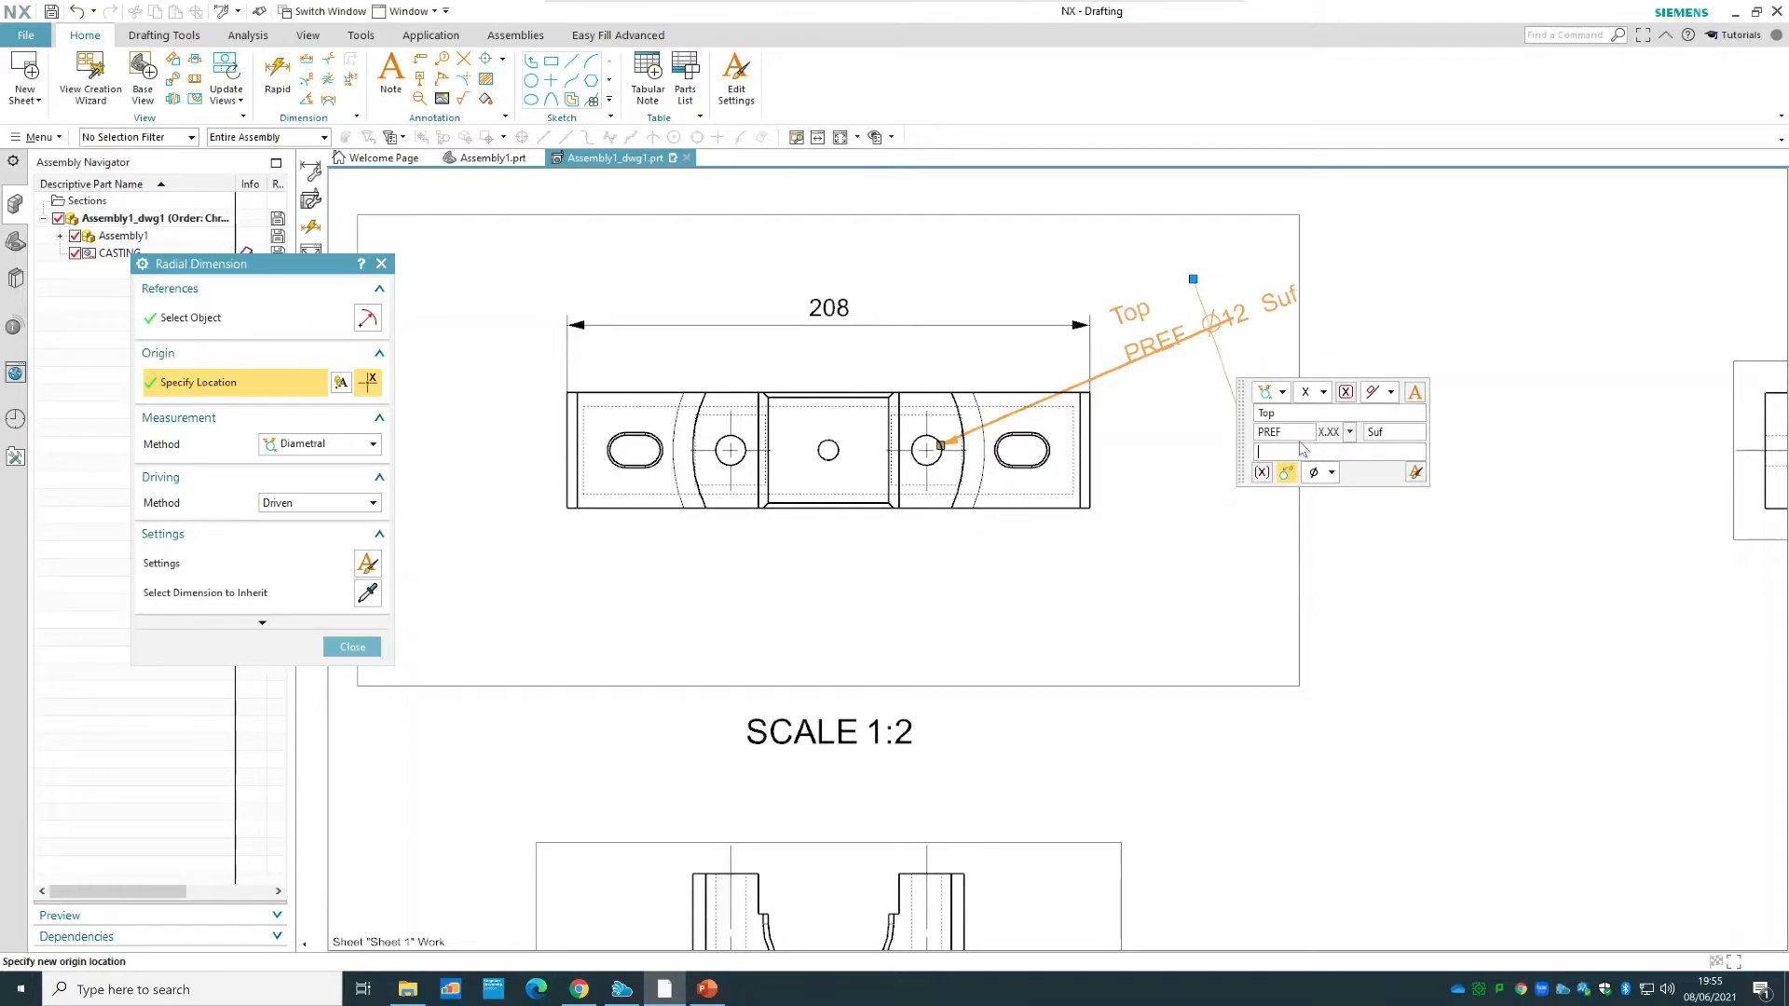
type("Text")
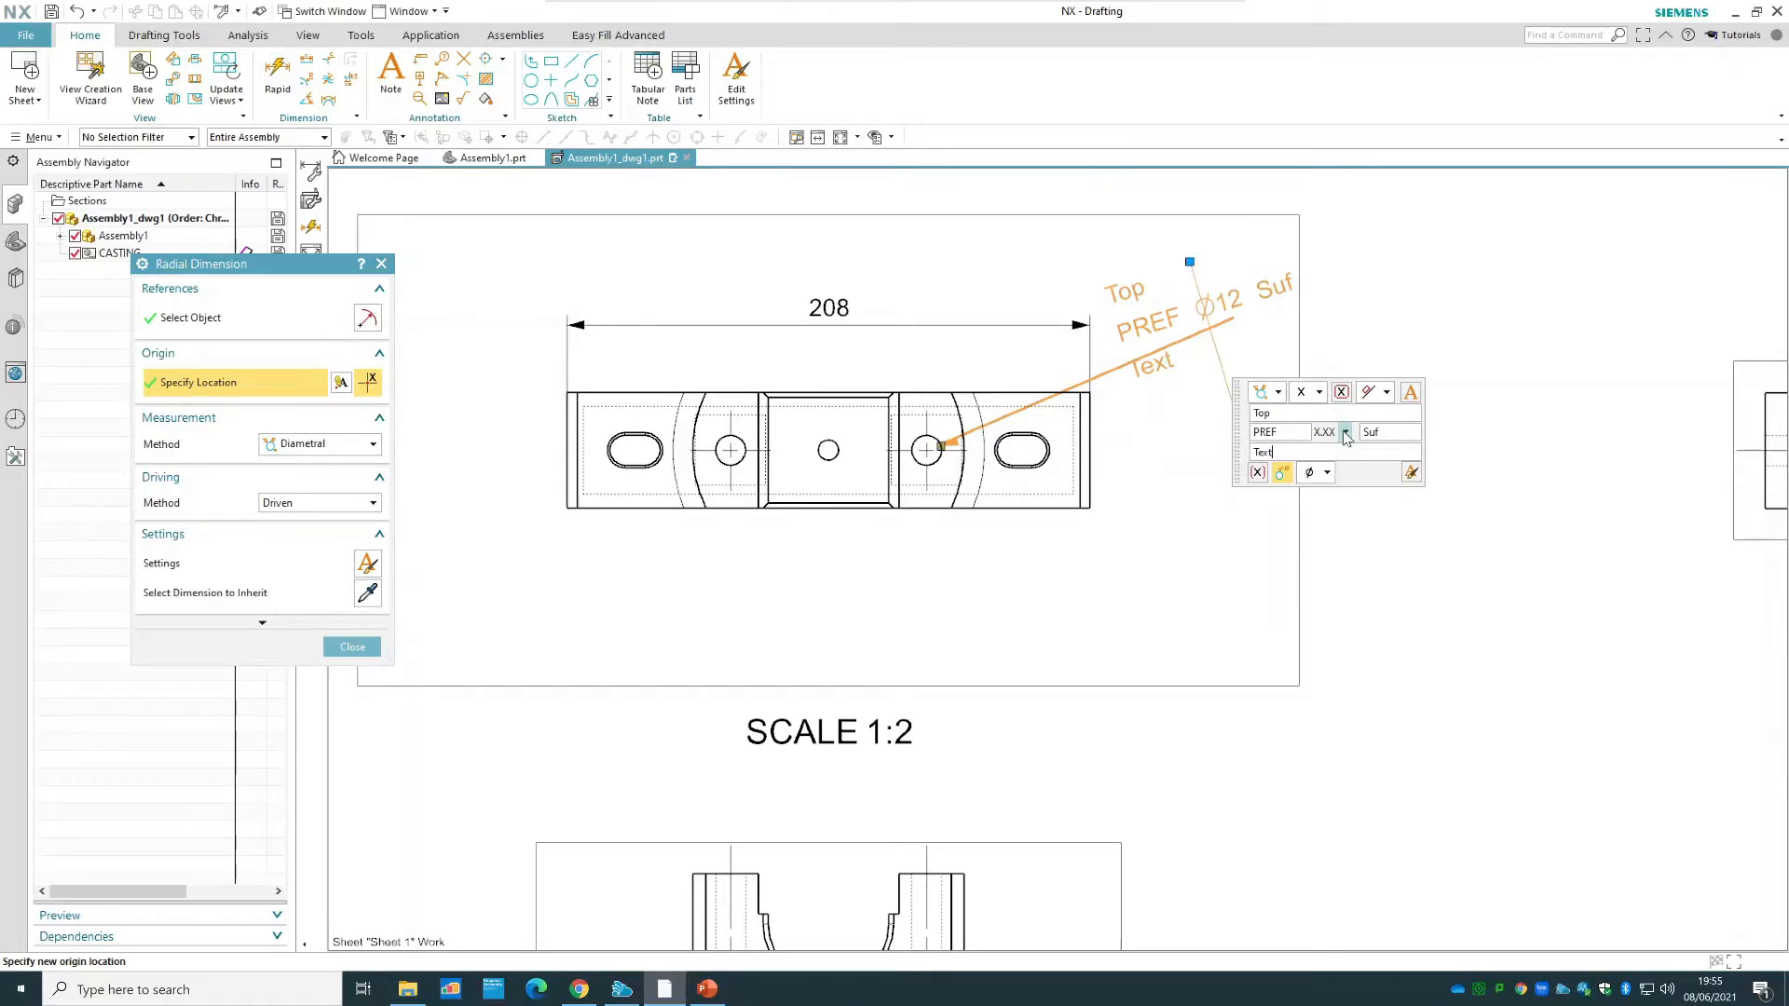
- Apply an Equal Bilateral Tolerance of 0.123456 to the hole's diameter dimension
left_click(1346, 434)
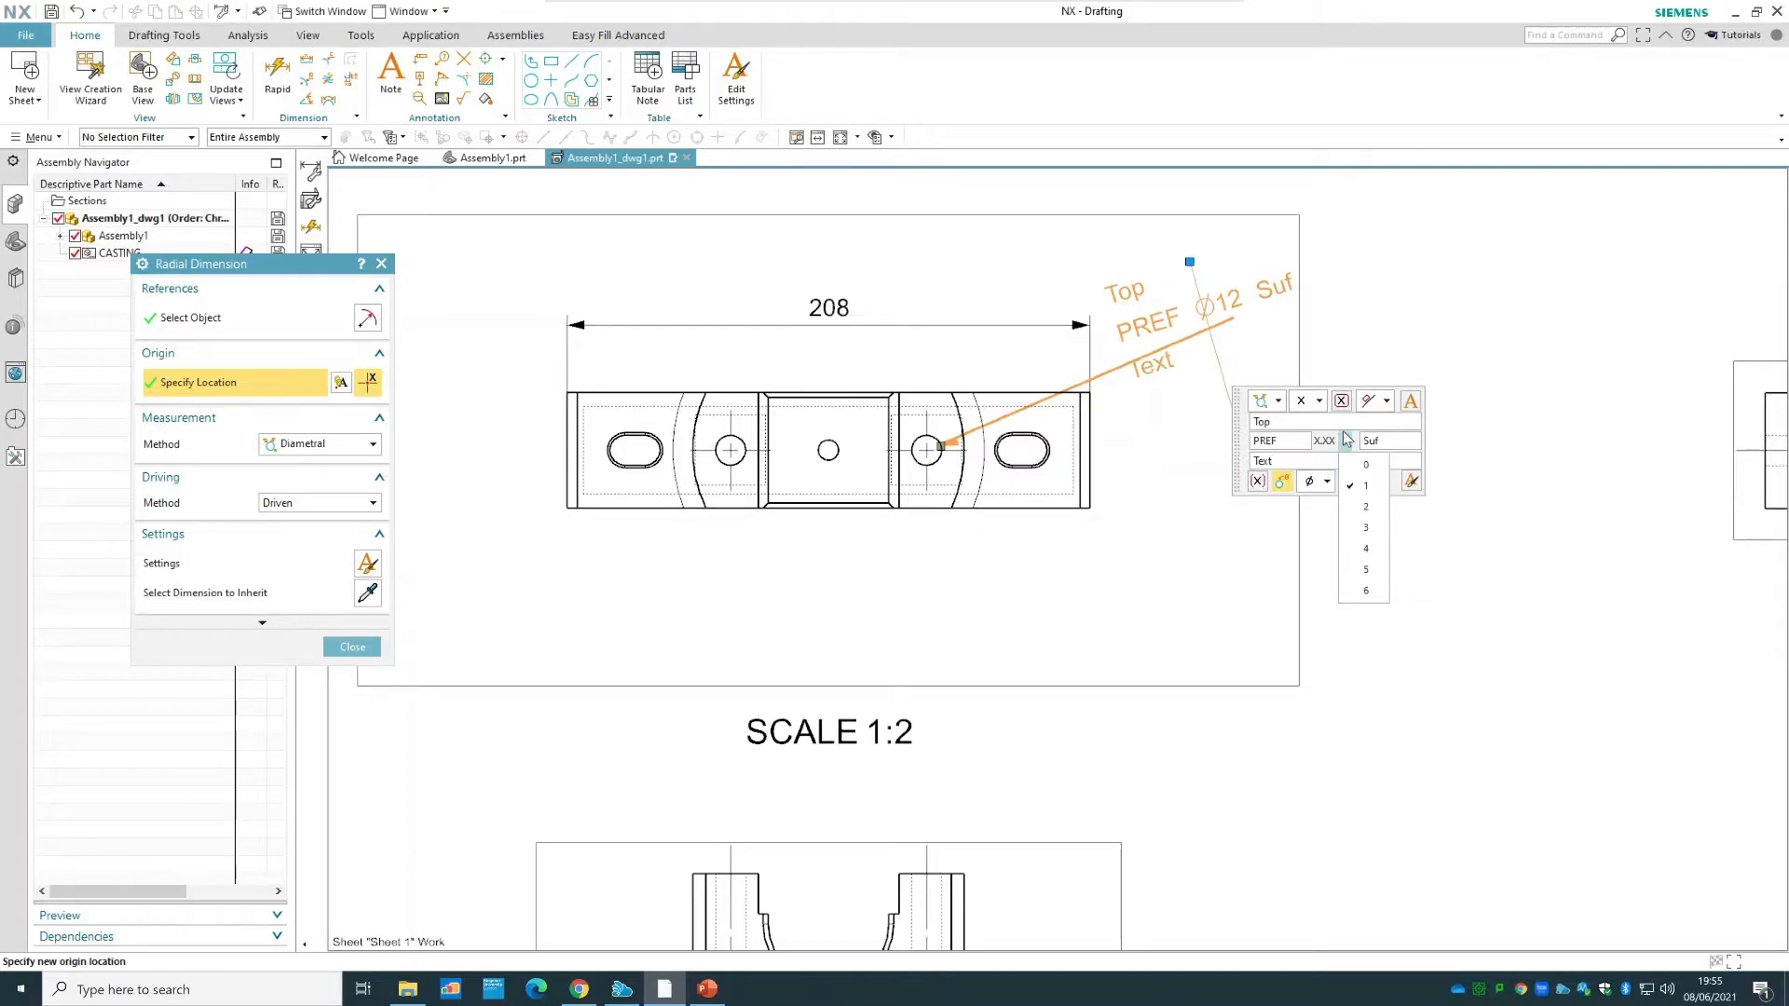
left_click(1317, 400)
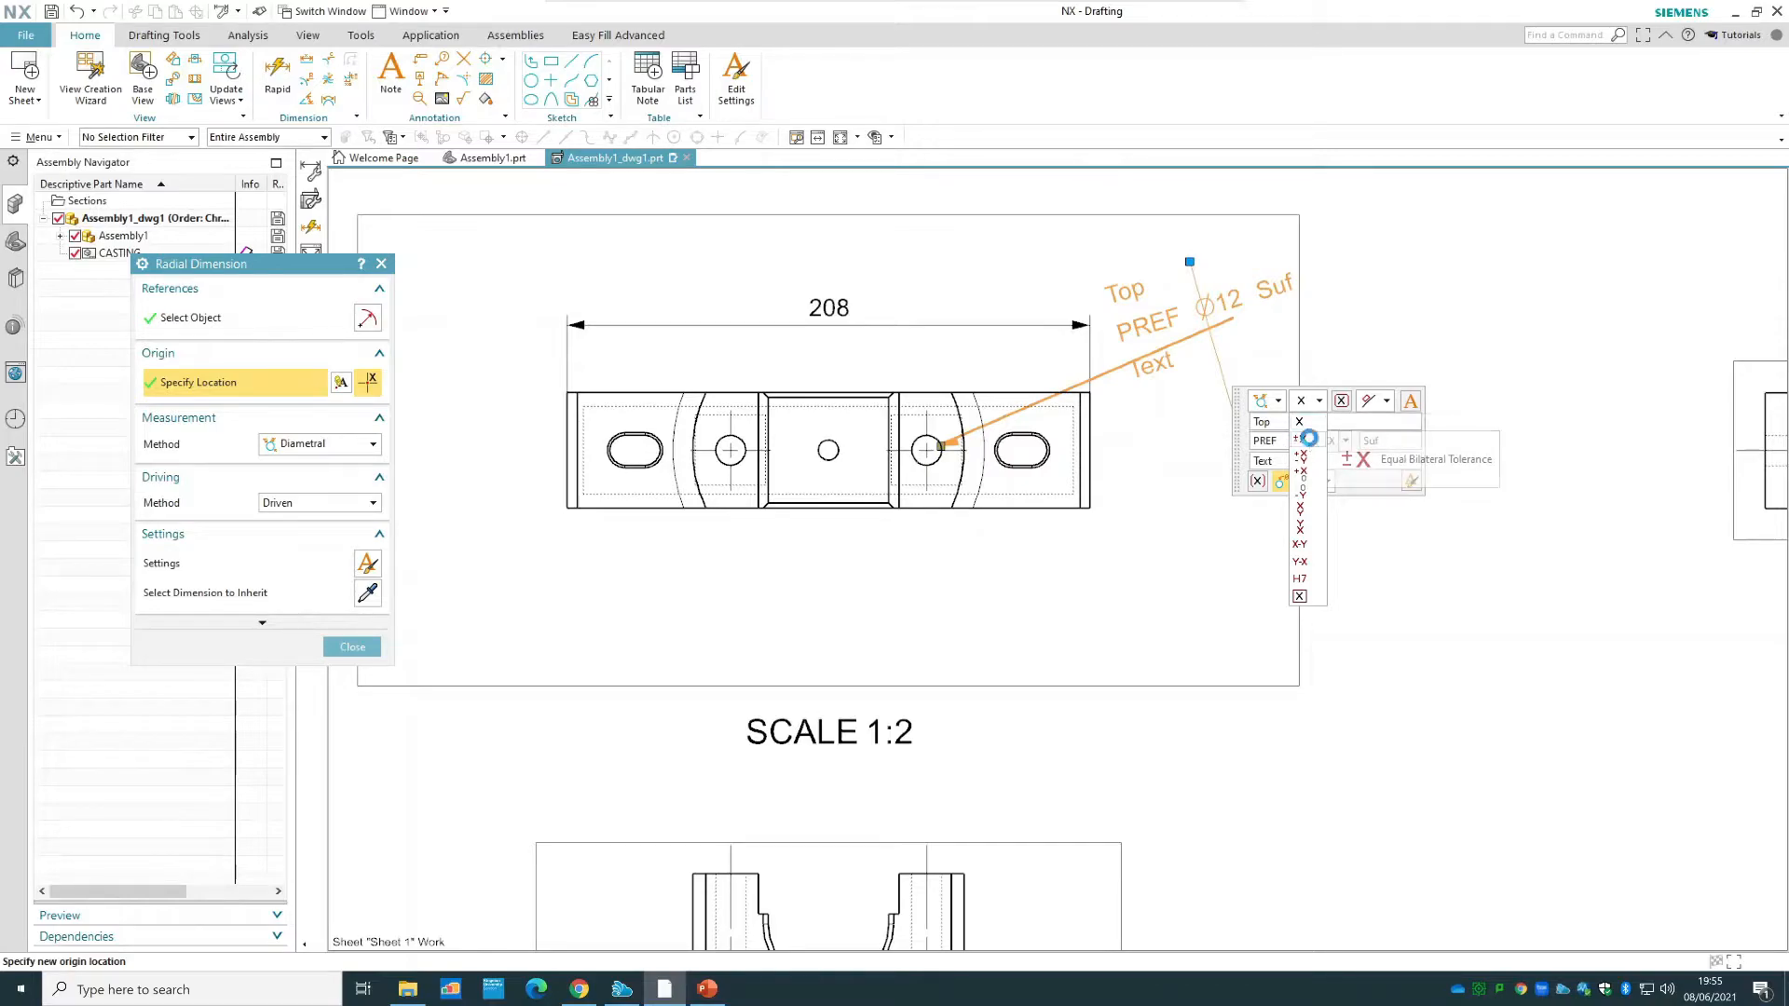
left_click(1302, 439)
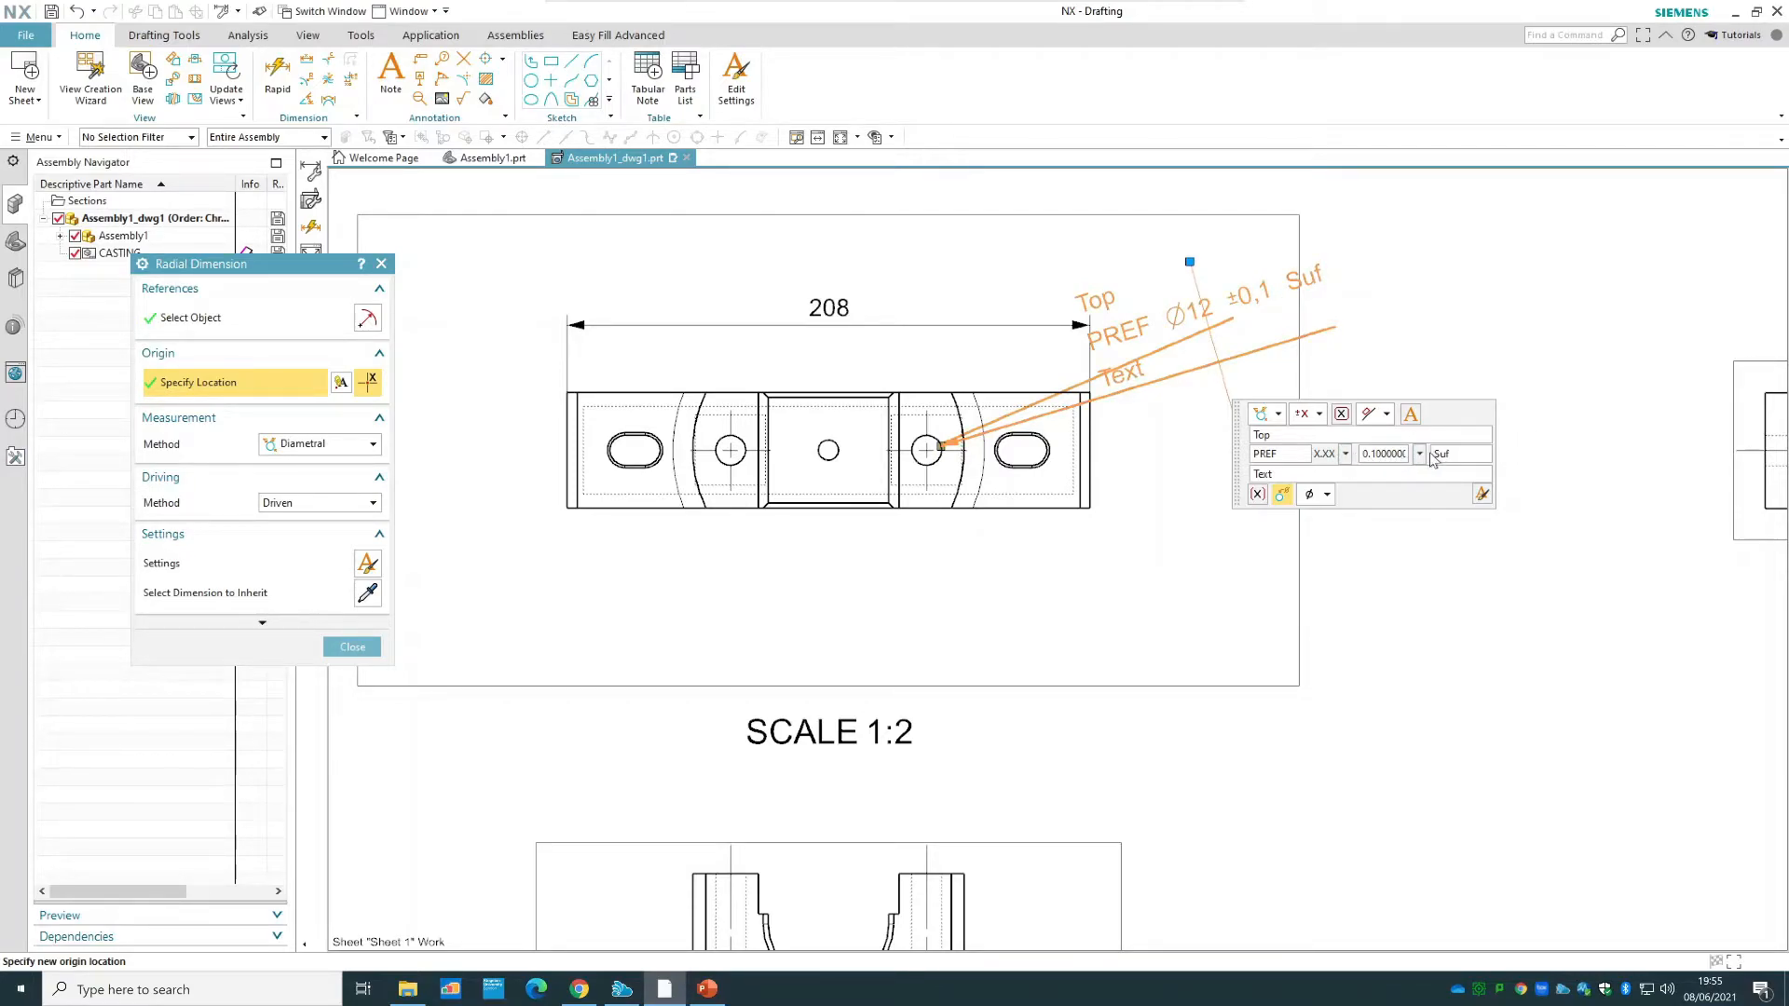
left_click(1347, 455)
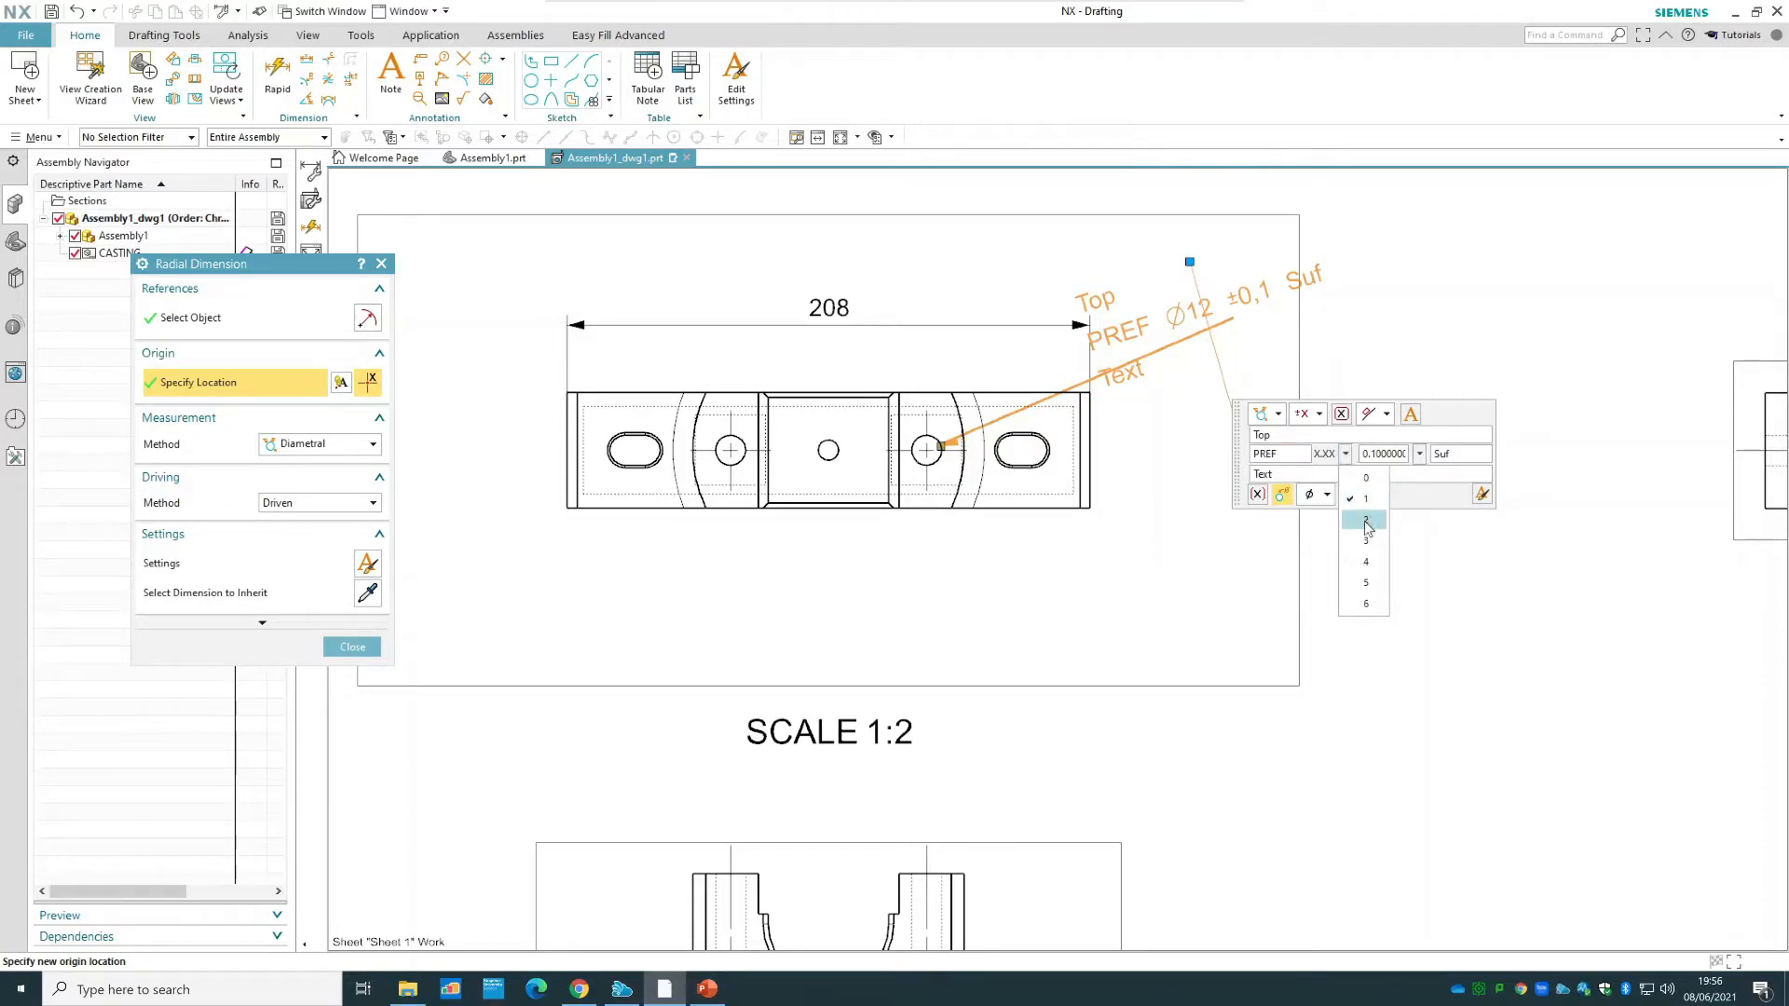
left_click(1367, 561)
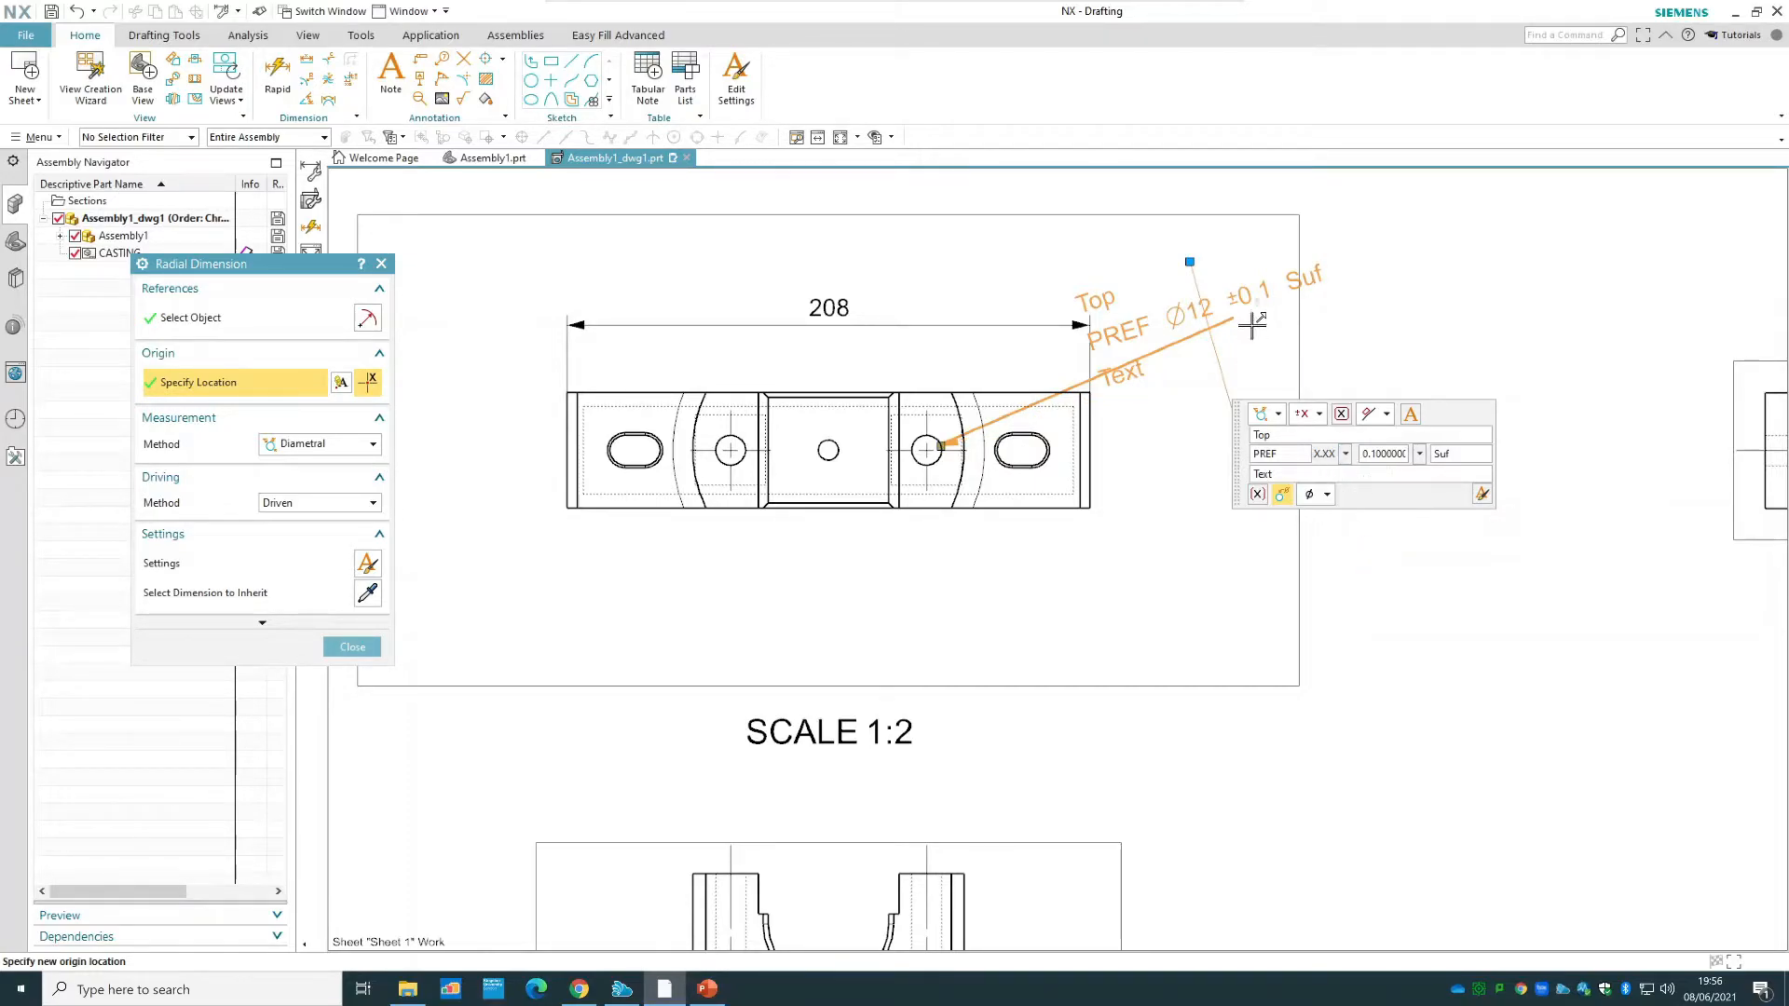
double_click(1380, 454)
type("123456")
left_click(1480, 457)
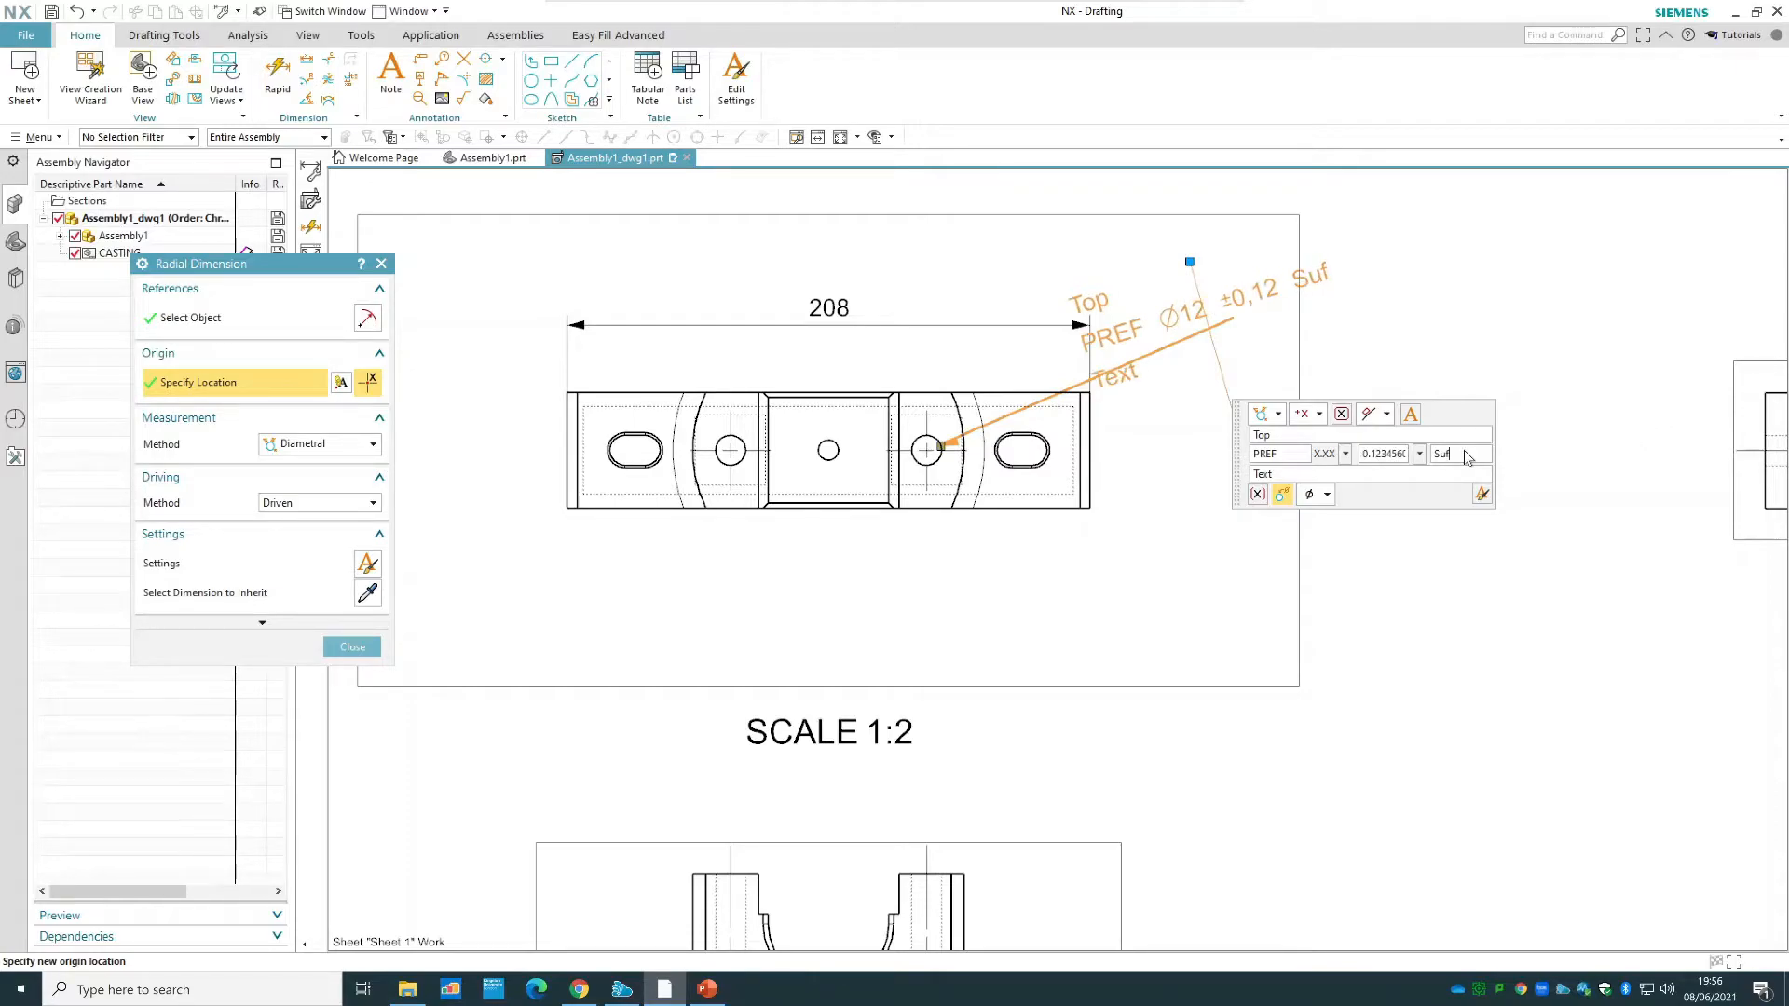
- Set the nominal value of the hole's diameter dimension to 3 decimal places
left_click(1345, 454)
left_click(1368, 519)
left_click(1346, 453)
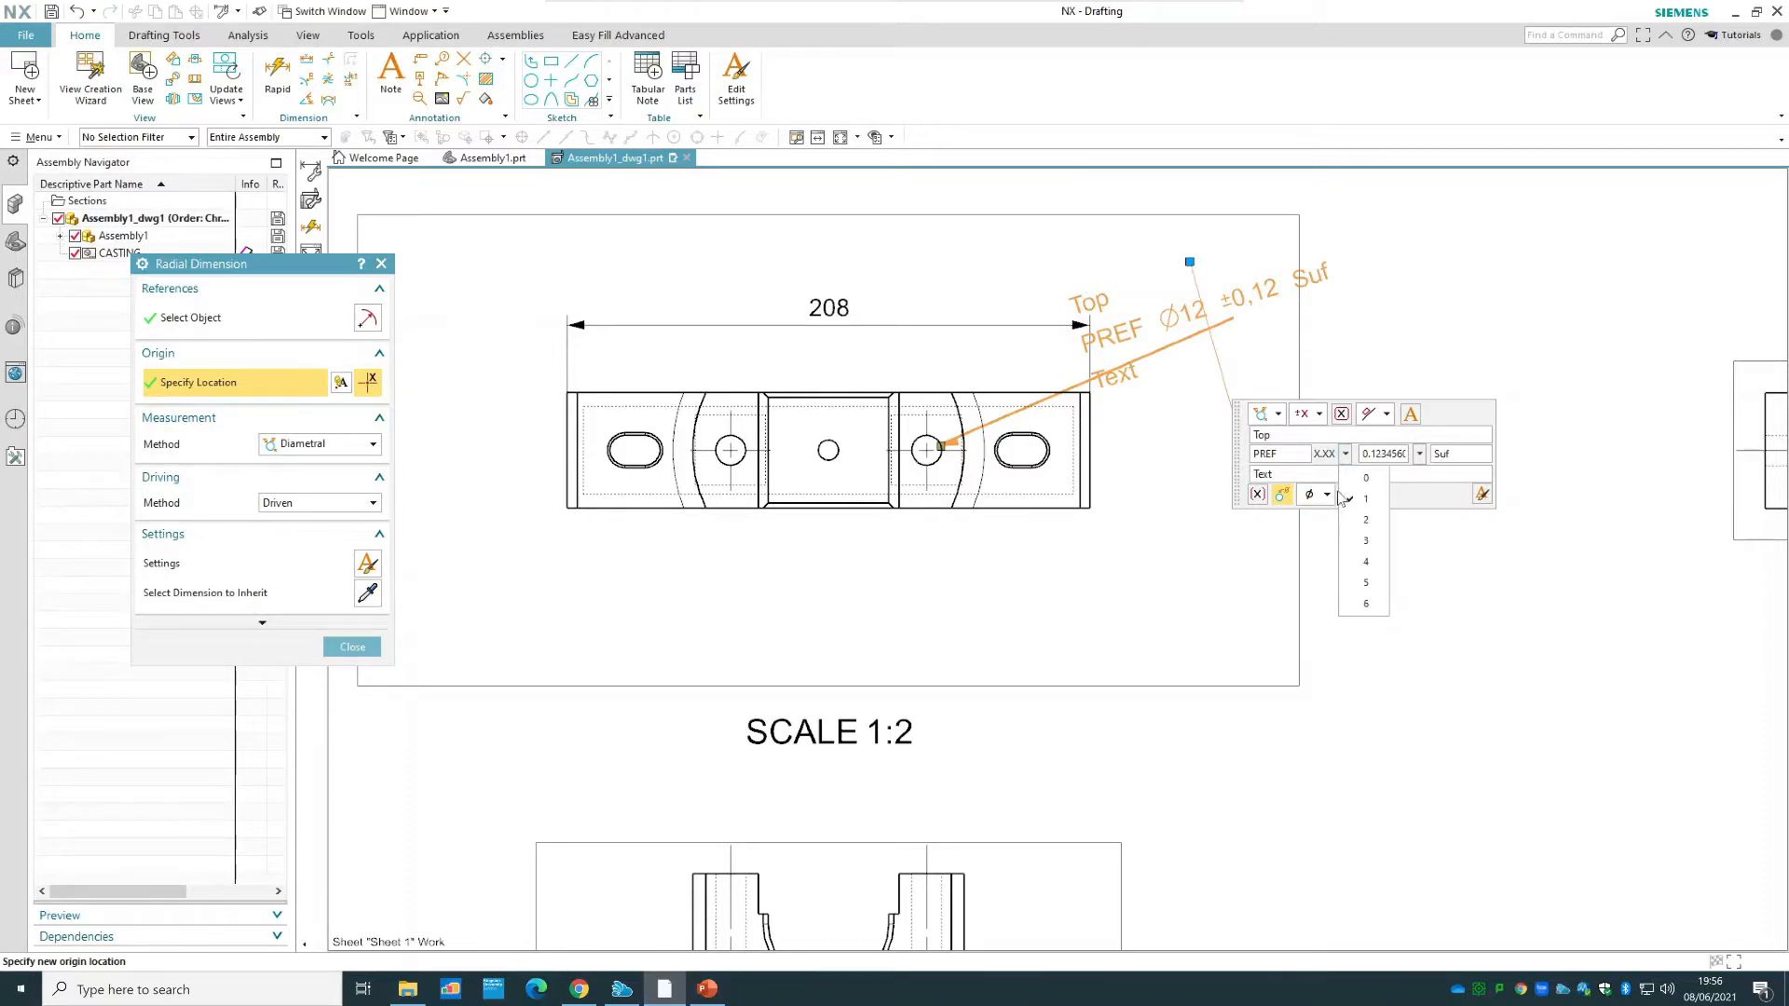
left_click(1364, 519)
left_click(1345, 454)
left_click(1353, 543)
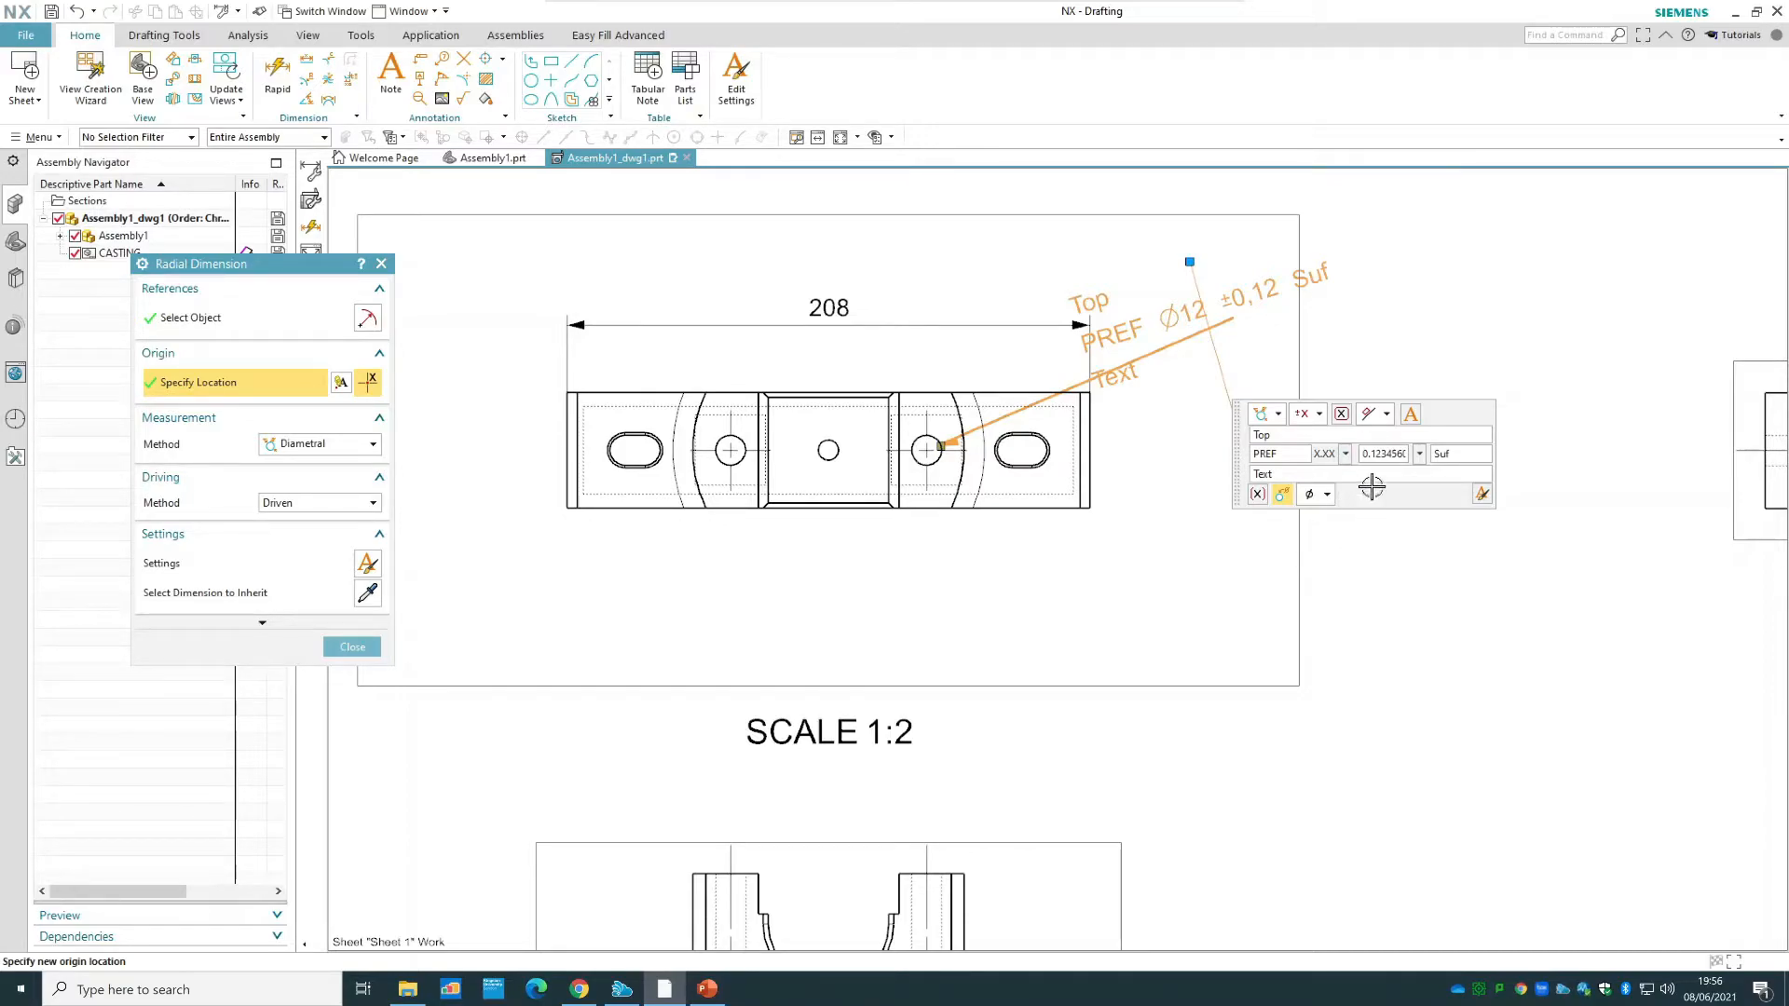
- Try 4 and 6 decimal places for the tolerance on the hole's diameter dimension, and return it to 2
left_click(1419, 455)
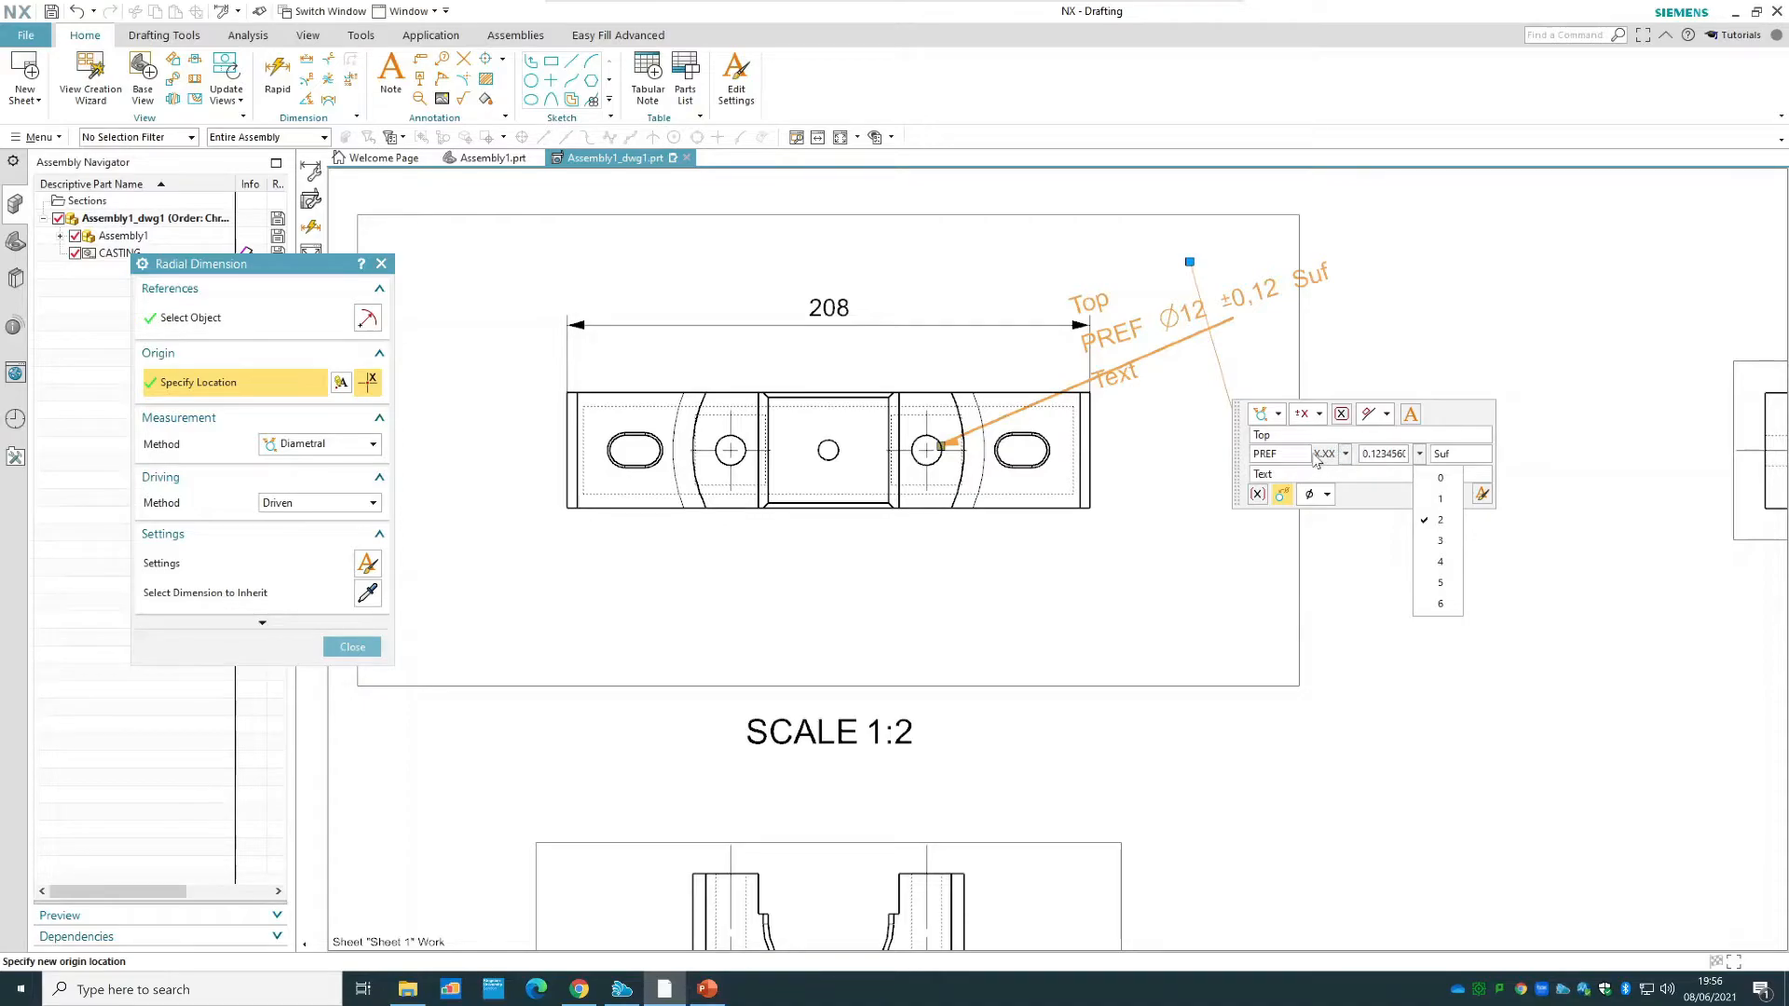
left_click(1345, 454)
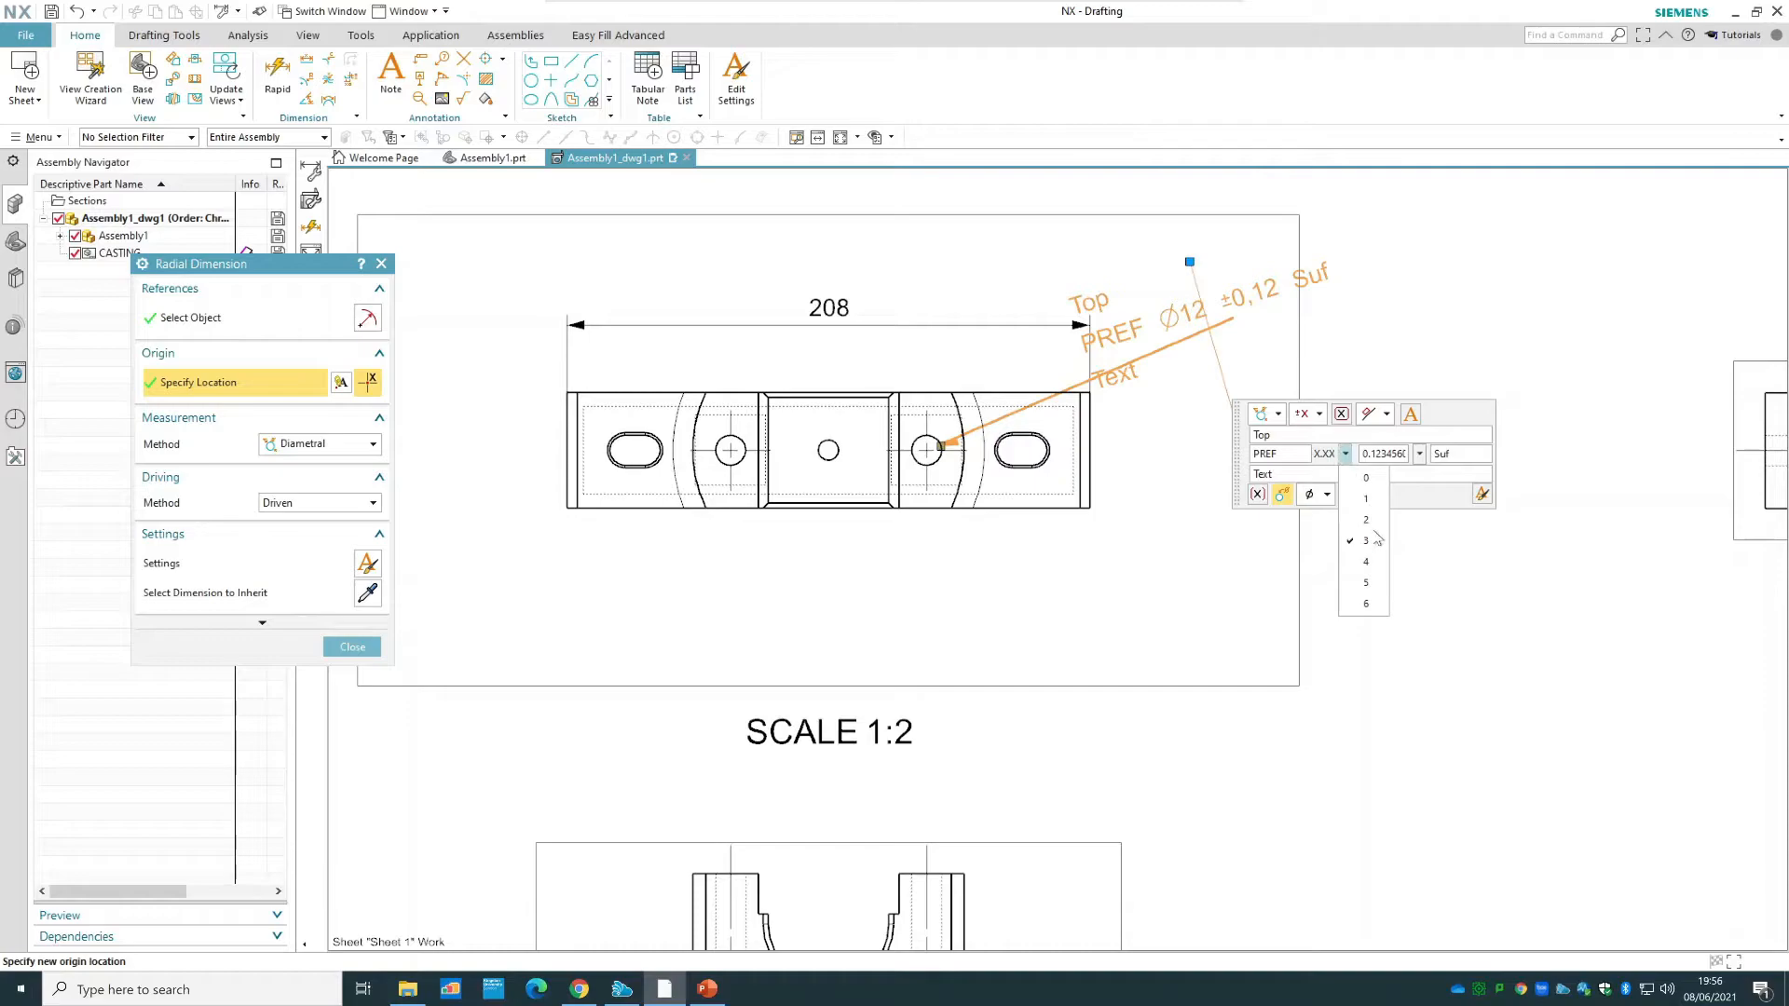
left_click(1346, 456)
left_click(1346, 455)
left_click(1423, 457)
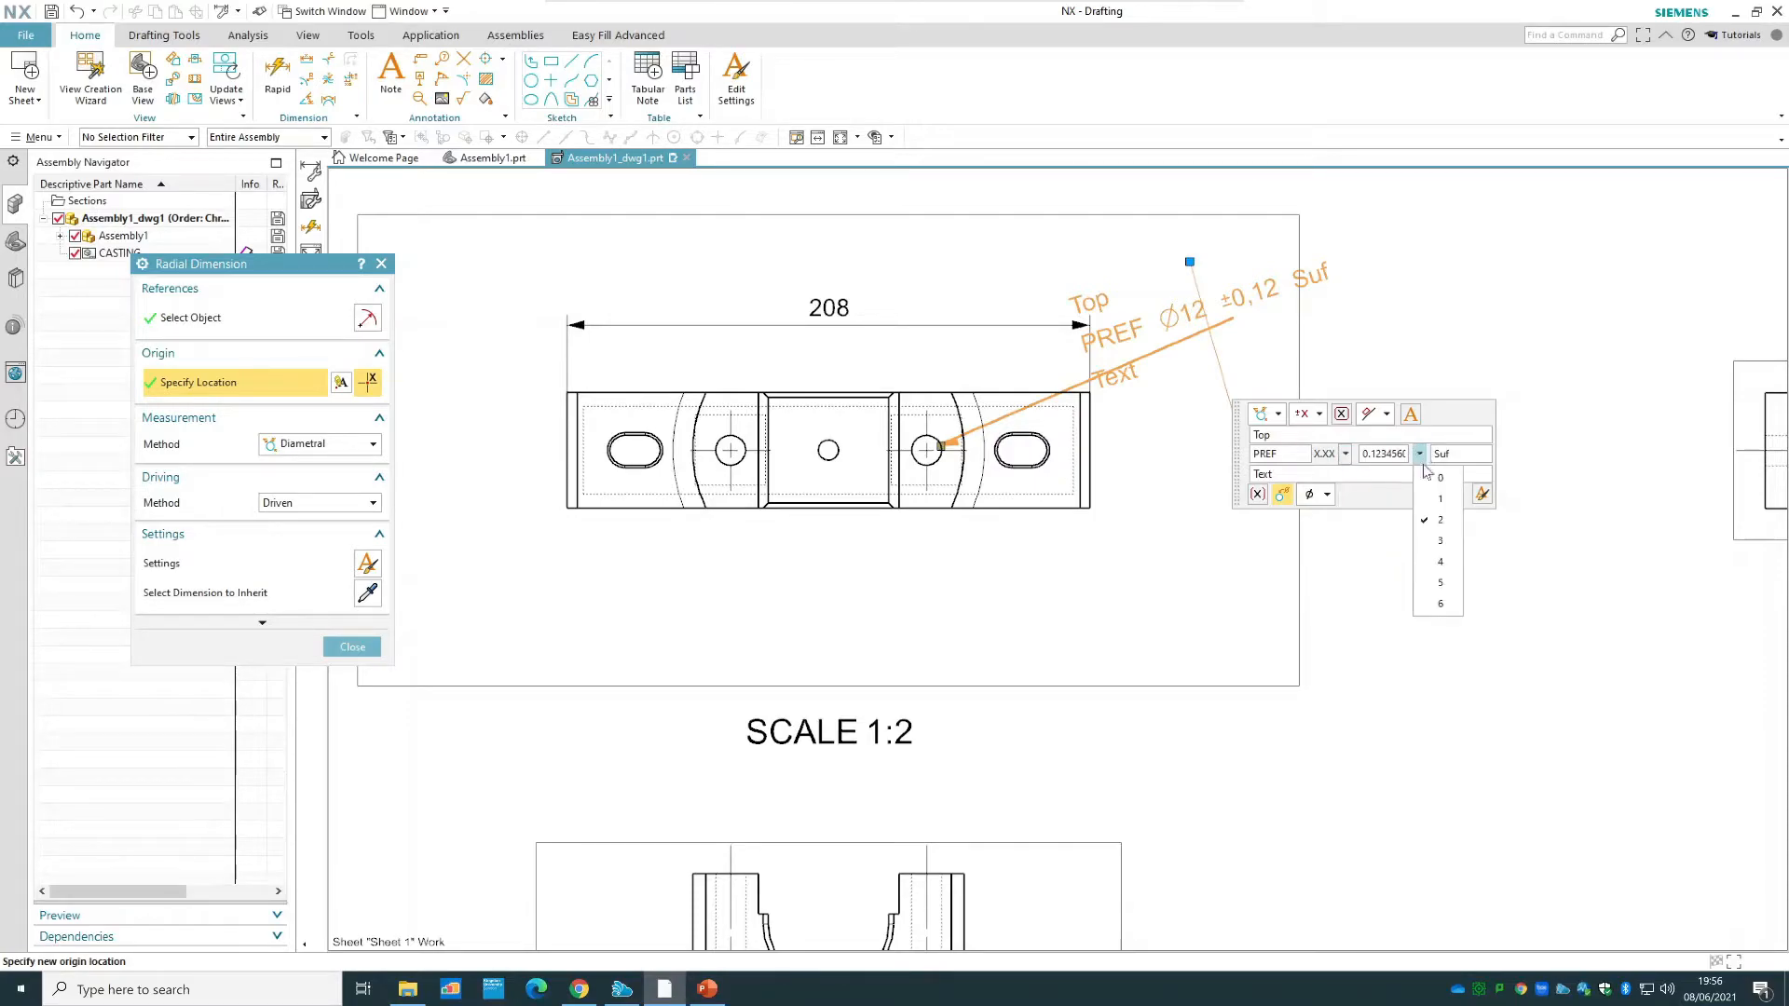
left_click(1435, 563)
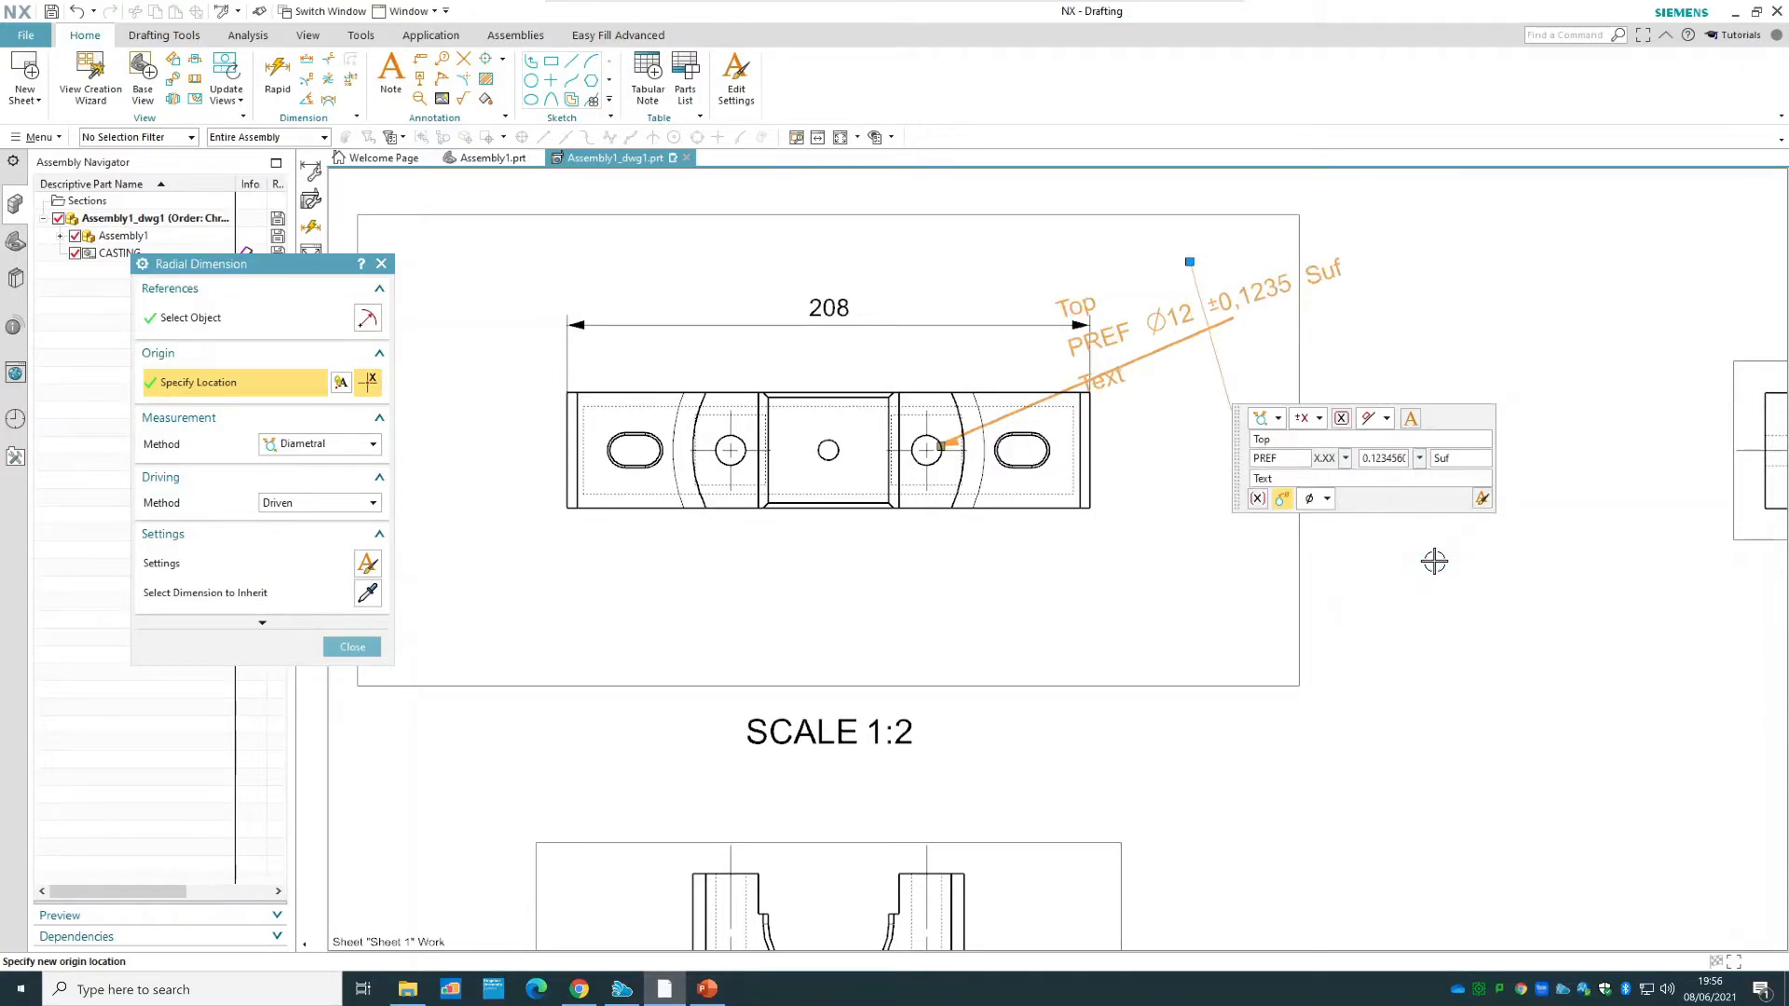
left_click(1419, 458)
left_click(1441, 608)
left_click(1419, 463)
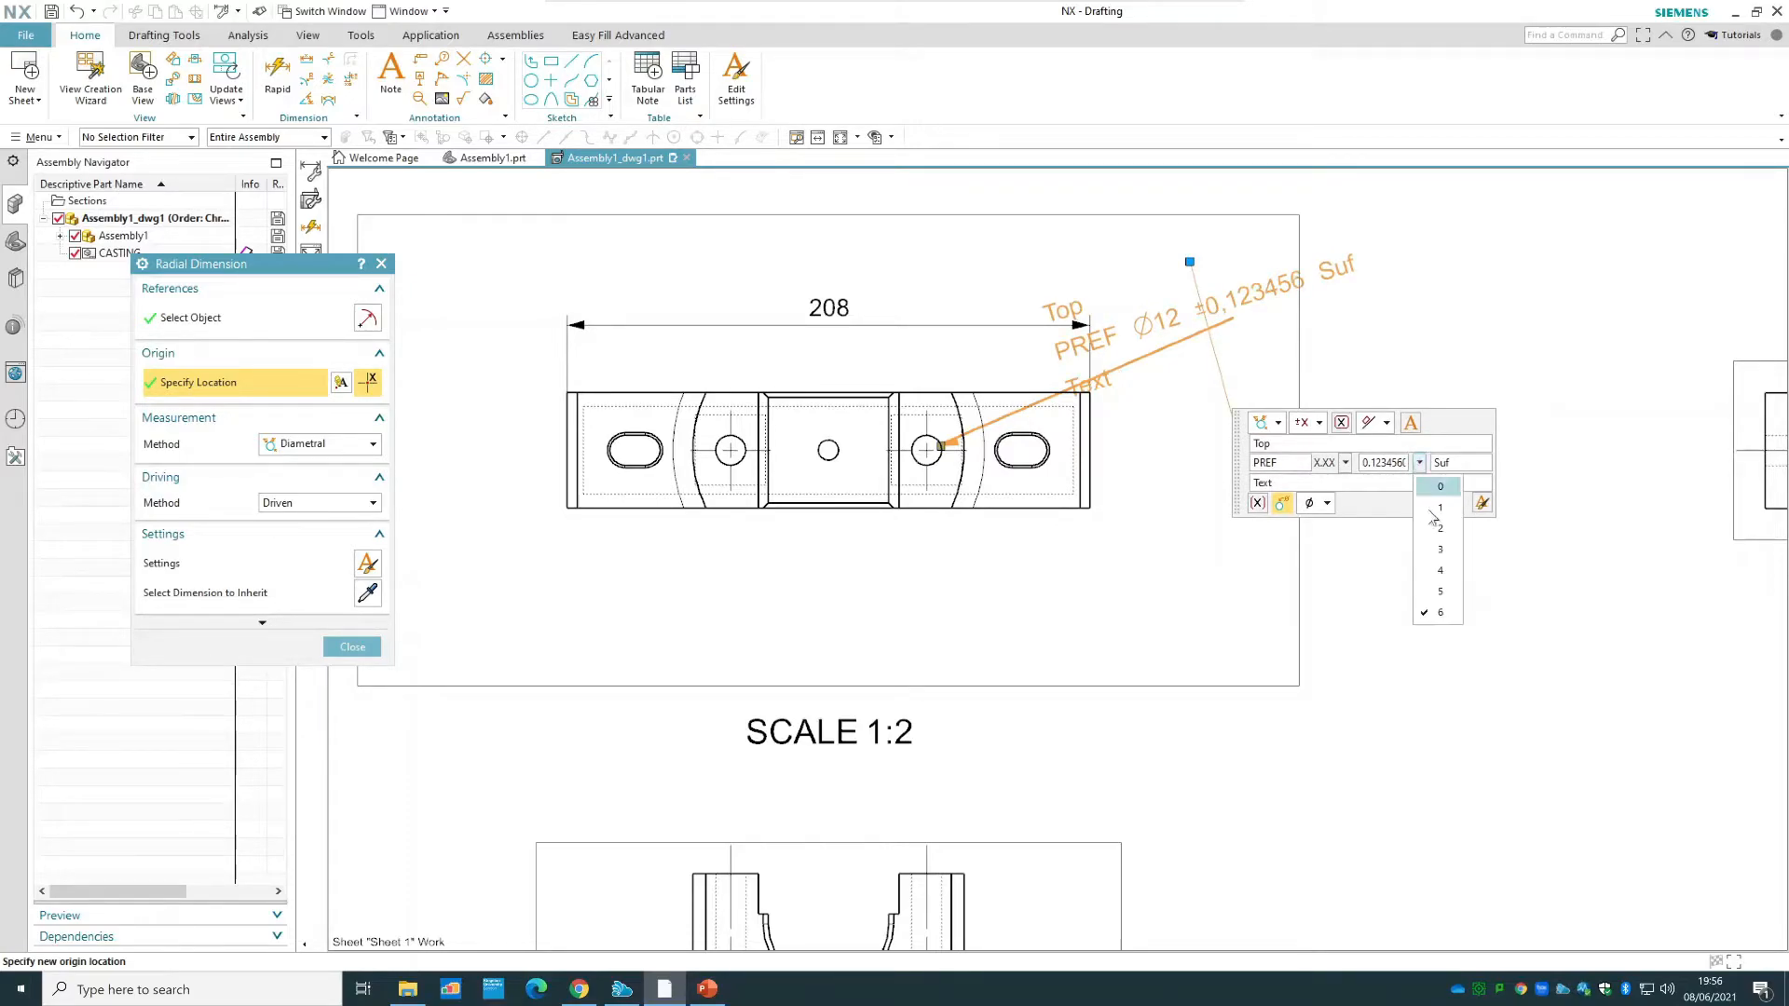
left_click(1441, 529)
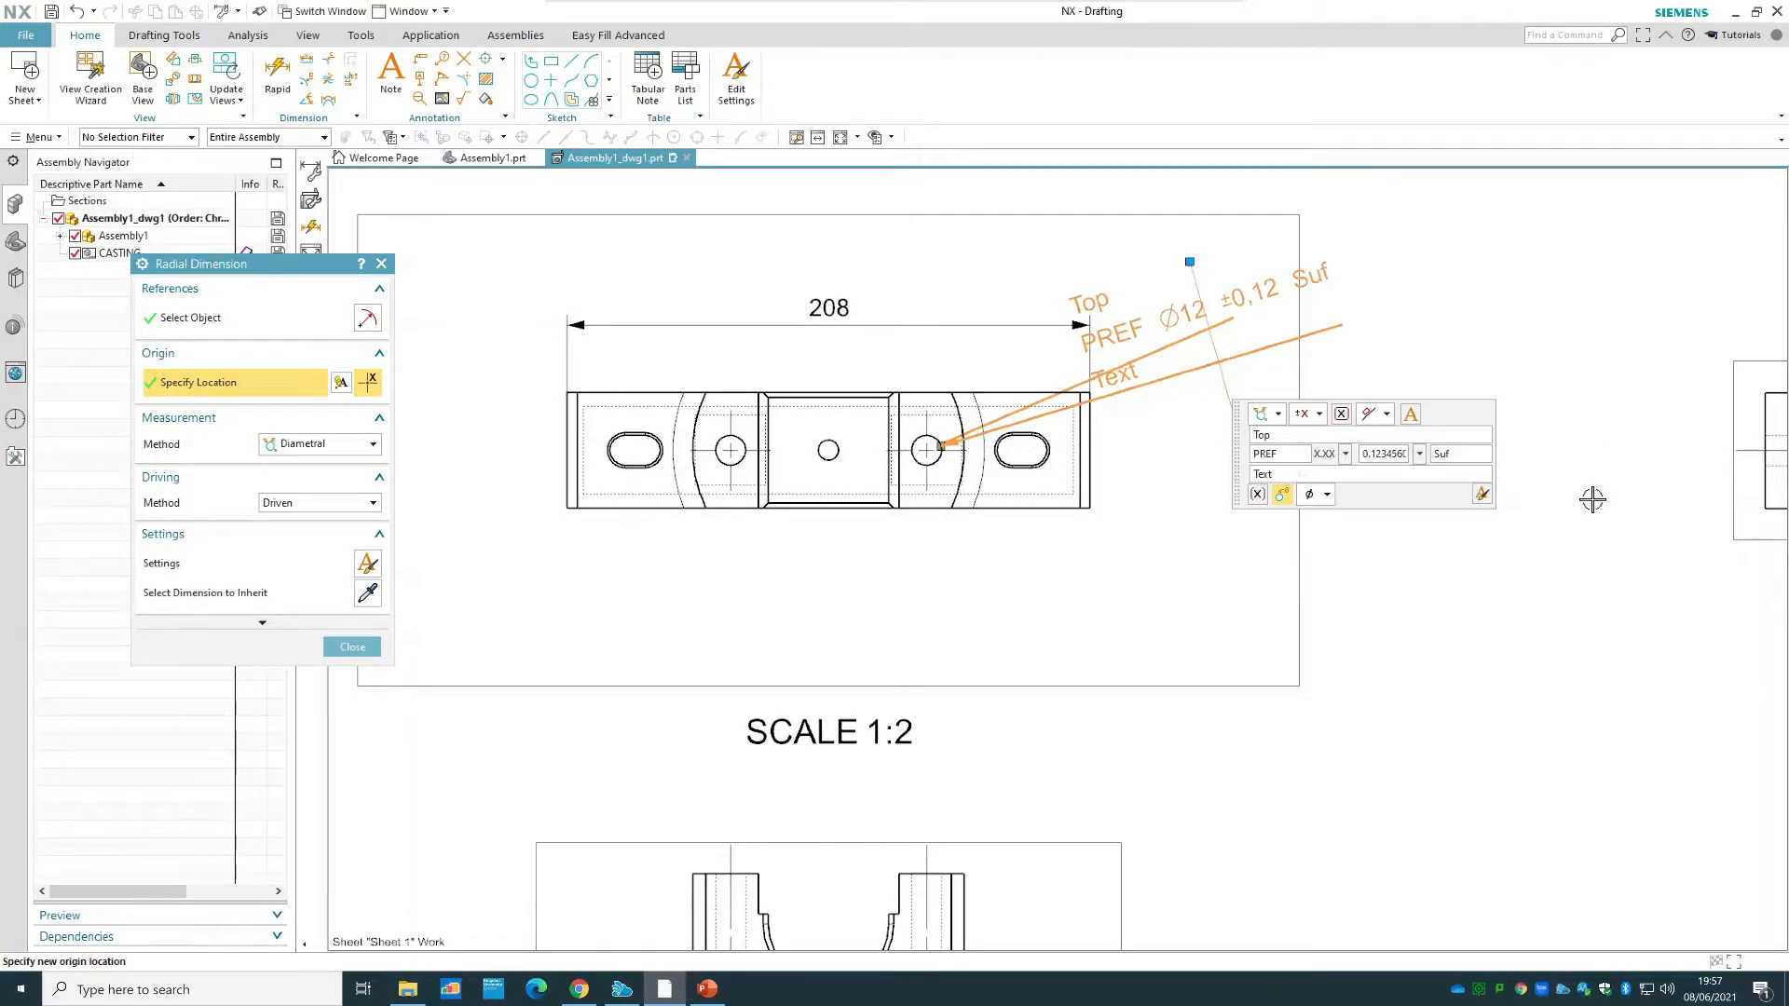
- Try the DIA symbol on the hole's diameter dimension, and set its diameter symbol to the spherical SØ
left_click(1328, 495)
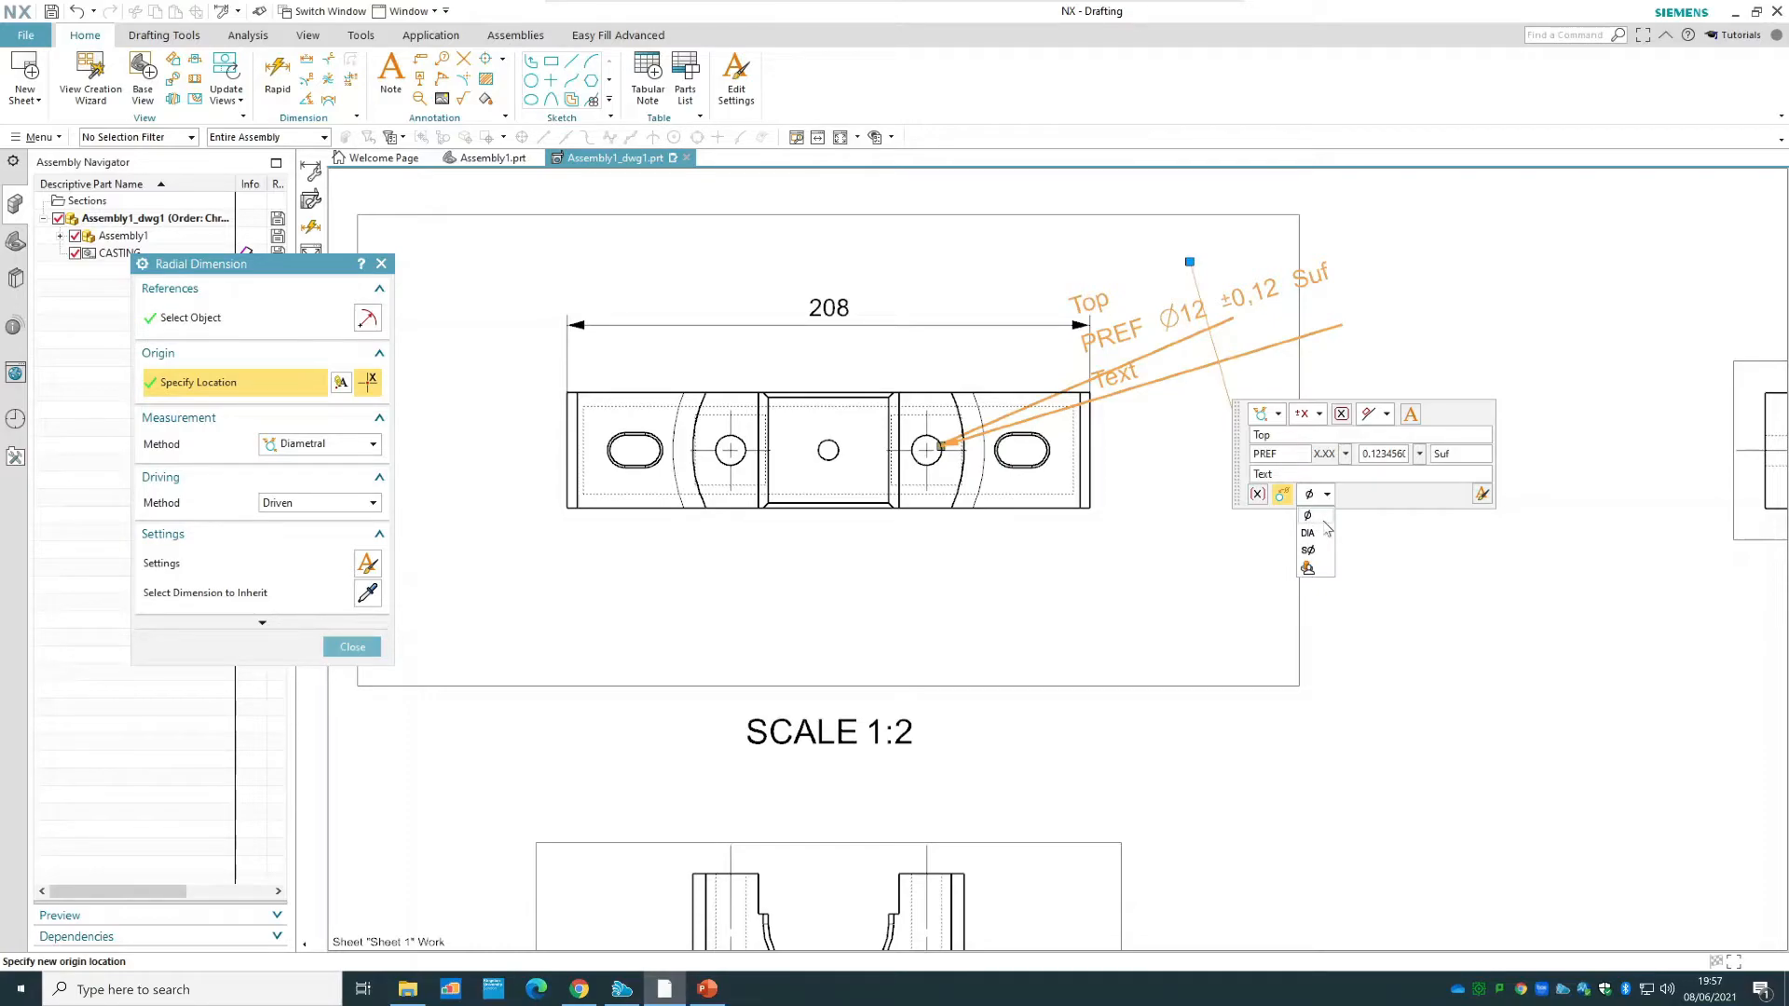
left_click(1308, 533)
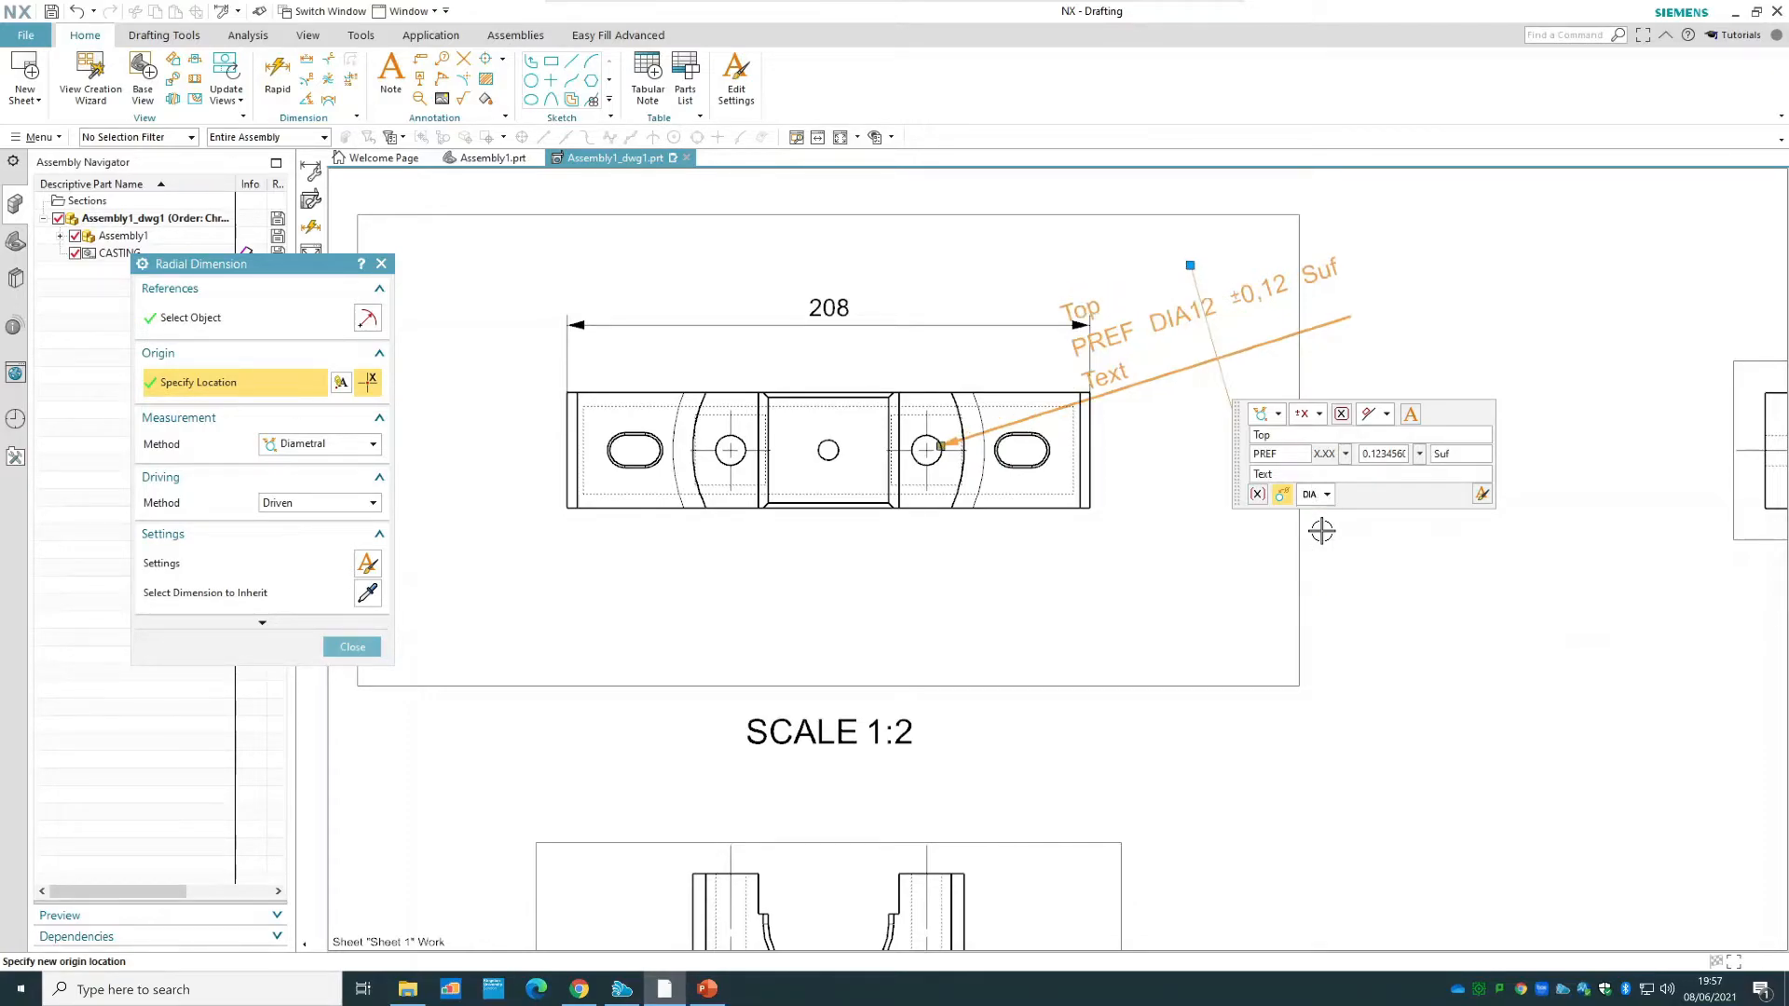
left_click(1328, 496)
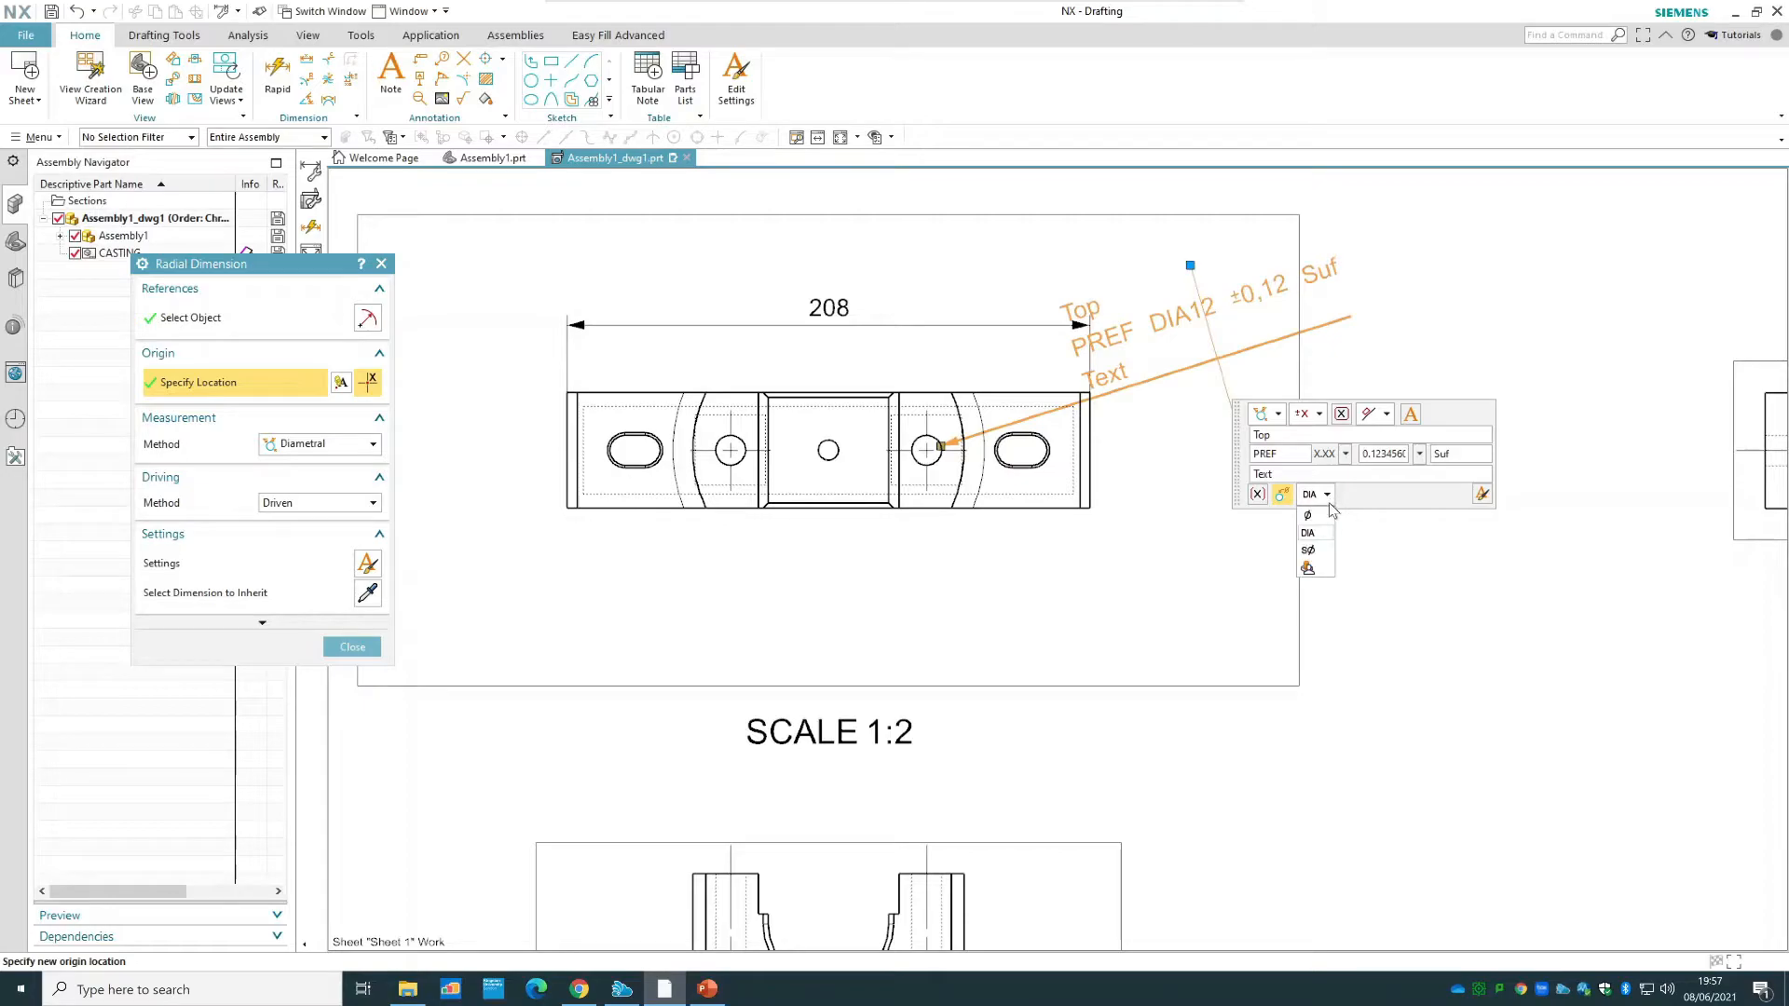
left_click(1309, 551)
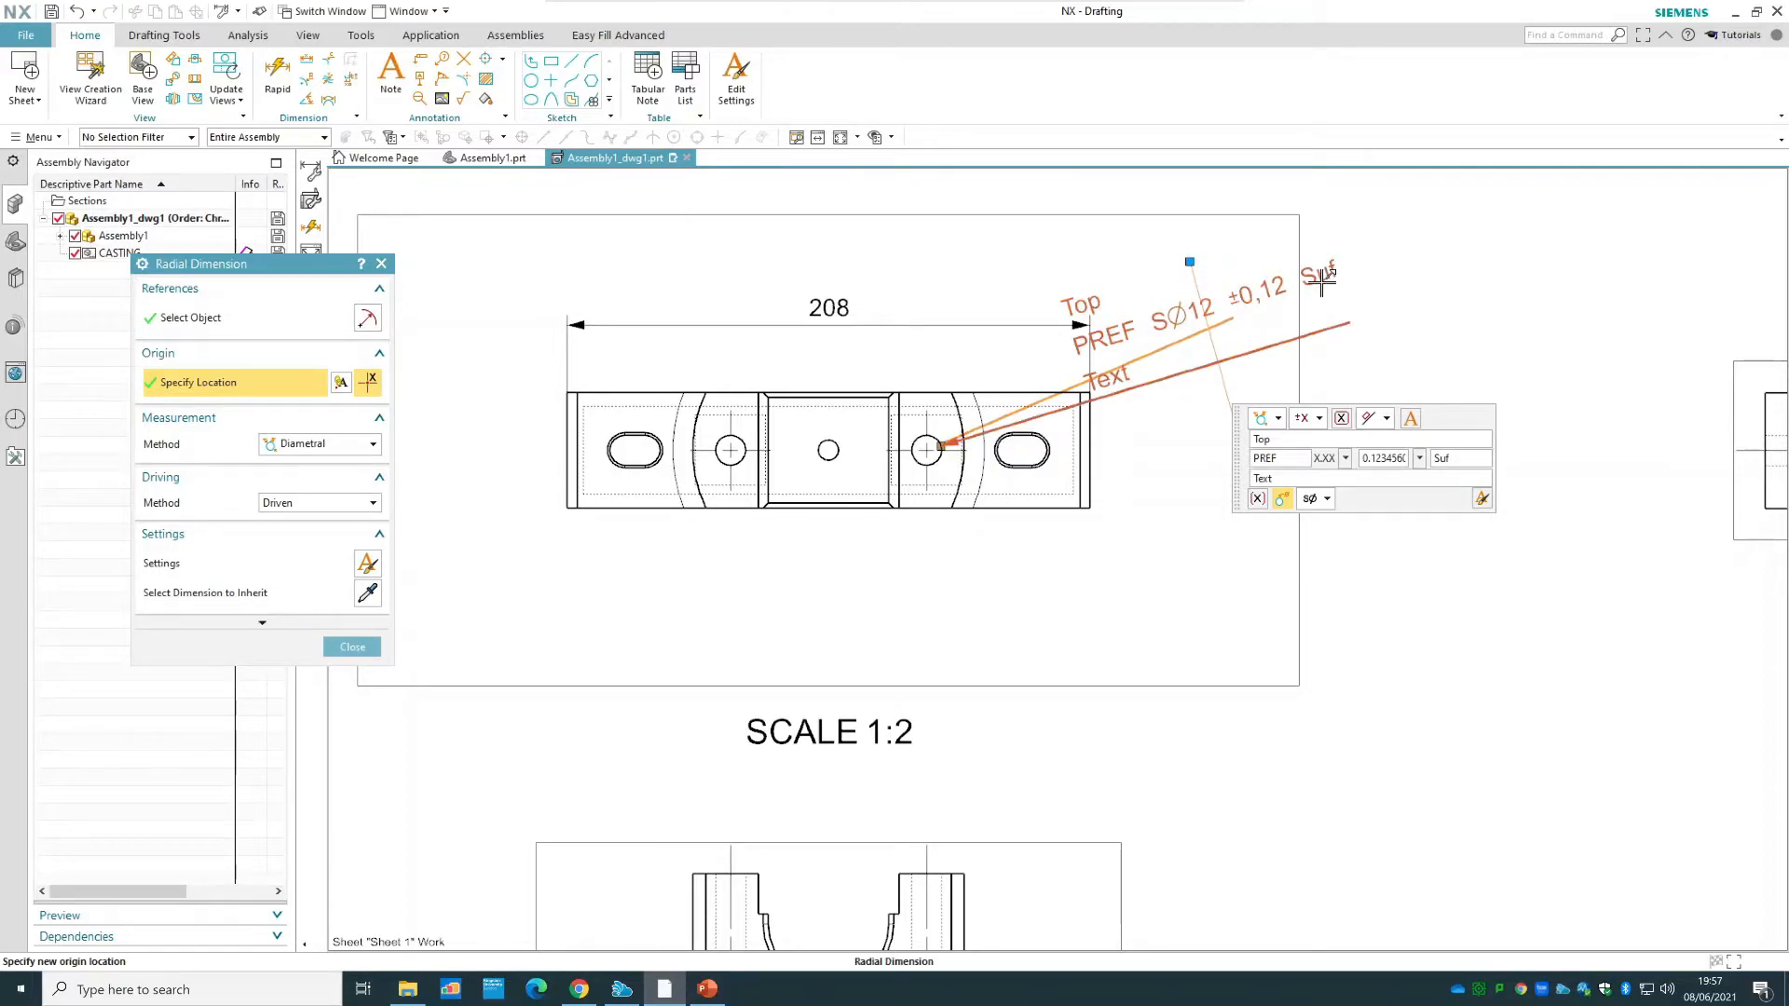
- Examine the diameter dimension's appended text and its text editing options, switching the text location to Below and Before
left_click(1409, 419)
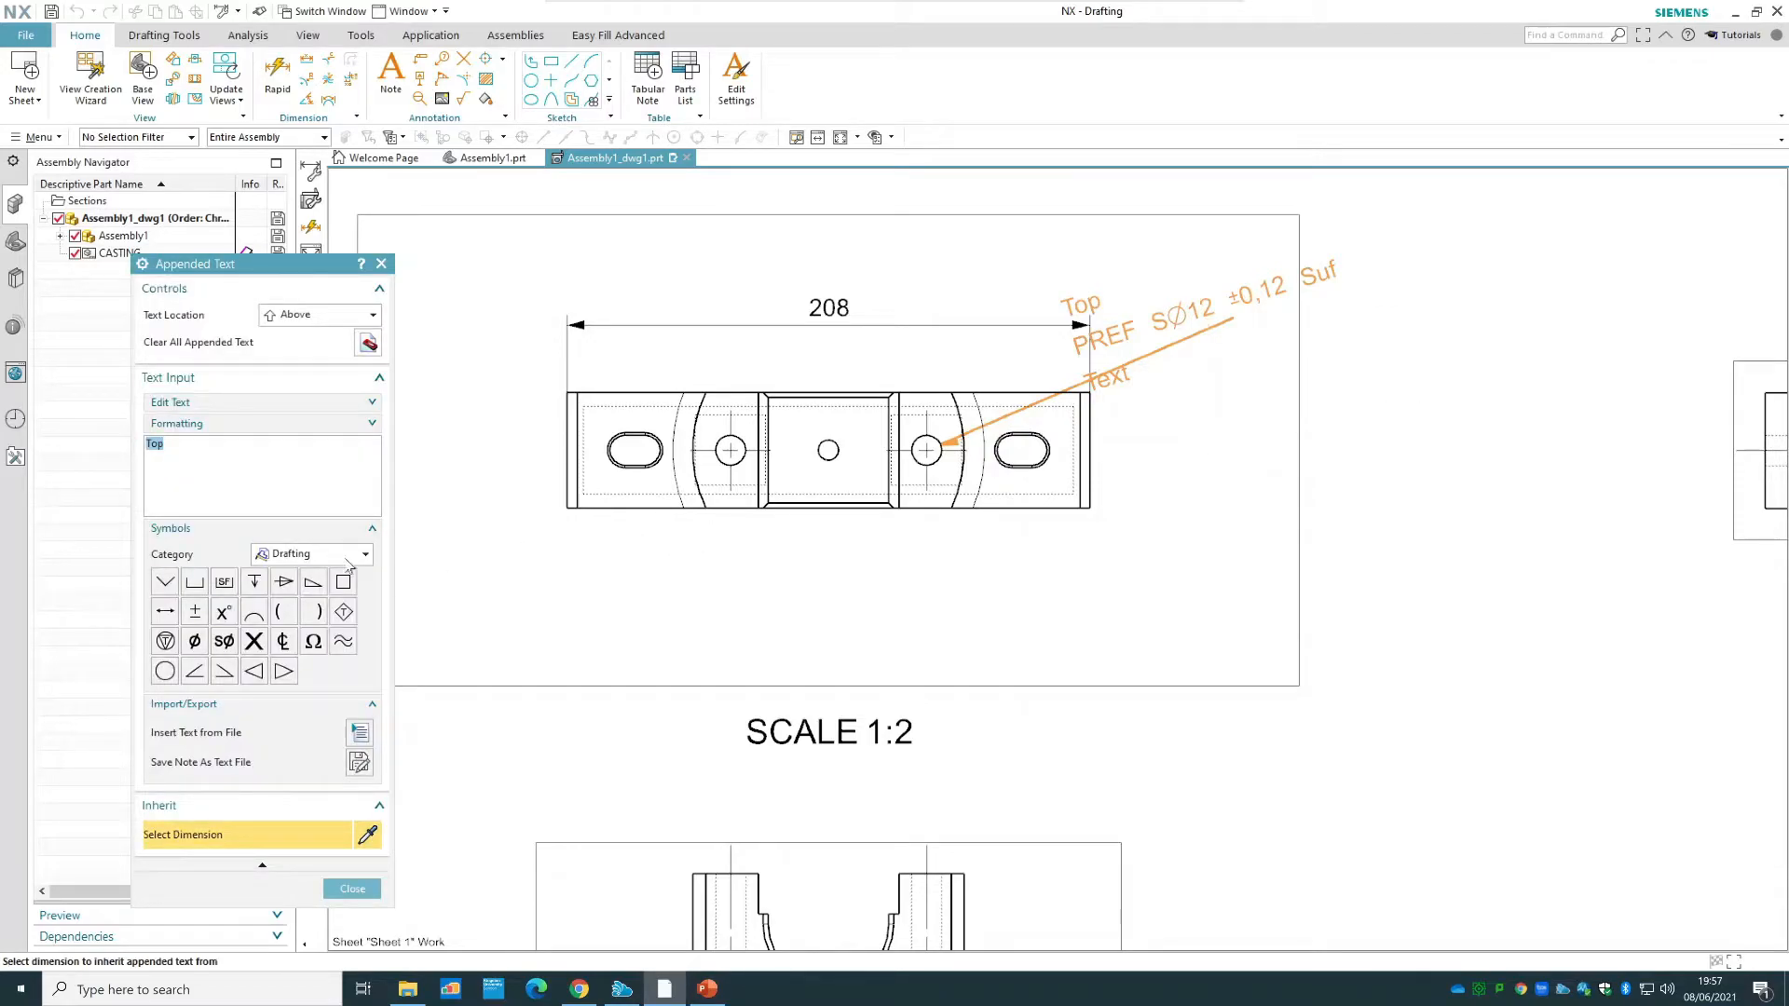
left_click(354, 529)
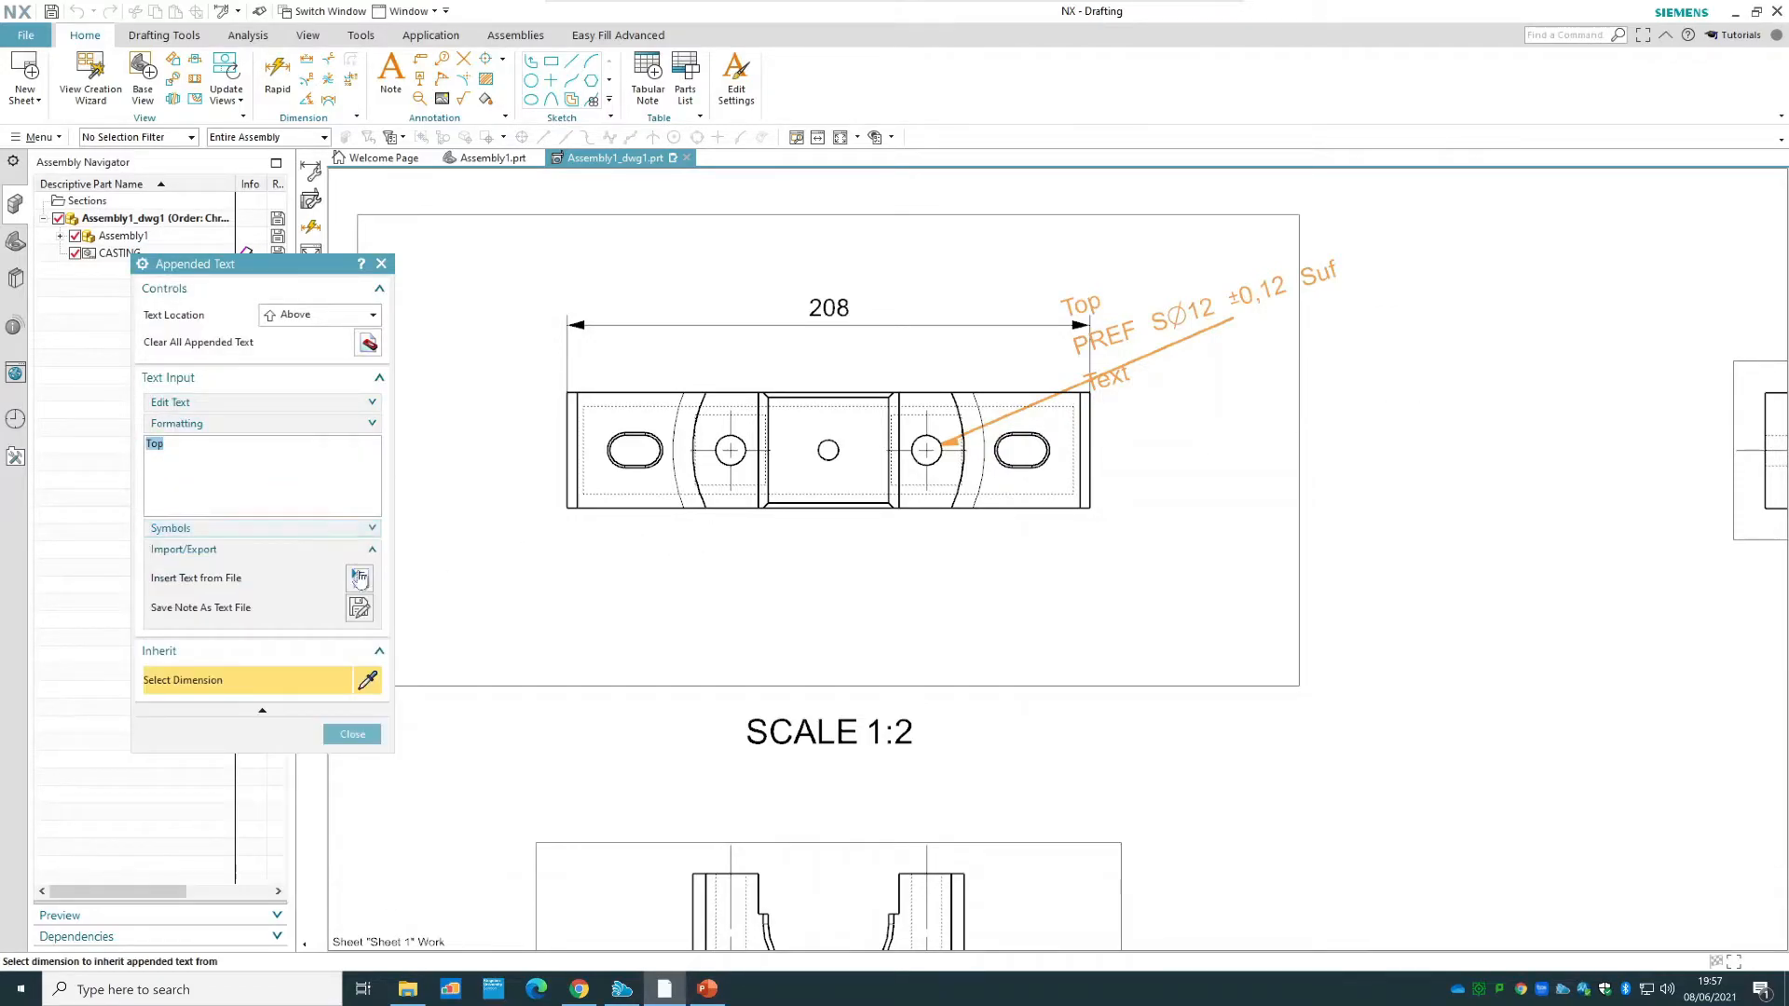
left_click(317, 549)
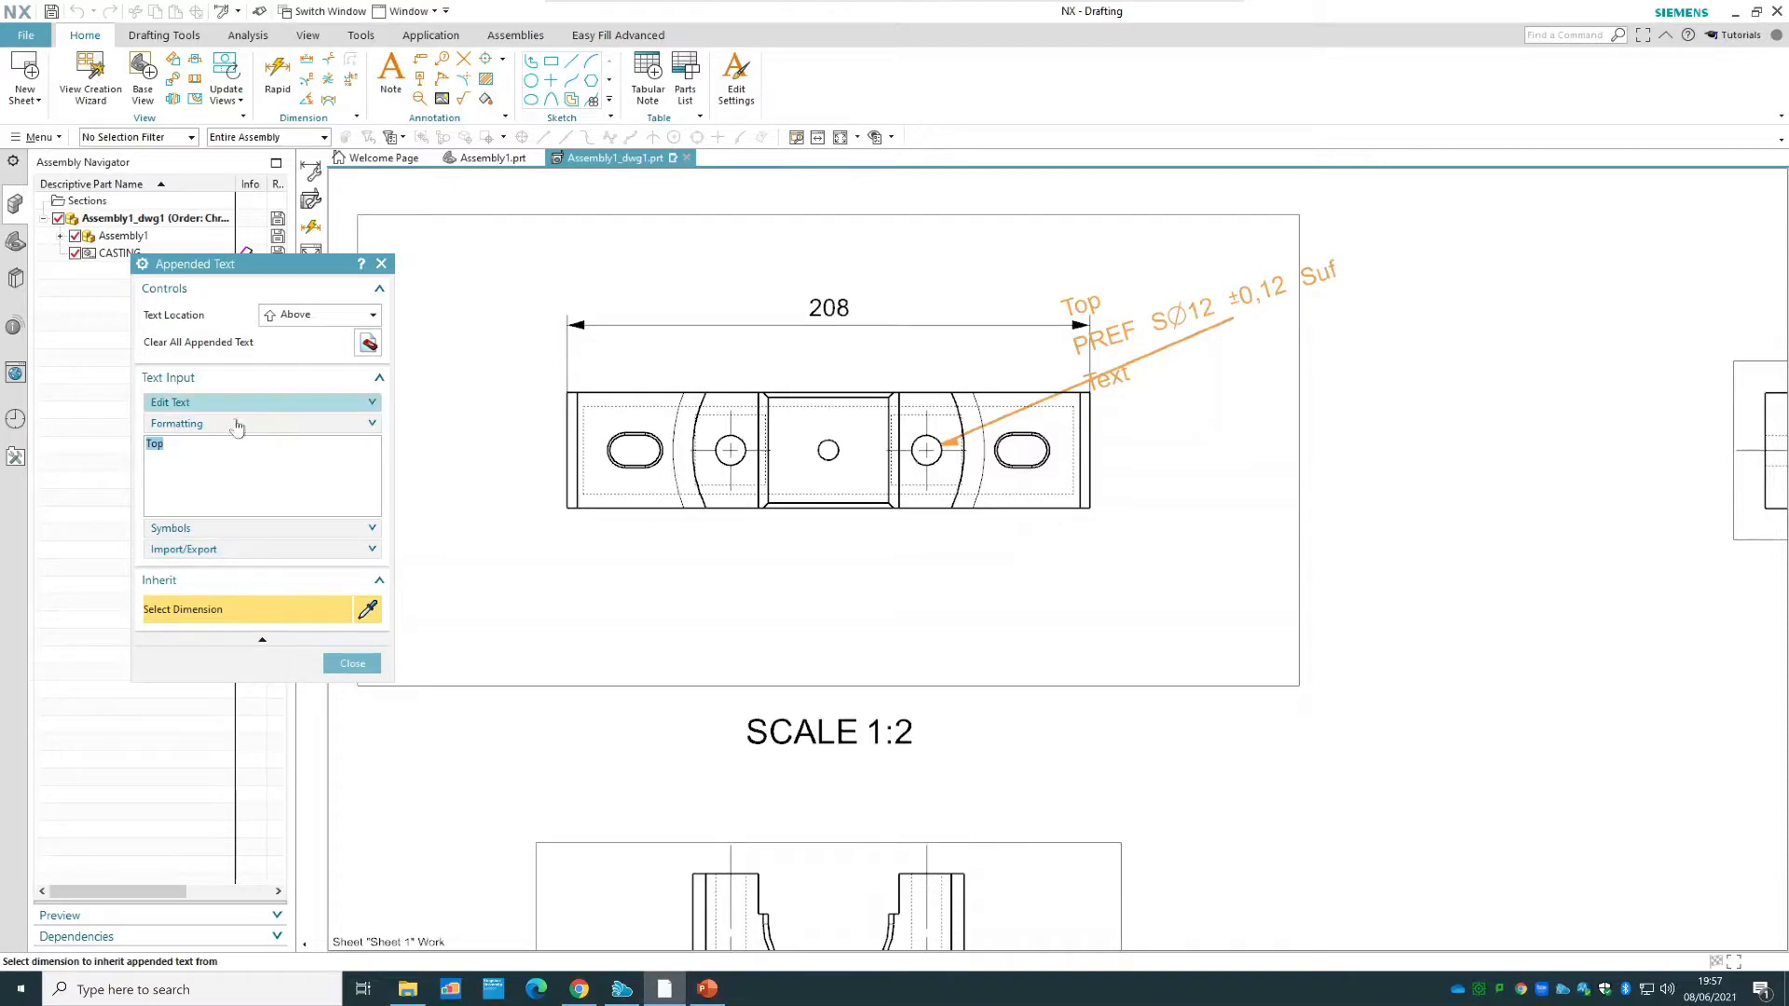
left_click(273, 403)
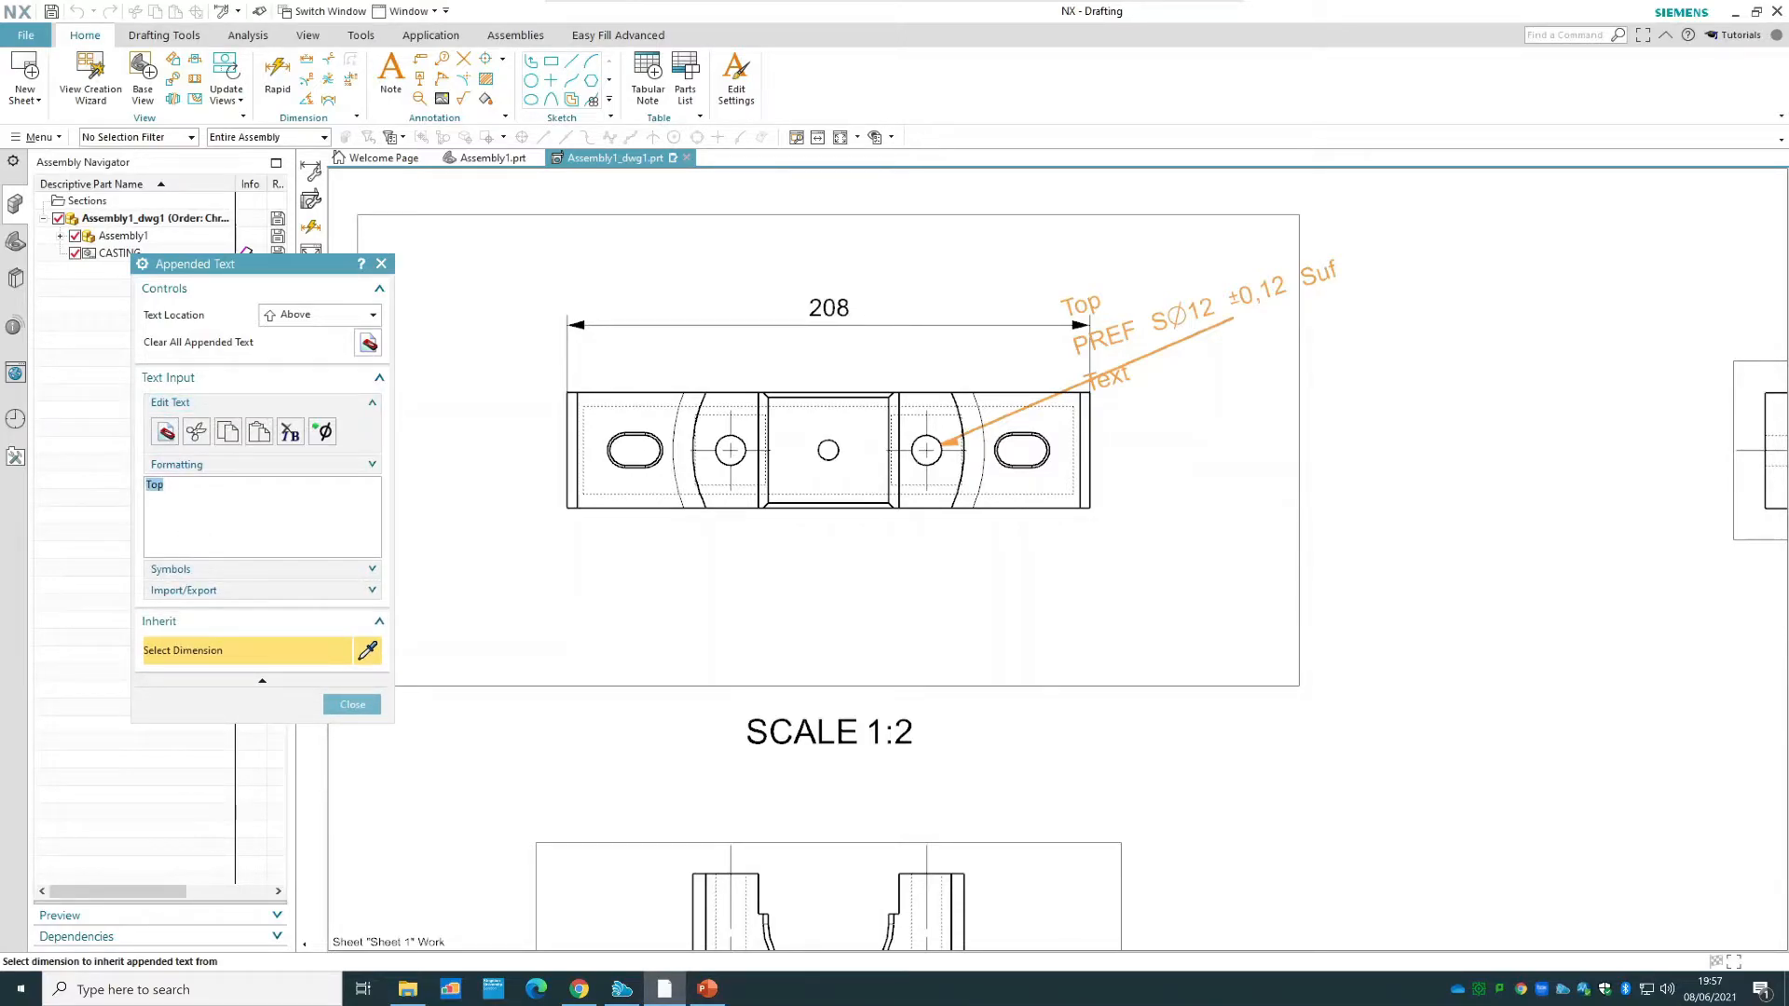
left_click(279, 320)
left_click(293, 351)
left_click(315, 317)
left_click(317, 384)
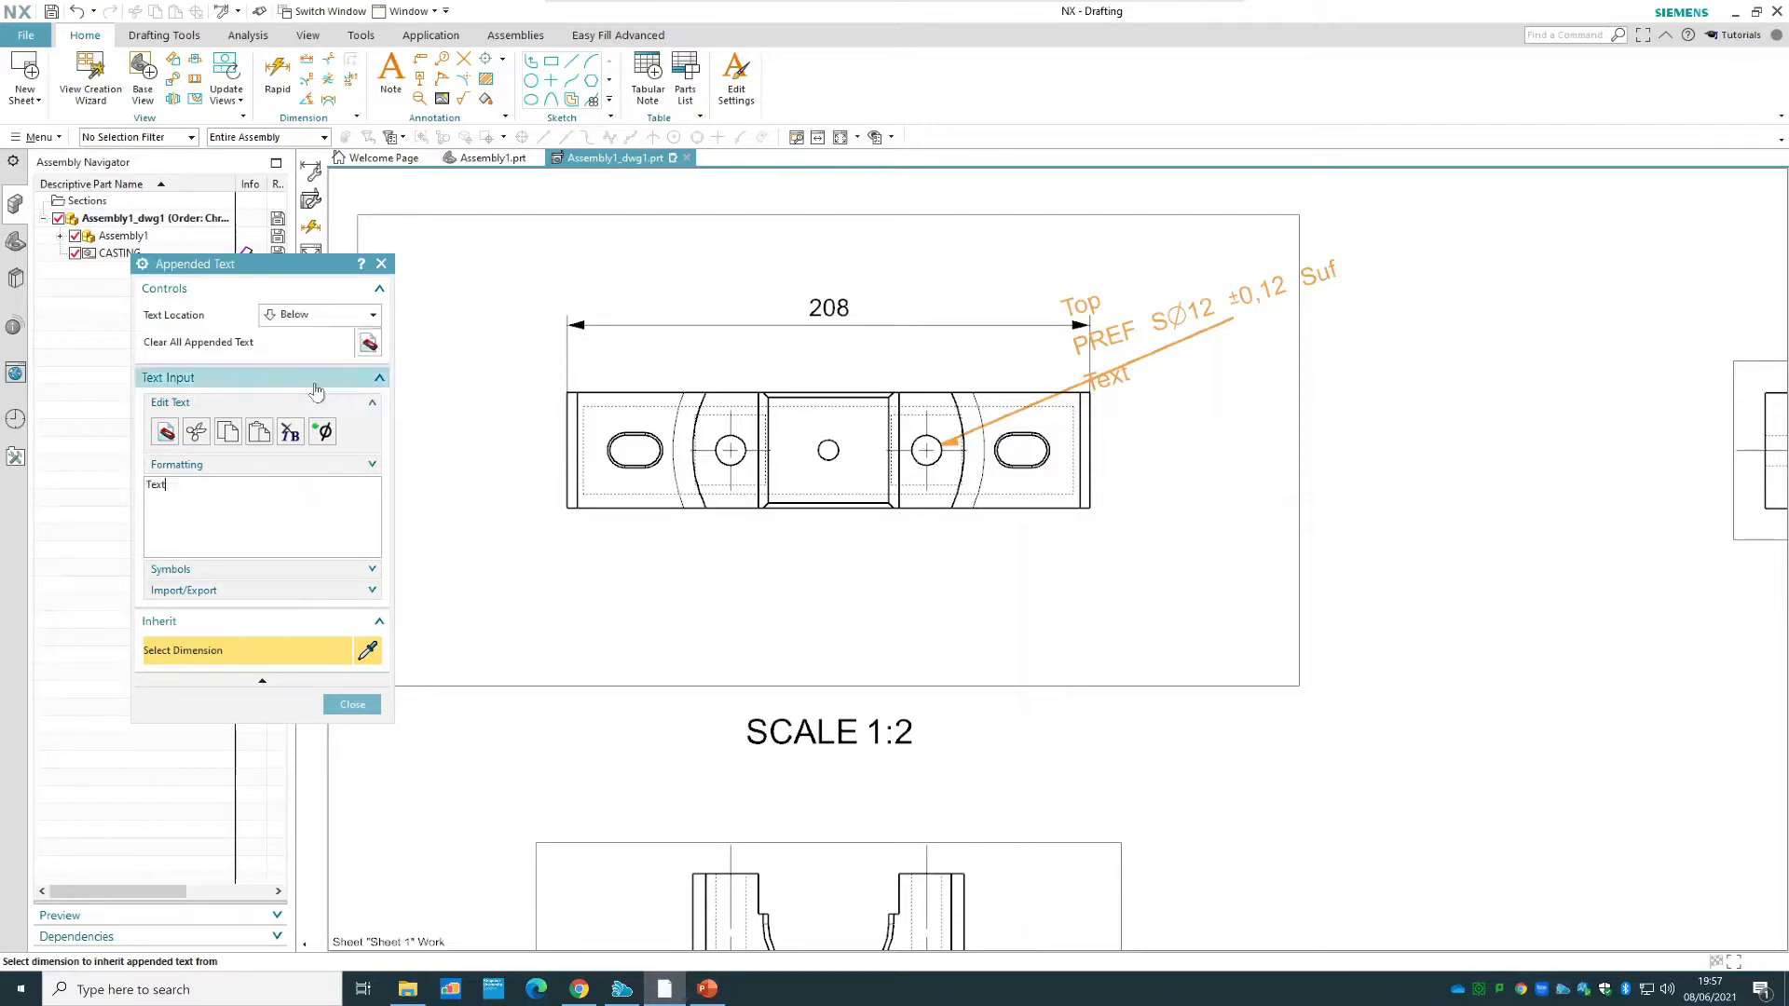
left_click(284, 313)
left_click(293, 336)
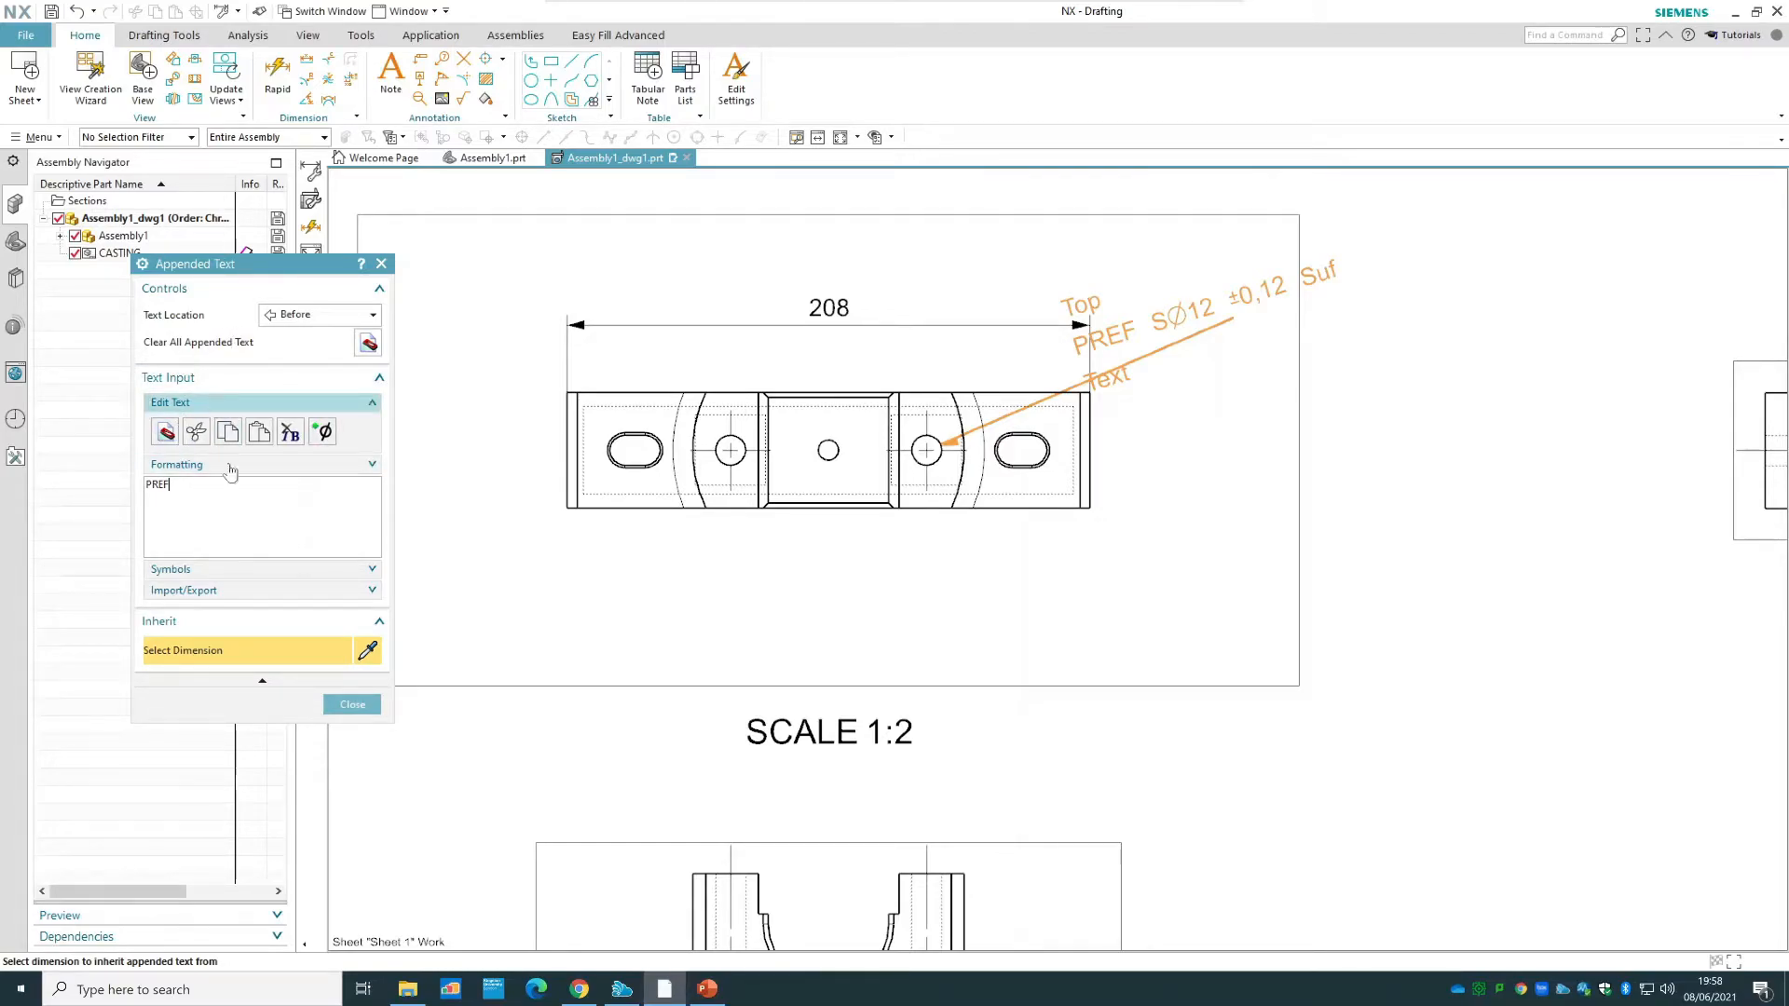
- Examine the Drafting, GD&T and Fractions symbol categories available for the dimension's appended text, and close the appended text options
left_click(237, 571)
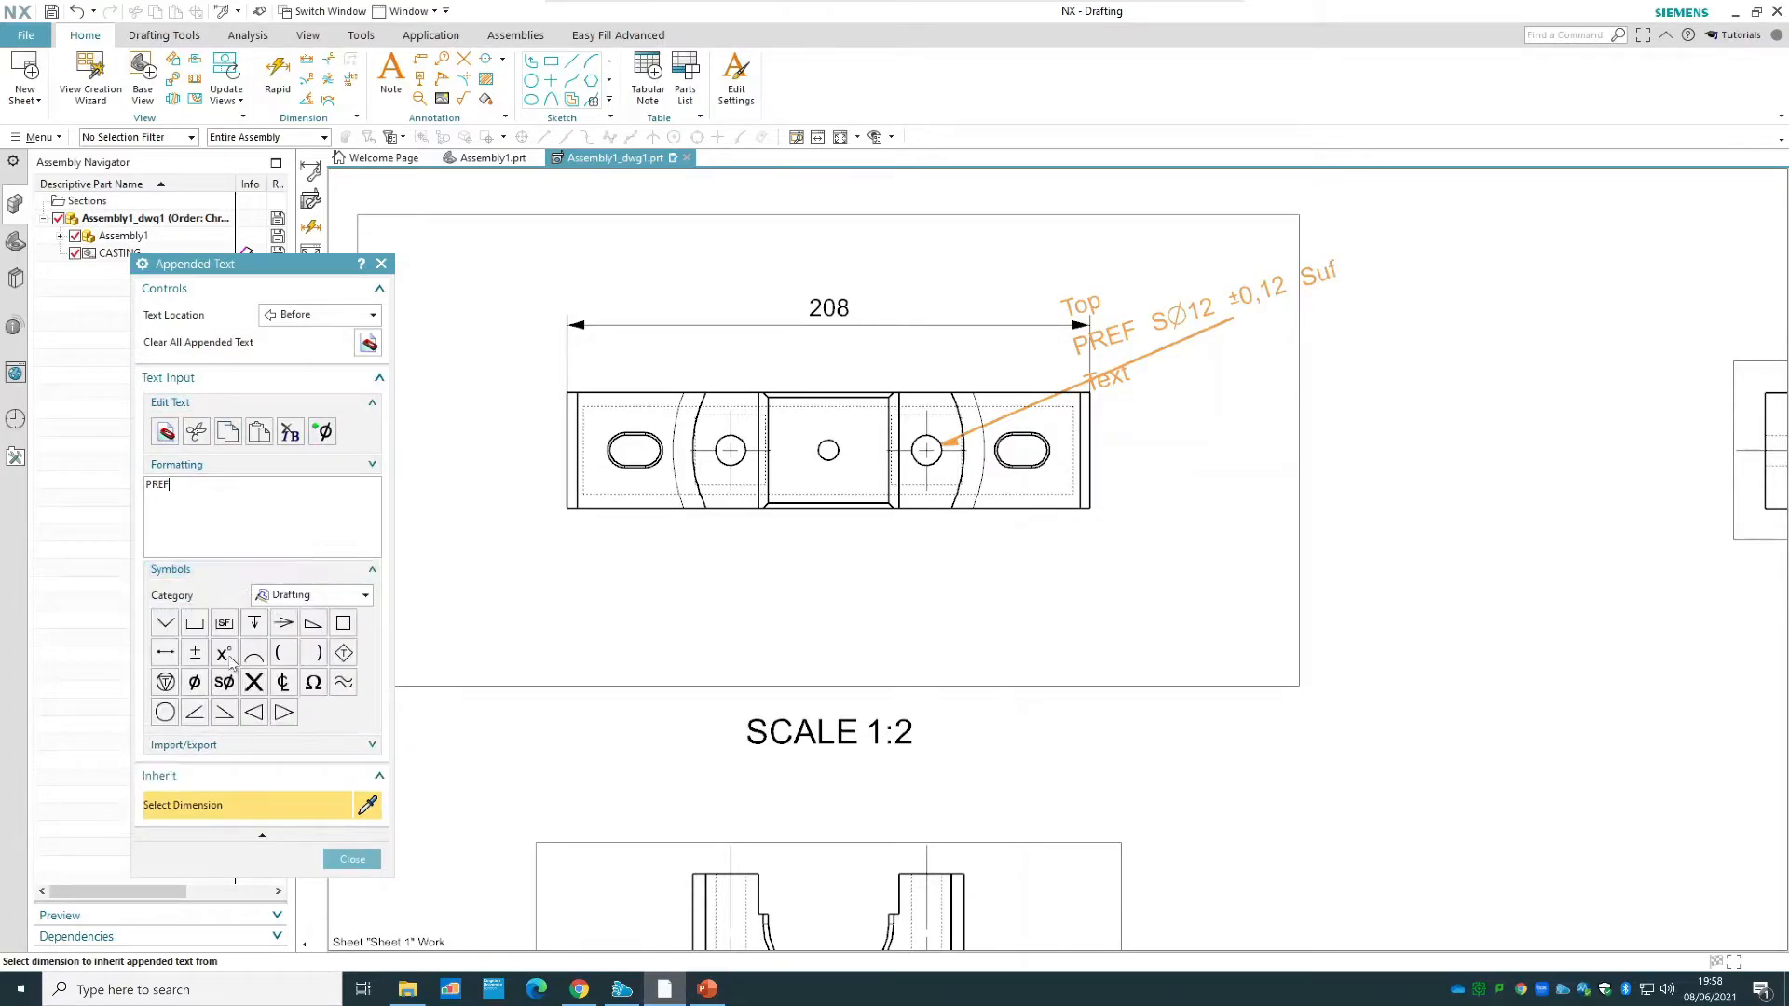
left_click(315, 596)
left_click(312, 633)
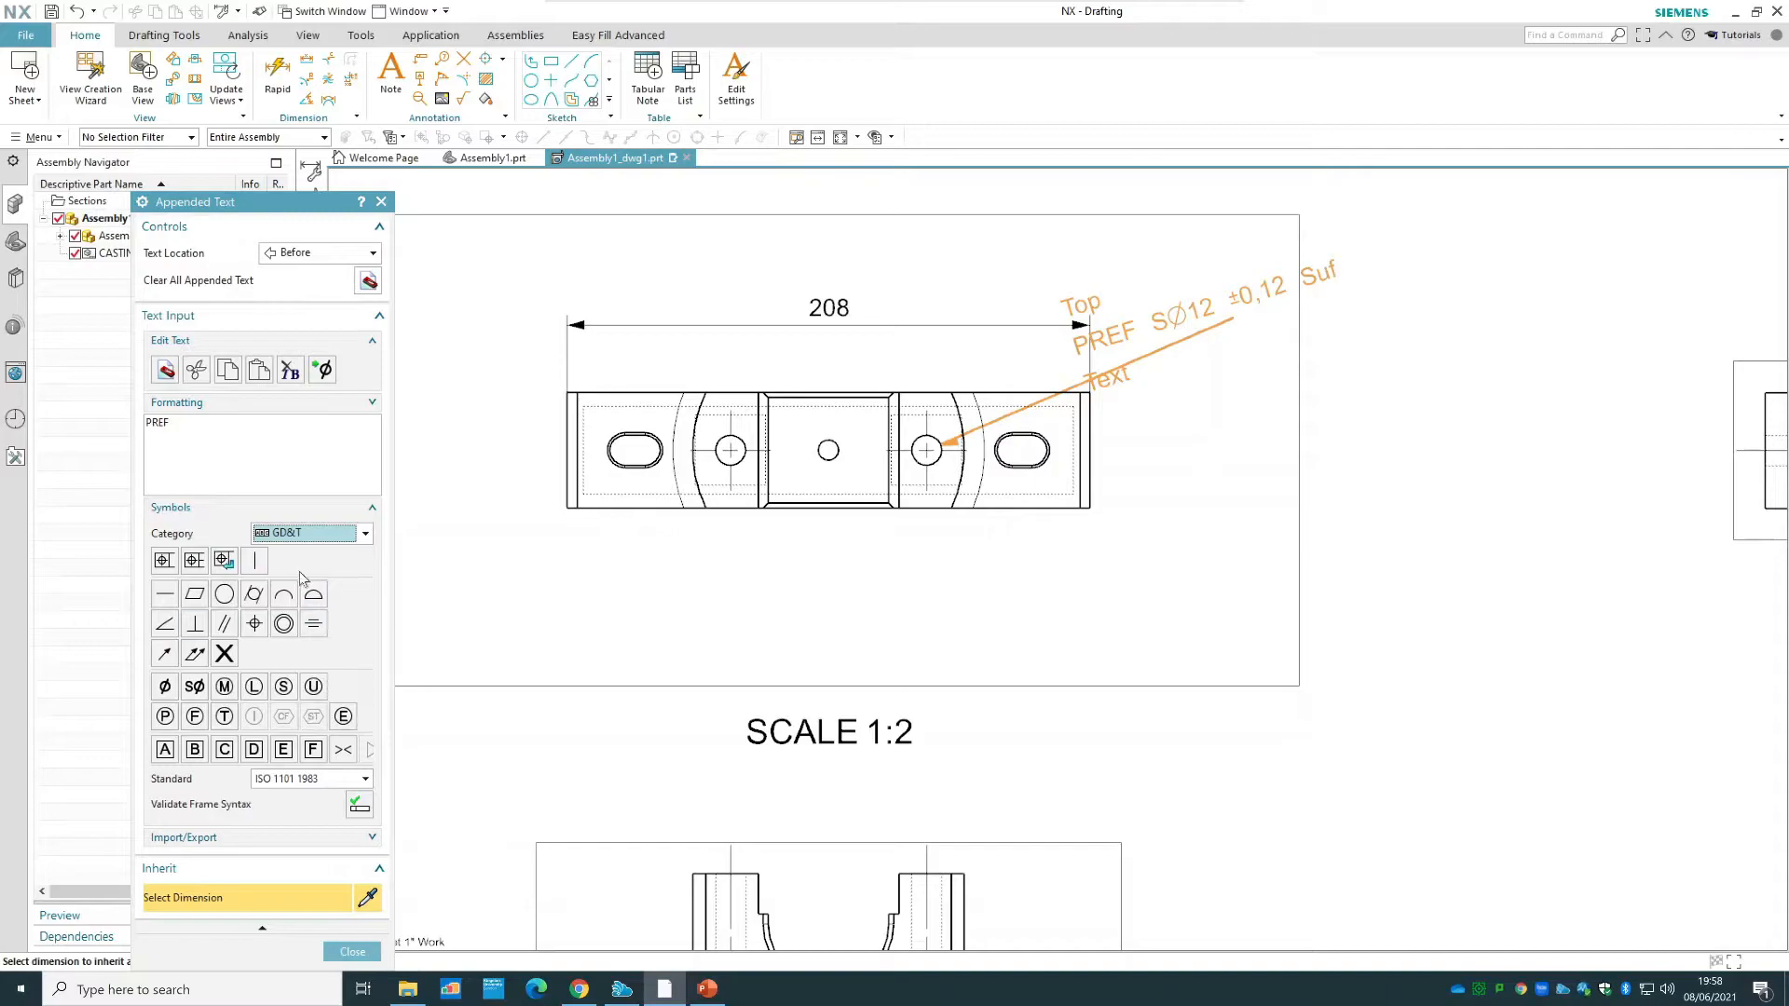
left_click(284, 535)
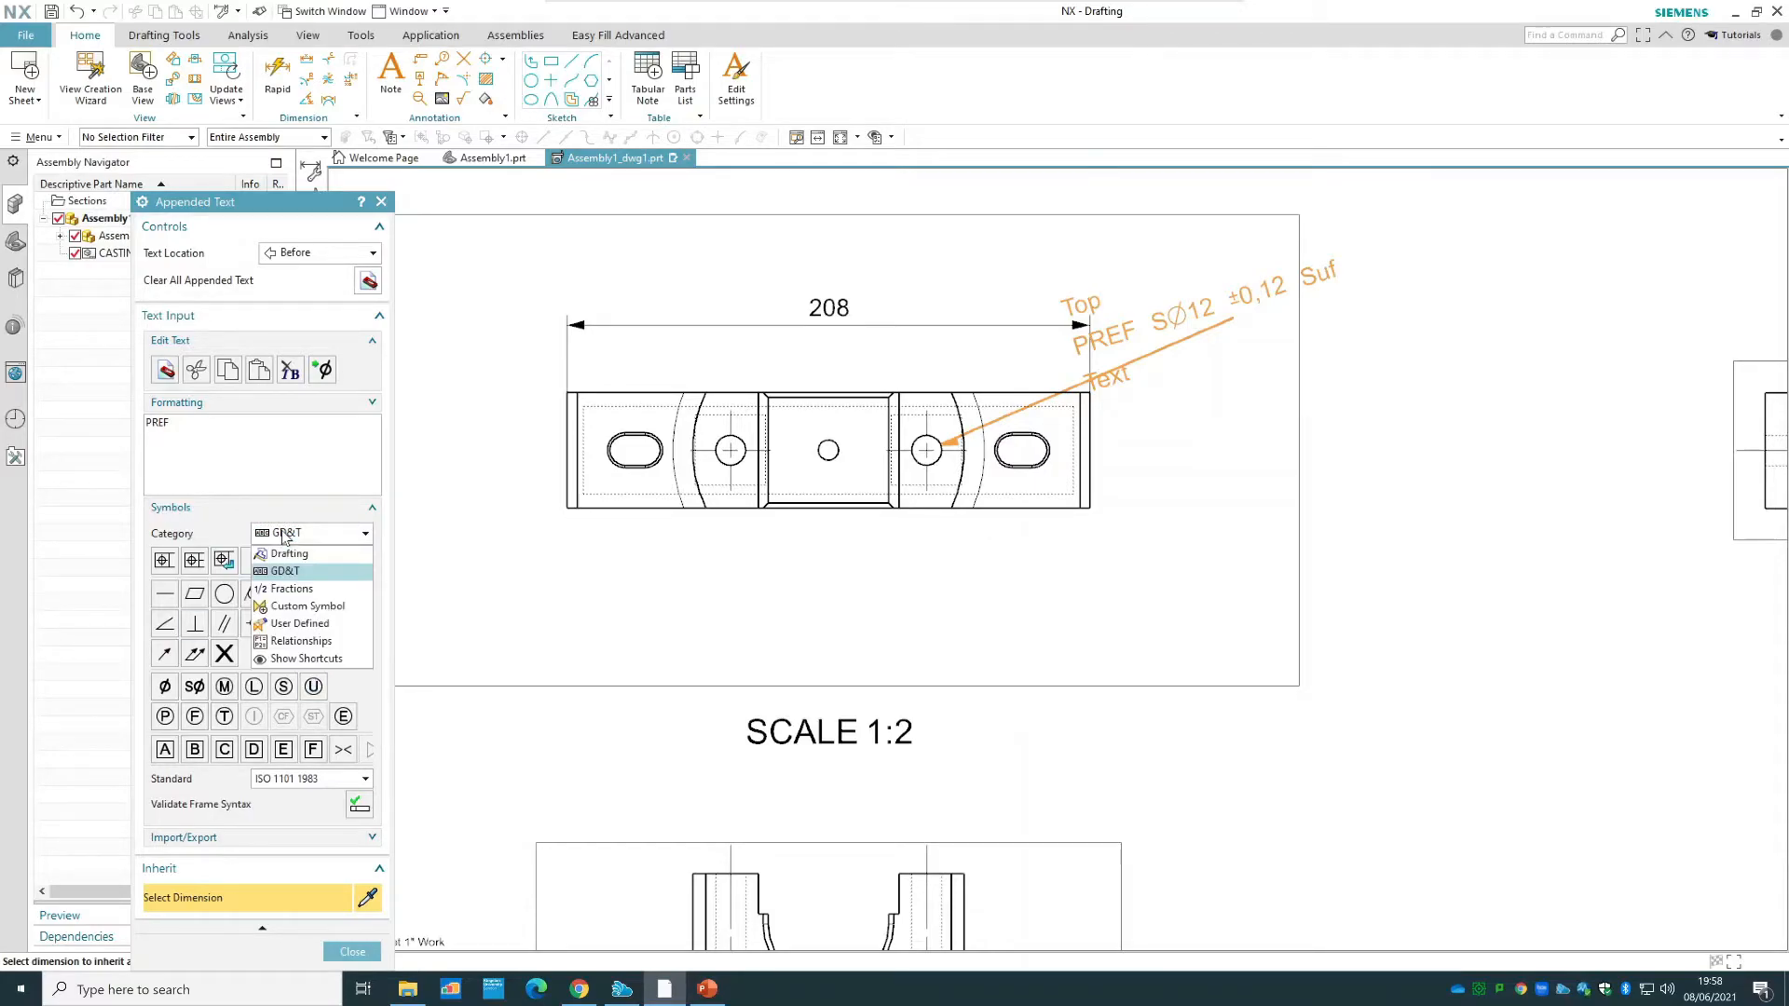
left_click(291, 589)
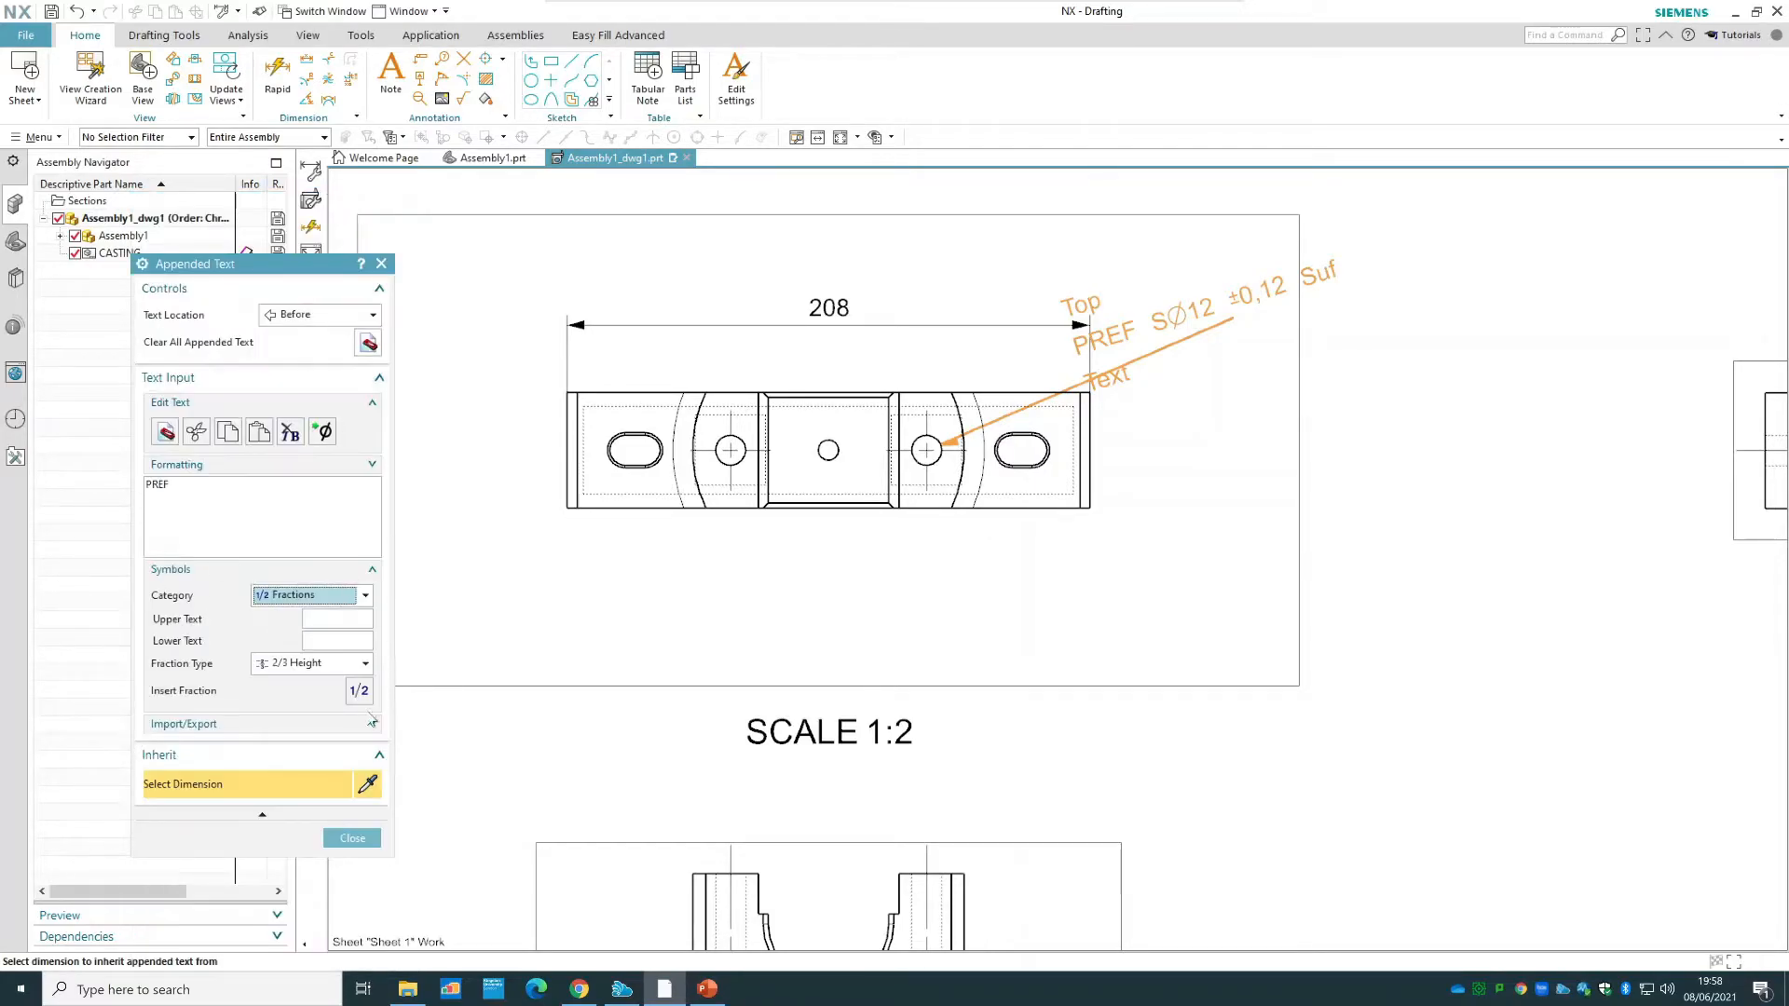
left_click(308, 618)
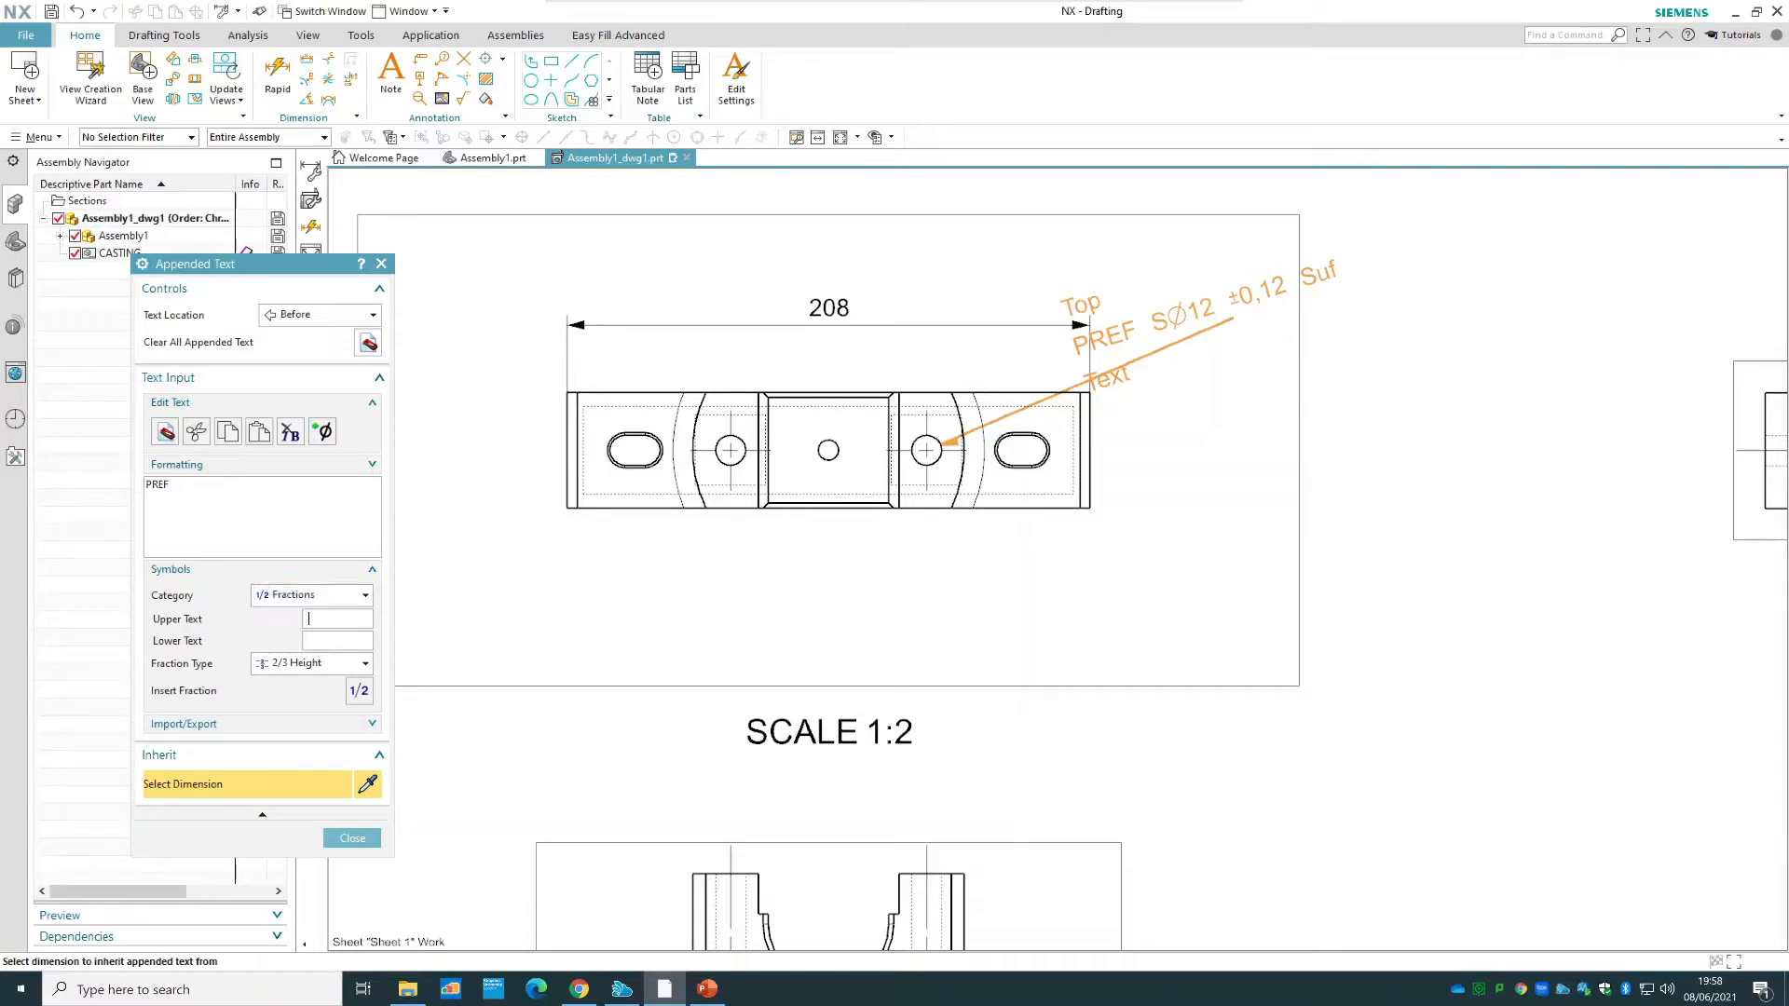
left_click(343, 597)
left_click(307, 619)
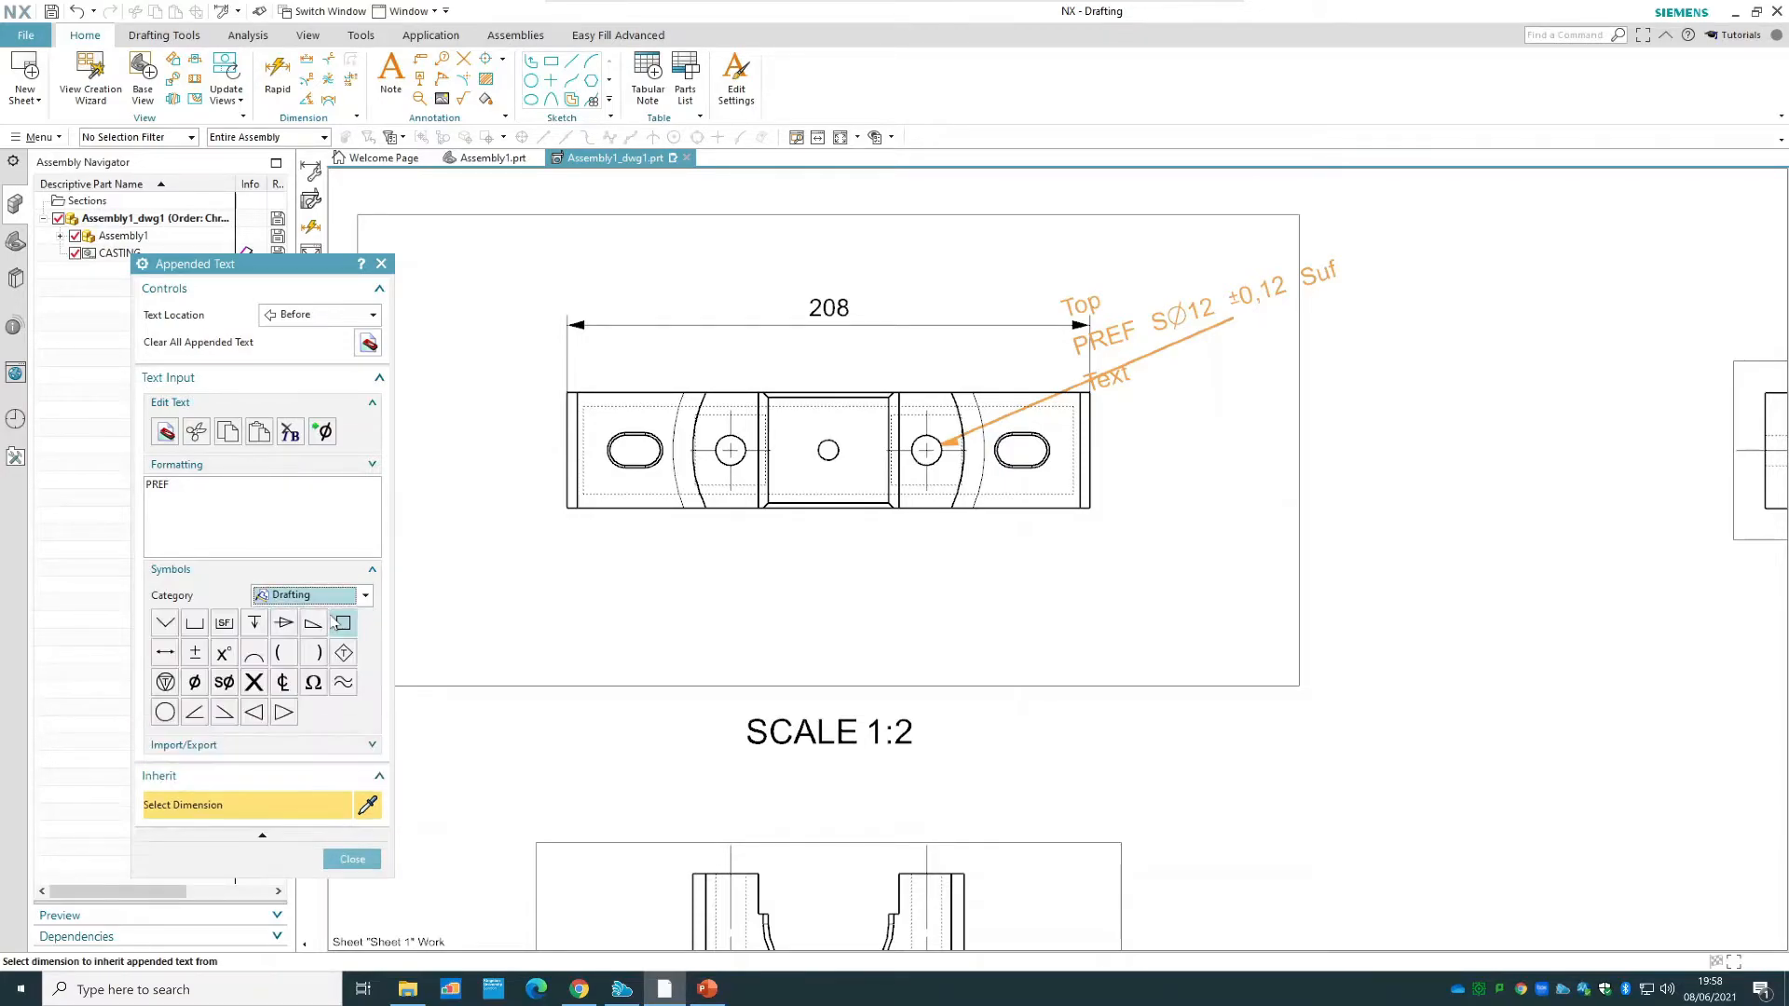
left_click(351, 855)
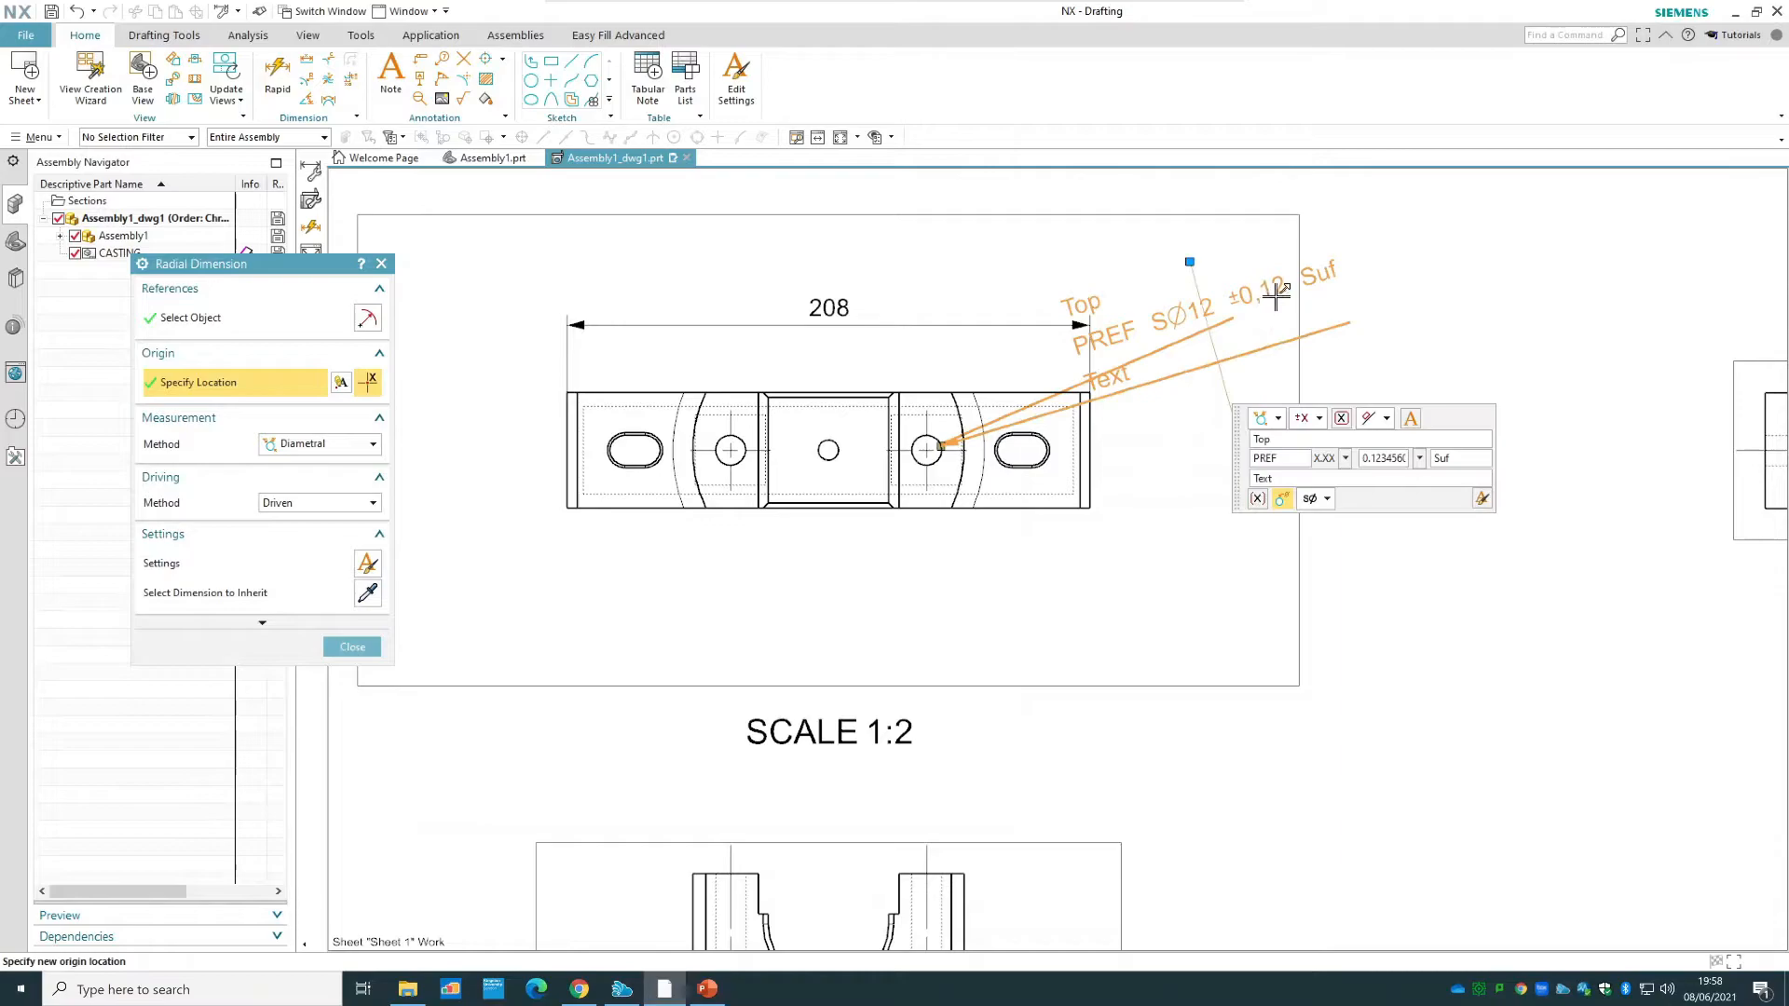
- Review the diameter dimension's Units, Format and Appended Text settings, and try the Book Antiqua font on the entire dimension
left_click(1482, 500)
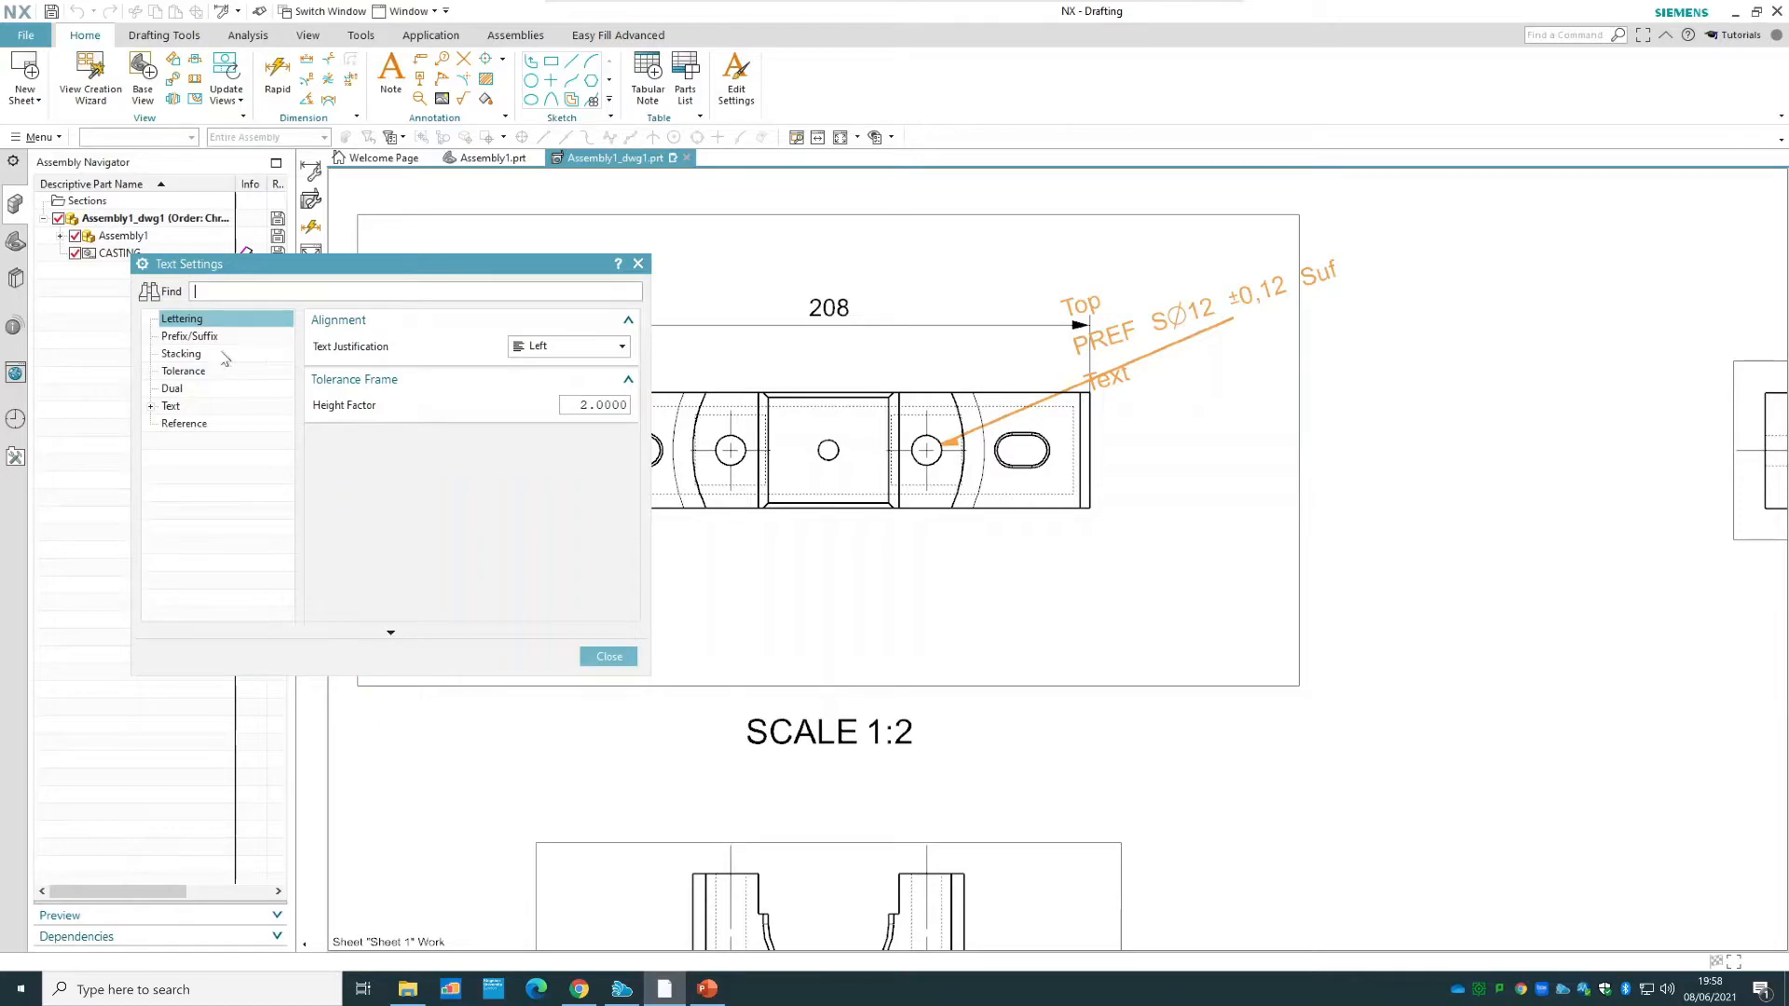
left_click(151, 407)
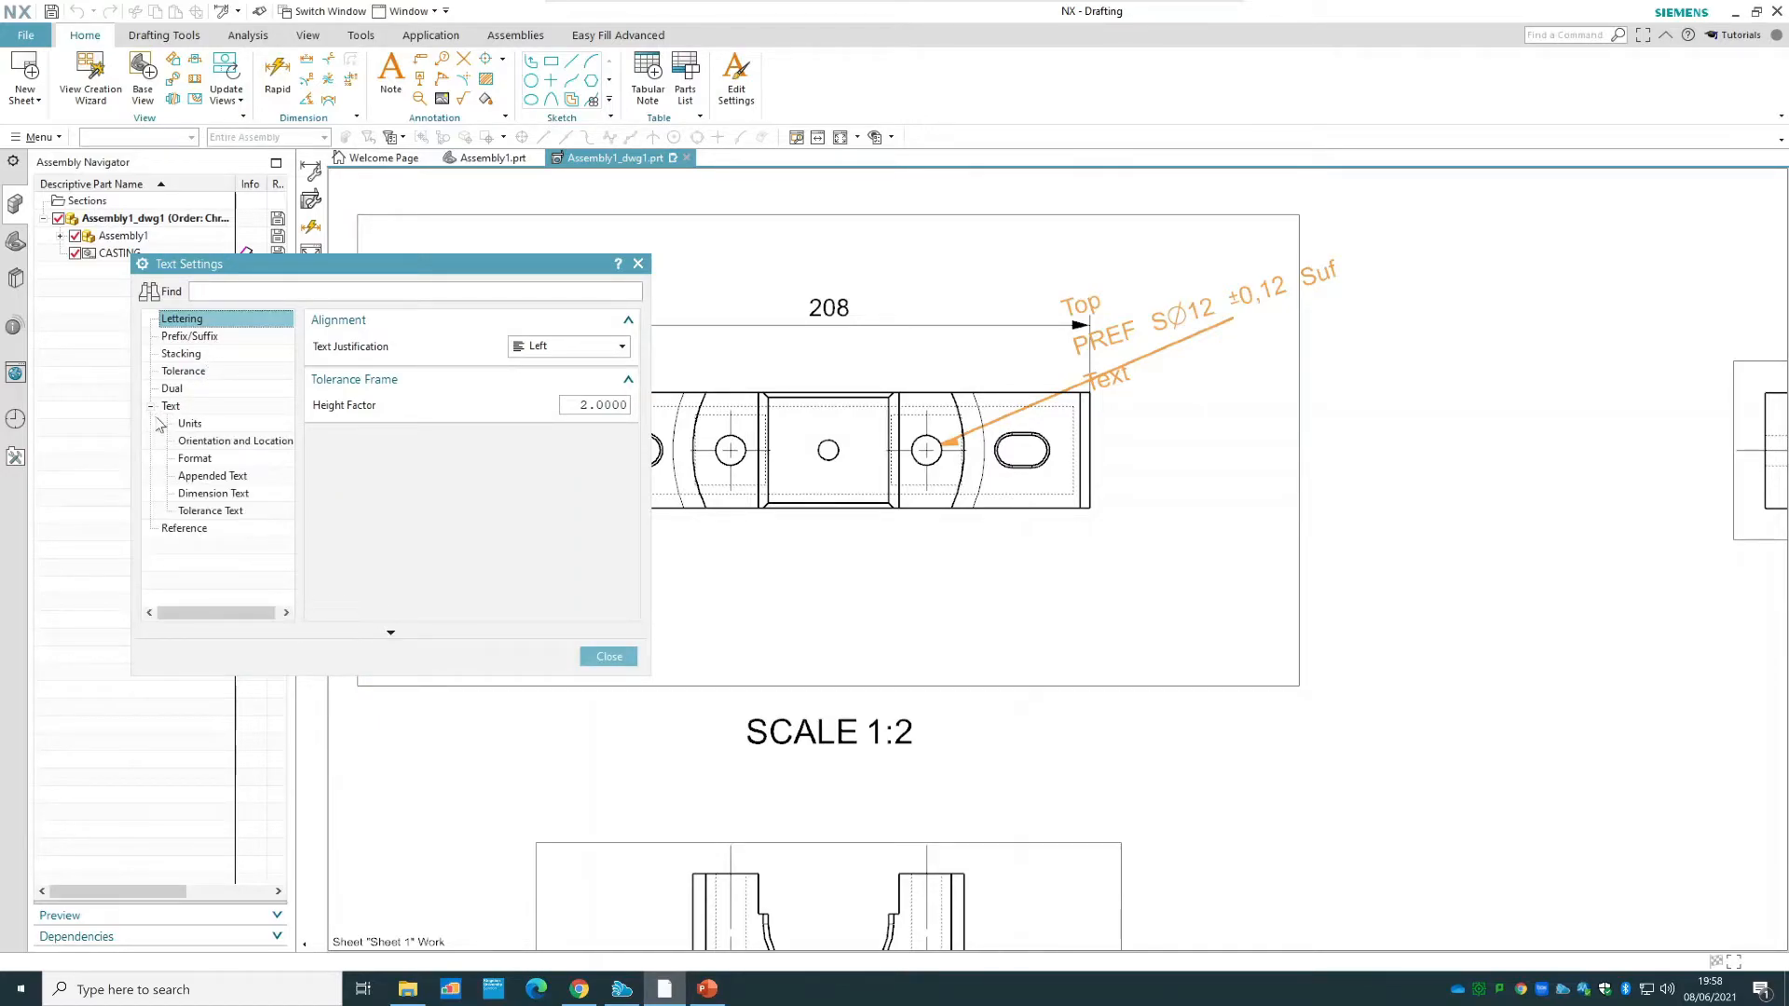
left_click(179, 407)
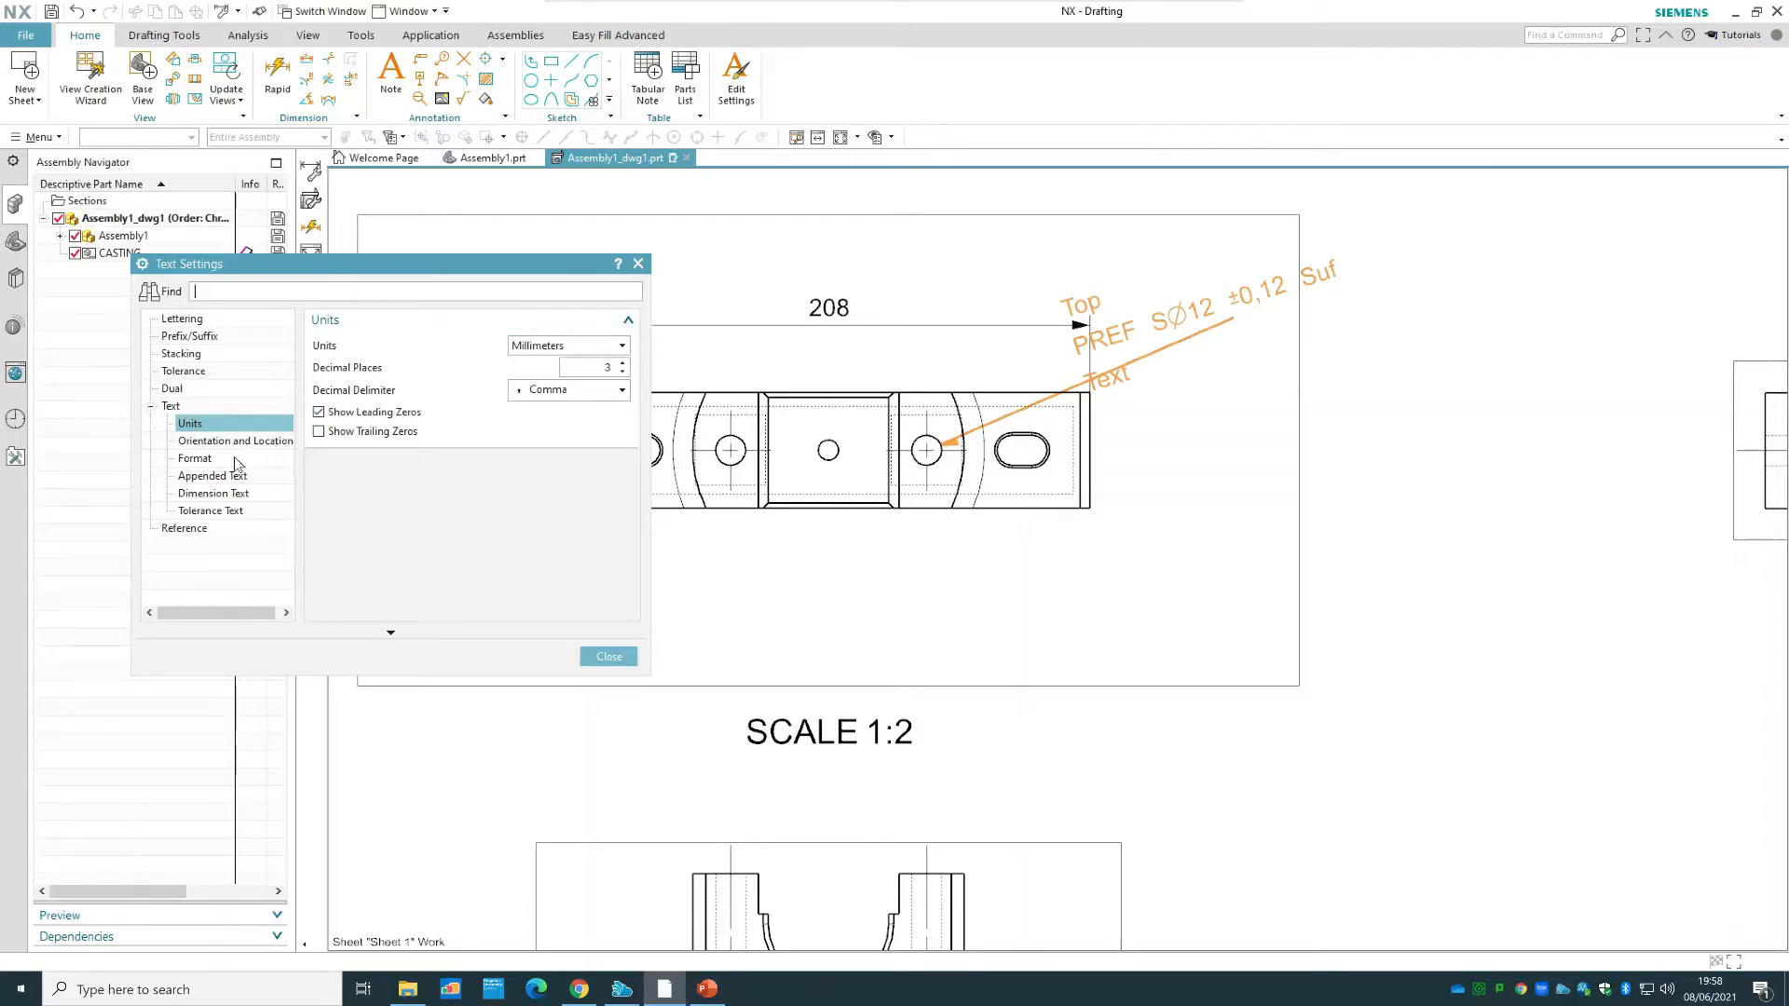
left_click(195, 458)
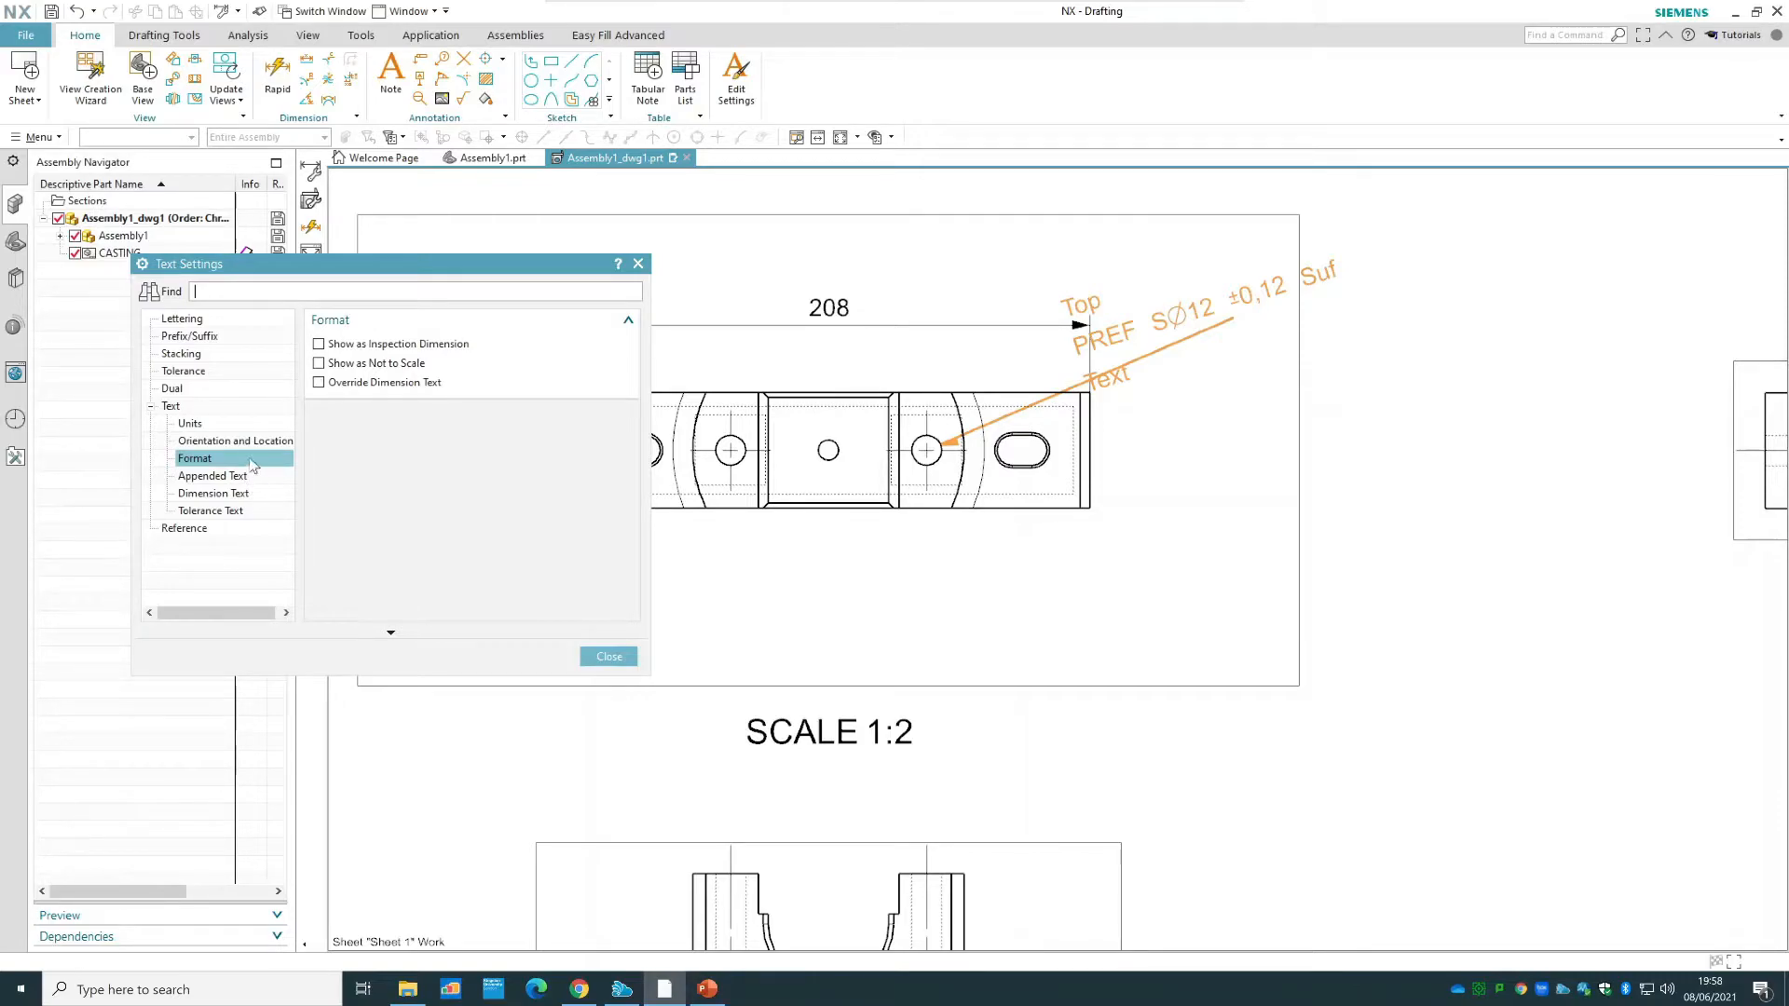
left_click(249, 475)
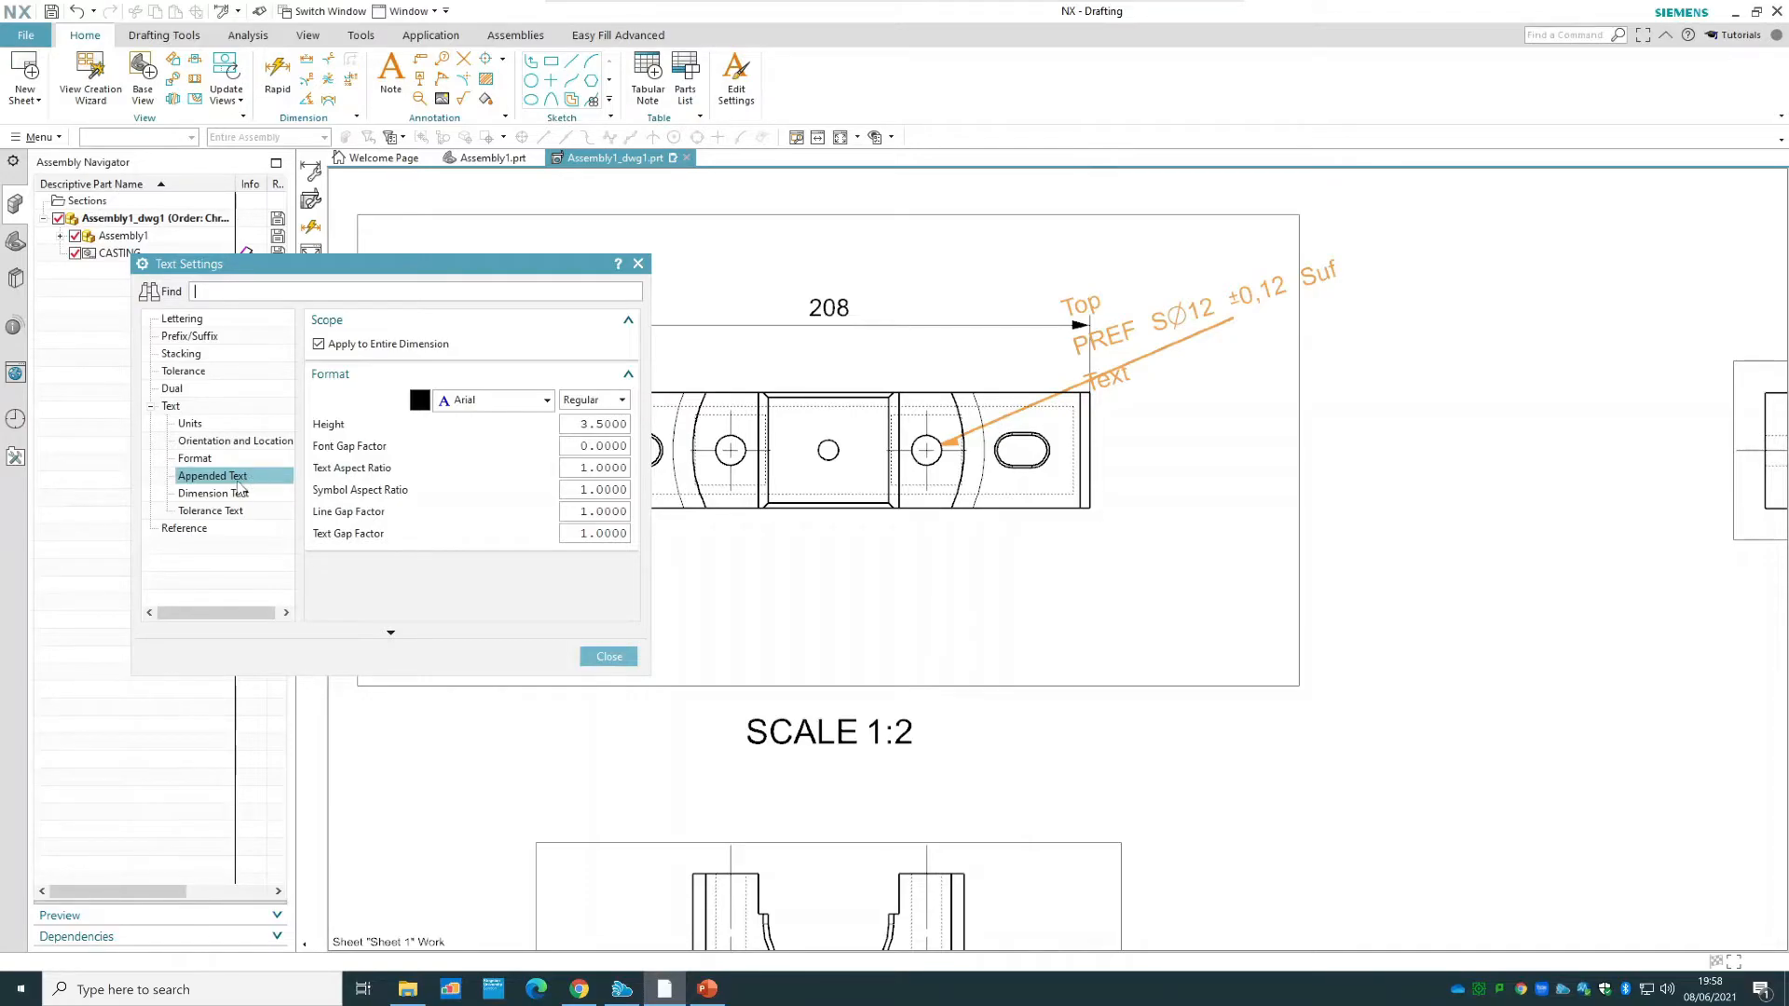
left_click(537, 402)
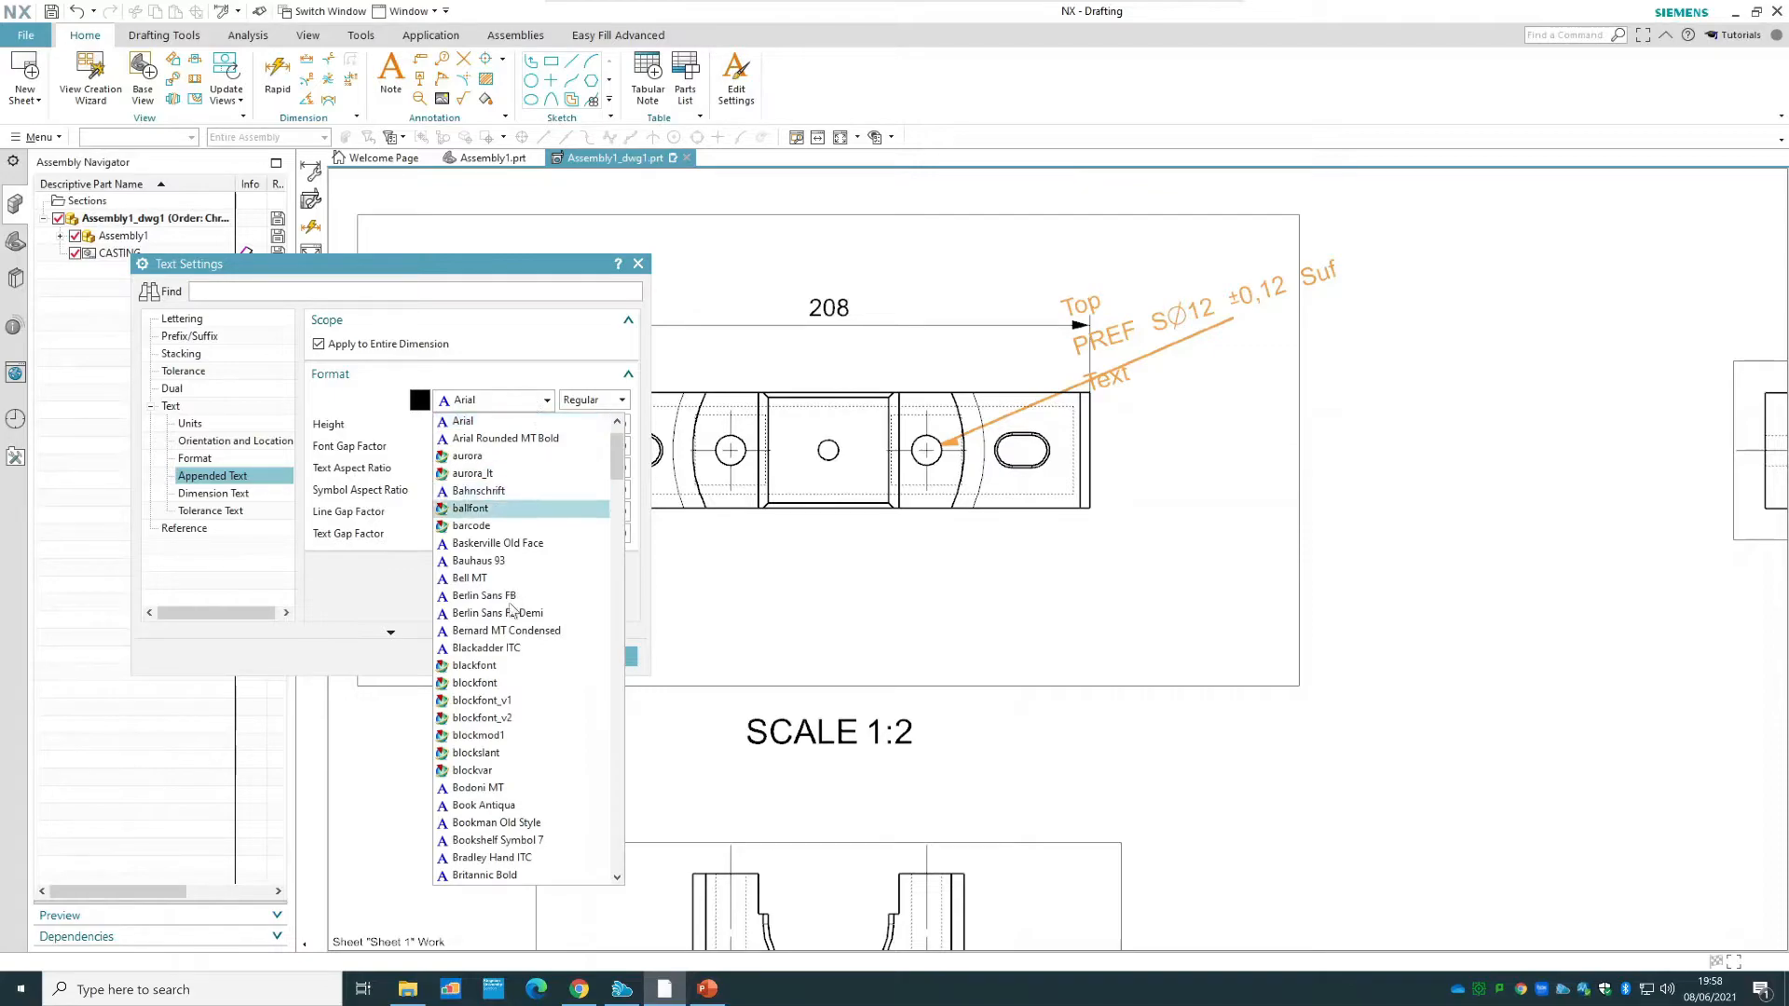
left_click(501, 807)
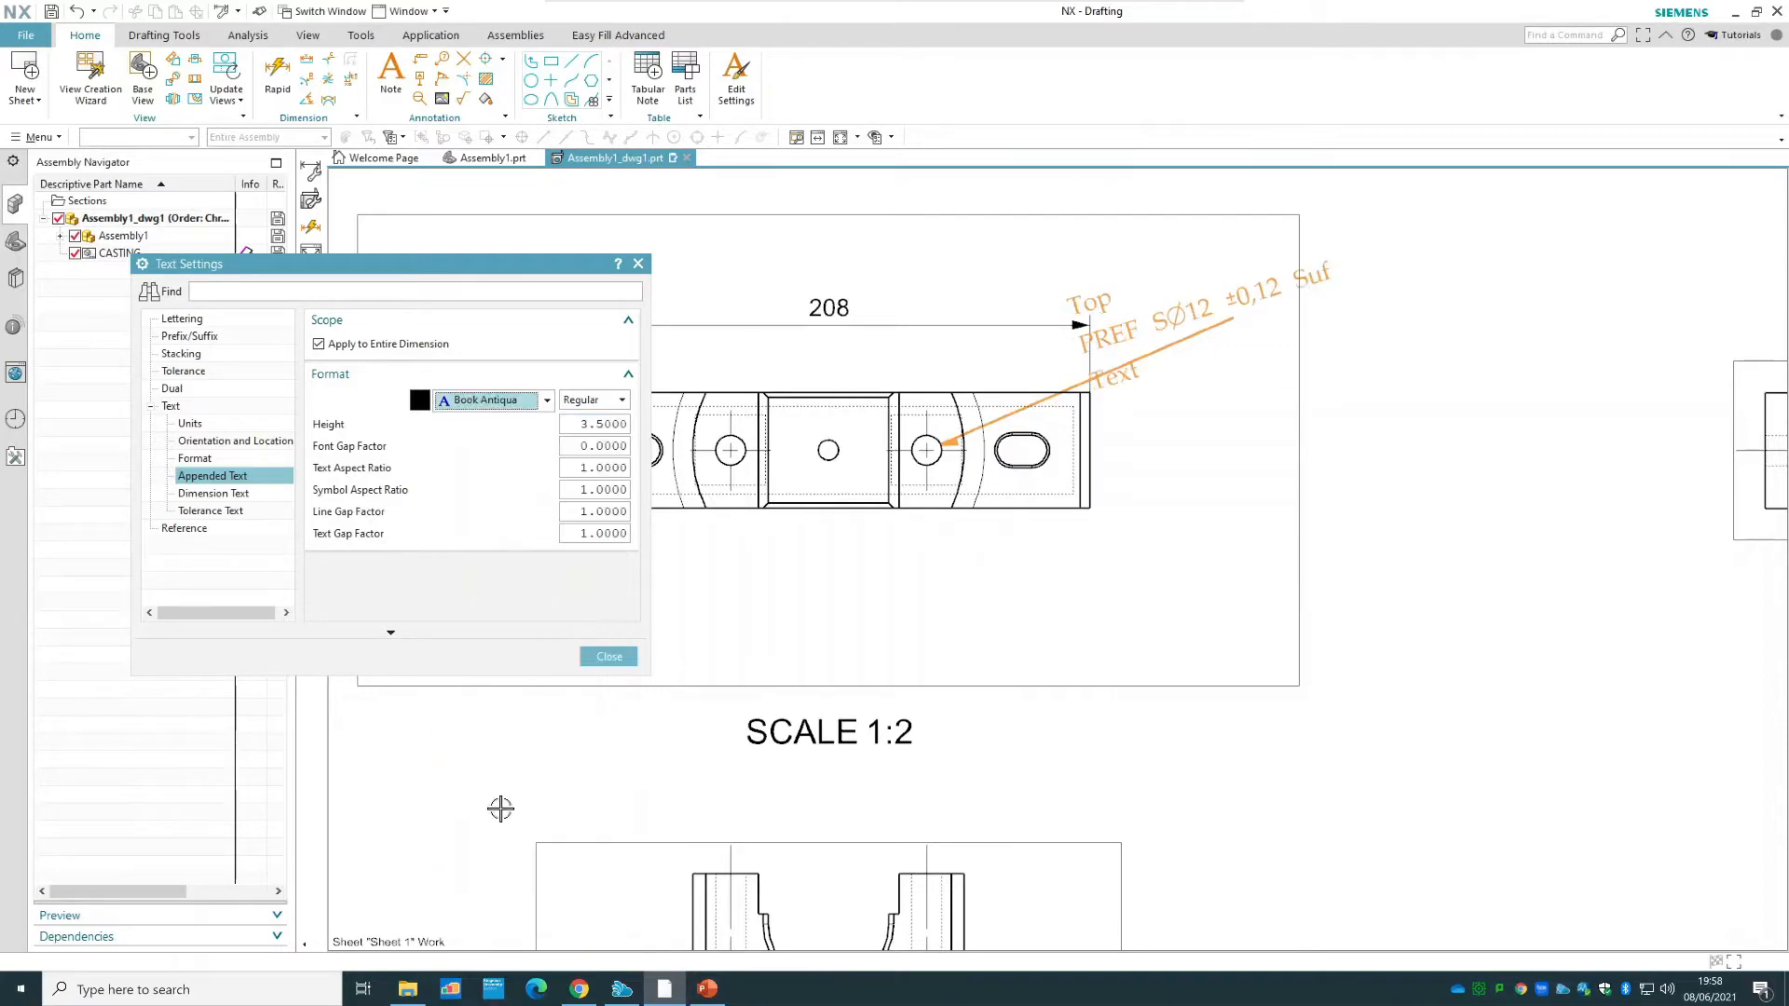
- Try a text height of 10 on the entire diameter dimension, and leave the dimension editing
left_click(597, 424)
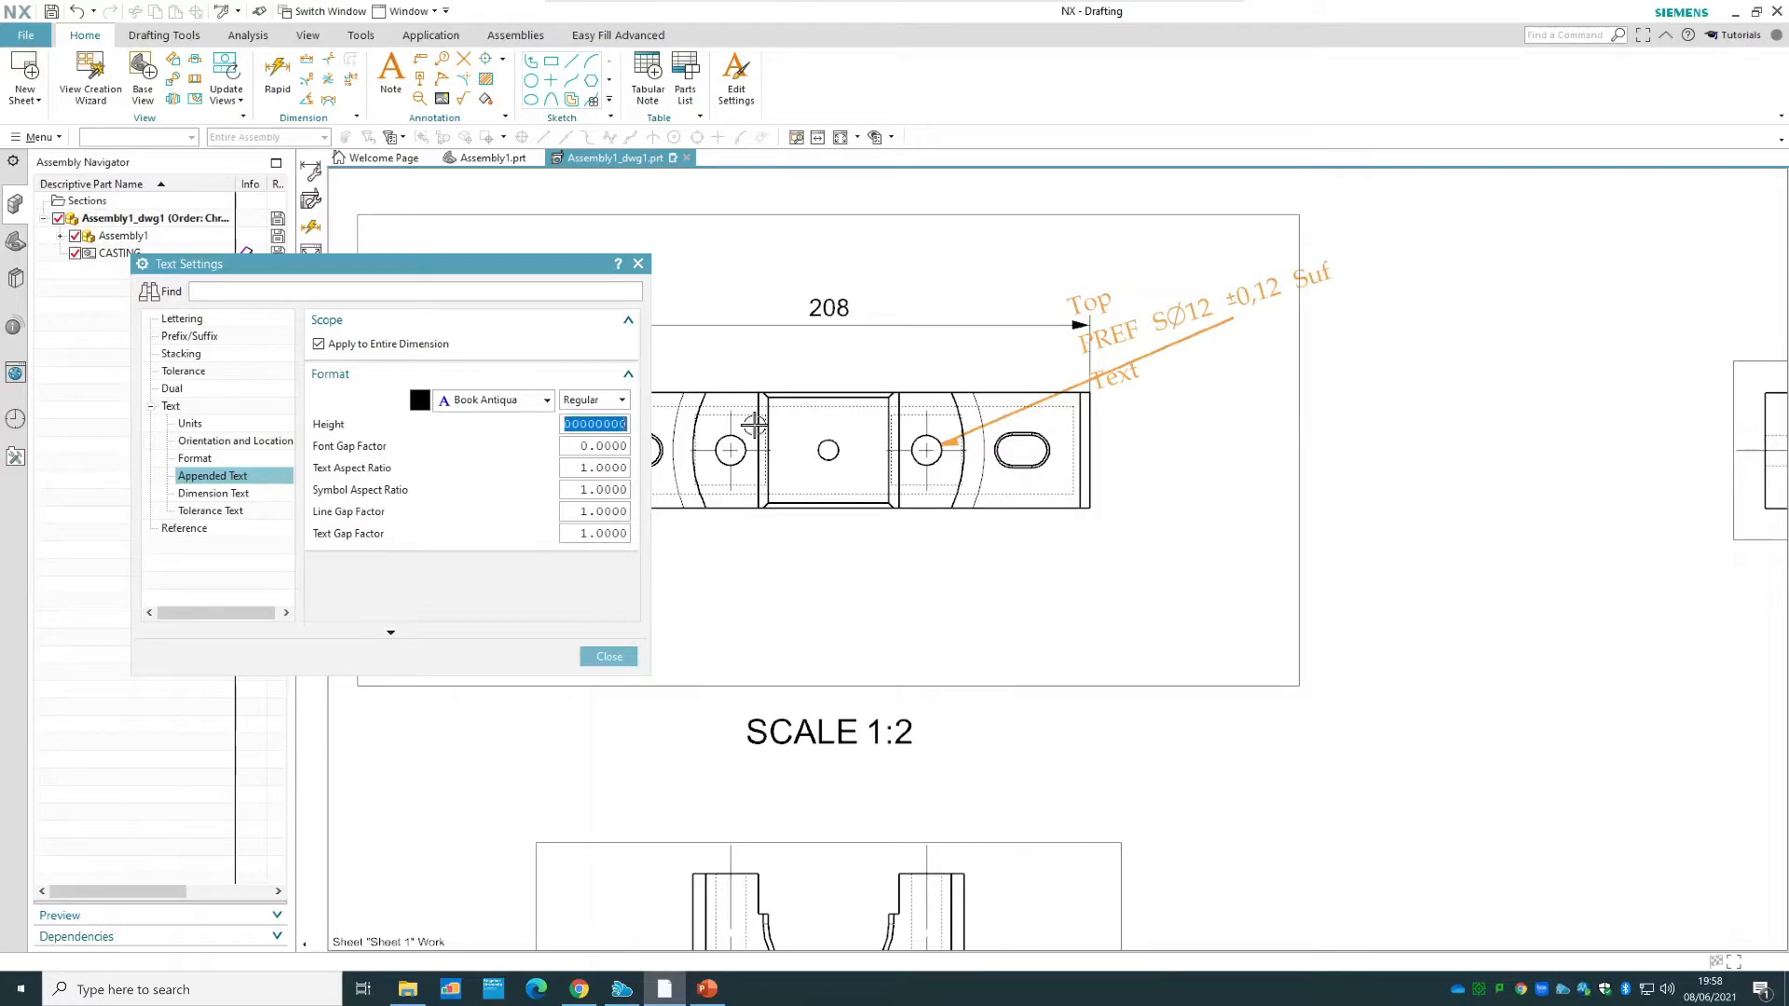
type("10")
key("Return")
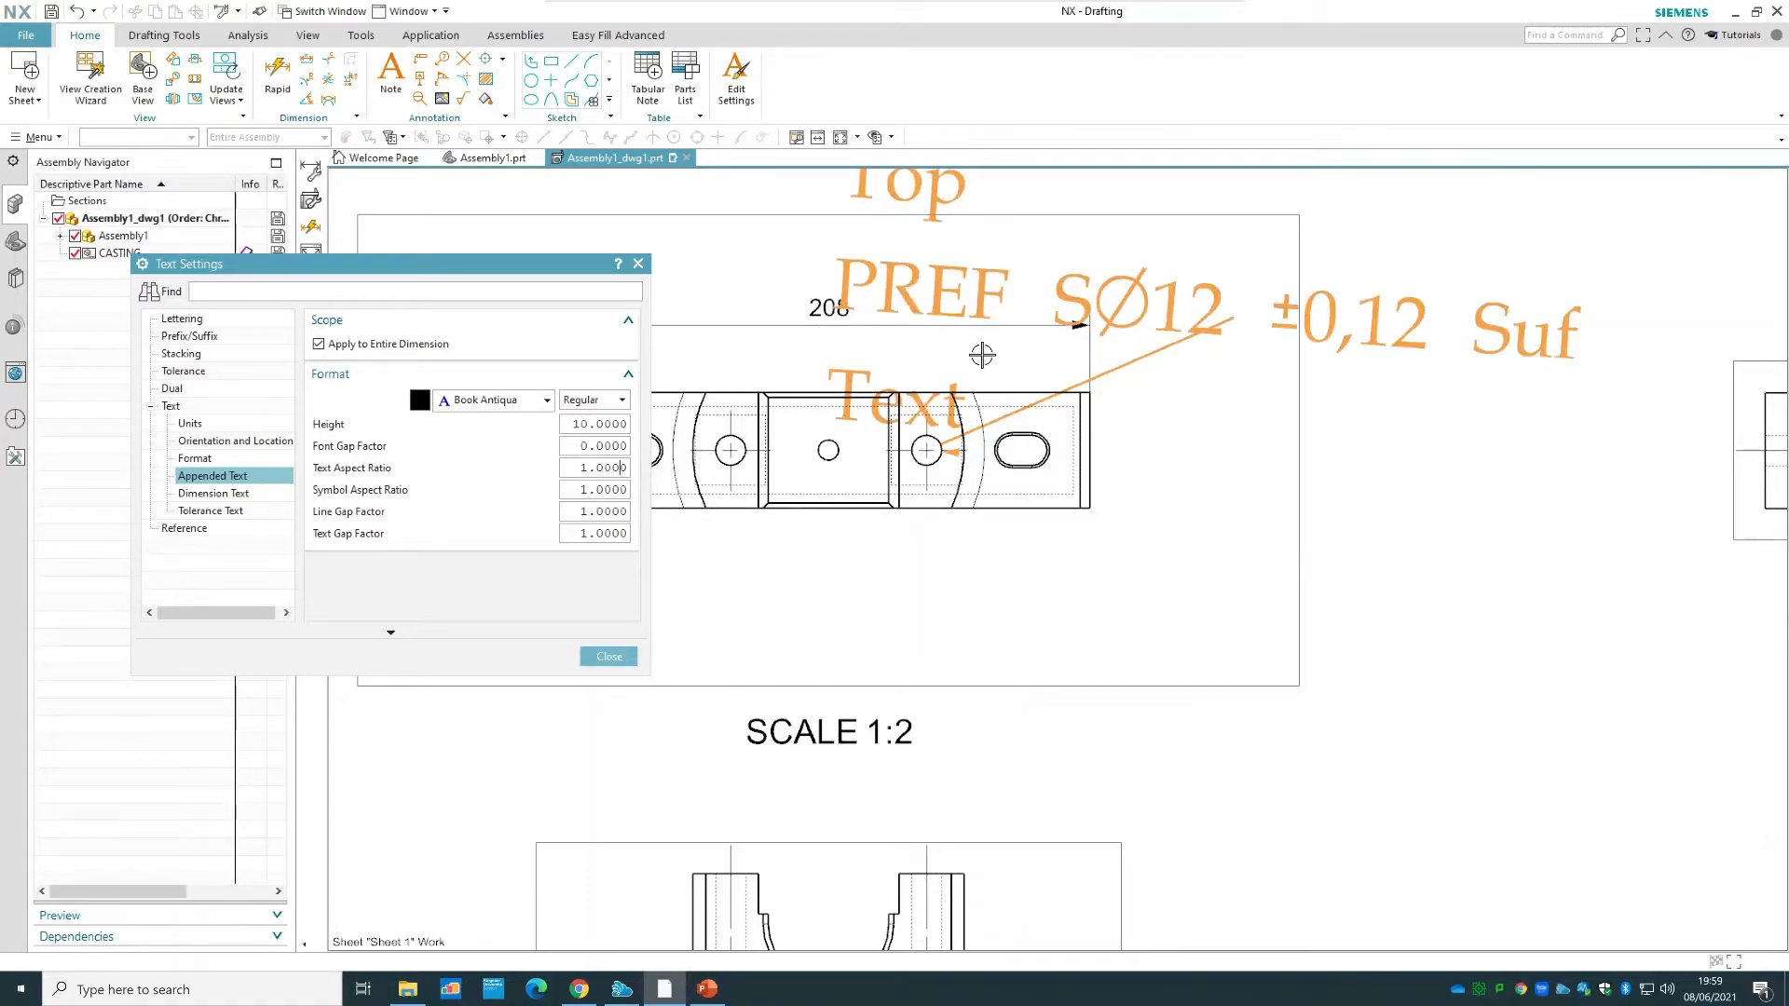
left_click(609, 655)
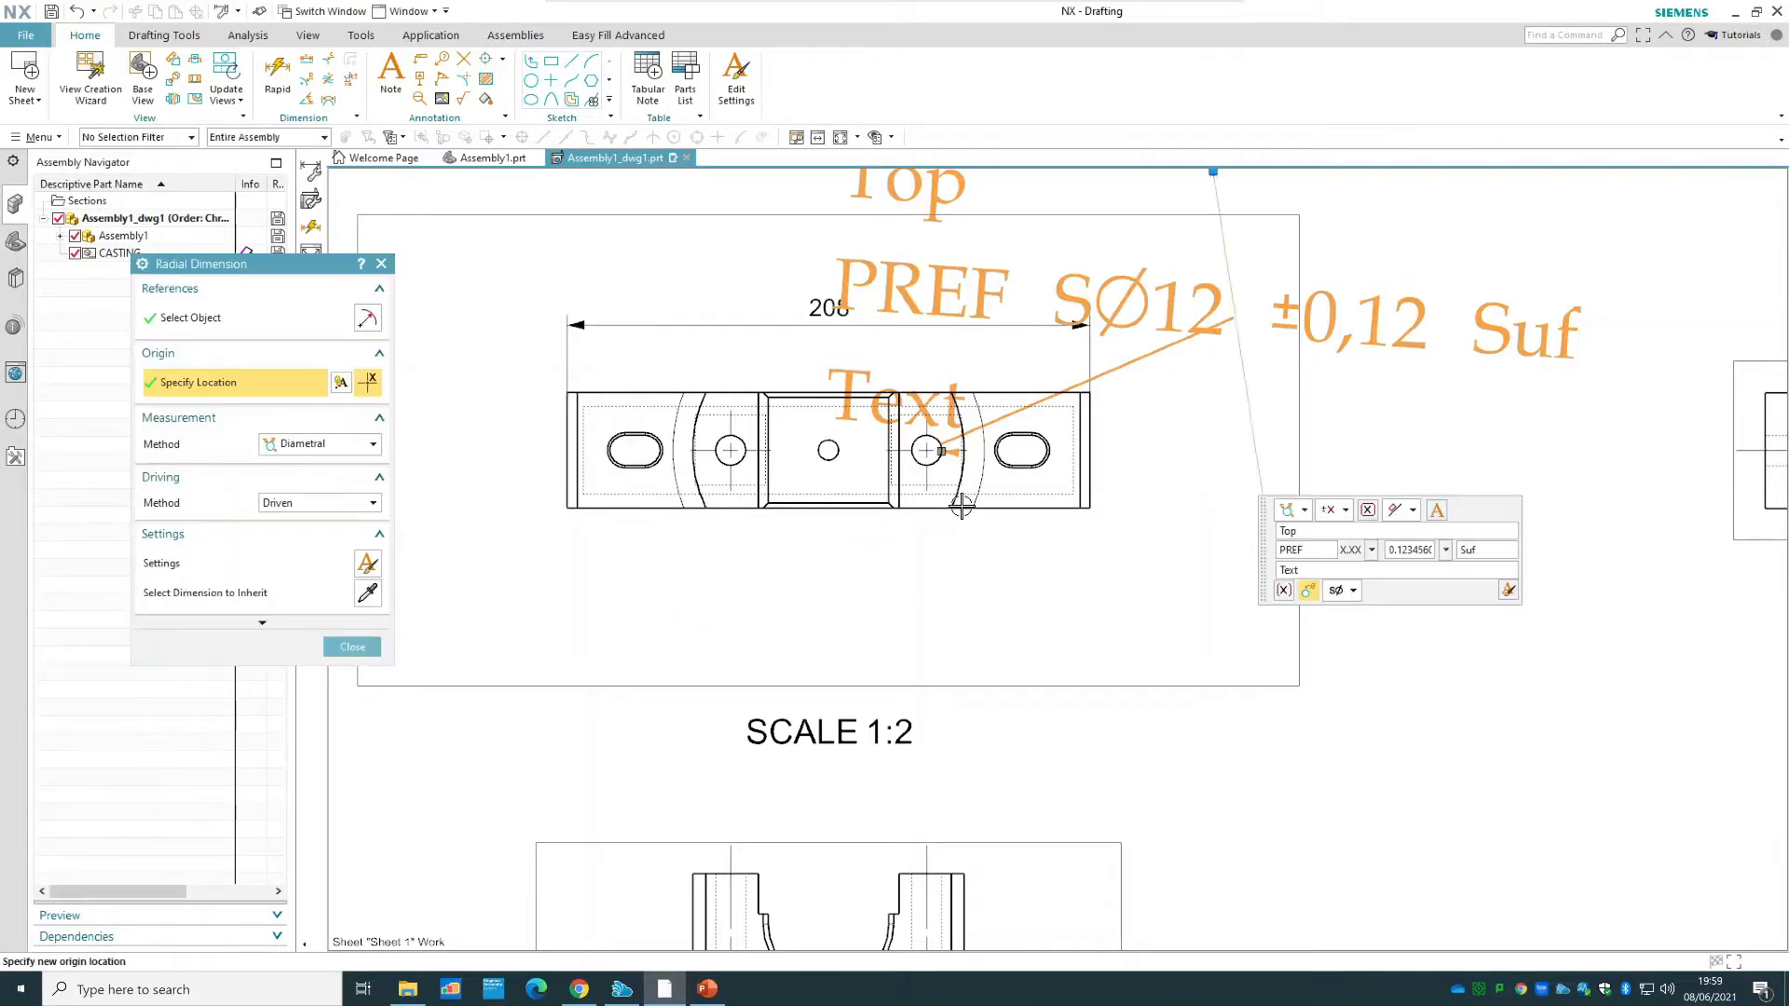
left_click(961, 504)
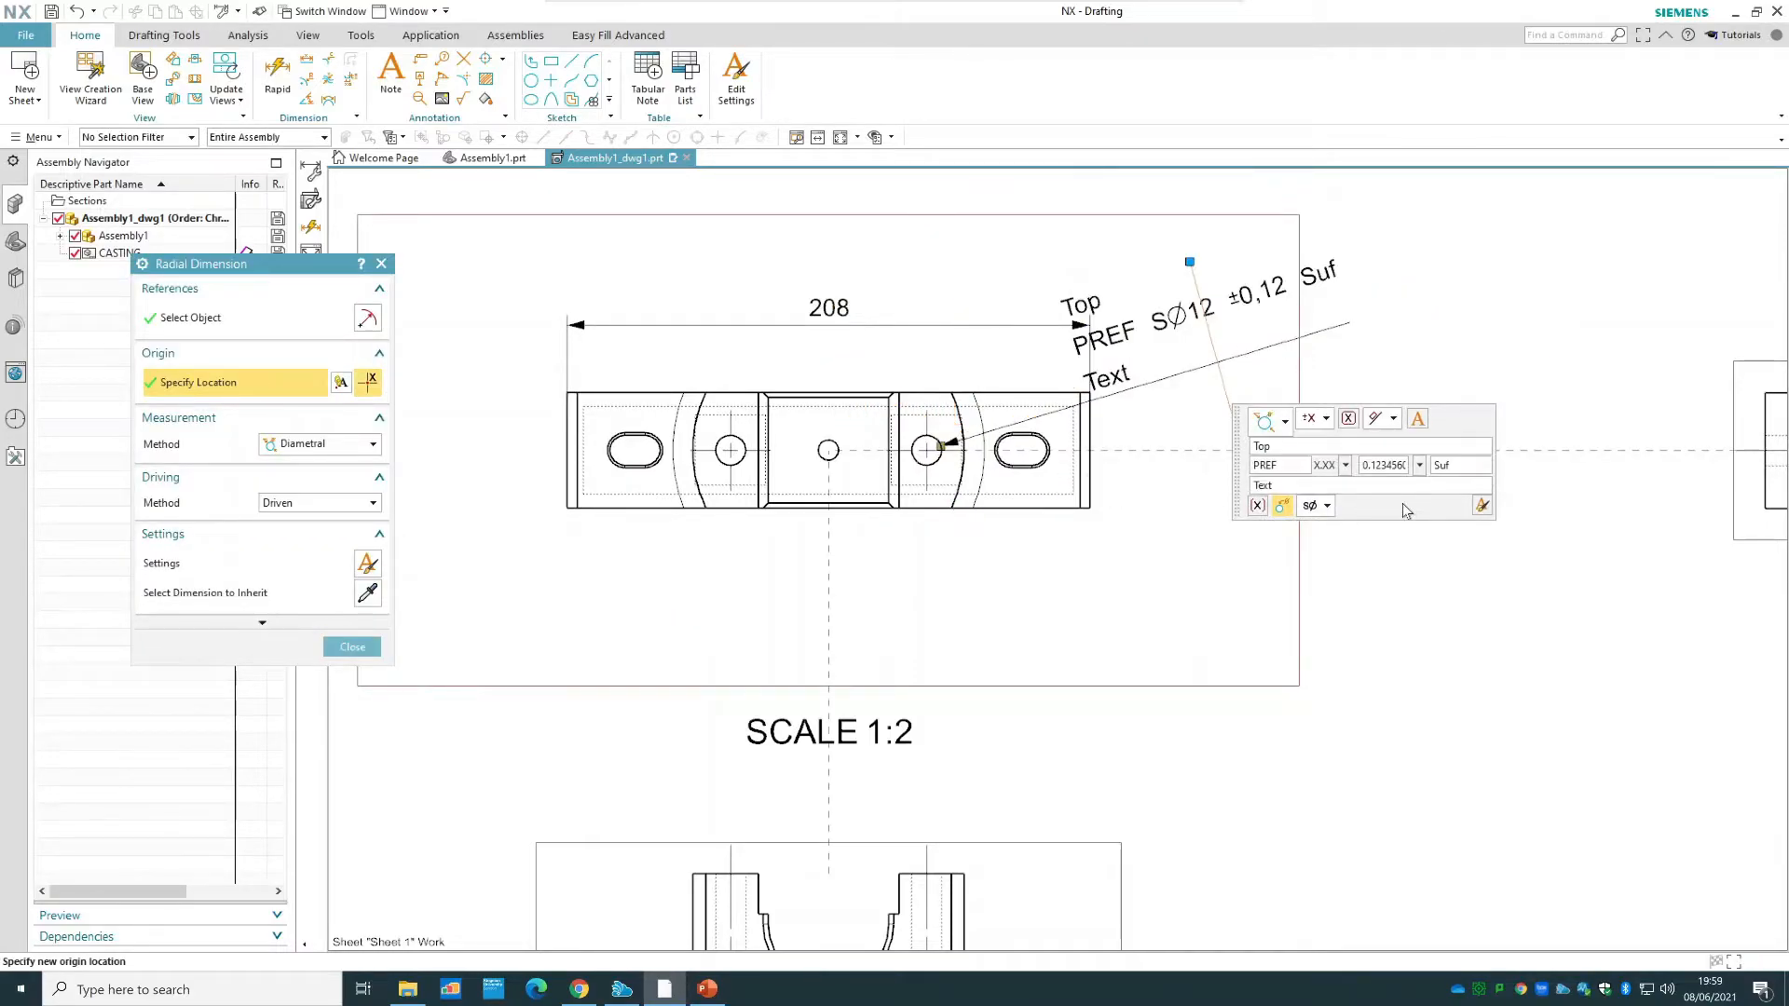
key("Escape")
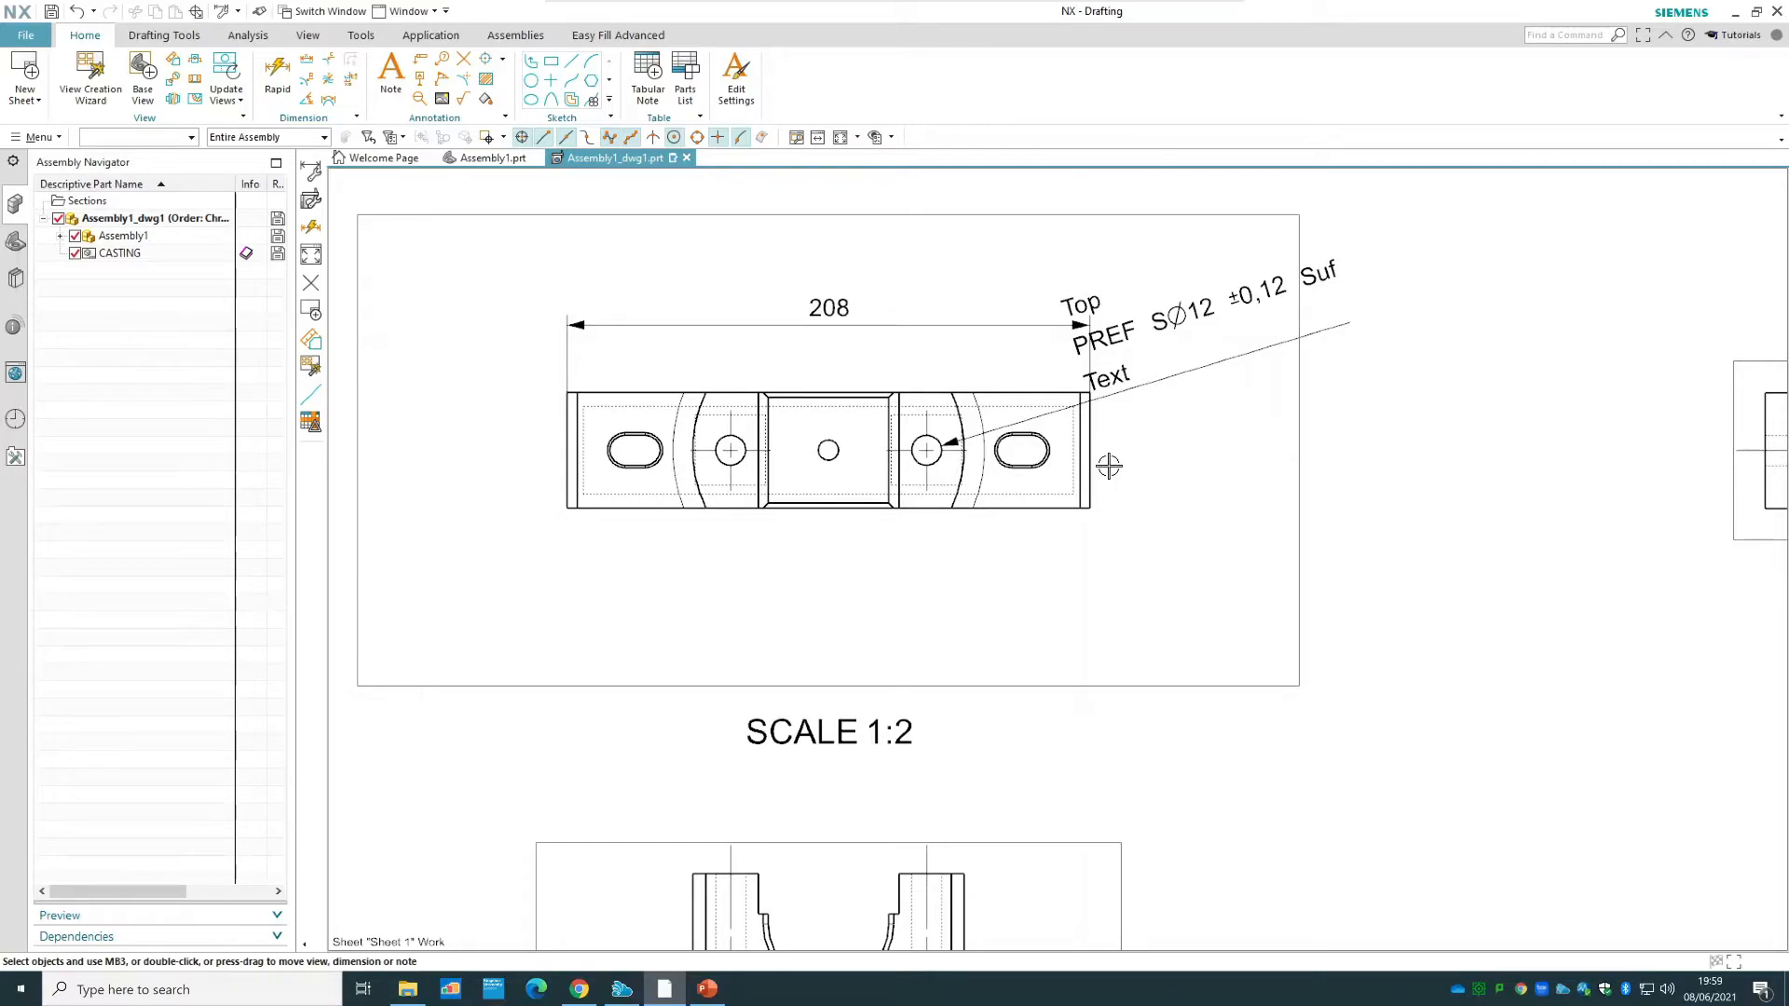
- Place a note reading "TEST" in the TITLE field of the title block
scroll(1108, 466, "down", 3)
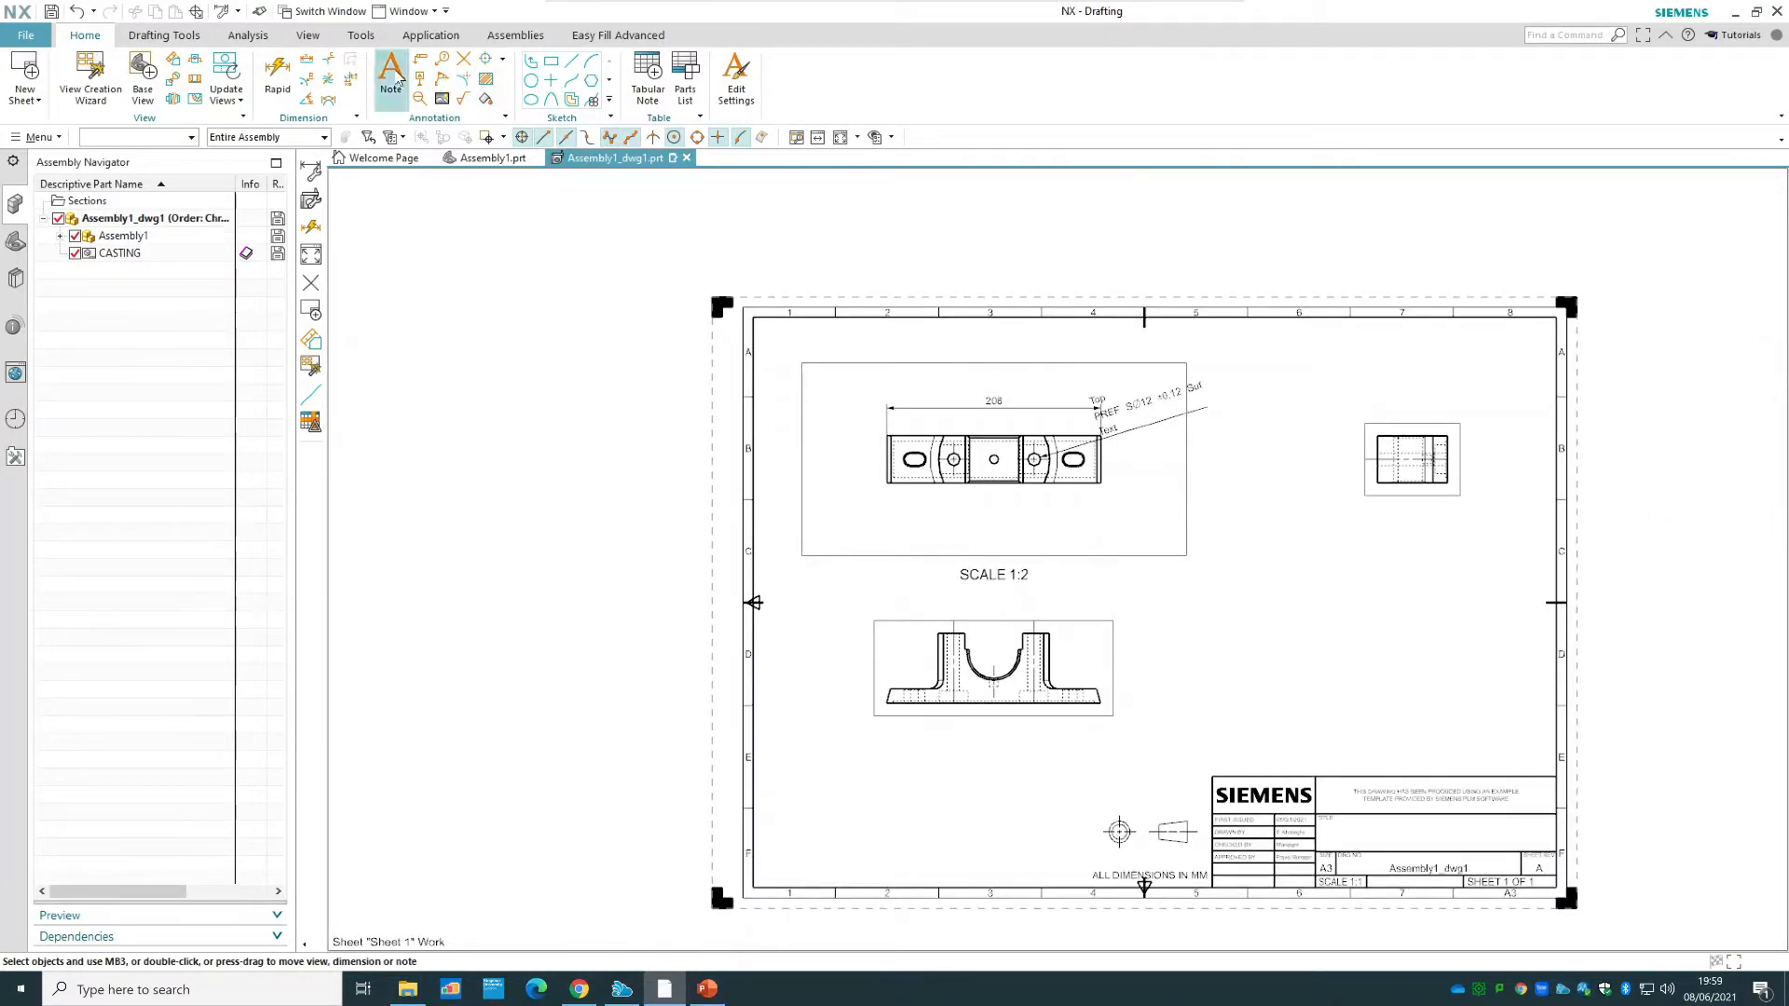
left_click(391, 74)
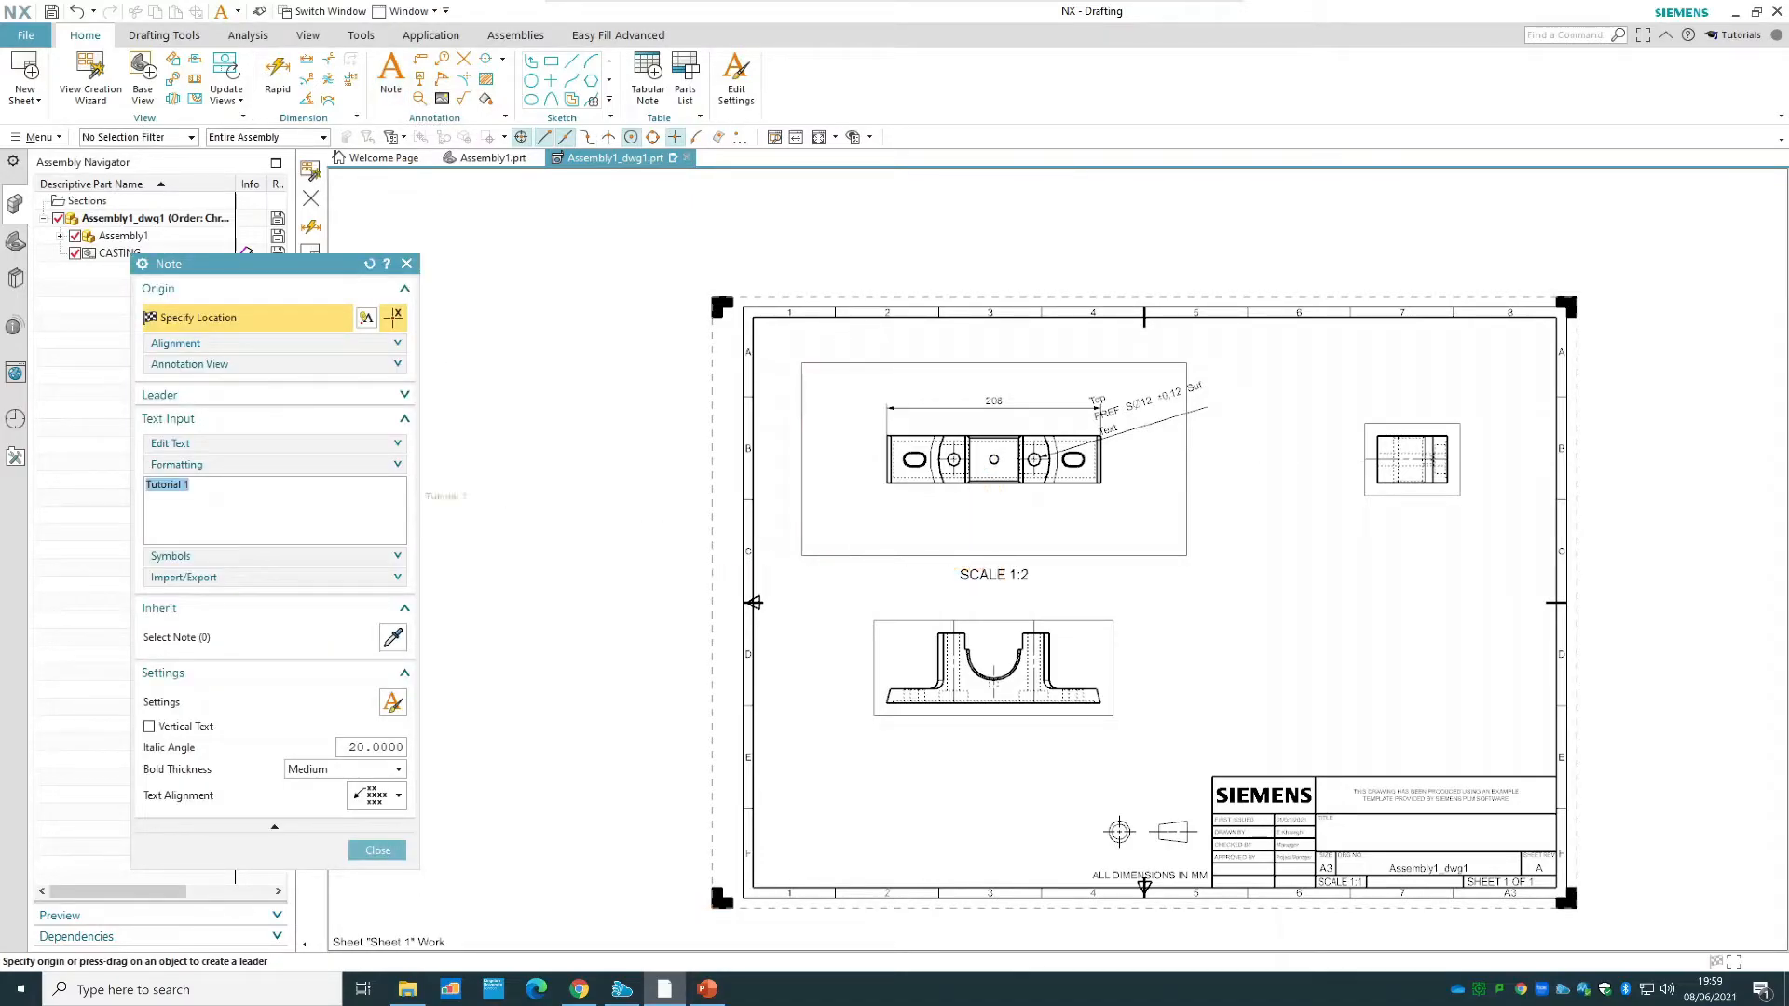
type("TEST")
scroll(1385, 836, "up", 5)
scroll(1385, 836, "up", 2)
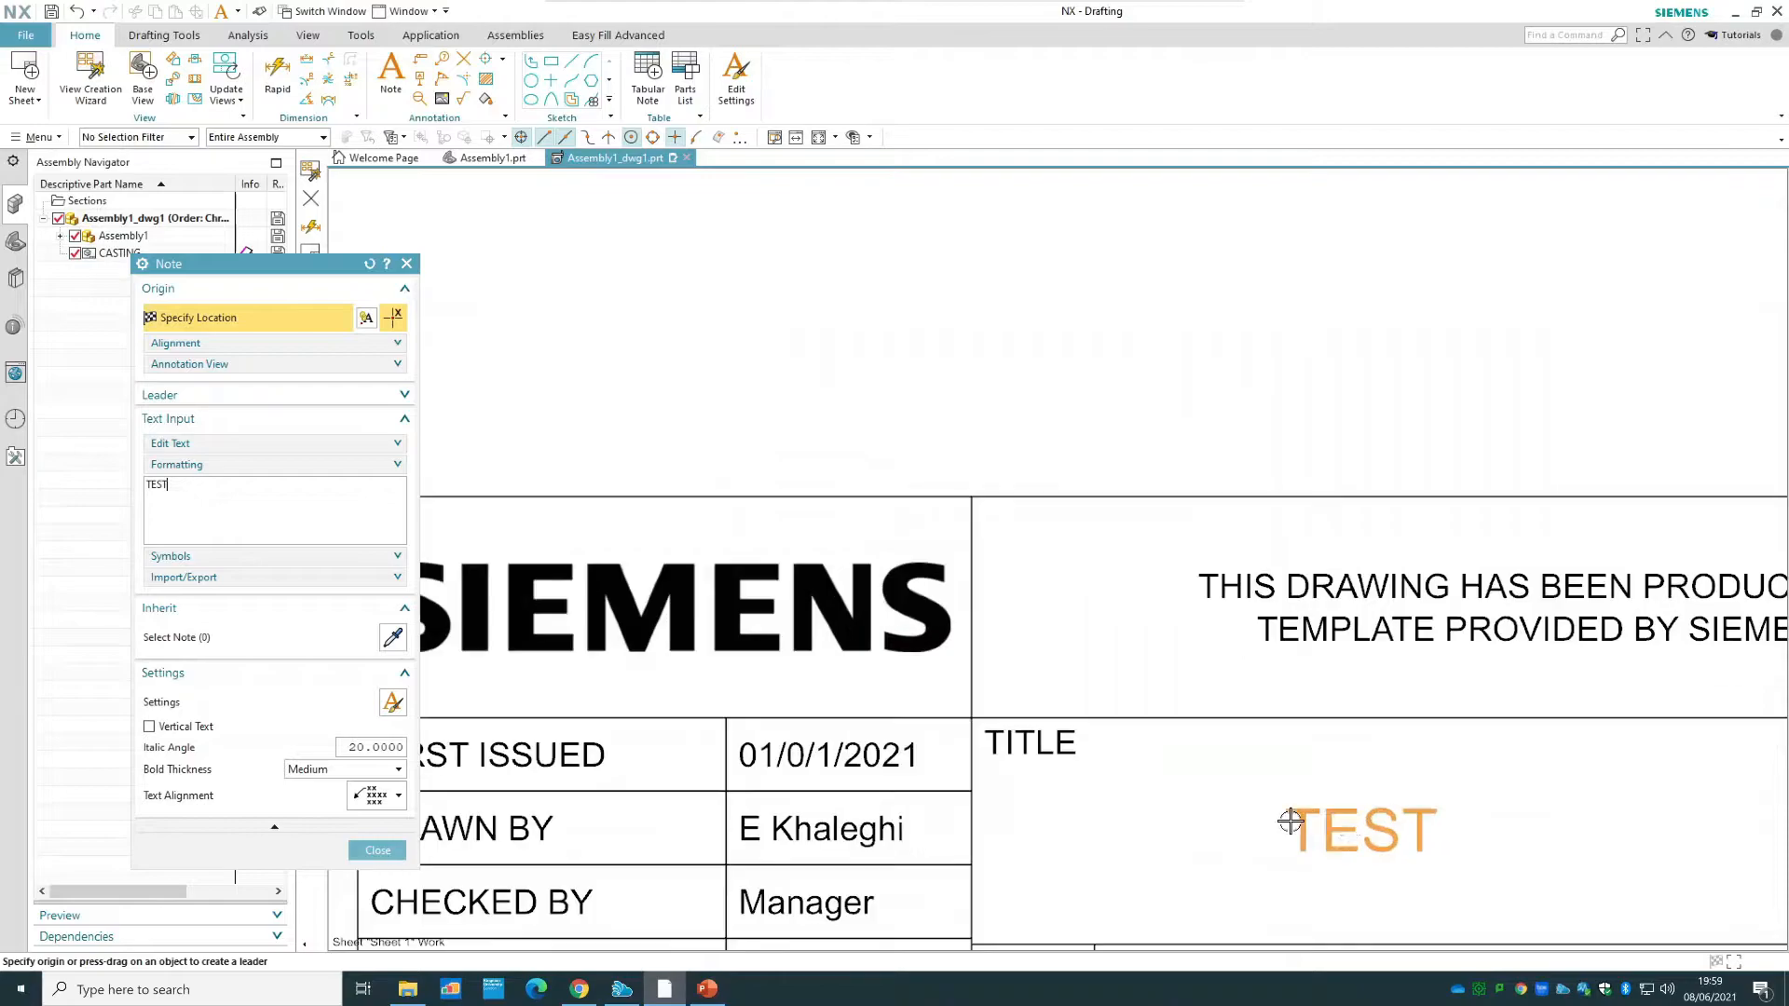
left_click(1350, 827)
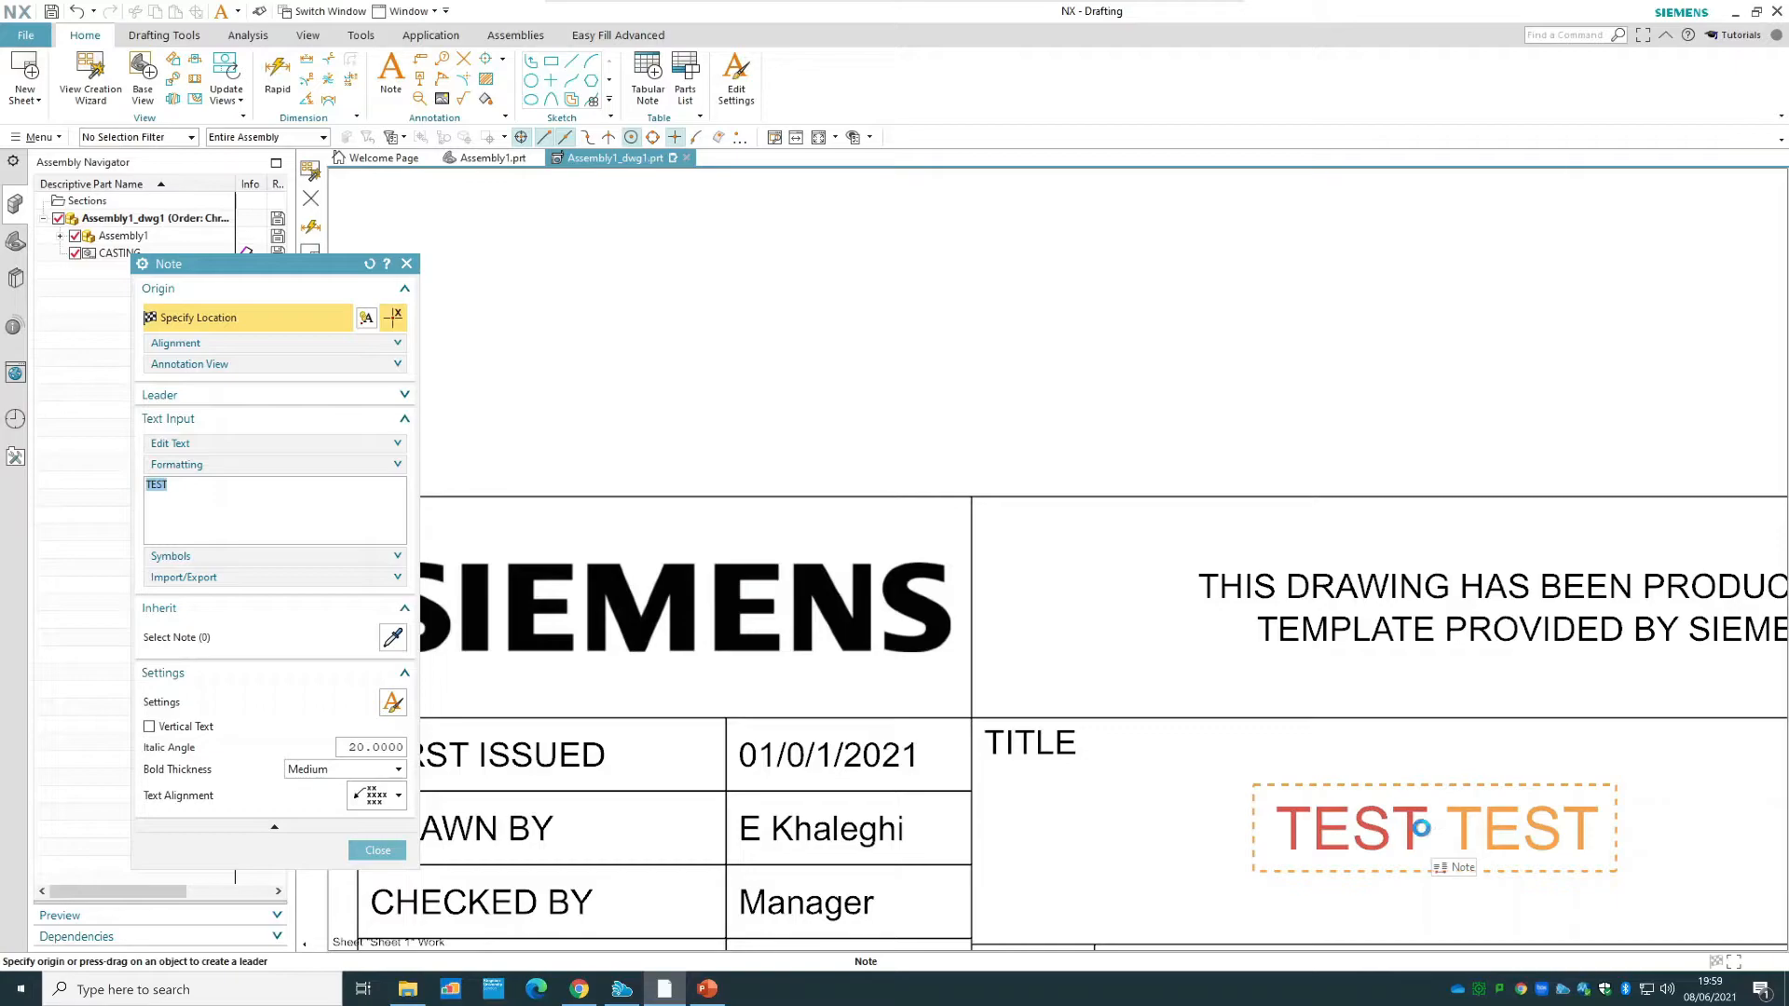
key("Escape")
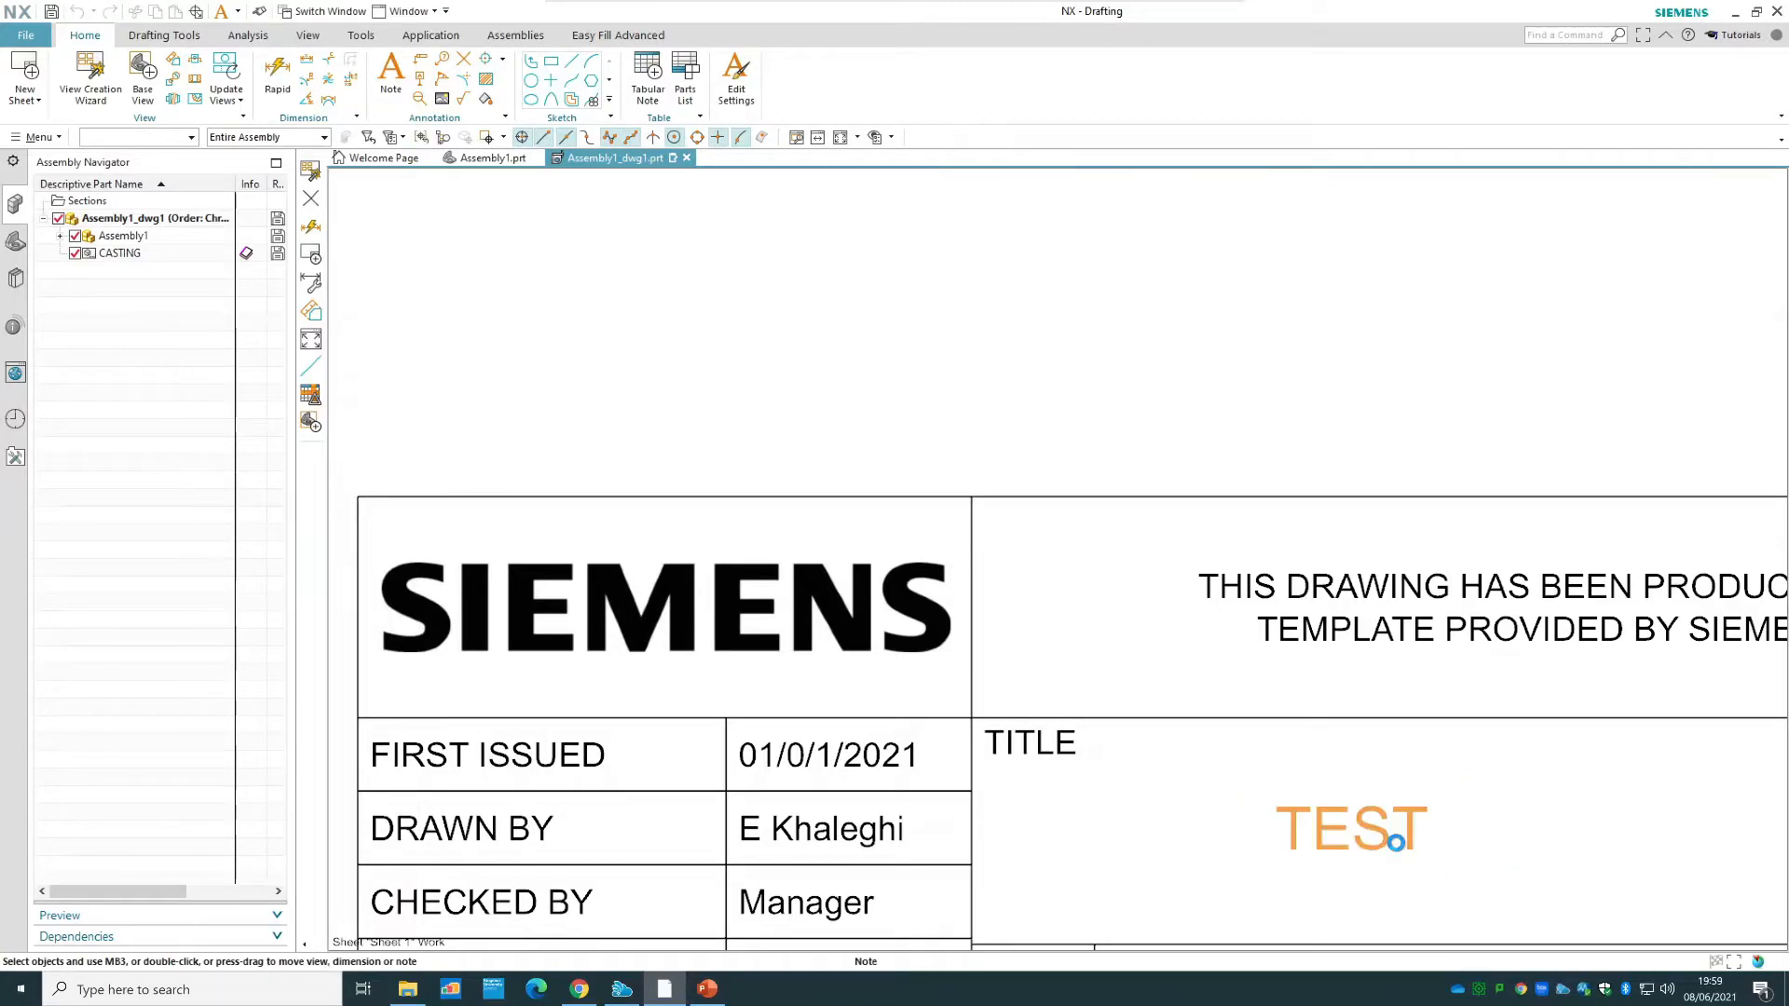
- Change the font of the "TEST" note in the title block to Baskerville Old Face
double_click(1396, 841)
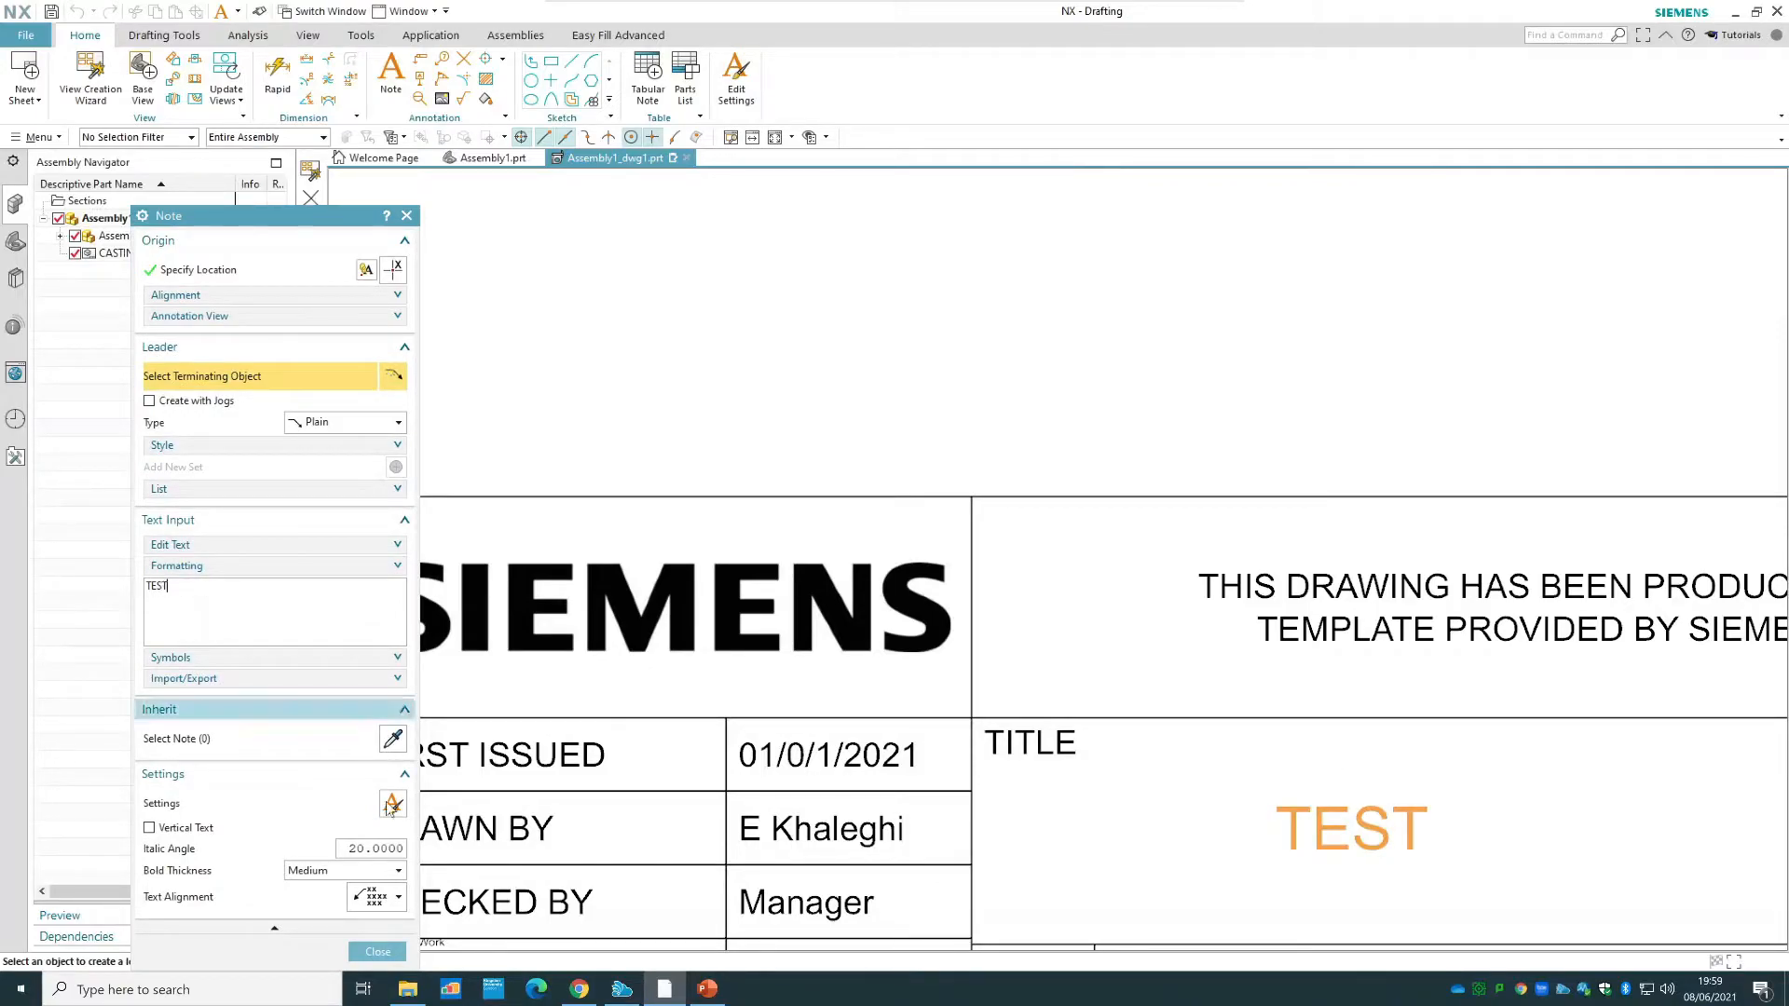
left_click(387, 771)
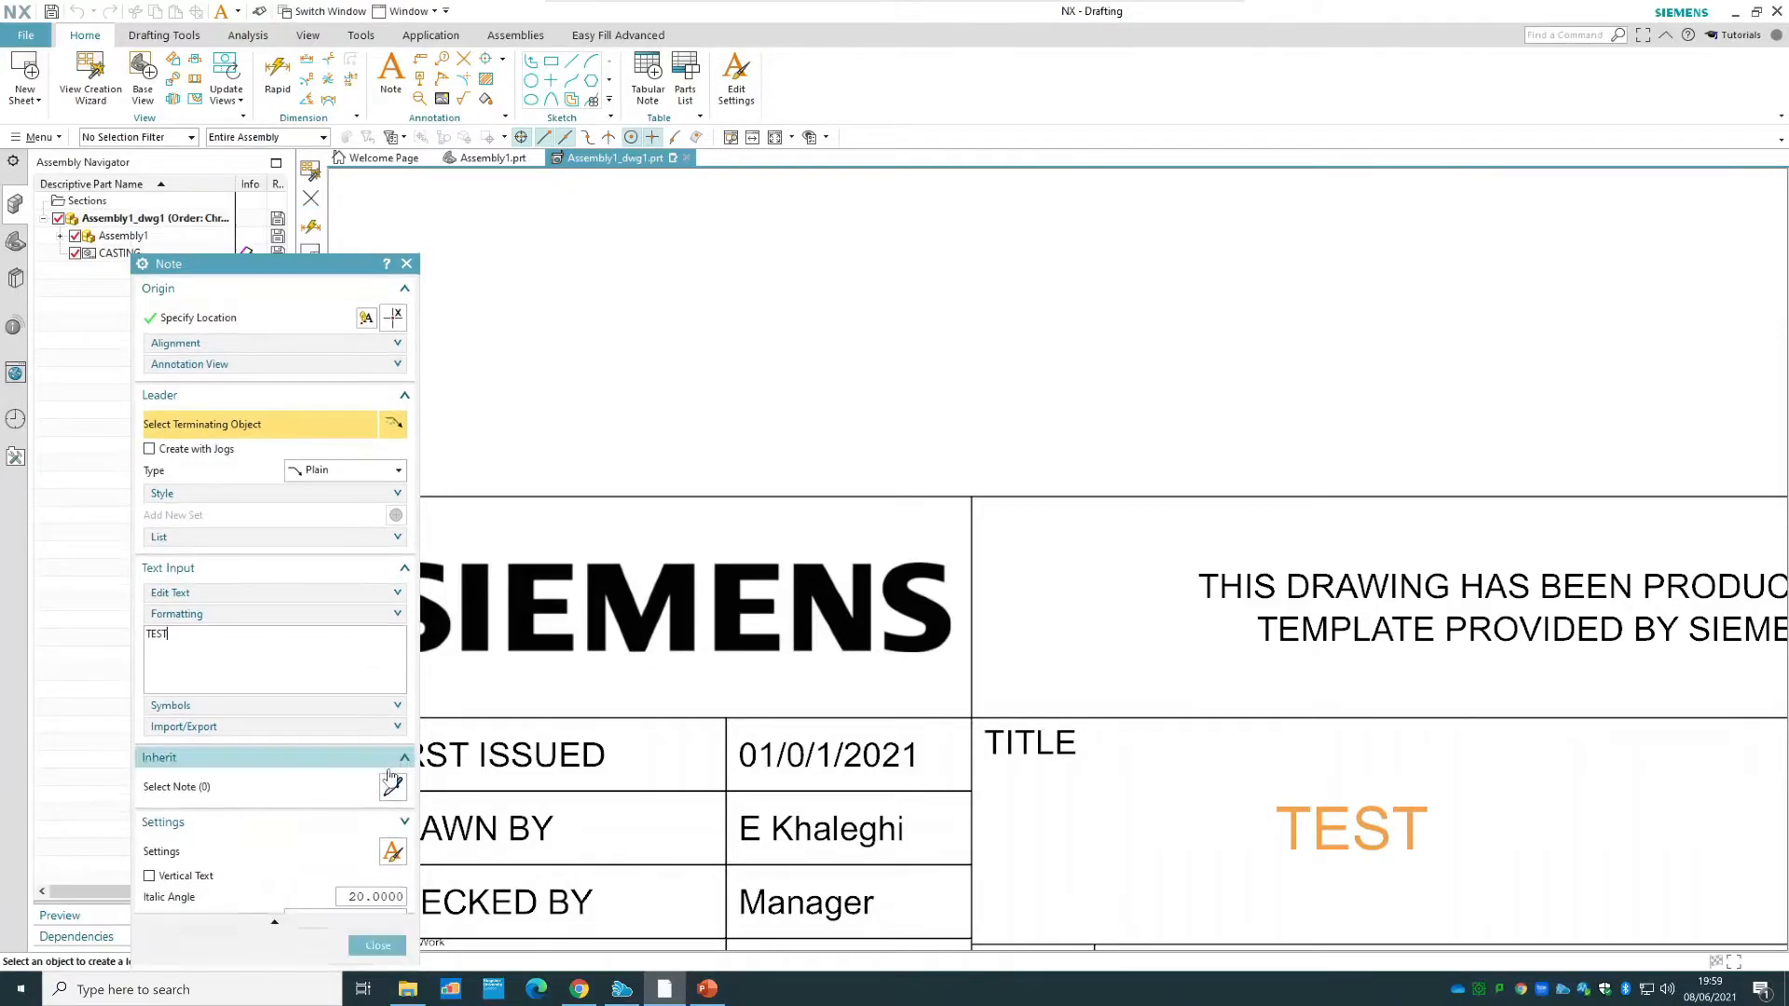
left_click(401, 822)
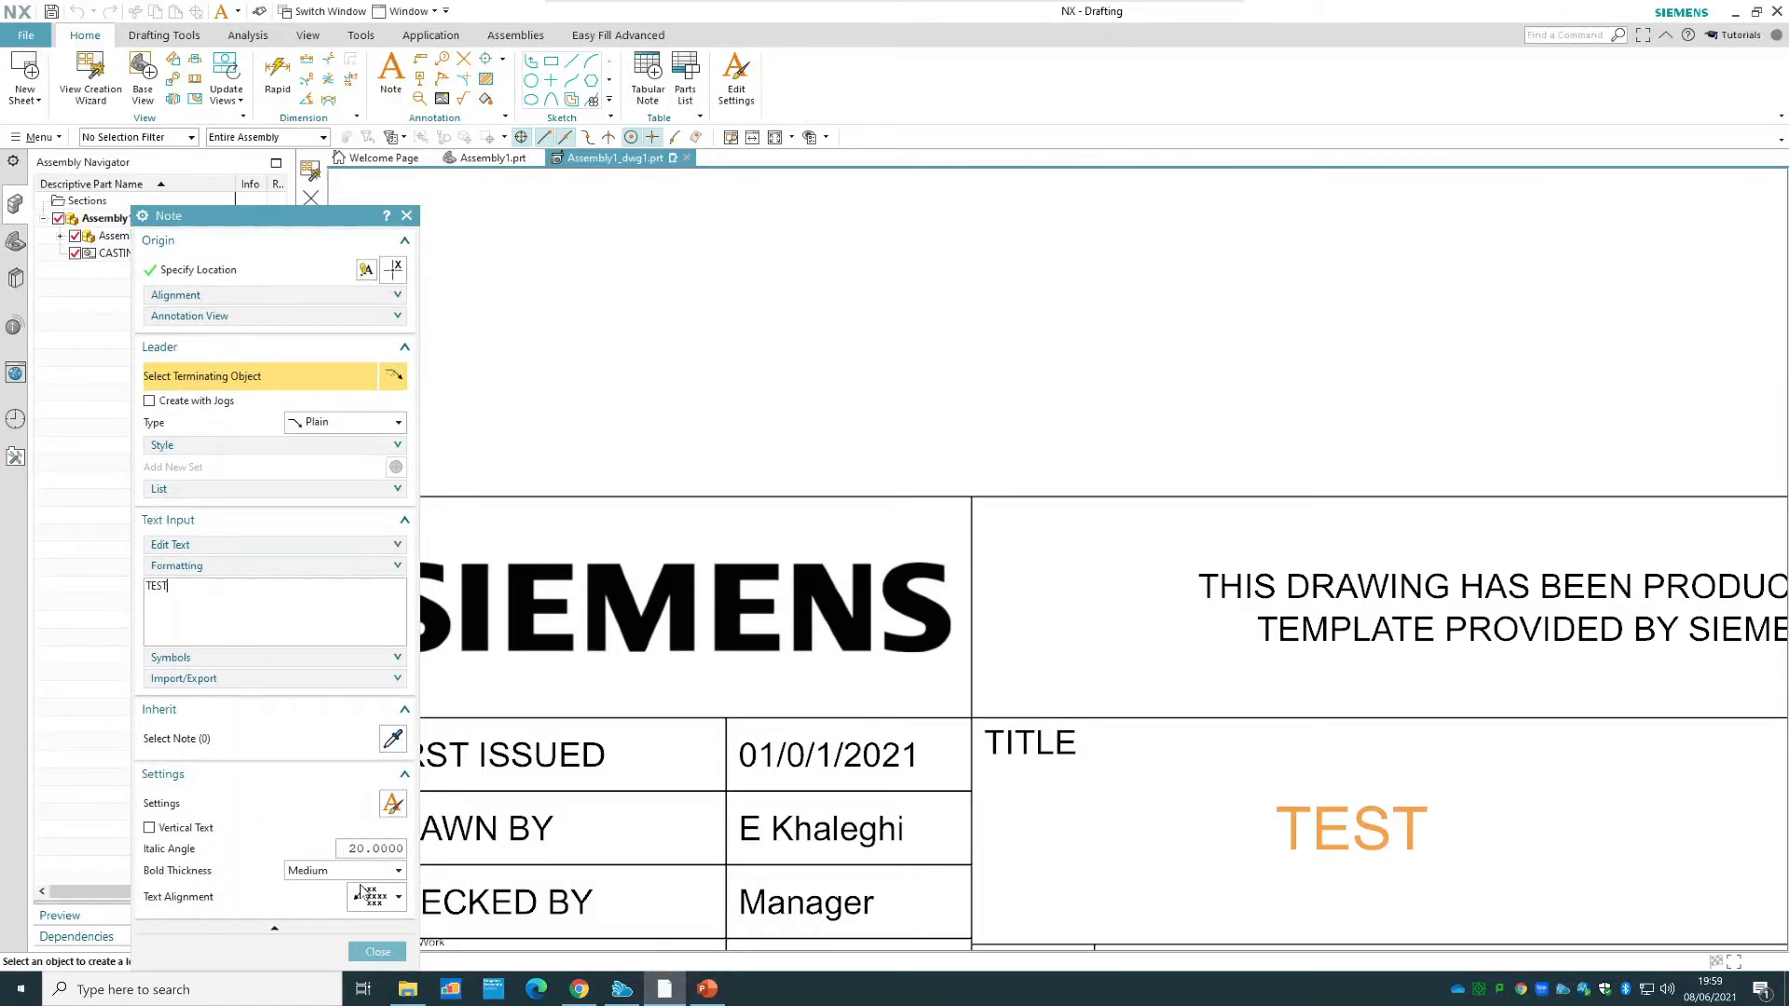
left_click(393, 803)
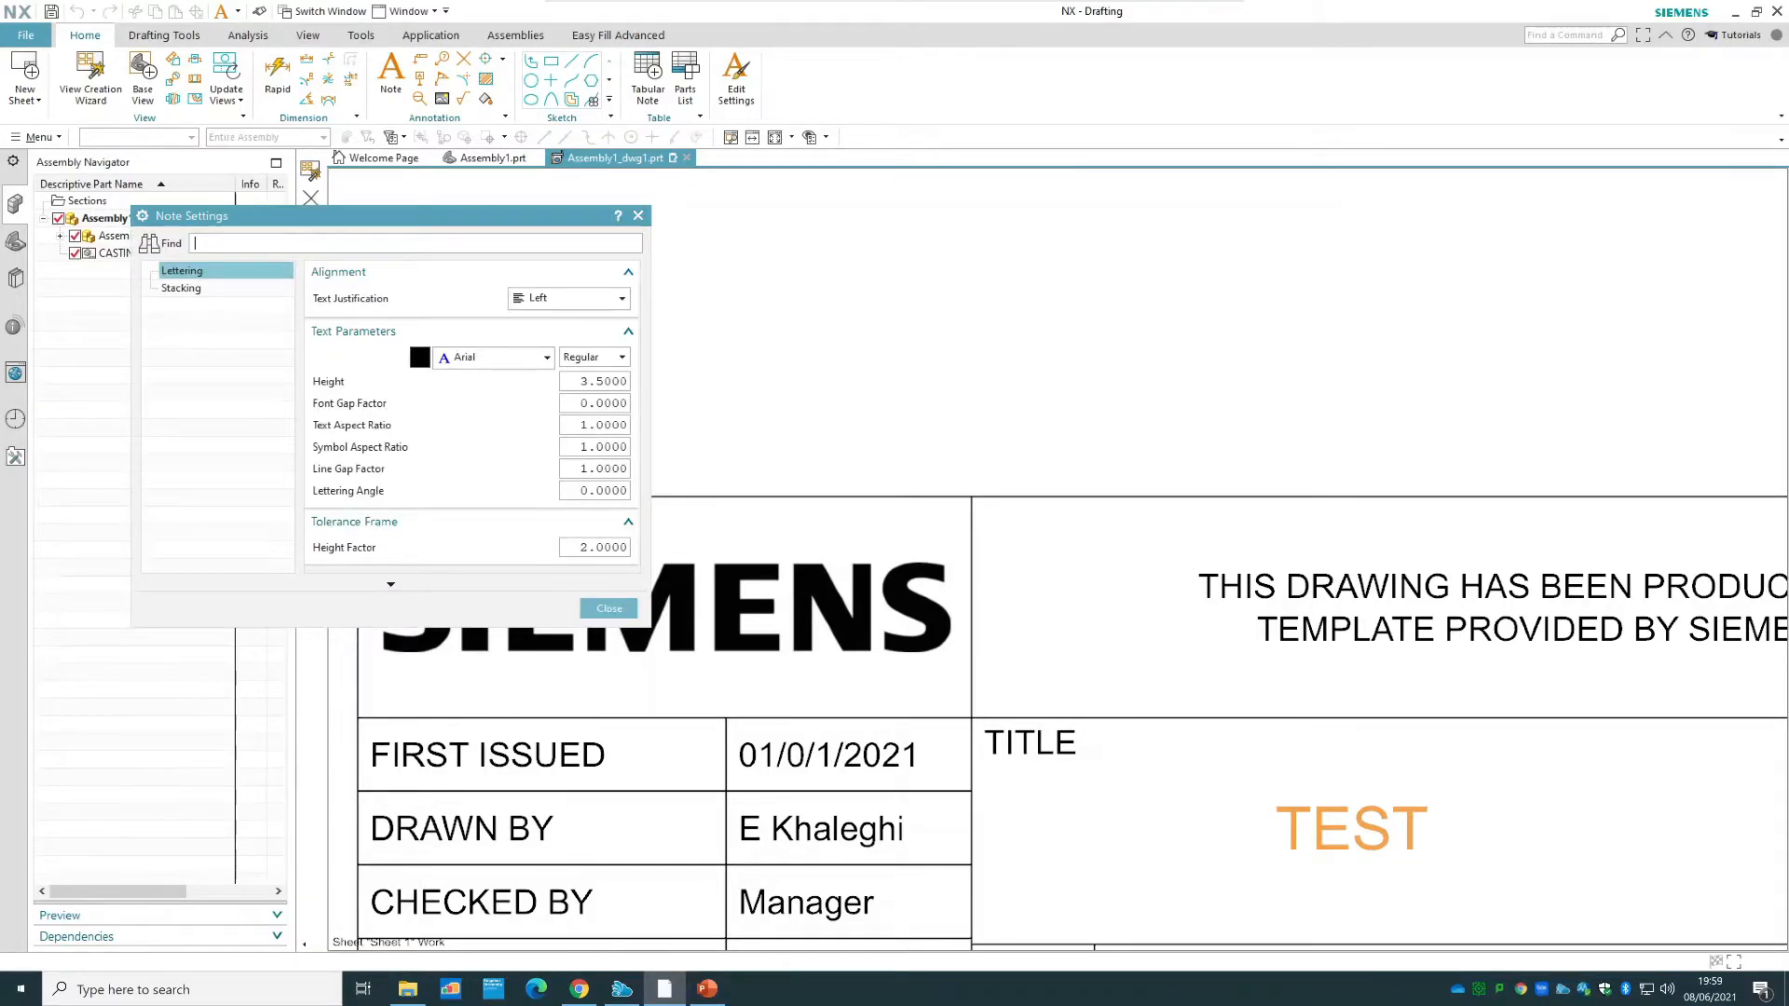
left_click(525, 363)
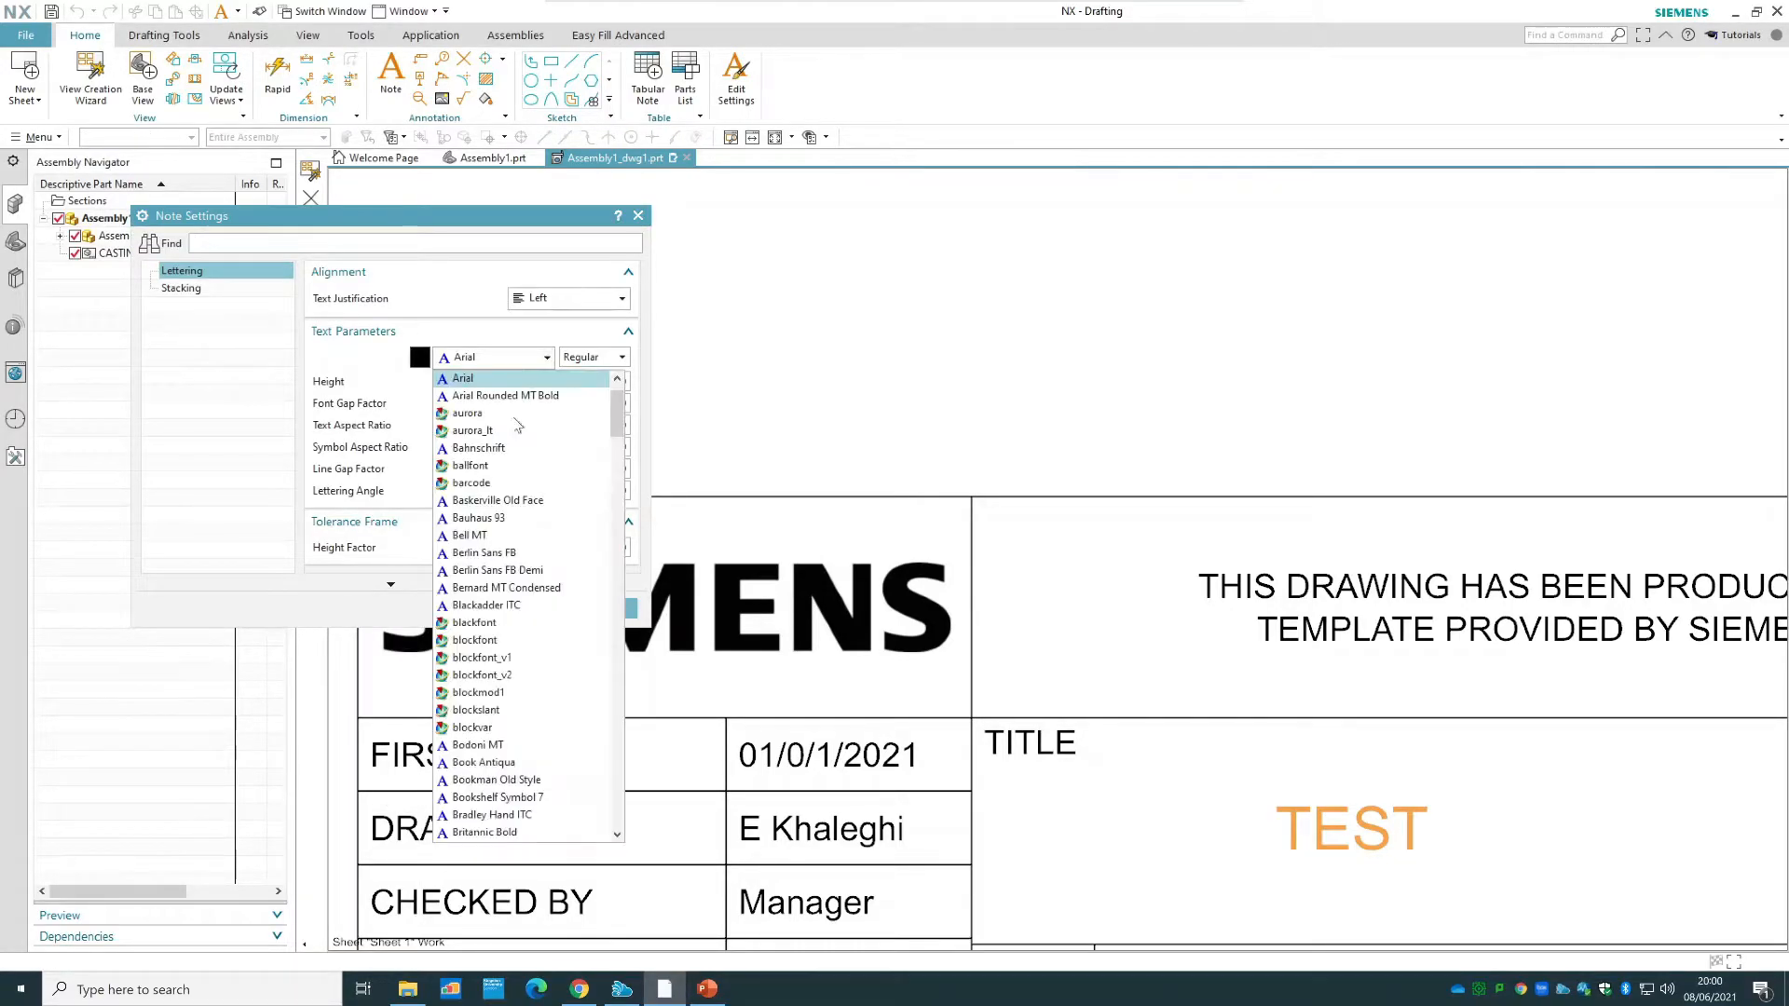
left_click(500, 504)
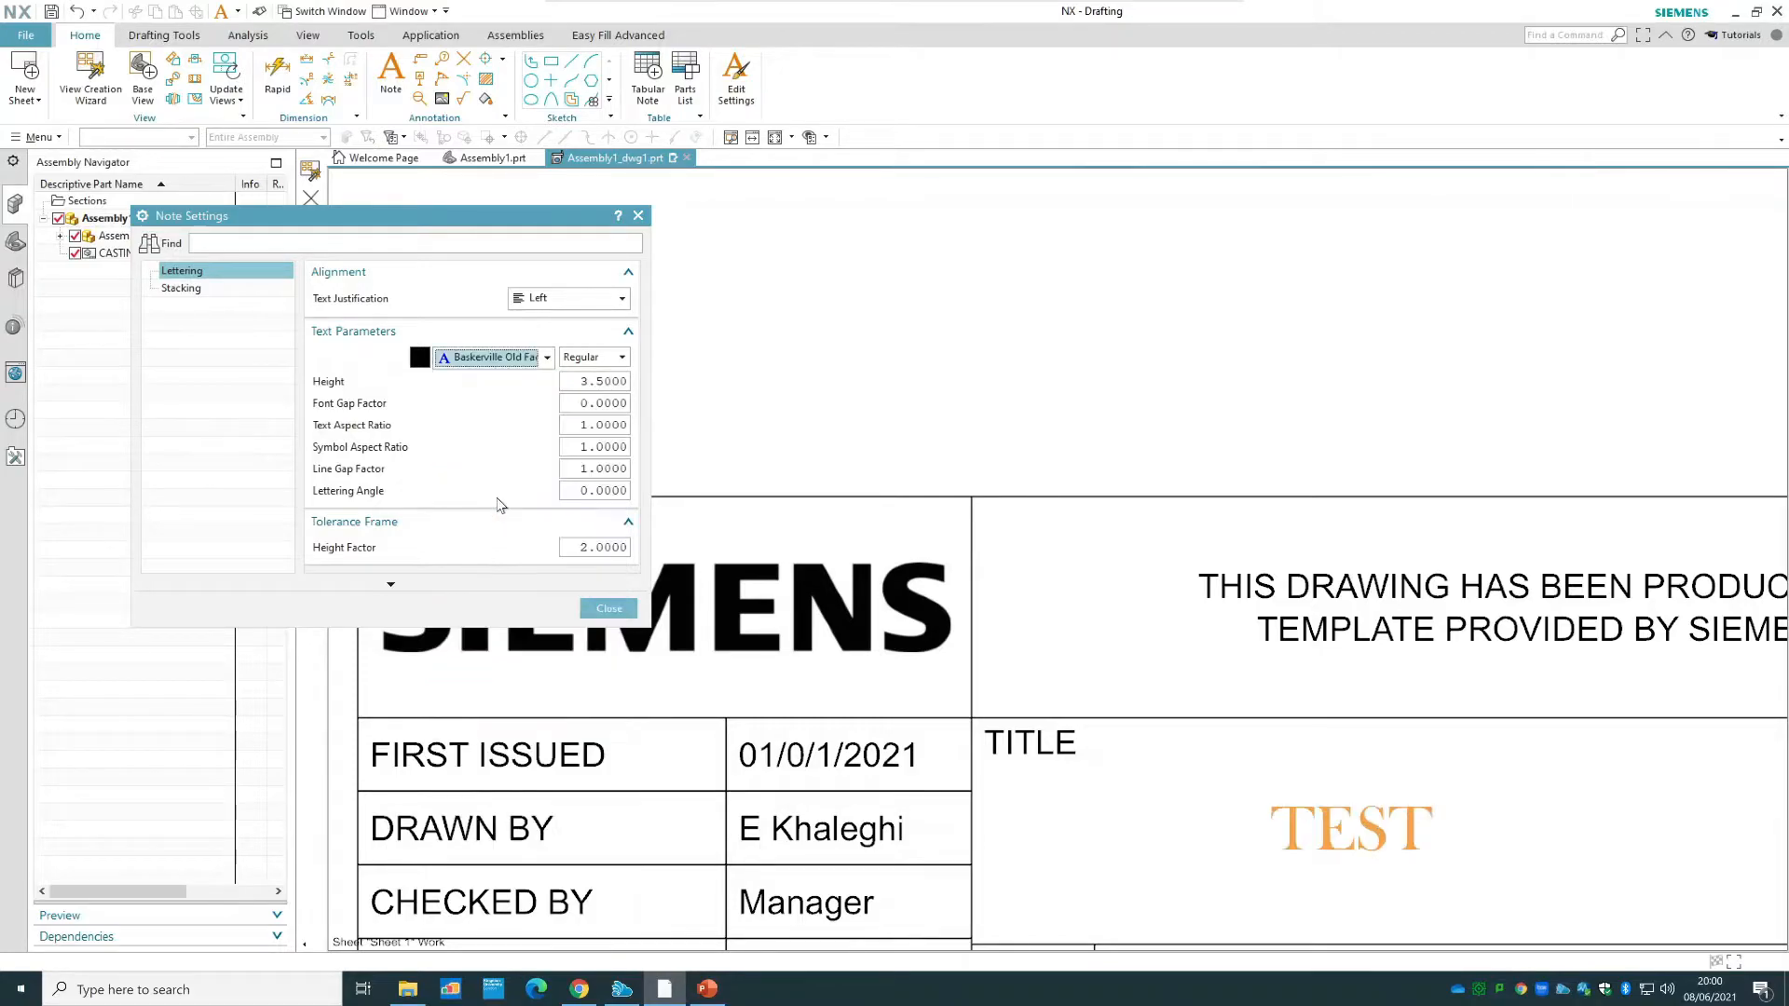
- Set the "TEST" note's text height to 10 and finish editing the note
key("Tab")
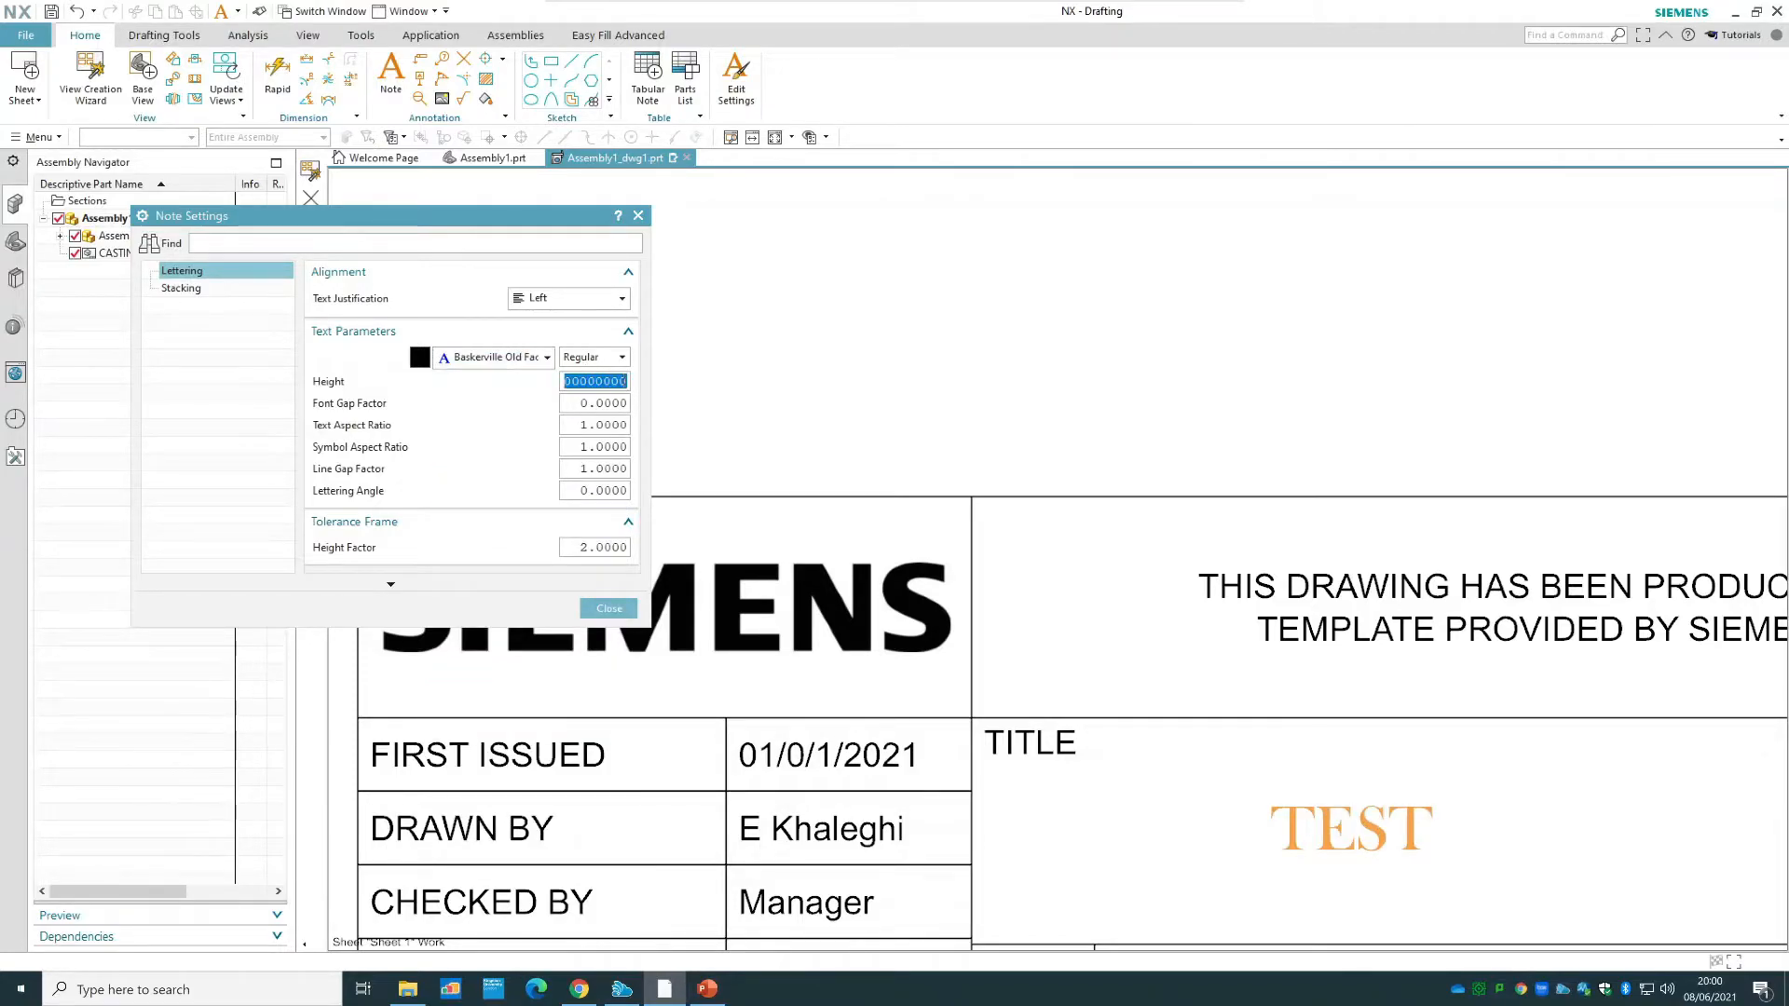
type("10")
key("Return")
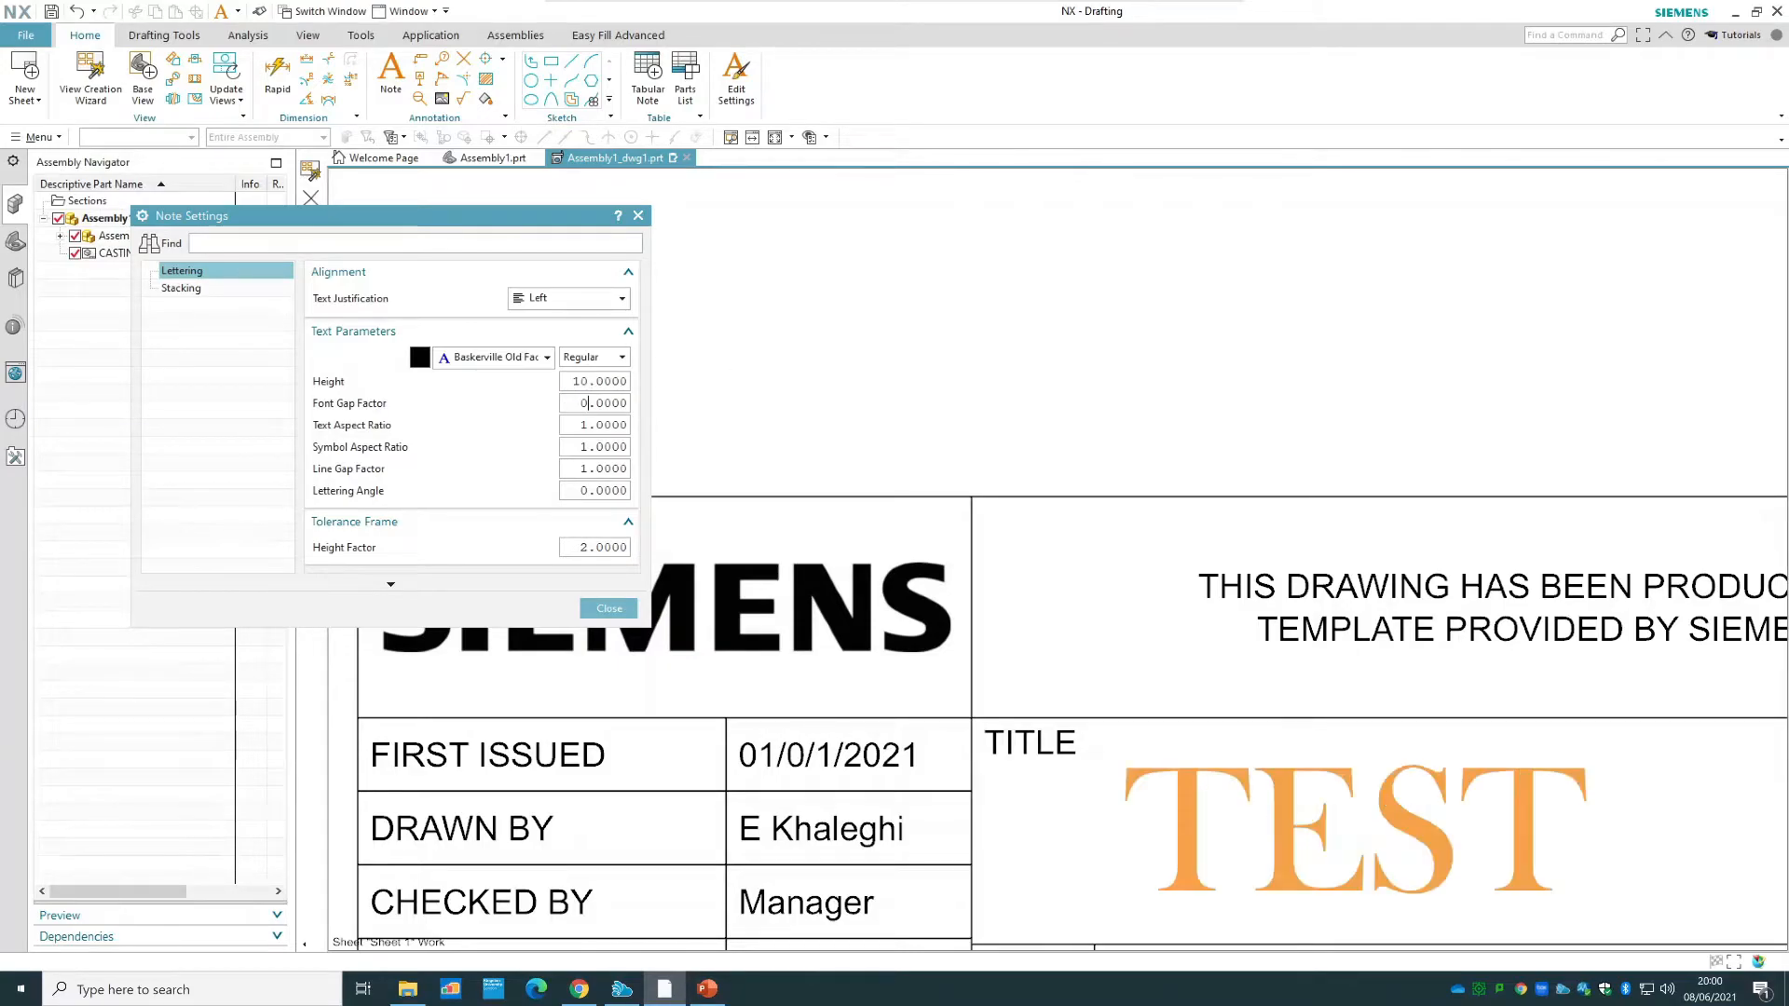
left_click(609, 607)
scroll(1099, 600, "down", 5)
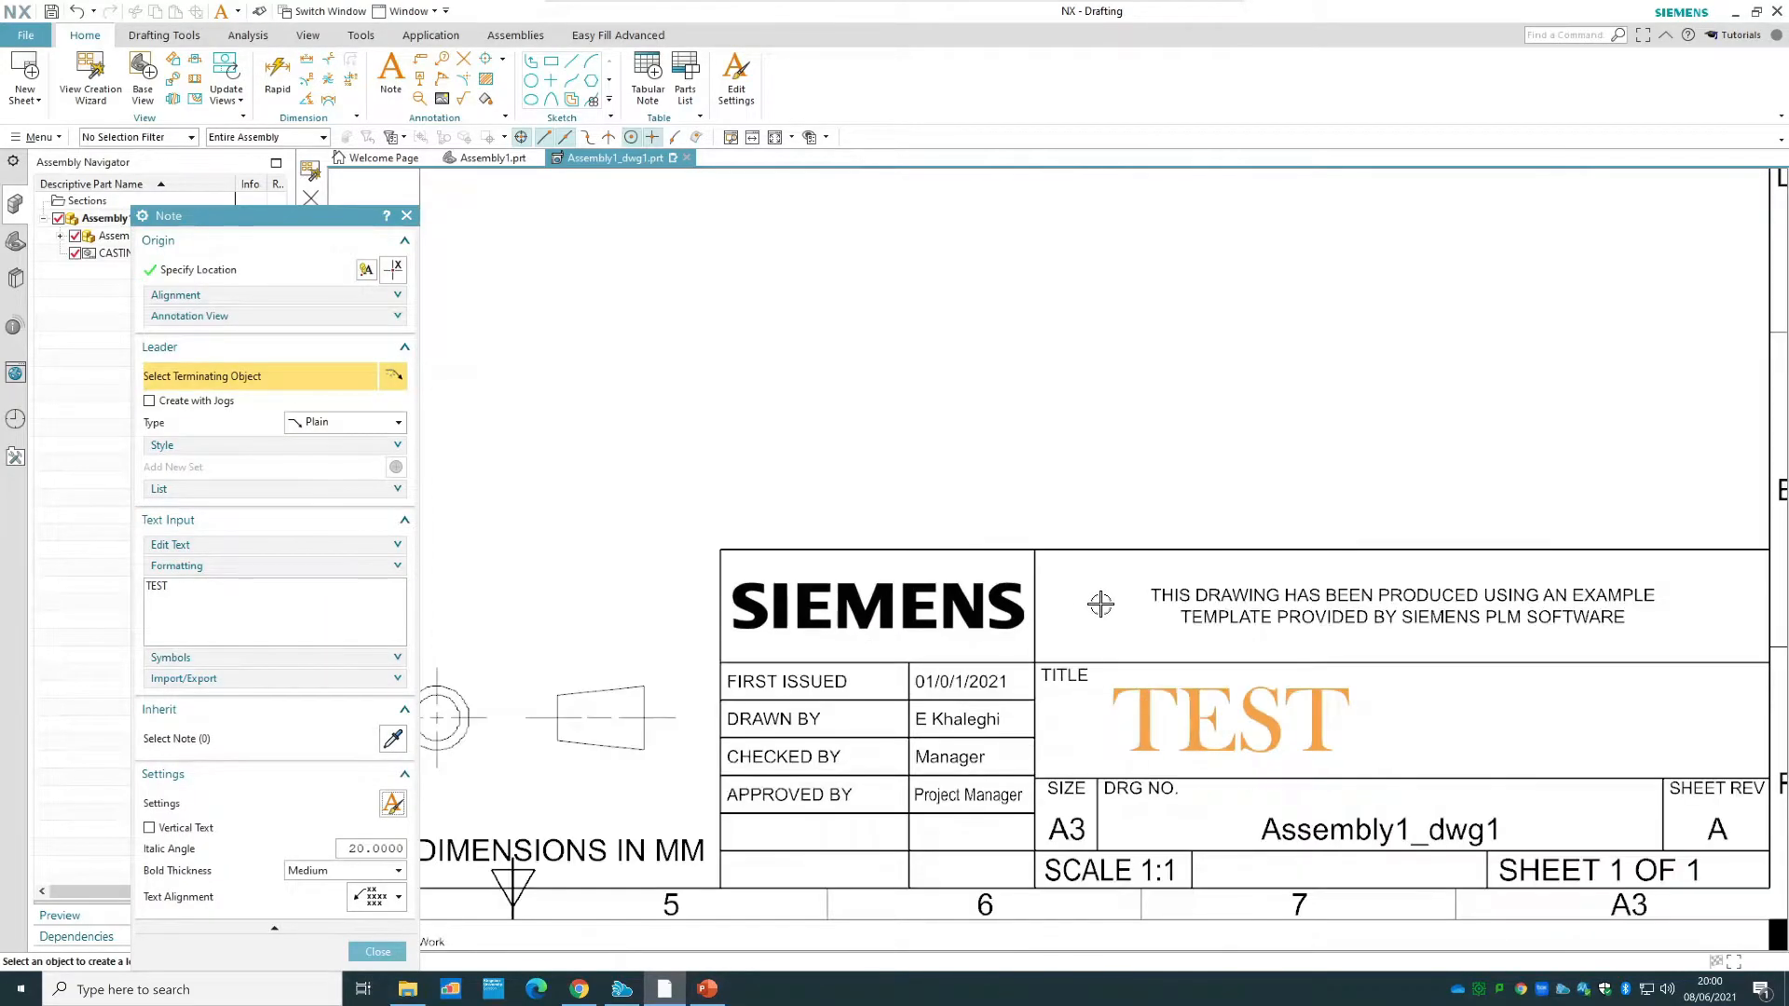
scroll(1100, 604, "down", 4)
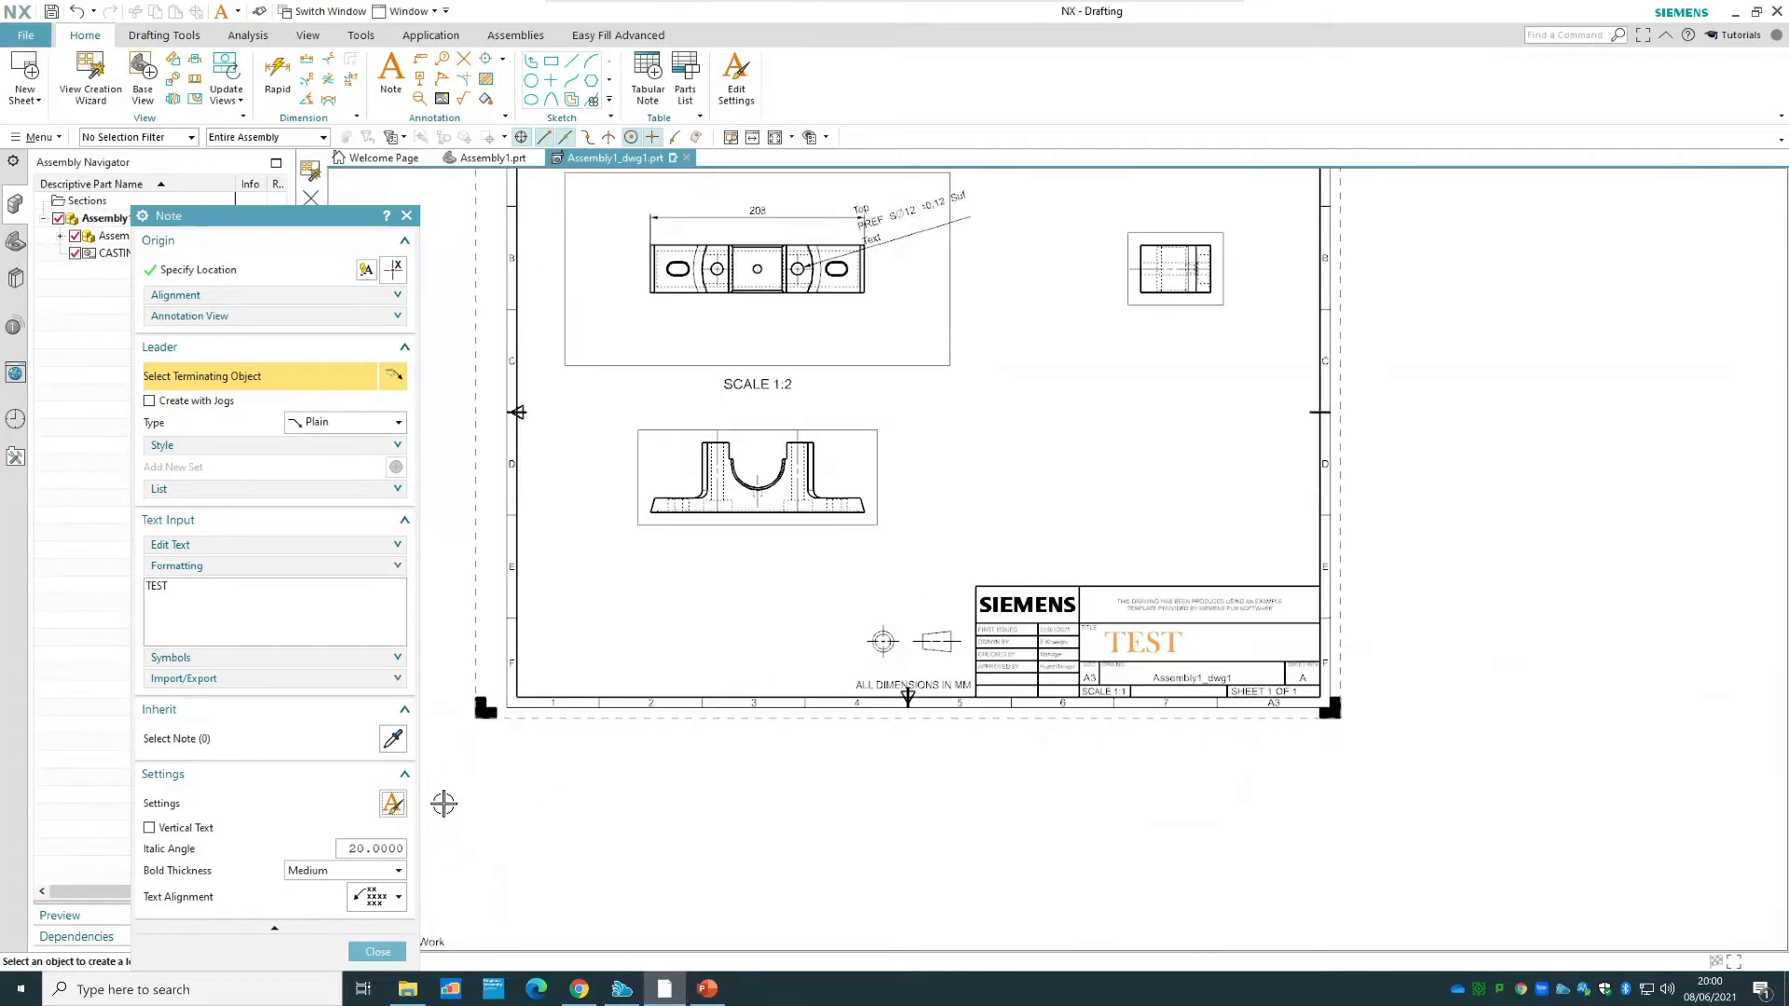
left_click(406, 215)
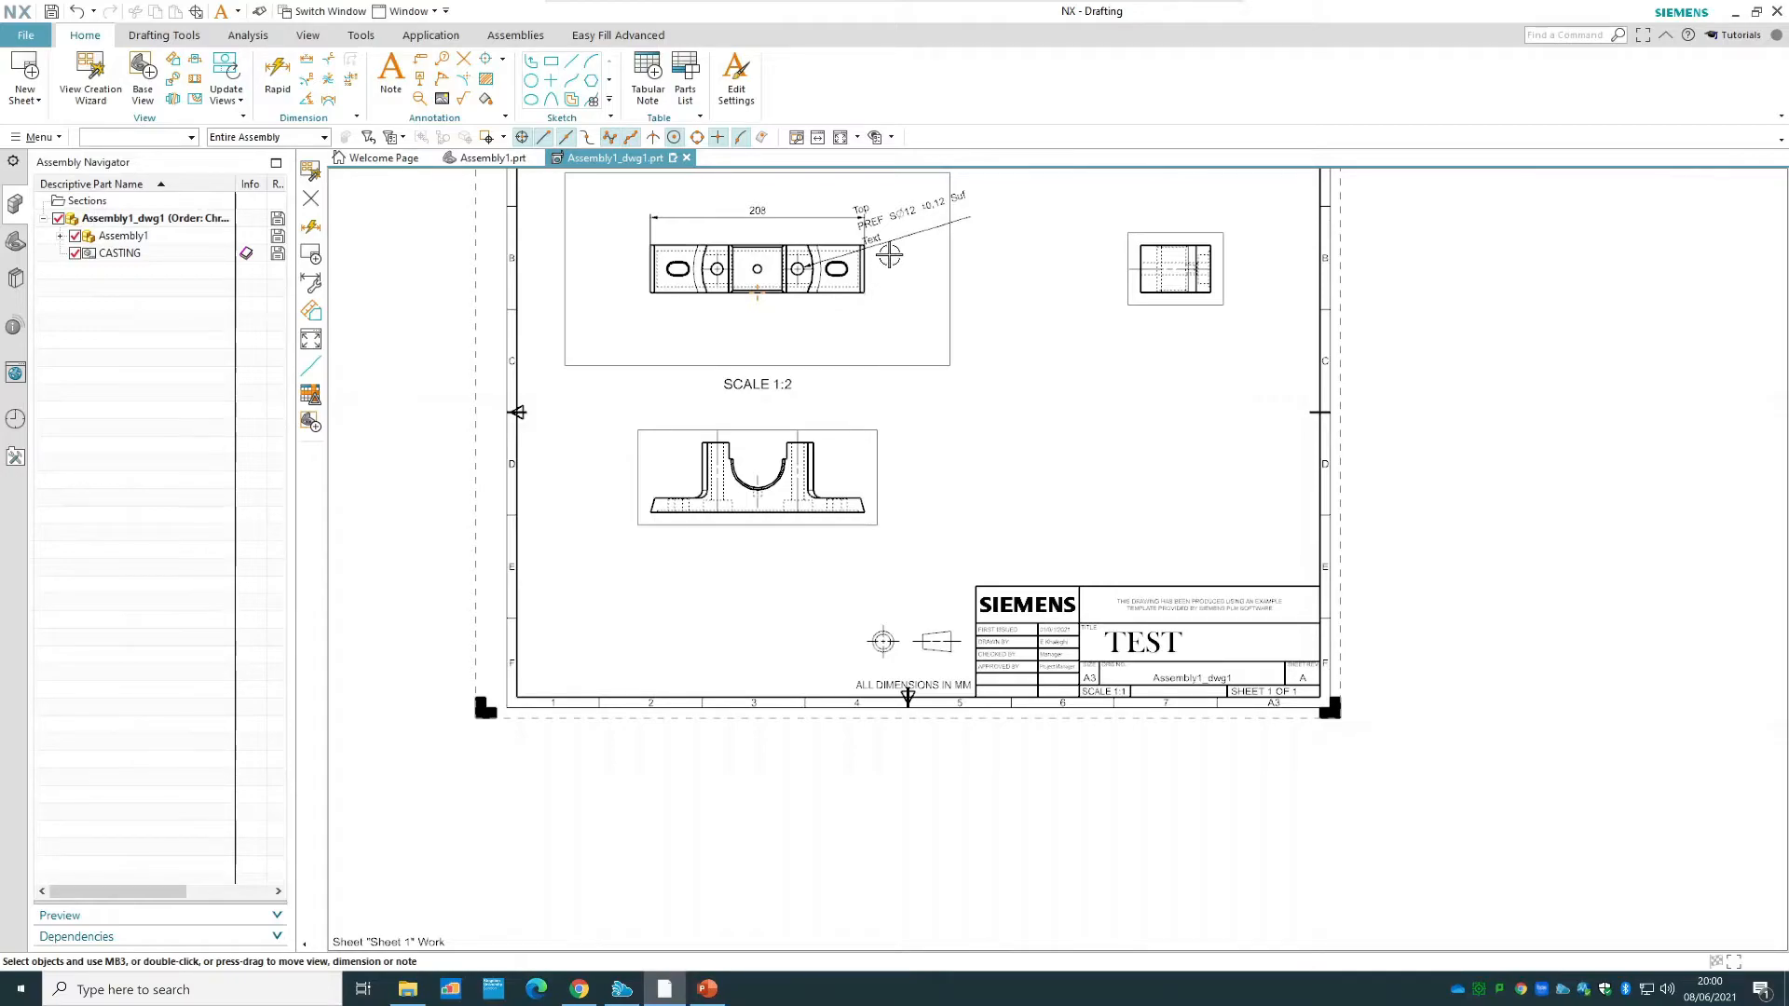
- Reposition the overall length dimension above the top view, and move the hole diameter dimension out to the right of the part
scroll(890, 256, "up", 3)
scroll(862, 223, "up", 3)
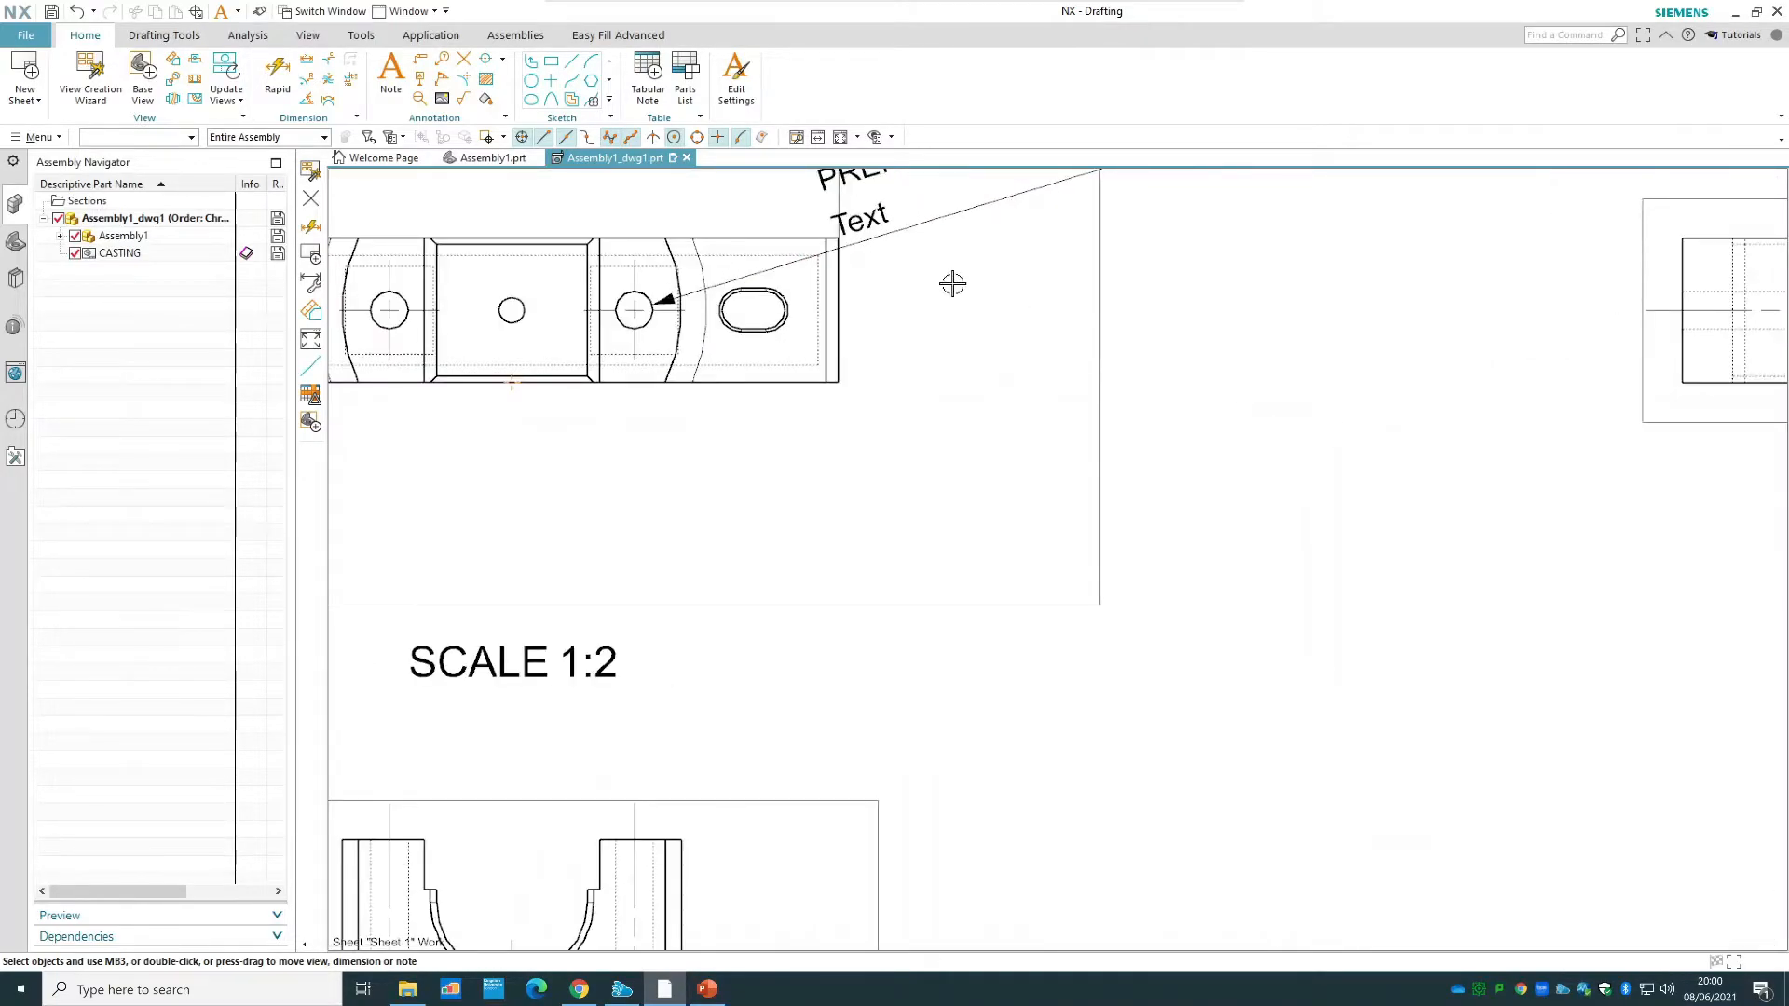
middle_click_drag(1382, 387, 1542, 693)
left_click_drag(707, 564, 724, 488)
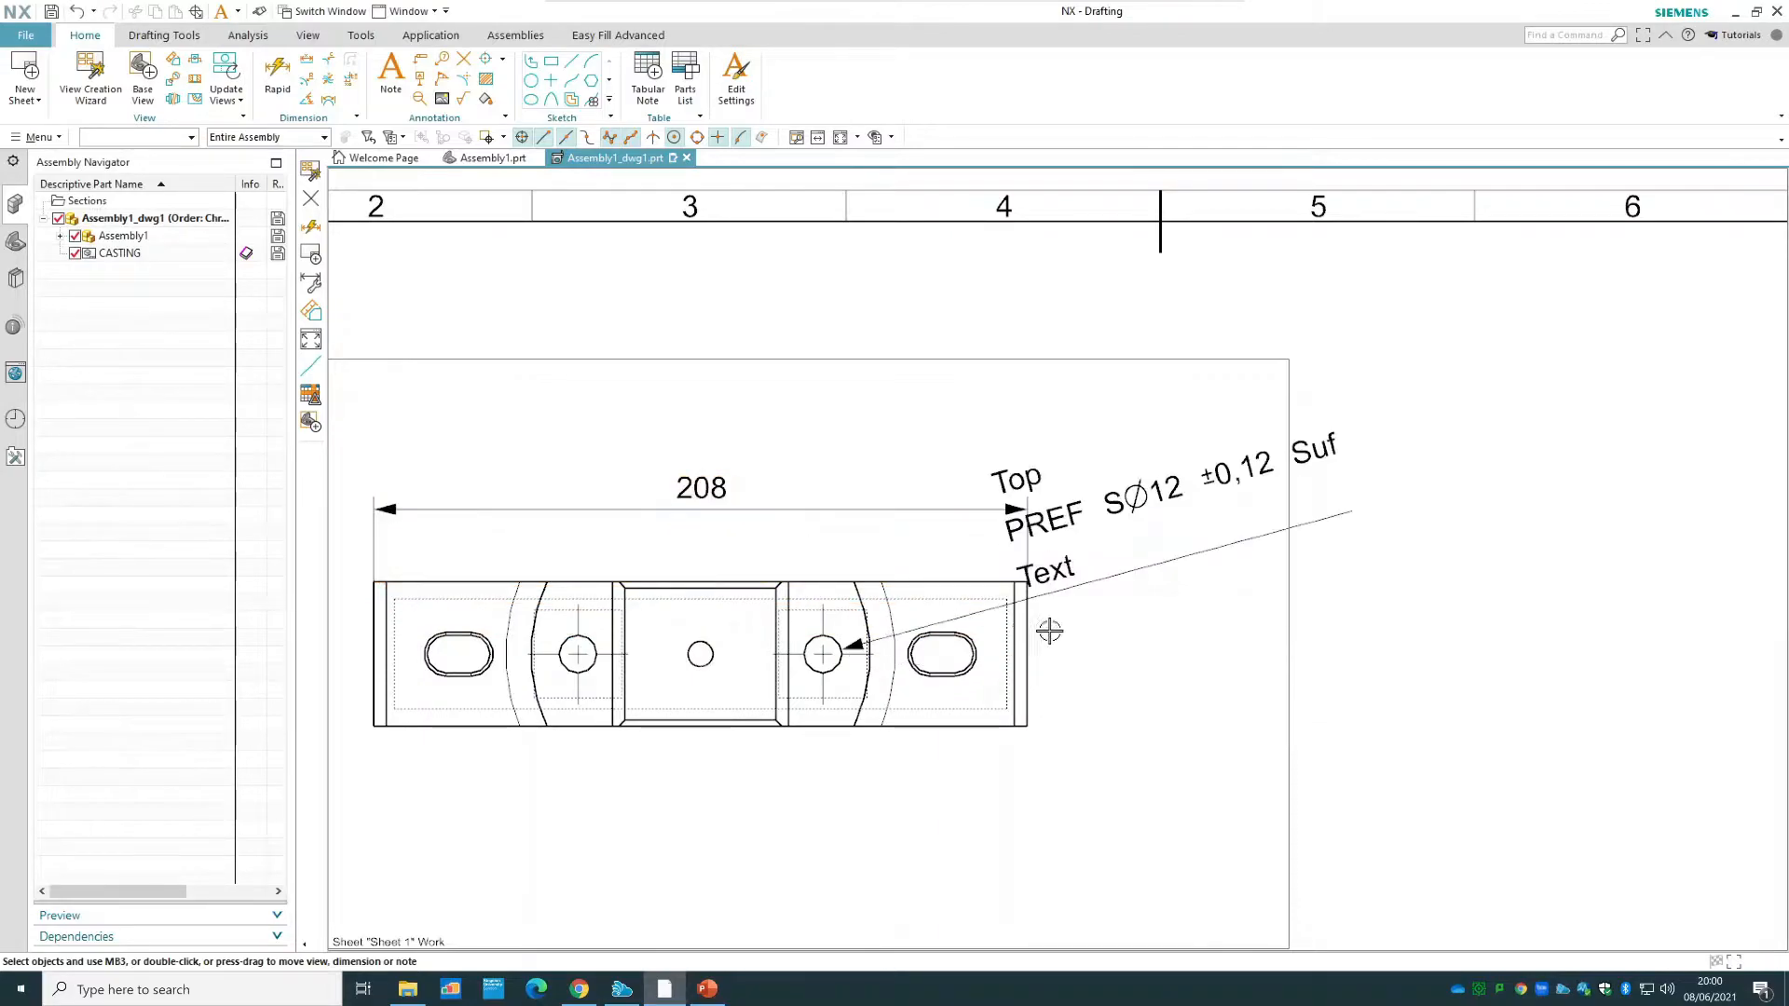
left_click_drag(1038, 539, 1306, 562)
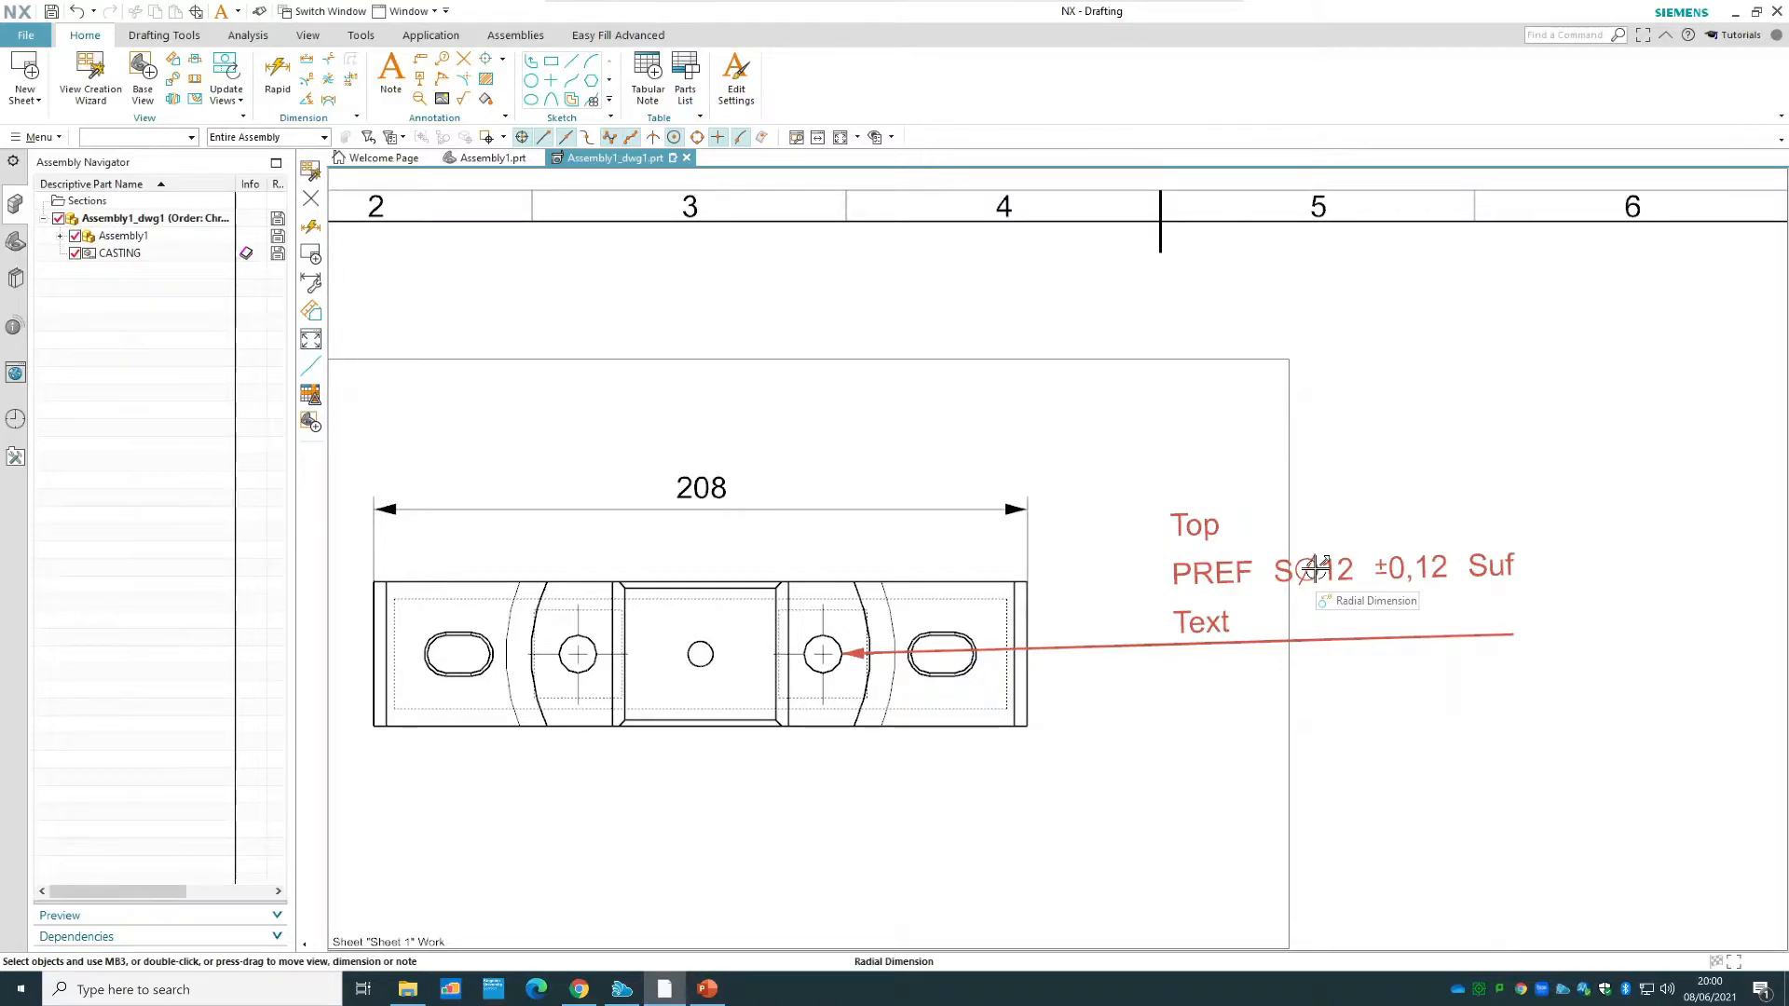
- Delete the projected front view below the top view and the projected side view to its right
scroll(1460, 518, "down", 2)
scroll(1472, 582, "down", 1)
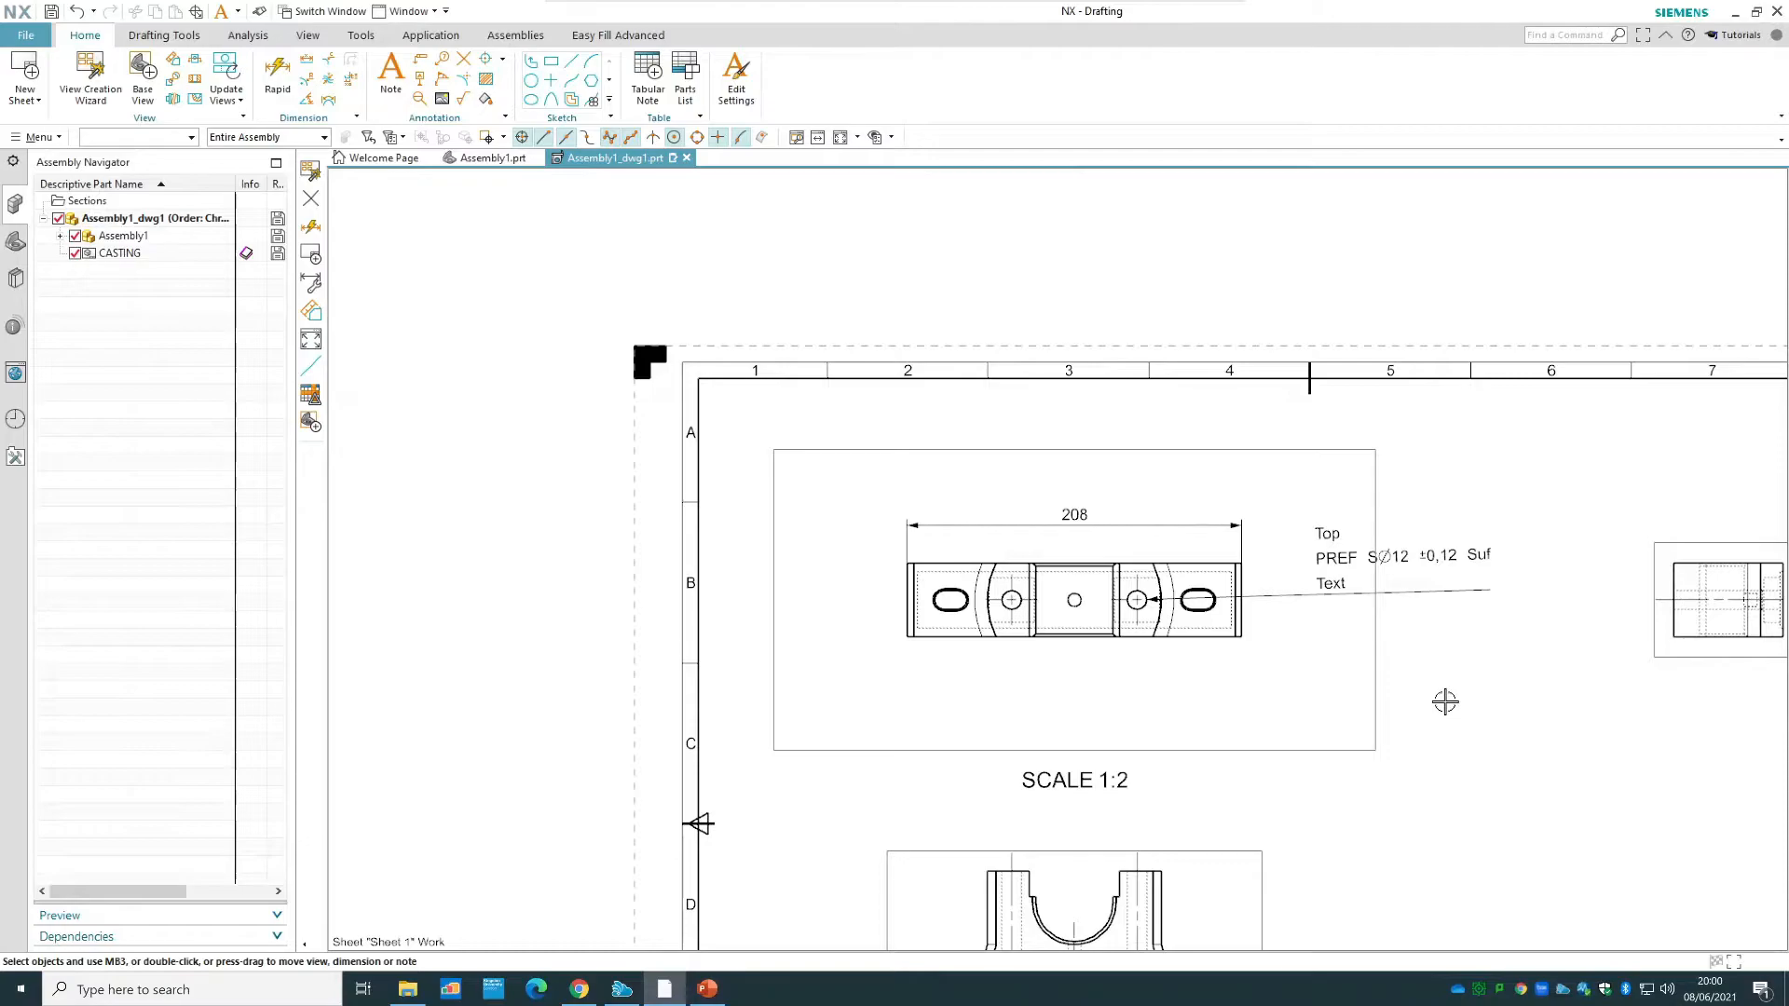
right_click(1257, 858)
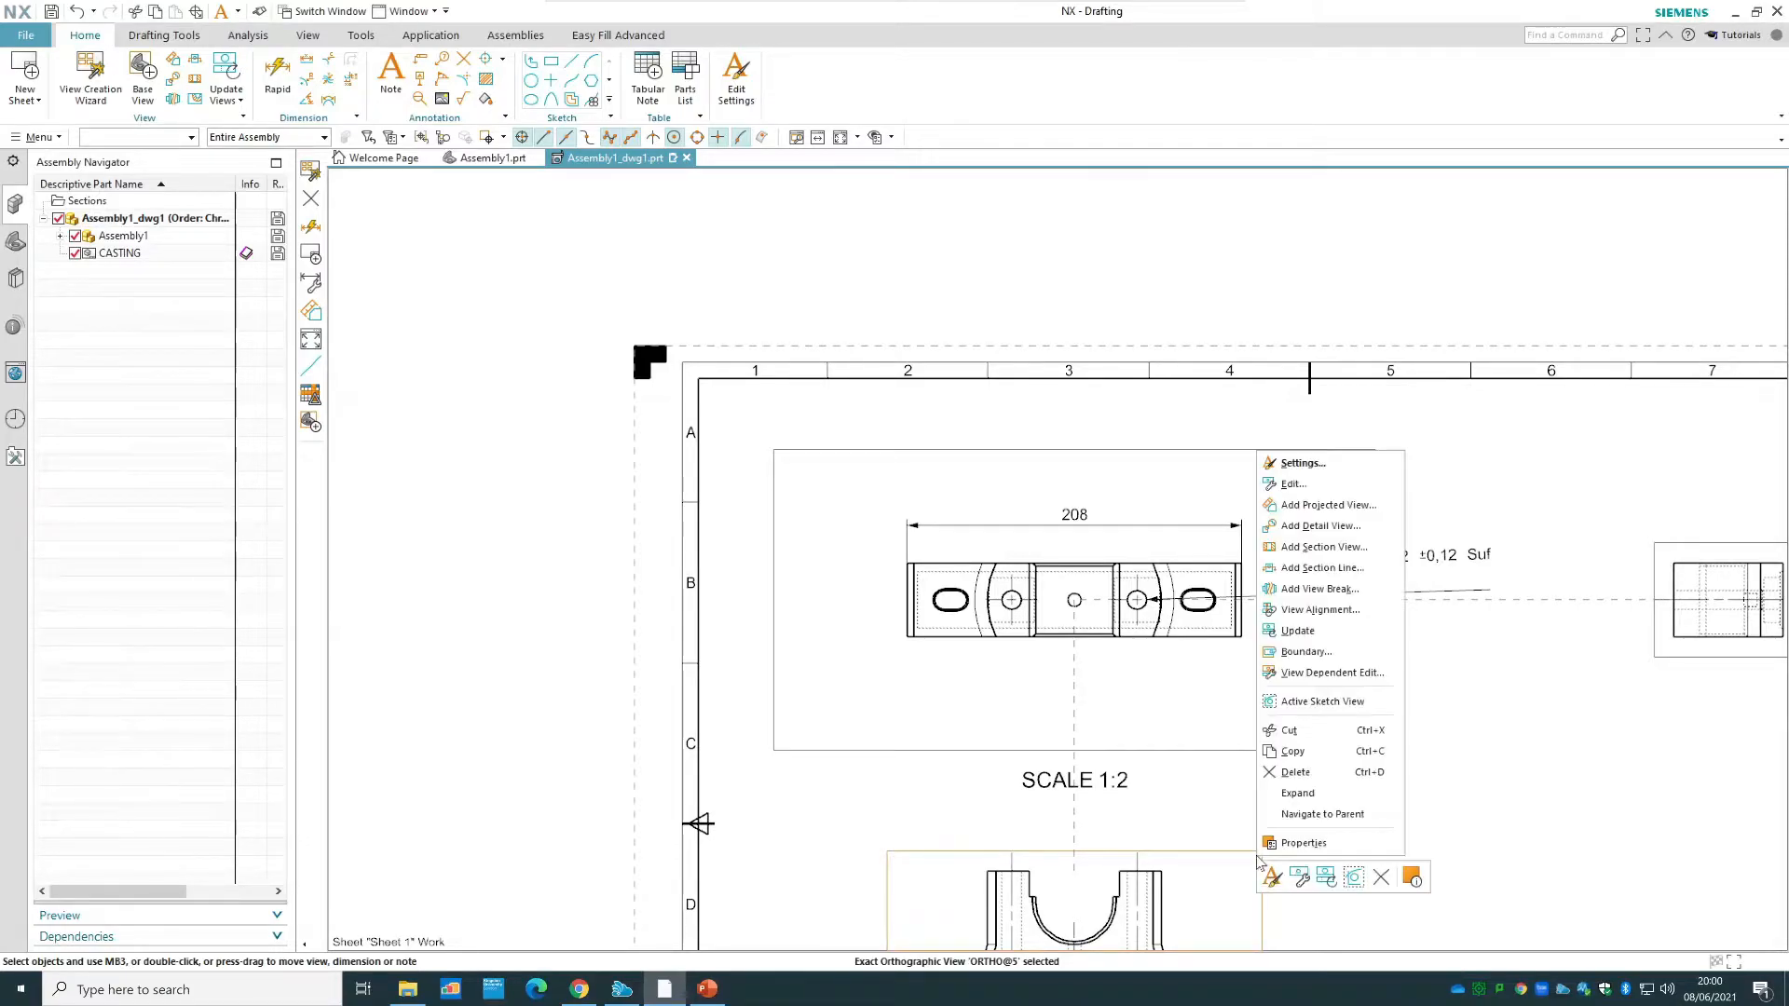
left_click(1295, 773)
right_click(1703, 660)
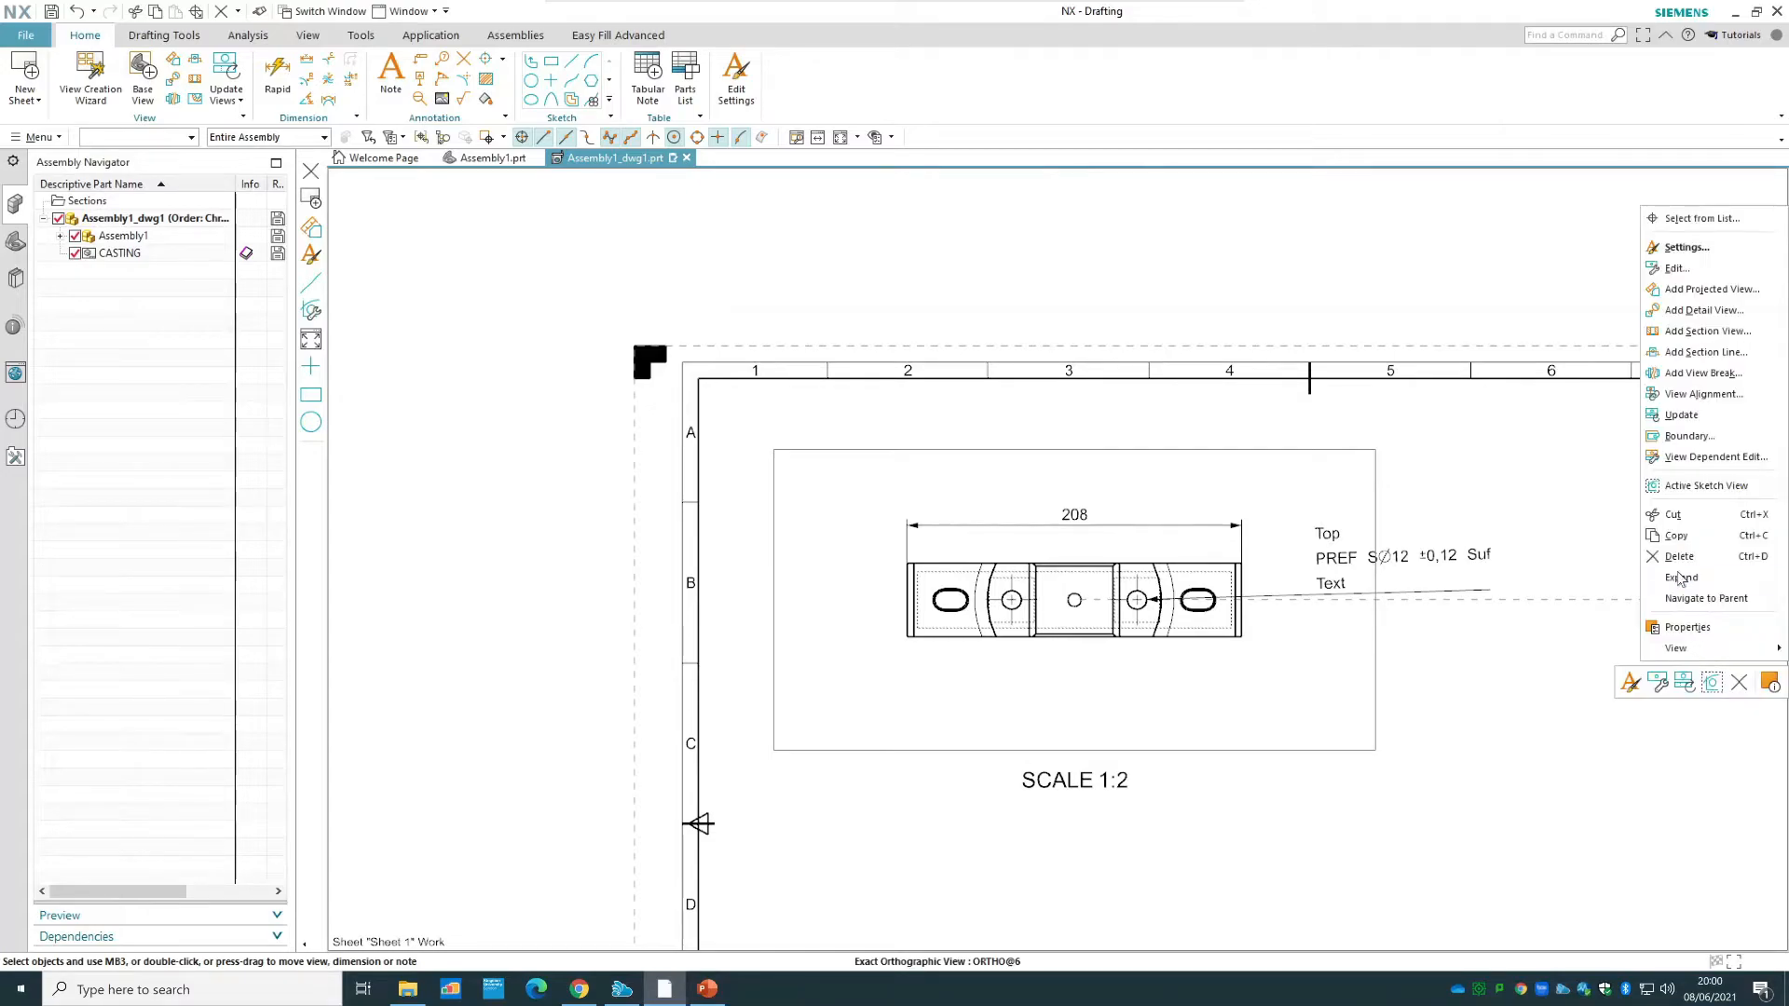
left_click(1678, 558)
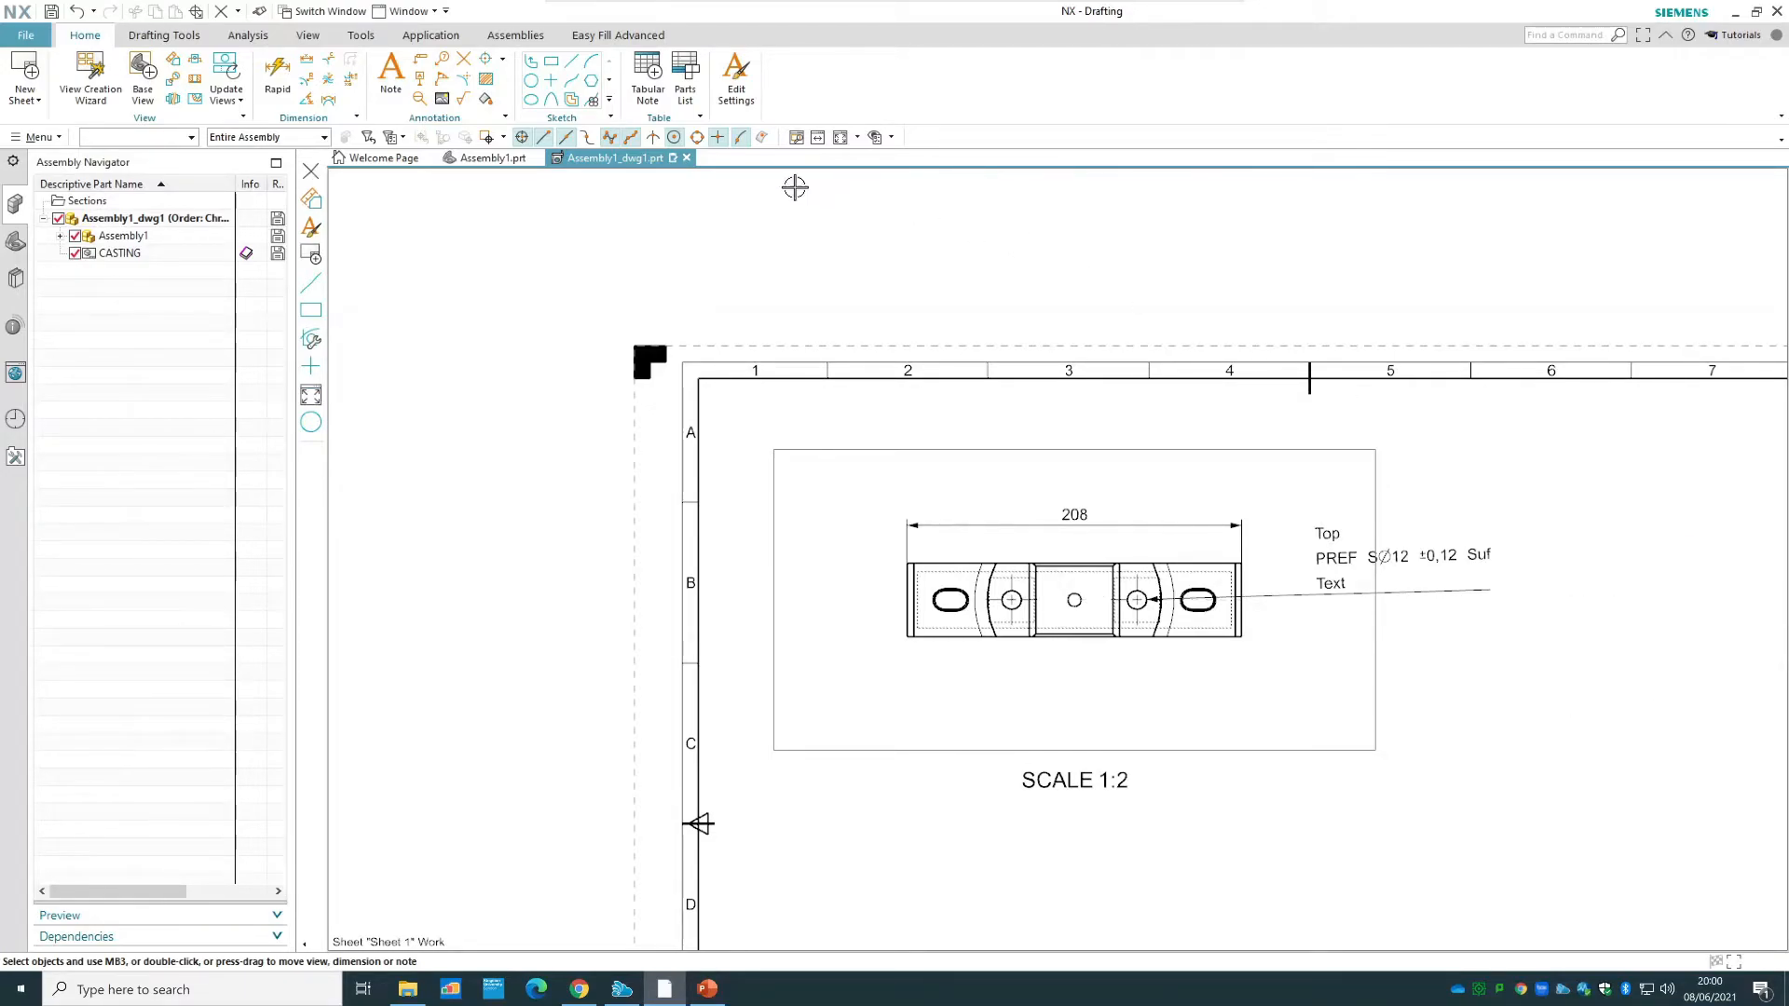
- Add a projected view of the CASTING directly below the top view, without placing any further projections
left_click(839, 137)
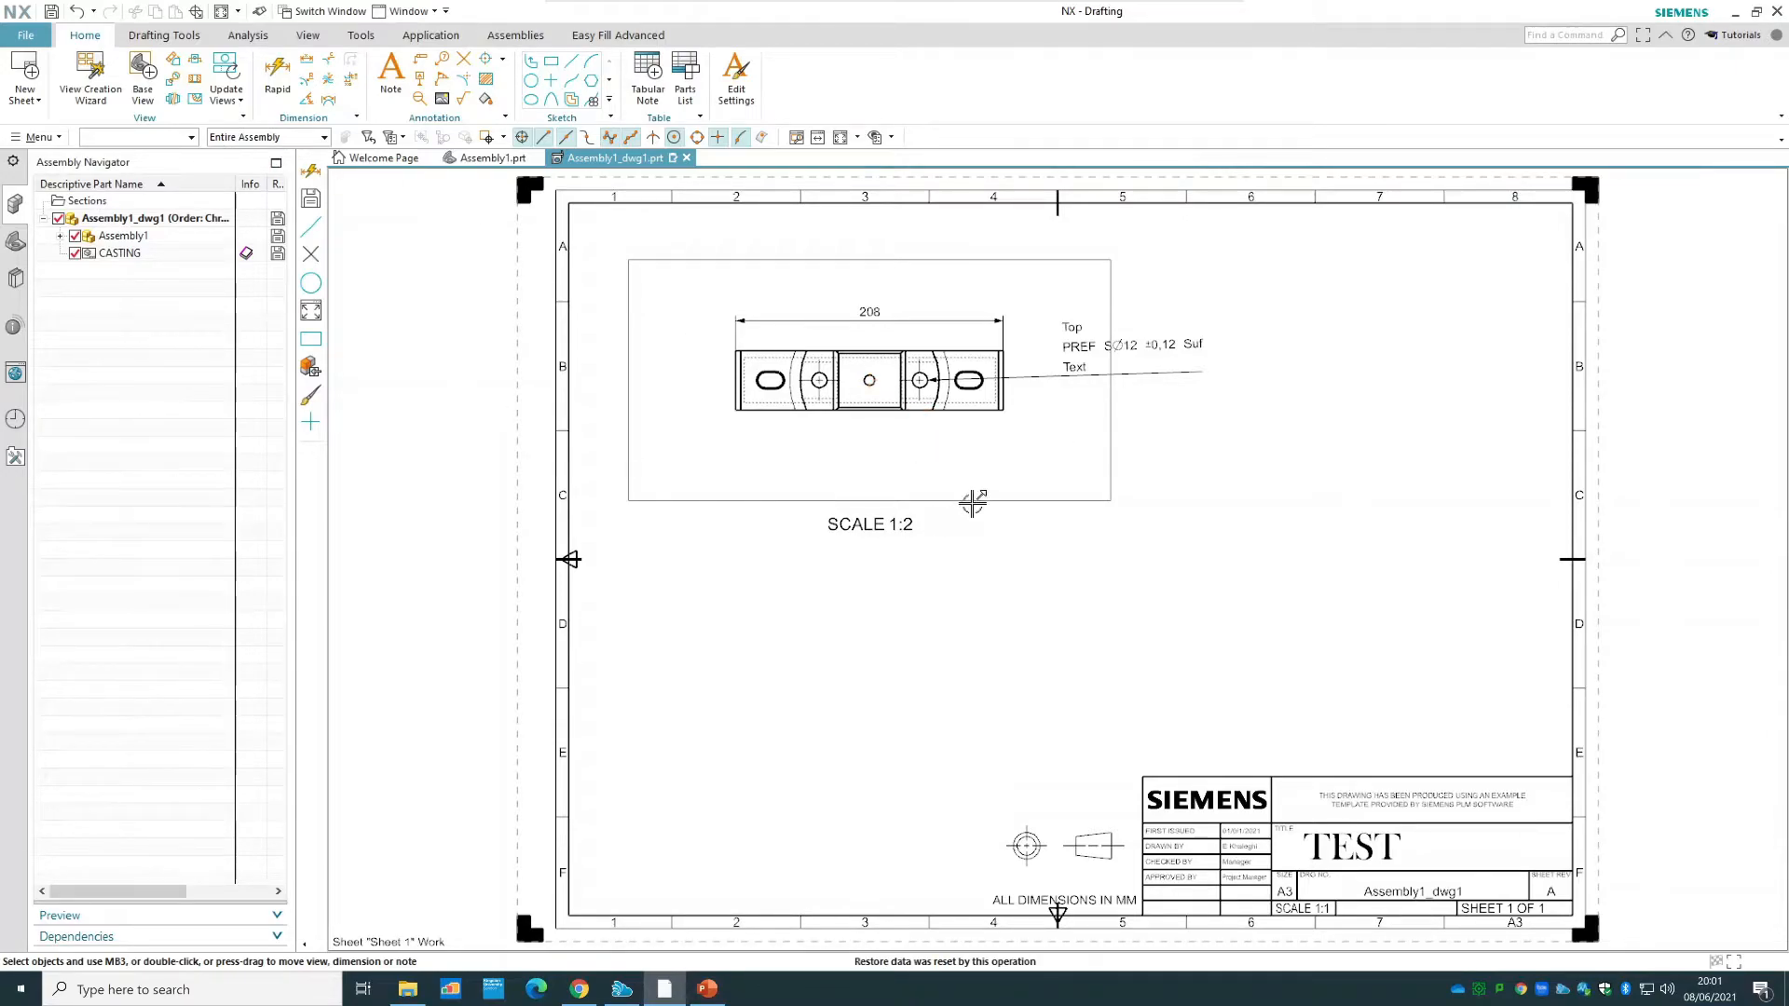
right_click(971, 503)
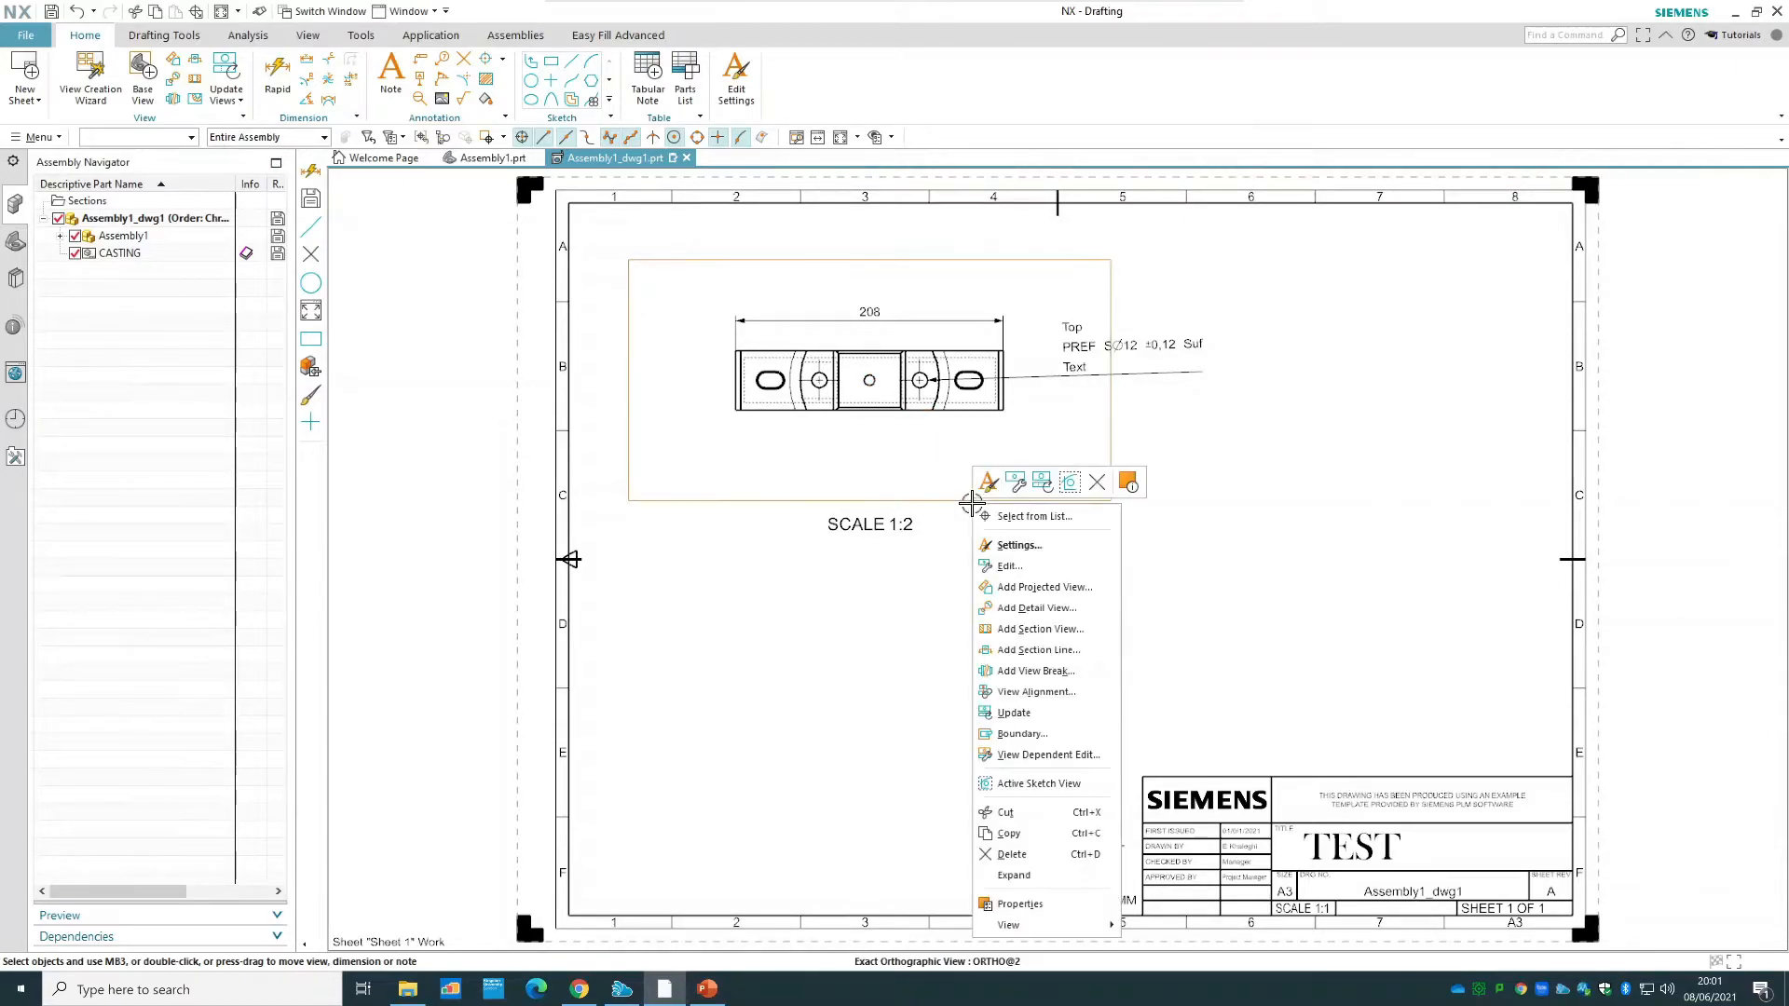
left_click(1086, 591)
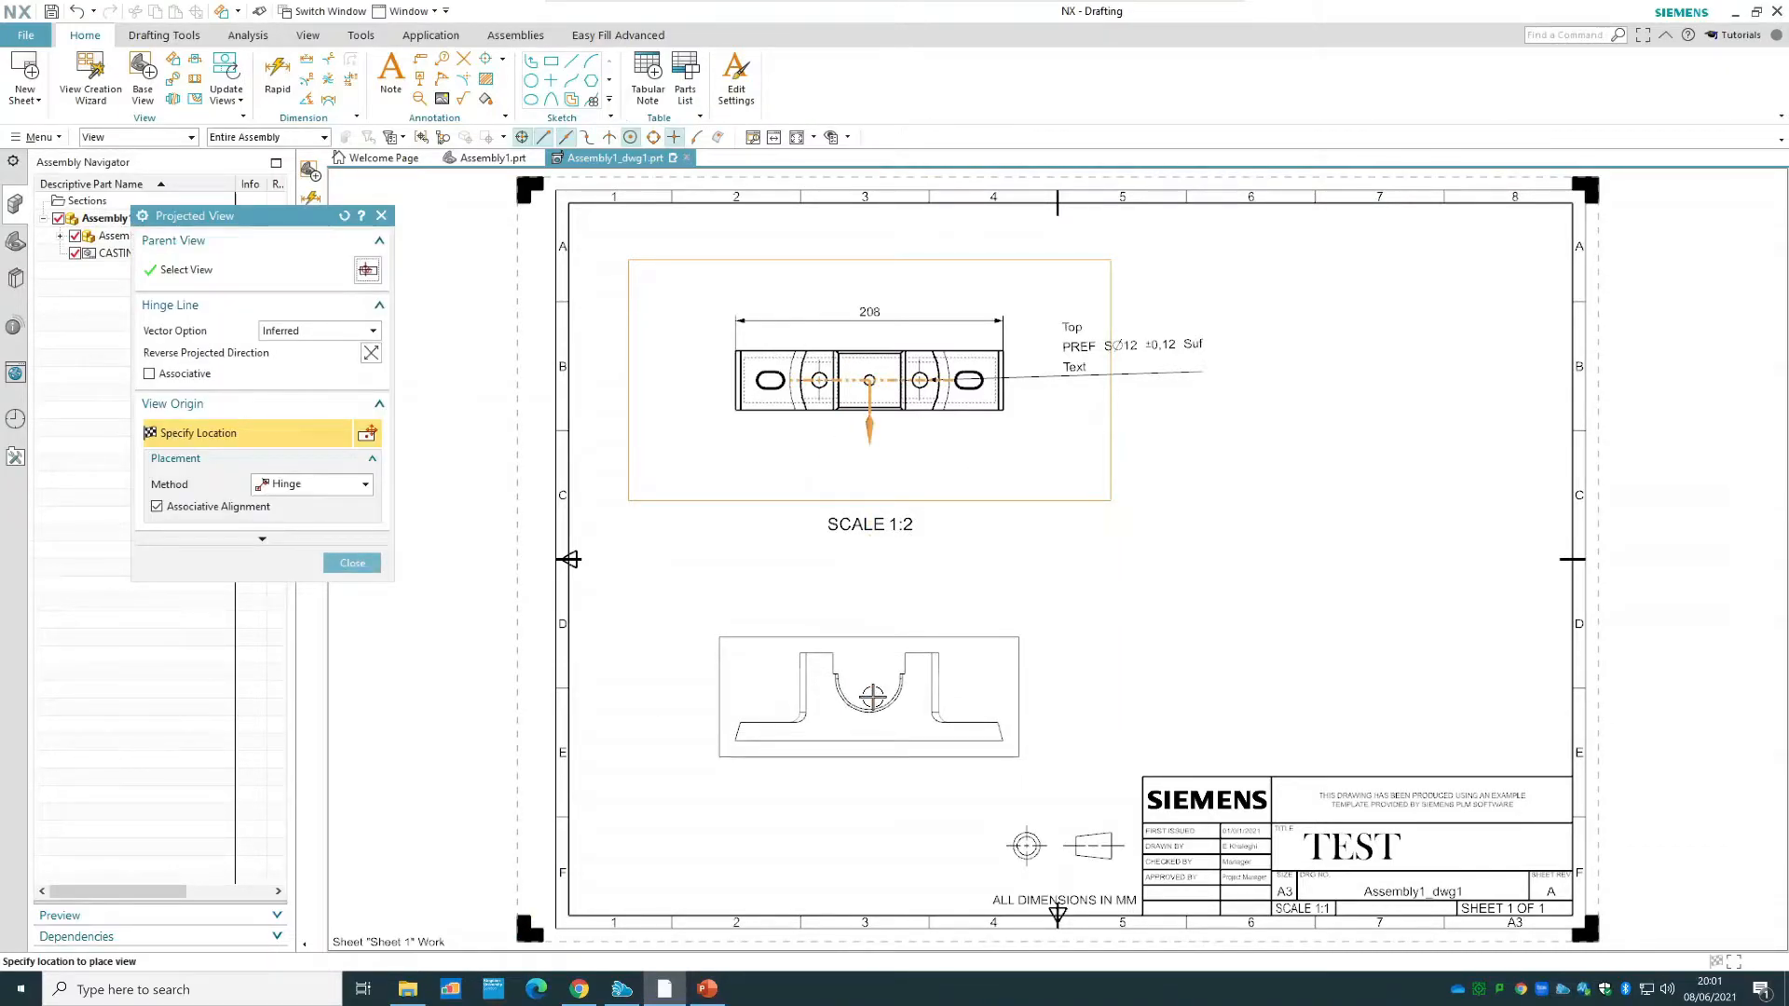
left_click(870, 680)
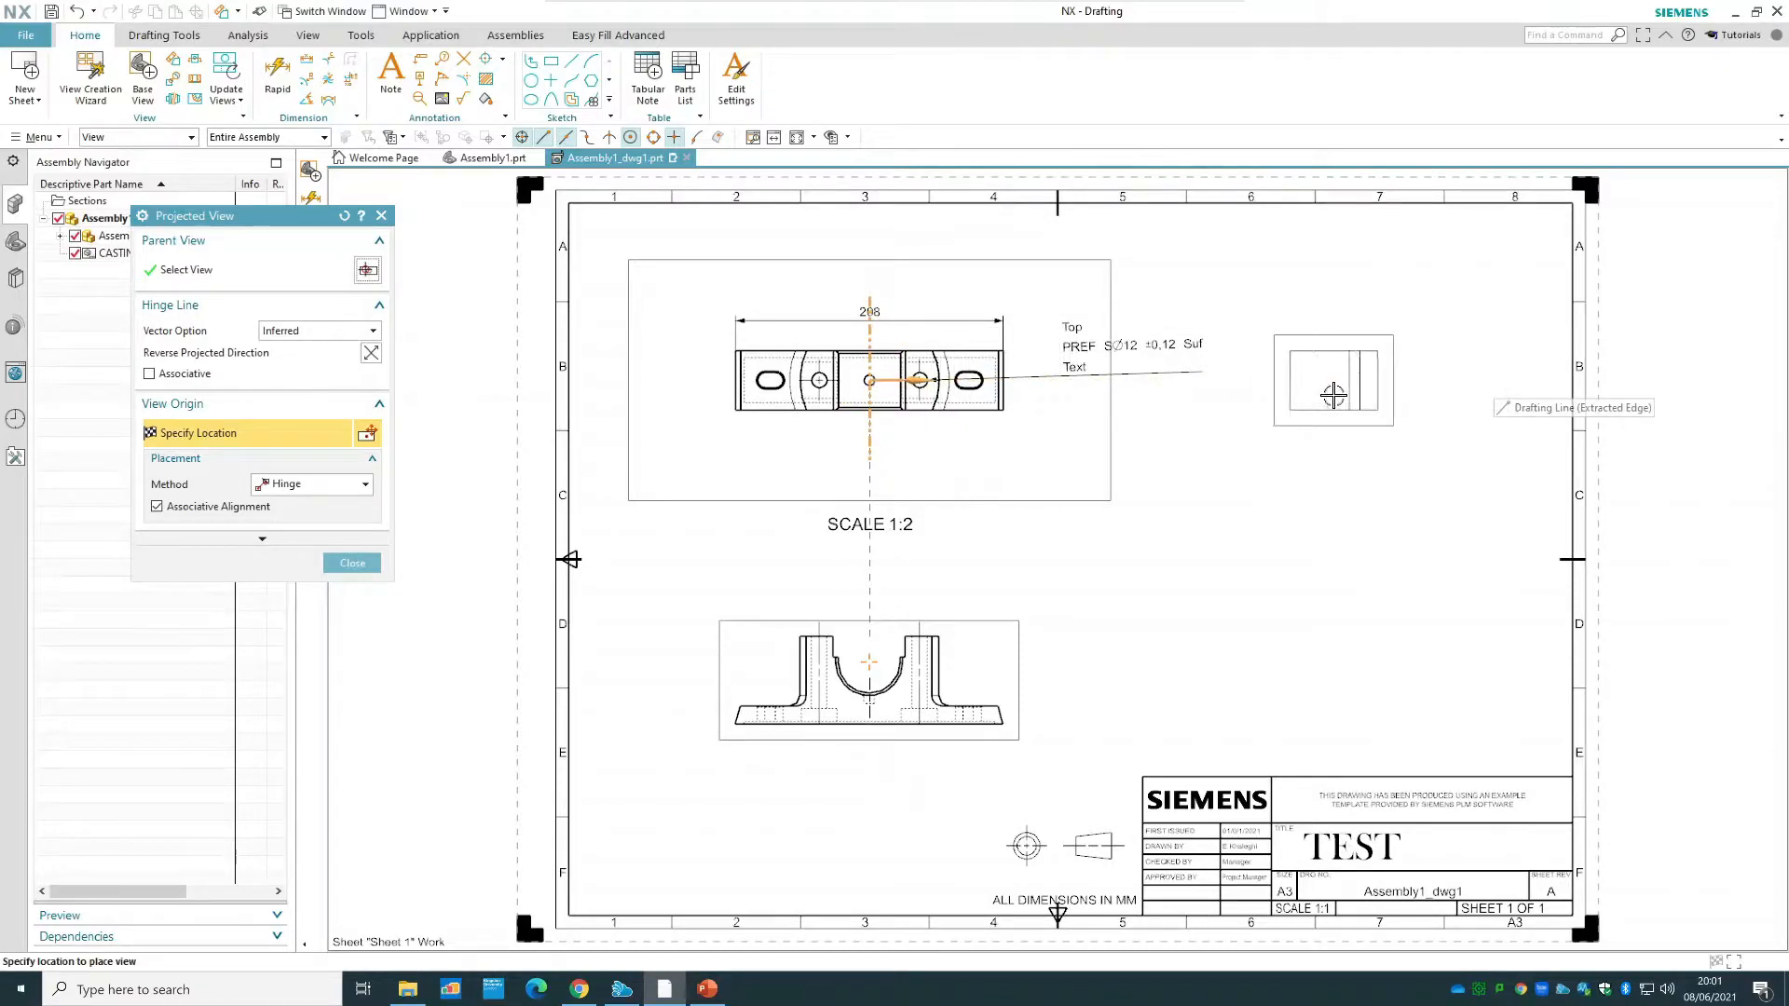
key("Escape")
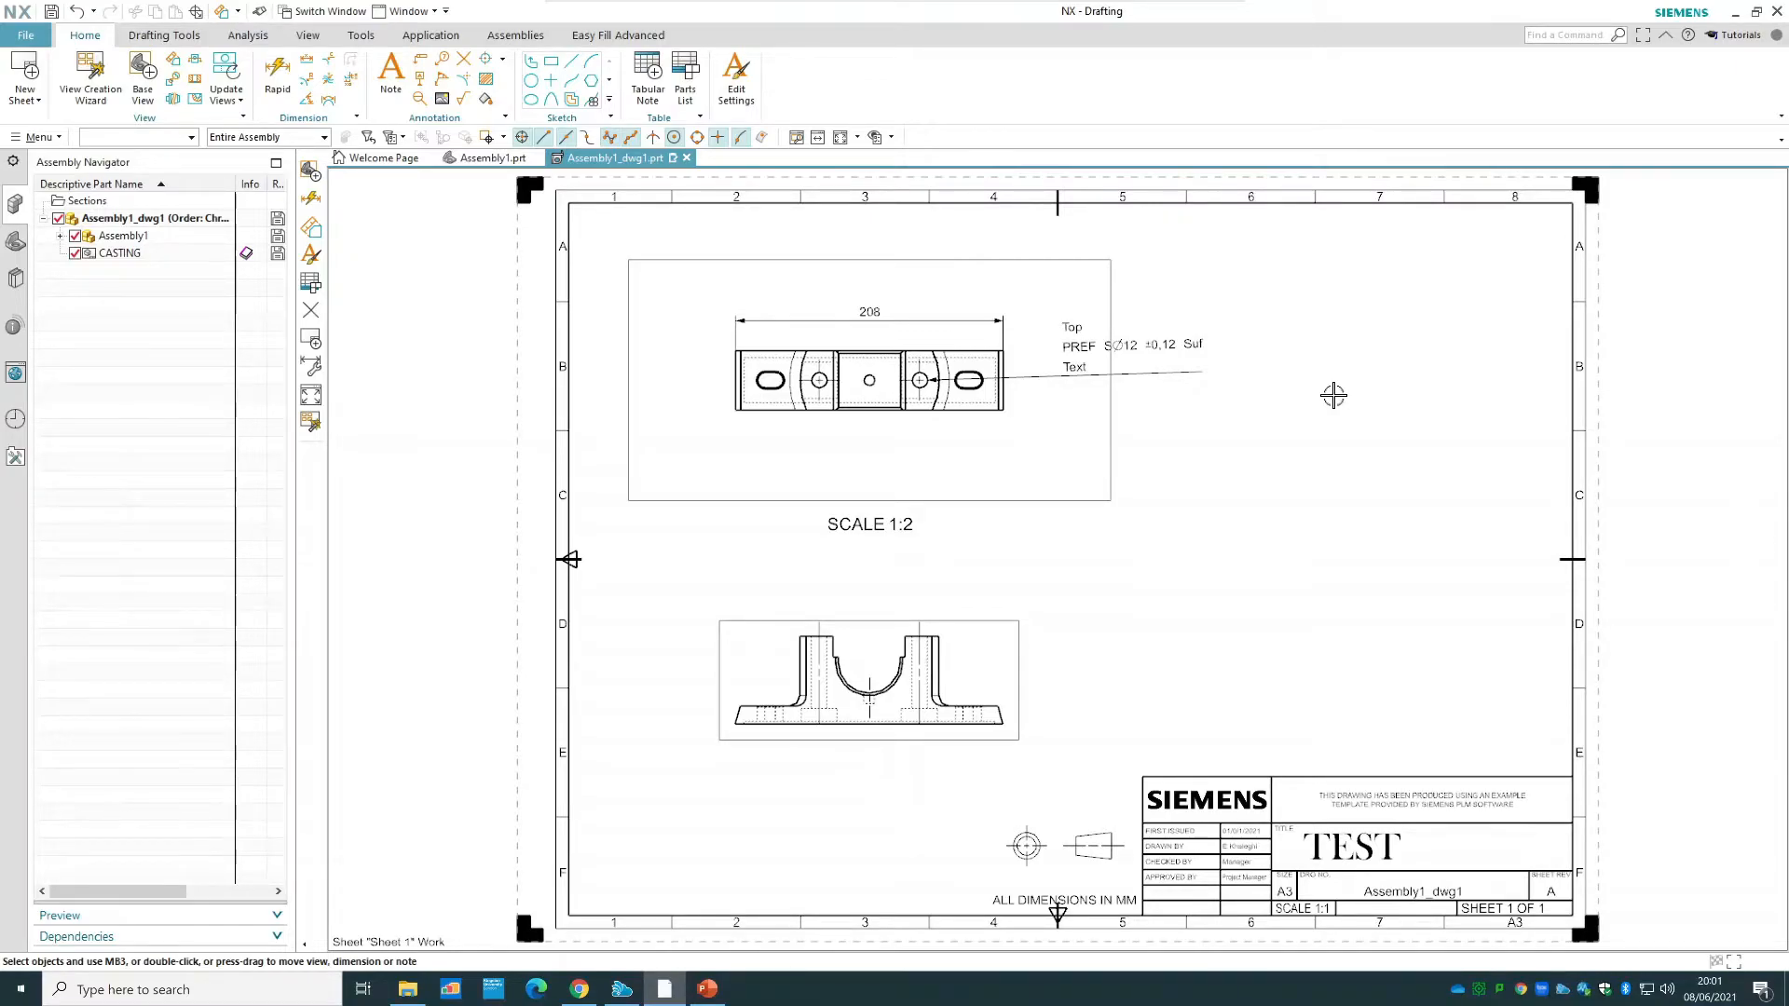
- Place an isometric base view of the assembly at scale 1:1 in the sheet's right half, without projecting further views
left_click(142, 93)
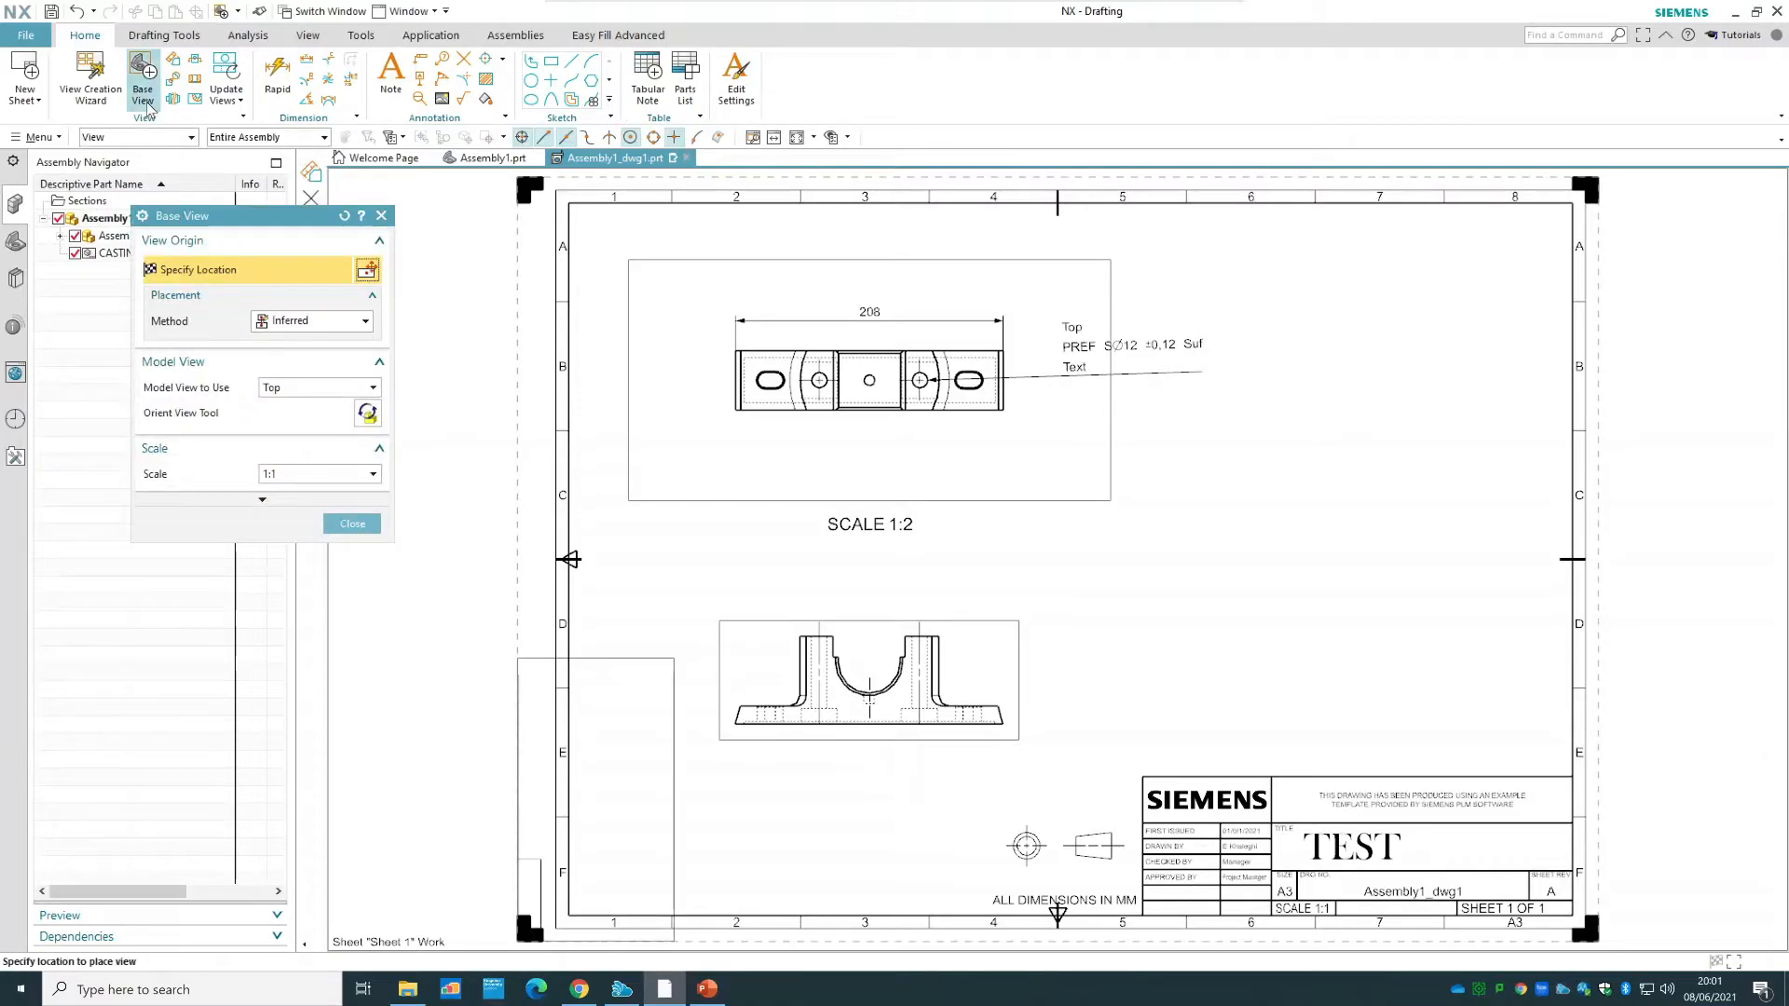
left_click(343, 387)
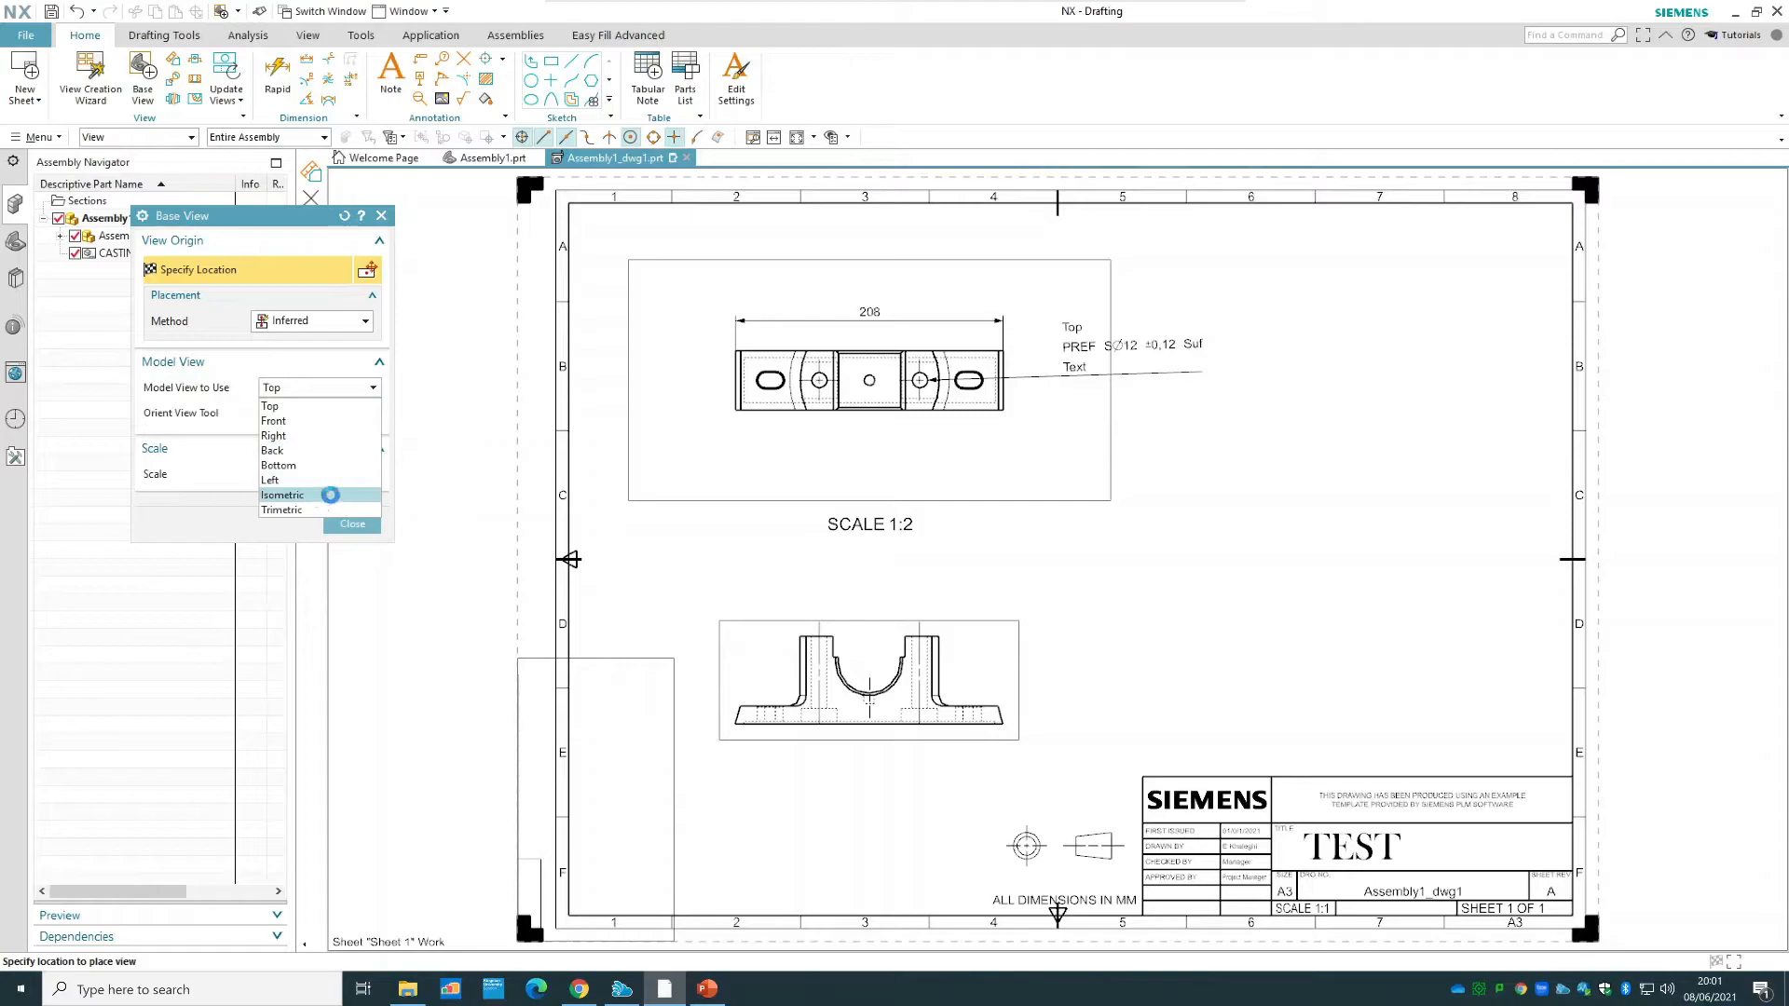
left_click(307, 494)
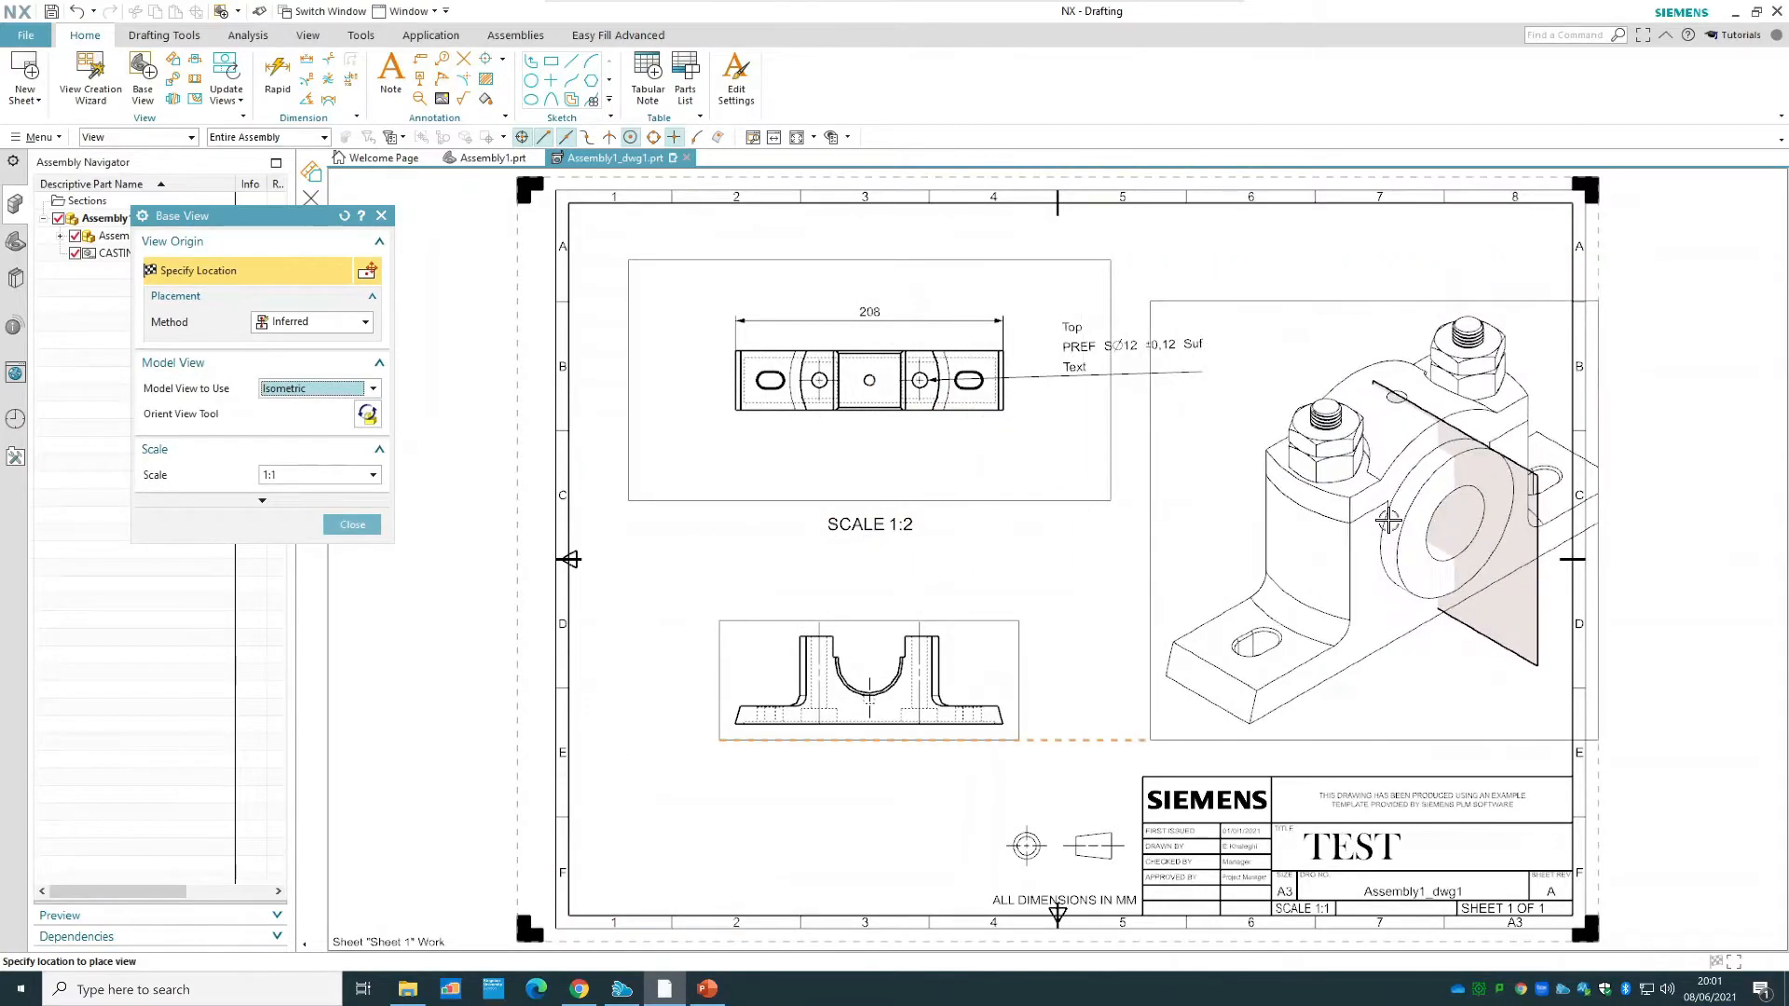
left_click(1351, 514)
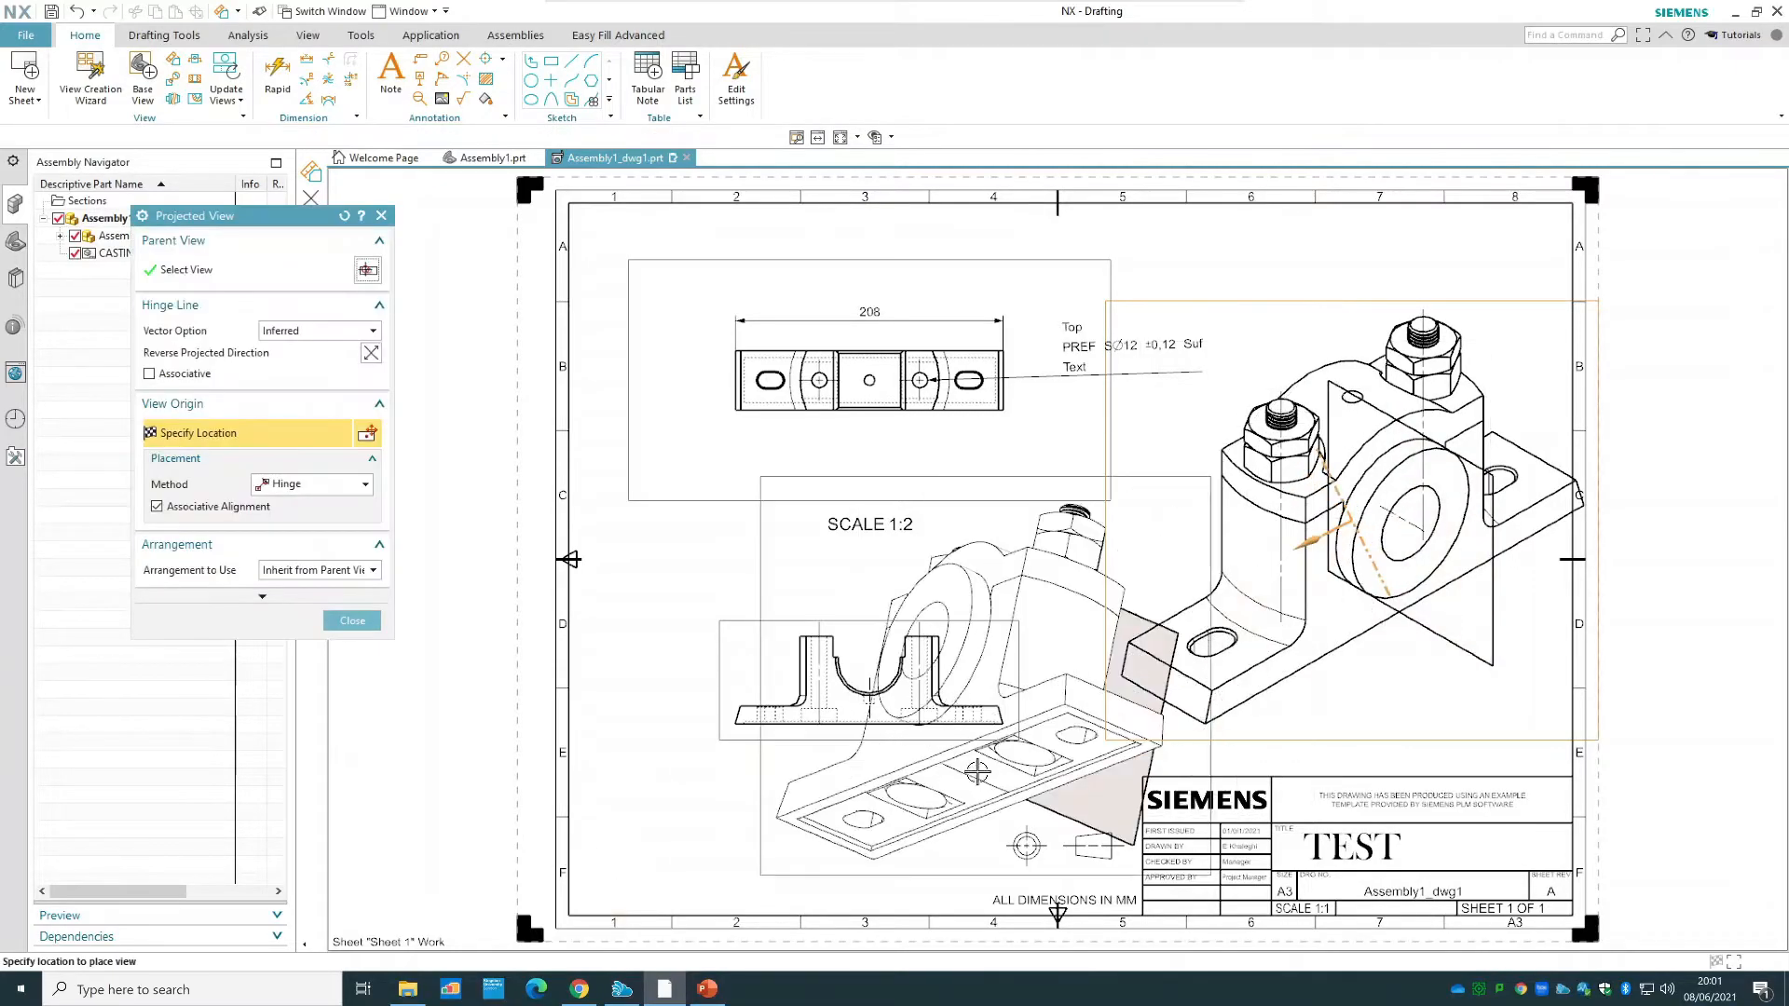
key("Escape")
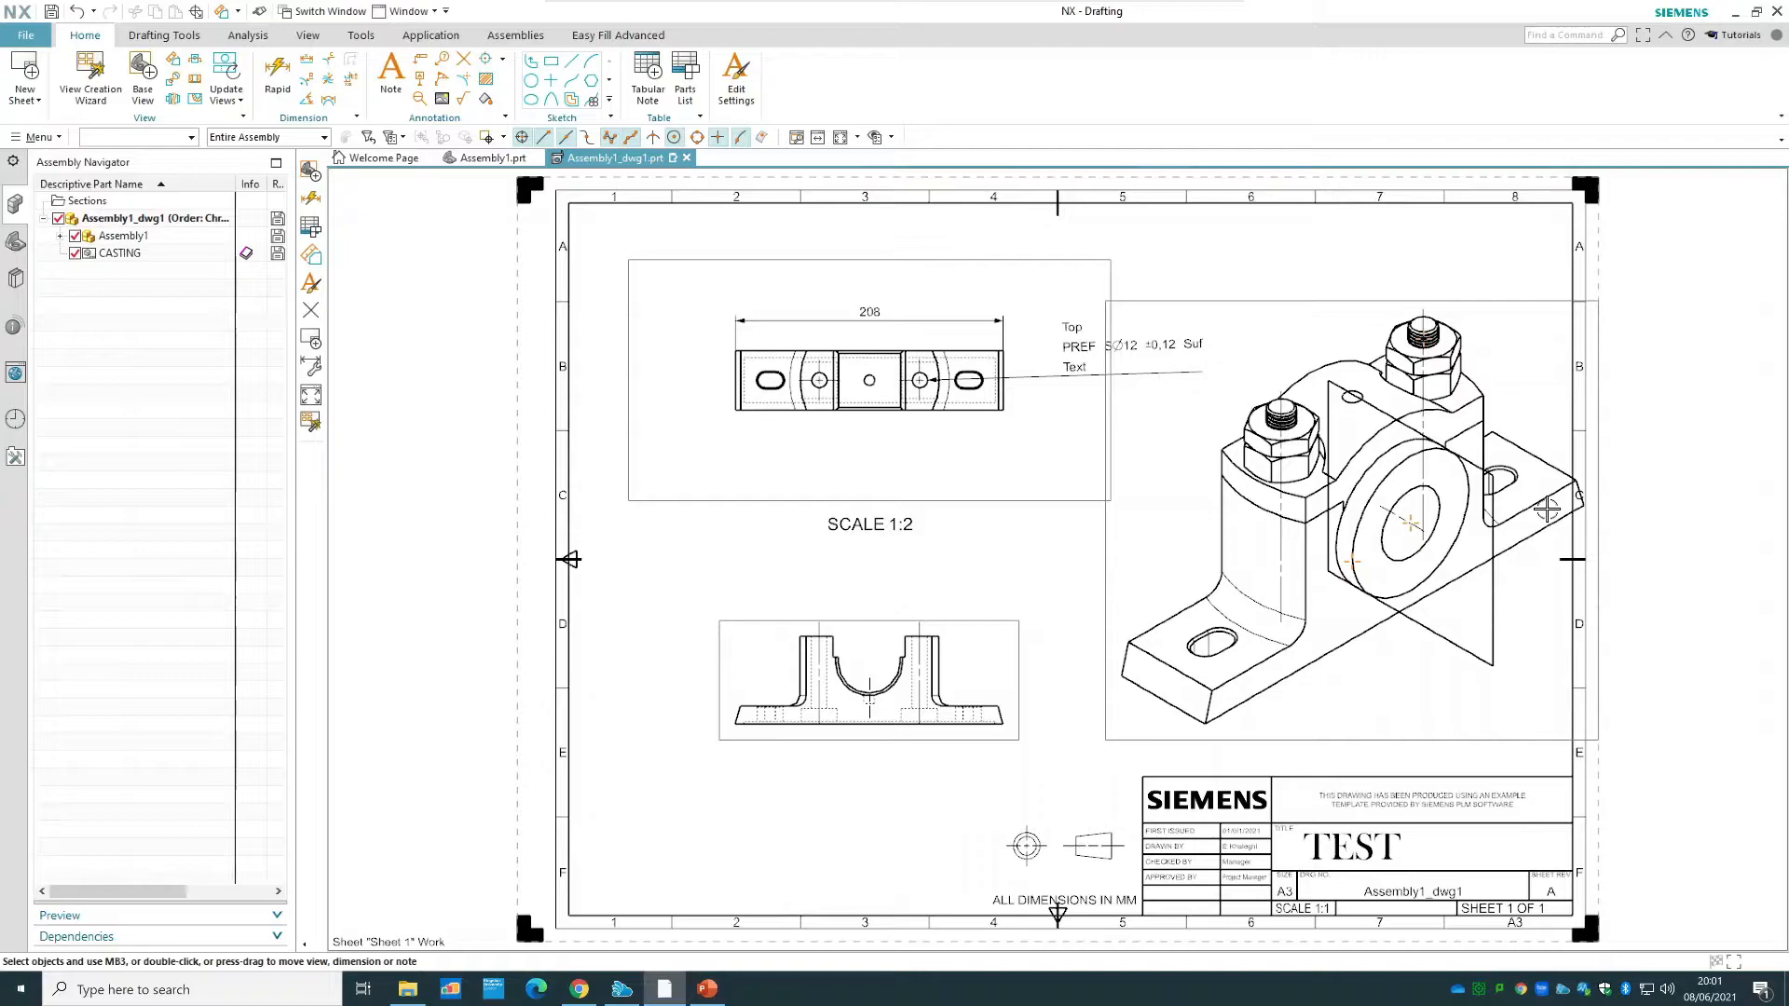
- Set the scale of the isometric assembly view to 1:2
right_click(1398, 742)
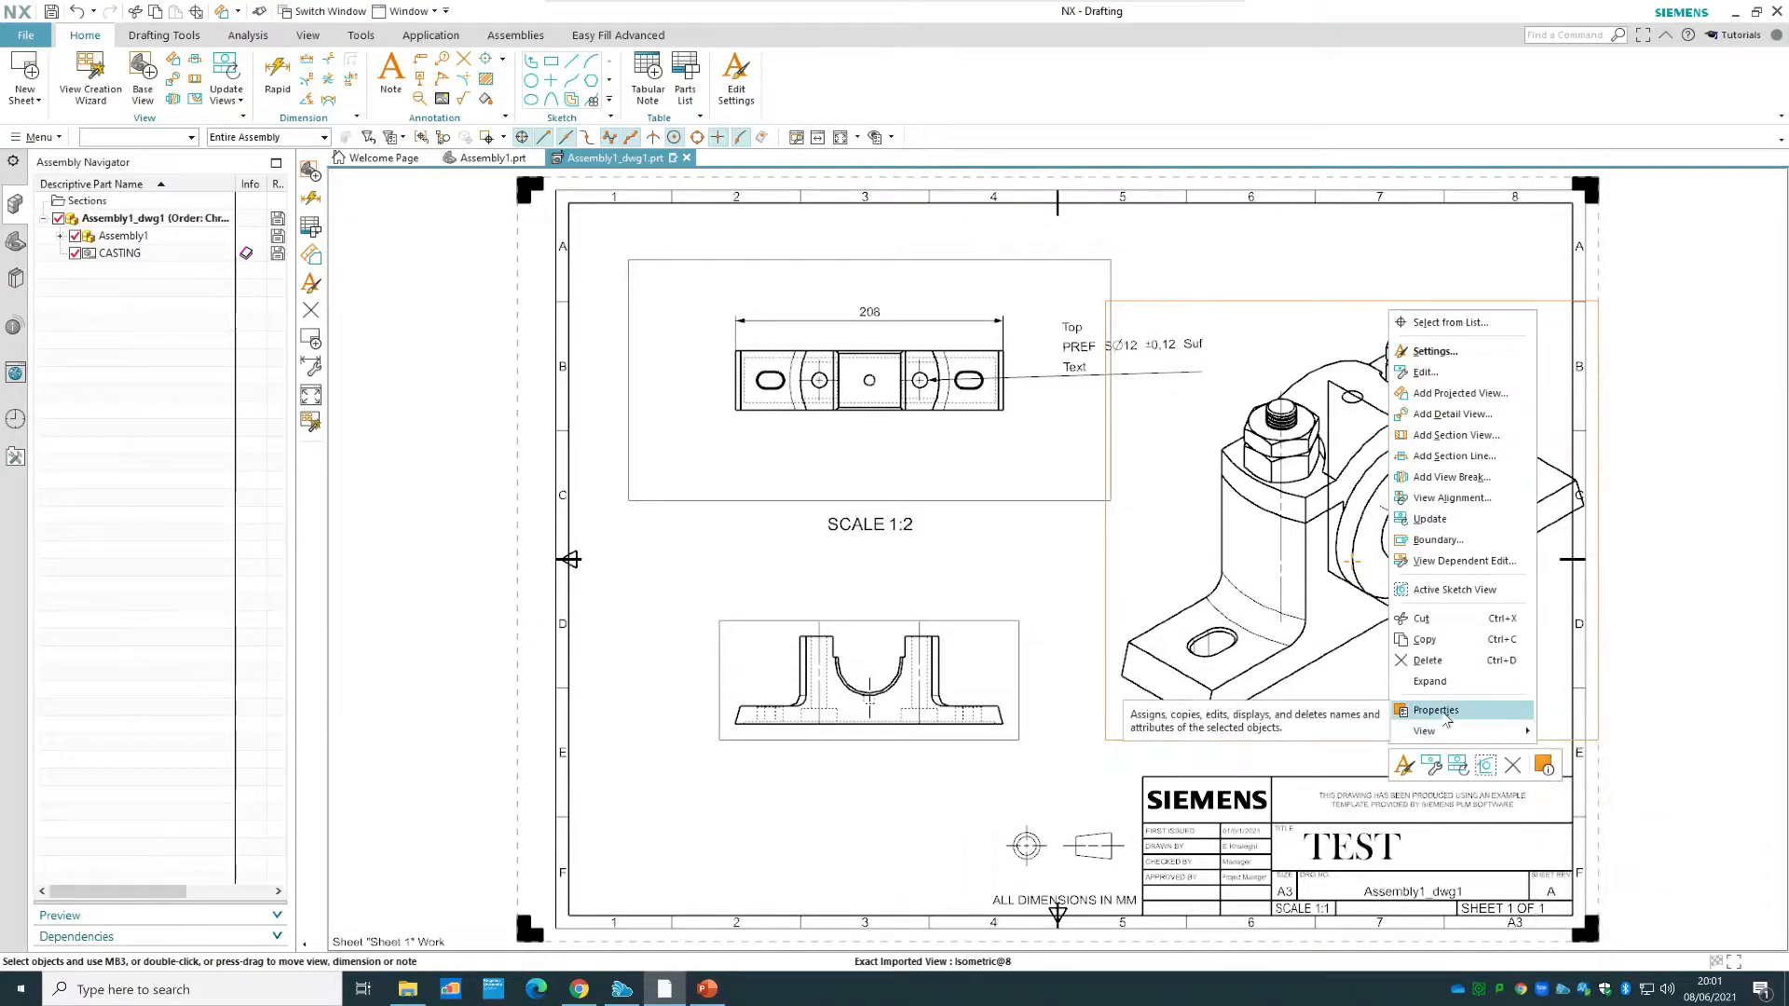
left_click(1458, 352)
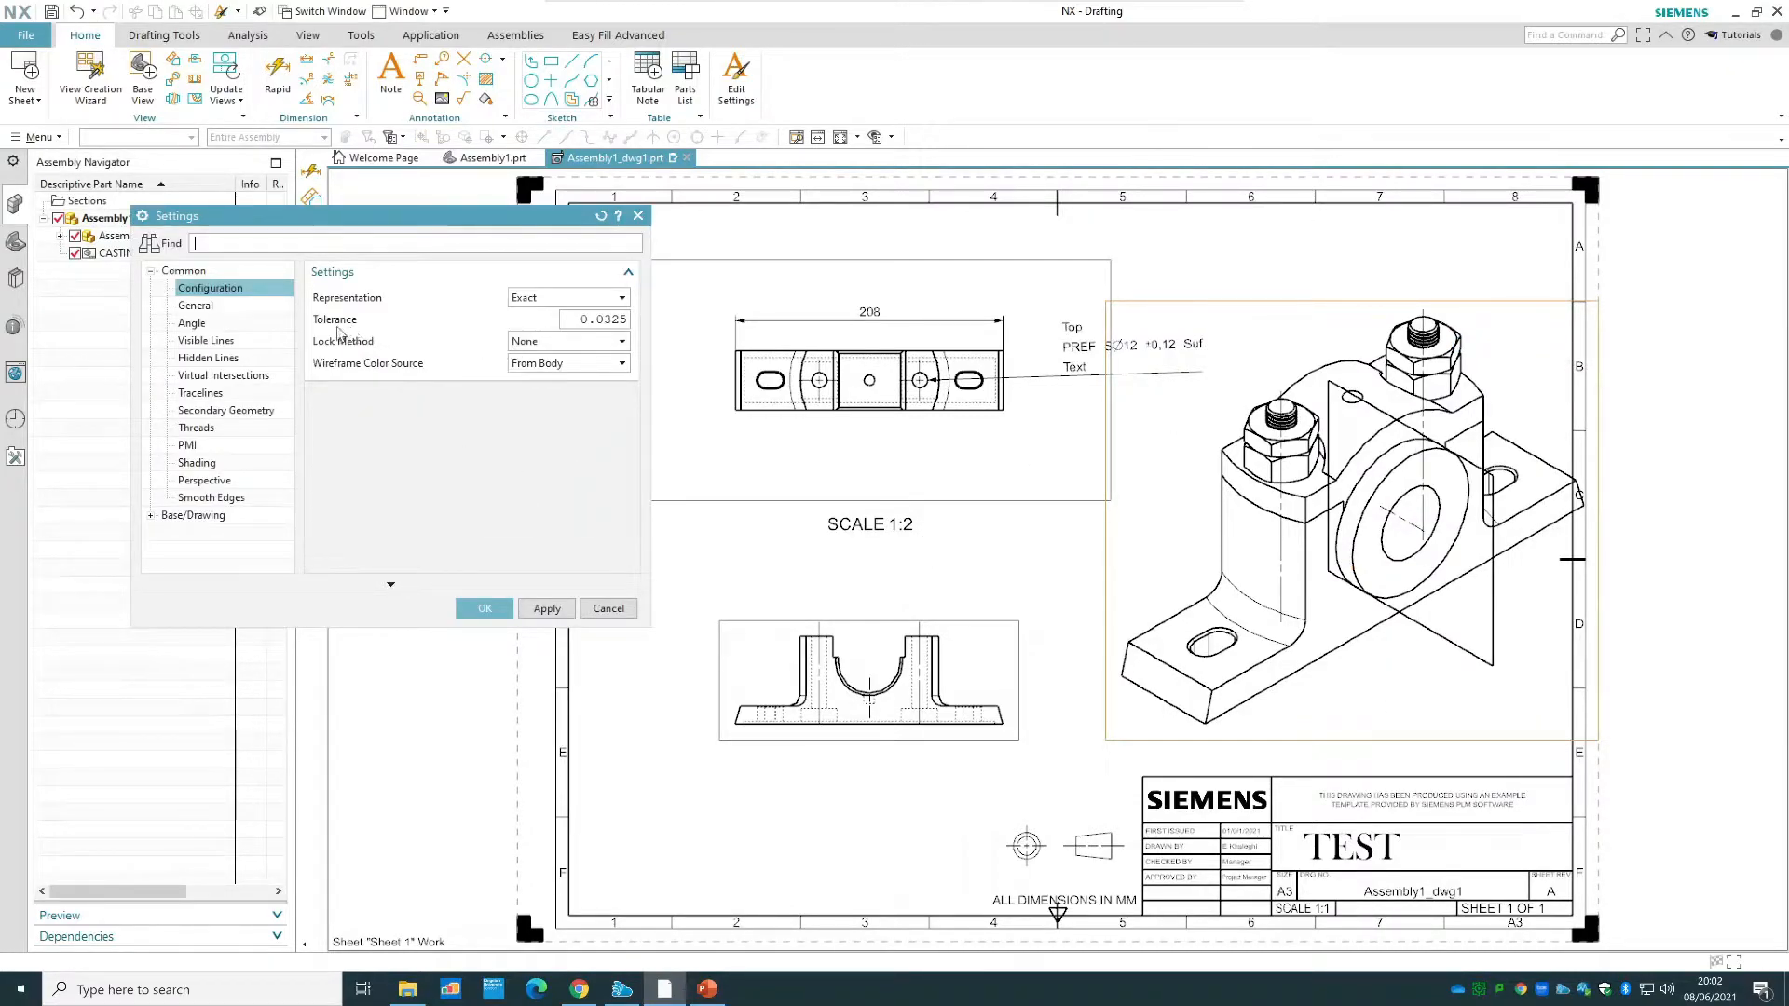
left_click(221, 308)
left_click(550, 412)
left_click(538, 497)
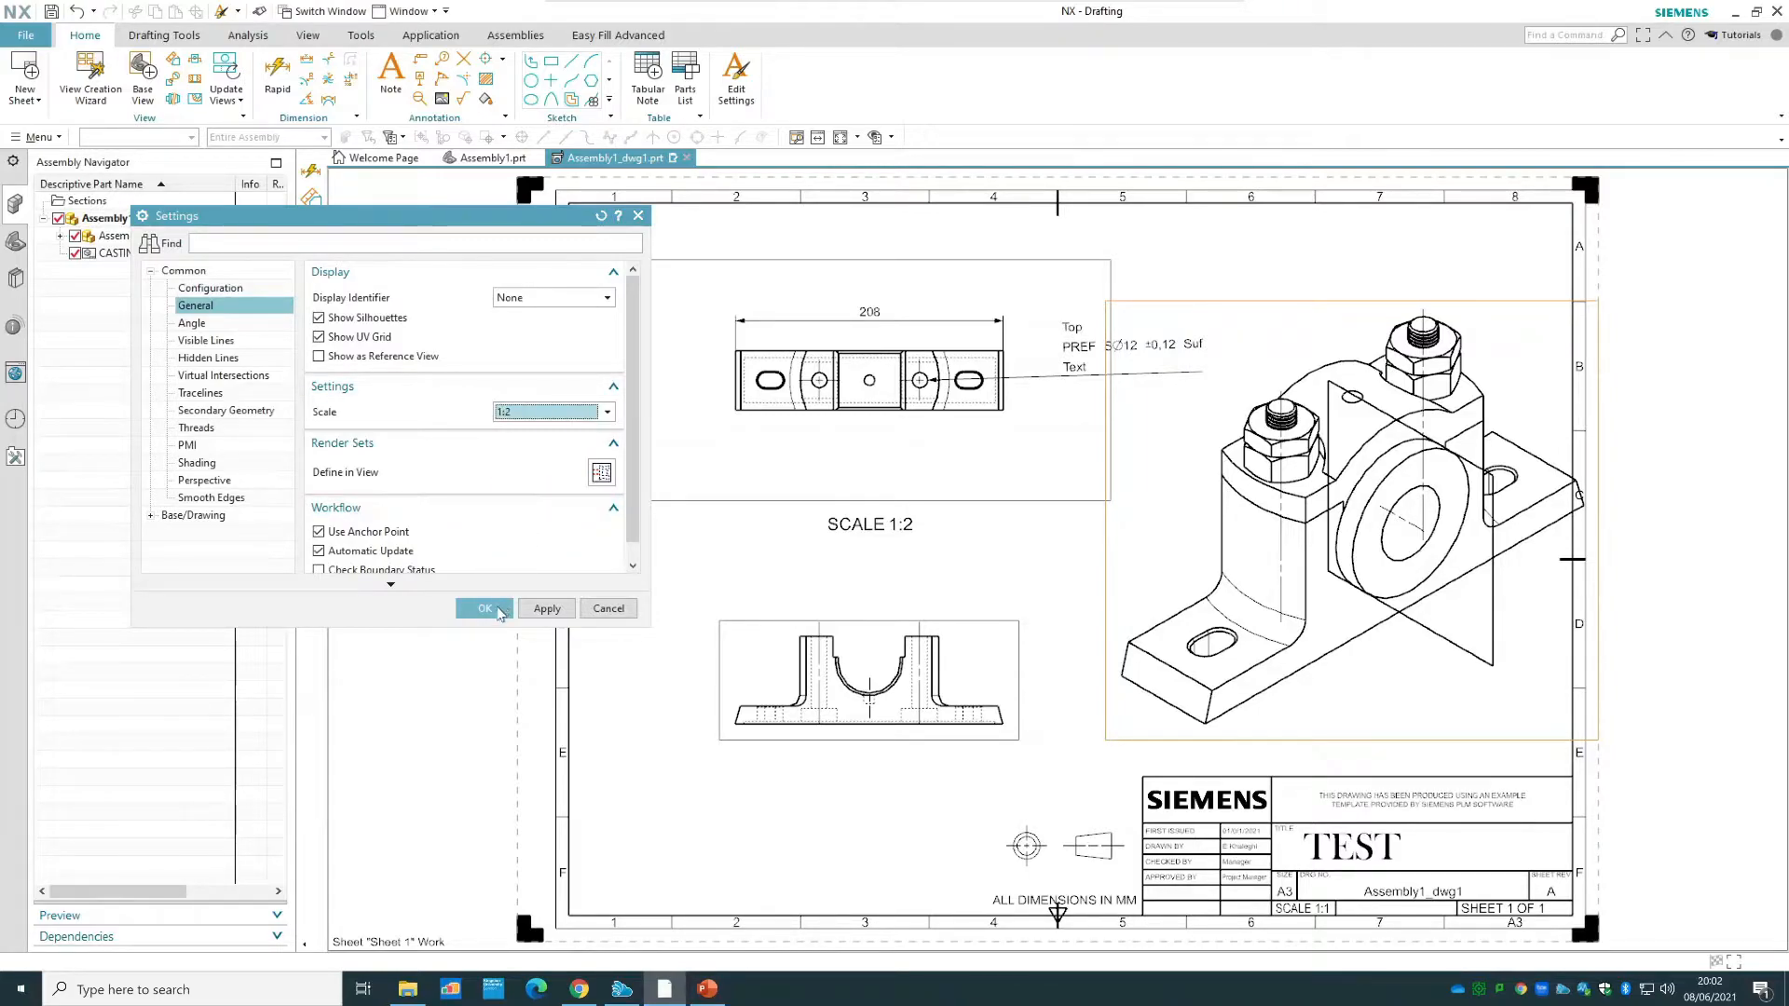
left_click(485, 608)
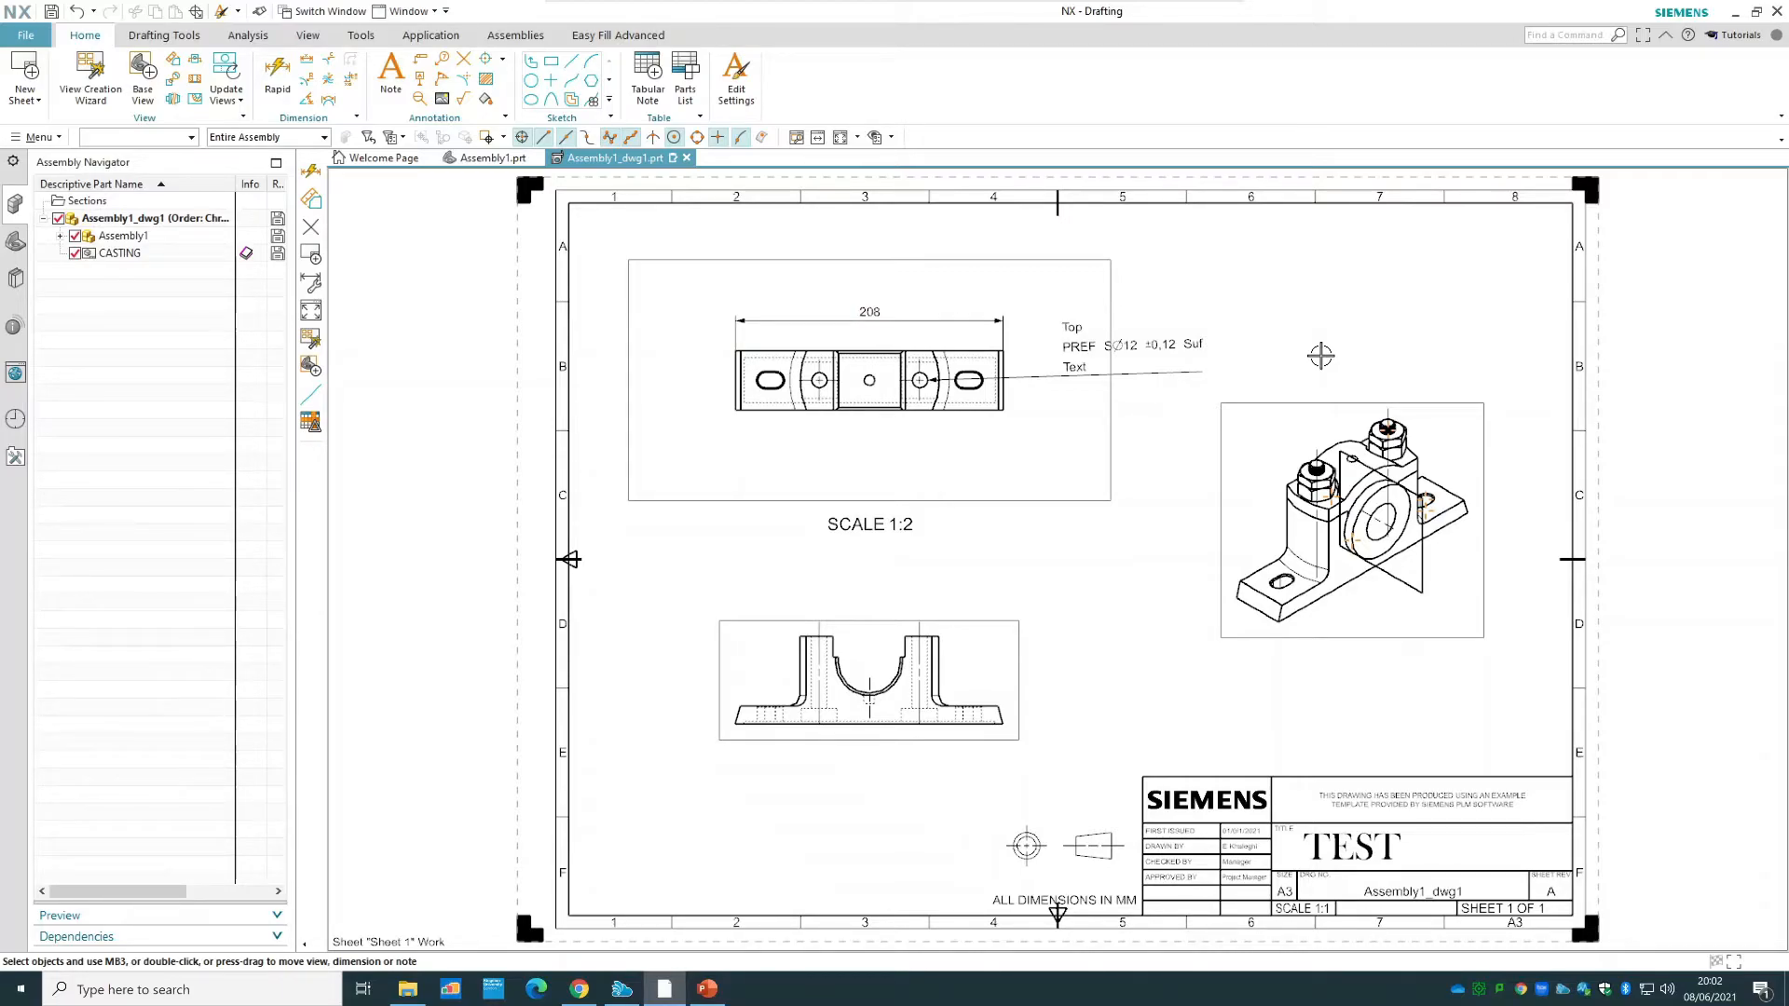
- Delete the isometric assembly view from the sheet
right_click(1444, 407)
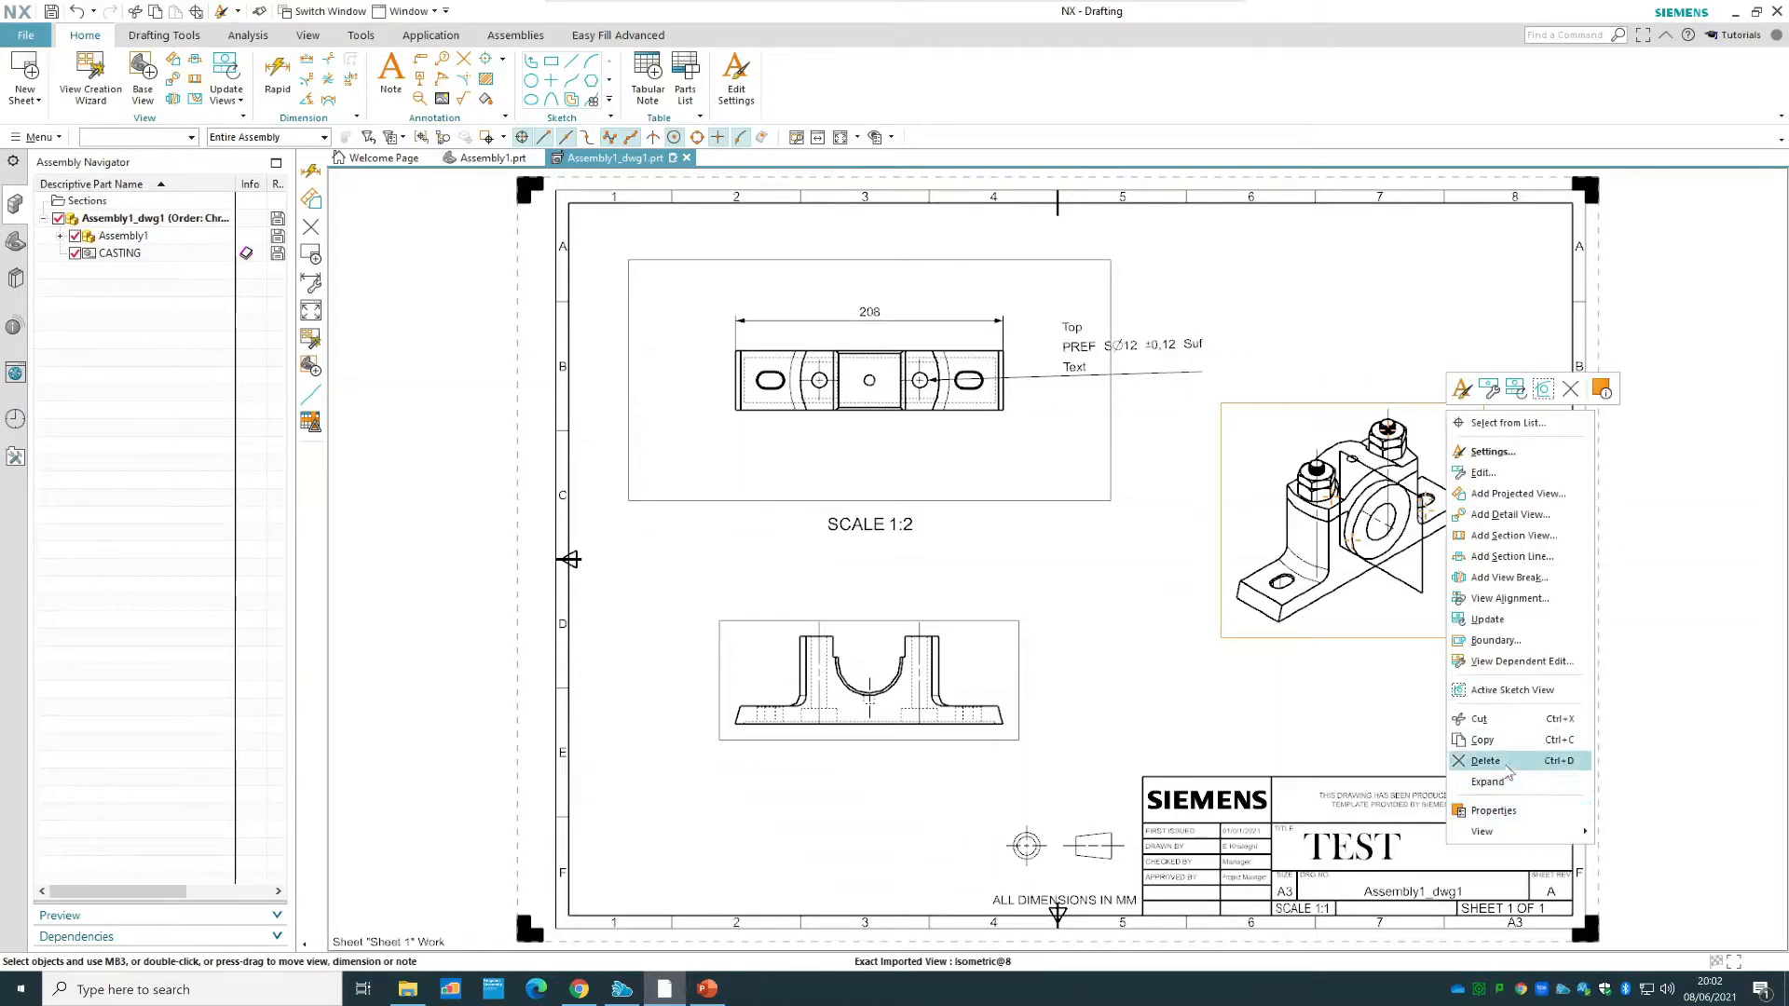
left_click(1485, 761)
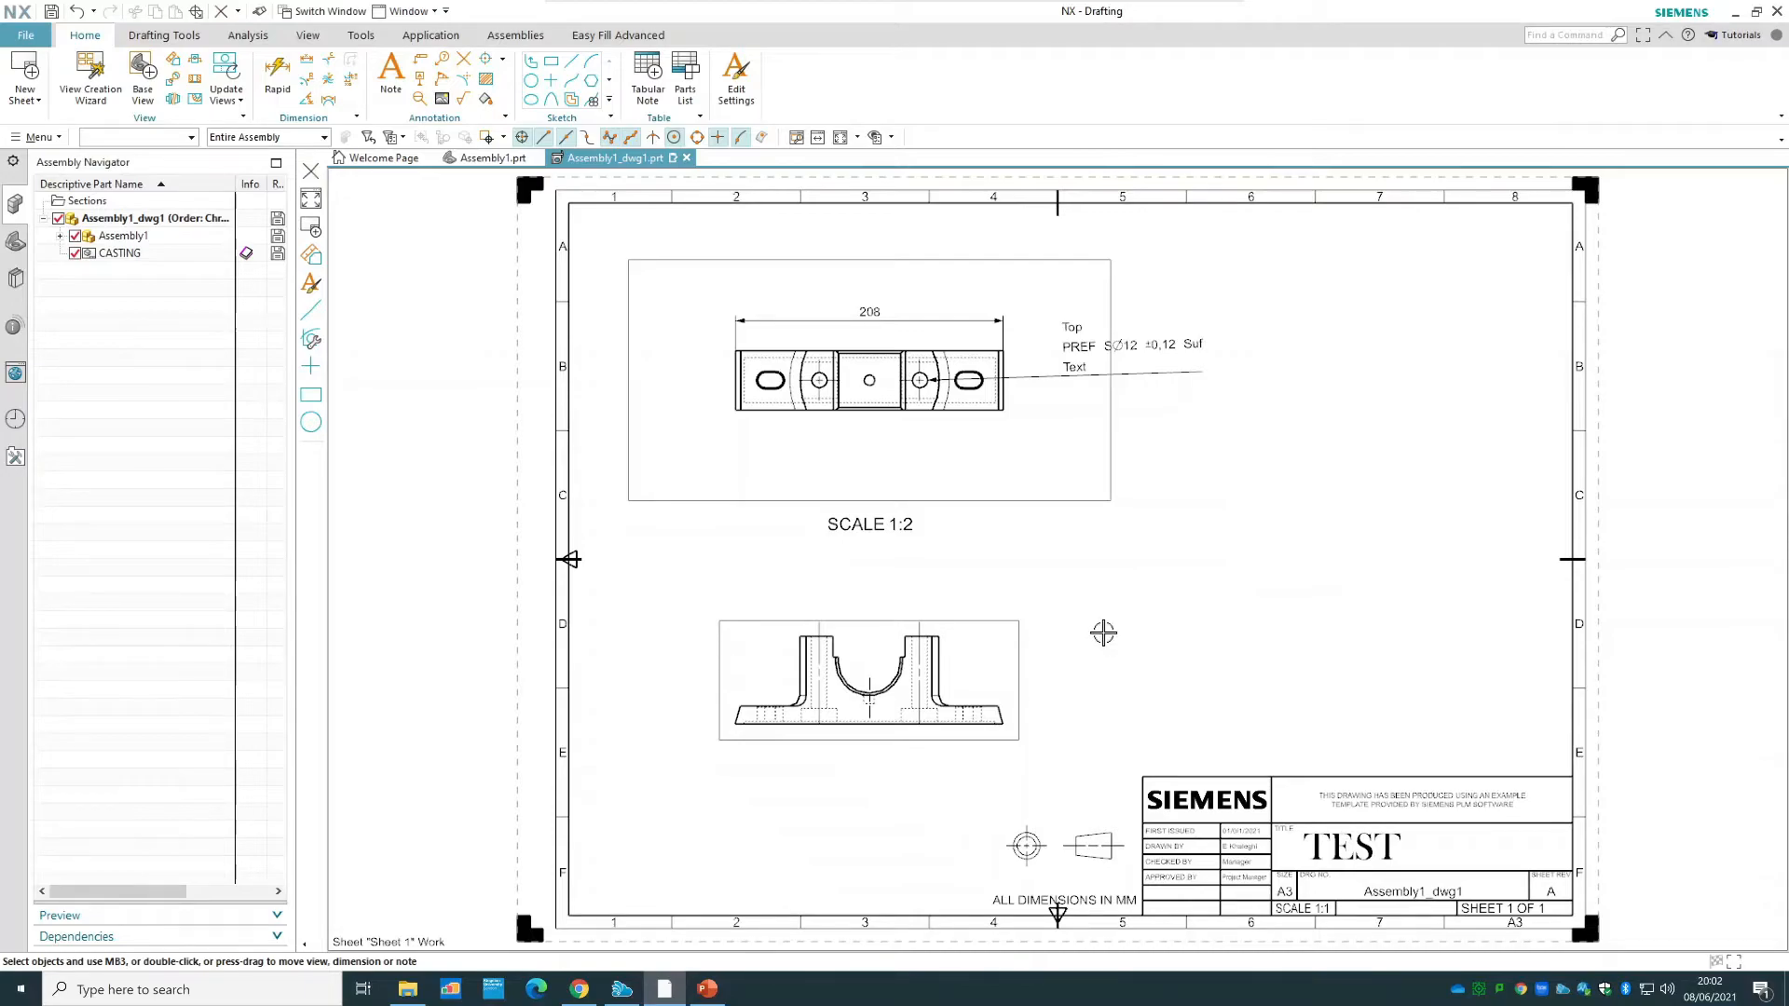
scroll(900, 691, "up", 2)
scroll(897, 697, "up", 2)
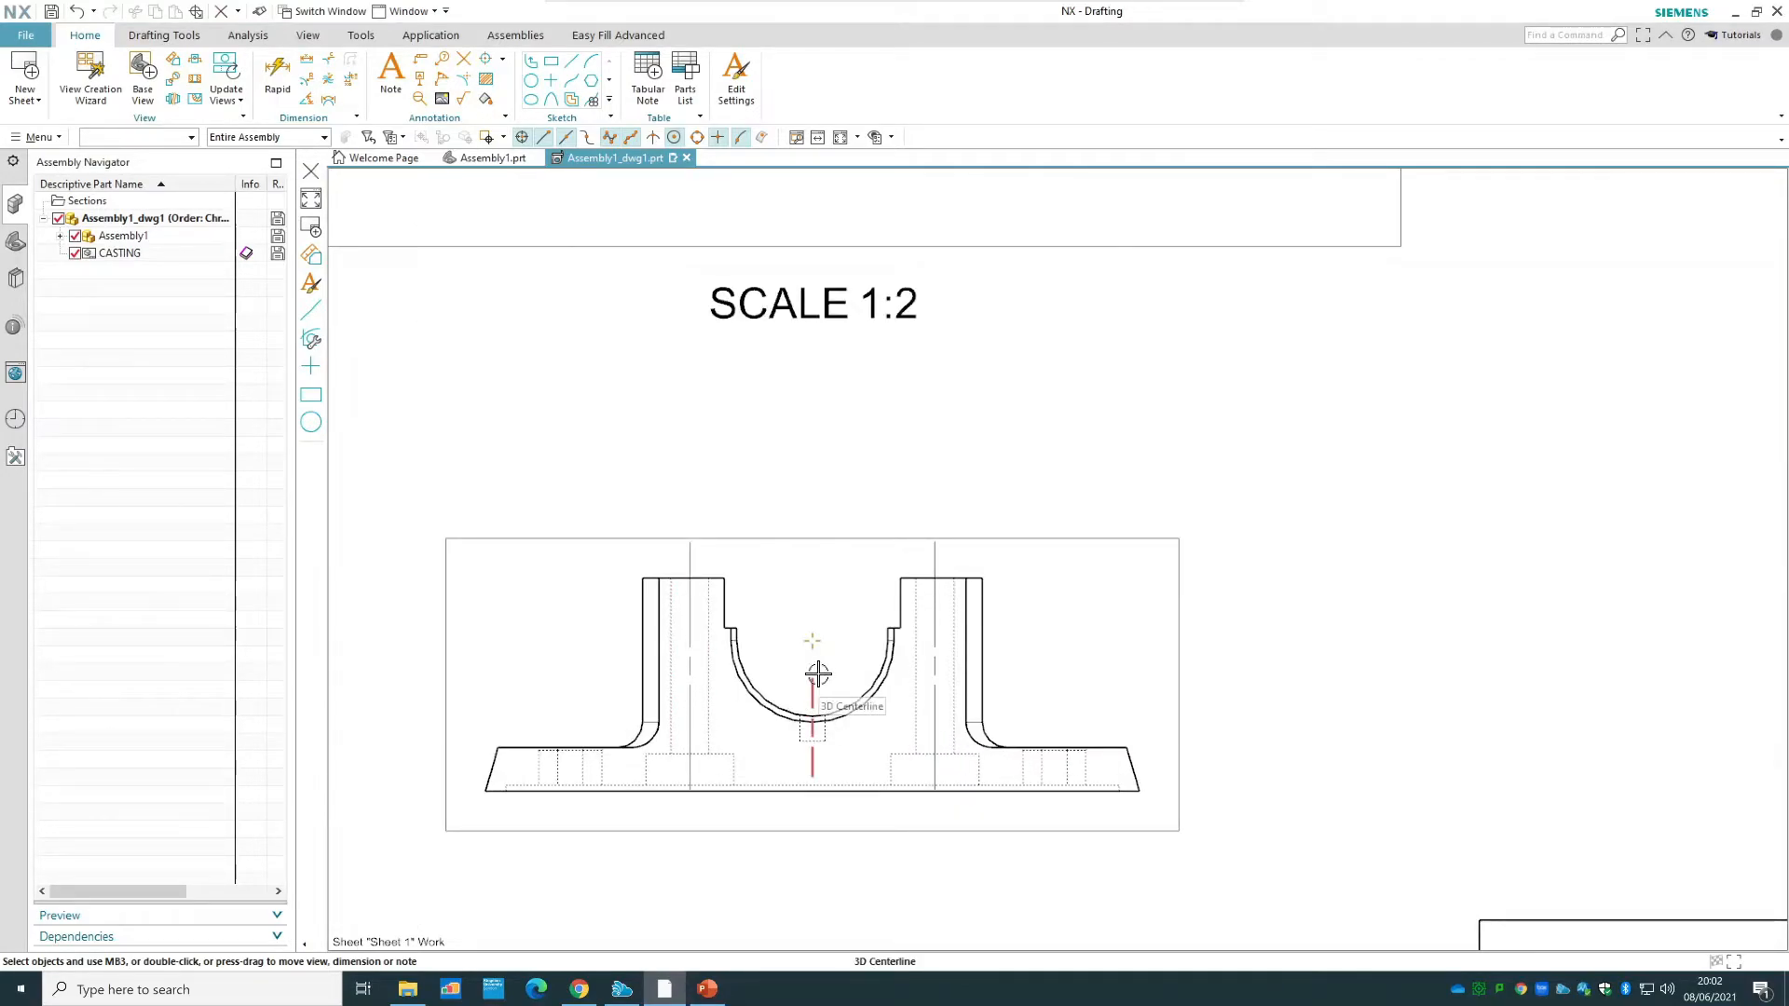
- Delete the projected front view of the CASTING below the top view
scroll(862, 667, "down", 2)
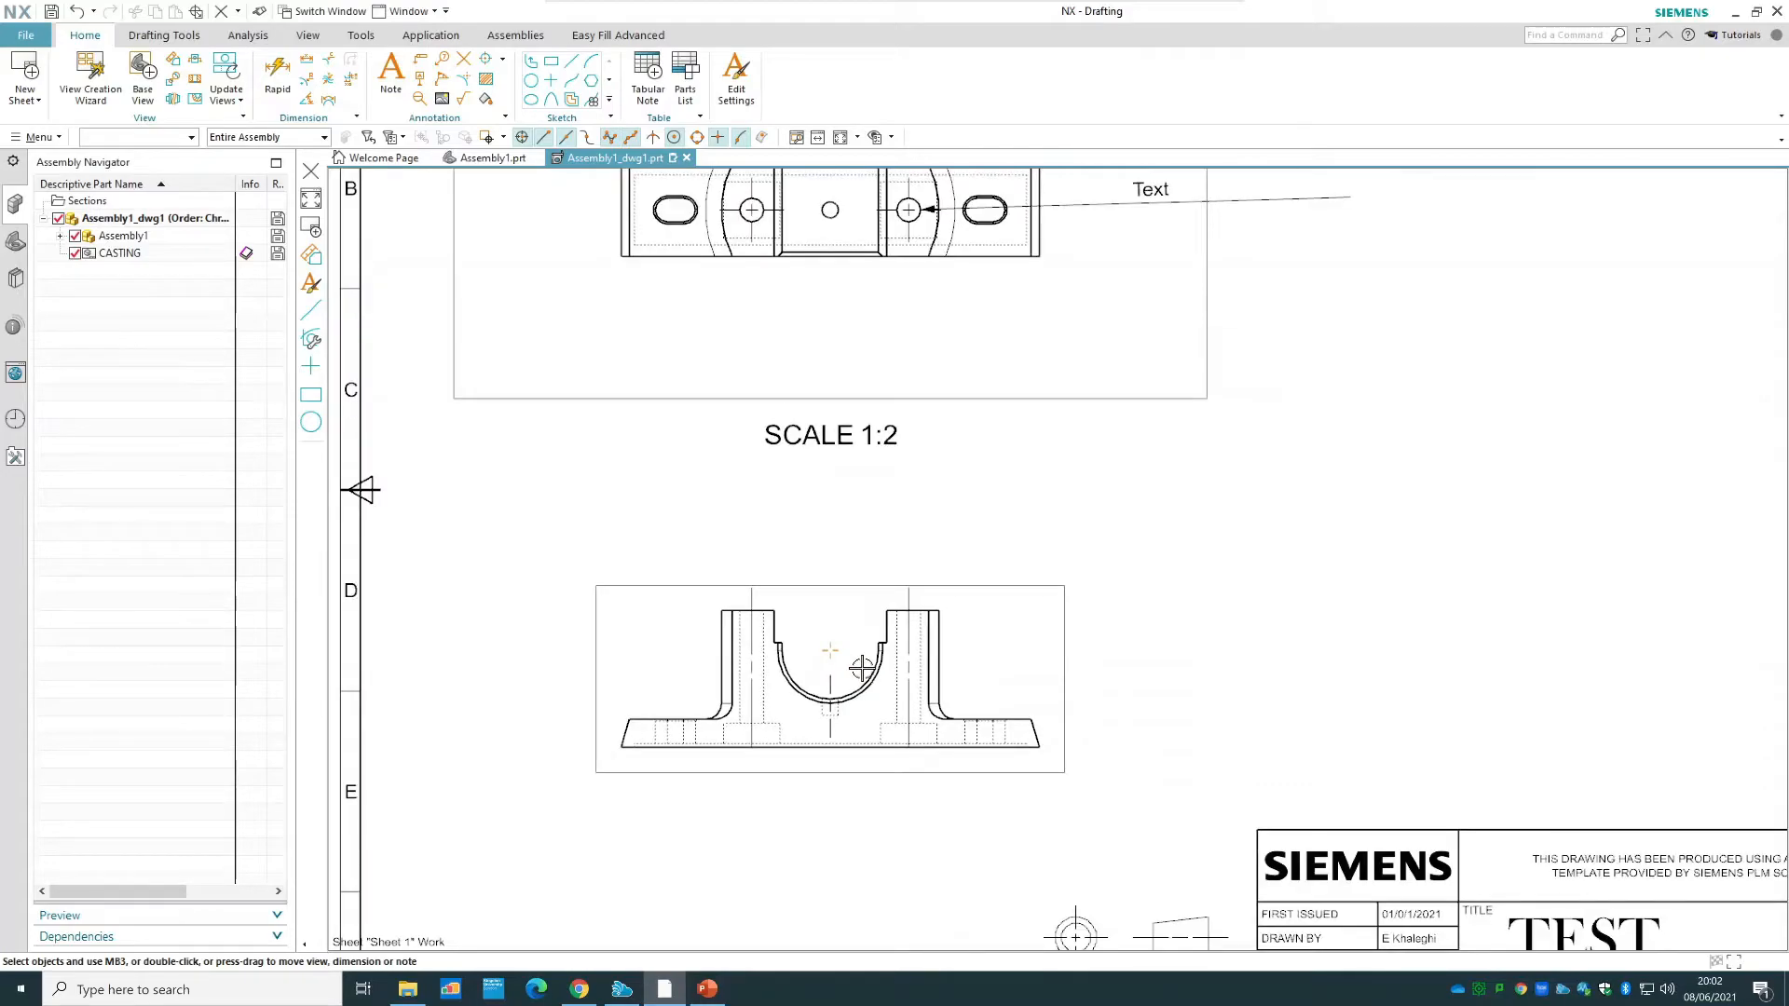
scroll(862, 667, "down", 1)
scroll(950, 745, "up", 1)
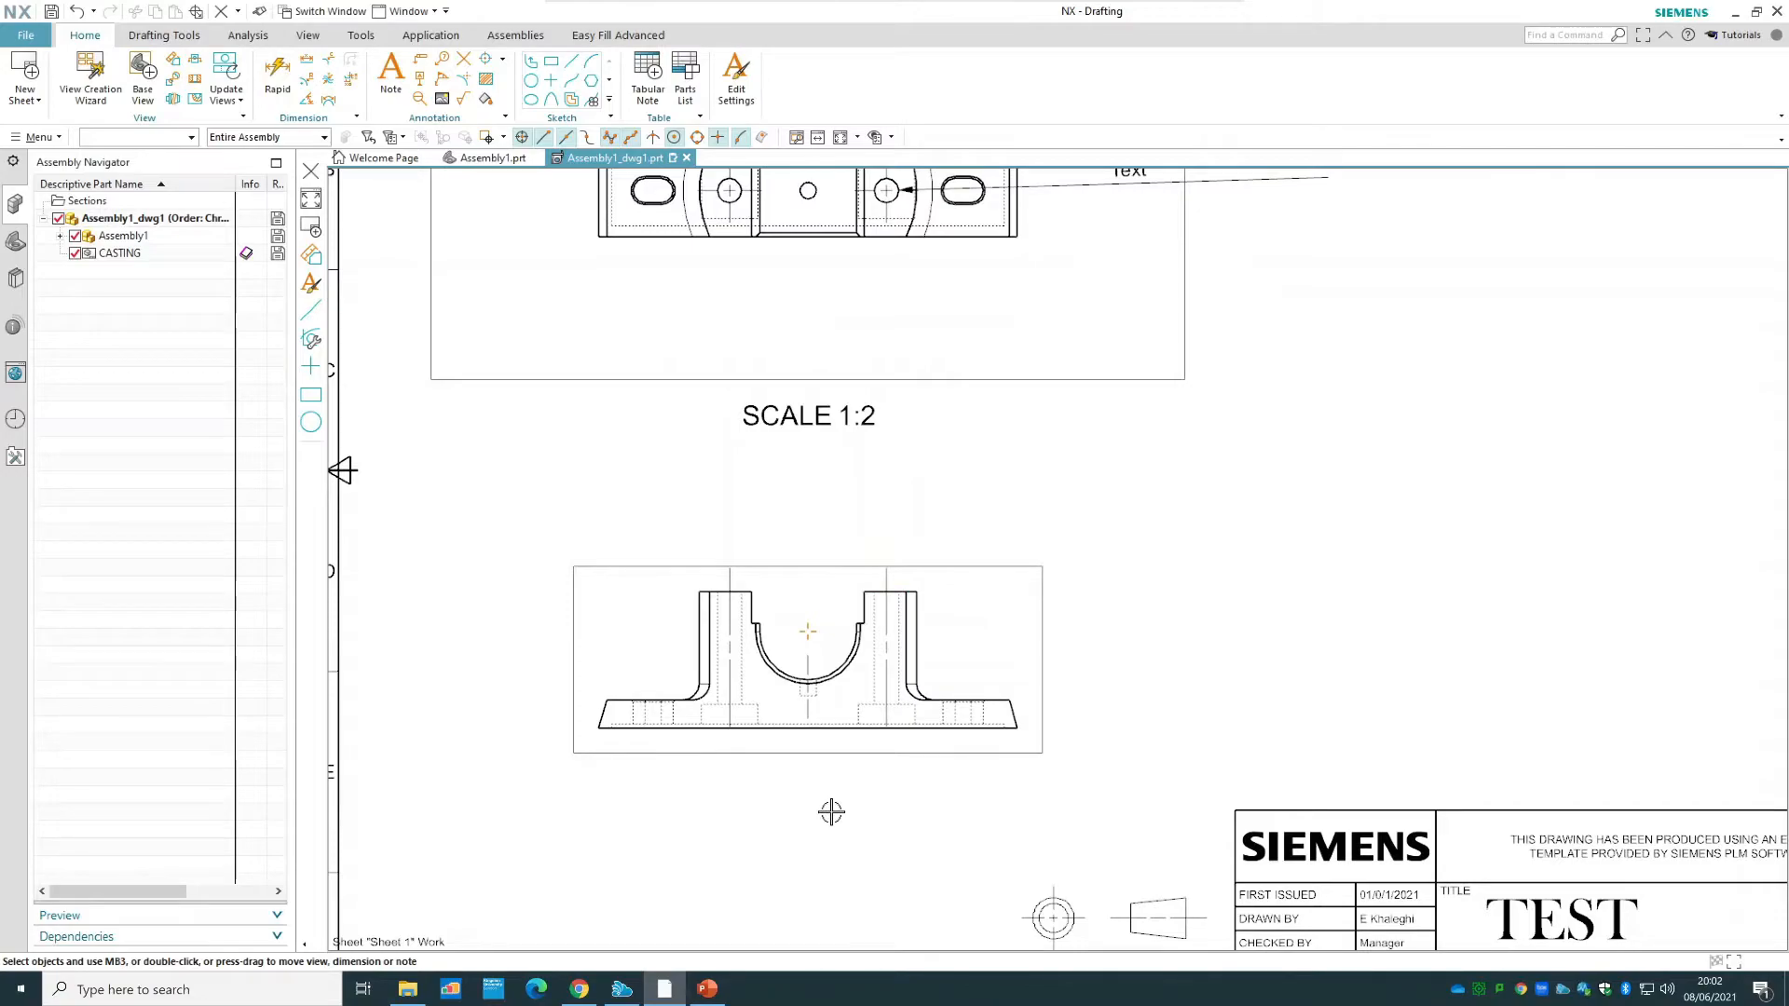
right_click(839, 756)
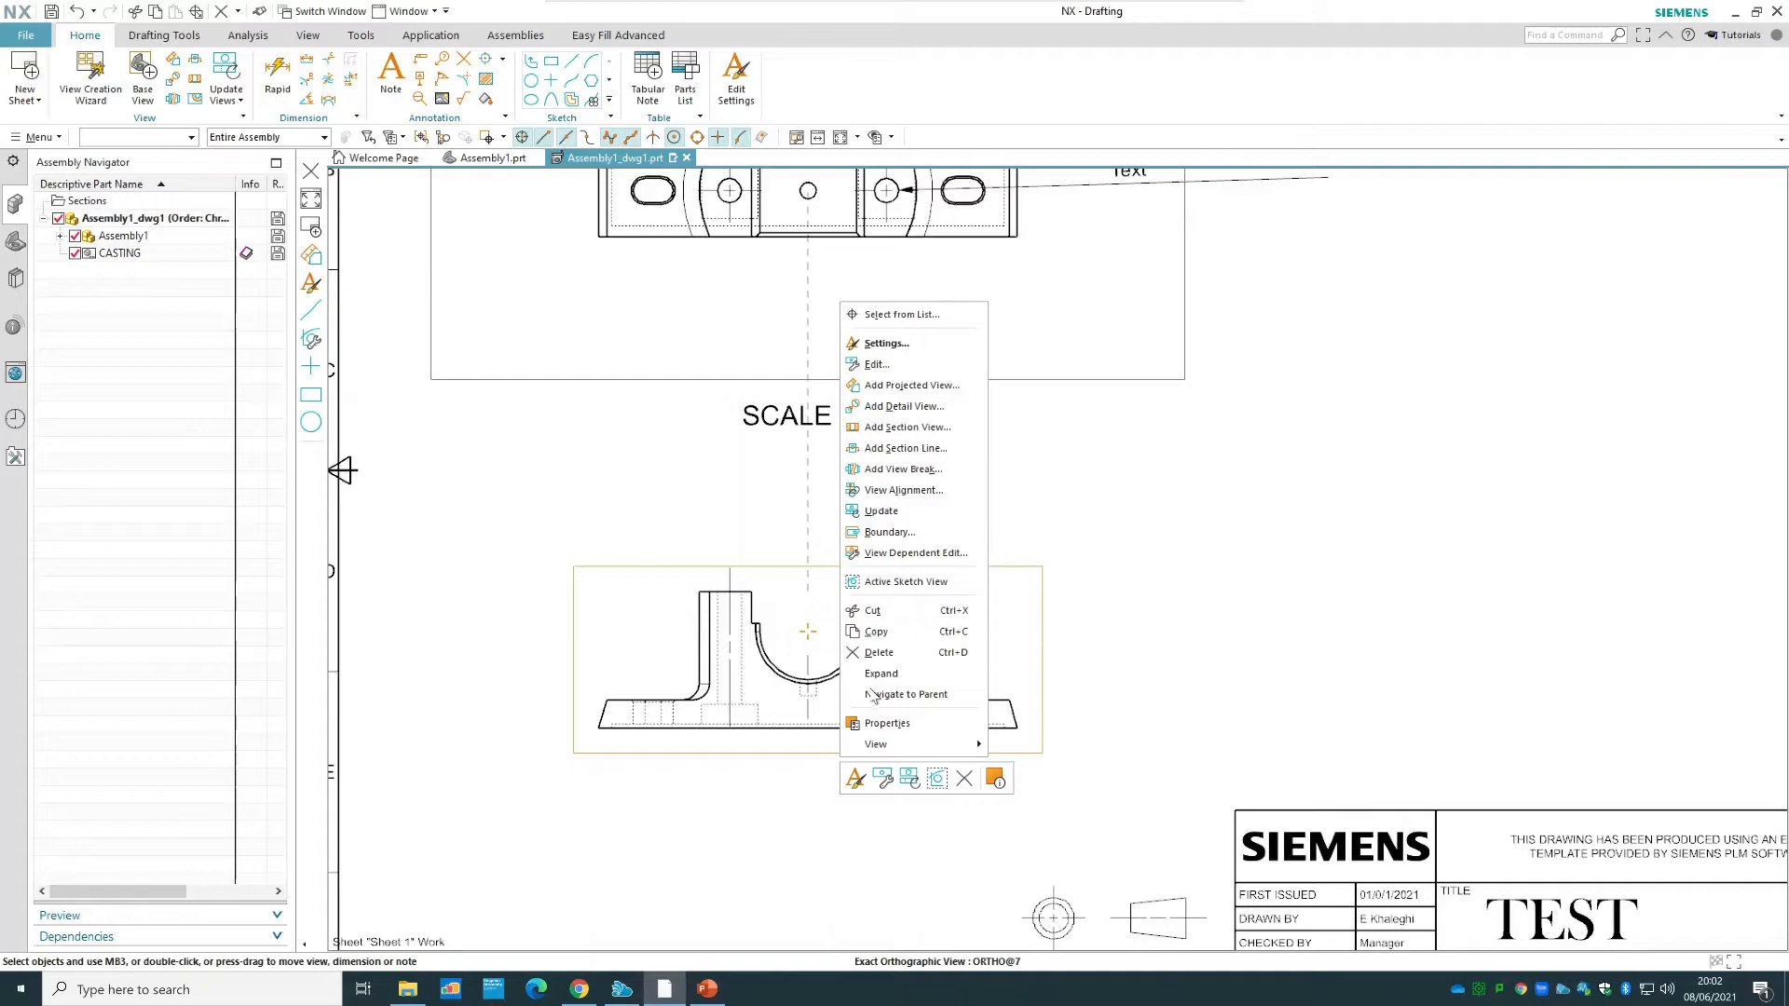
left_click(885, 654)
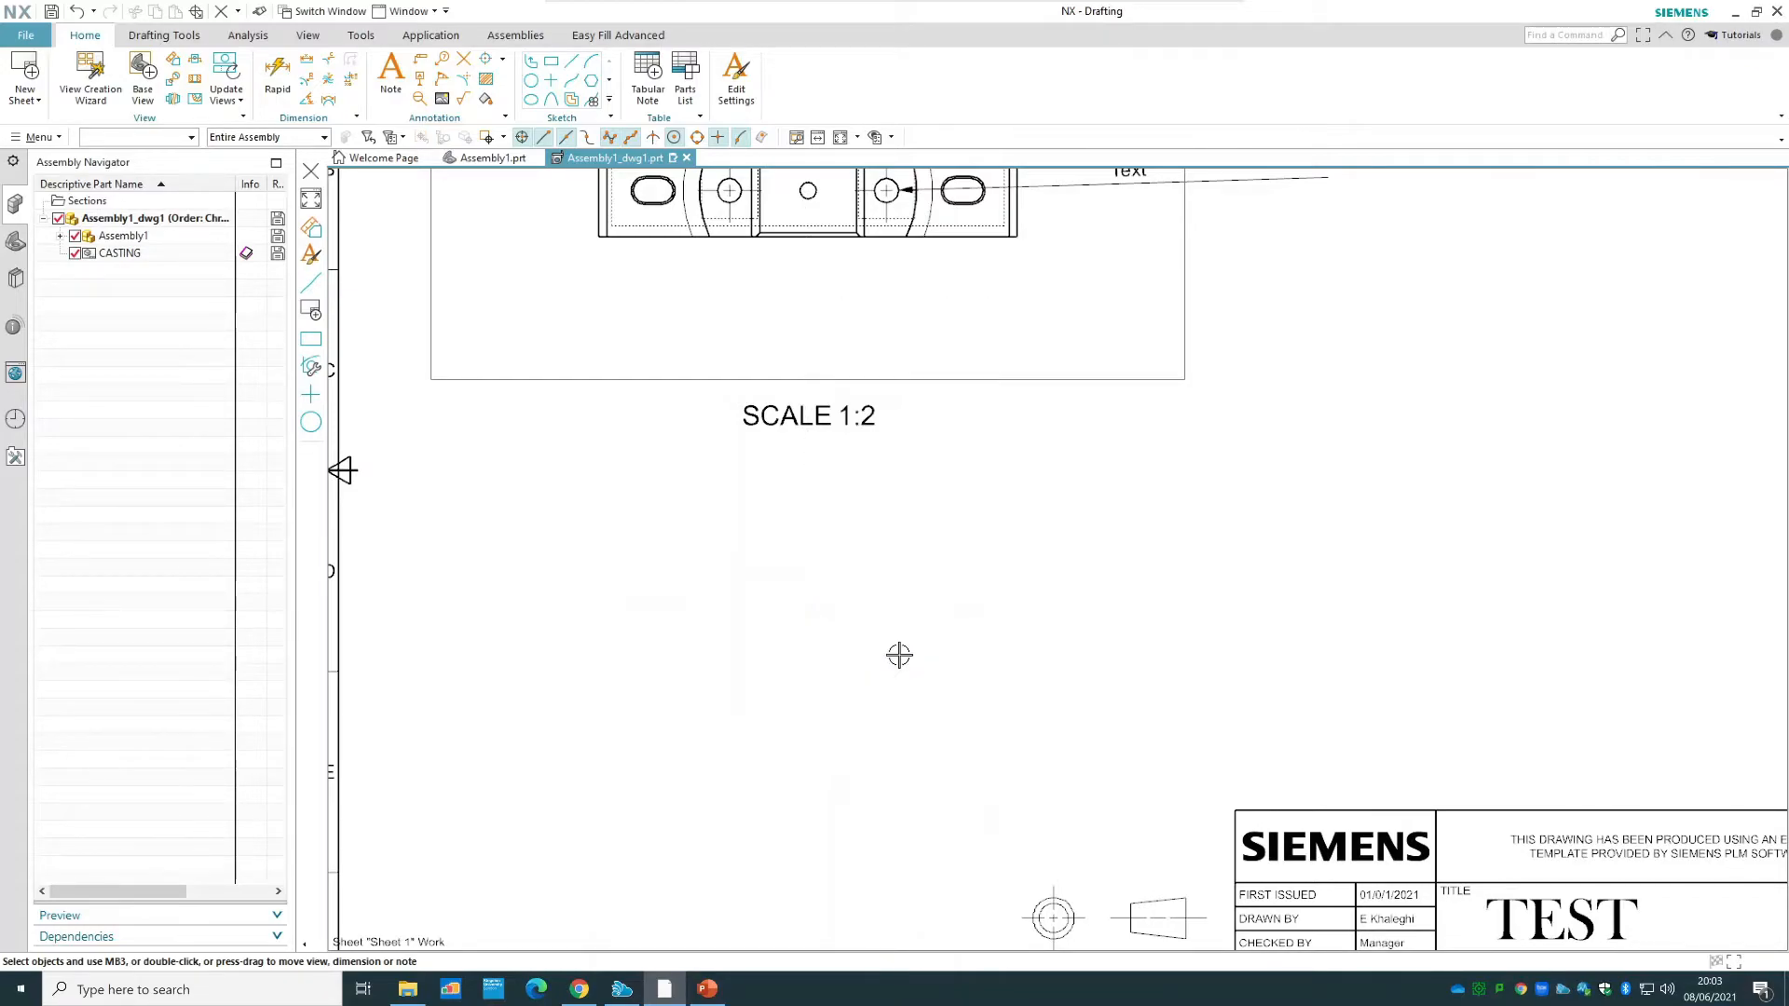
- Add a simple section view A-A of the top view, cutting through the central hole's centre and placed directly below it
right_click(945, 377)
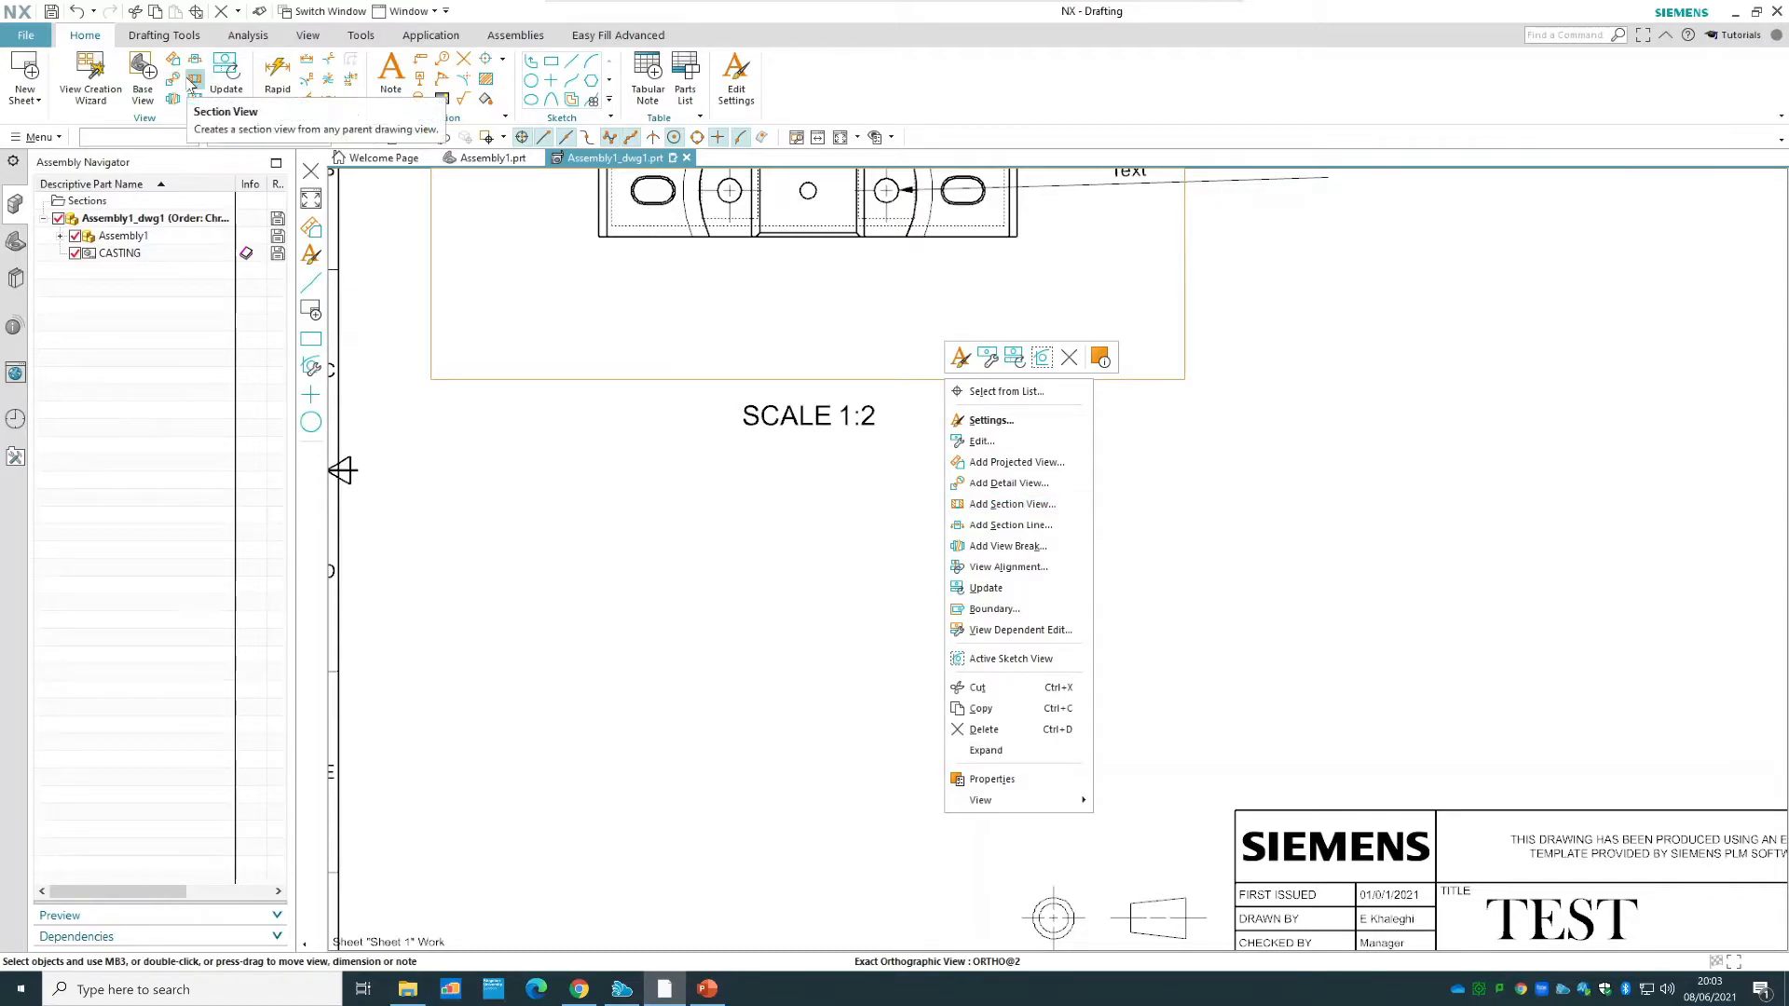
left_click(1042, 513)
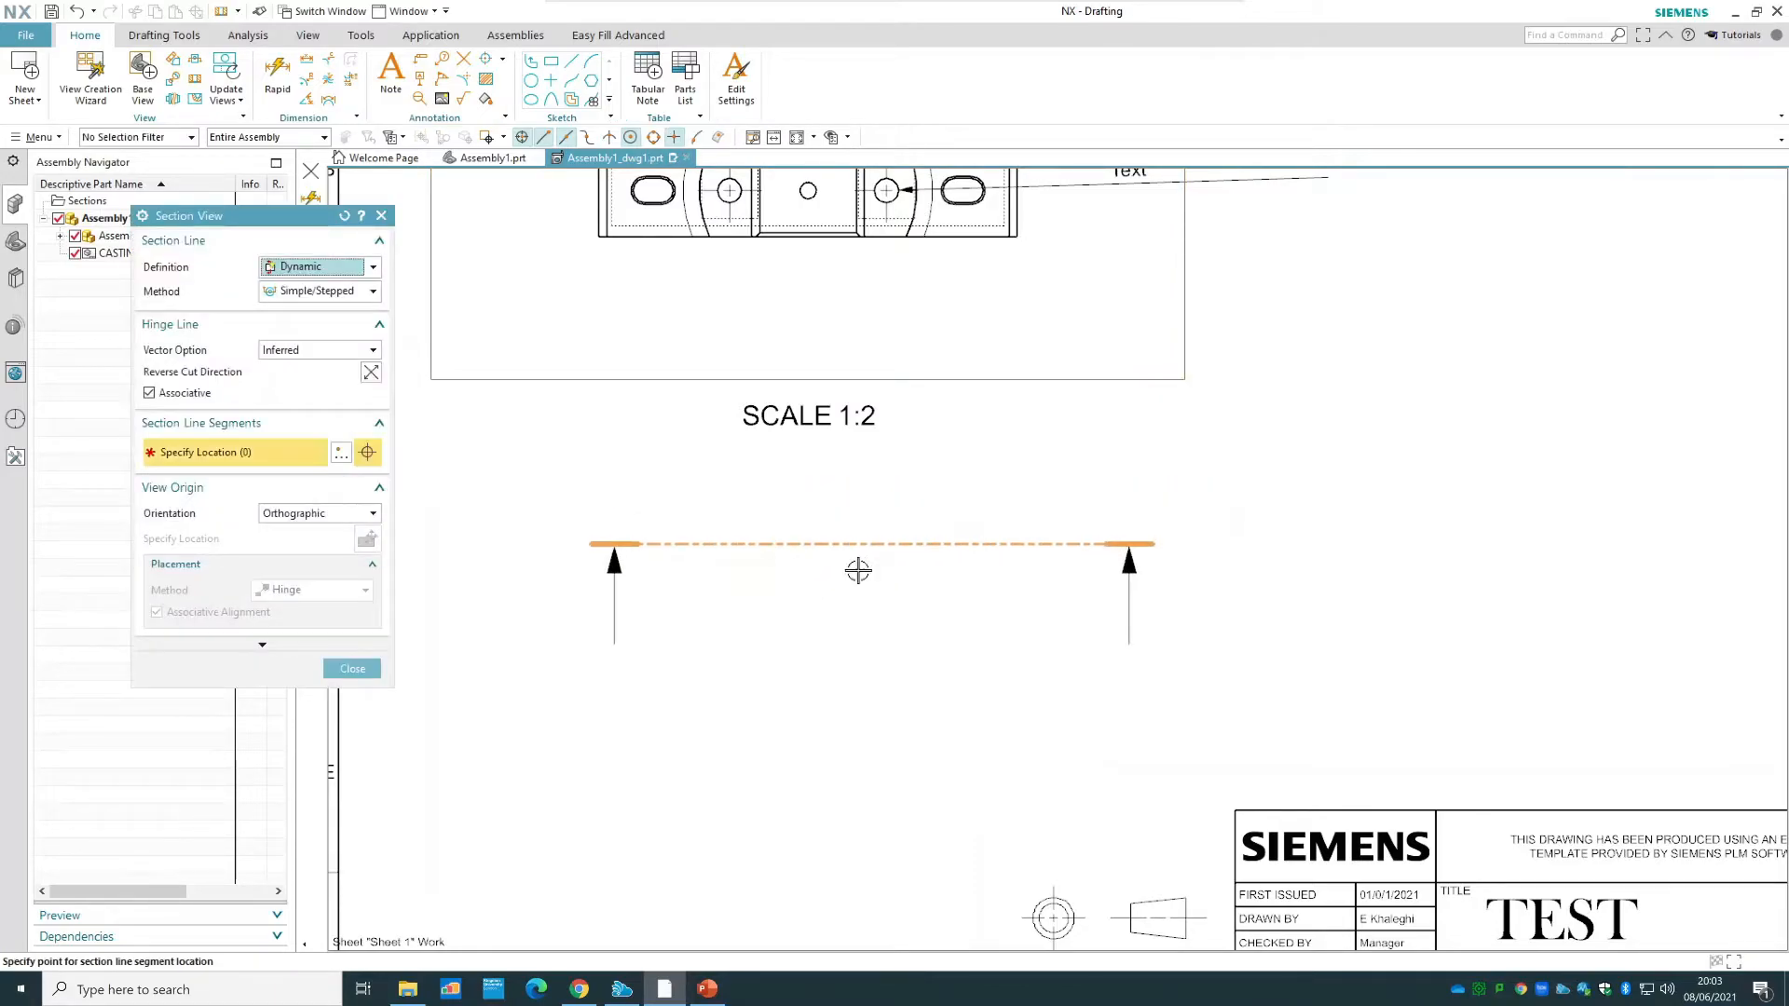
scroll(759, 307, "up", 2)
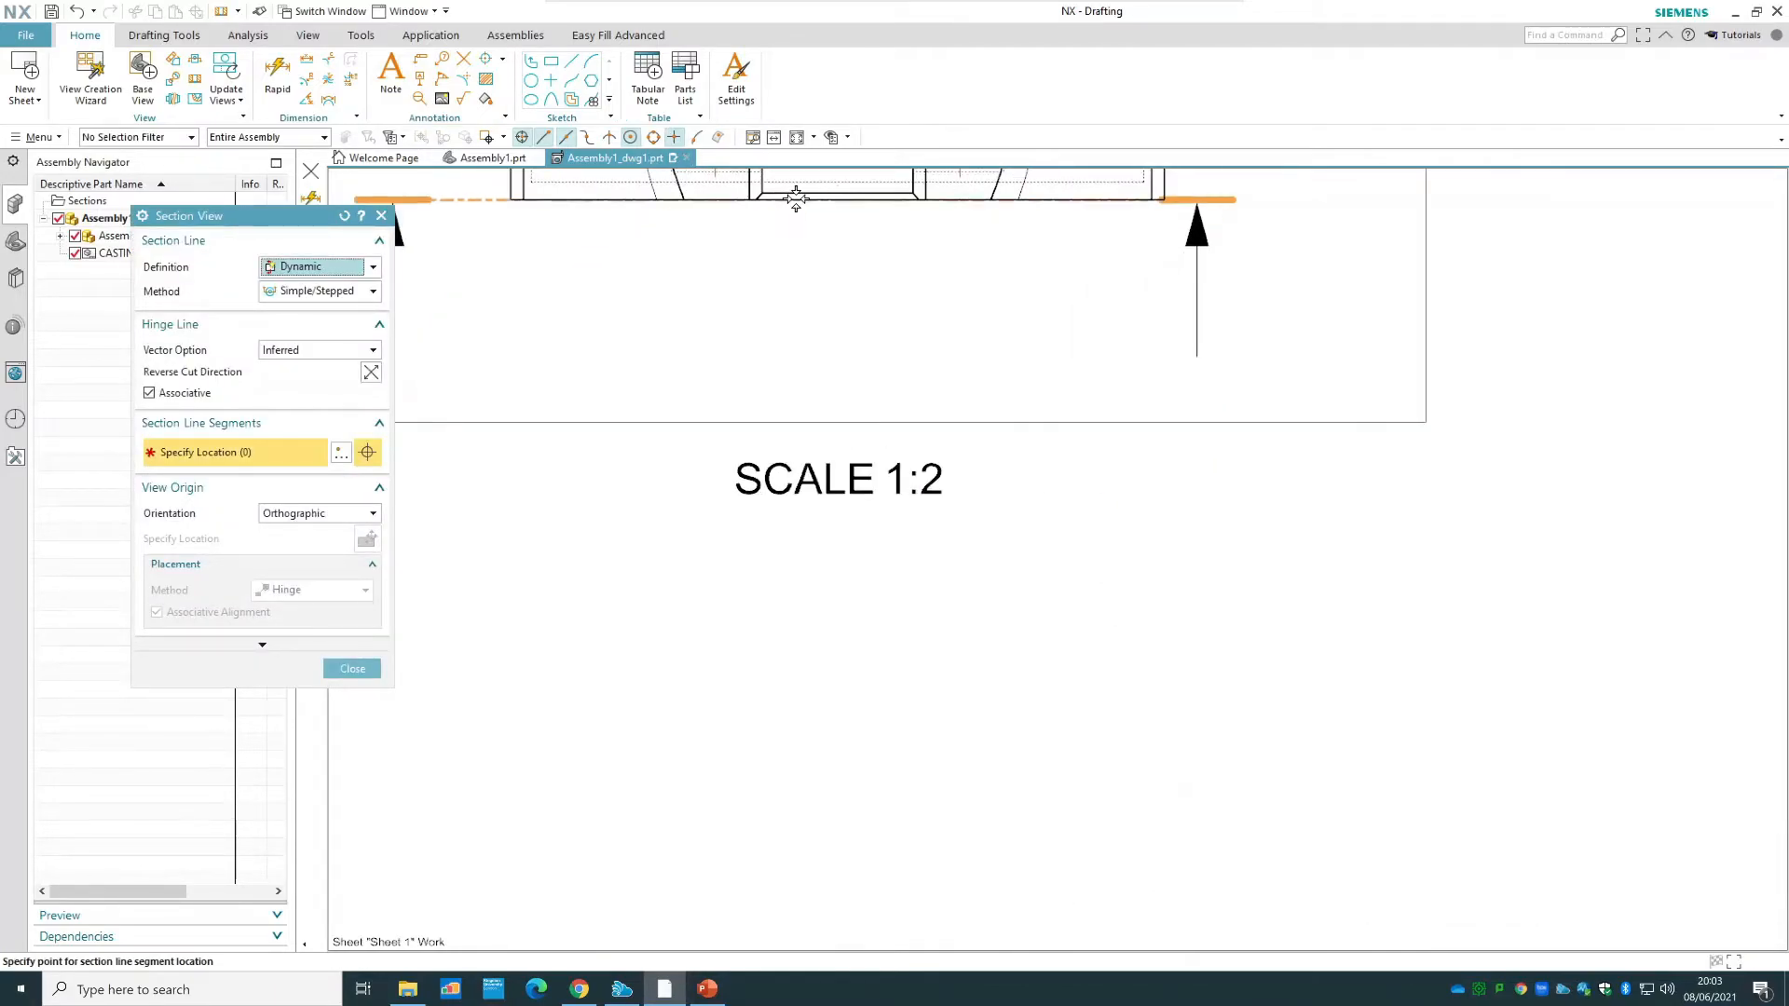
key("ctrl+f")
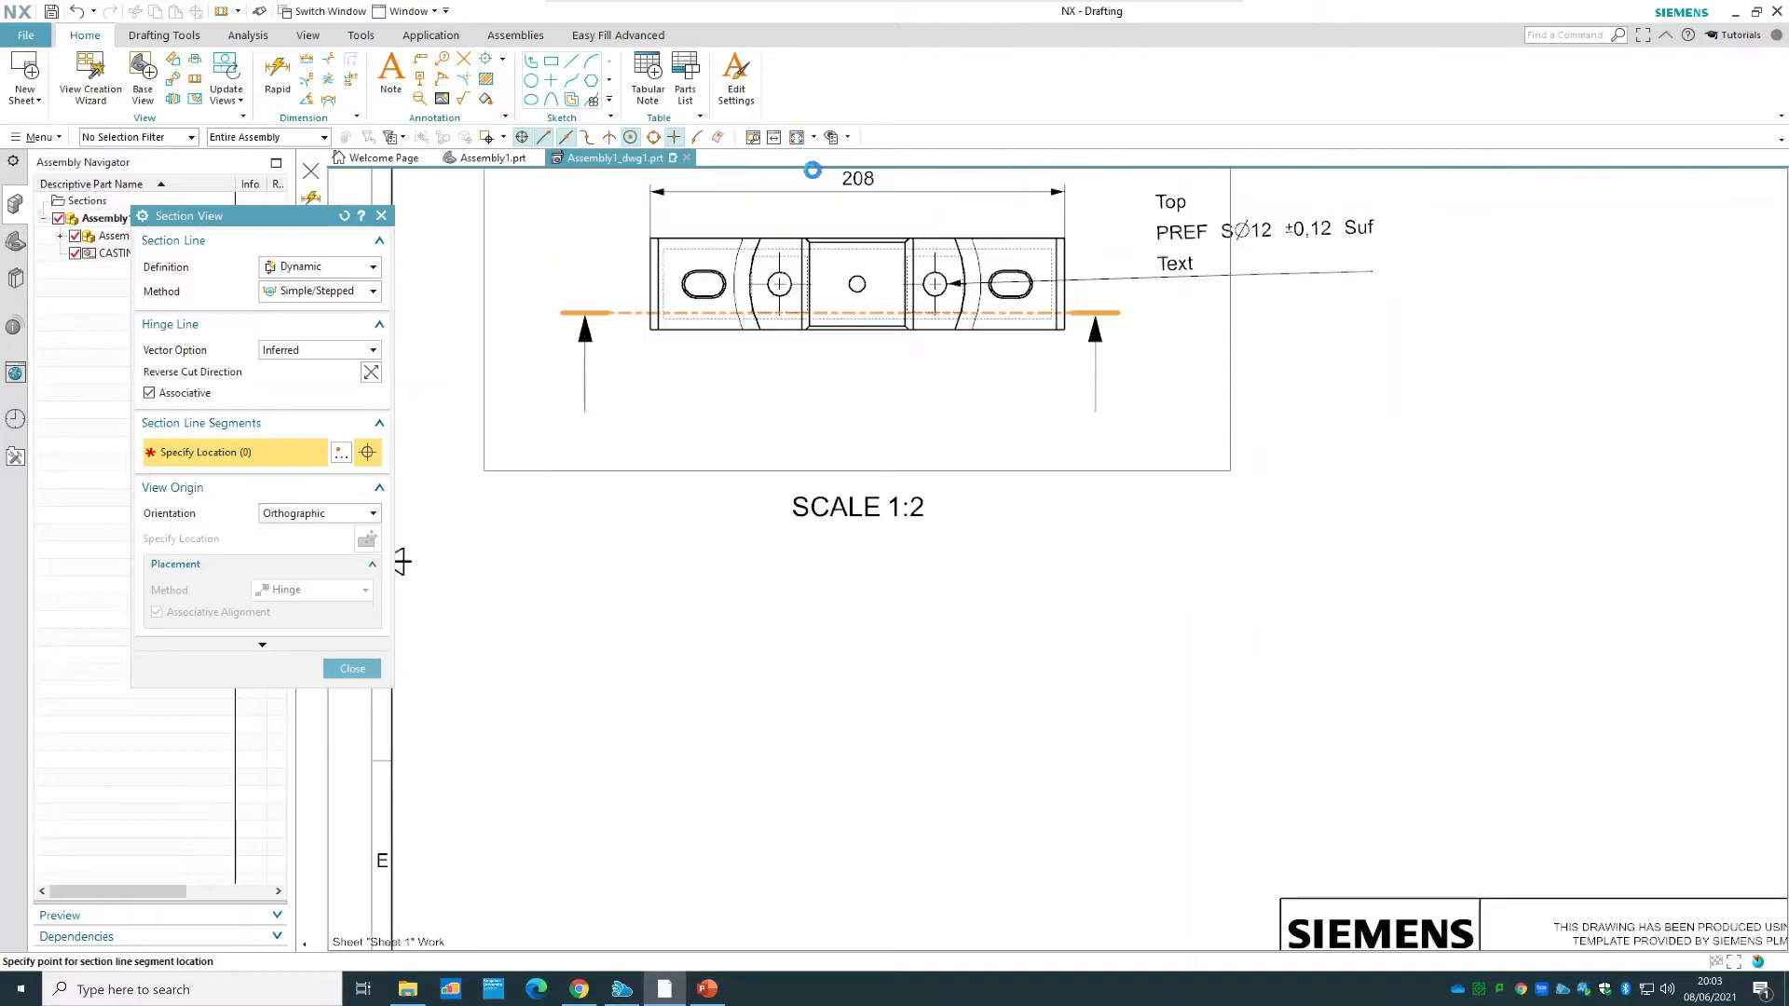
scroll(853, 377, "up", 2)
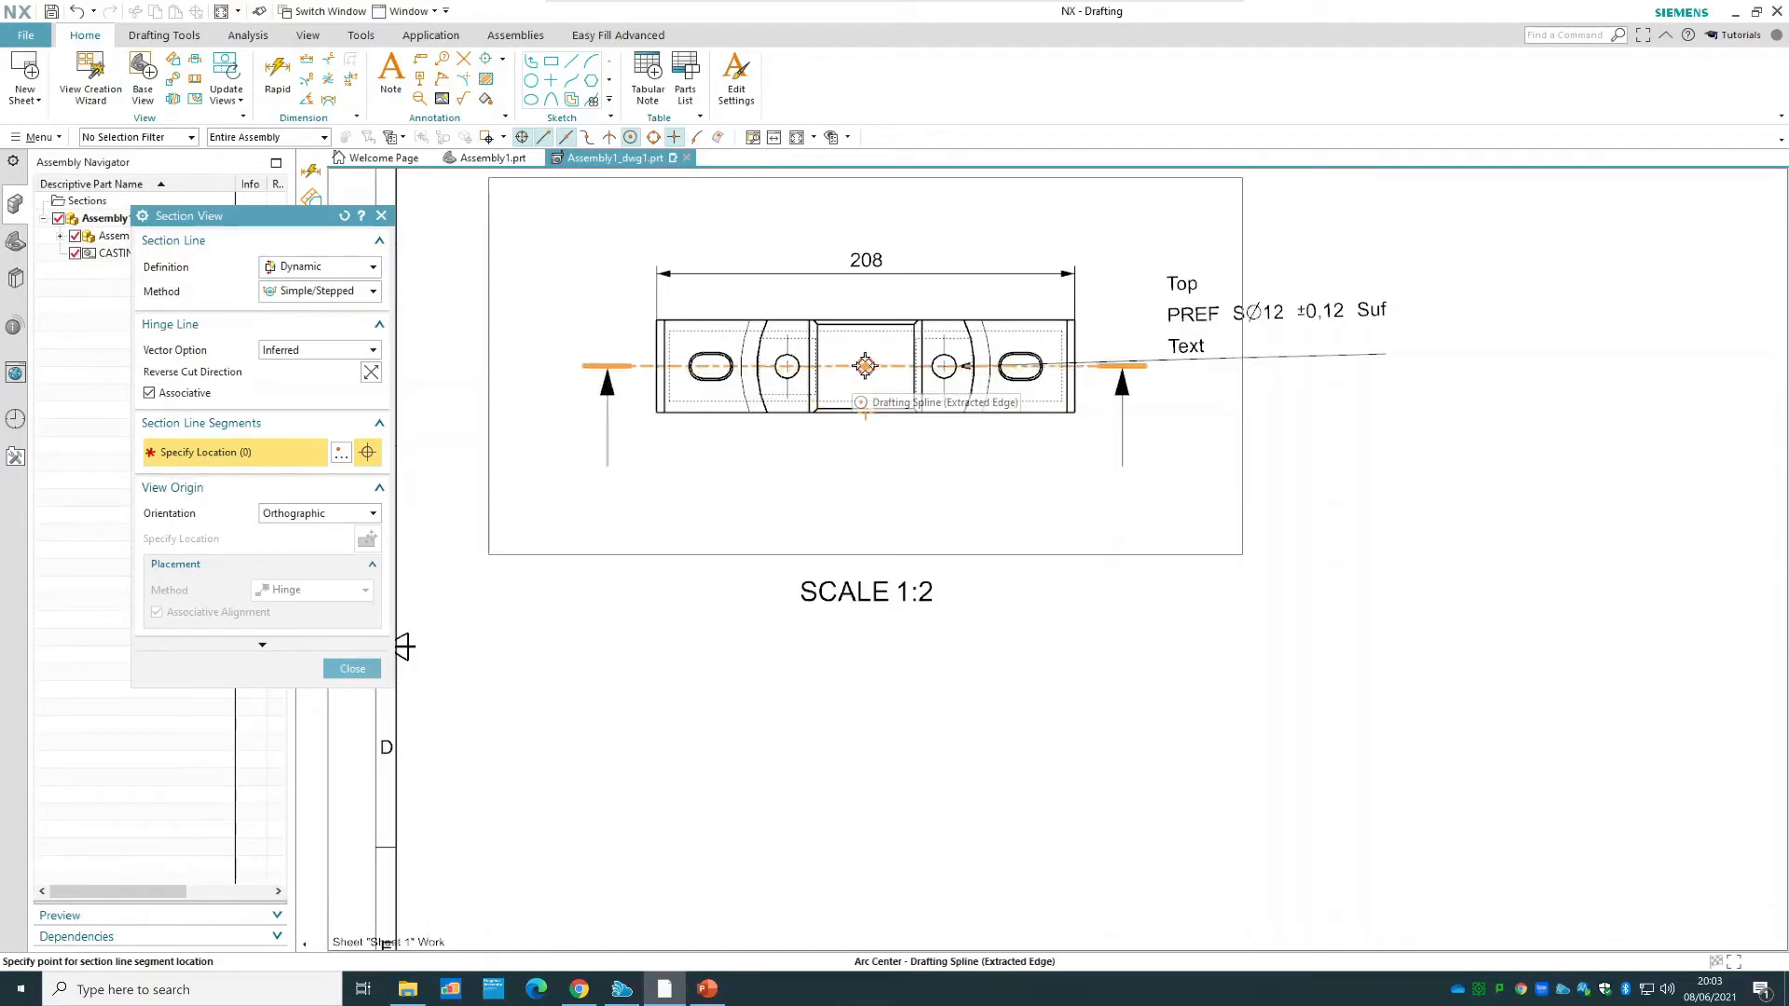
left_click(865, 366)
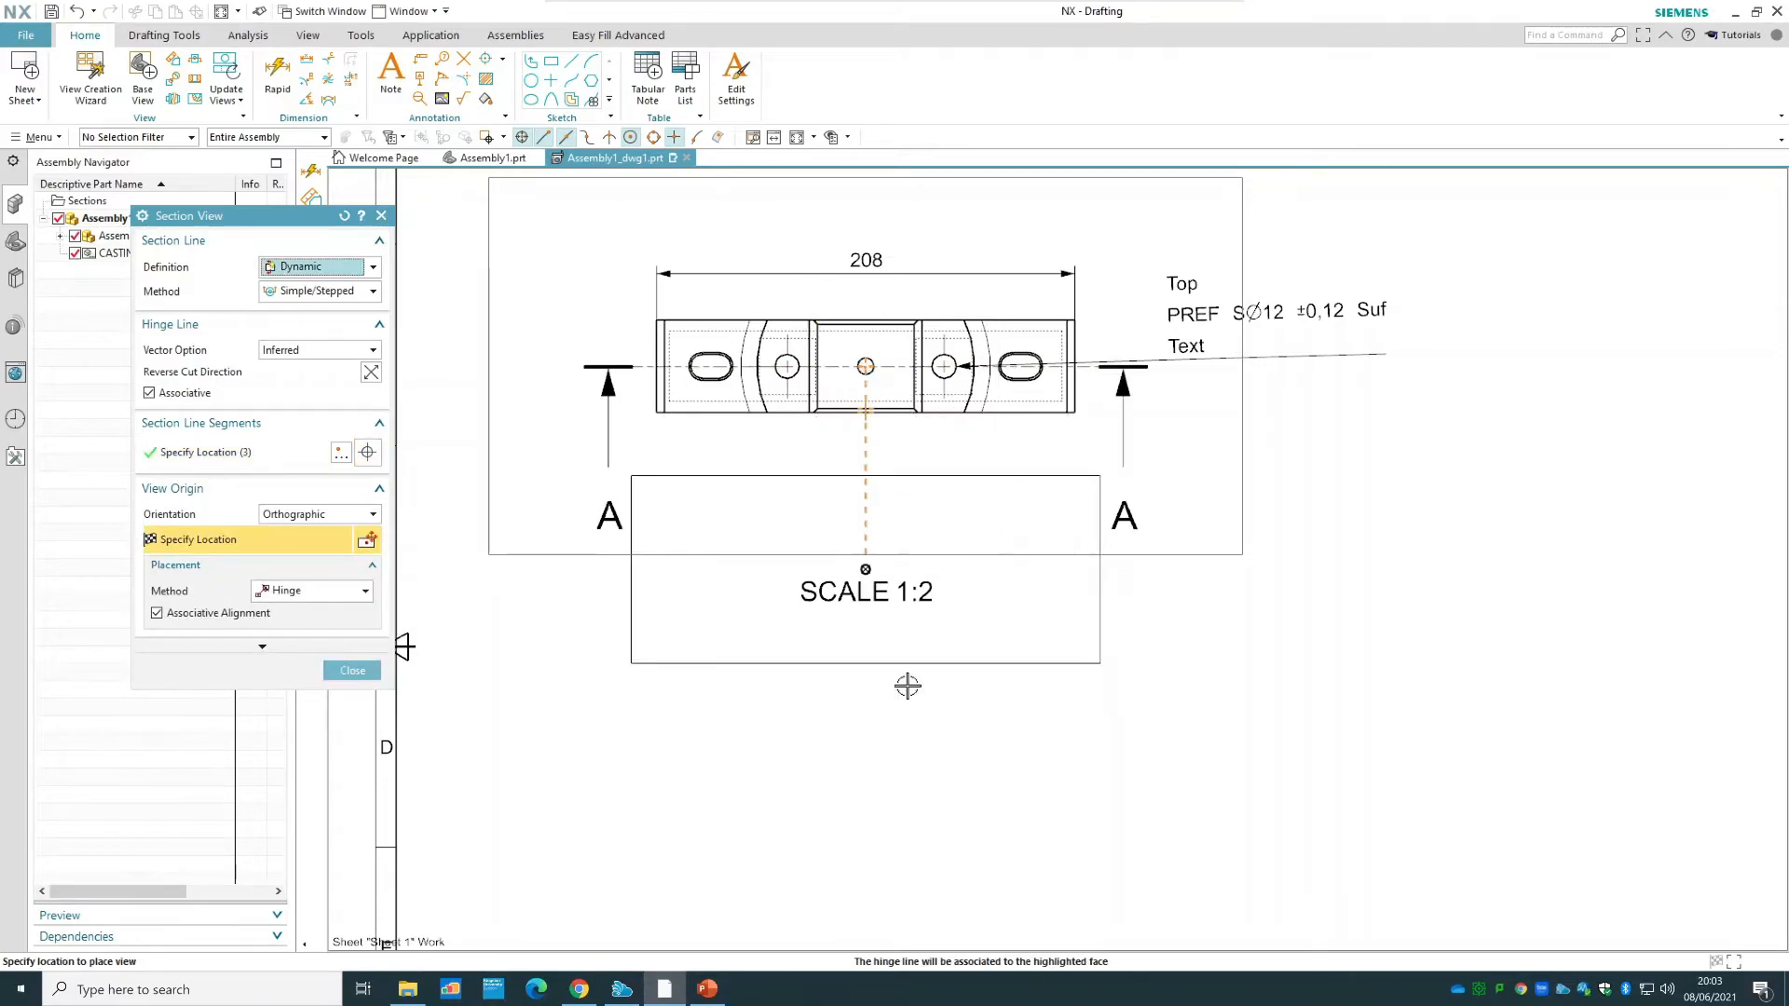
left_click(905, 832)
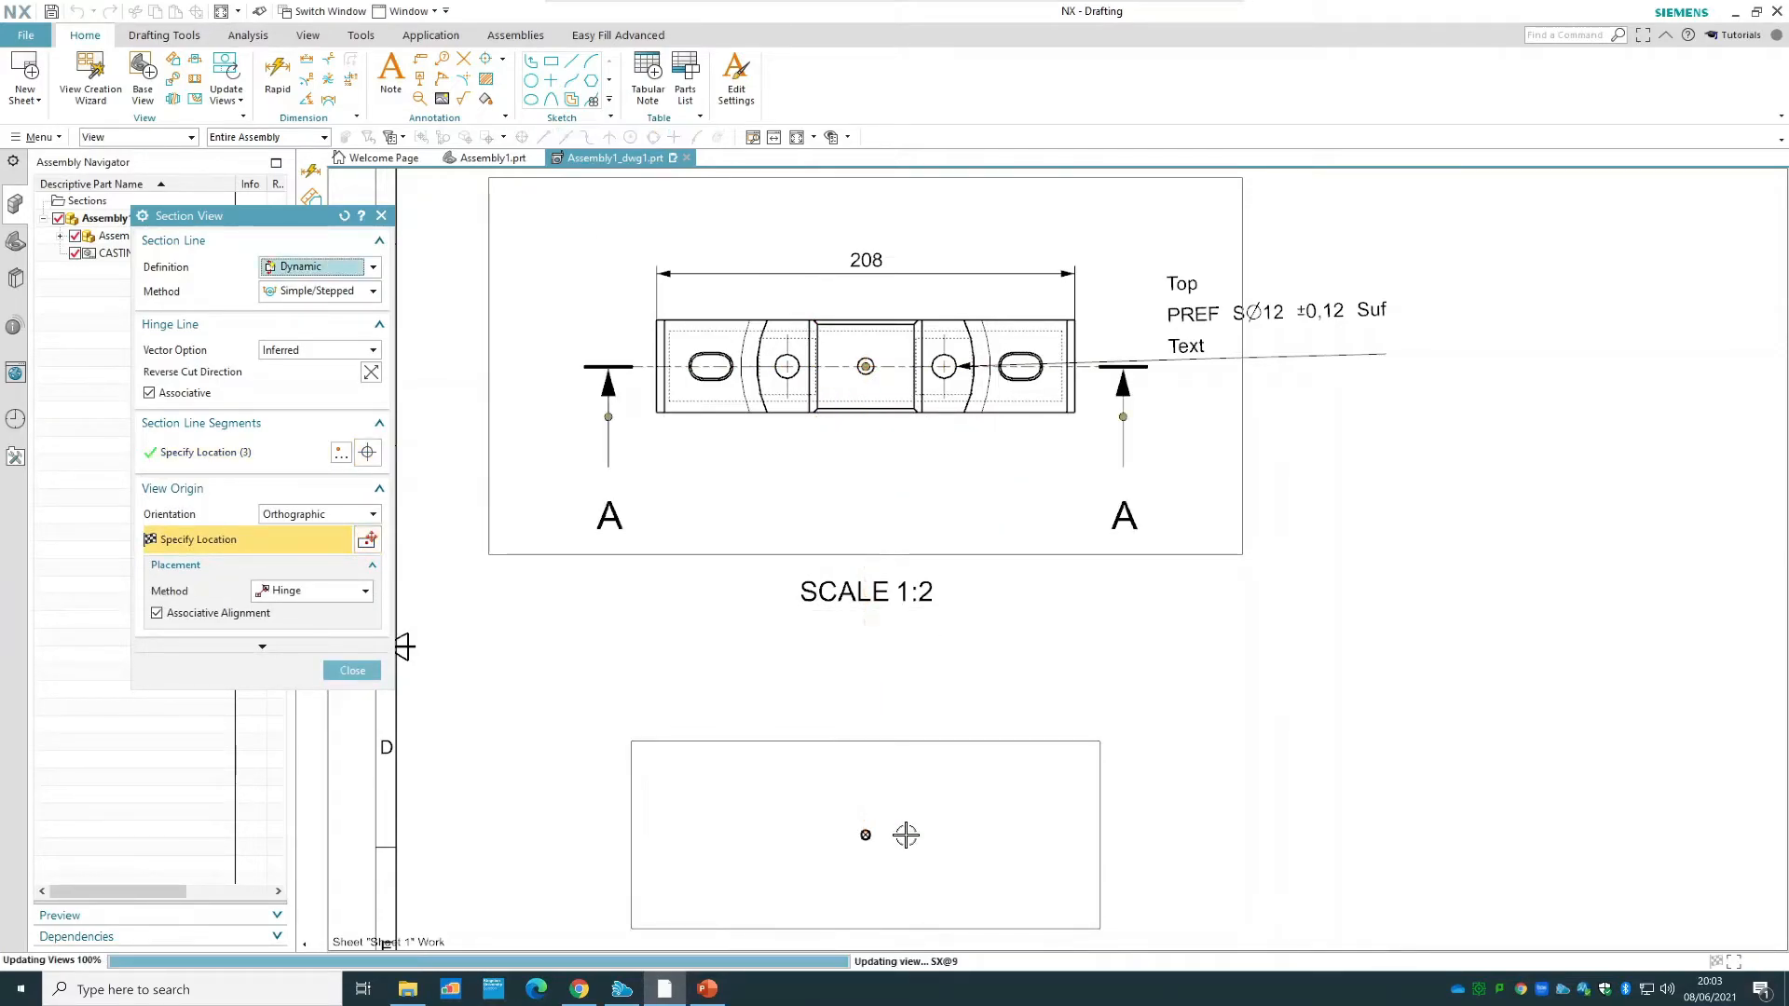
left_click(360, 651)
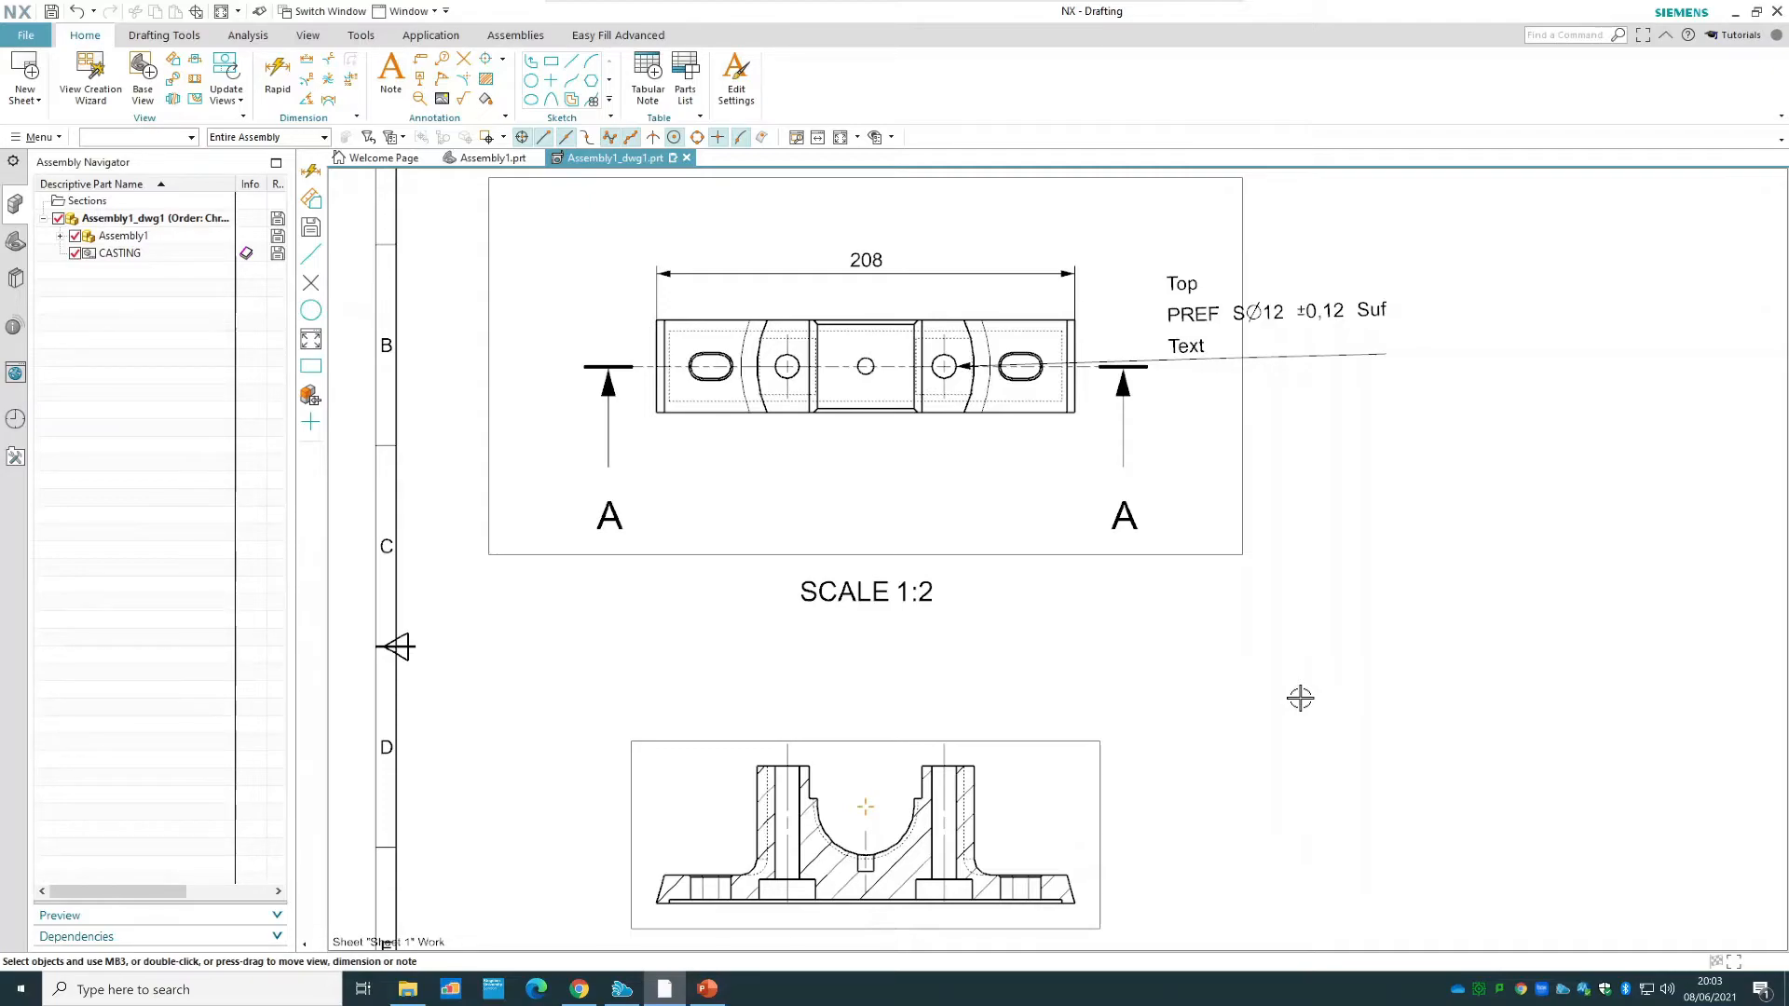
- Try the Steel and Rubber/Plastic crosshatch patterns on the section view, and set the pattern back to Iron/General Use
right_click(917, 855)
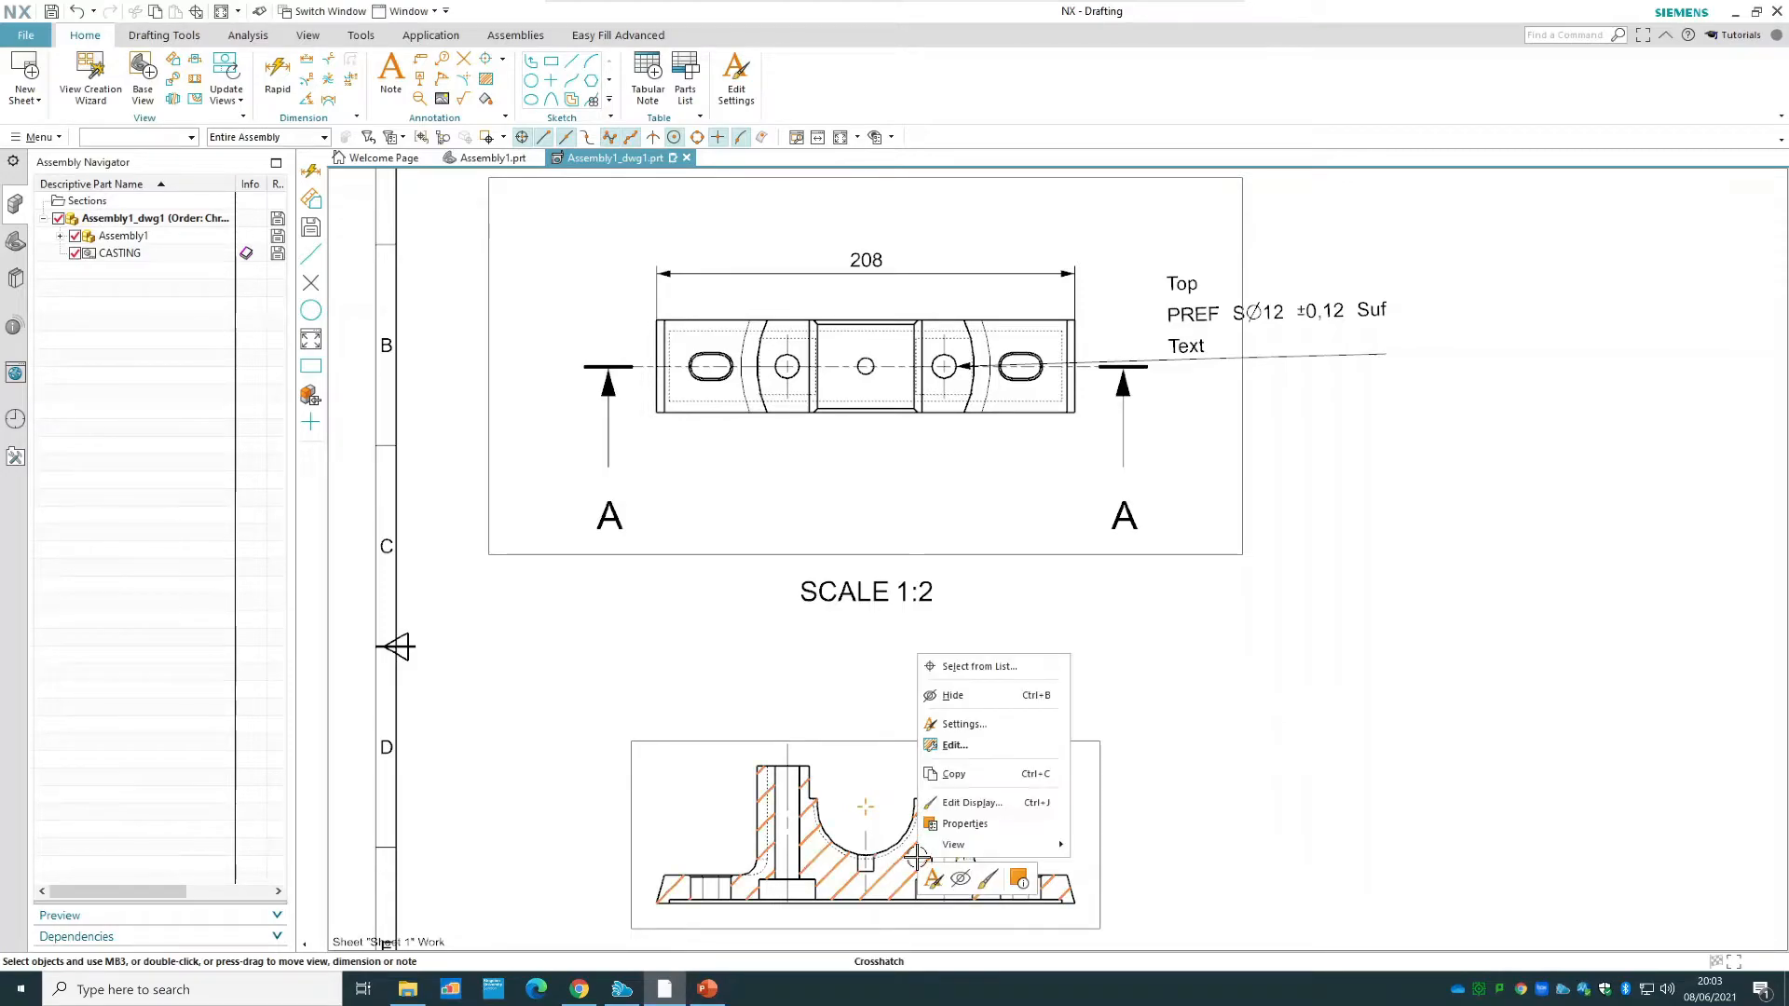
left_click(992, 722)
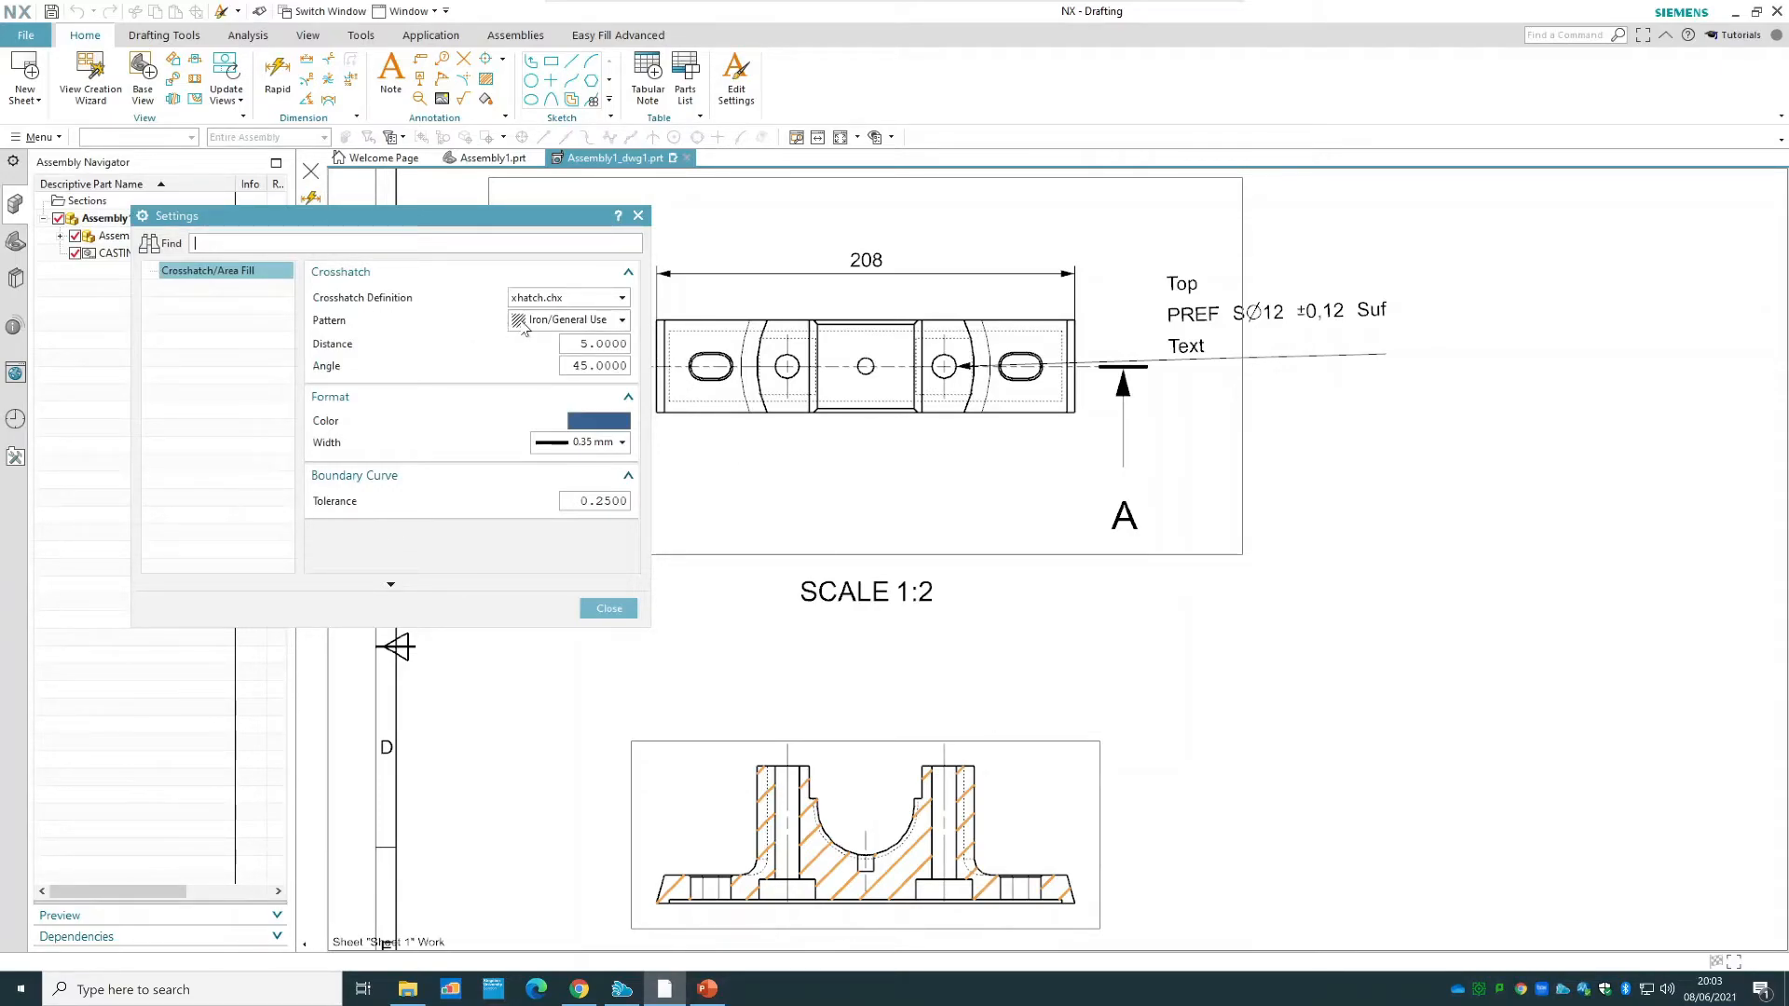
left_click(525, 325)
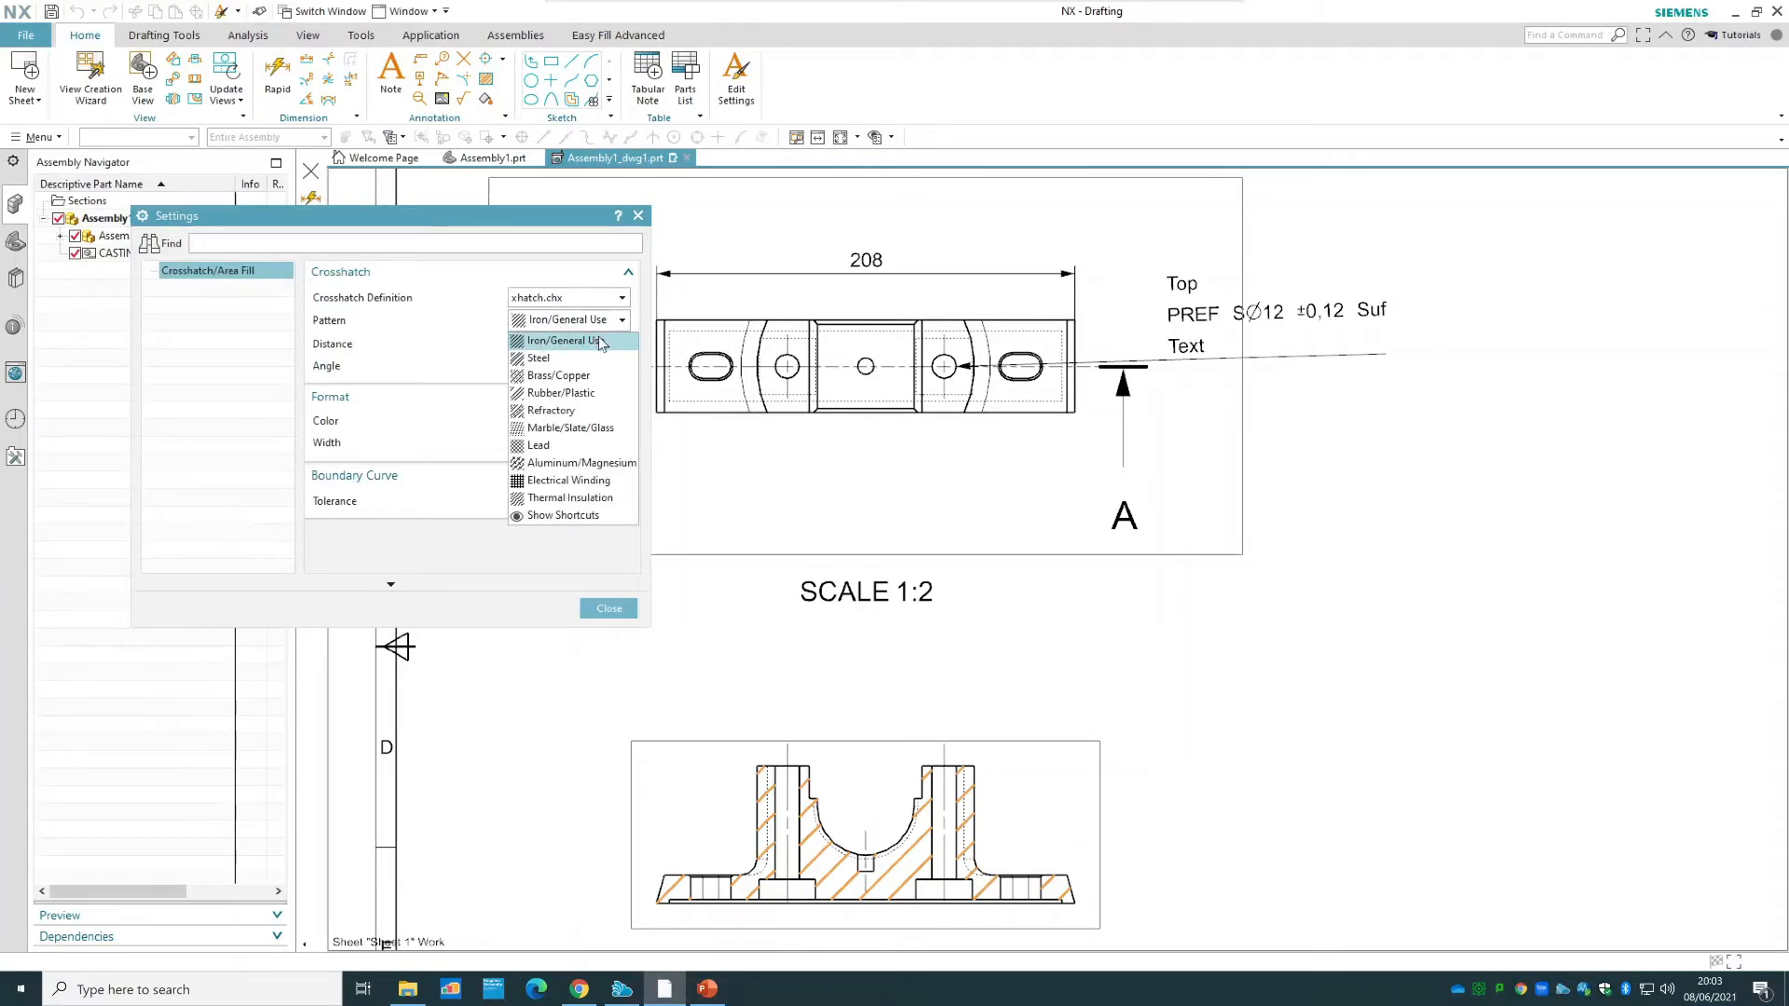
left_click(582, 358)
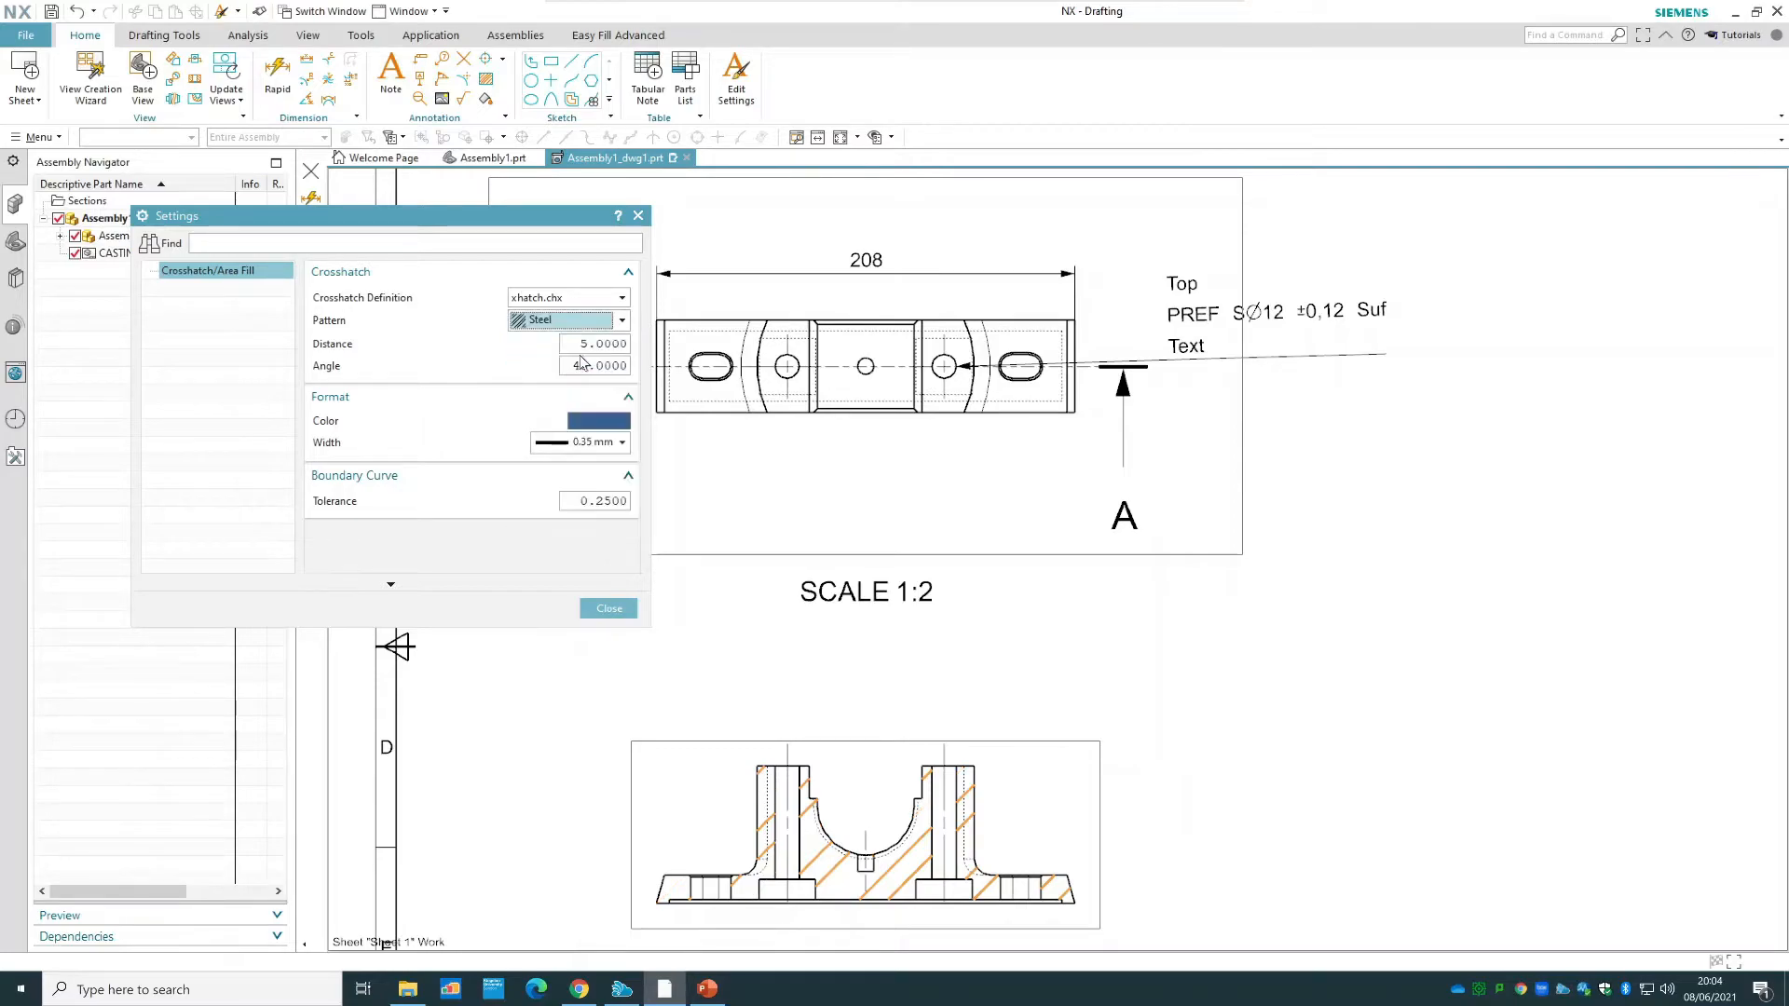
left_click(567, 322)
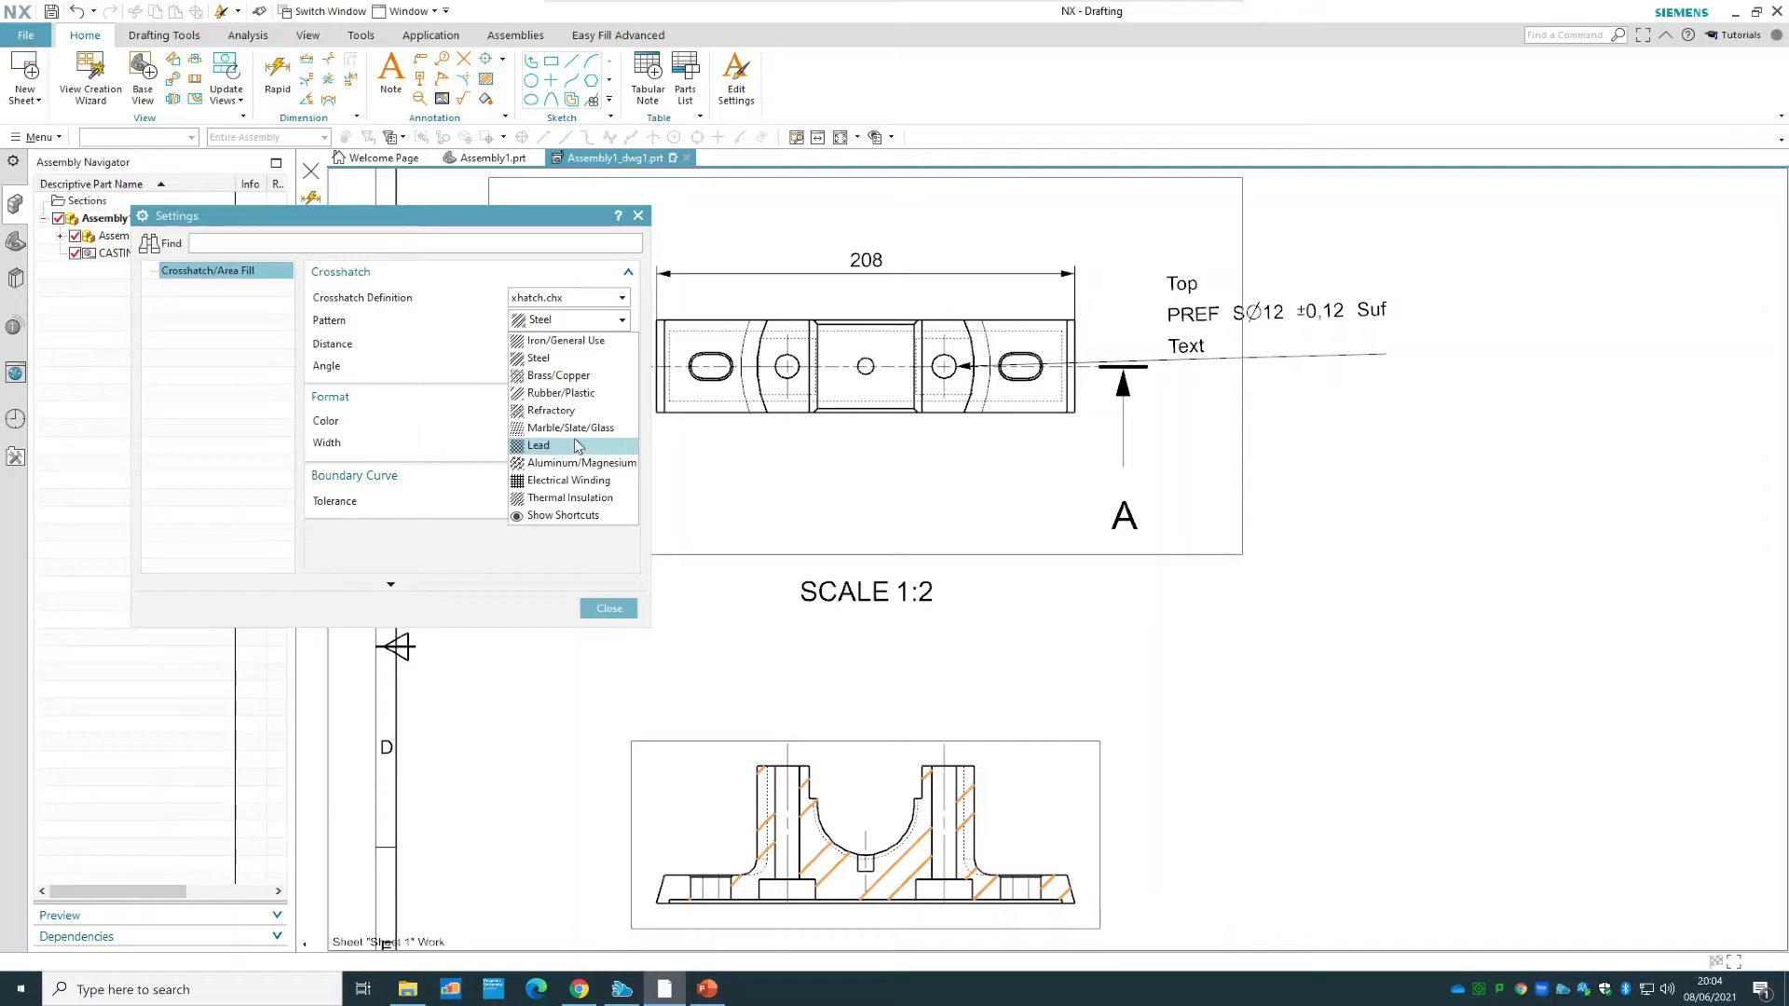
left_click(597, 394)
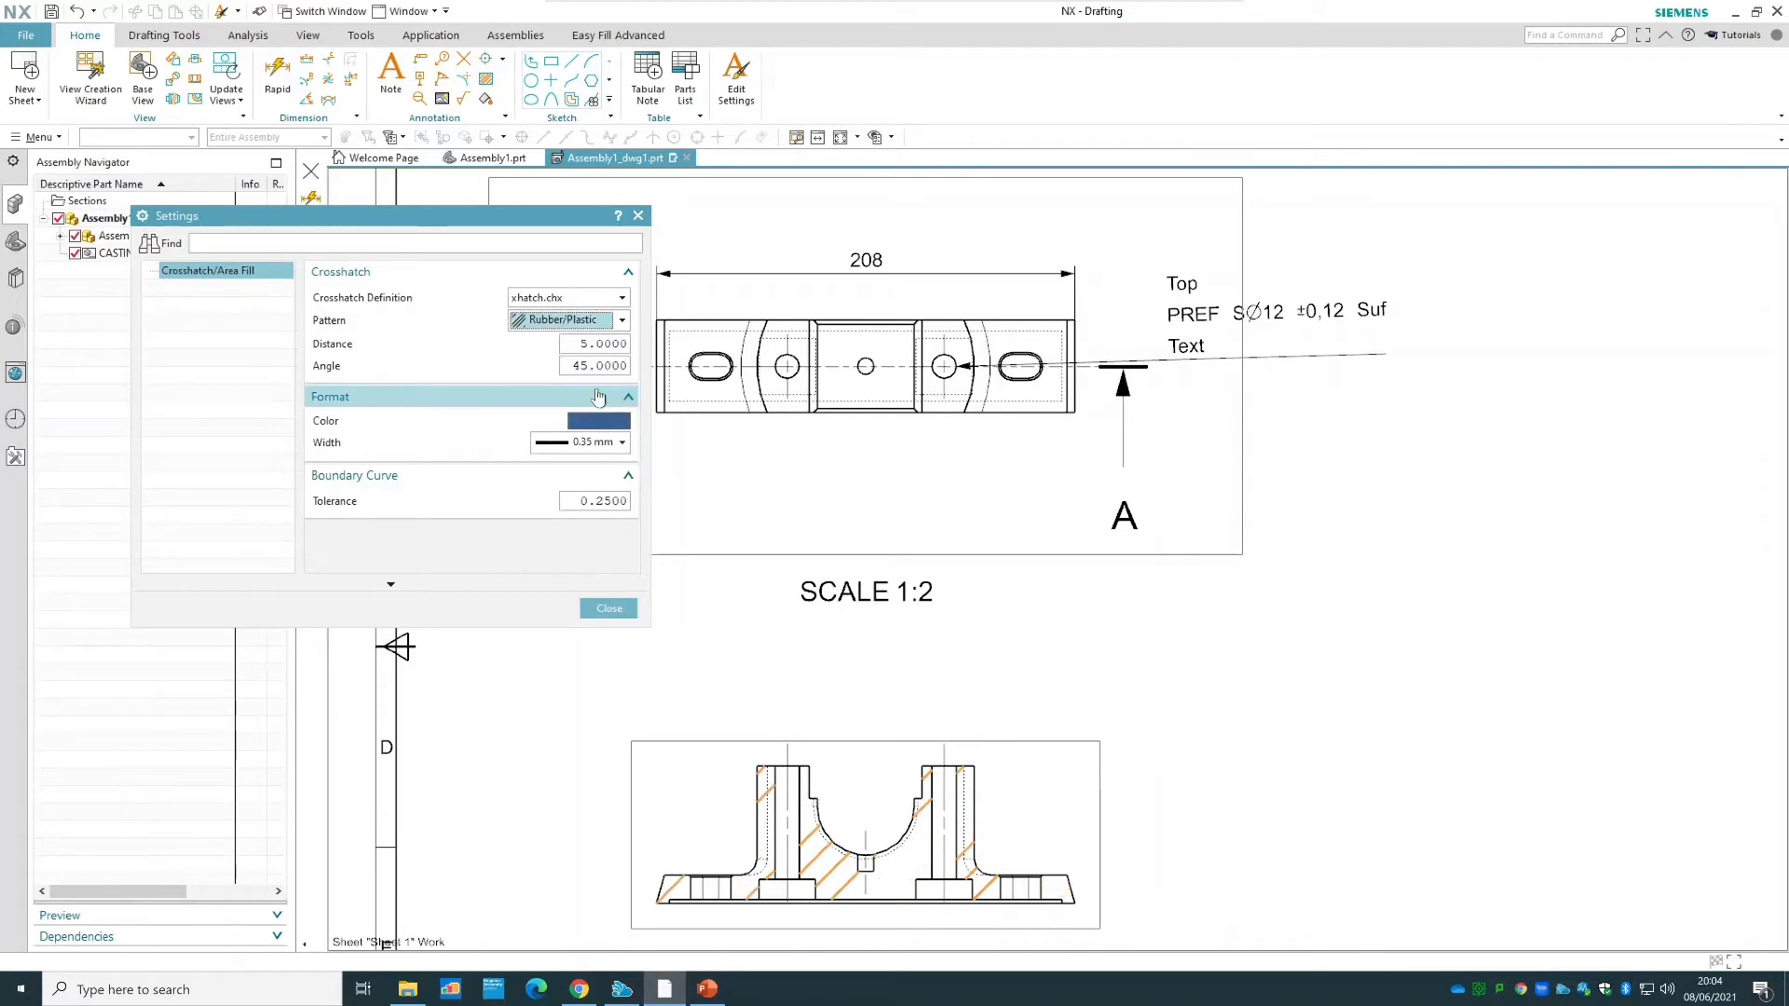
left_click(579, 331)
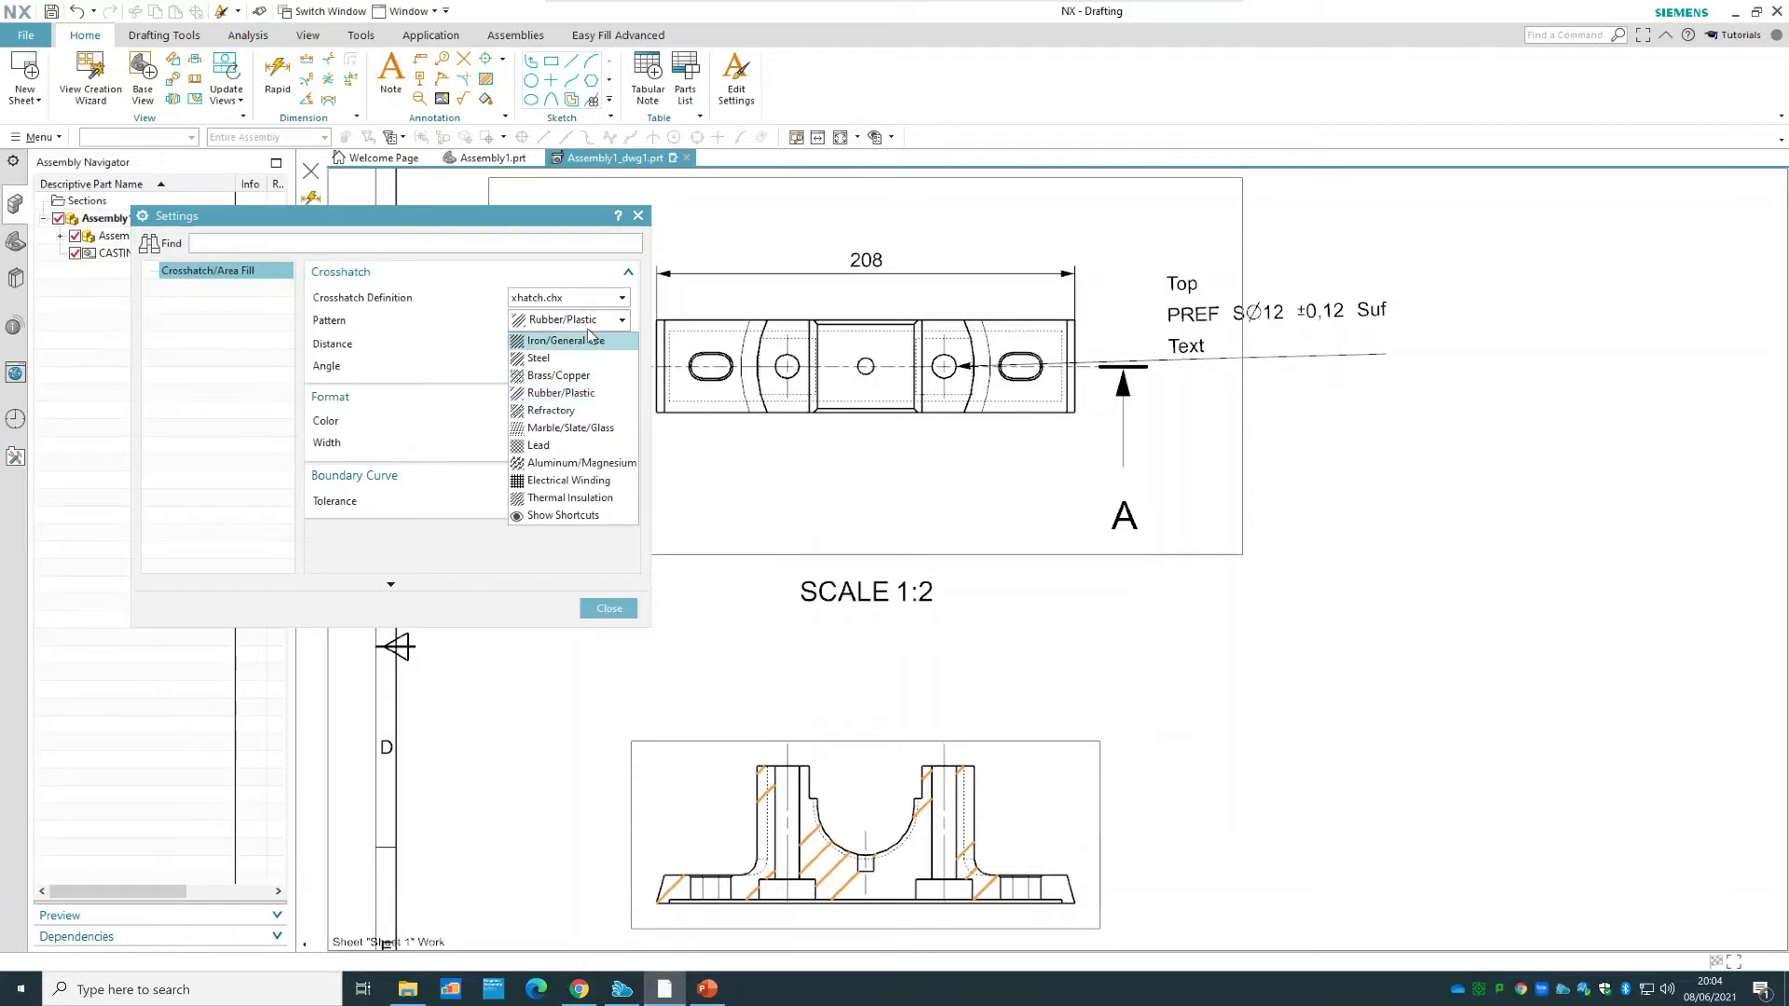
left_click(587, 341)
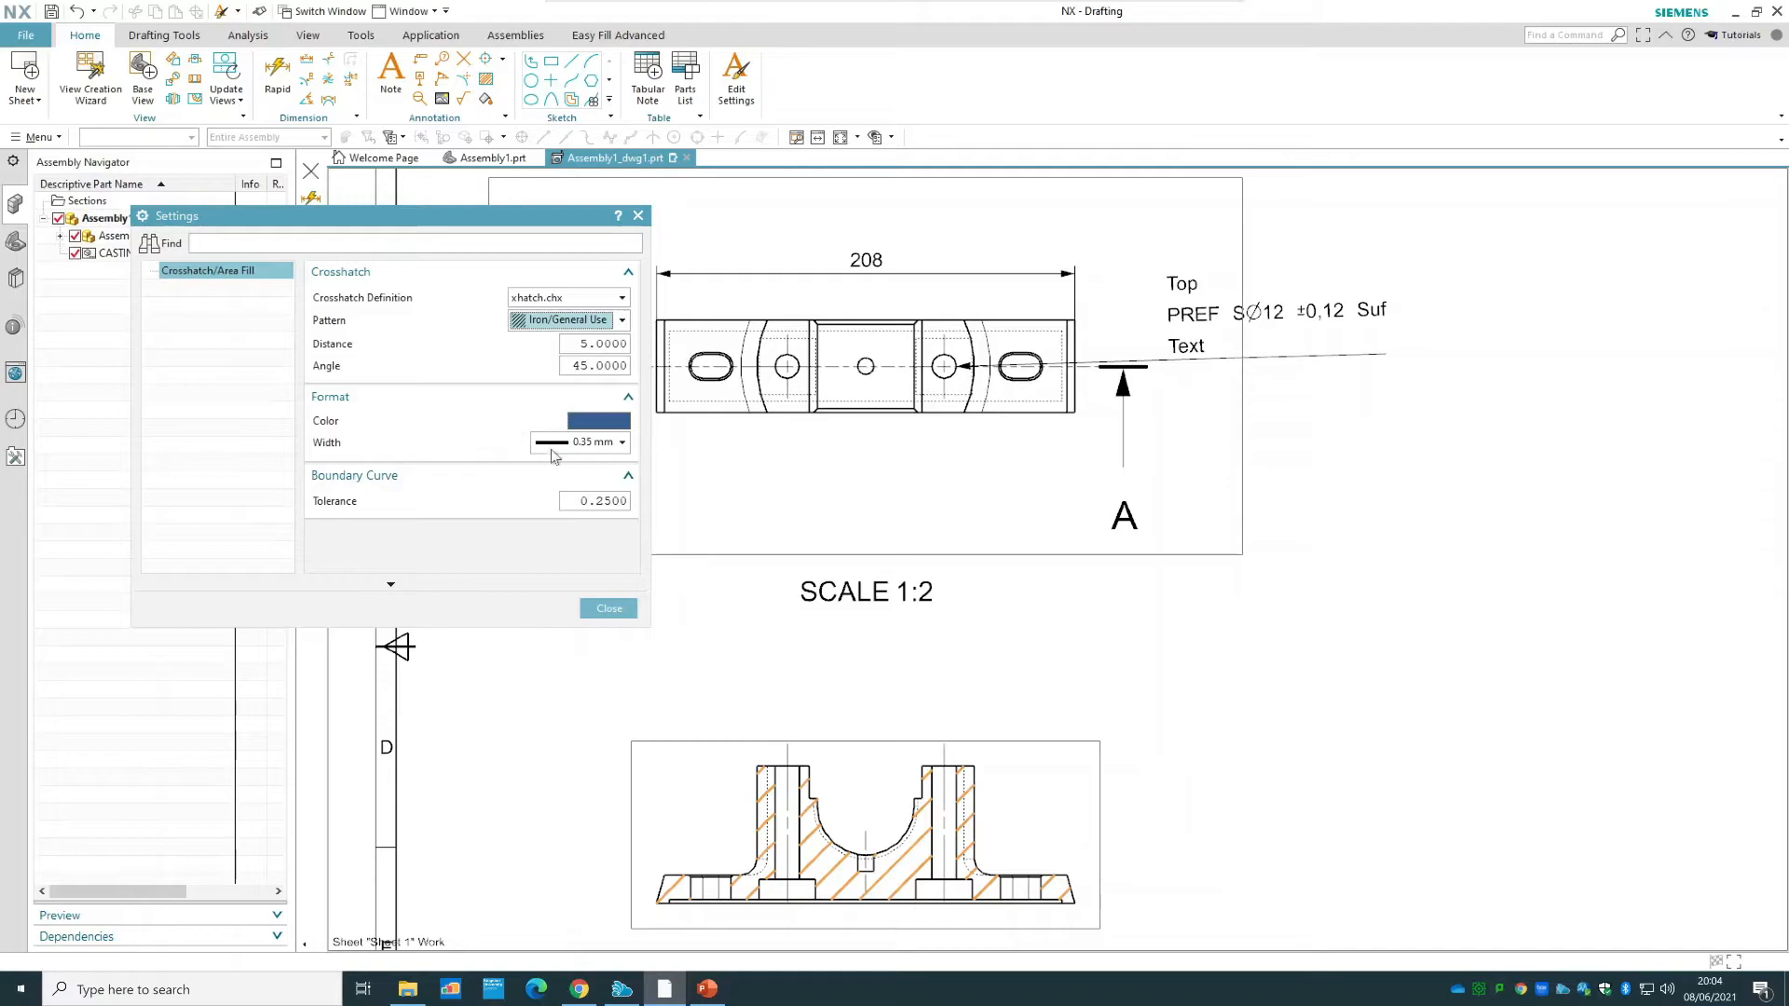
- Set the section view's crosshatch line width to 1.40 mm and close the crosshatch settings
left_click(577, 443)
left_click(591, 594)
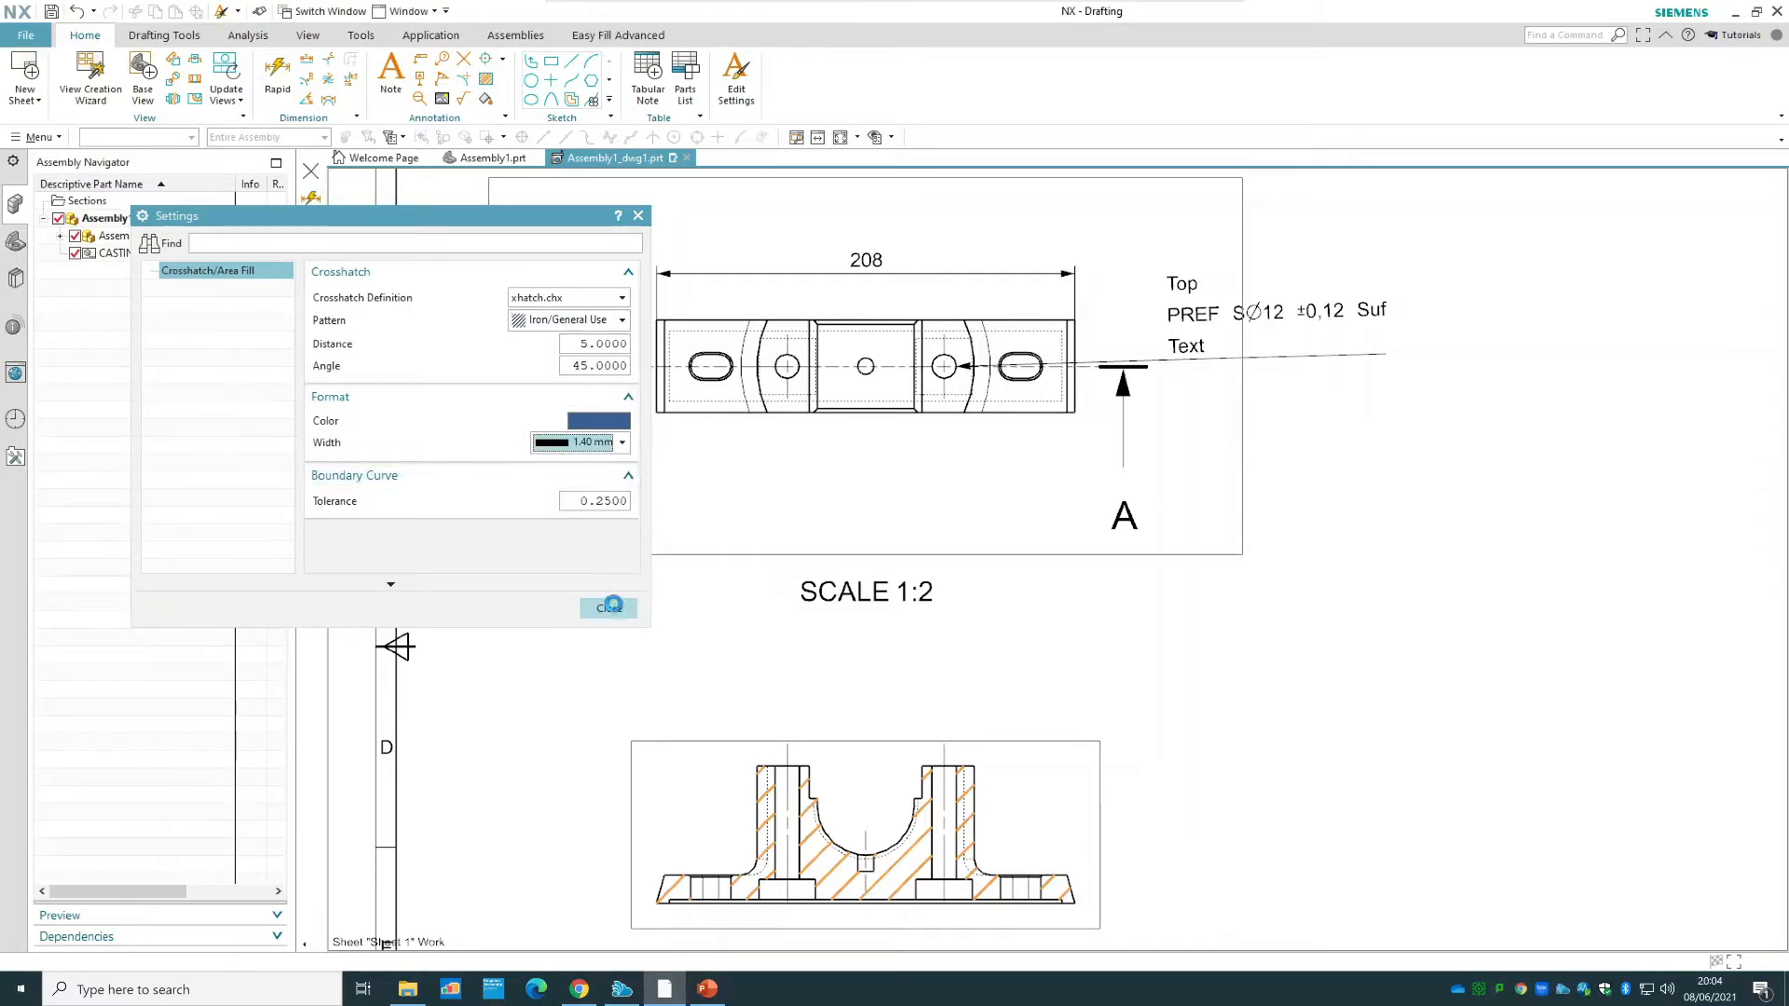
left_click(609, 607)
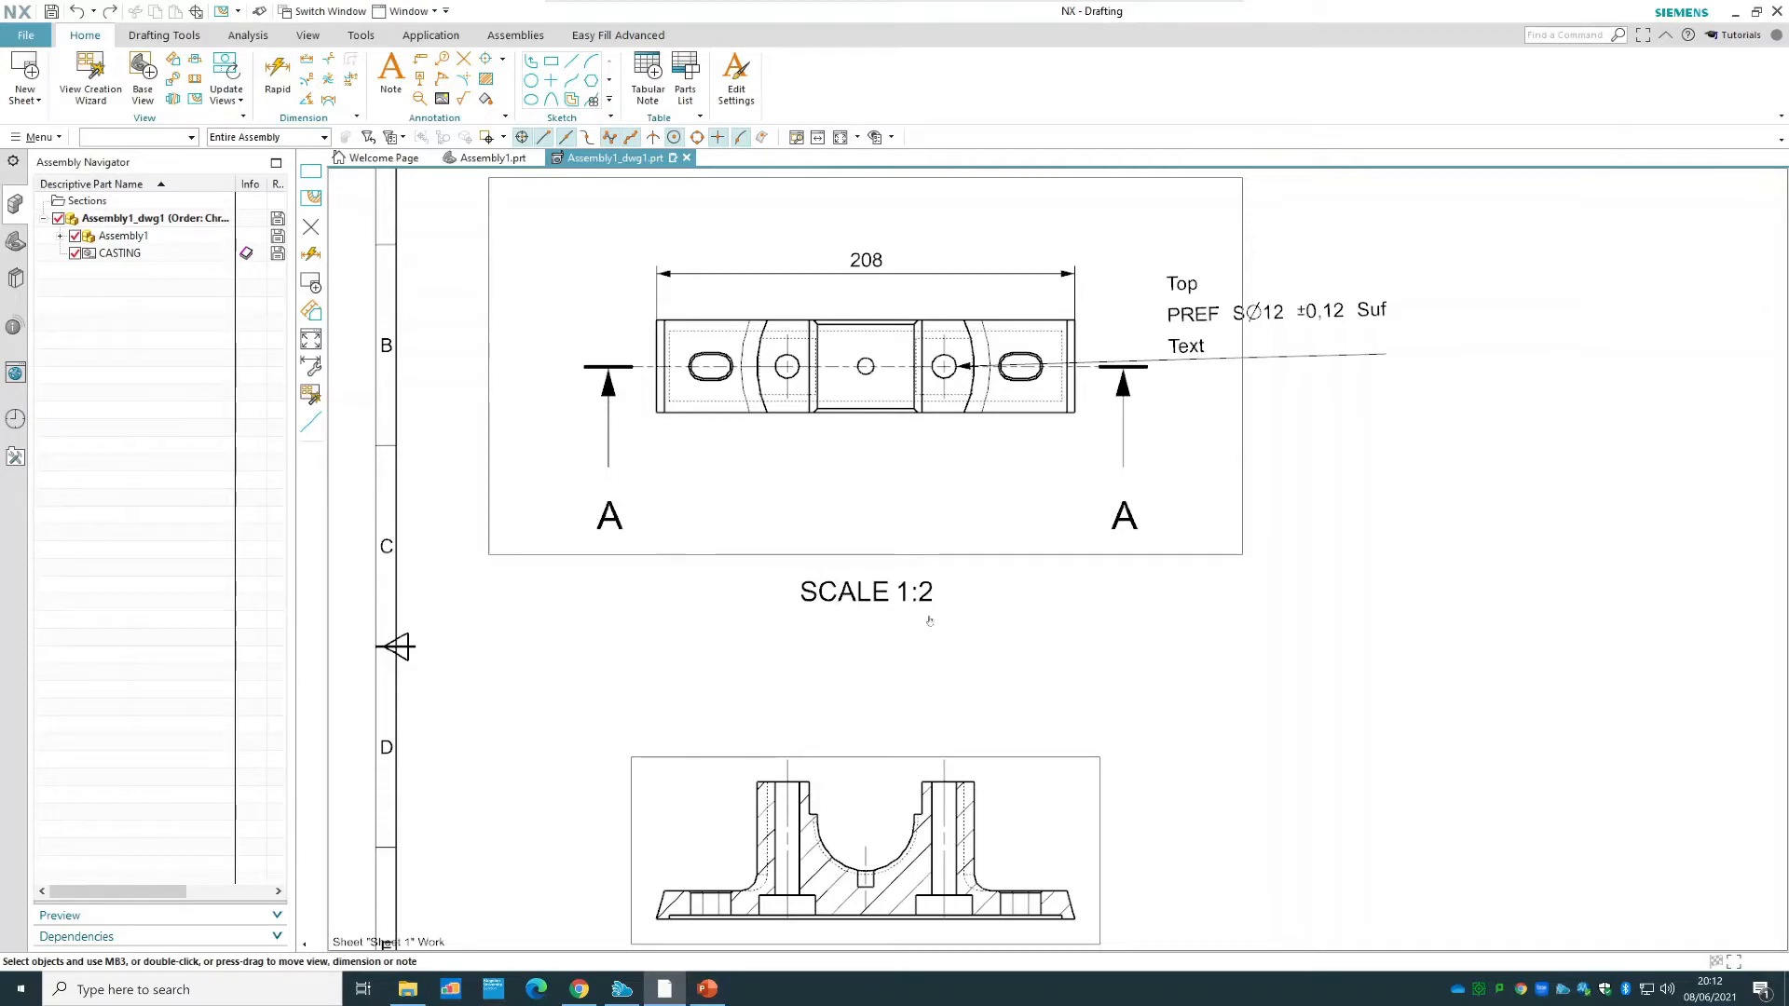
- Delete the section view below the top view together with its section line
right_click(1045, 756)
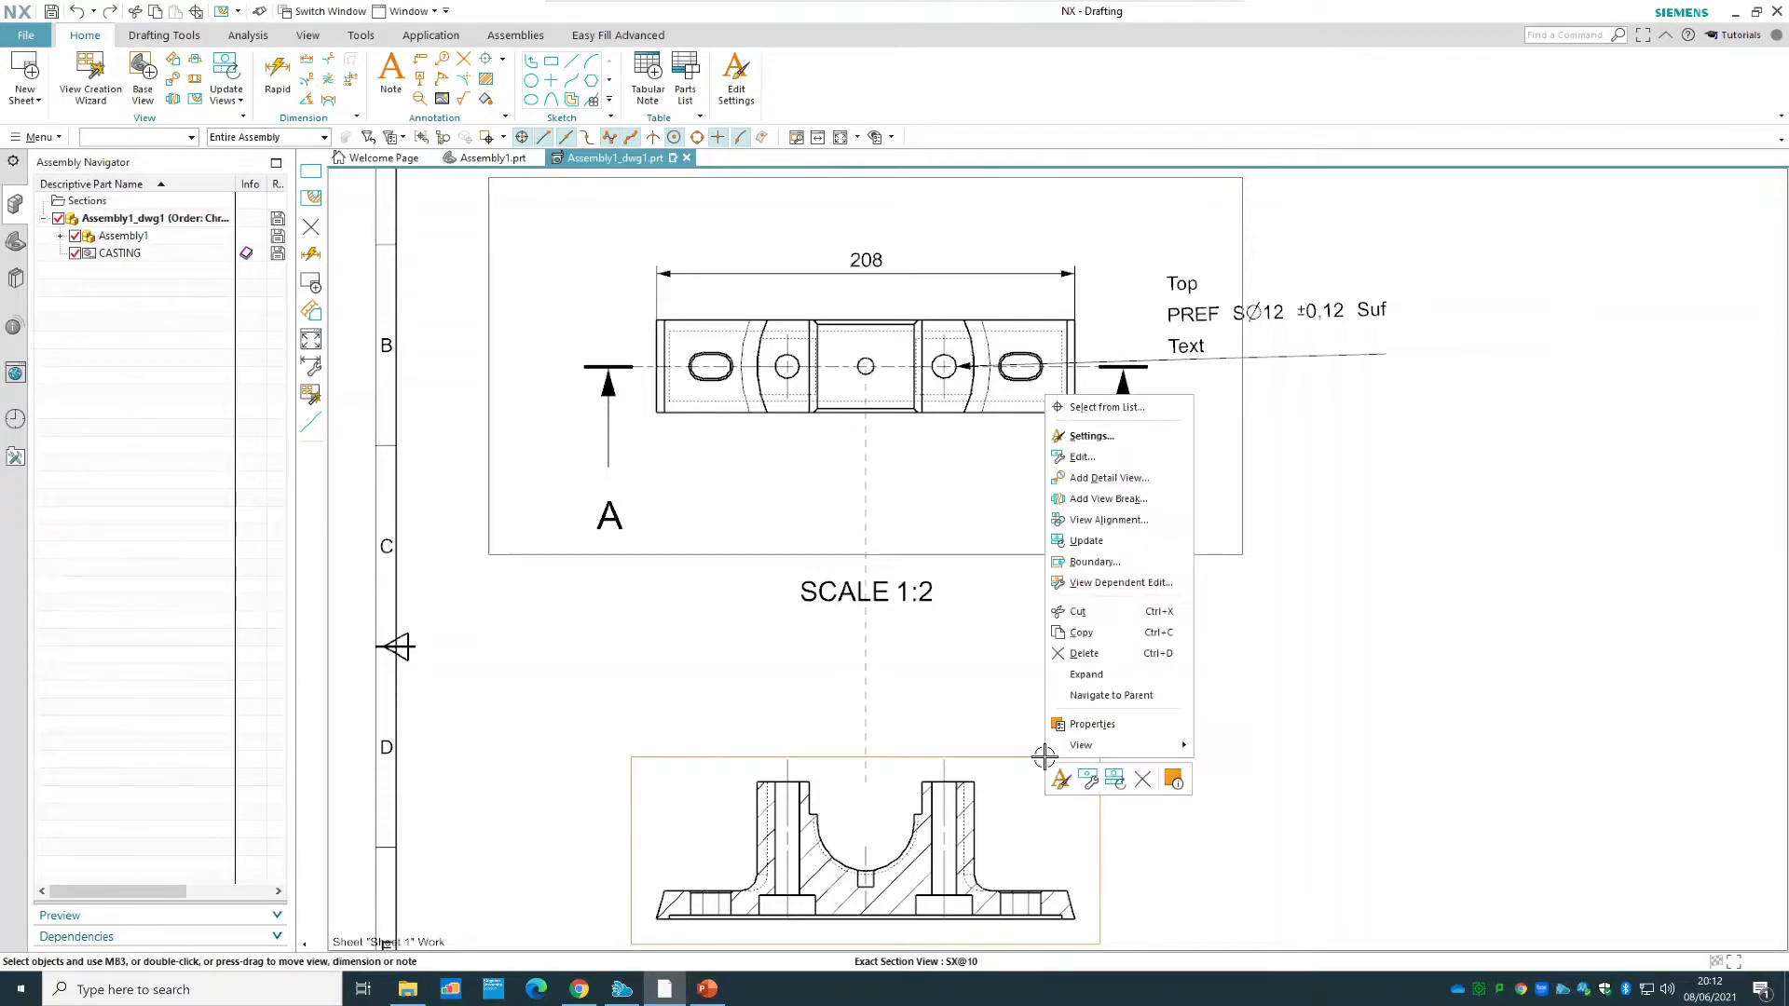
left_click(1104, 655)
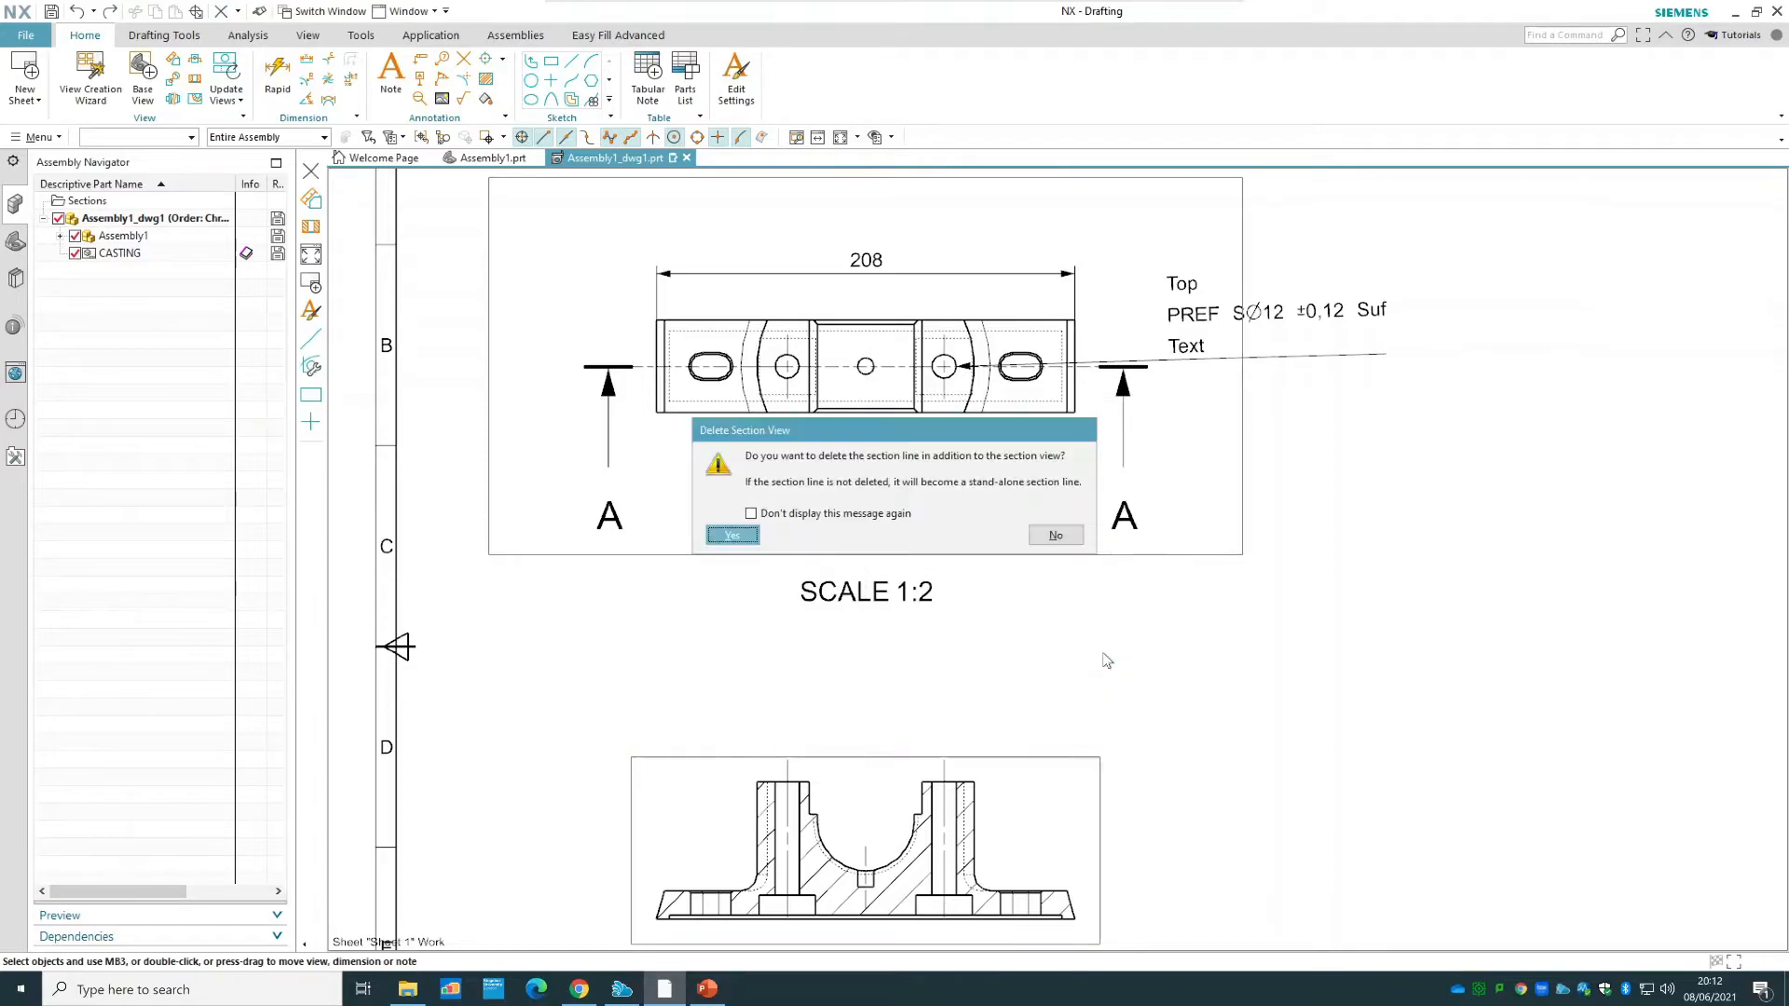
left_click(732, 535)
- Add a projected view of the top view directly below it, without placing any further projections
right_click(1026, 556)
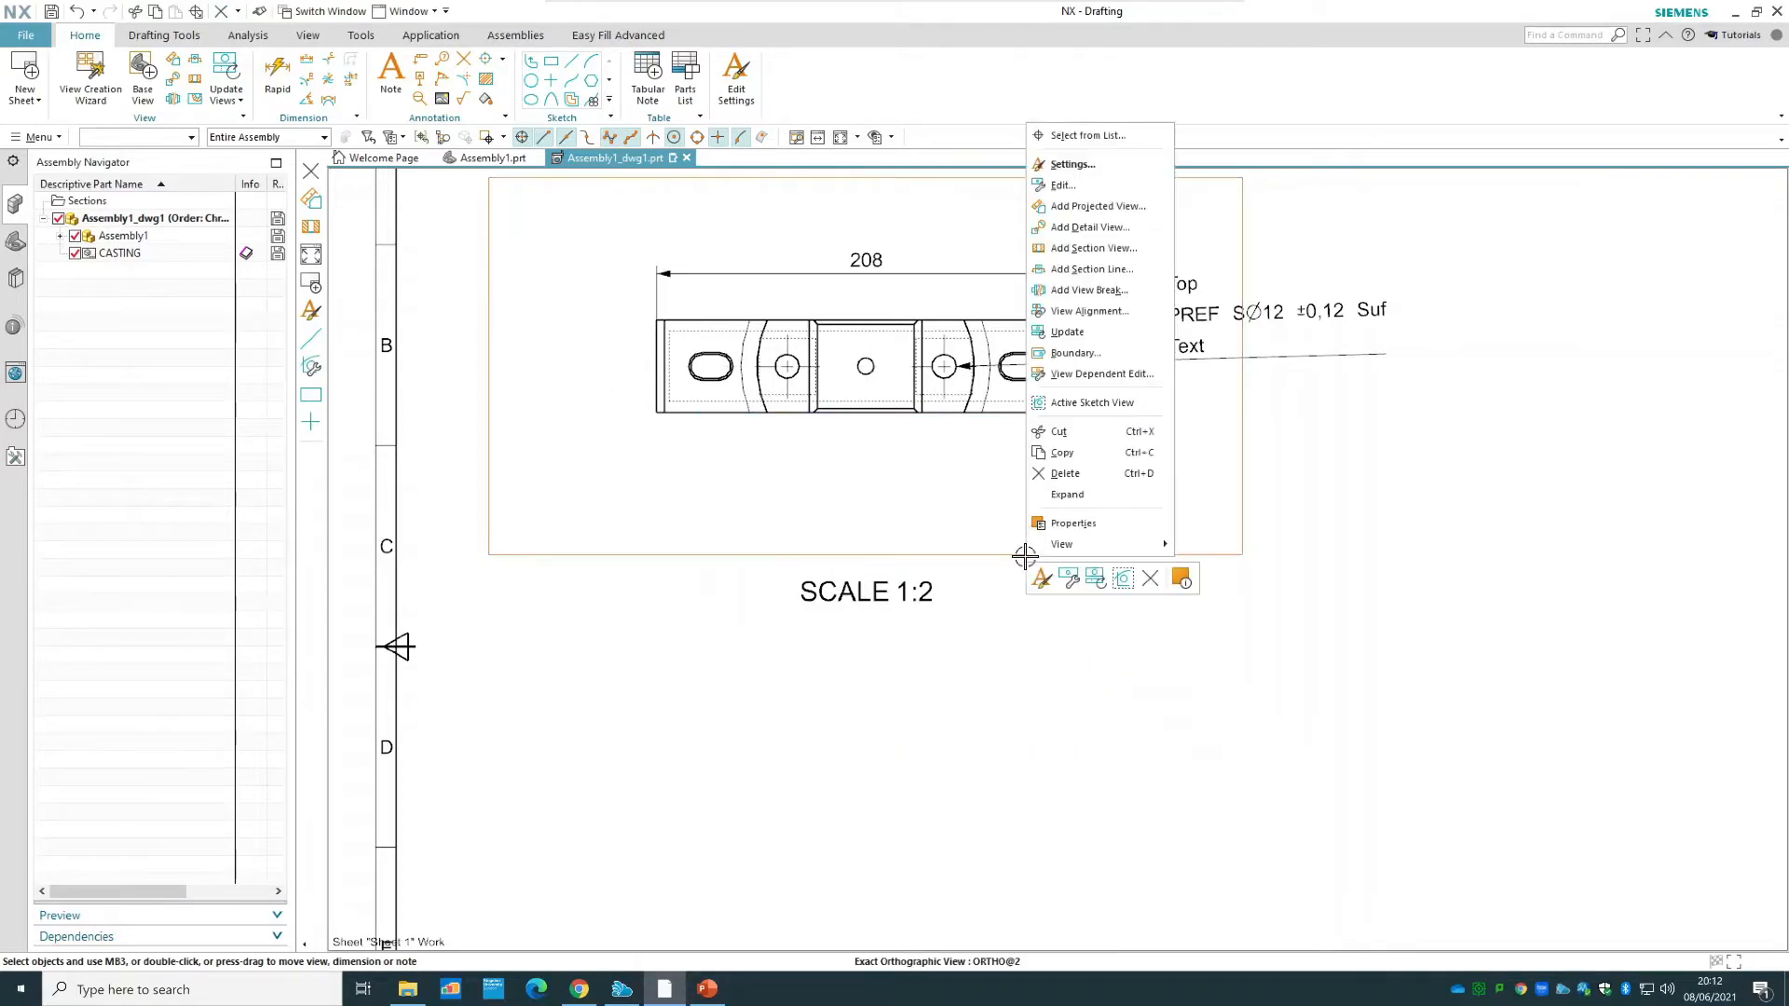
left_click(1097, 206)
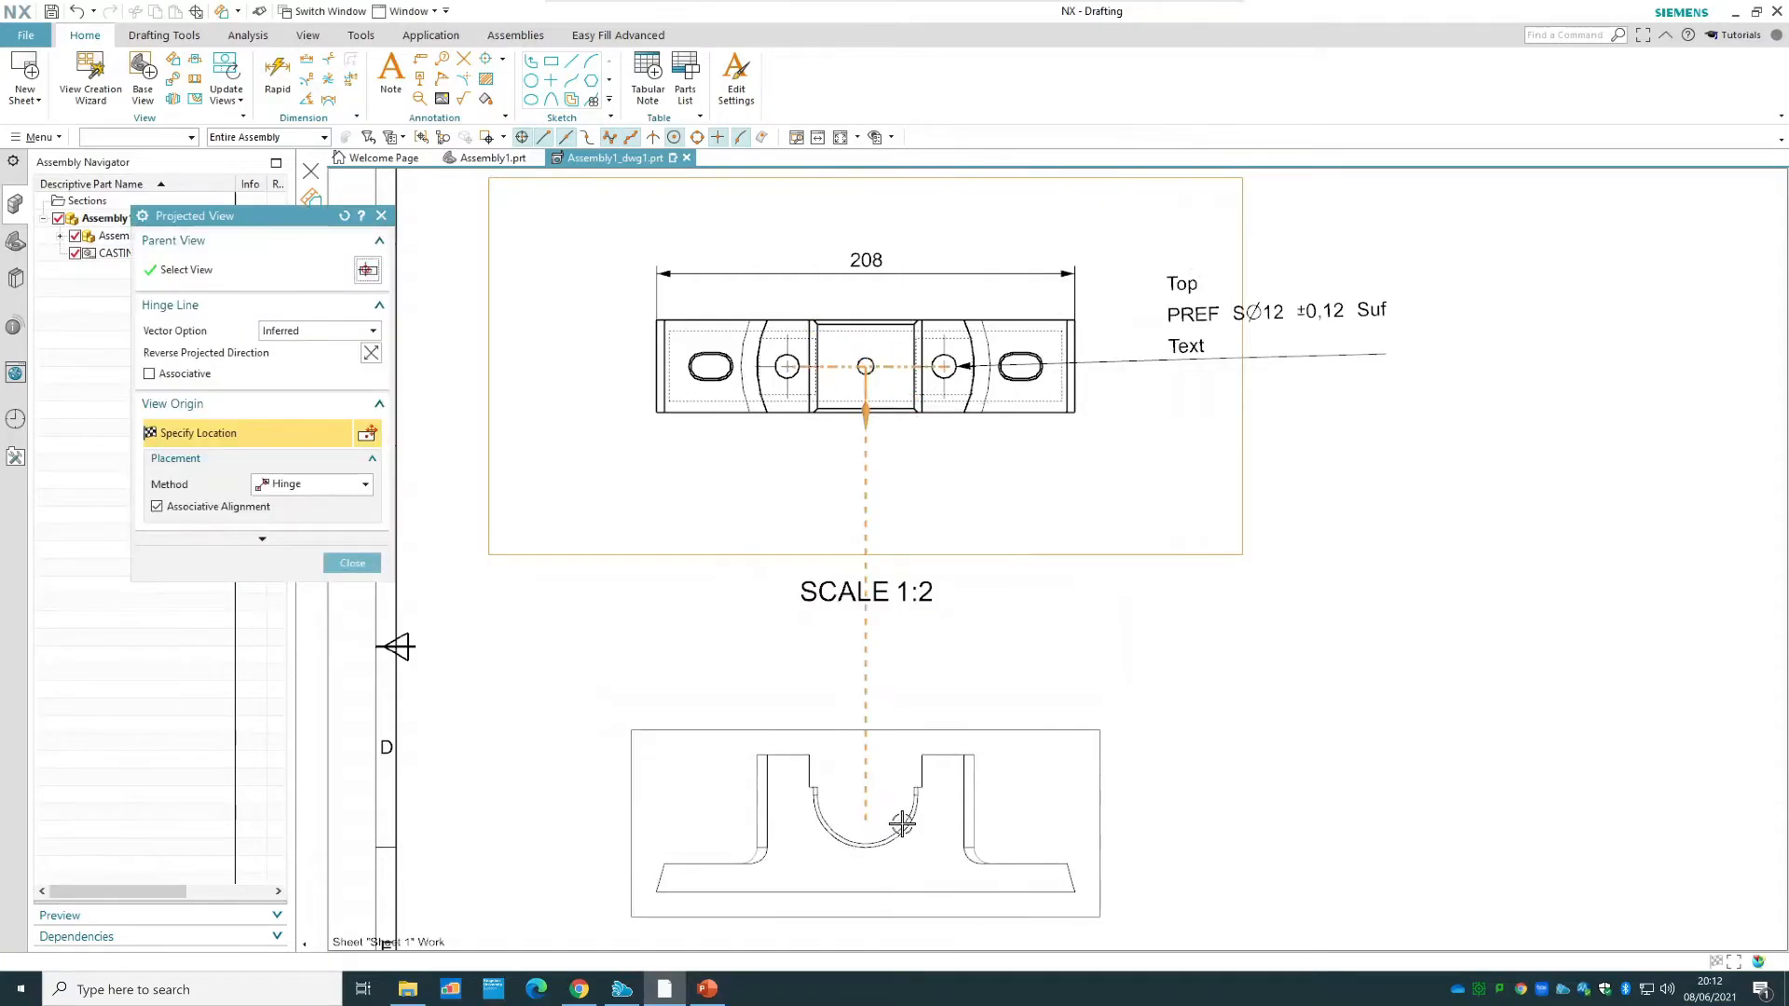
left_click(900, 824)
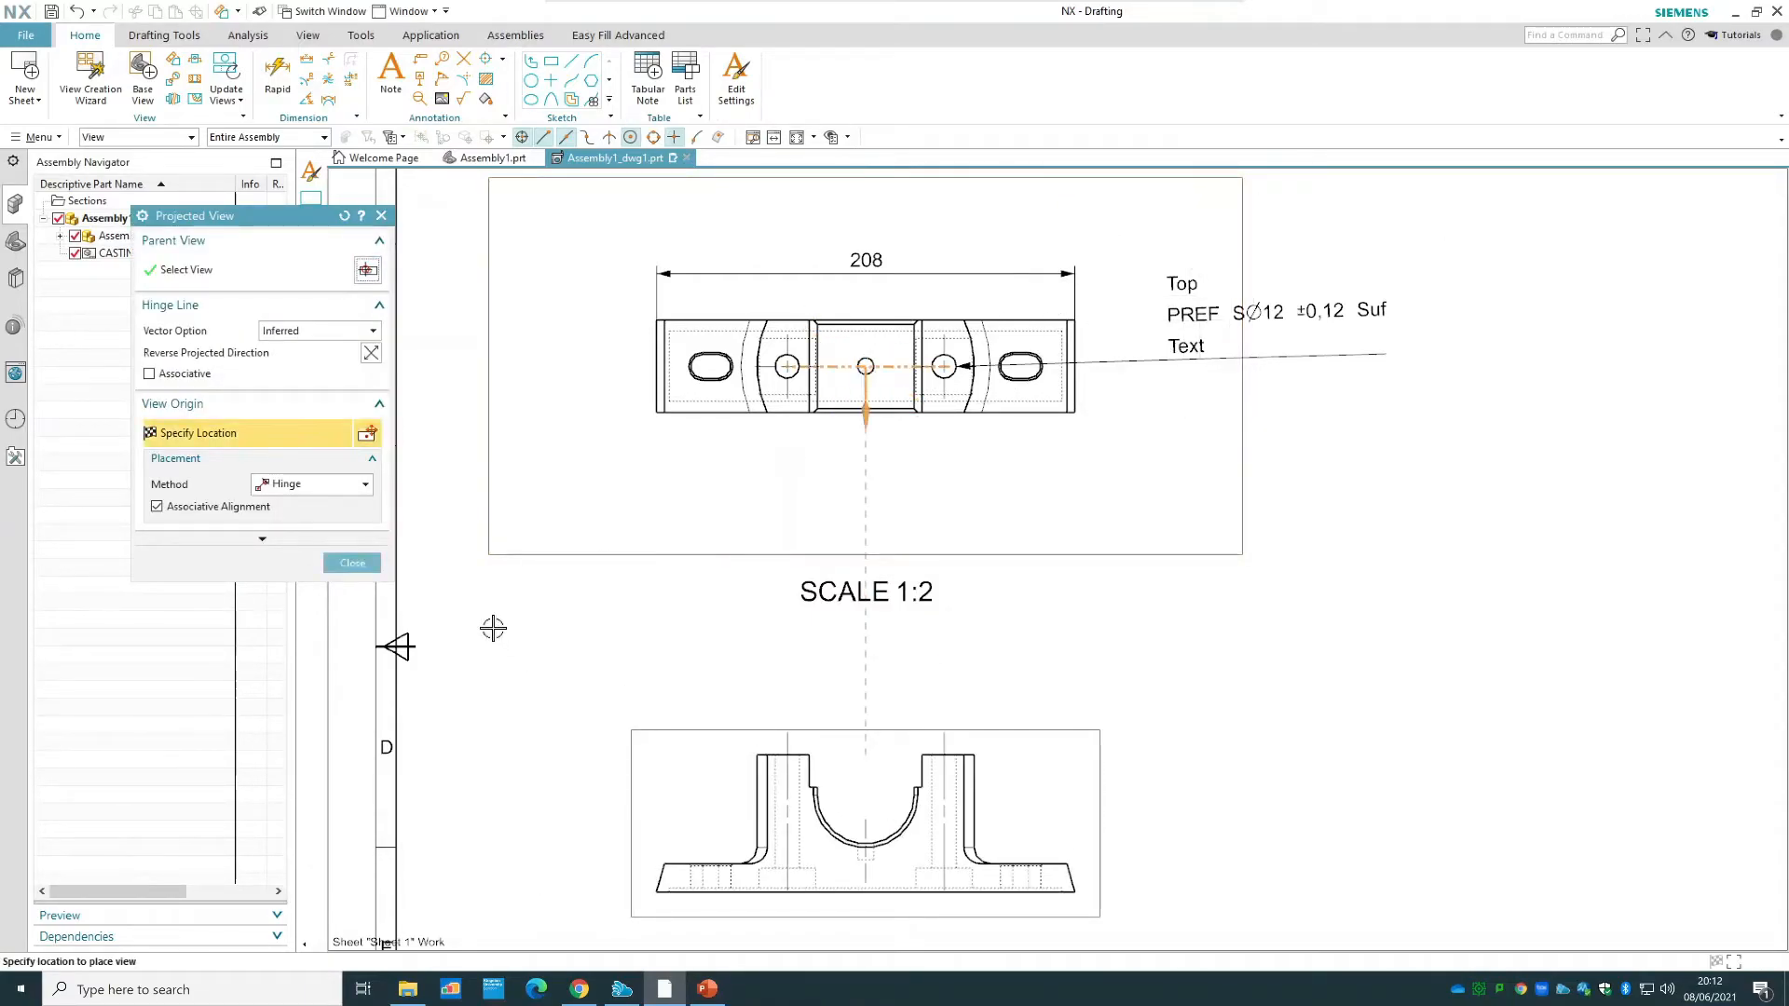
left_click(355, 562)
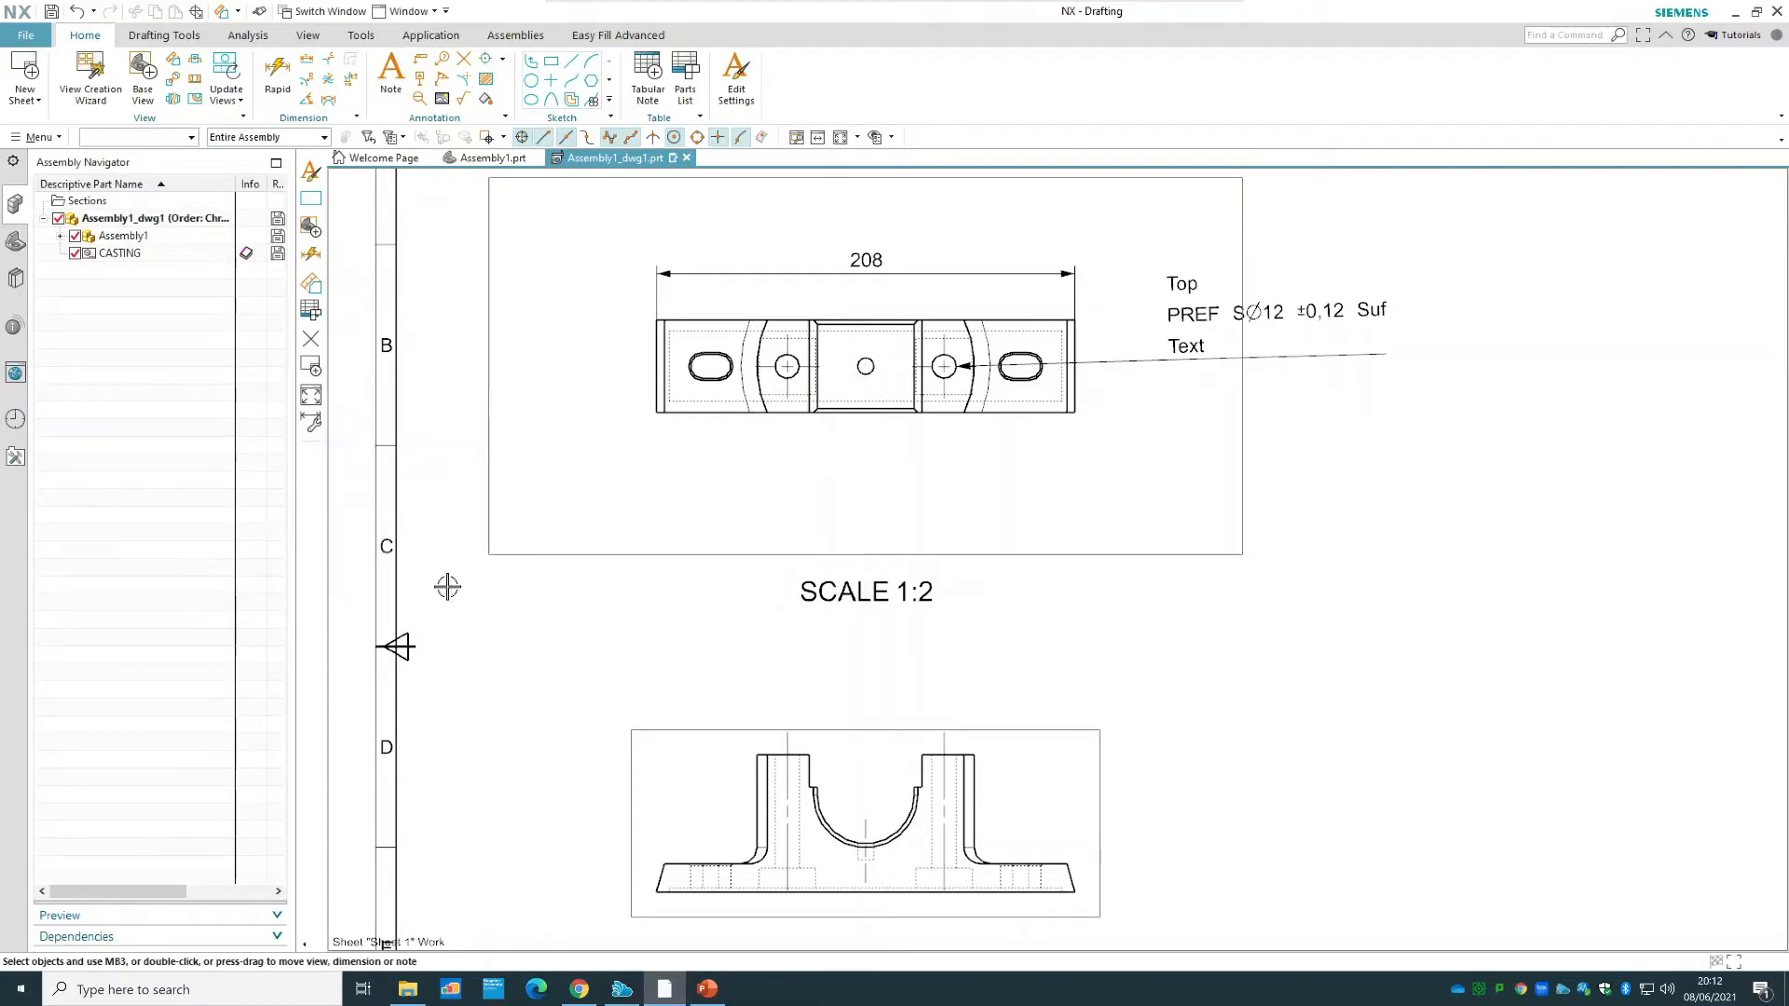
- Make the projected front view the active sketch view, sketch a rectangle from its vertical centreline enclosing the right half, and finish the sketch
right_click(861, 732)
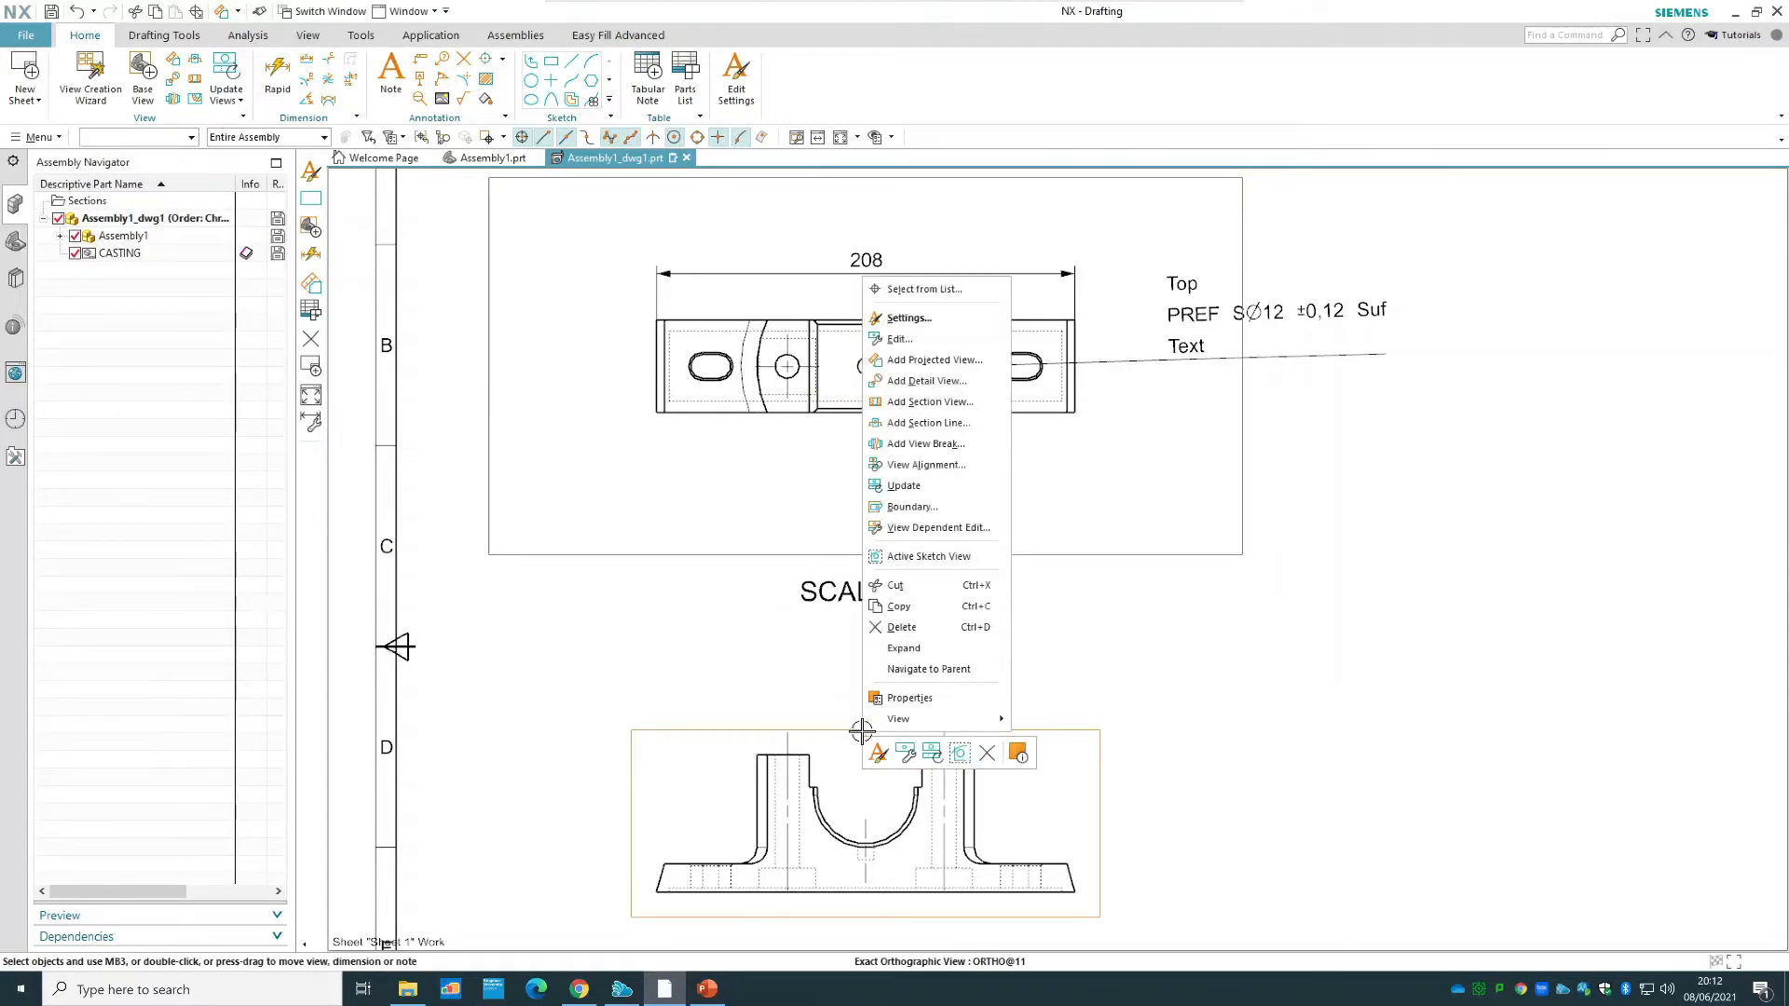
left_click(966, 557)
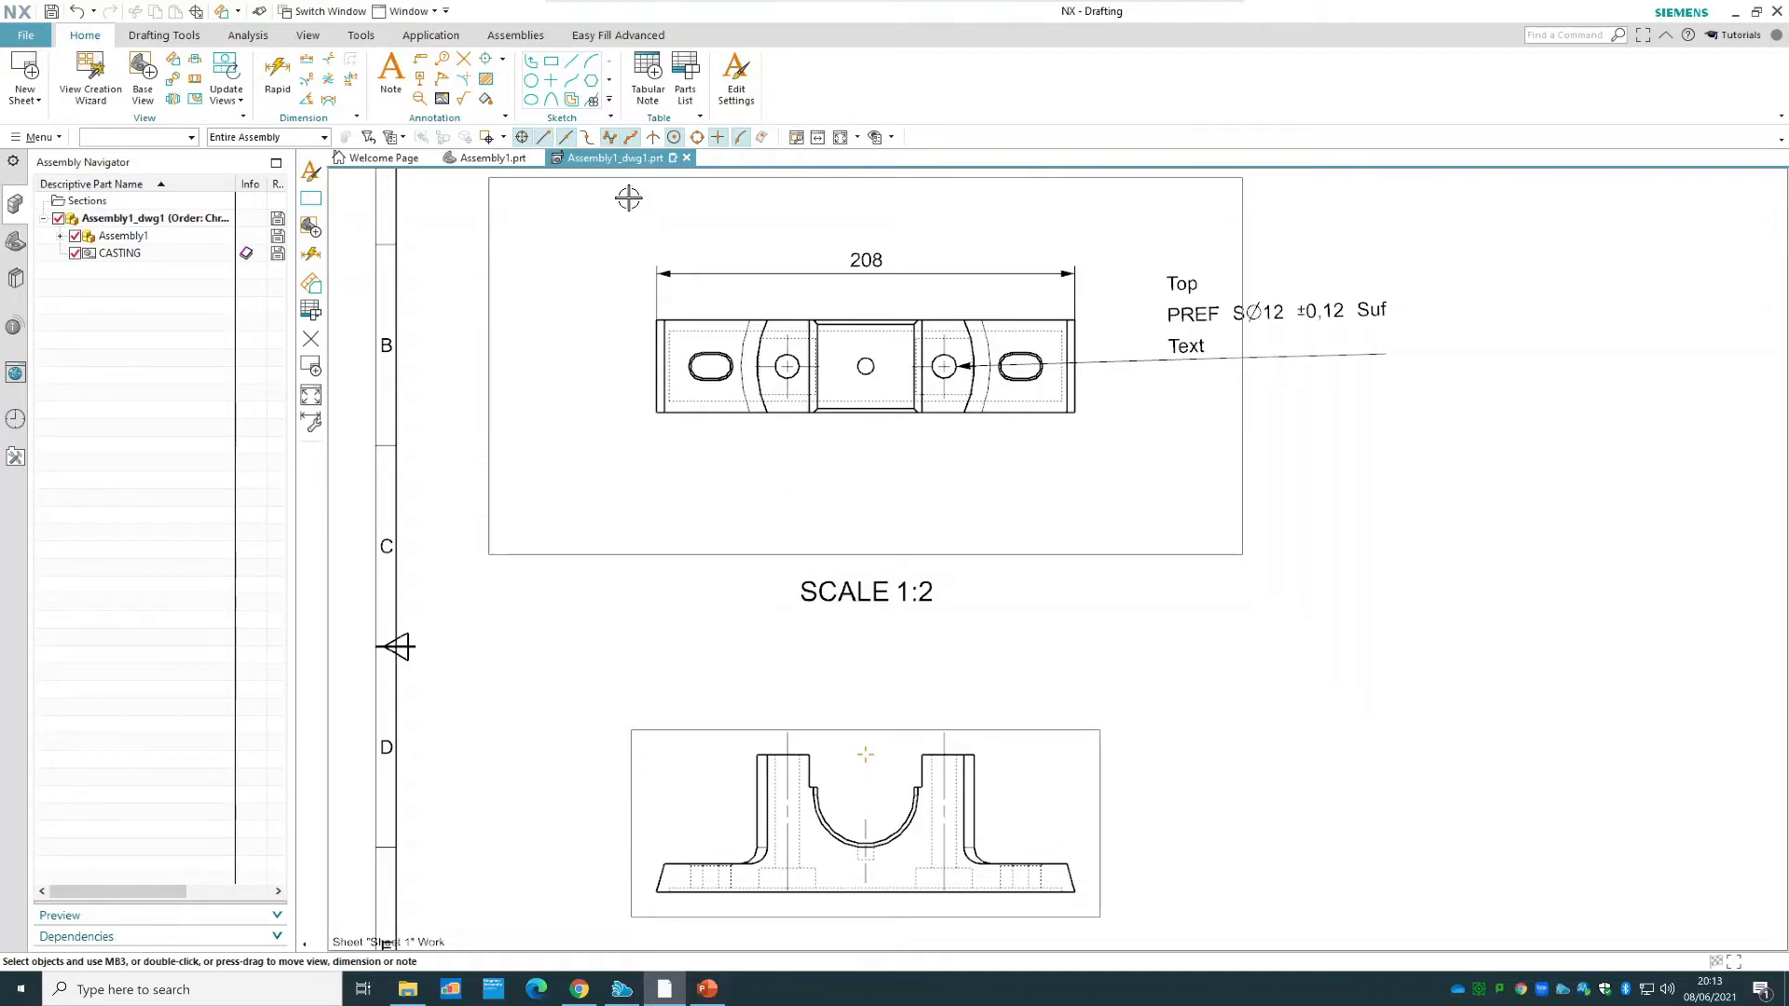
left_click(548, 65)
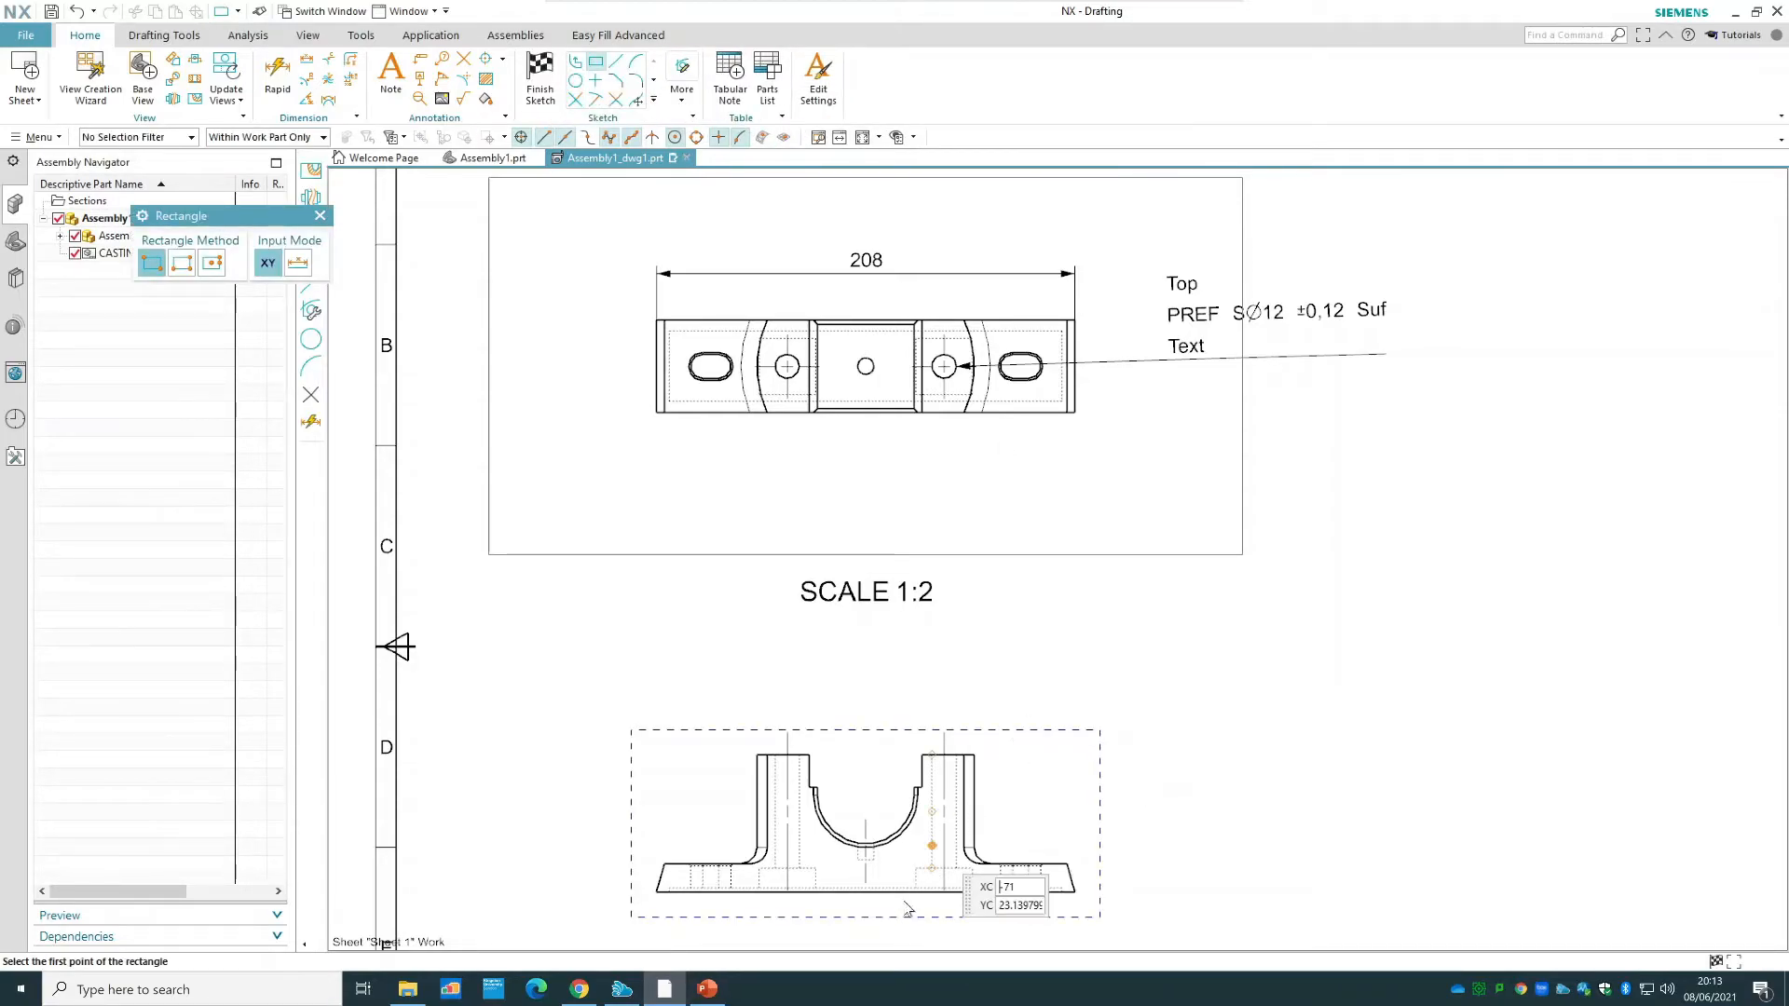
left_click(865, 911)
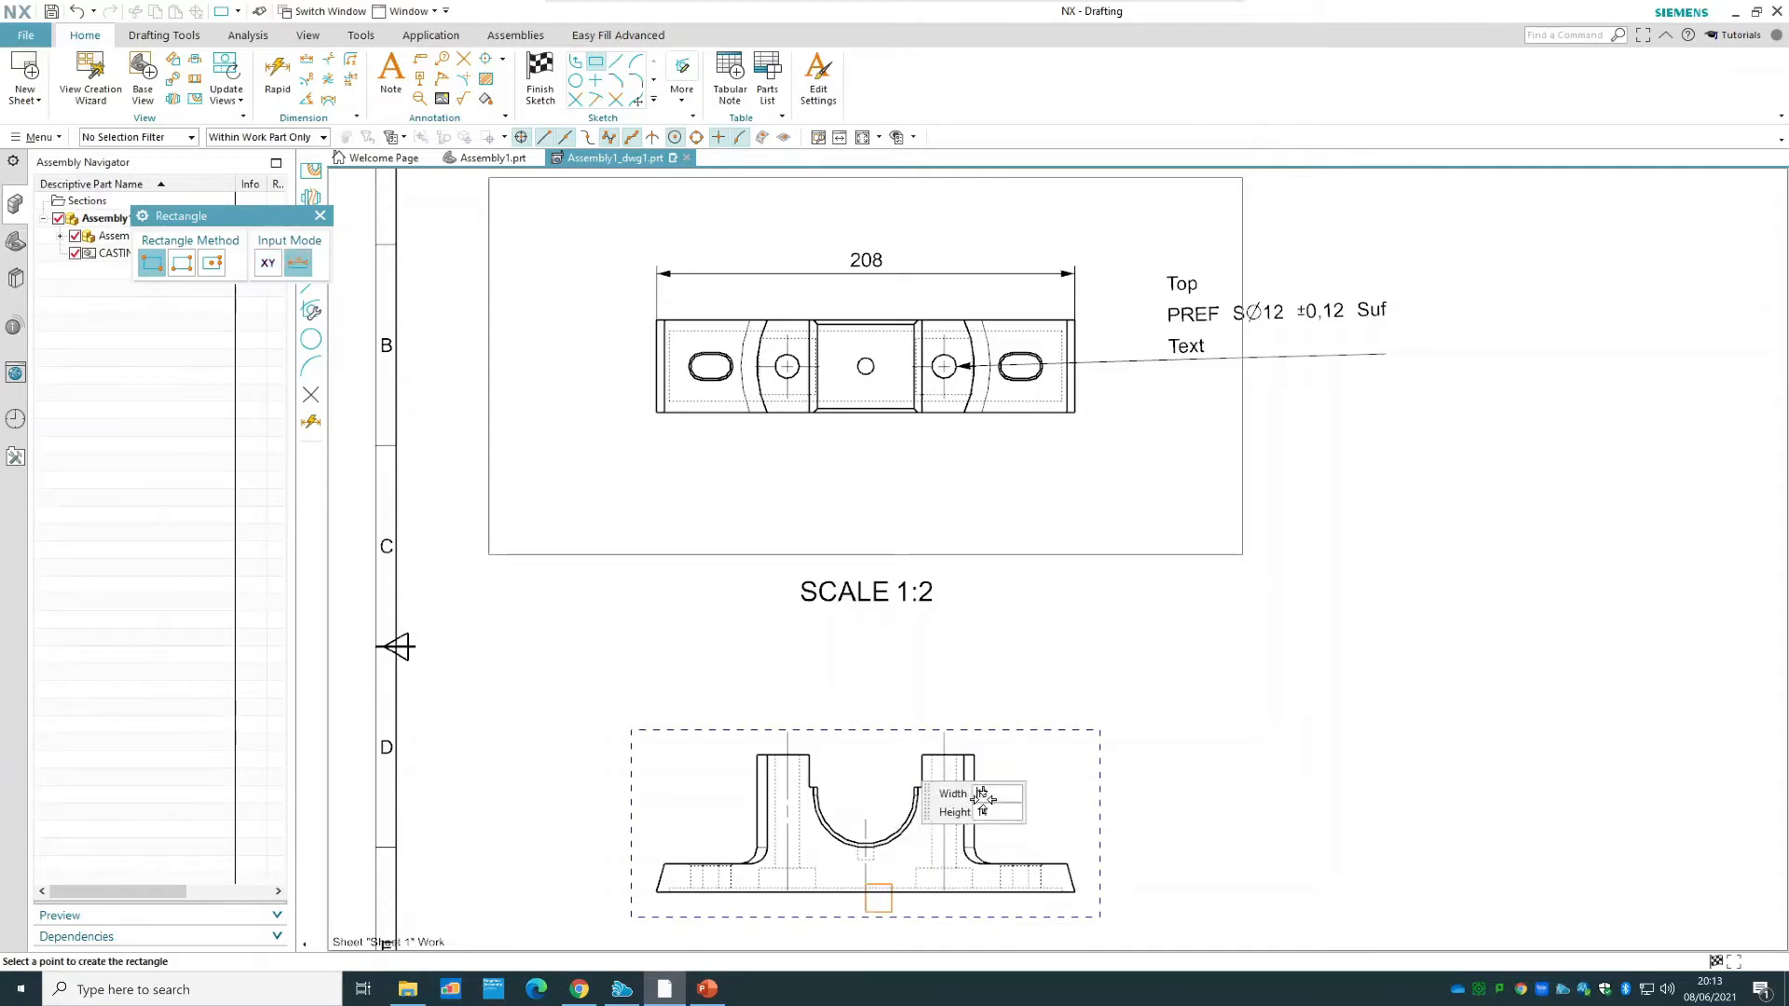
left_click(1086, 746)
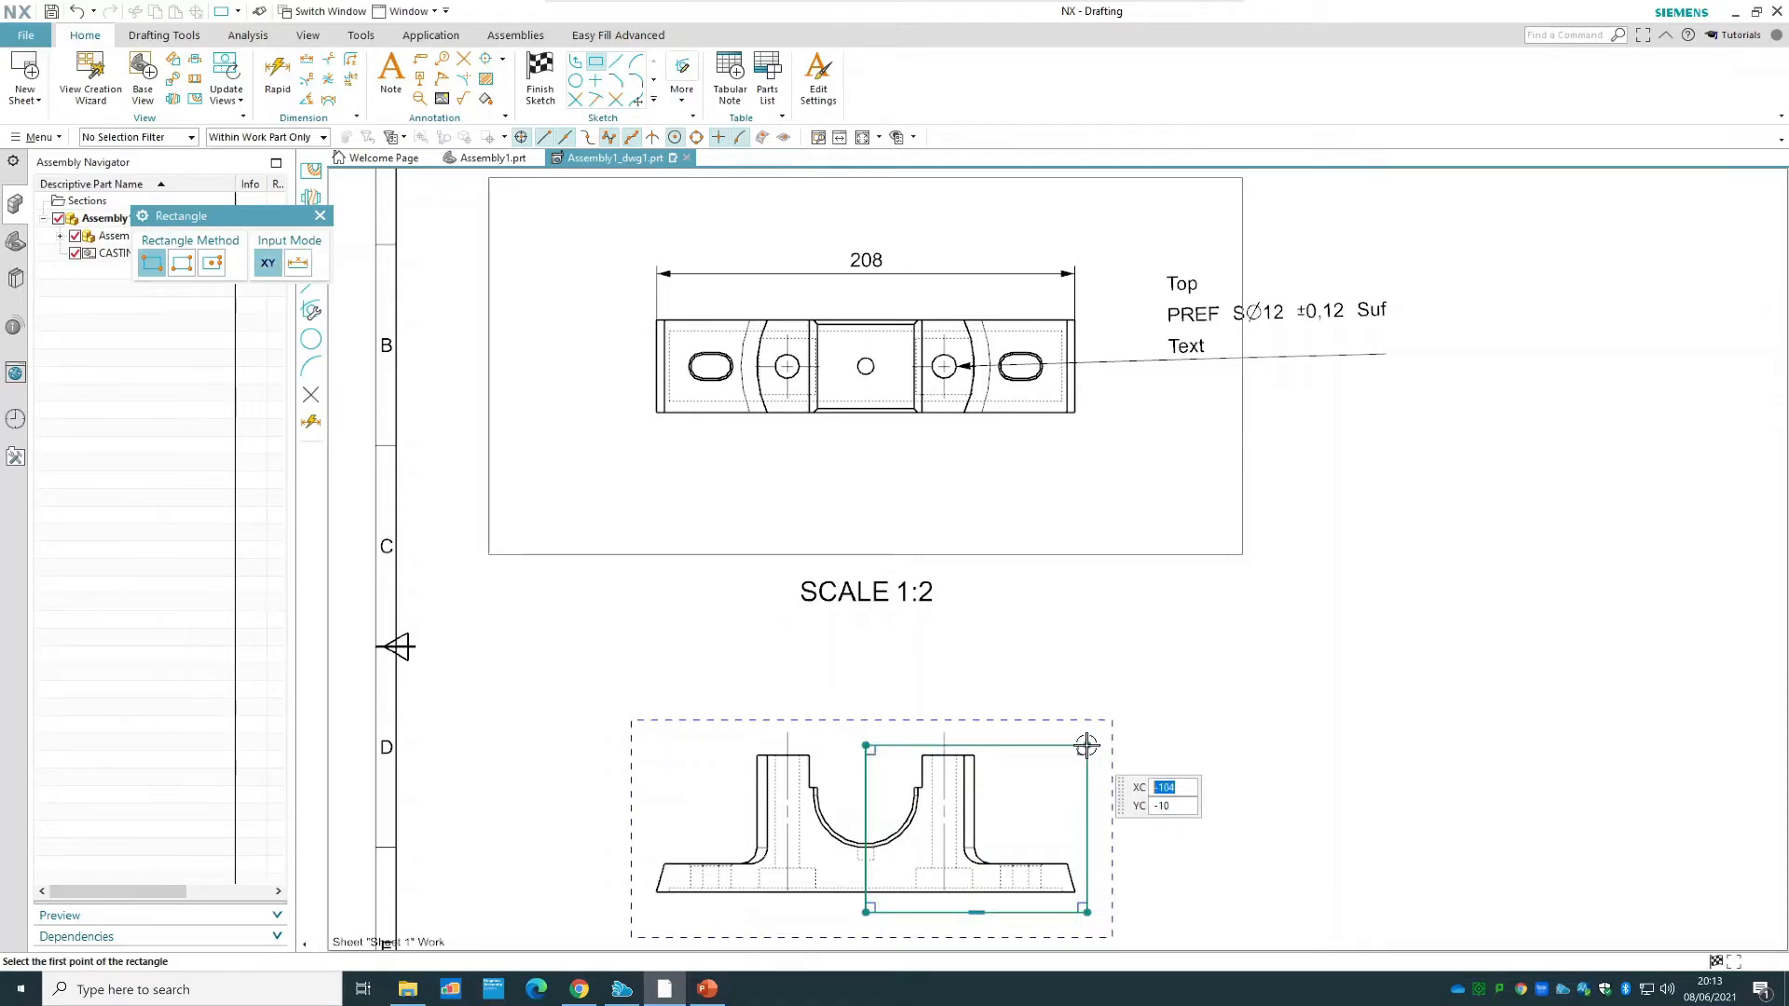
left_click(549, 93)
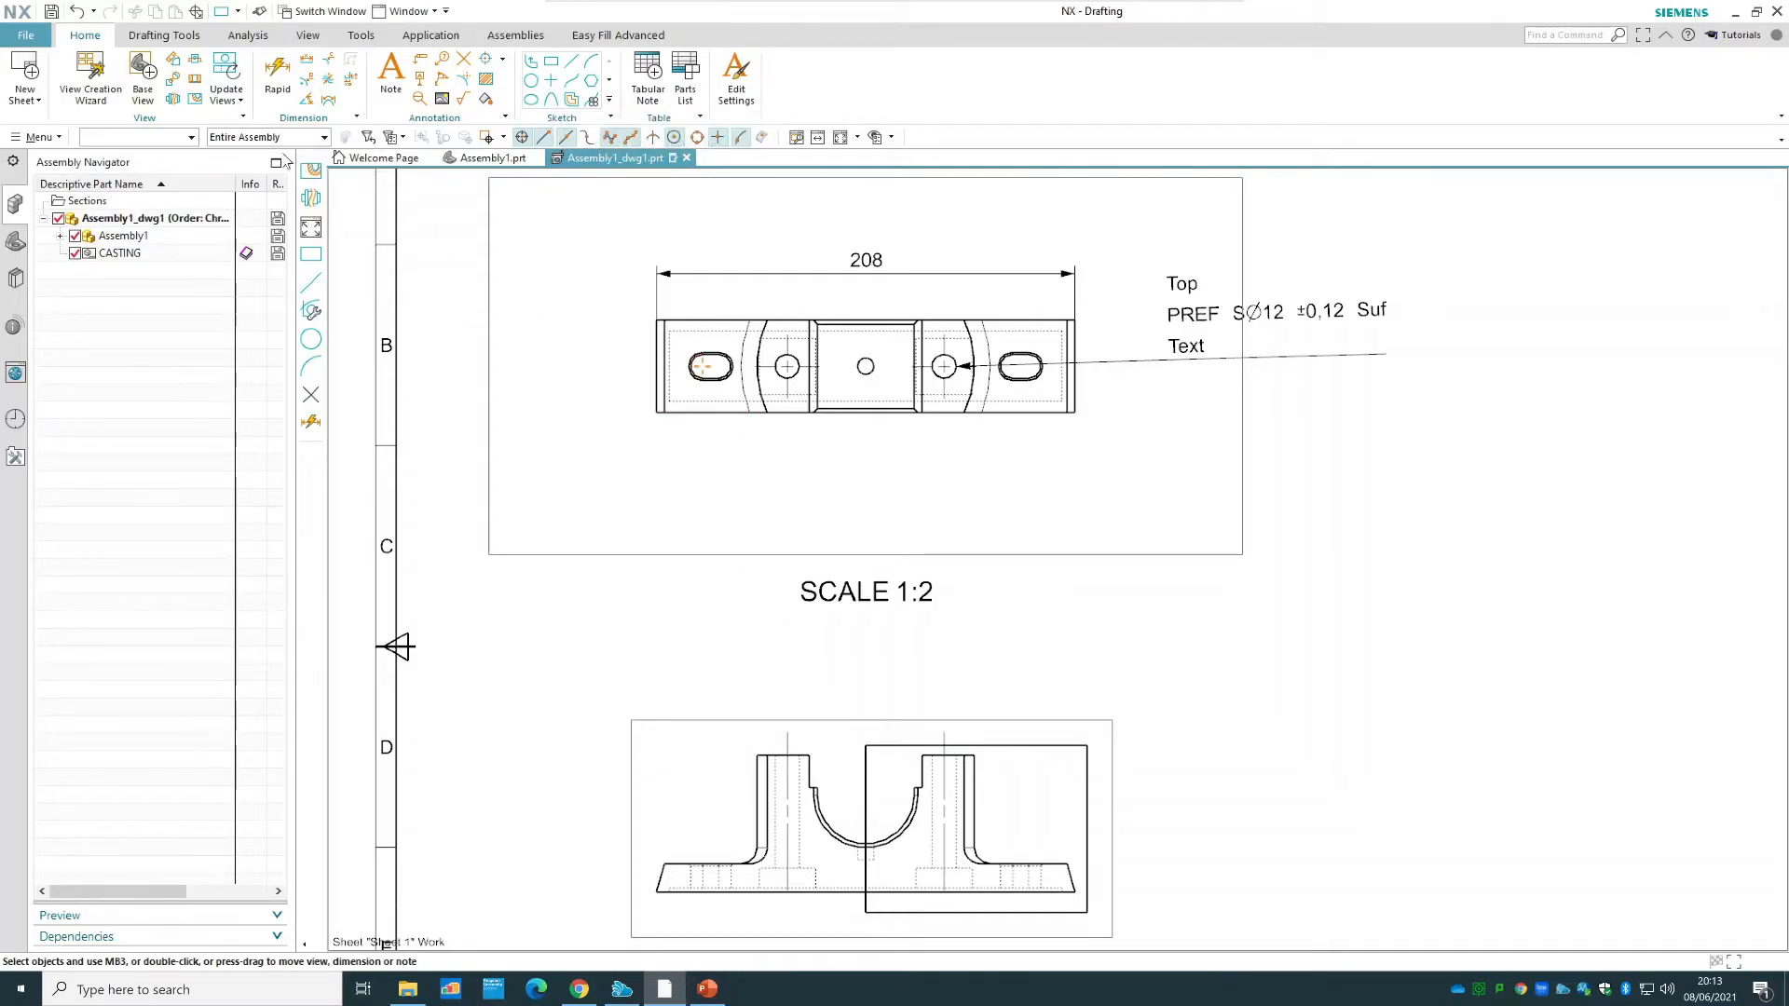
- Create a break-out section in the front view, using the sketched rectangle as boundary and the top view's right round hole centre as base point
left_click(197, 107)
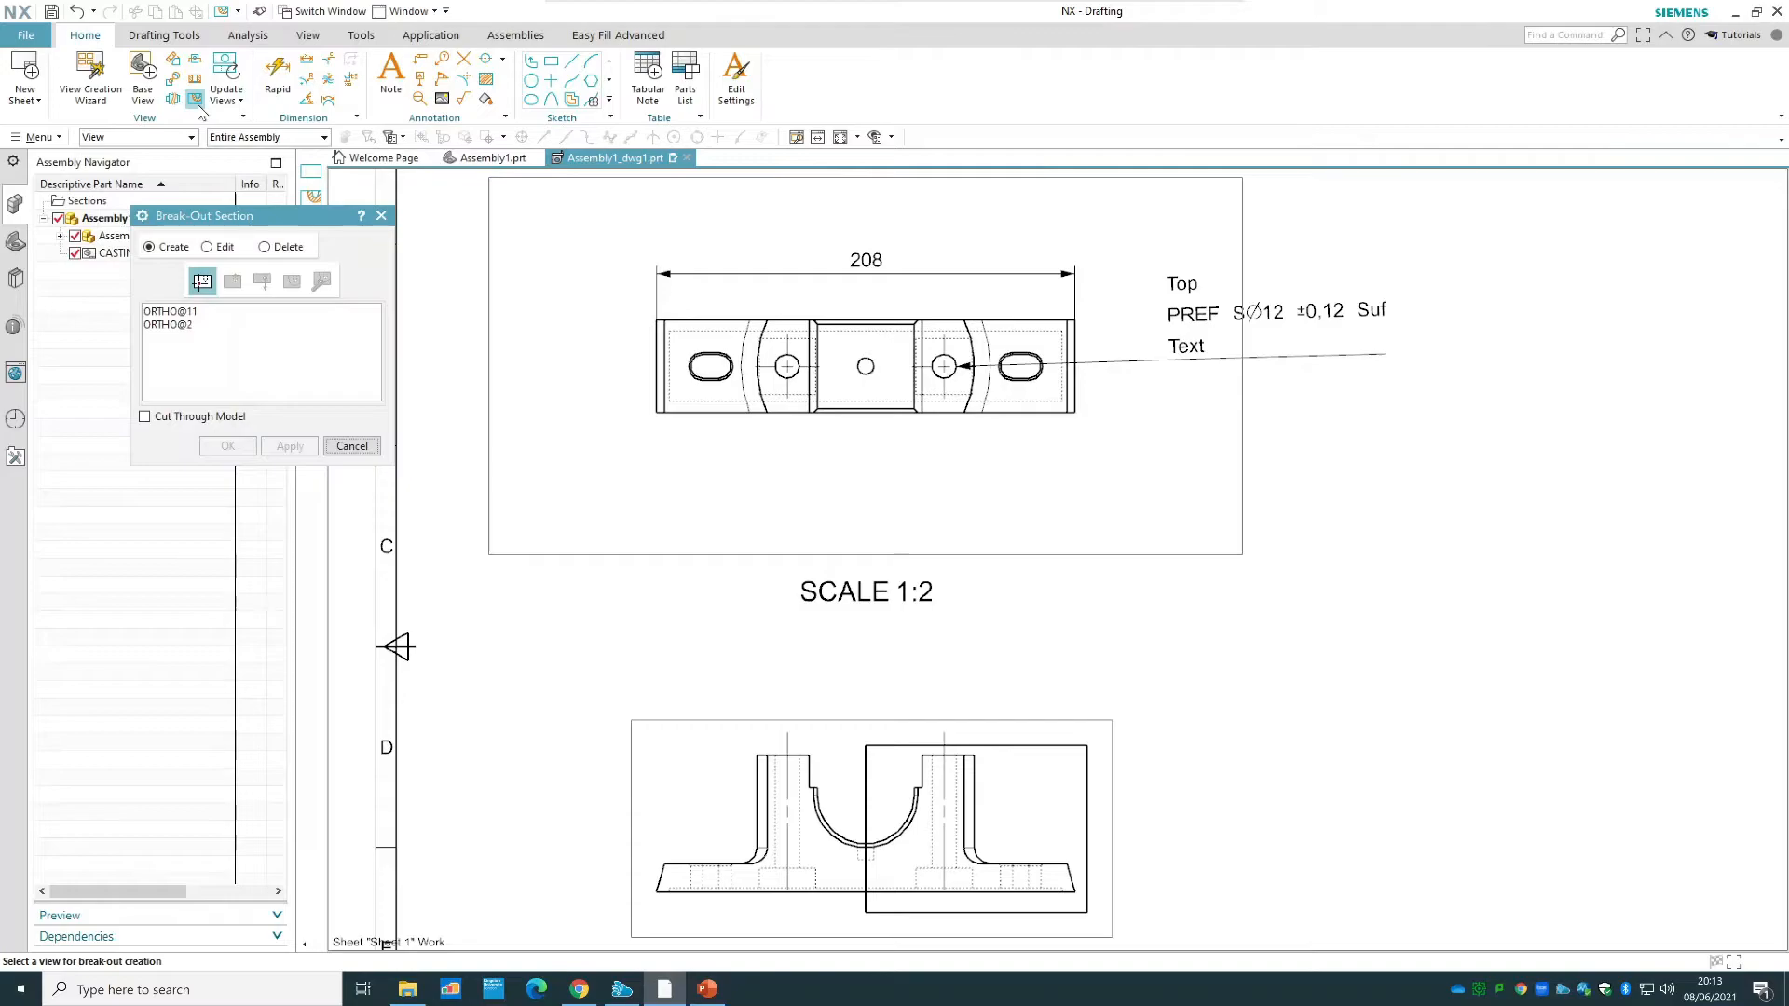
left_click(664, 721)
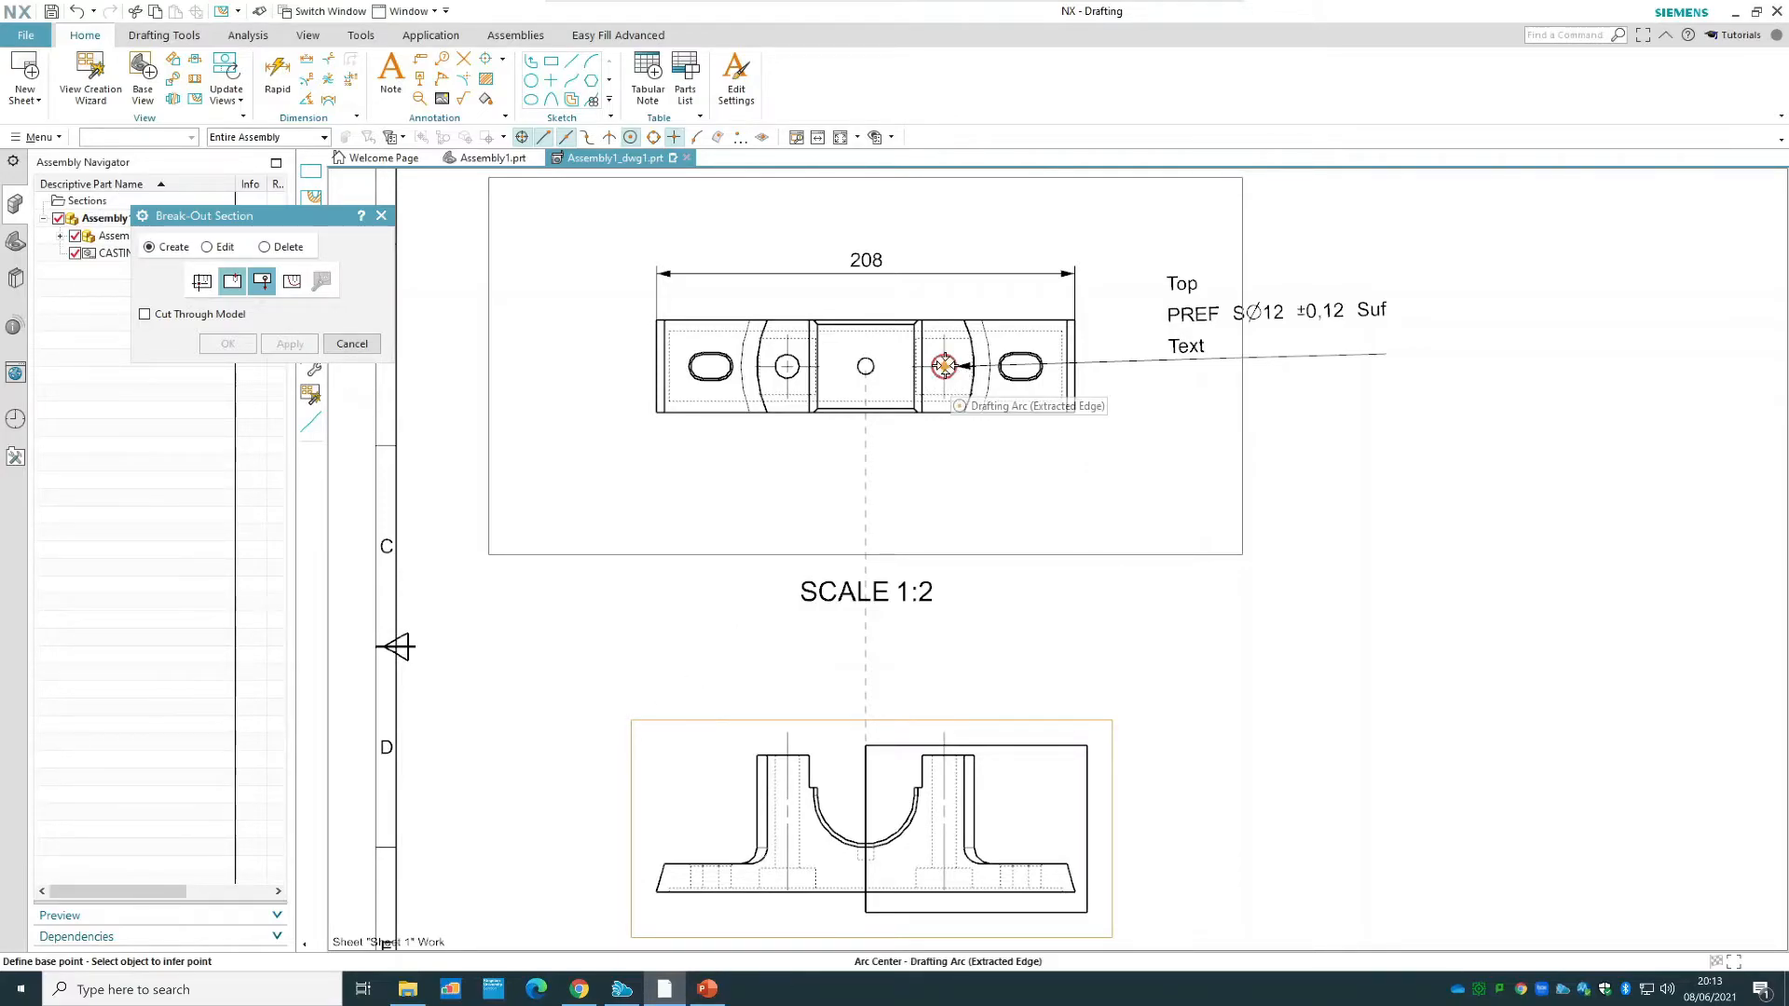
left_click(944, 366)
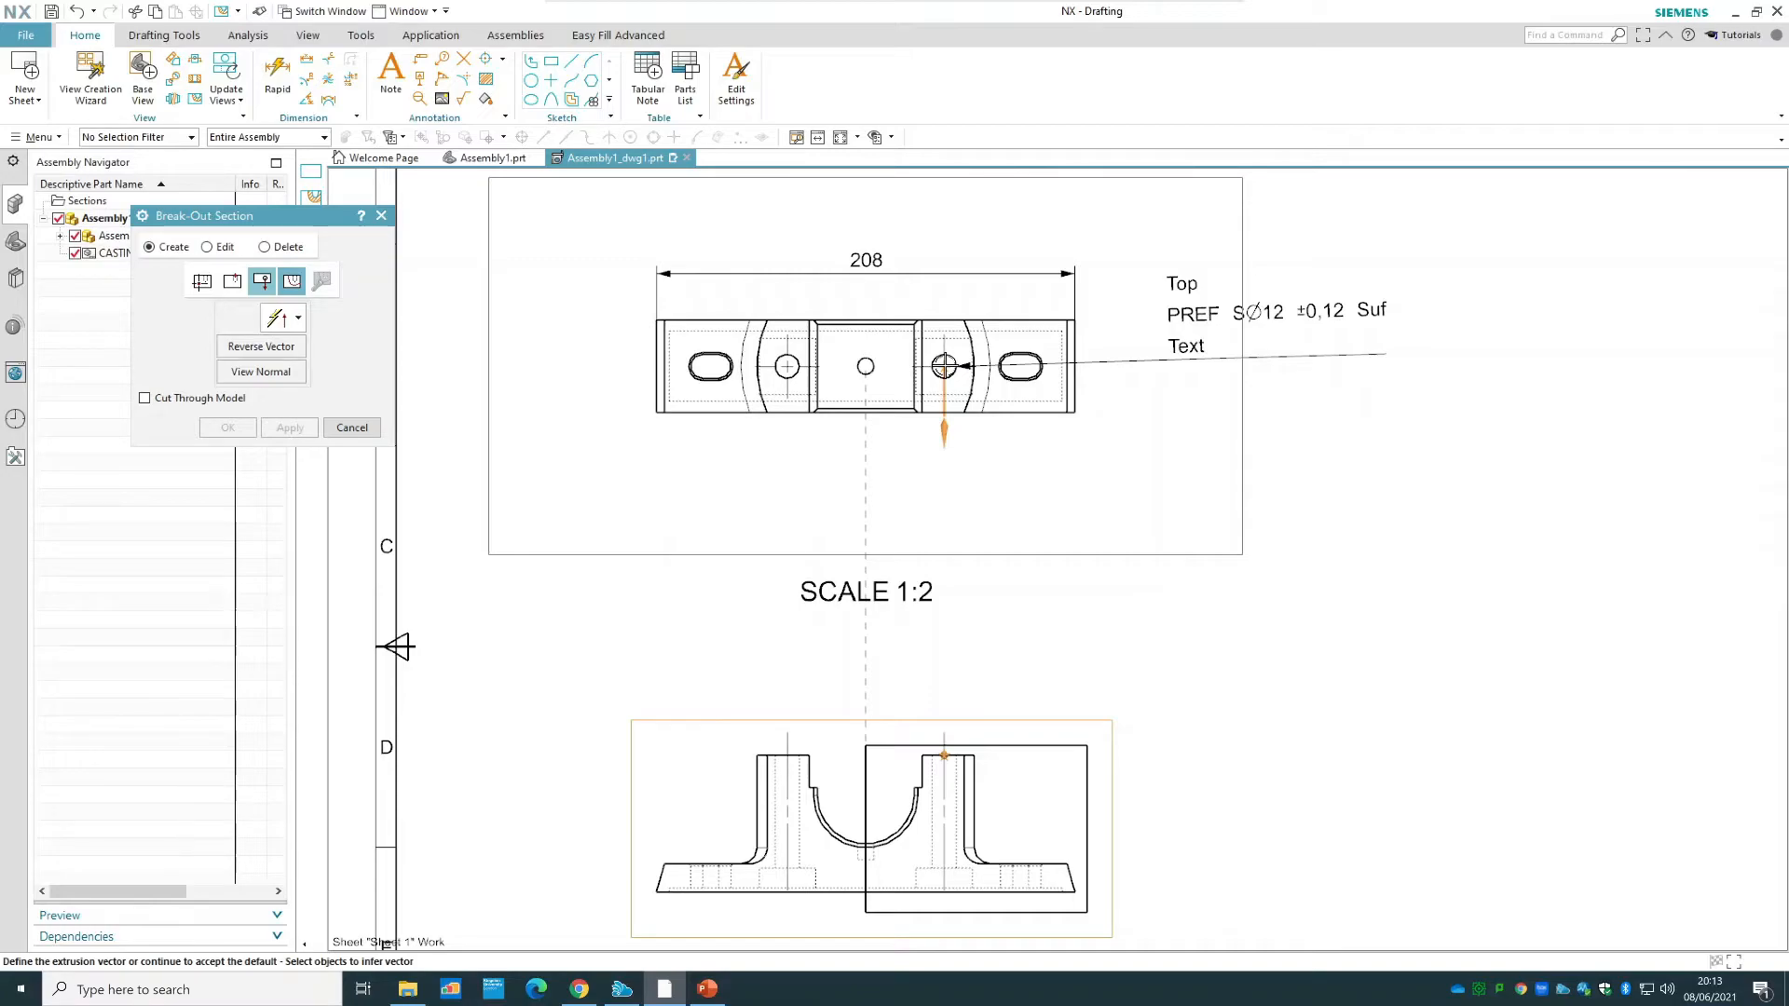
left_click(291, 281)
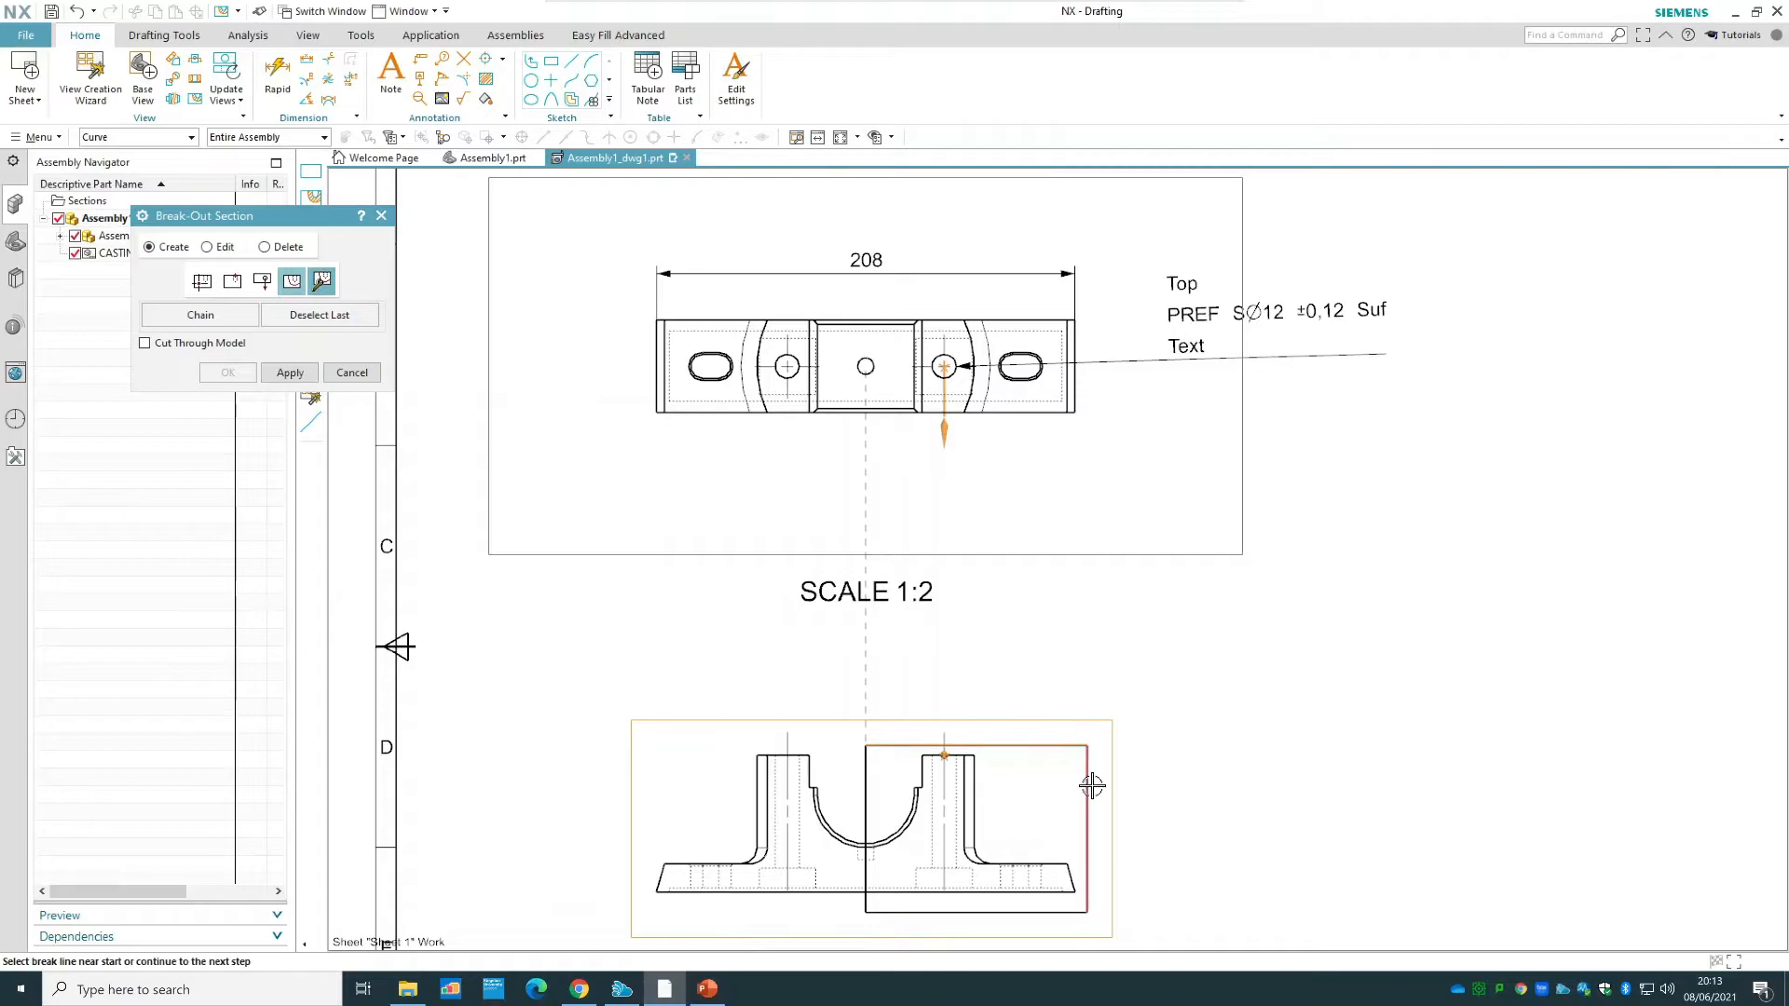
left_click(1058, 910)
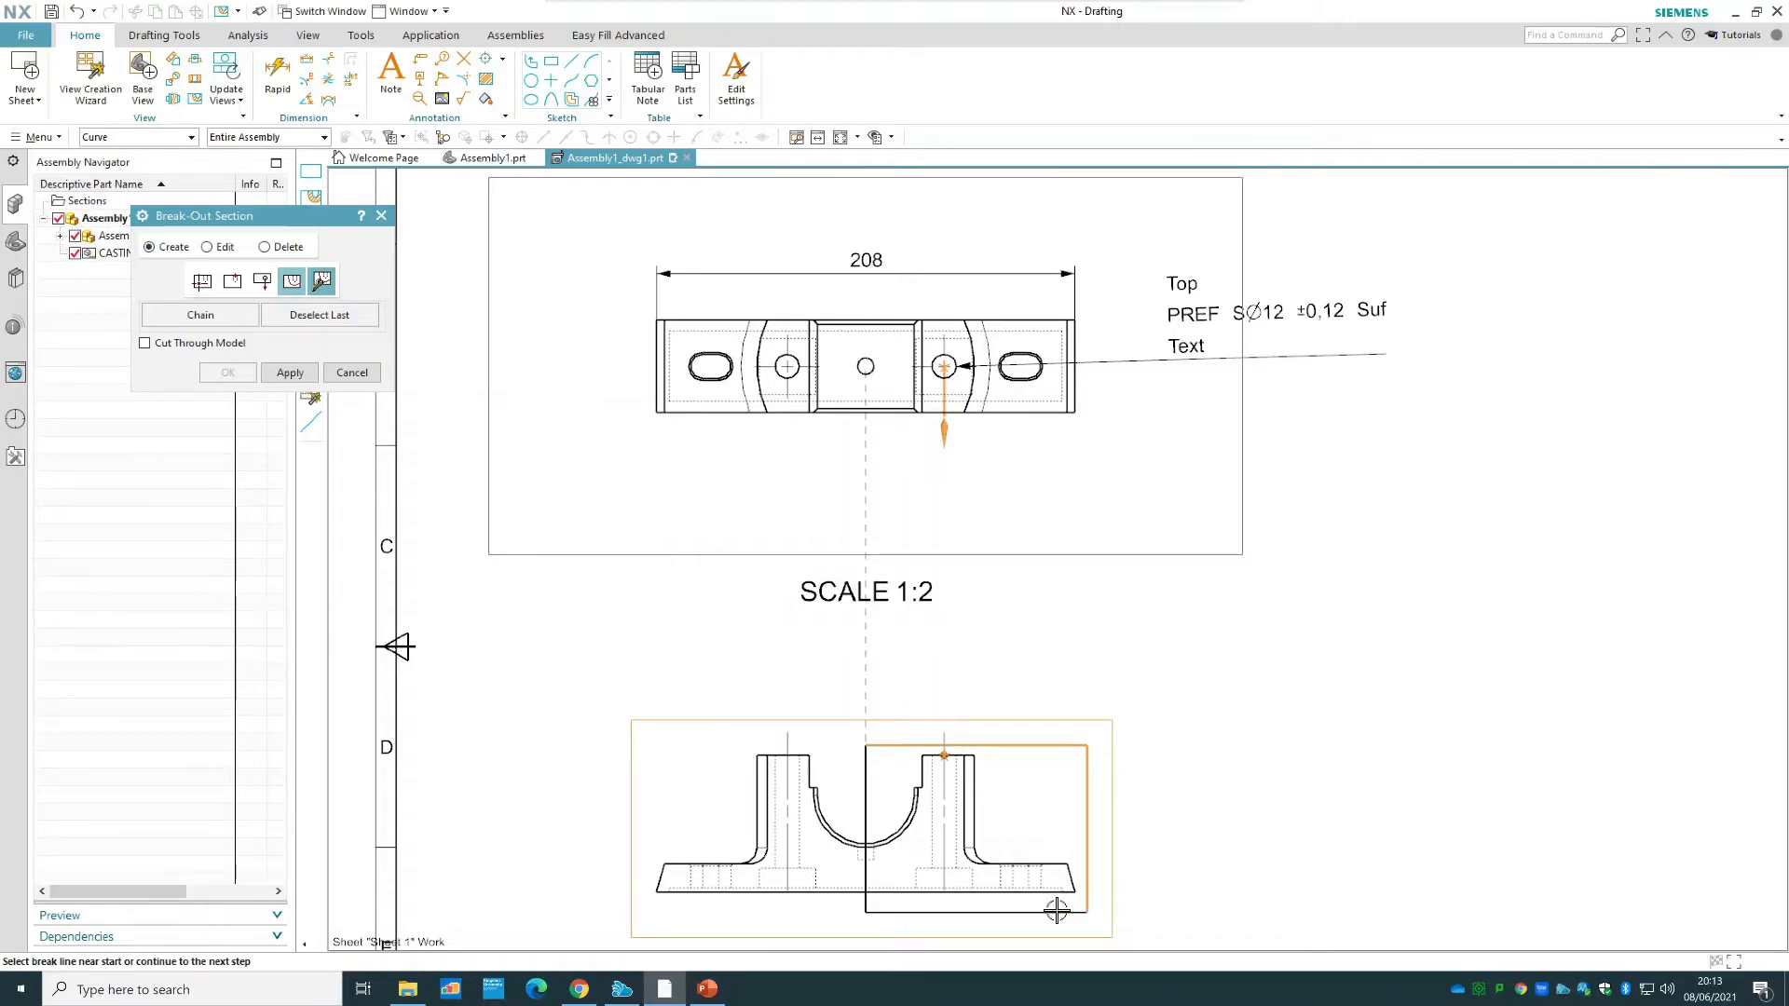
middle_click(871, 890)
left_click(290, 368)
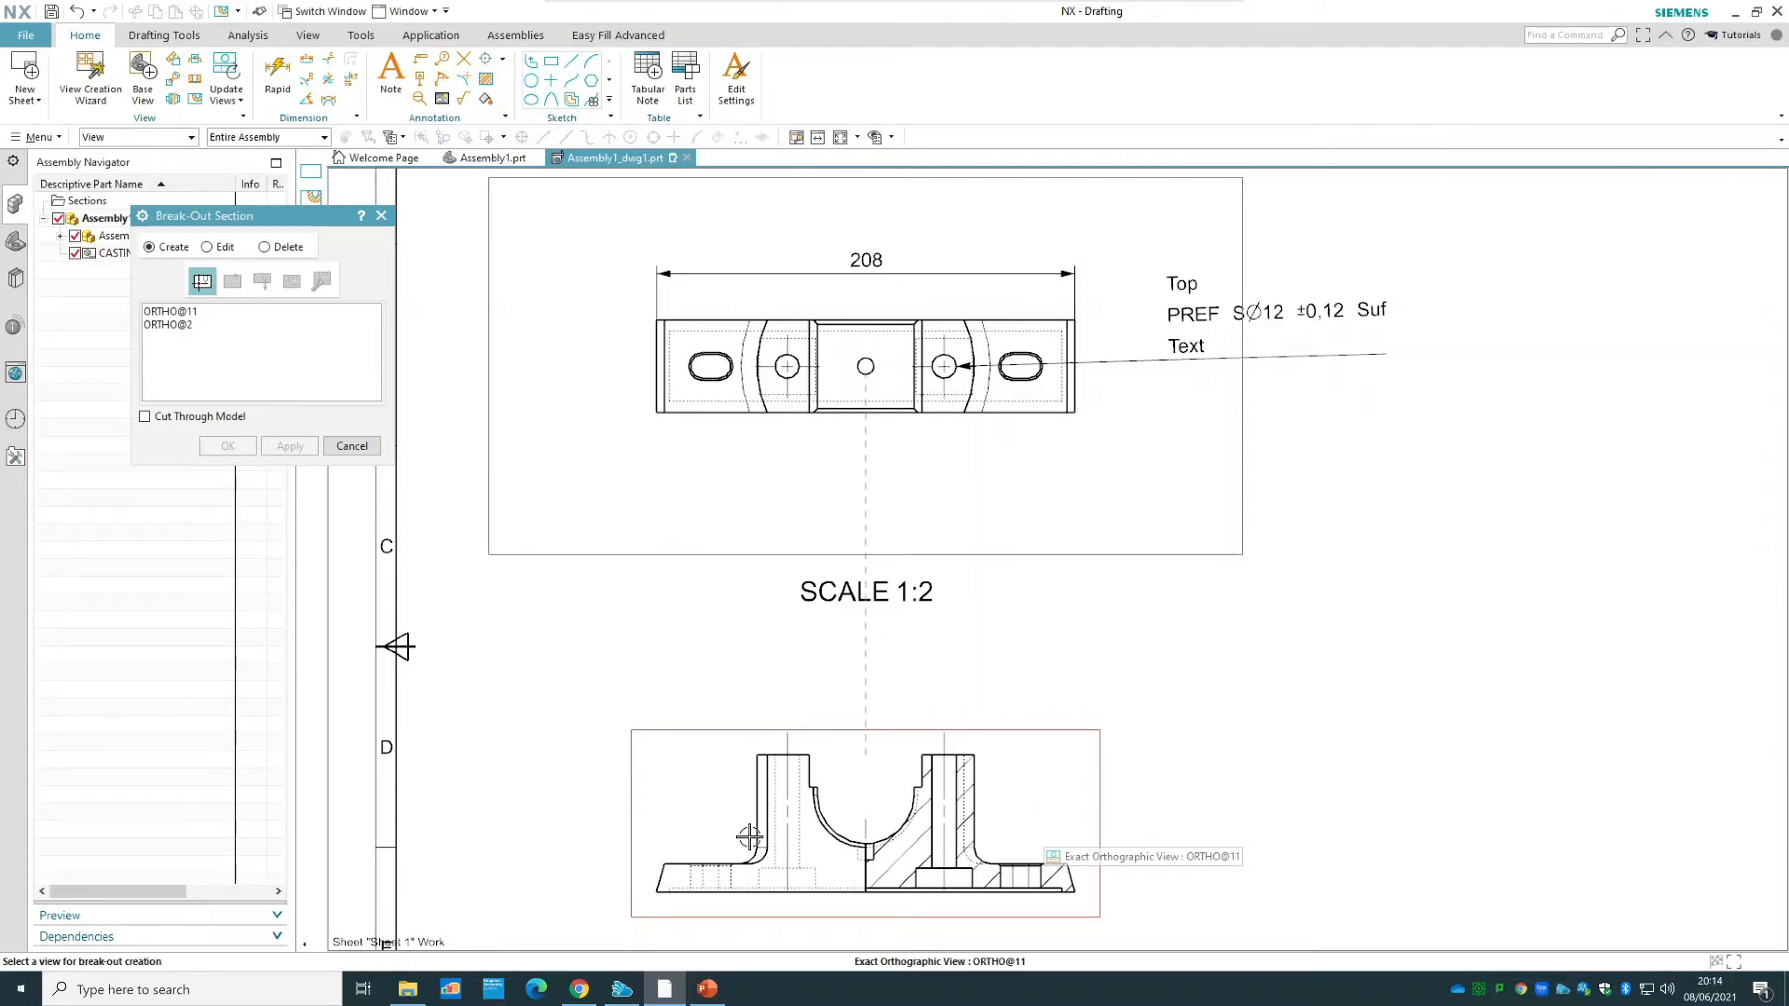
left_click(351, 446)
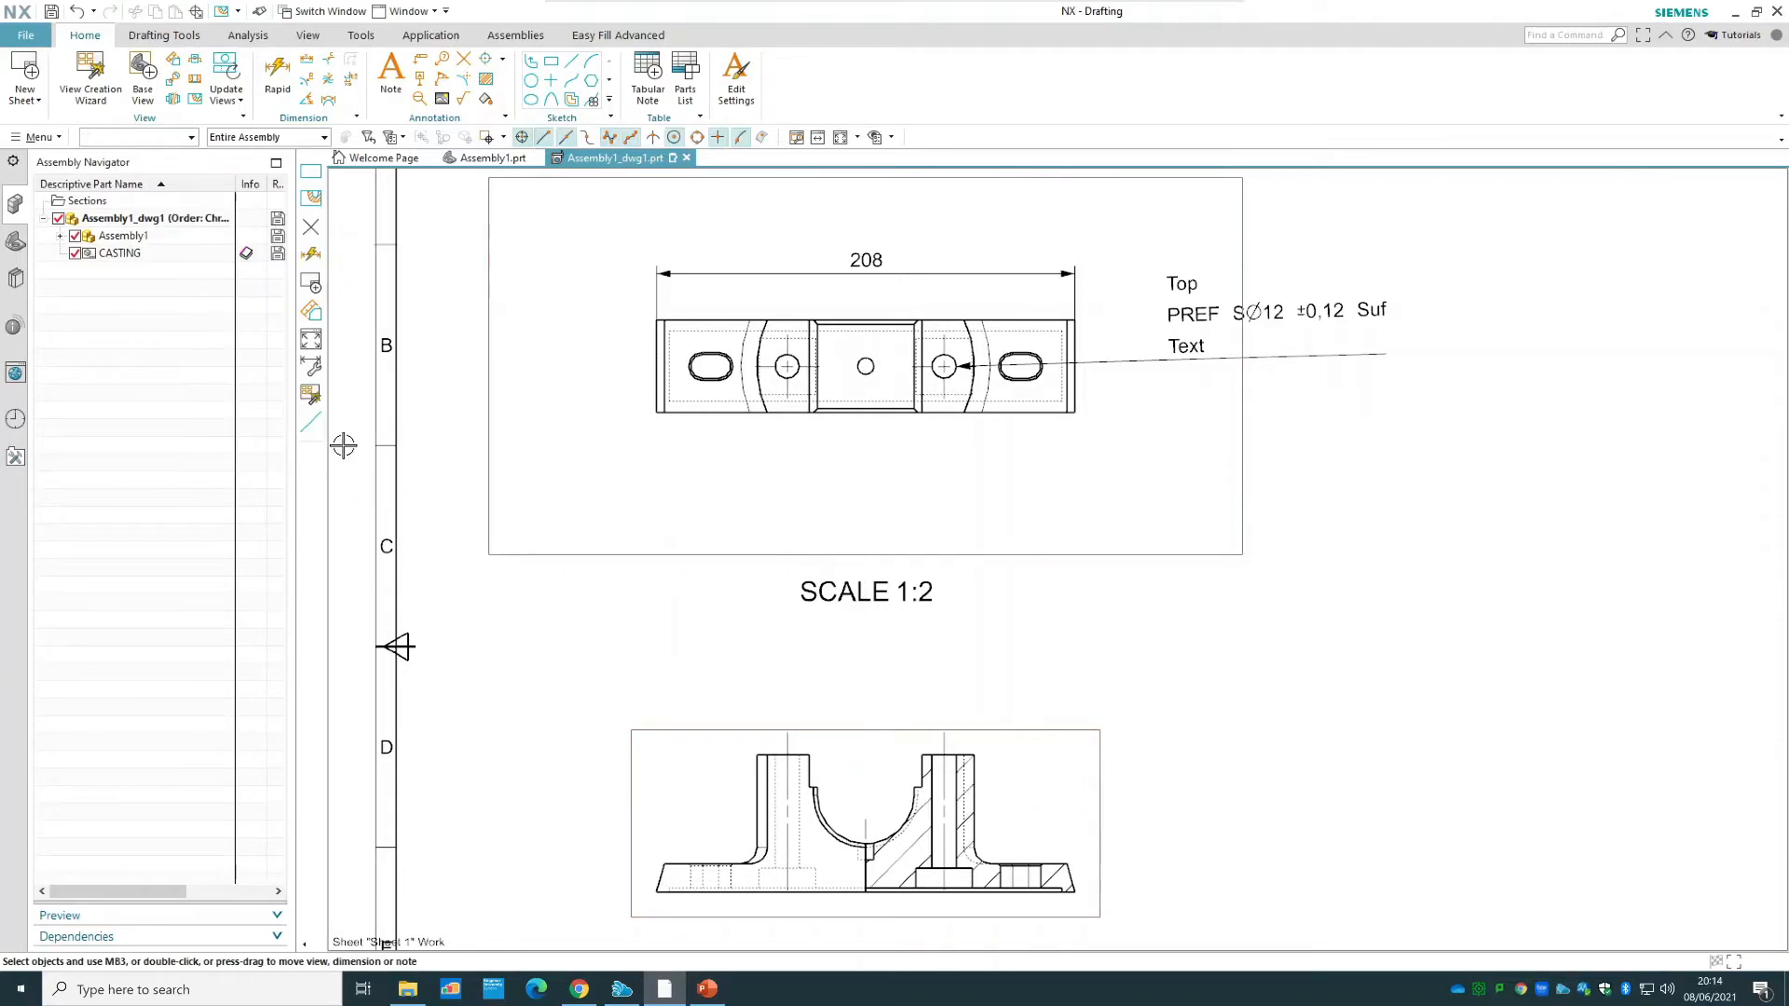
- Set the front view's hidden lines to Invisible in its view settings and accept the change
right_click(748, 741)
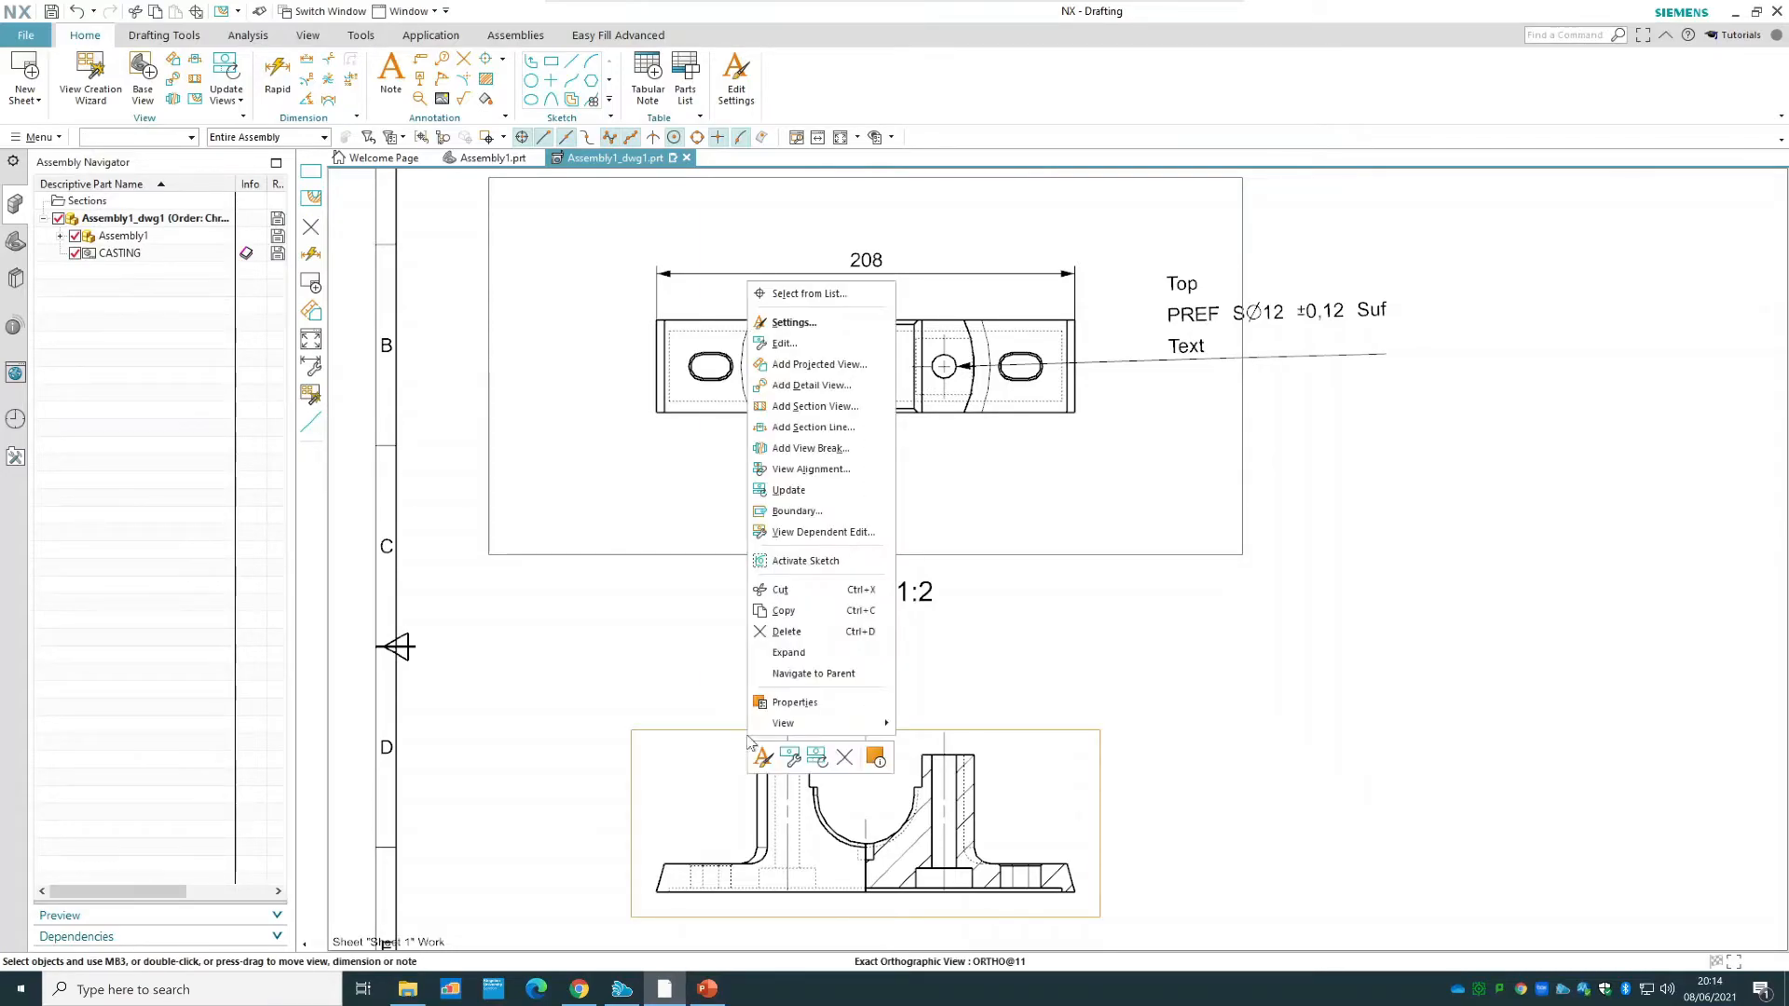
left_click(827, 322)
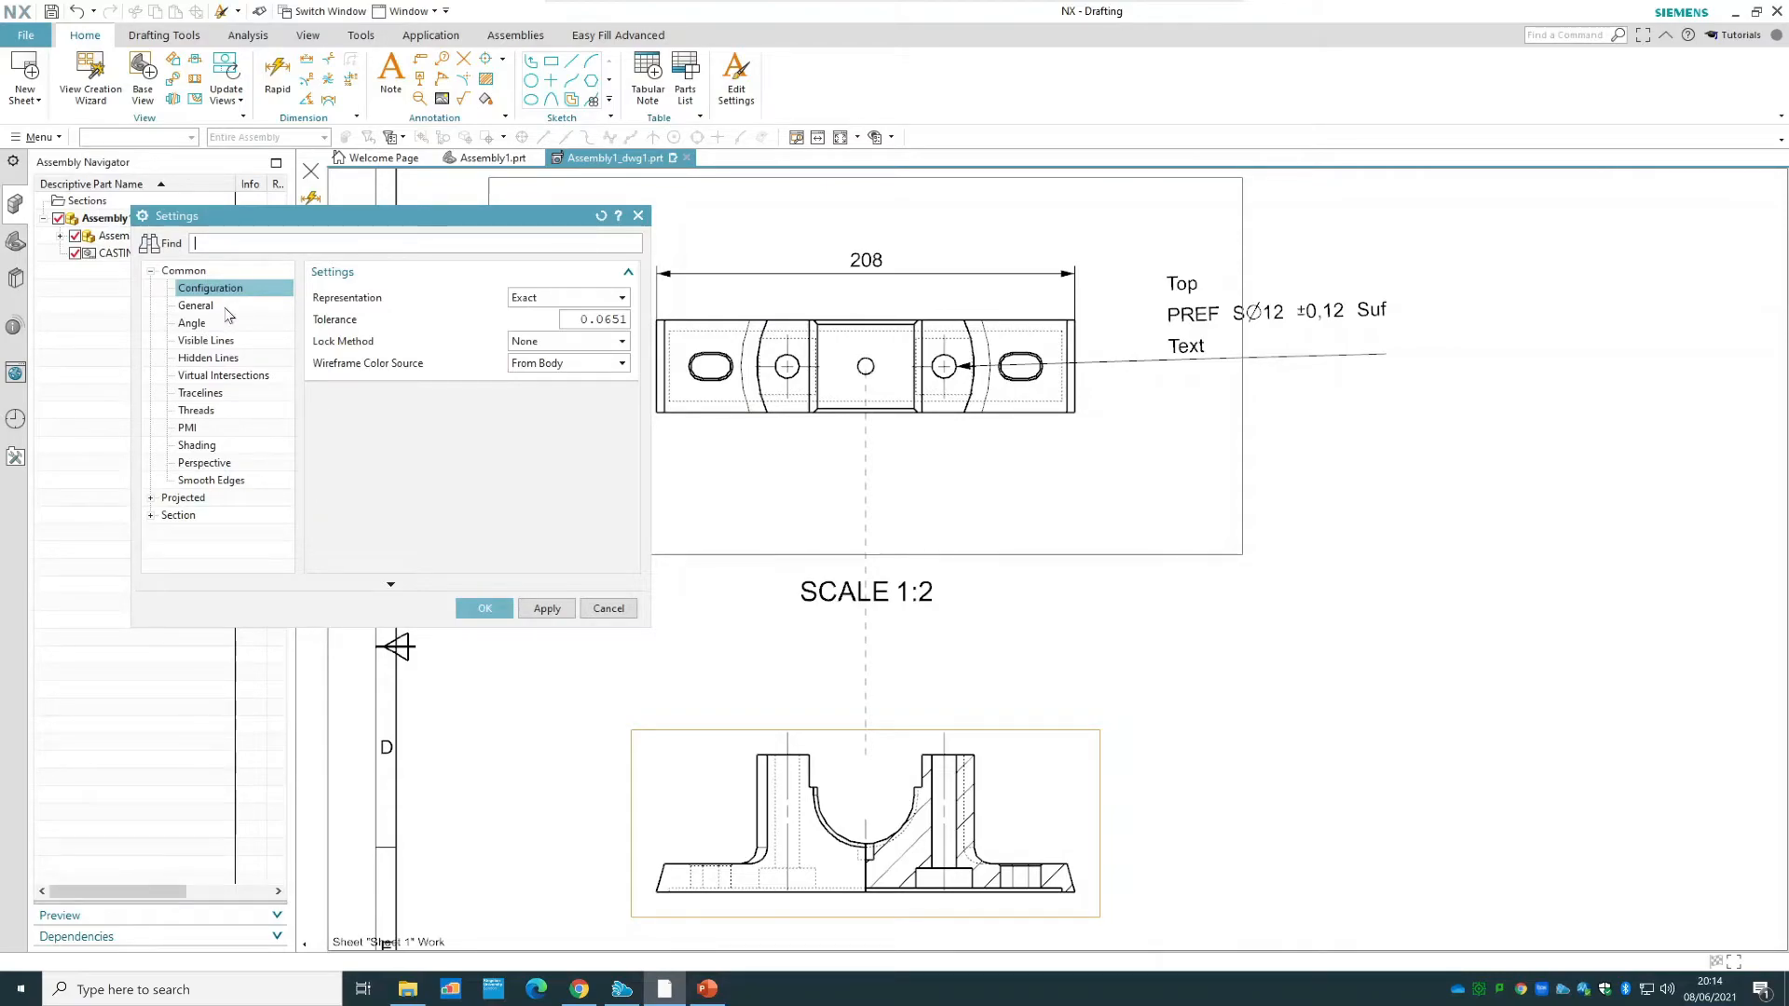
left_click(210, 357)
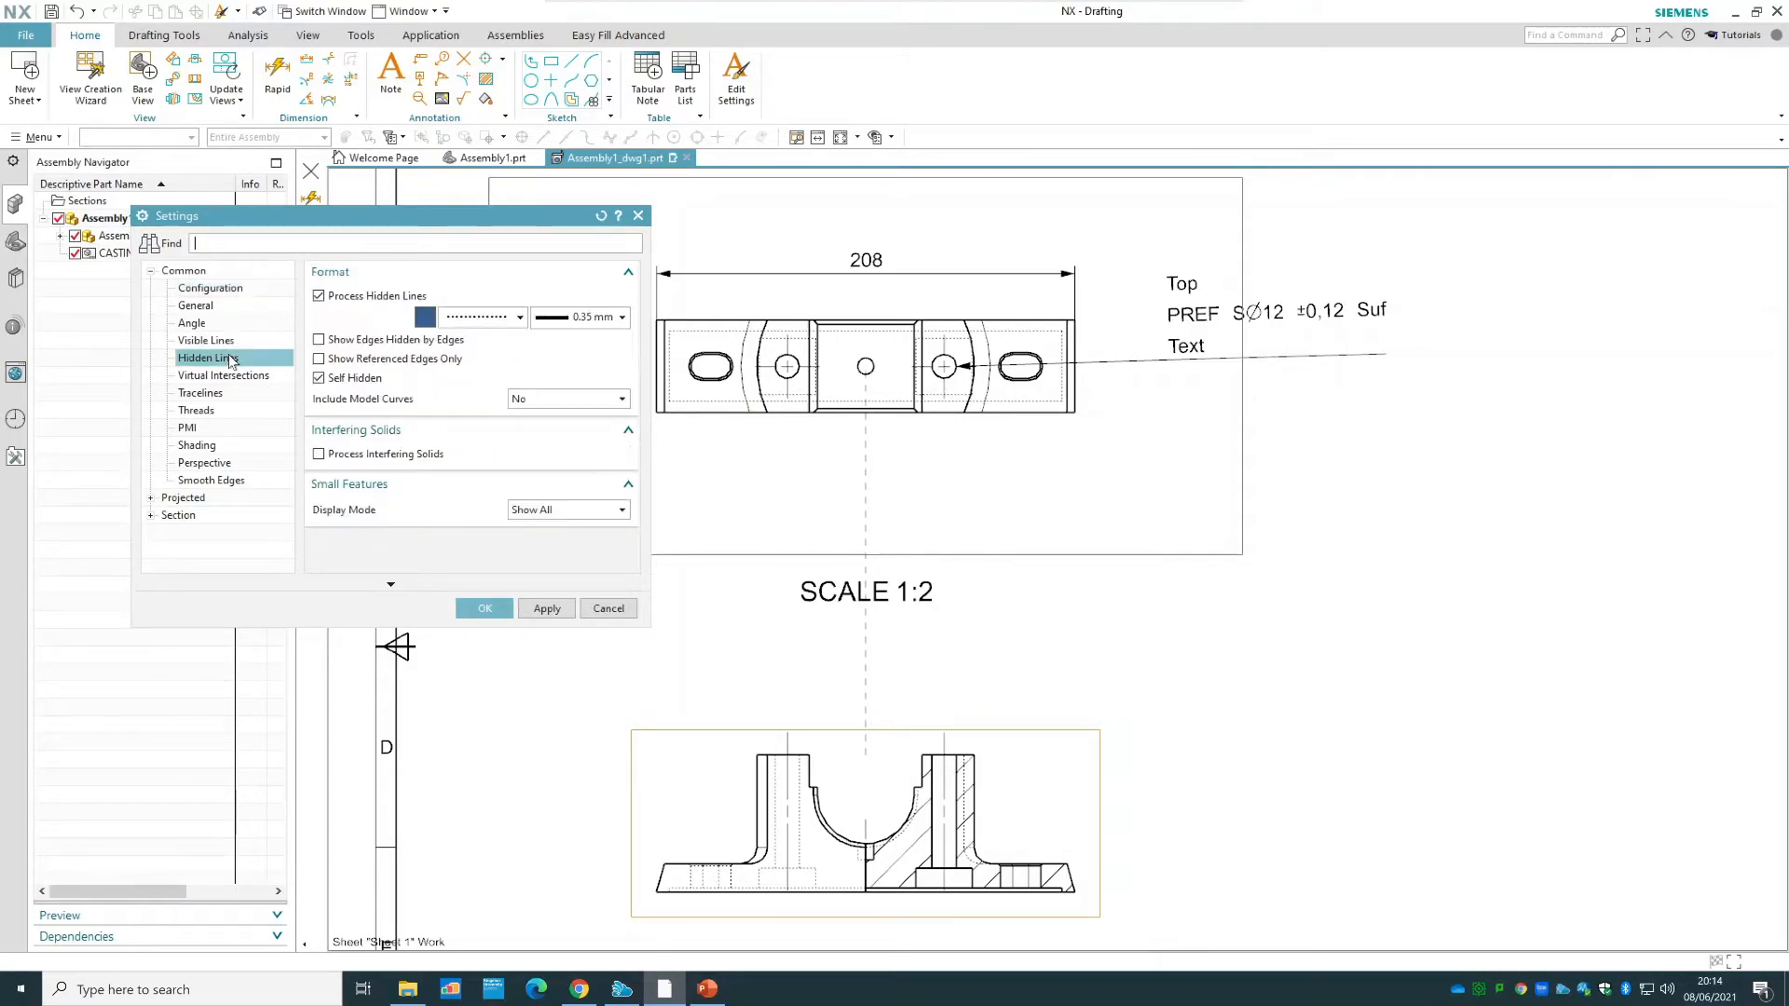
left_click(479, 318)
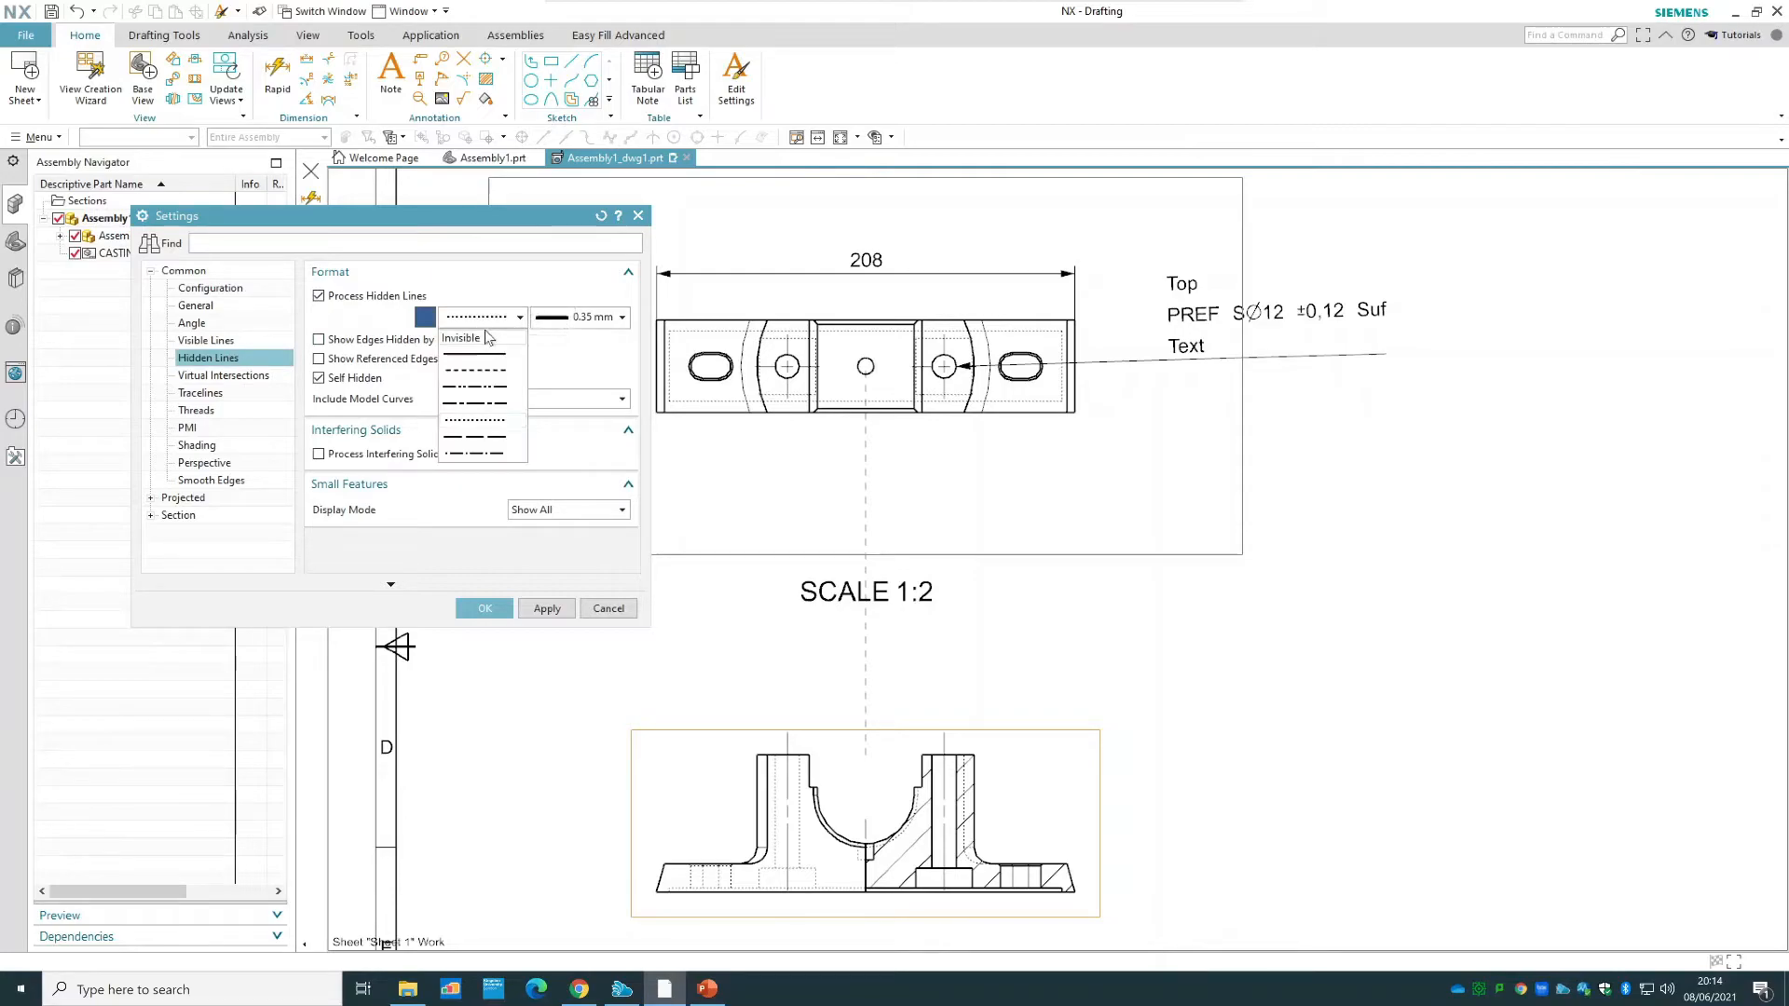
left_click(485, 340)
left_click(546, 608)
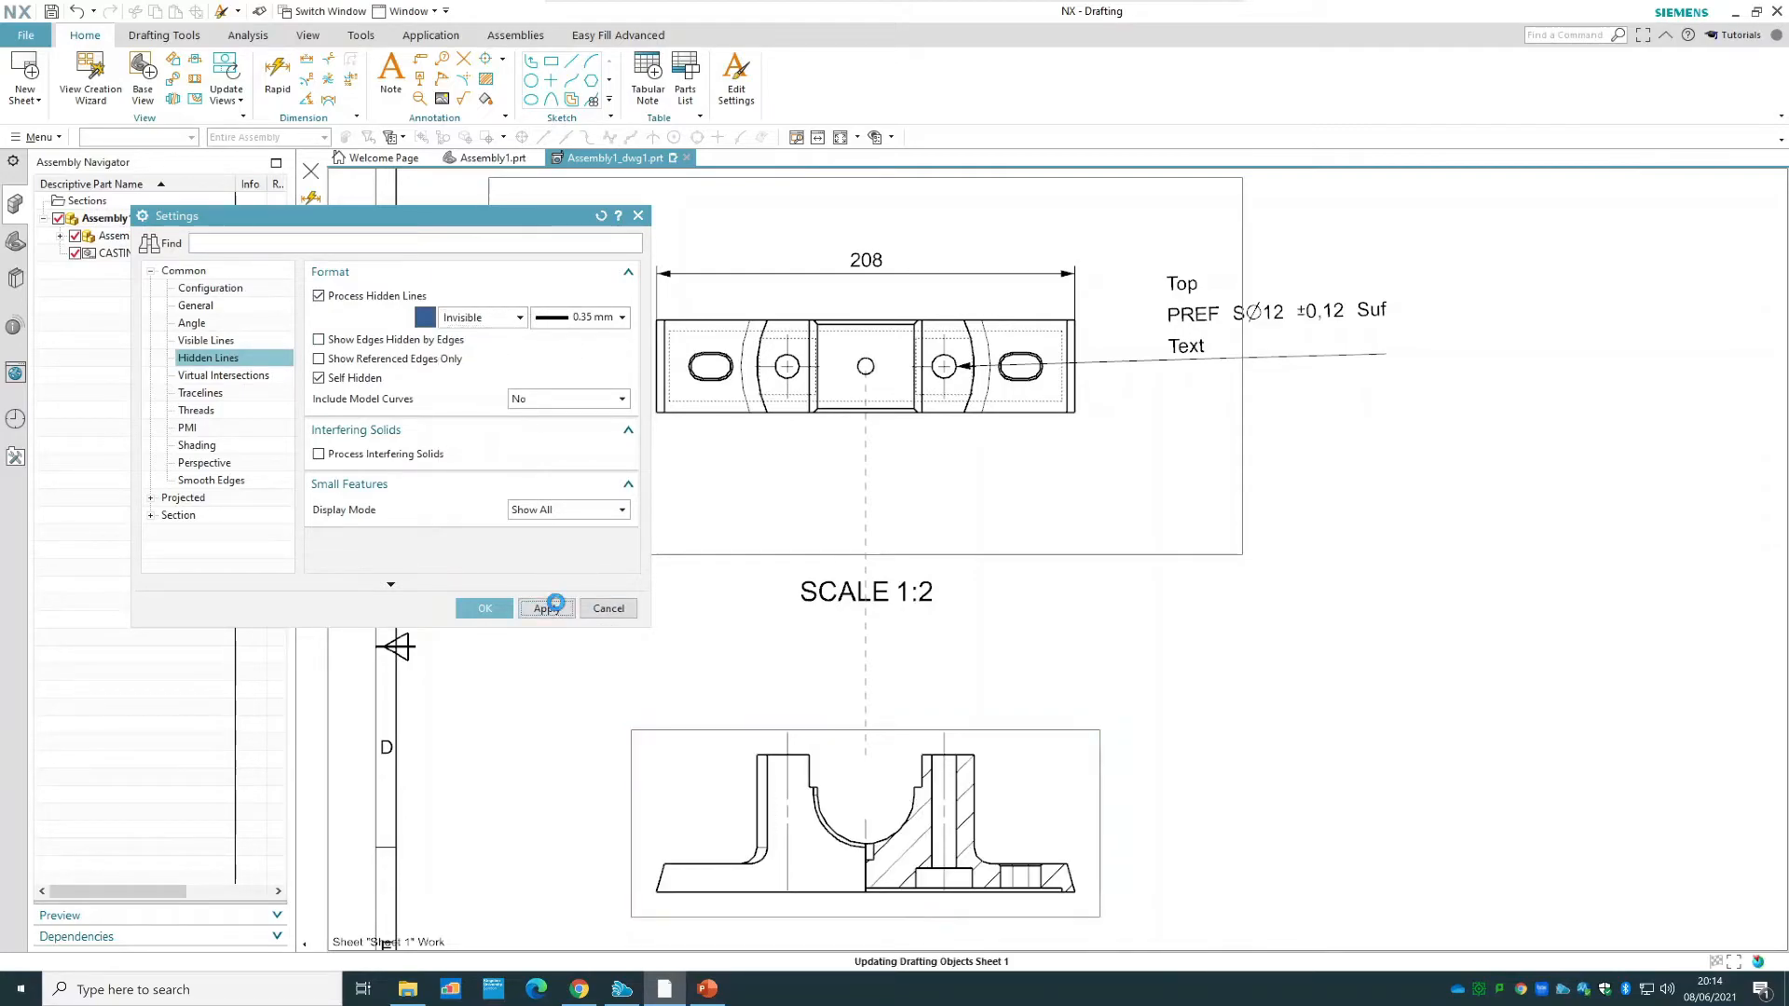
left_click(484, 608)
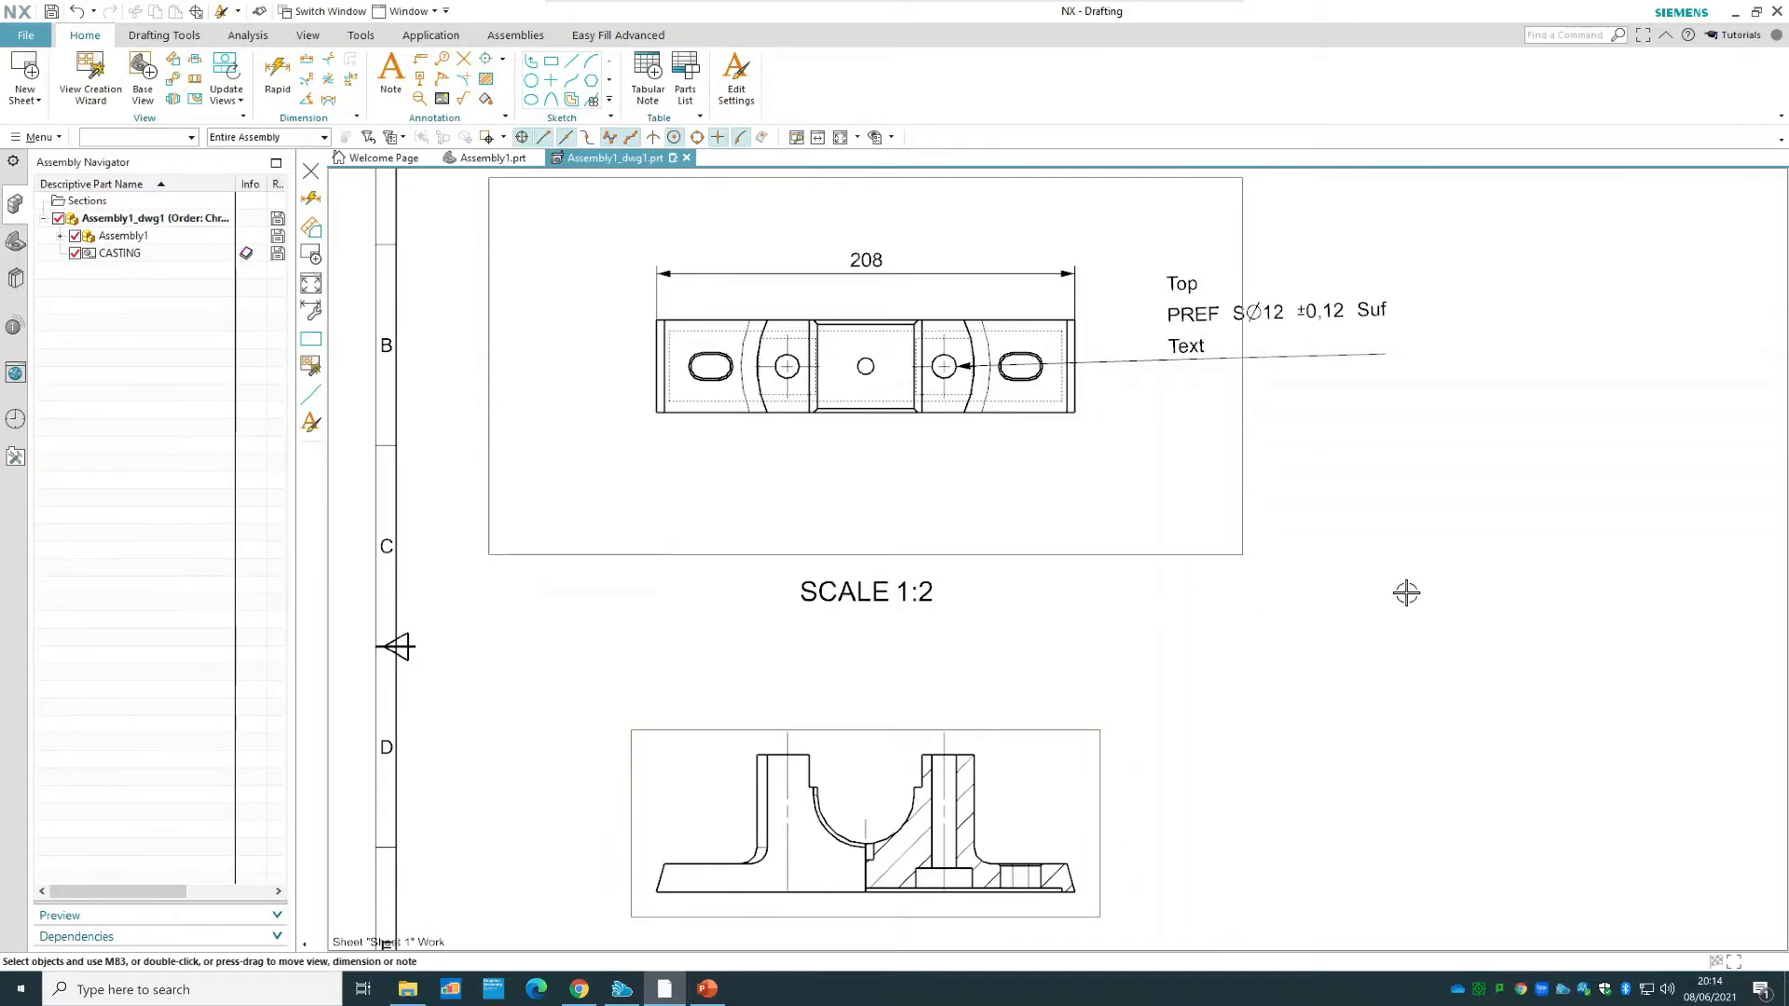
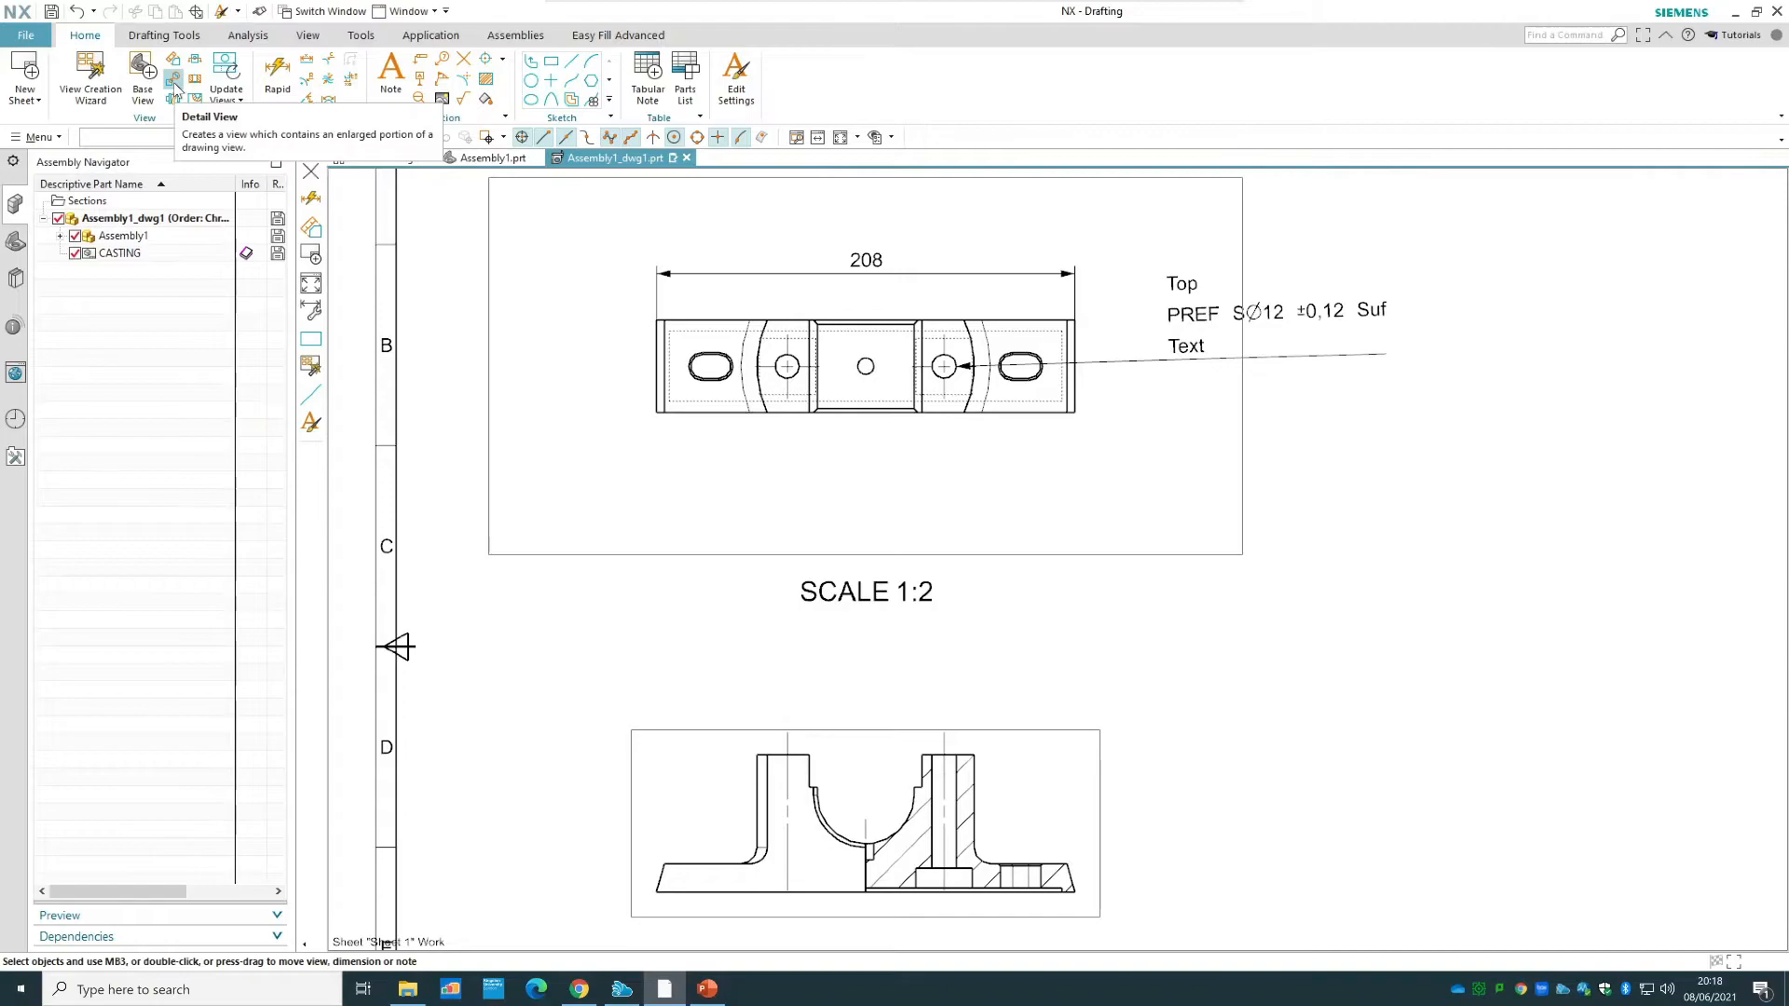
- Add a 1:1 circular detail view of the front view's sectioned half, centred on the counterbored hole, and place it to the right
left_click(174, 84)
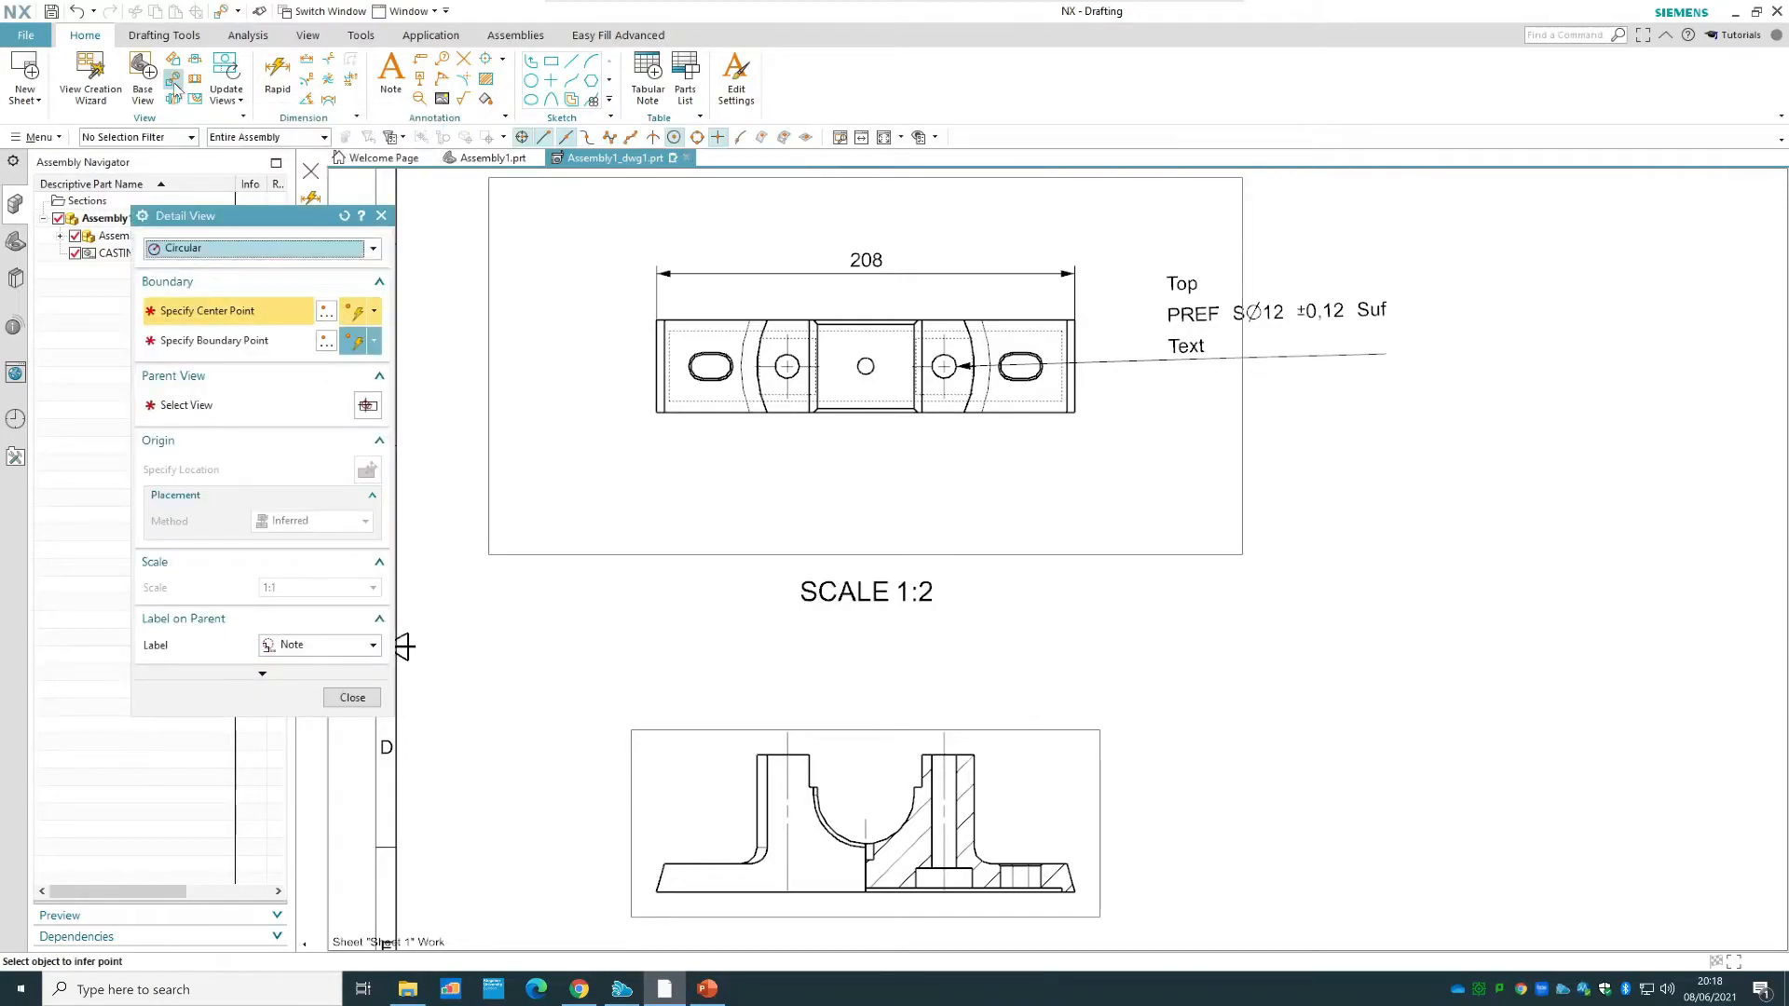
left_click(204, 249)
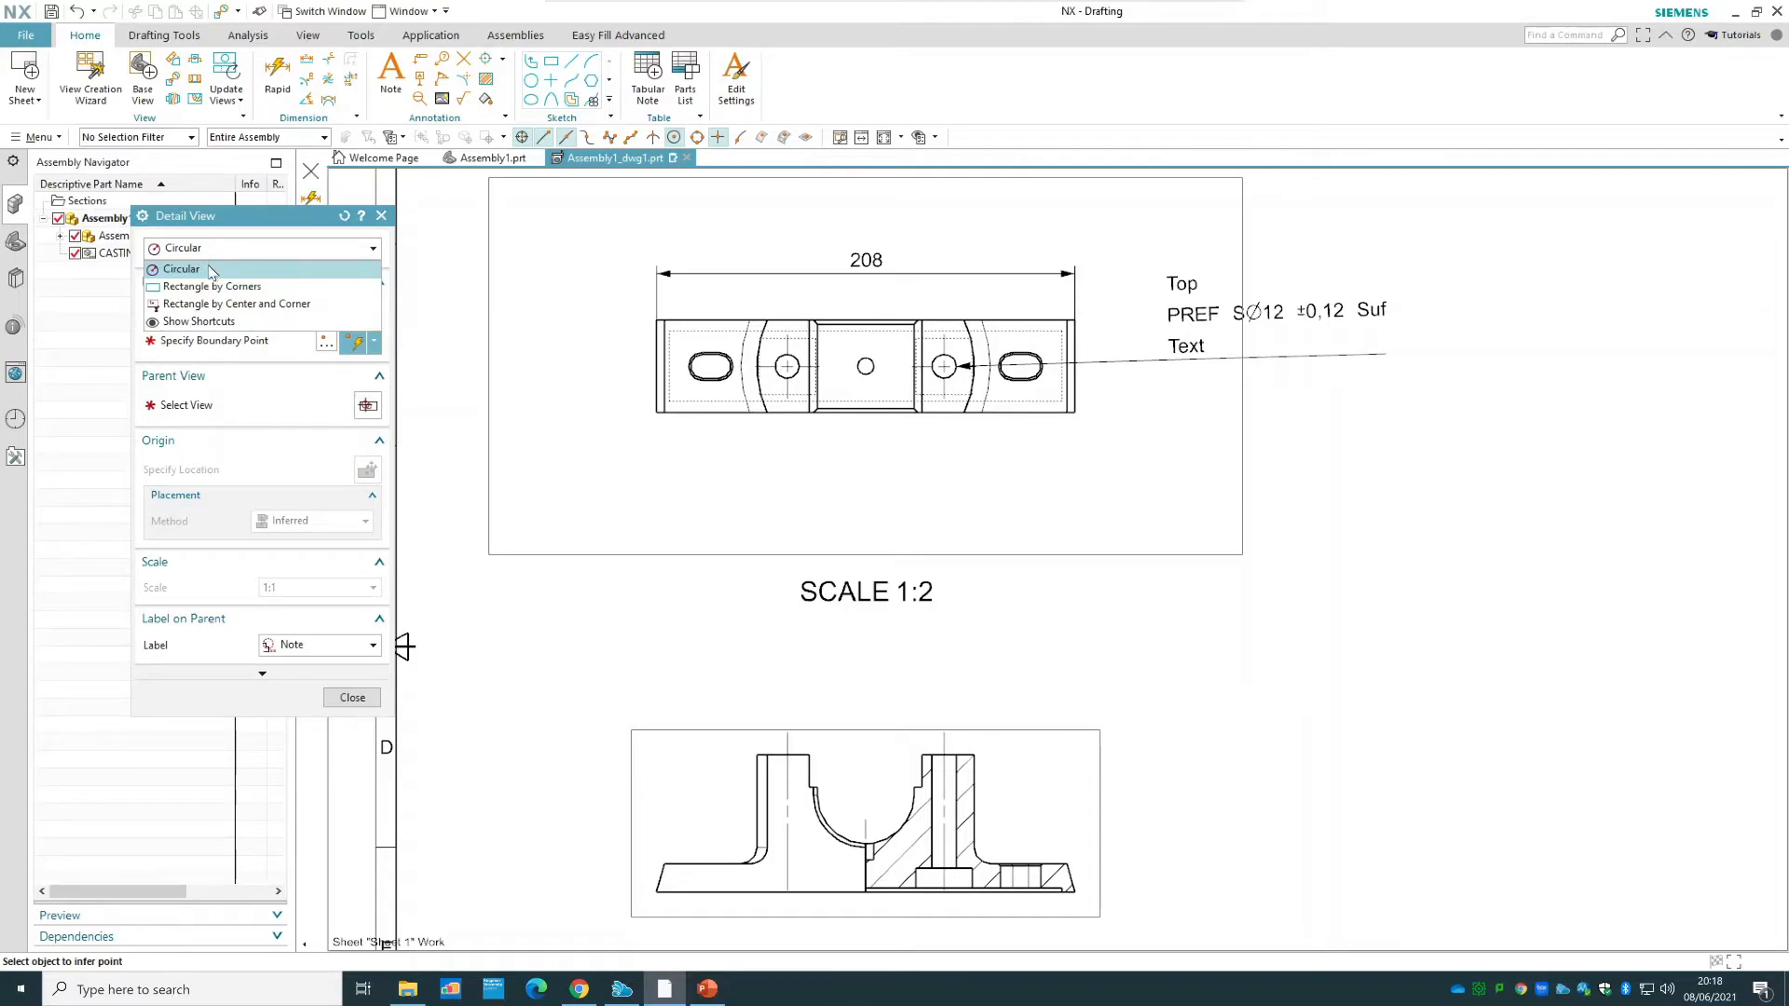
left_click(211, 271)
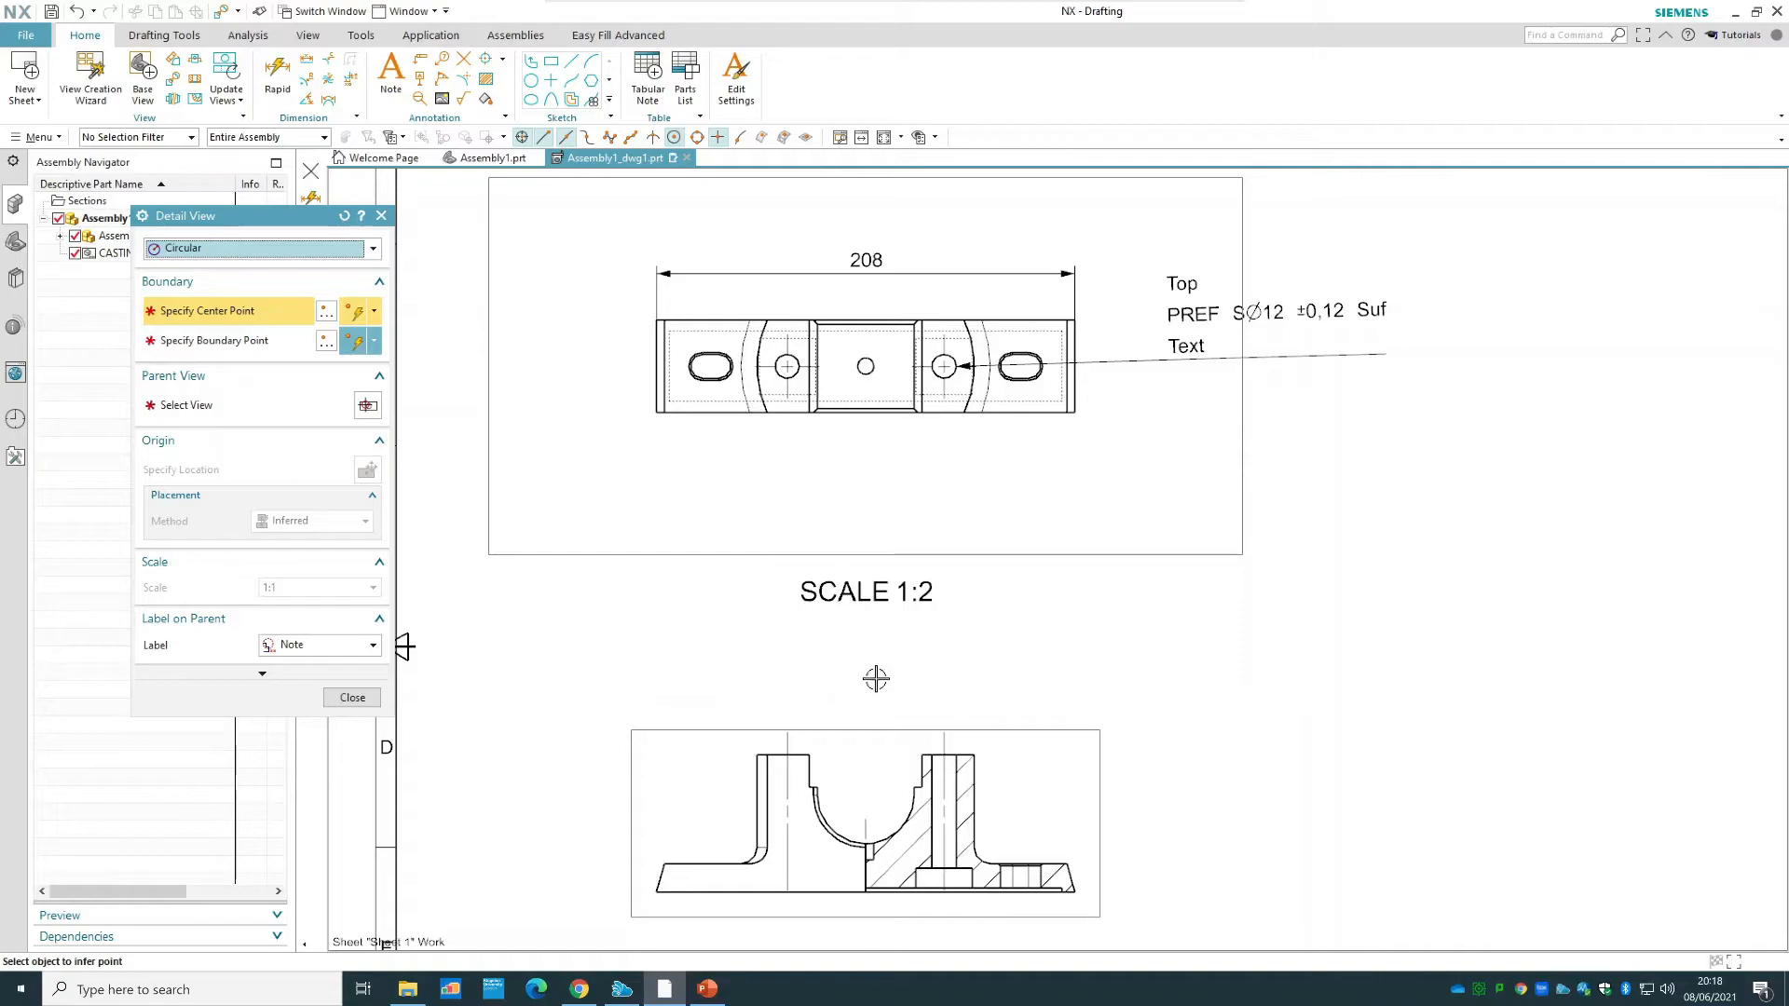
left_click(943, 869)
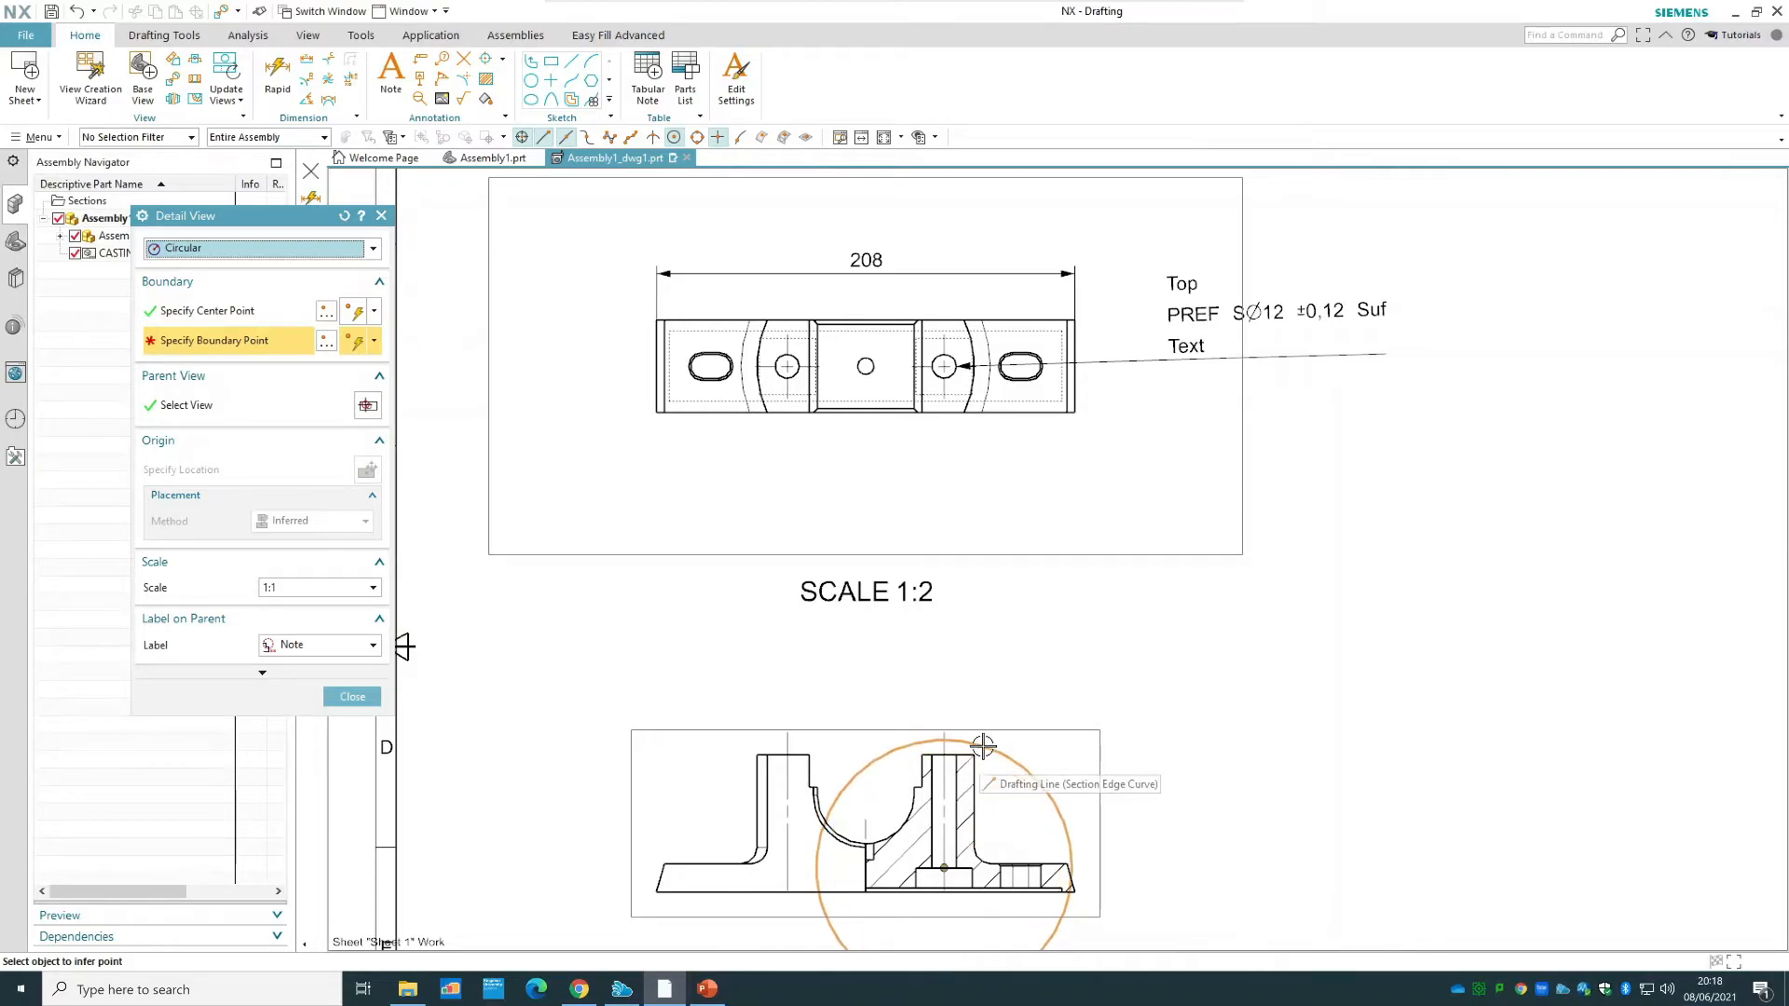
left_click(983, 746)
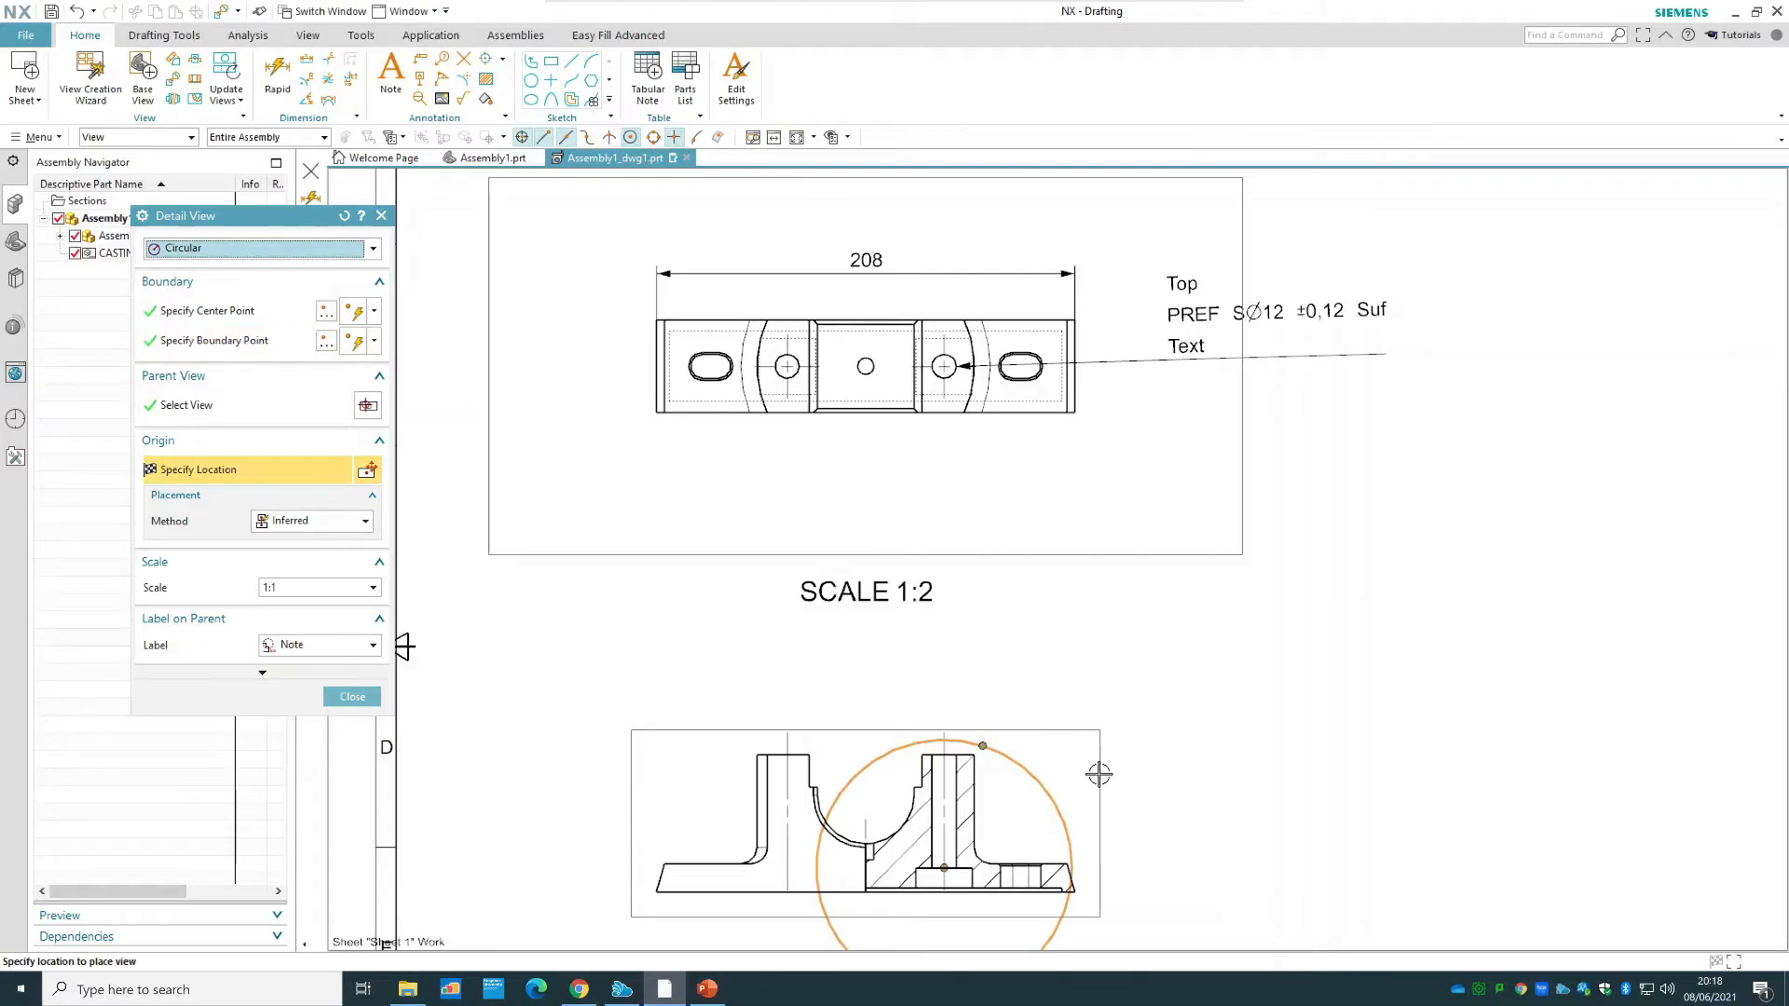
scroll(1485, 713, "up", 2)
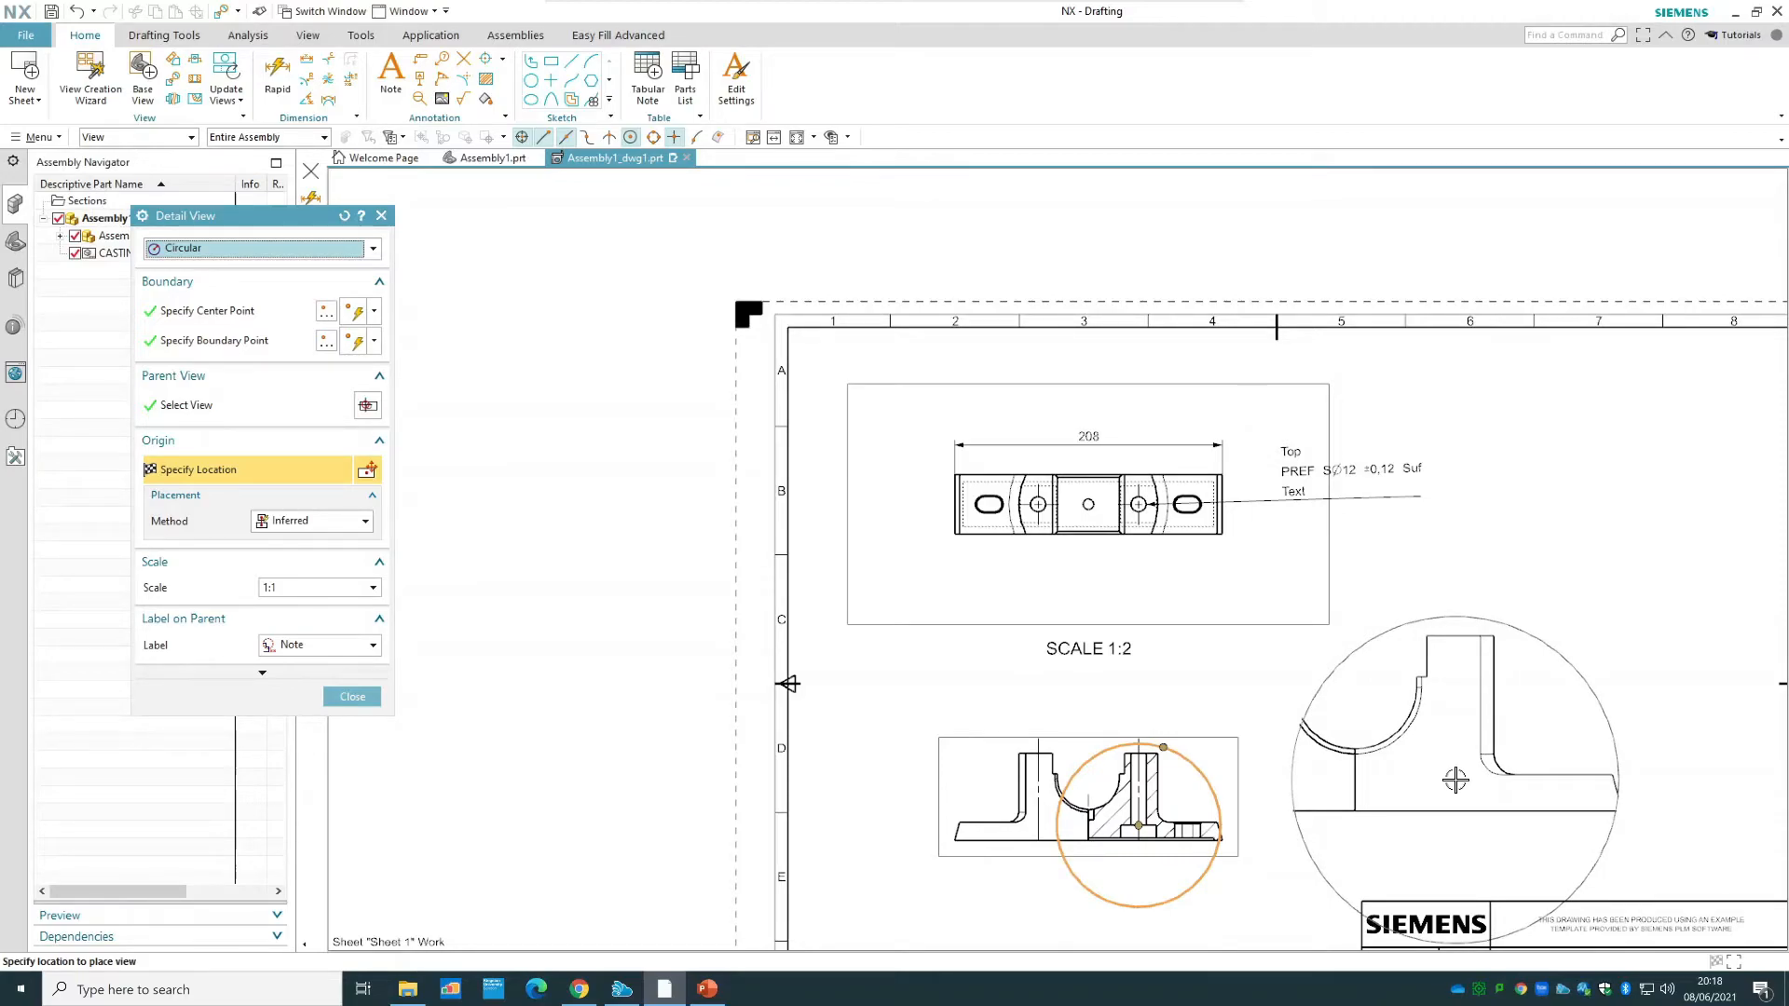
left_click(1455, 779)
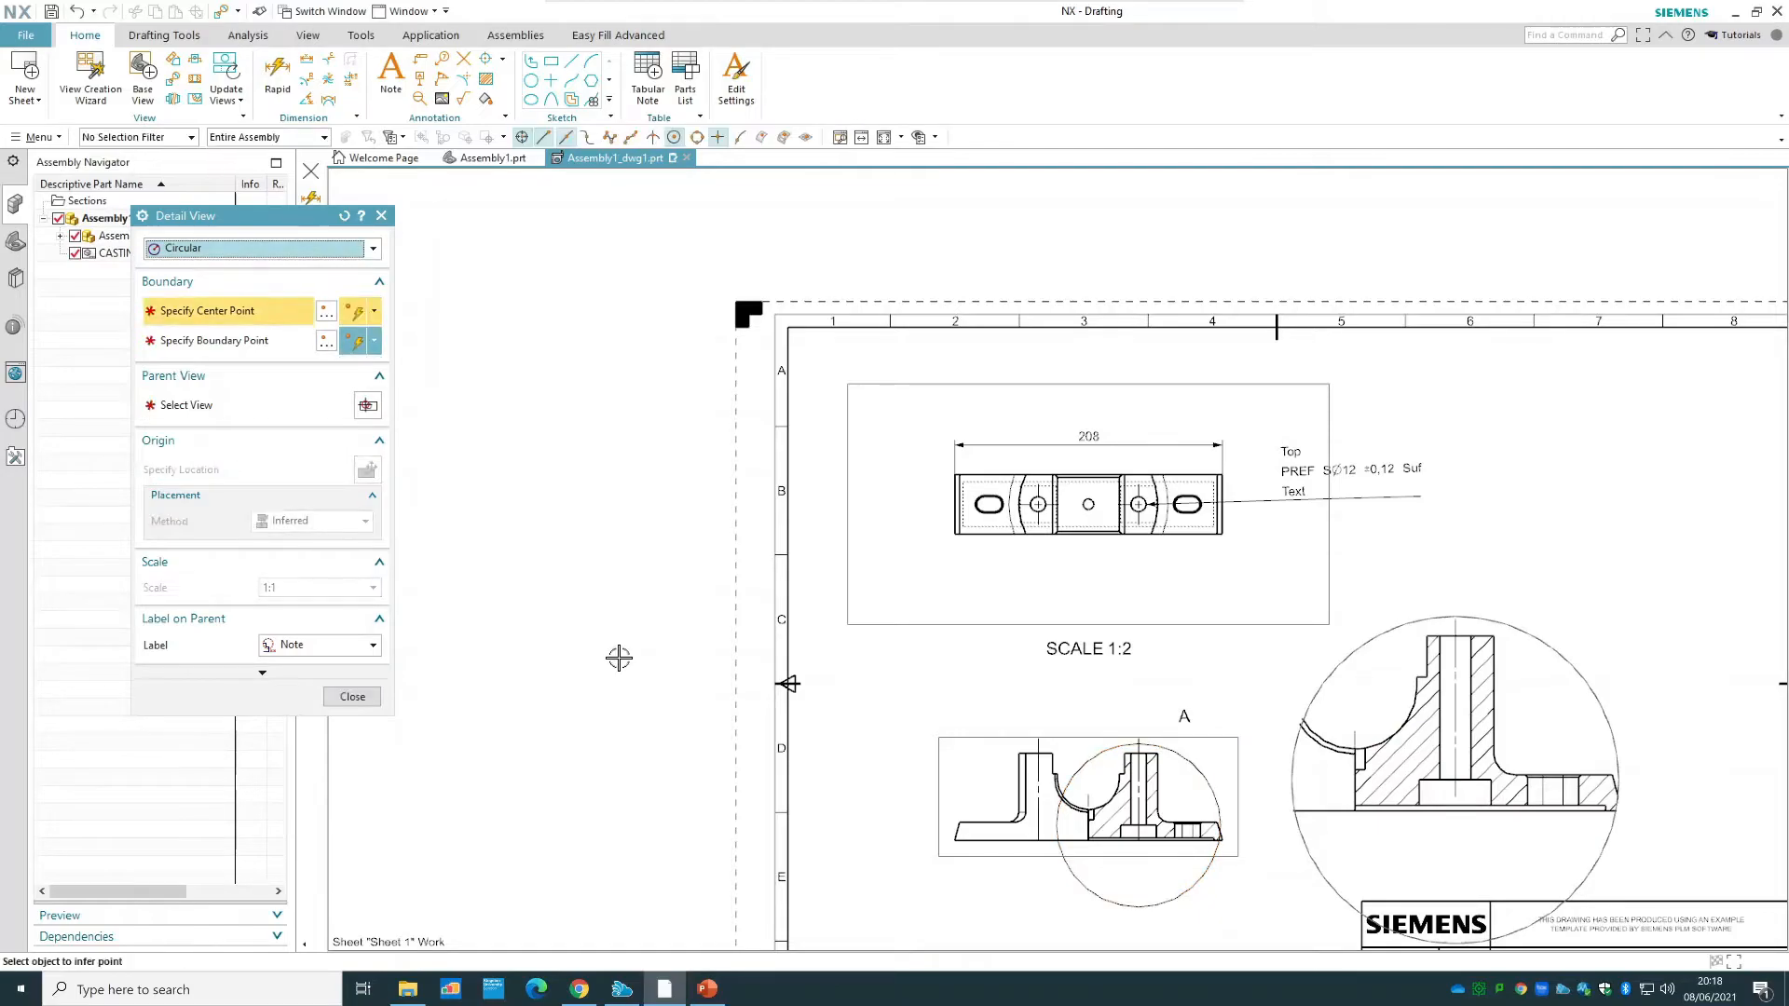
left_click(352, 696)
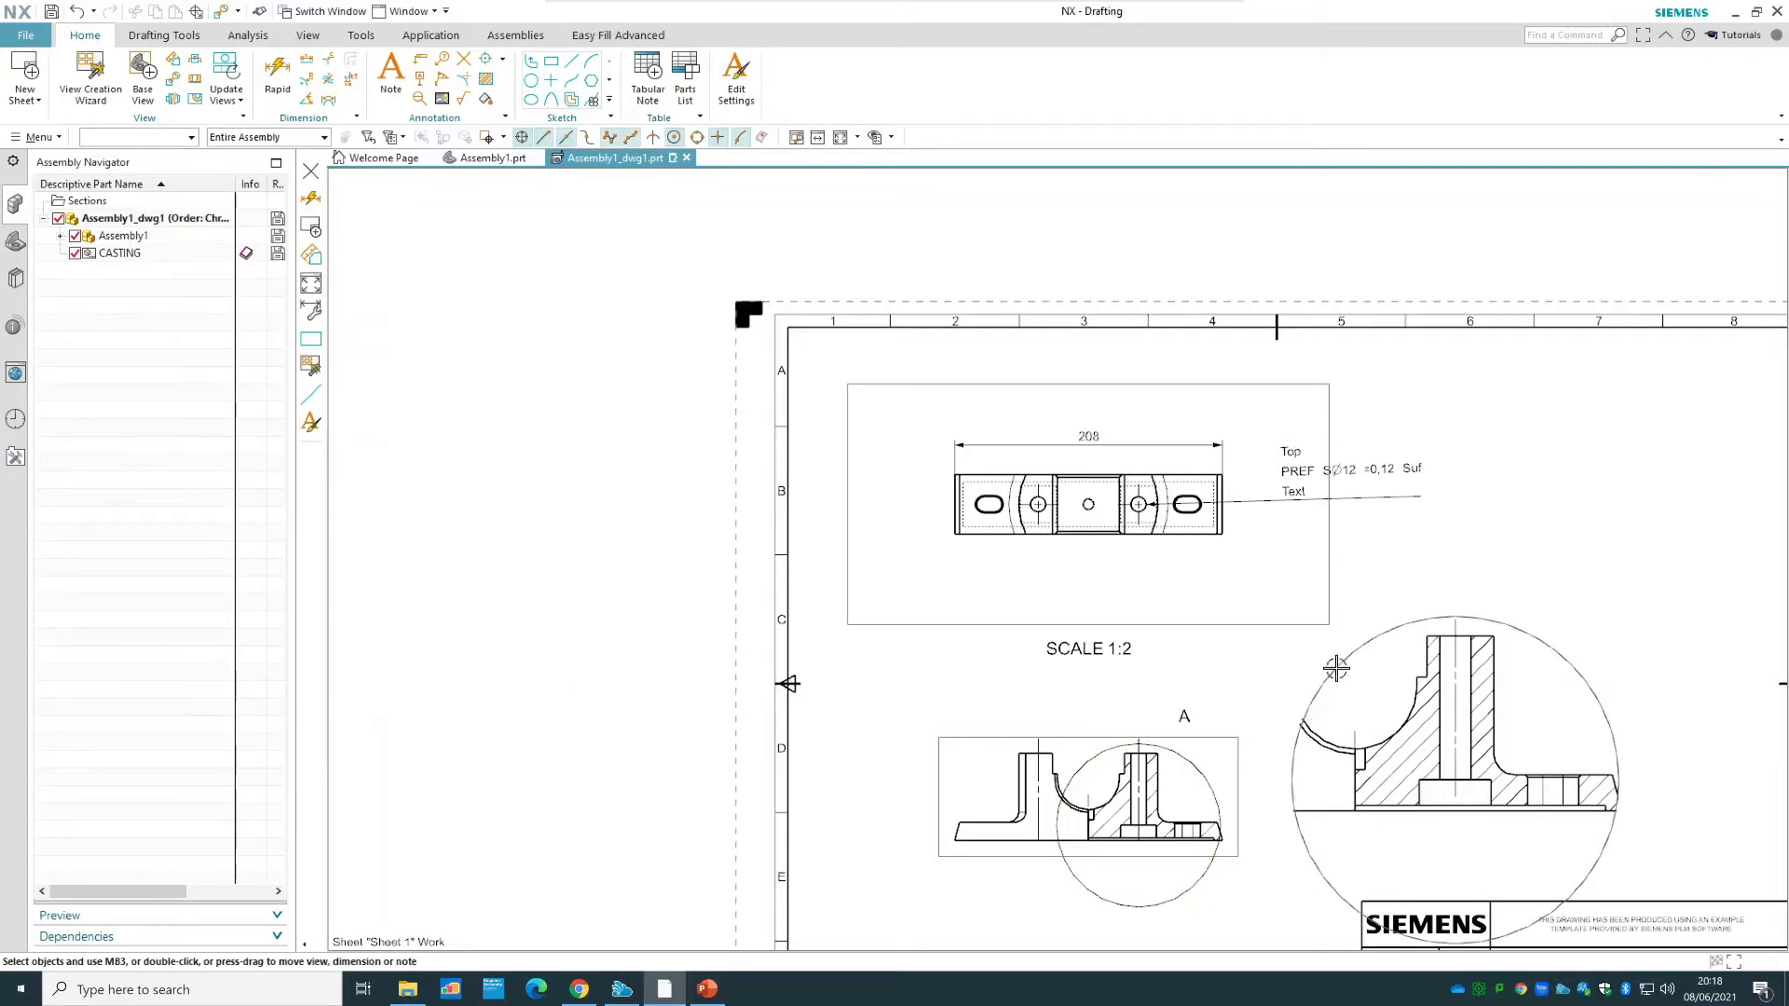
- Set the detail view's scale to 1:2 and move the view closer to the front view
right_click(1336, 669)
left_click(1386, 711)
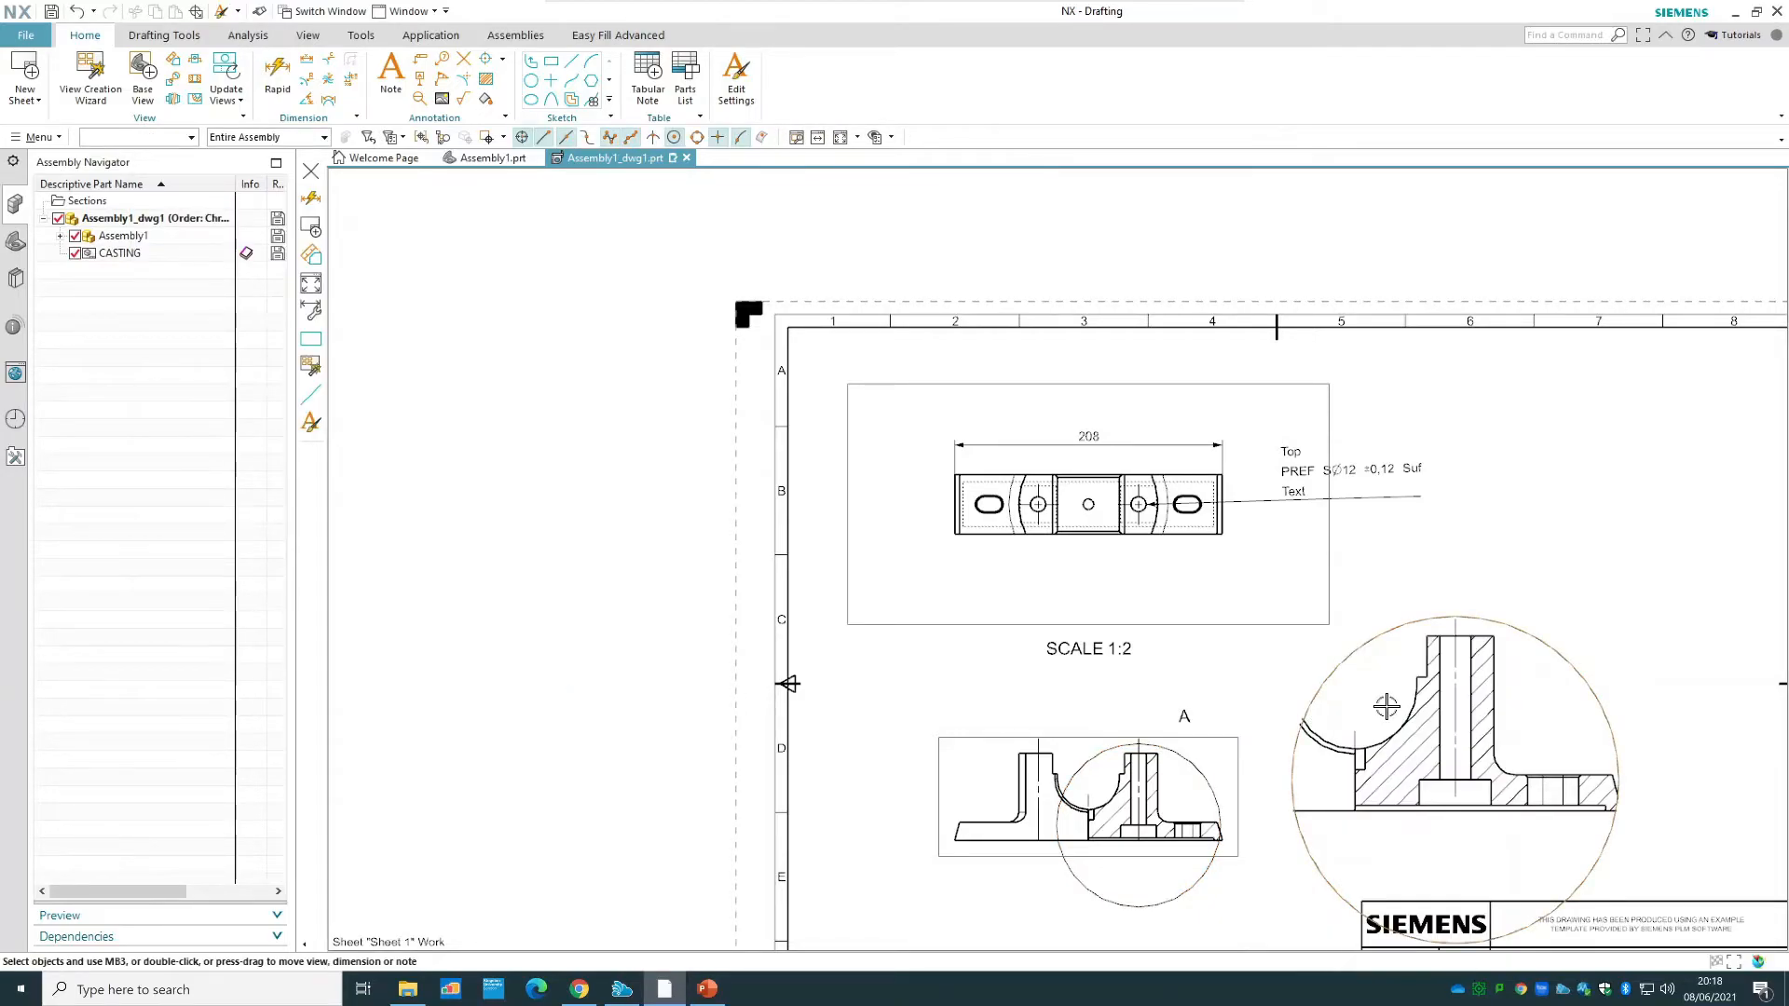
left_click(550, 376)
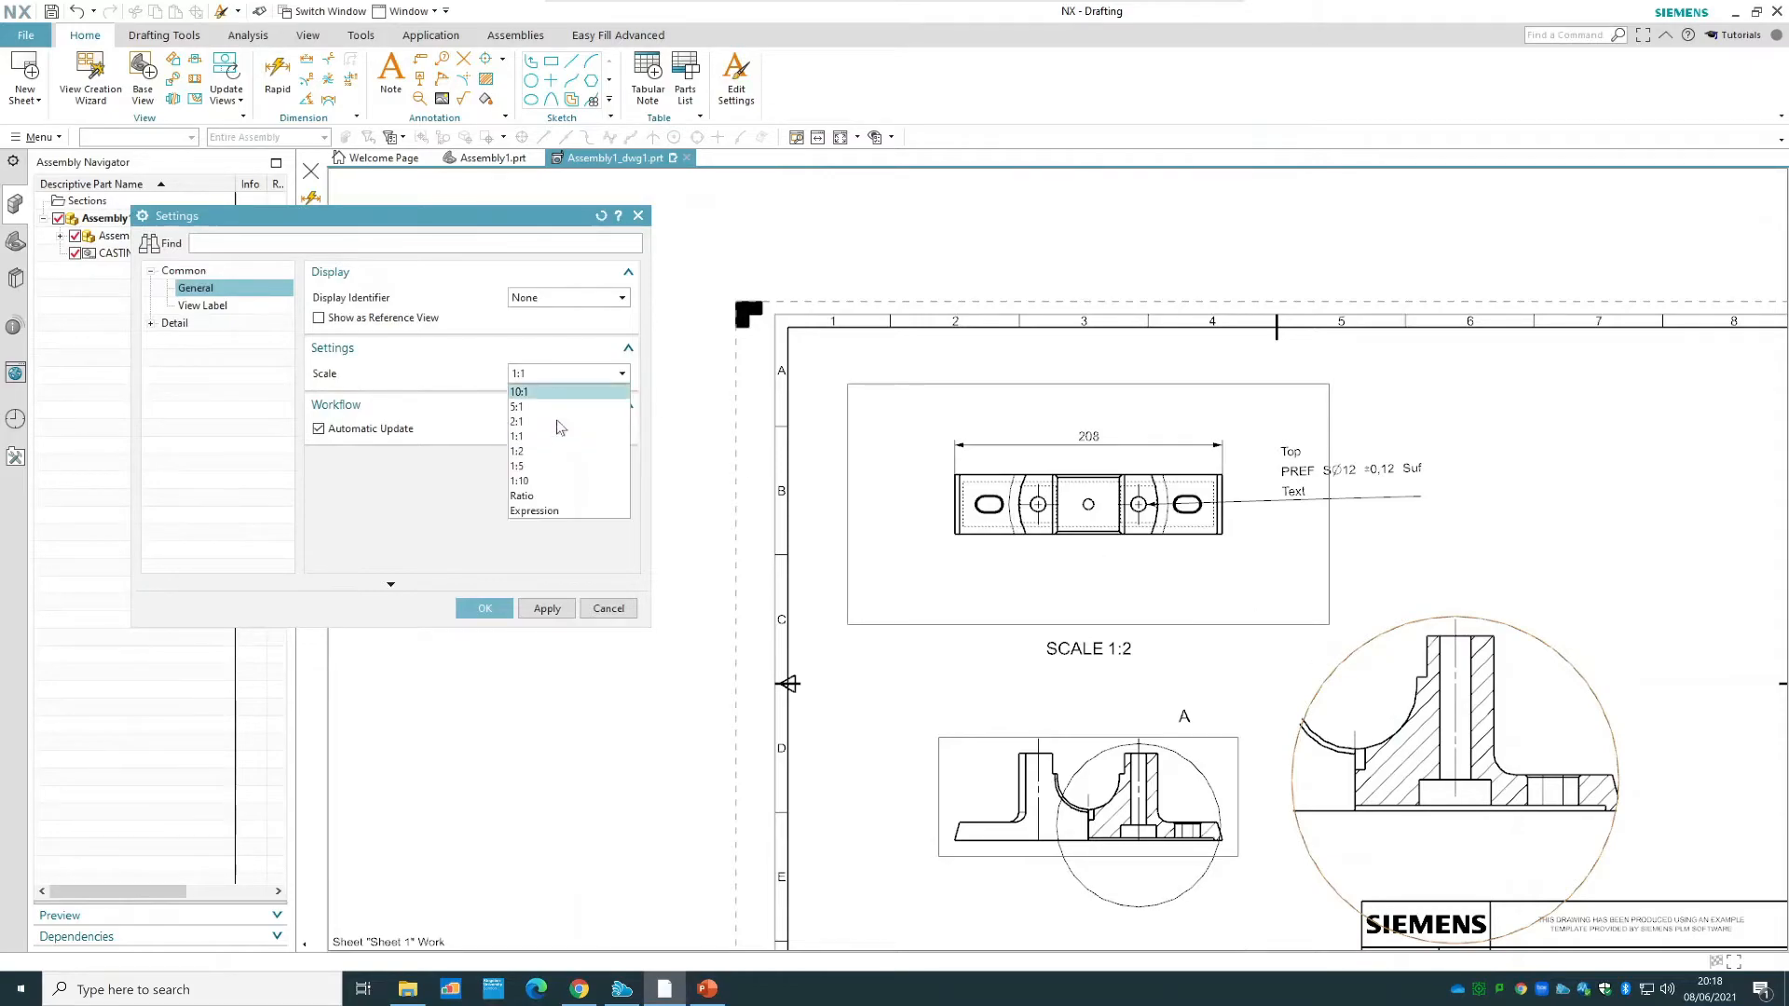
left_click(541, 452)
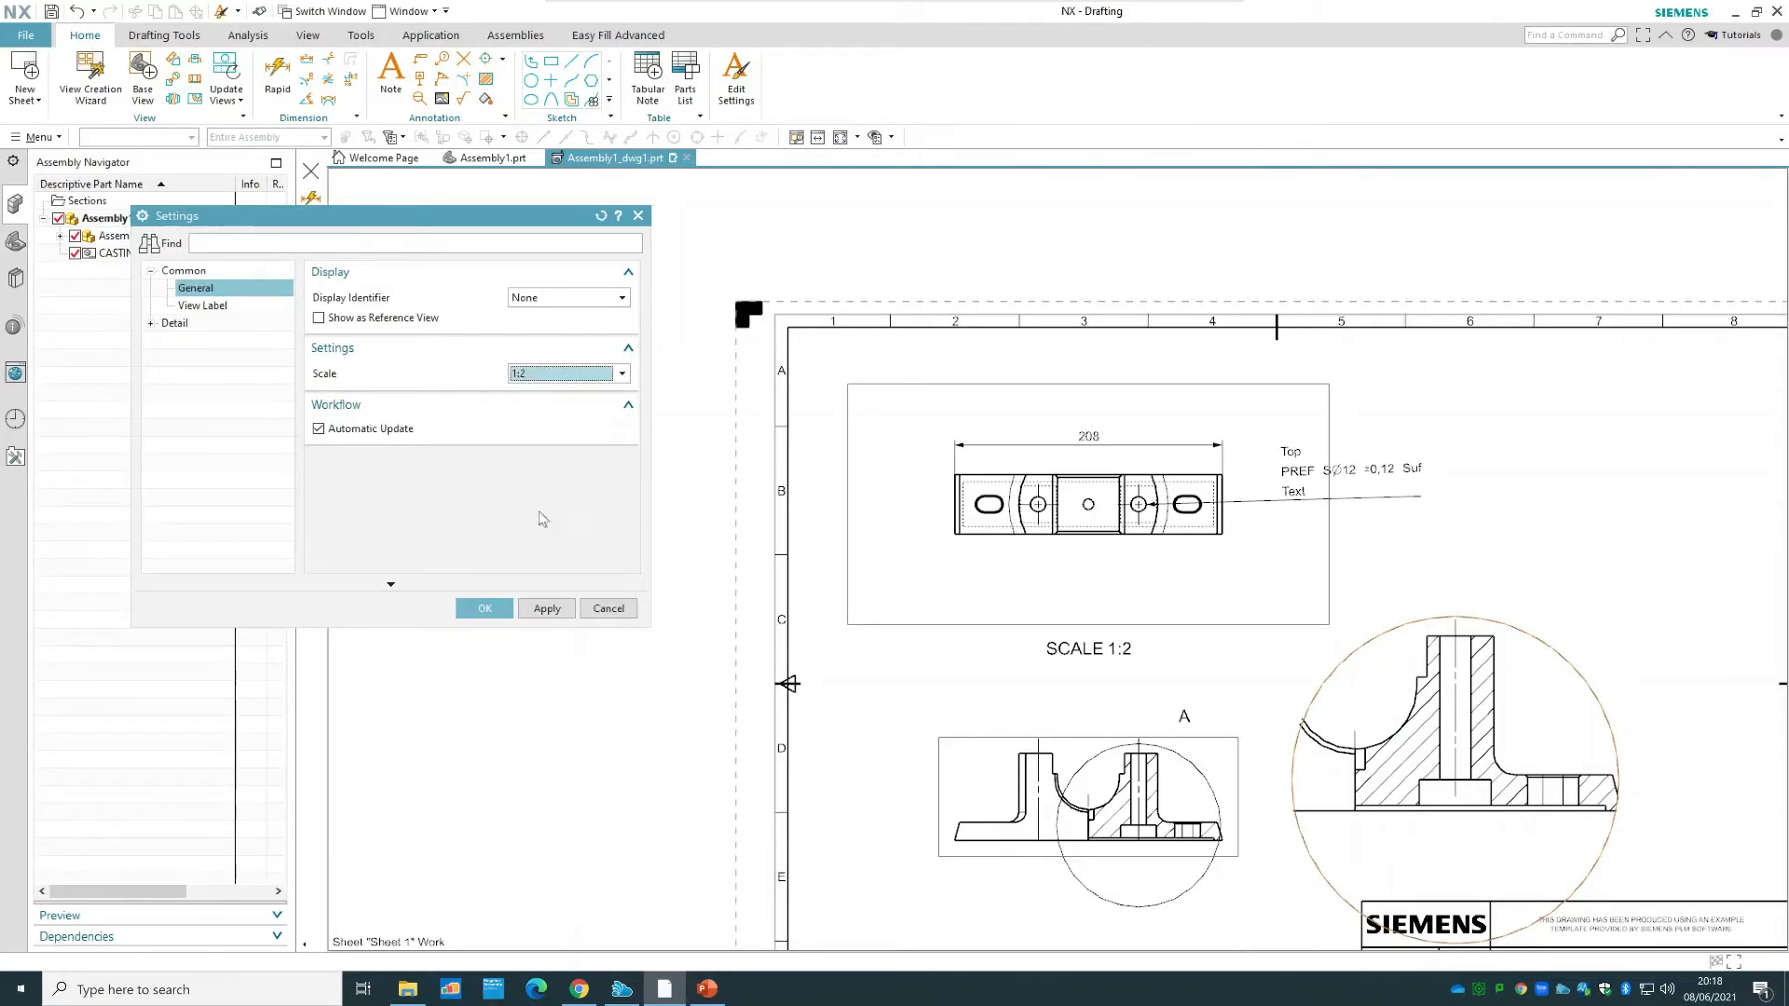
left_click(485, 609)
left_click_drag(1519, 824, 1443, 845)
- Set the detail view's scale to 1:1 and move it up and right, clear of the front view
right_click(1444, 845)
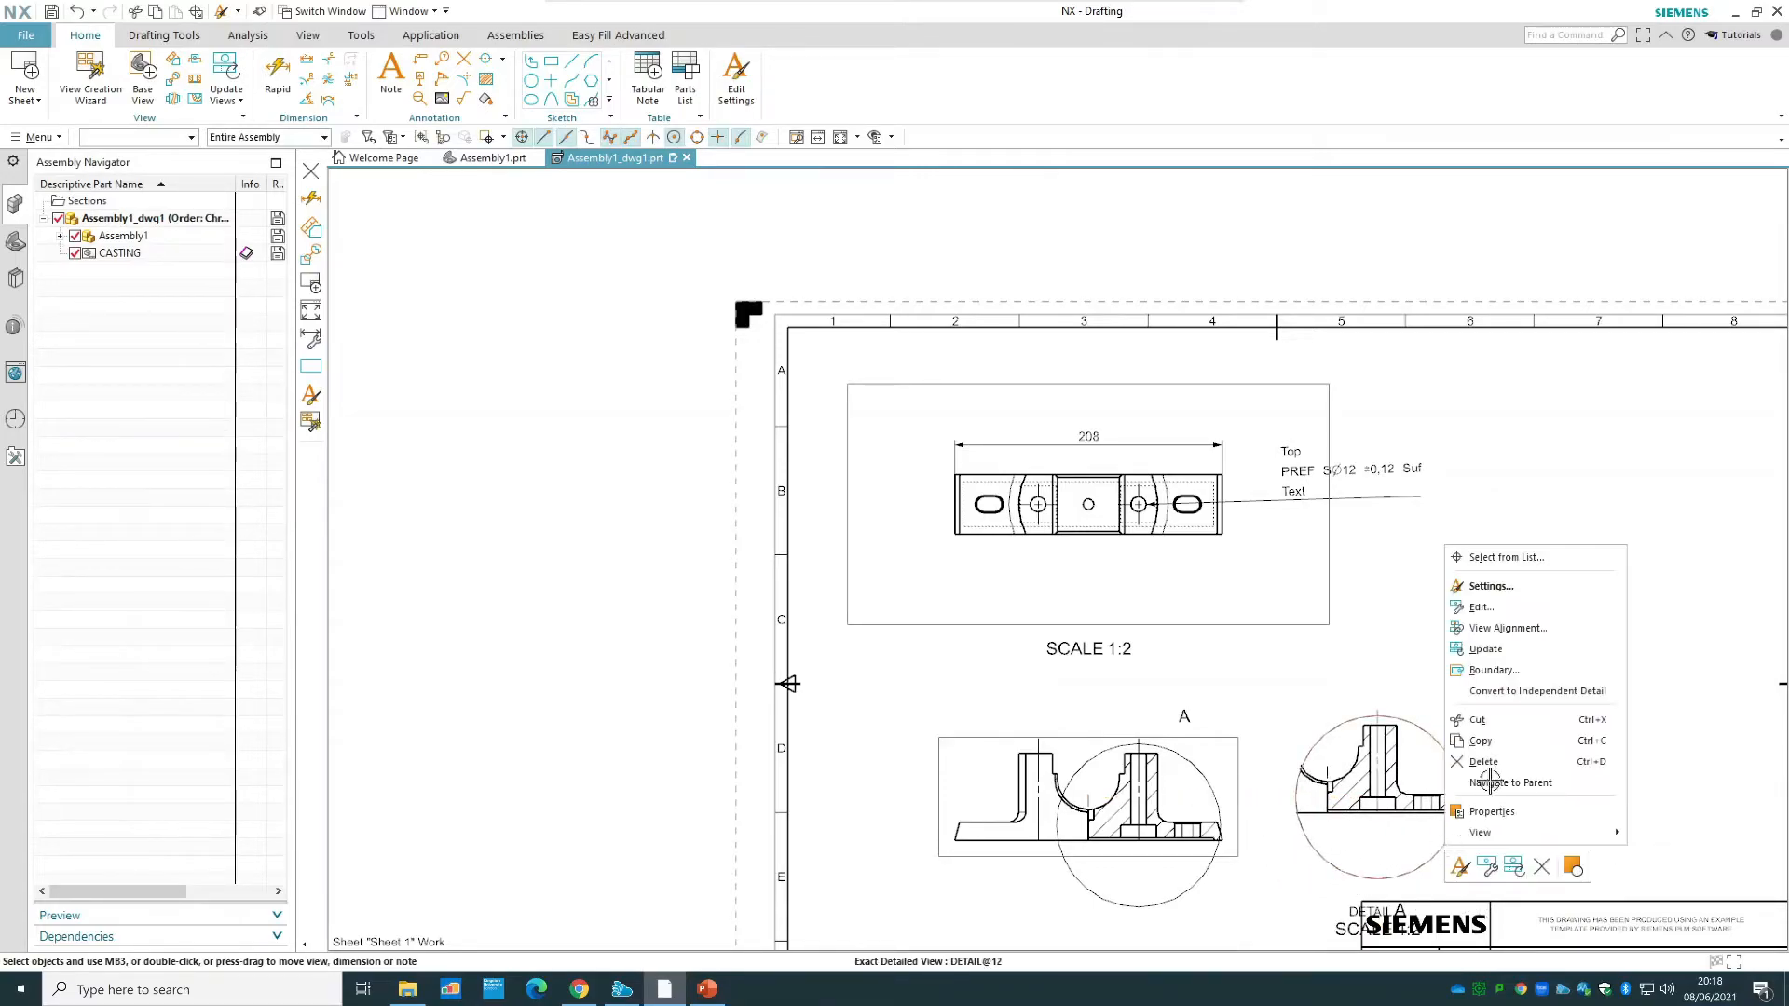
left_click(1549, 594)
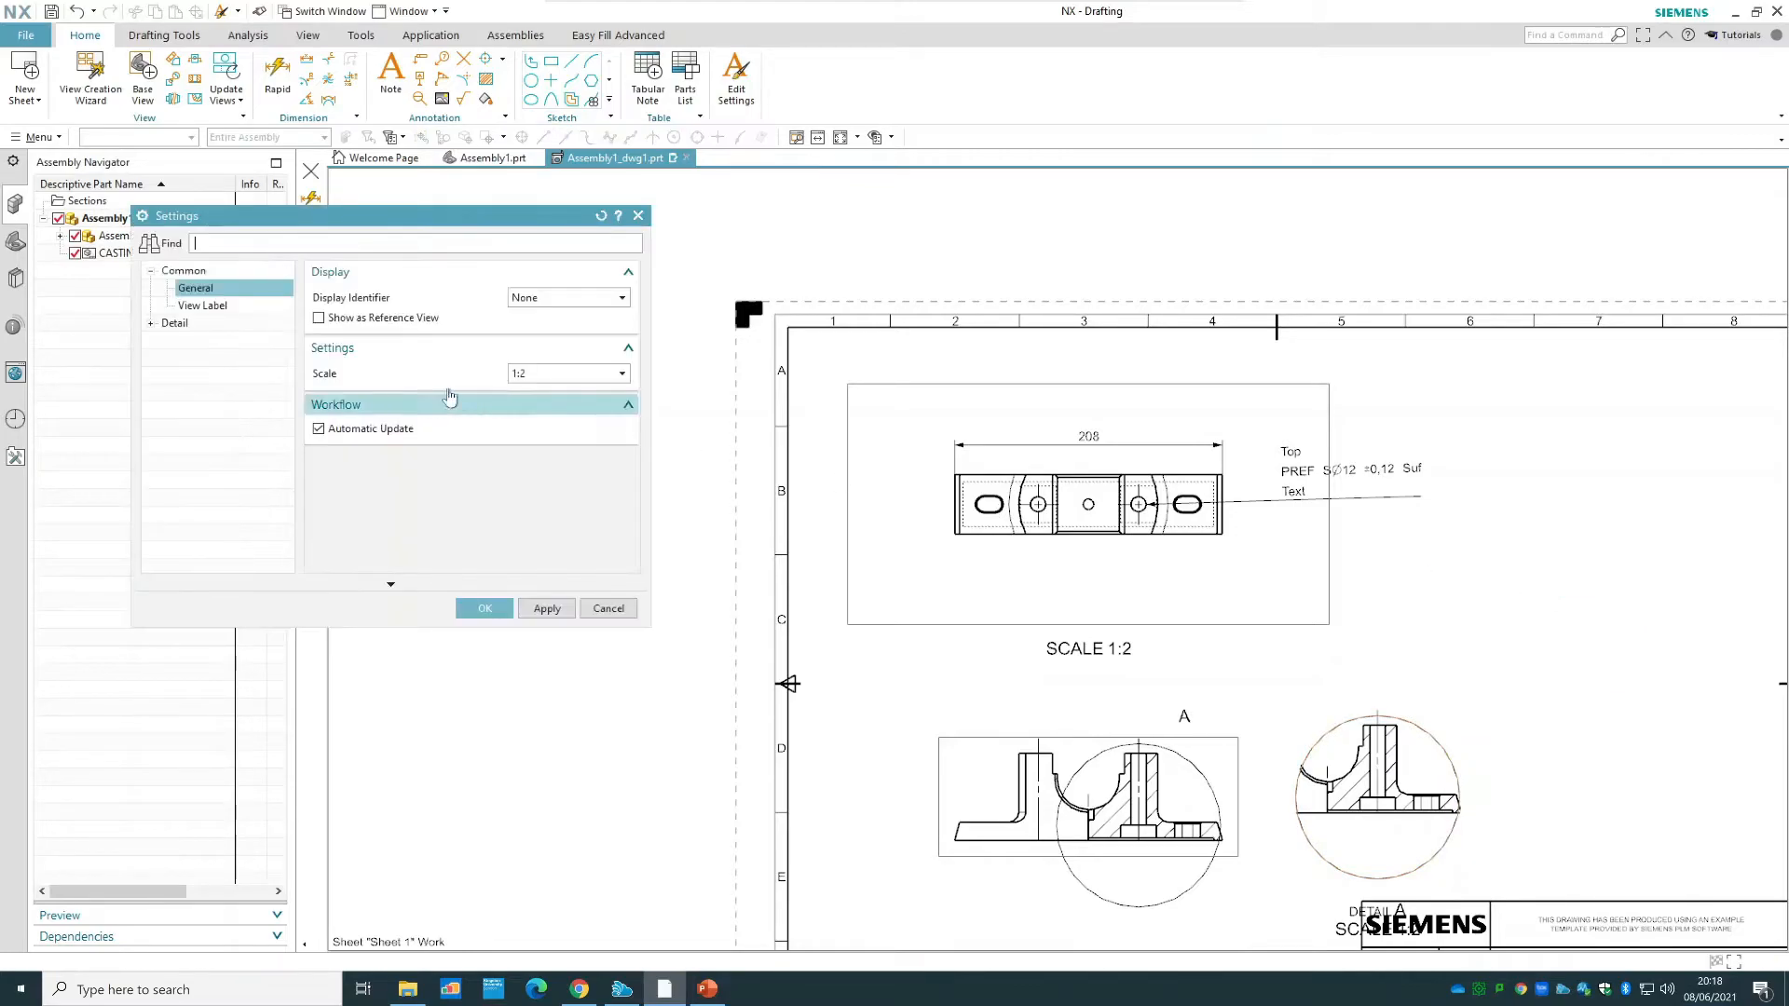
left_click(551, 375)
left_click(518, 436)
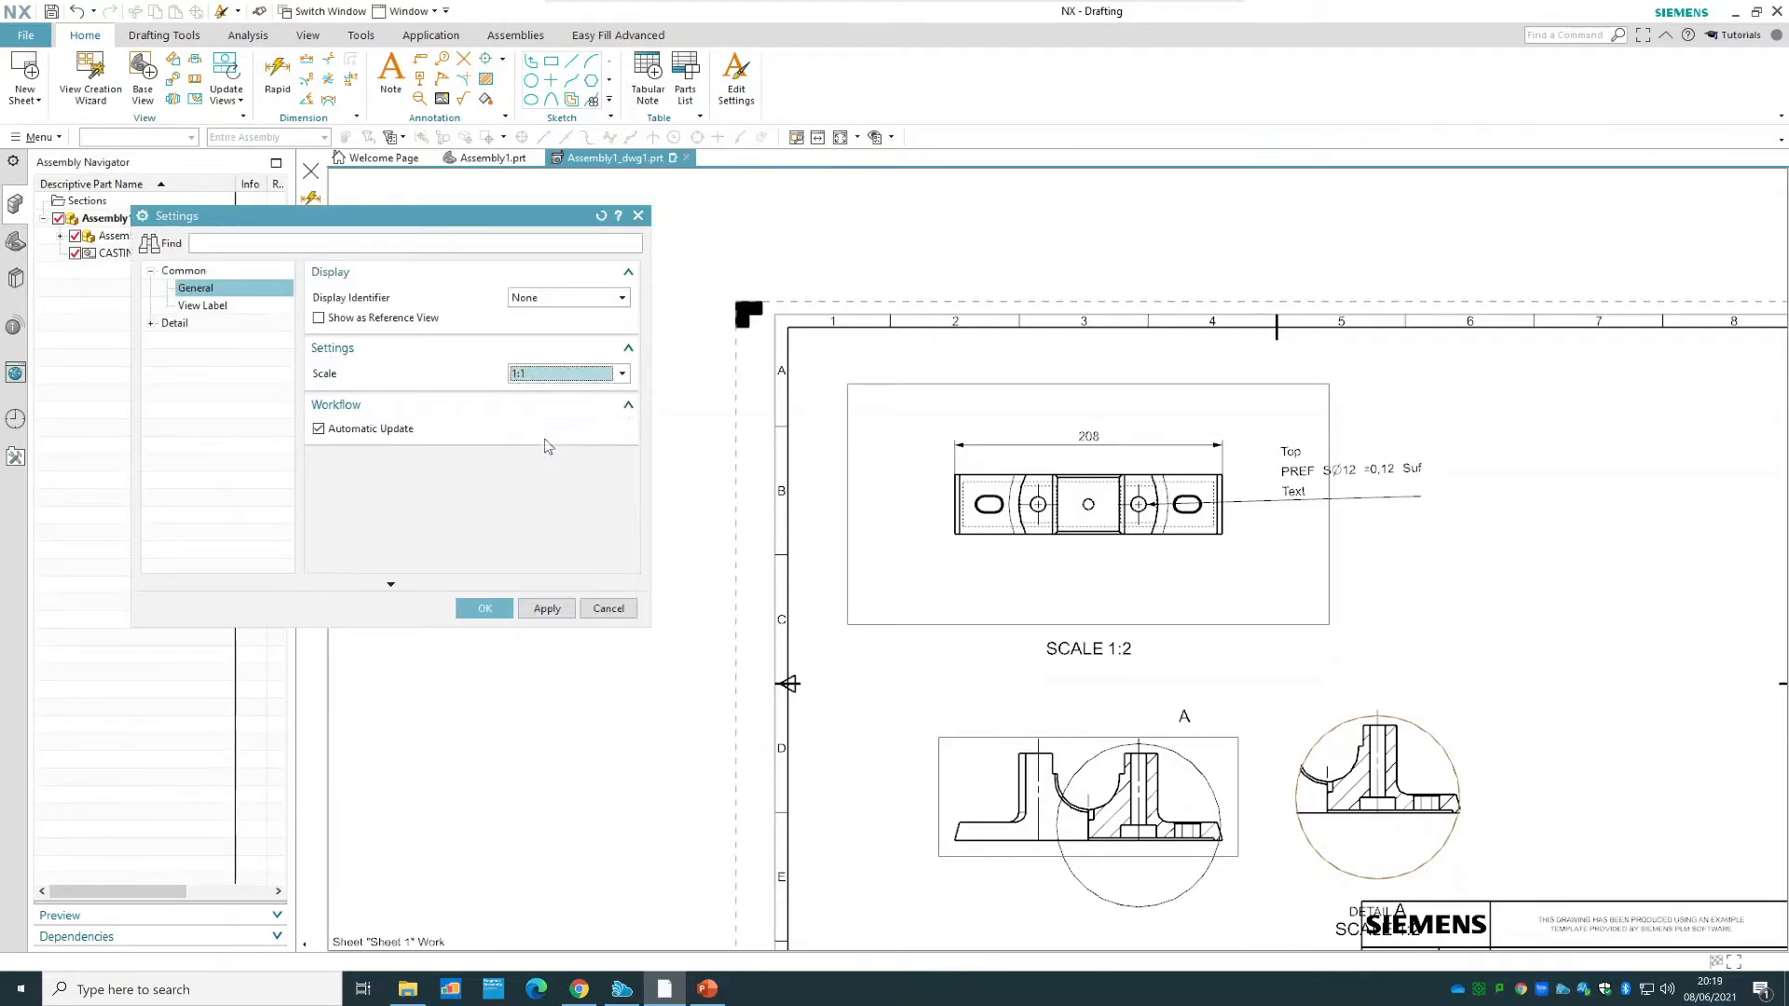
left_click(484, 608)
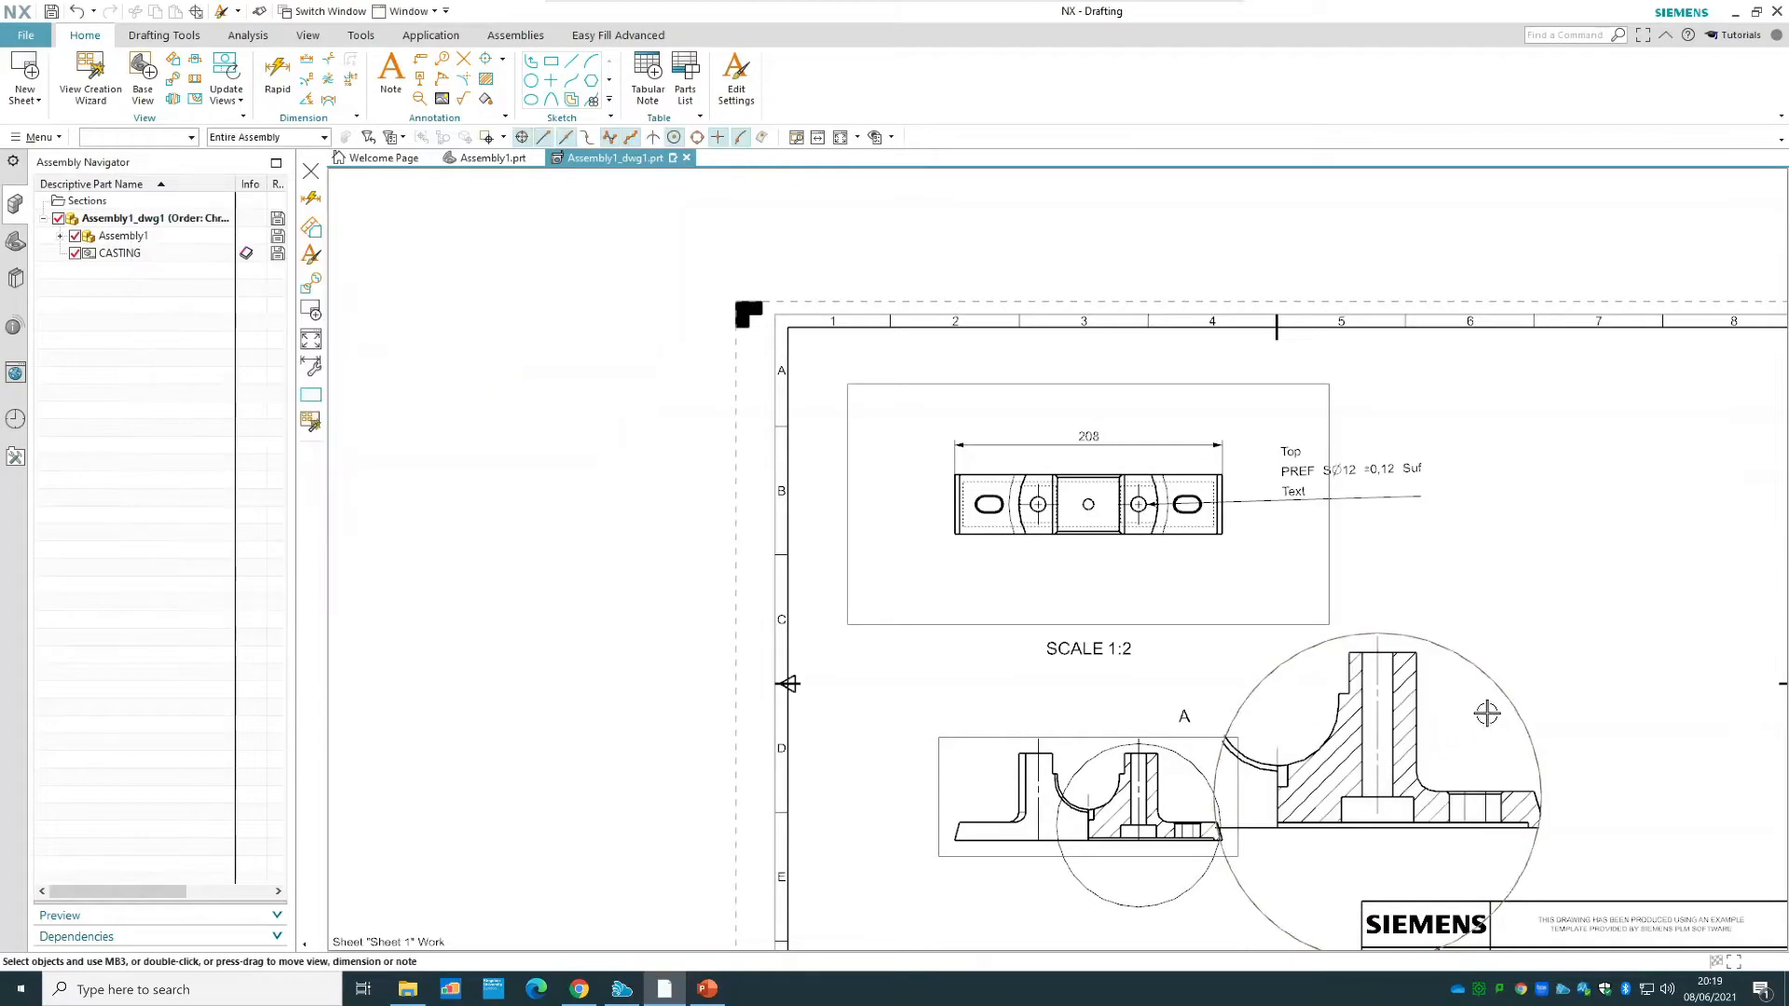
left_click_drag(1646, 658, 1669, 621)
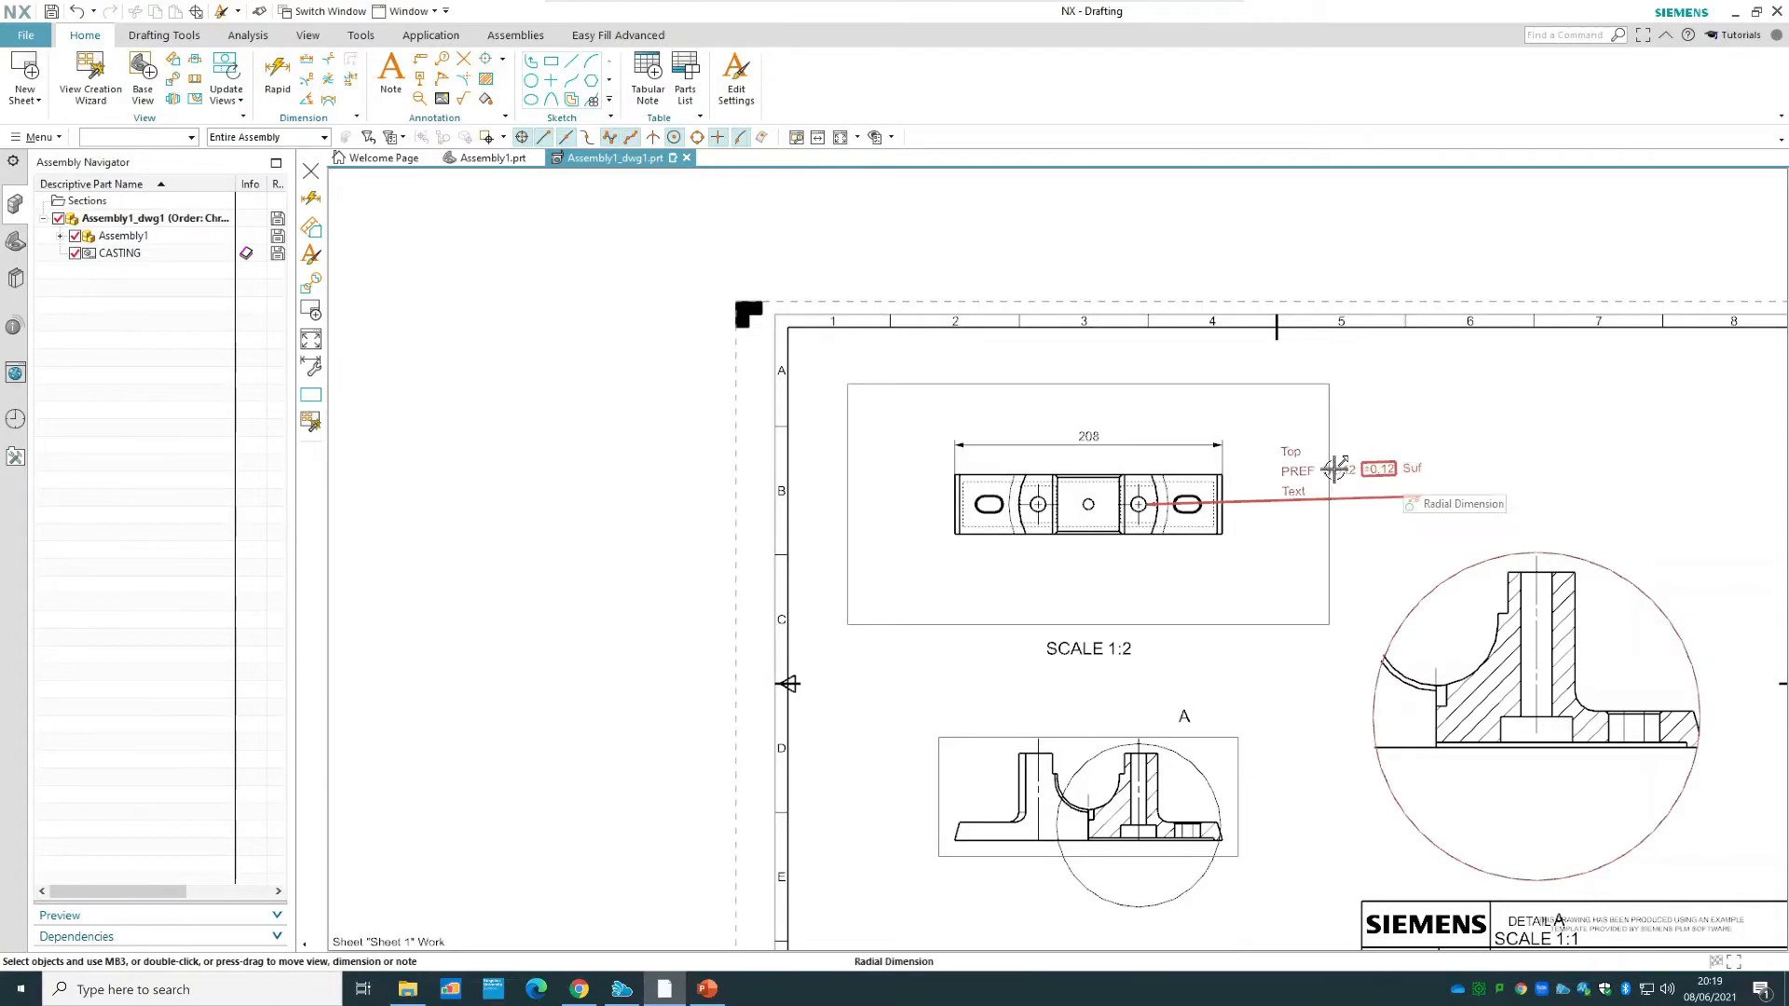
- Open the radial dimension on the top view's right round hole for editing
double_click(1243, 504)
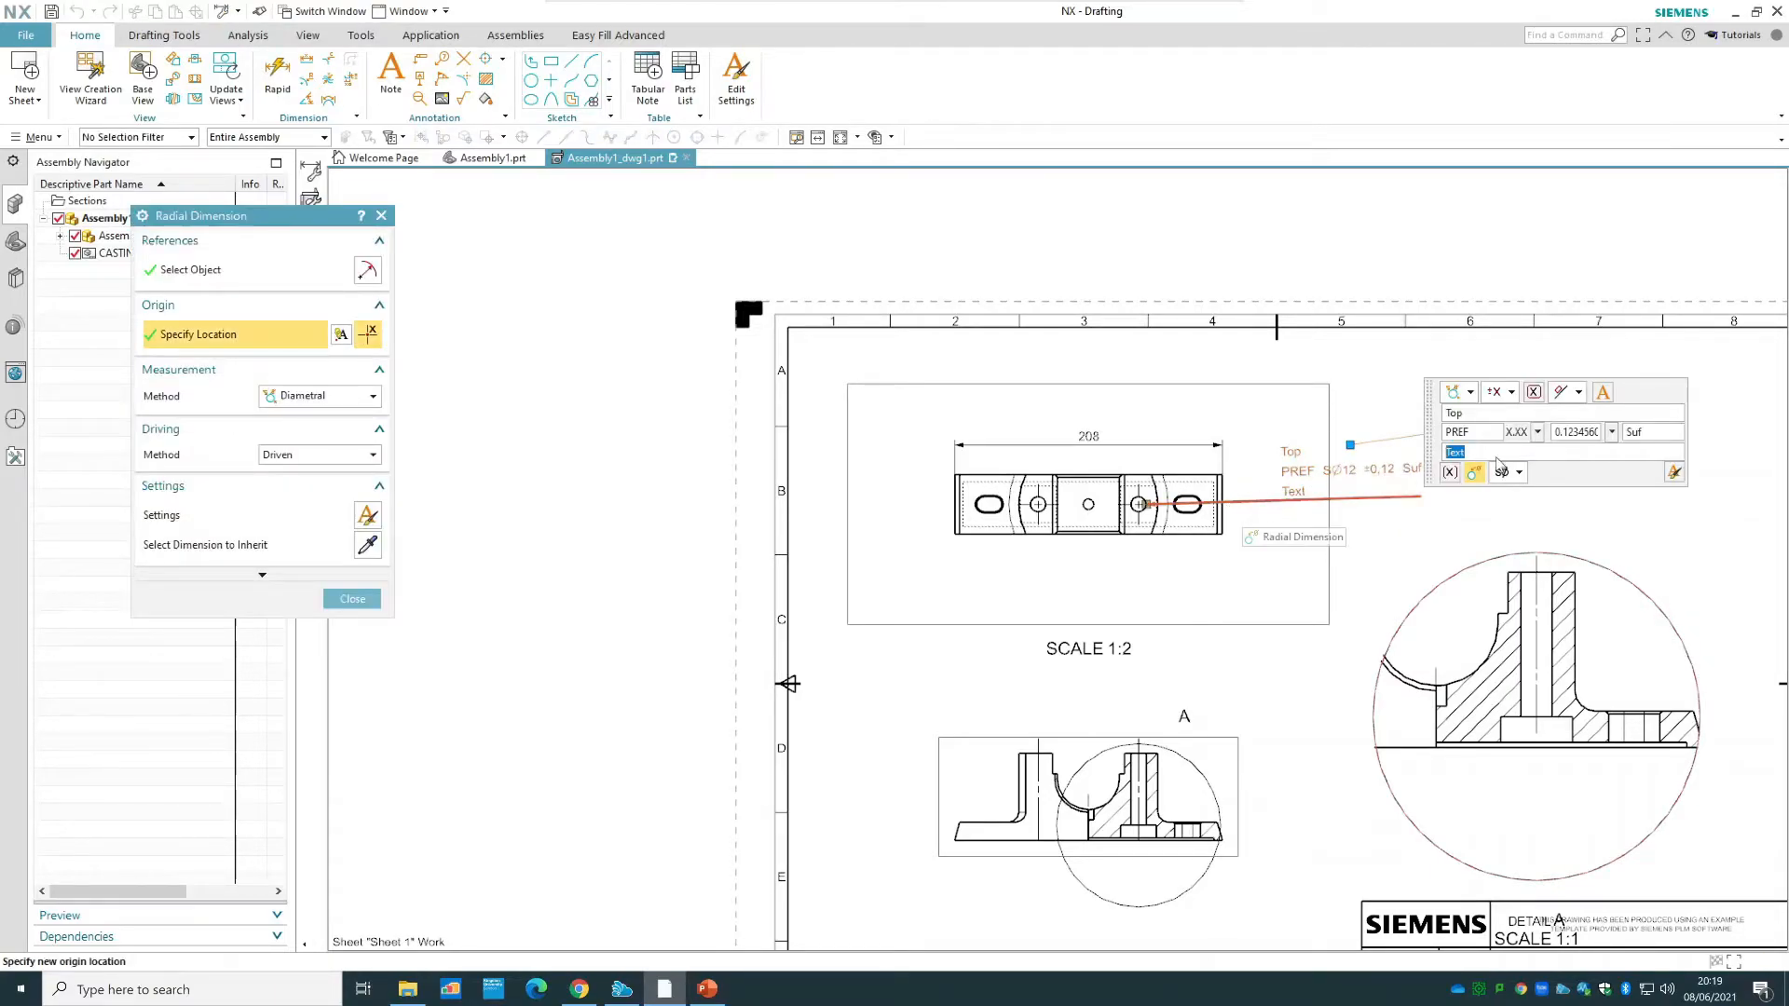
- Set the text orientation of the hole's diametral dimension to Text Perpendicular to Dimension Line
left_click(1578, 392)
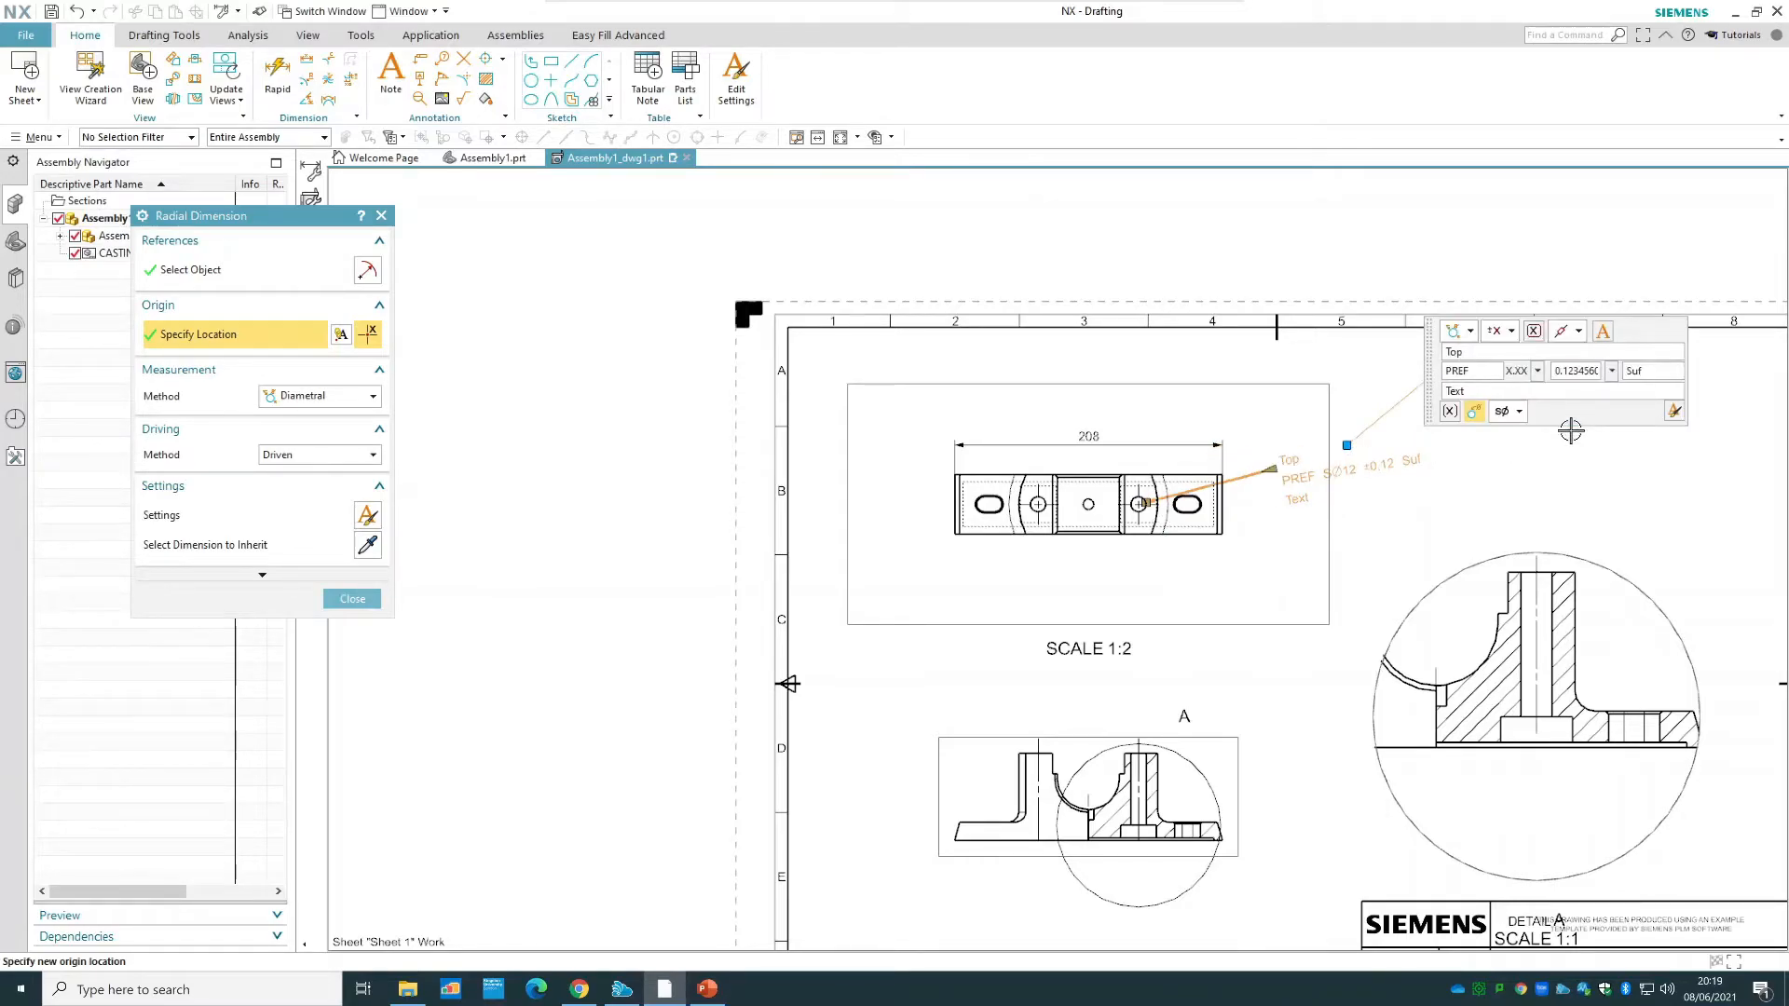
left_click(1577, 330)
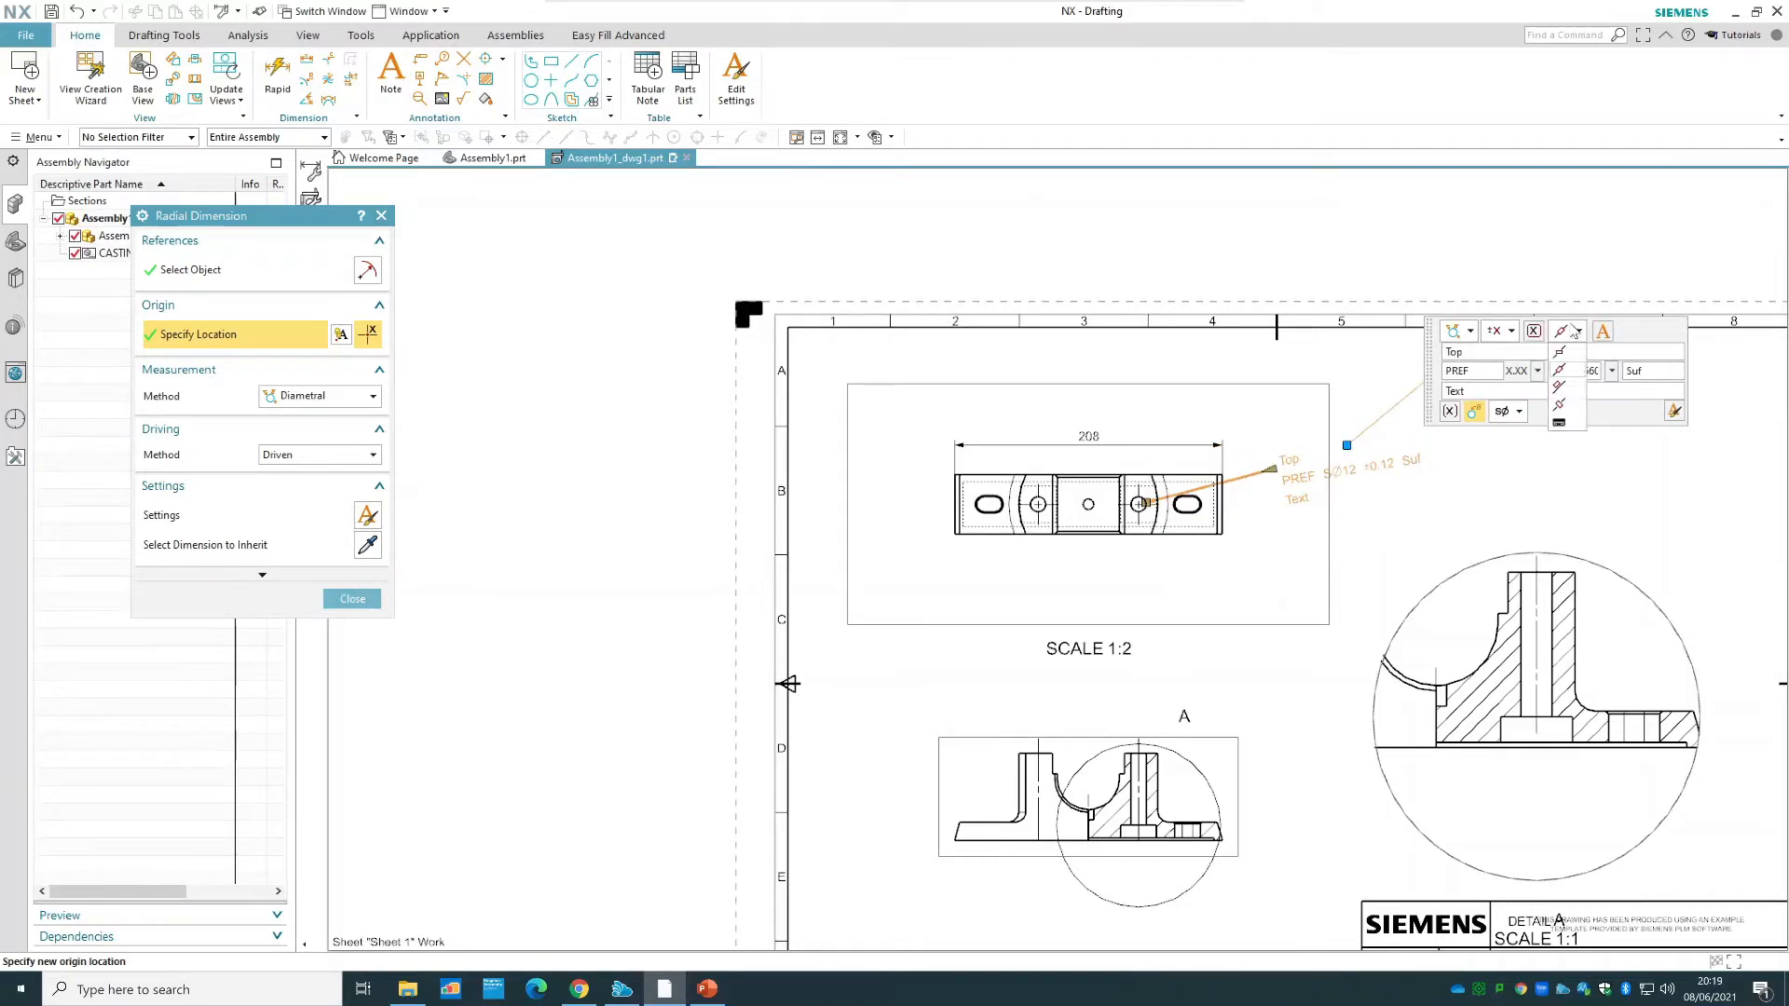
left_click(1569, 392)
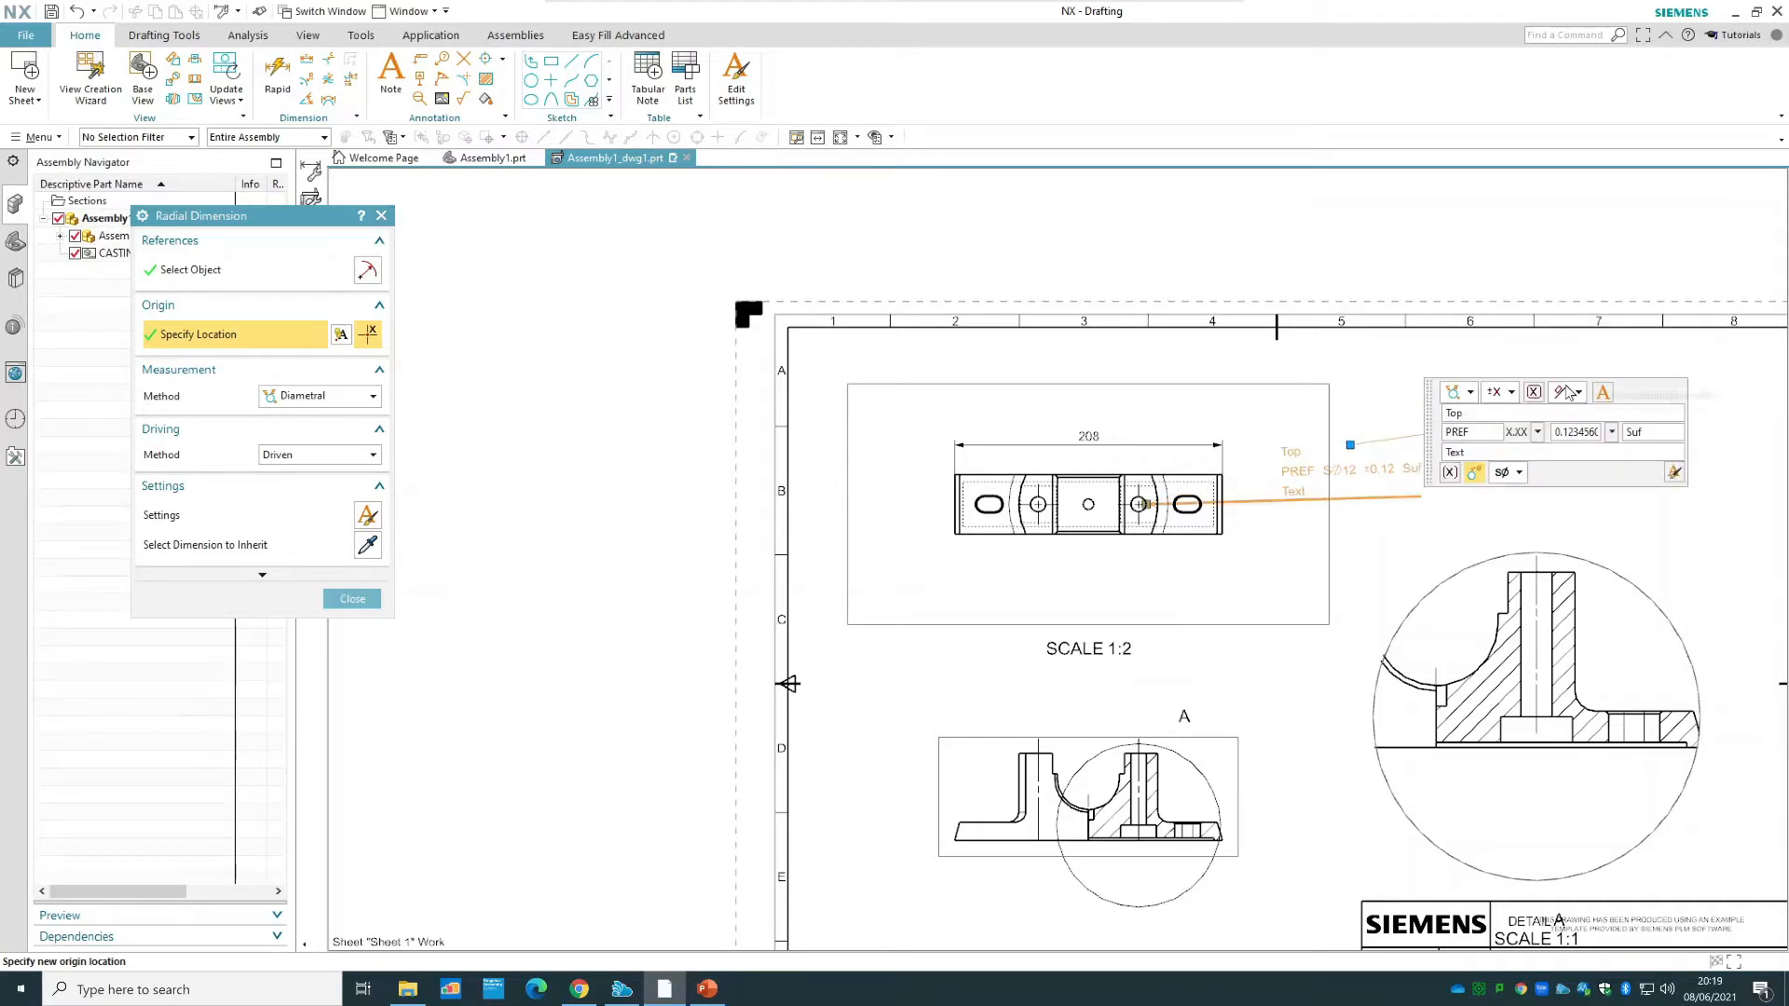
left_click(1575, 393)
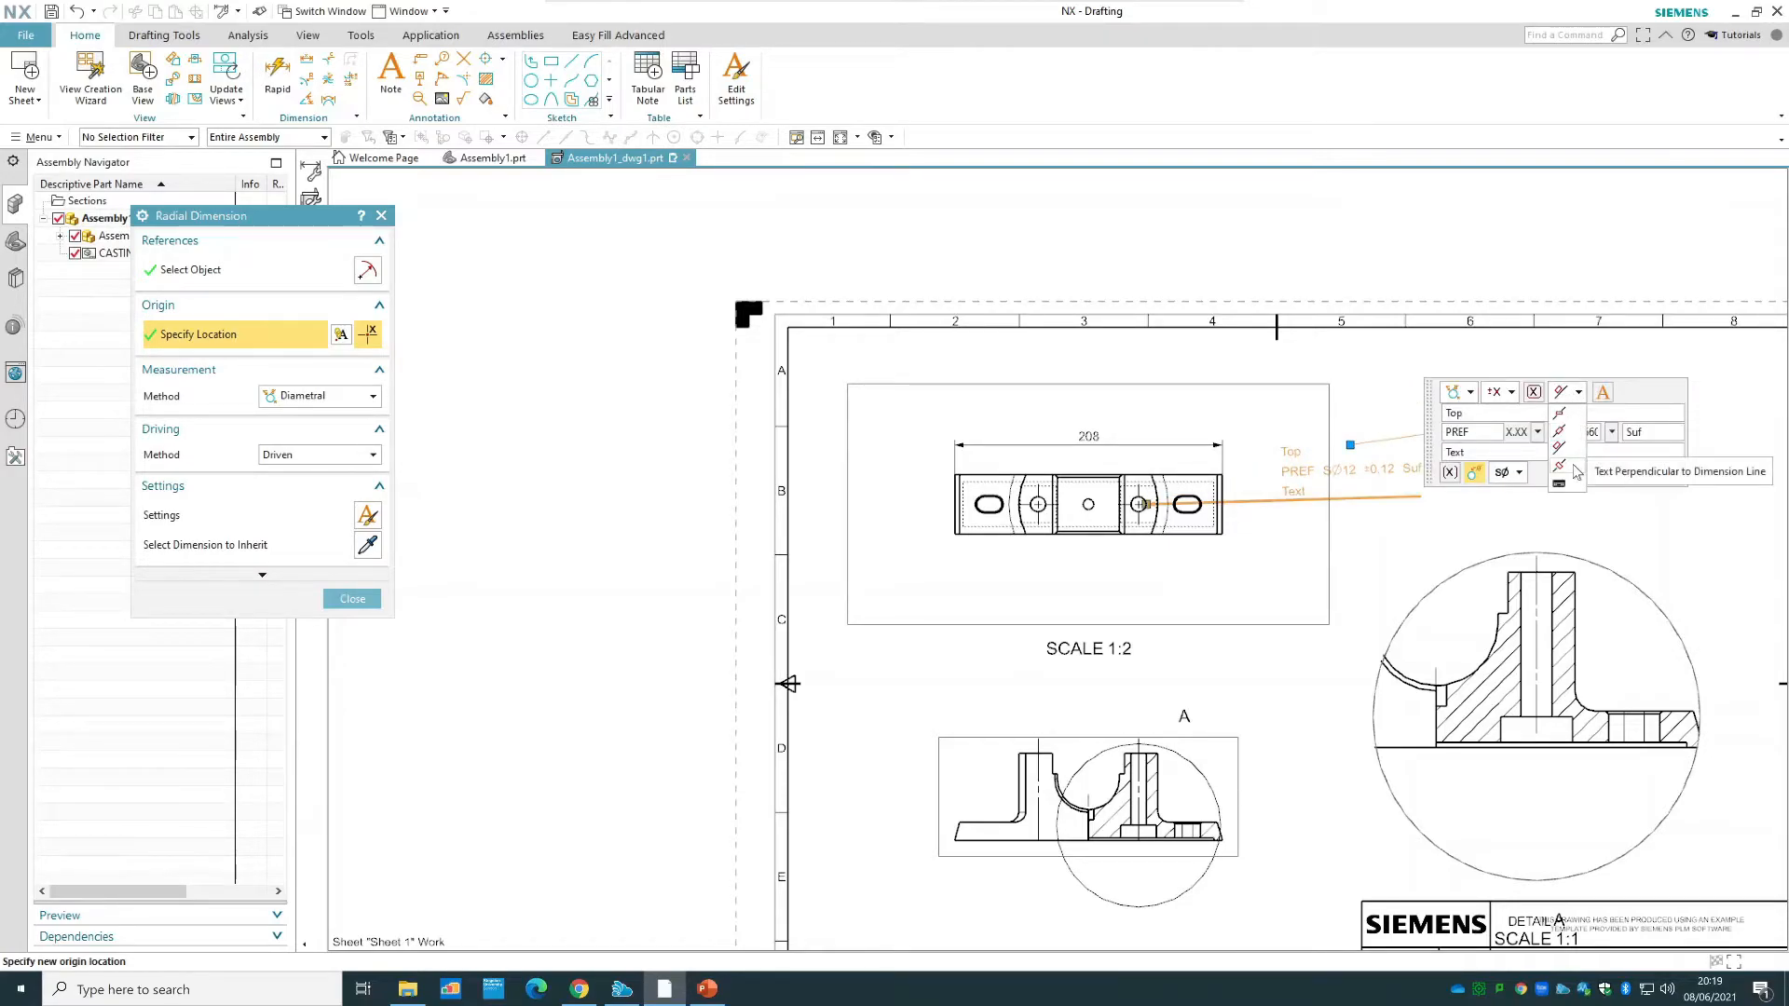
left_click(1572, 469)
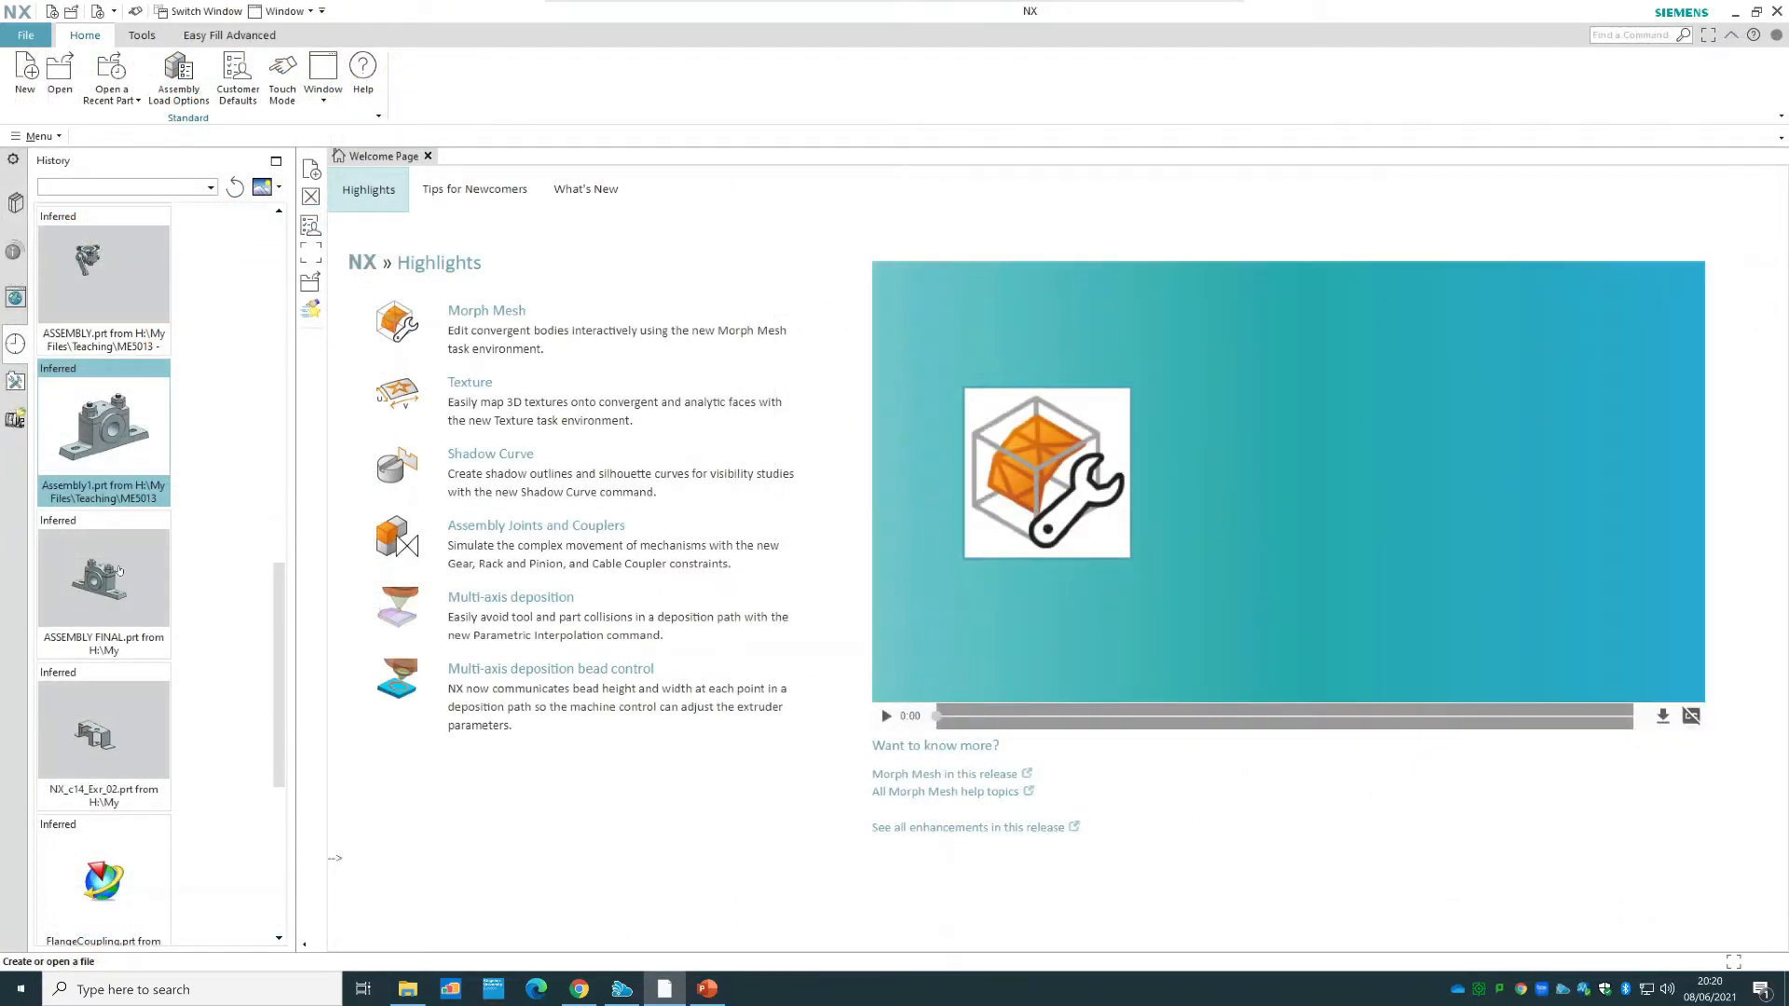
- Open ASSEMBLY FINAL.prt in Drafting and create a sheet from the A3 template, leaving the title block cells blank
left_click(119, 571)
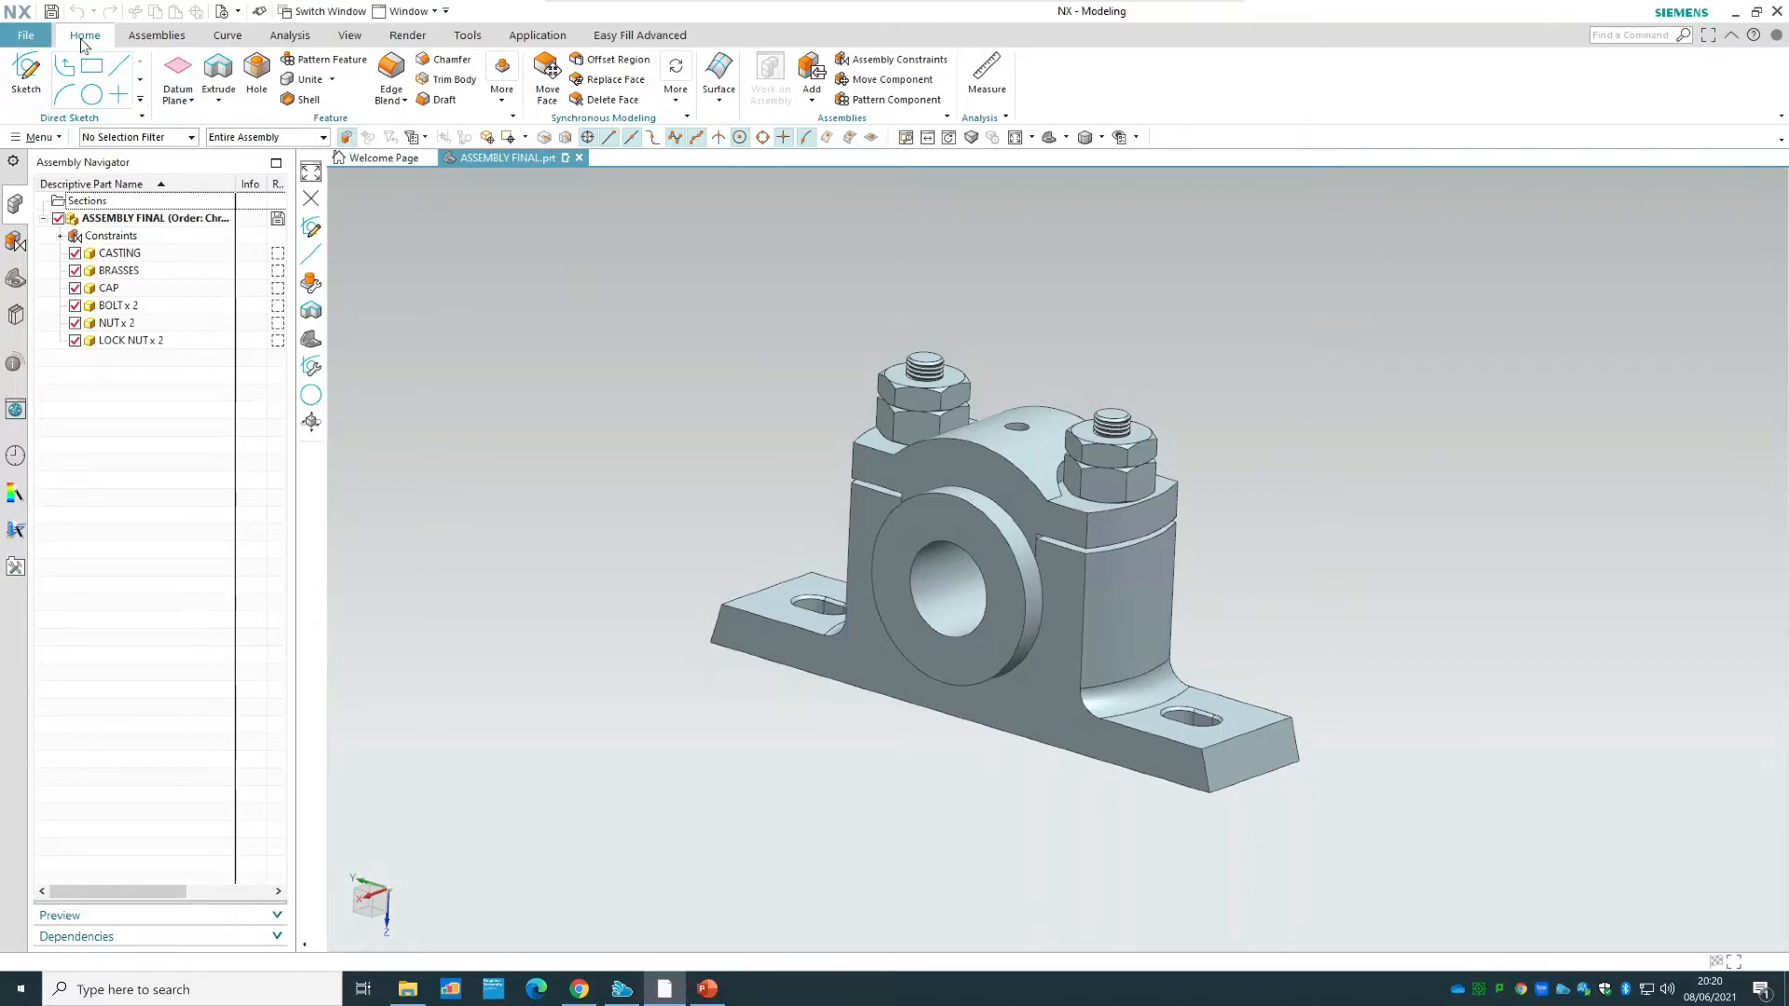
left_click(552, 35)
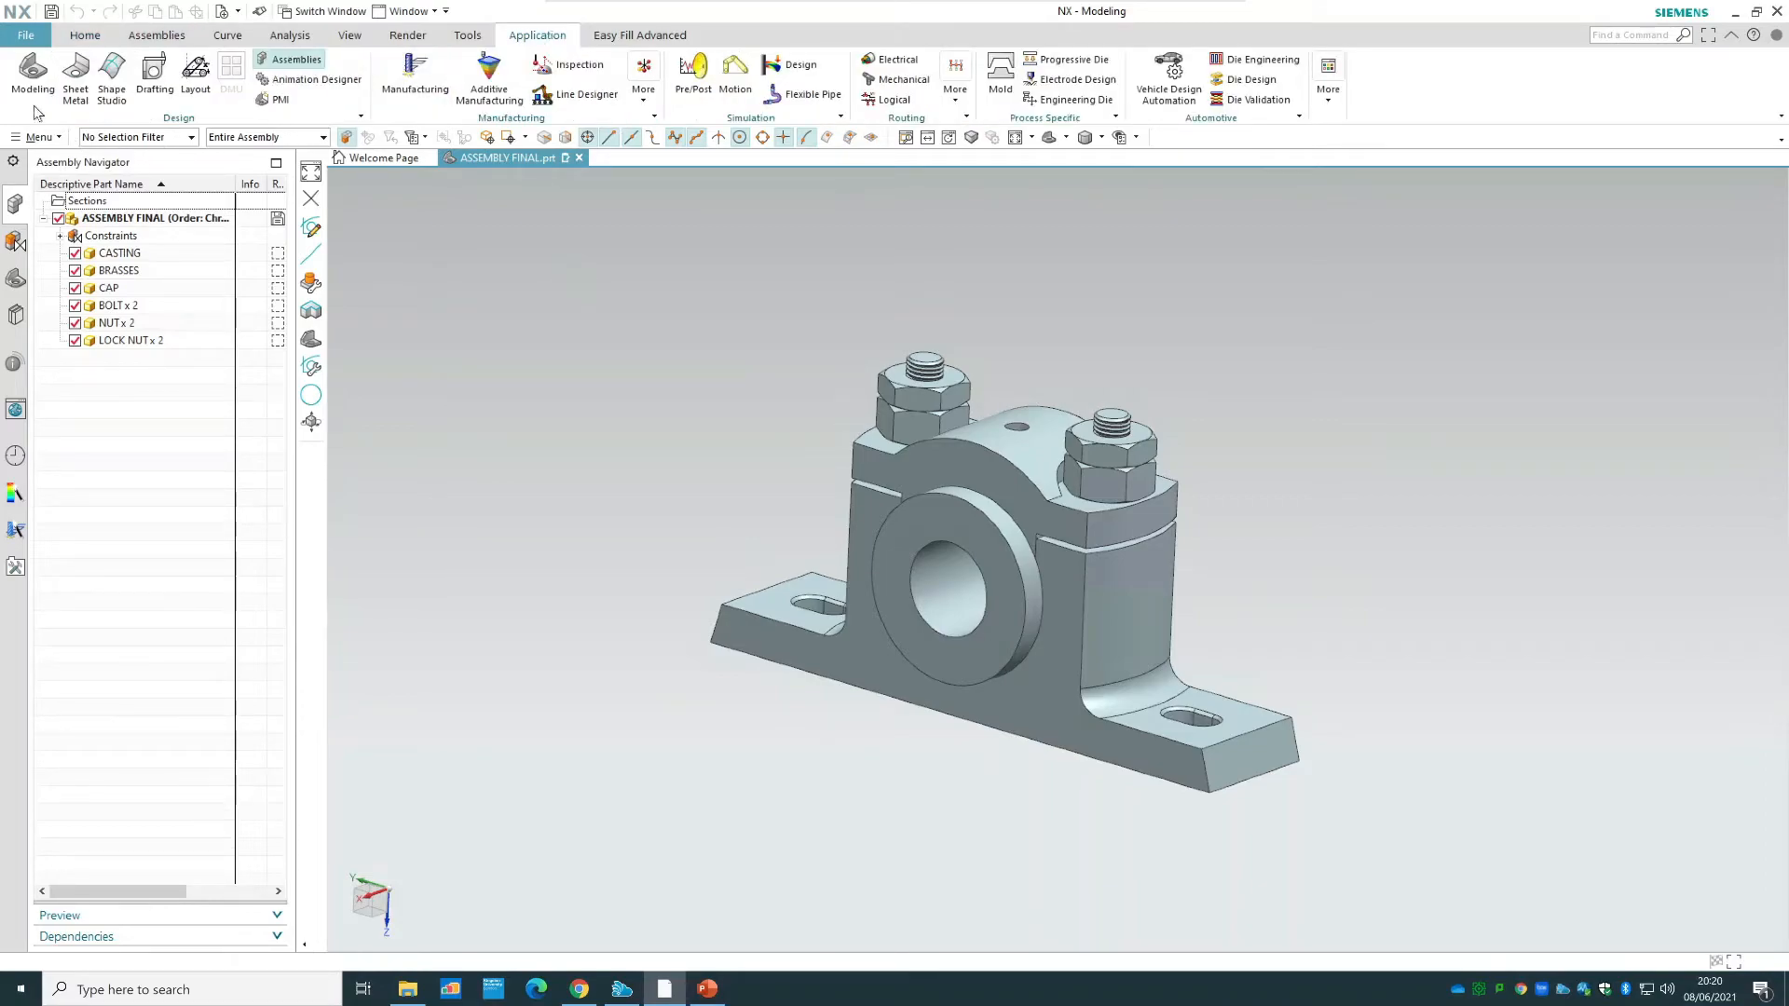
left_click(155, 80)
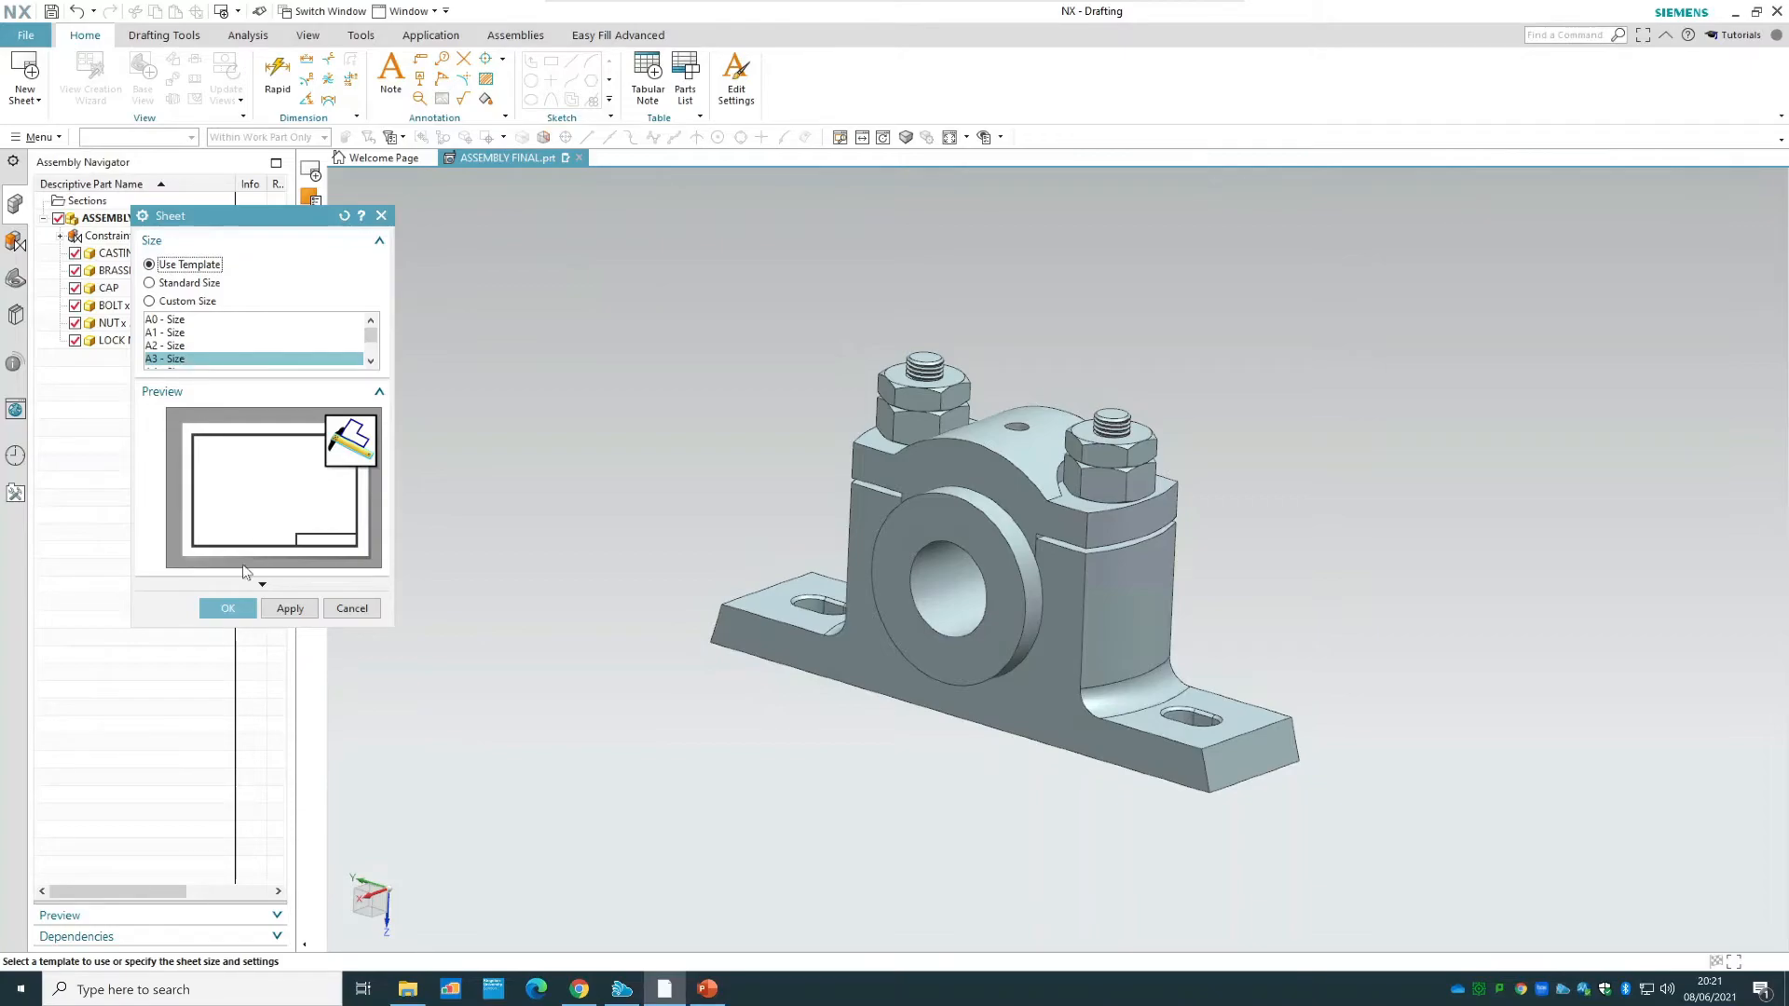
left_click(242, 607)
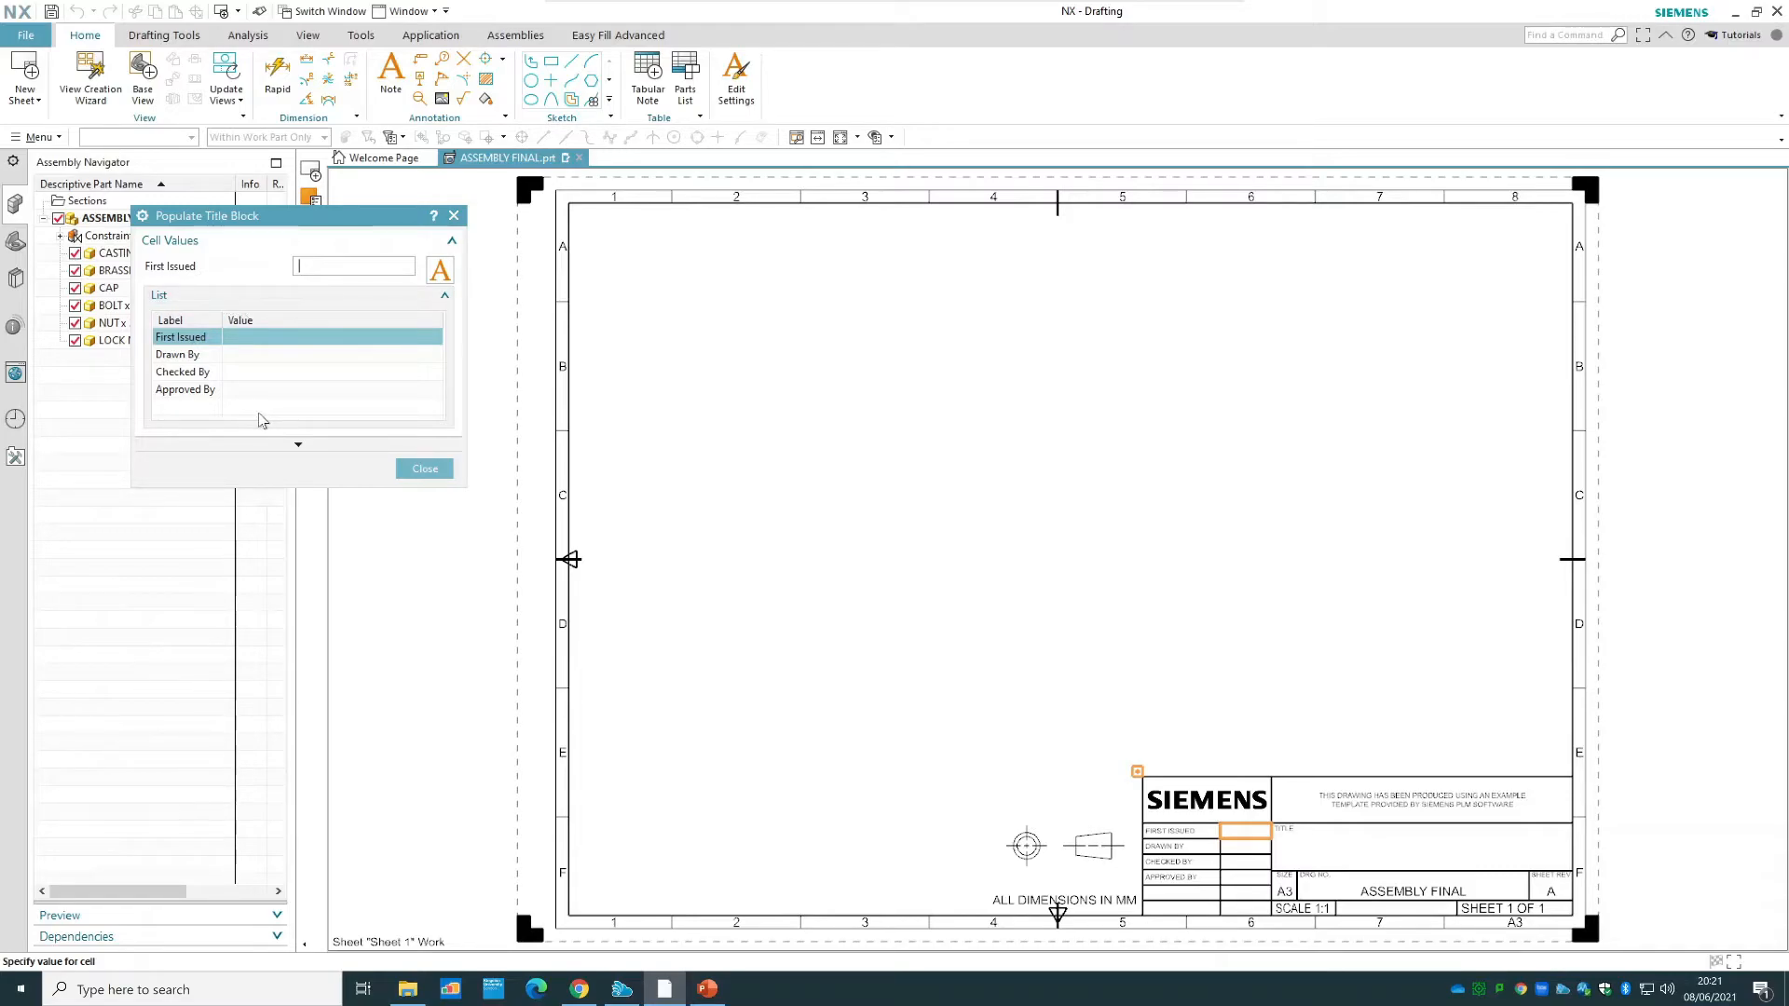
left_click(417, 470)
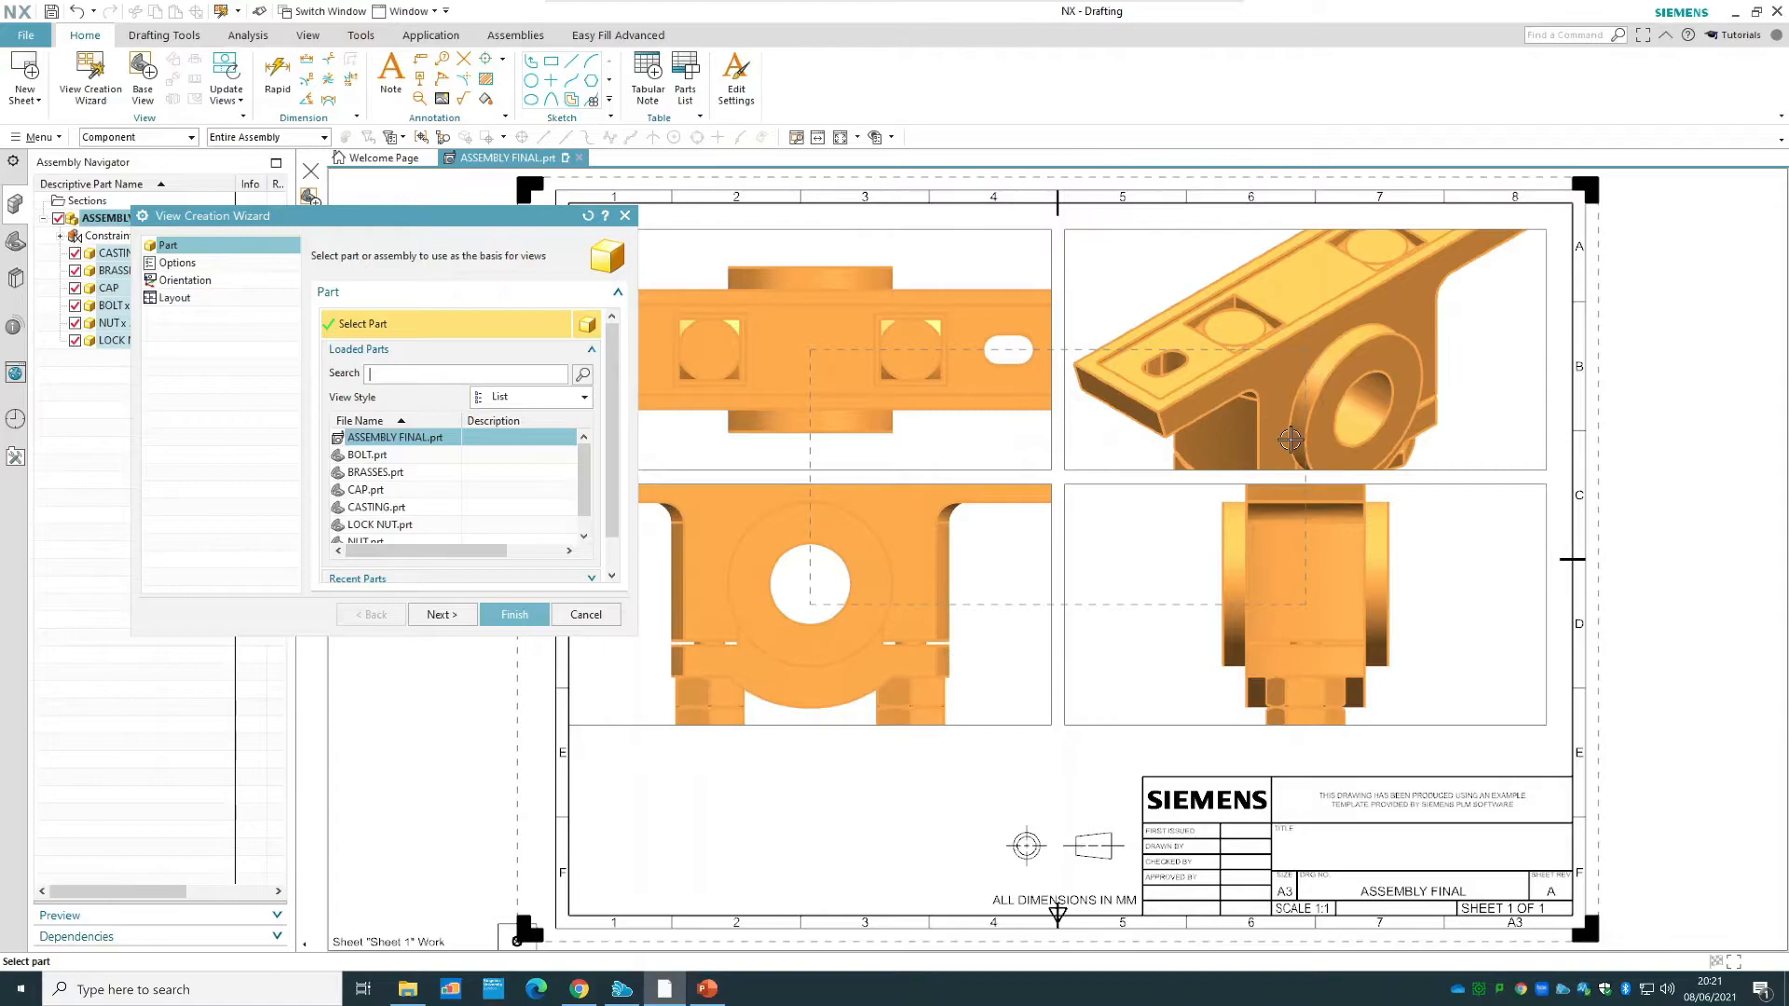
- Base the wizard's views on ASSEMBLY FINAL.prt, with scale 1:2 and Wireframe preview style
left_click(435, 439)
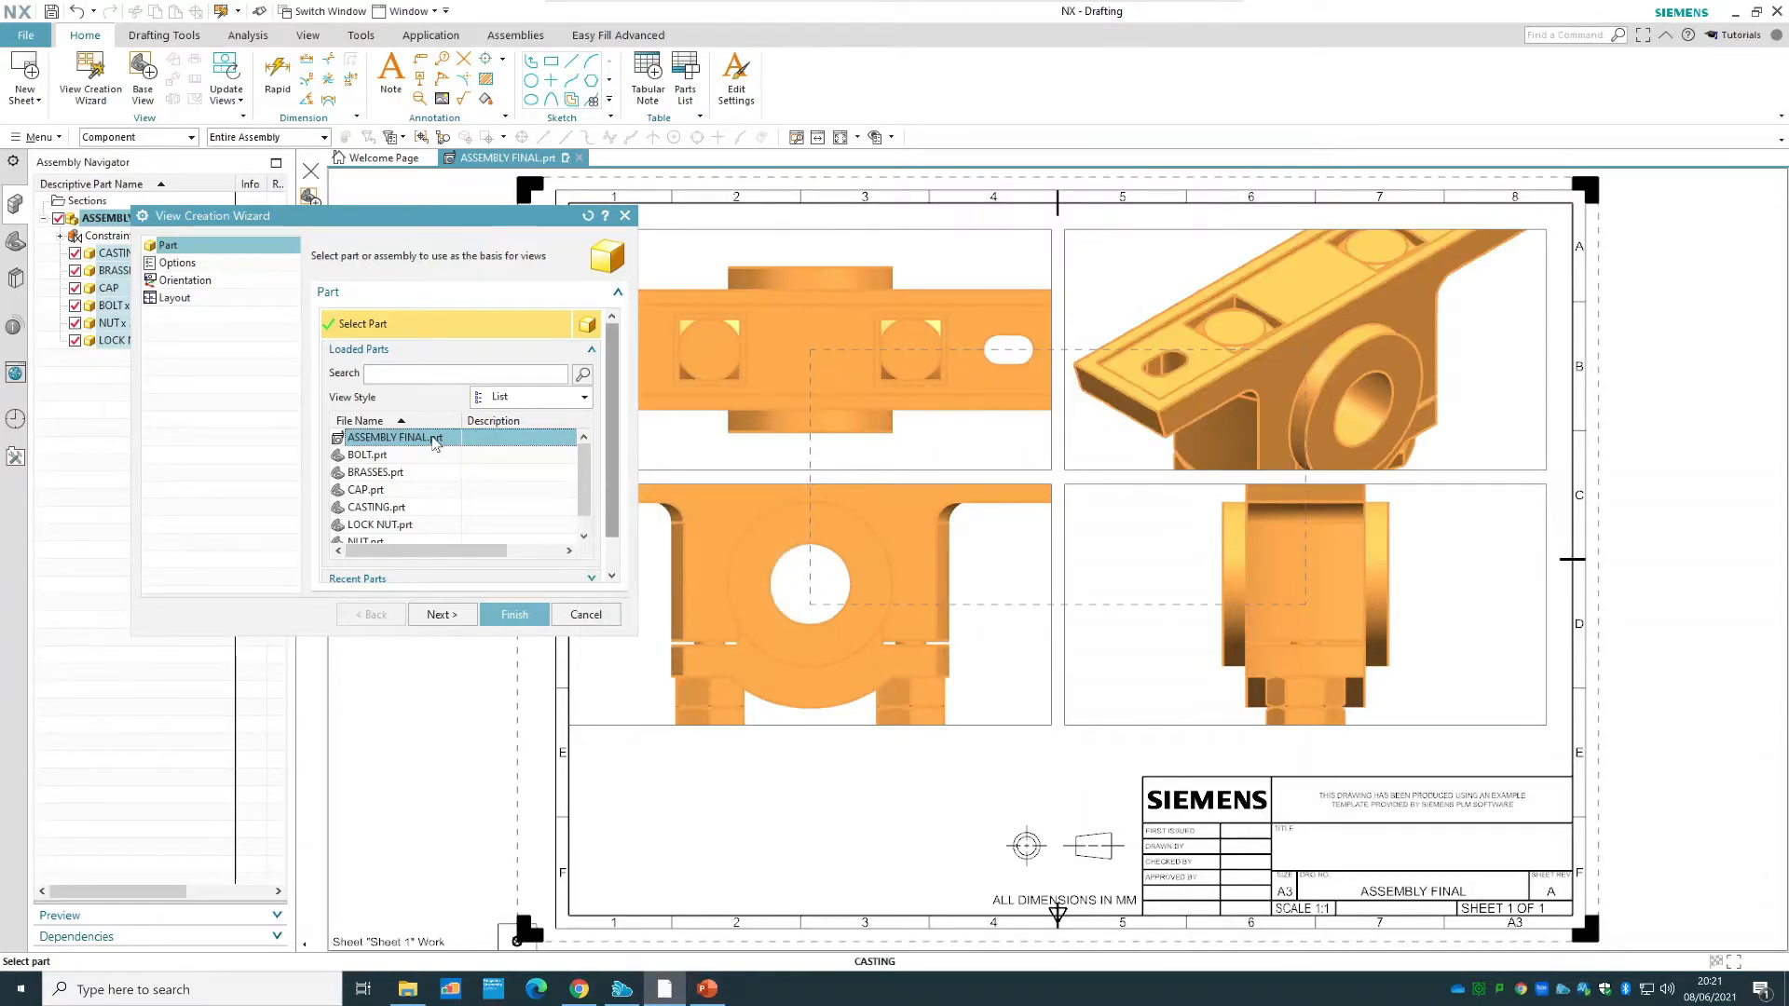
left_click(197, 264)
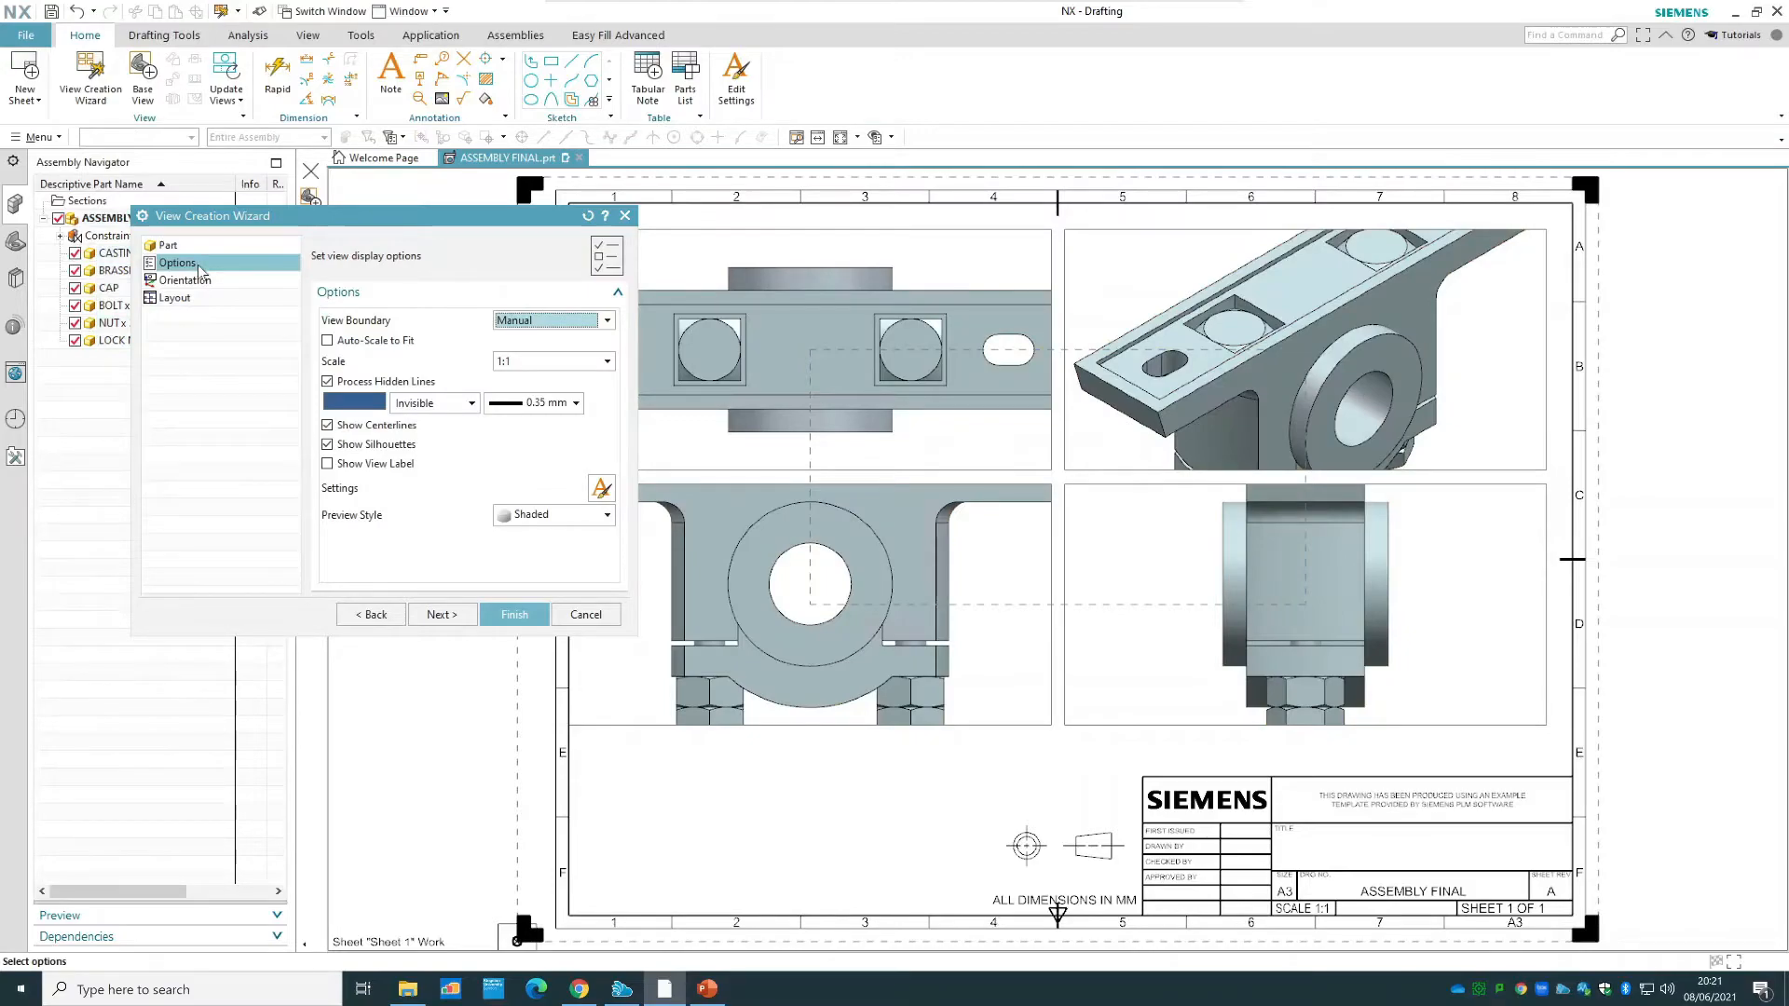
left_click(583, 363)
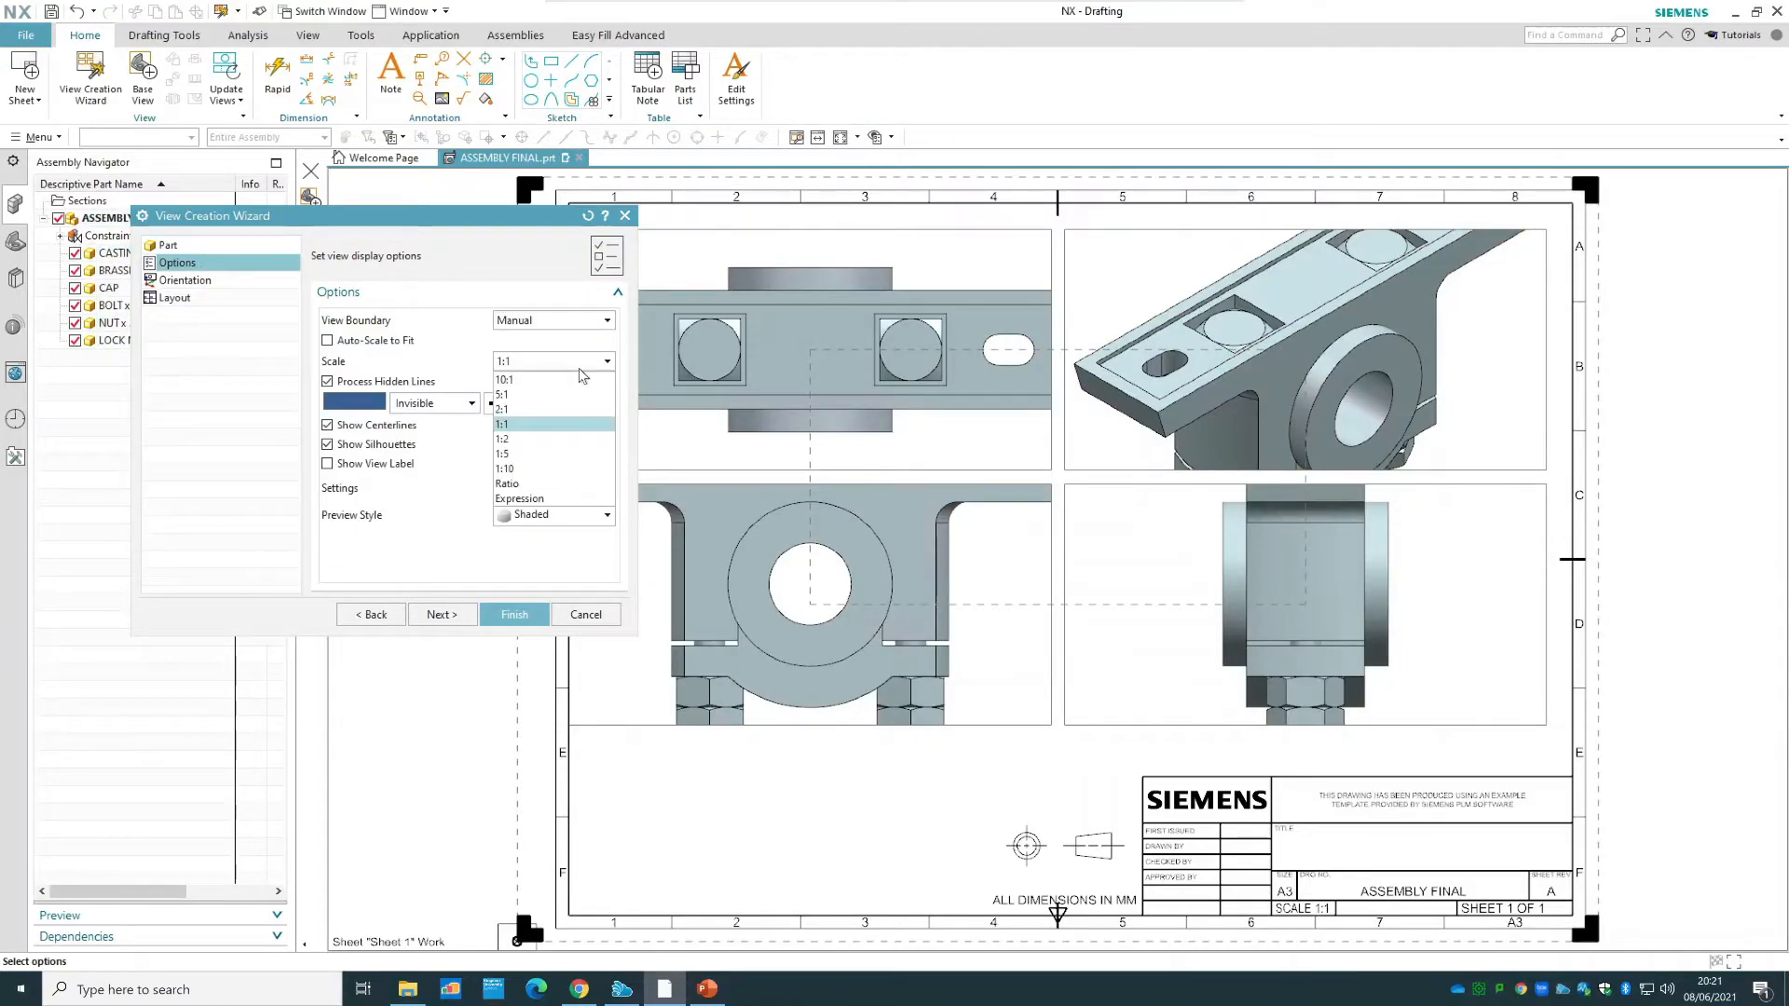
left_click(549, 436)
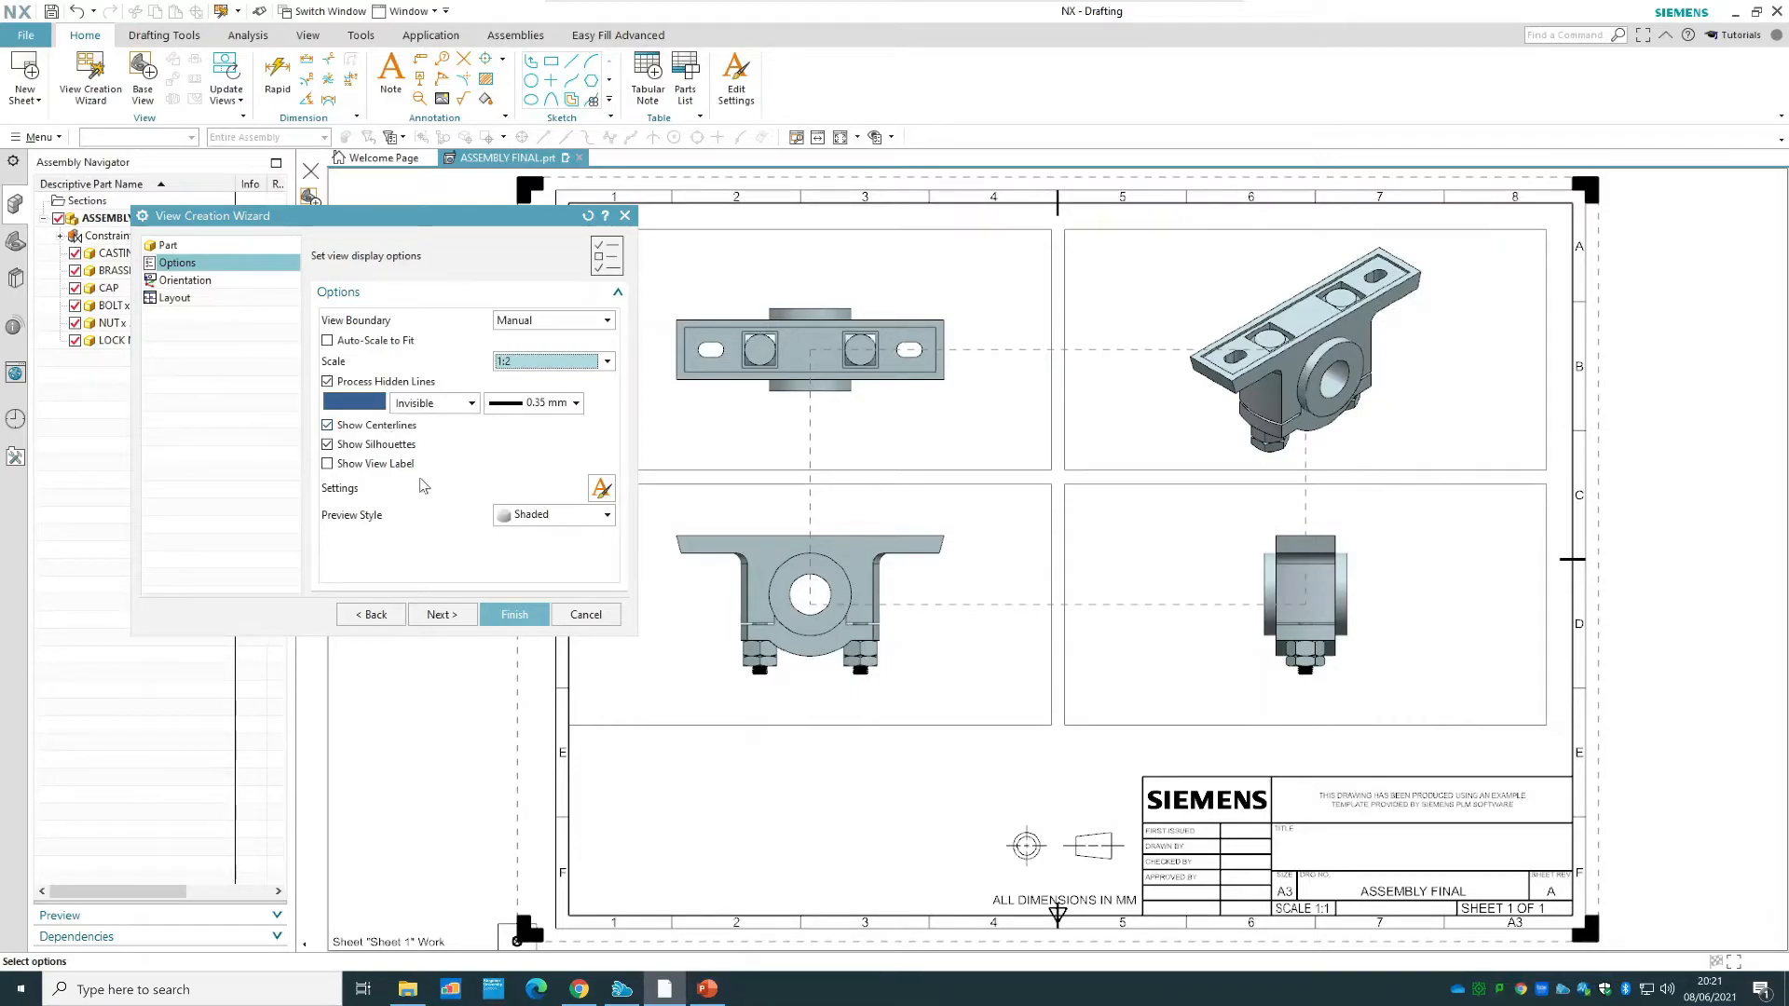
left_click(507, 516)
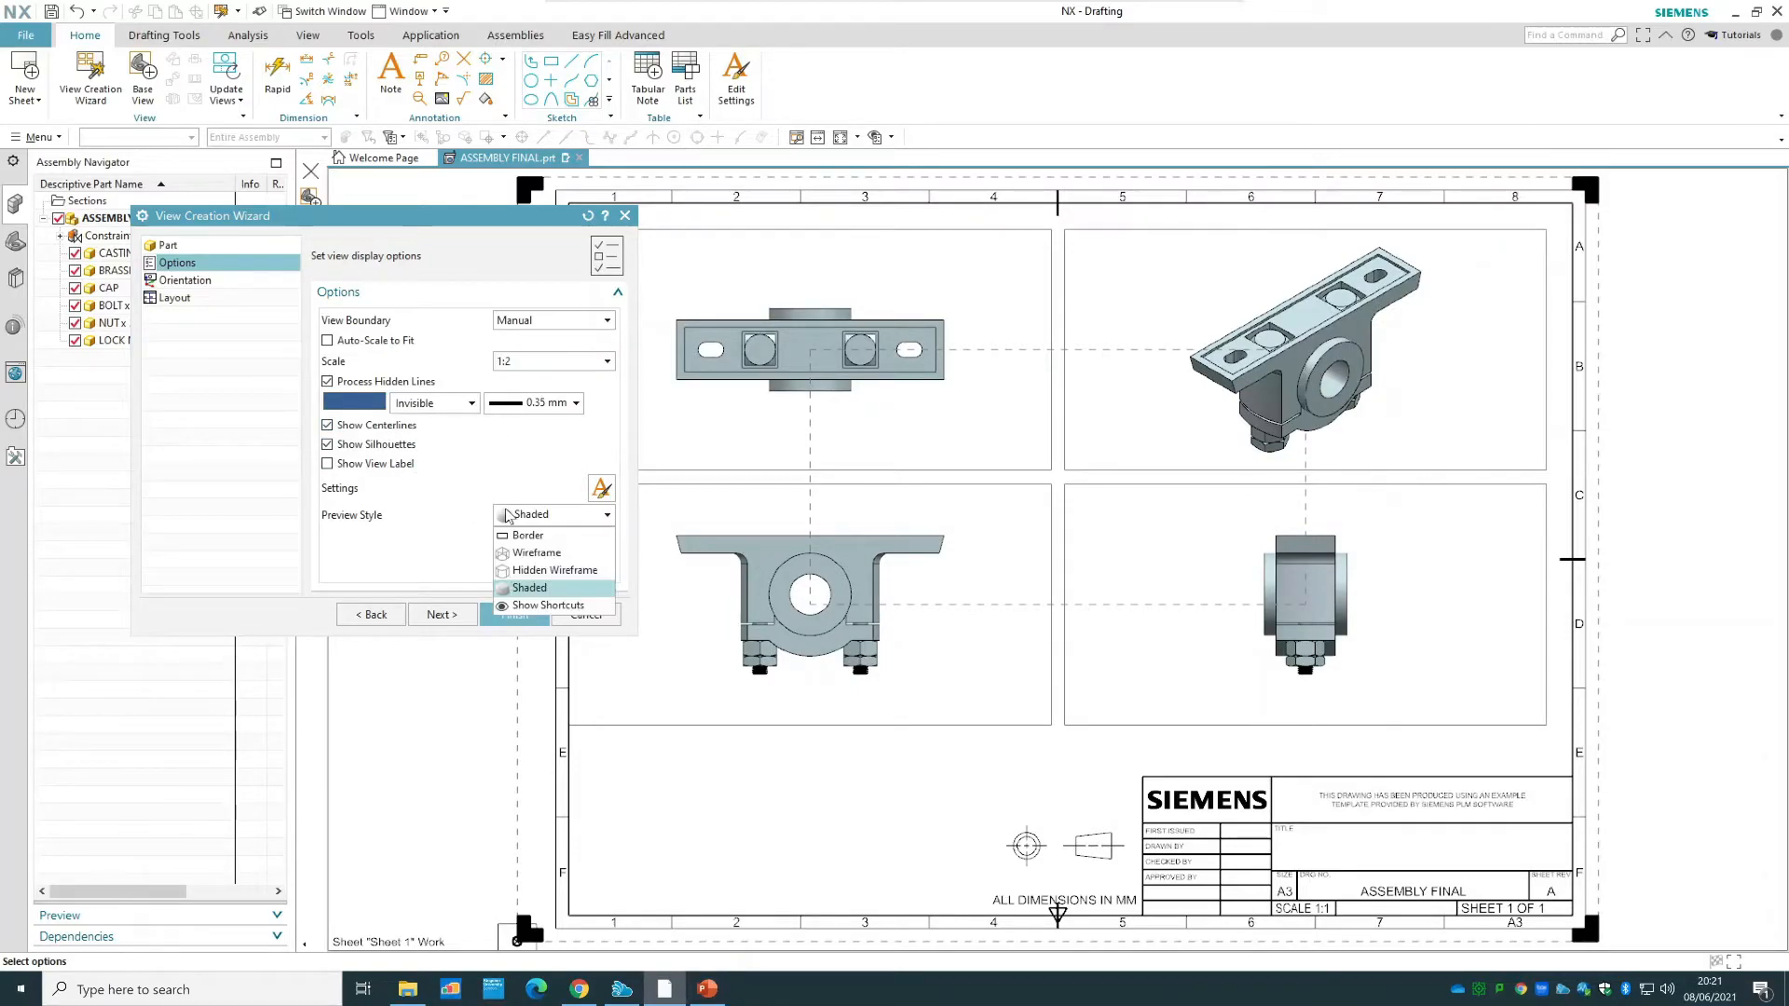
left_click(581, 553)
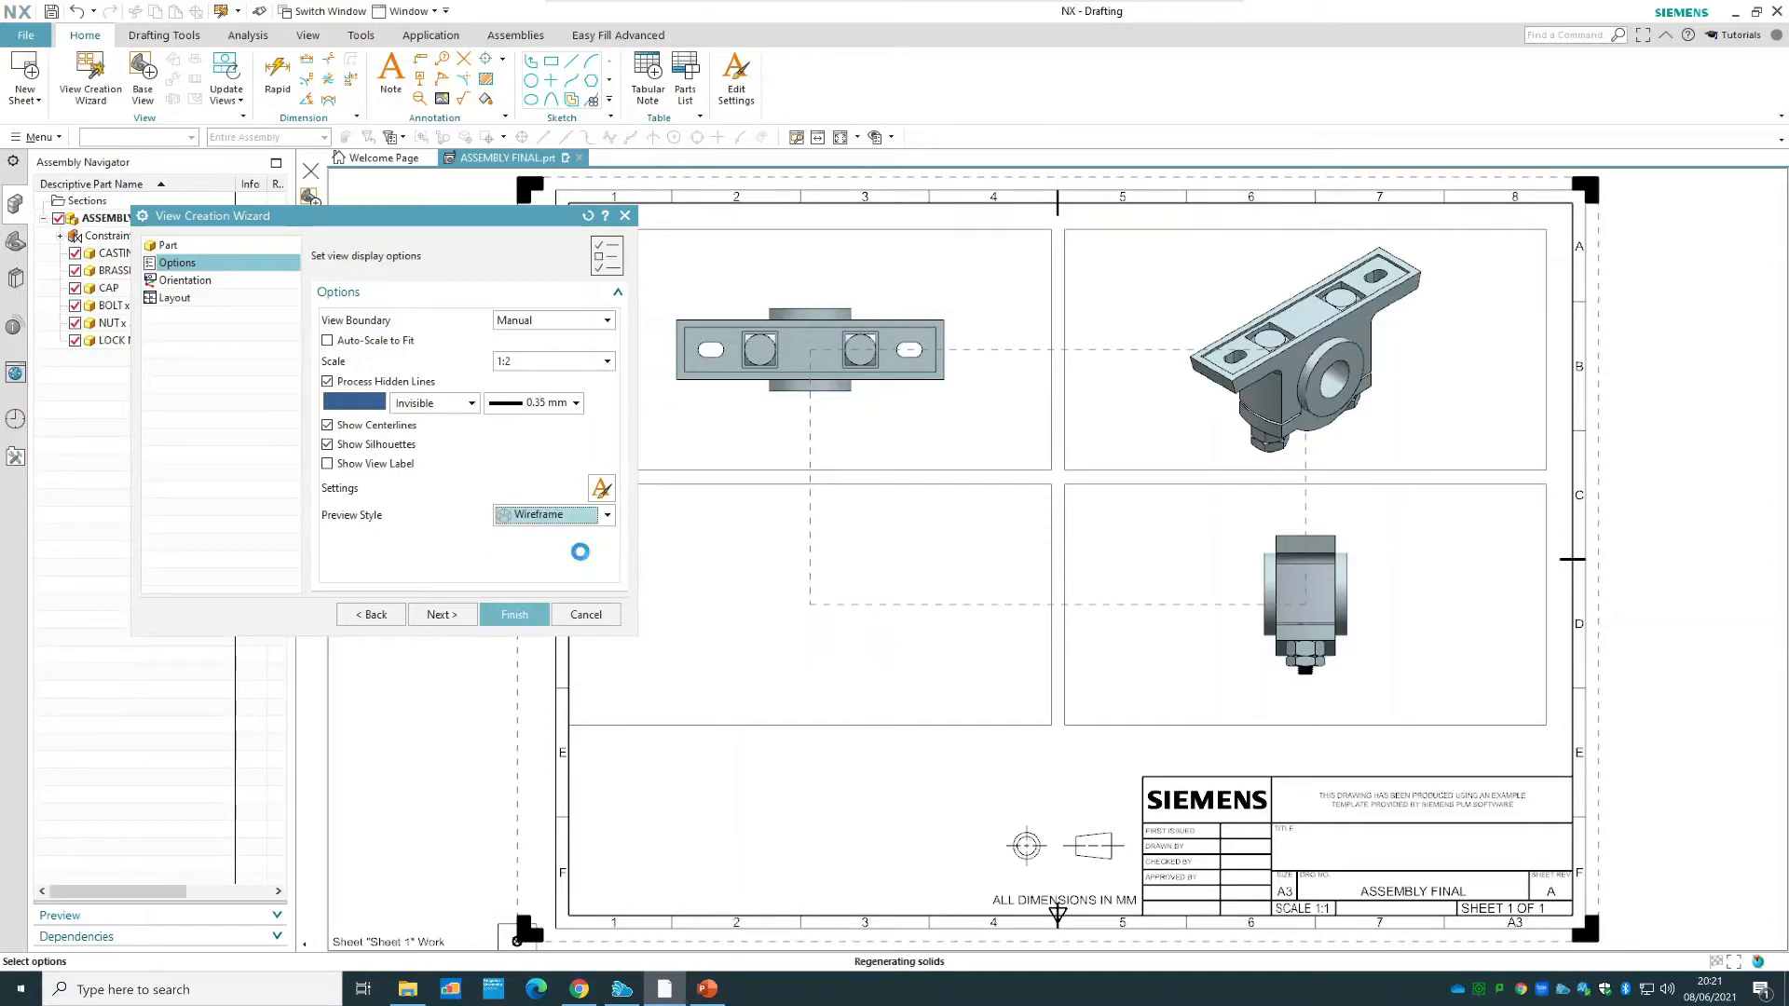
- Create the Left parent view and its two projections without the isometric view, and shift the parent view inside the sheet border
left_click(183, 281)
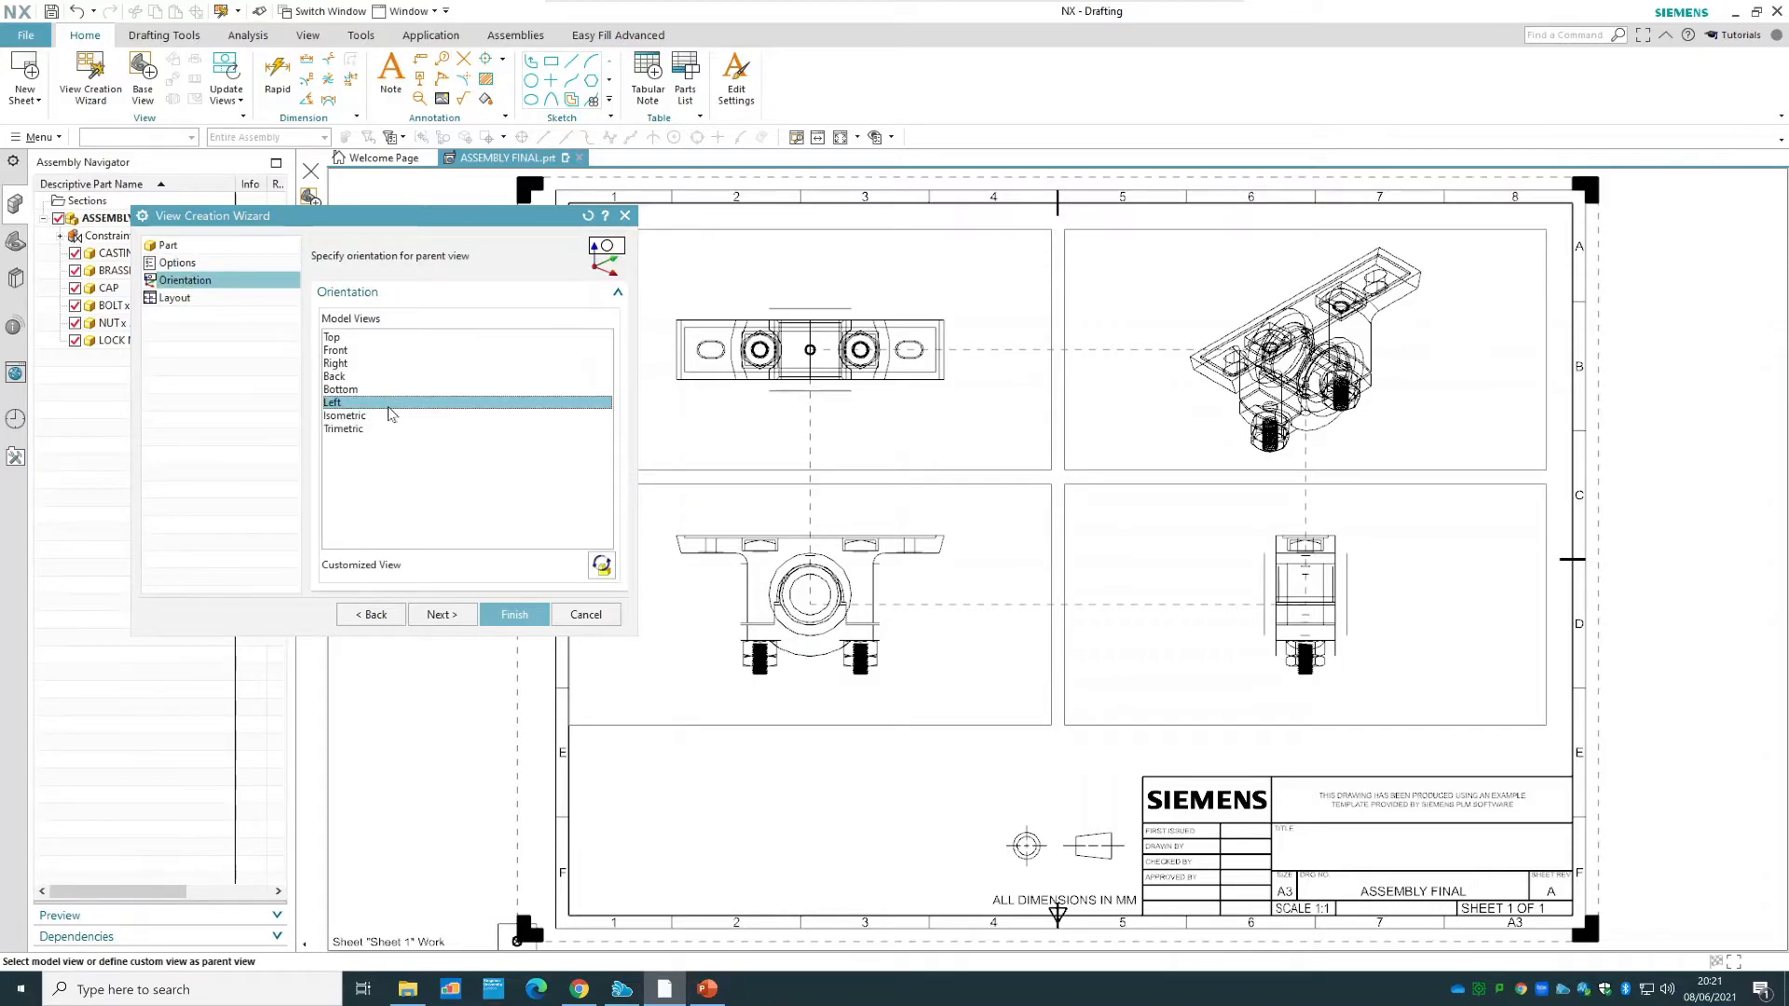
left_click(194, 298)
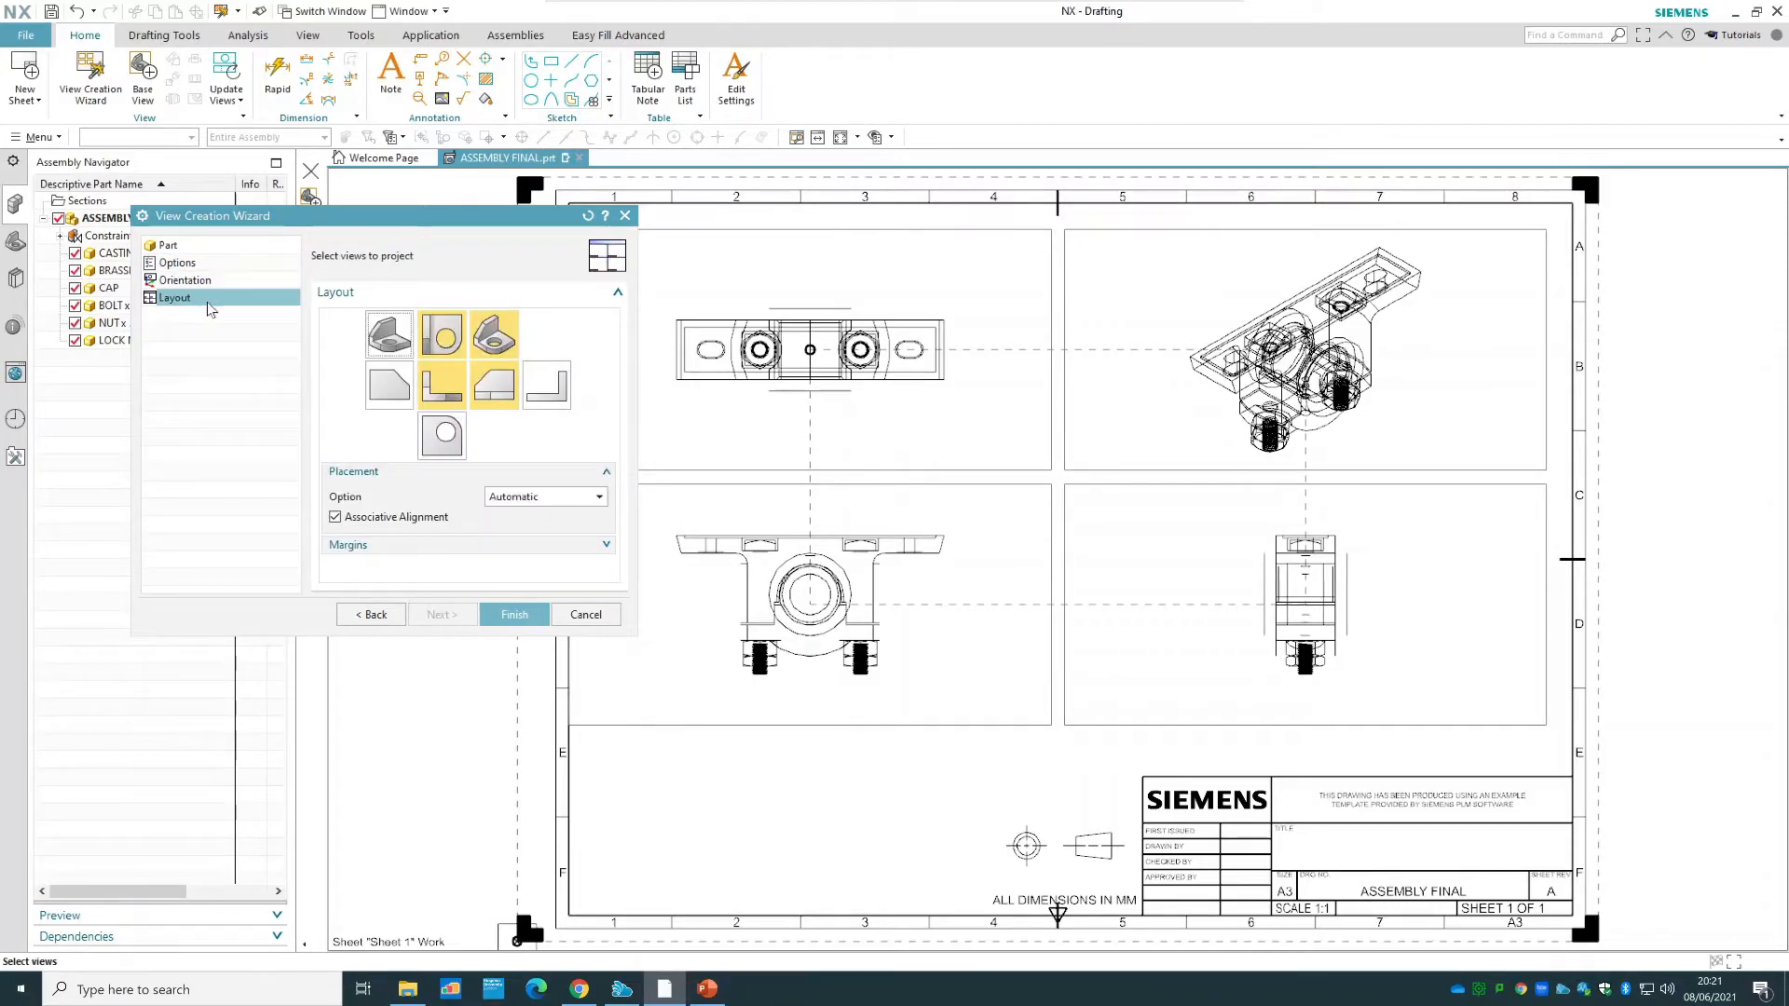
left_click(486, 346)
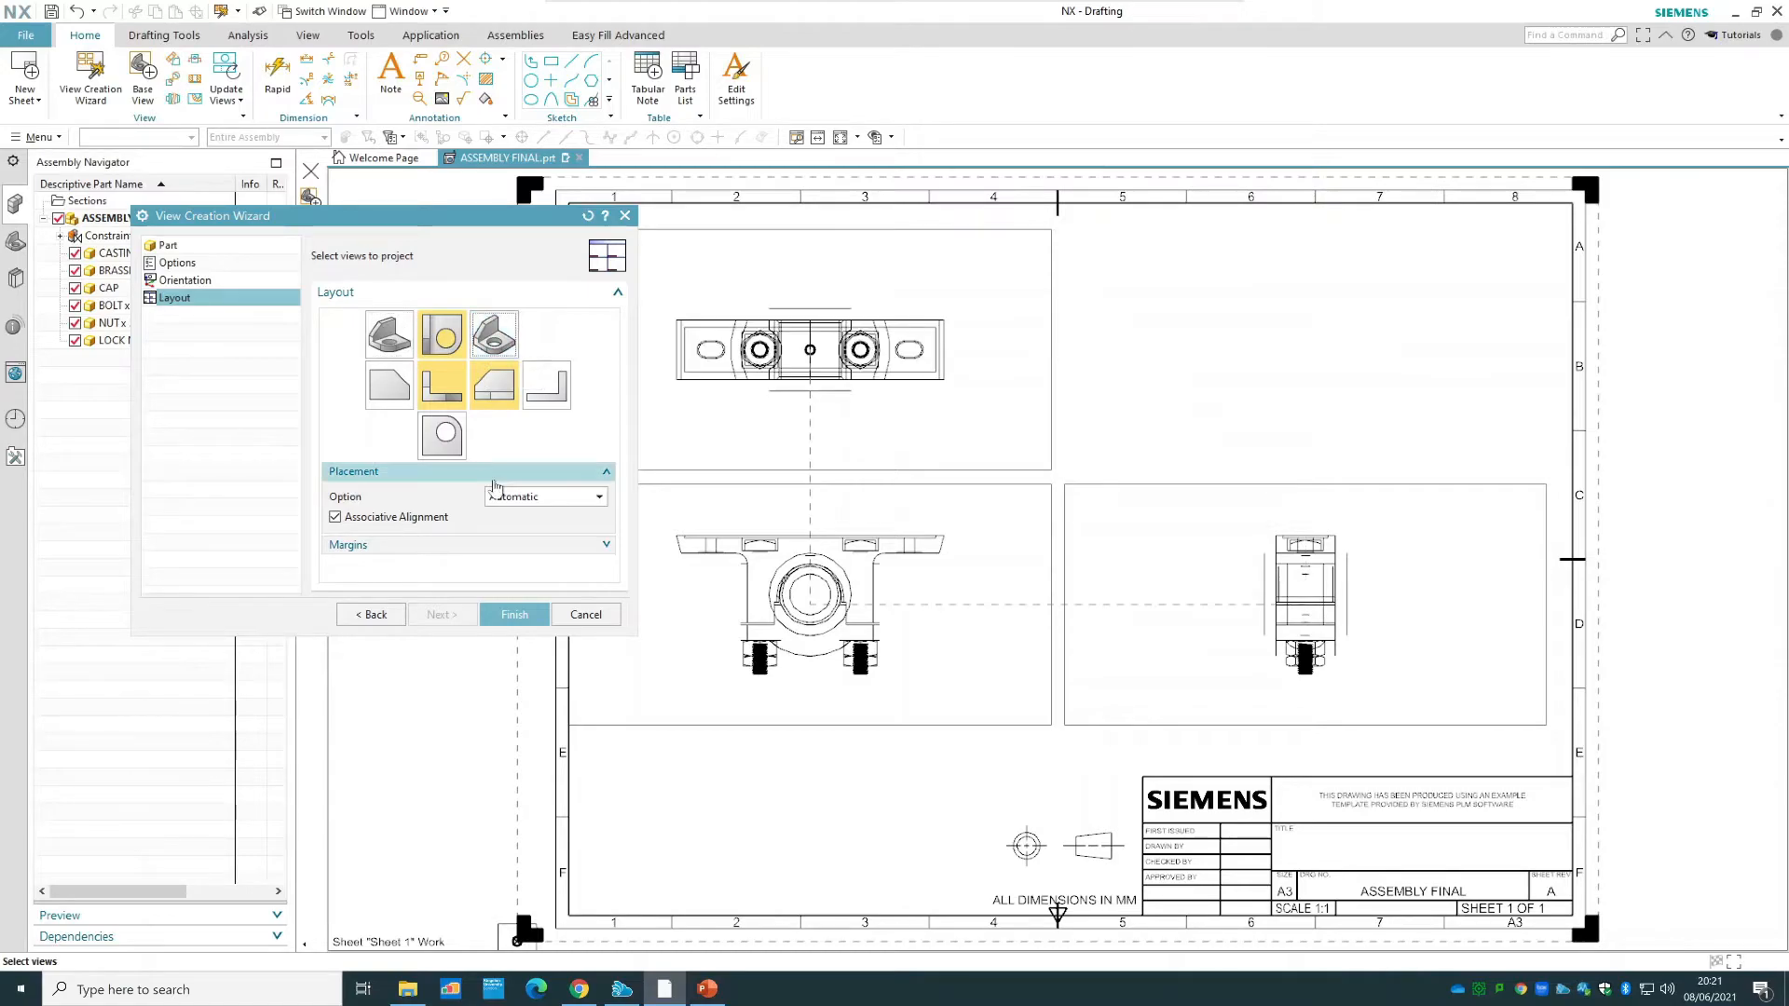
left_click(512, 614)
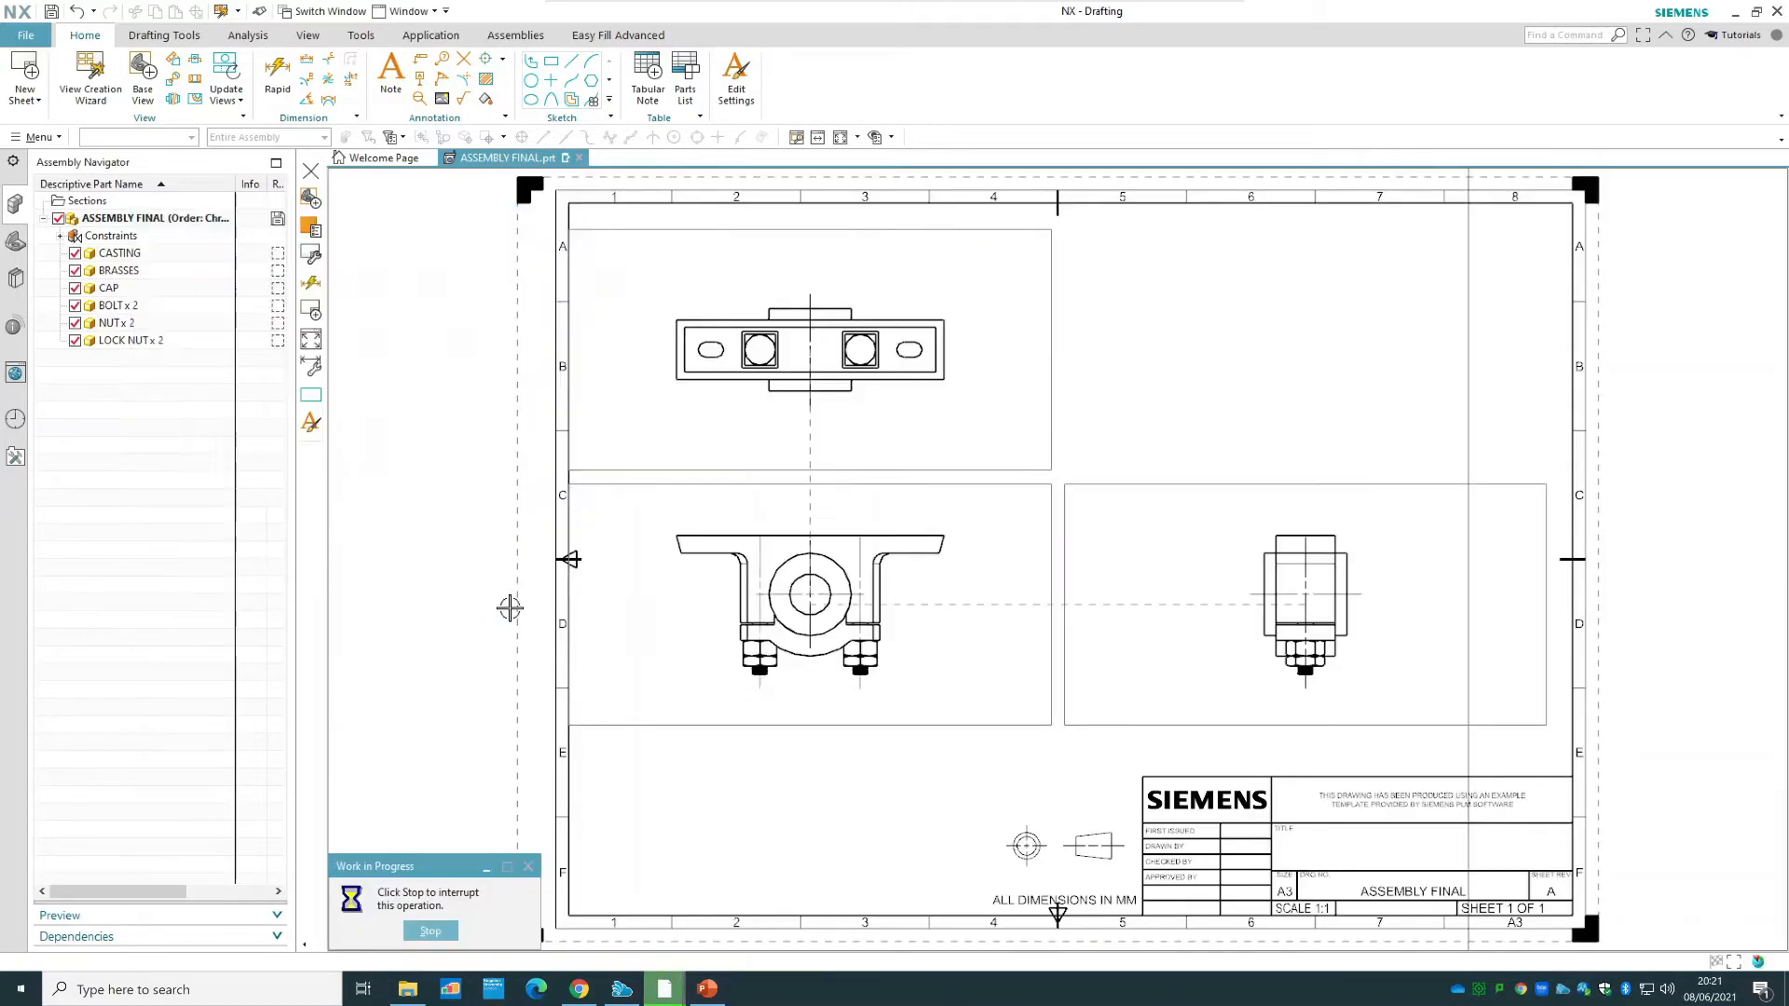
mouse_move(1068, 729)
left_mouse_down()
mouse_move(1043, 723)
mouse_move(1074, 739)
mouse_move(1059, 731)
left_mouse_up()
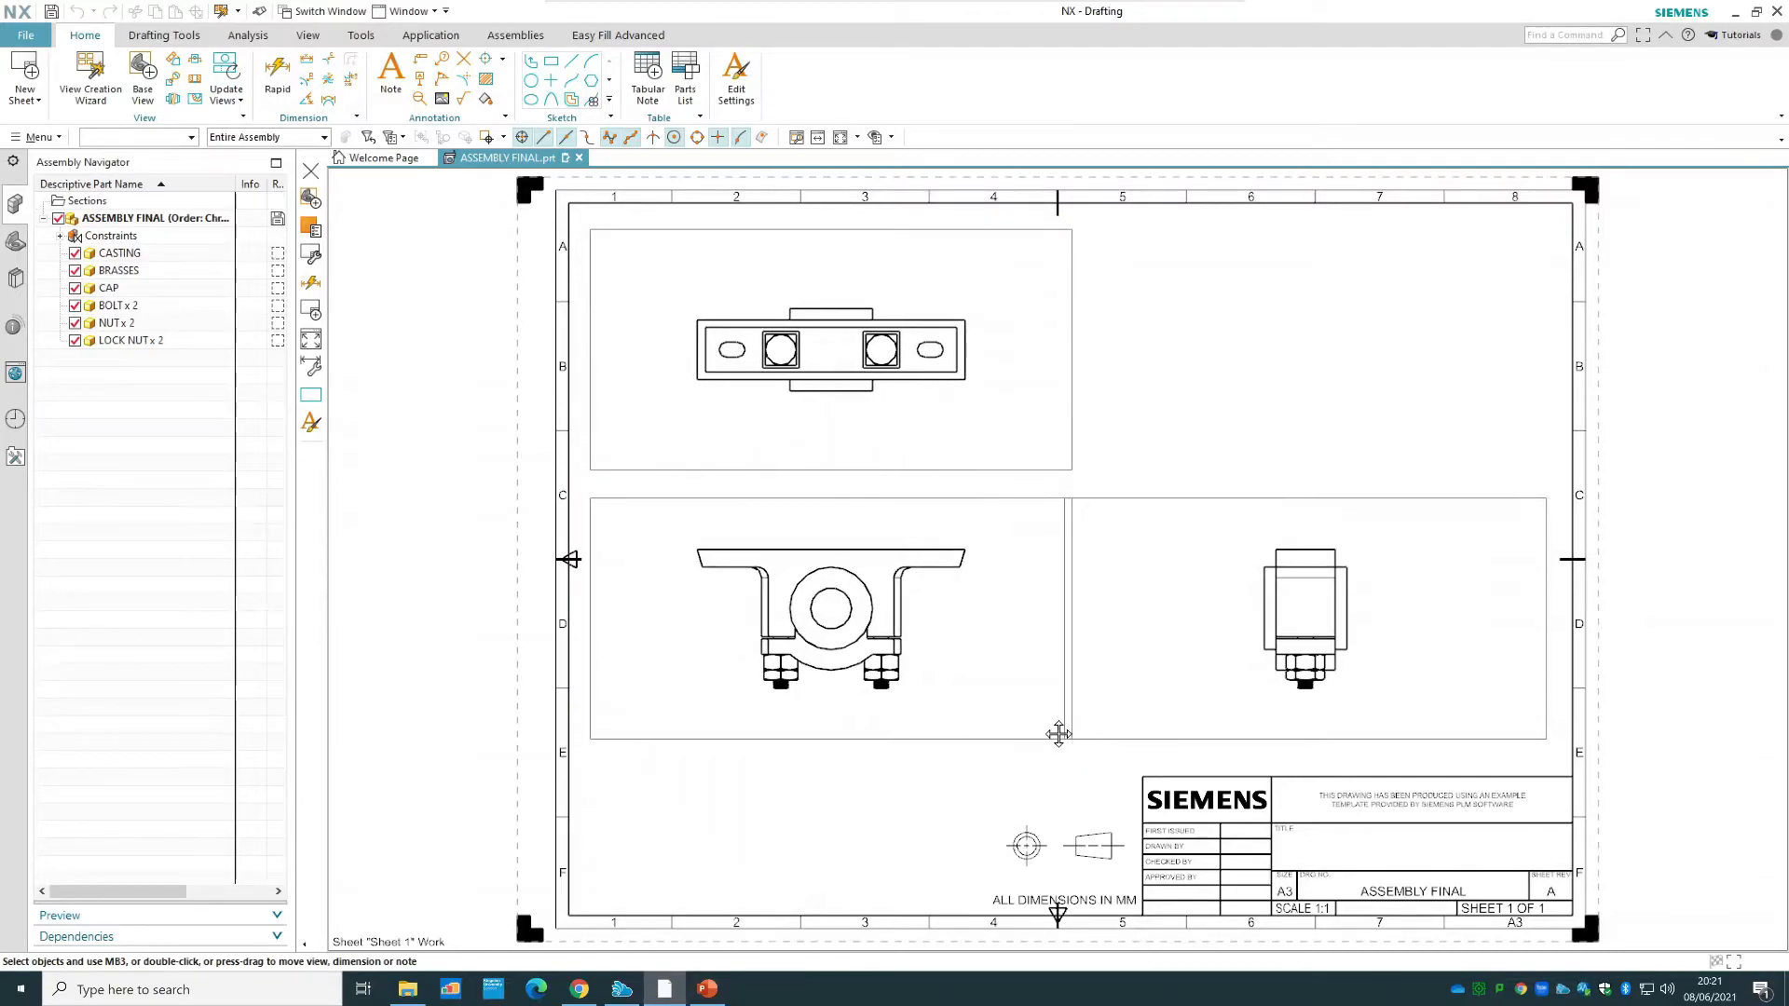
- Rotate the front parent view by 180 degrees so the assembly stands upright
right_click(957, 735)
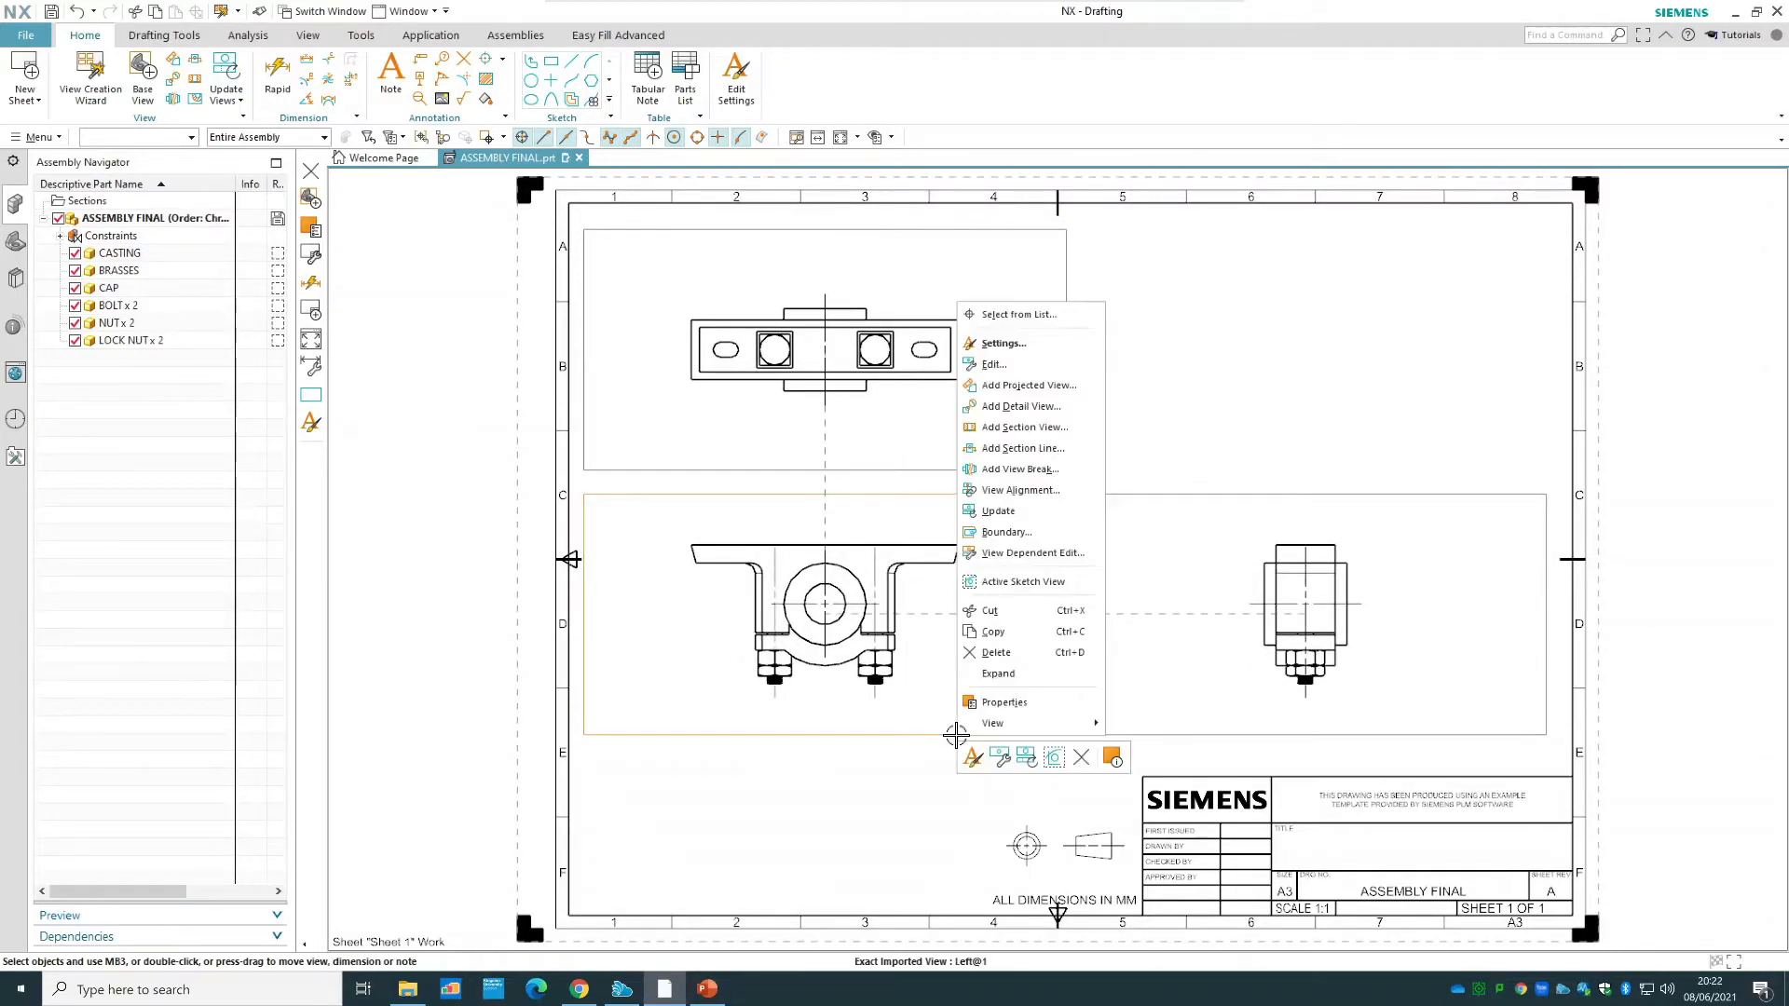
left_click(1025, 343)
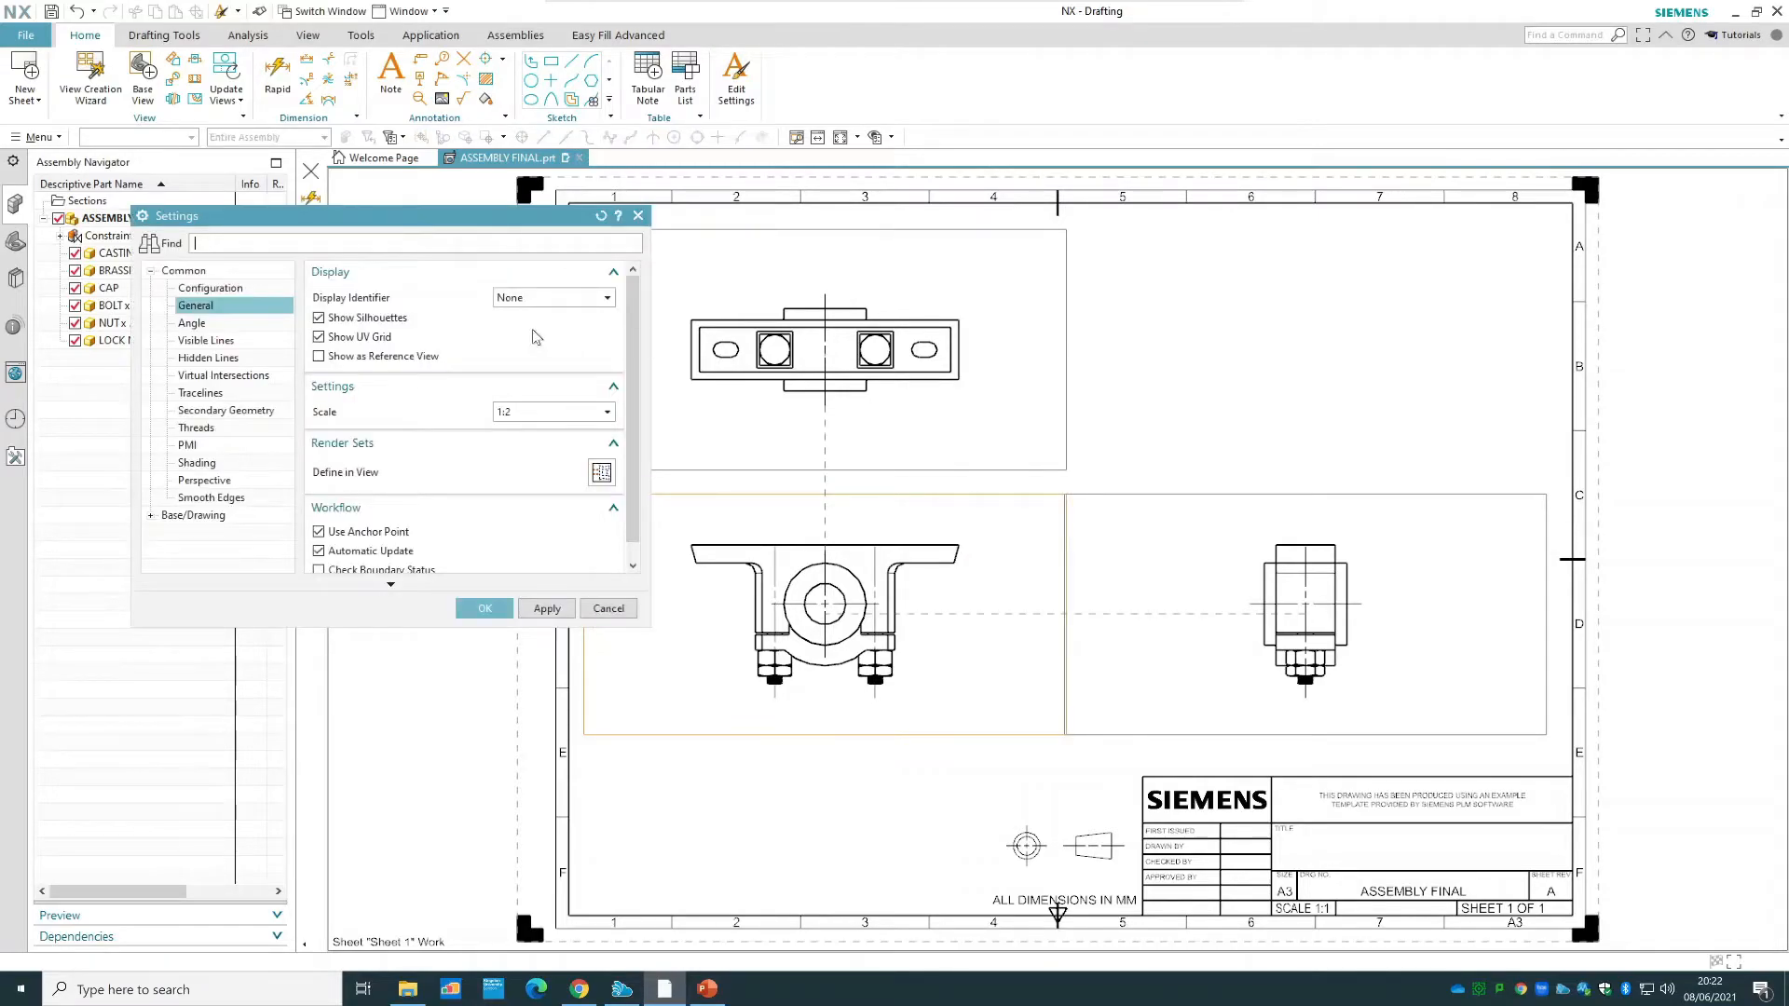
left_click(240, 322)
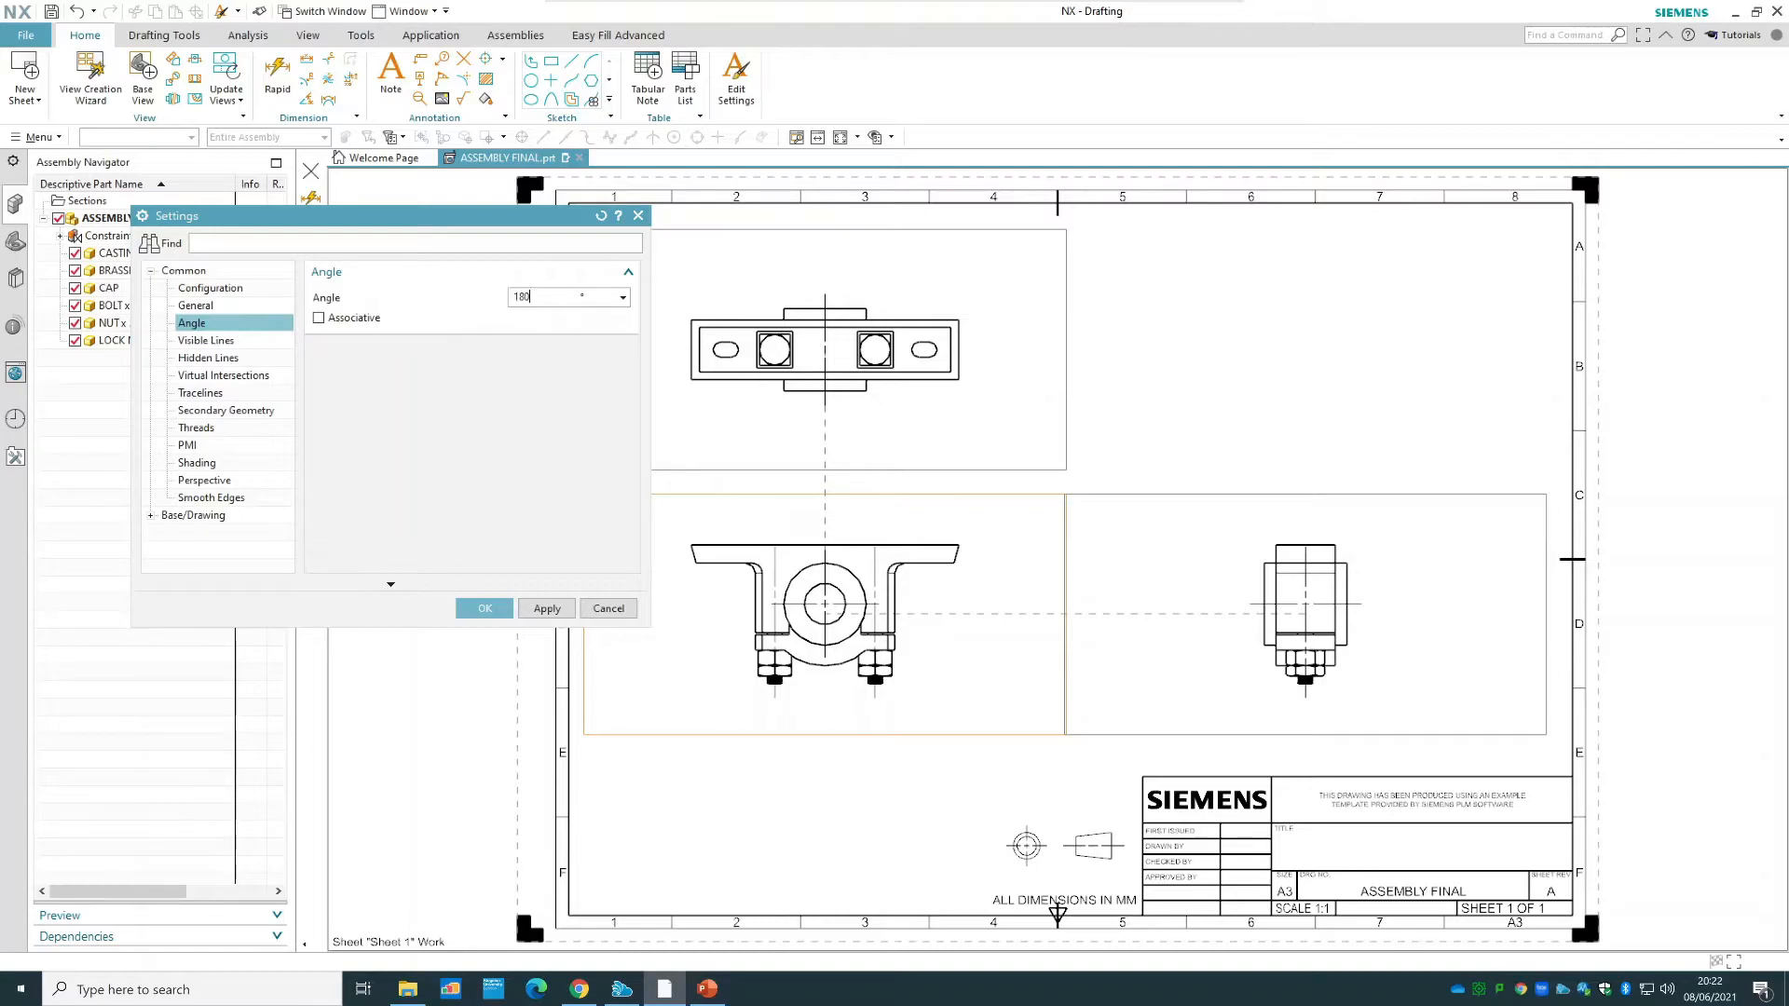
left_click(547, 608)
left_click(485, 608)
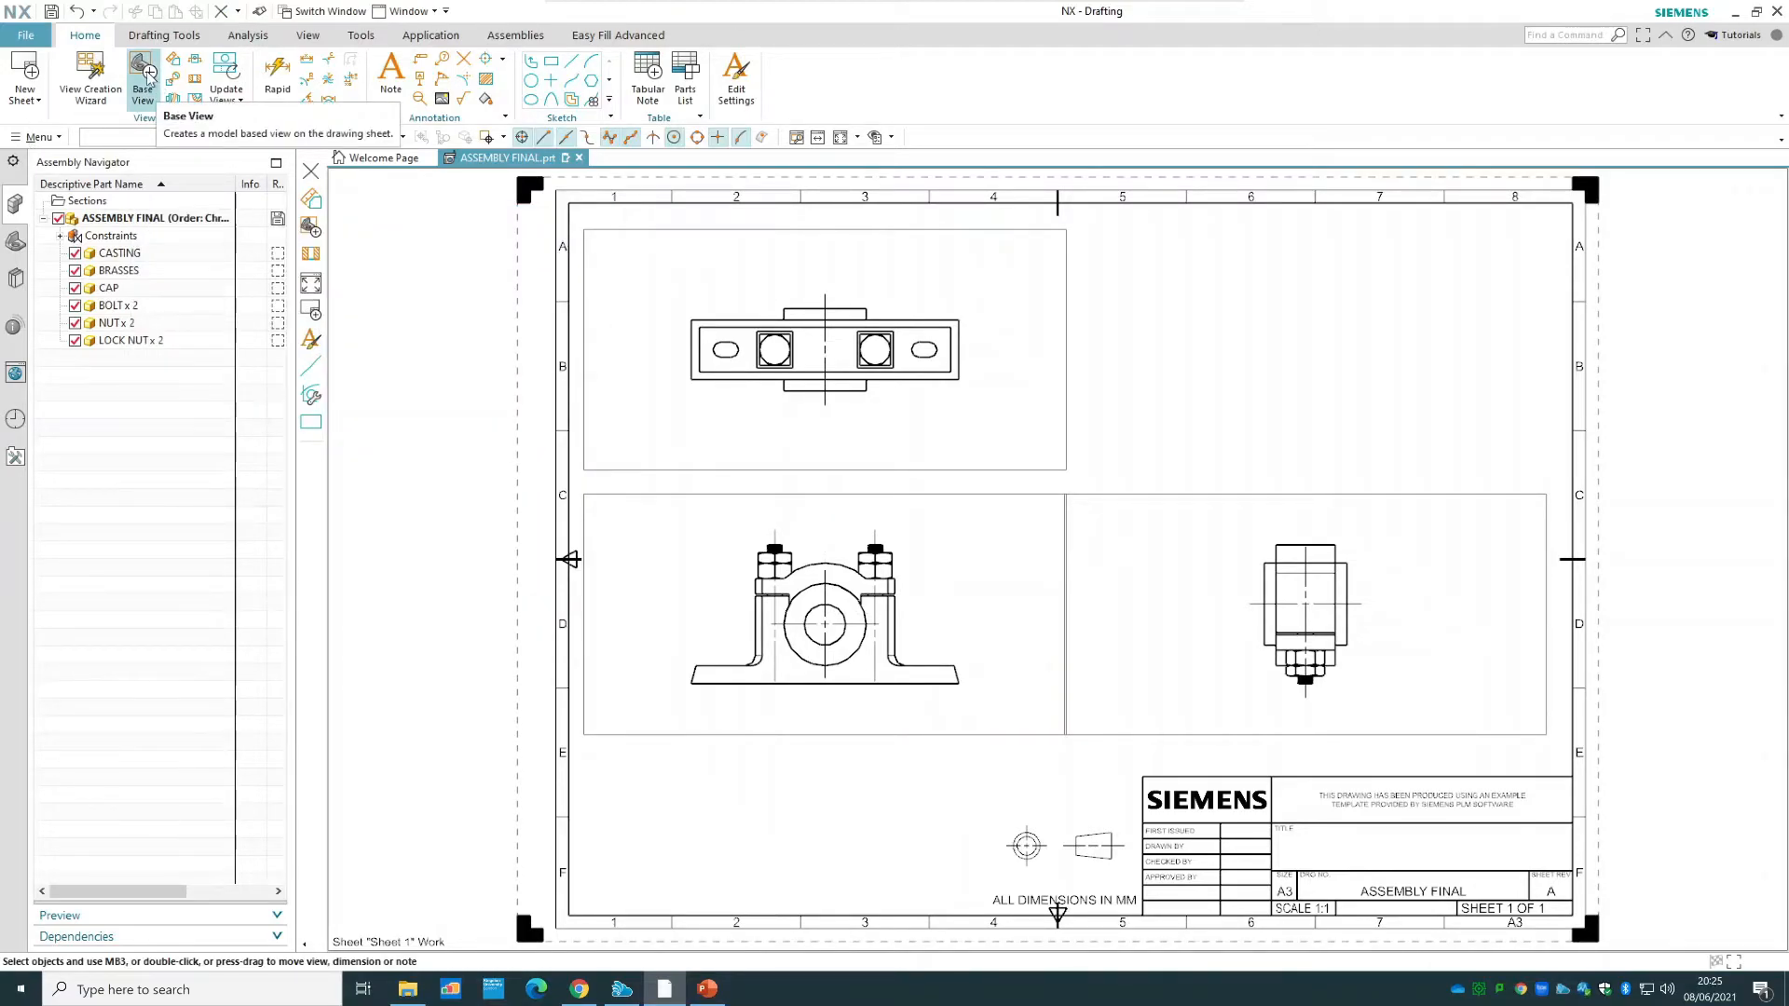
- Start a base view of the assembly using the Isometric model view at 1:2 scale
left_click(145, 76)
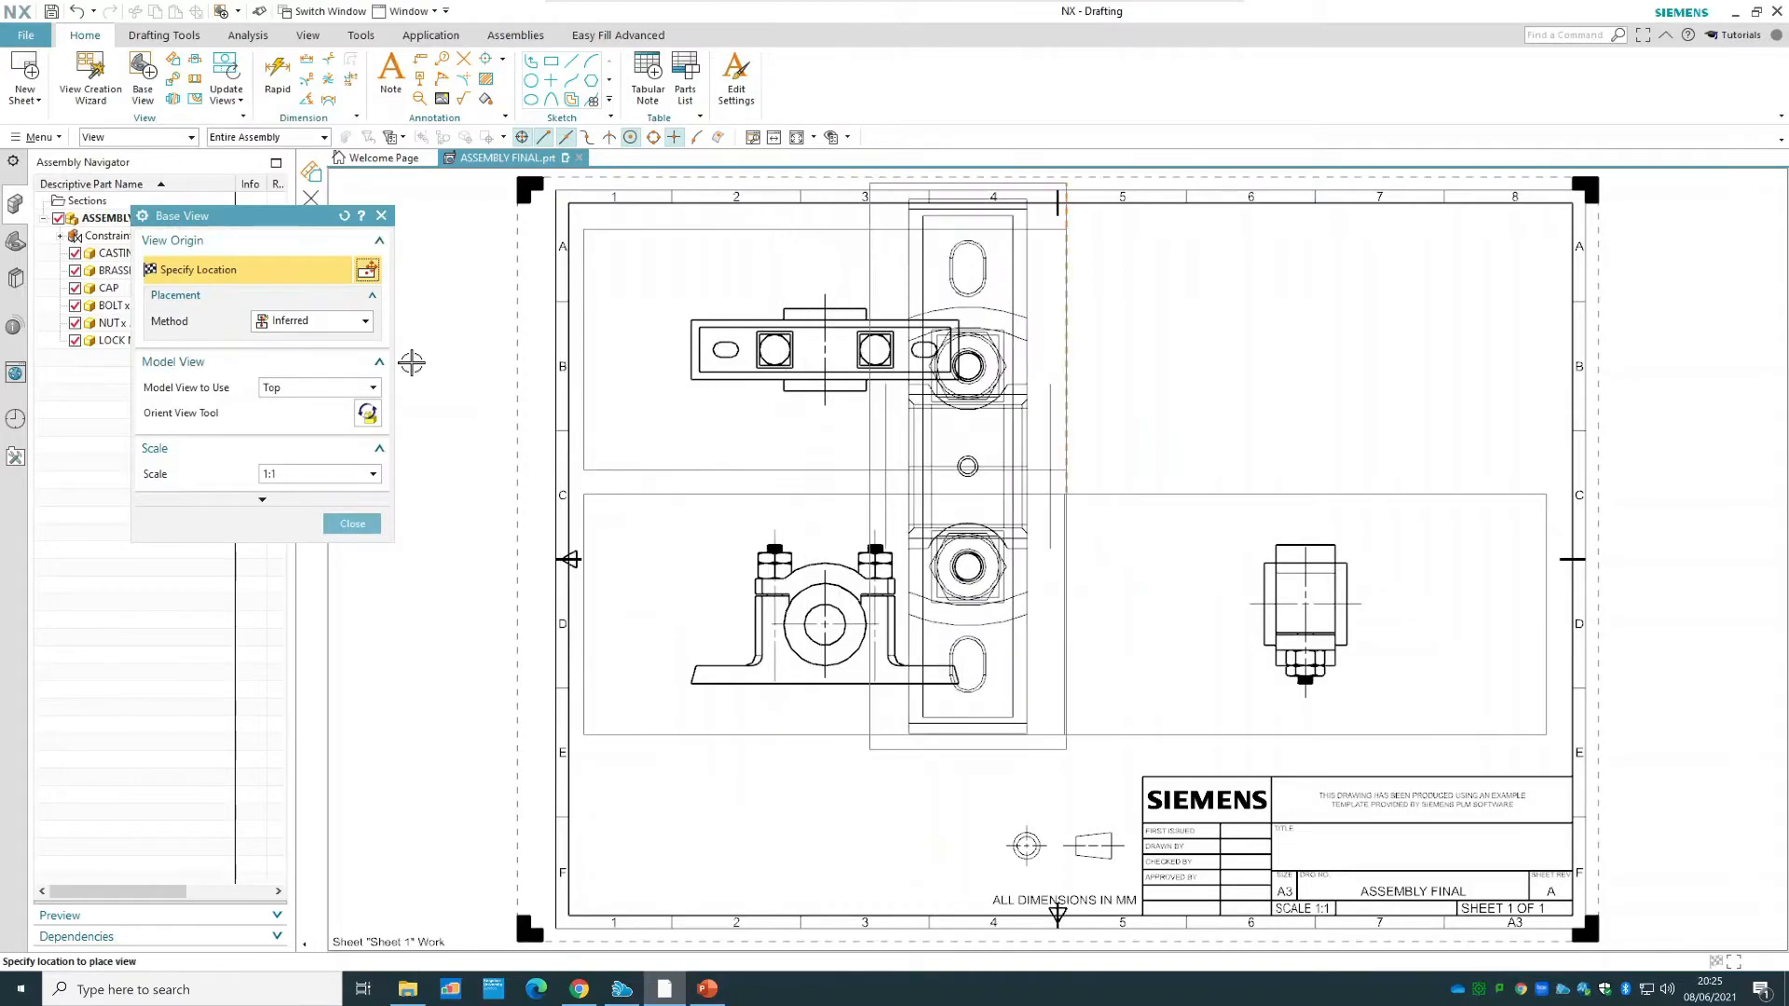
left_click(313, 385)
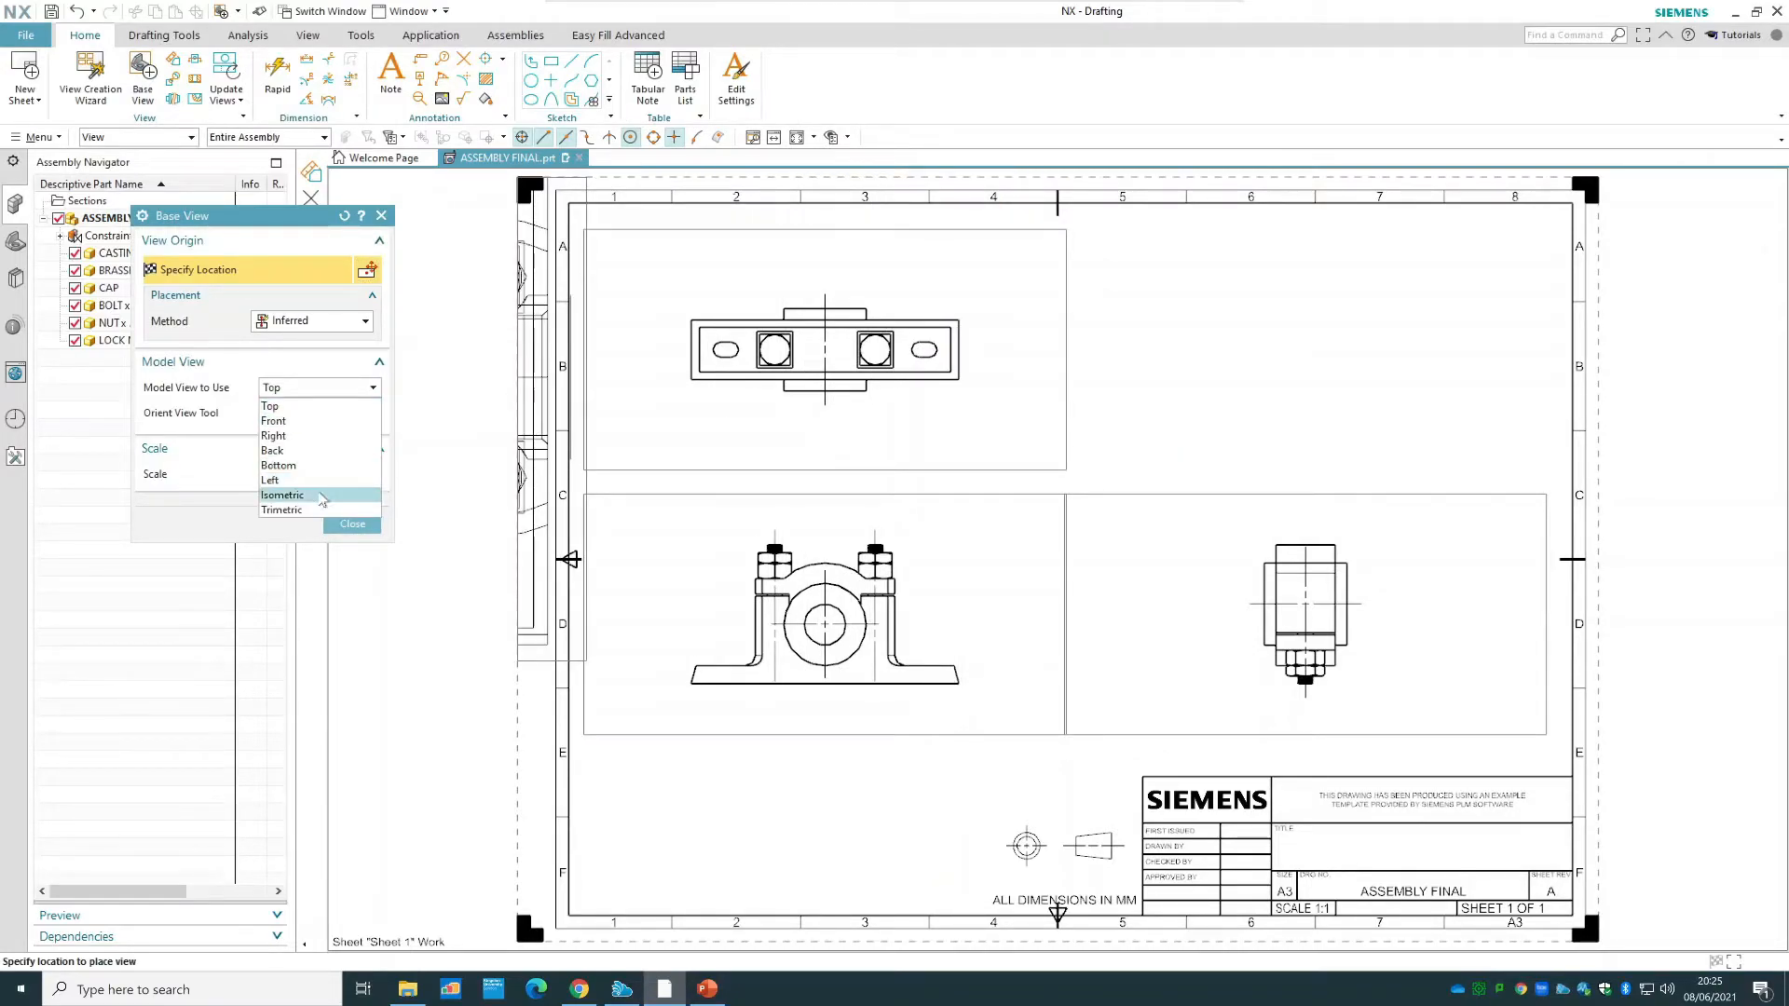
left_click(322, 498)
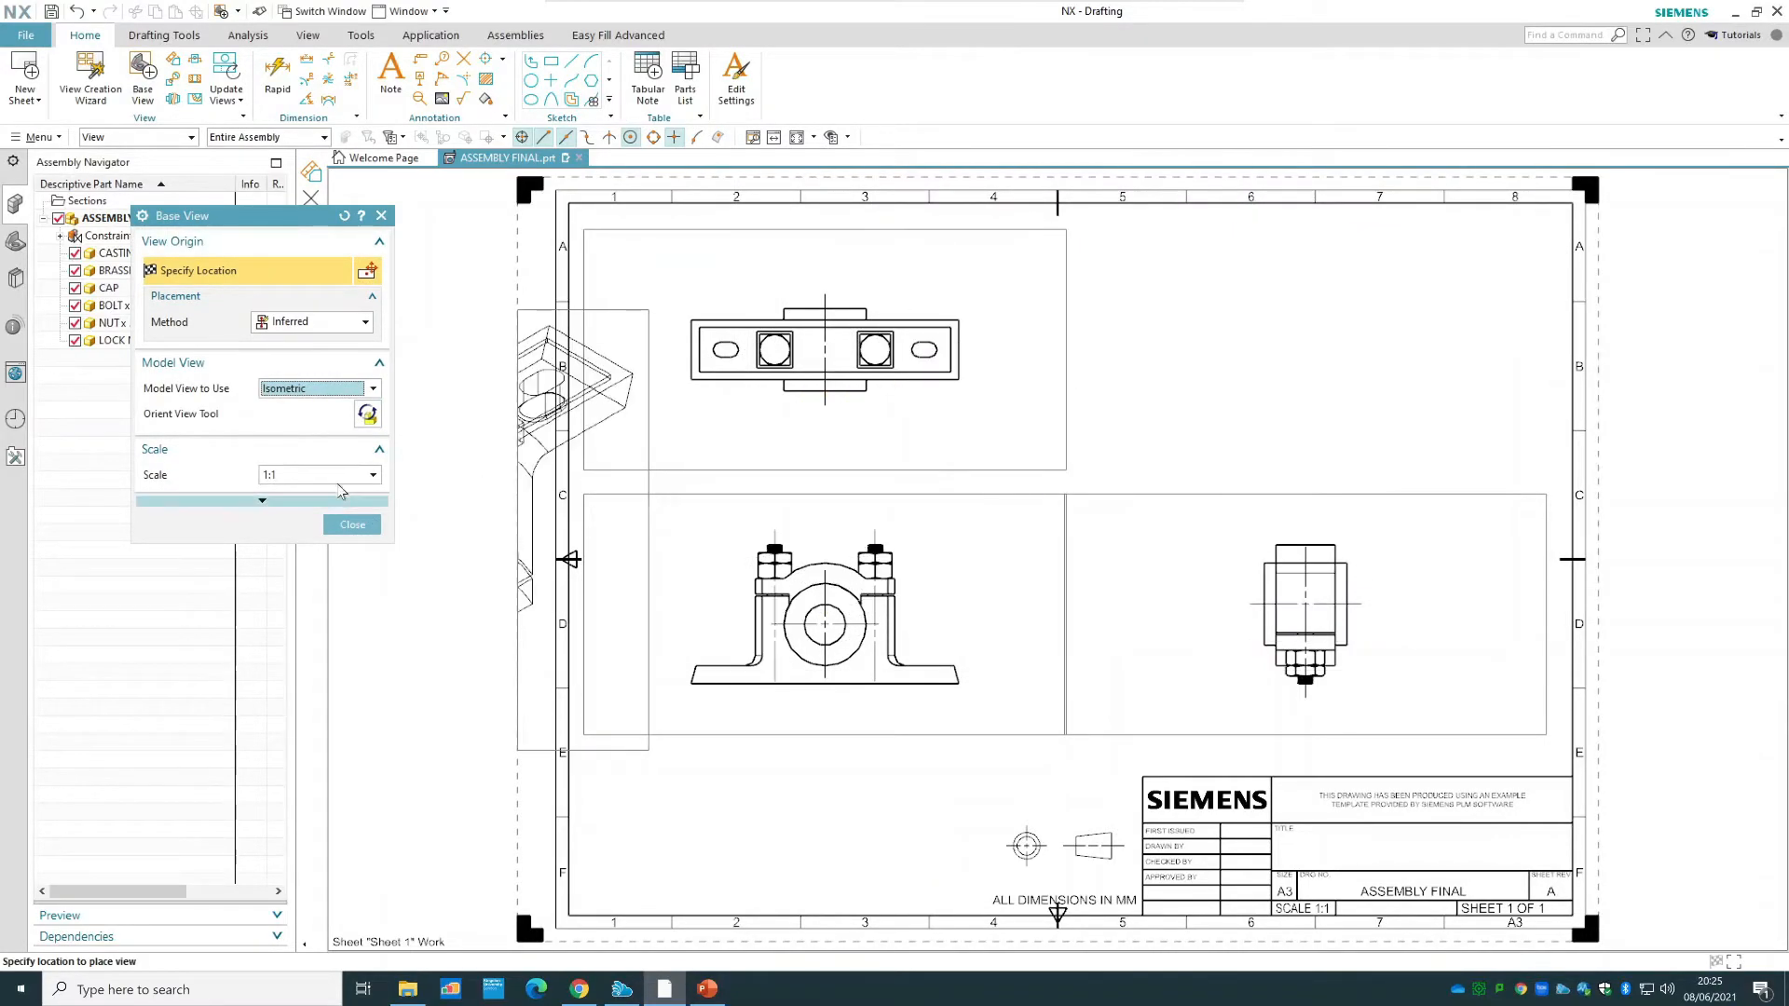
left_click(335, 476)
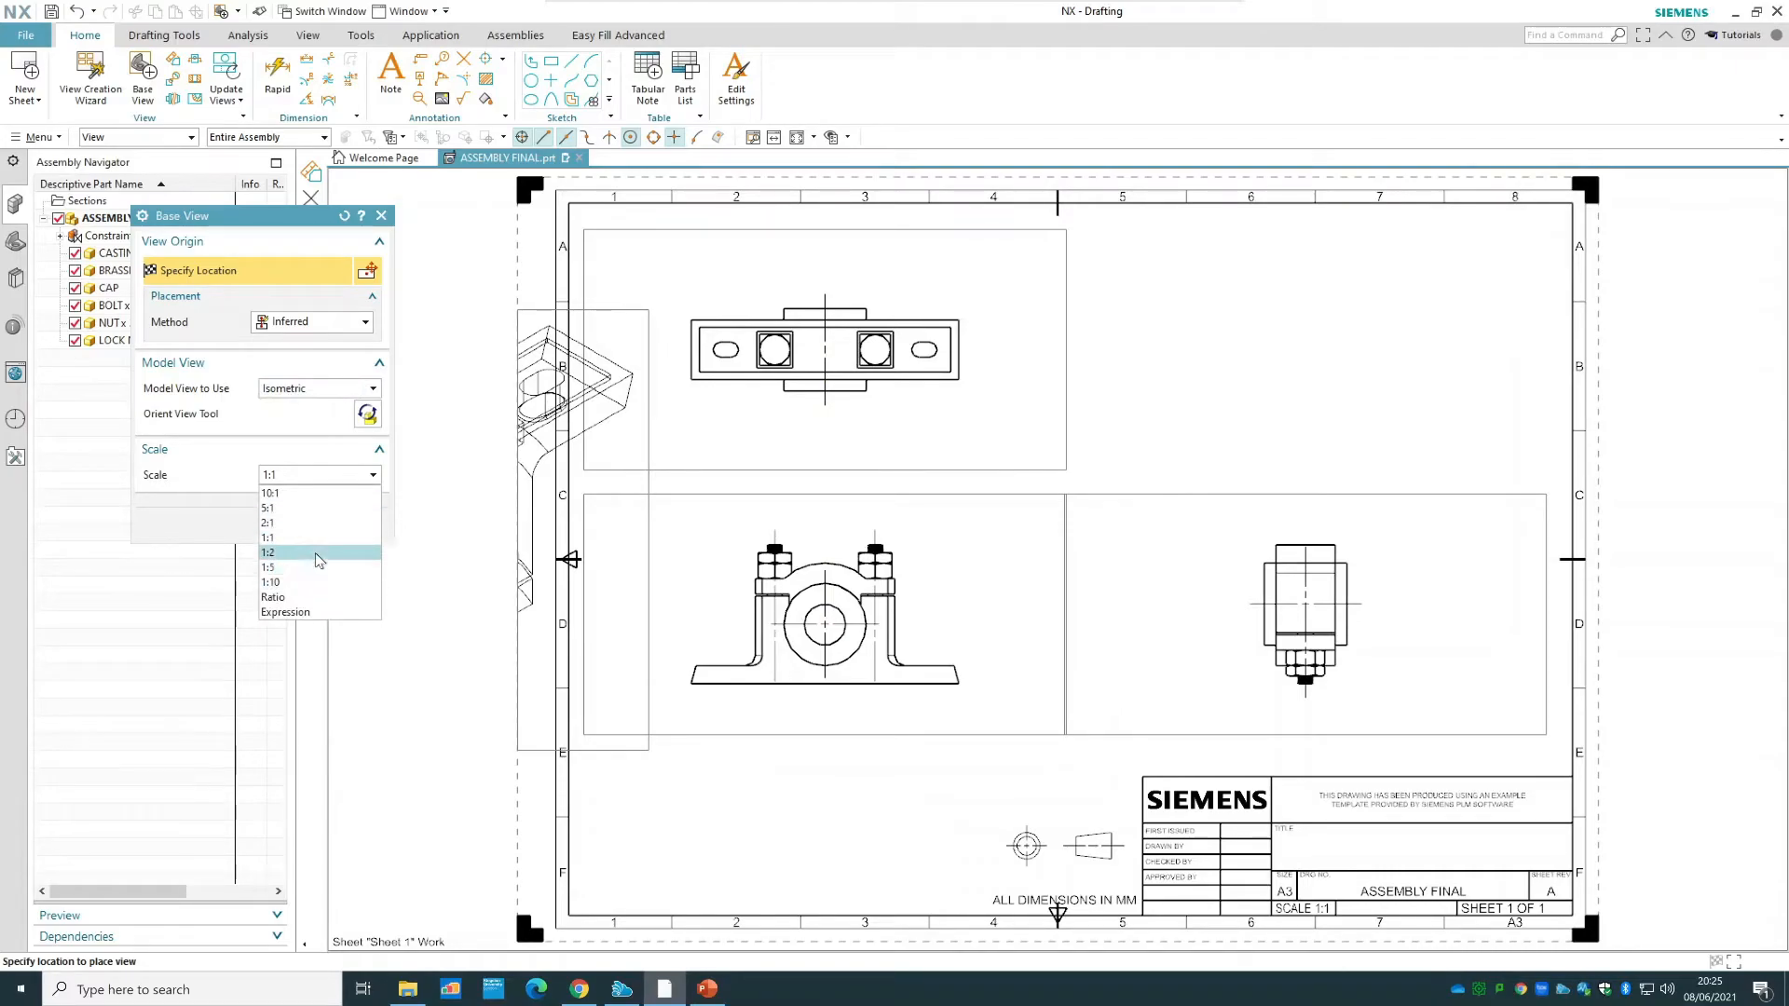
left_click(315, 551)
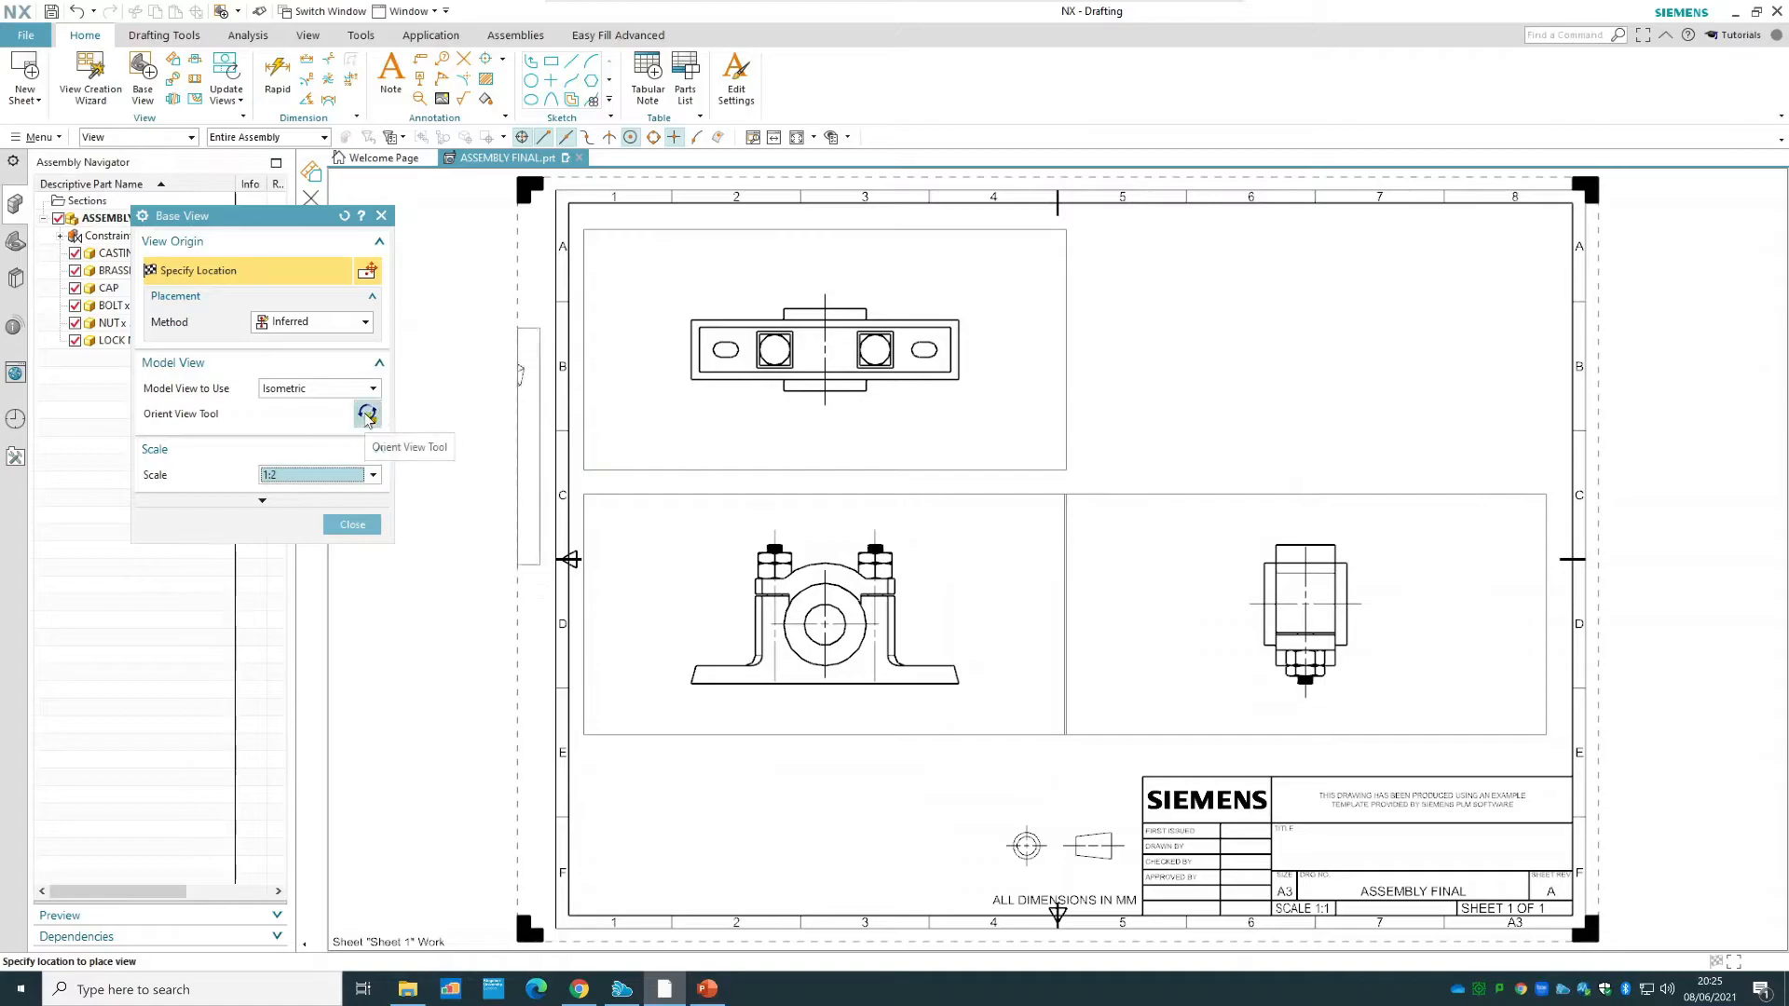
- Orient the isometric view with the bolts pointing up and place it above the side view on the sheet
left_click(366, 414)
left_click(224, 335)
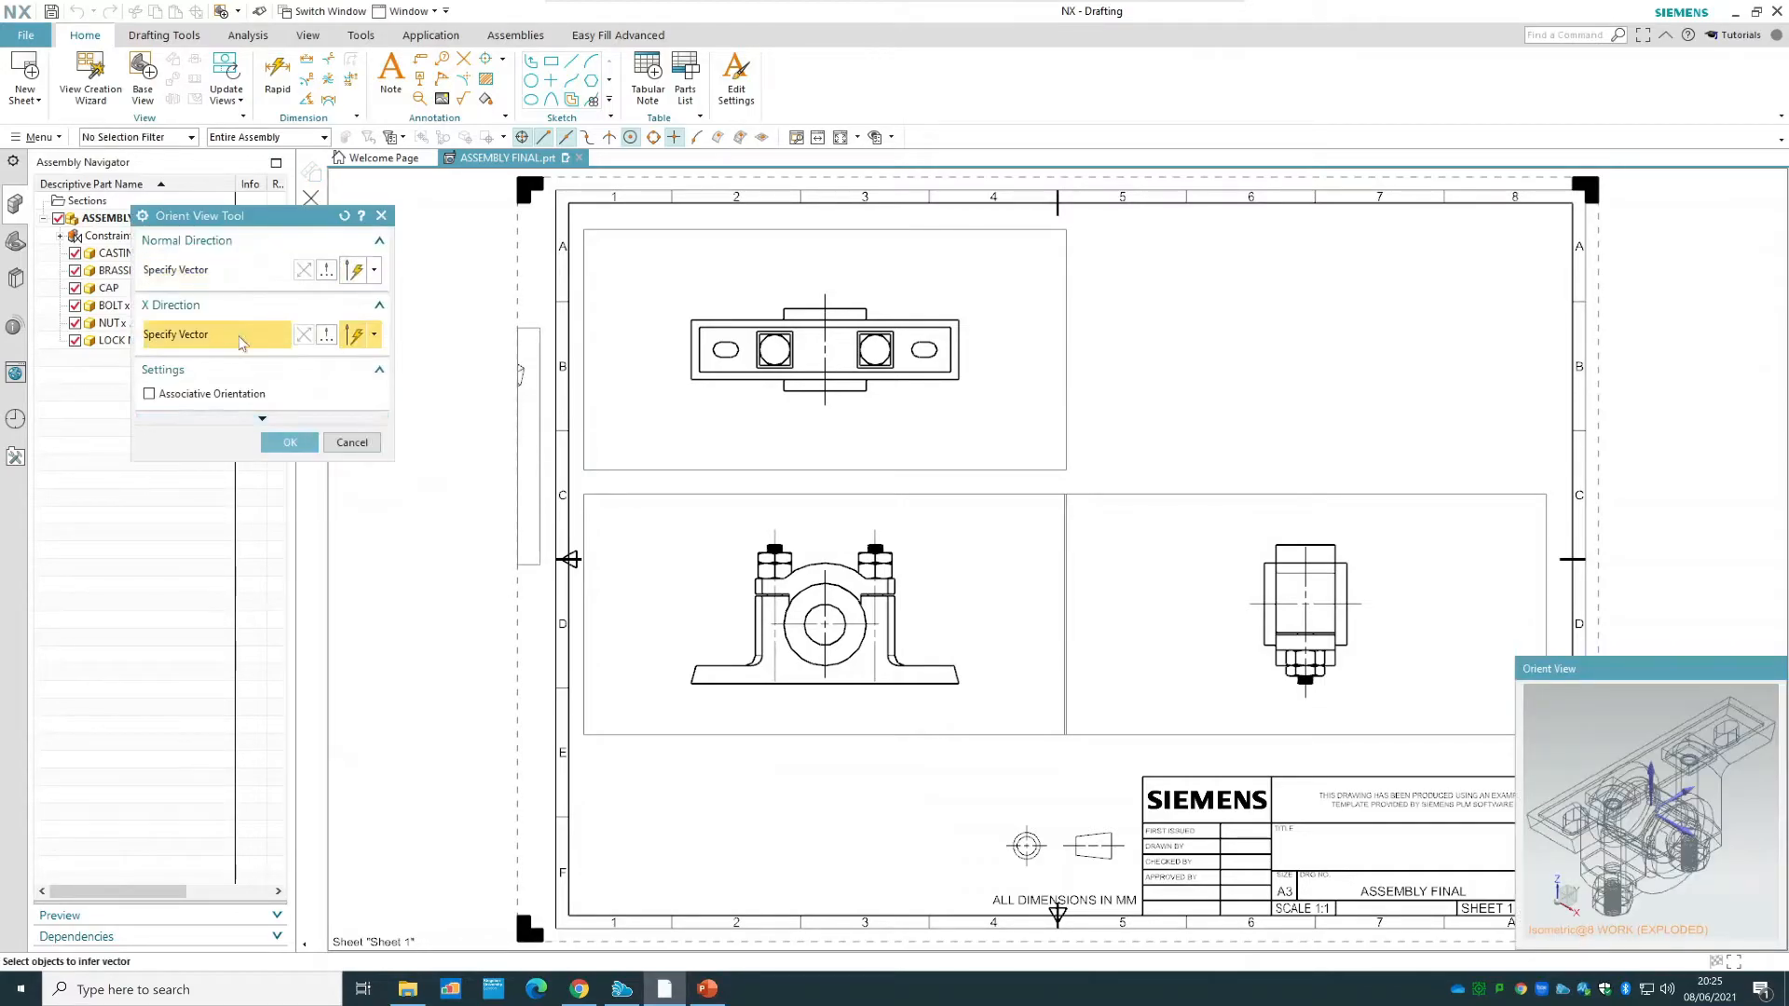
mouse_move(1739, 735)
middle_mouse_down()
mouse_move(1728, 766)
mouse_move(1717, 716)
mouse_move(1735, 721)
middle_mouse_up()
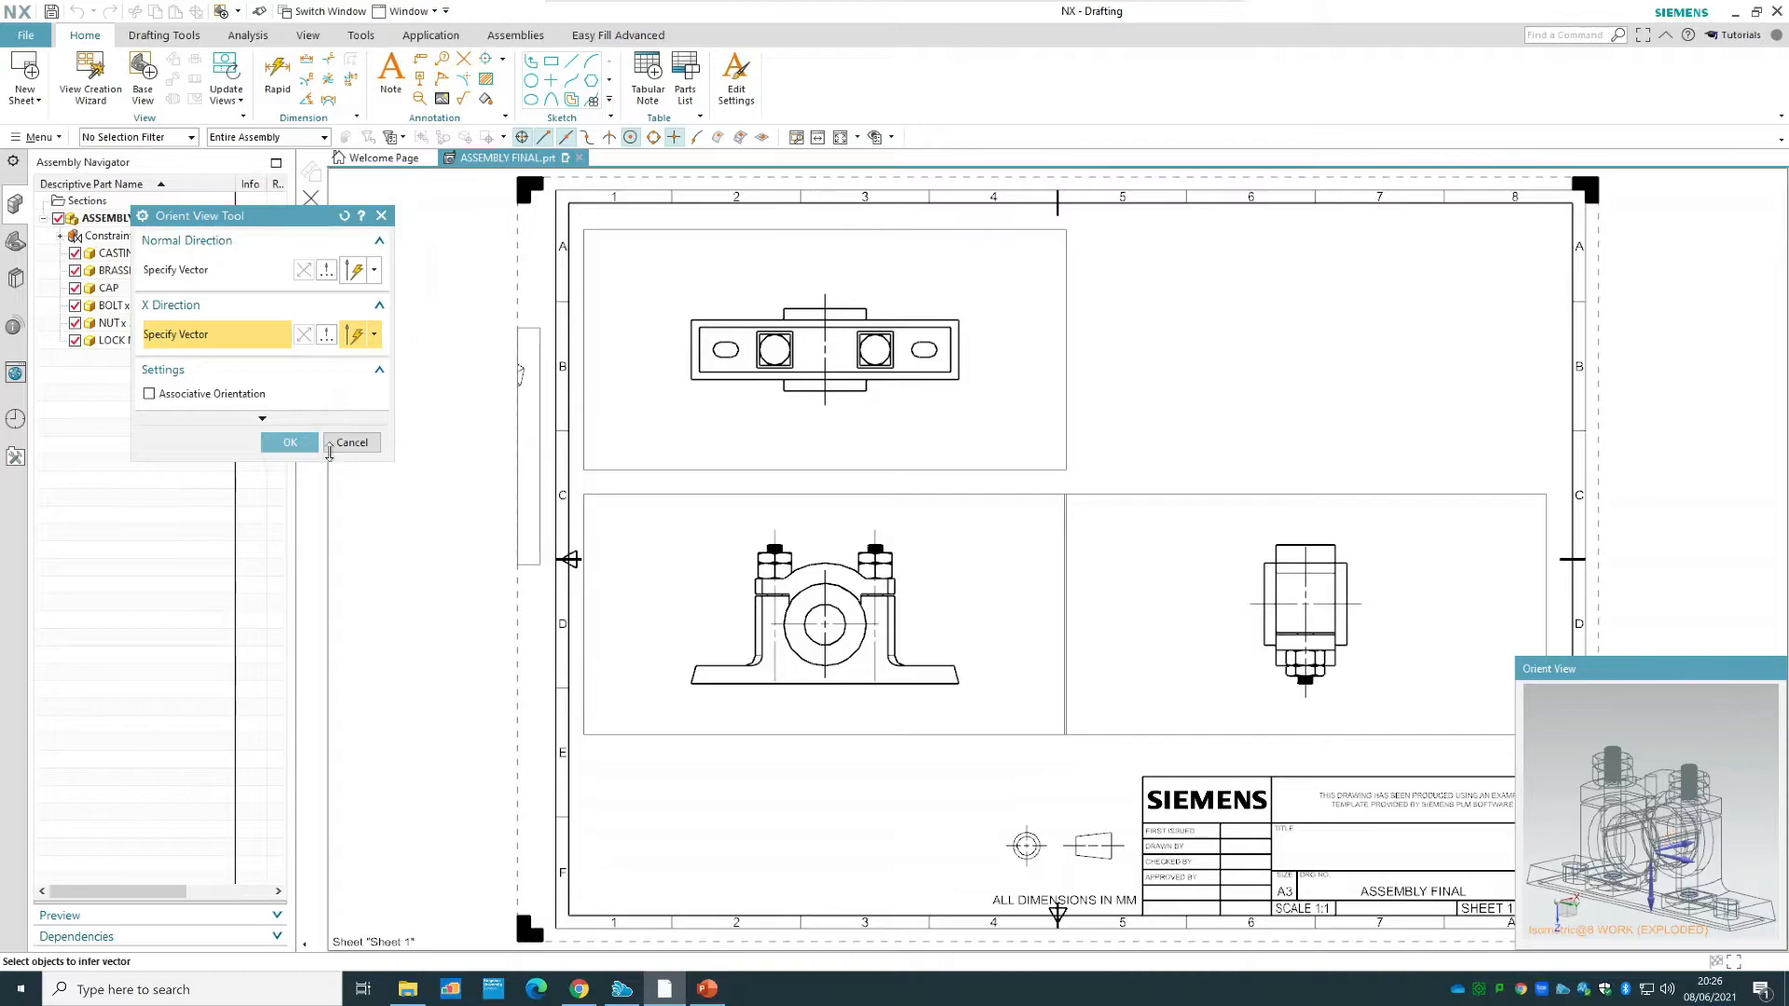
left_click(289, 443)
left_click(1303, 346)
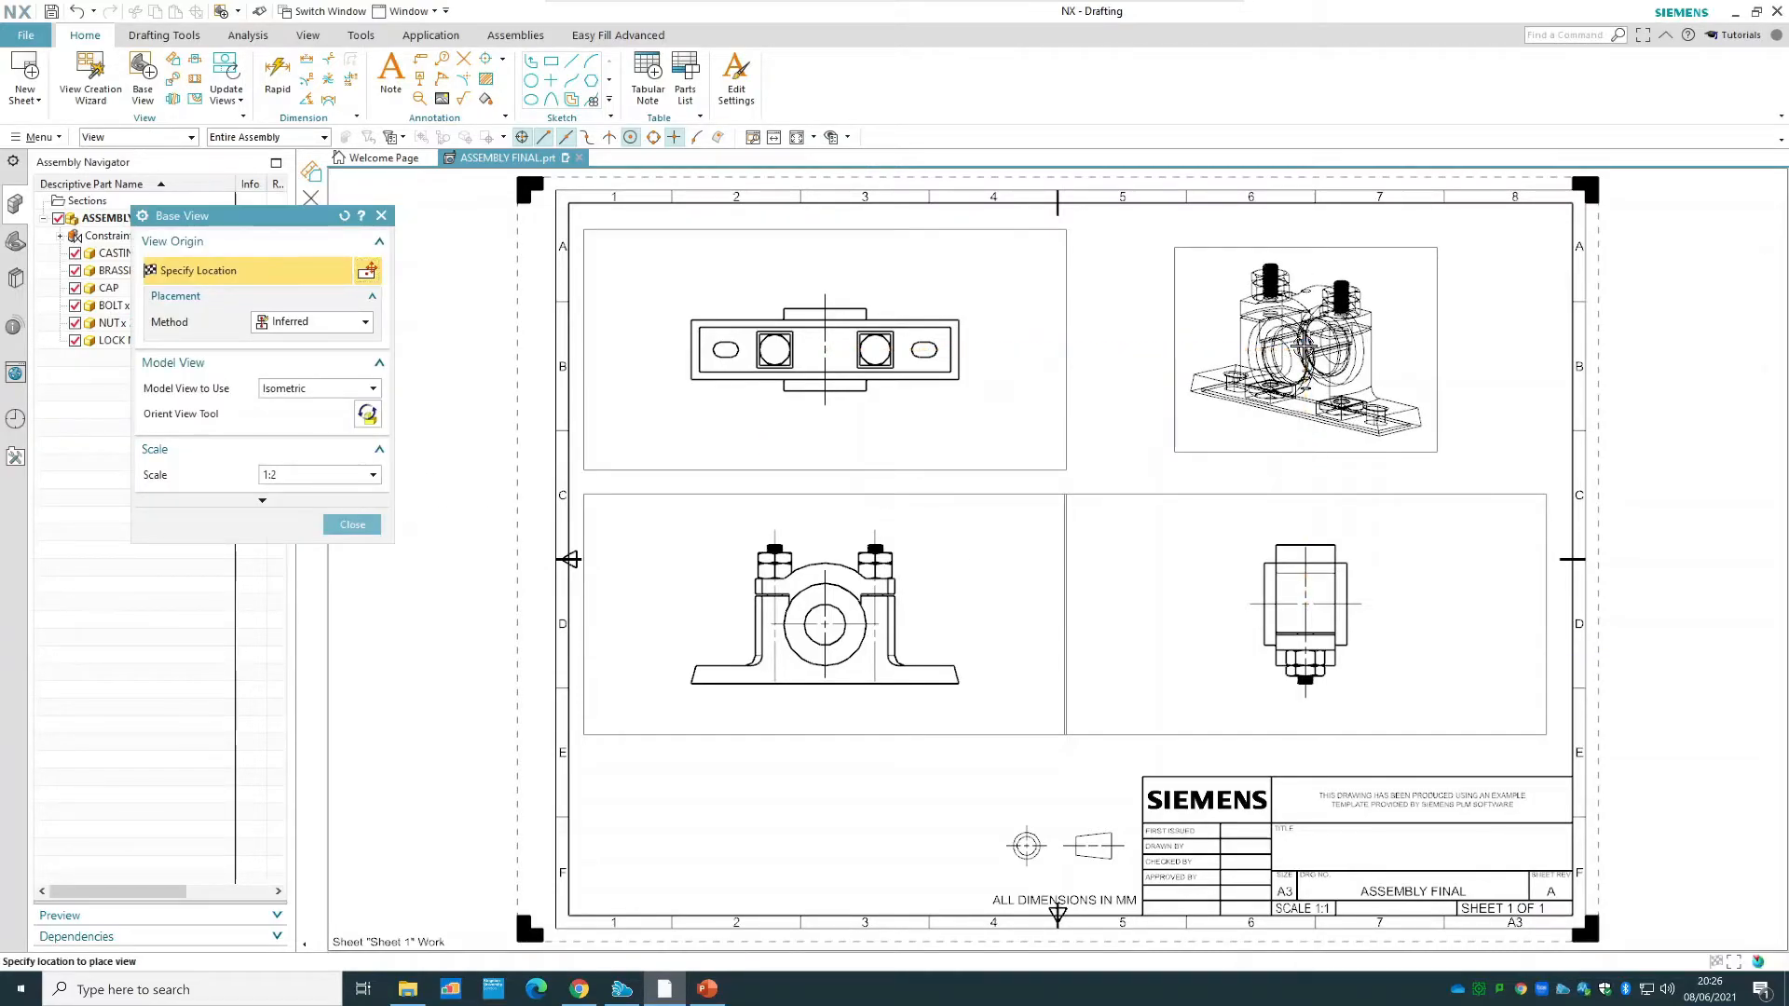
key("Escape")
- Set the isometric view's rendering style to Fully Shaded in its view settings
right_click(1410, 453)
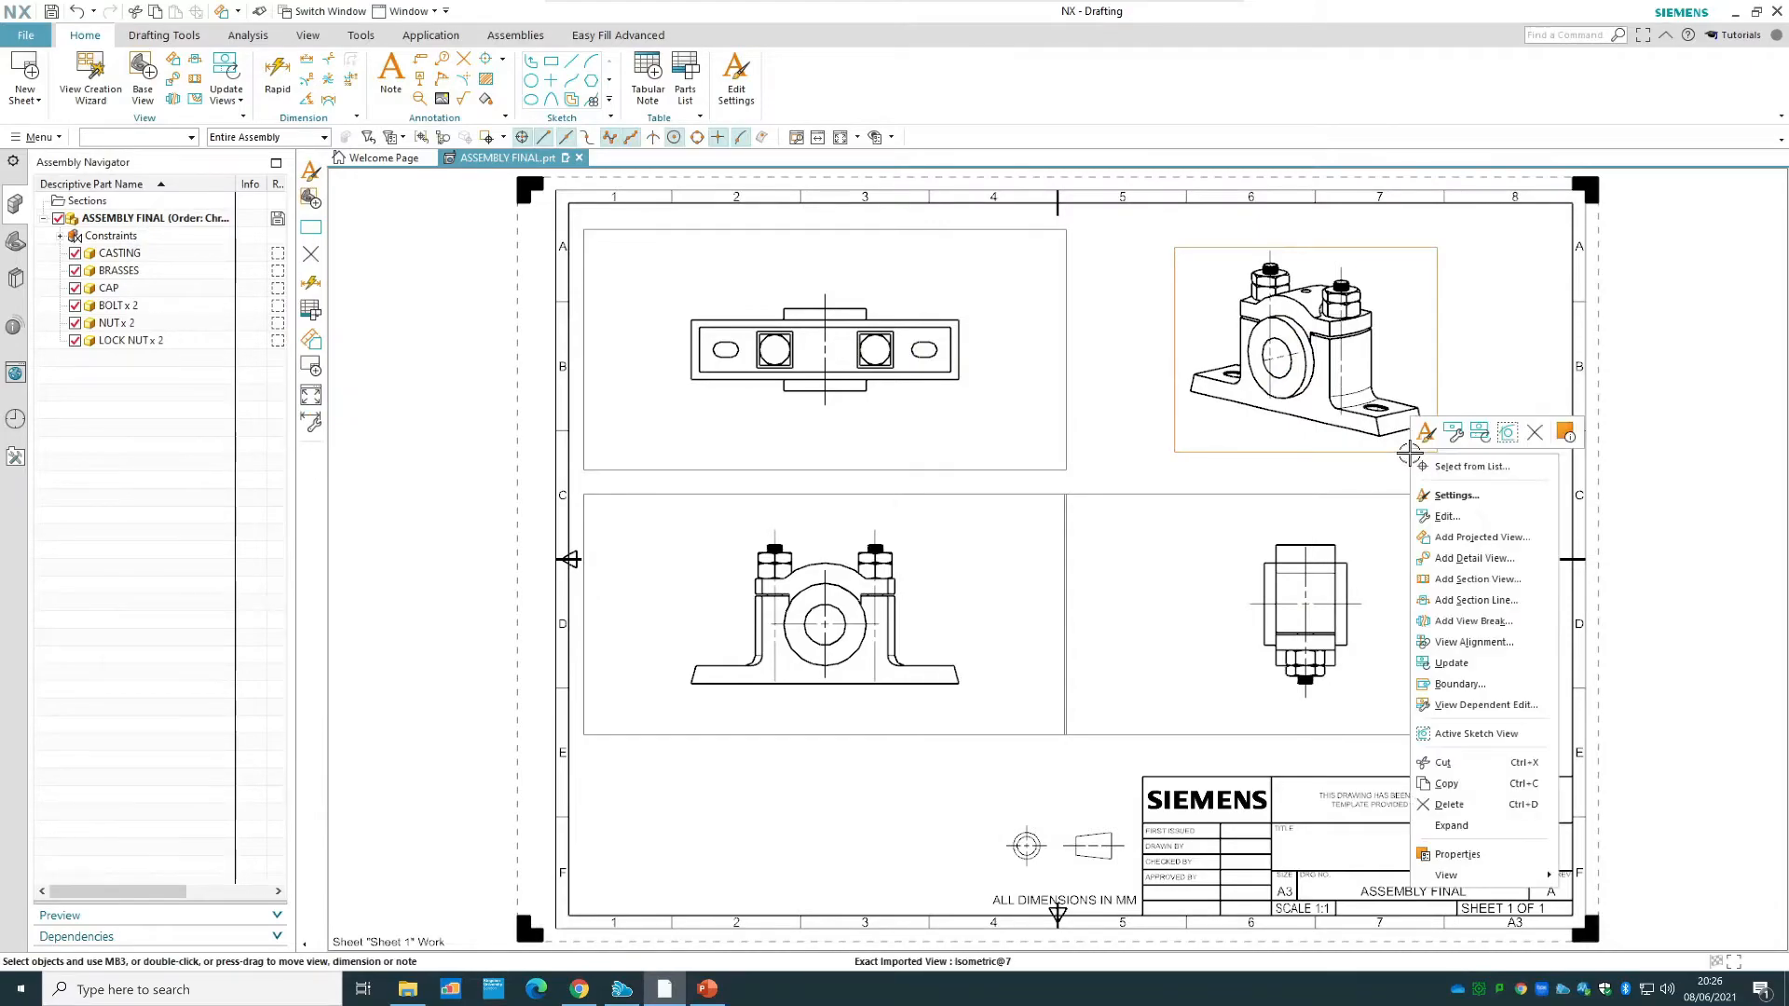
left_click(1469, 502)
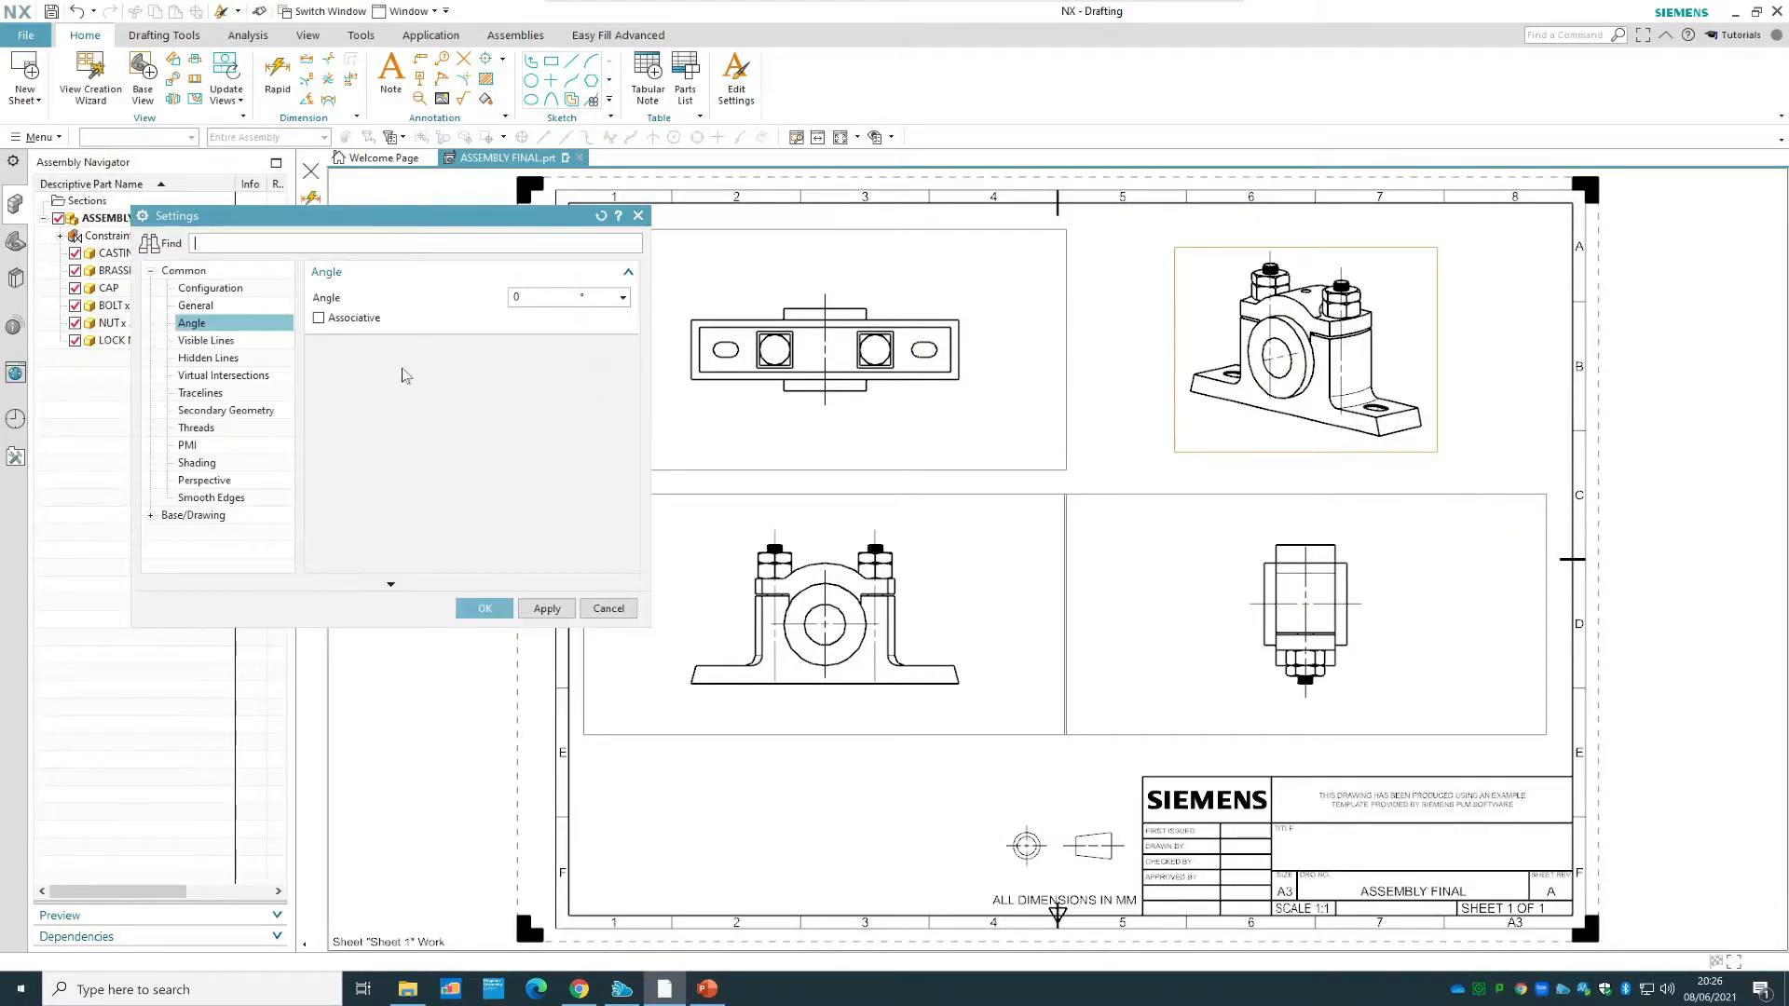
left_click(206, 305)
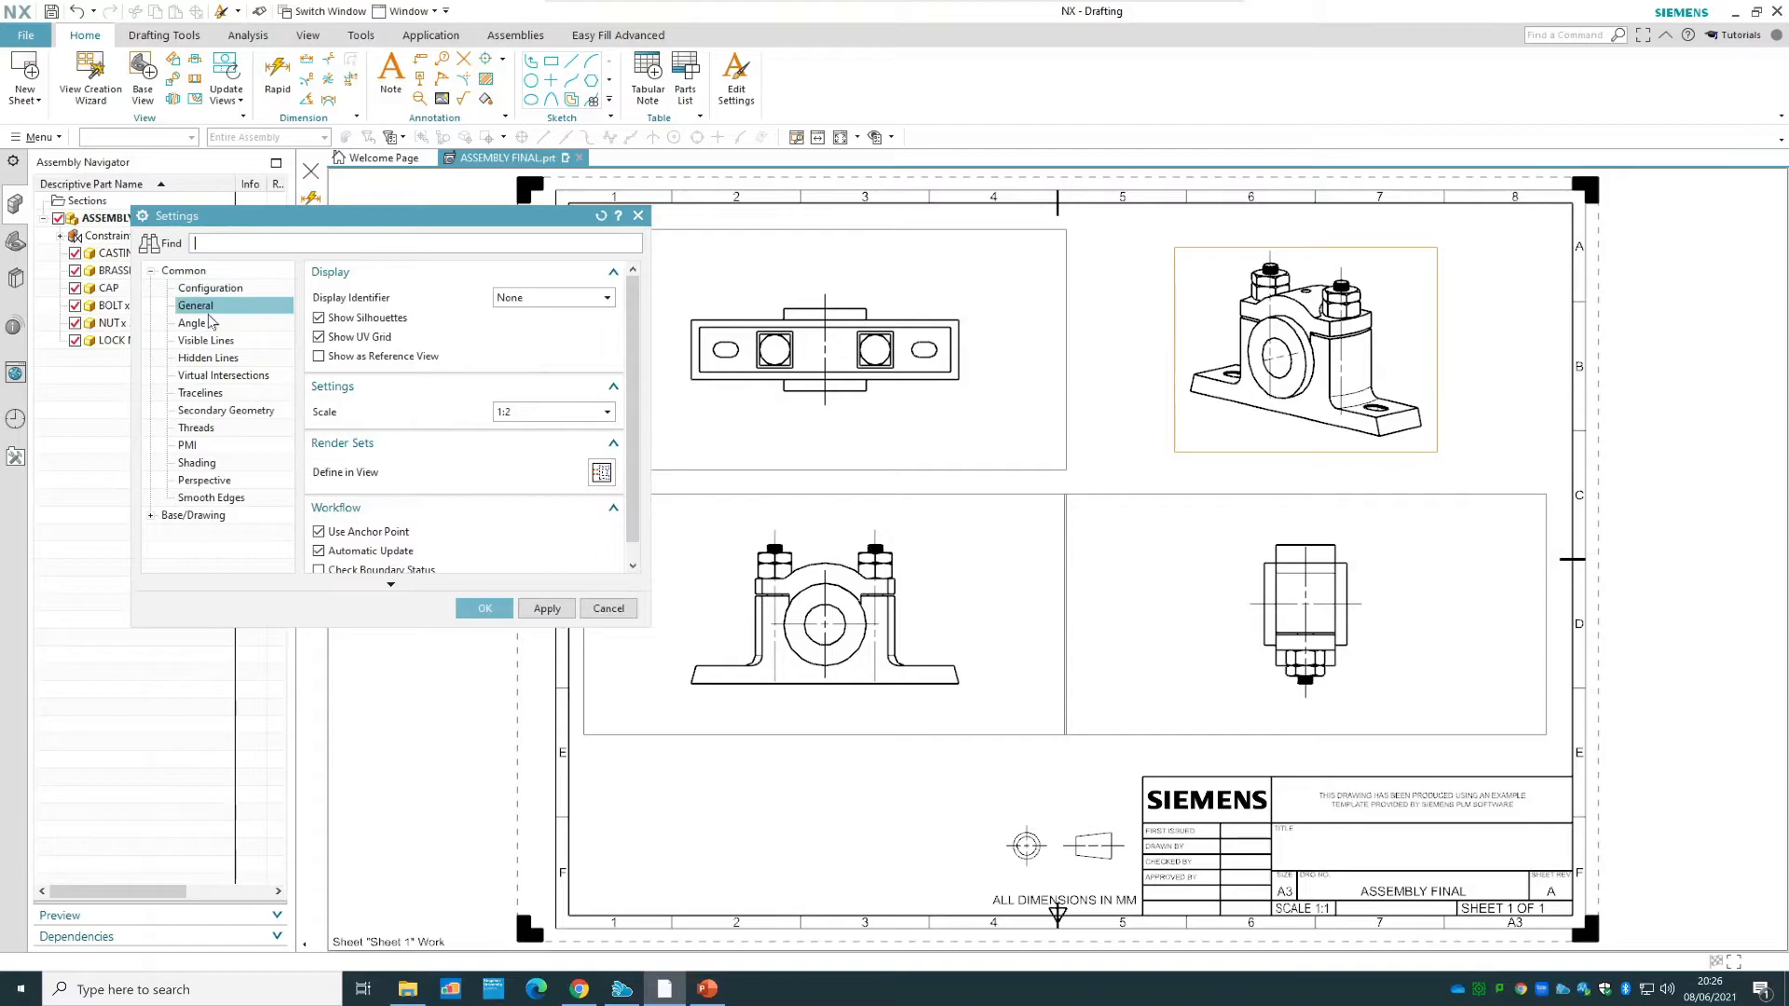
left_click(217, 465)
left_click(579, 298)
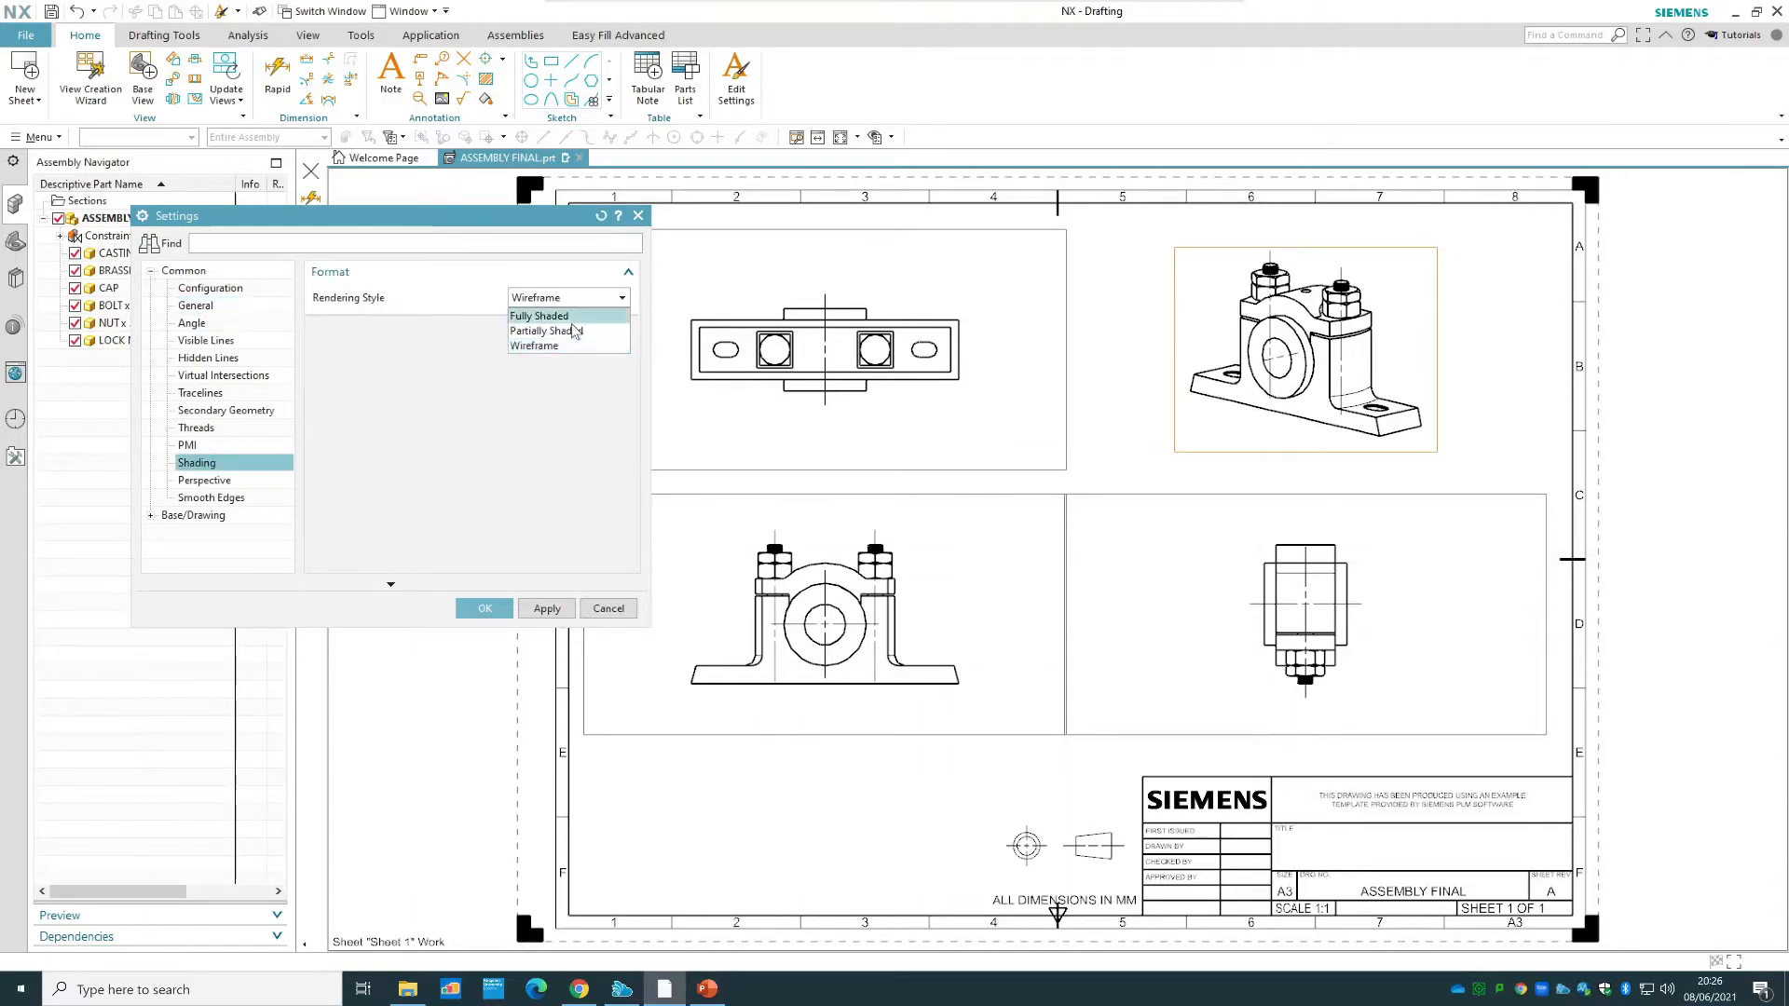
left_click(577, 330)
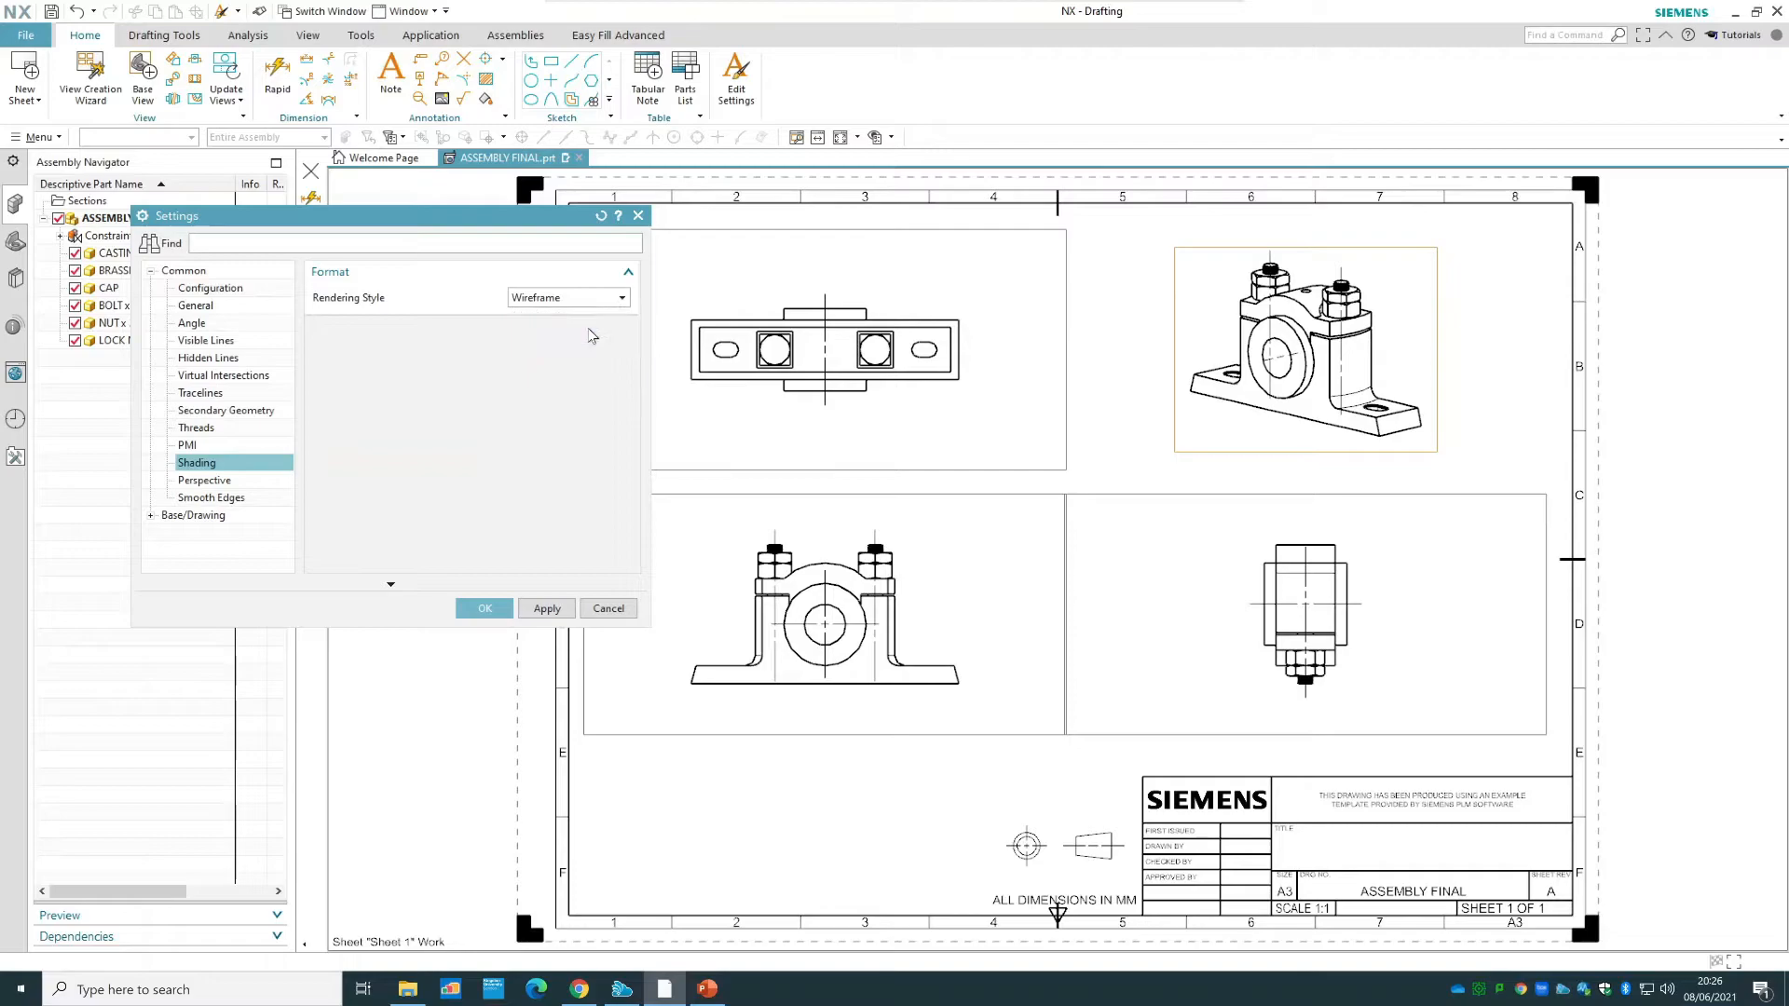
left_click(549, 609)
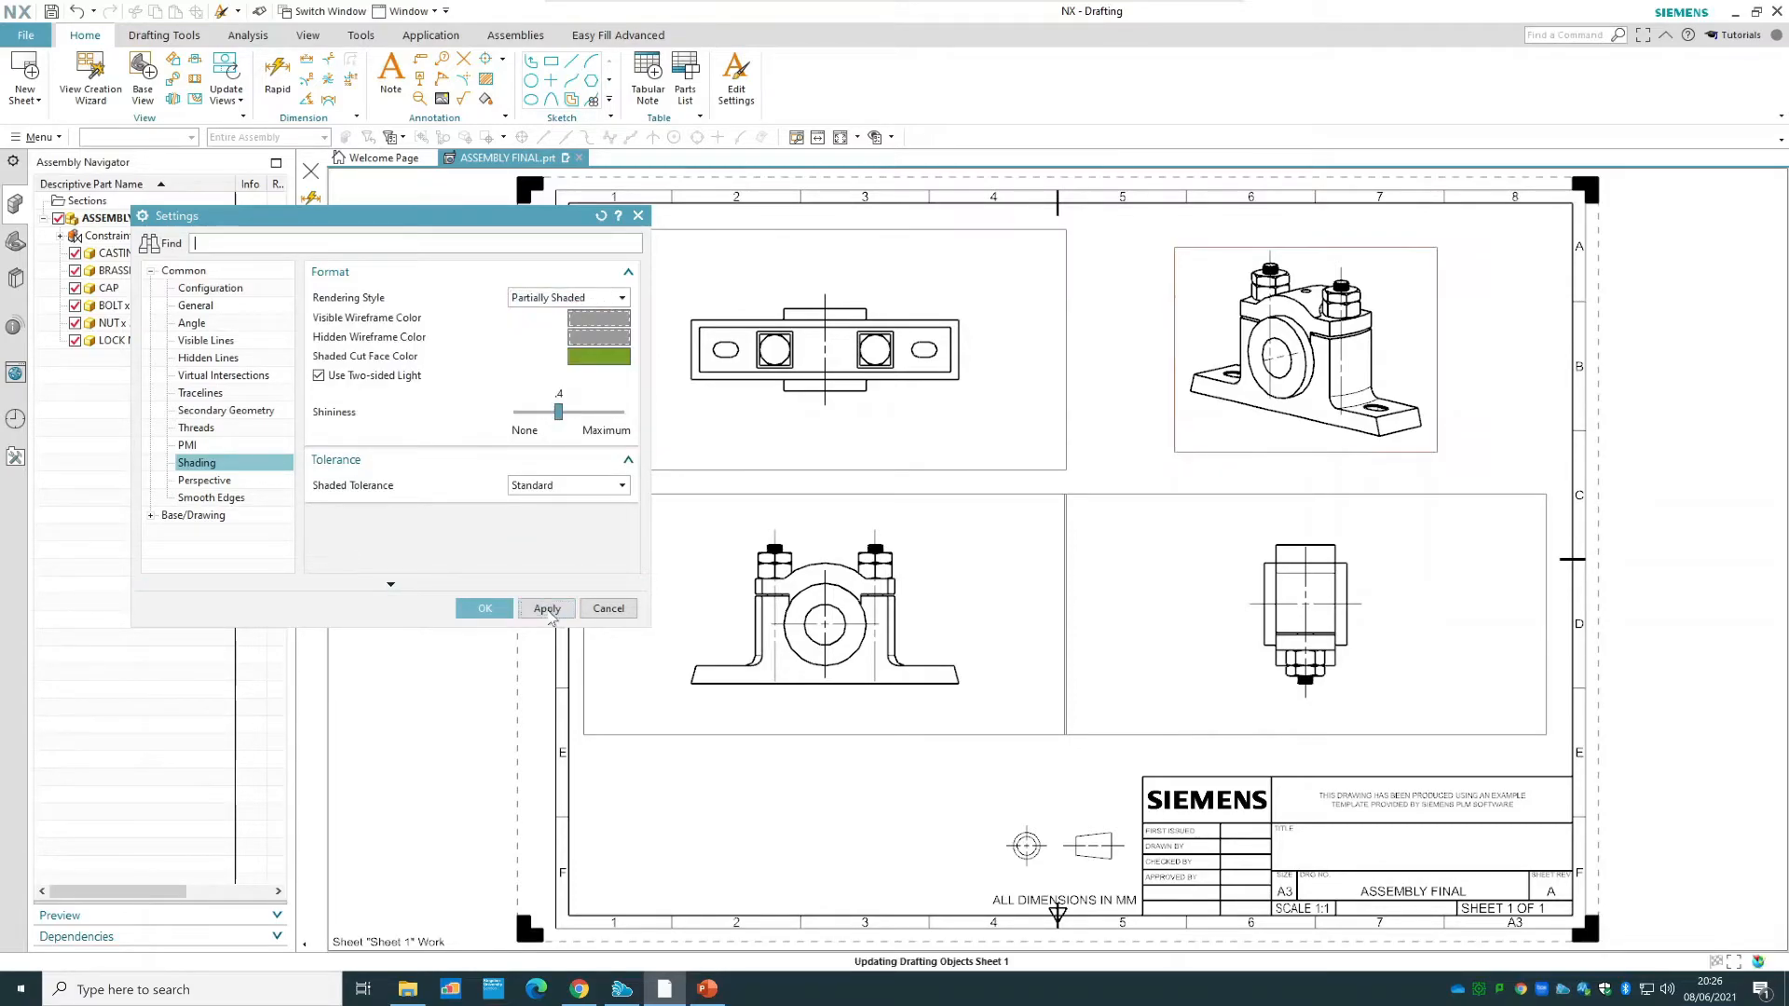
left_click(551, 300)
left_click(557, 317)
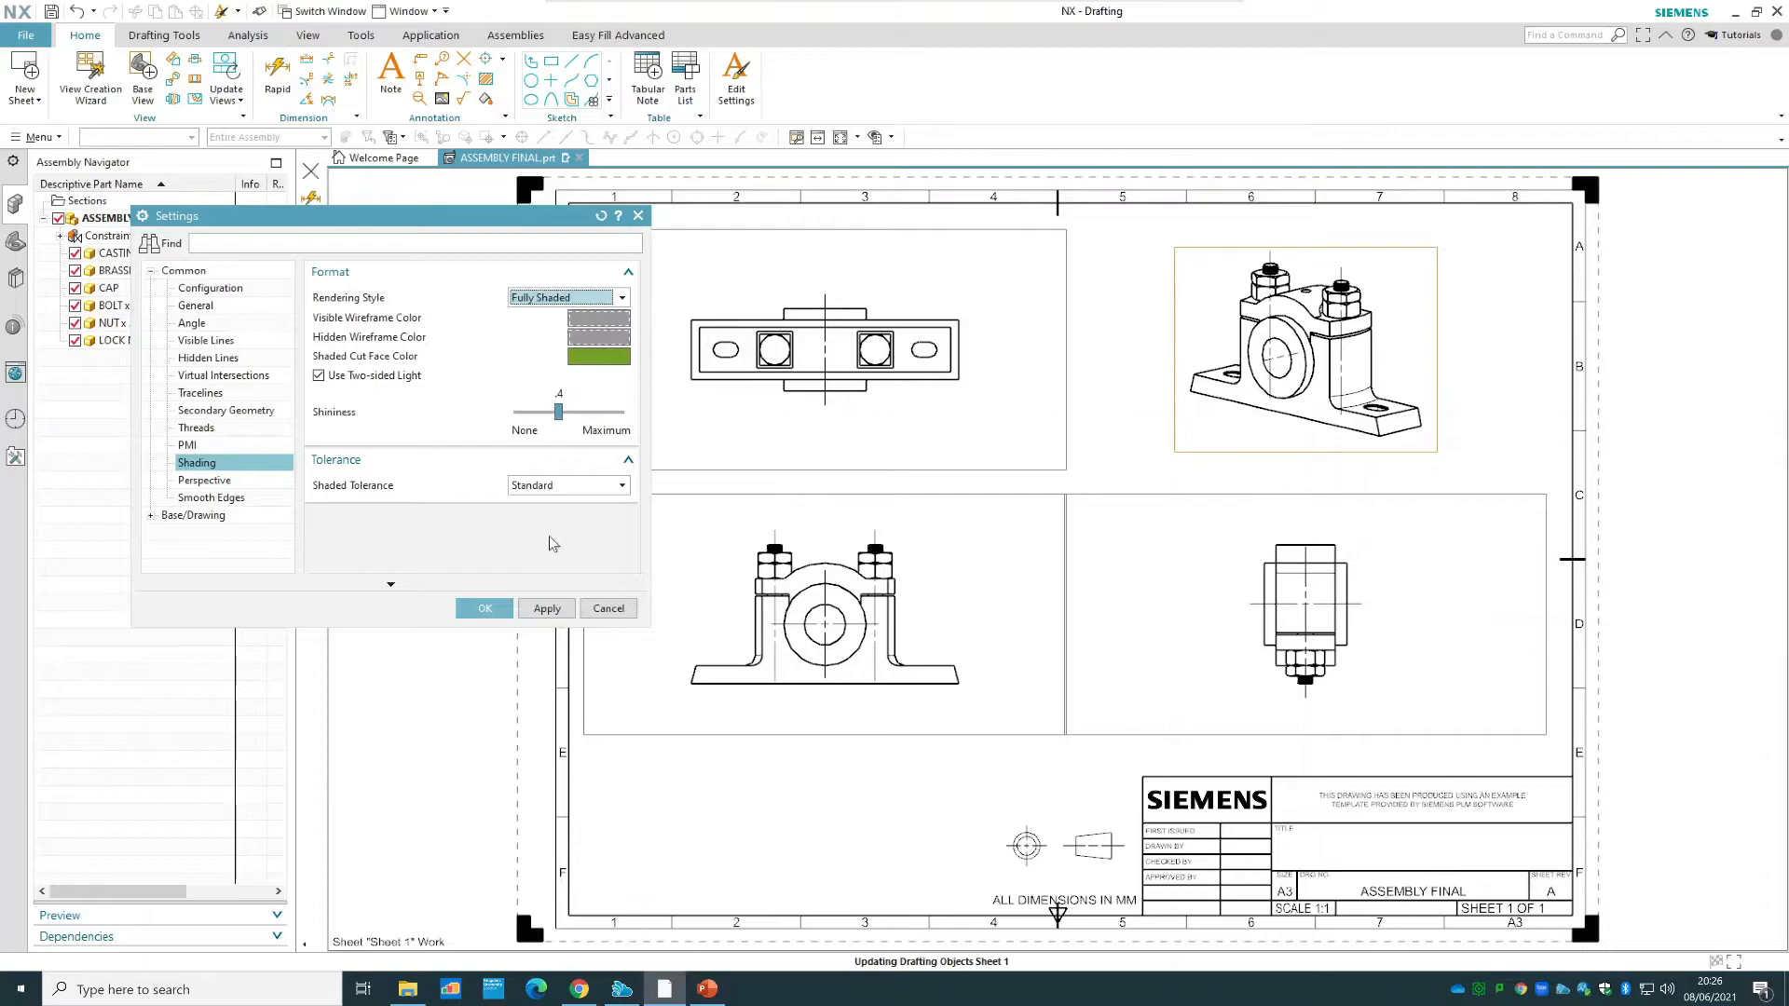
left_click(547, 610)
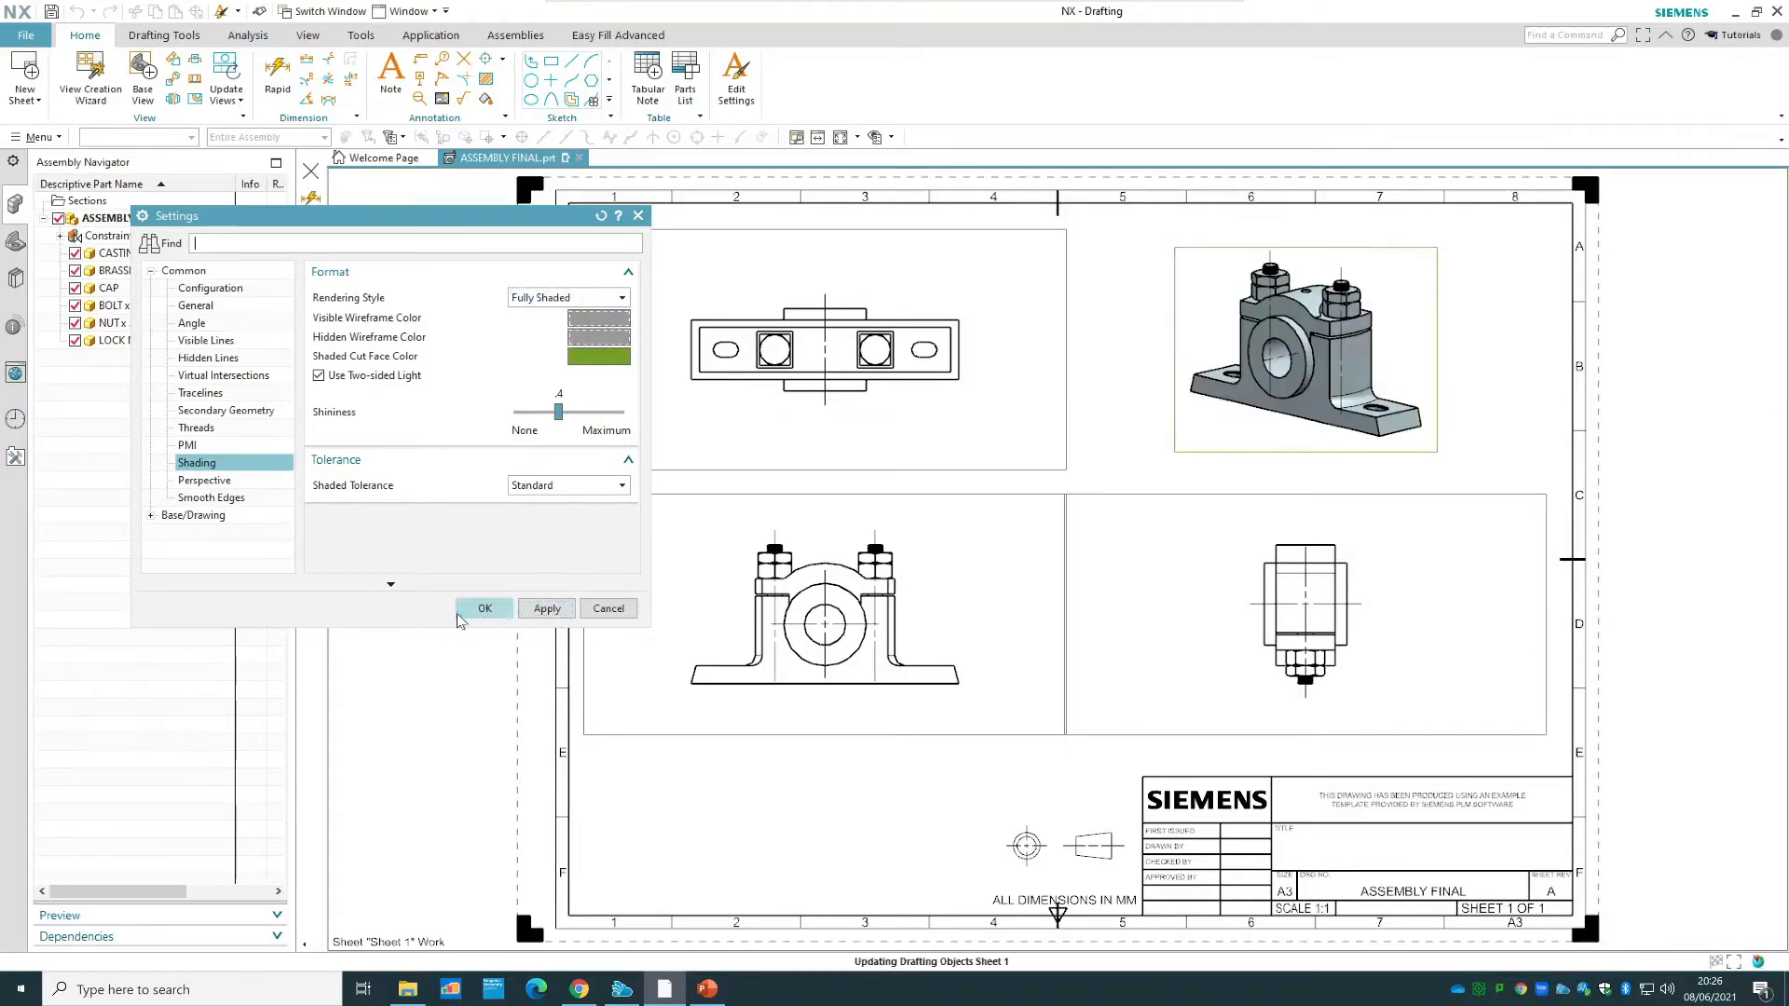
left_click(471, 612)
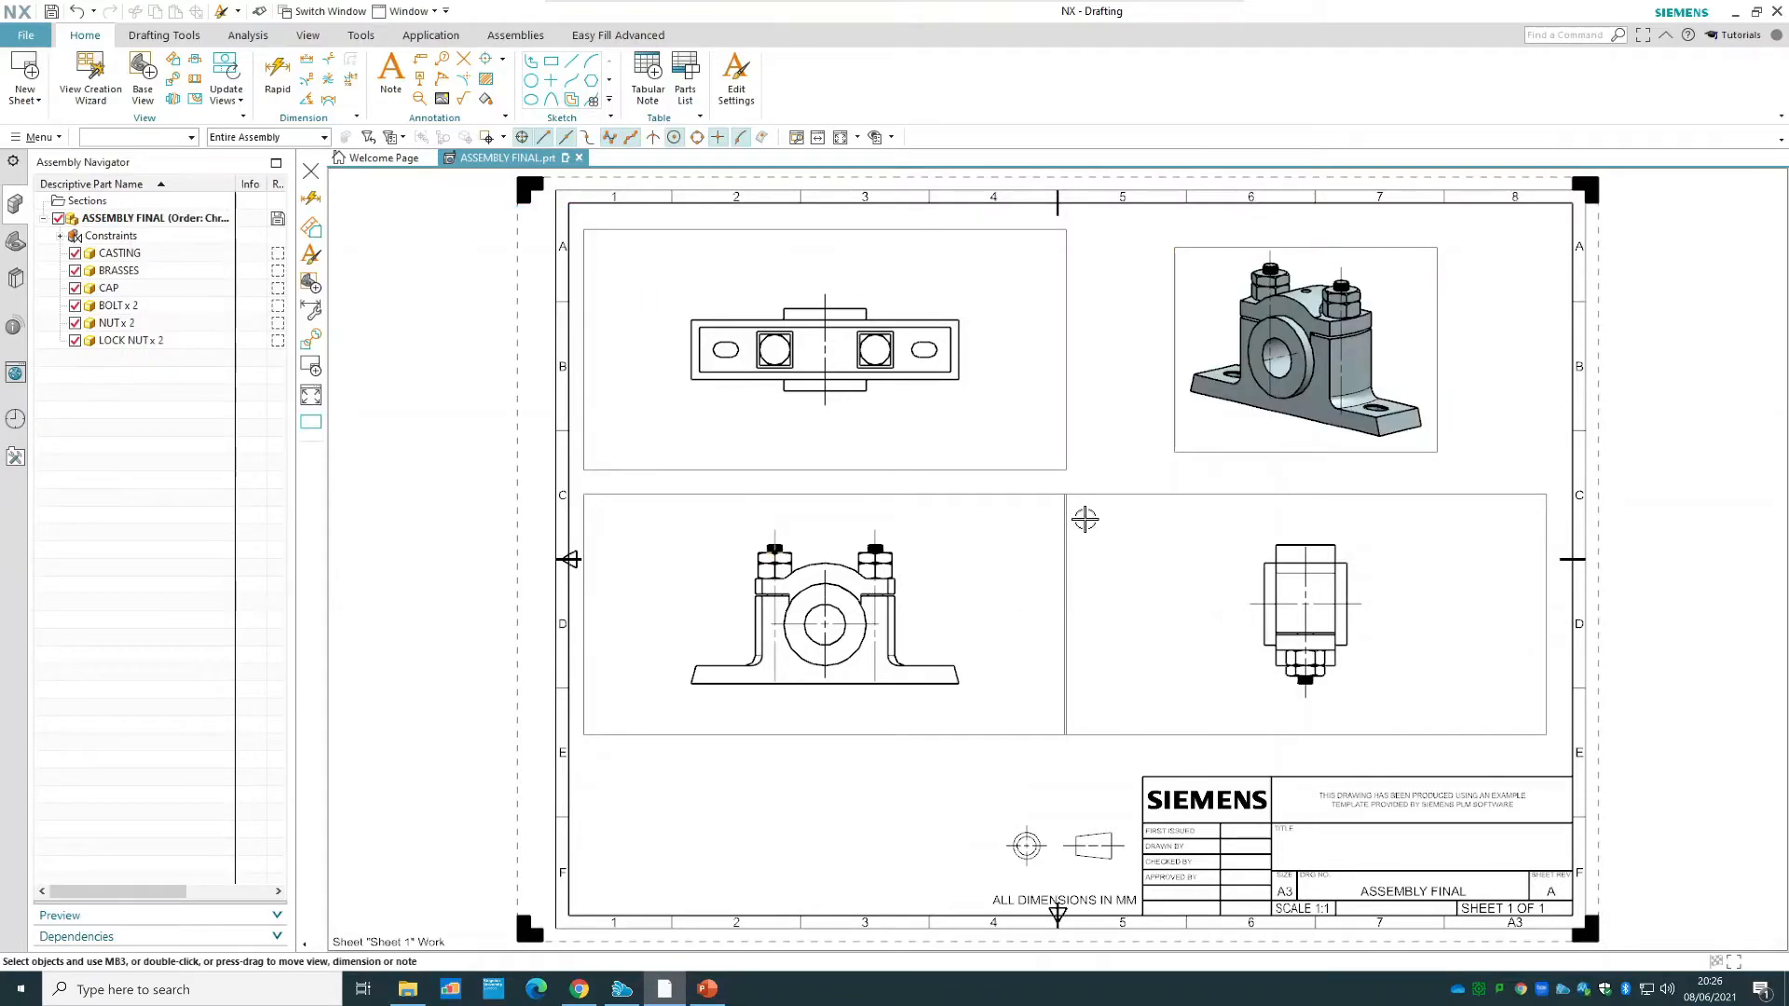
- Review Sheet 1 and its views in the drawing tree, along with the options for creating and editing sheets
left_click(13, 243)
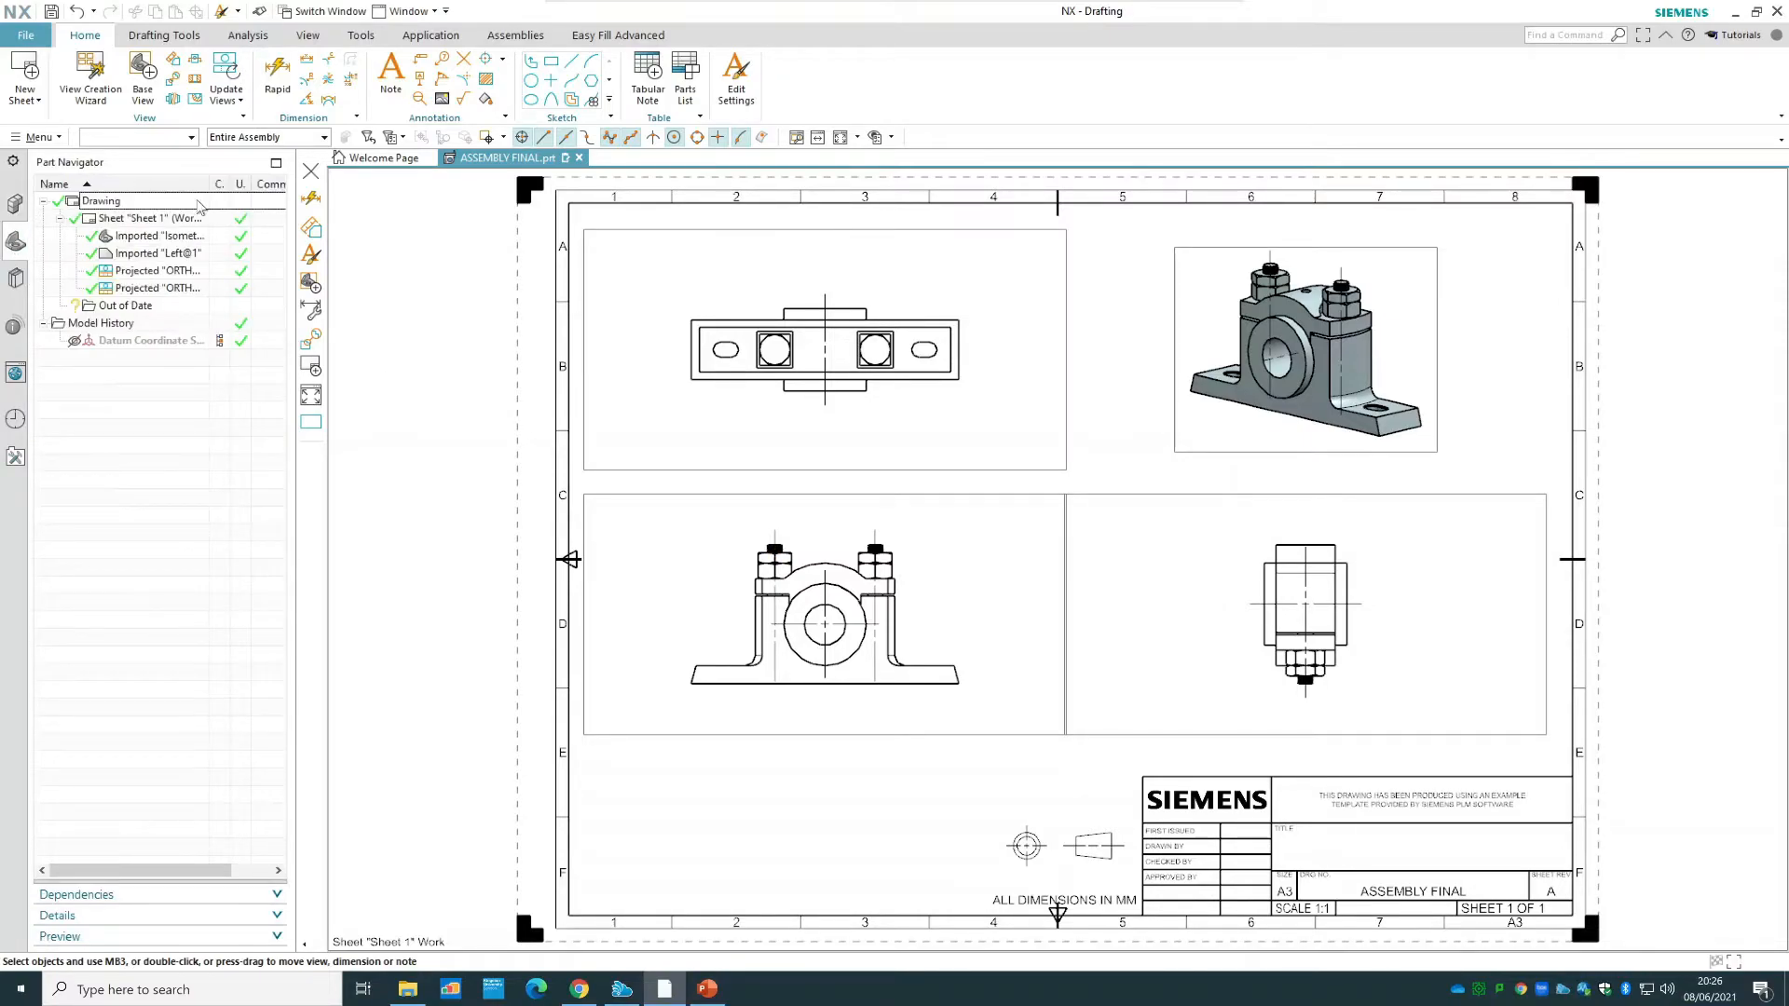
left_click(148, 220)
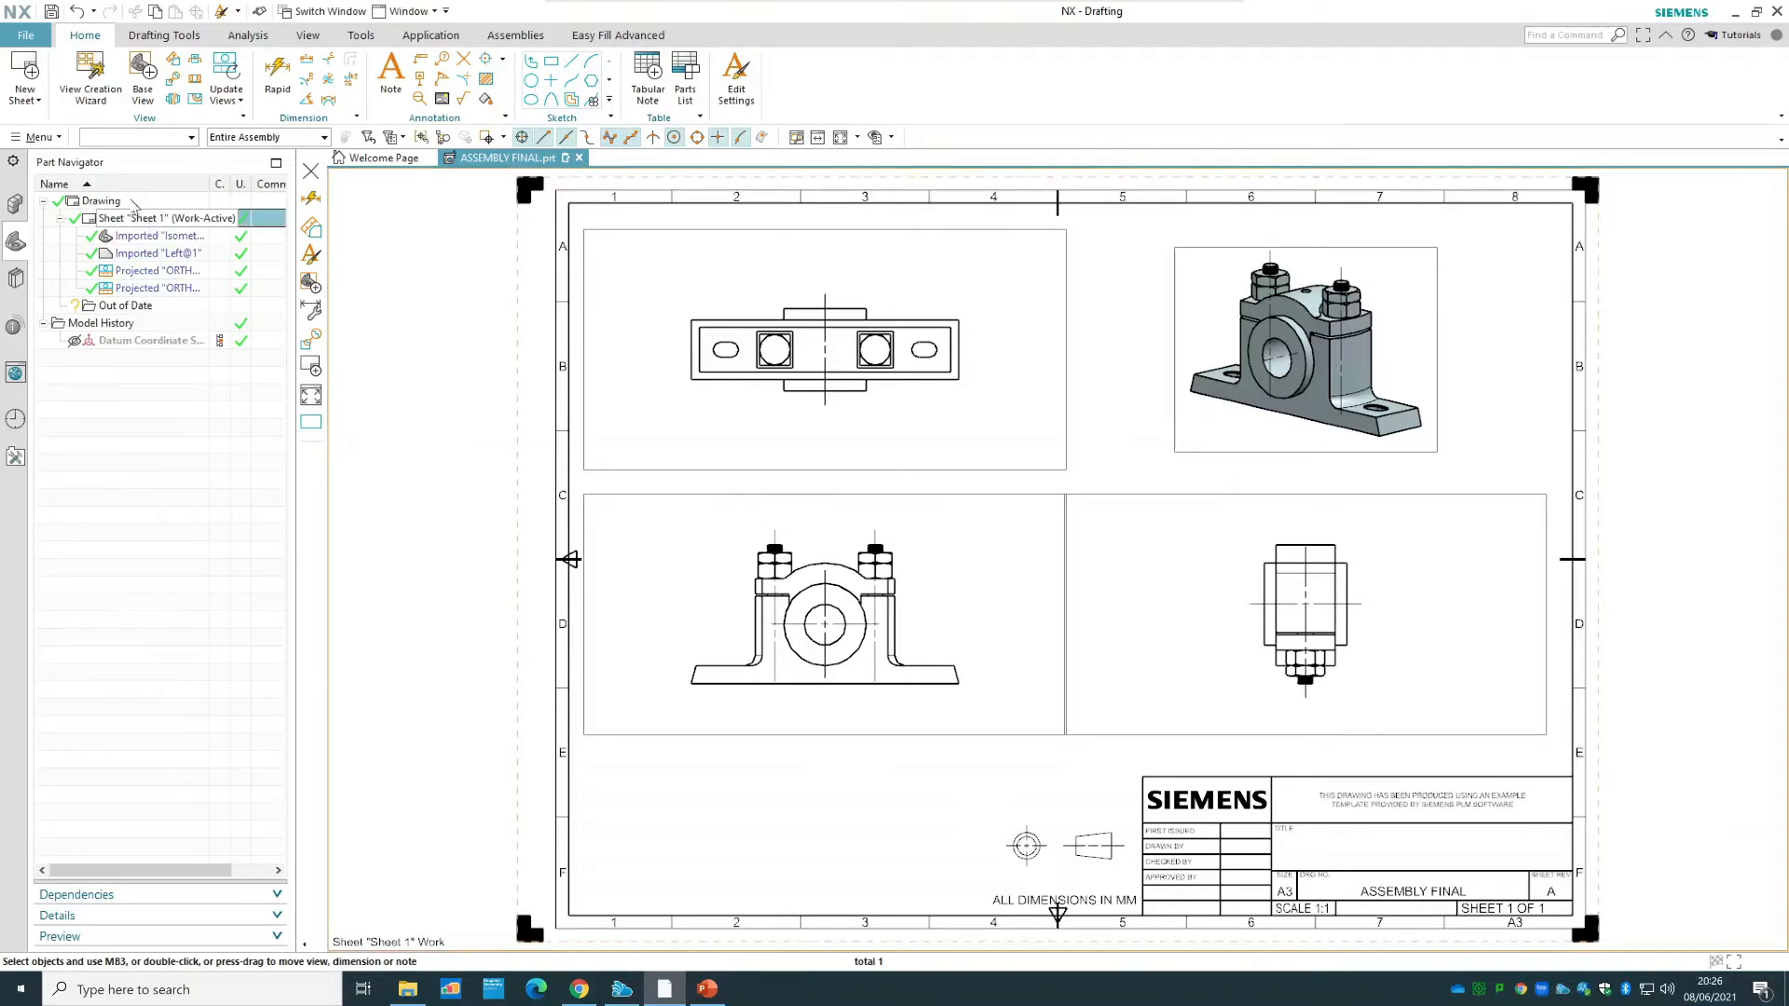
left_click(37, 100)
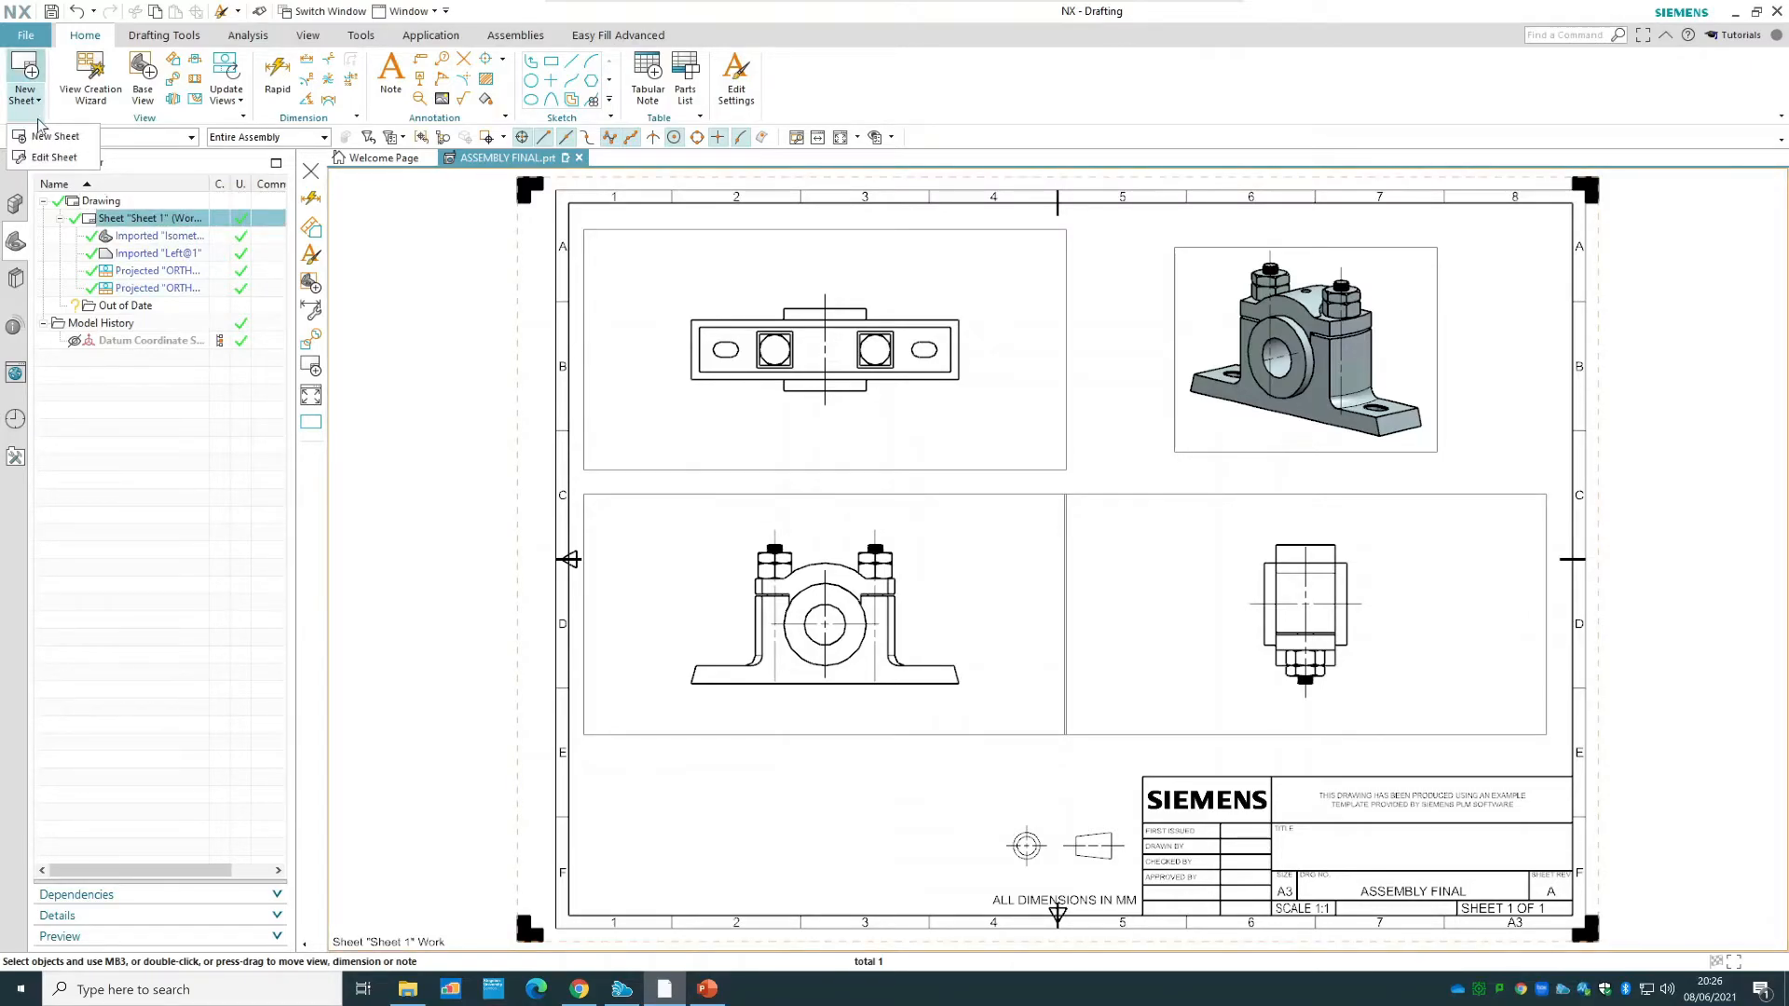
left_click(71, 157)
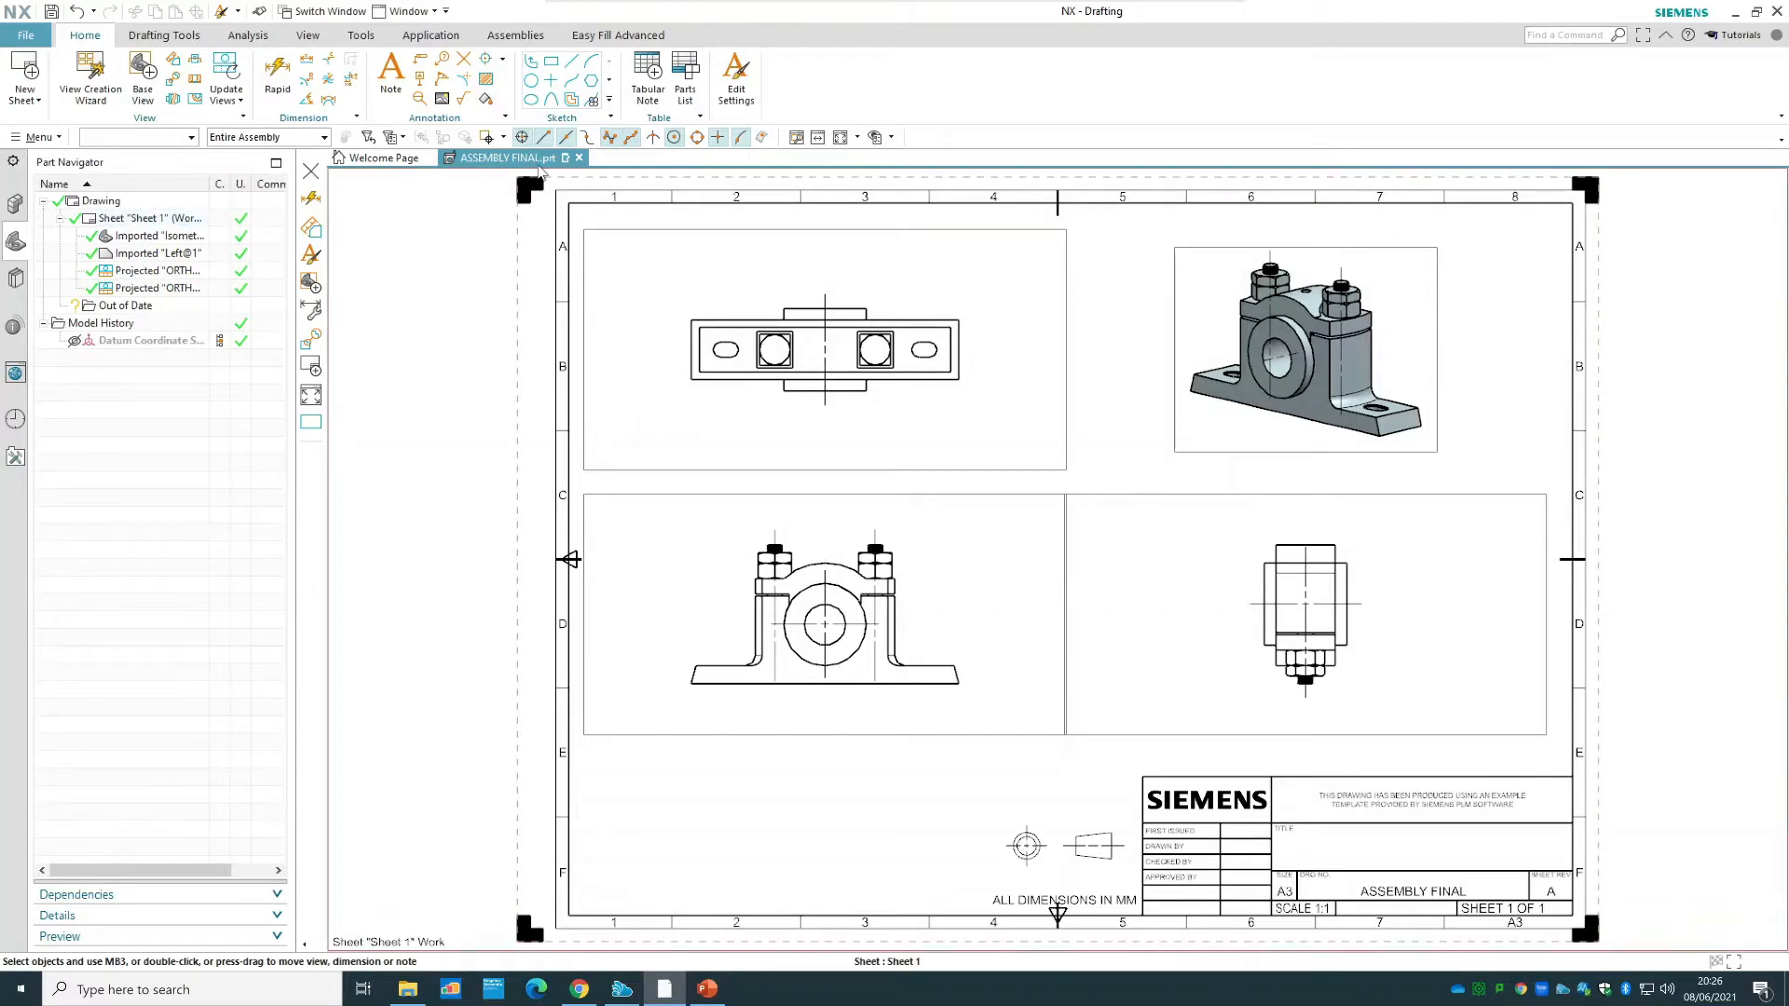
- Switch to Modeling to review the assembly's components, return to Drafting and show the drawing tree
left_click(430, 35)
left_click(33, 70)
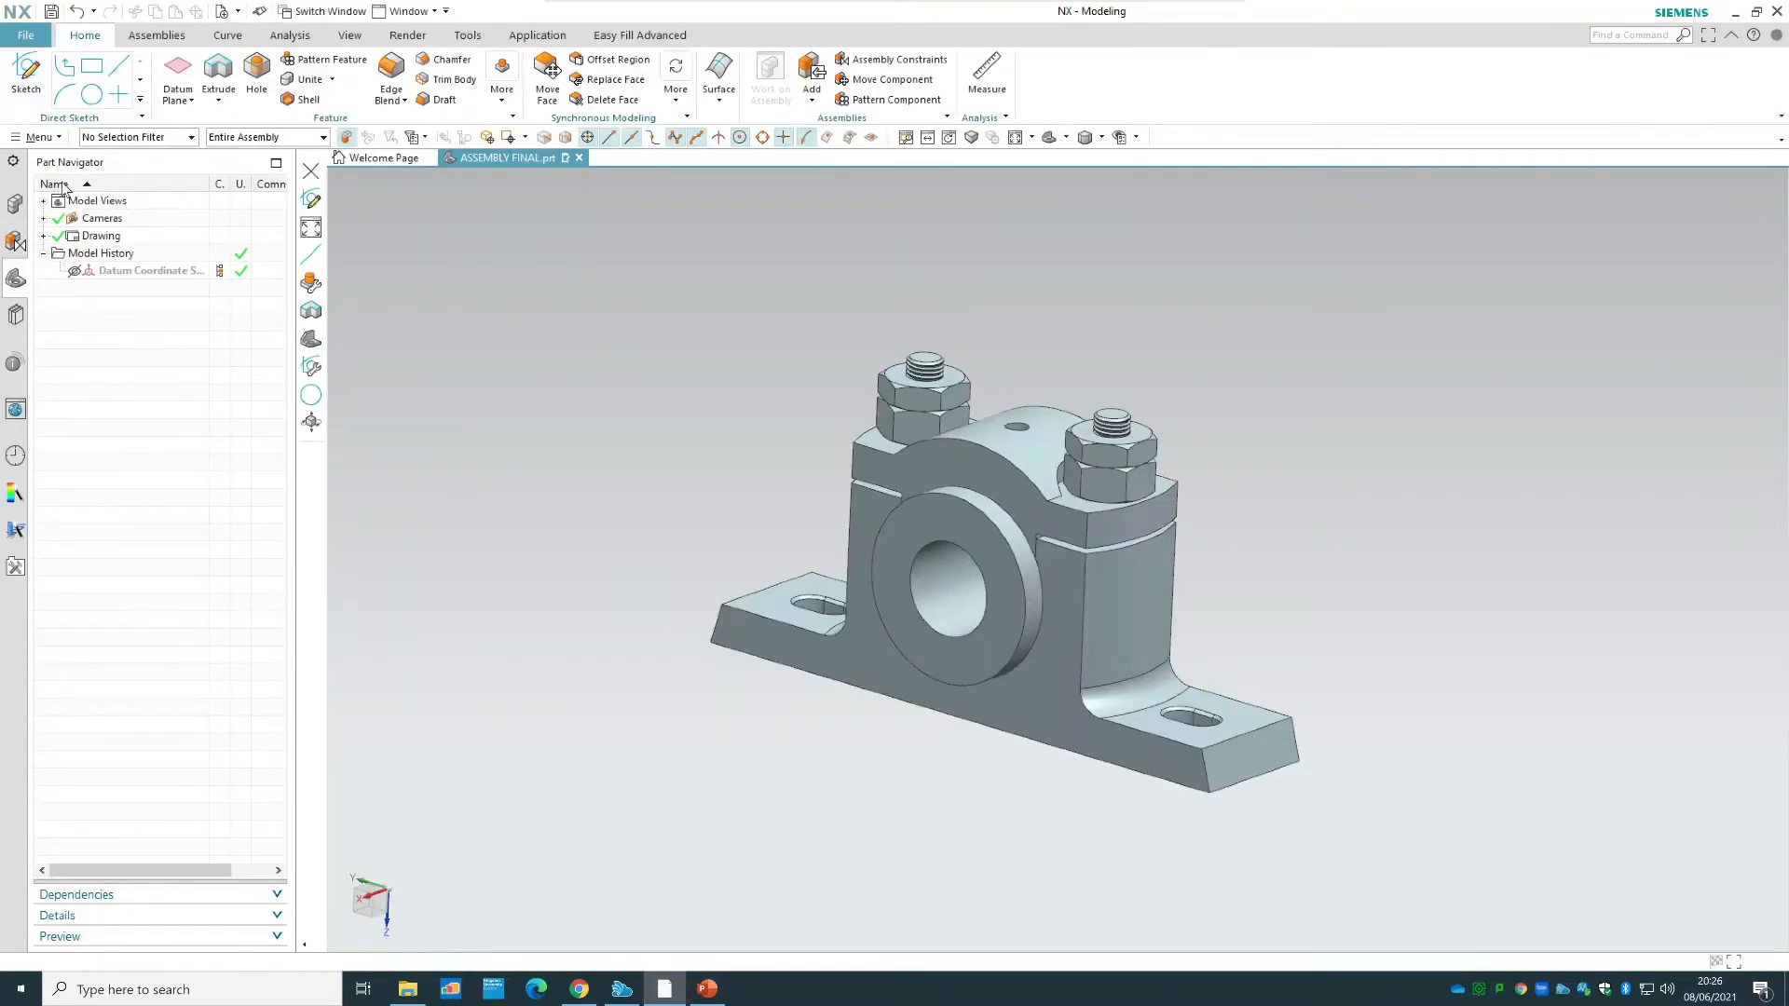
left_click(15, 203)
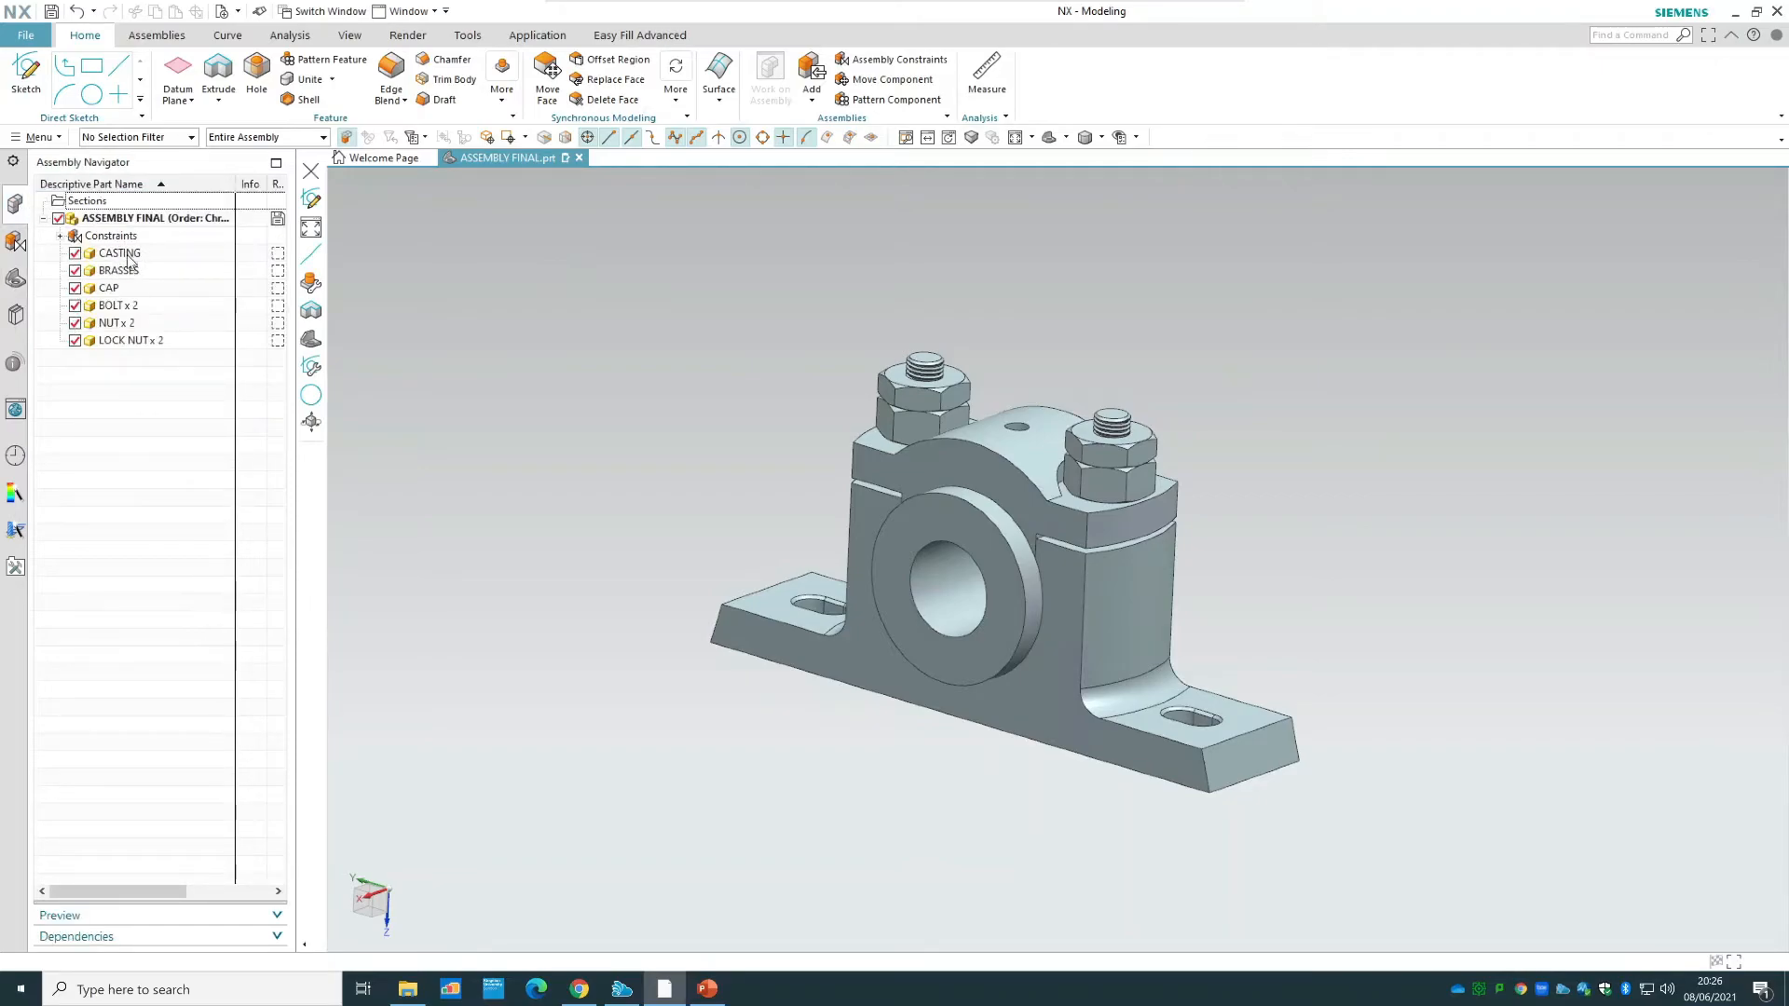
left_click(530, 37)
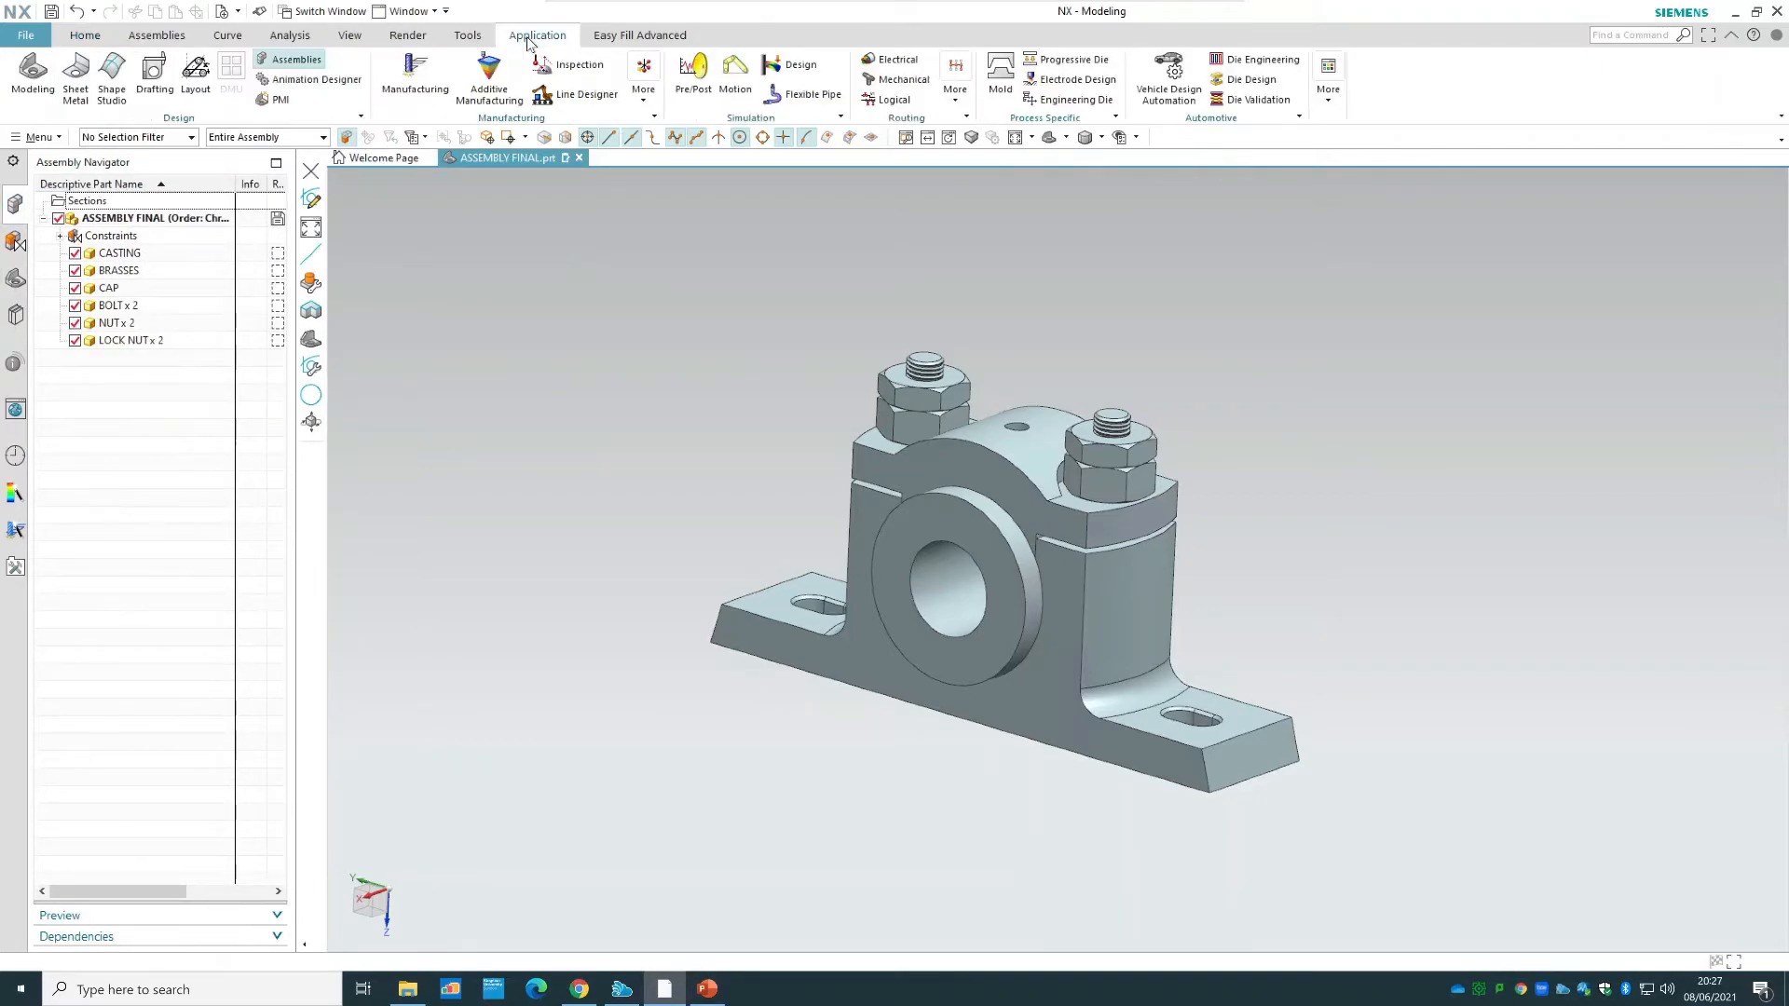
left_click(155, 73)
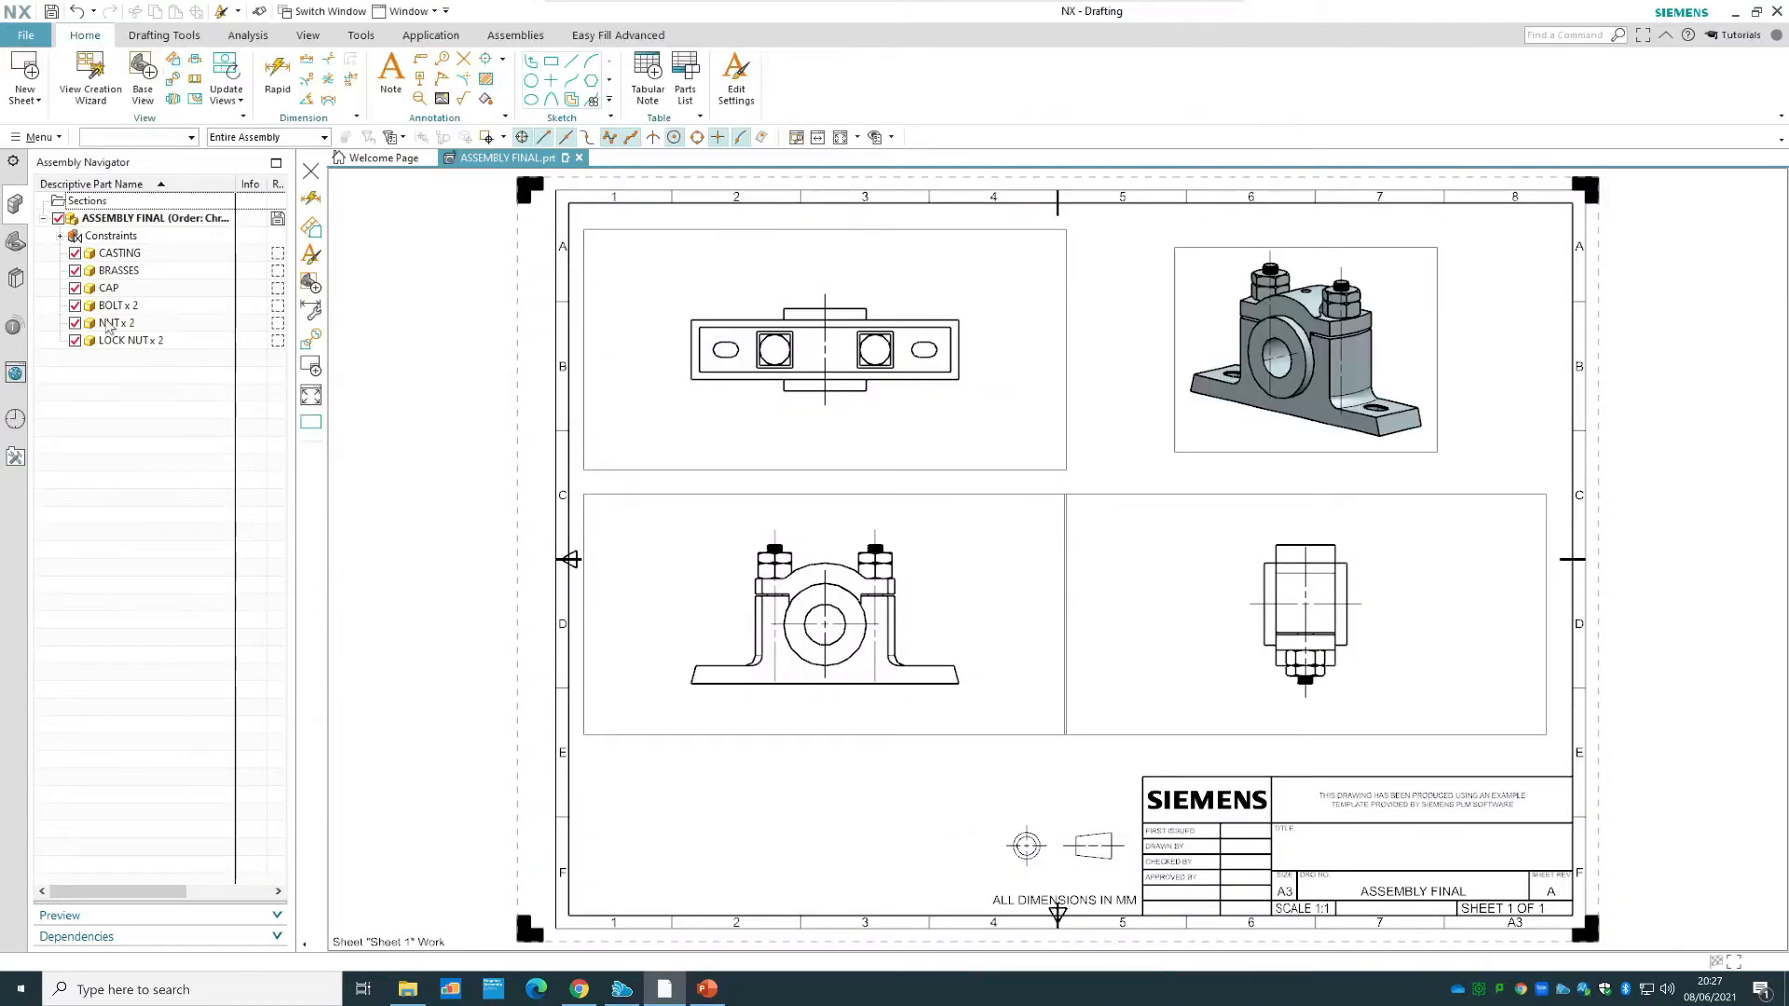
left_click(17, 246)
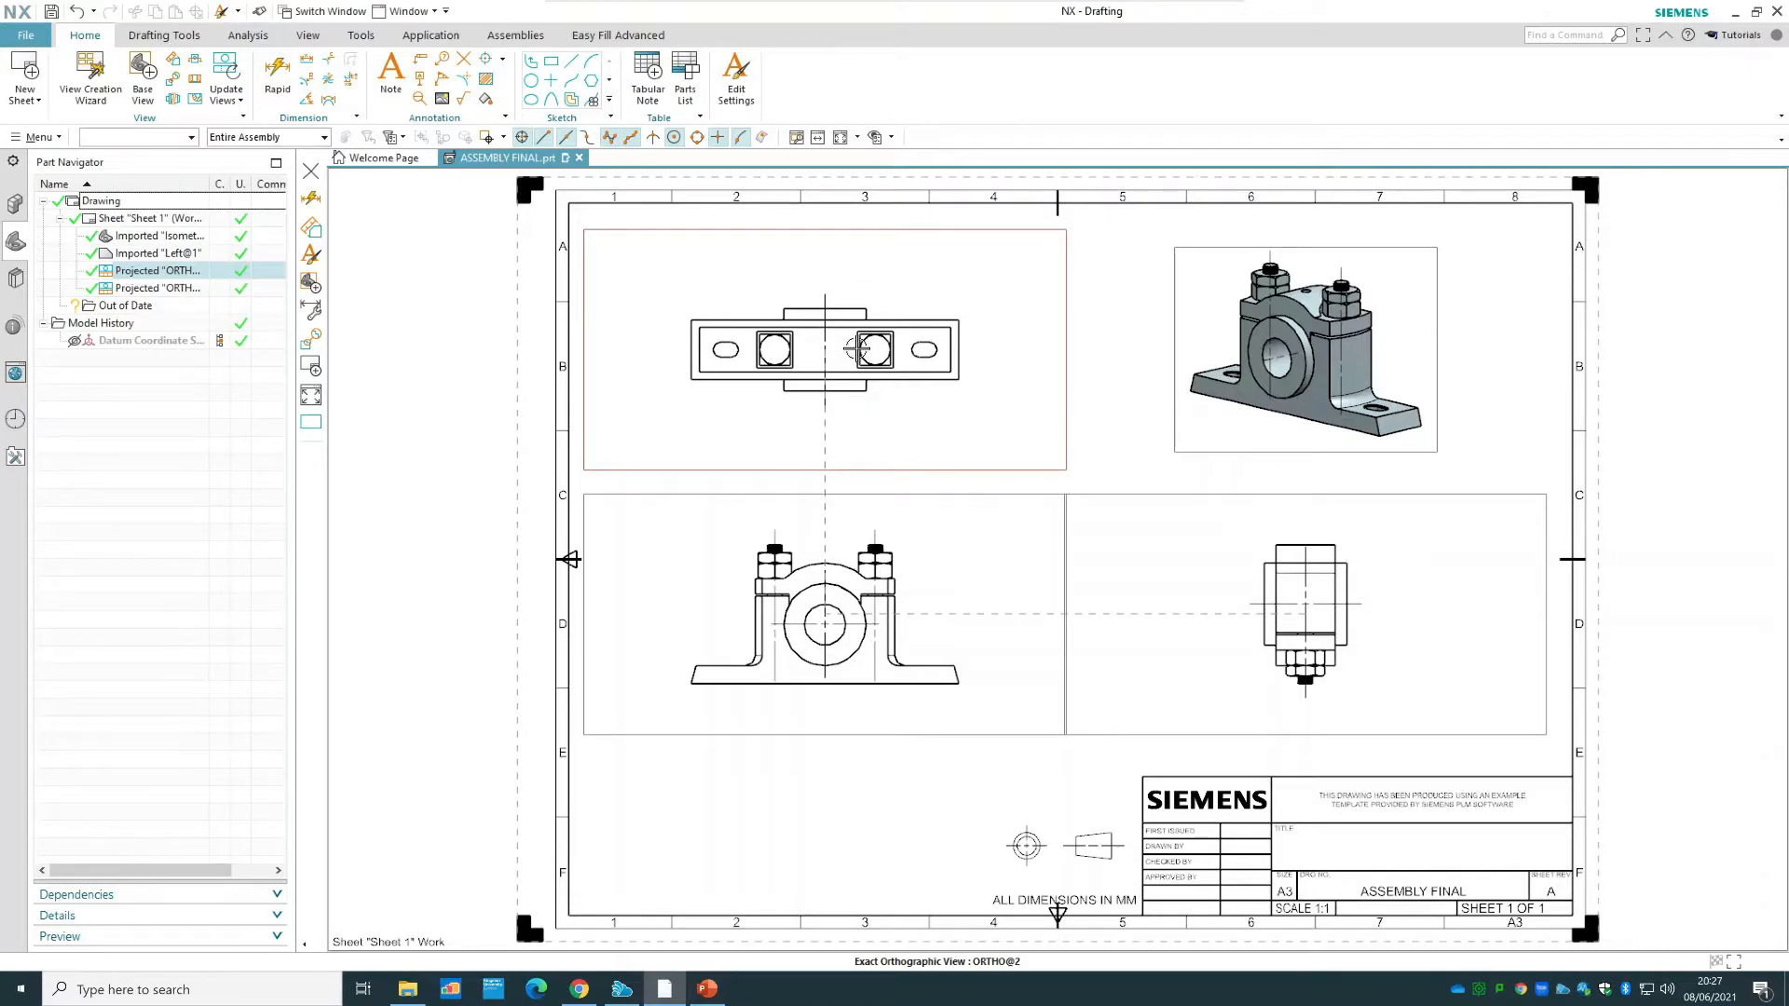
- Insert a parts list with scope All Levels and top level assembly Child Part, placing it below the front view
left_click(686, 82)
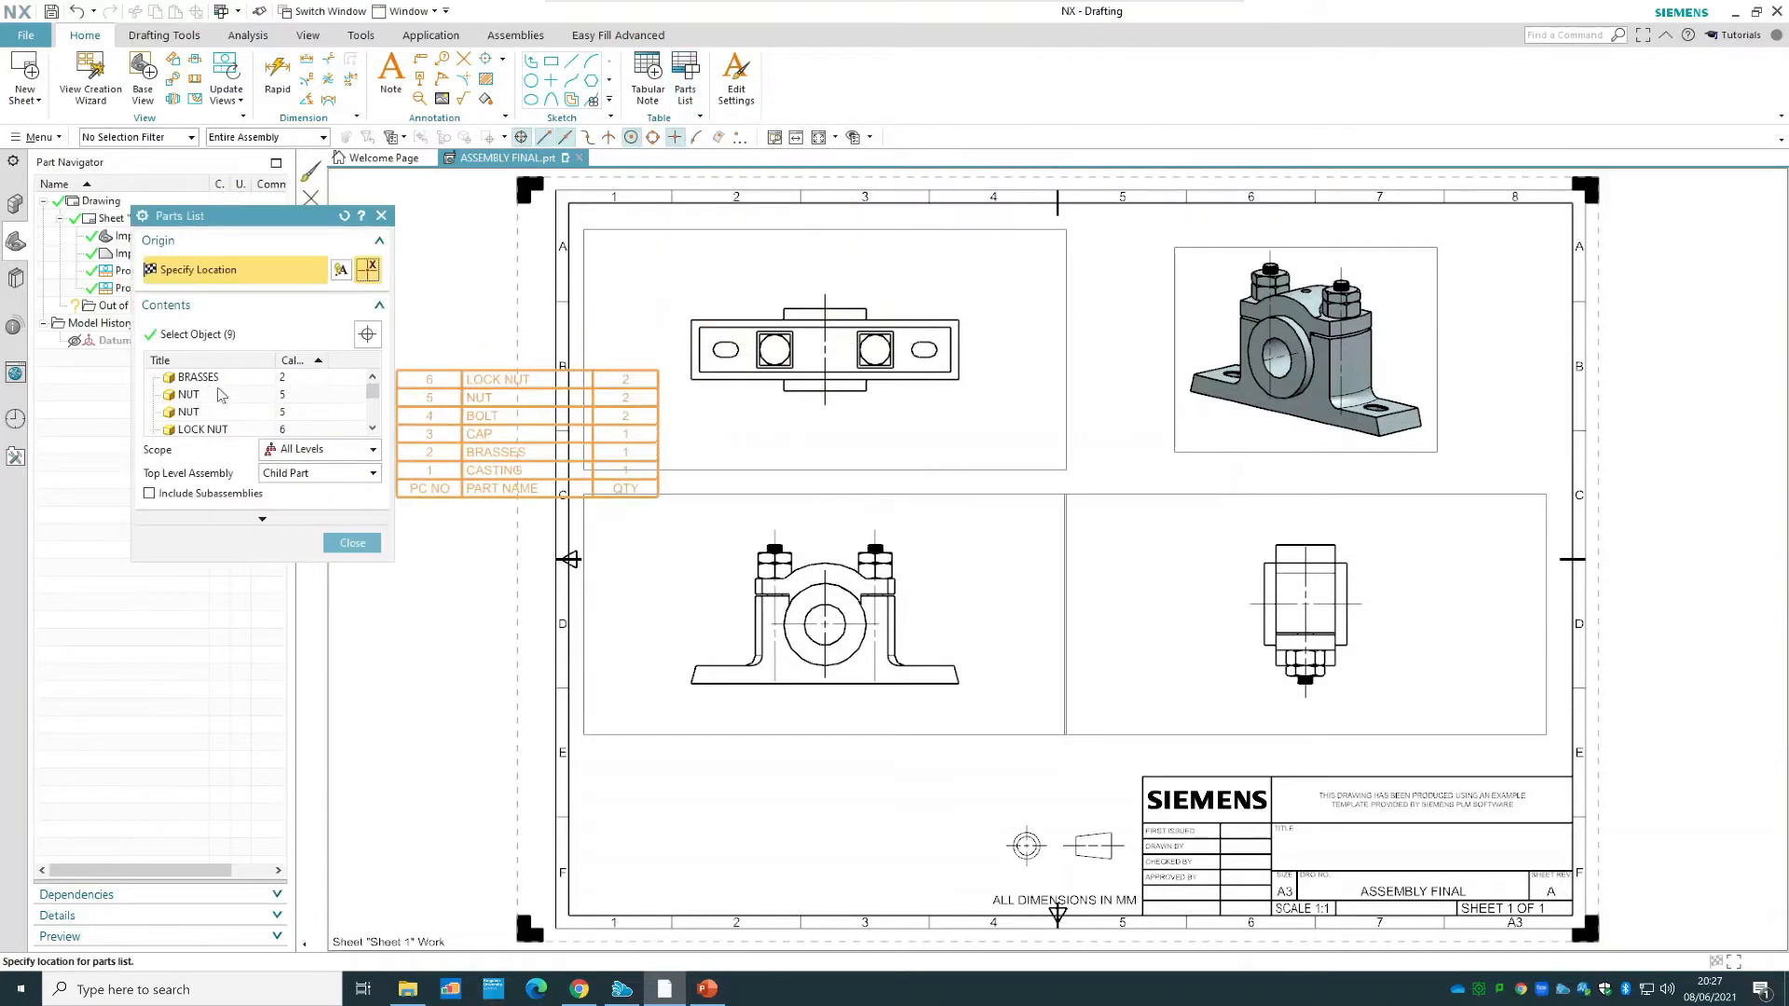
scroll(370, 400, "down", 3)
scroll(385, 377, "up", 3)
left_click(306, 473)
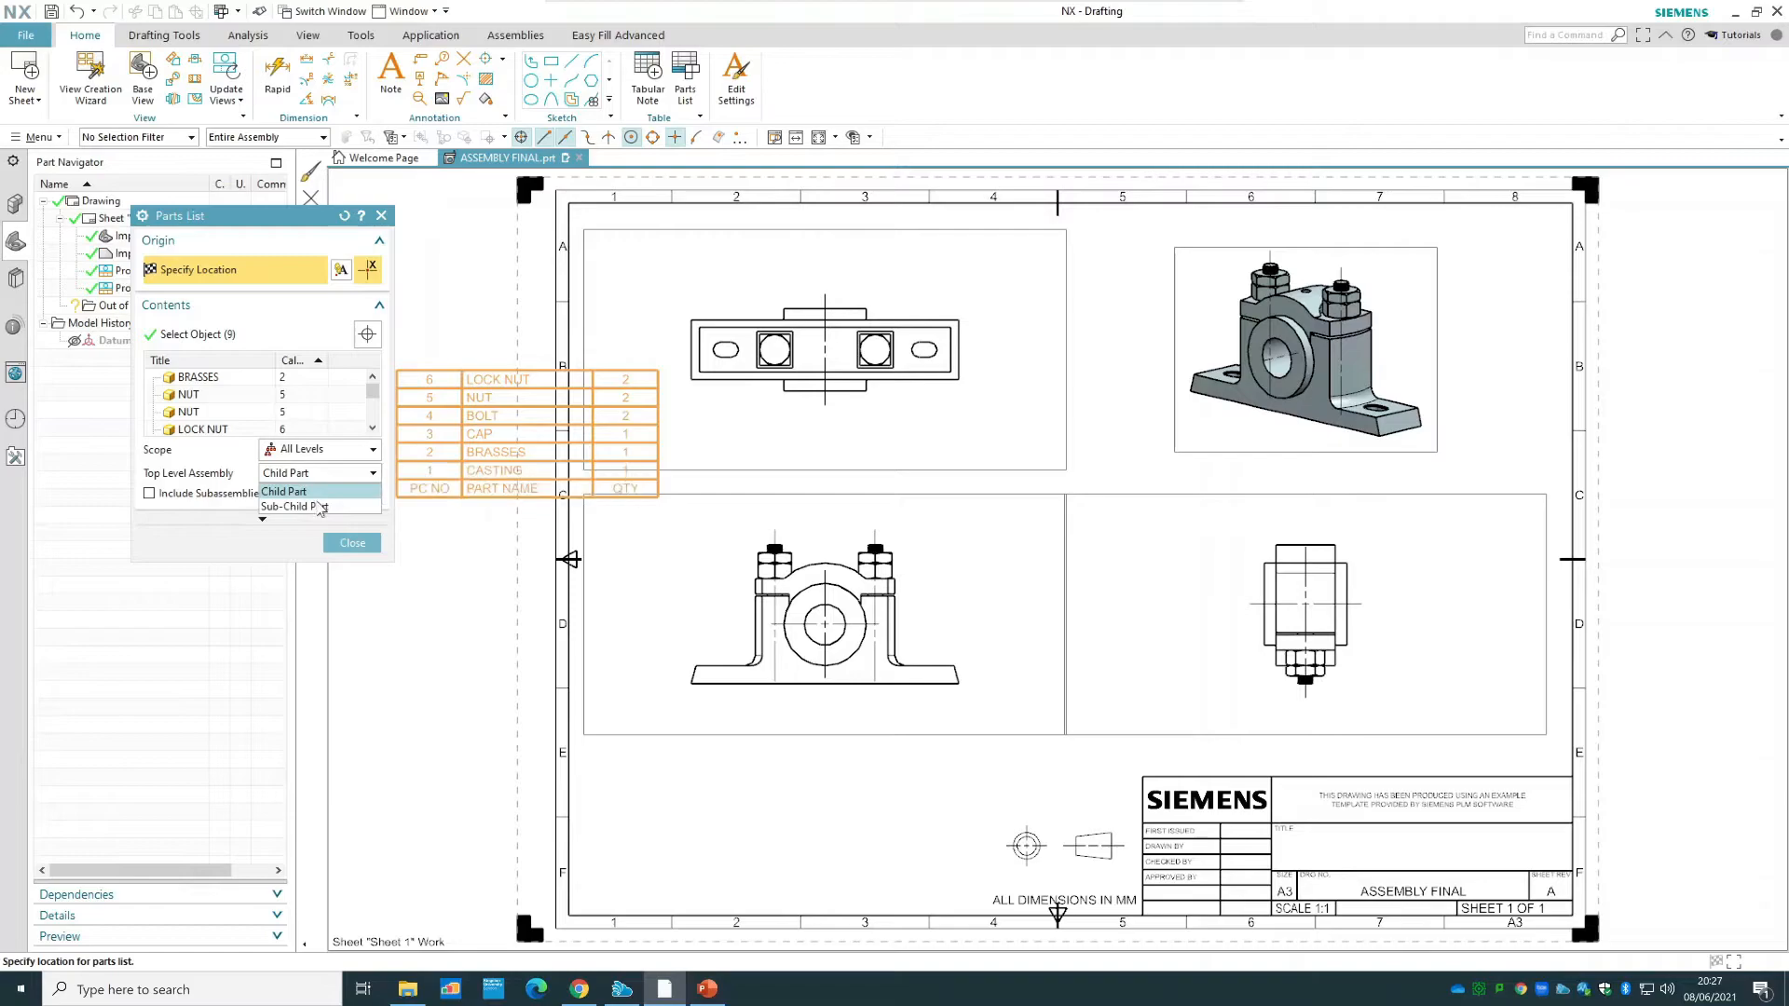
left_click(351, 478)
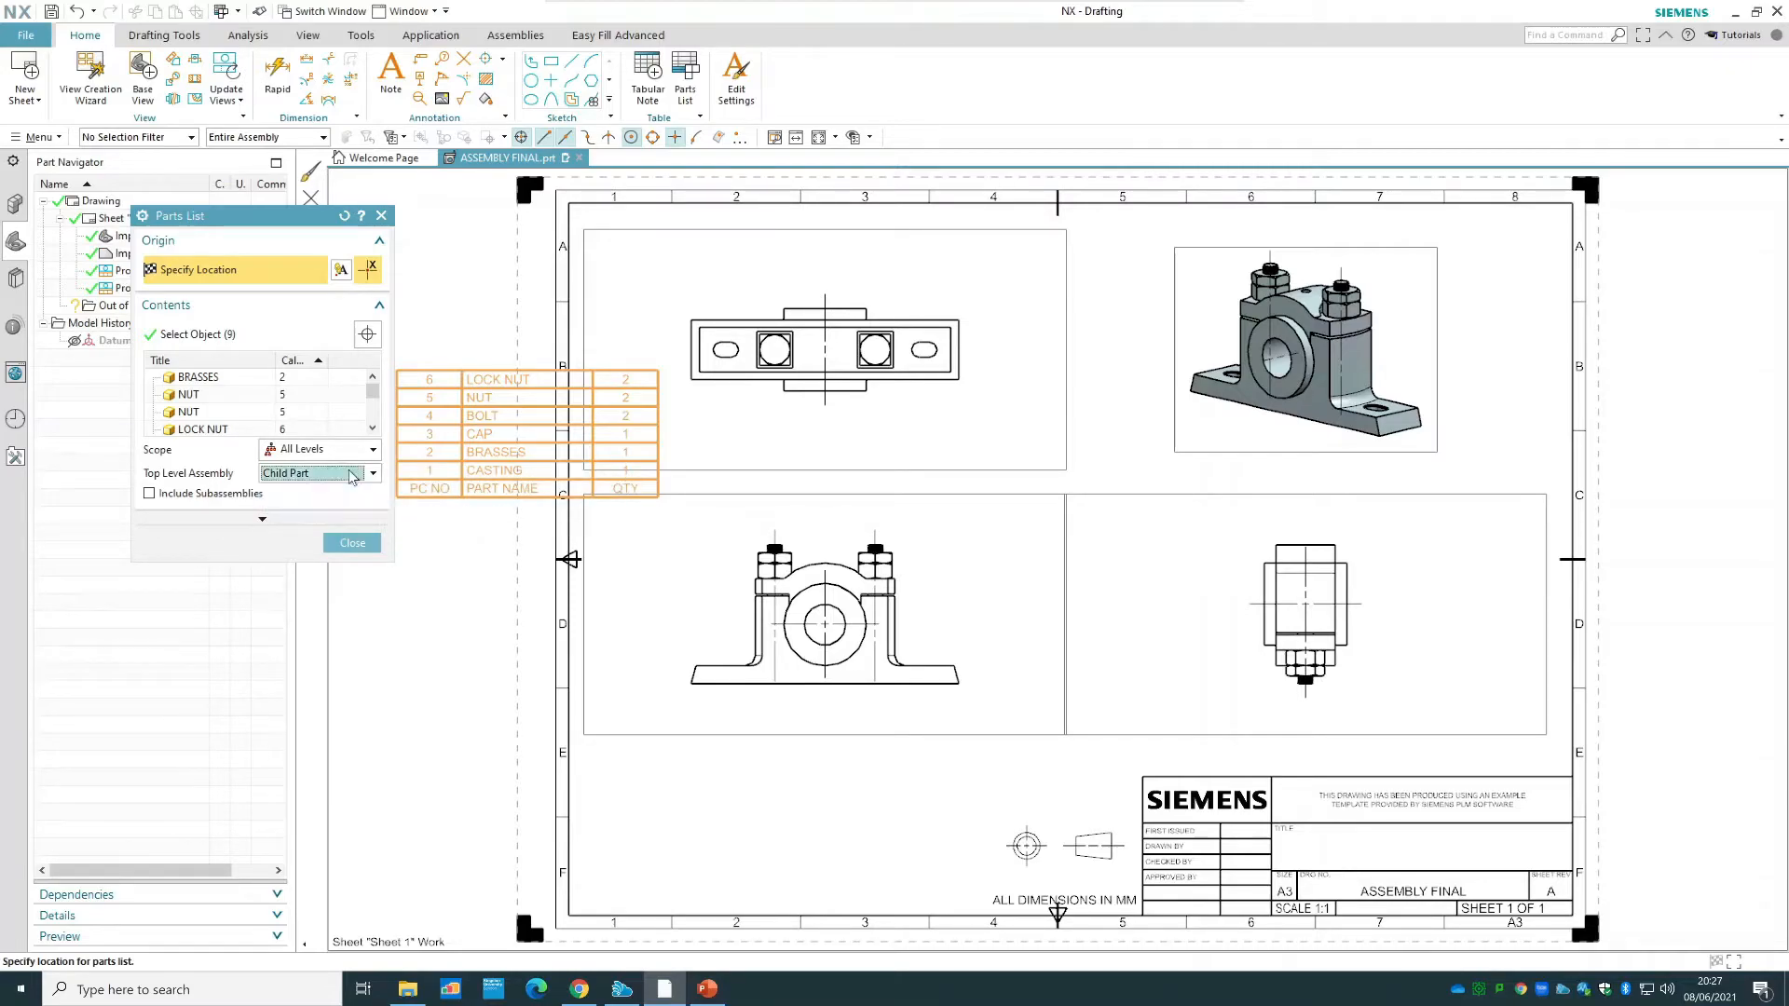
left_click(351, 450)
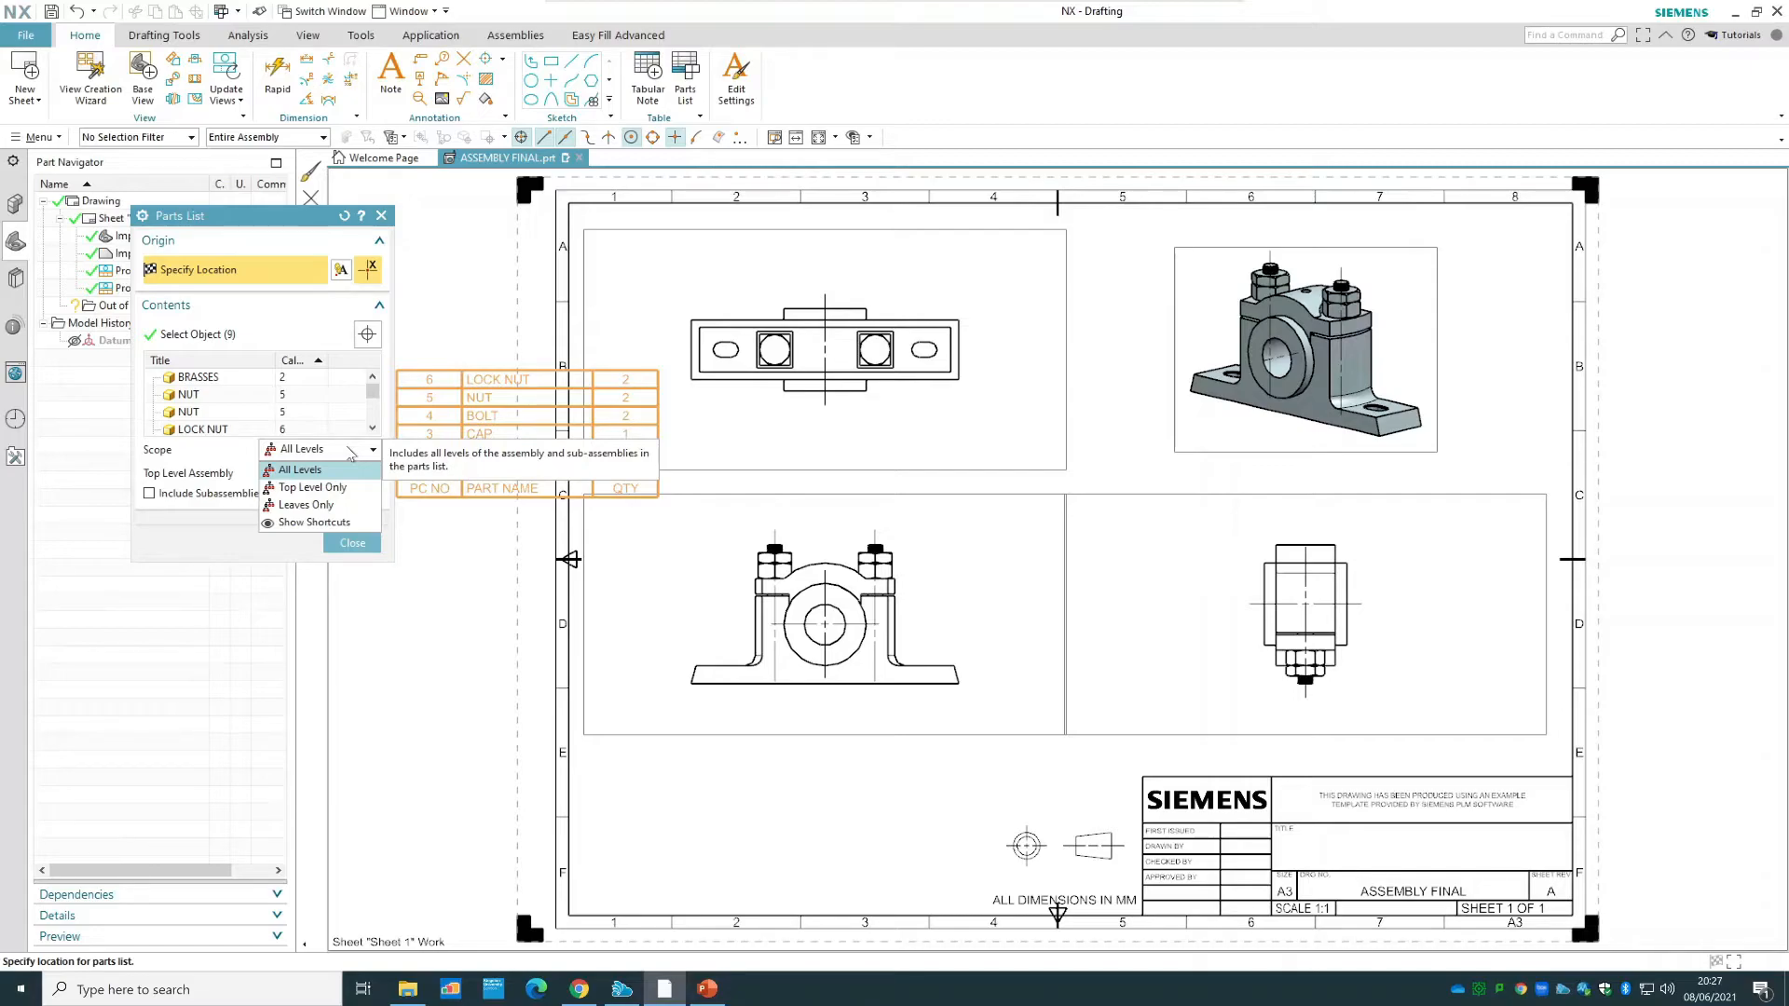
left_click(351, 451)
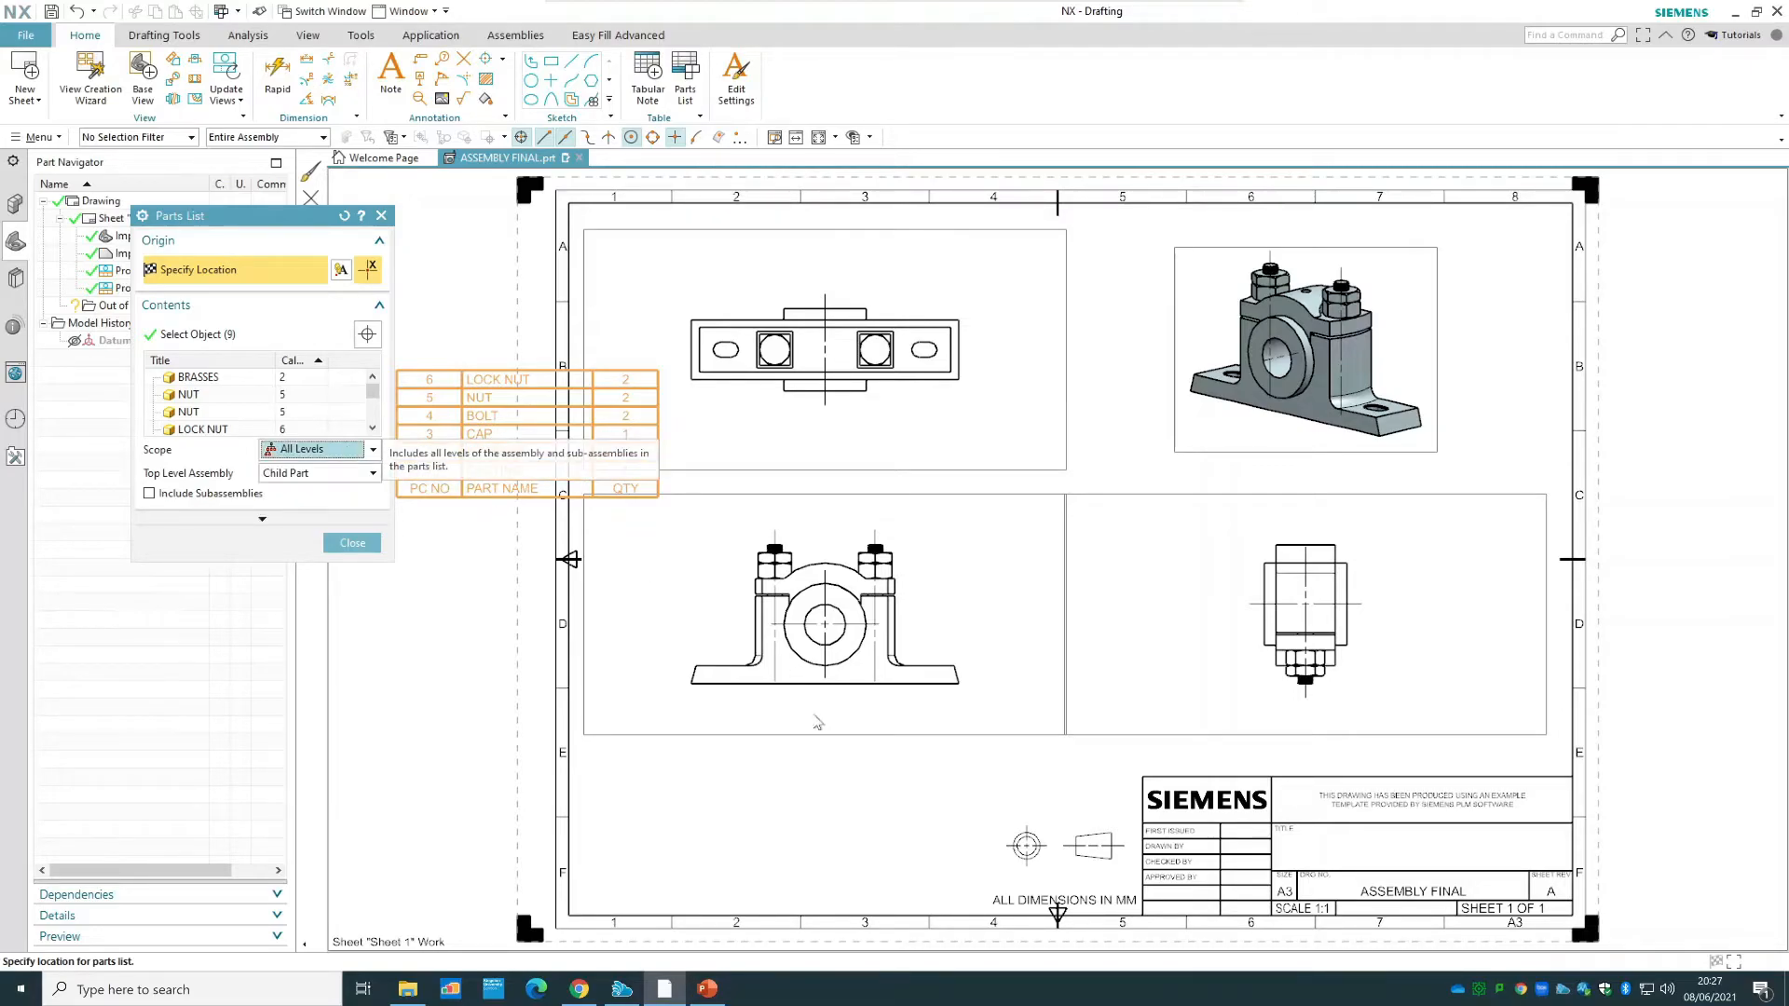
left_click(654, 761)
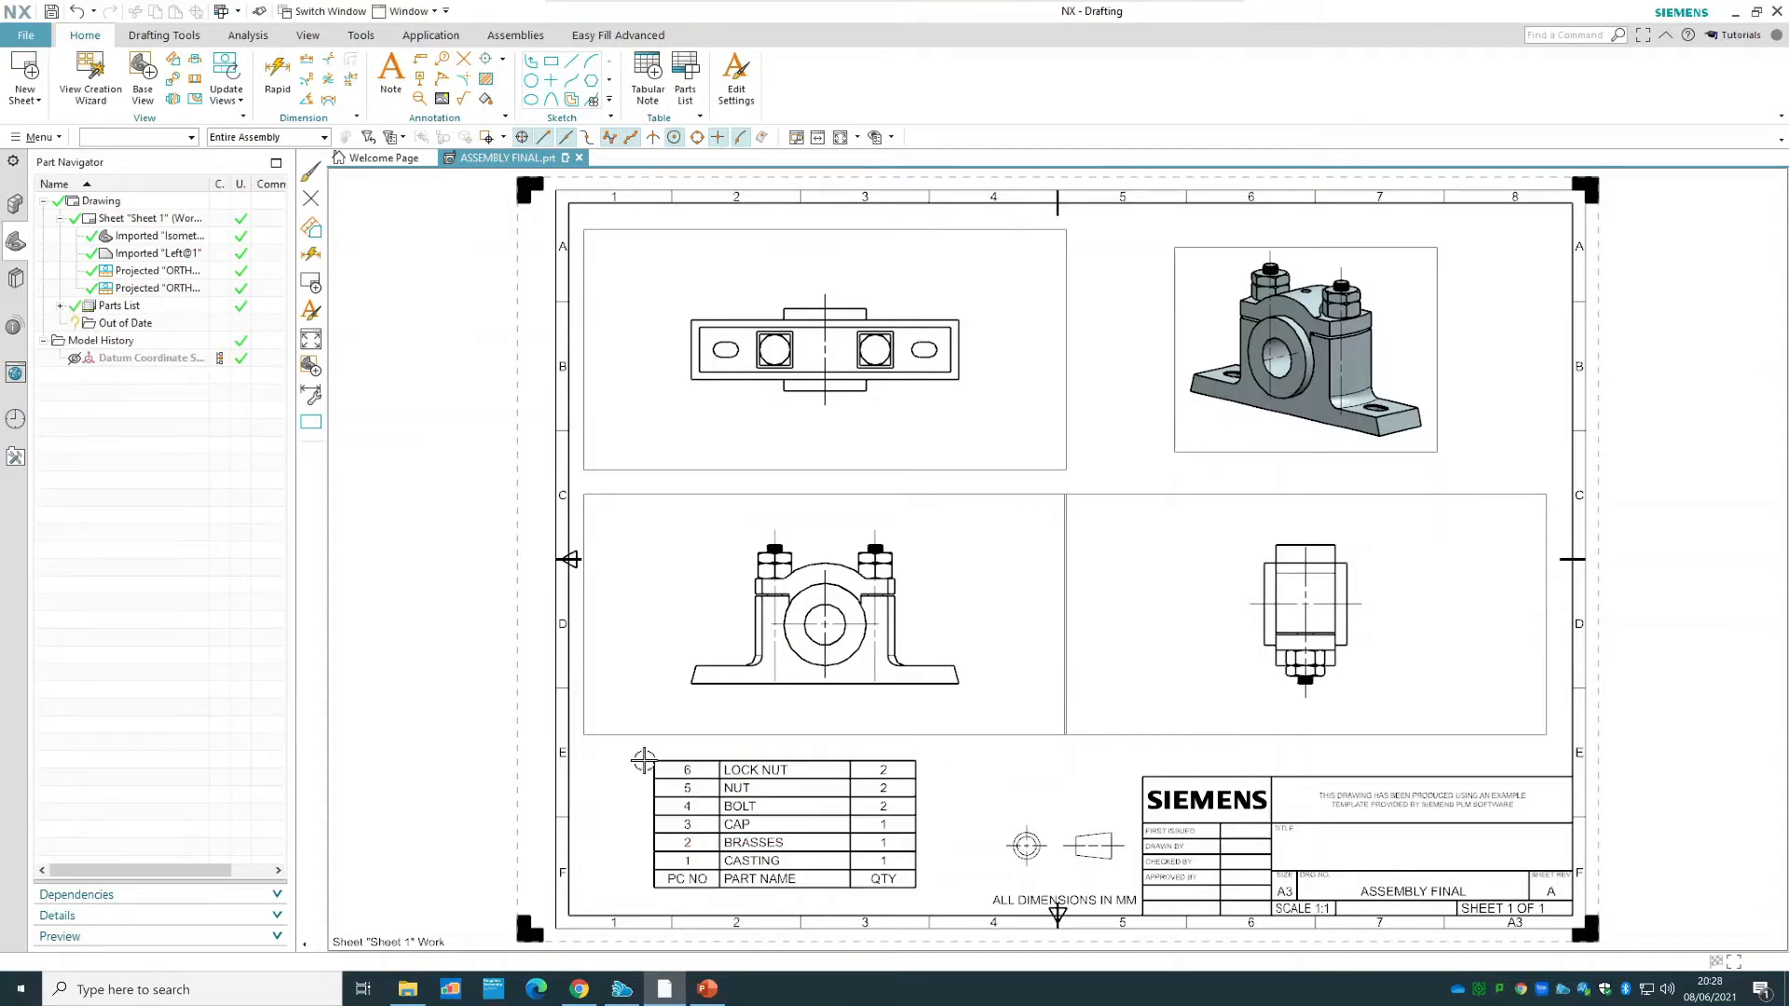
- Set the parts list's sorting method to Manual and slightly widen its QTY column
right_click(652, 760)
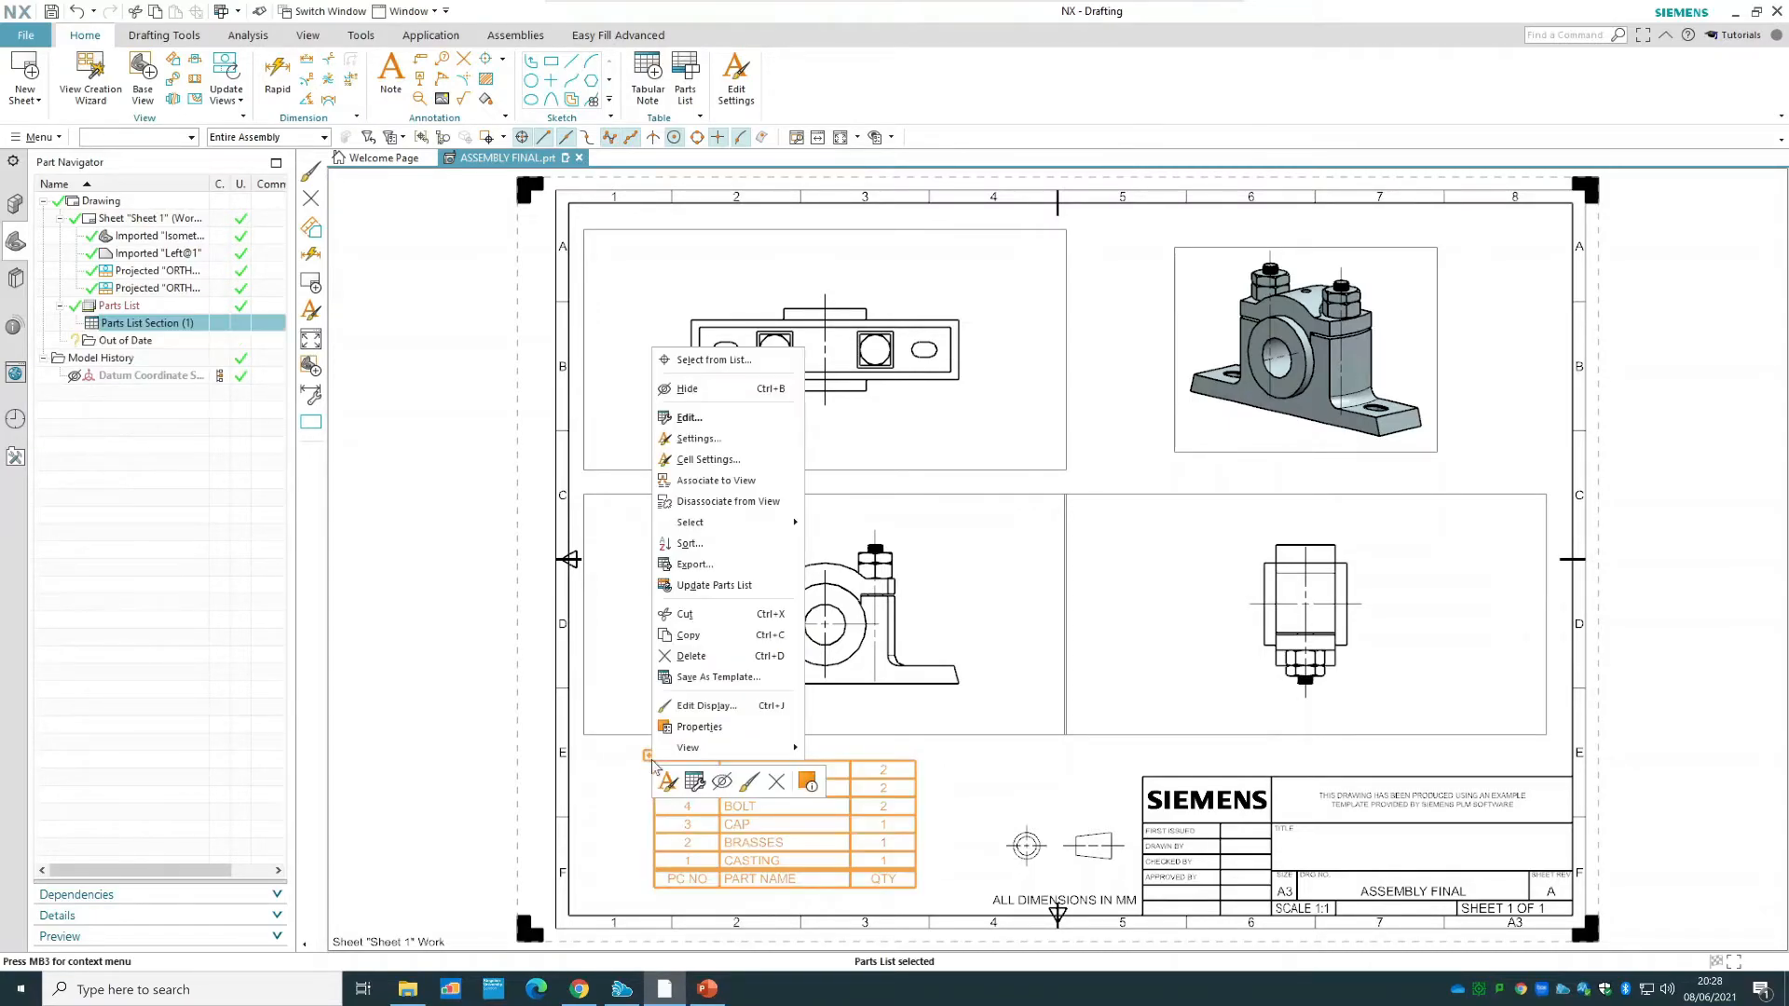
left_click(713, 437)
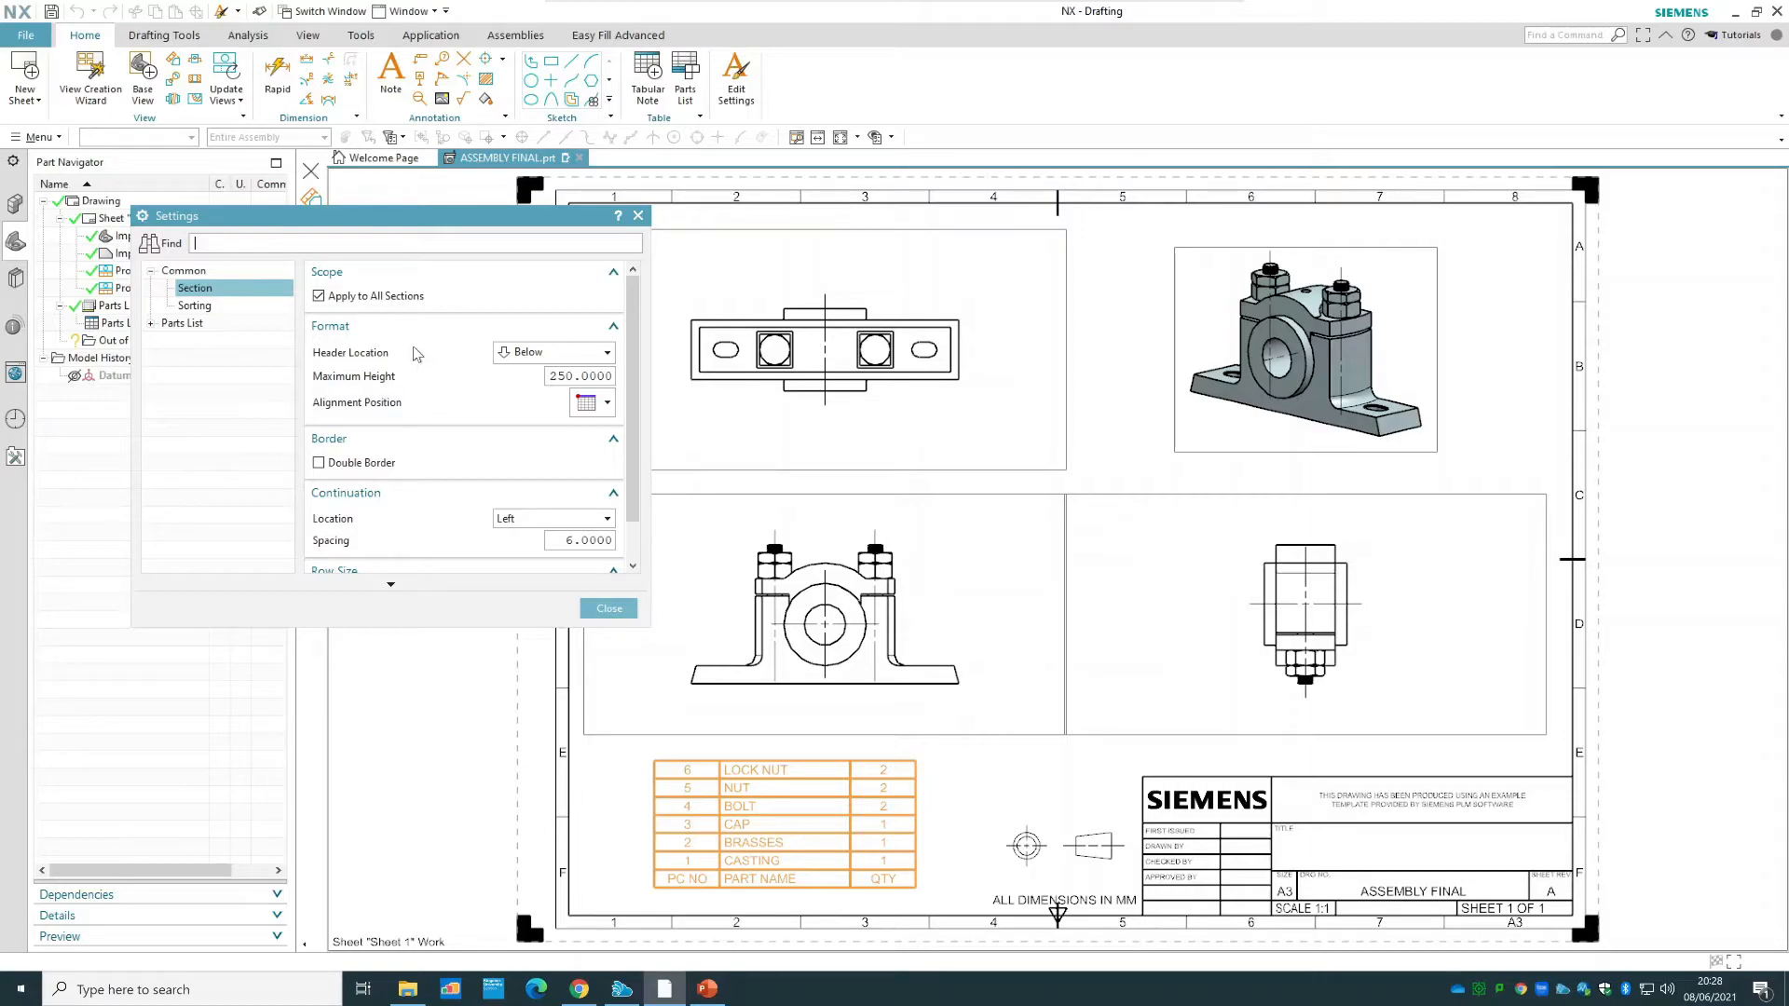
left_click(206, 307)
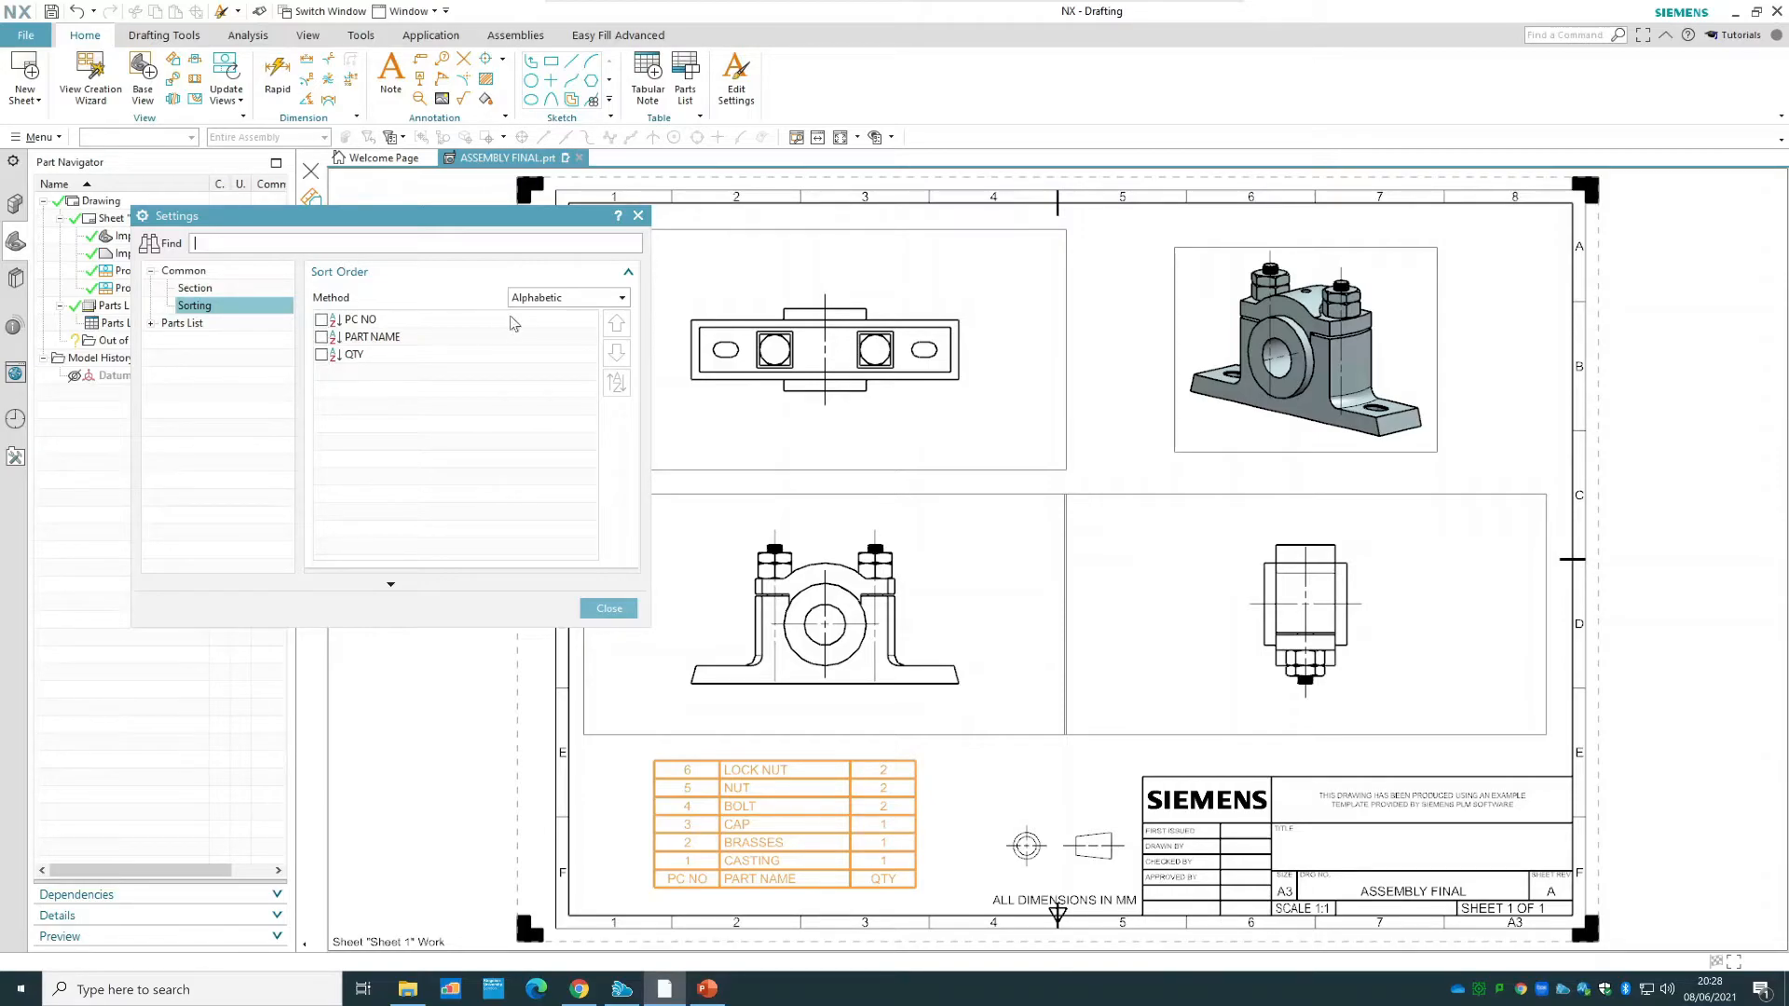
left_click(533, 298)
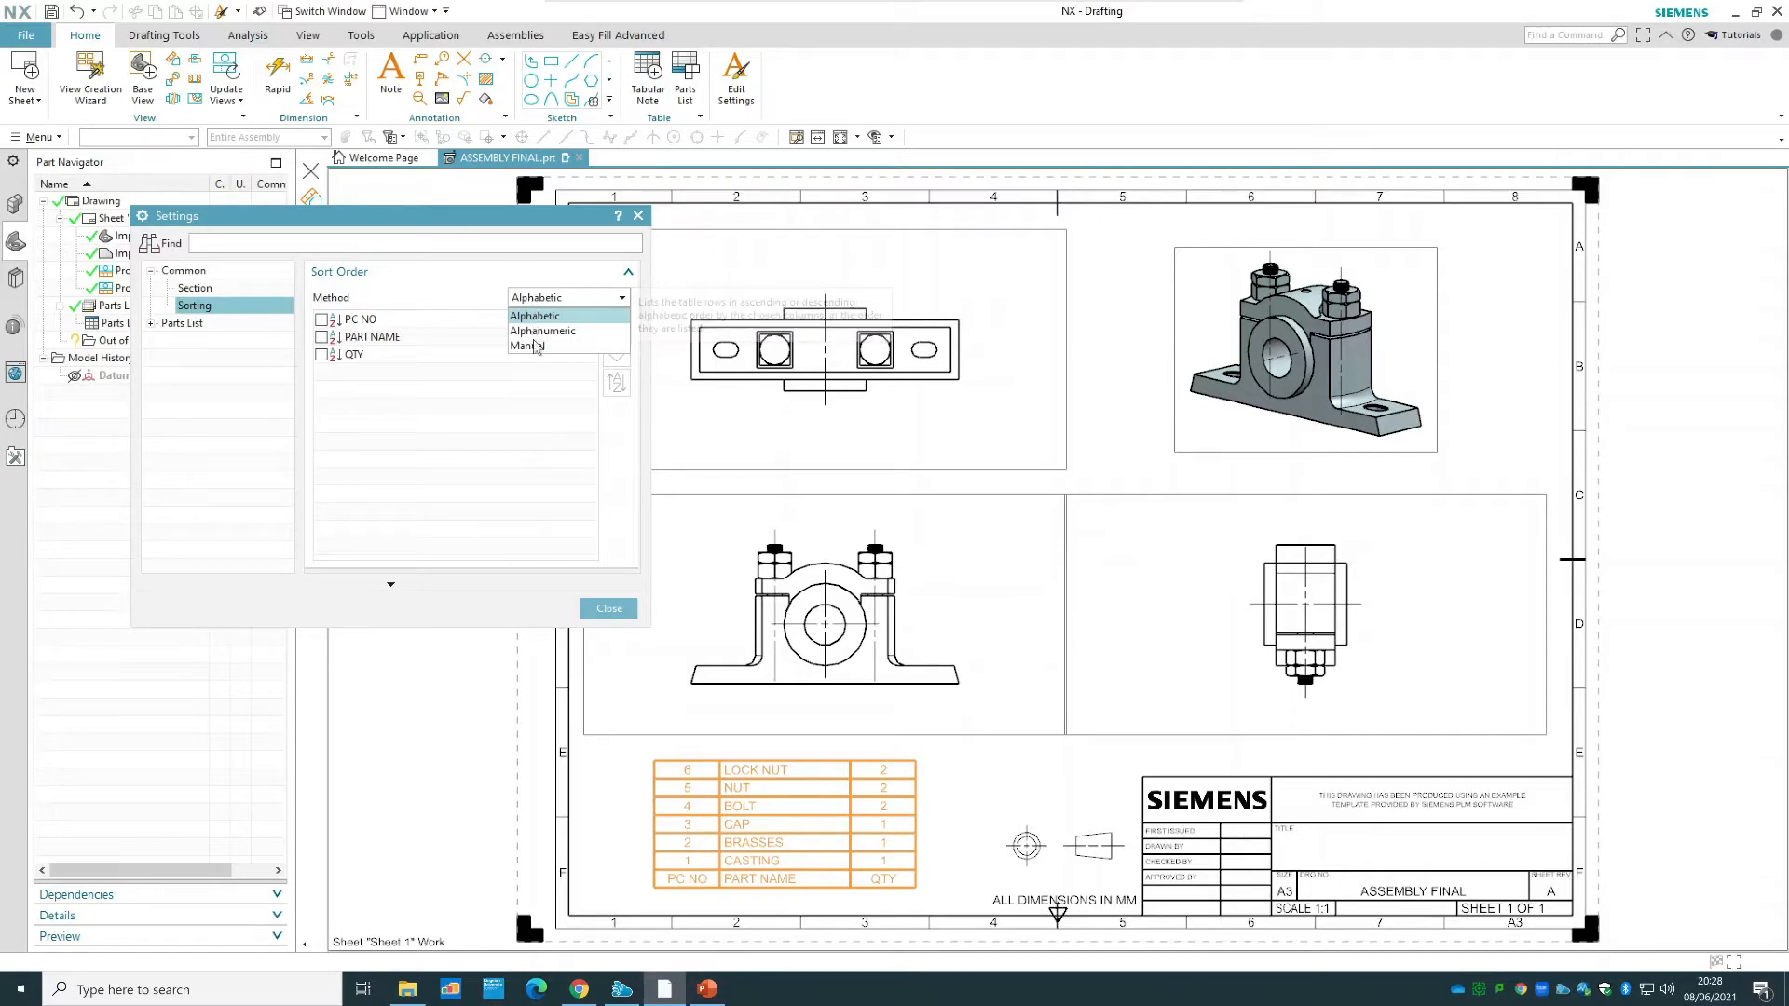
left_click(536, 346)
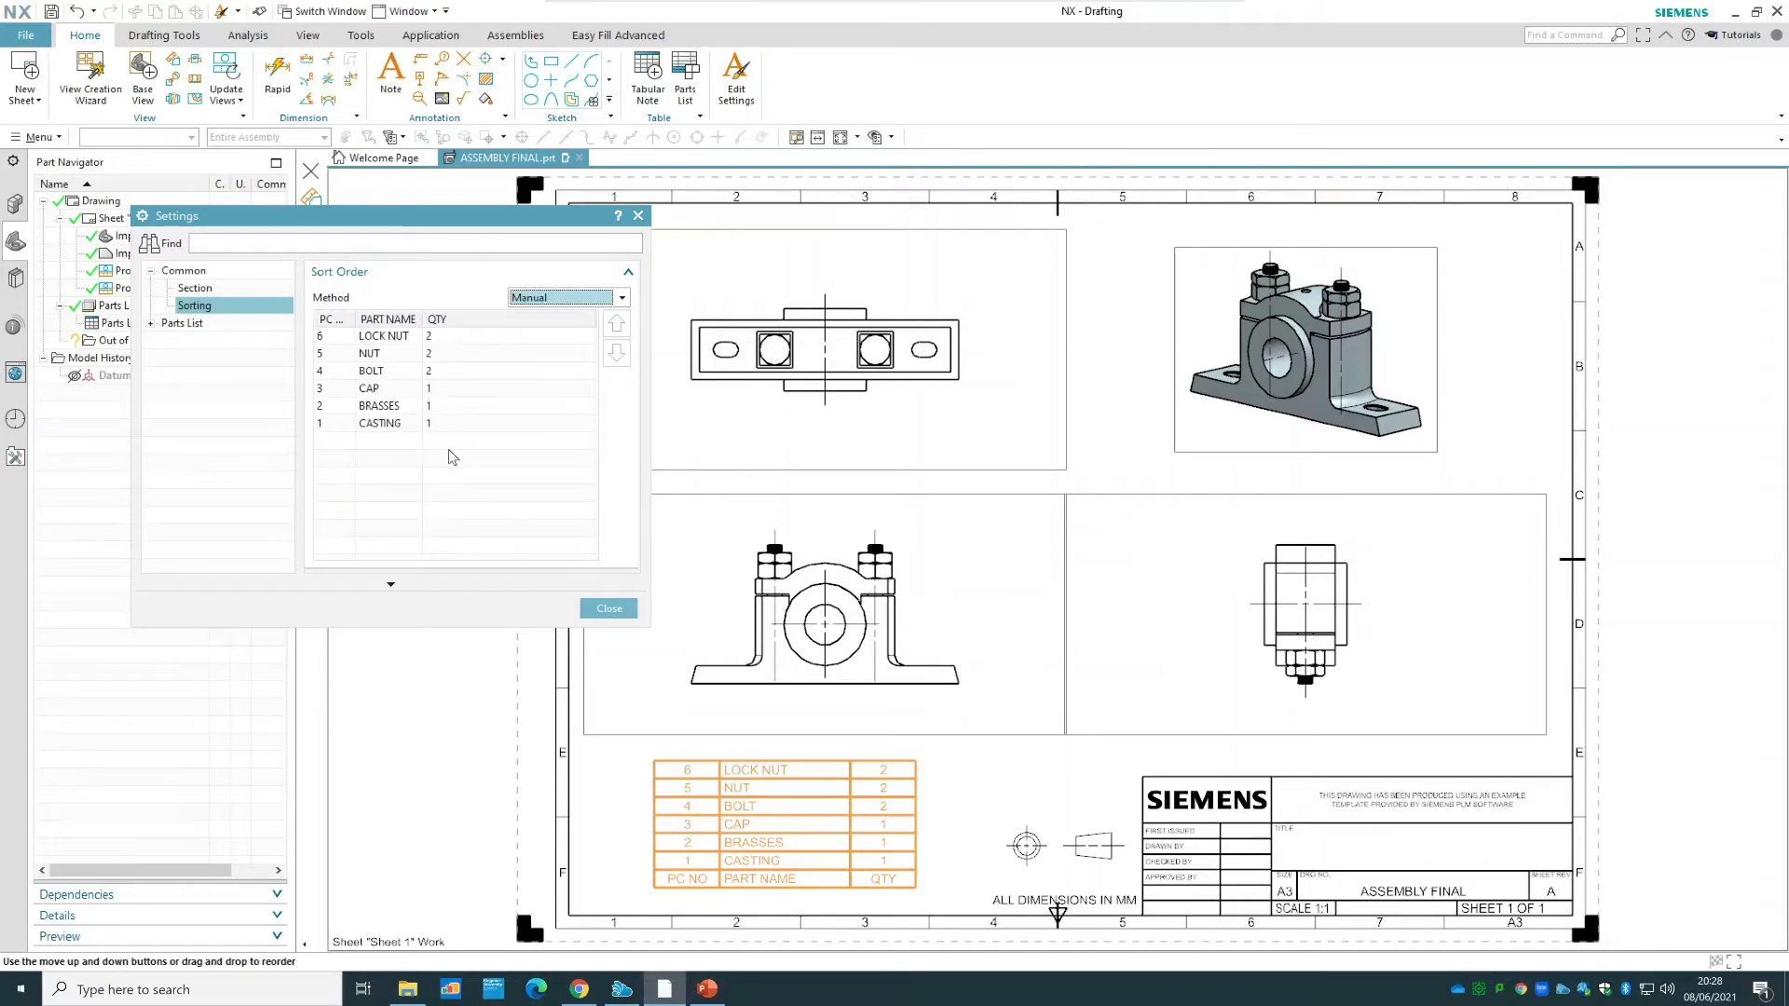
left_click(609, 609)
mouse_move(915, 827)
left_mouse_down()
mouse_move(963, 830)
mouse_move(900, 836)
mouse_move(935, 836)
mouse_move(920, 837)
left_mouse_up()
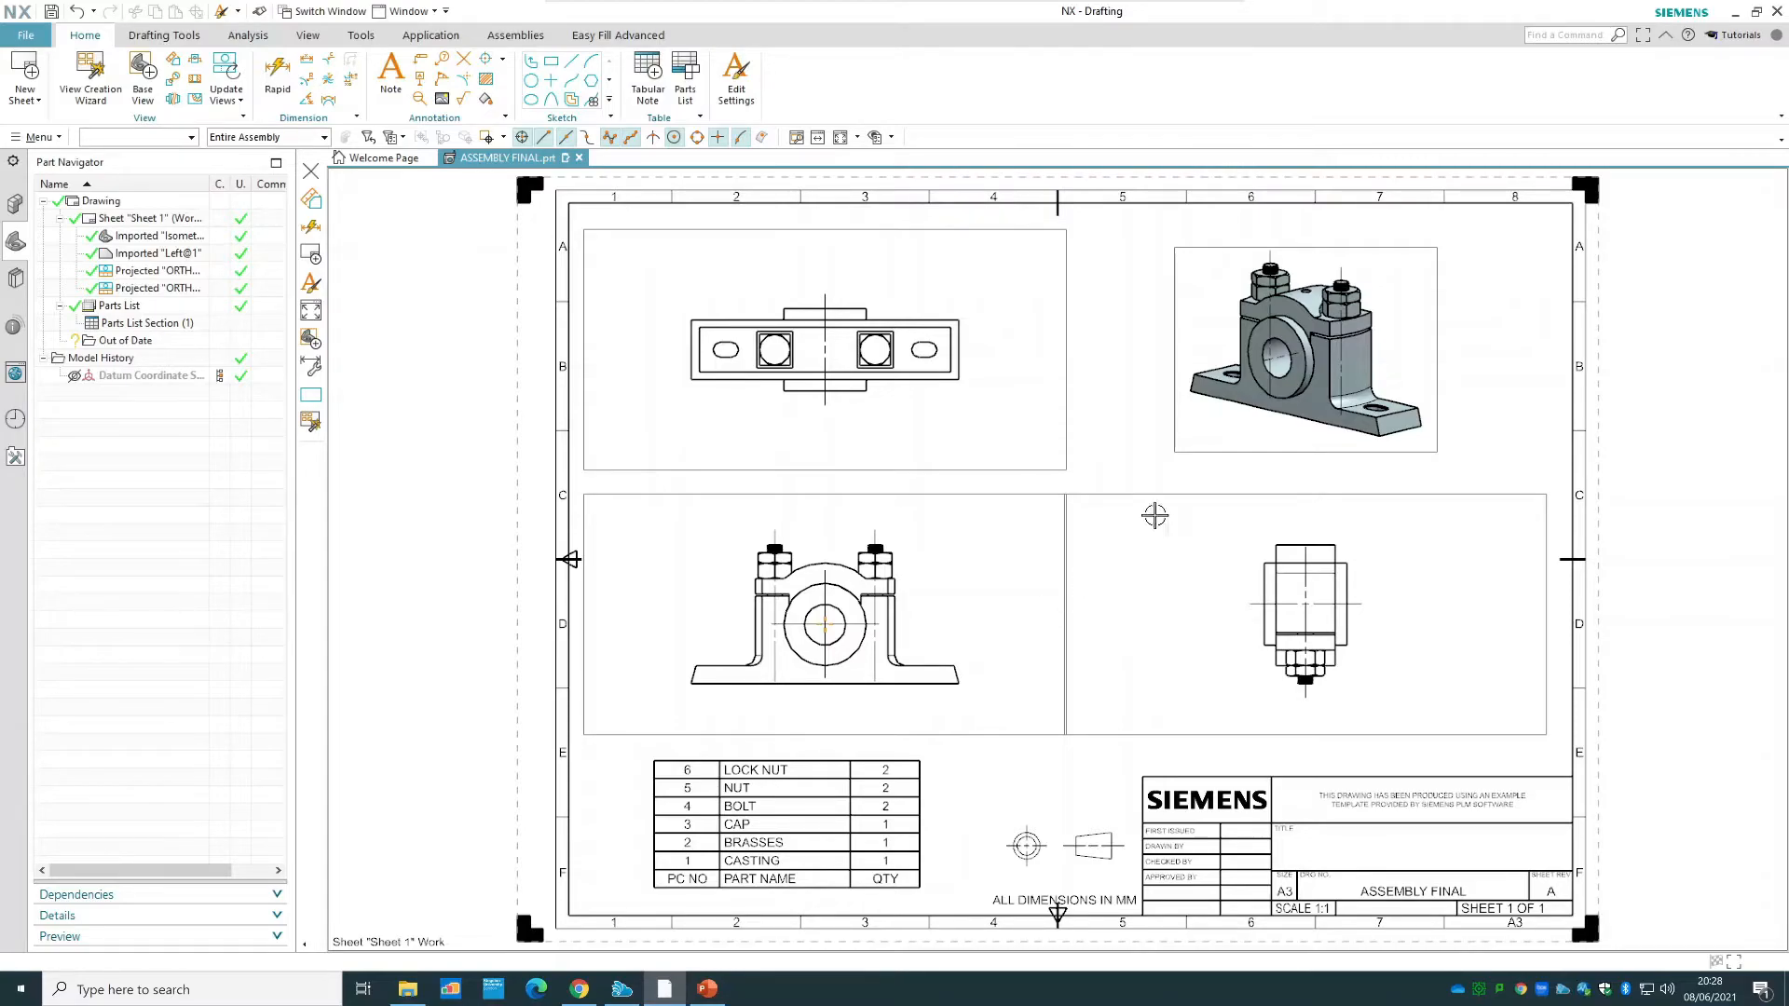
- Show balloons on the isometric view and move balloons 1 and 2 outward below the model
right_click(1207, 452)
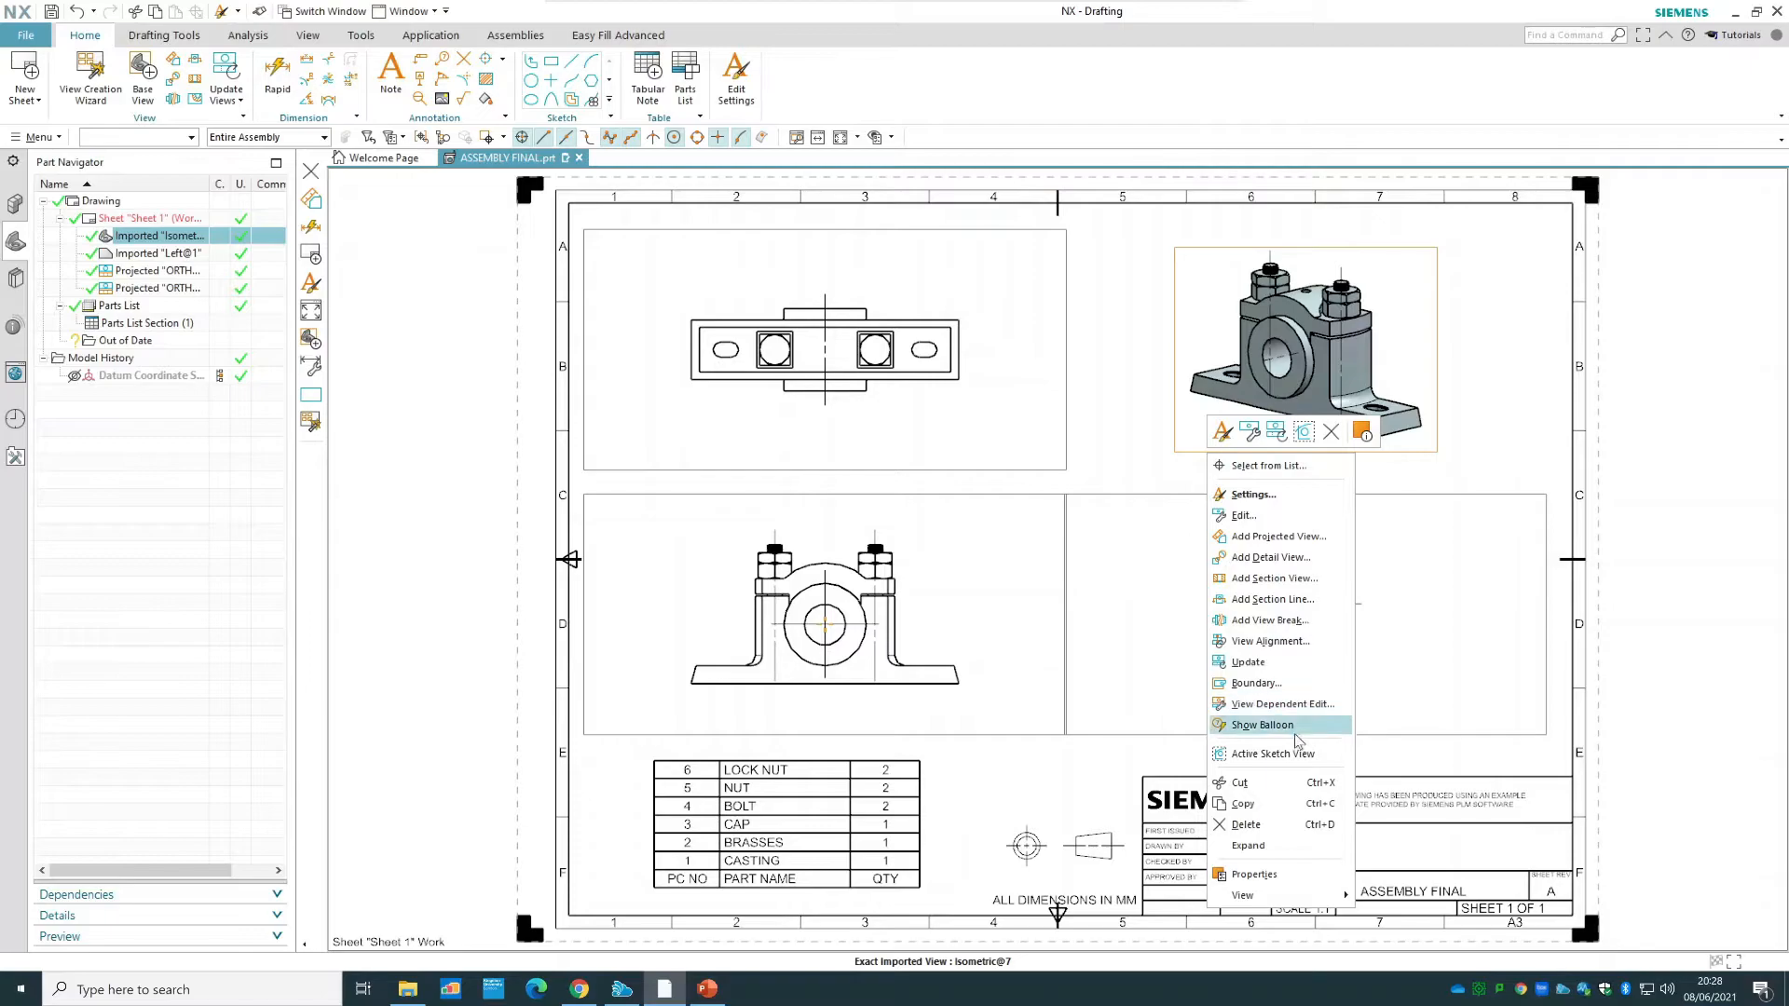
left_click(1259, 725)
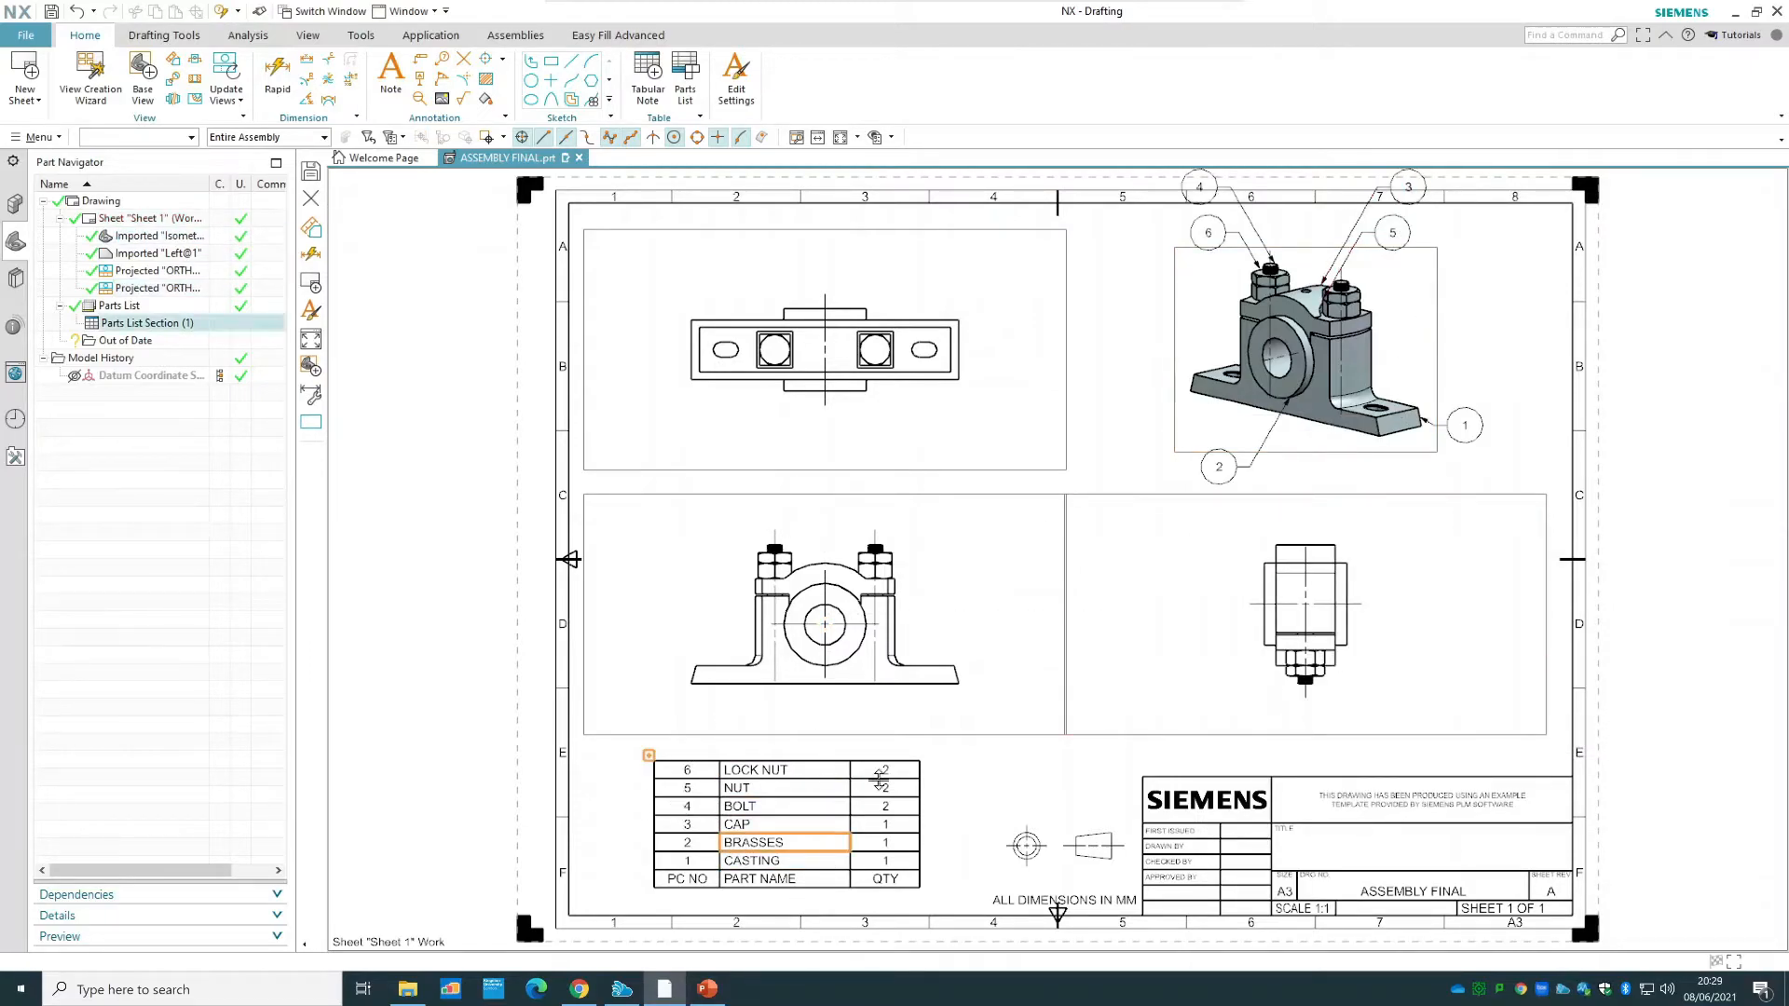
left_click_drag(1479, 430, 1513, 452)
left_click_drag(1219, 466, 1148, 466)
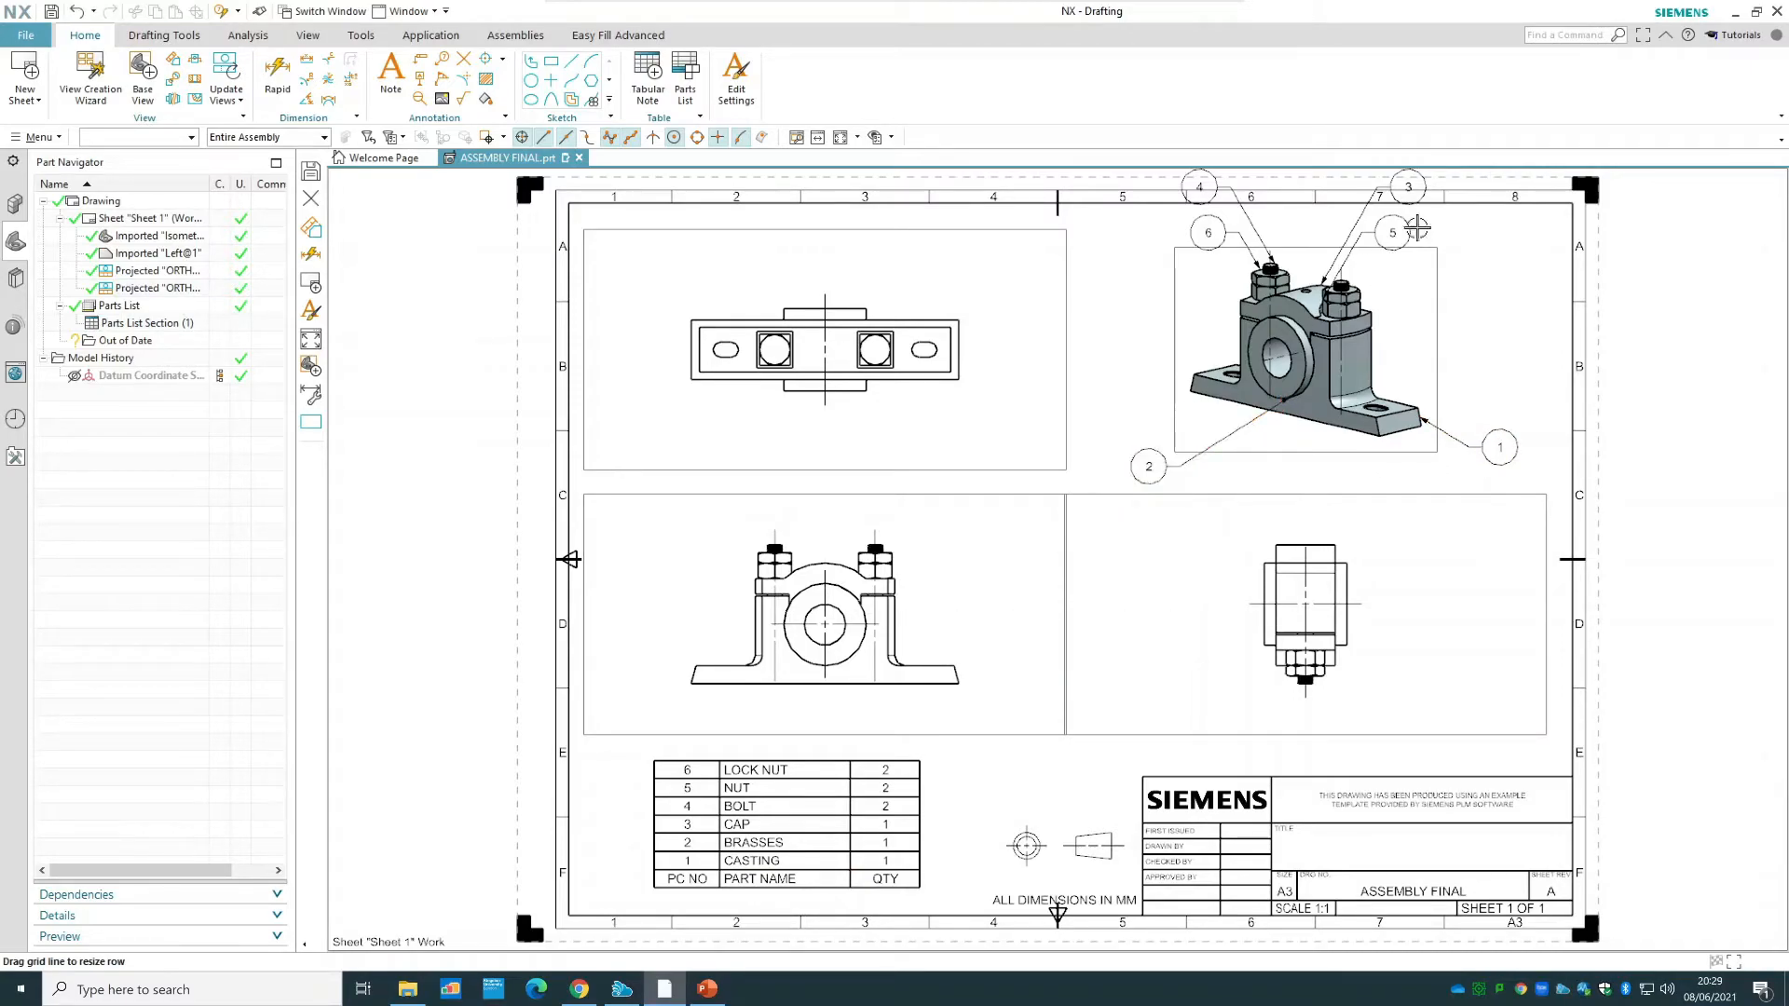
- Move balloons 5, 3, 6 and 4 inside the sheet border, spacing them around the top of the isometric view
left_click_drag(1475, 281, 1487, 275)
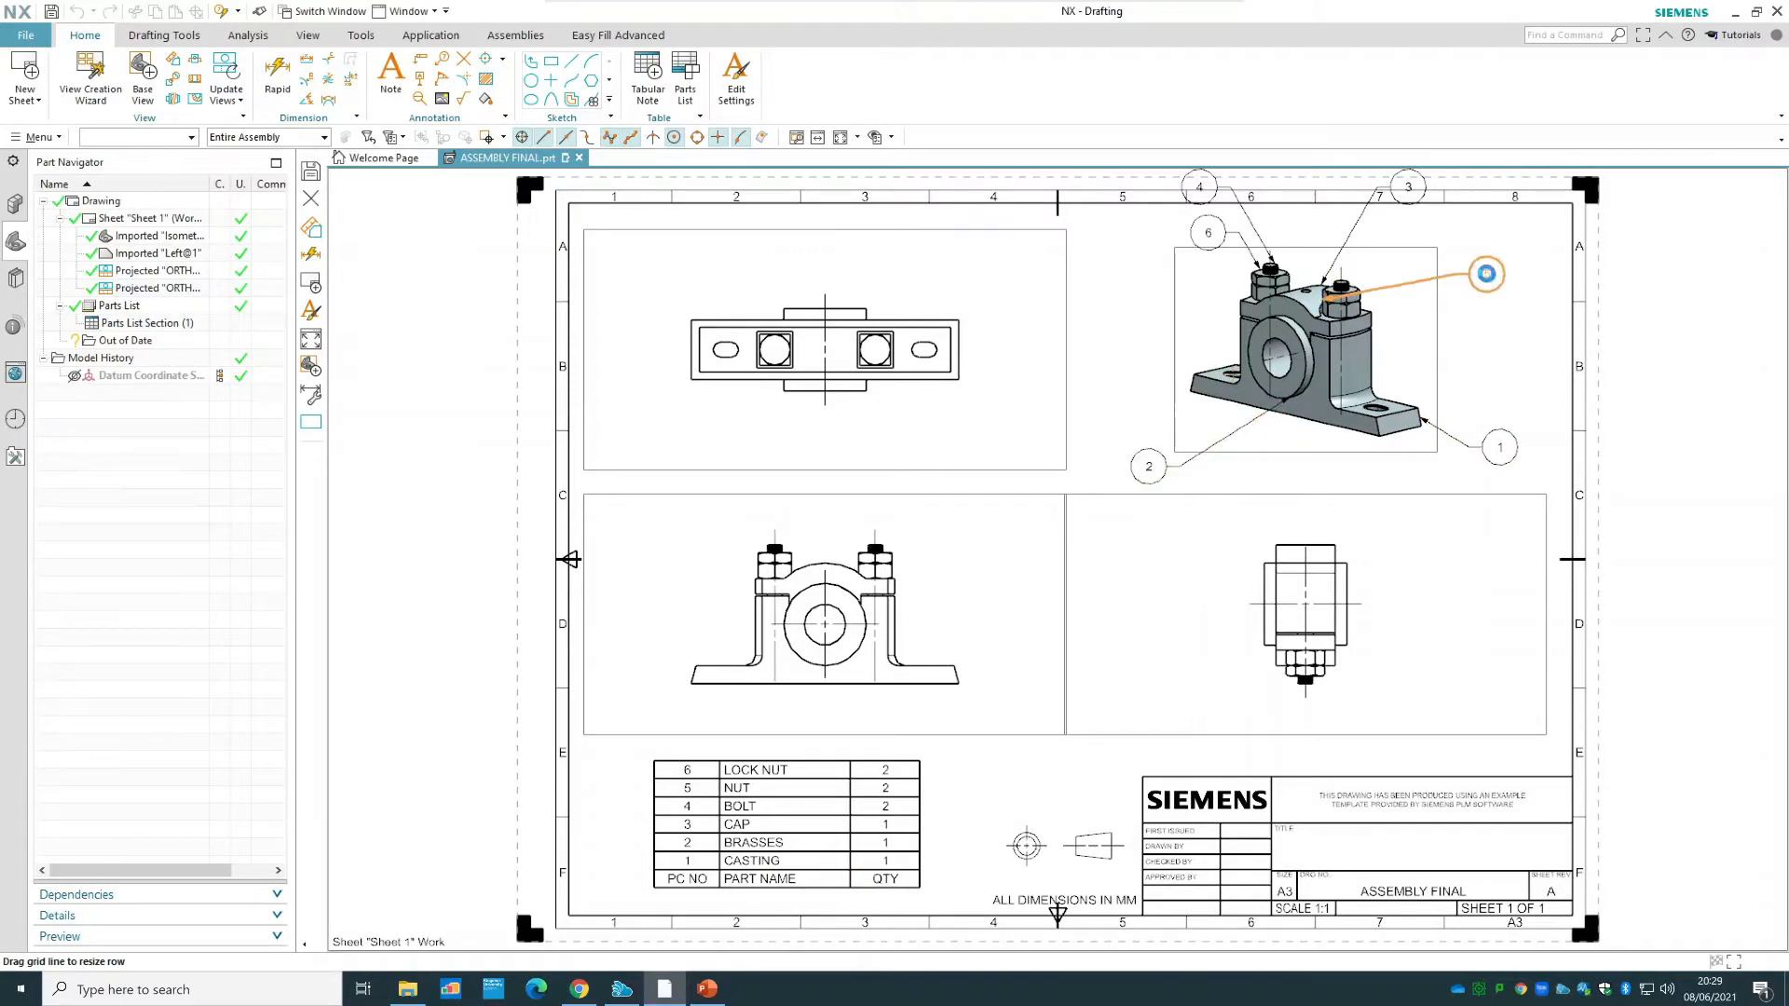
left_click_drag(1416, 198, 1433, 241)
left_click_drag(1194, 243, 1157, 282)
left_click_drag(1199, 186, 1164, 233)
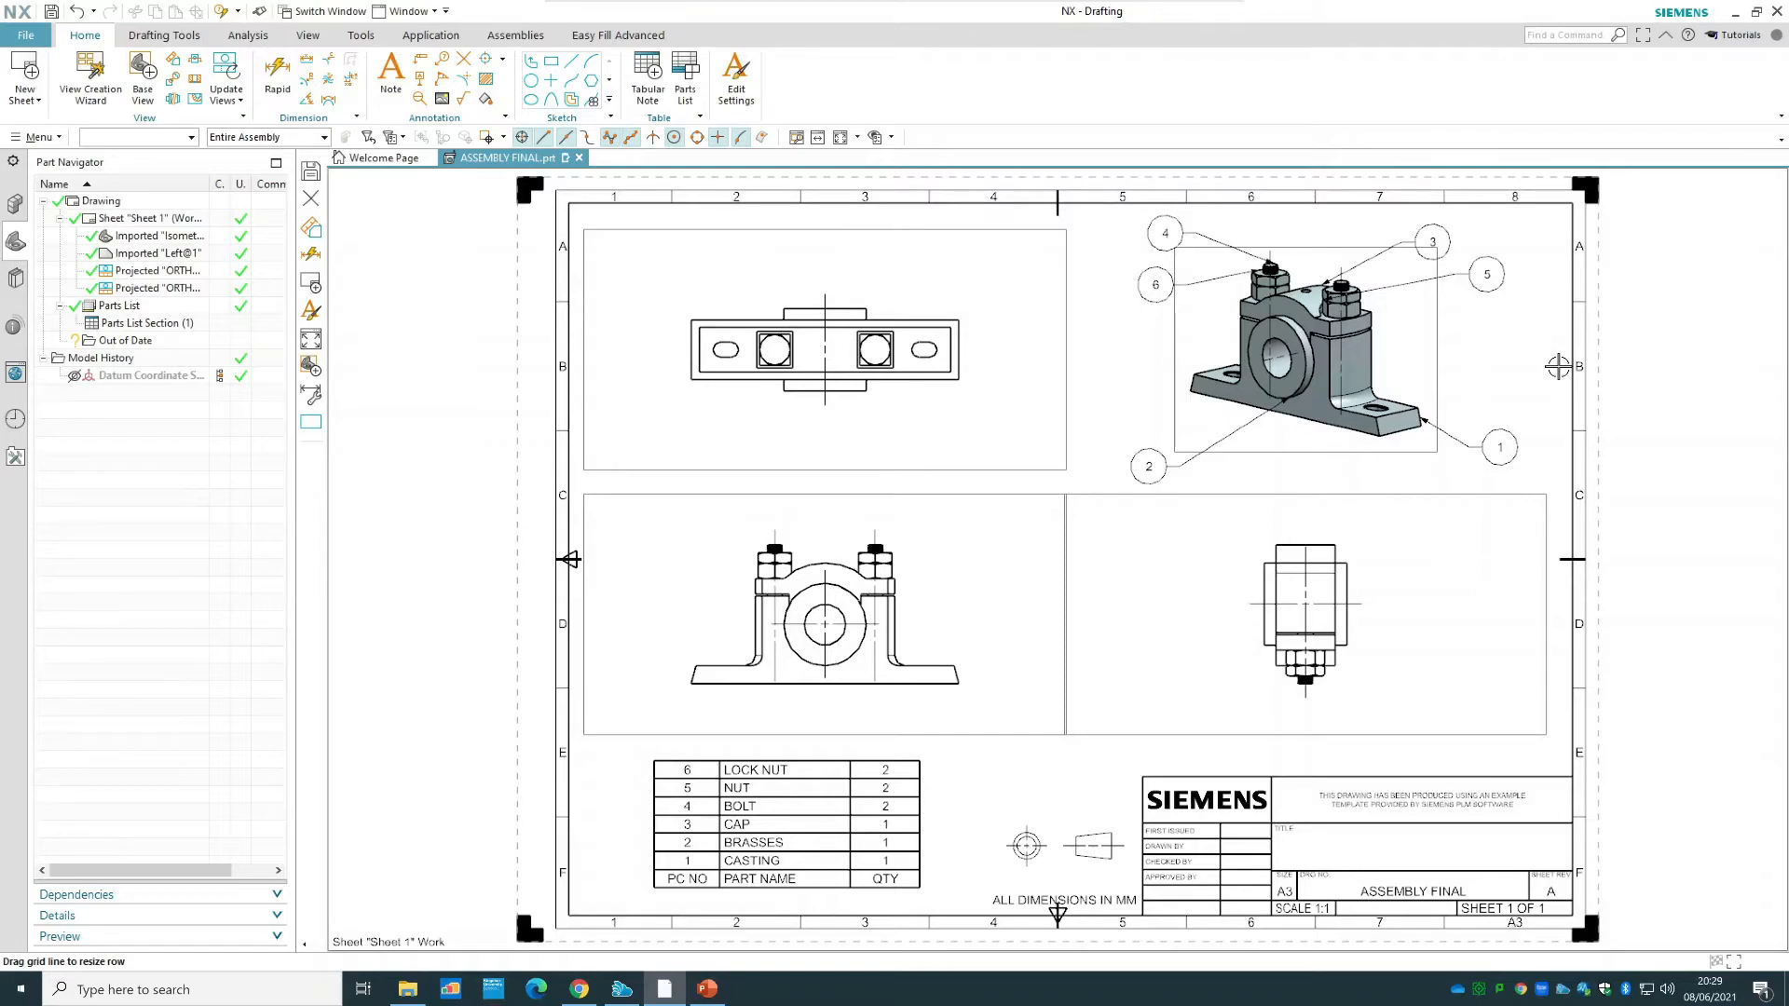
- Check the save, print and plot options for the drawing, including the available printers, and close the print settings without printing
left_click(26, 36)
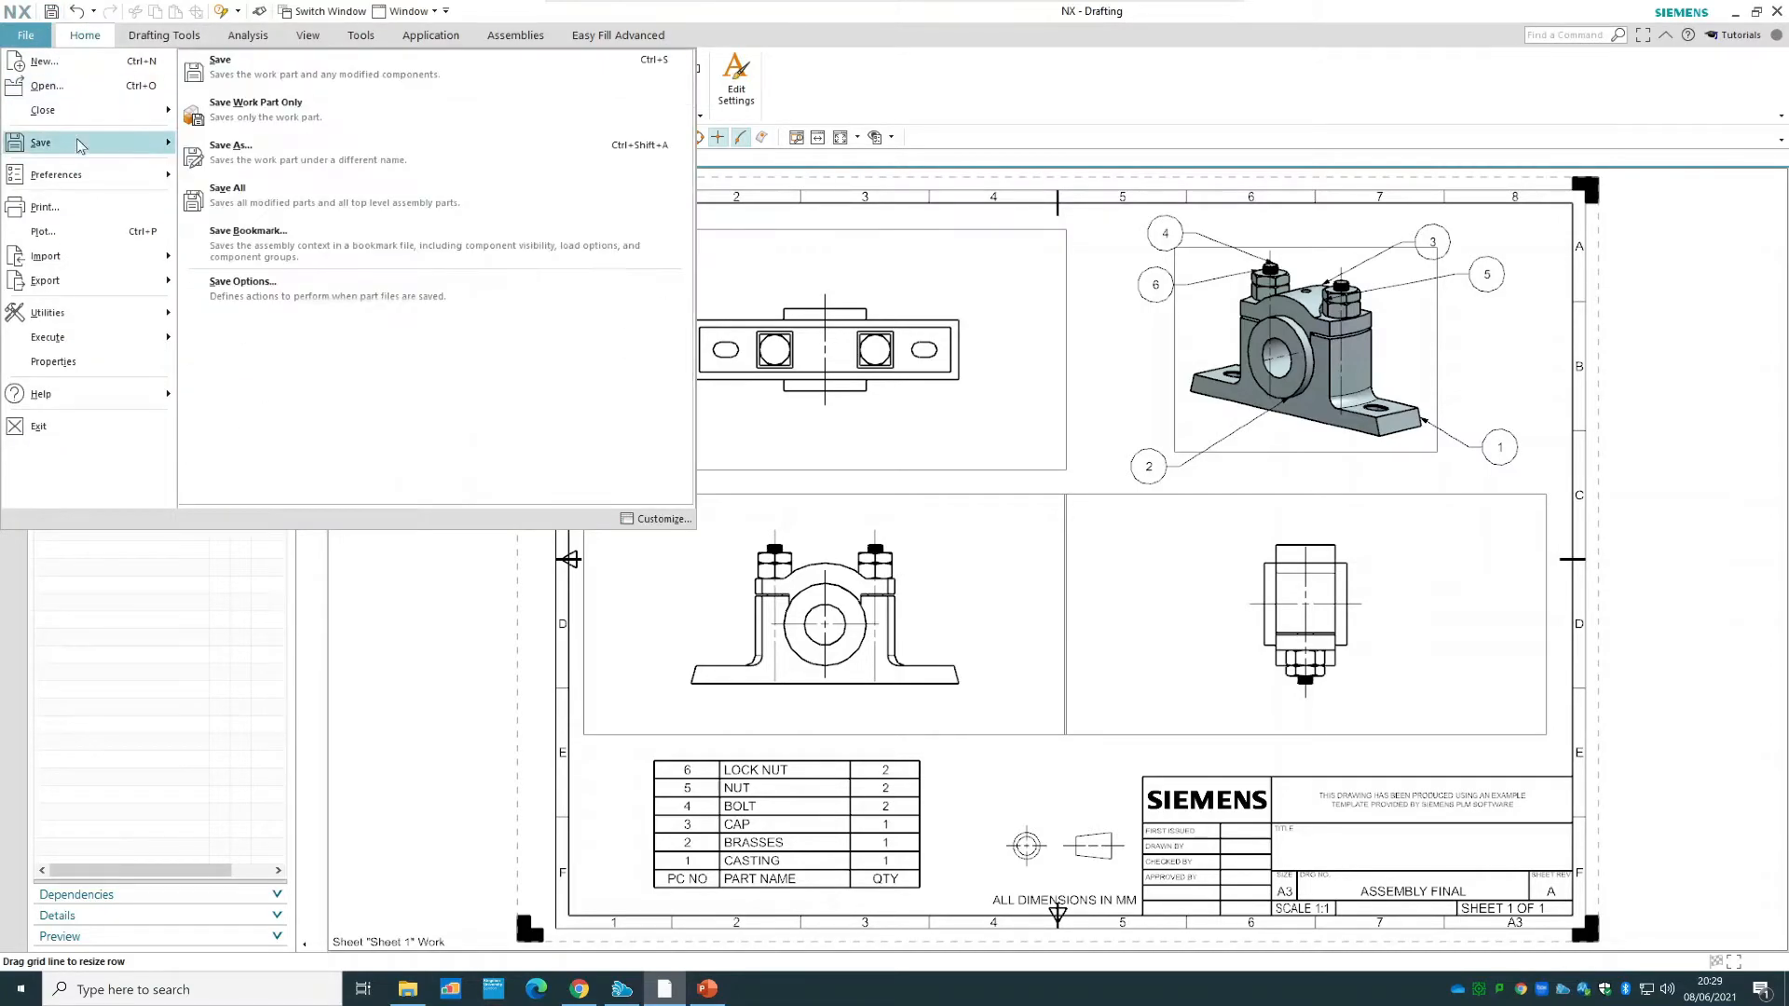
left_click(996, 131)
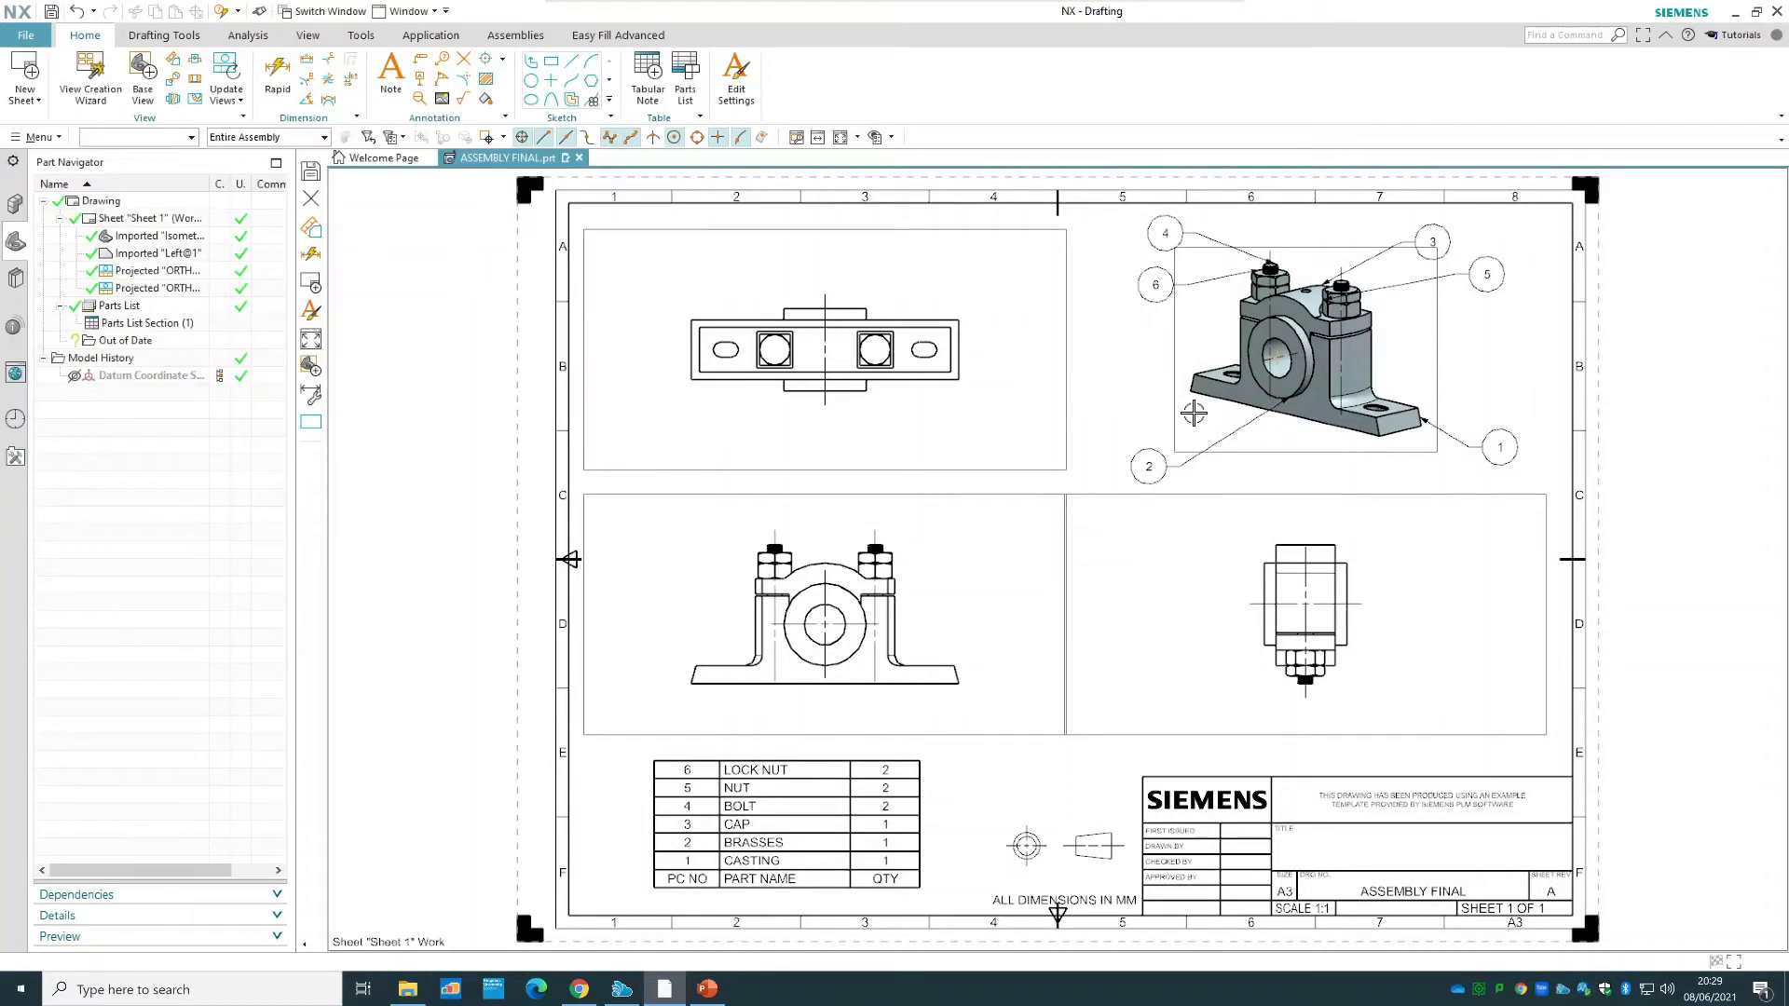
left_click(30, 41)
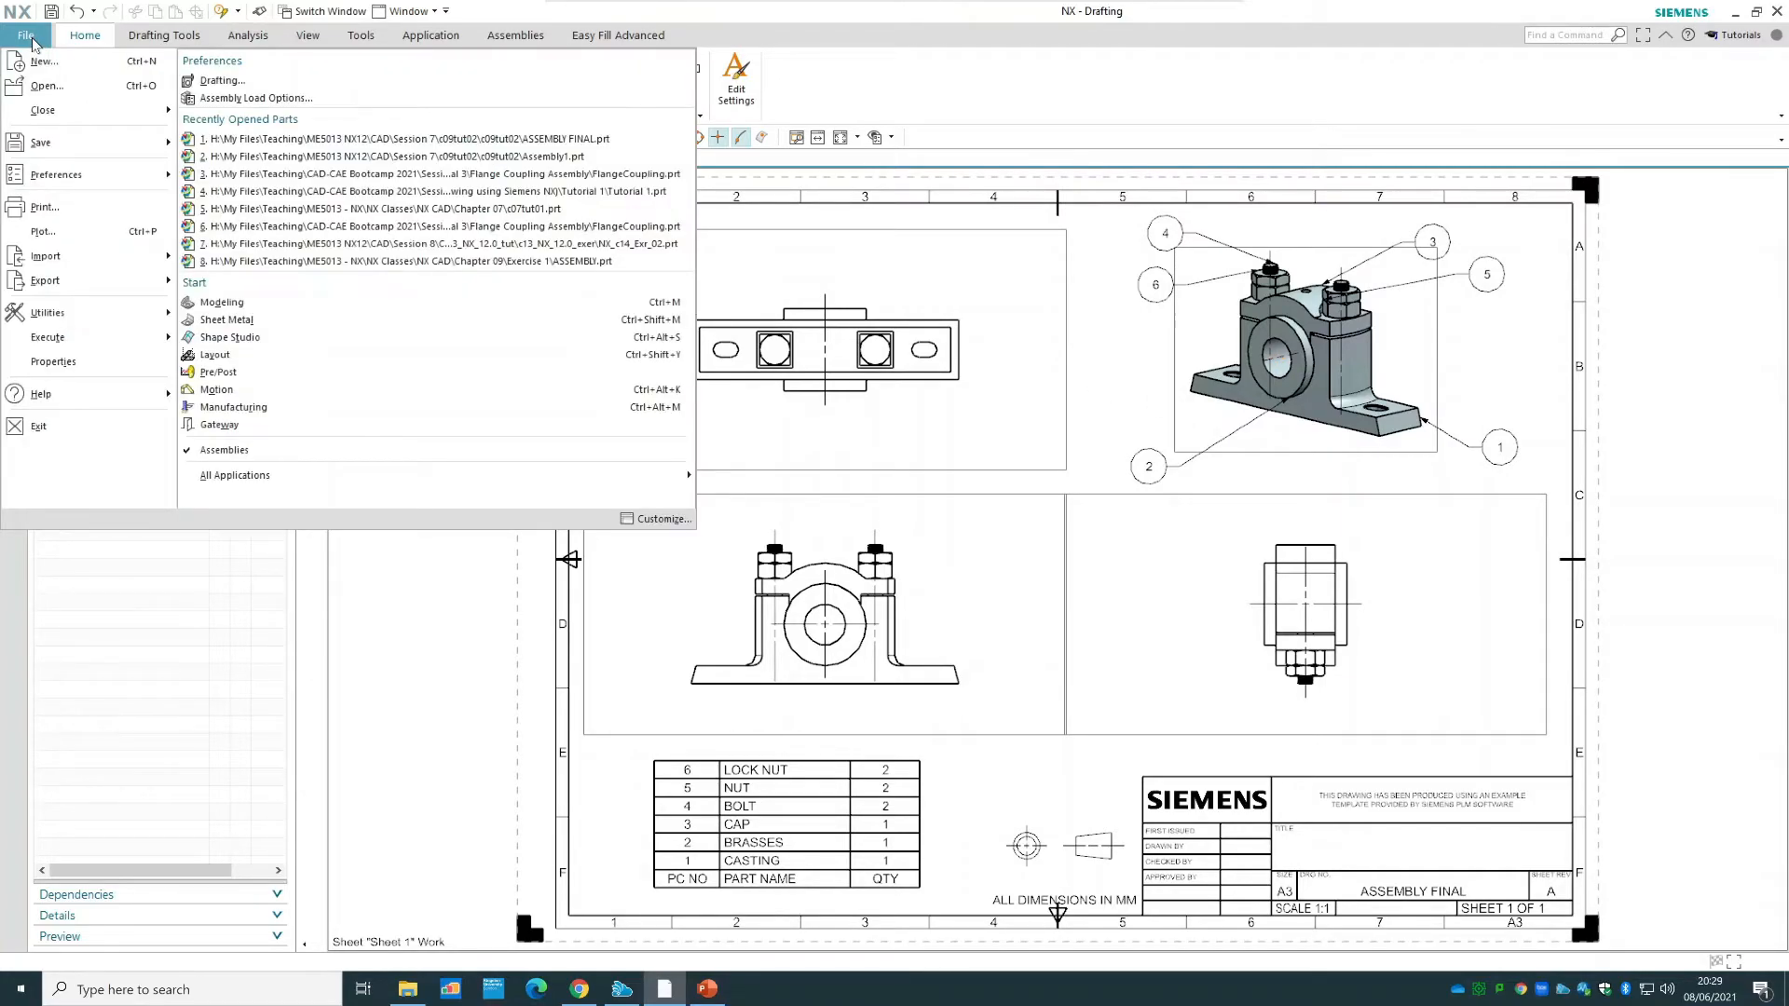
left_click(75, 207)
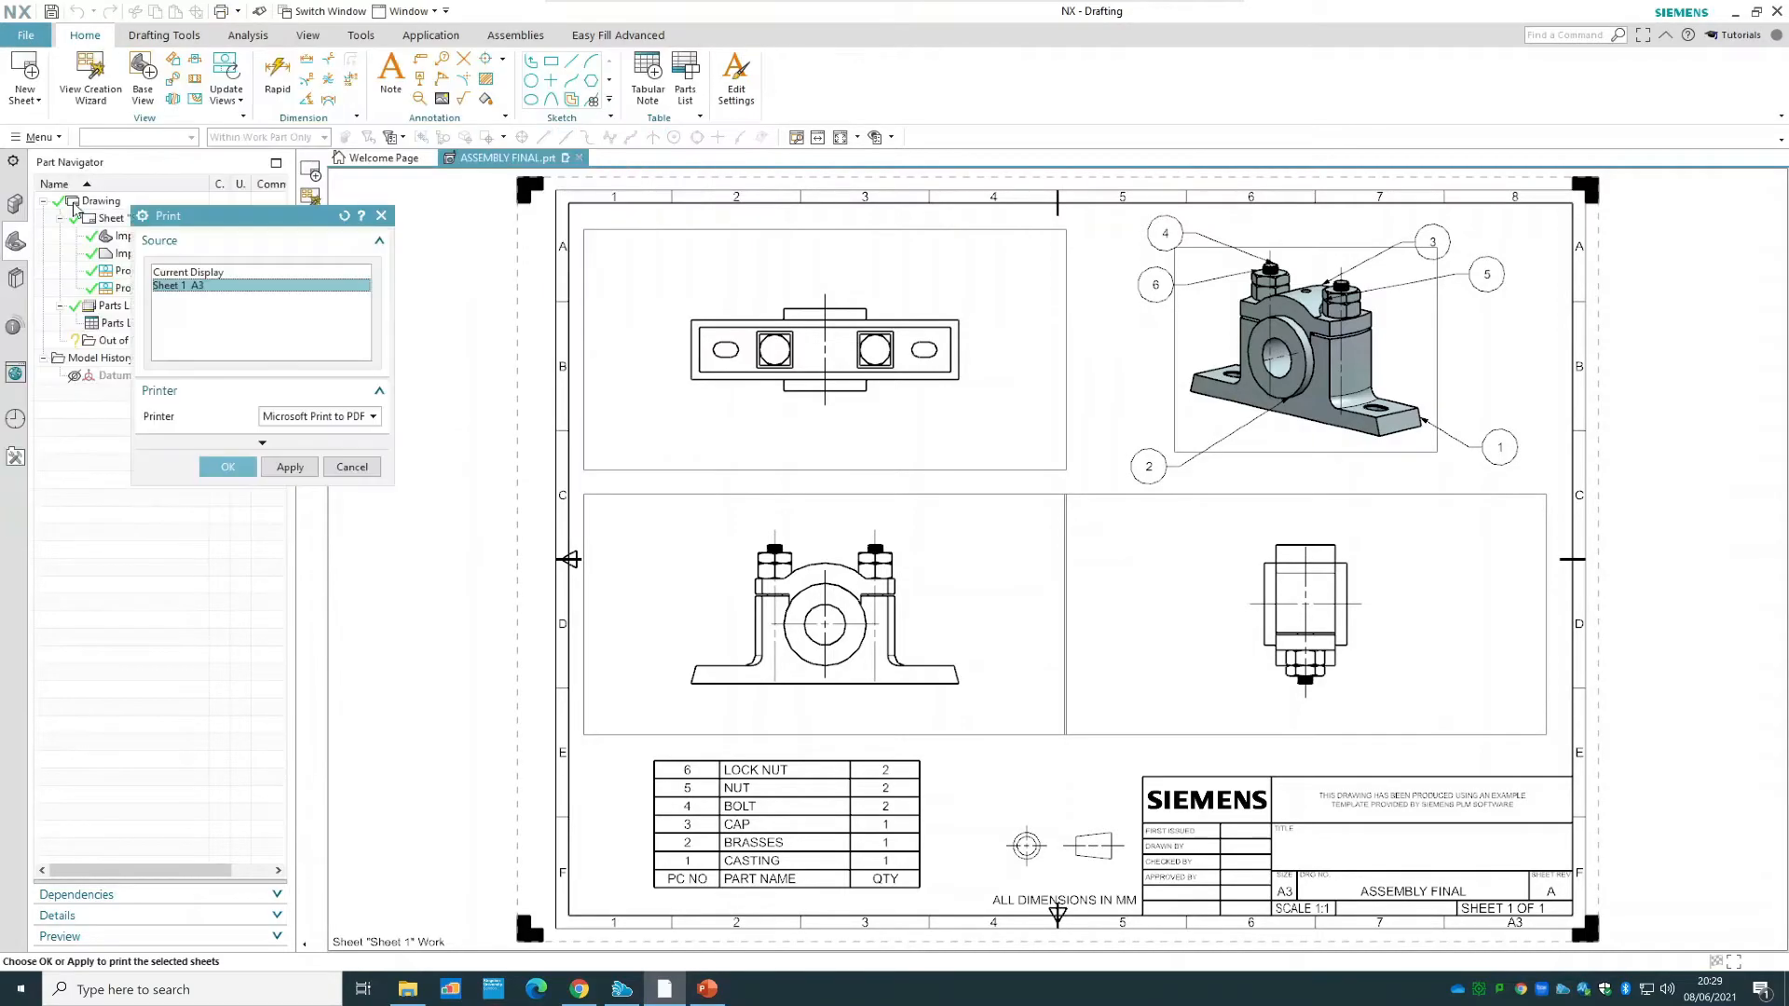
left_click(341, 419)
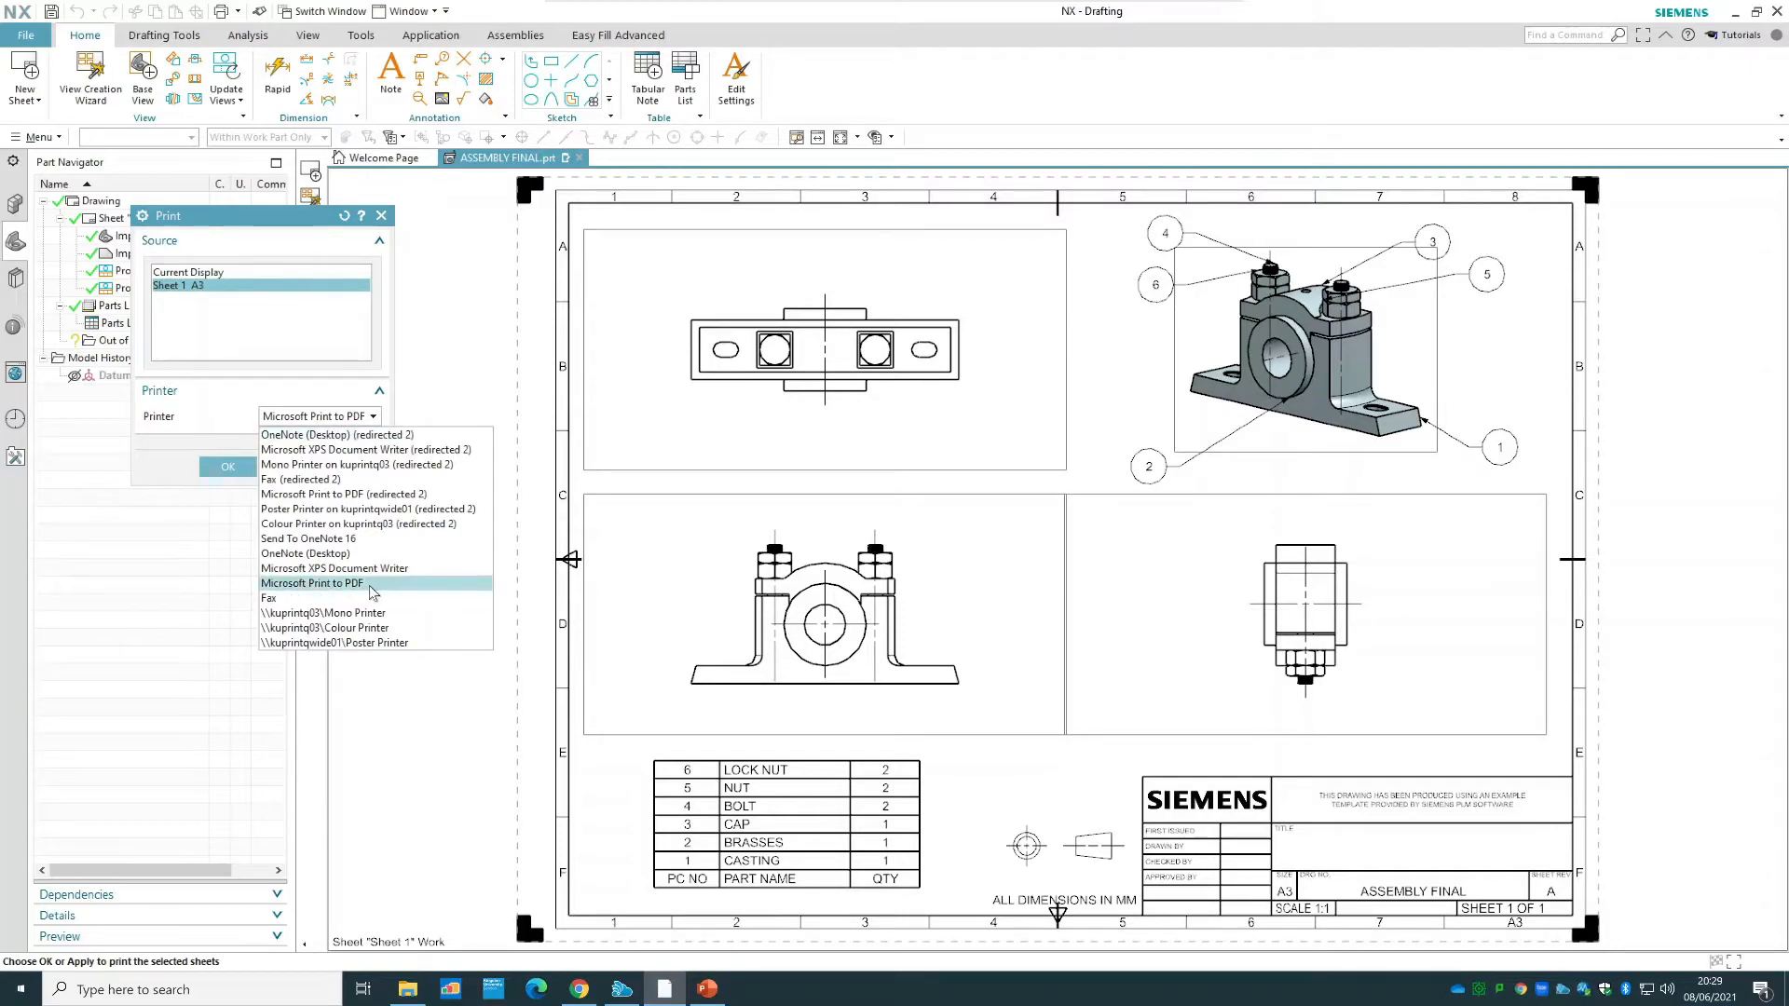
left_click(357, 414)
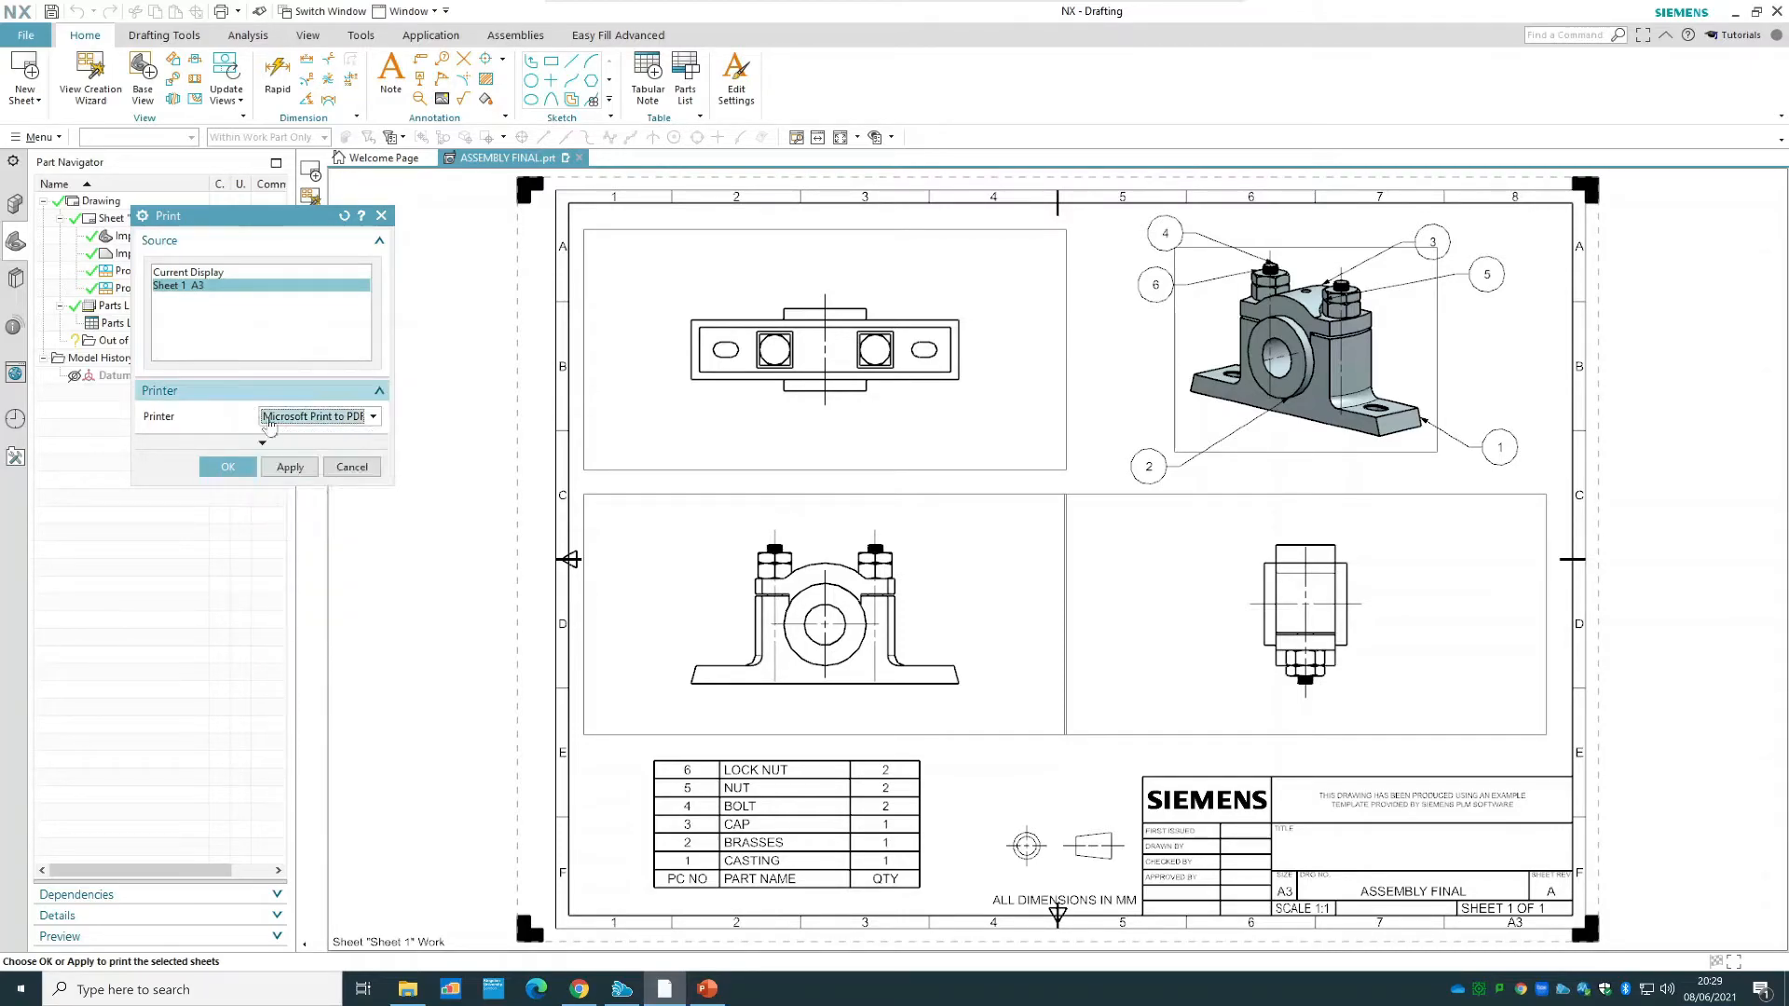
left_click(351, 467)
left_click(28, 35)
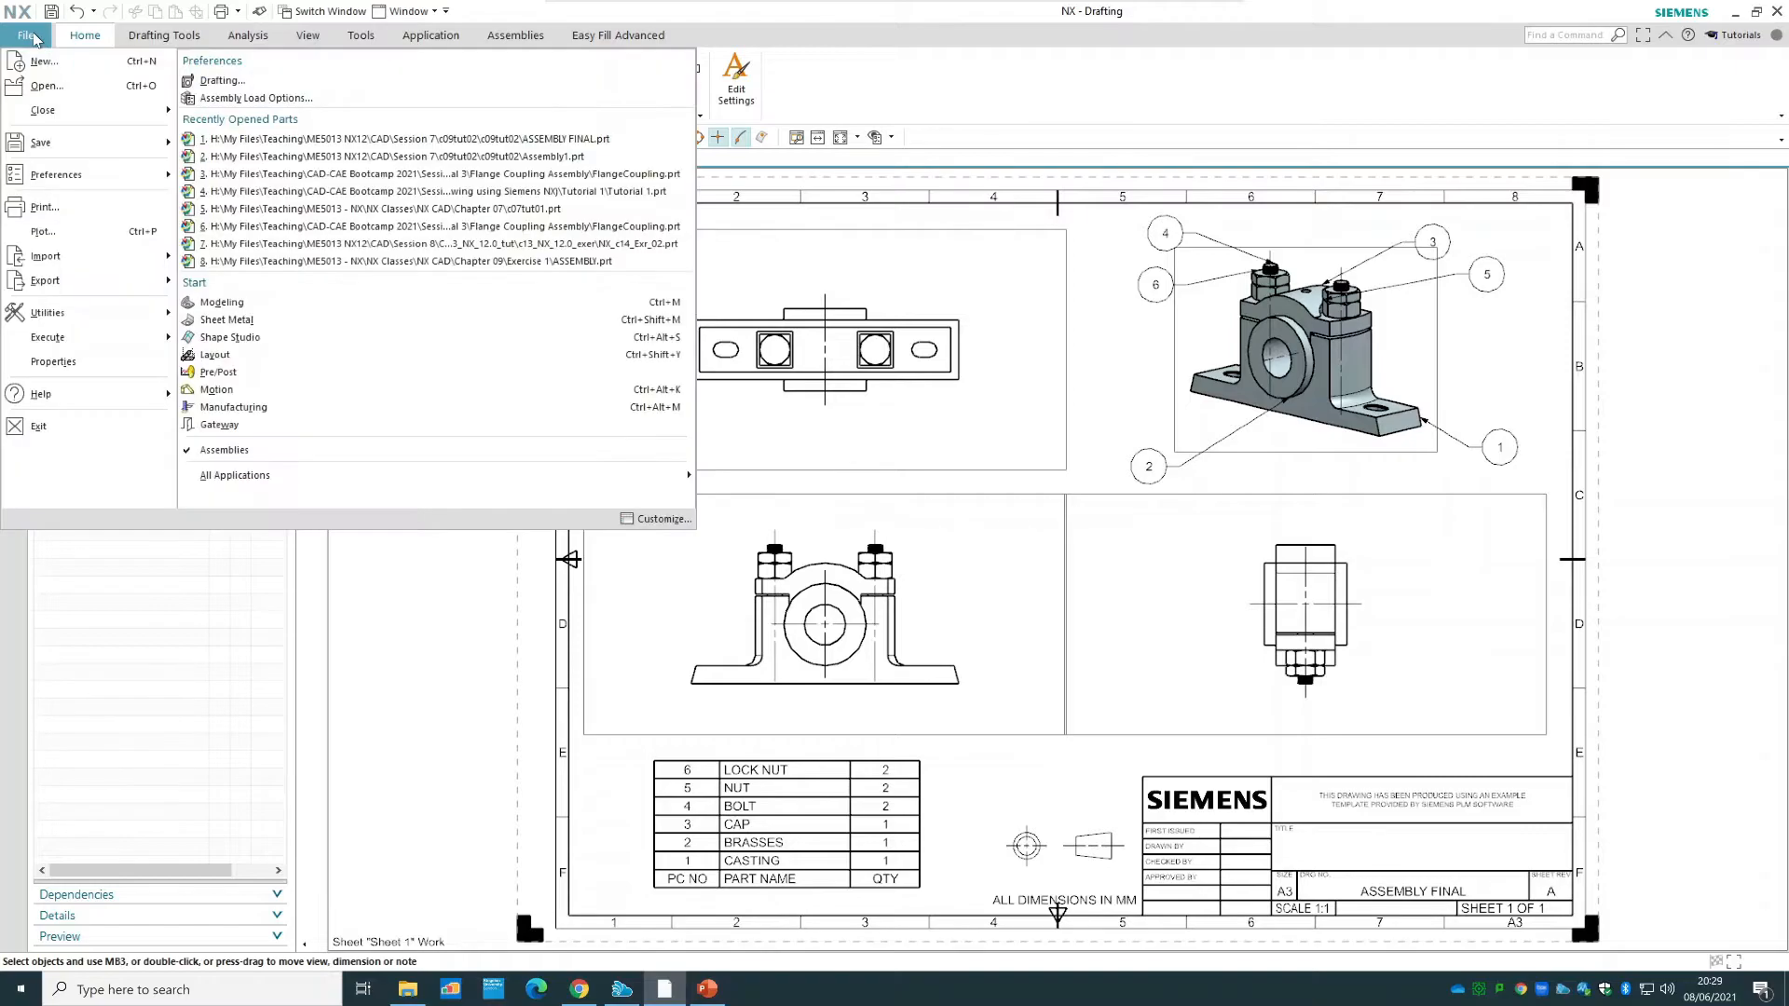
left_click(75, 229)
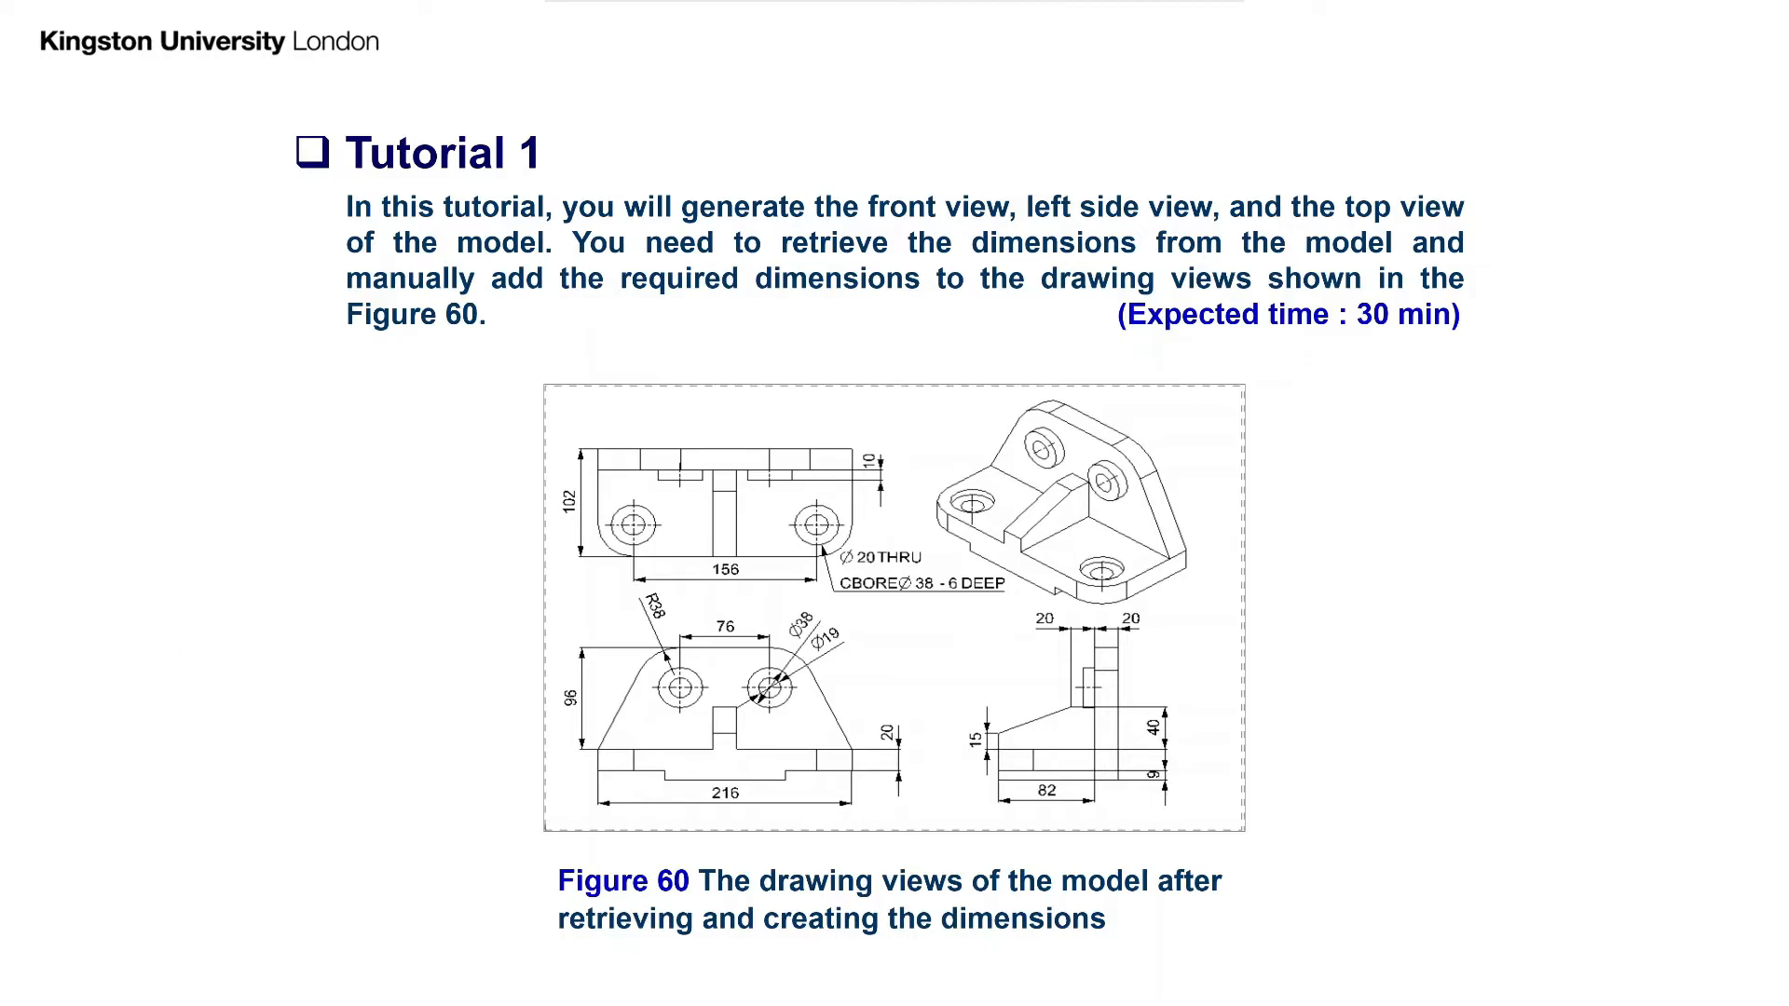
- Switch to File Explorer and open Tutorial 1.prt in NX from the Session 3 tutorial folders
key("alt+Tab")
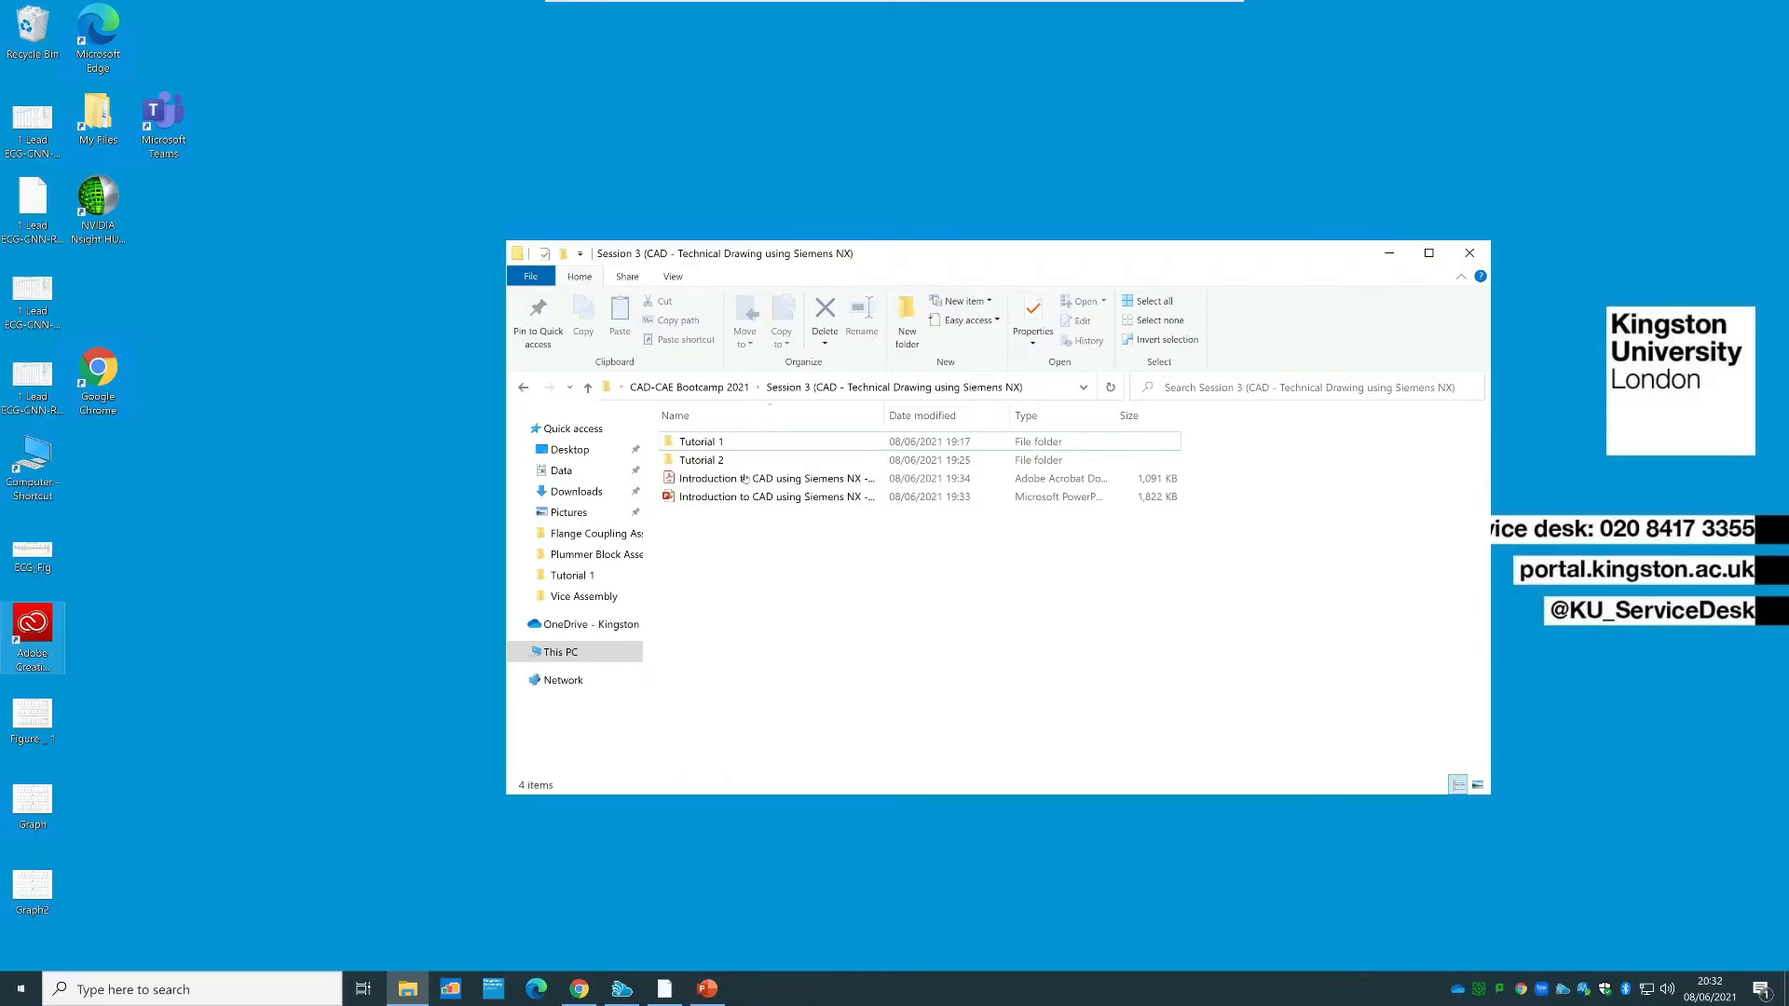
double_click(756, 445)
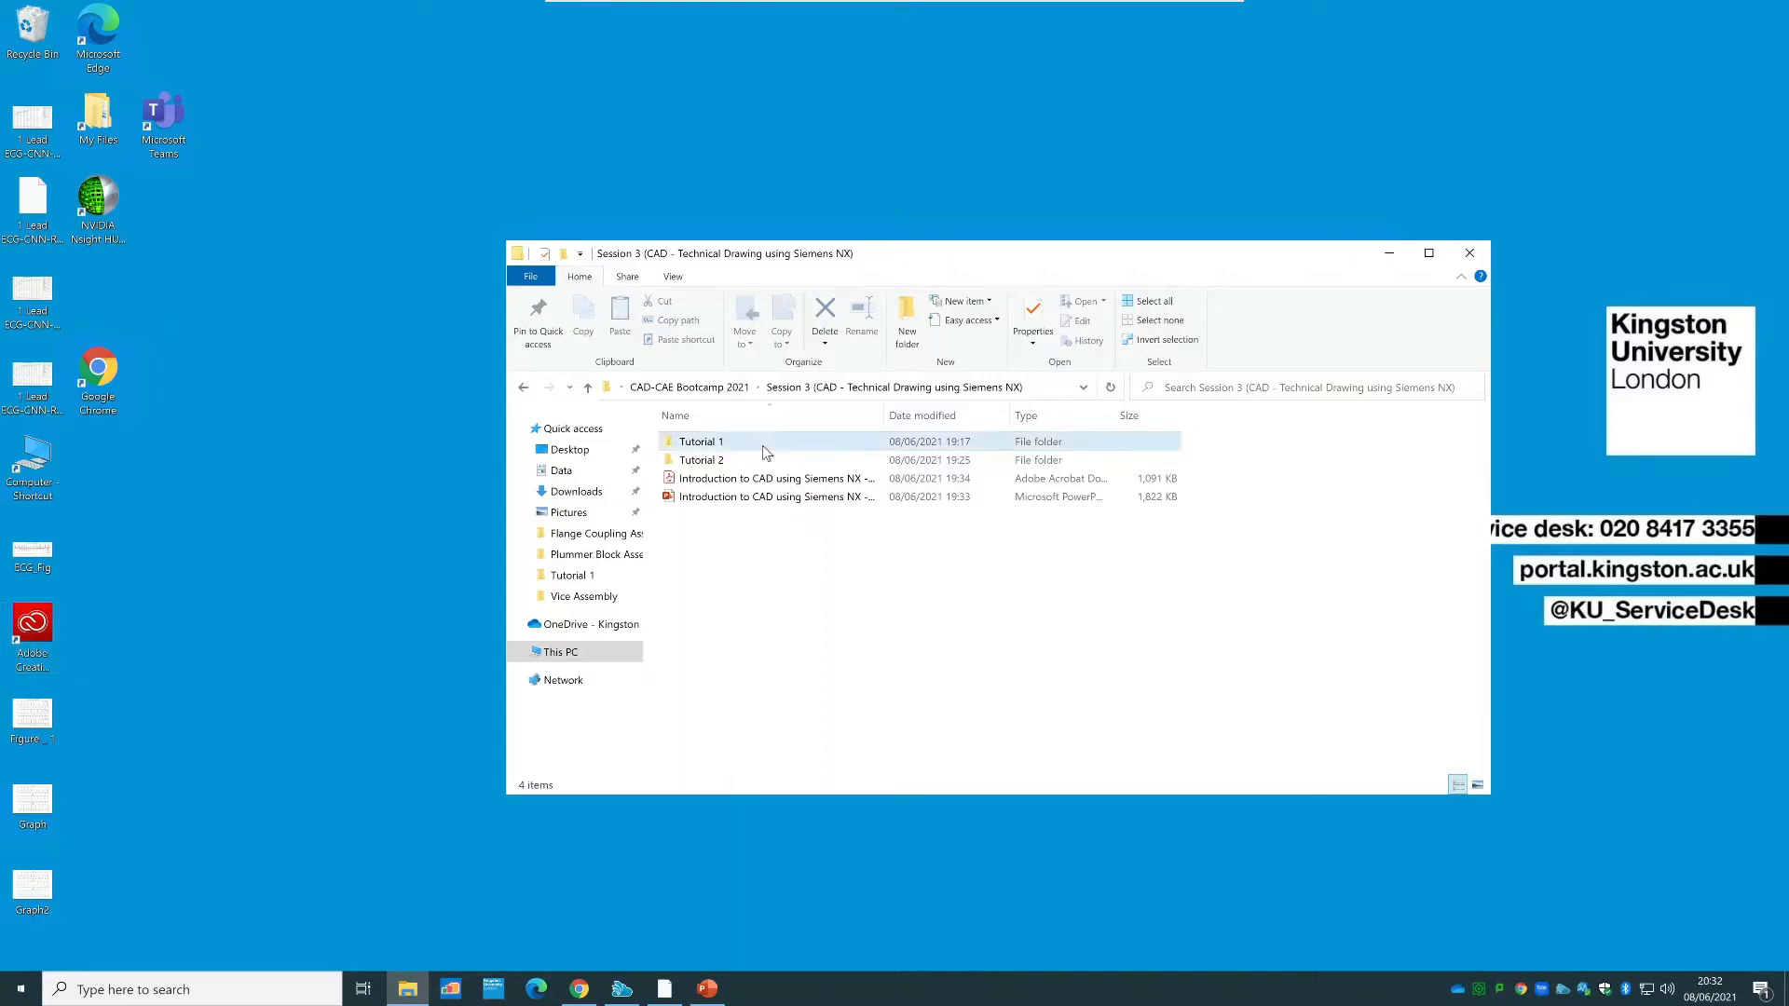
double_click(742, 460)
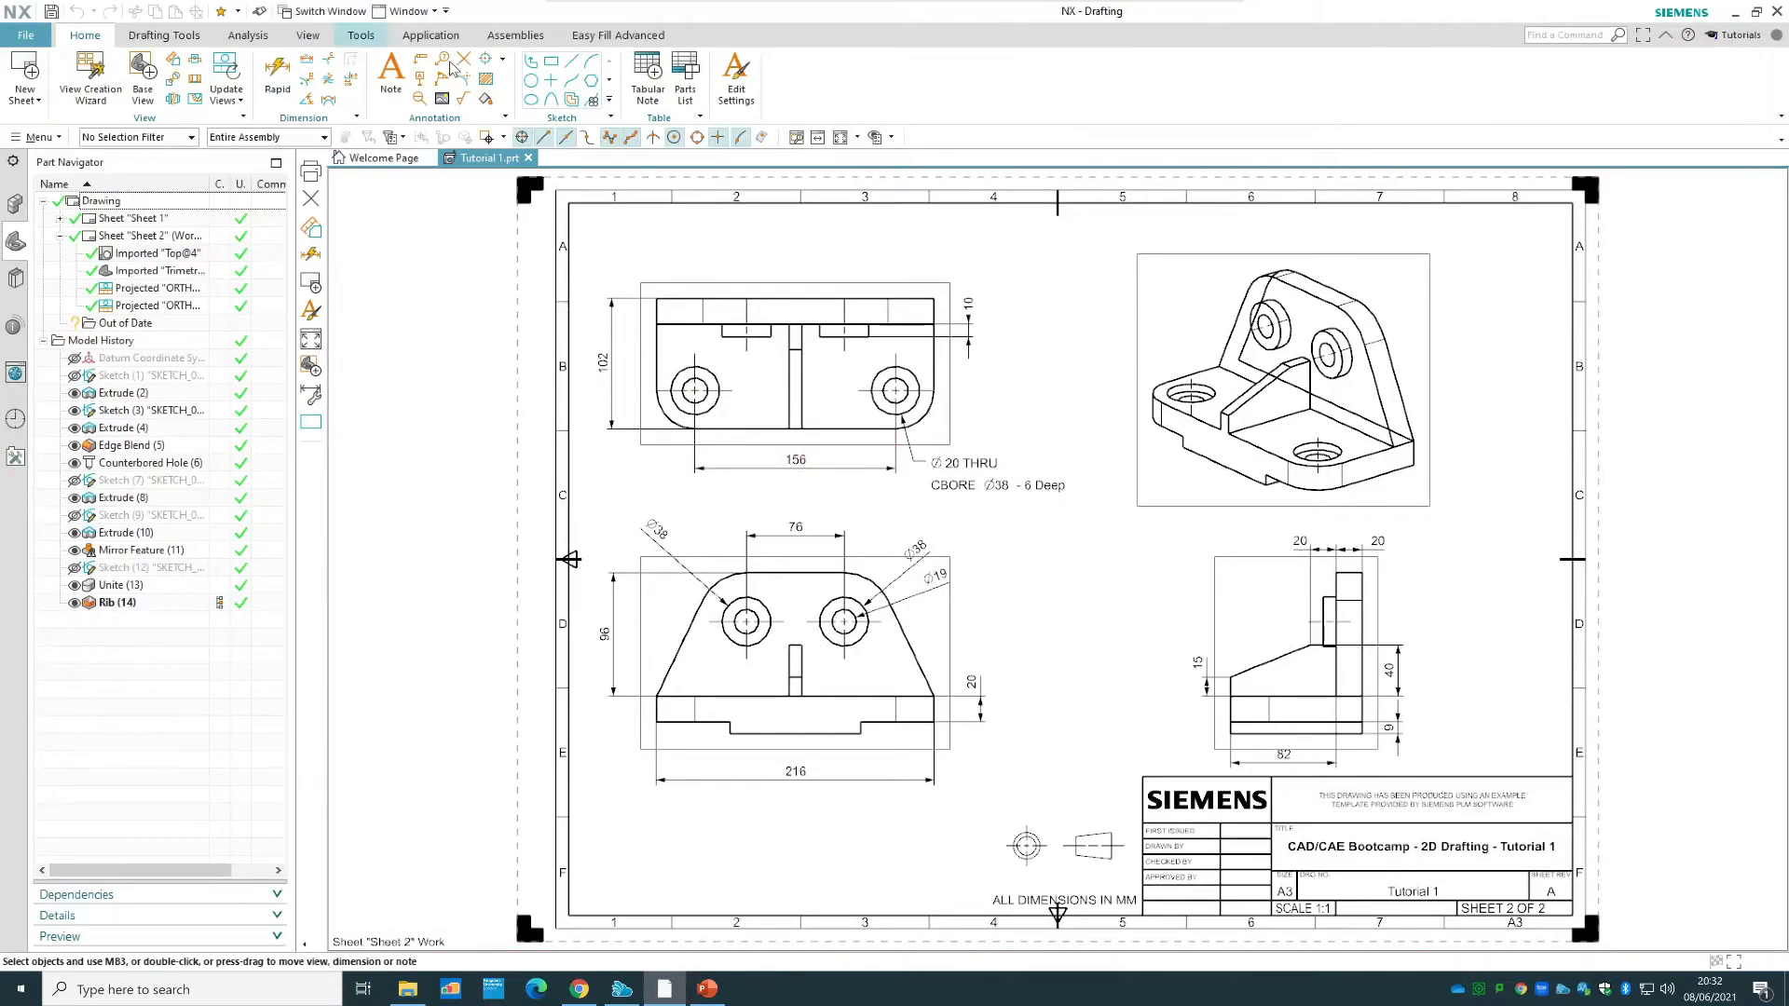
- Examine the Tutorial 1 bracket as a 3D model in the Modeling application and return to Drafting
left_click(449, 37)
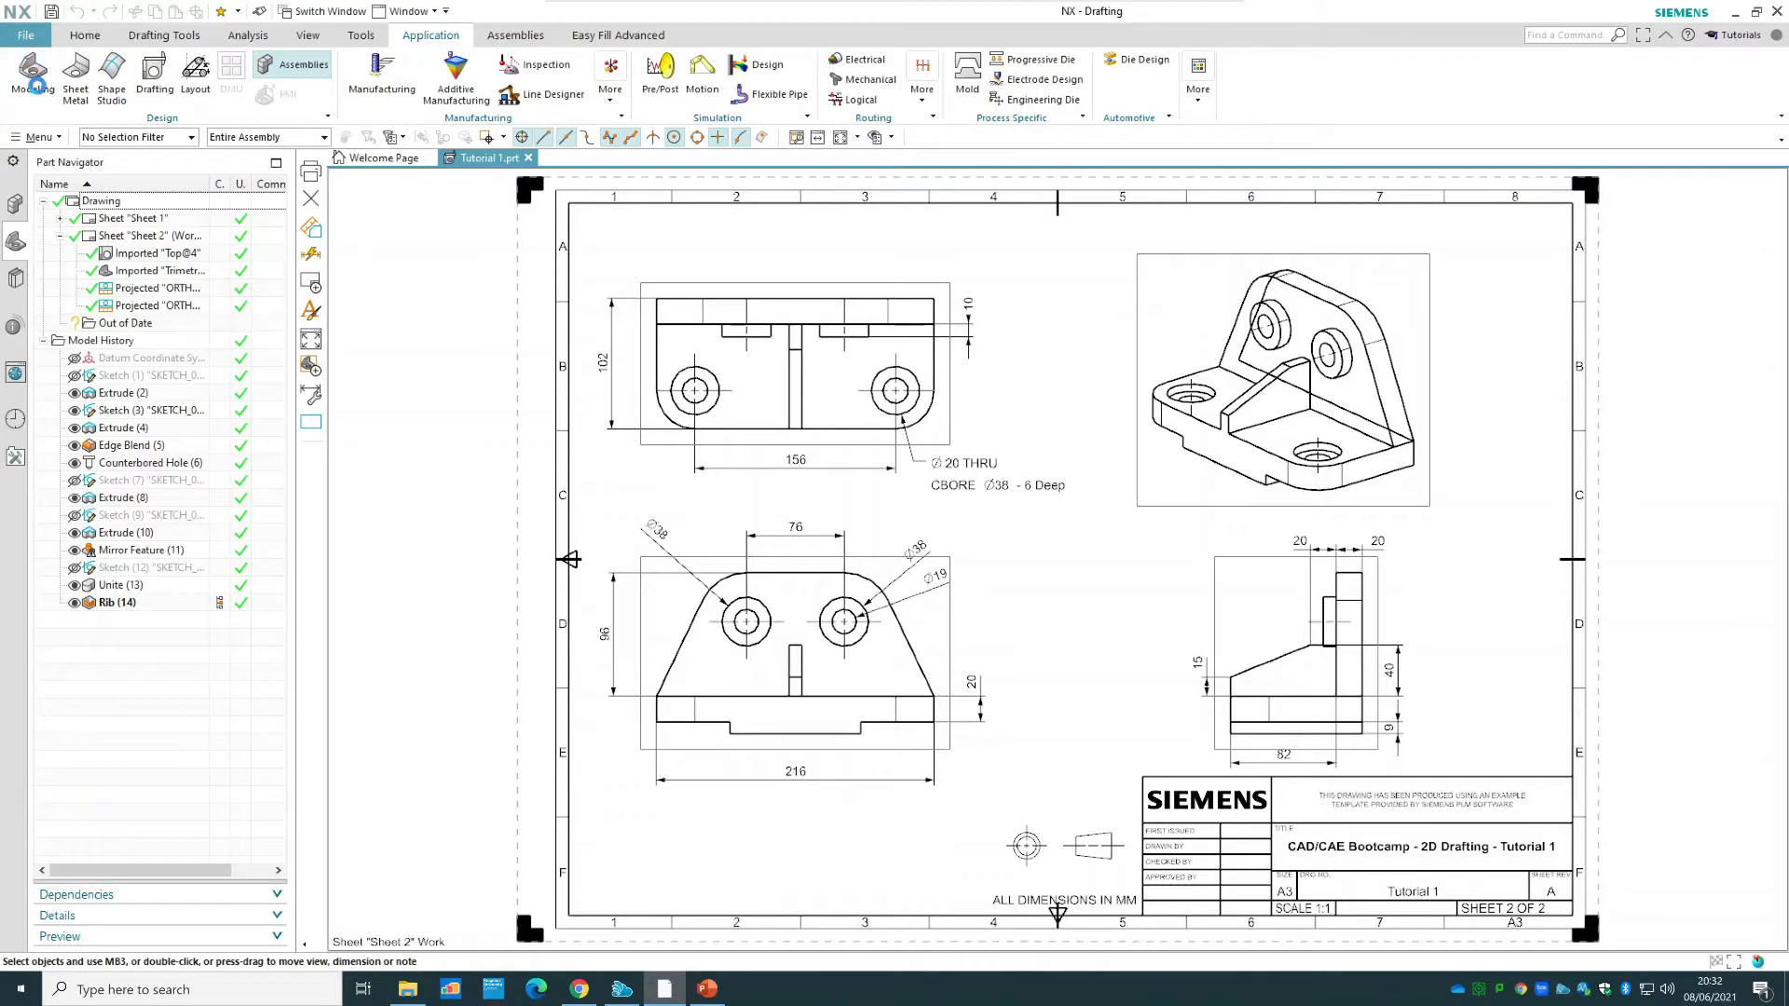
left_click(35, 84)
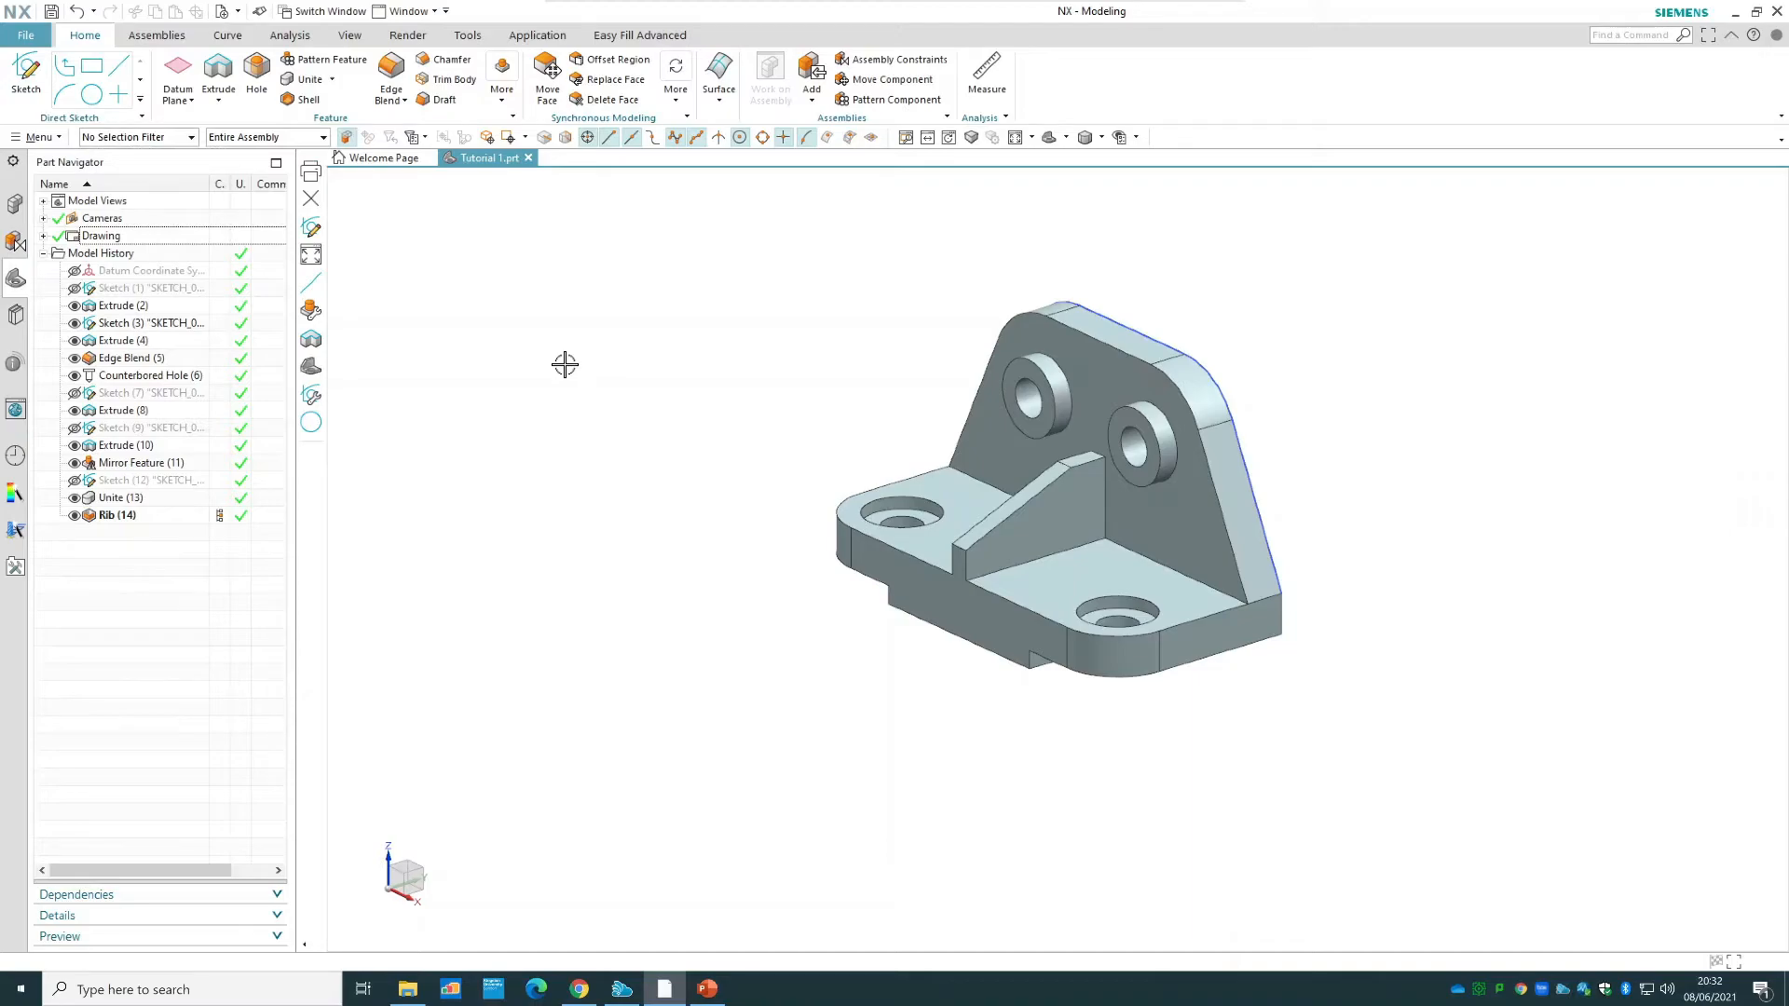
left_click(518, 39)
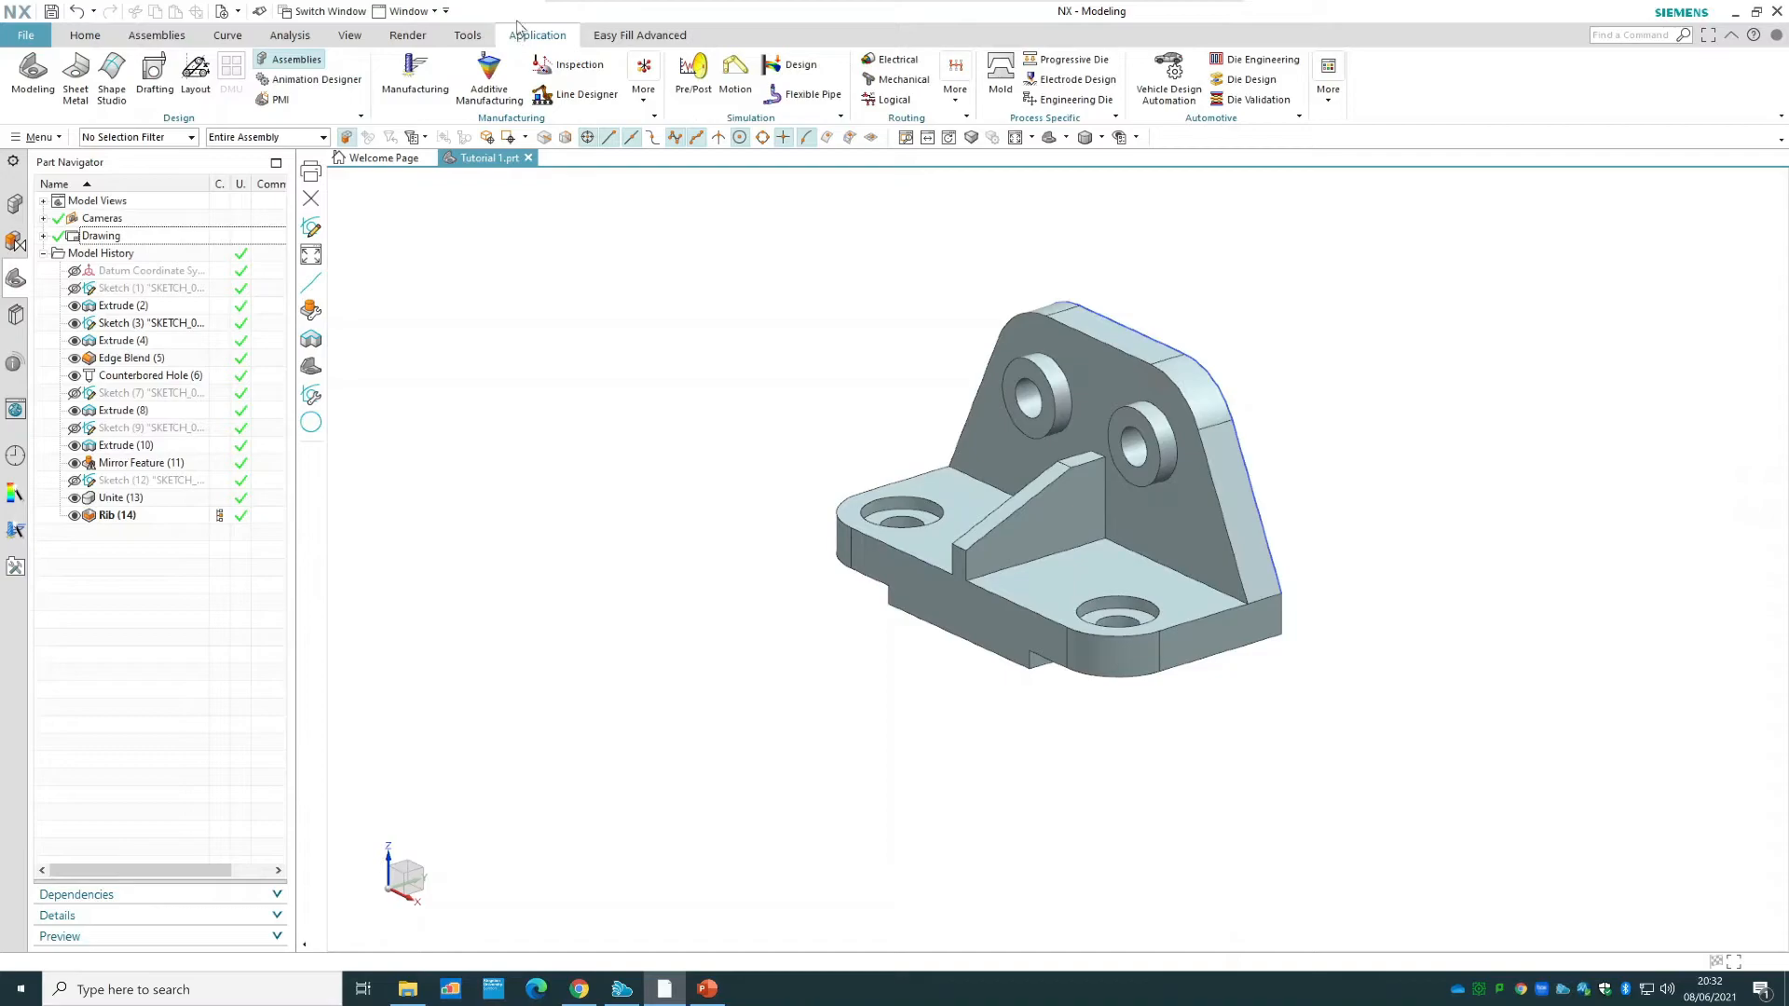
left_click(153, 75)
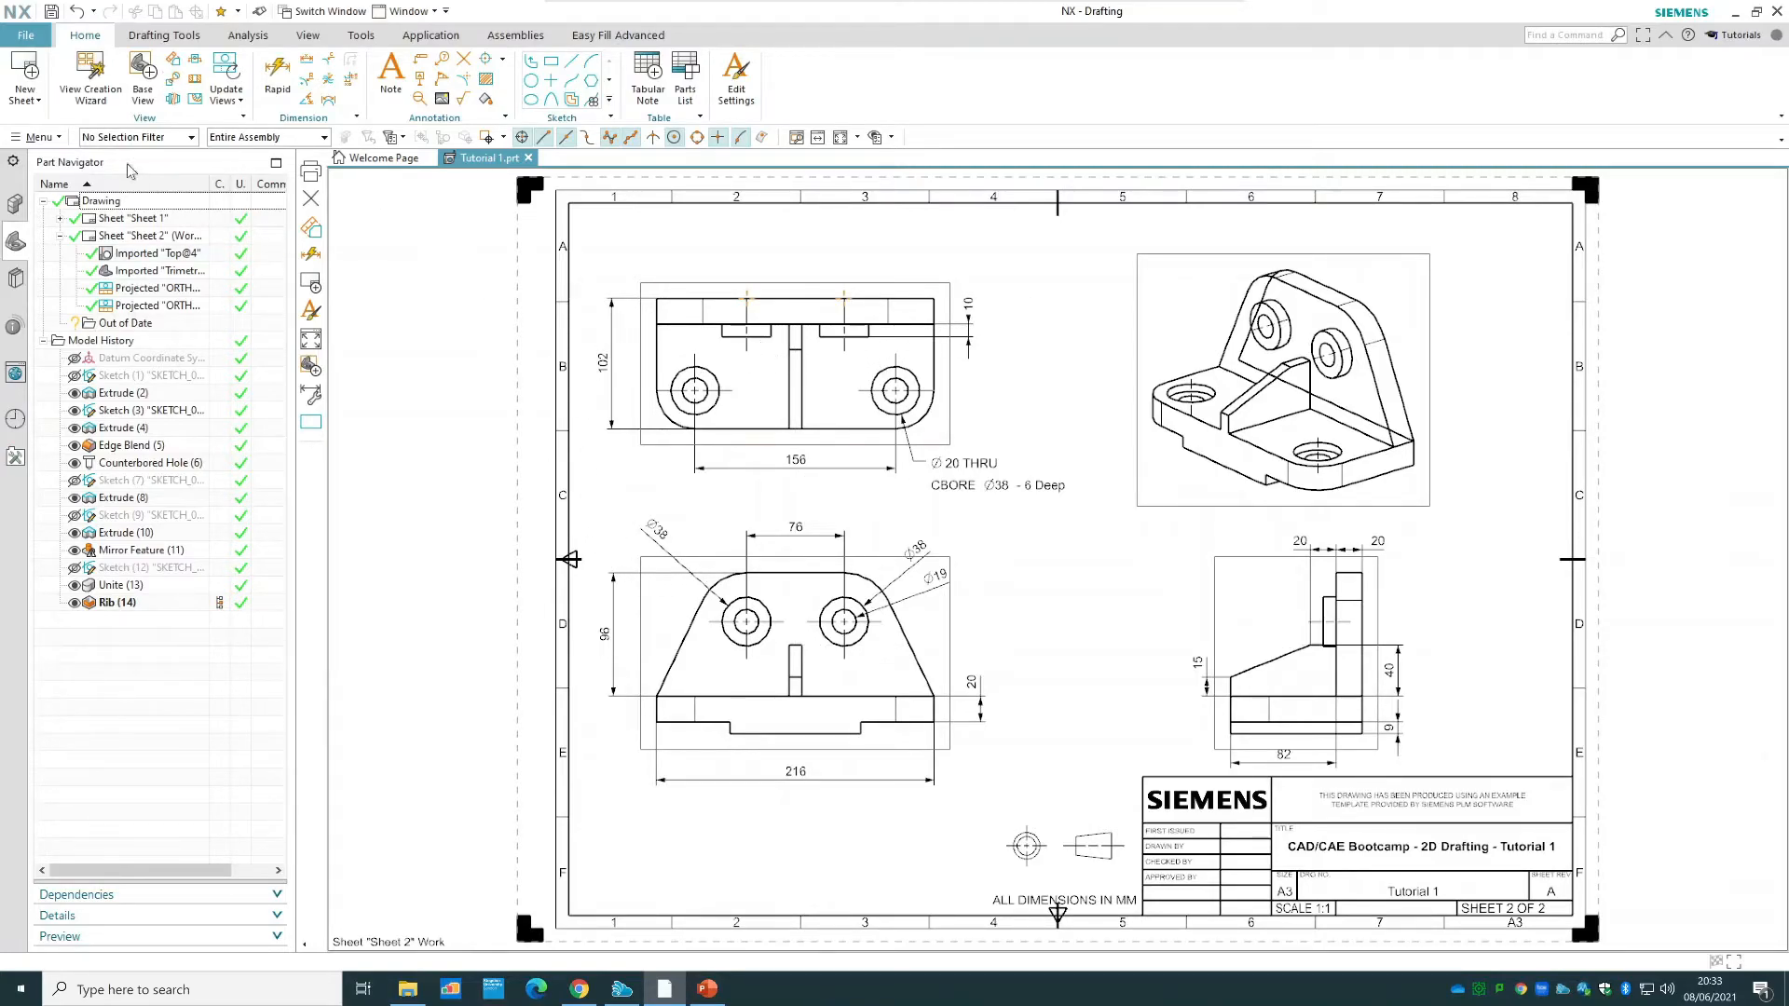
- Add a new drawing sheet to Tutorial 1 using the A3 - Size template
left_click(37, 103)
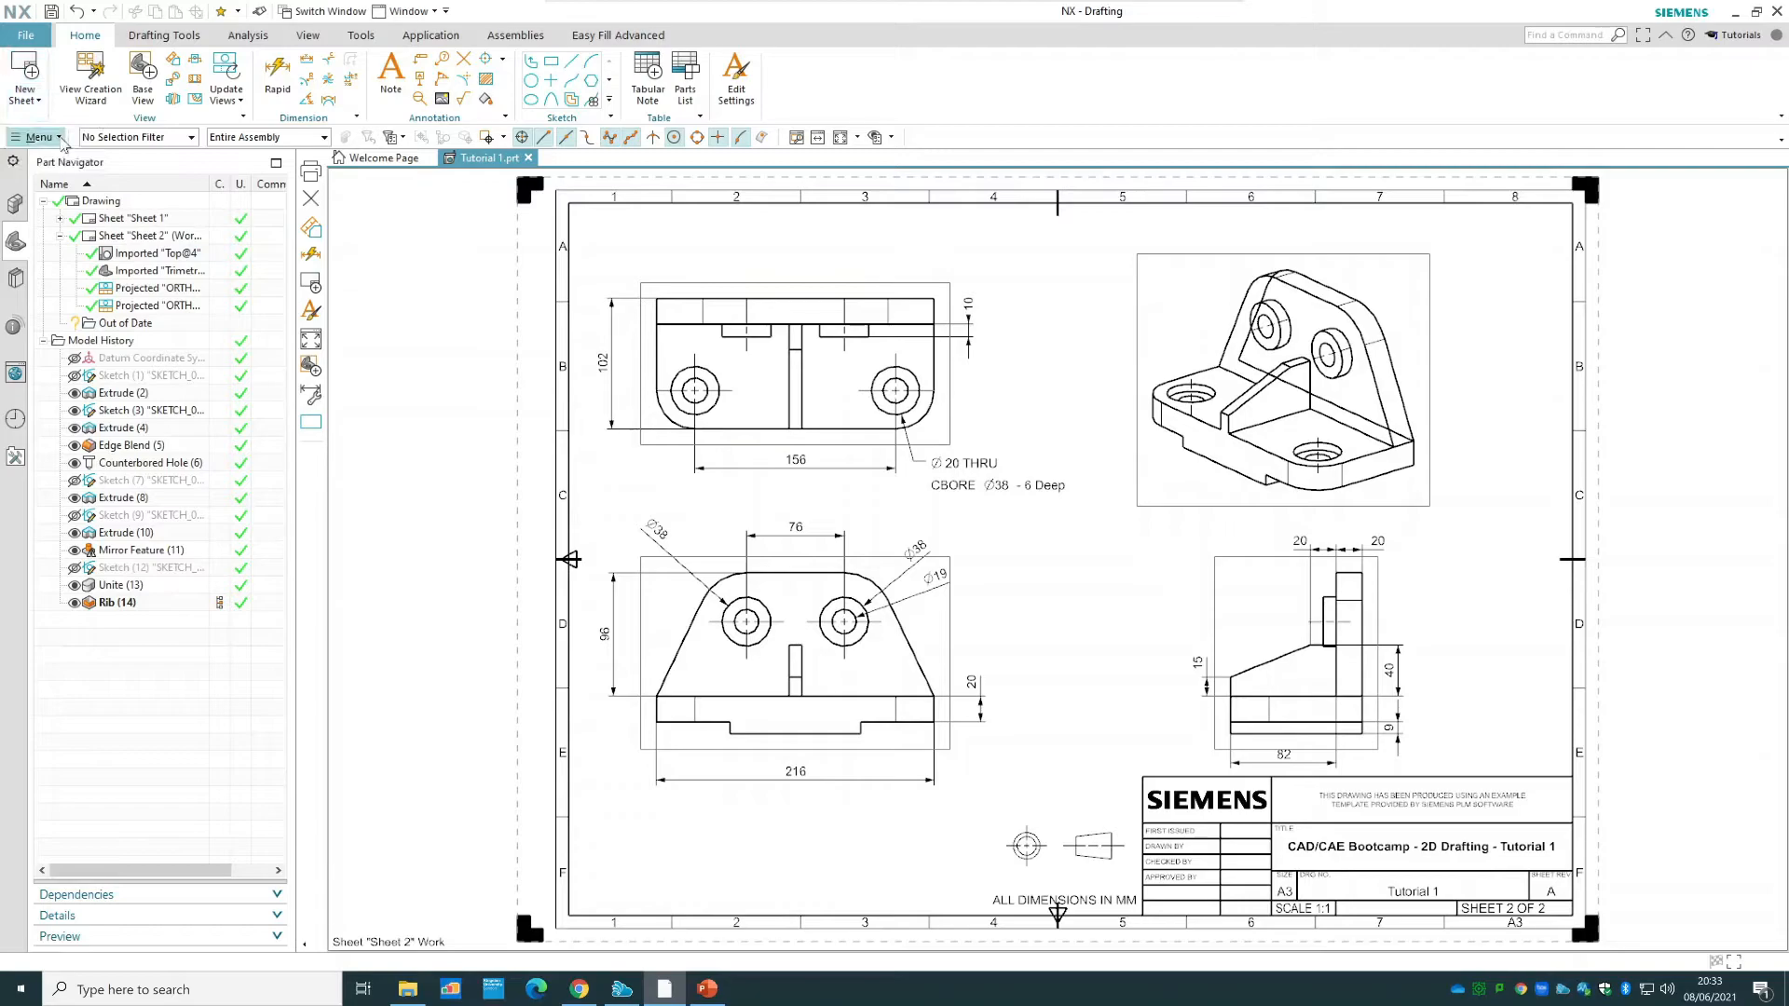
left_click(37, 137)
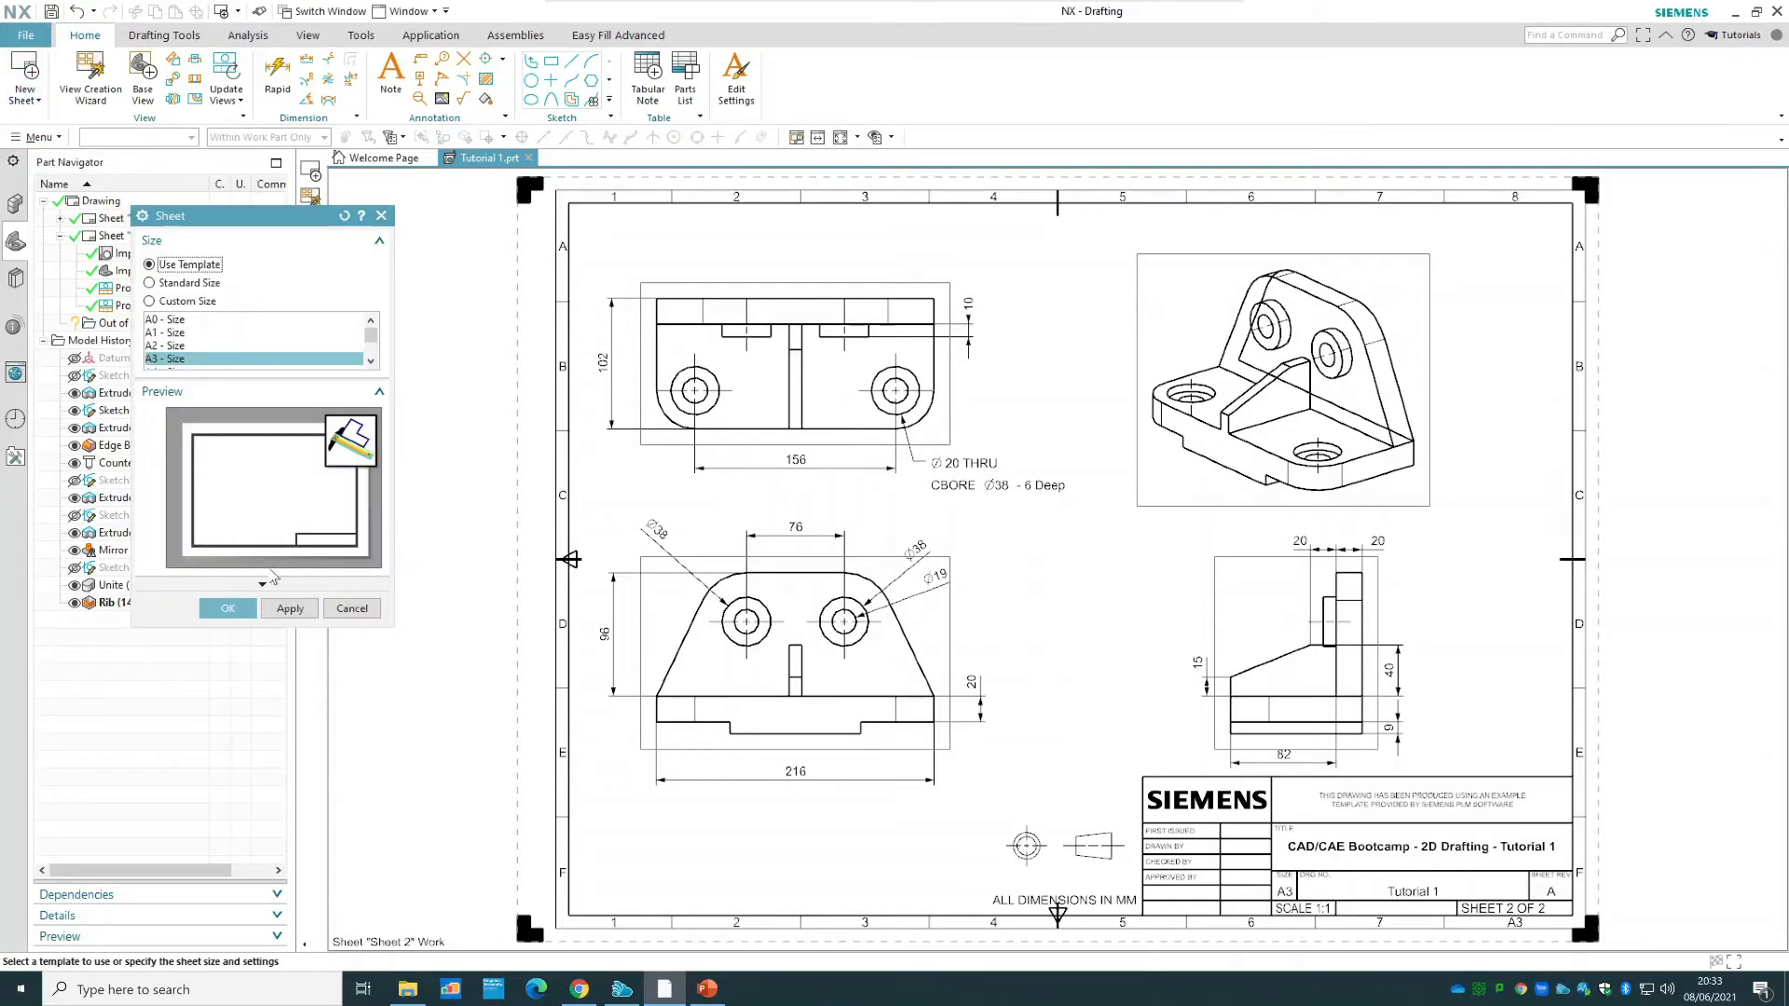
left_click(250, 610)
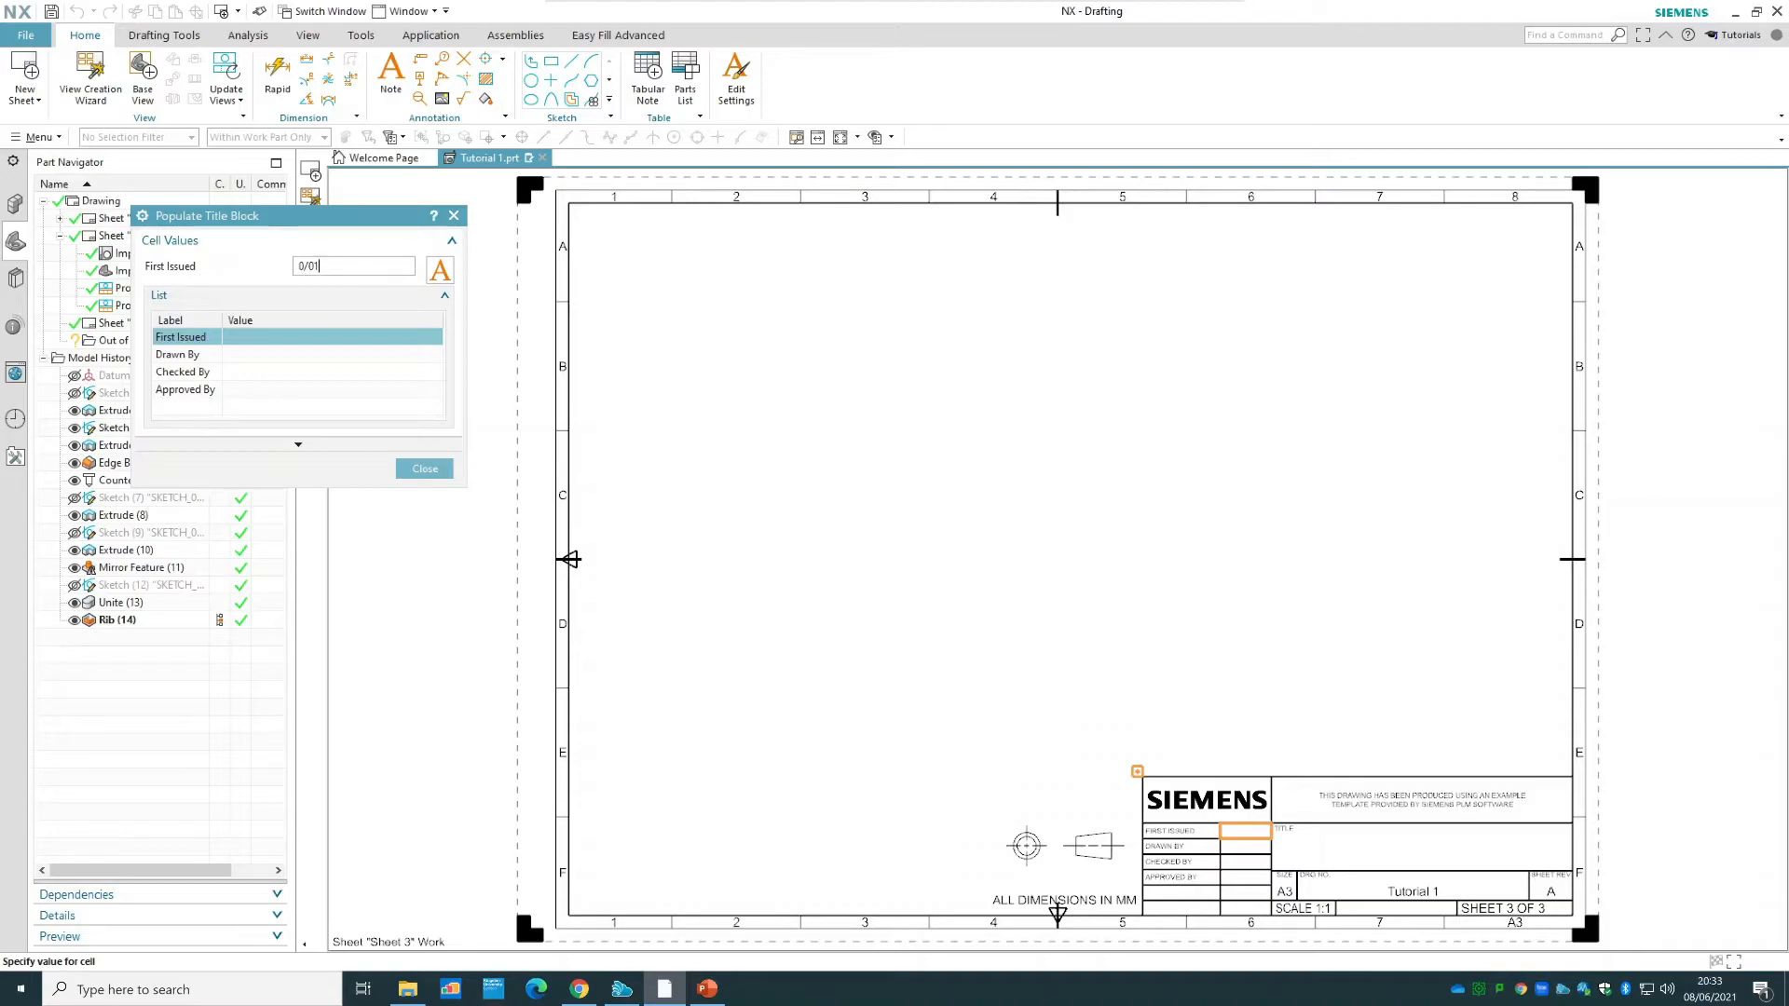
- Populate the title block with First Issued 01/01/2021, the drafter's name in Drawn By, Checked By Manager and Approved By Project Manager
type("0/")
key("BackSpace")
type("1/01/2021")
left_click(293, 354)
type("E Khaleghi")
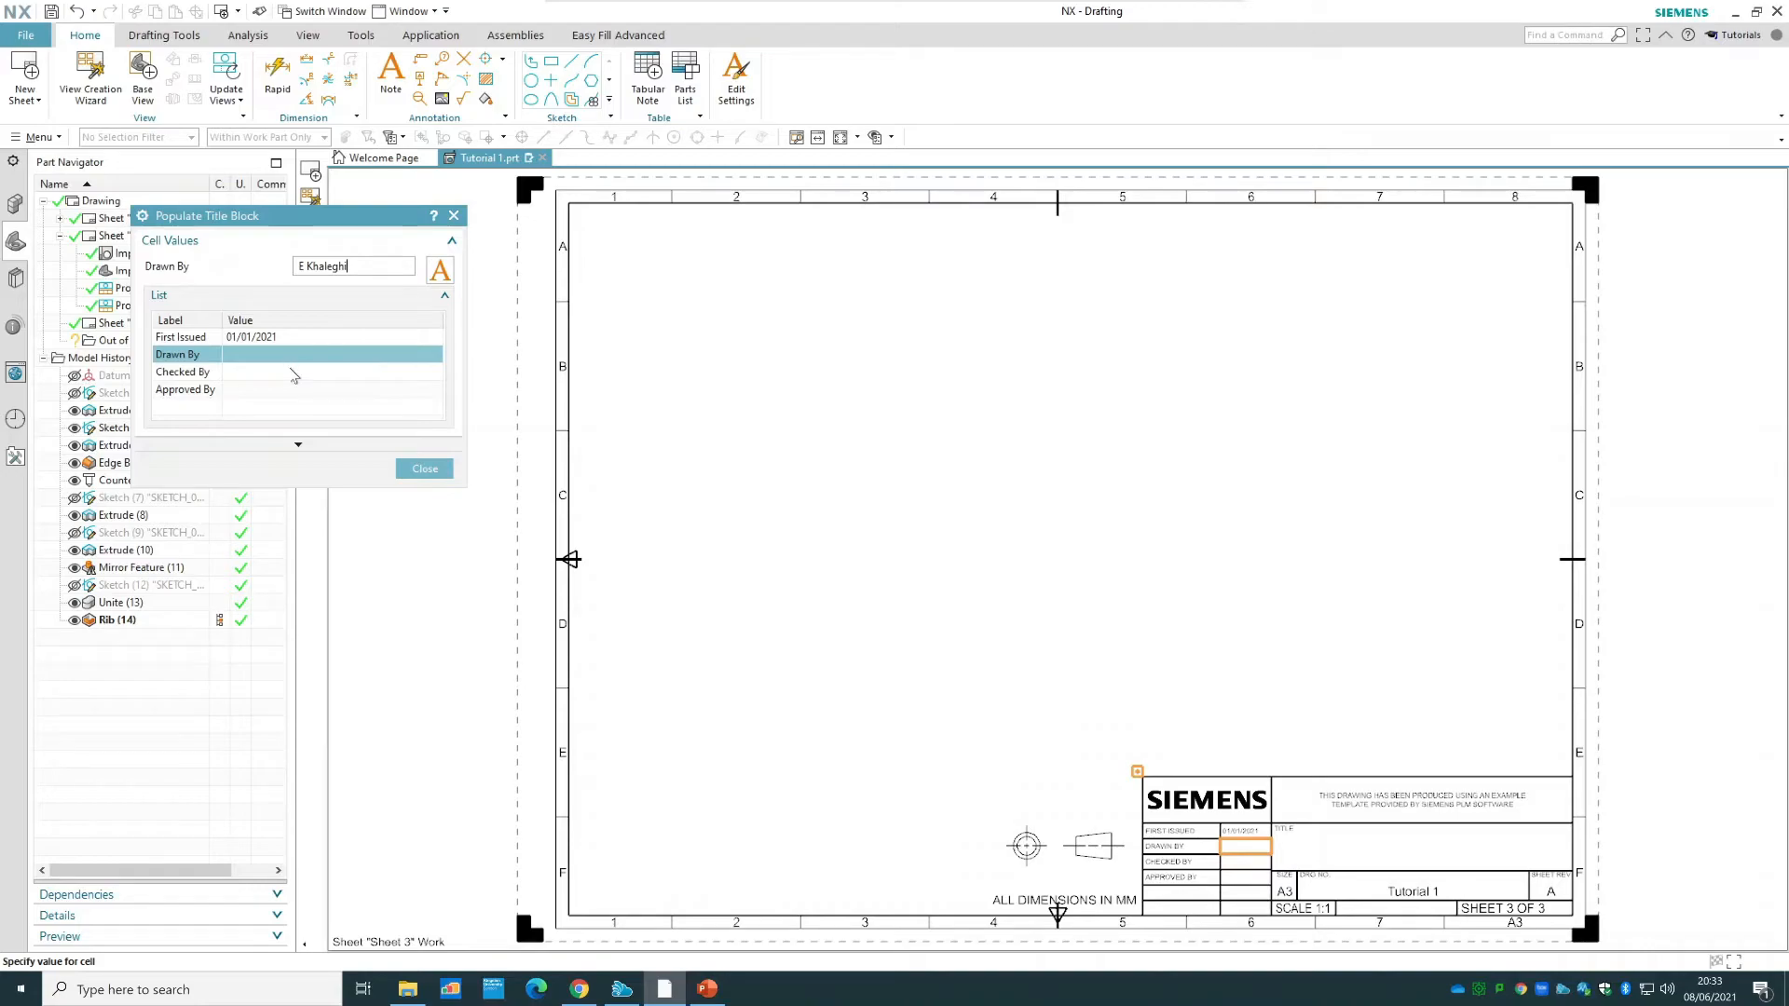
left_click(292, 373)
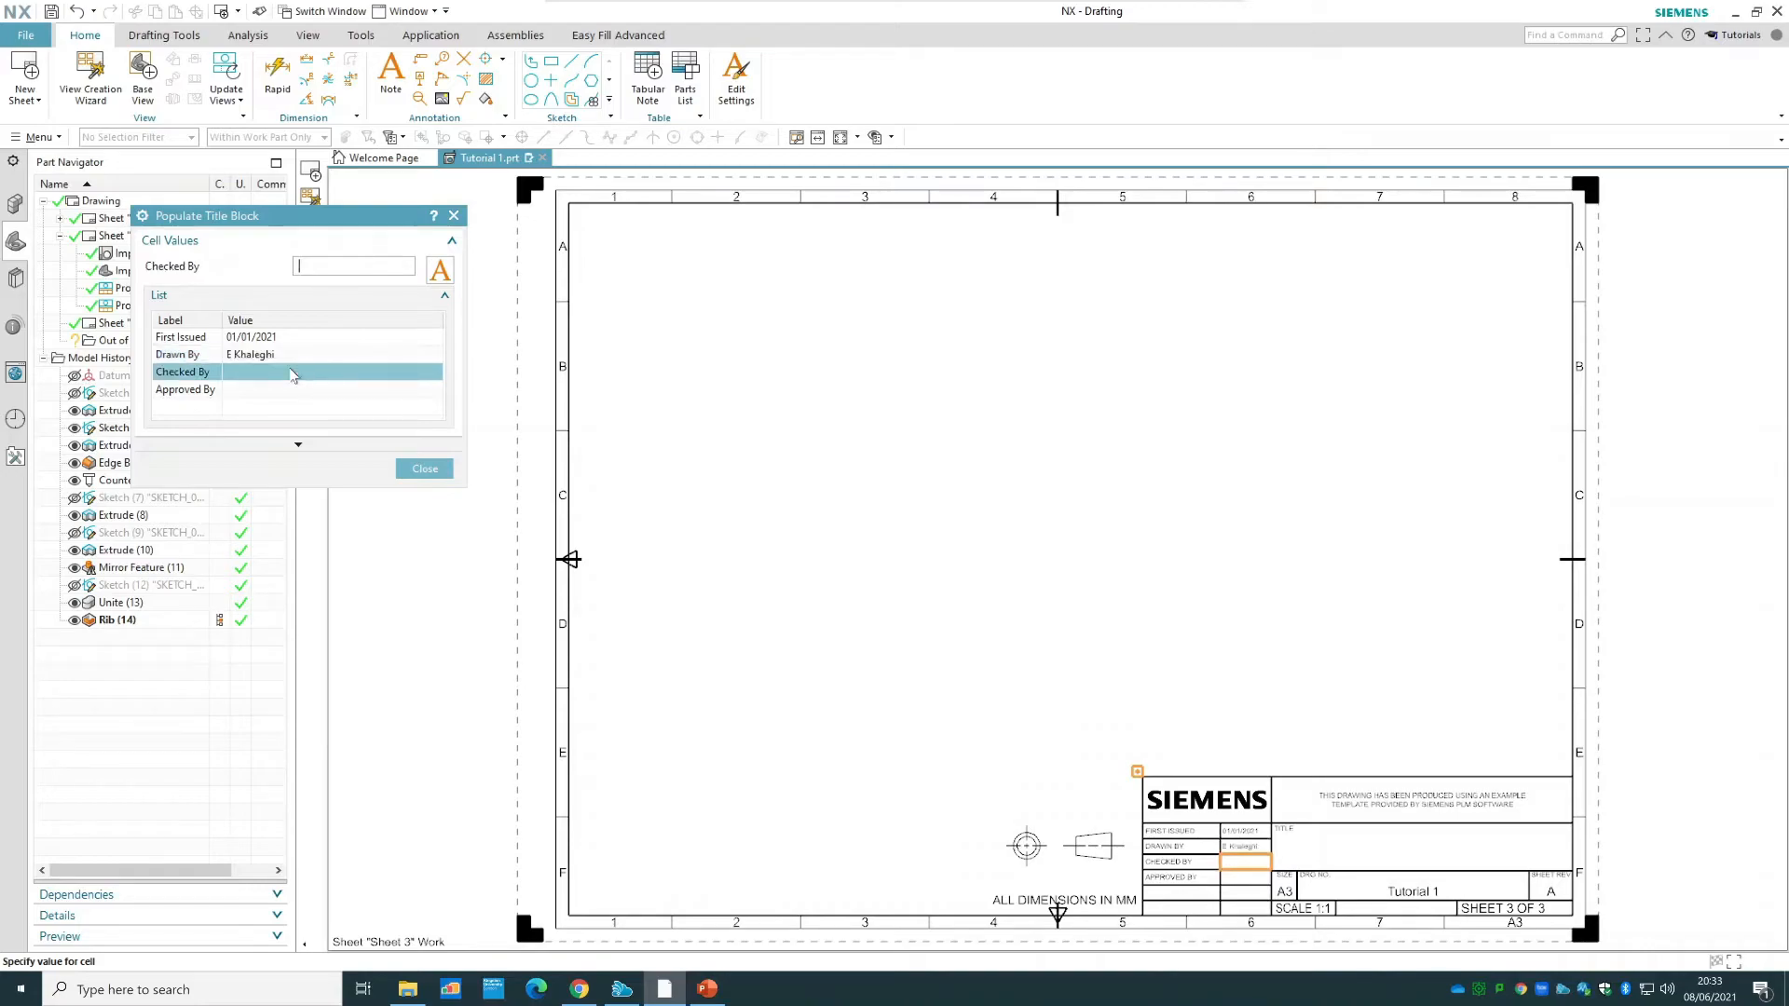
type("Manager")
left_click(298, 391)
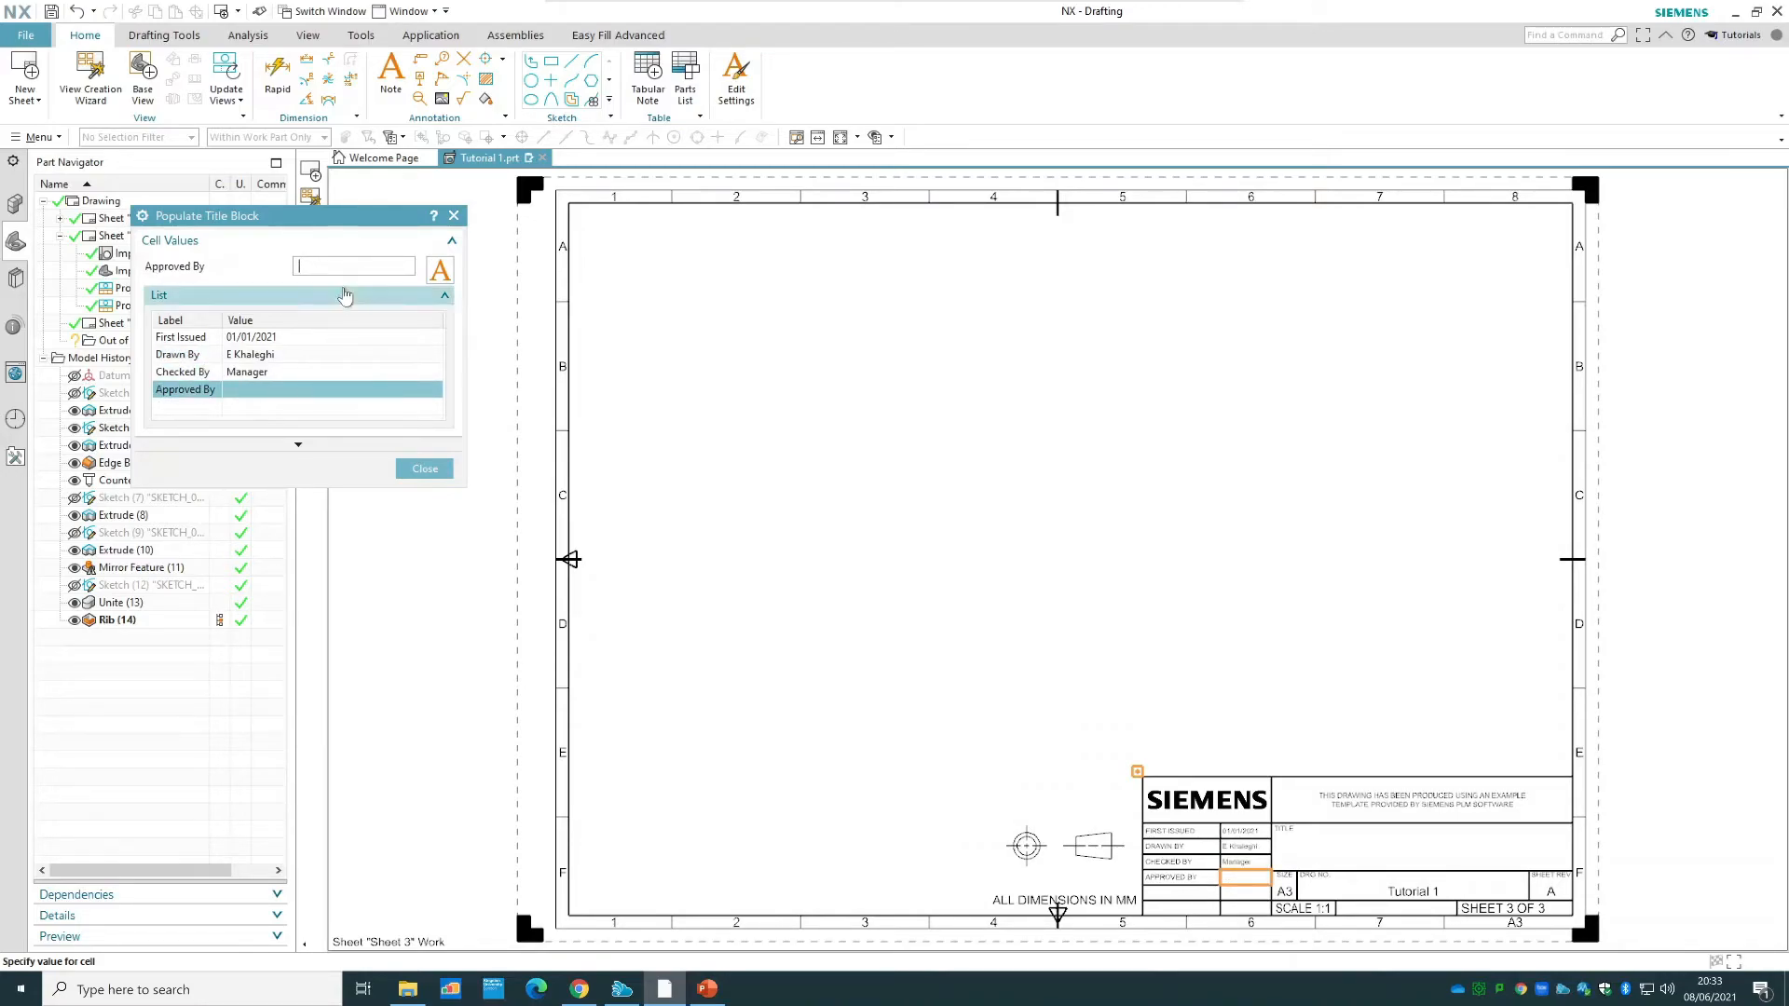
type("Project Manager")
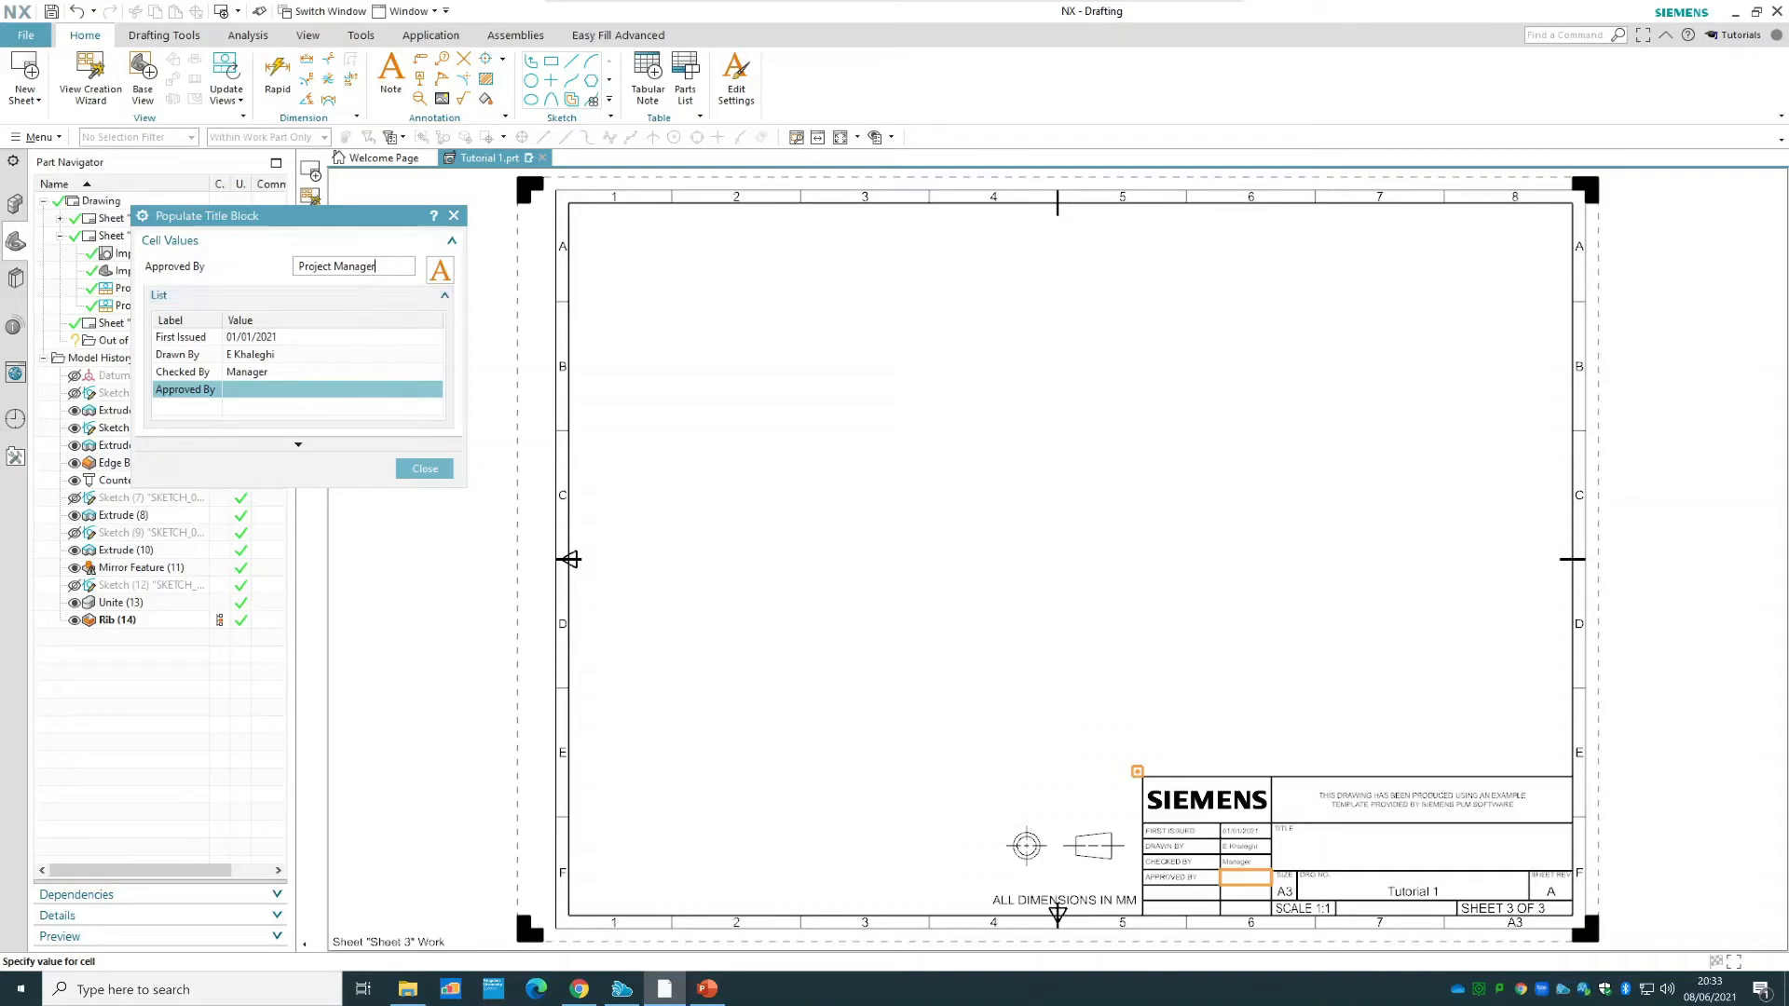
left_click(341, 376)
left_click(426, 468)
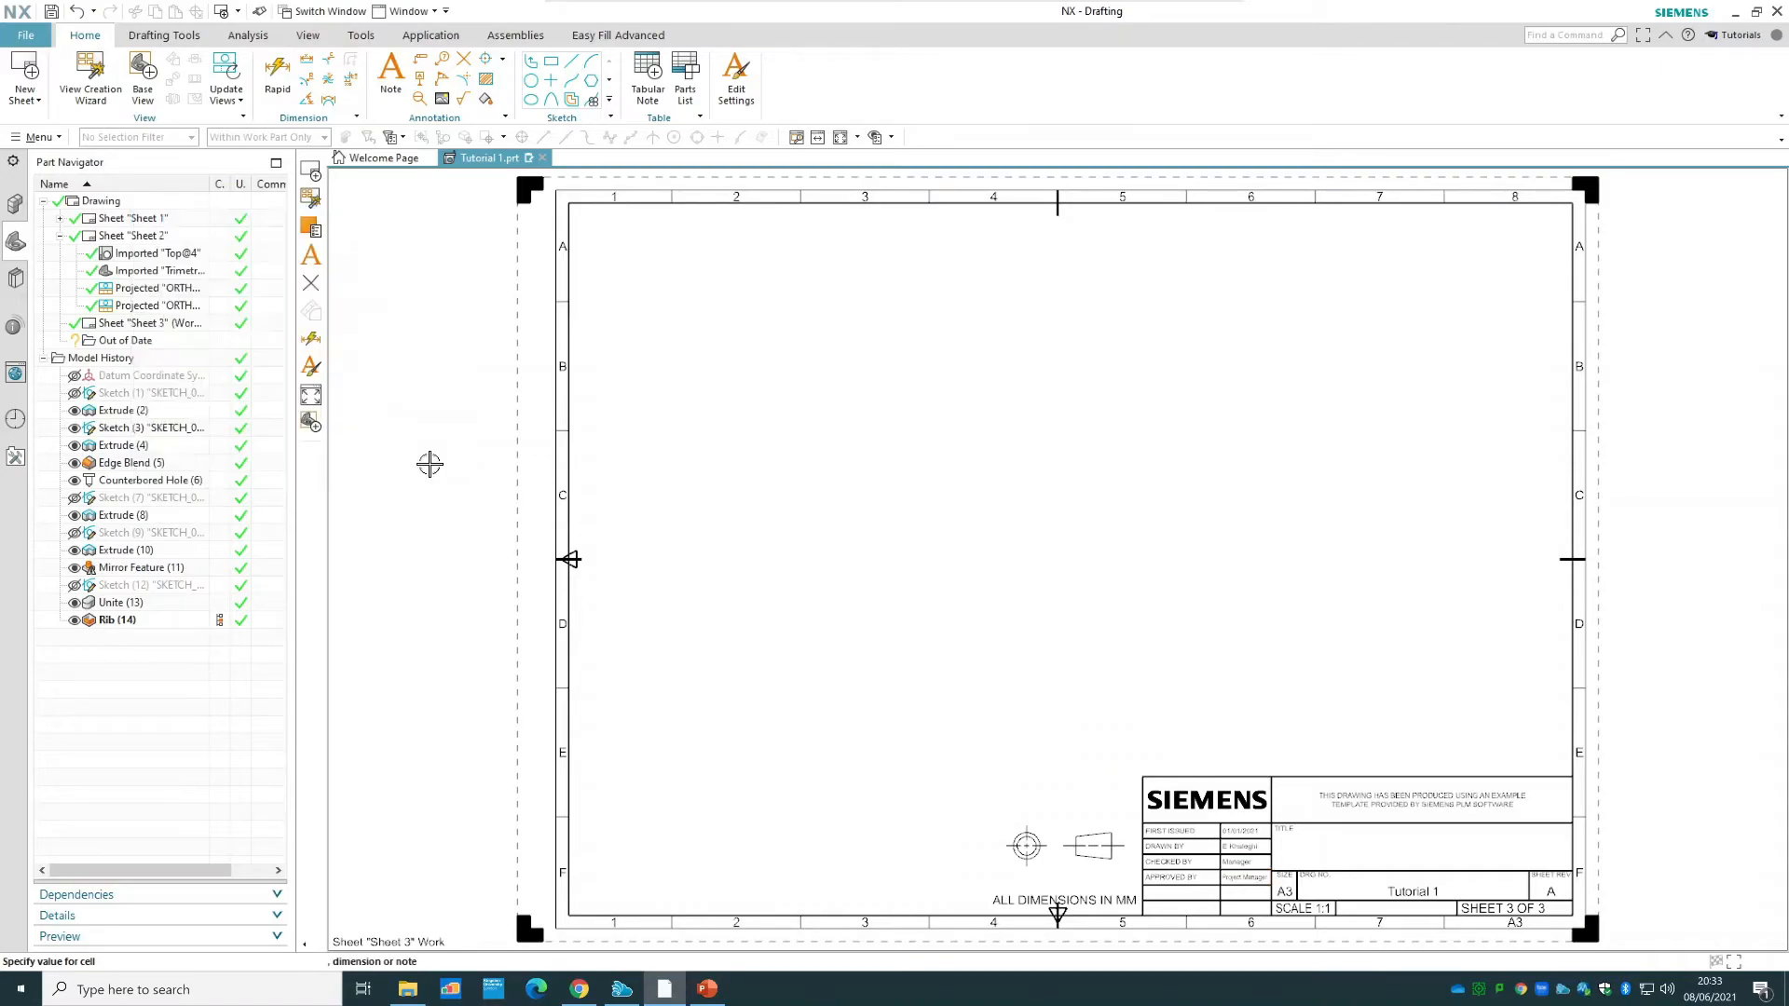
- Place a note reading TEST in the TITLE cell of the new sheet's title block
scroll(1267, 864, "up", 4)
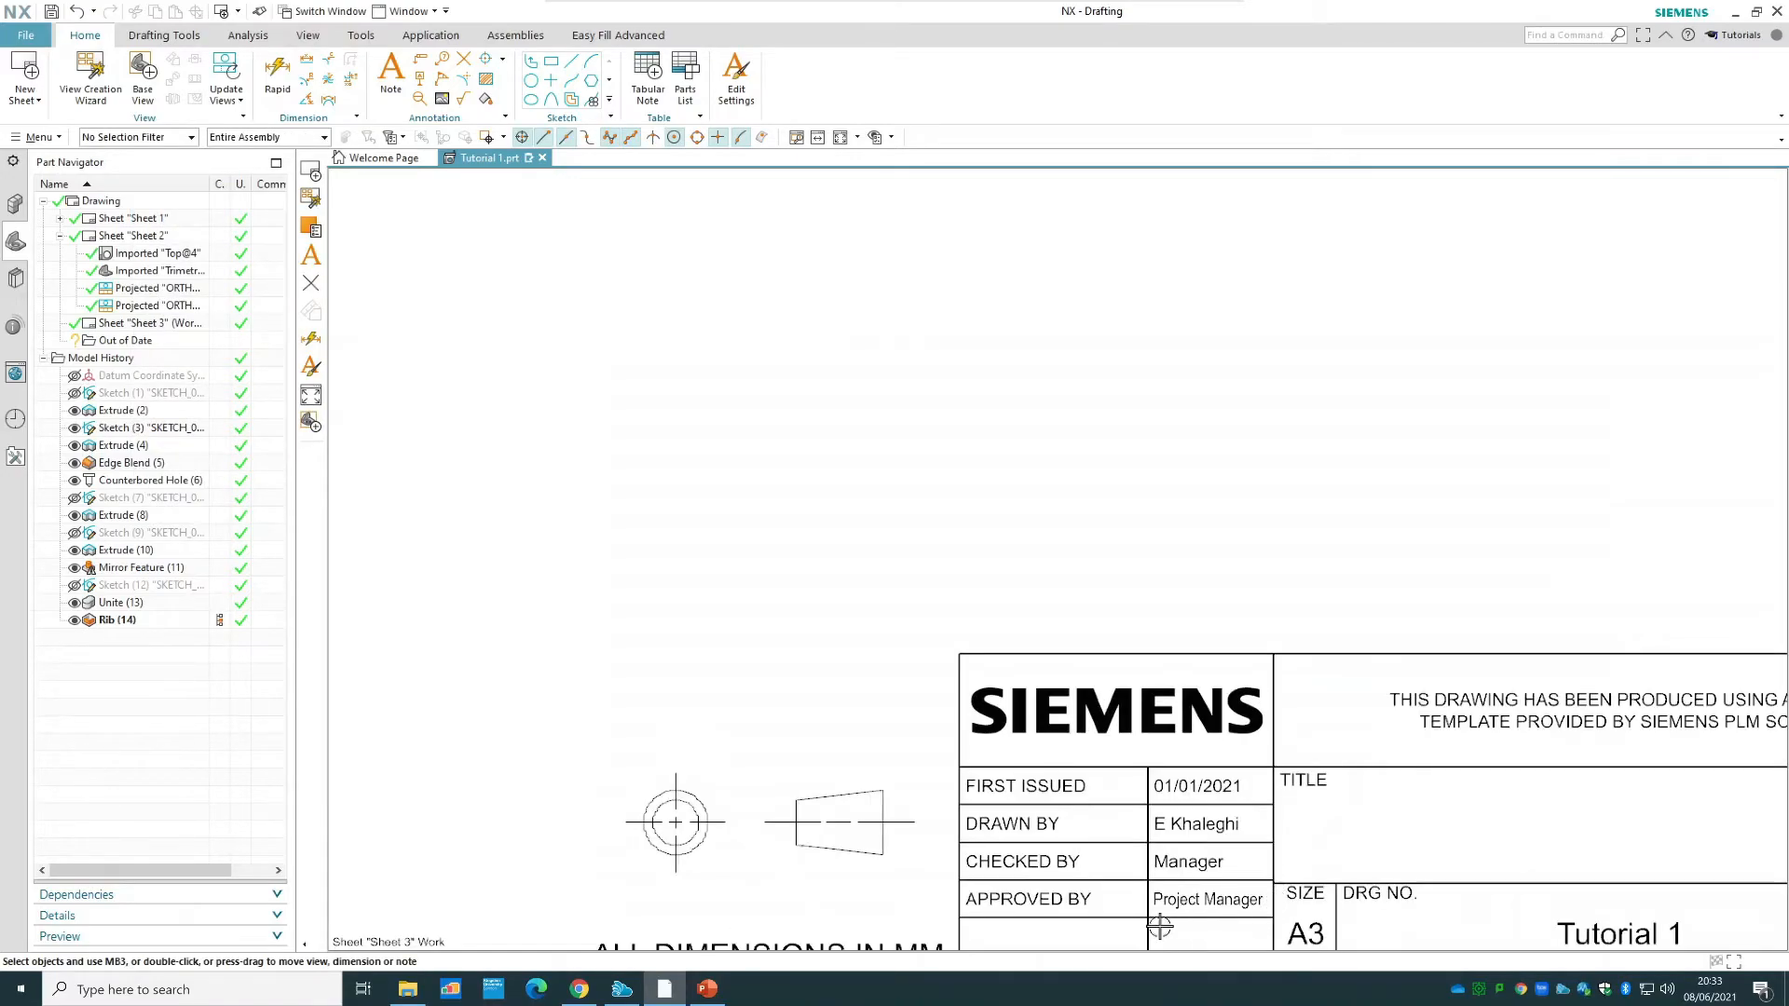
scroll(1245, 829, "down", 3)
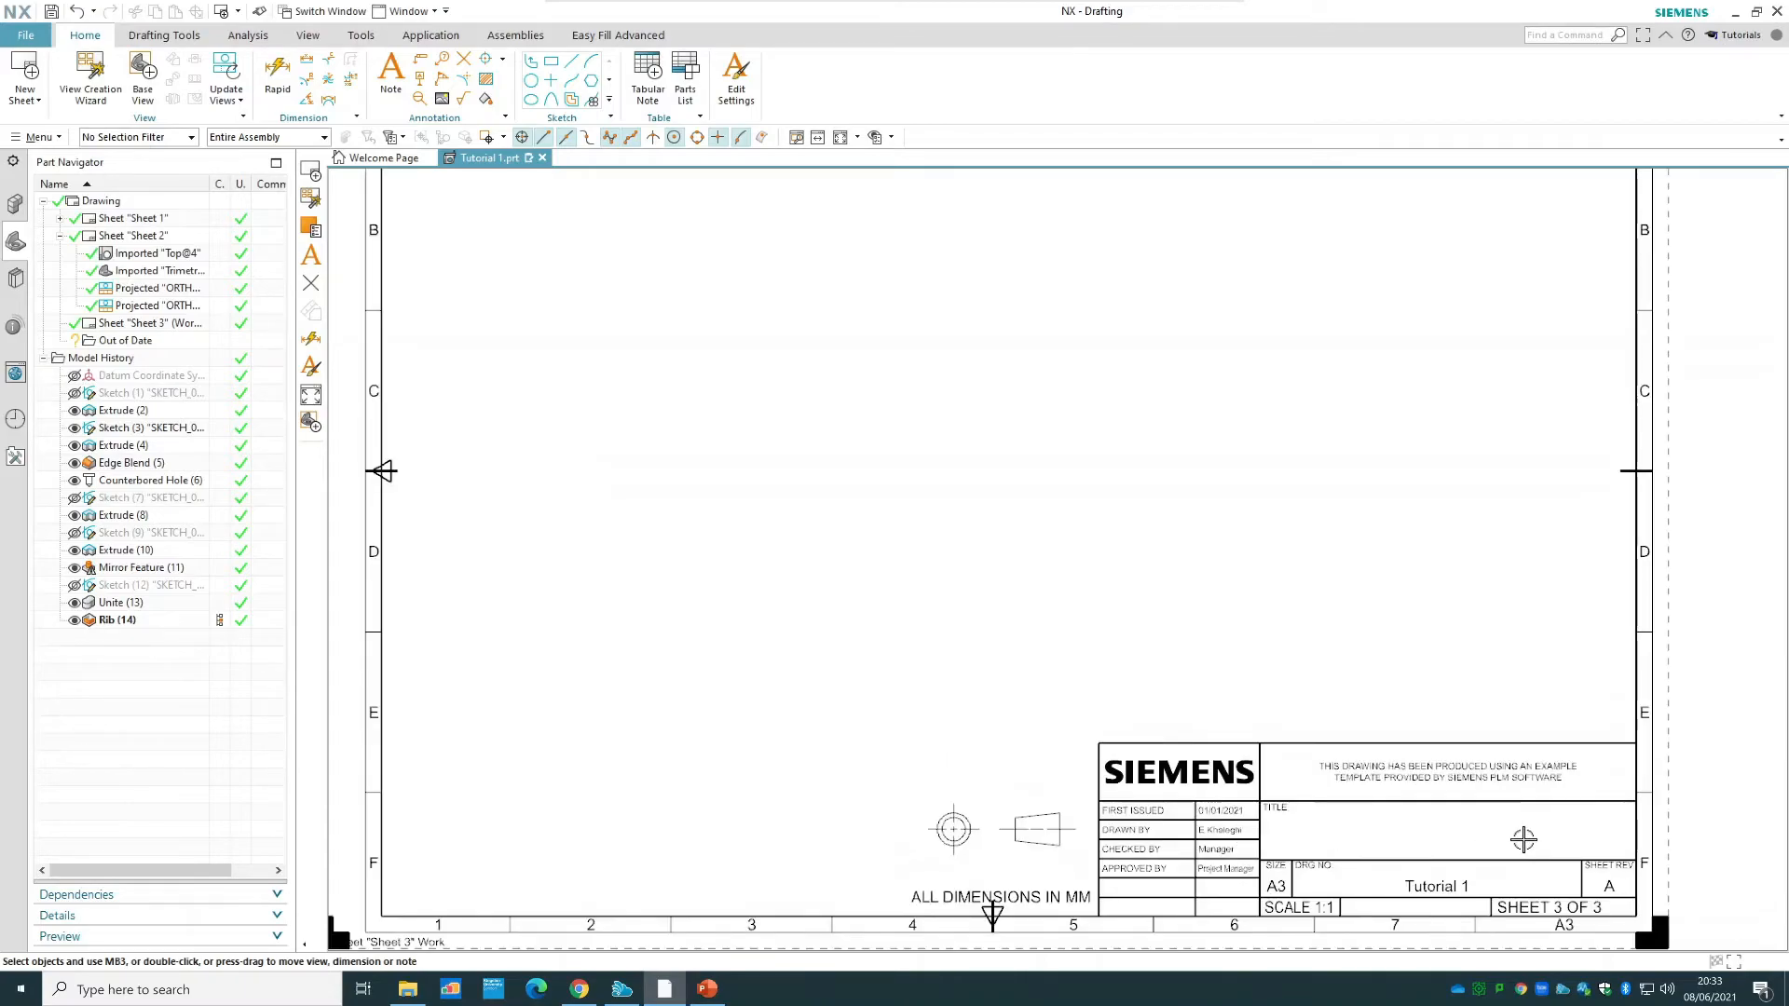
scroll(1612, 836, "up", 1)
scroll(1616, 836, "up", 3)
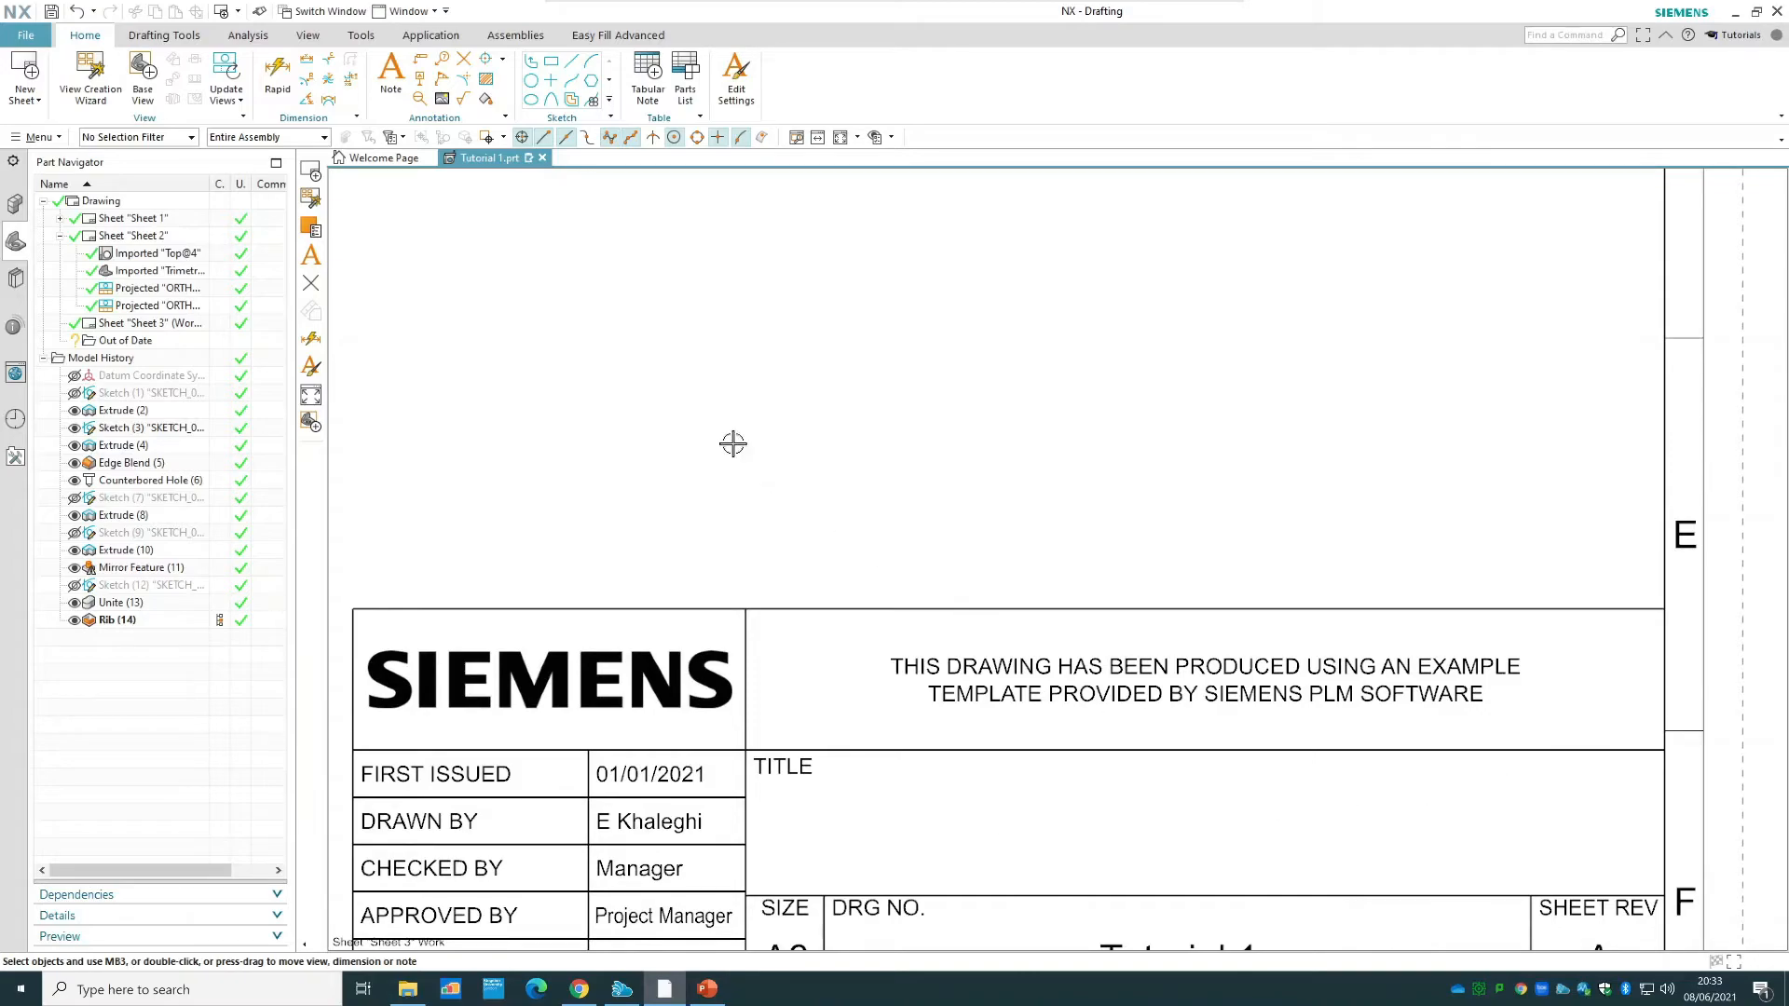
left_click(391, 84)
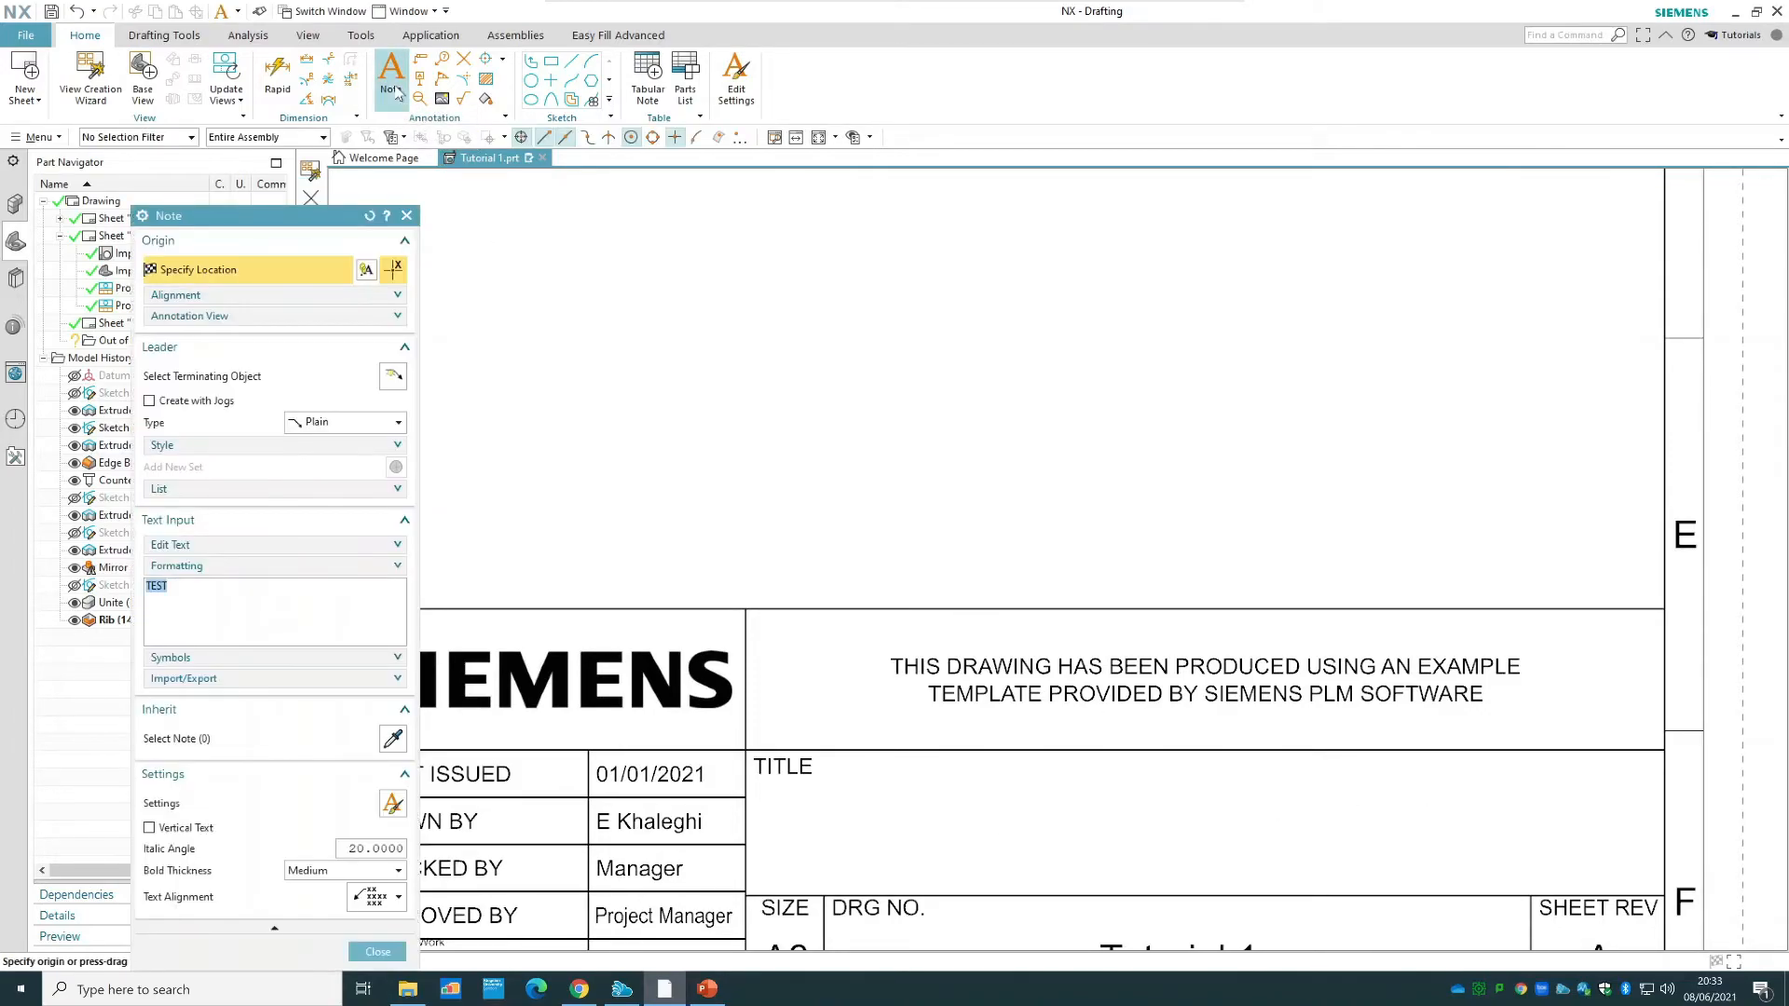
left_click(971, 822)
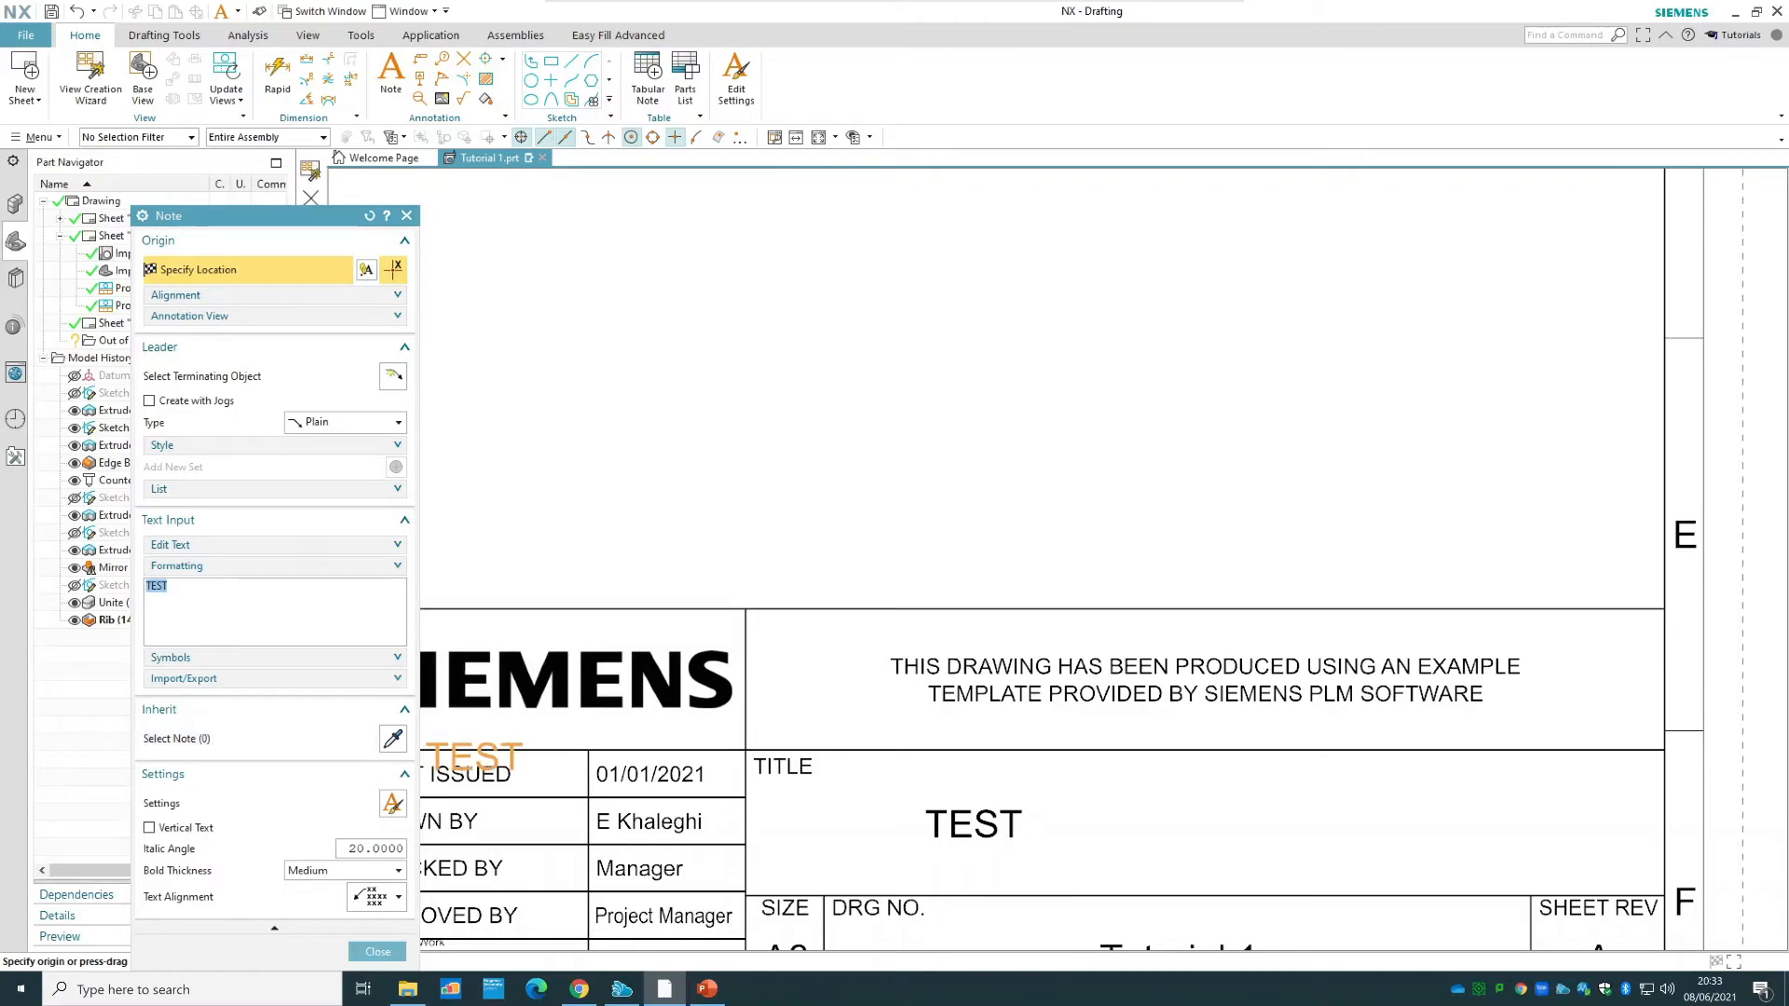
key("Escape")
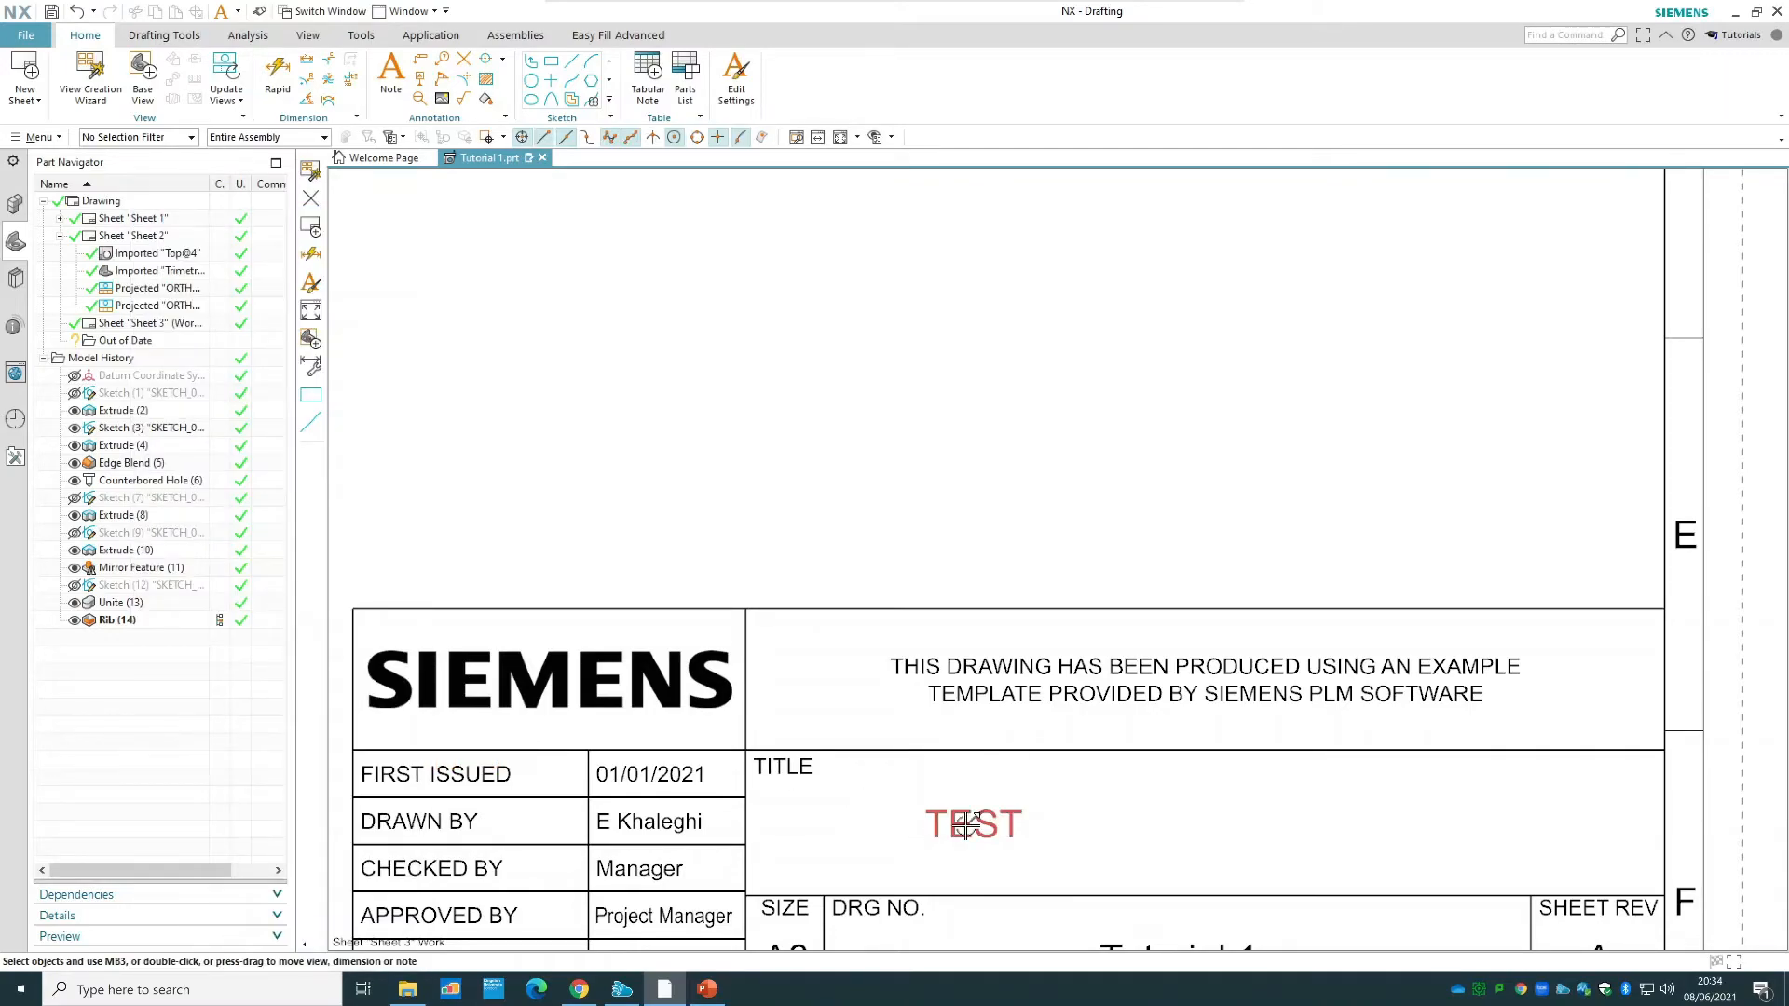
- Change the TEST note to read CAD/CAE Bootcamp - 2D Drafting - Tutorial 1 and centre it in the TITLE cell
double_click(969, 824)
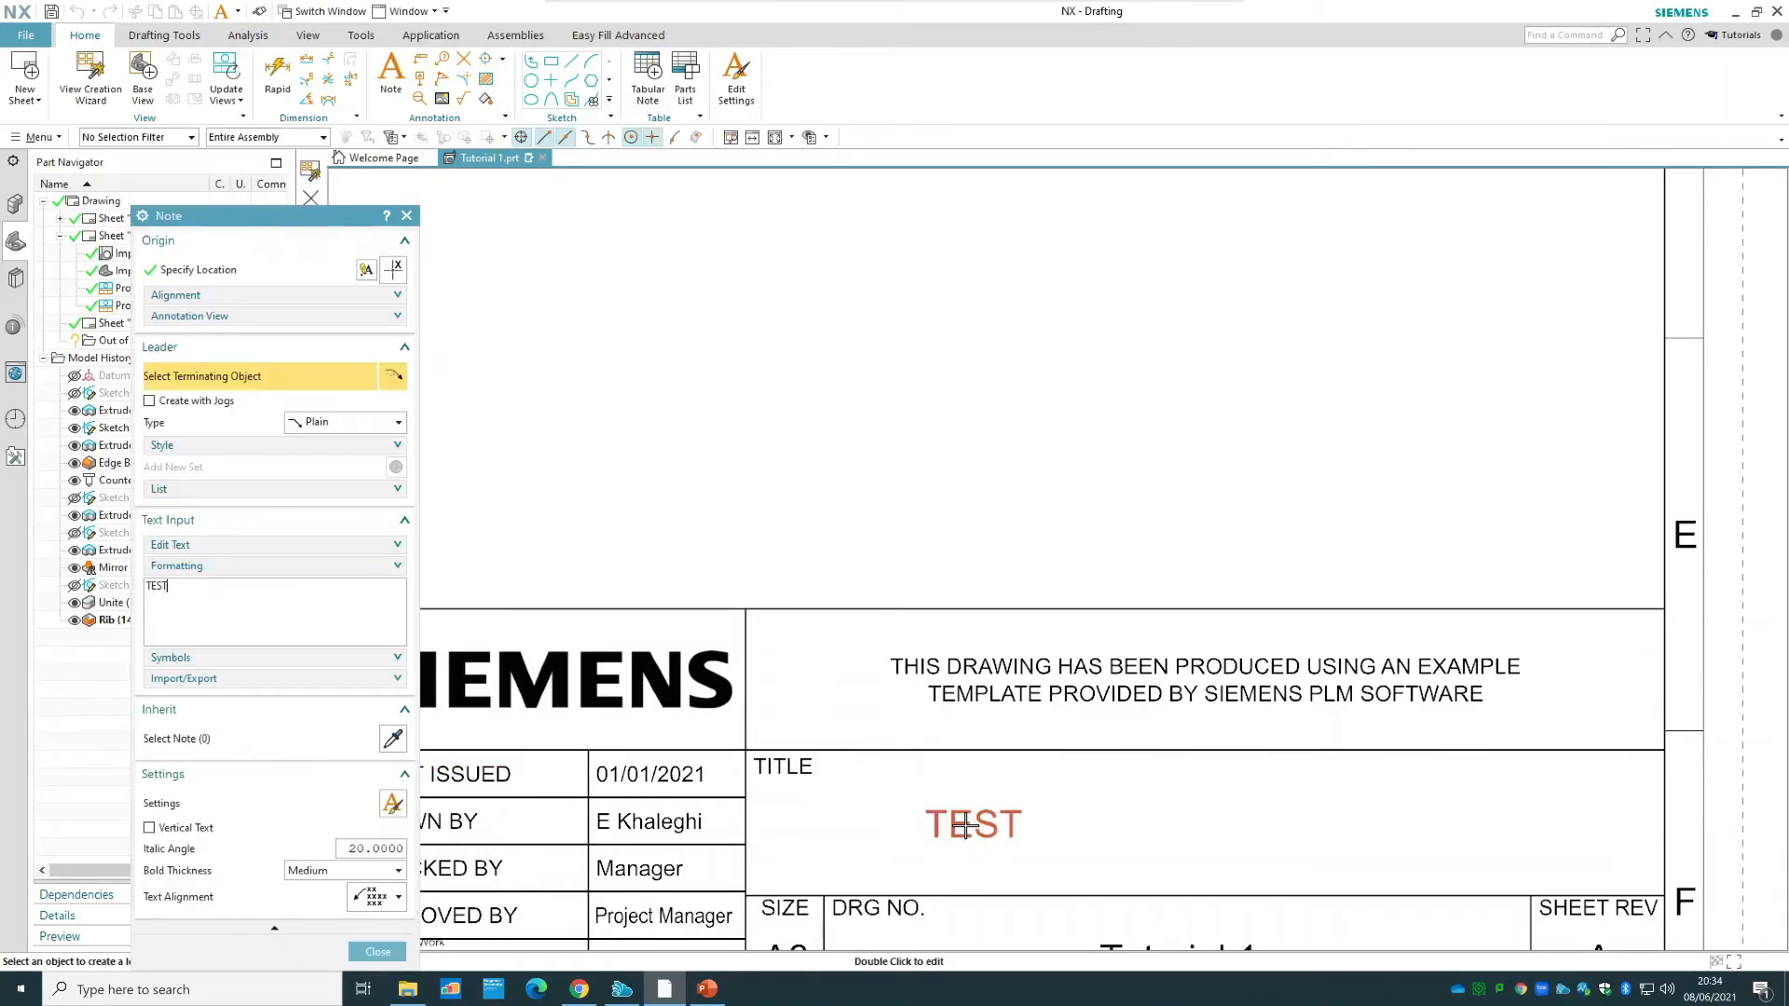
key("BackSpace")
key("BackSpace")
key("BackSpace")
key("BackSpace")
type("CA")
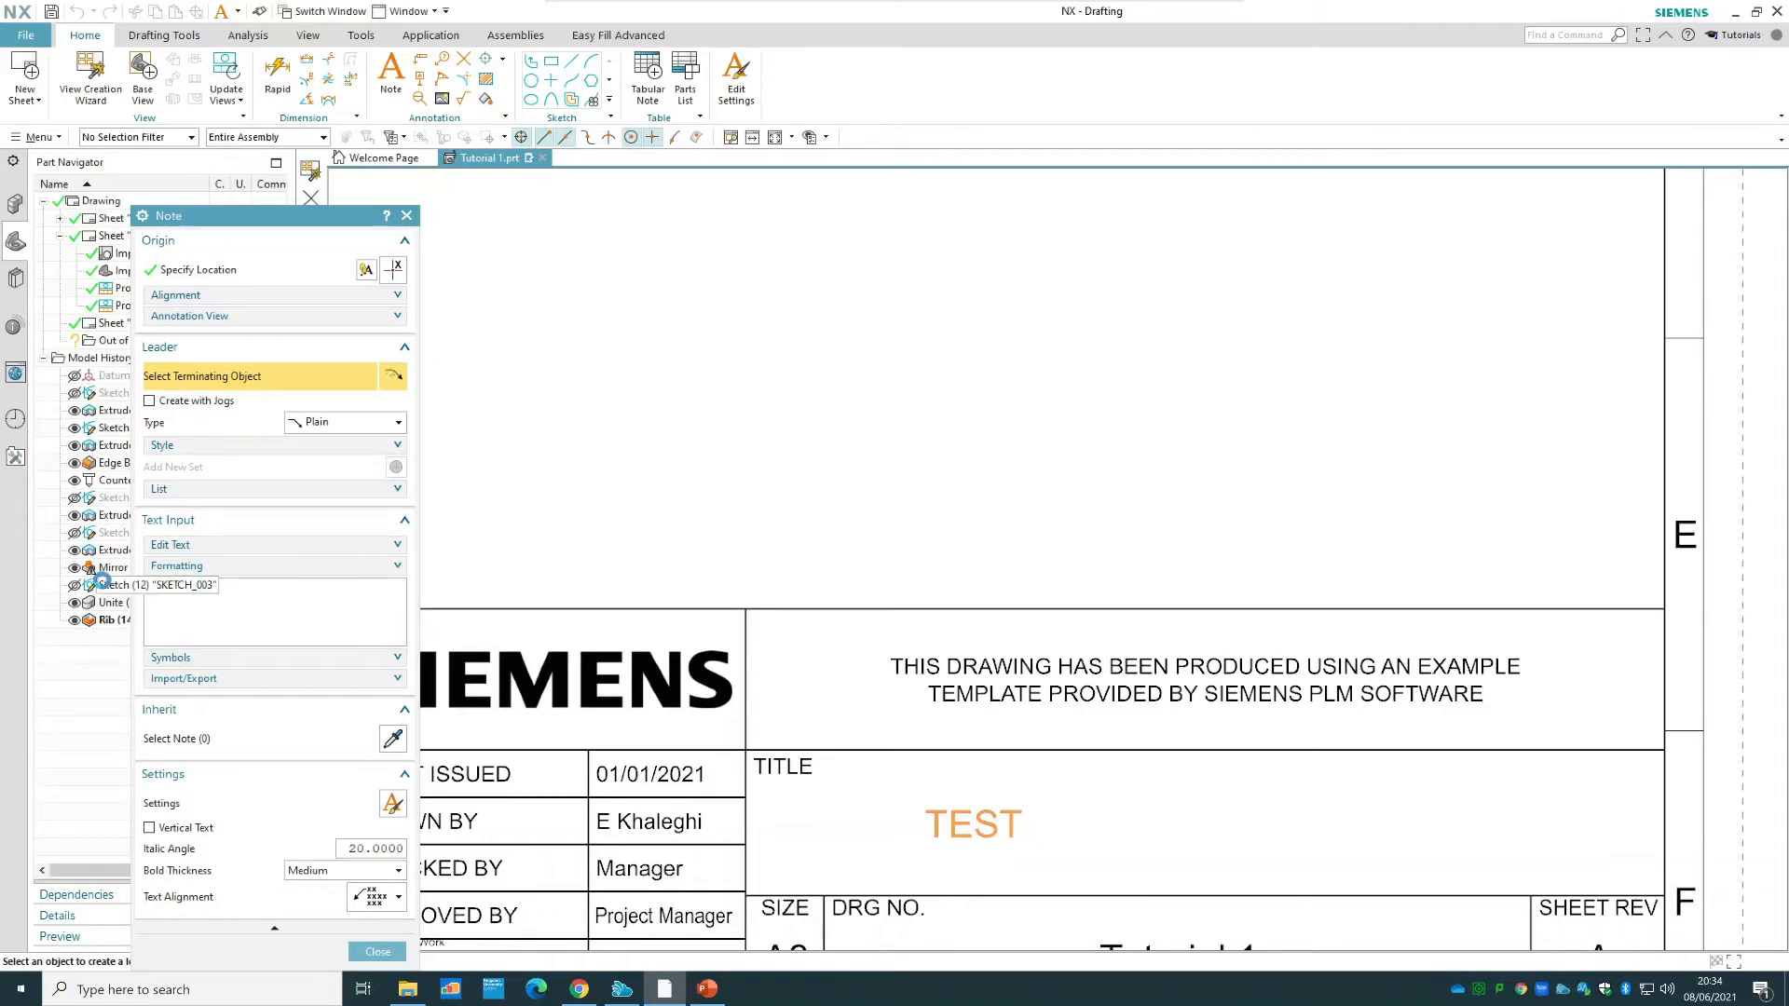
type("D/CAE")
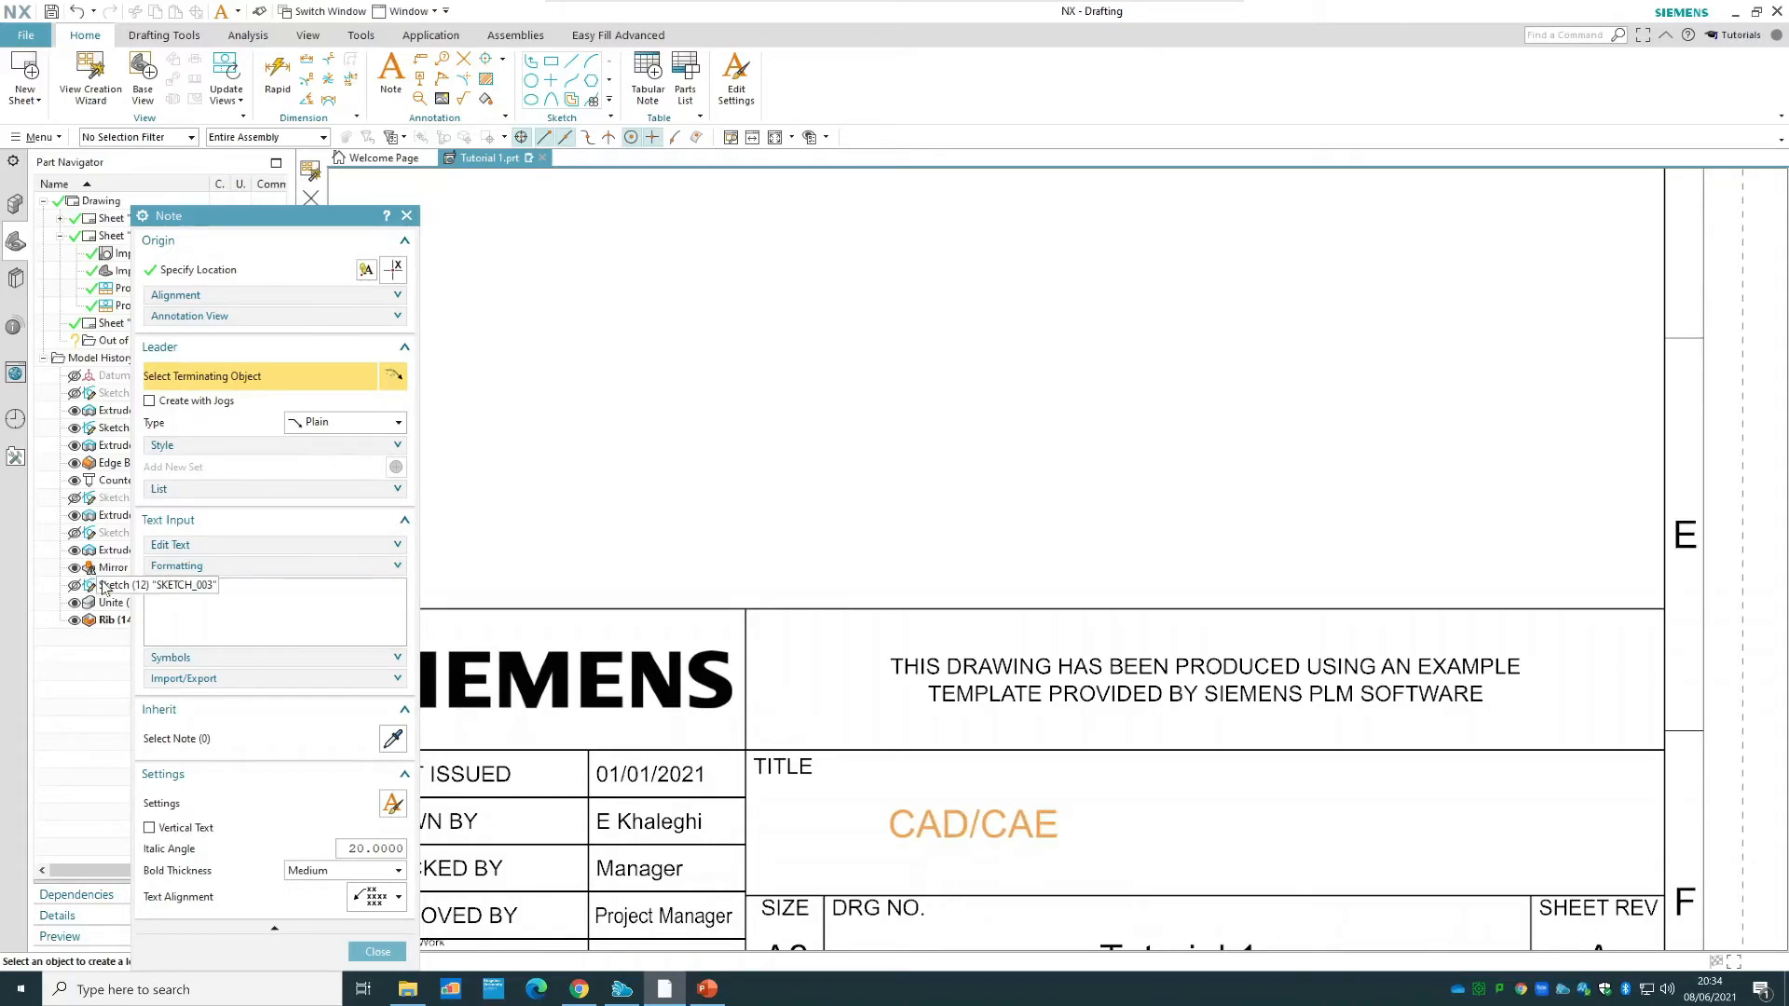
type(" Bootca")
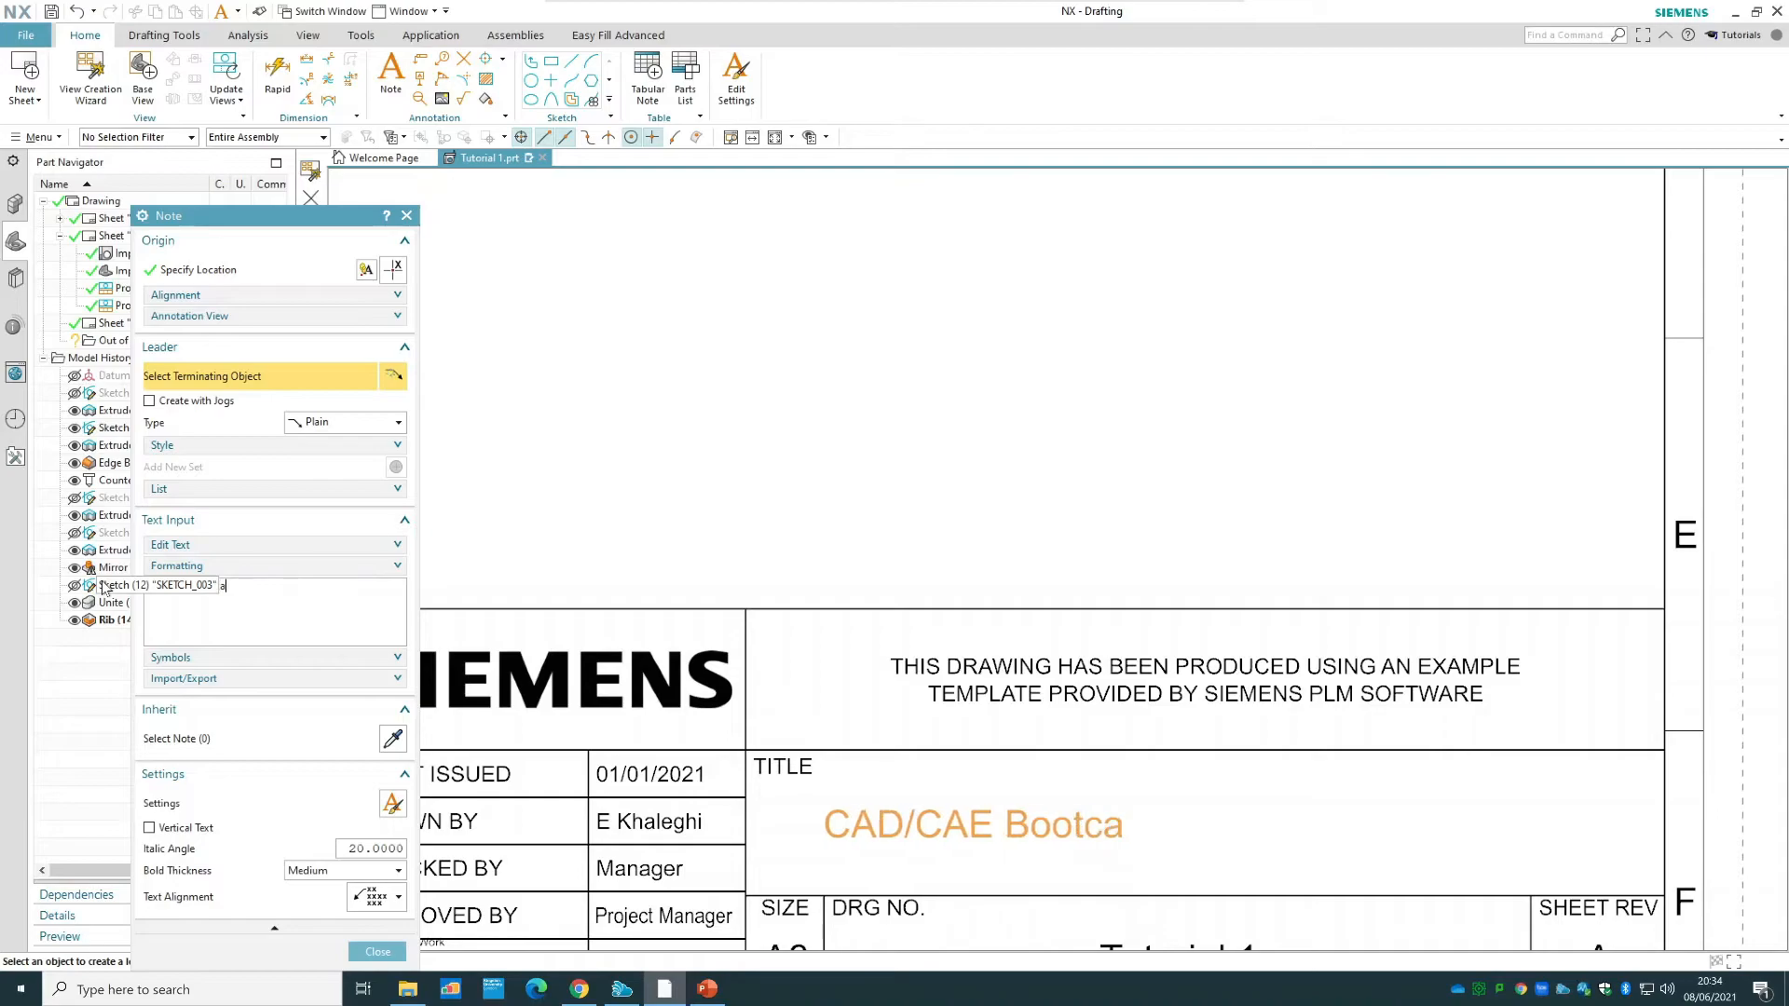
type("mp - ")
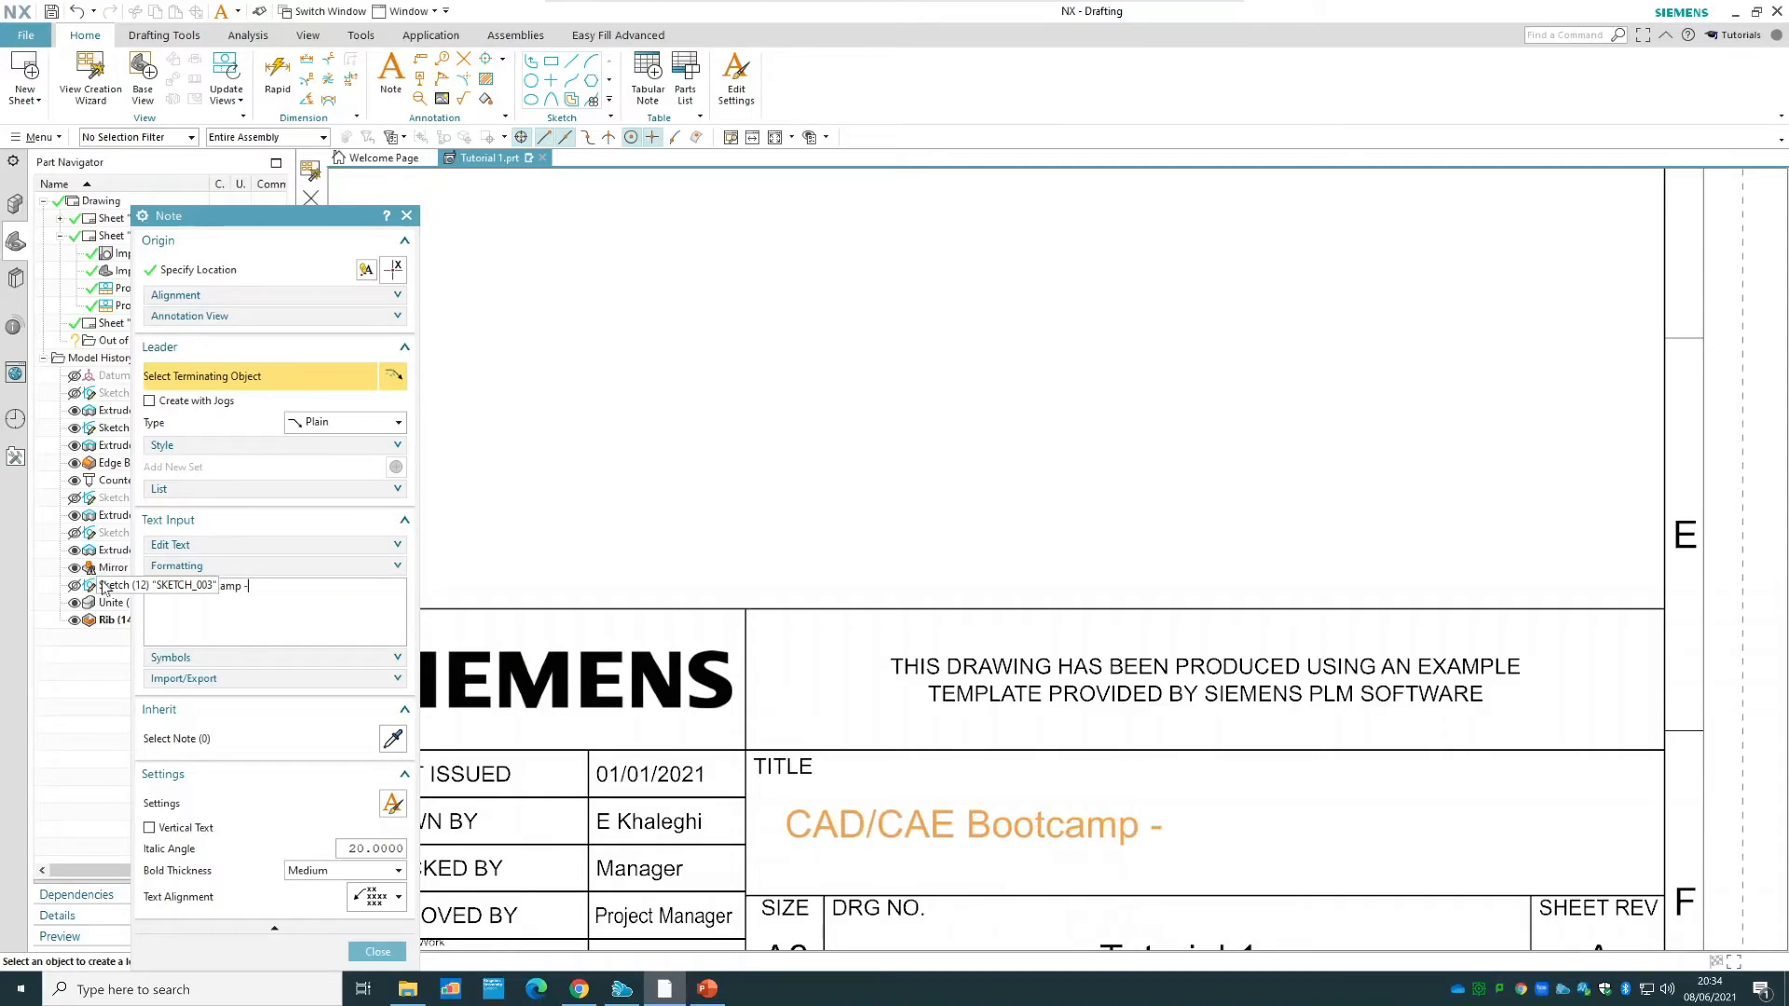
type("2D")
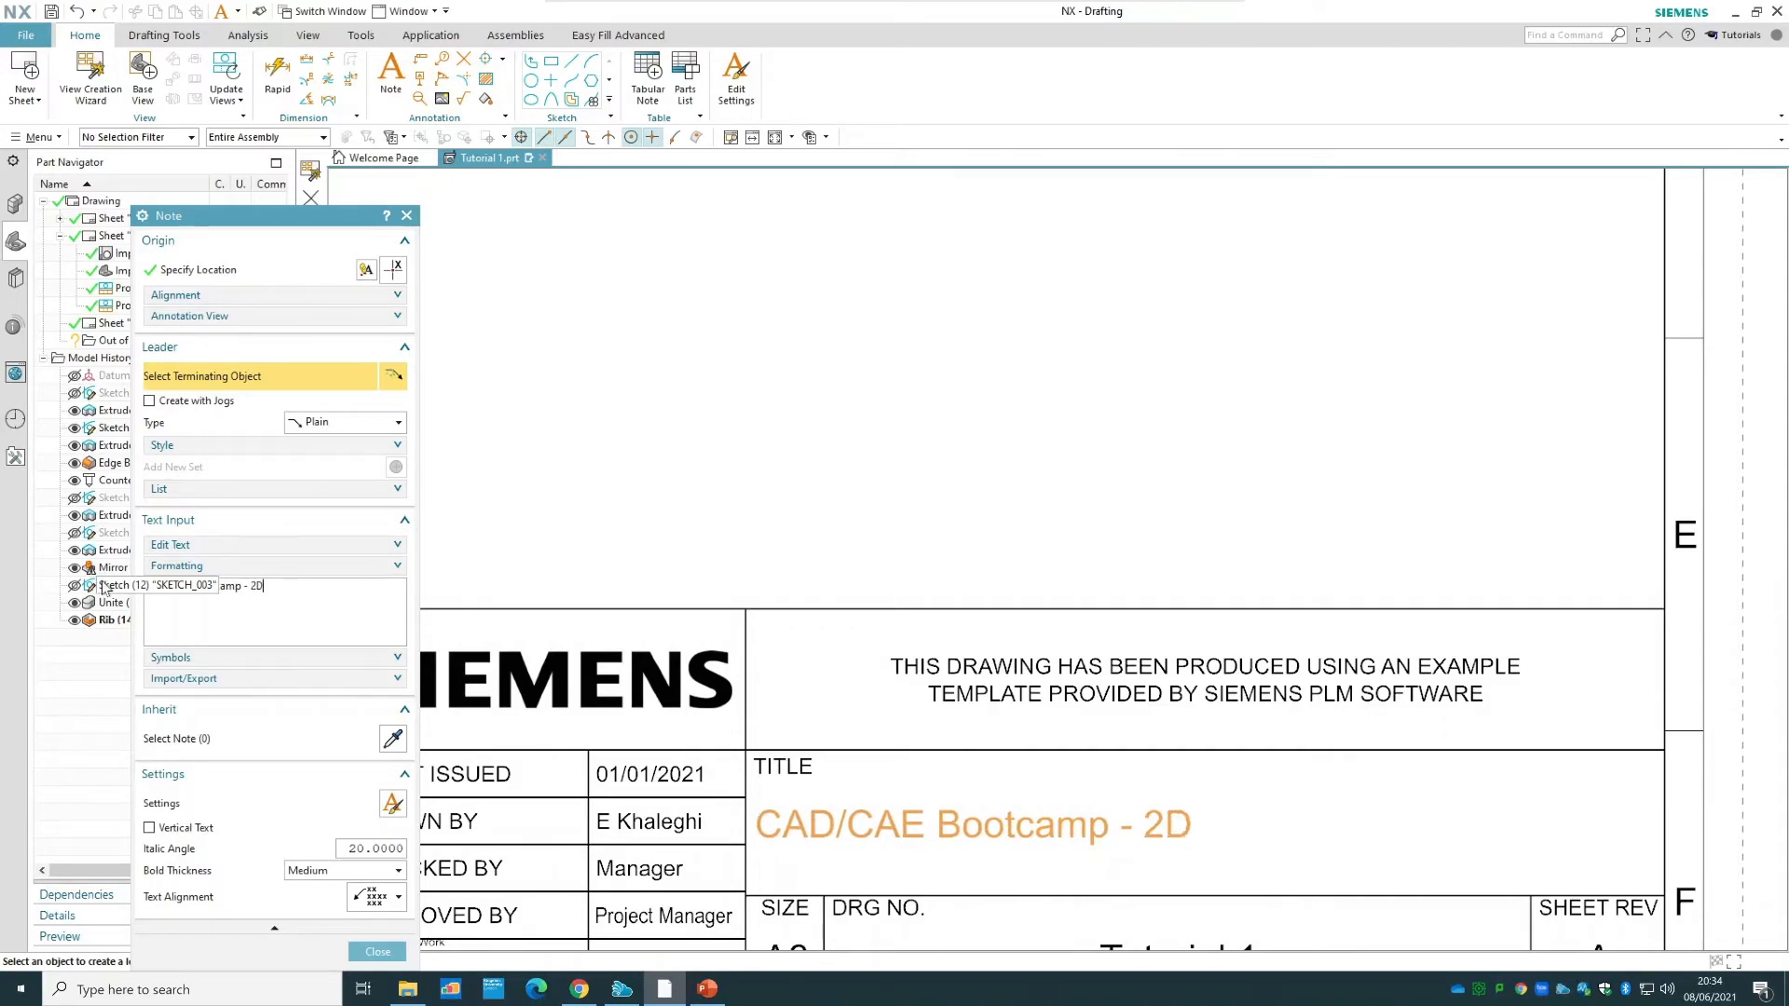
type(" Draftin")
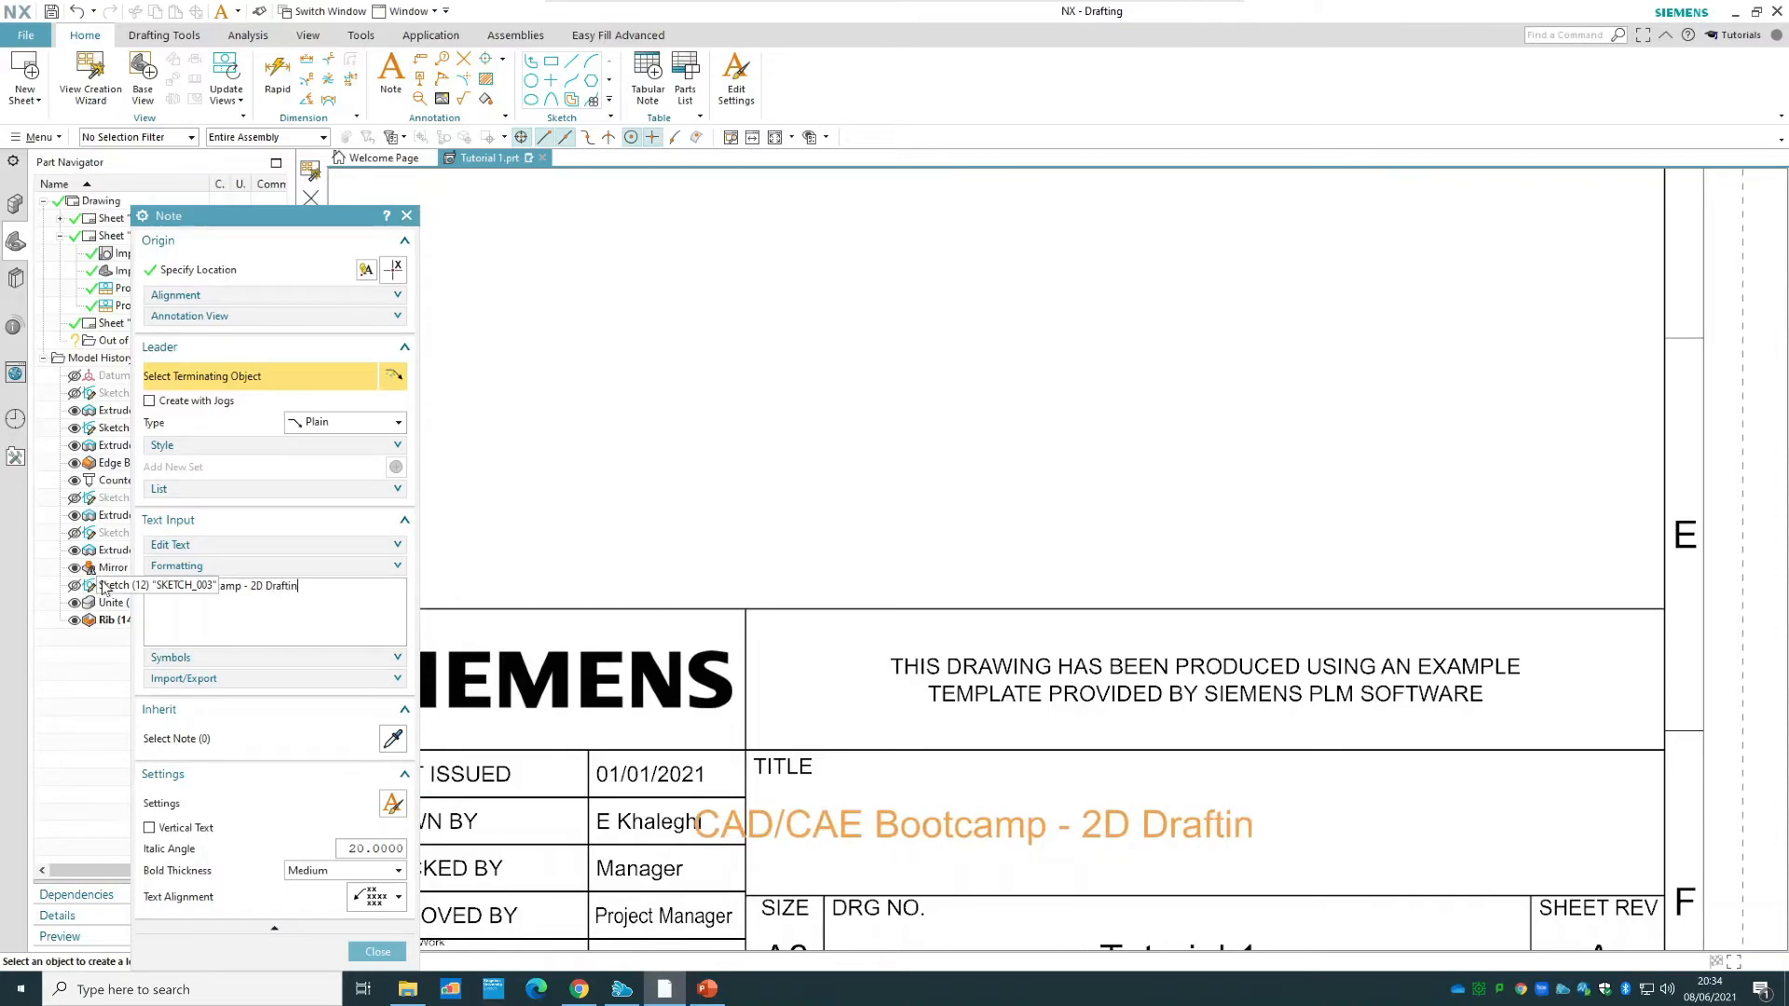
type("g - Tu")
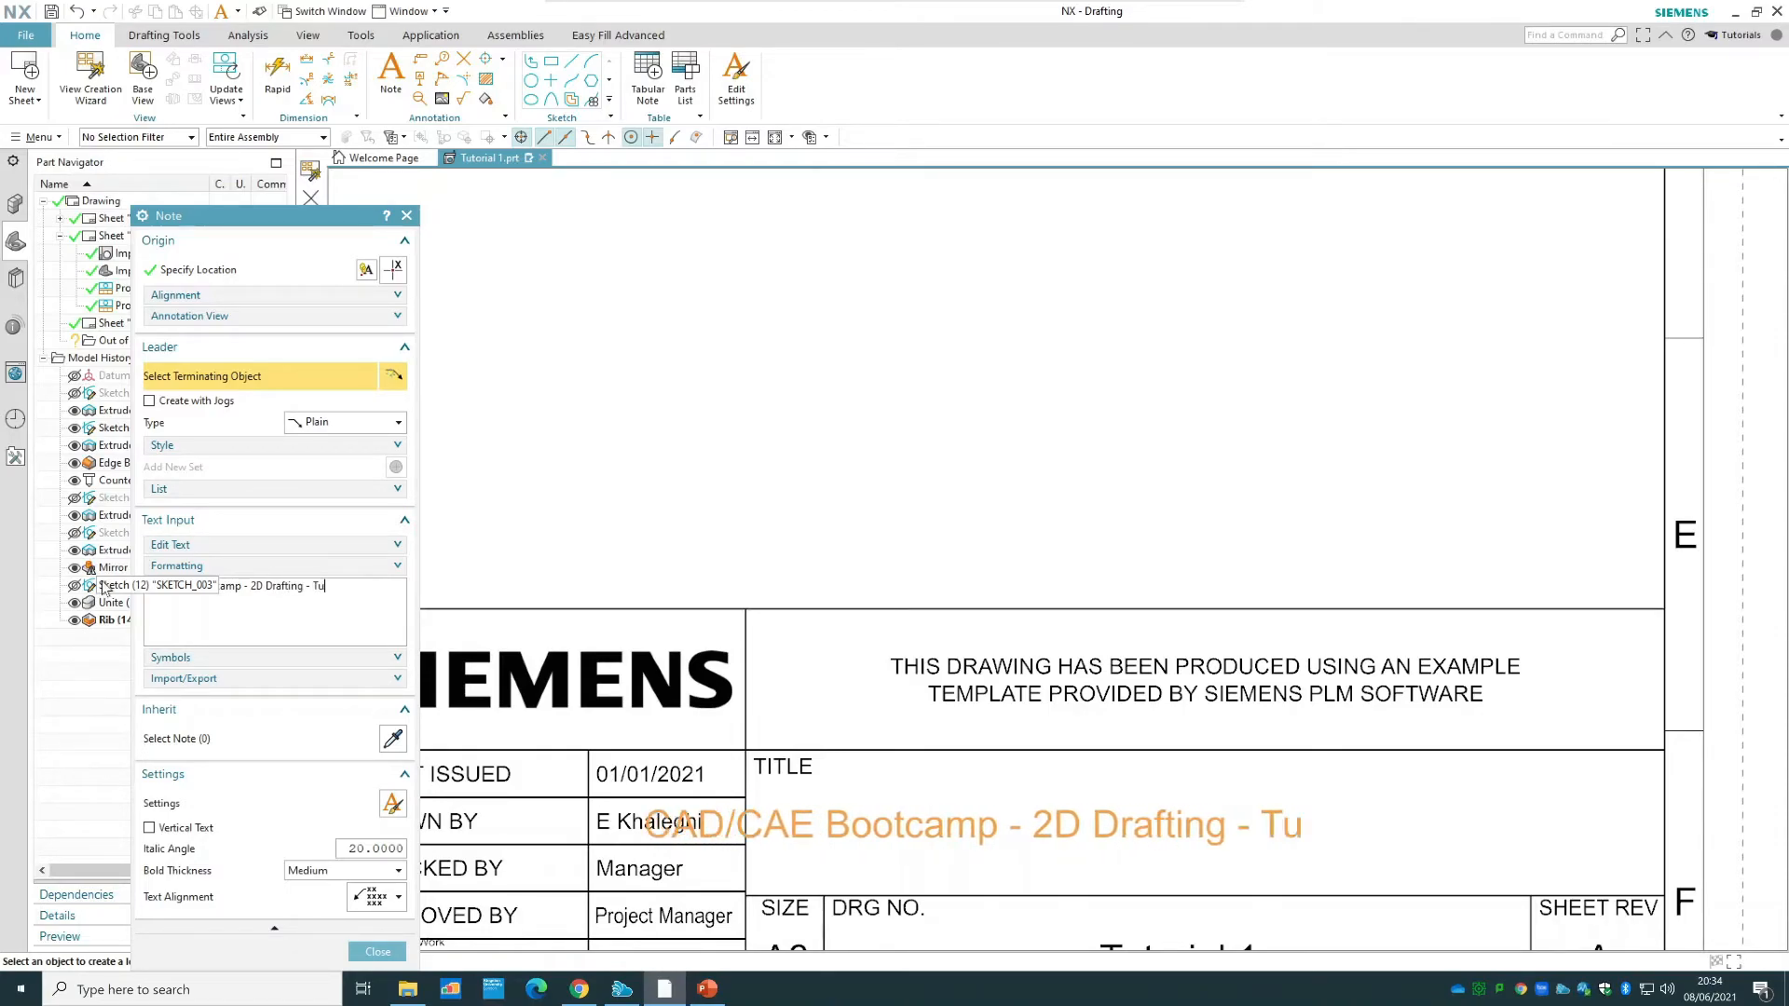
type("torial 1")
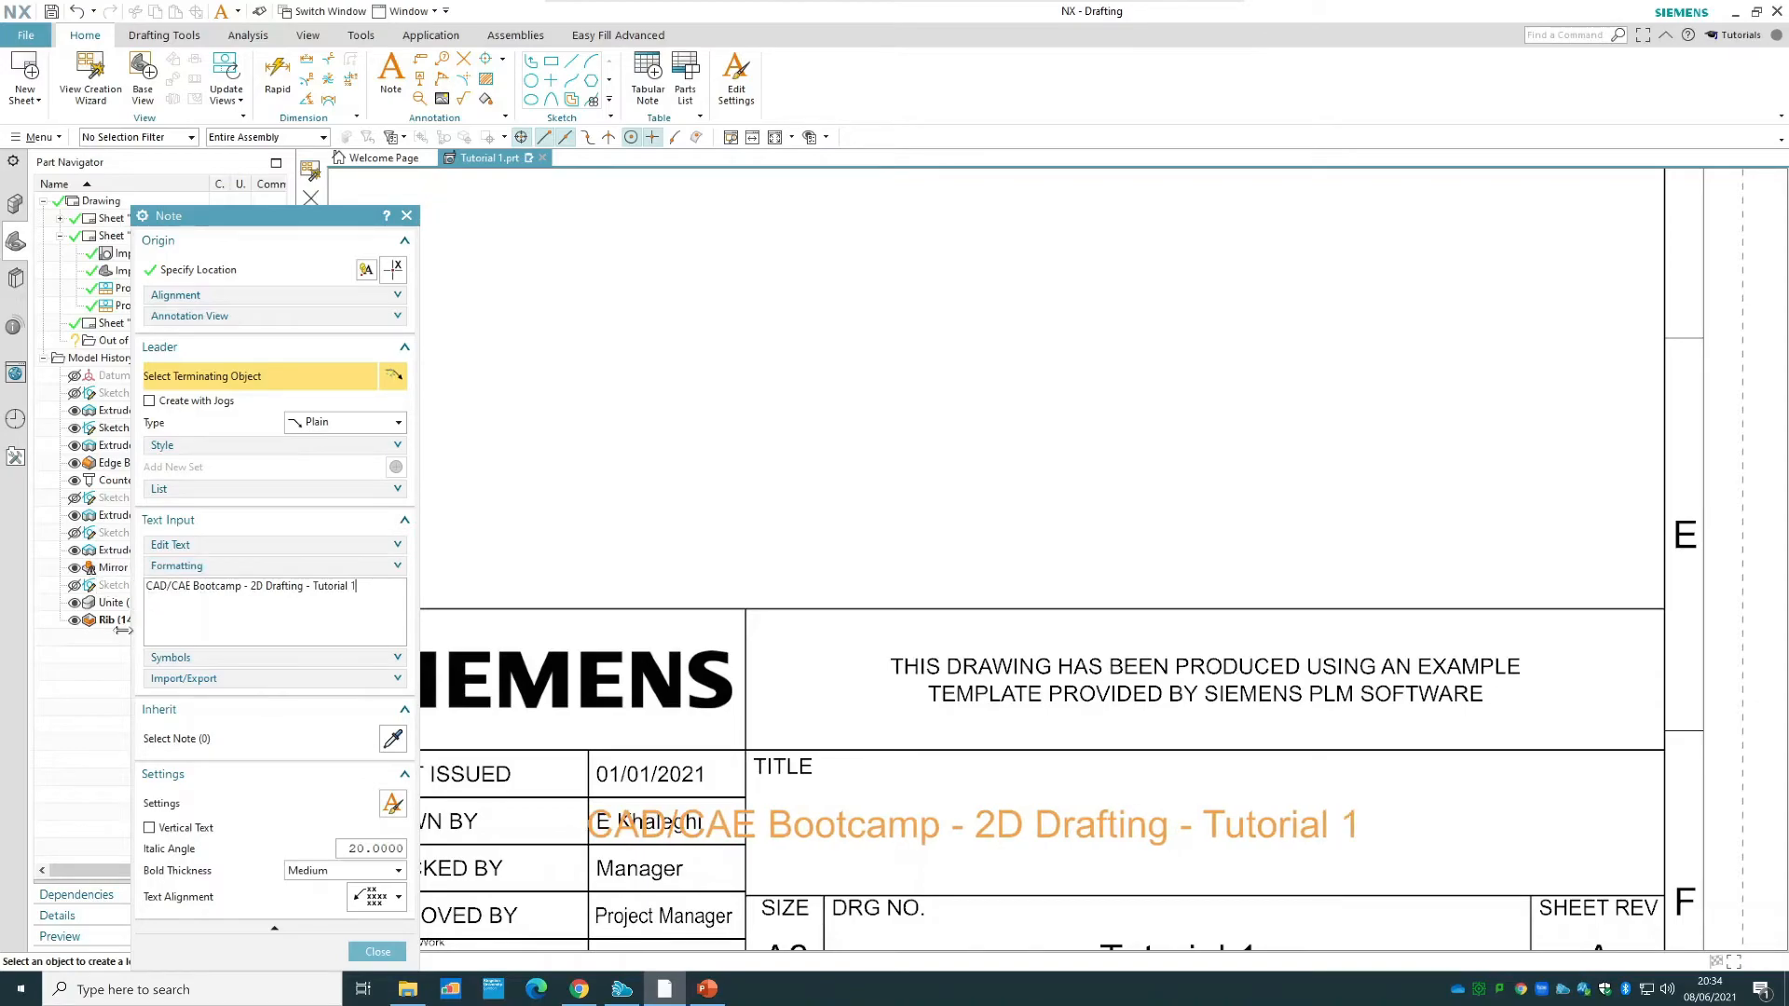
left_click(377, 951)
left_click_drag(975, 825, 1216, 818)
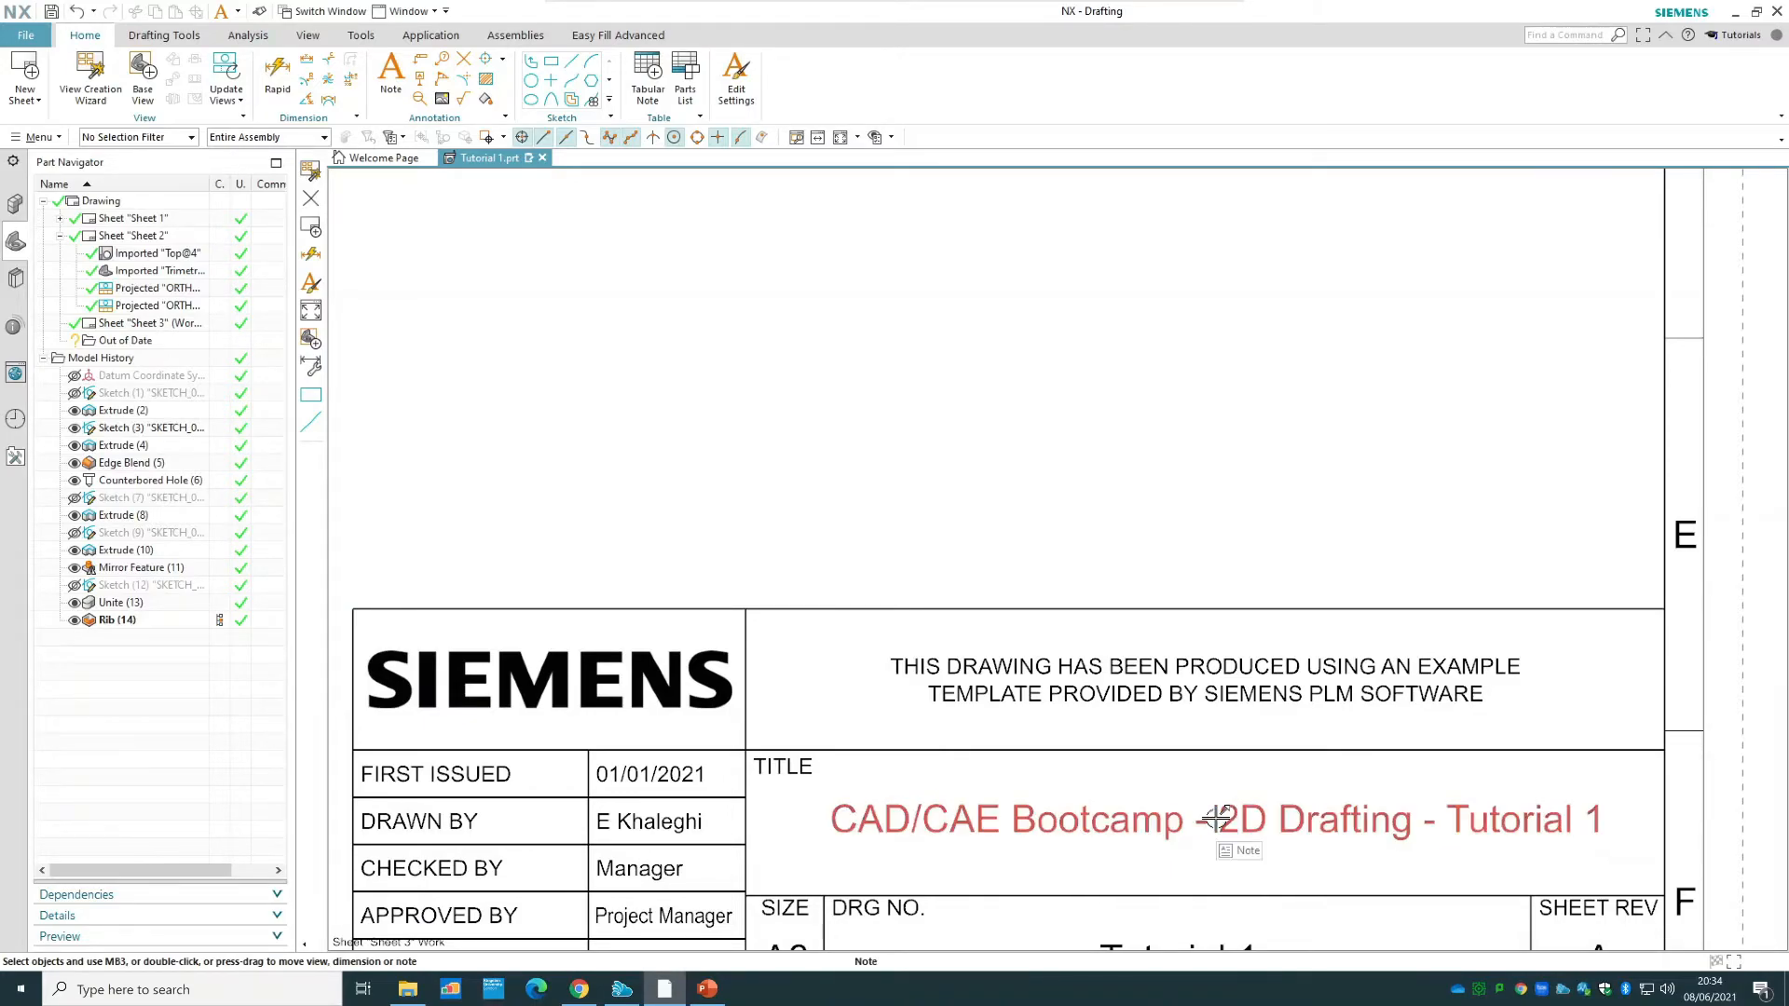
- Set the lettering of the title note to Arial Bold
right_click(1217, 819)
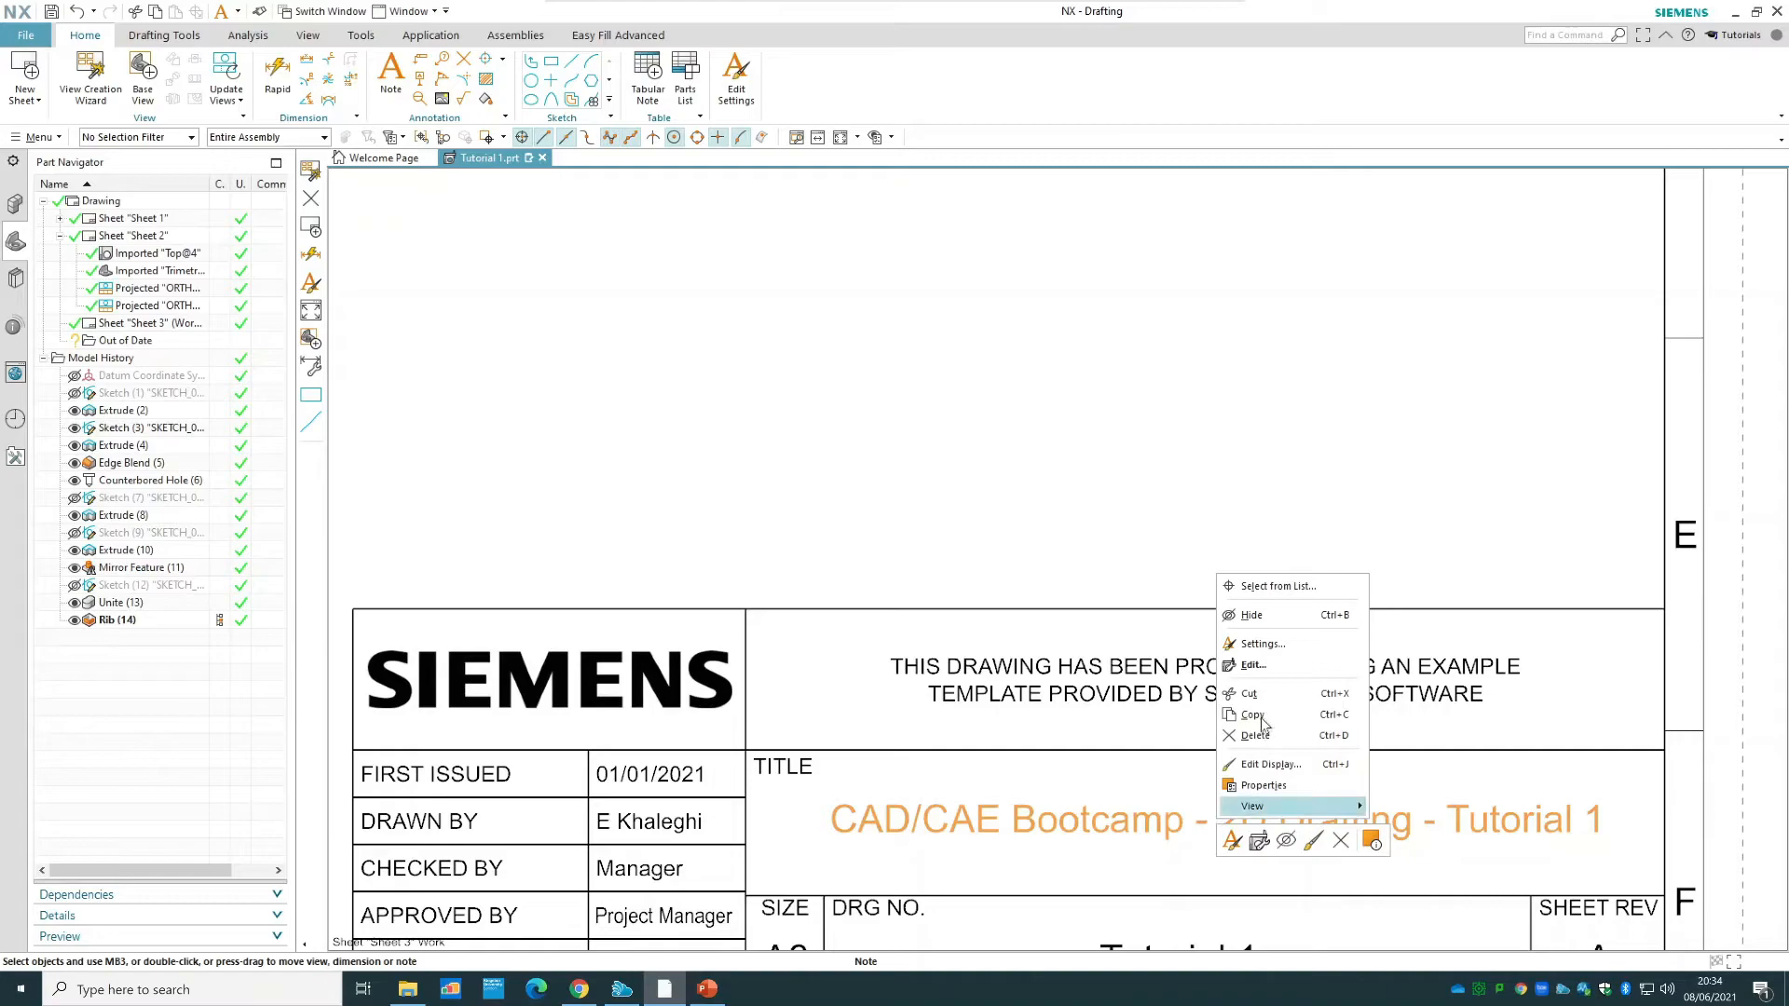
left_click(1267, 644)
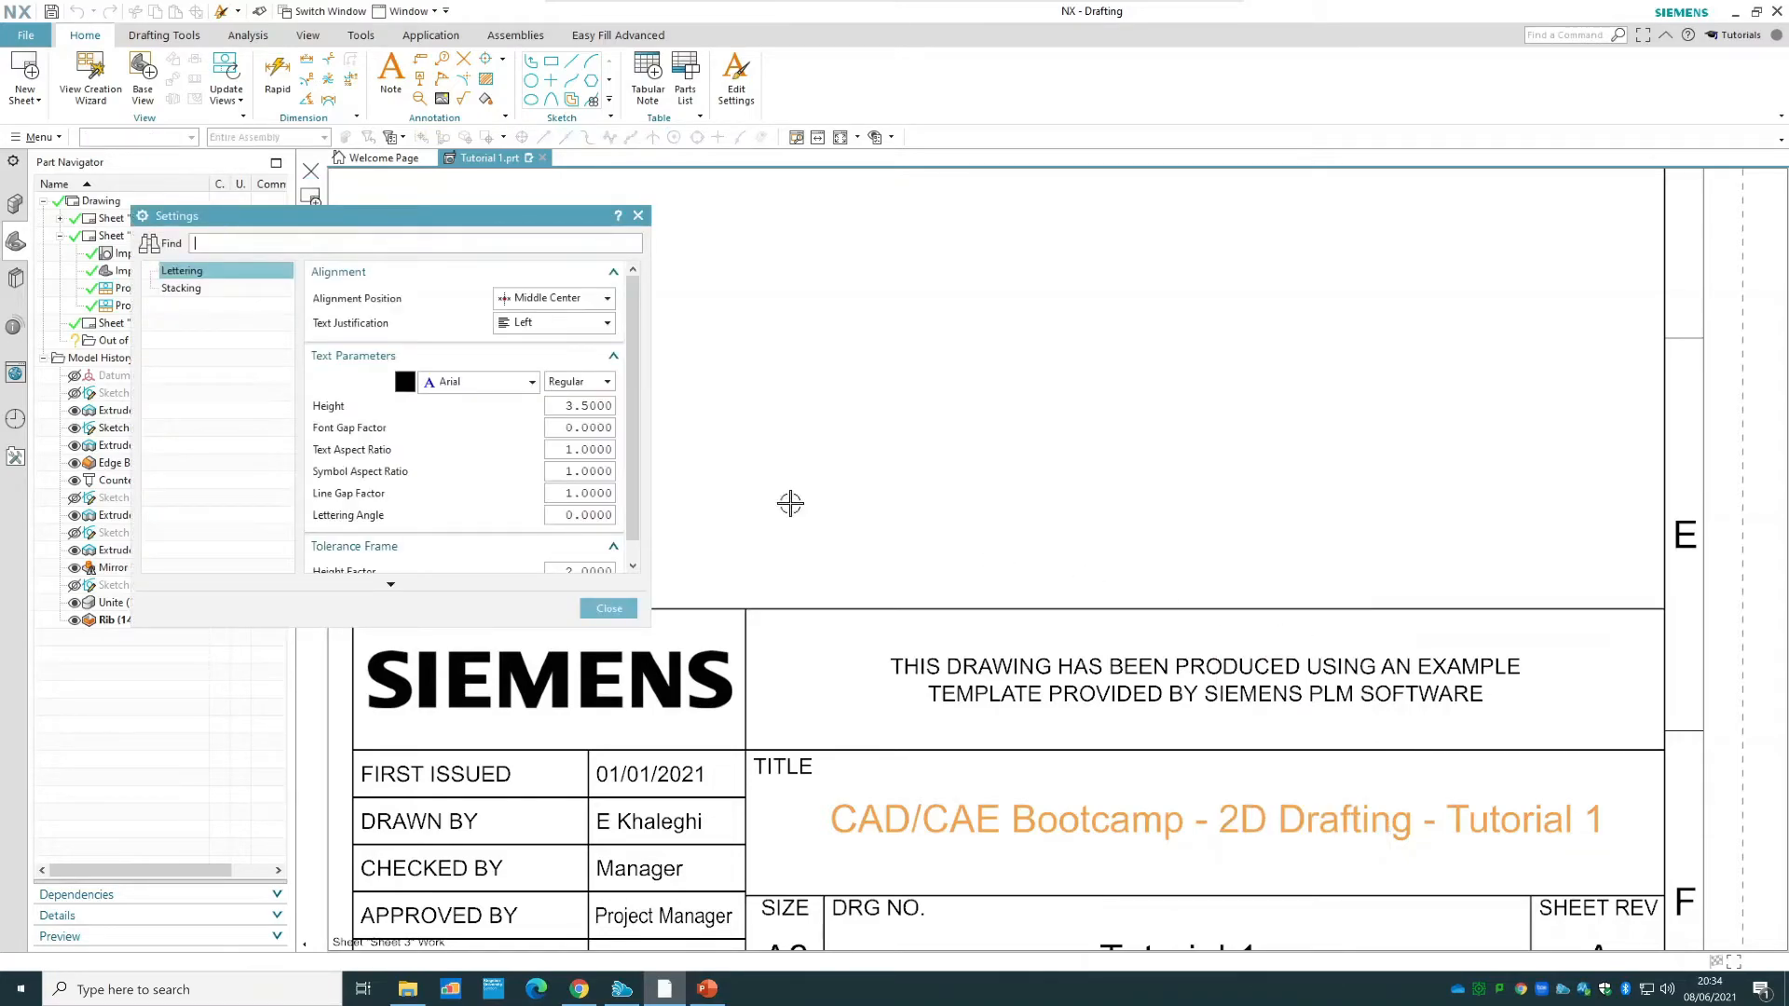
left_click(565, 384)
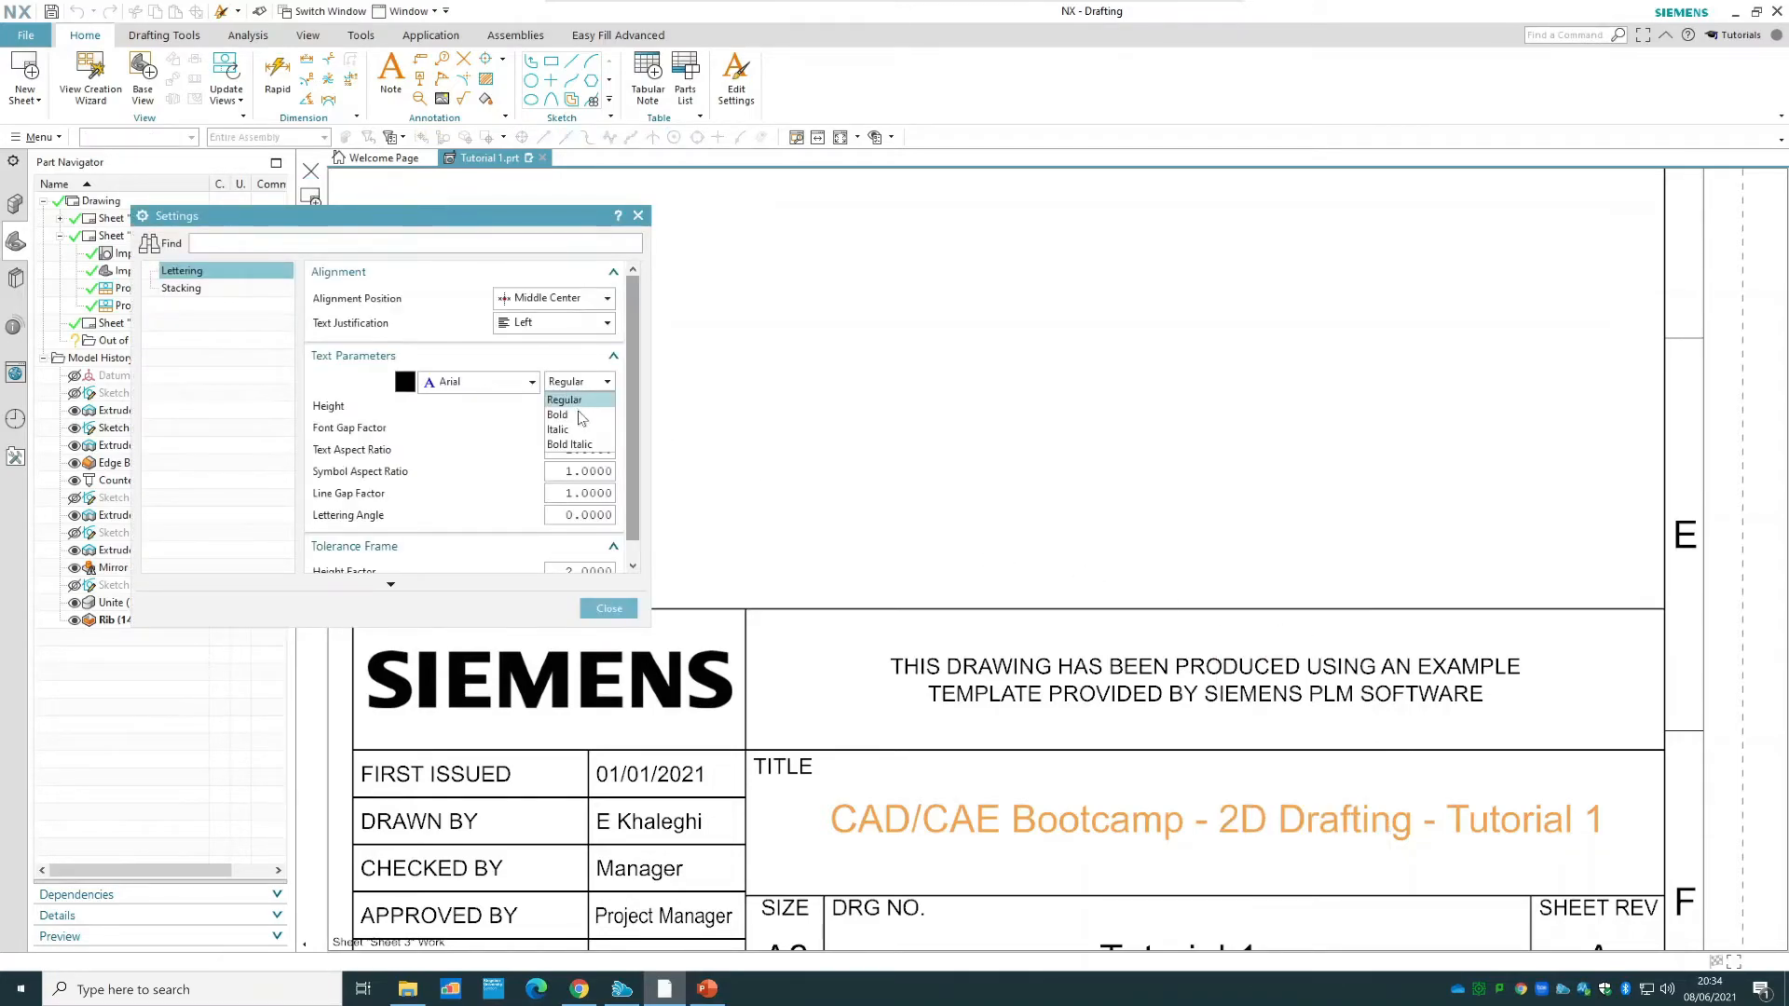
left_click(559, 415)
left_click(620, 607)
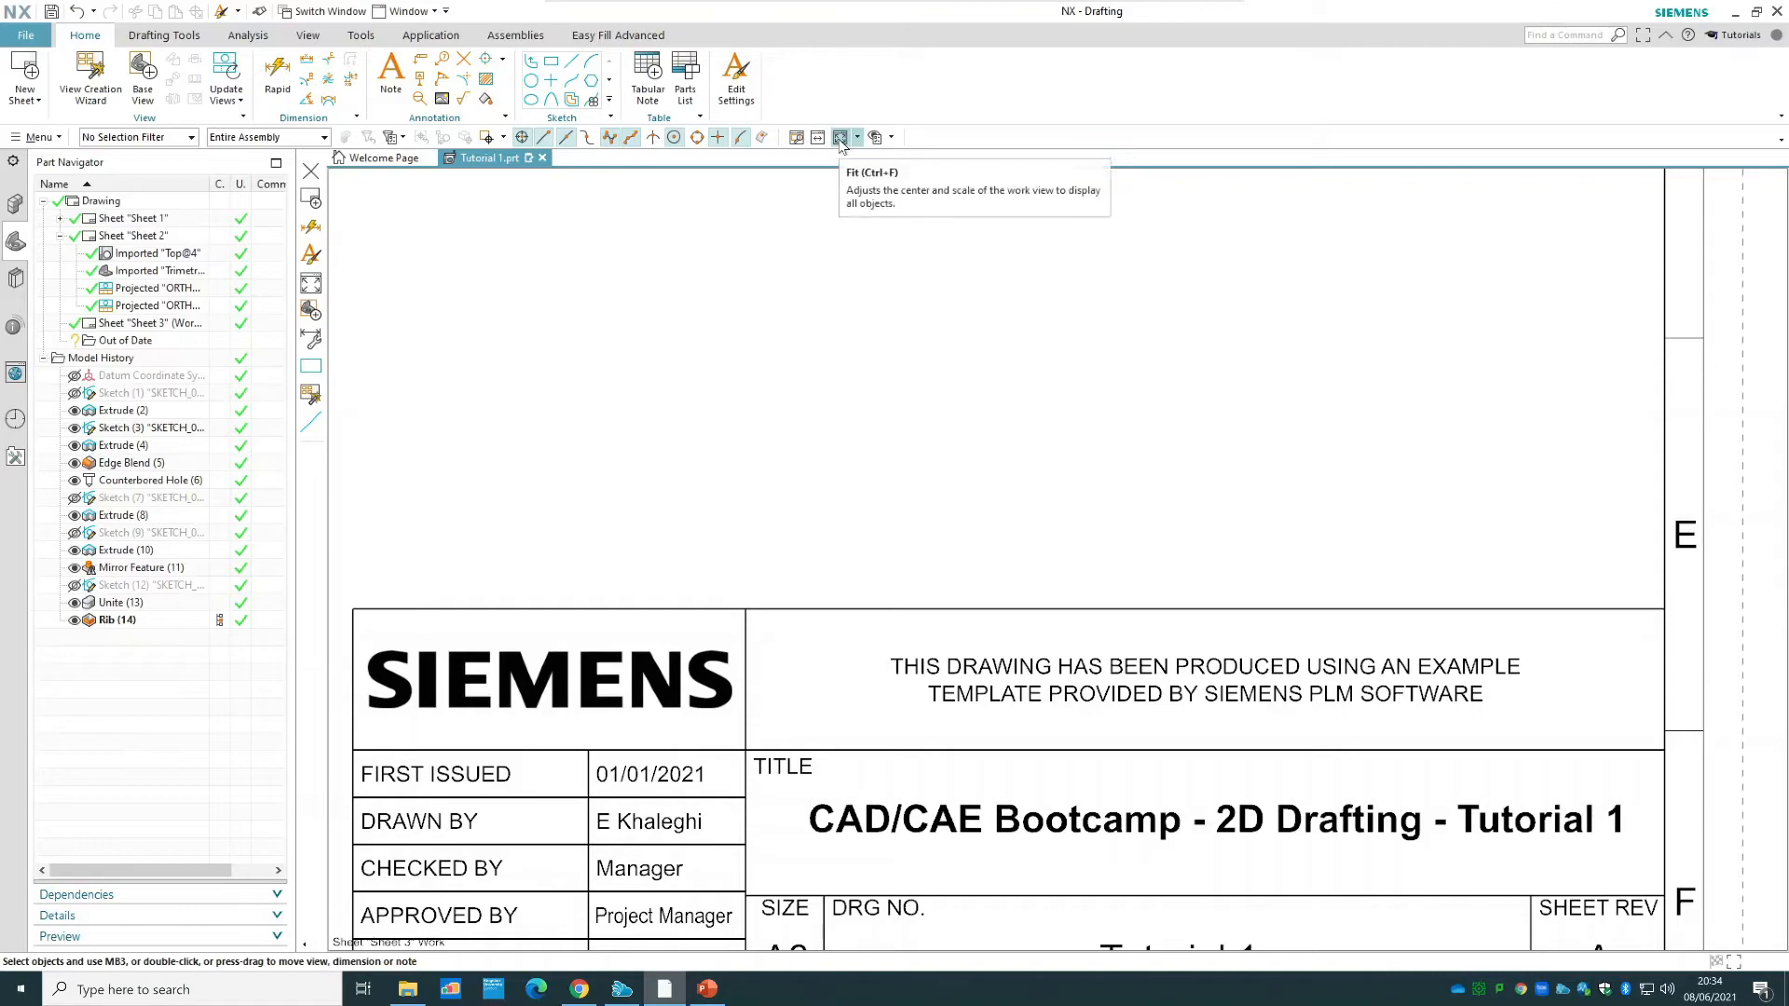
- Place a Top base view at scale 1:2 in the sheet's upper left area and project a front view directly below it
left_click(841, 139)
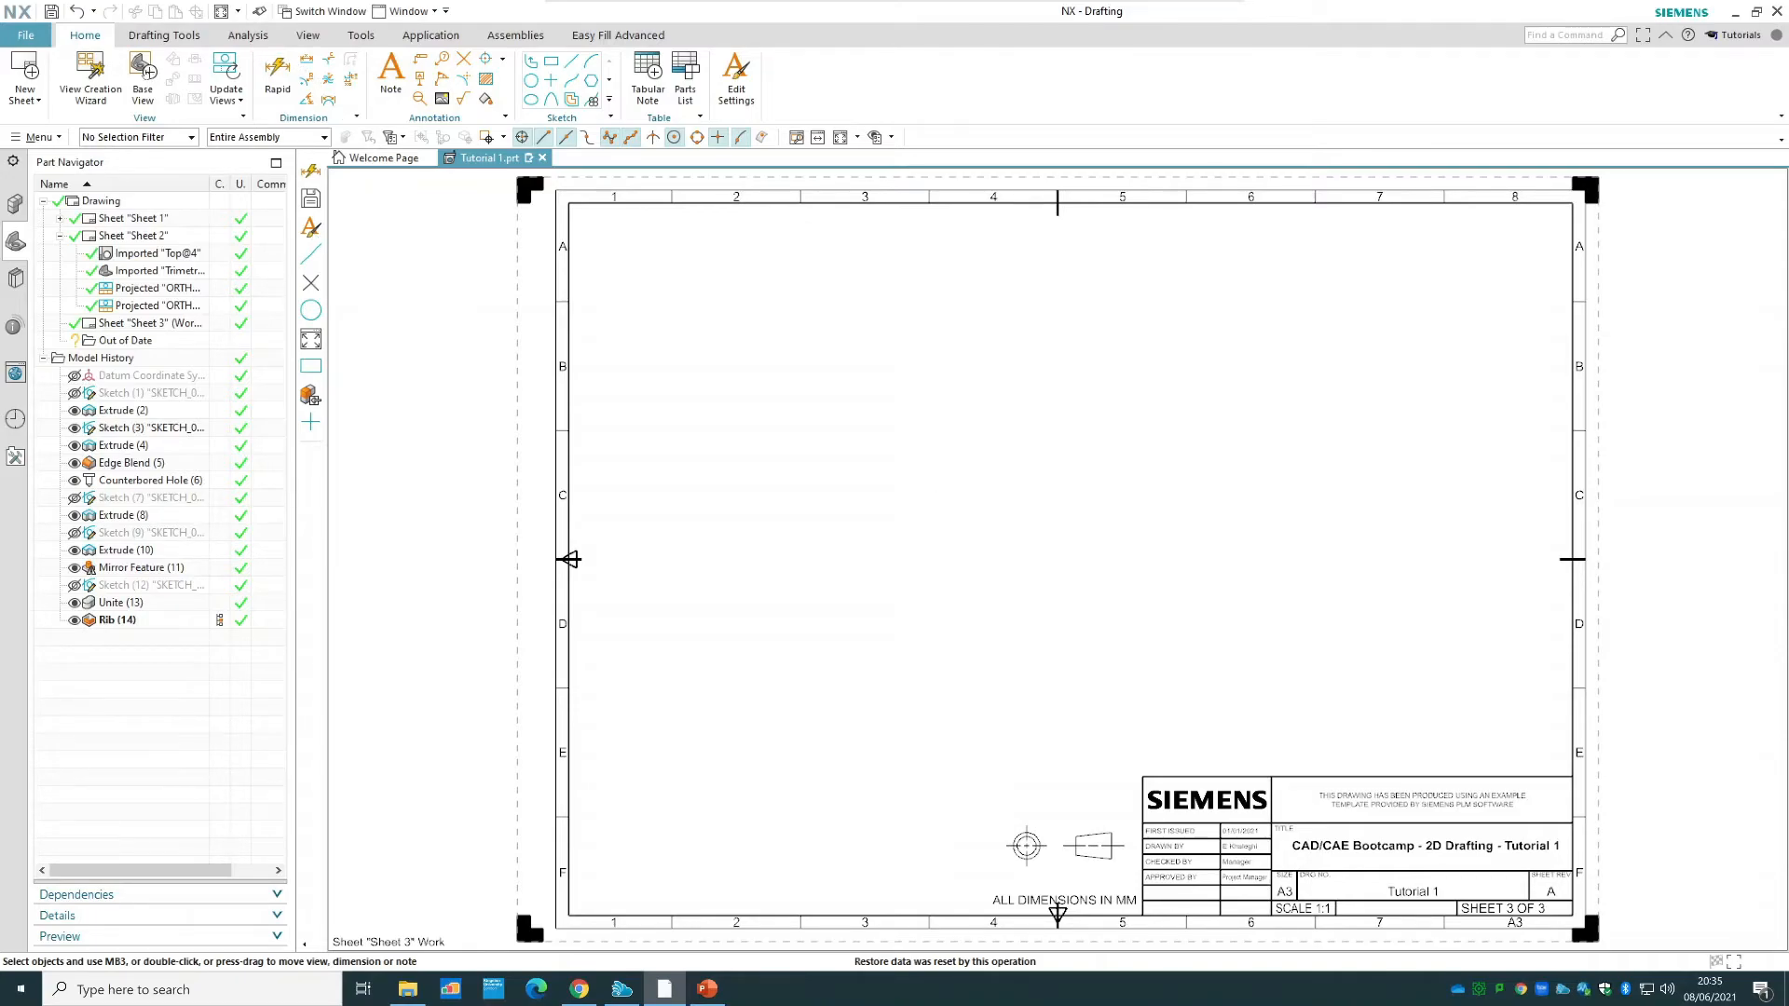
left_click(145, 84)
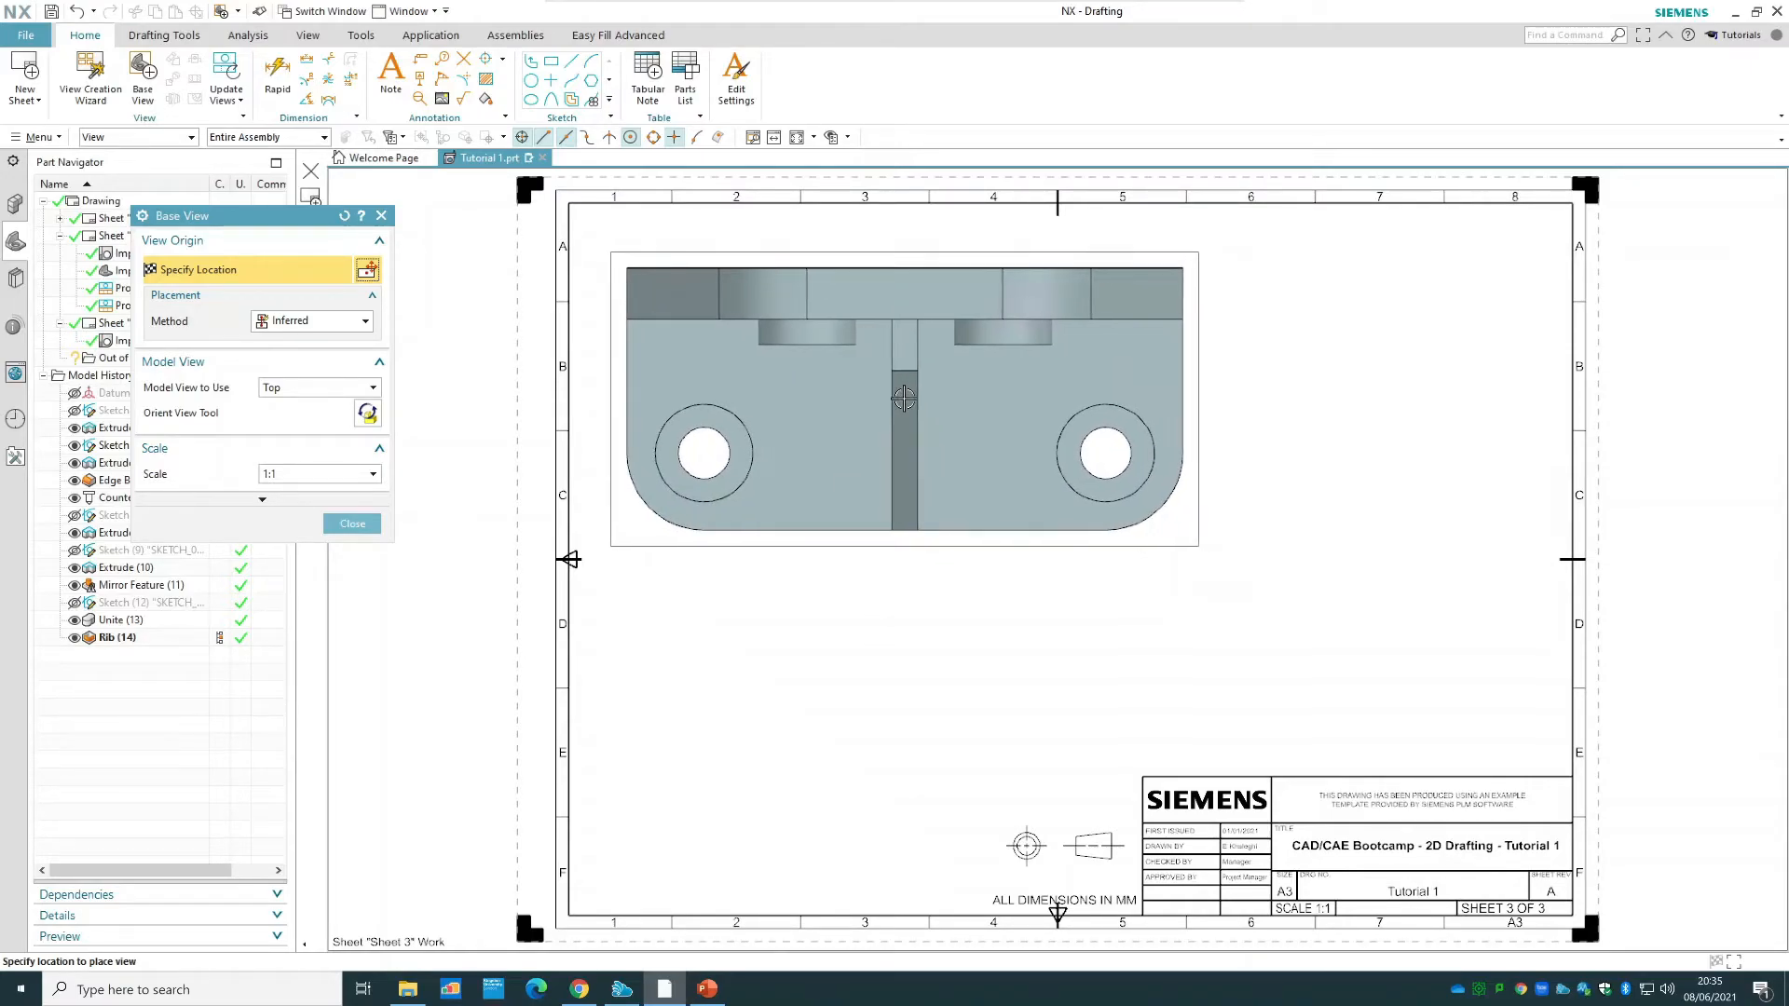
left_click(336, 474)
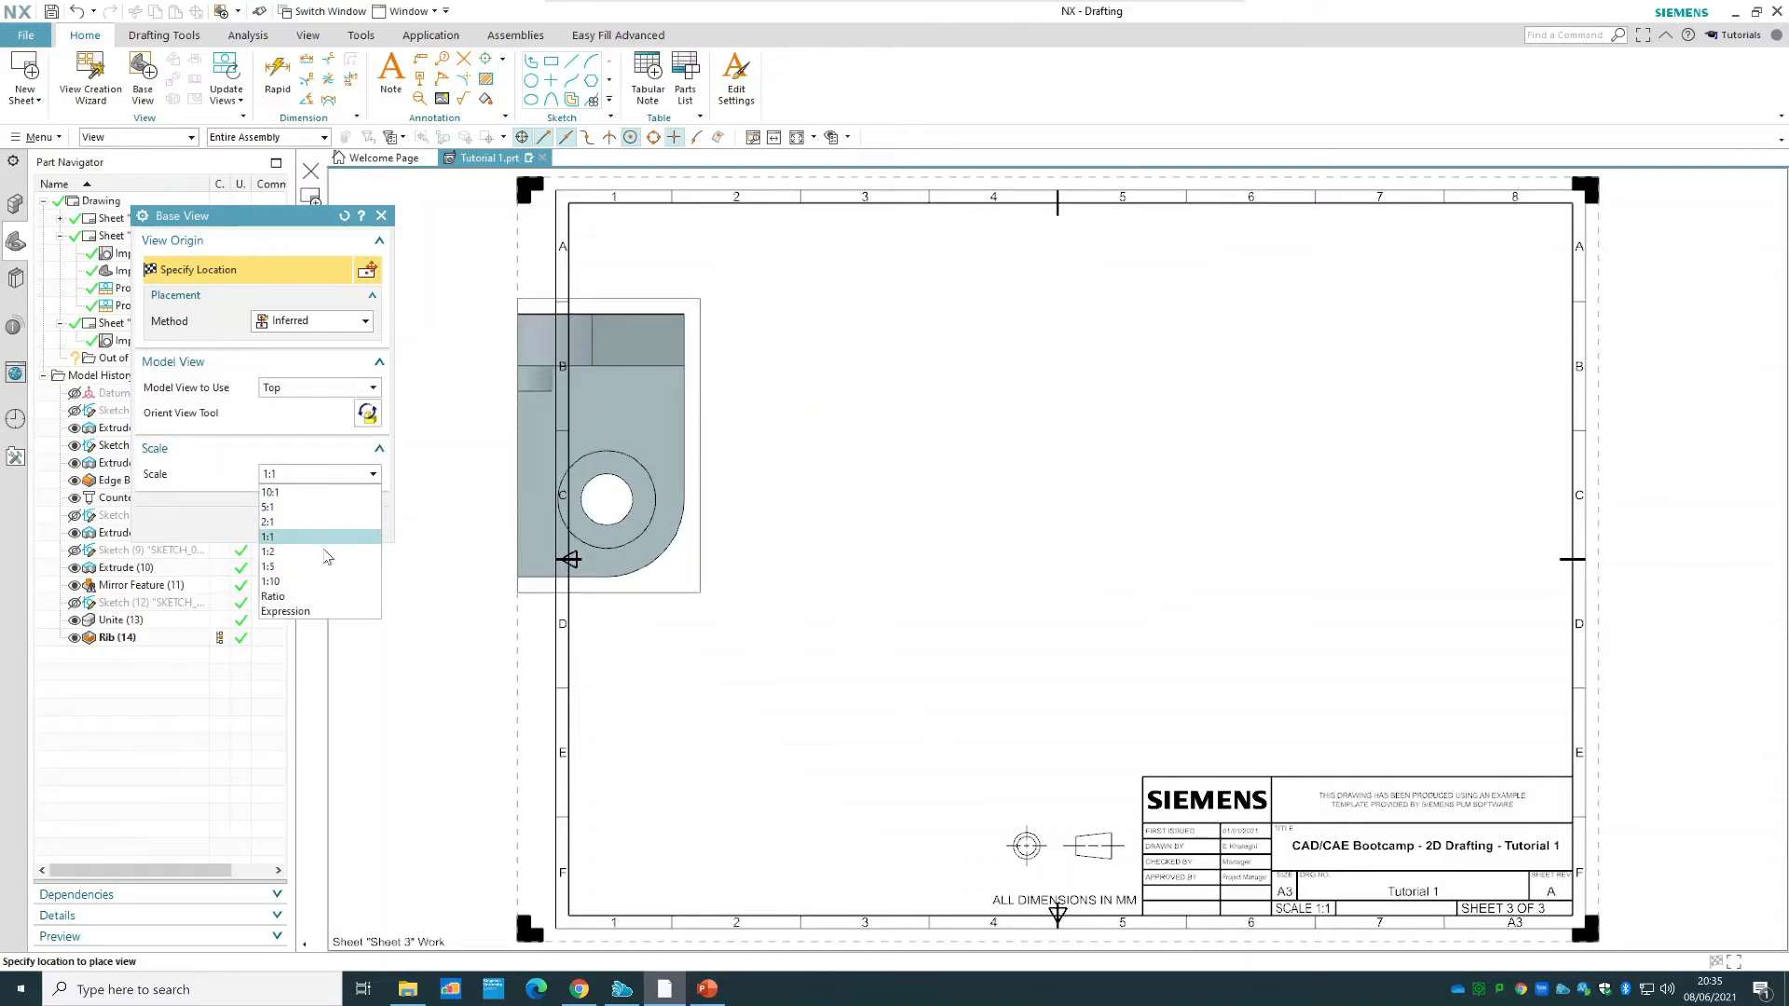
left_click(279, 552)
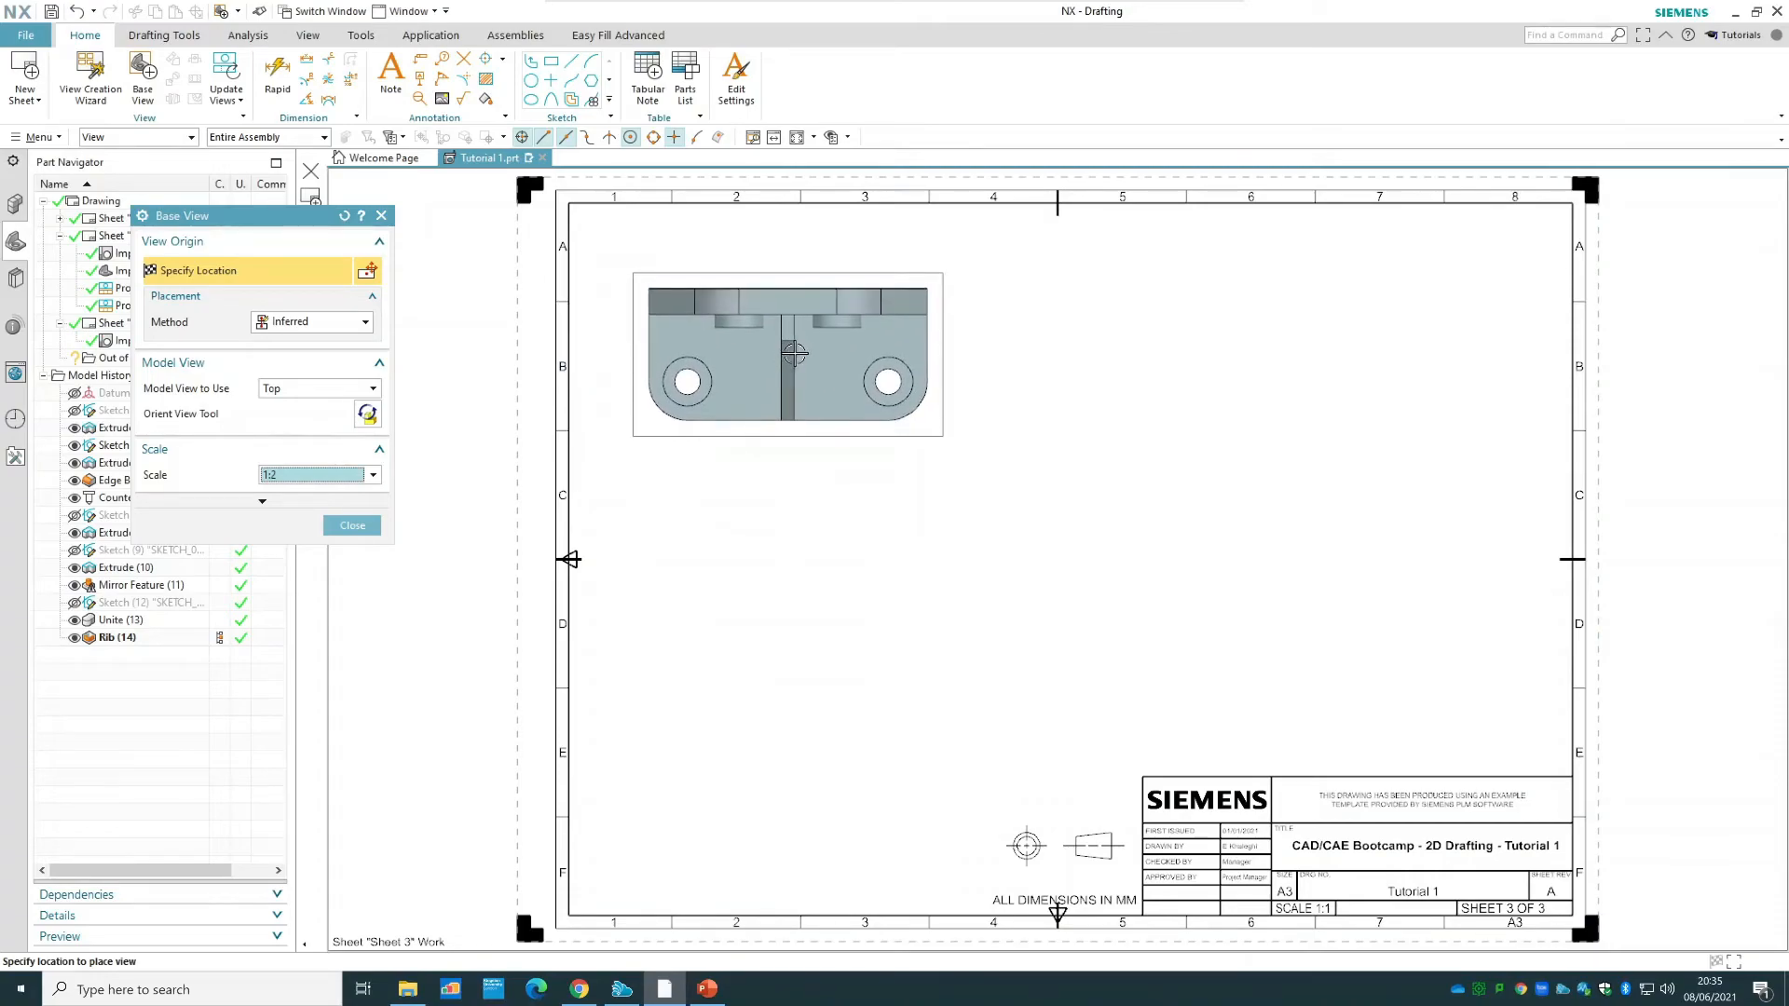
left_click(799, 355)
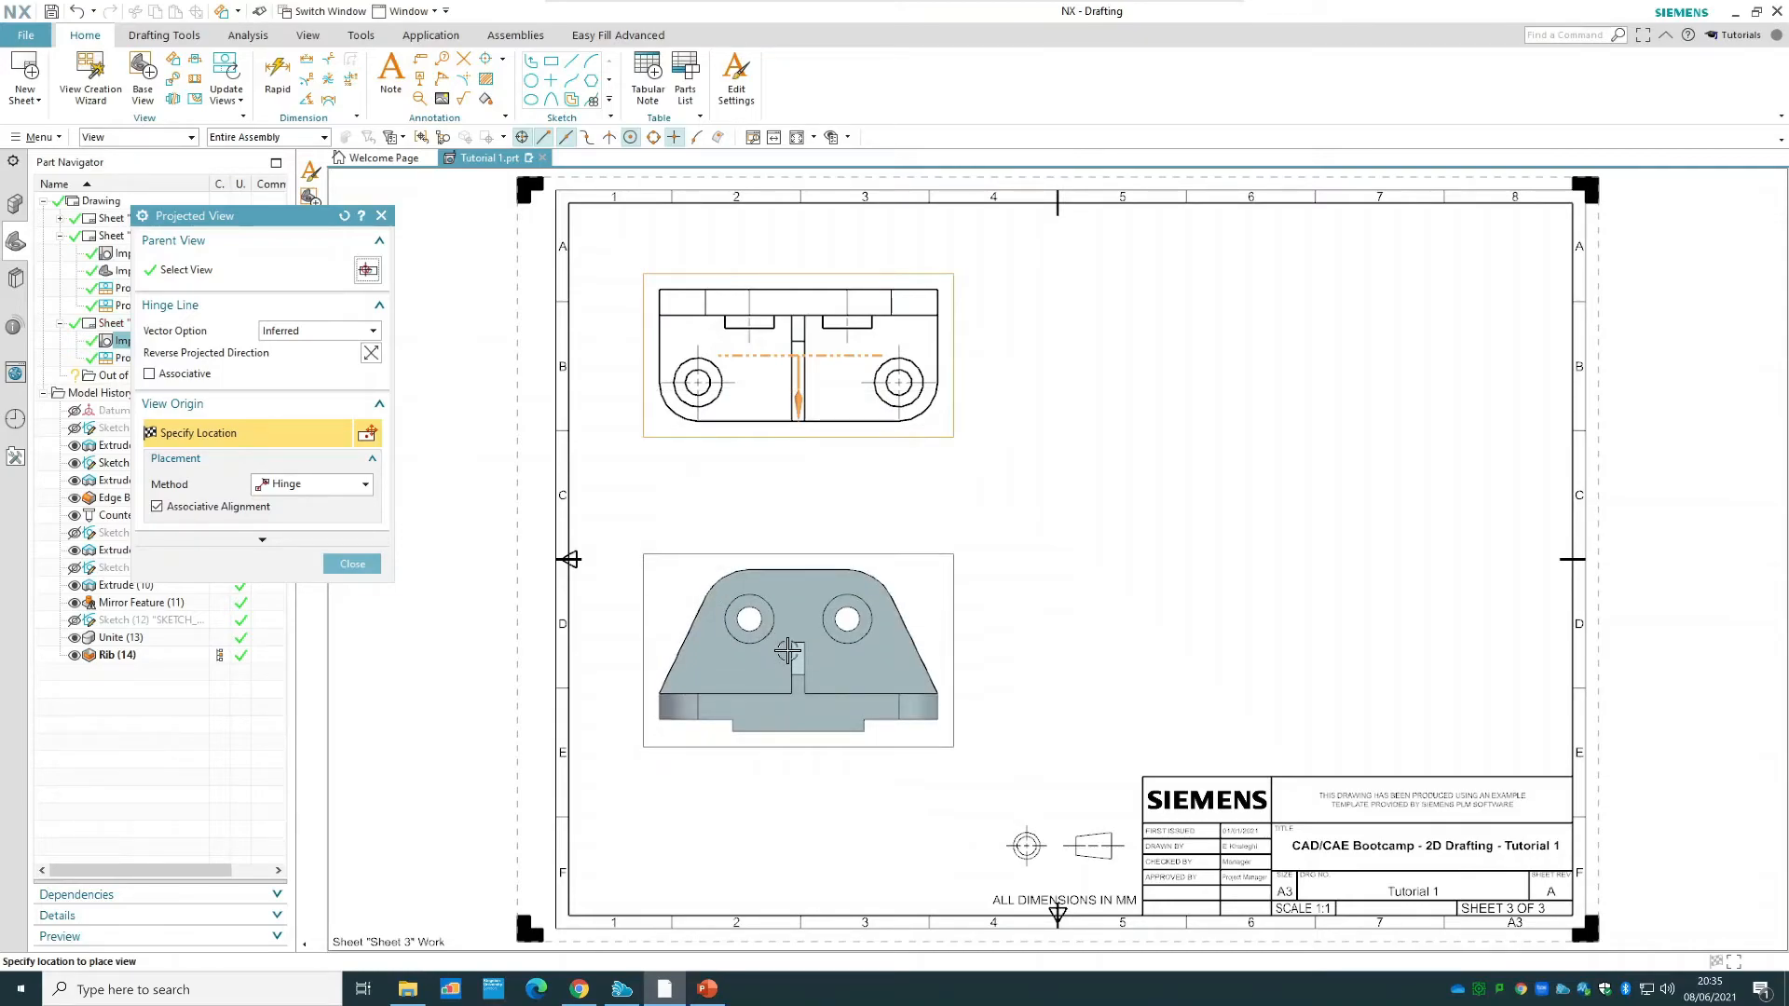
left_click(787, 652)
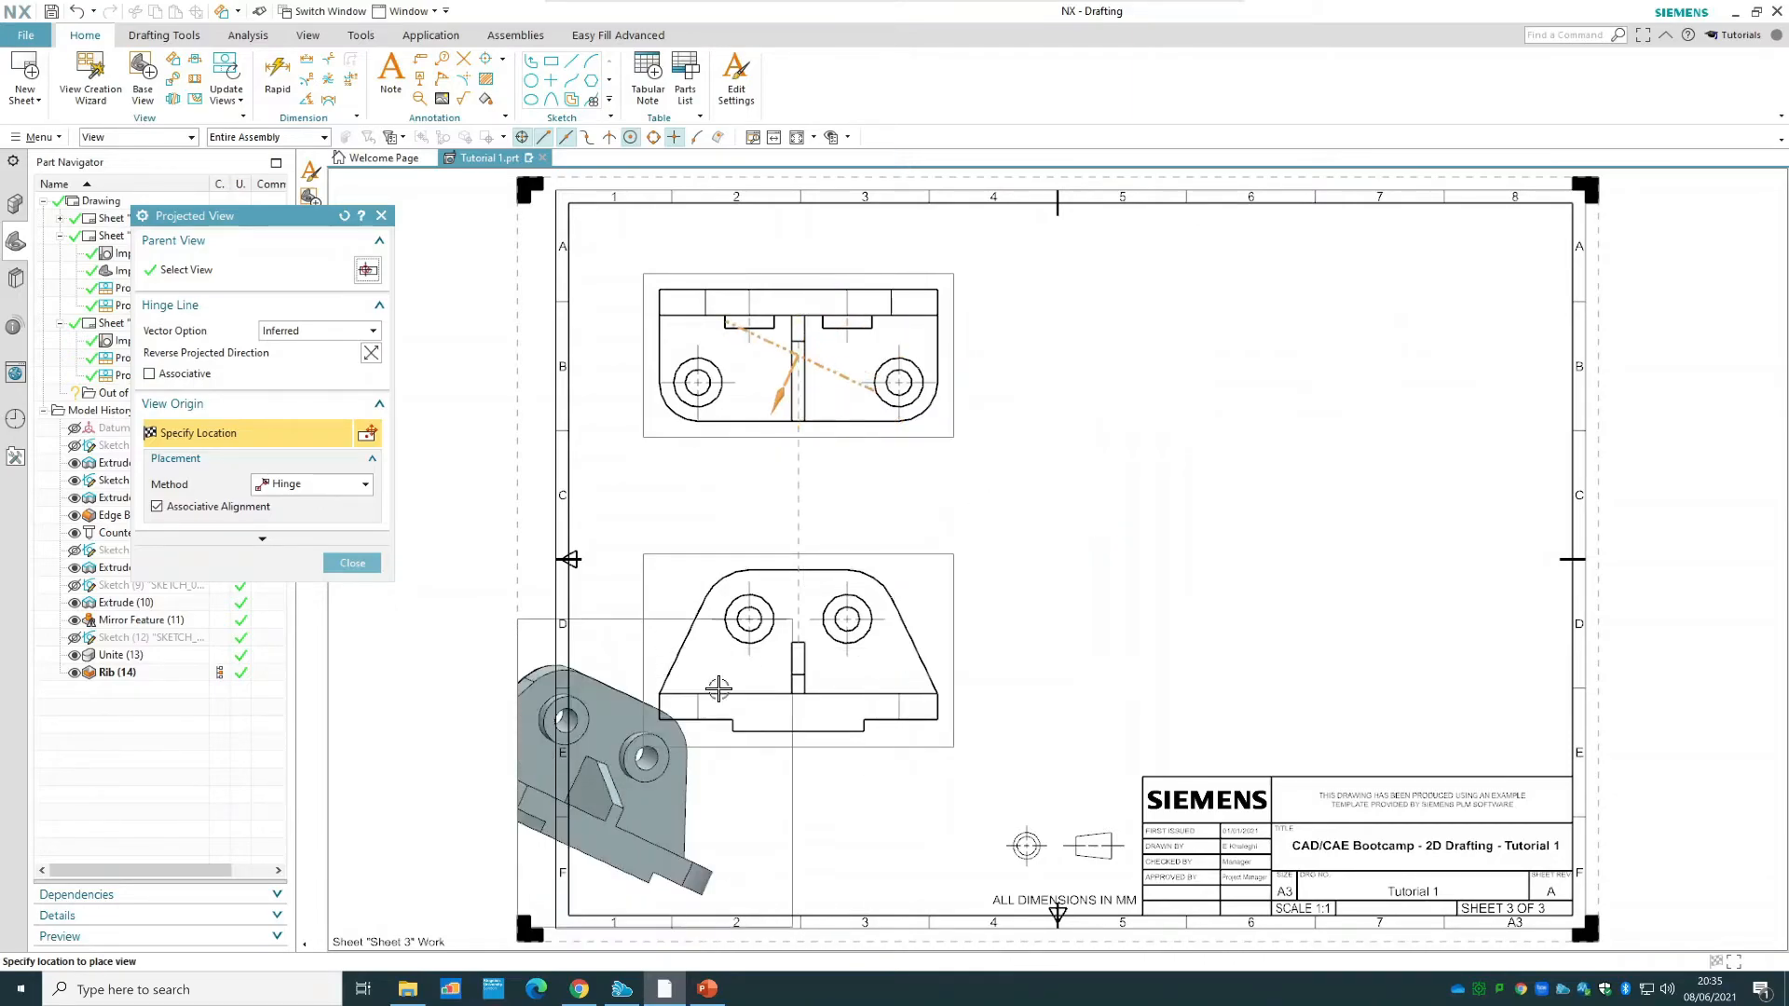
key("Escape")
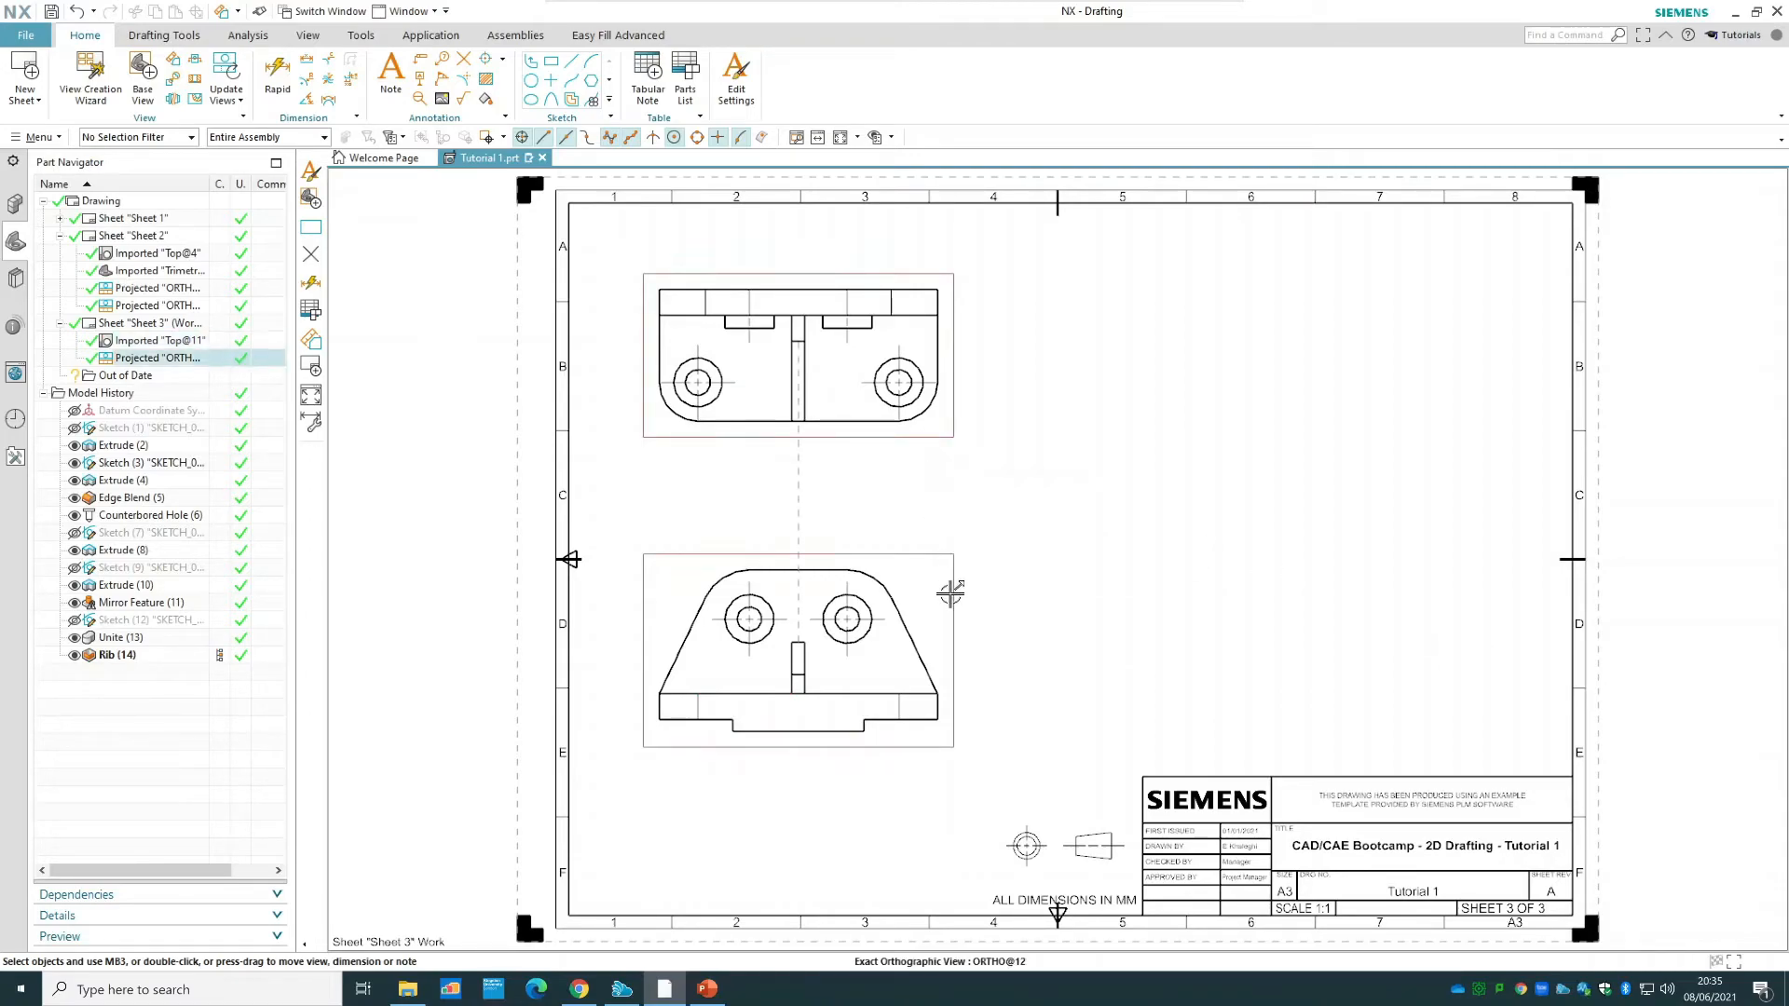
- Project a side view to the right of the front view, above the title block, and shift the front view slightly right
right_click(950, 592)
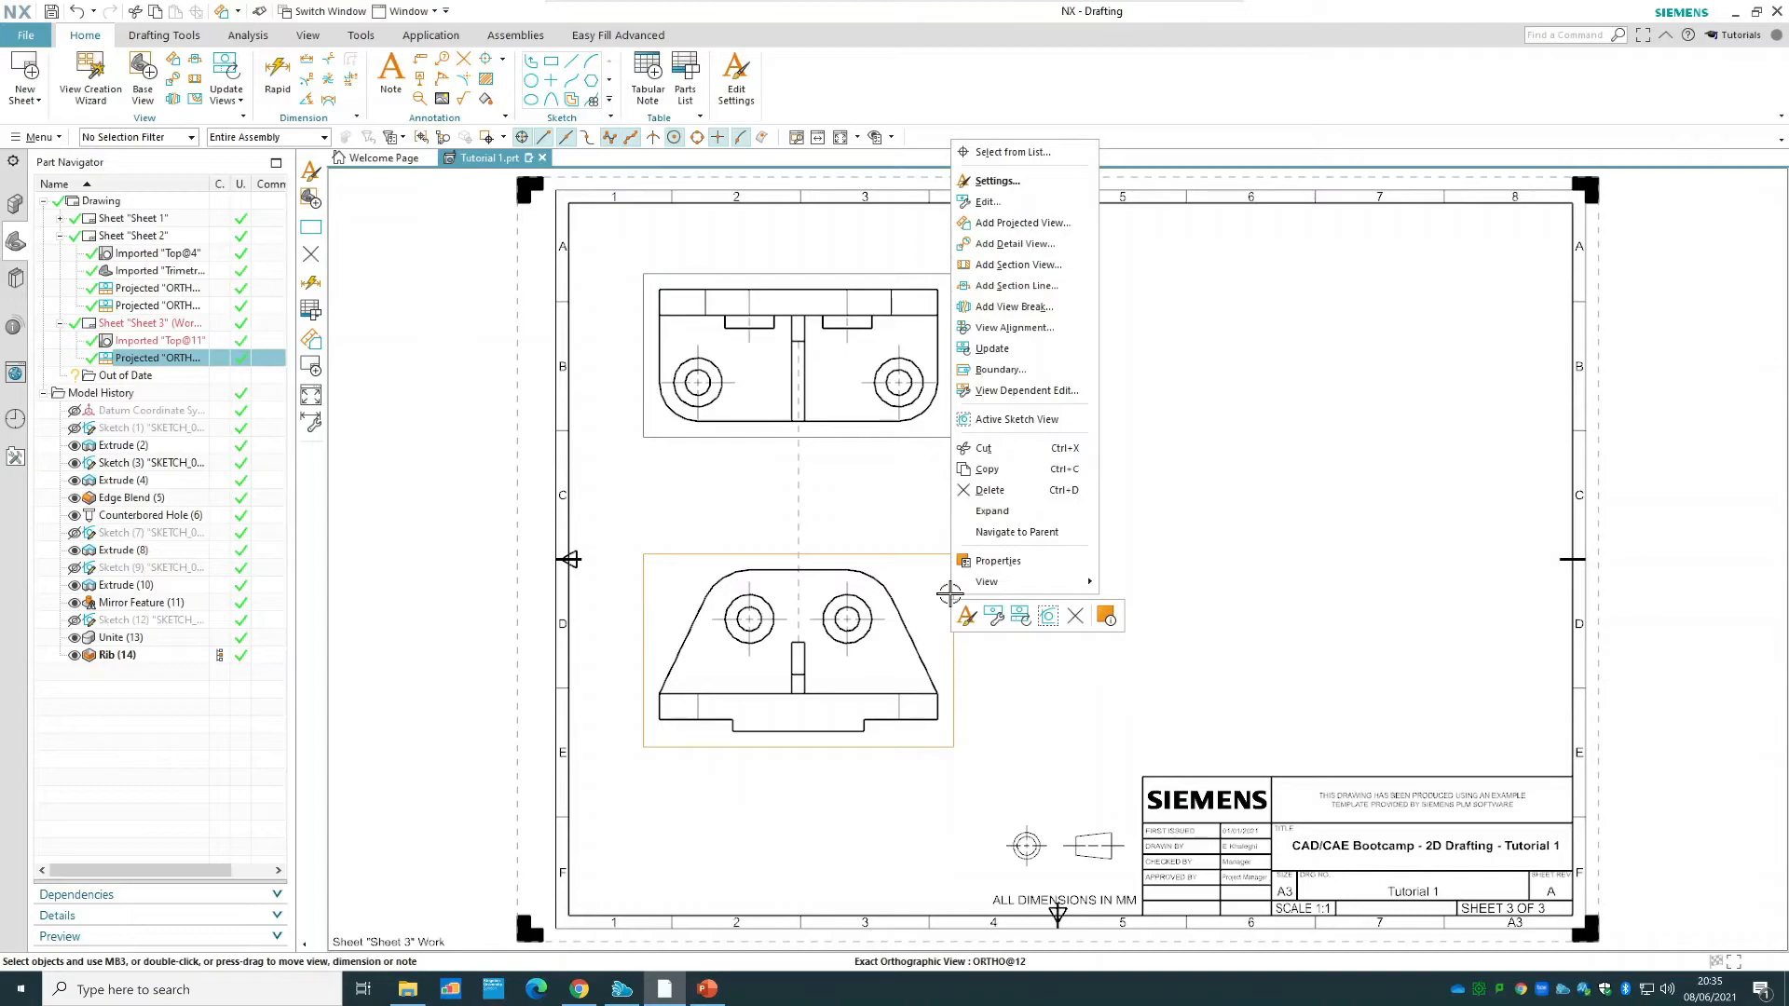
left_click(1022, 224)
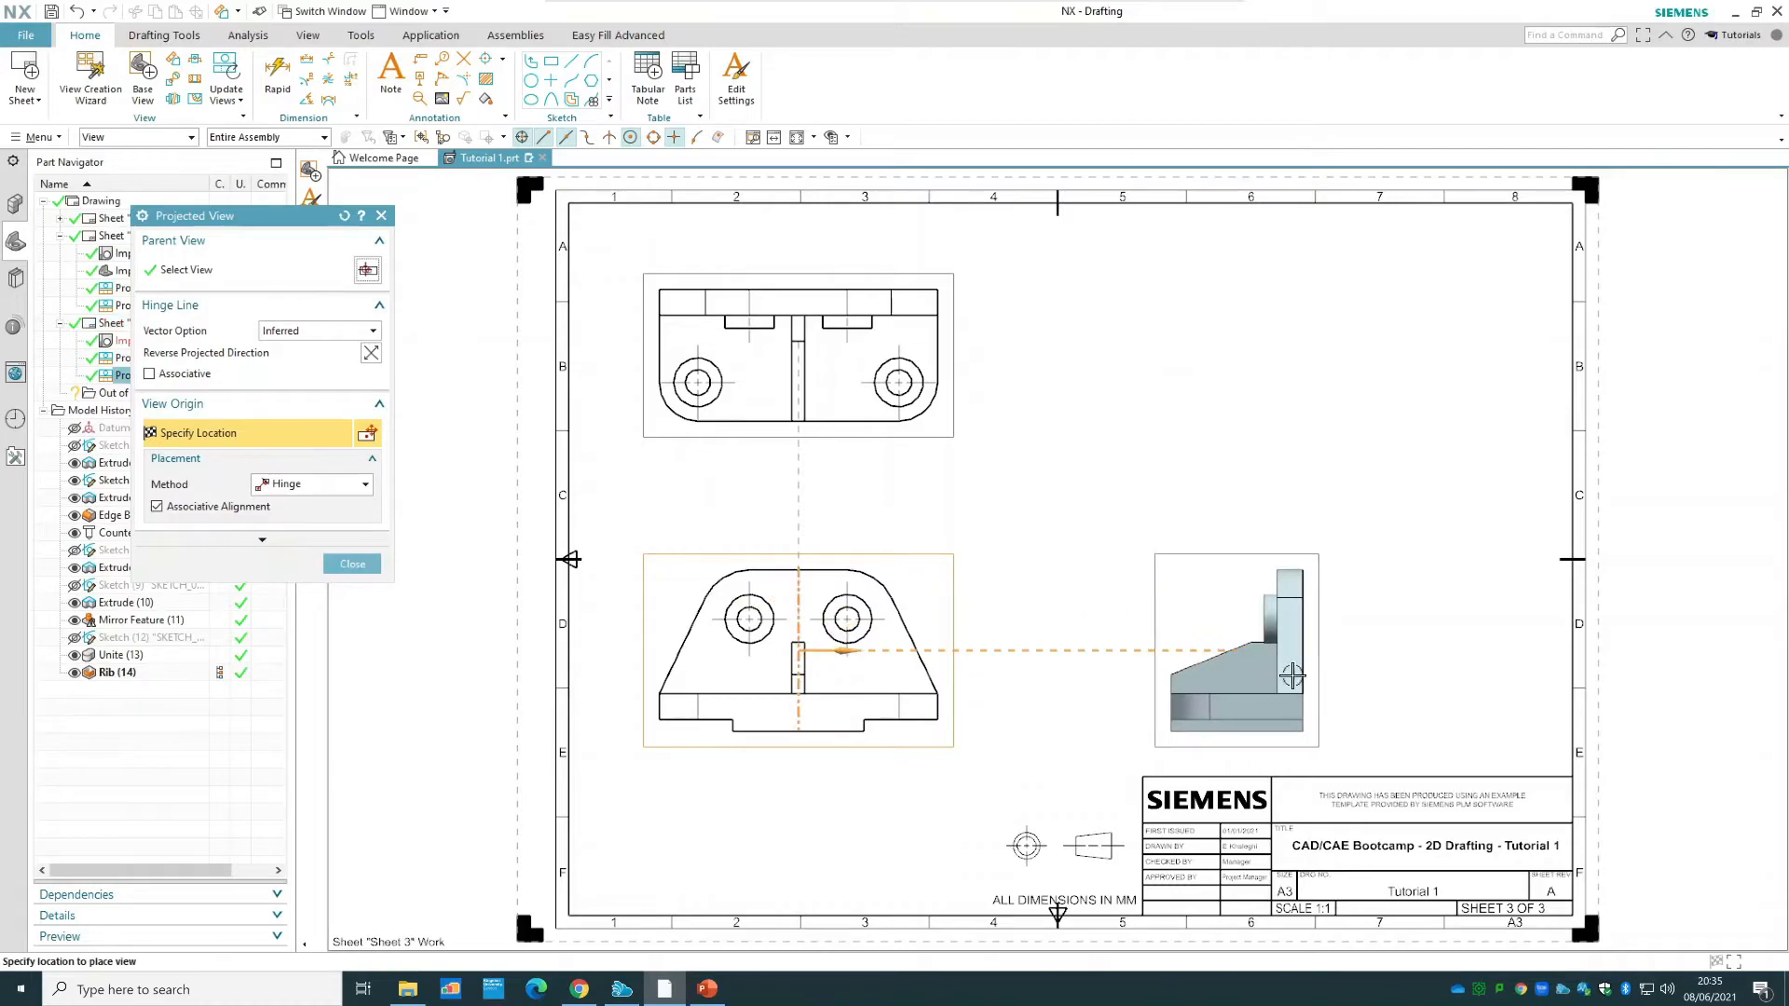
left_click(1296, 674)
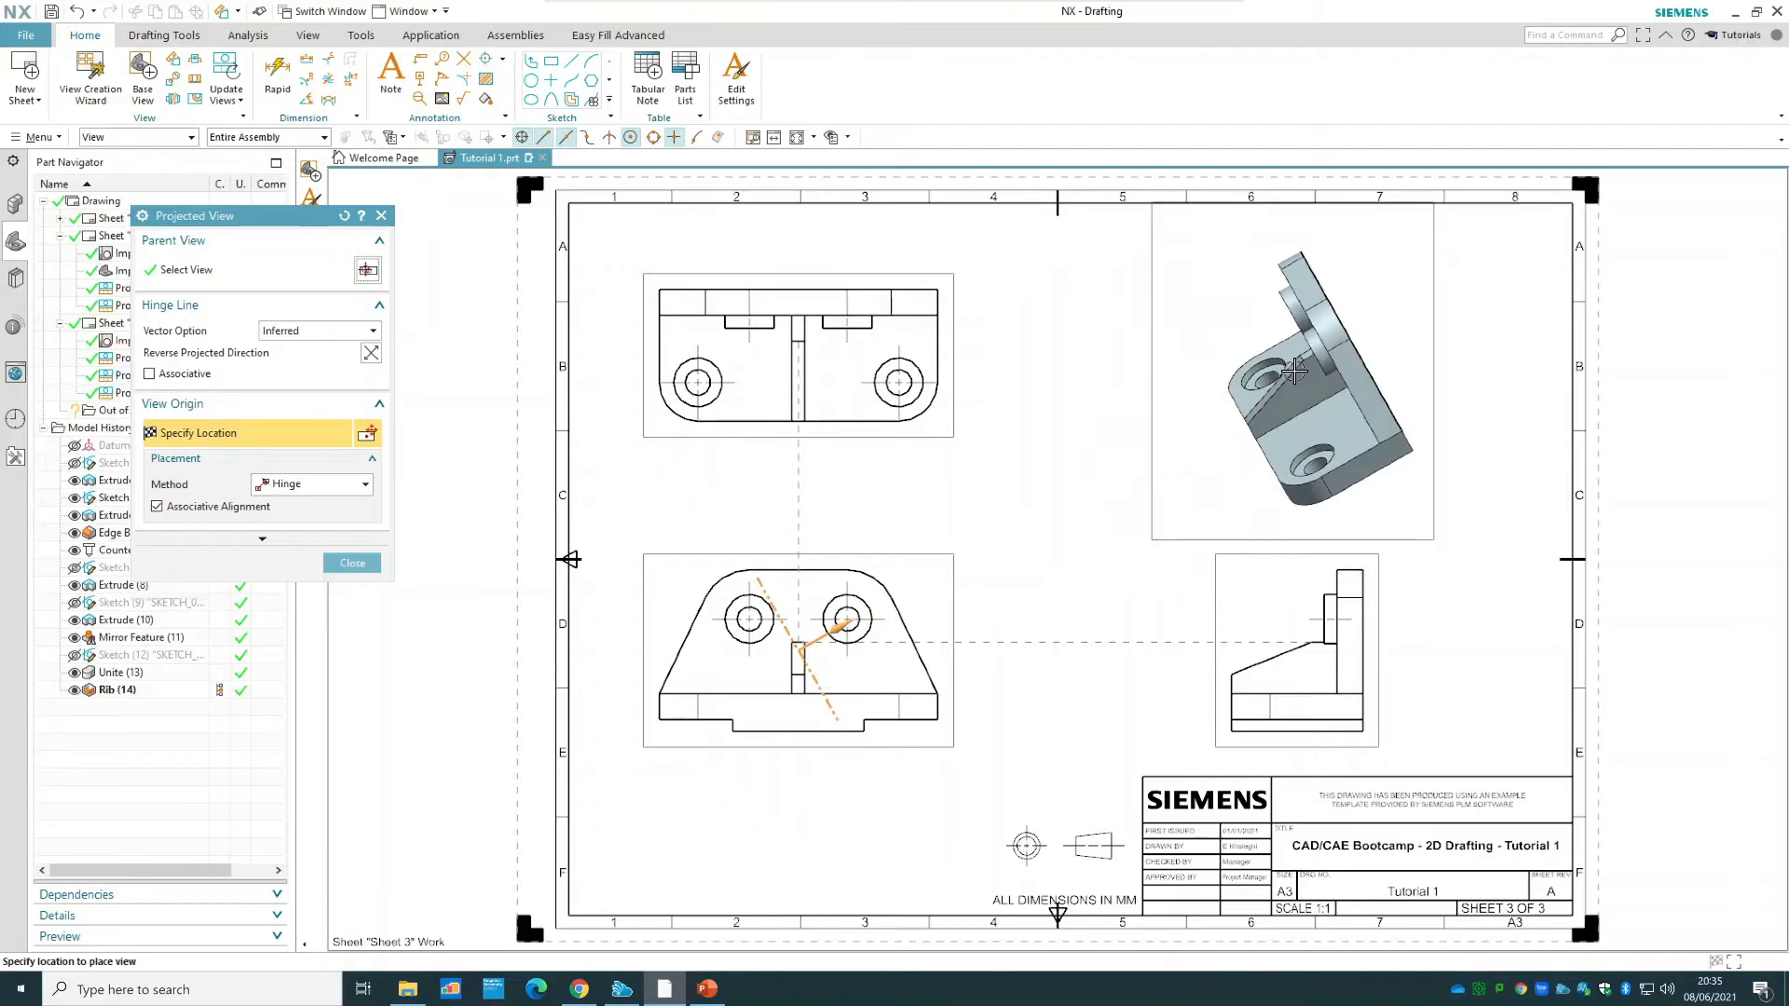
key("Escape")
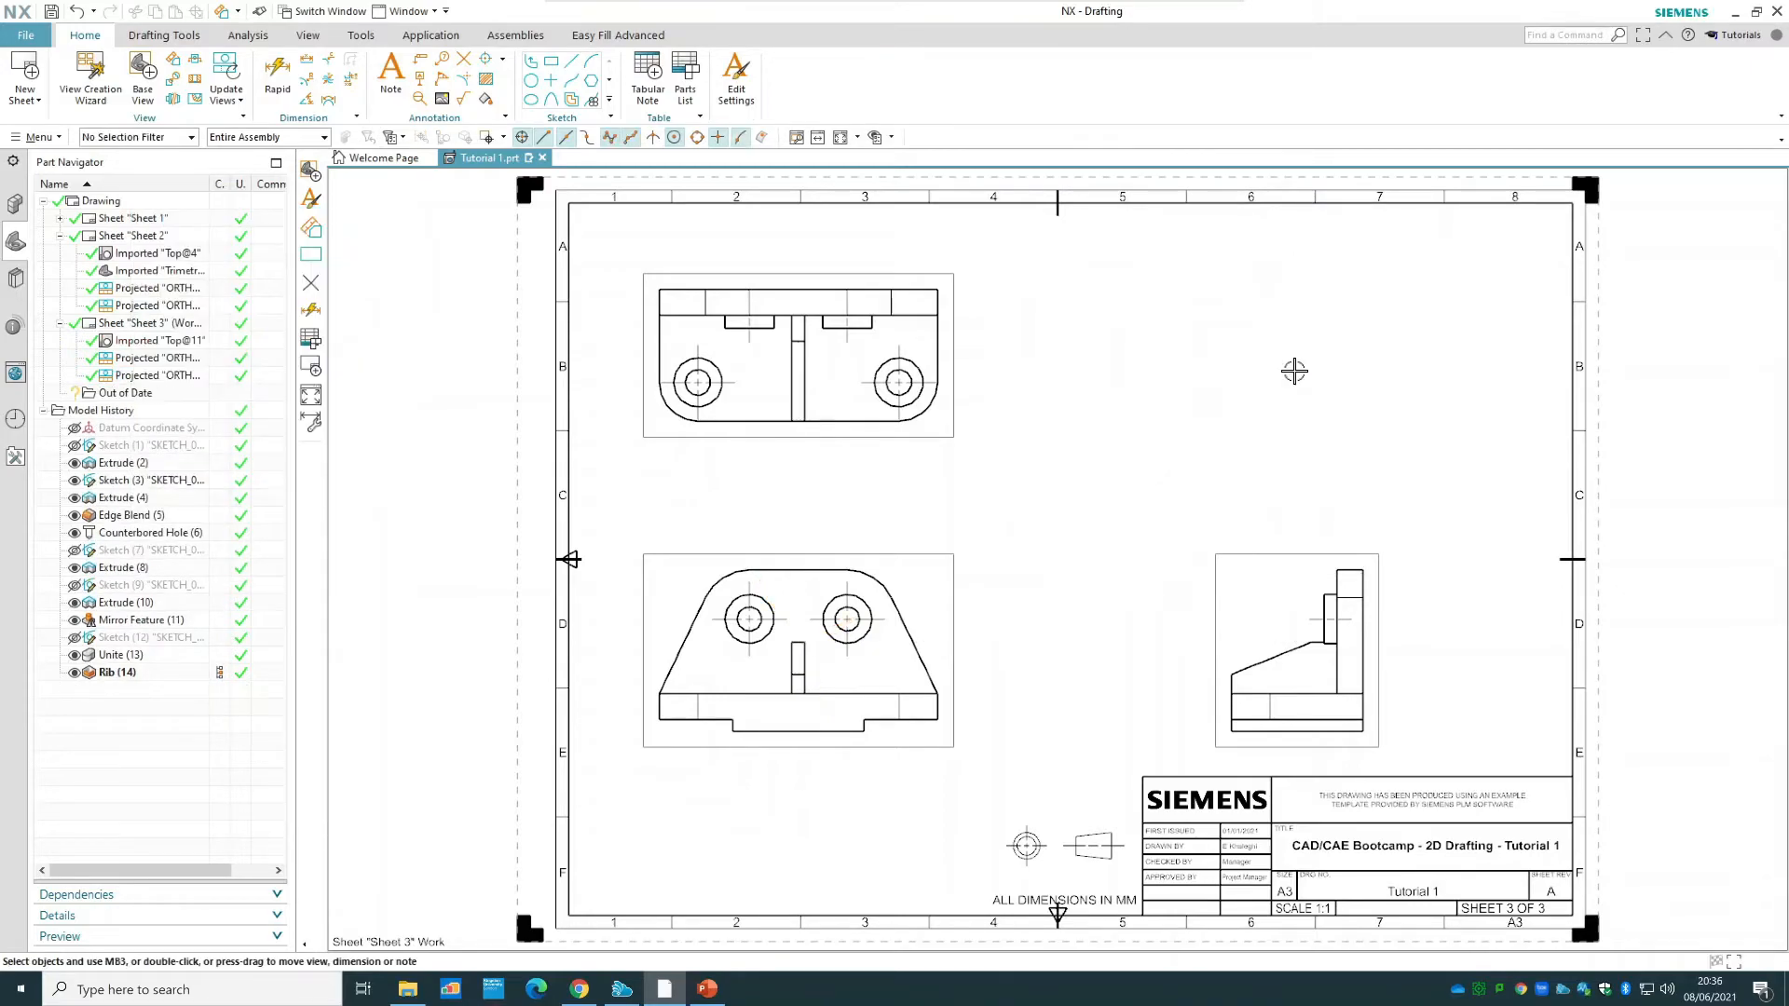
left_click_drag(954, 559, 998, 561)
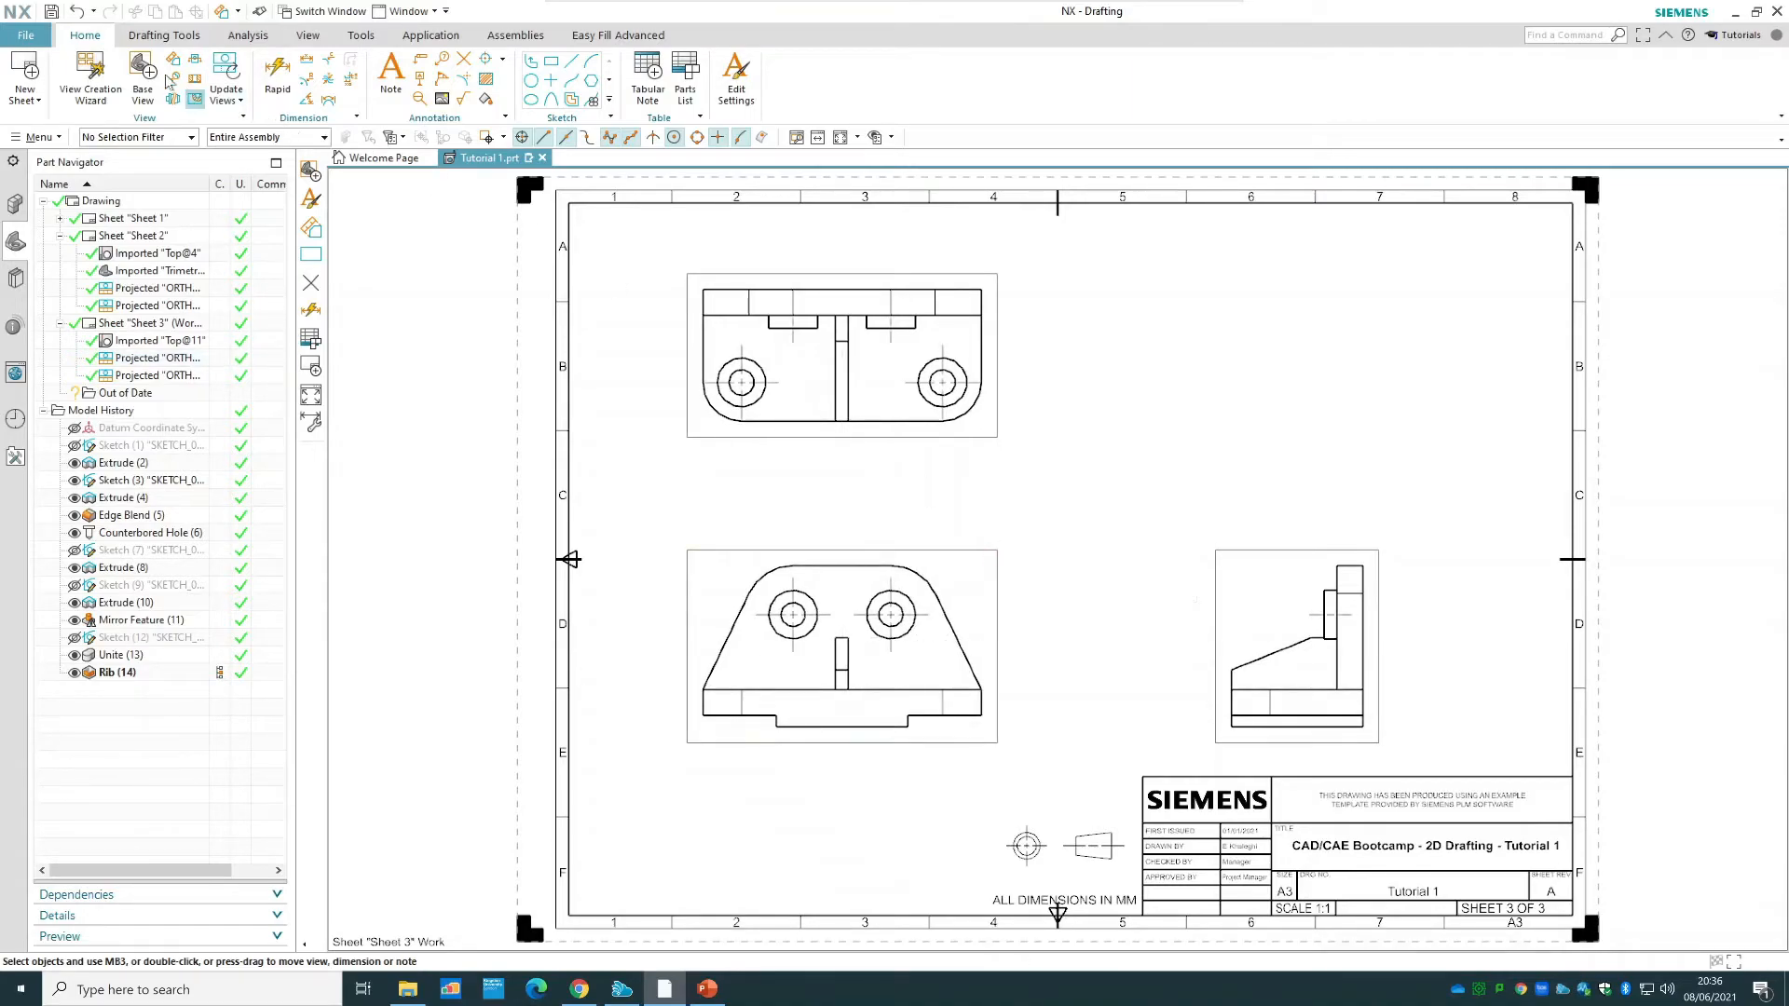
- Place an Isometric base view of the bracket at scale 1:2 in the sheet's upper right area, above the side view
left_click(147, 71)
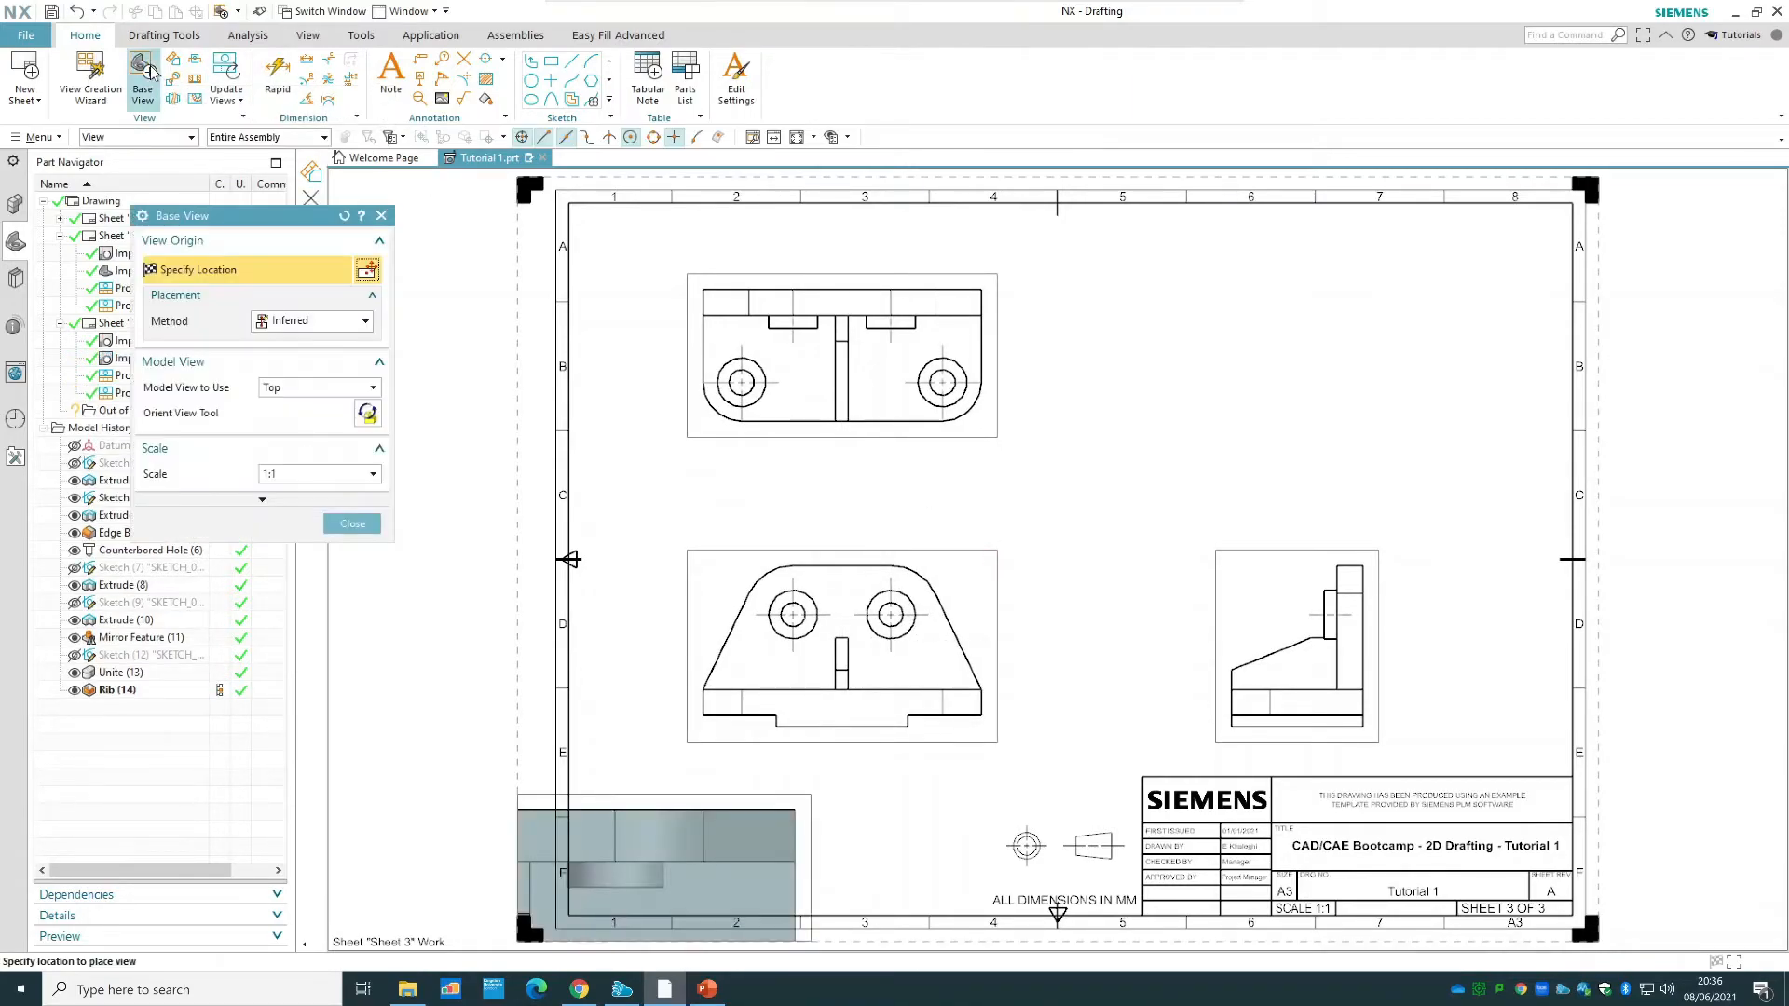
left_click(308, 386)
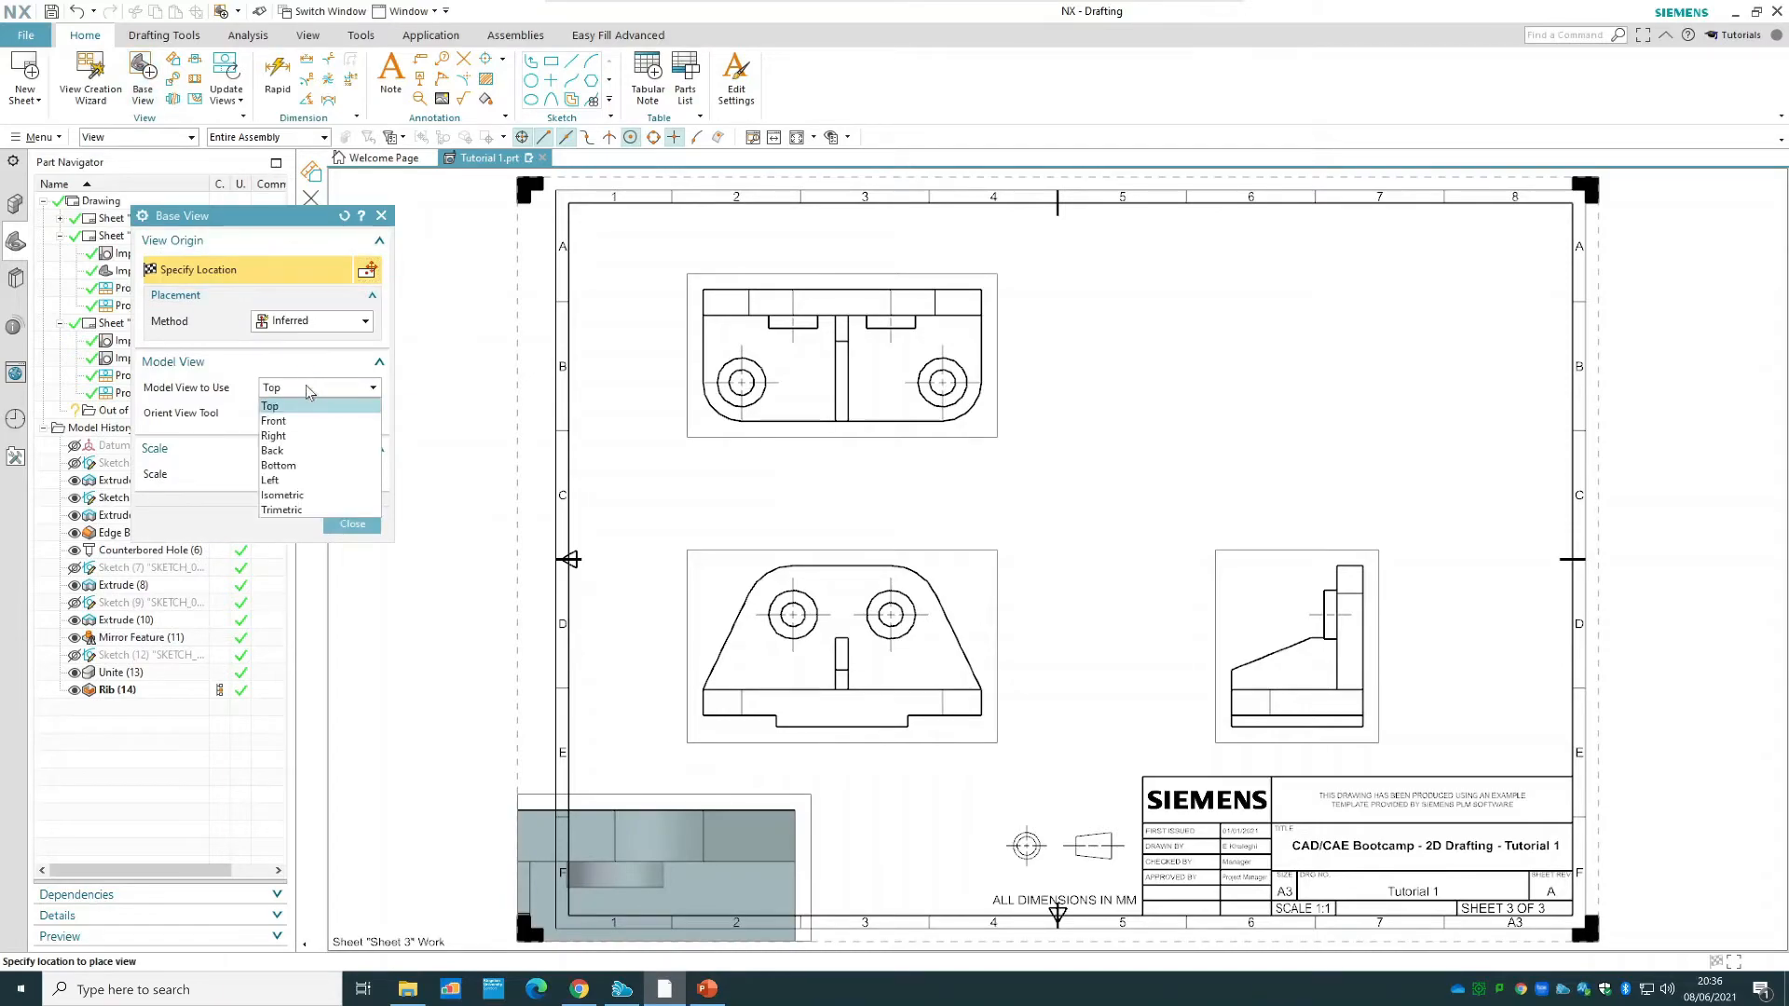
left_click(322, 495)
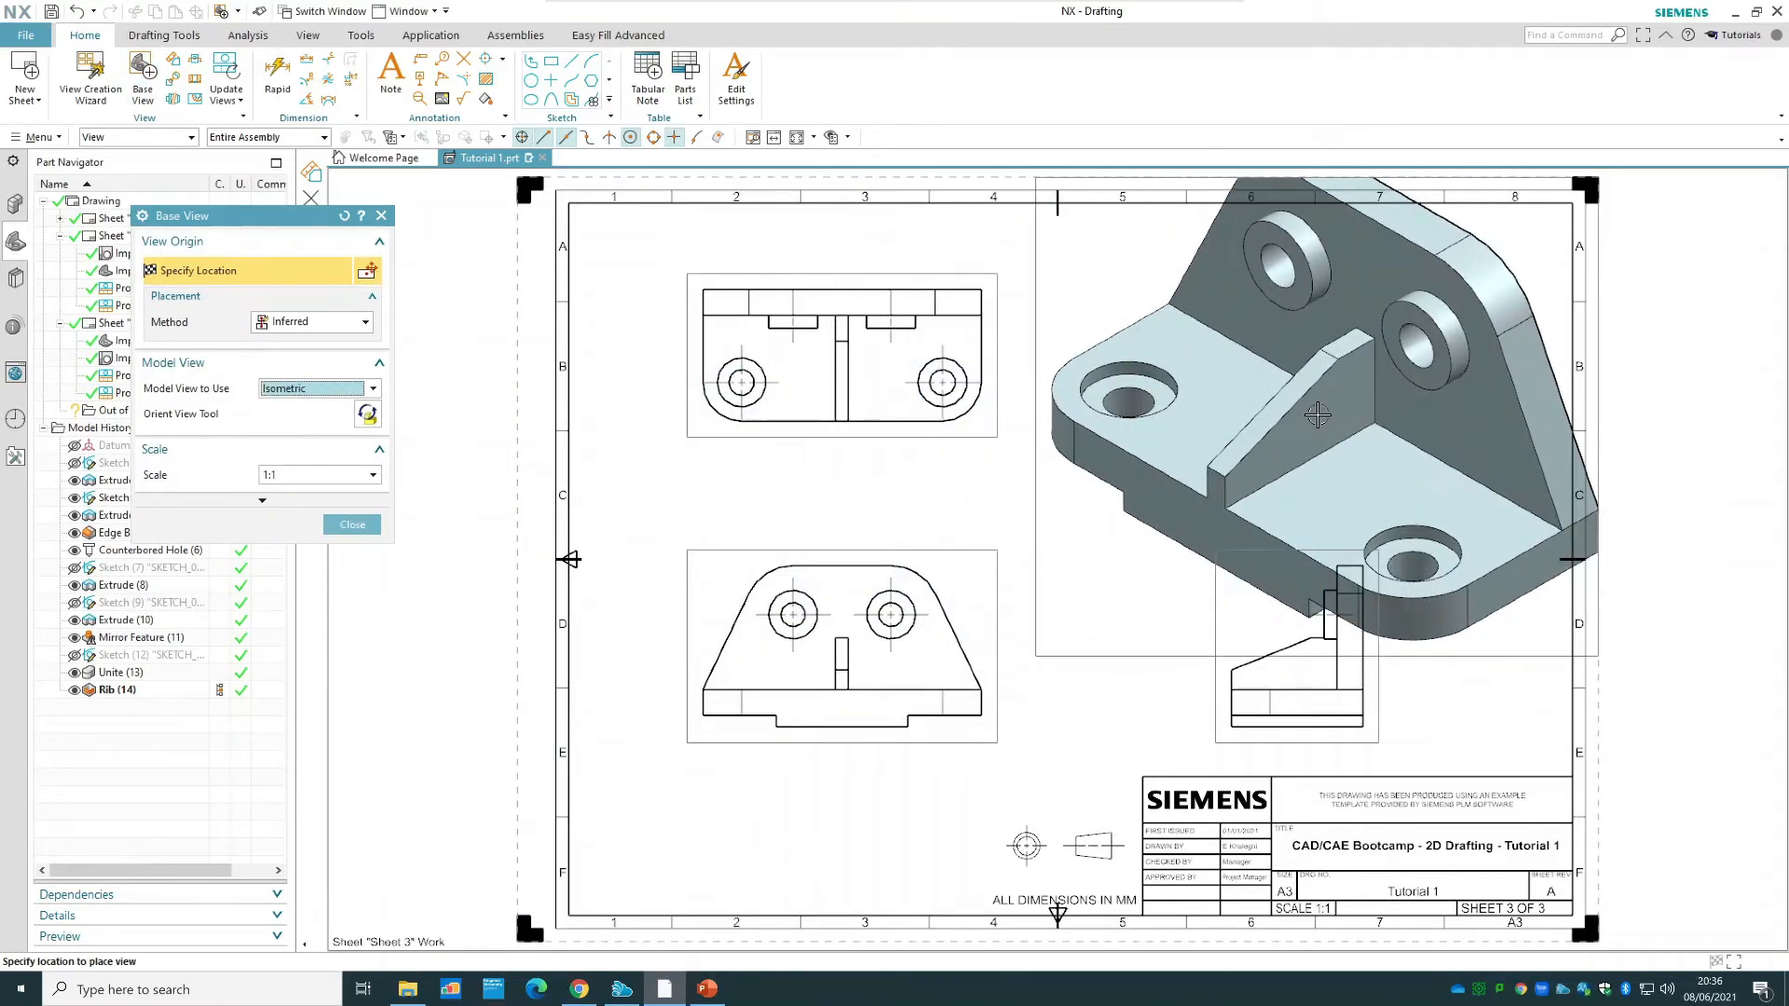
left_click(338, 476)
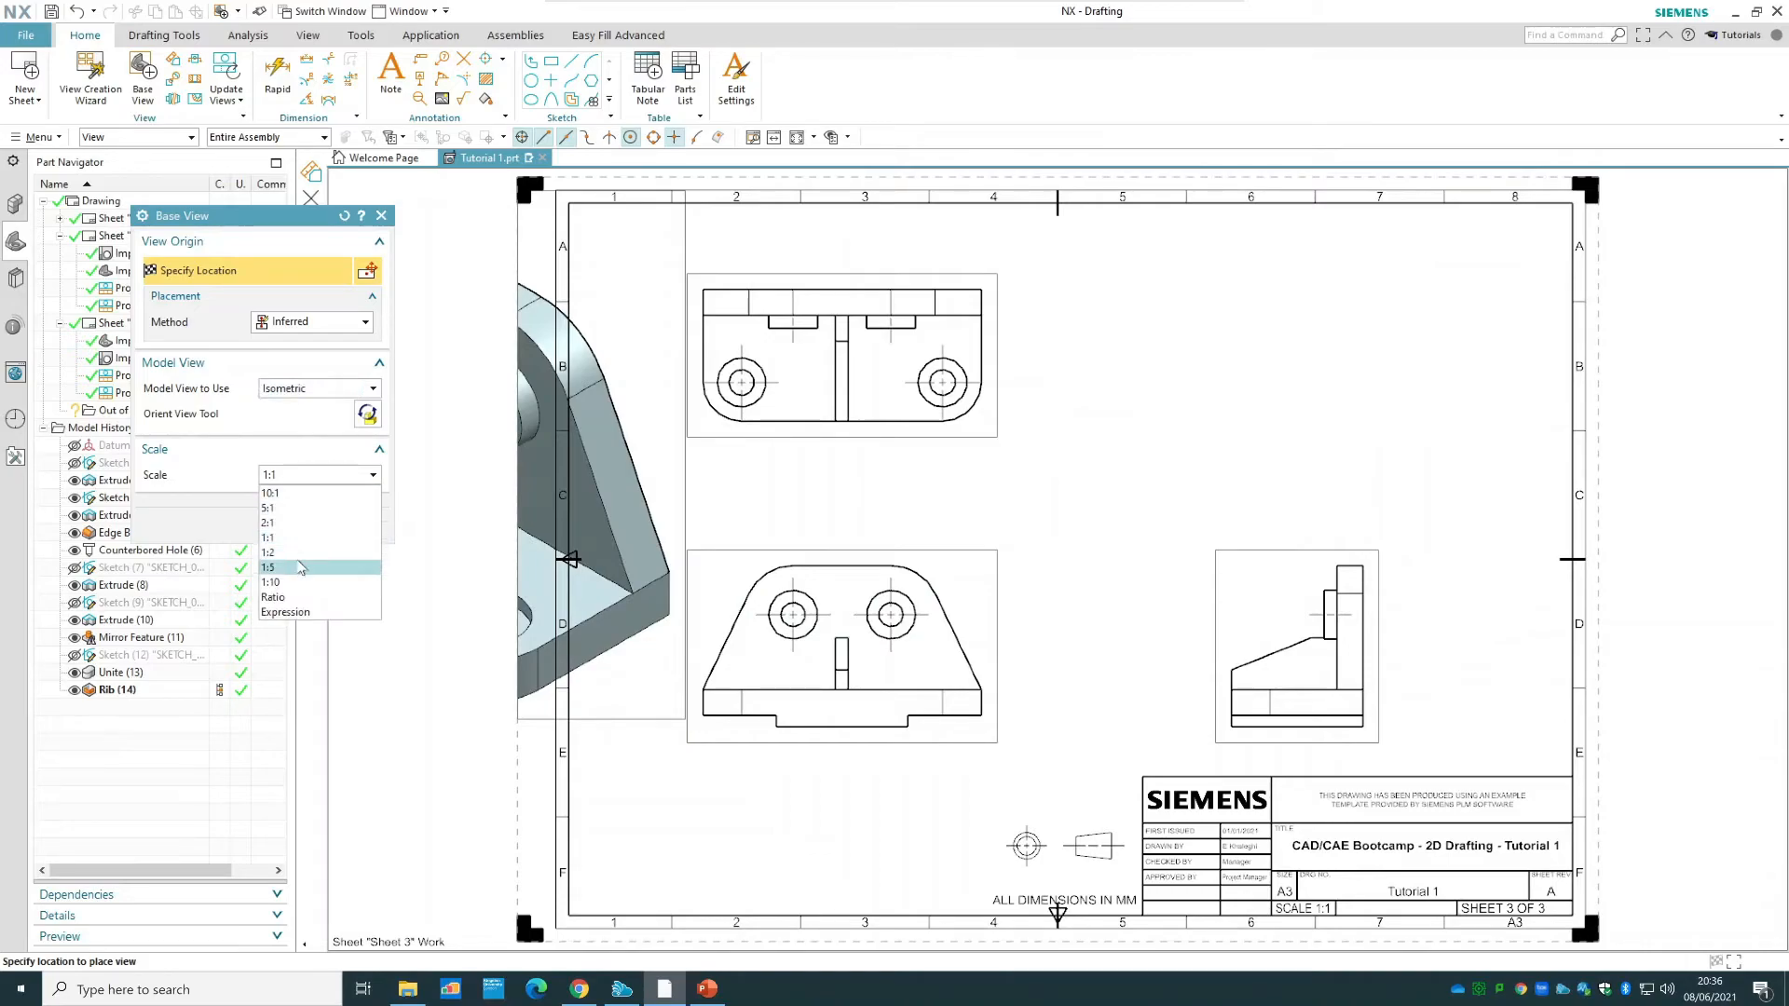
left_click(312, 553)
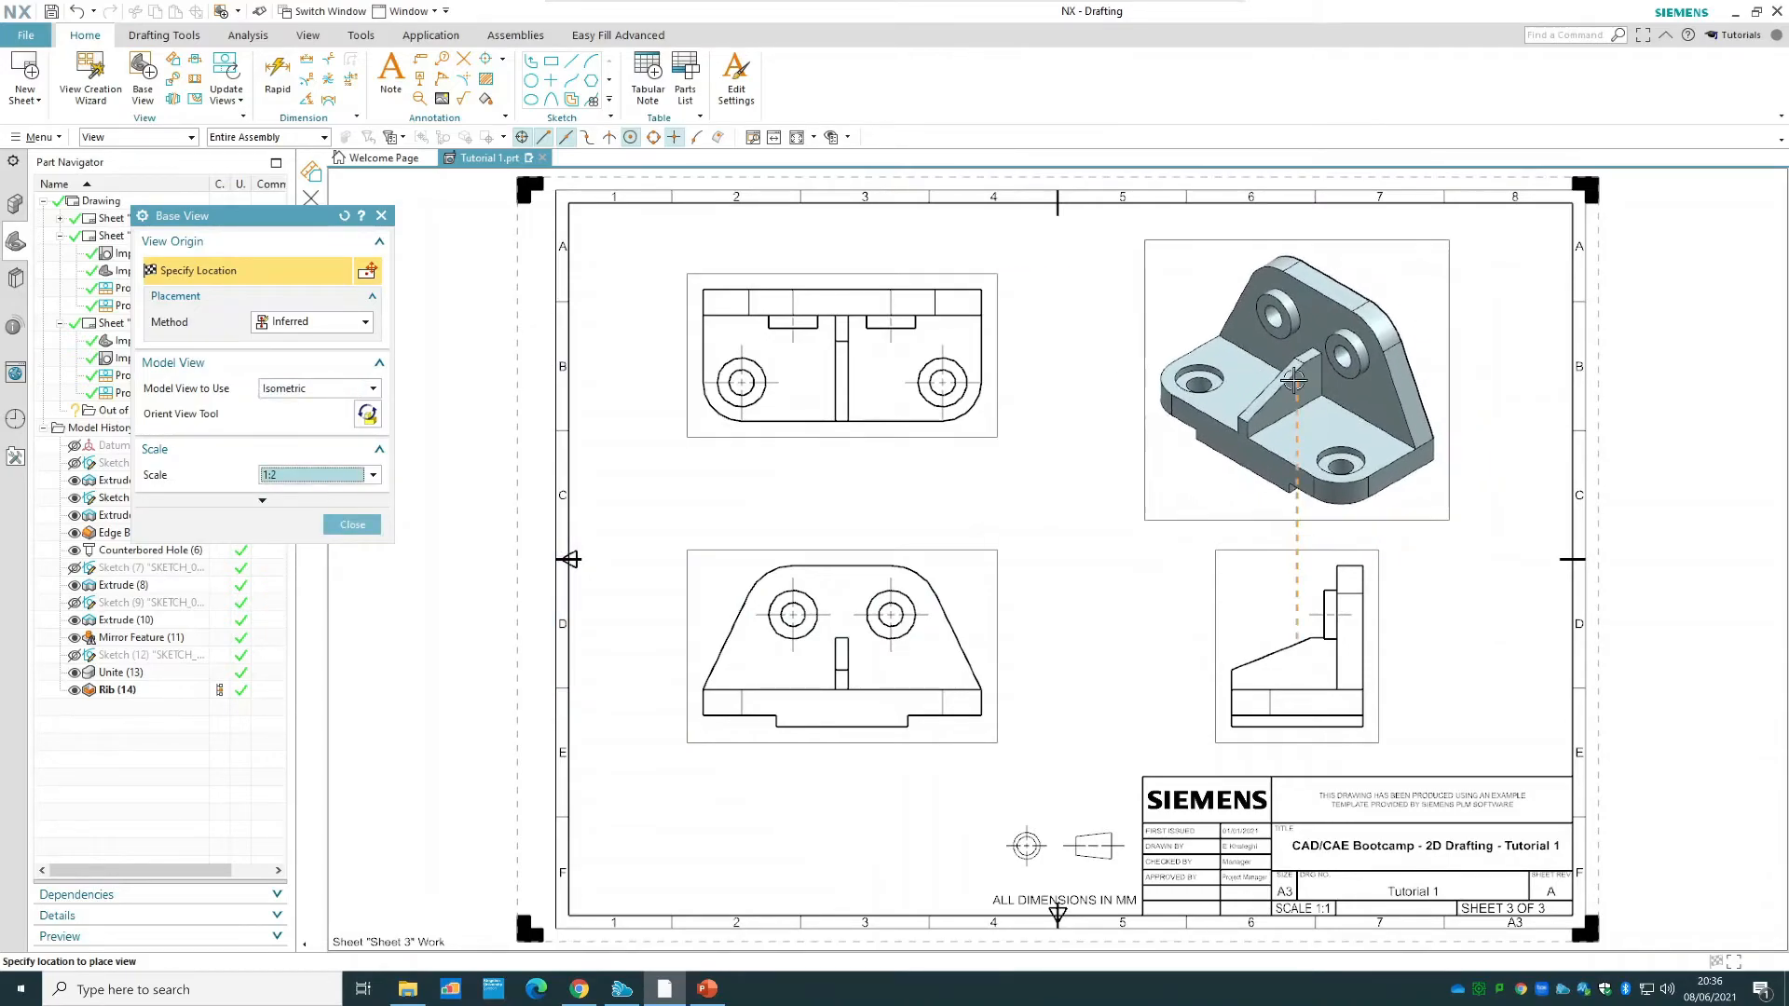
left_click(1290, 382)
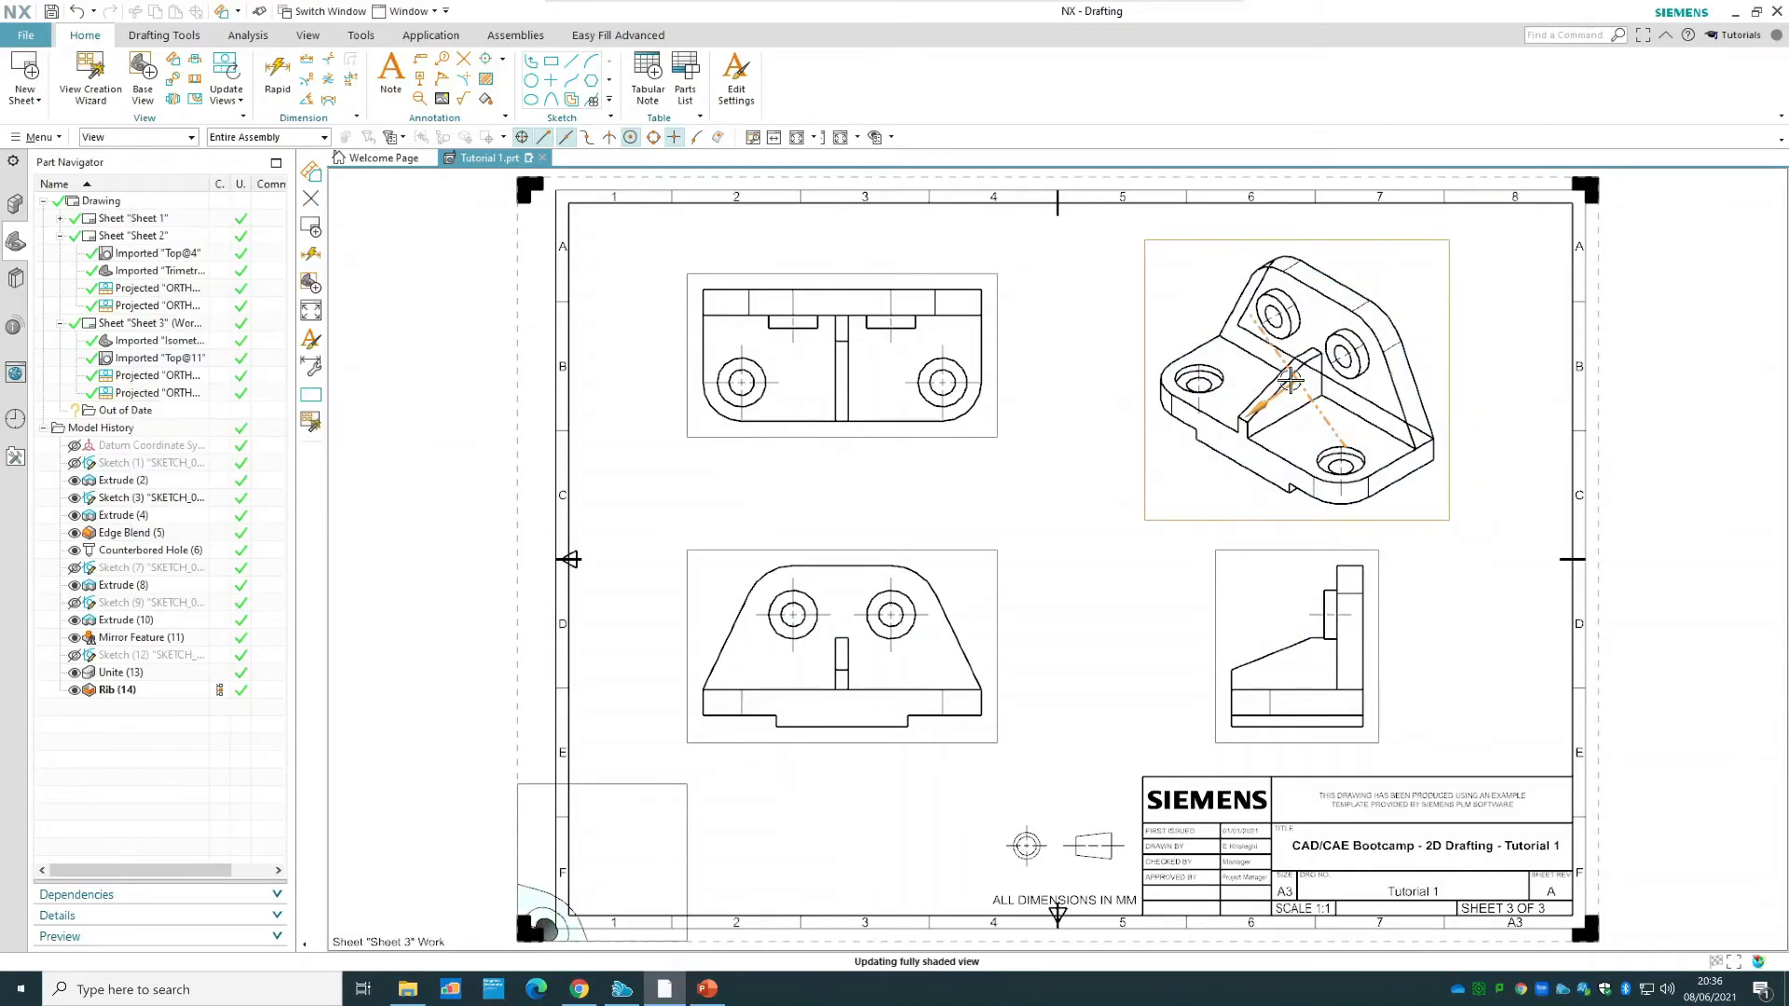
key("Escape")
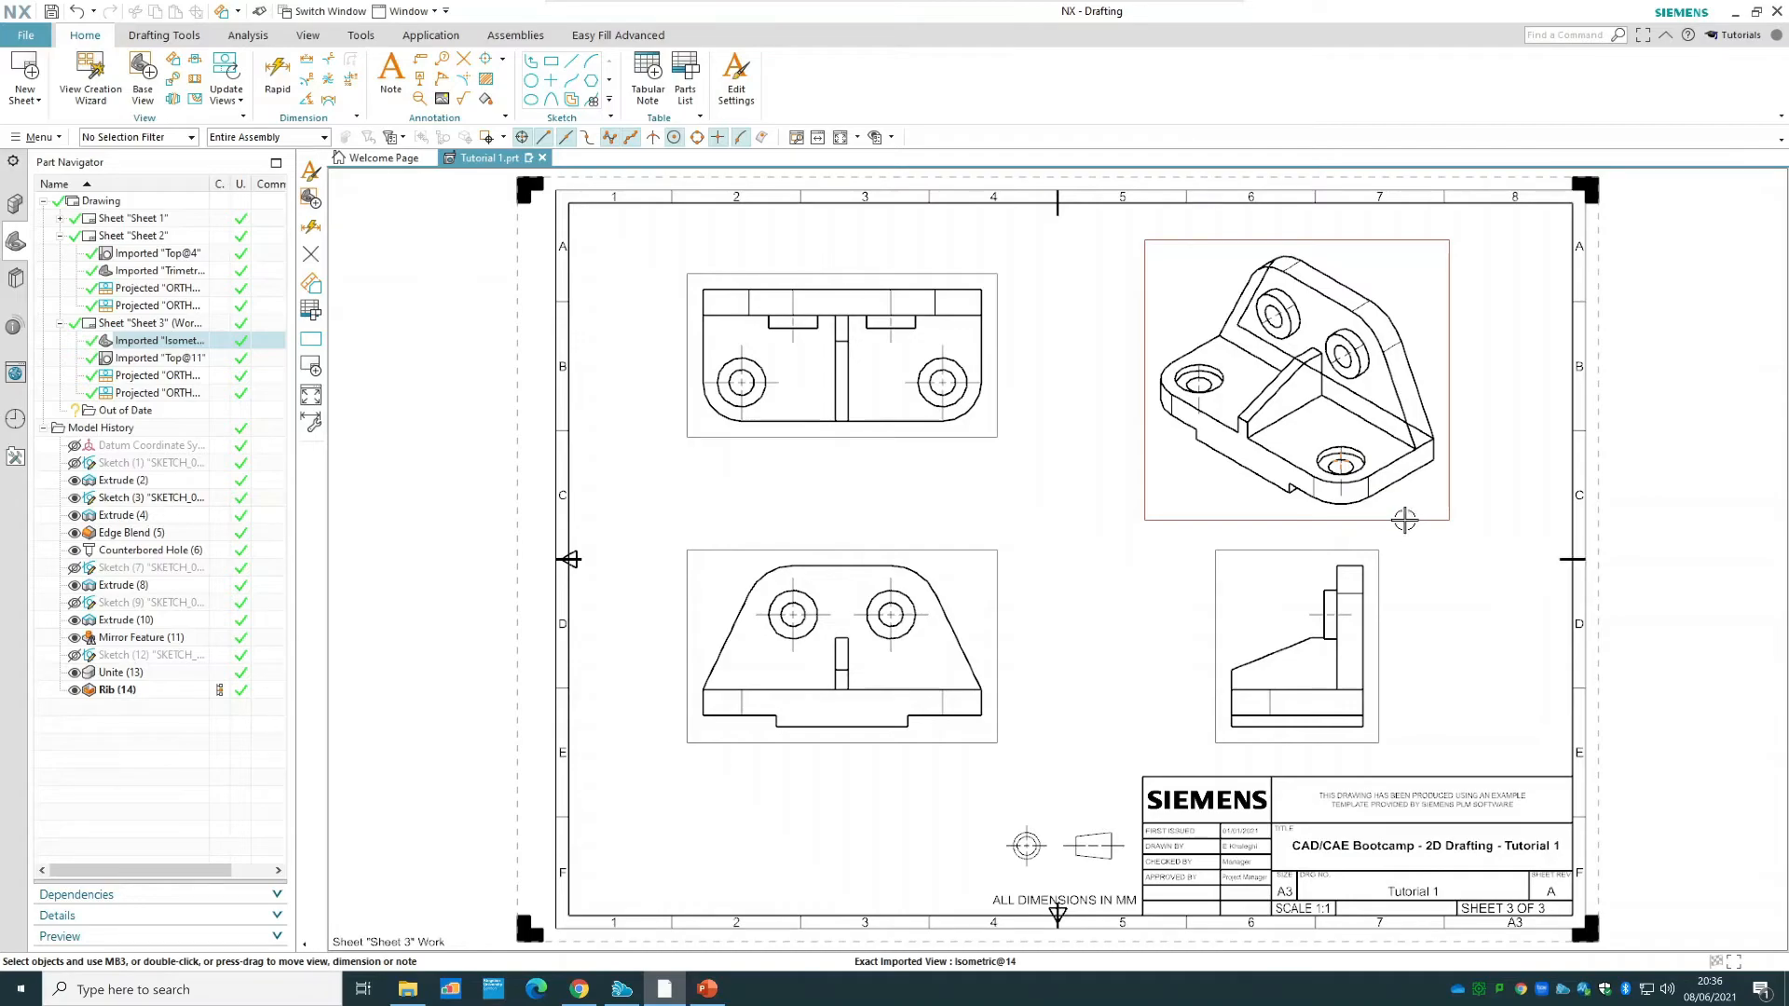
- Set the rendering style of the isometric view to Fully Shaded
right_click(1406, 518)
left_click(1470, 565)
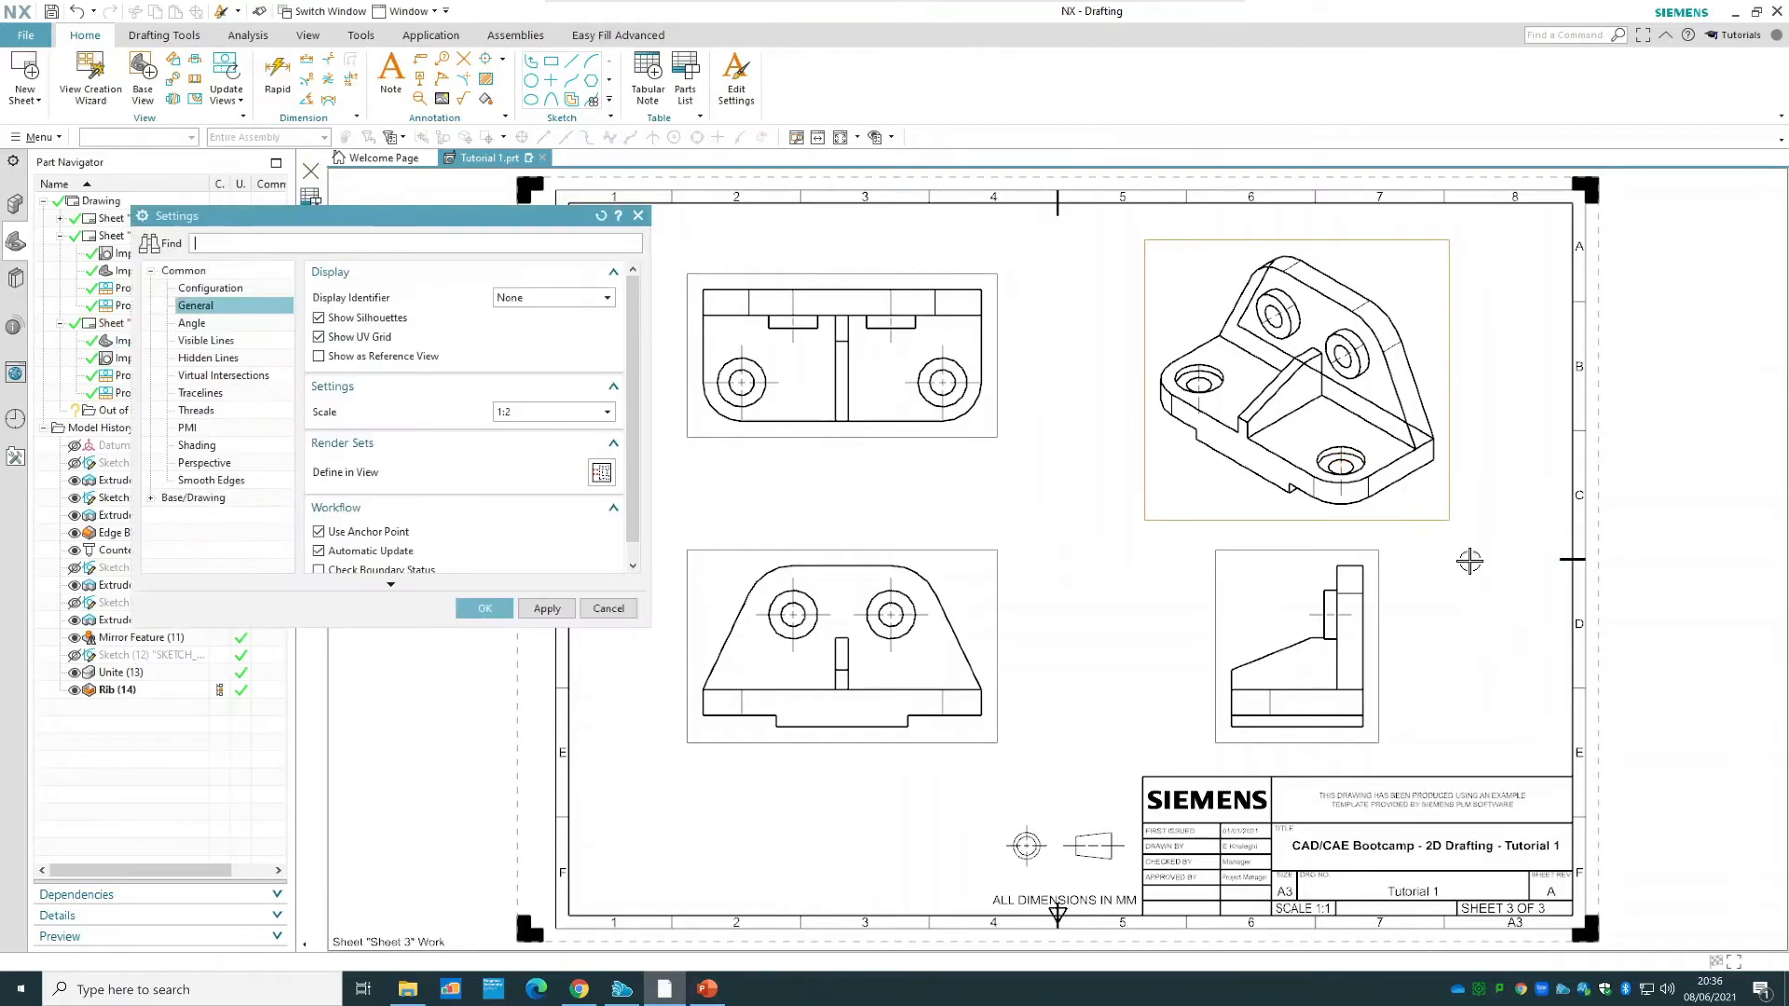
left_click(239, 445)
left_click(559, 297)
left_click(559, 316)
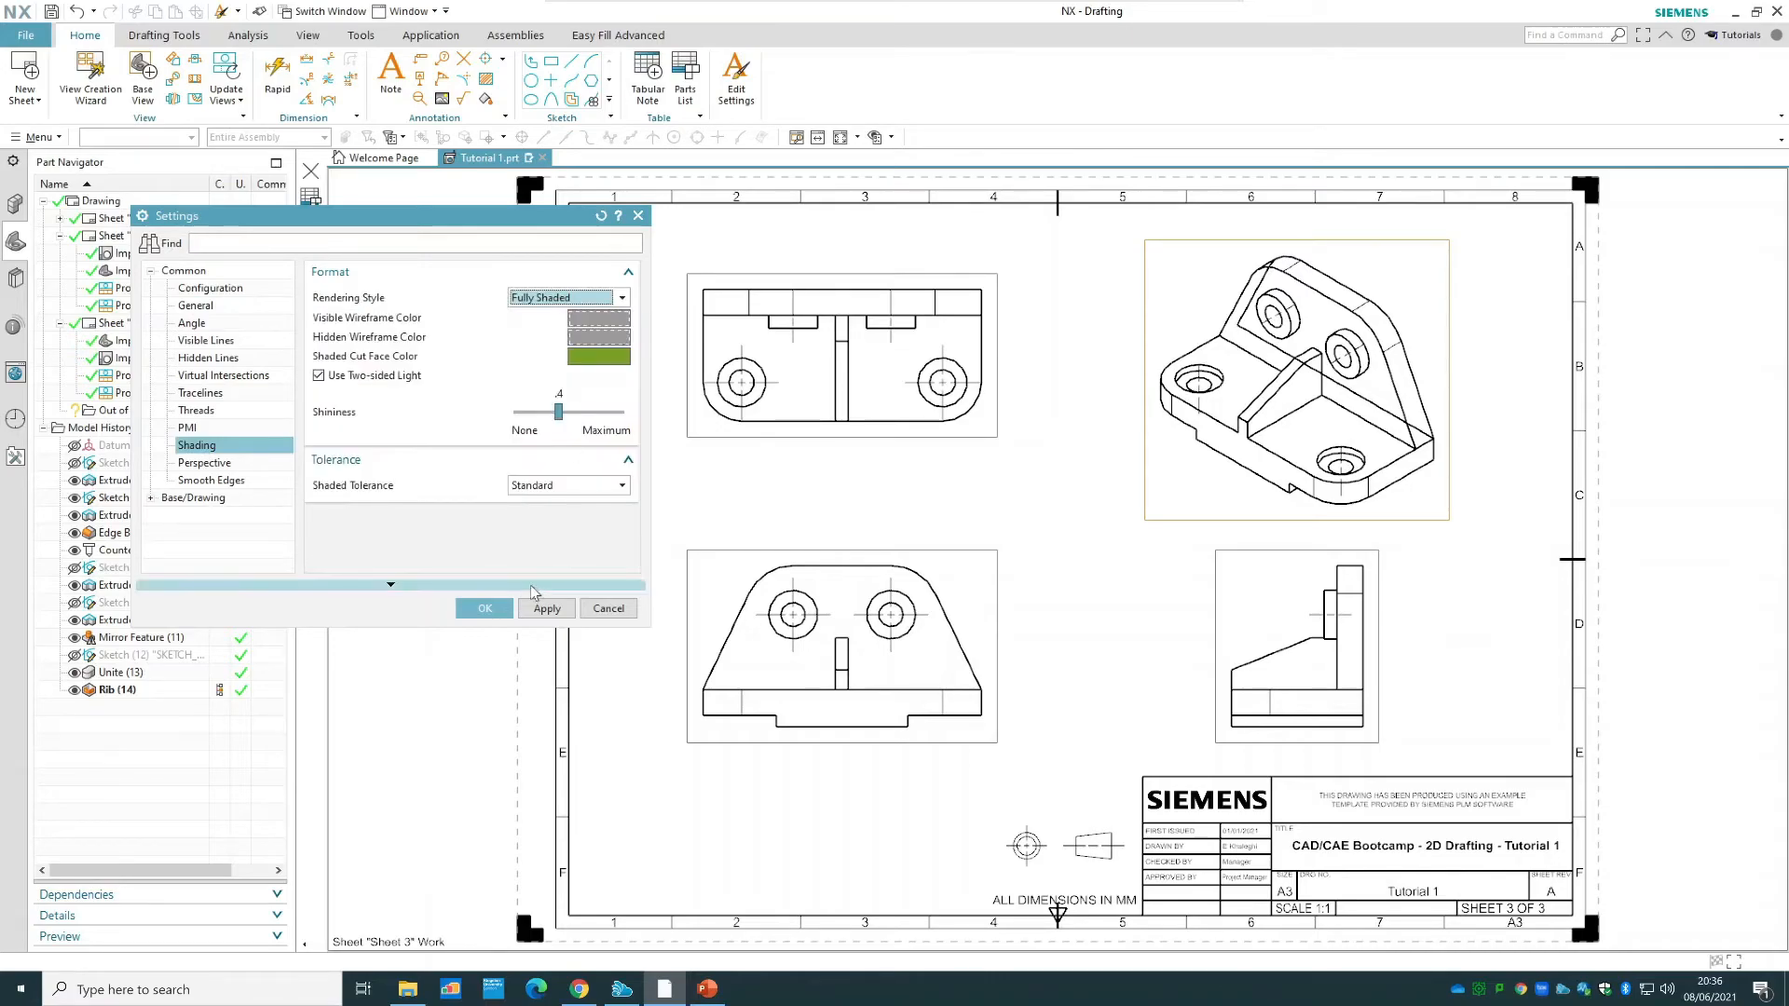
left_click(492, 610)
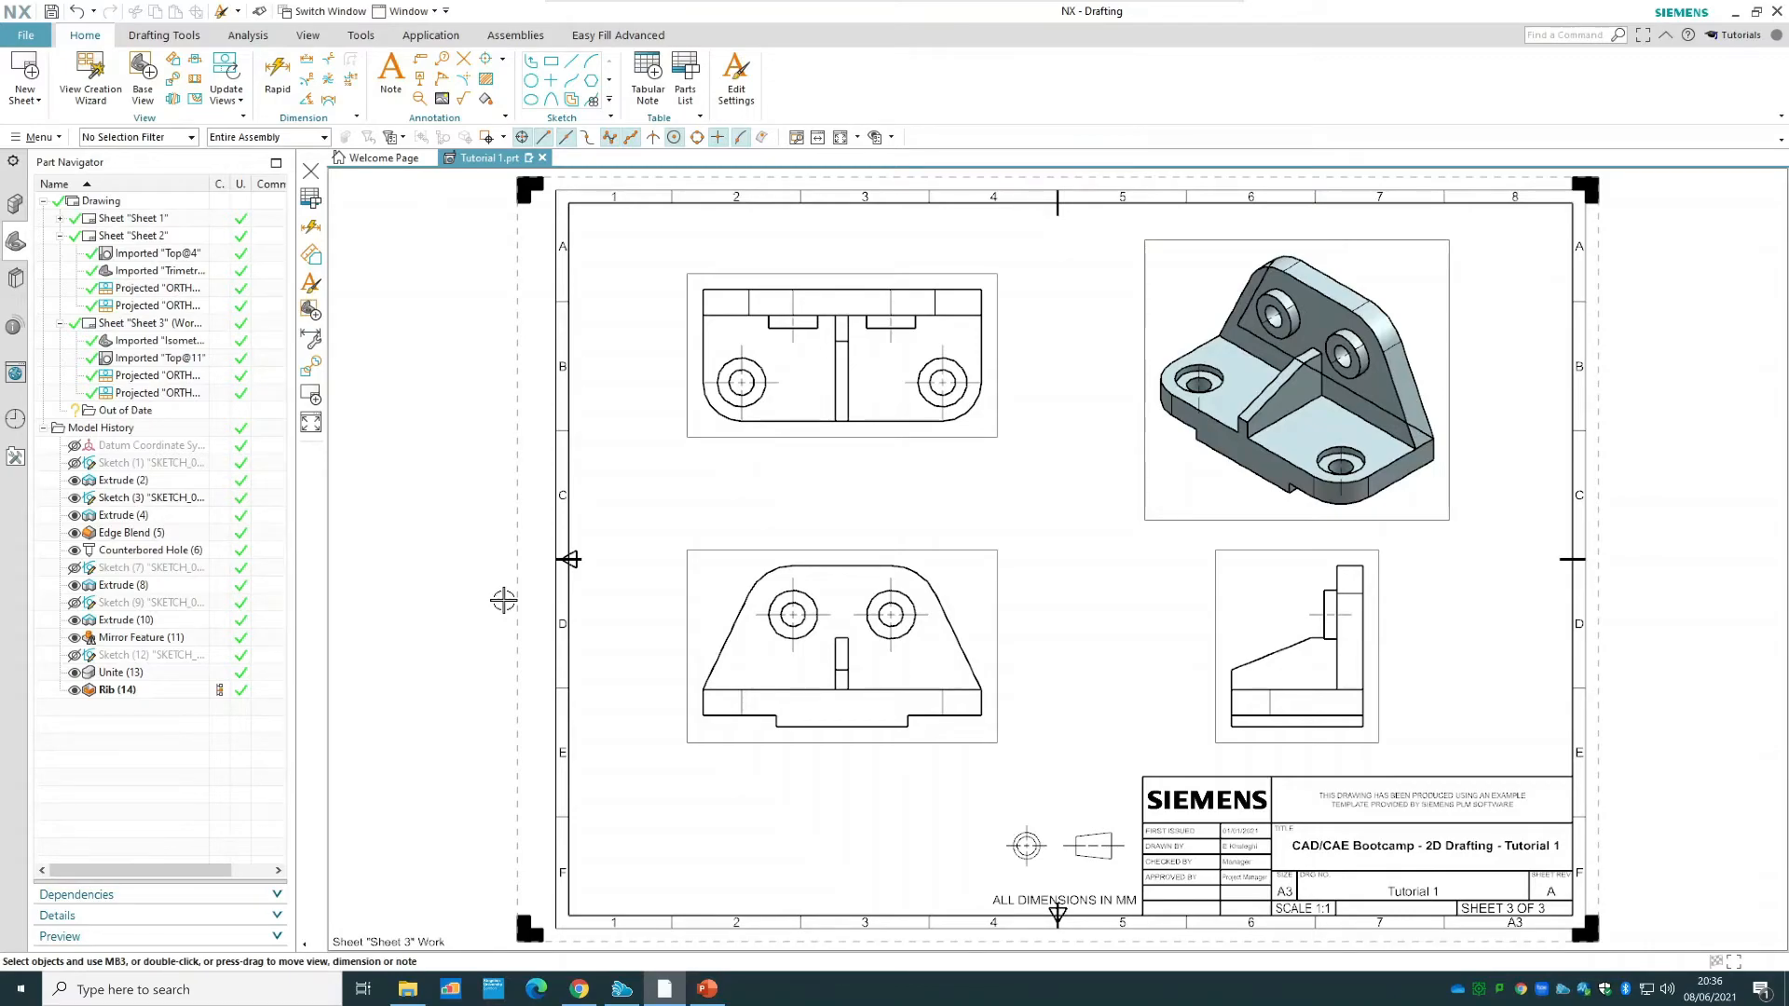
- Dimension the bracket's overall depth in the top view from its upper to its lower edge, placing the dimension left of the view
scroll(898, 405, "up", 2)
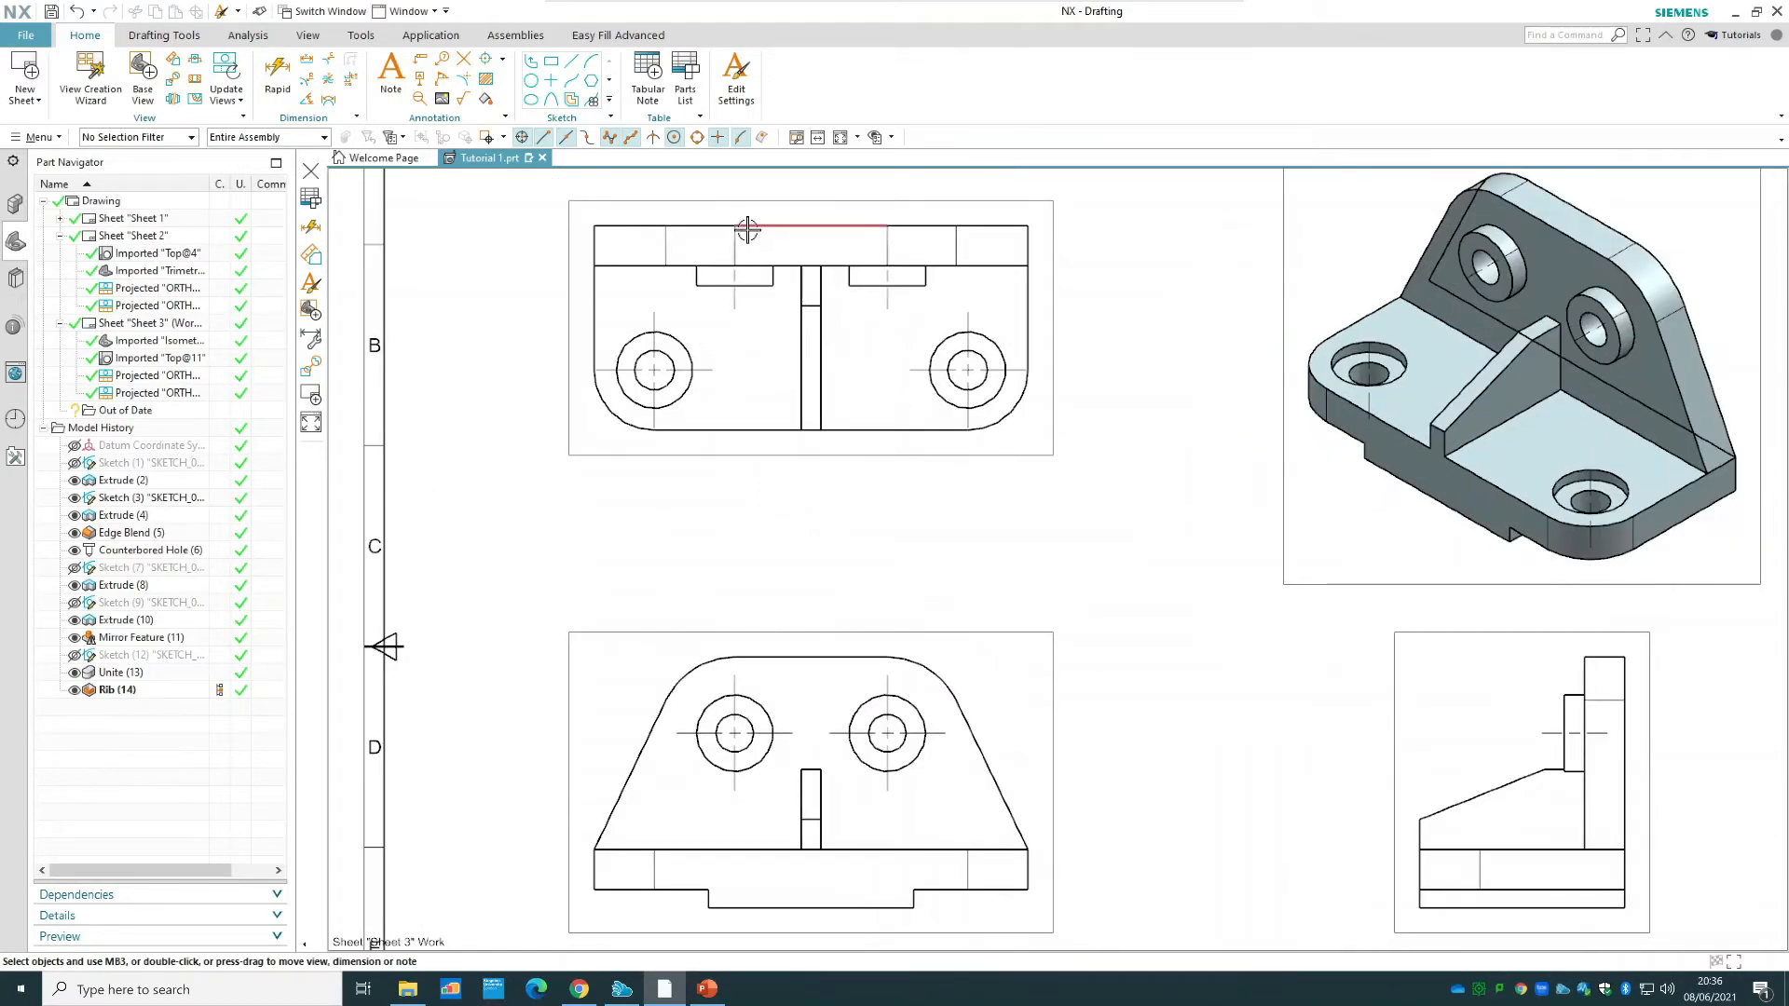
scroll(748, 228, "up", 1)
mouse_move(1220, 292)
middle_mouse_down()
mouse_move(1282, 400)
mouse_move(1299, 502)
mouse_move(1297, 473)
middle_mouse_up()
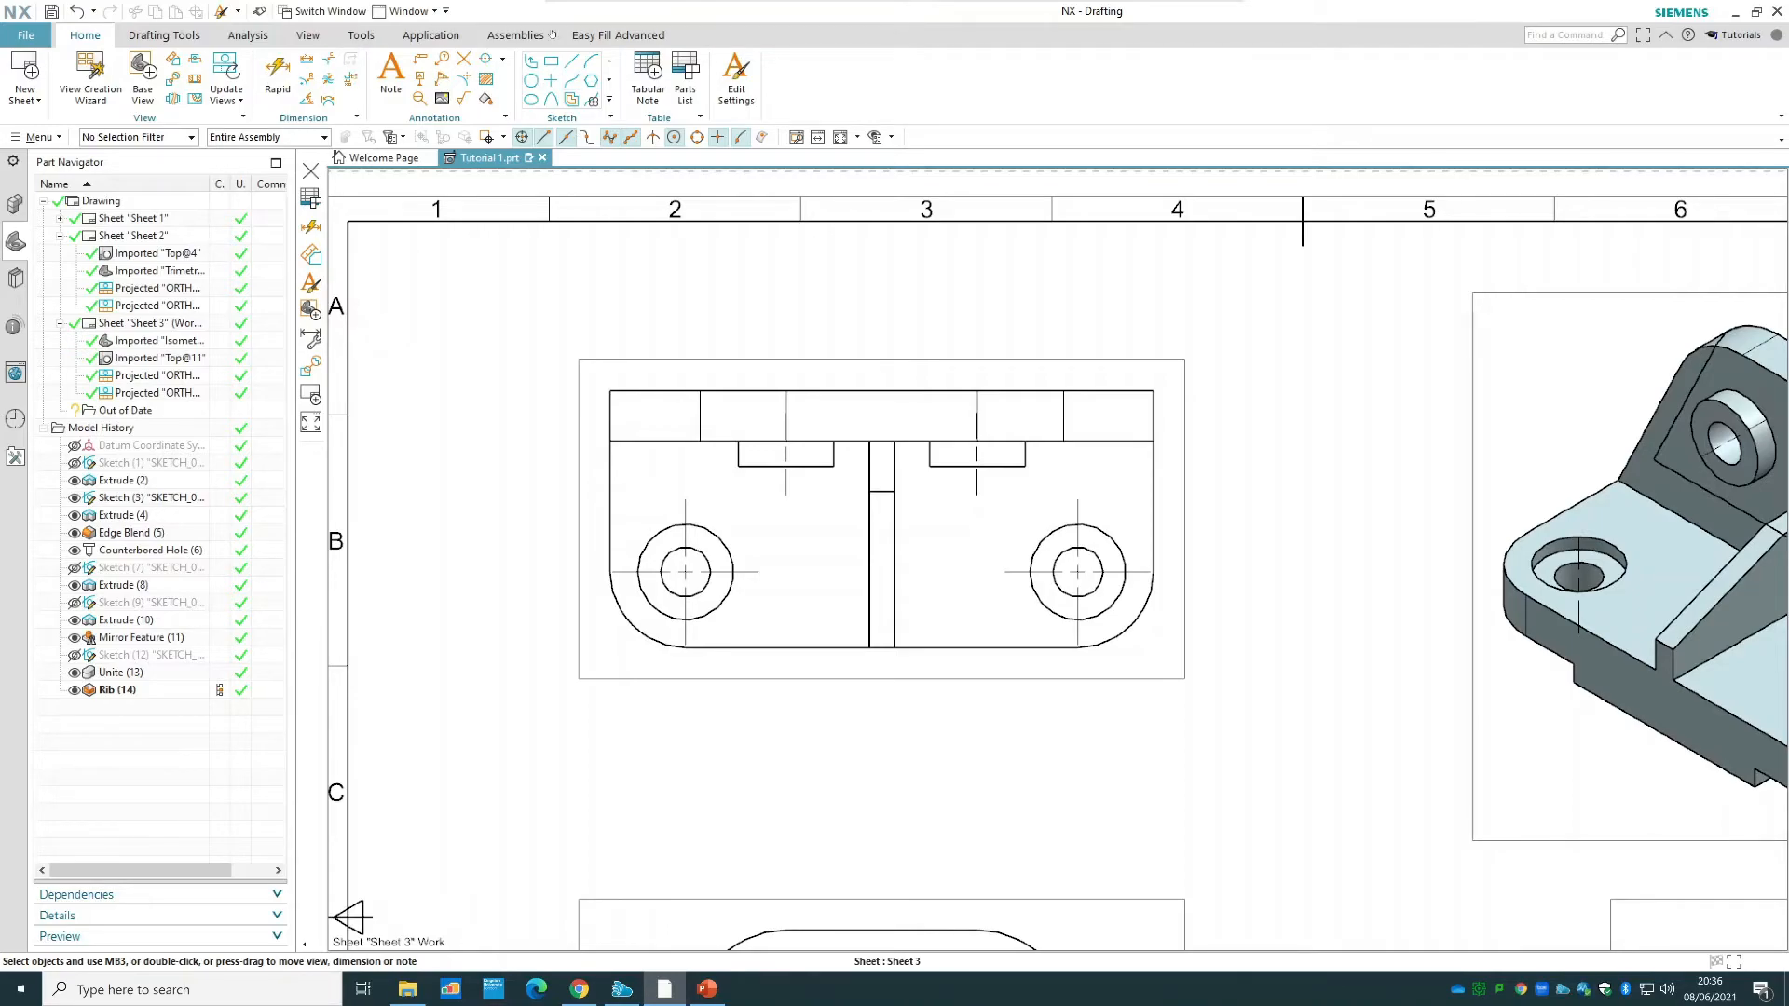
left_click(280, 74)
left_click(662, 390)
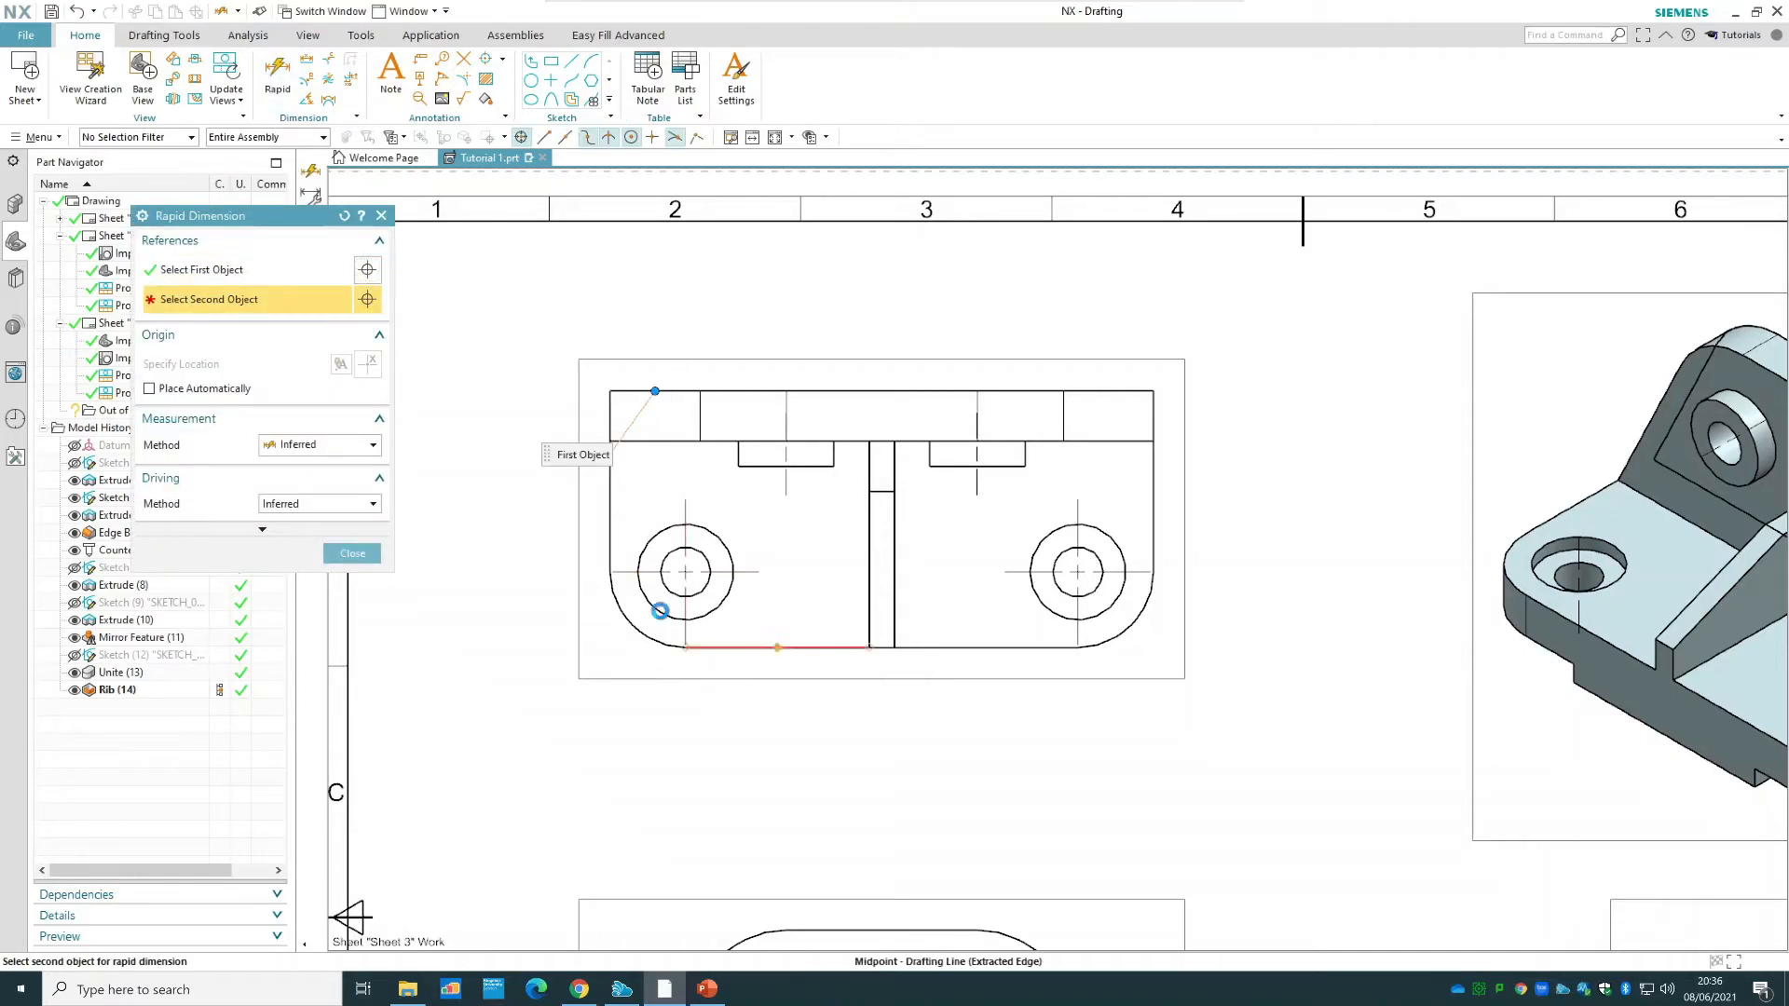
left_click(687, 622)
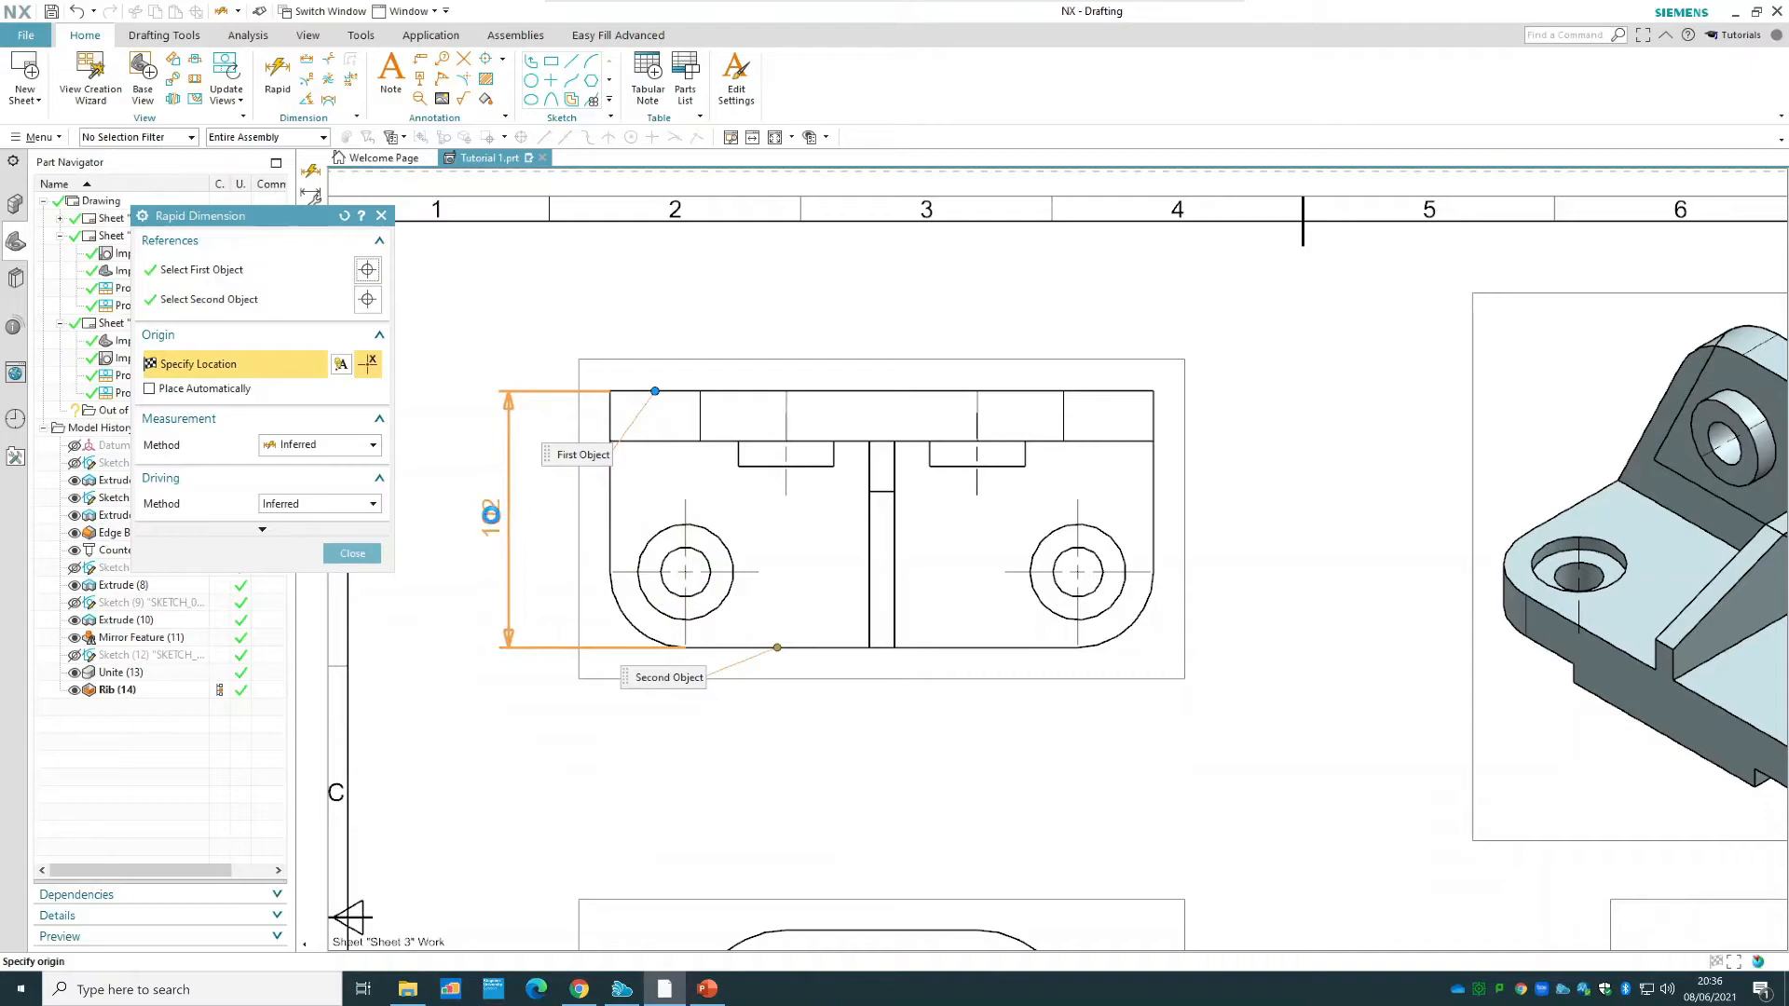
left_click(491, 514)
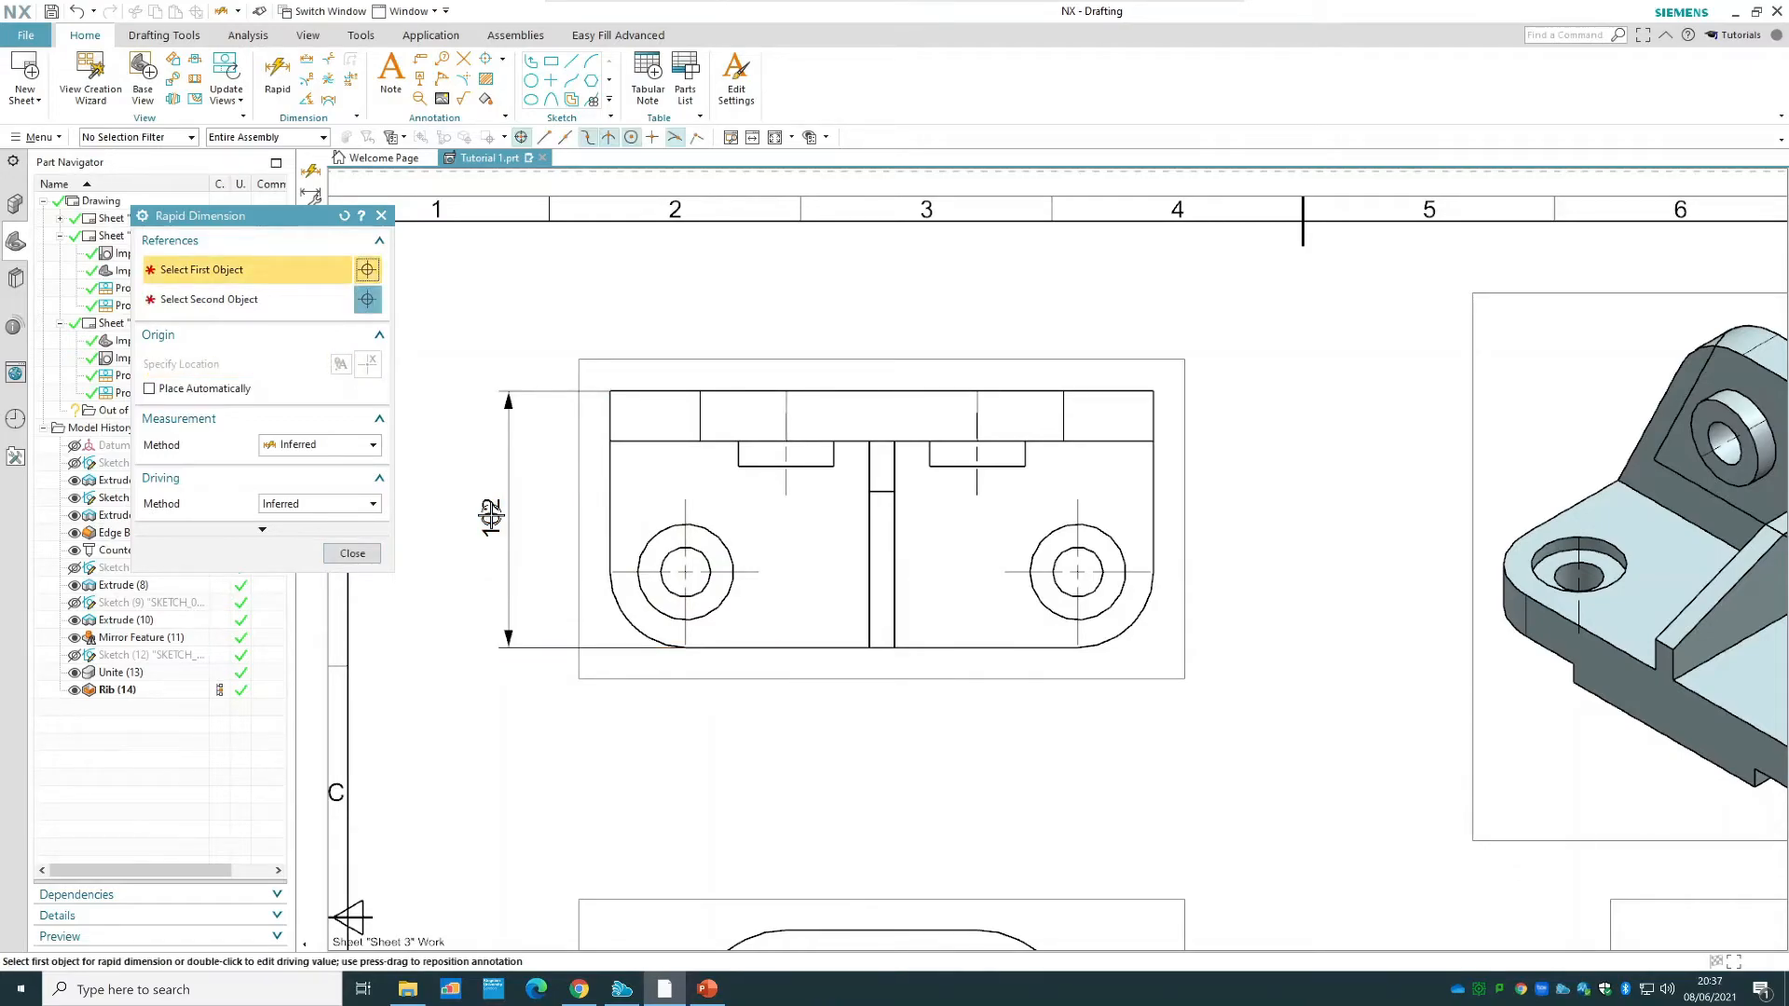
key("Escape")
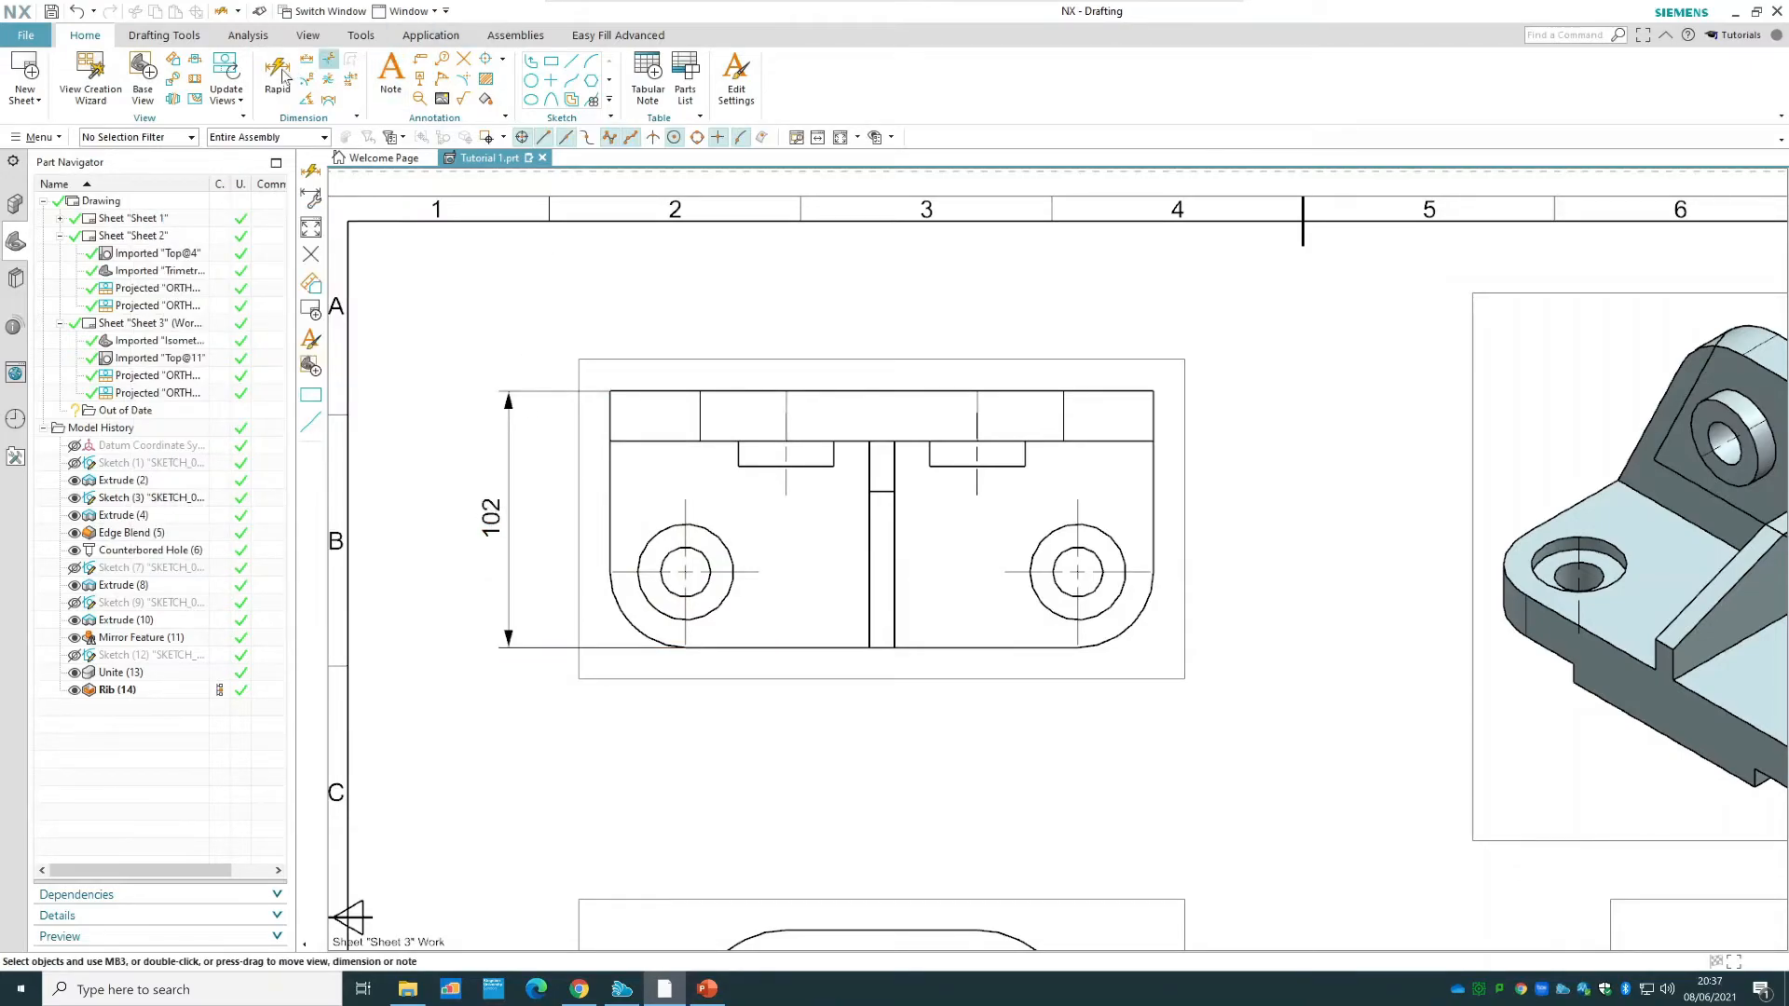
left_click(277, 72)
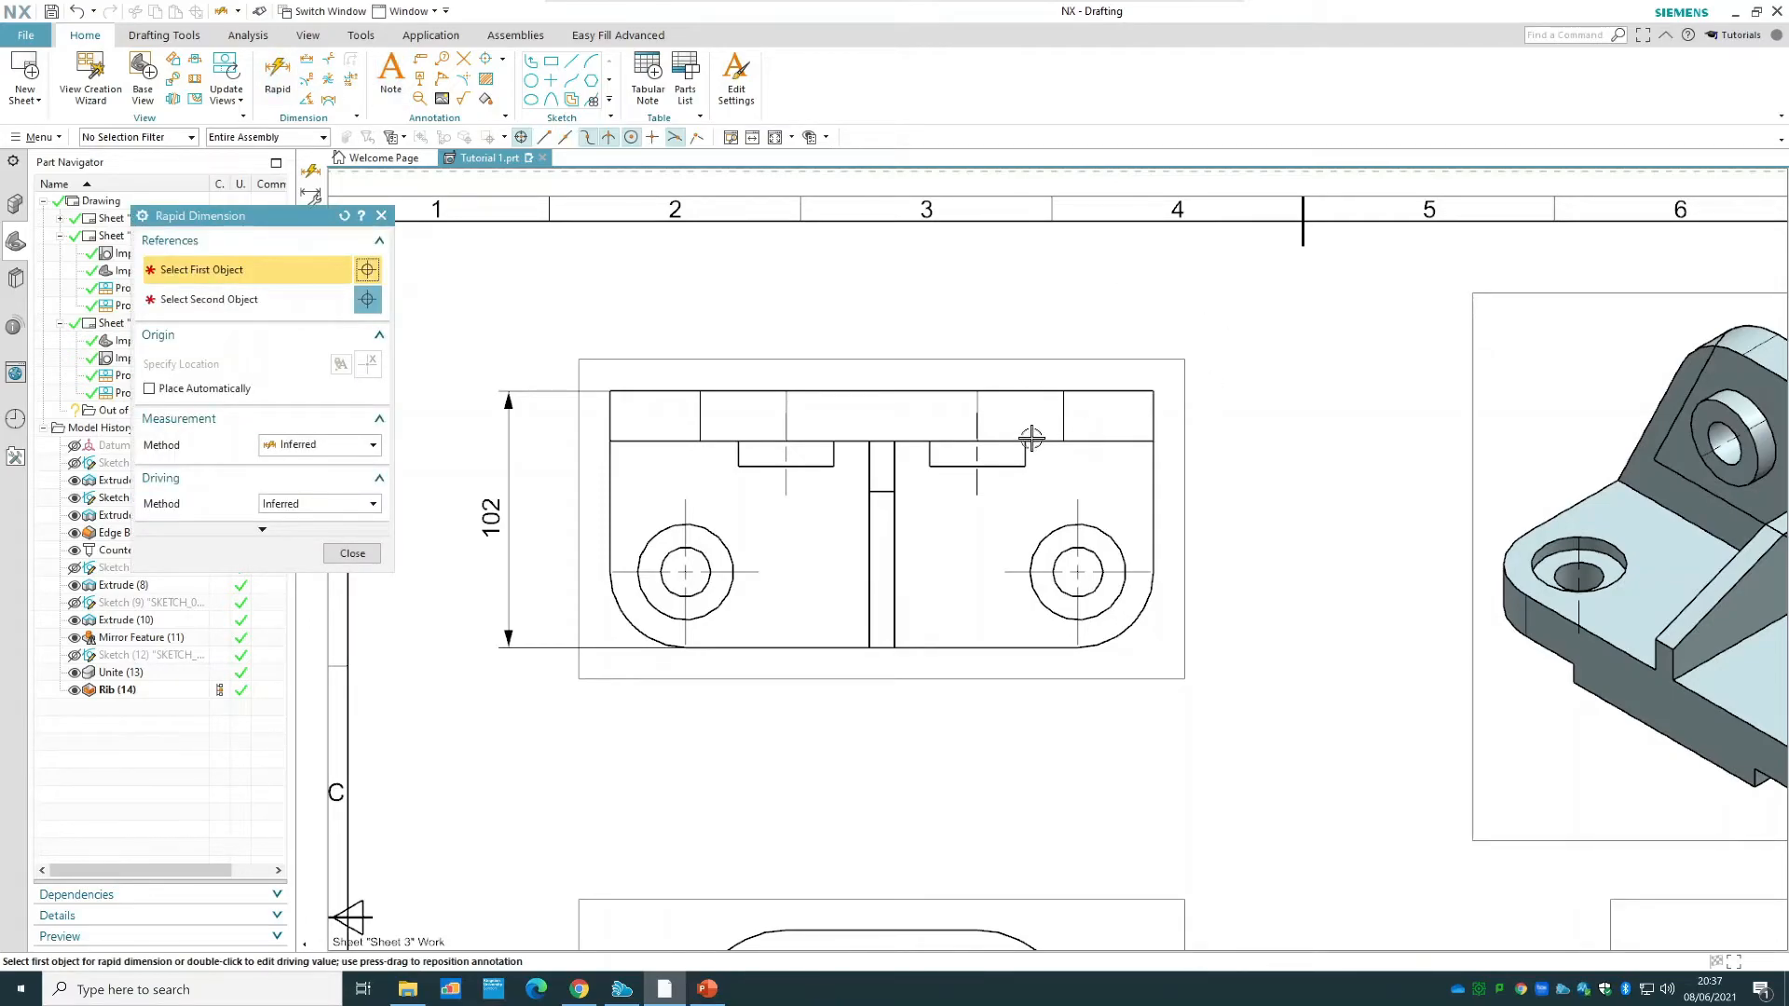
left_click(1002, 453)
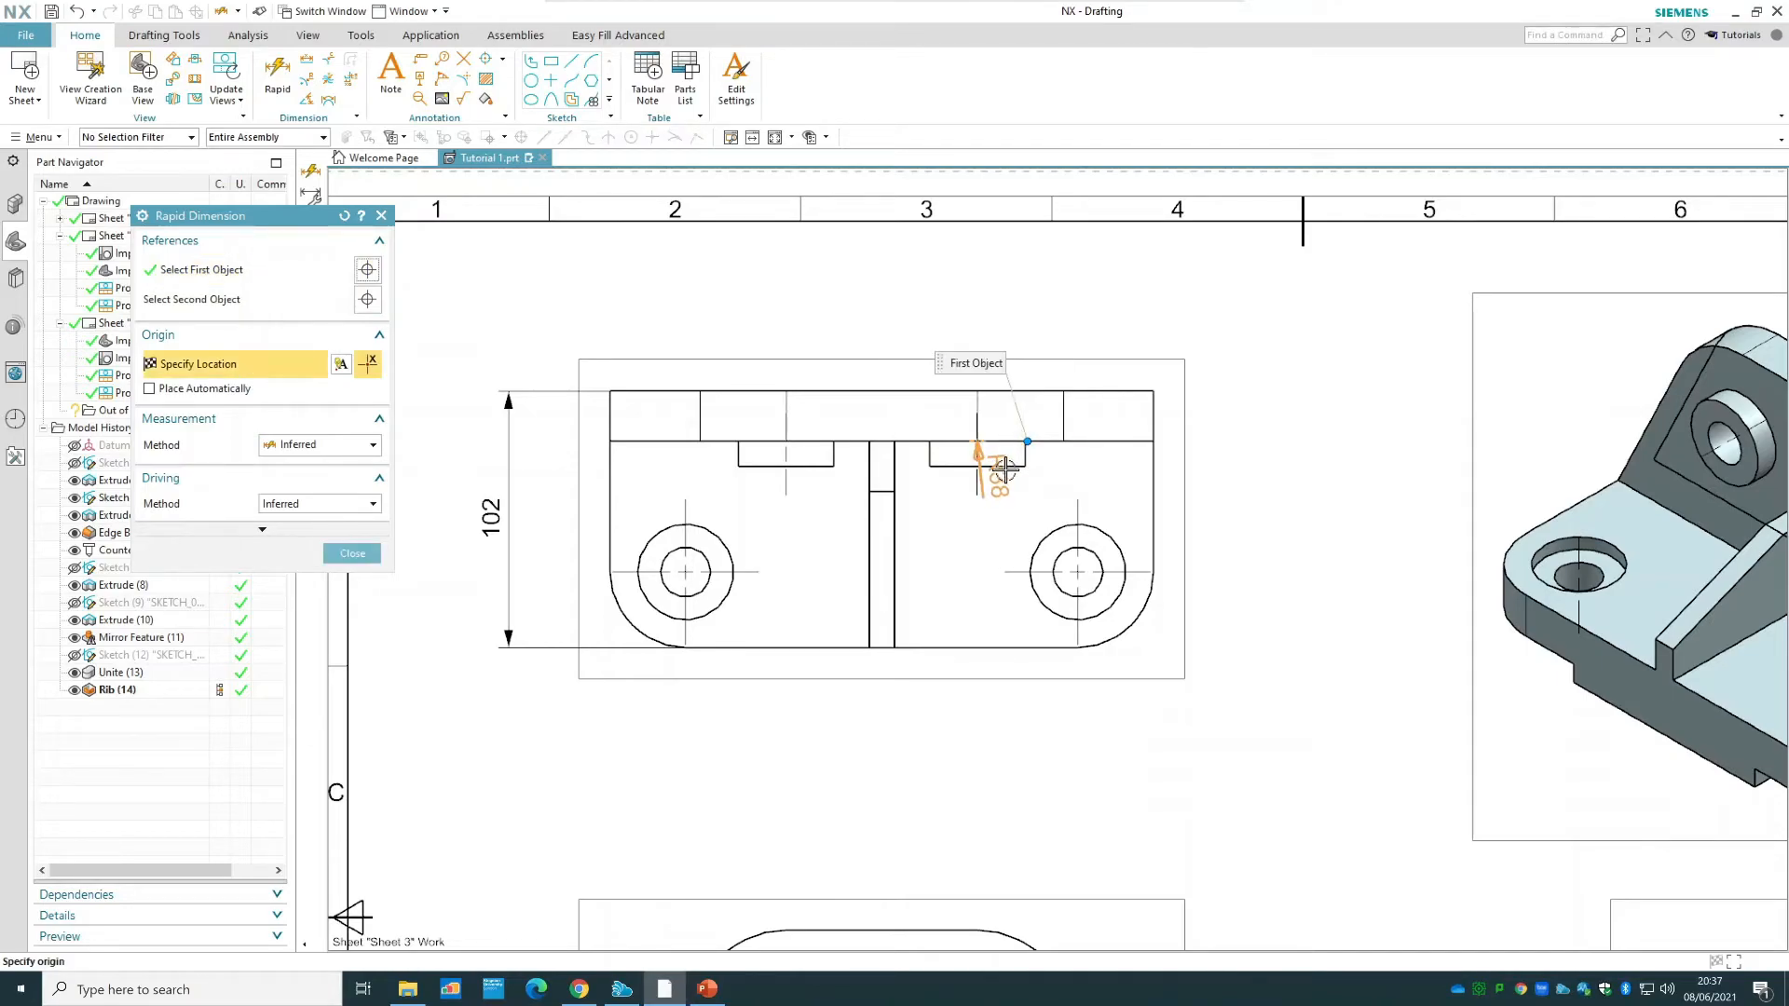
key("Escape")
- Dimension the right boss's projection from the upright plate in the top view, placing it right of the view with its text above the extension lines
scroll(1026, 438, "up", 3)
scroll(1026, 437, "up", 1)
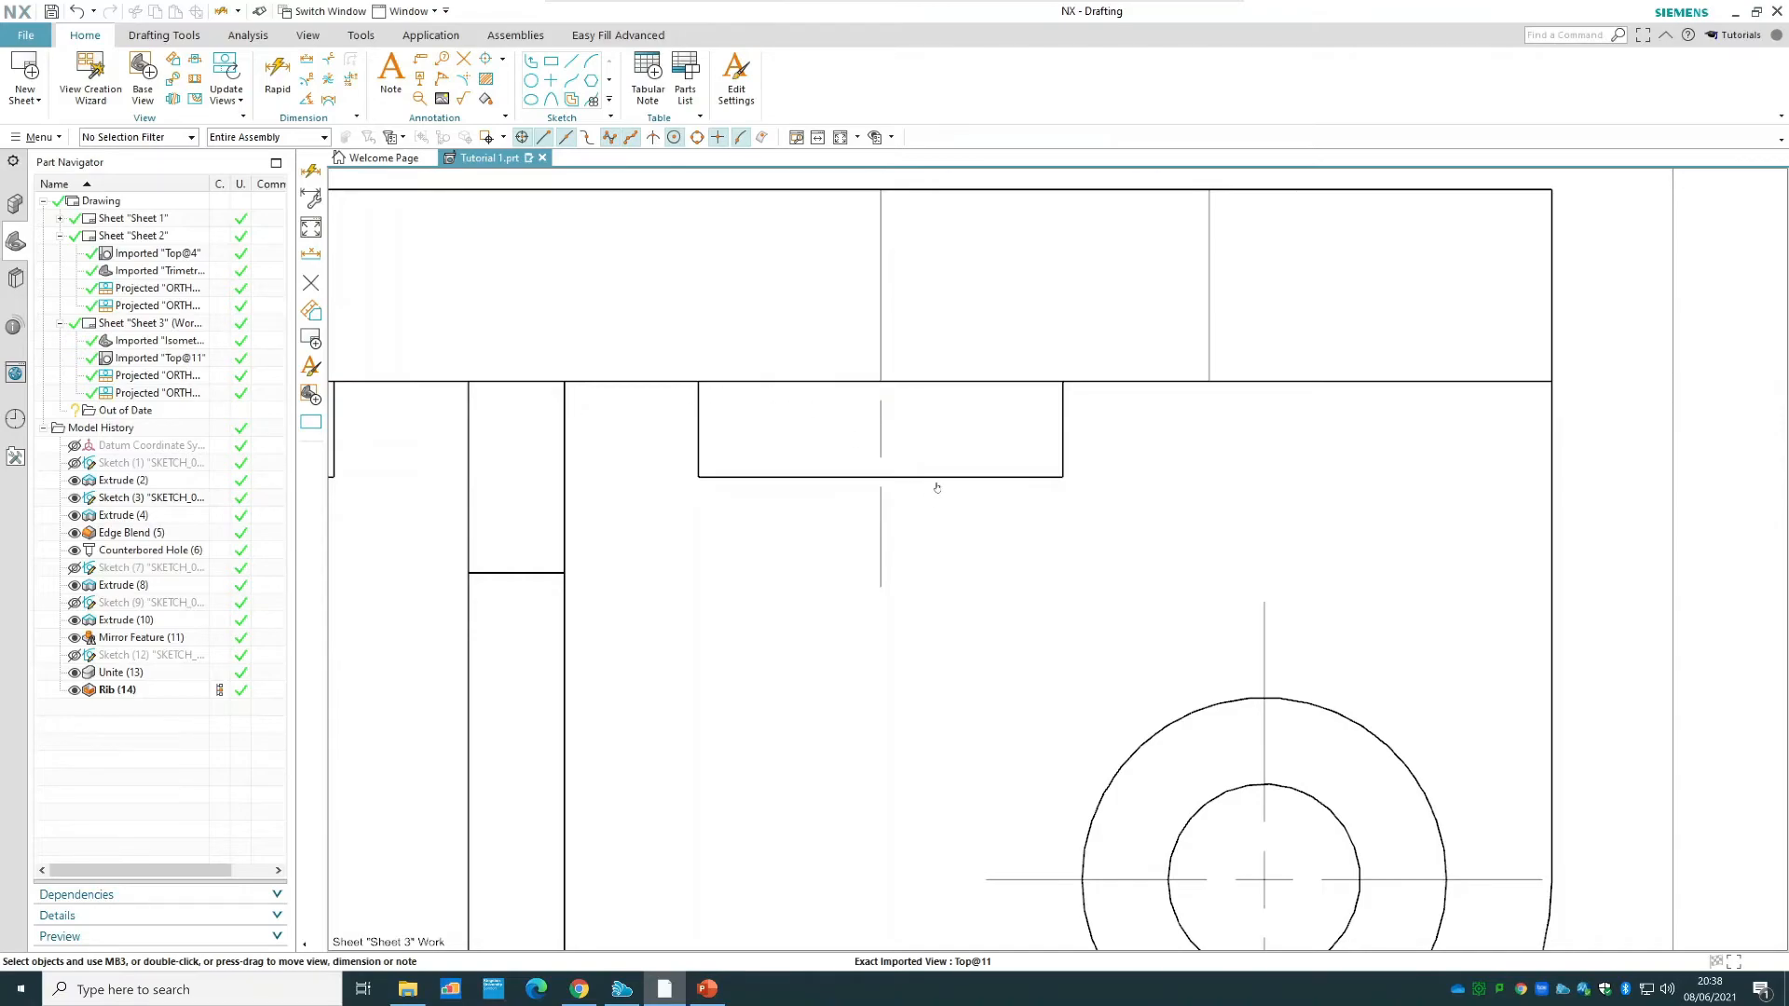
left_click(277, 72)
left_click(1003, 477)
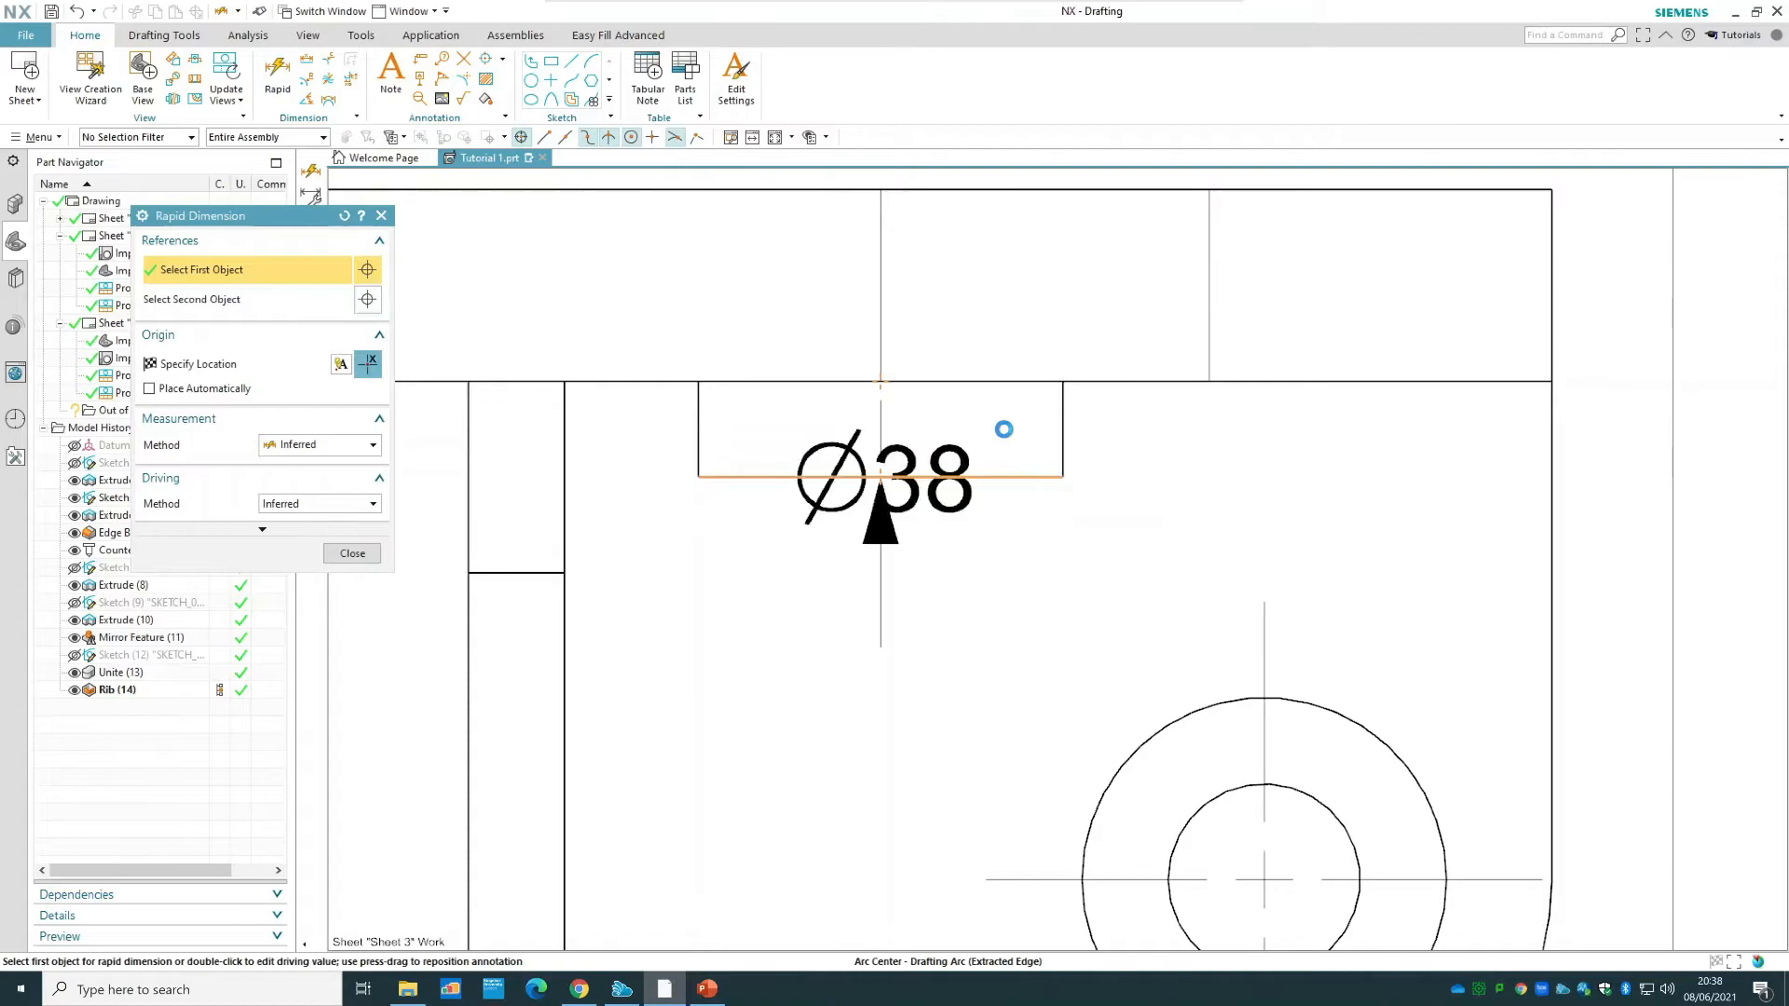
left_click(1002, 380)
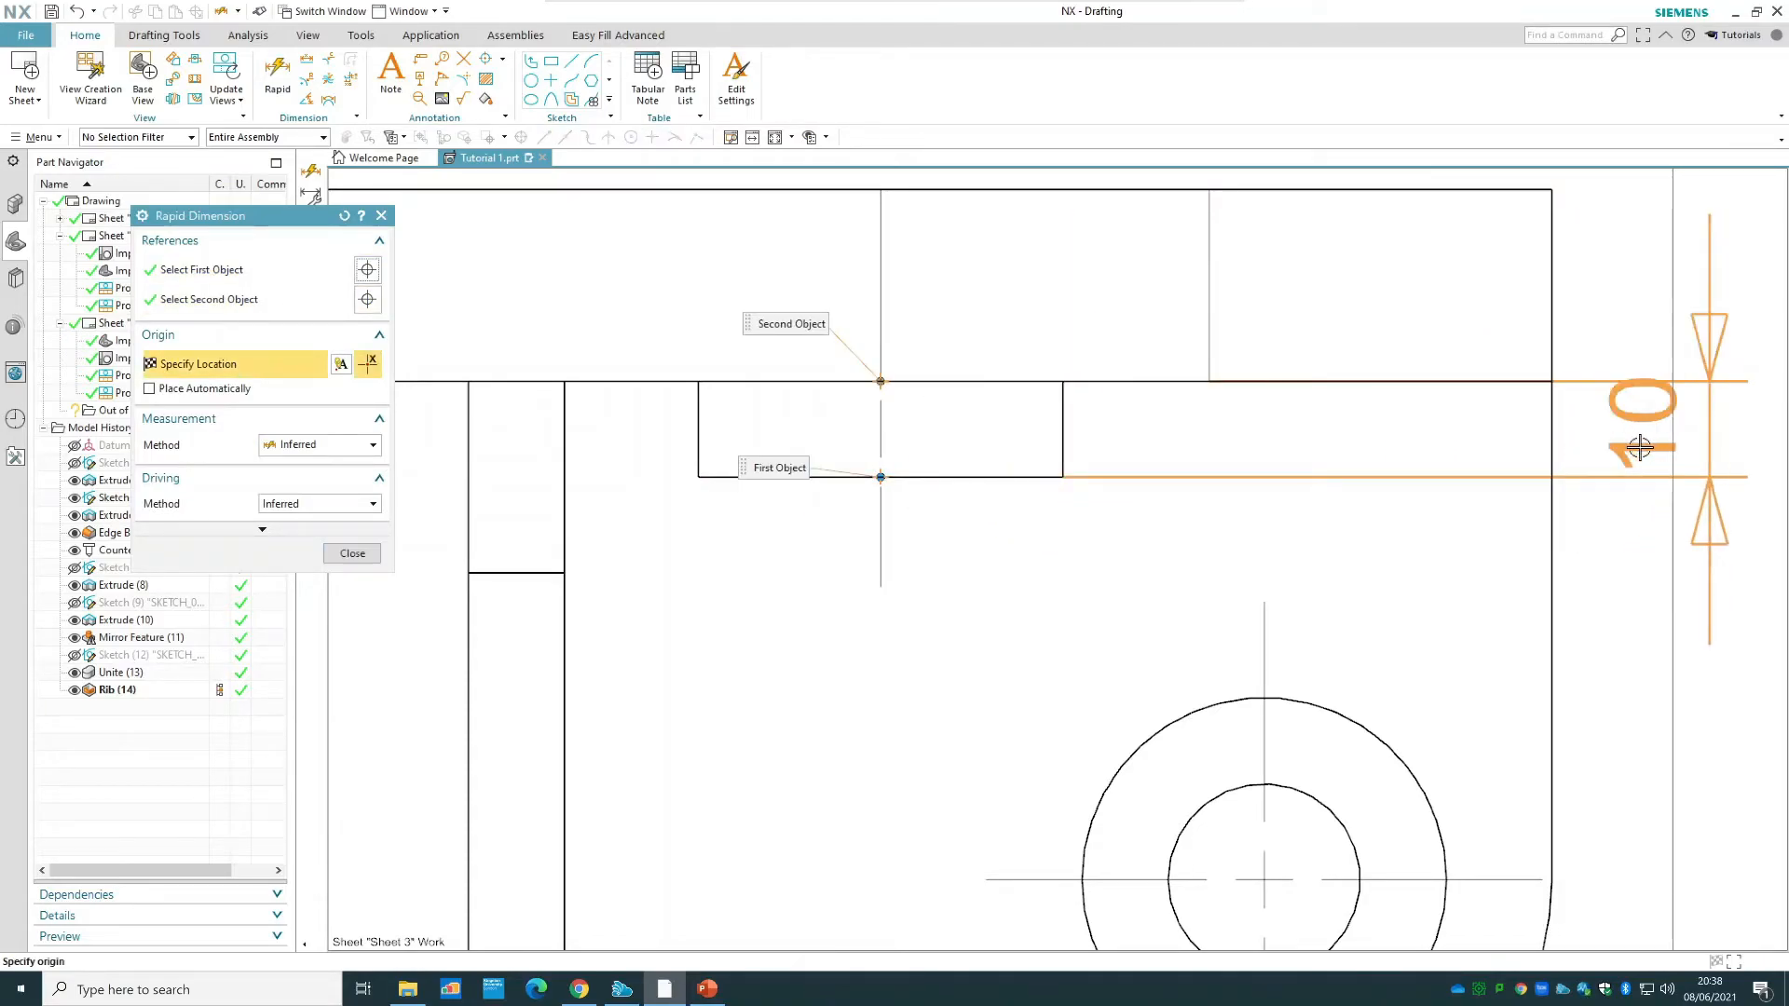
left_click(1640, 448)
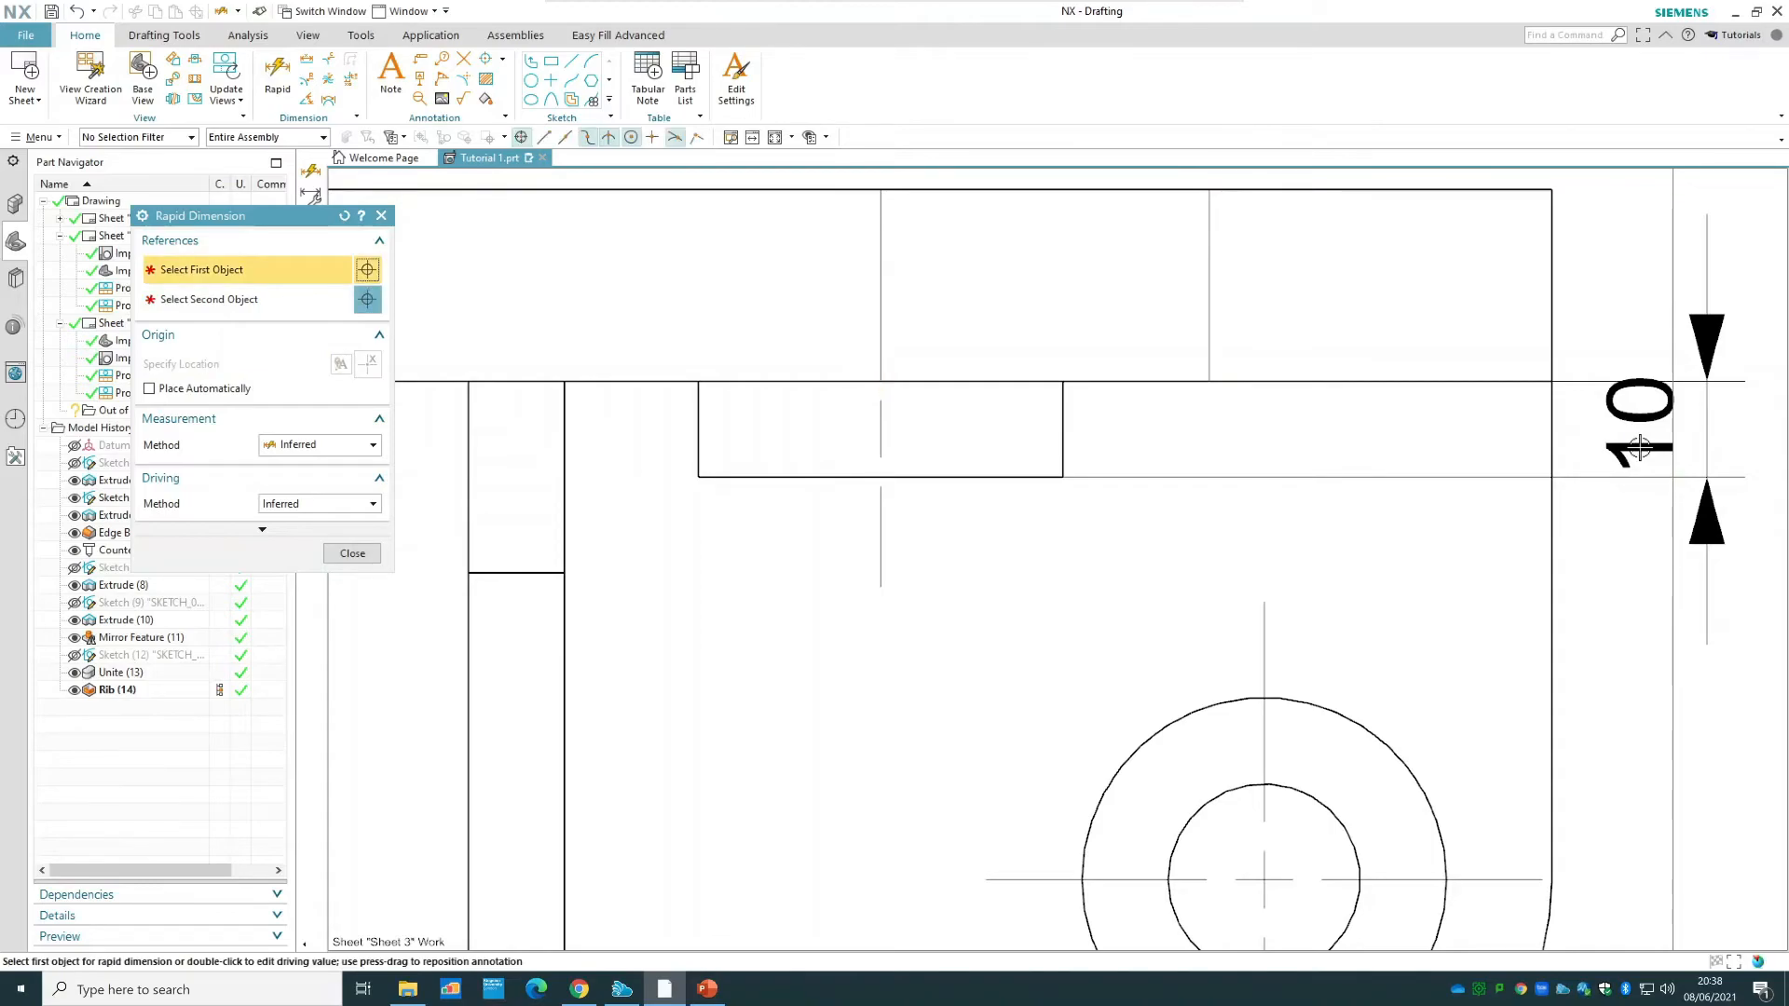
key("Escape")
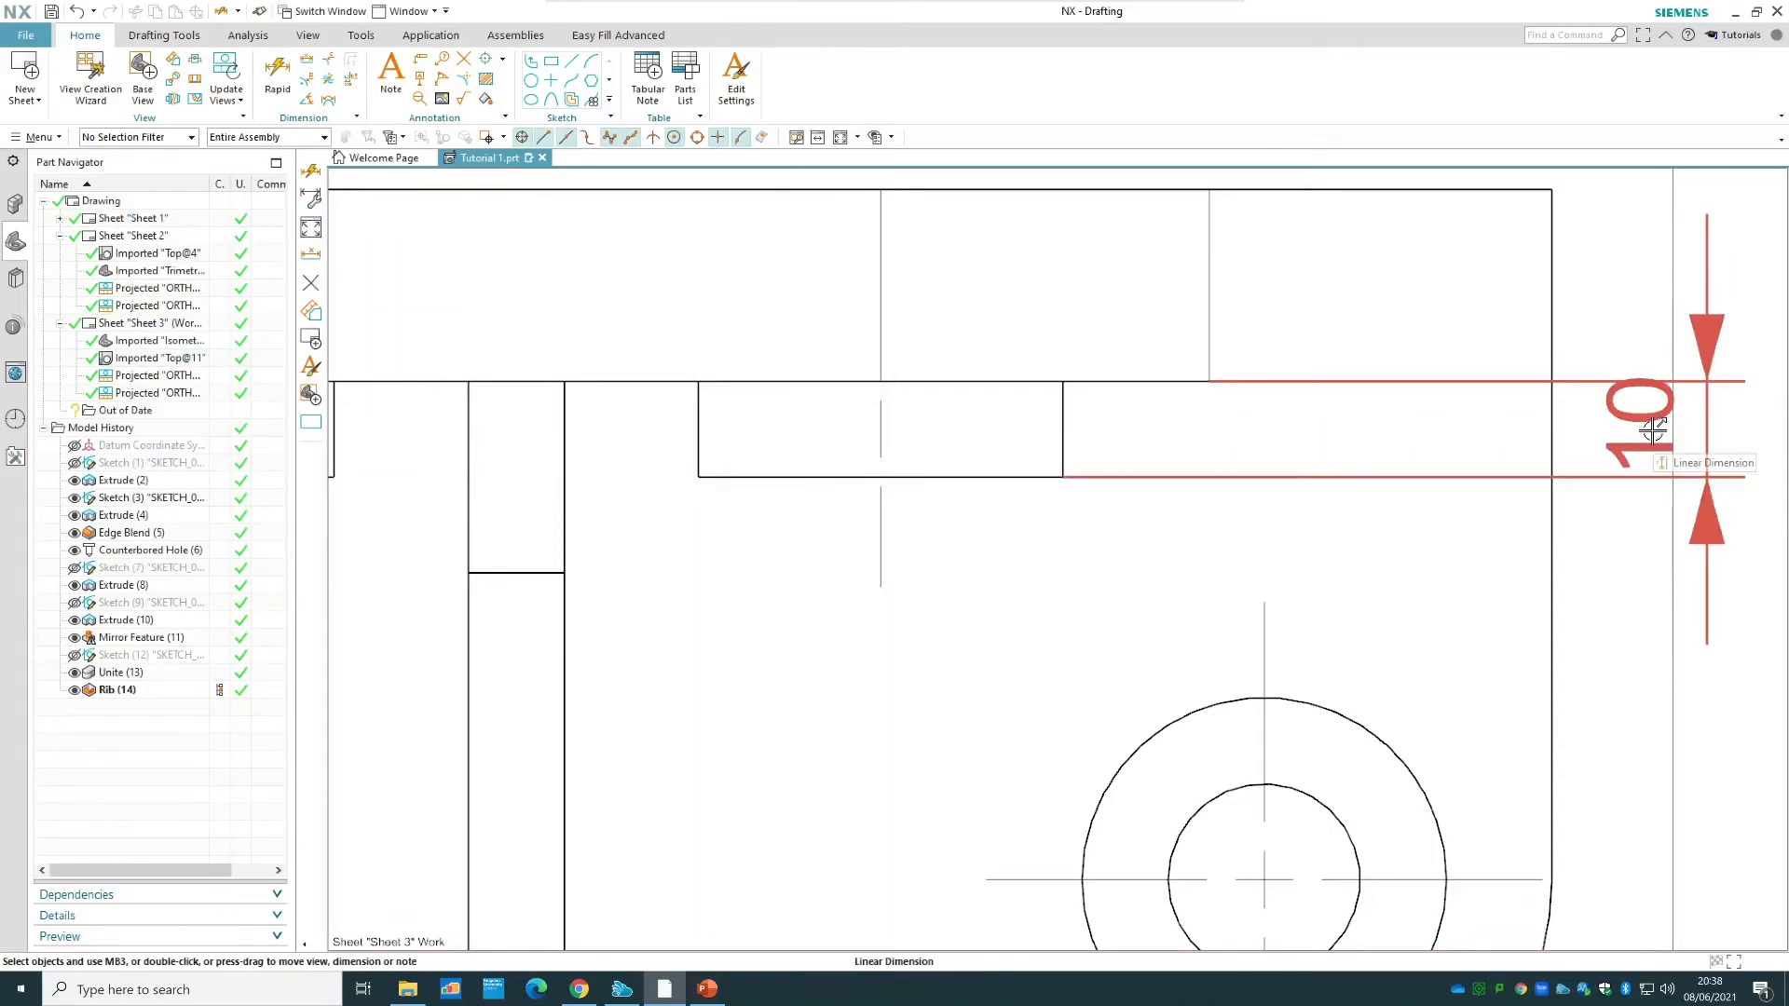
left_click(1652, 431)
left_click_drag(1652, 430, 1645, 313)
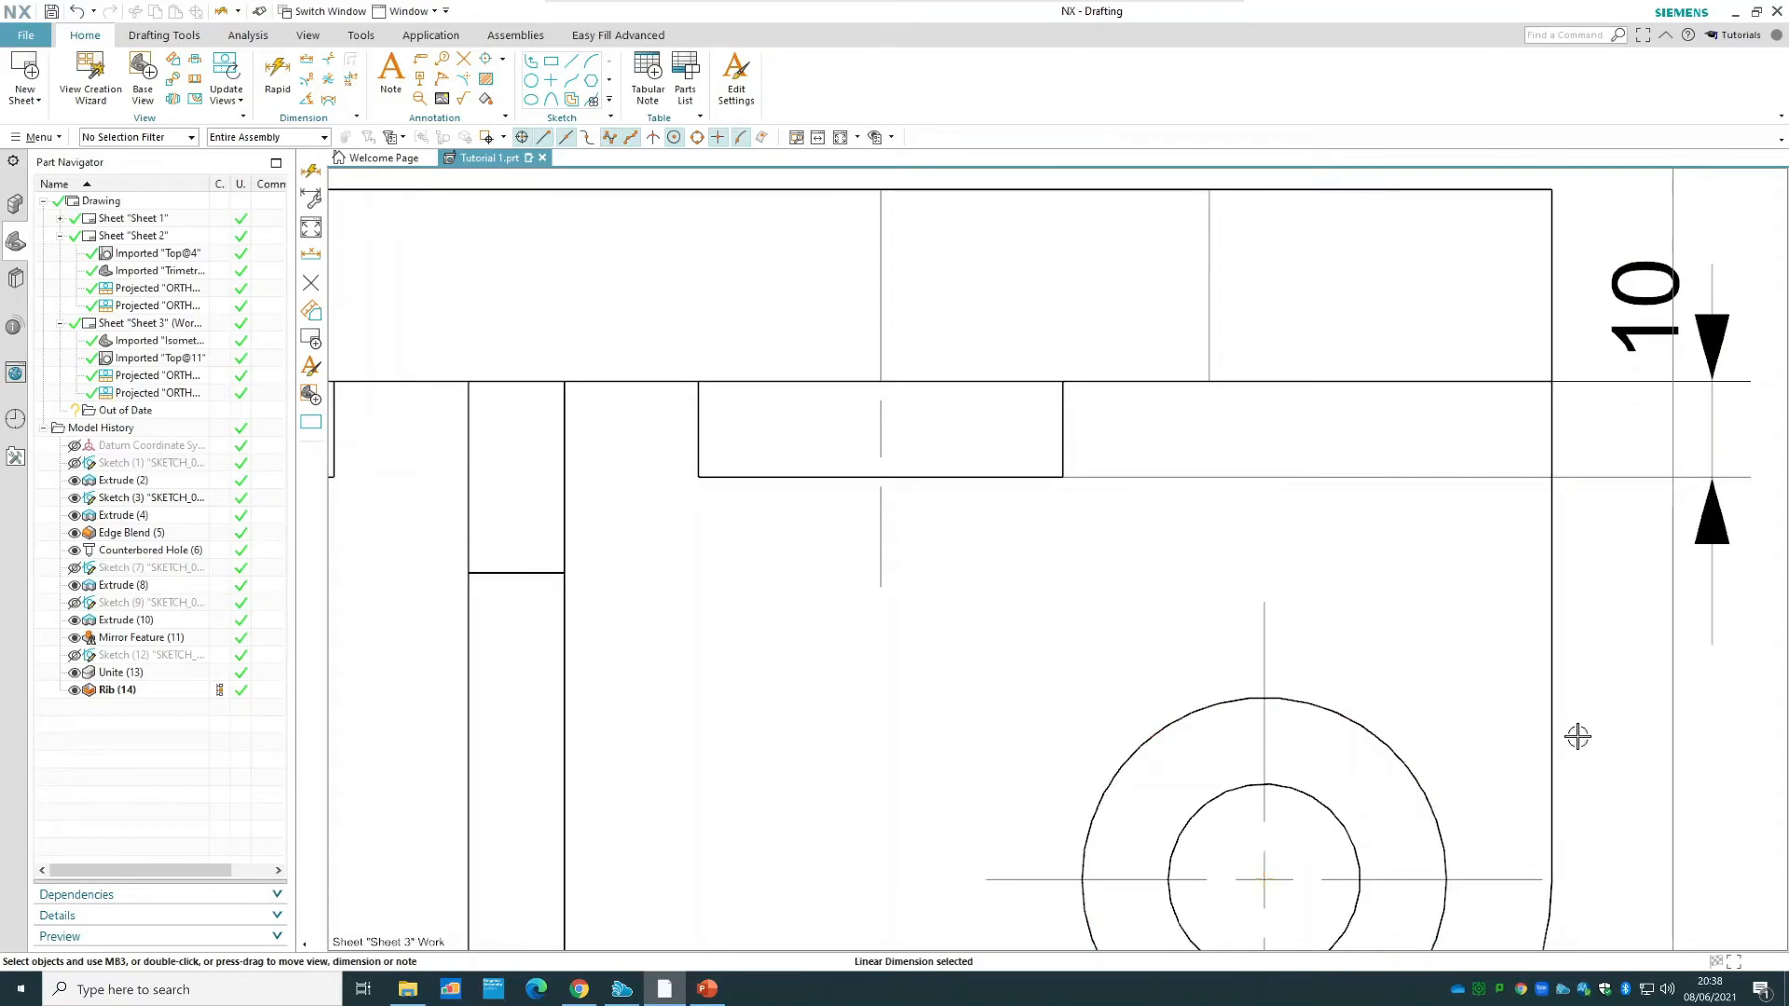
- Add a diameter dimension to the outer counterbore circle of the right base hole in the top view, placing it diagonally below right
mouse_move(1598, 730)
middle_mouse_down("shift")
mouse_move(1574, 553)
mouse_move(1389, 491)
mouse_move(1429, 439)
mouse_move(1319, 392)
middle_mouse_up("shift")
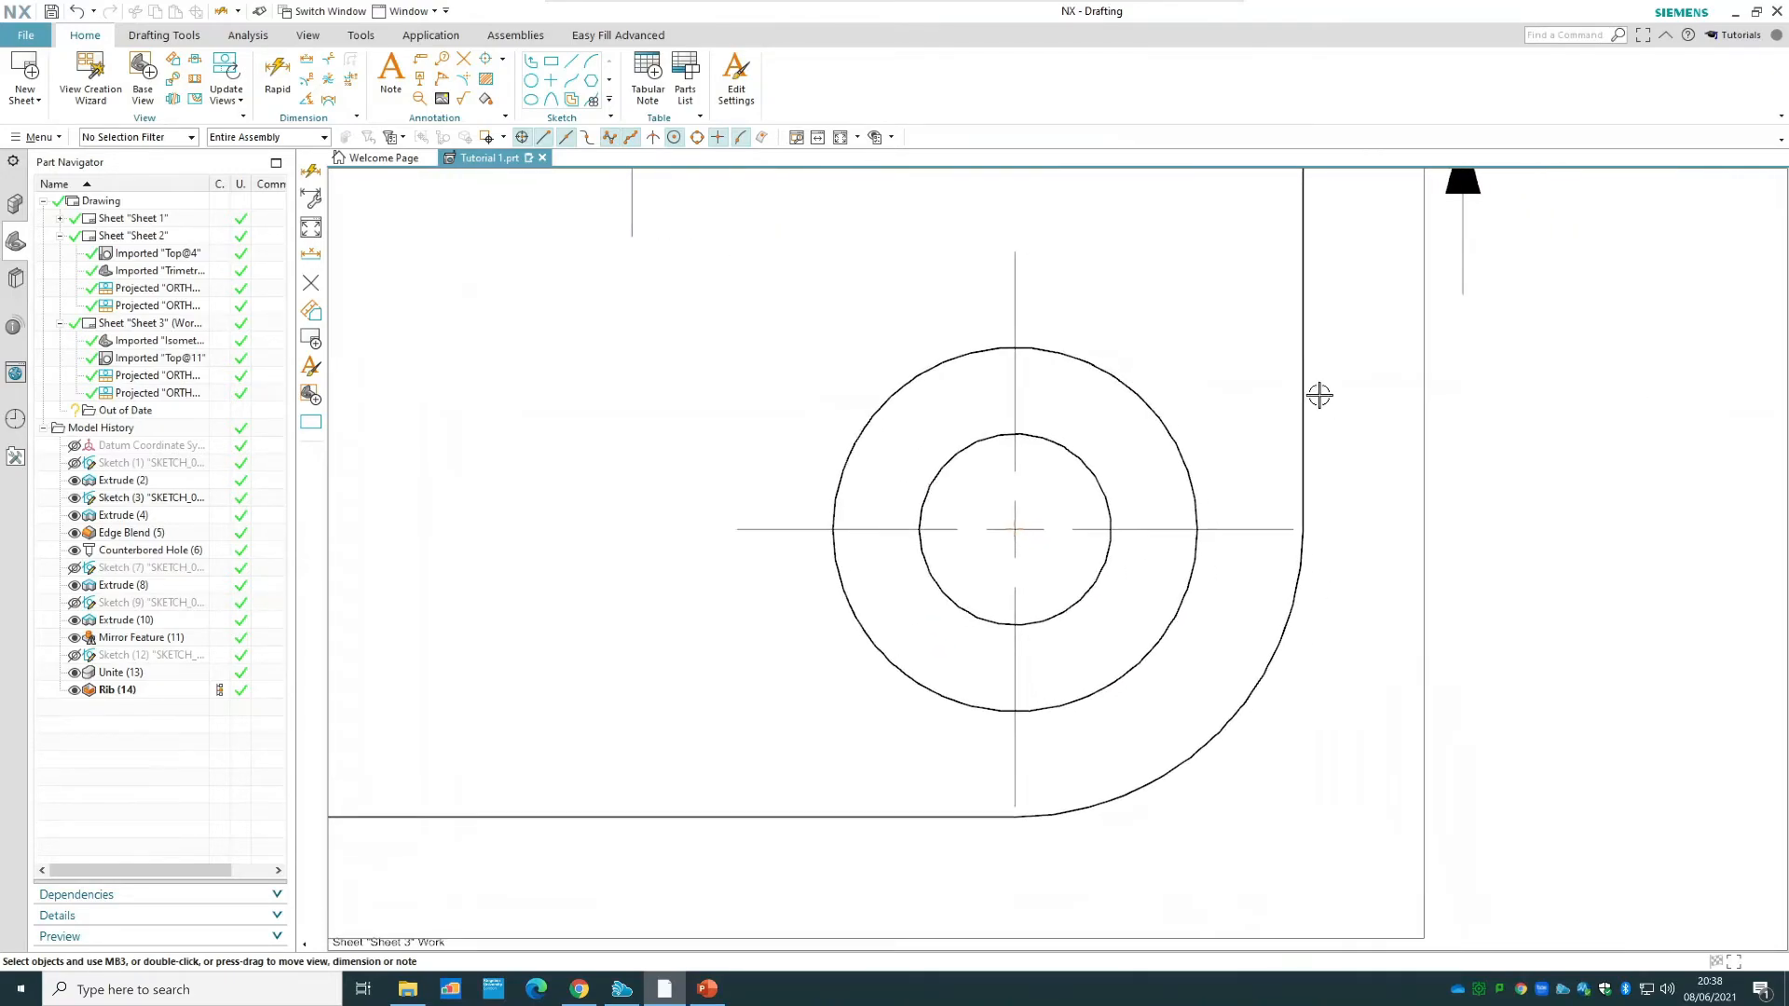
scroll(1357, 655, "up", 3)
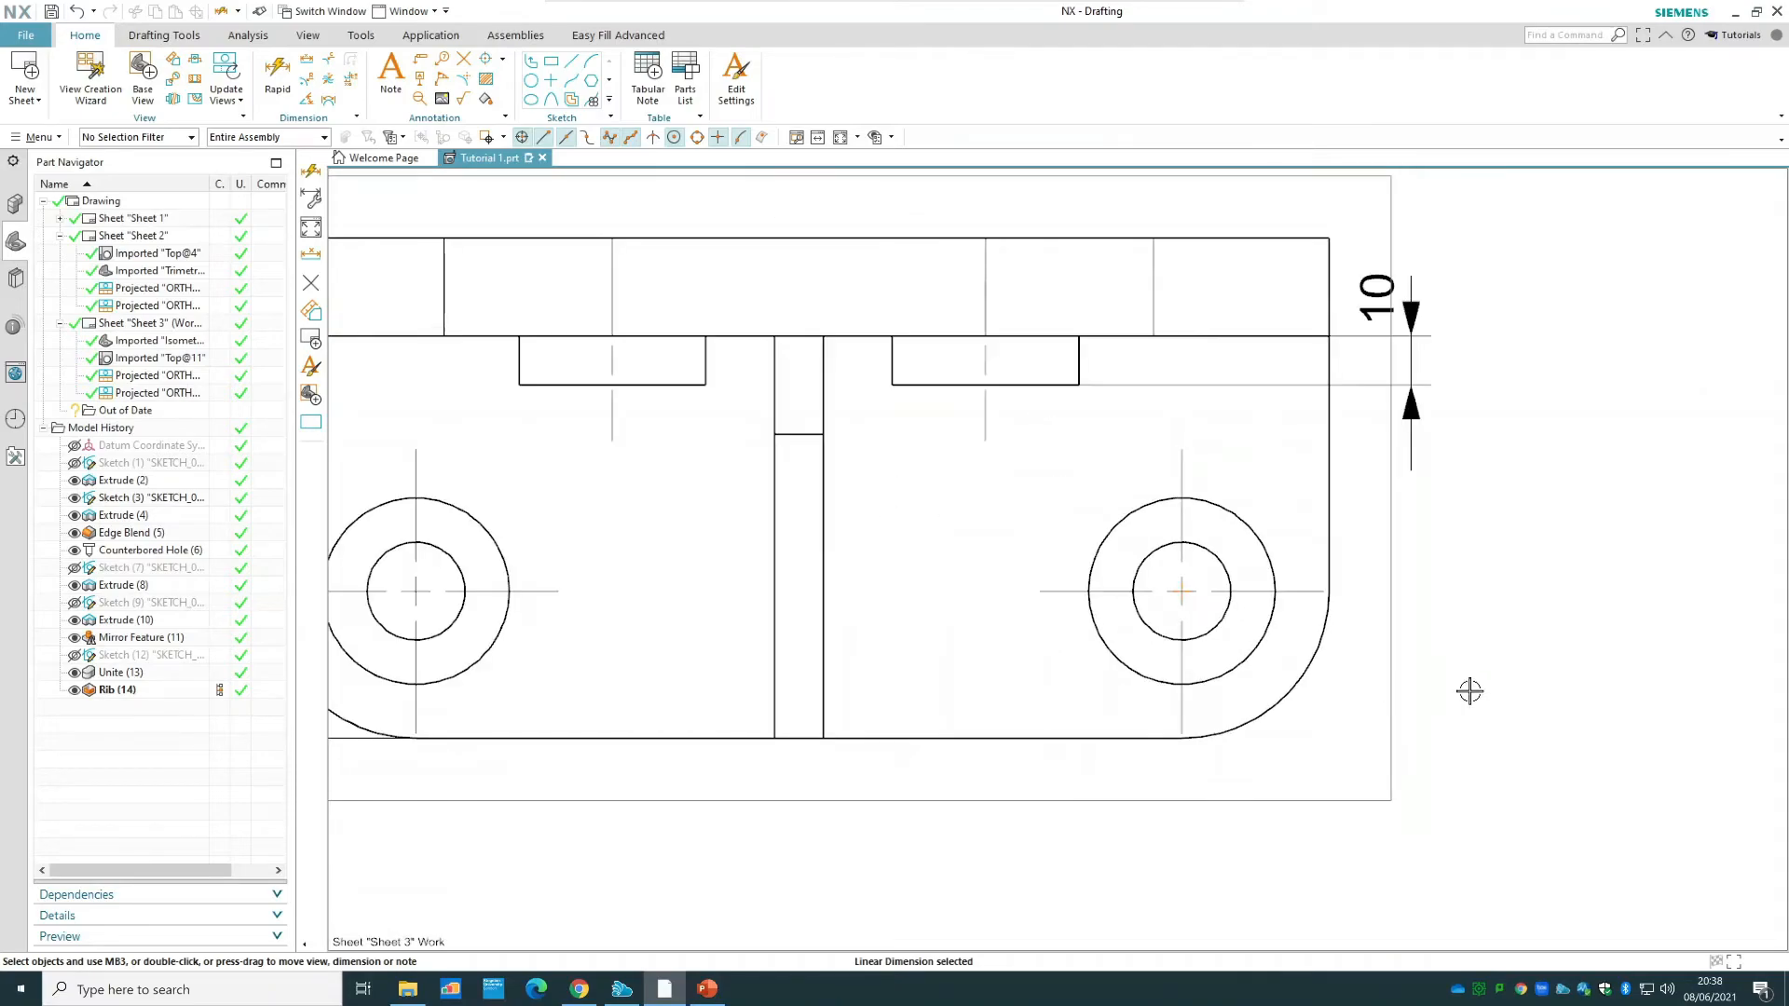
mouse_move(1478, 678)
middle_mouse_down("shift")
mouse_move(1429, 652)
mouse_move(1325, 648)
middle_mouse_up("shift")
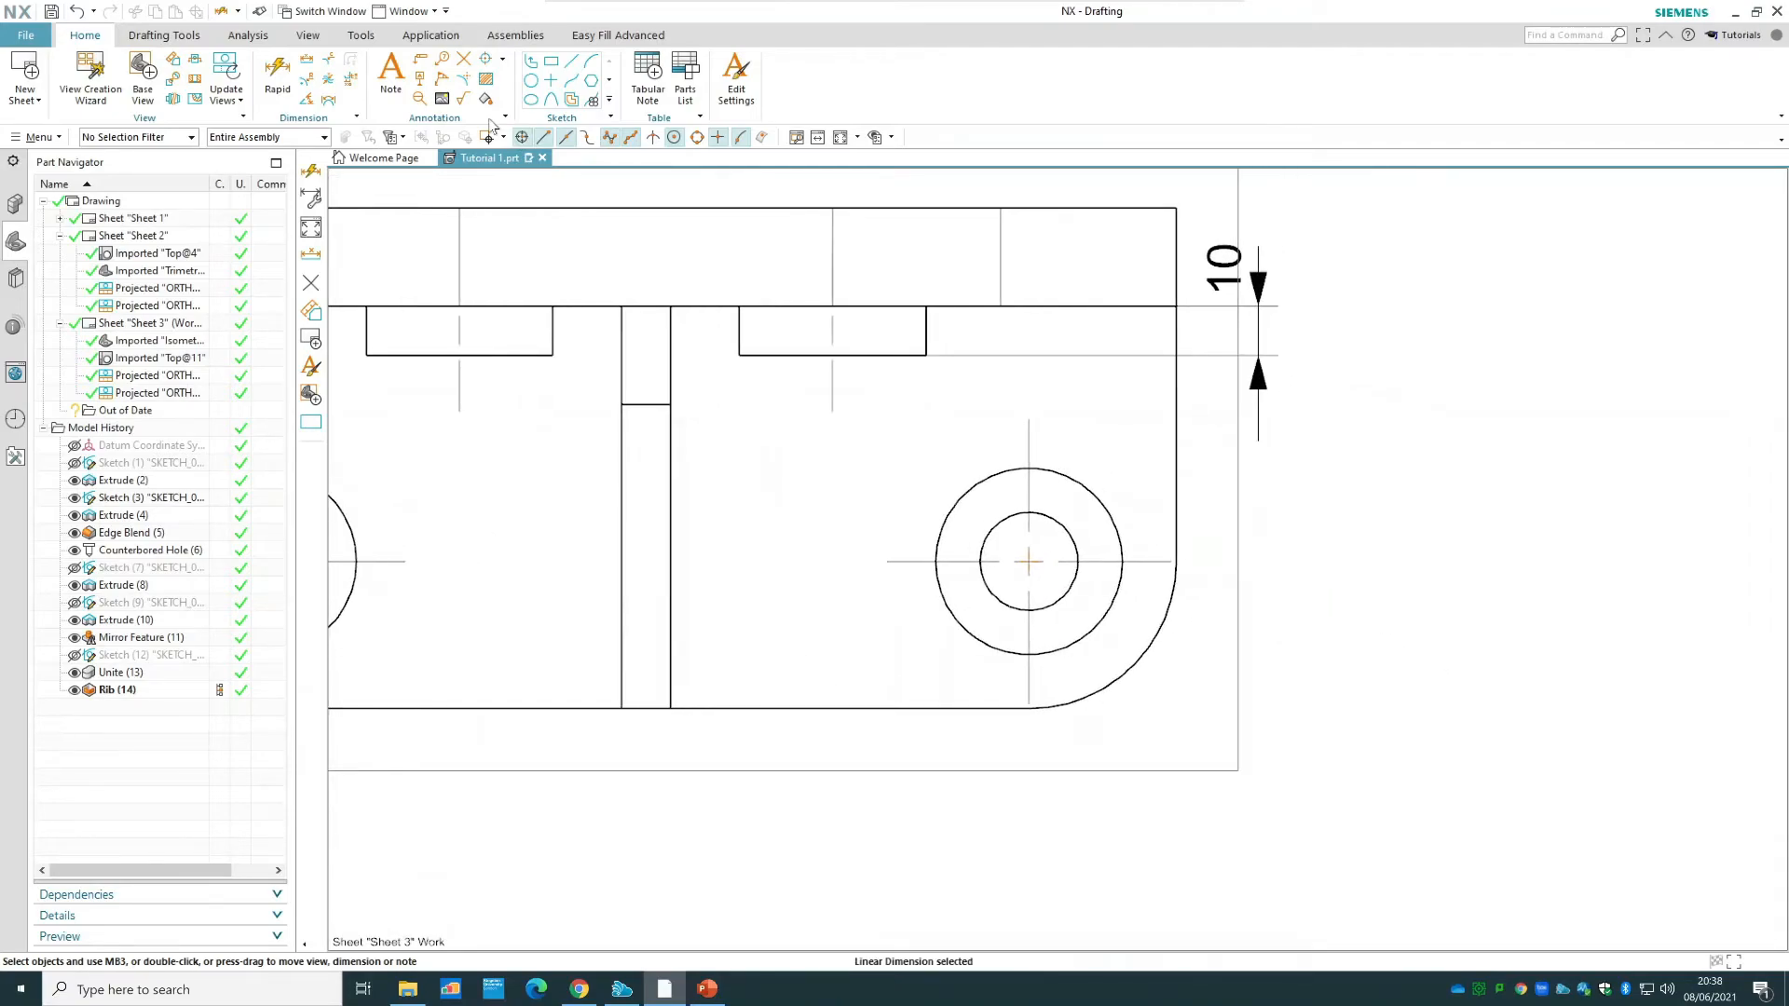
left_click(278, 73)
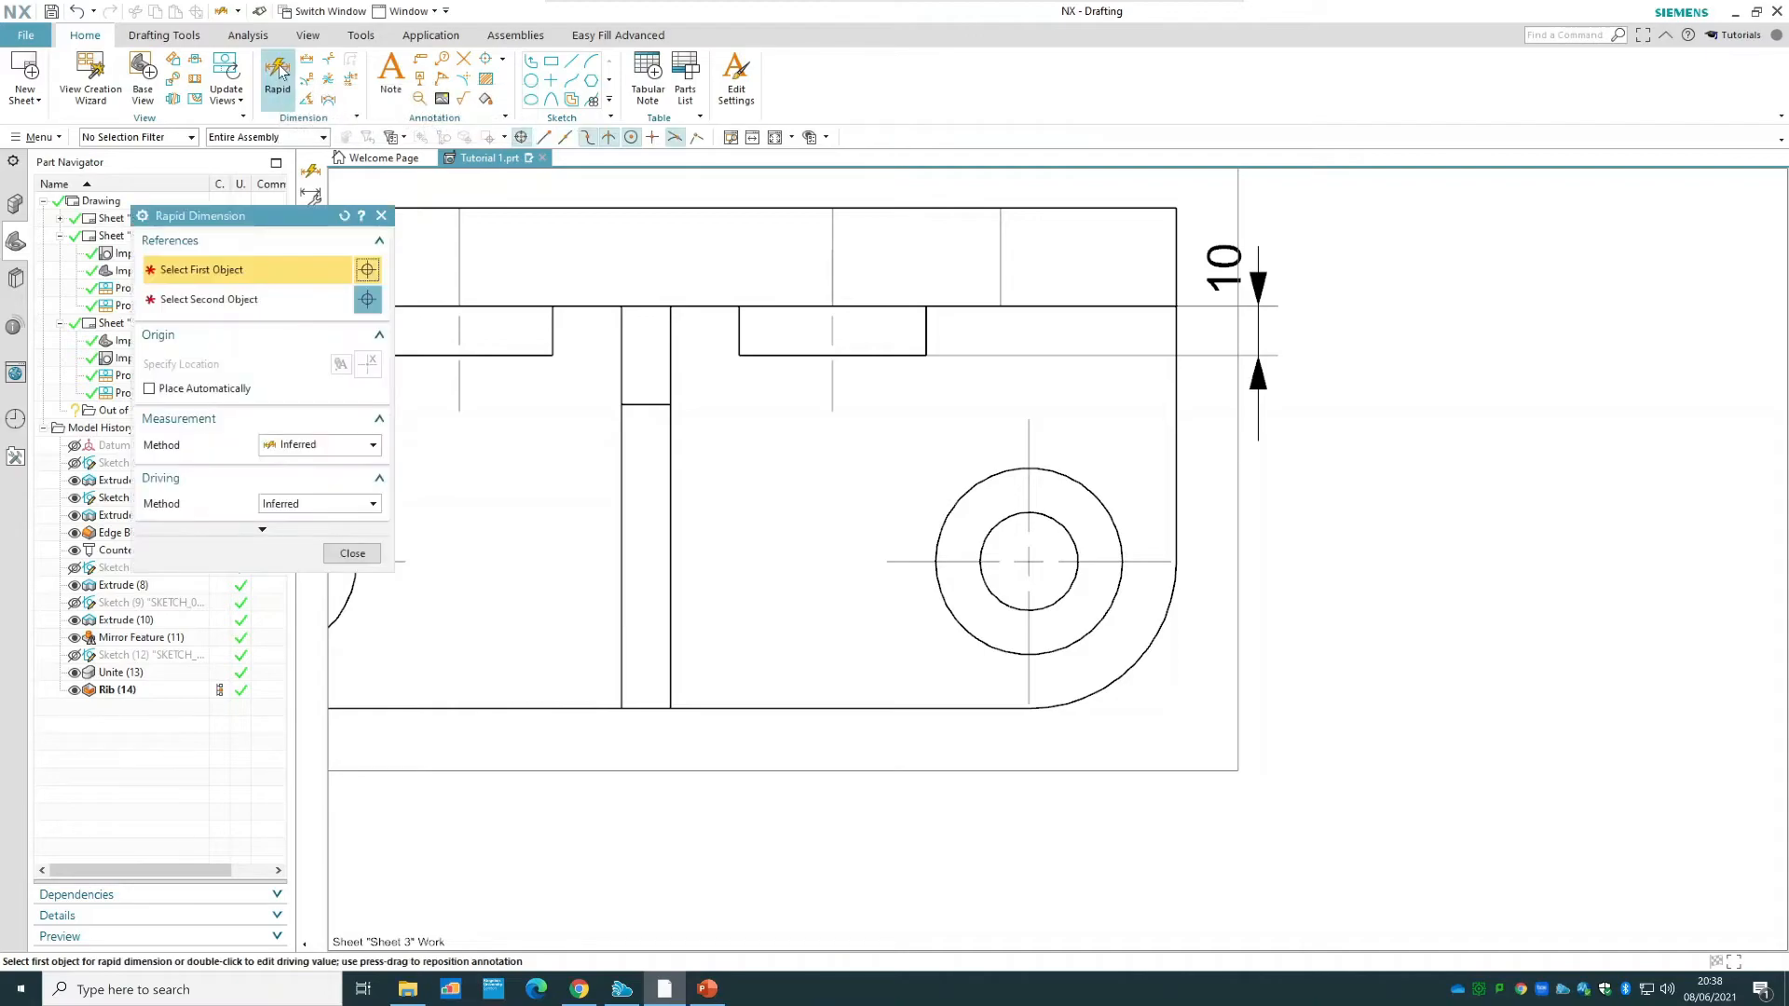
left_click(1078, 642)
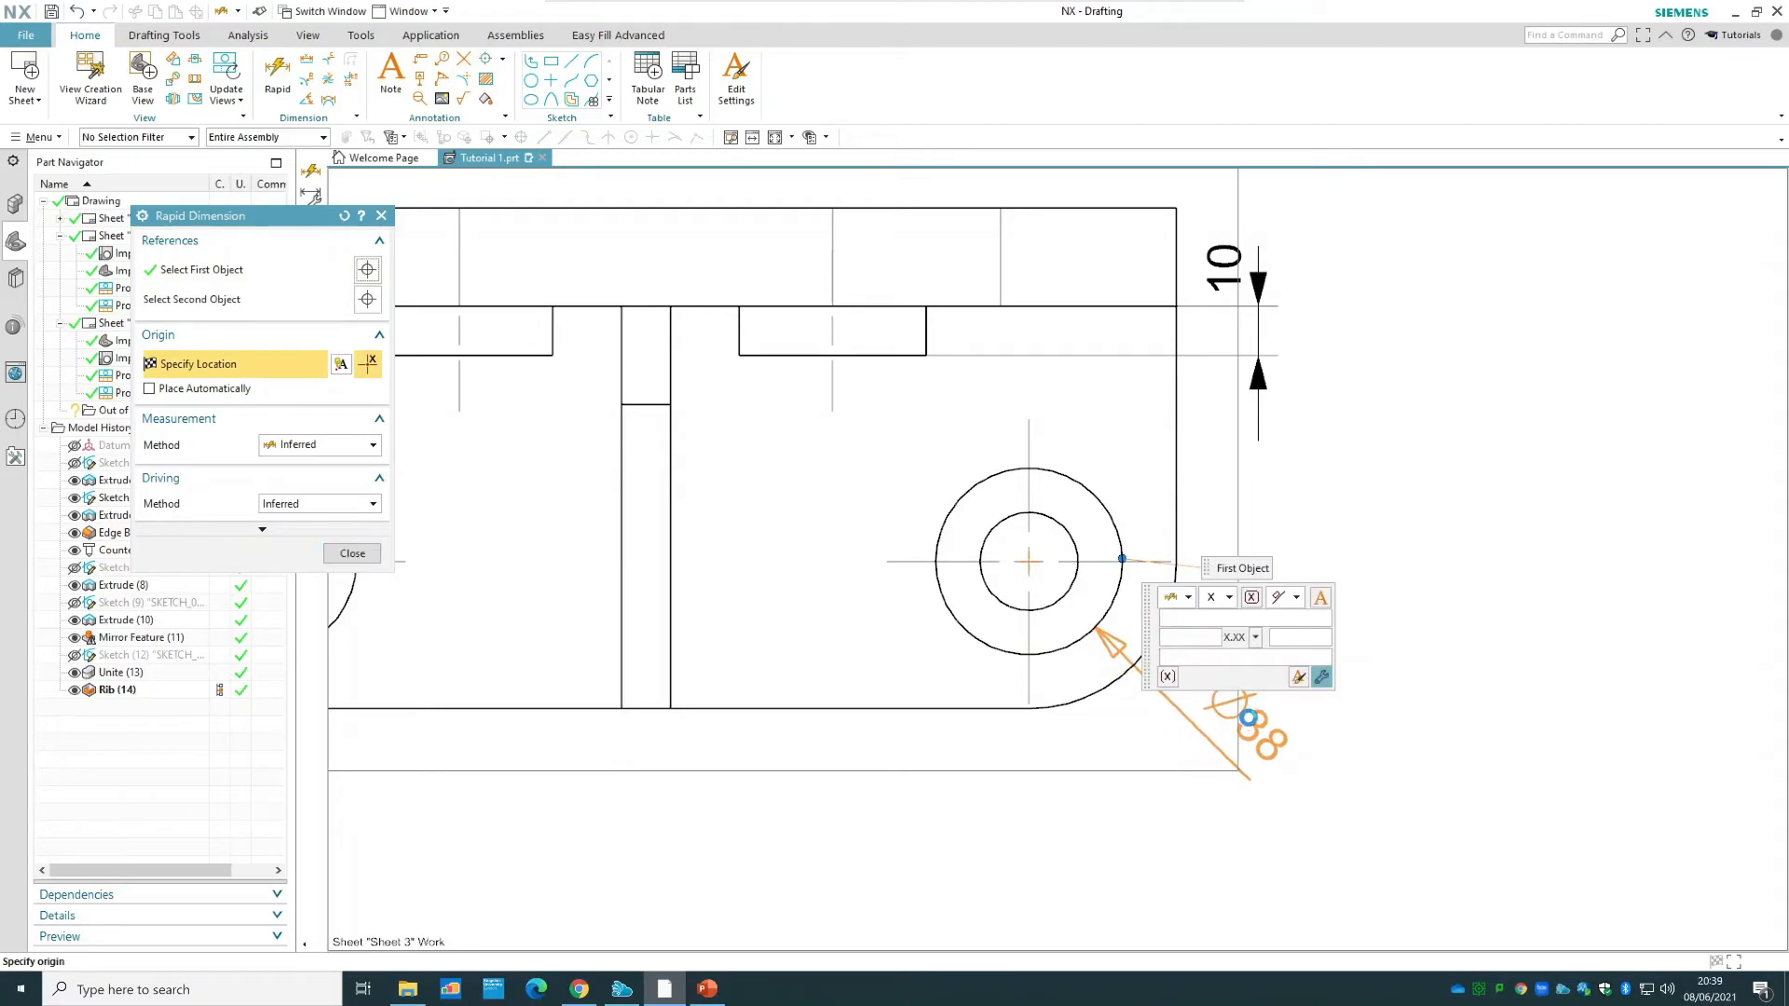
left_click(1248, 718)
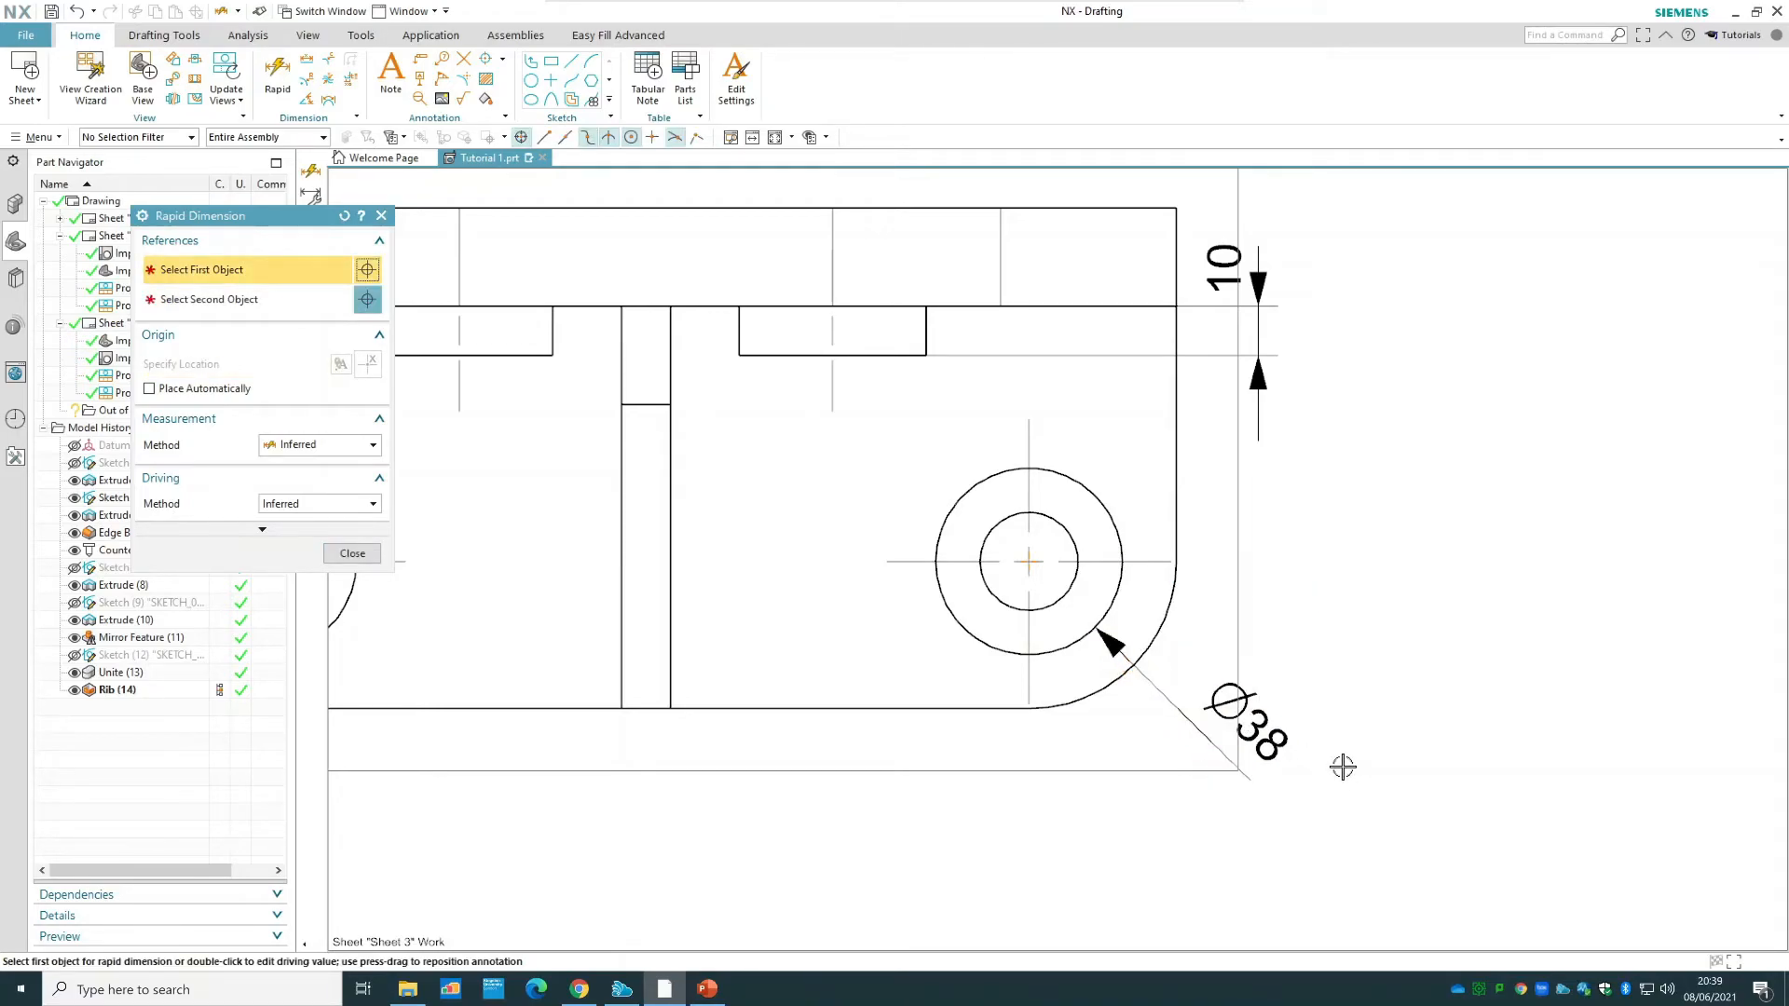
key("Escape")
- Append "CCBORE" before, "- 6 DEEP" after and "20 THRU" above the value of the counterbore diameter dimension
double_click(1269, 741)
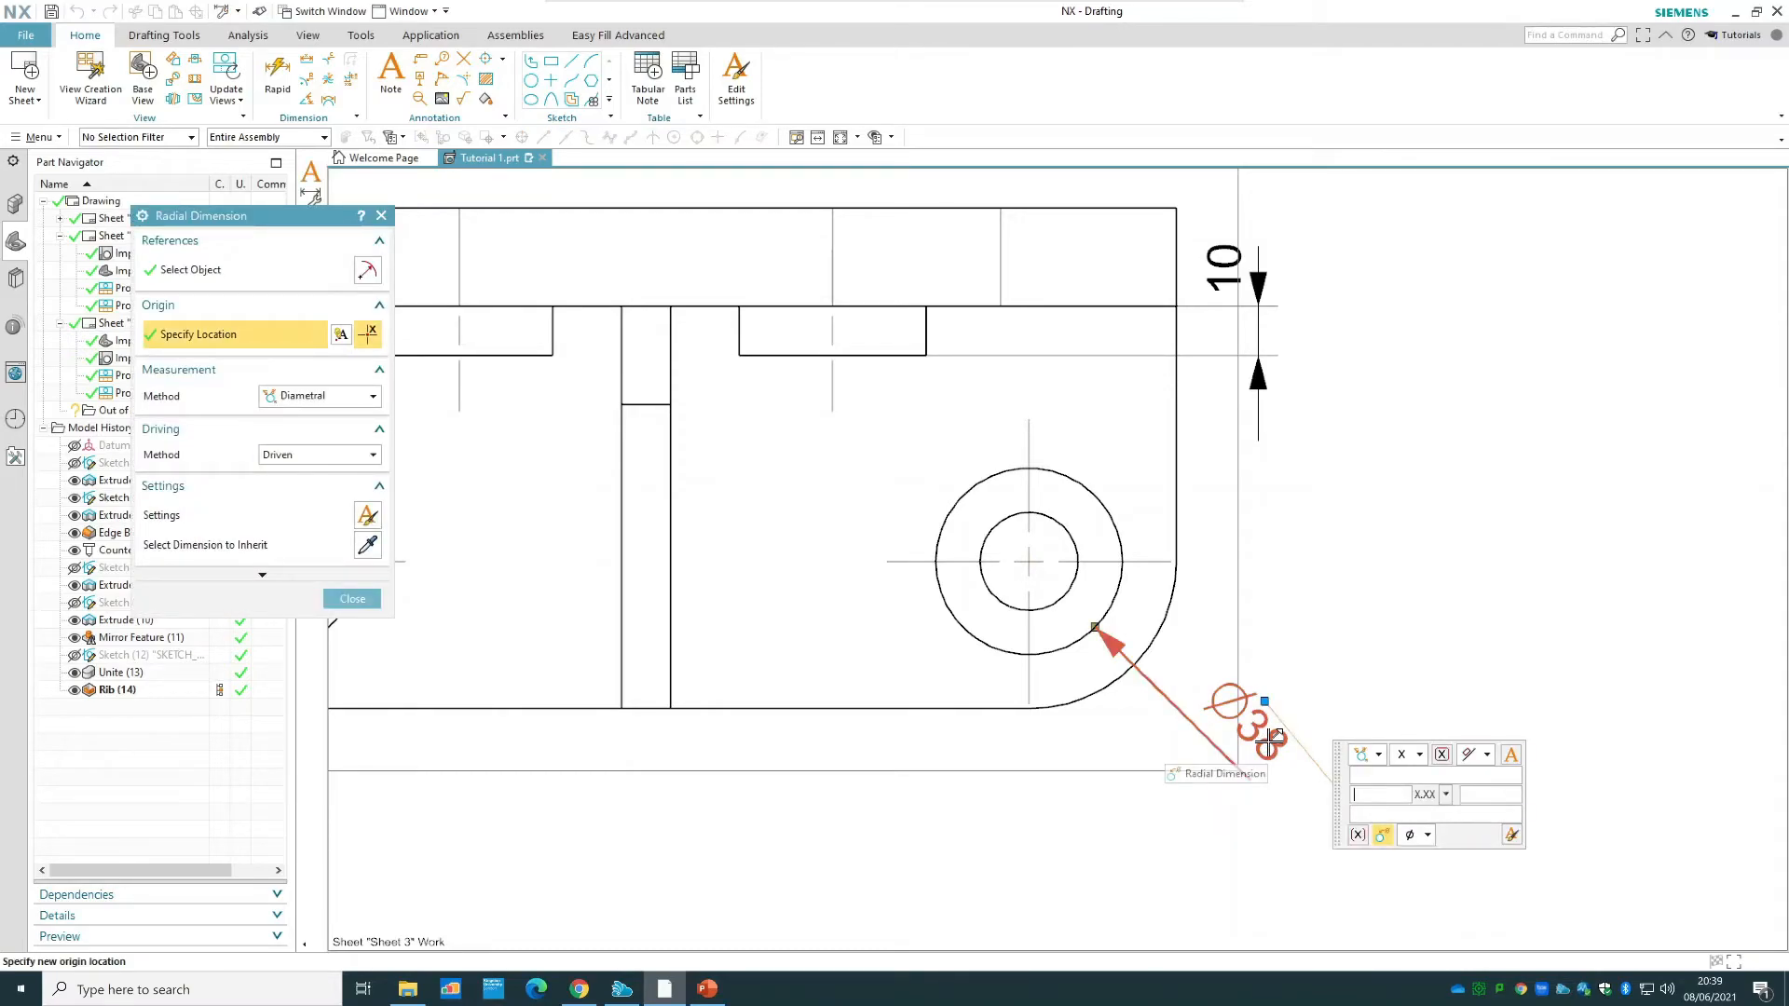
type("CCBORE")
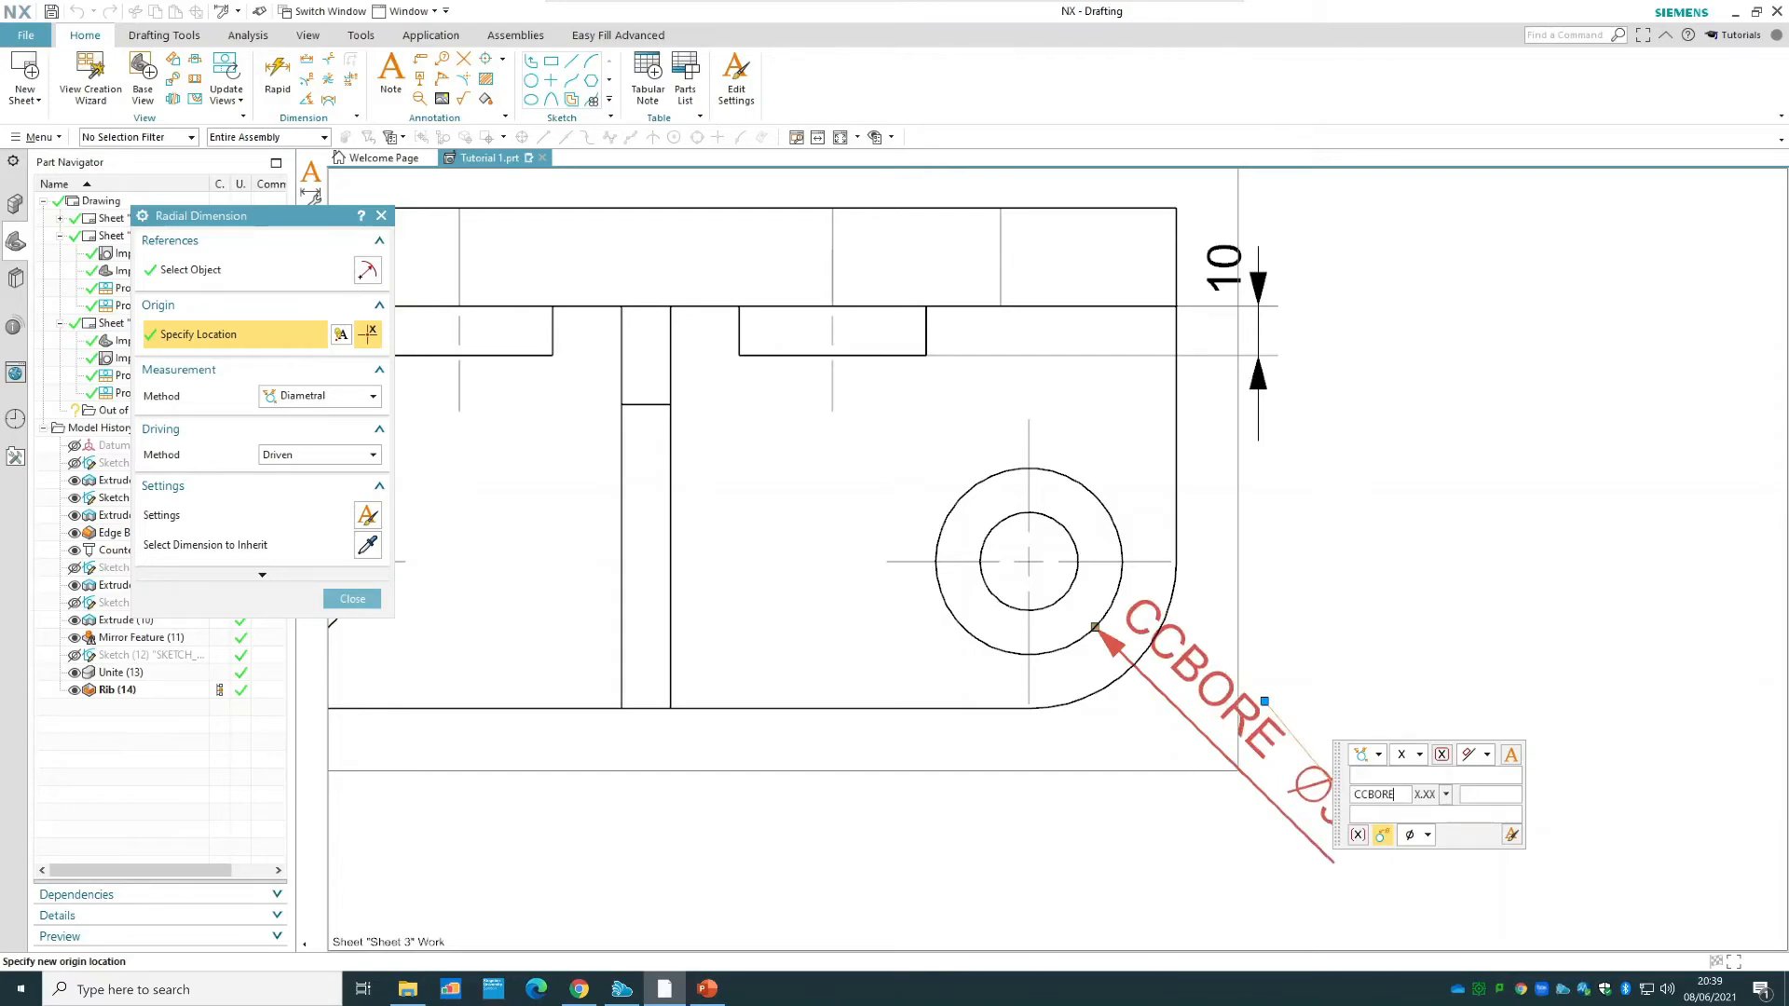
left_click(1480, 800)
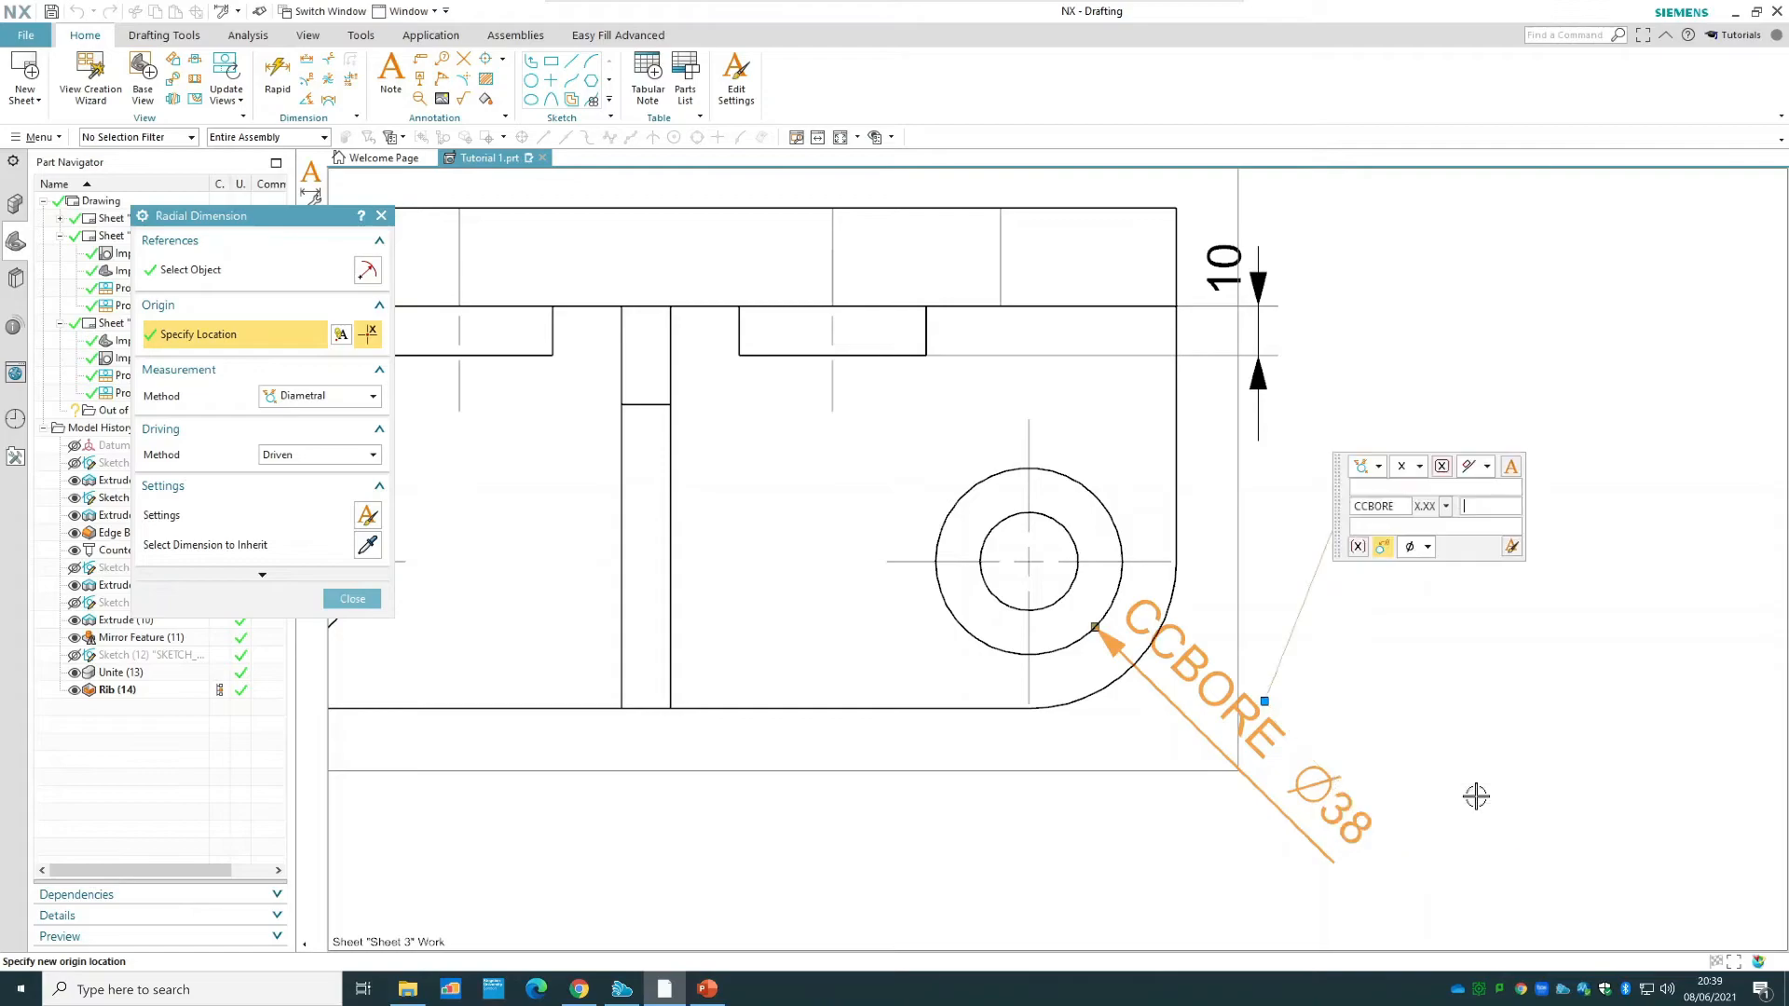
type("-")
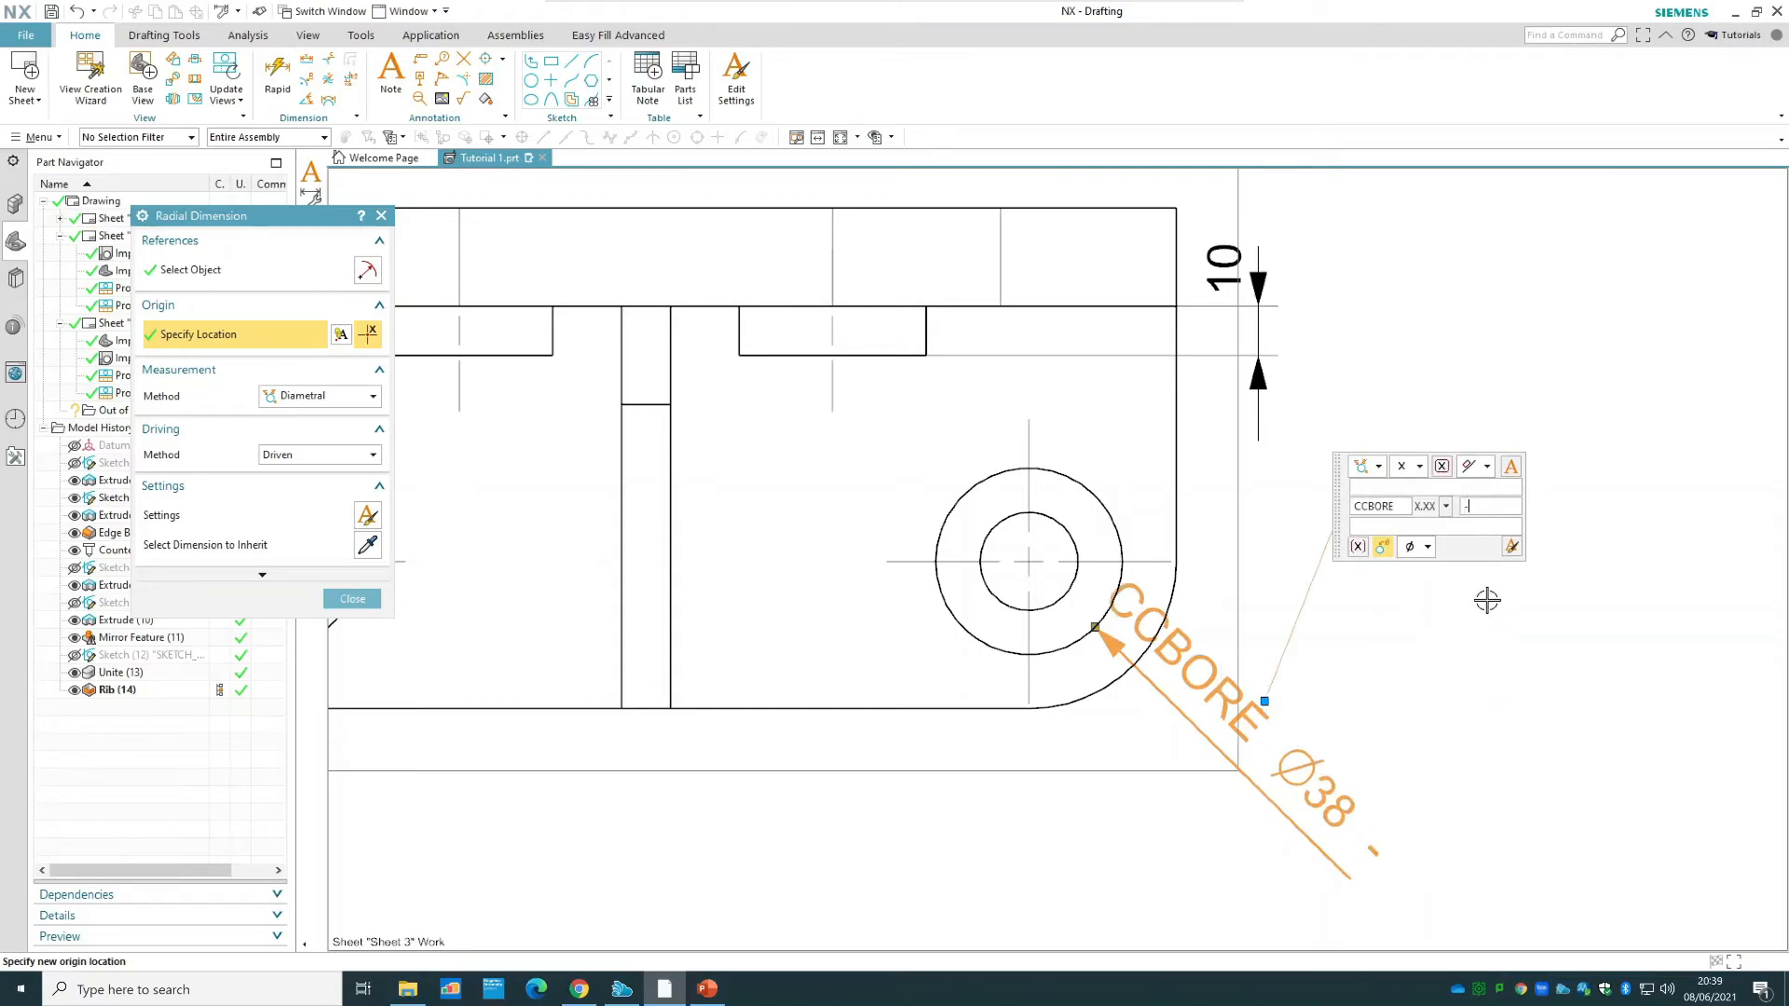
type(" 6 DEEP")
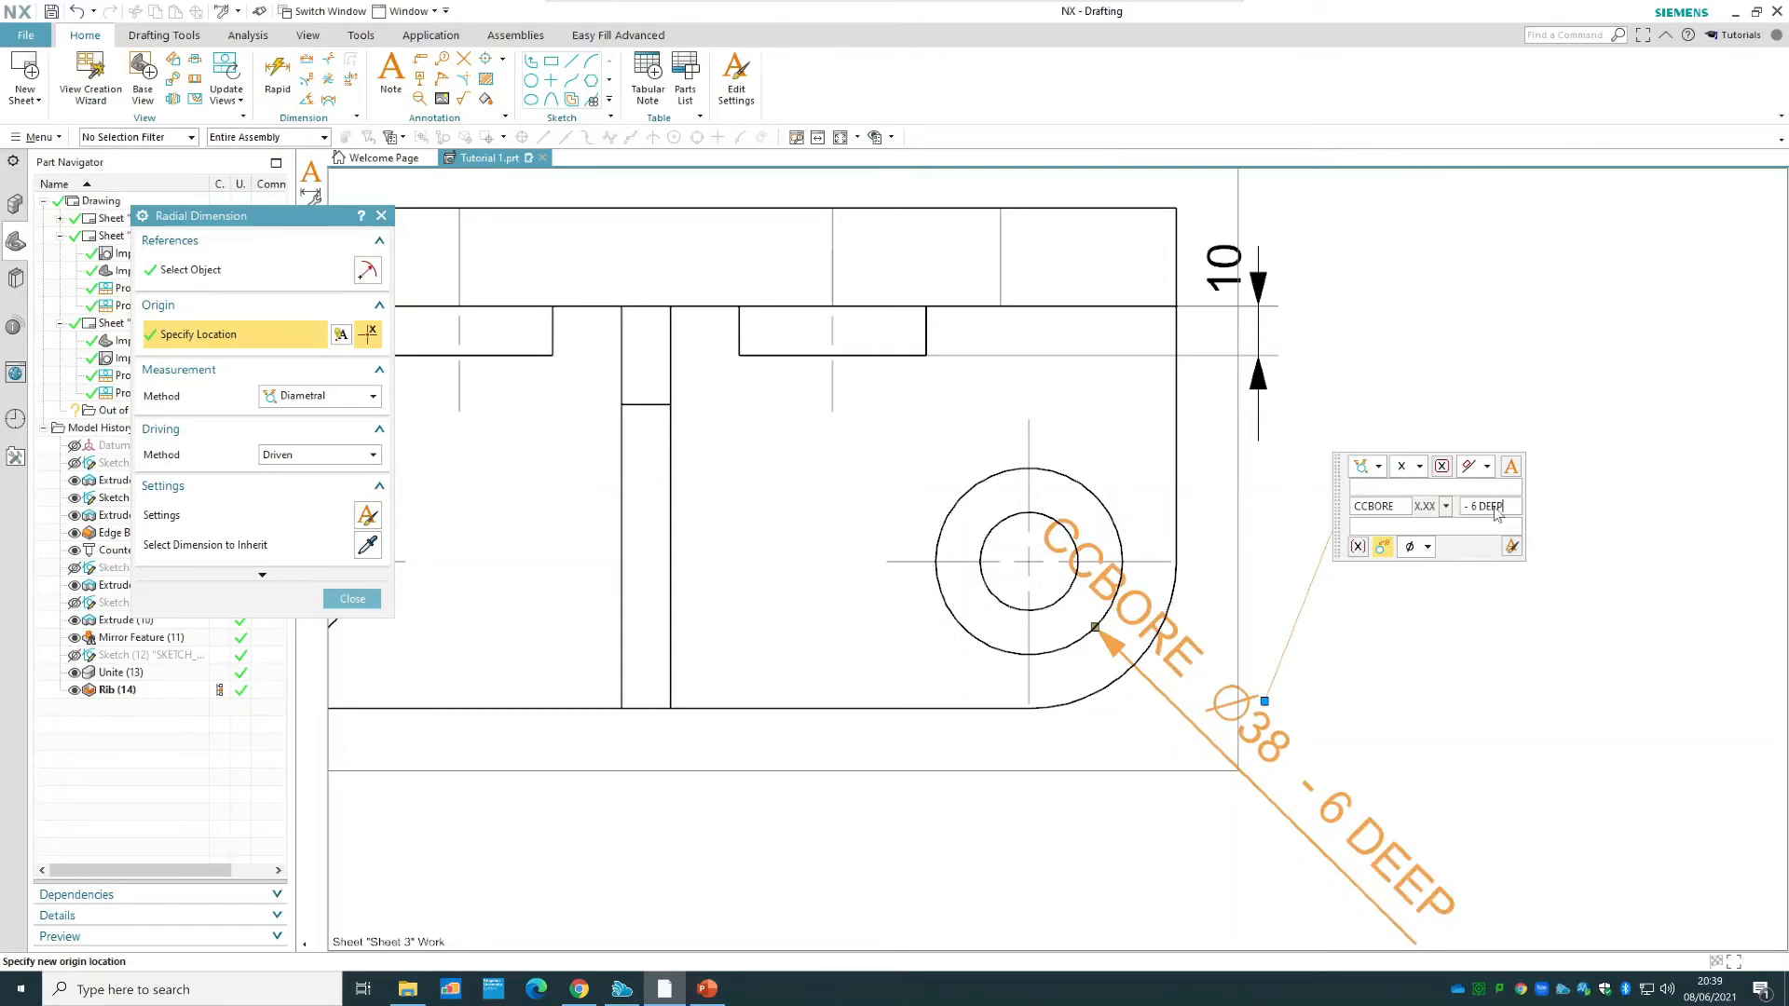
left_click(1459, 487)
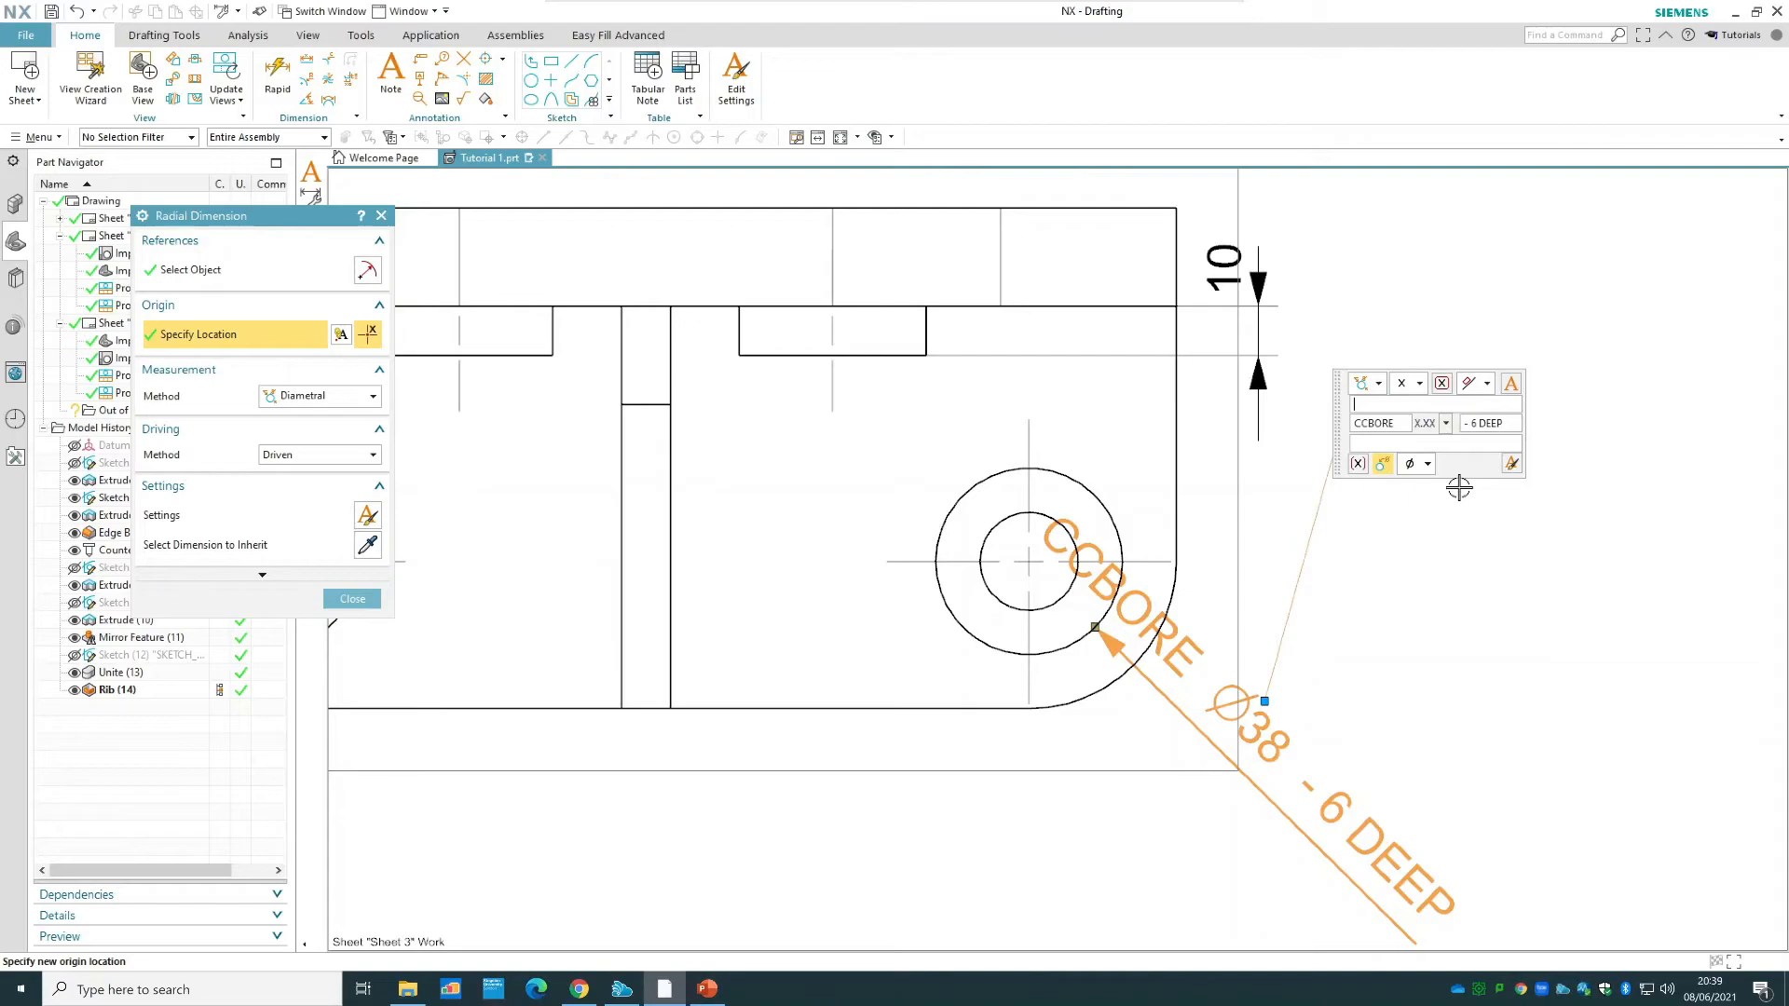
type("20 THRU")
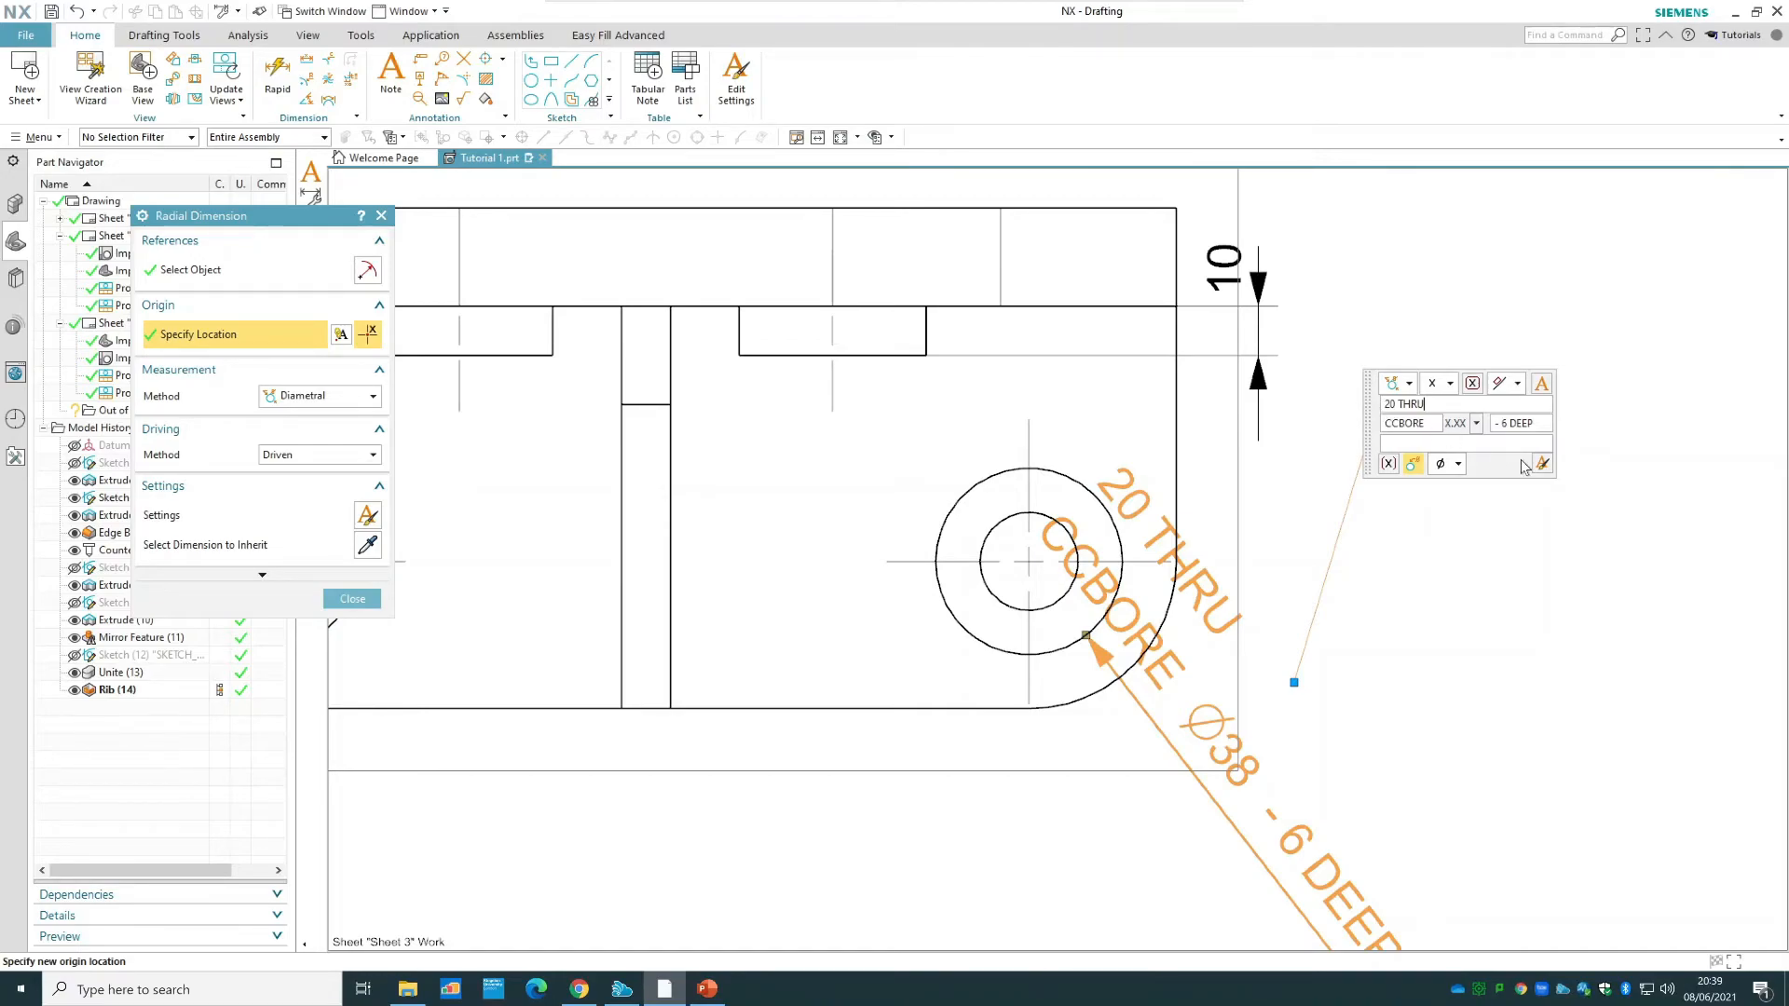
- Insert a diameter symbol before "20 THRU" in the counterbore callout and place the callout with horizontal text below and right of the hole
left_click(1542, 385)
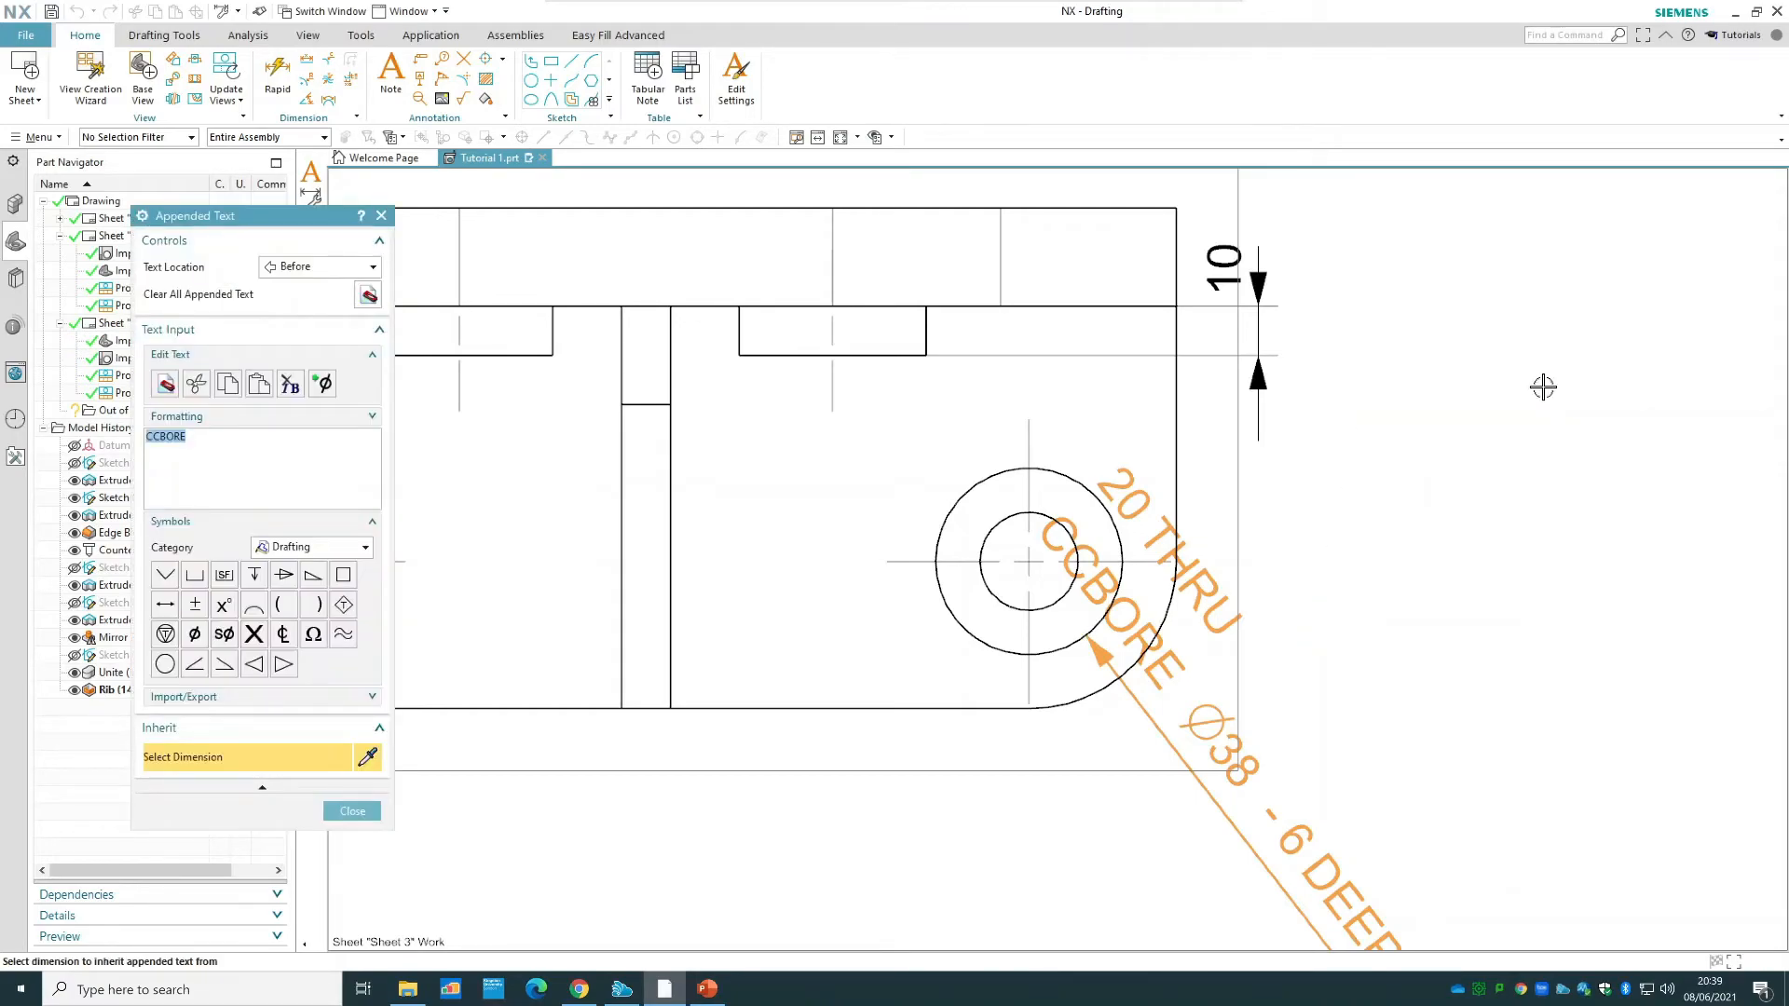
left_click(286, 525)
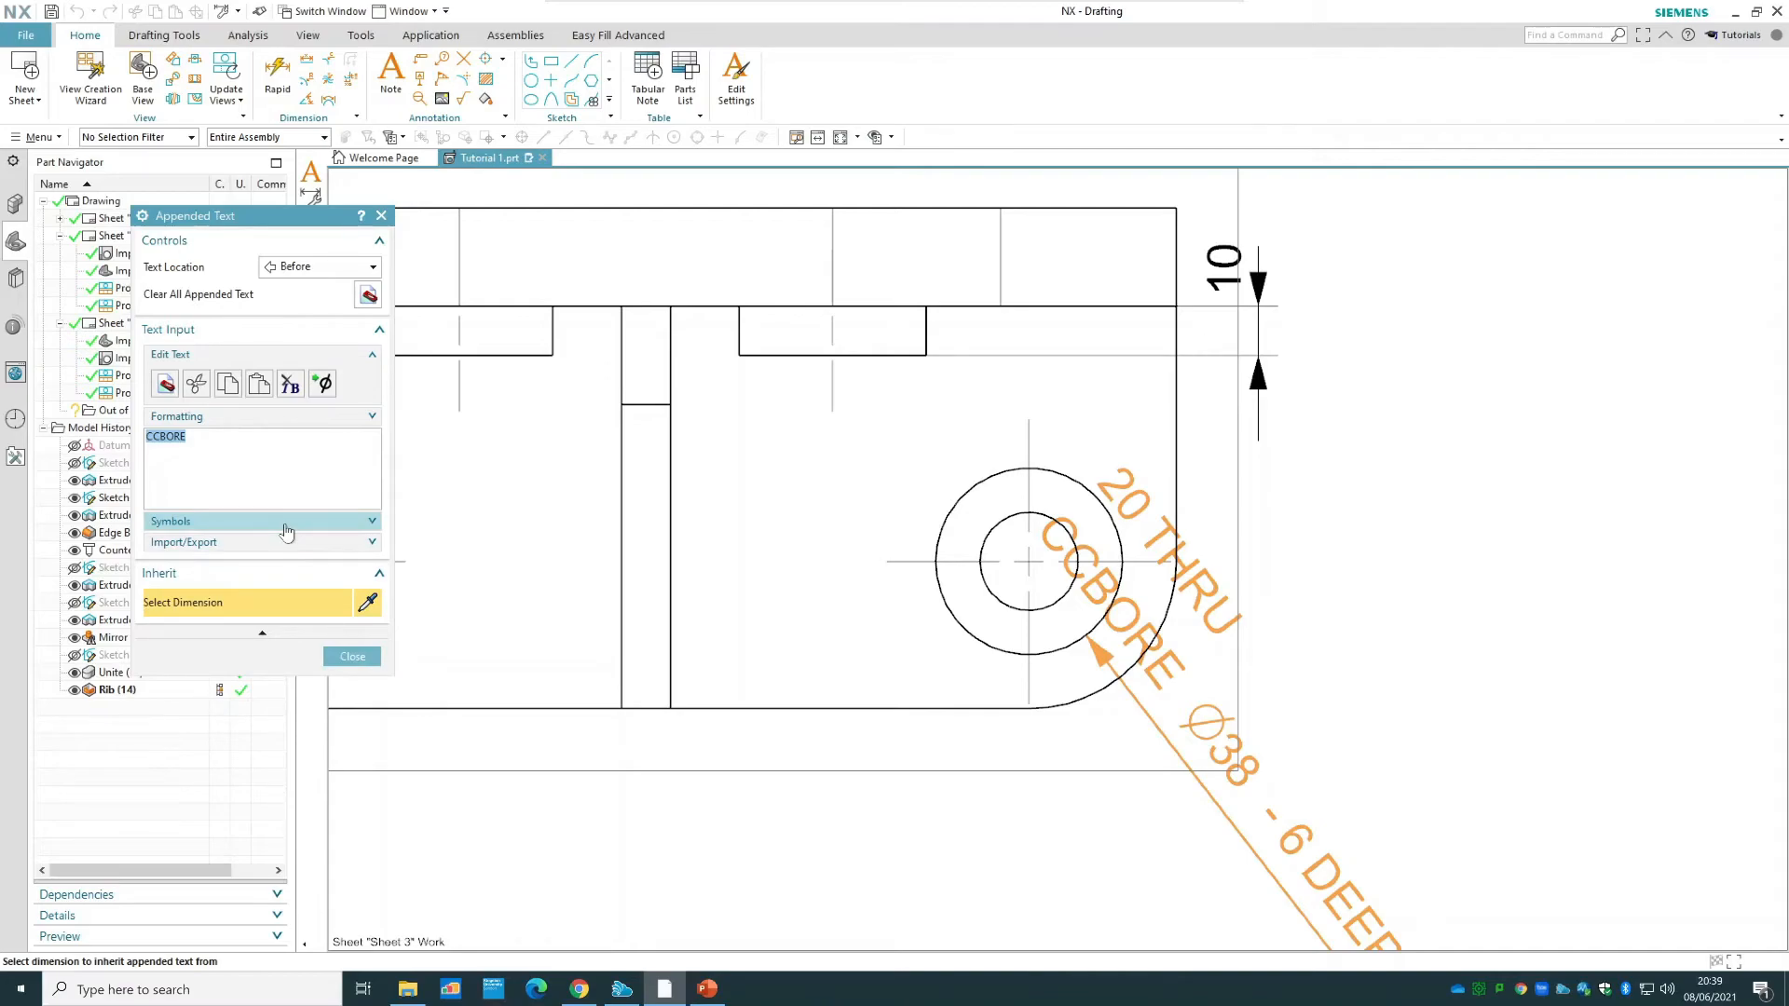
left_click(286, 528)
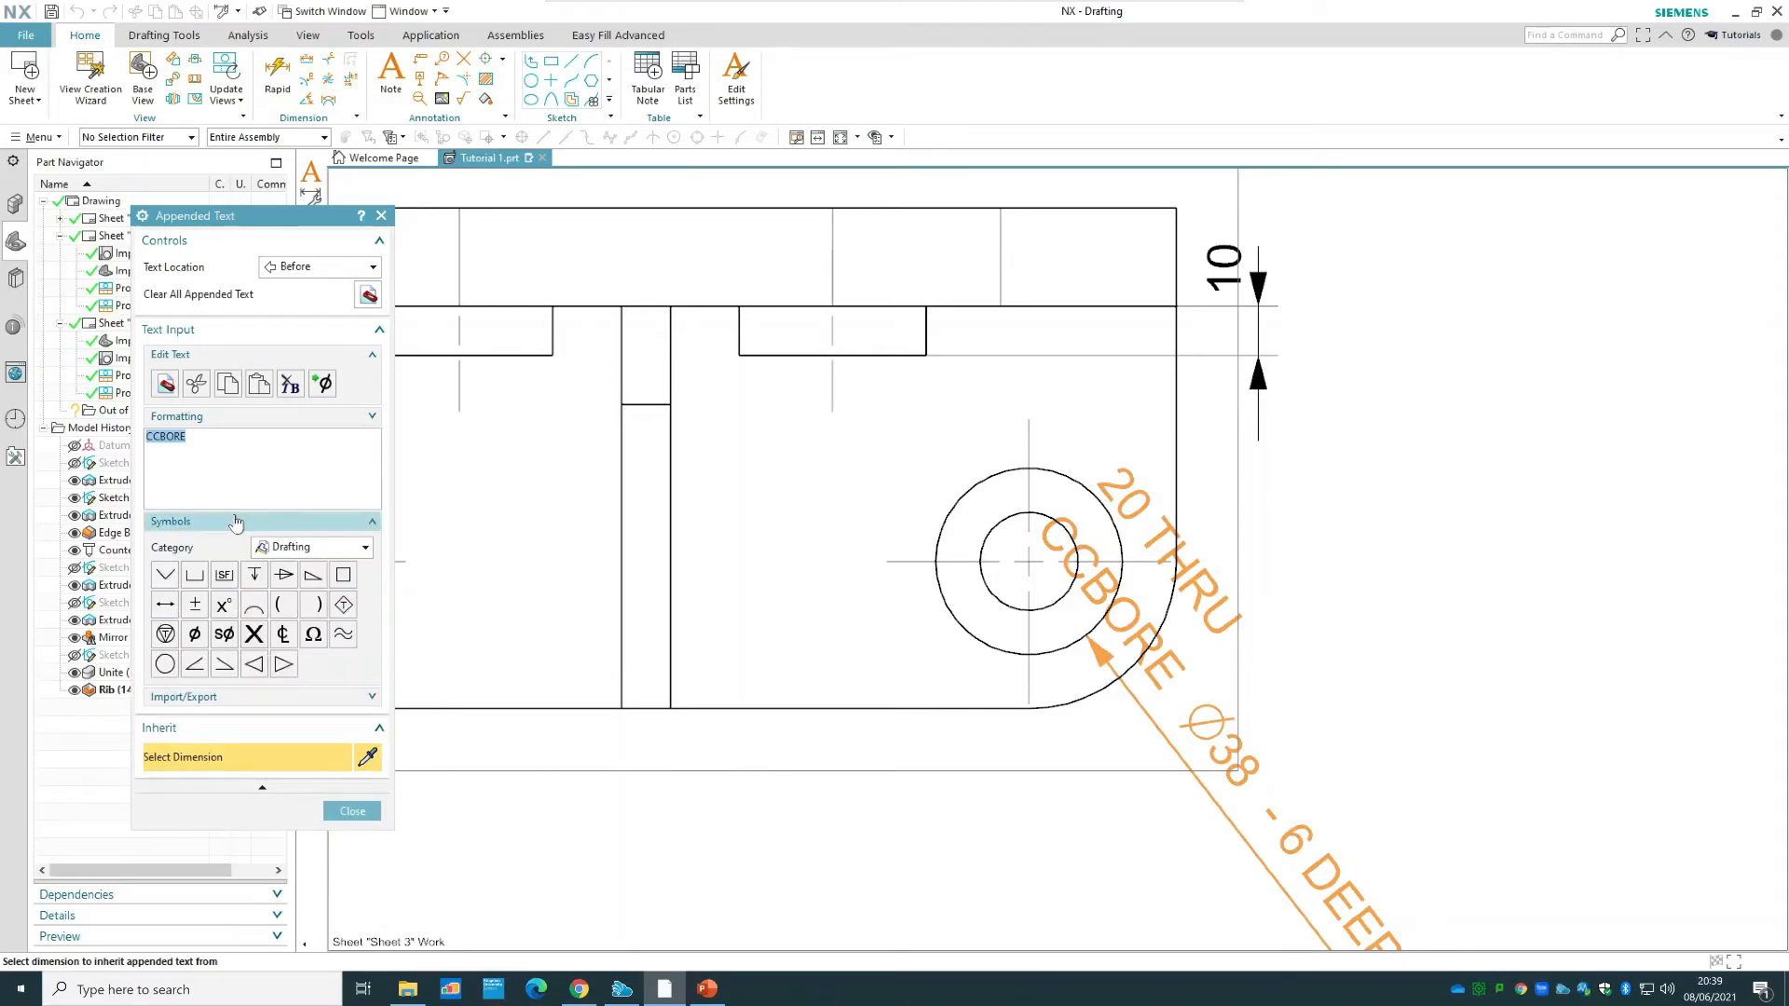
left_click(298, 271)
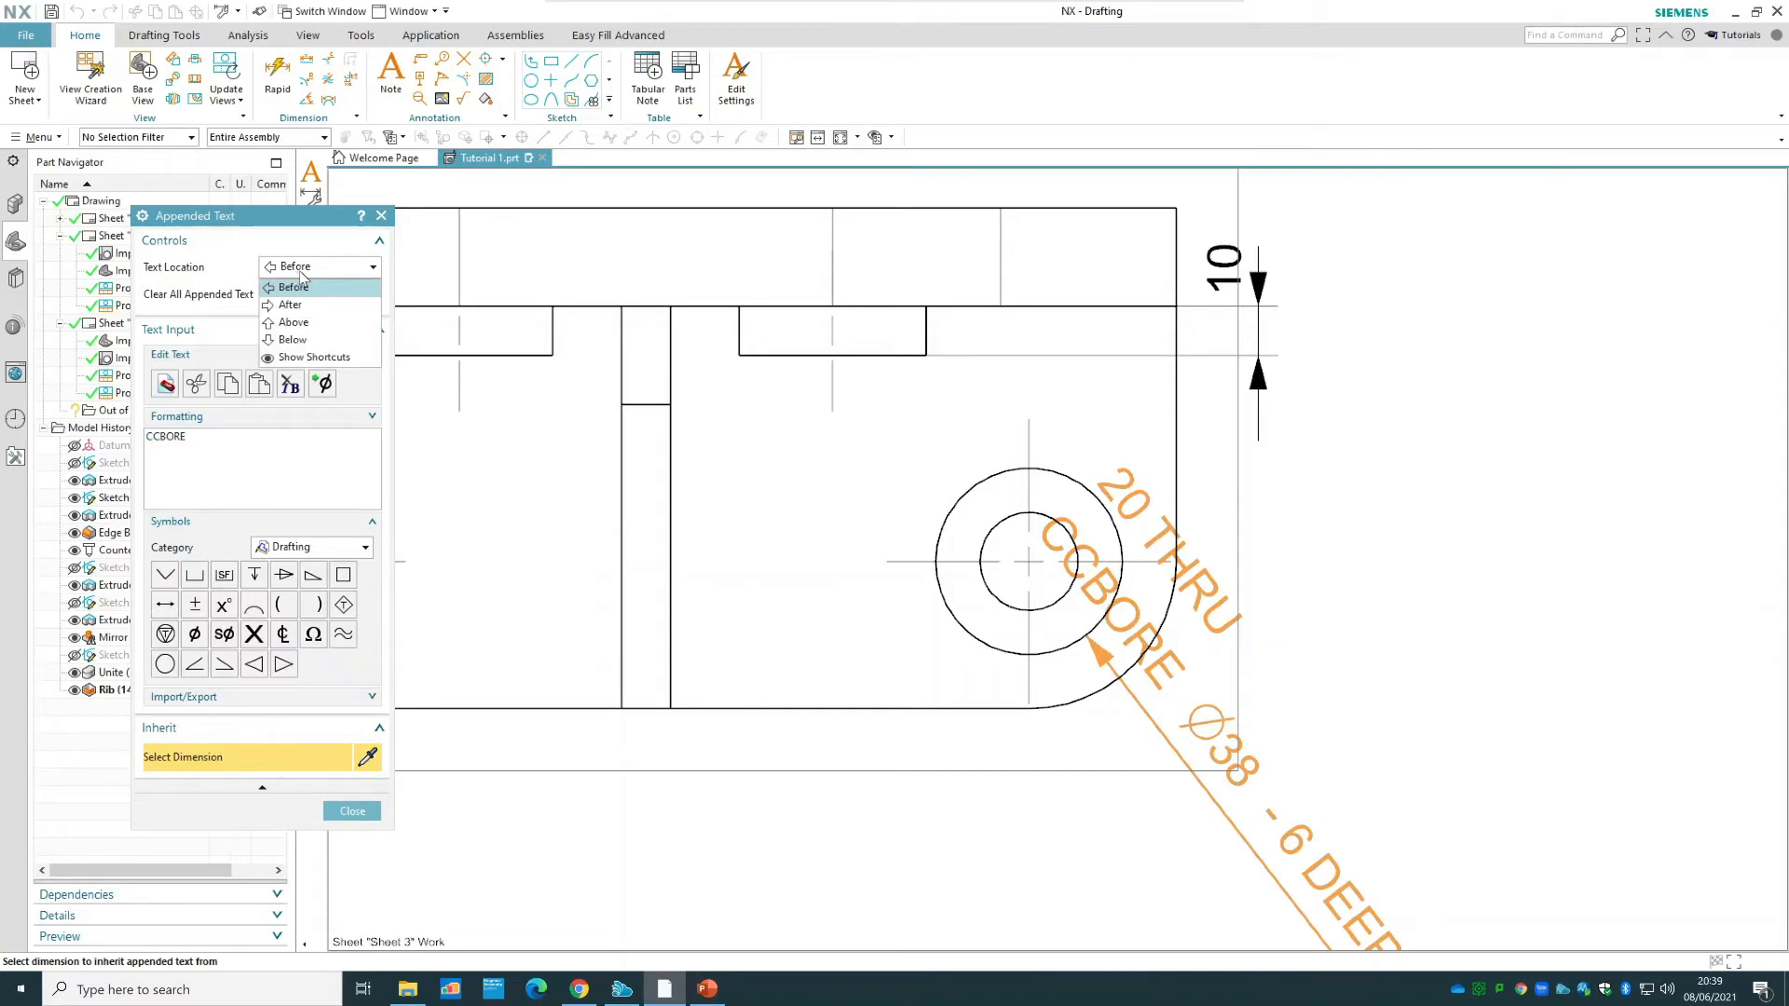
left_click(296, 322)
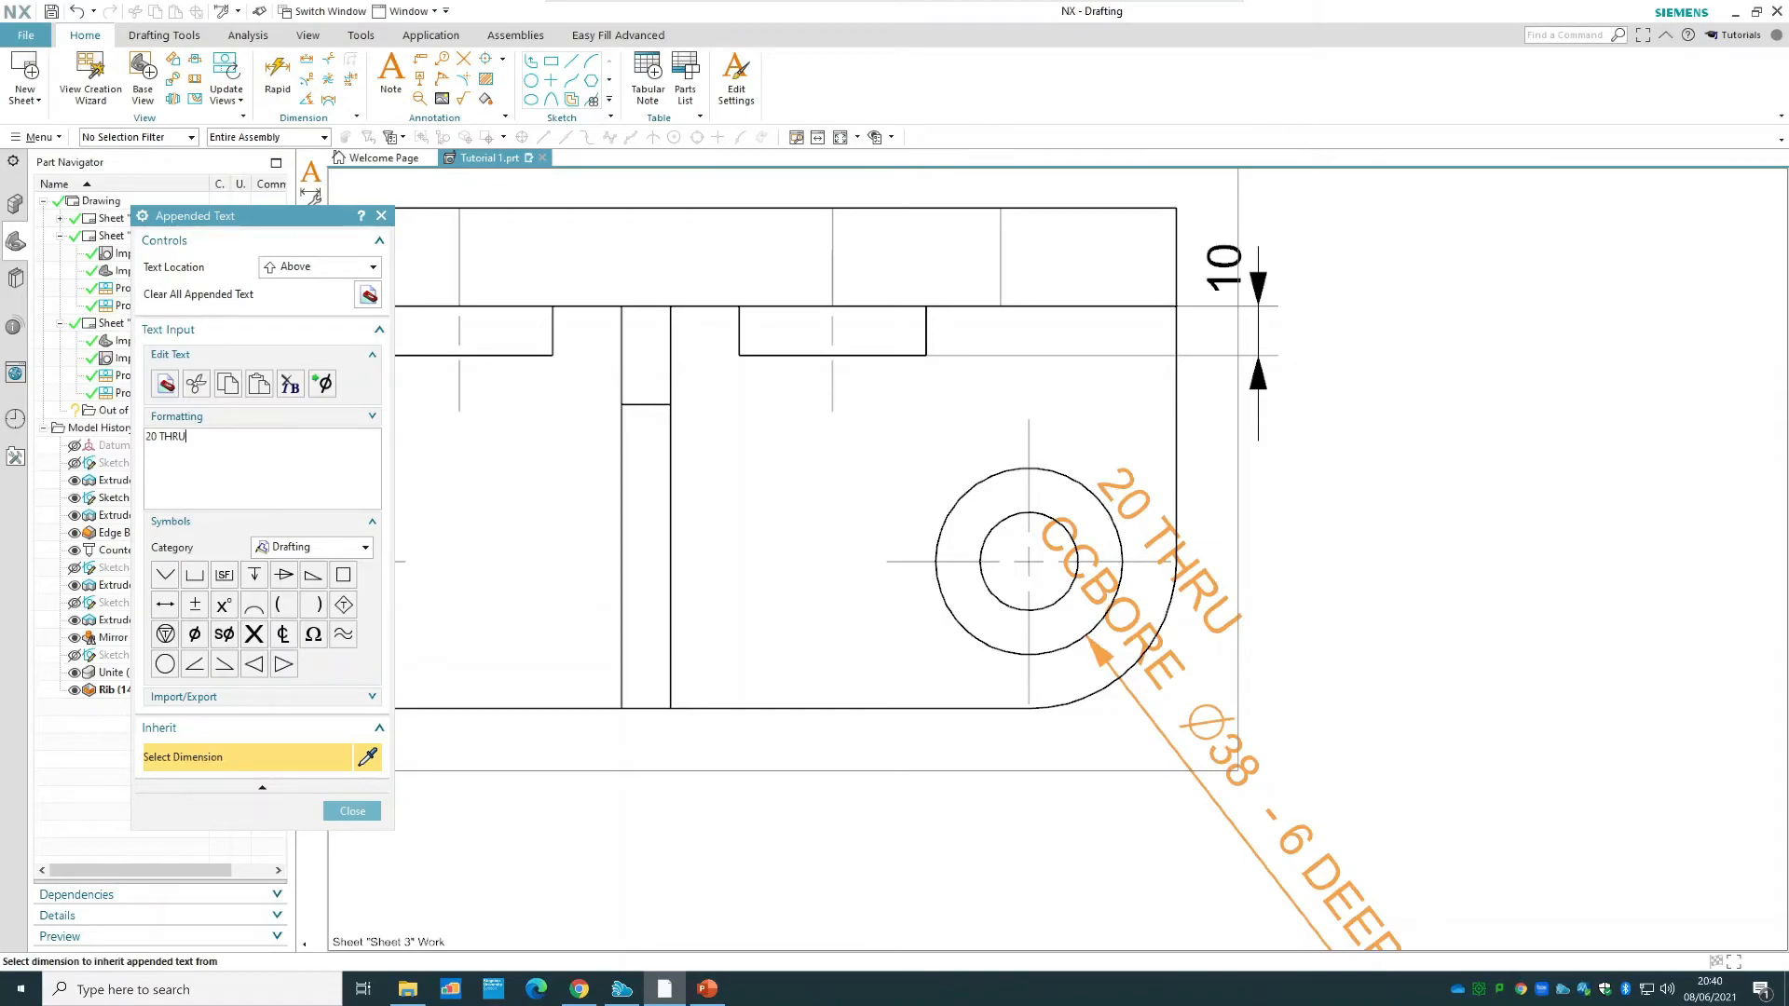
left_click(295, 550)
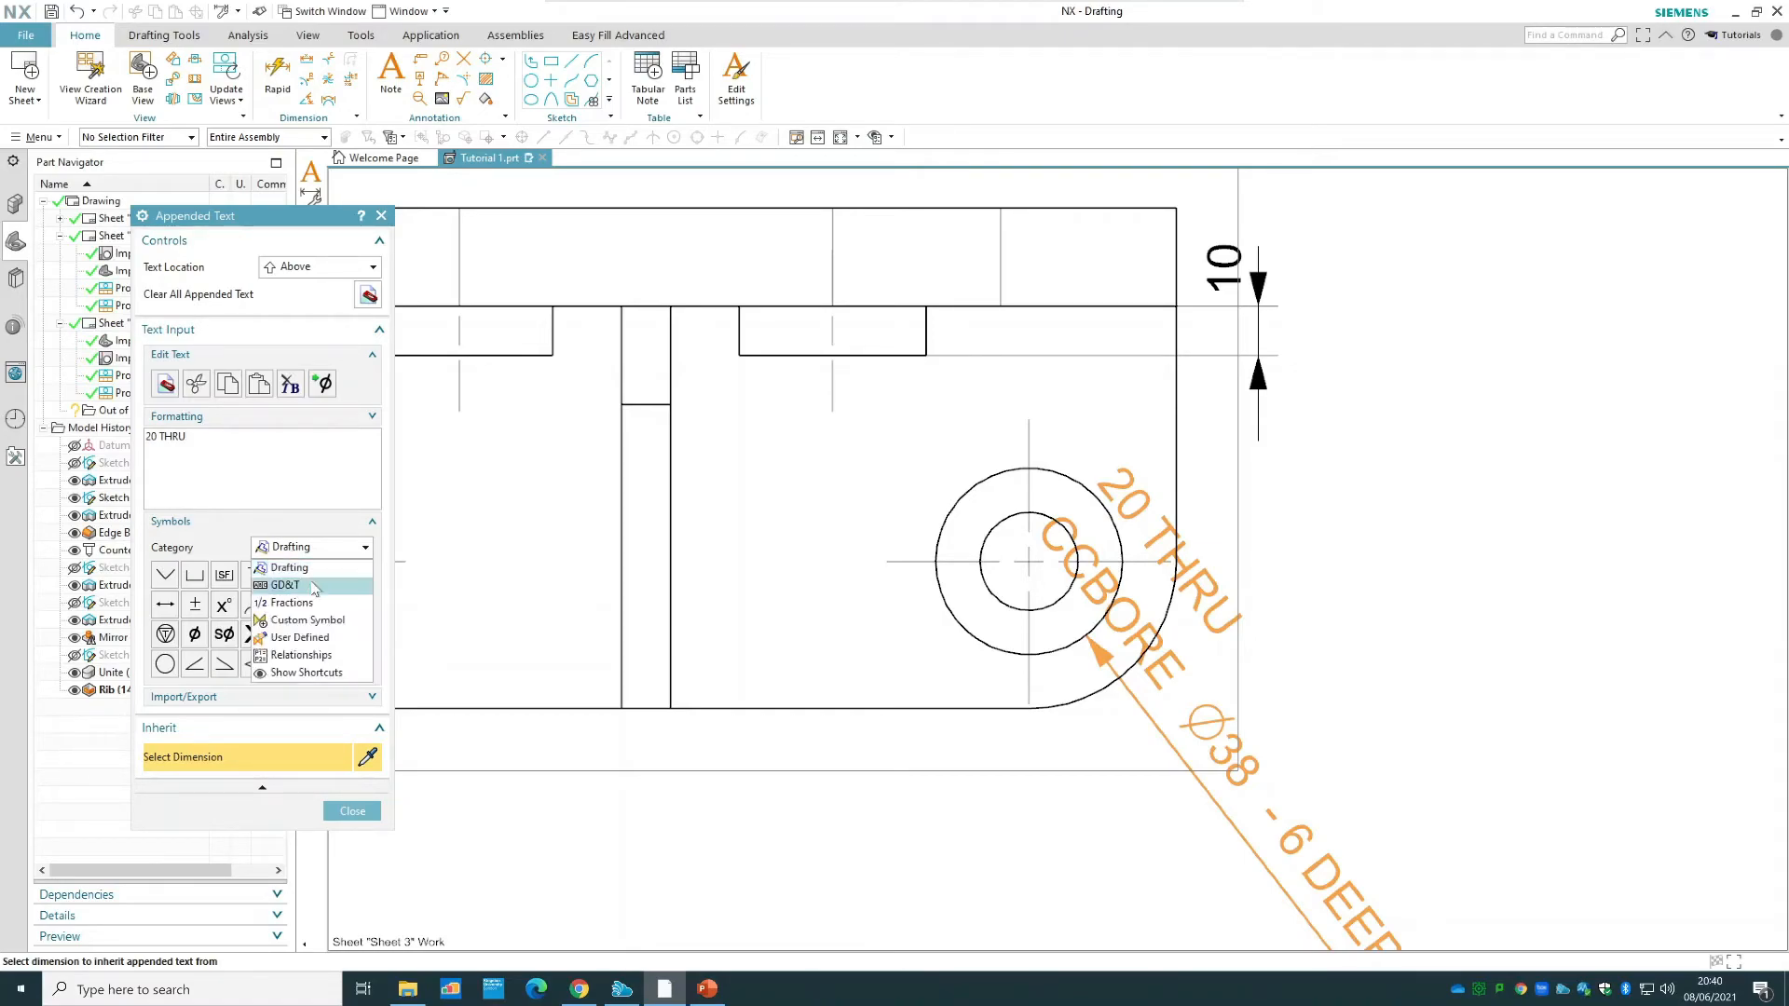
left_click(310, 585)
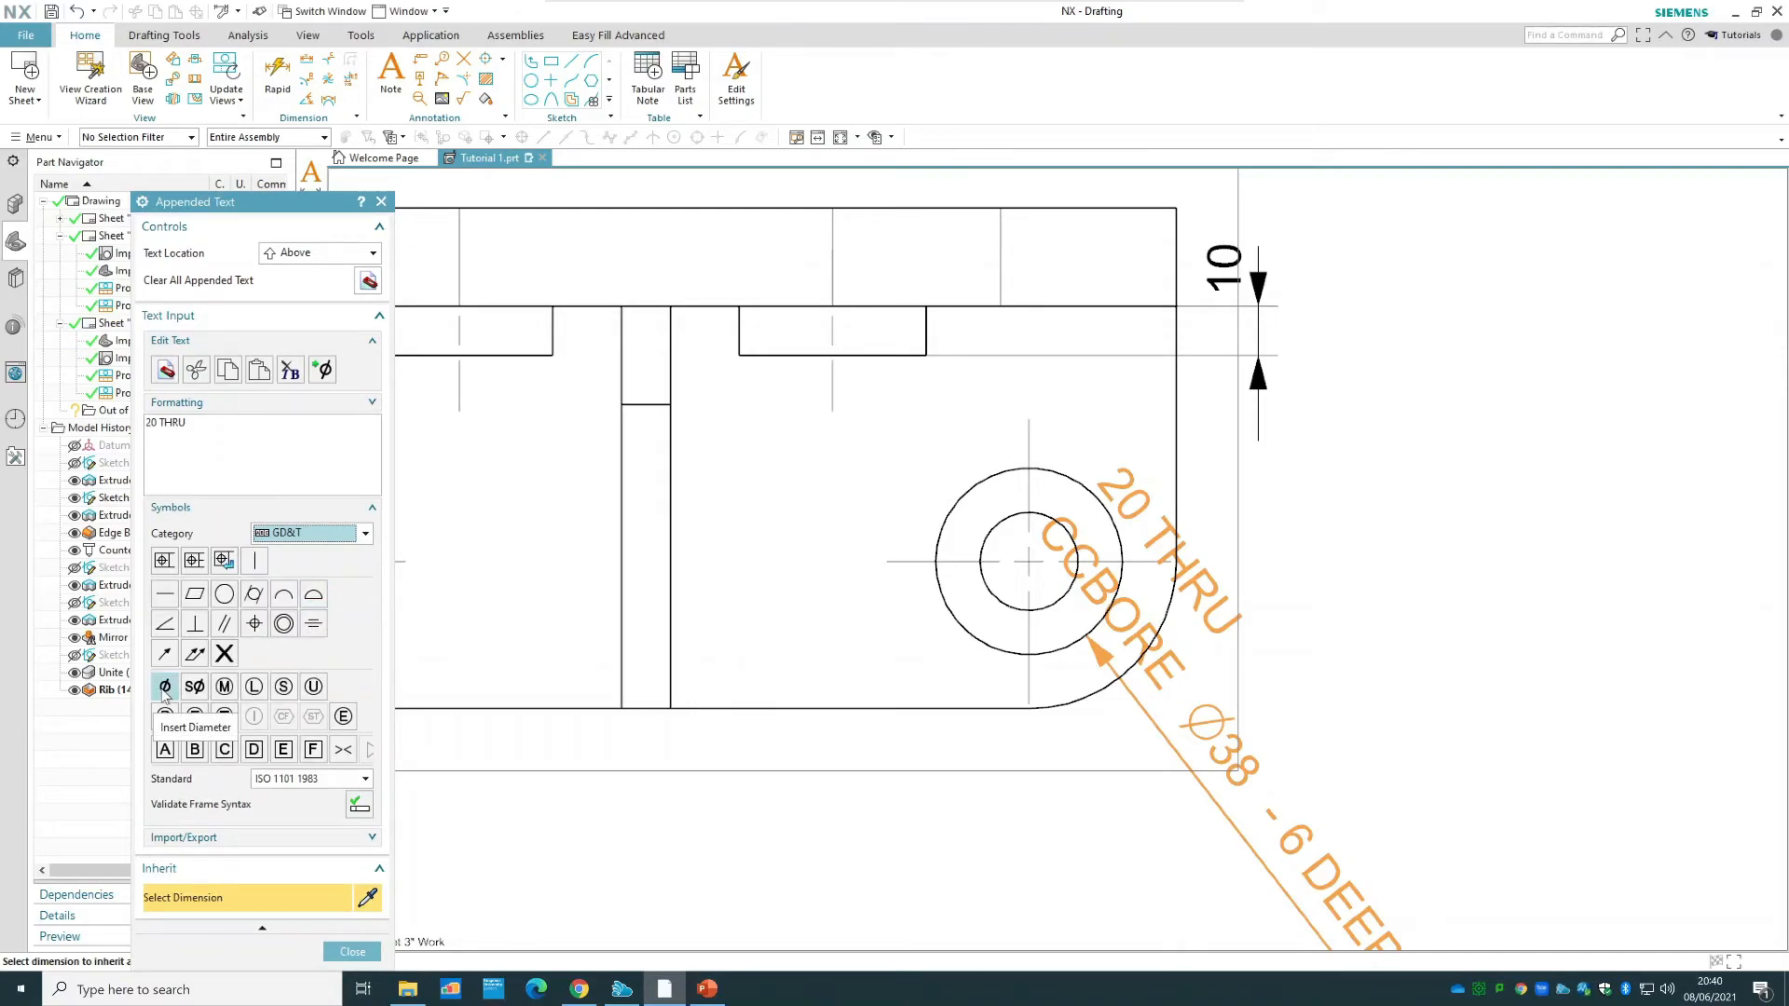
left_click(146, 423)
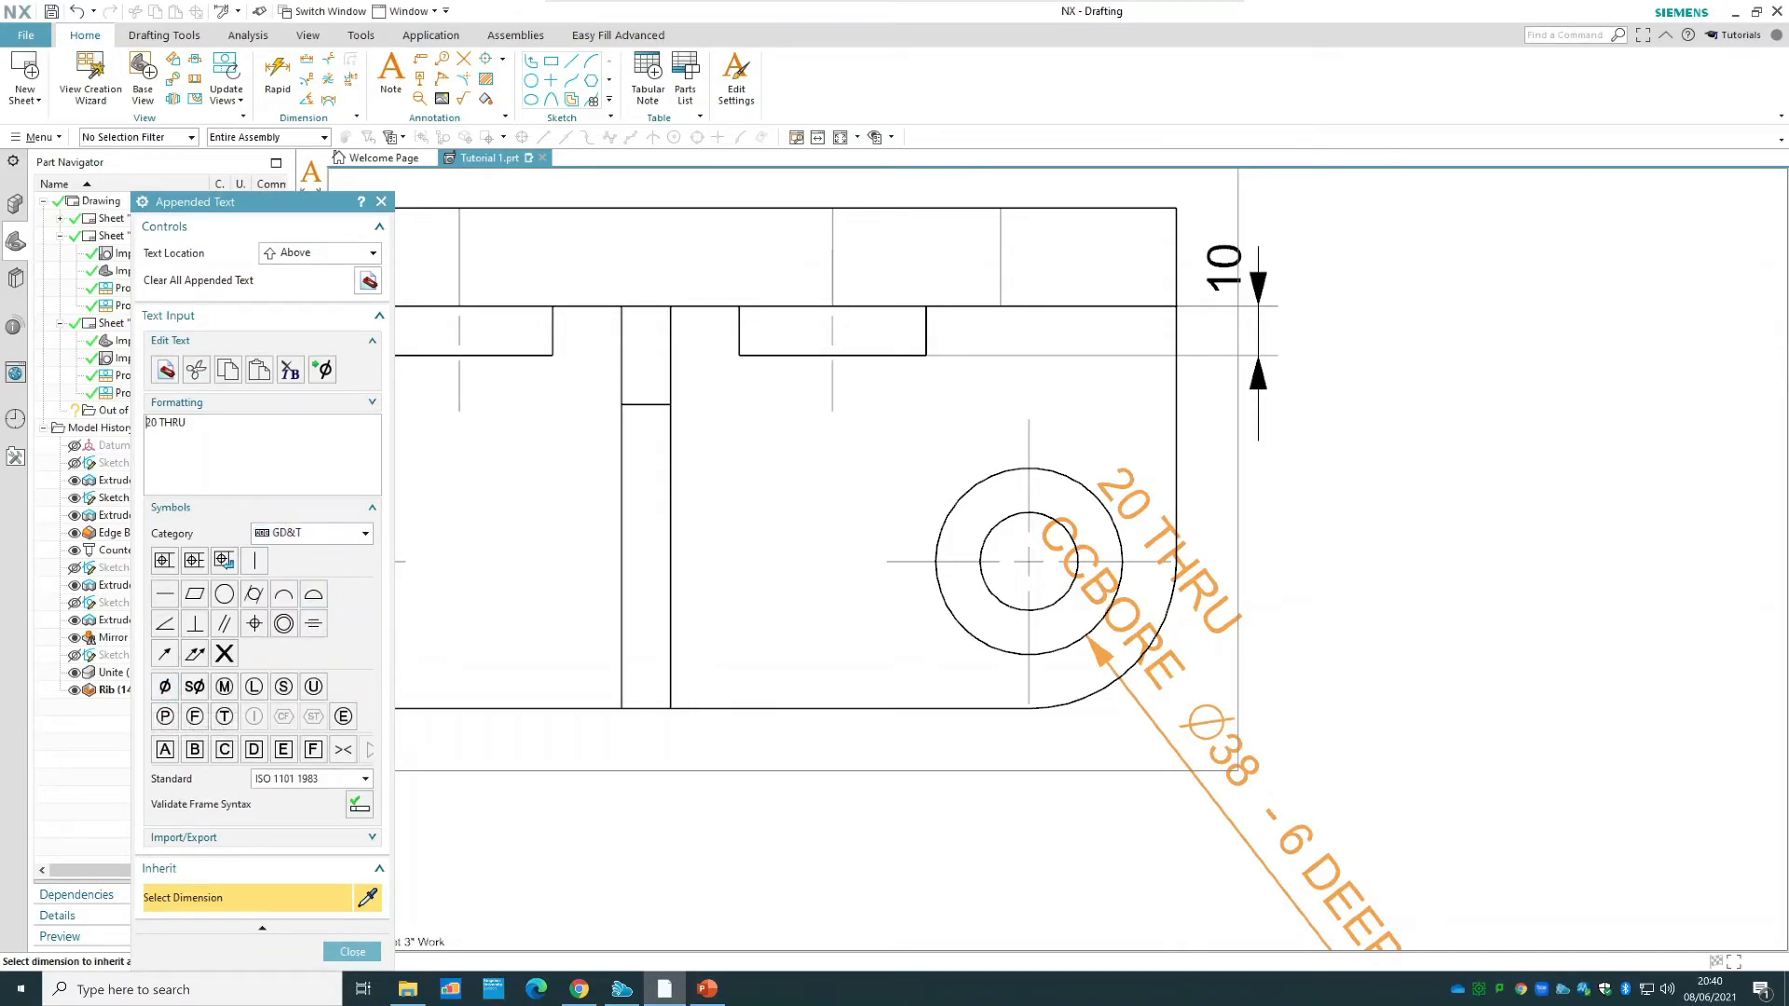
left_click(165, 687)
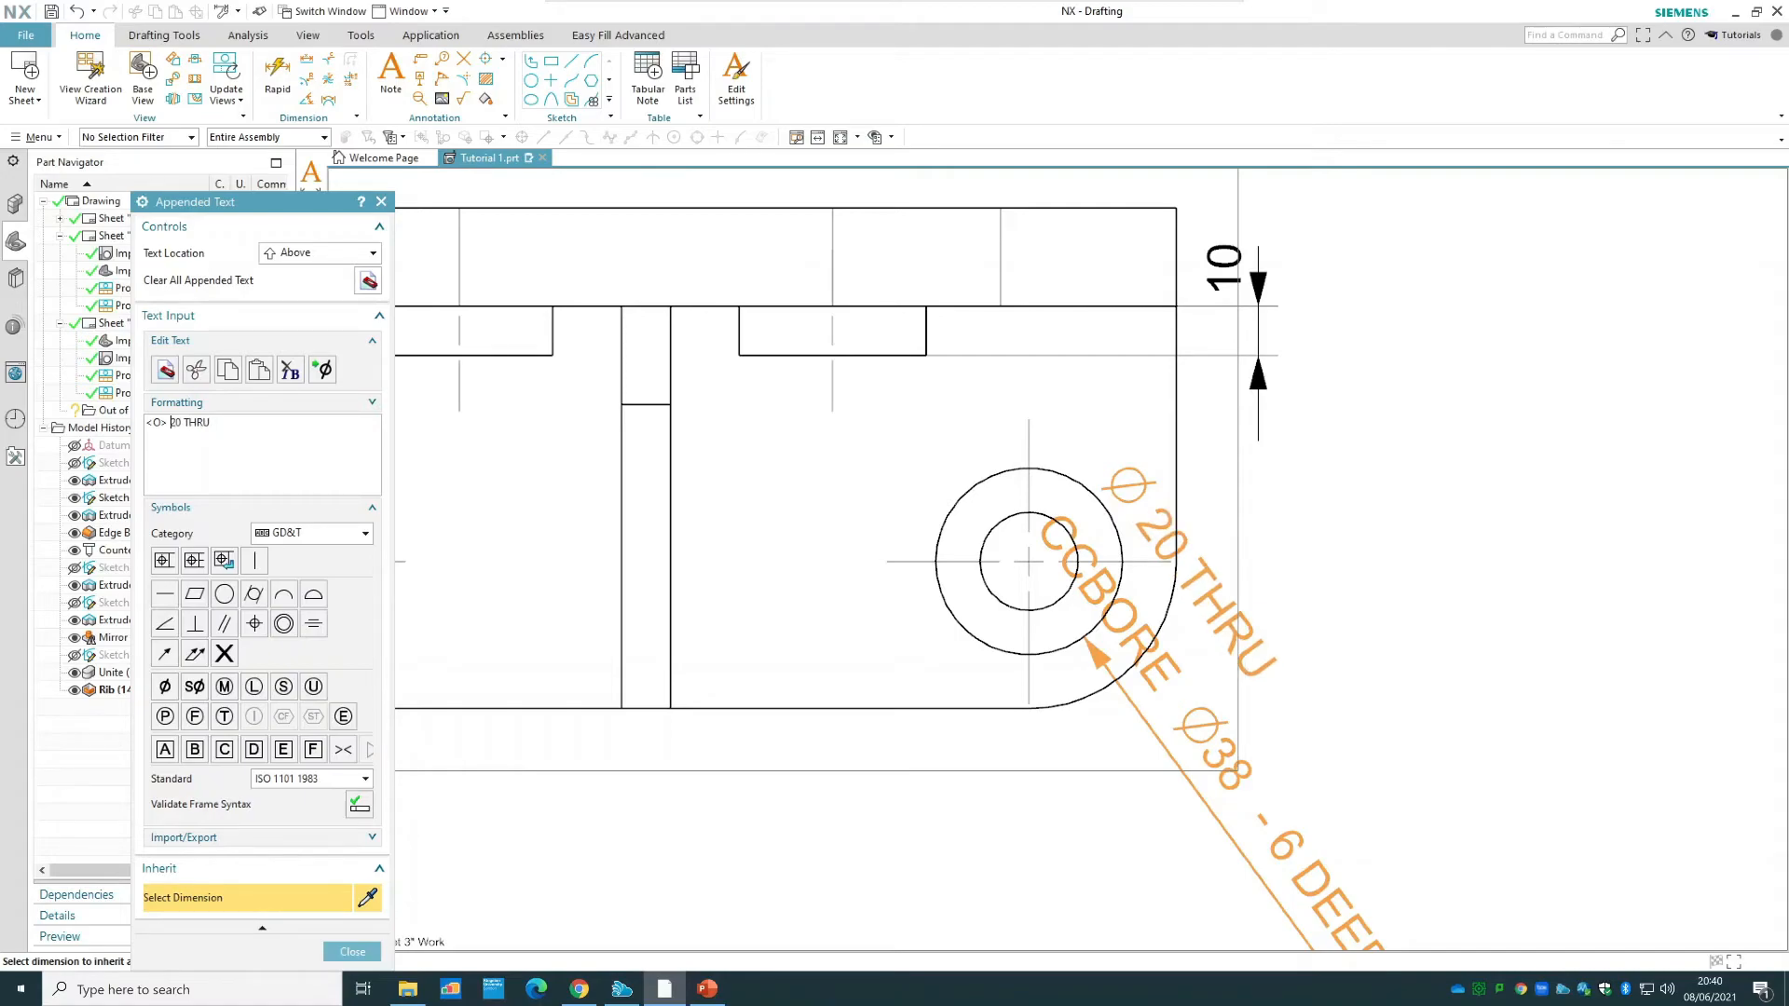
left_click(367, 944)
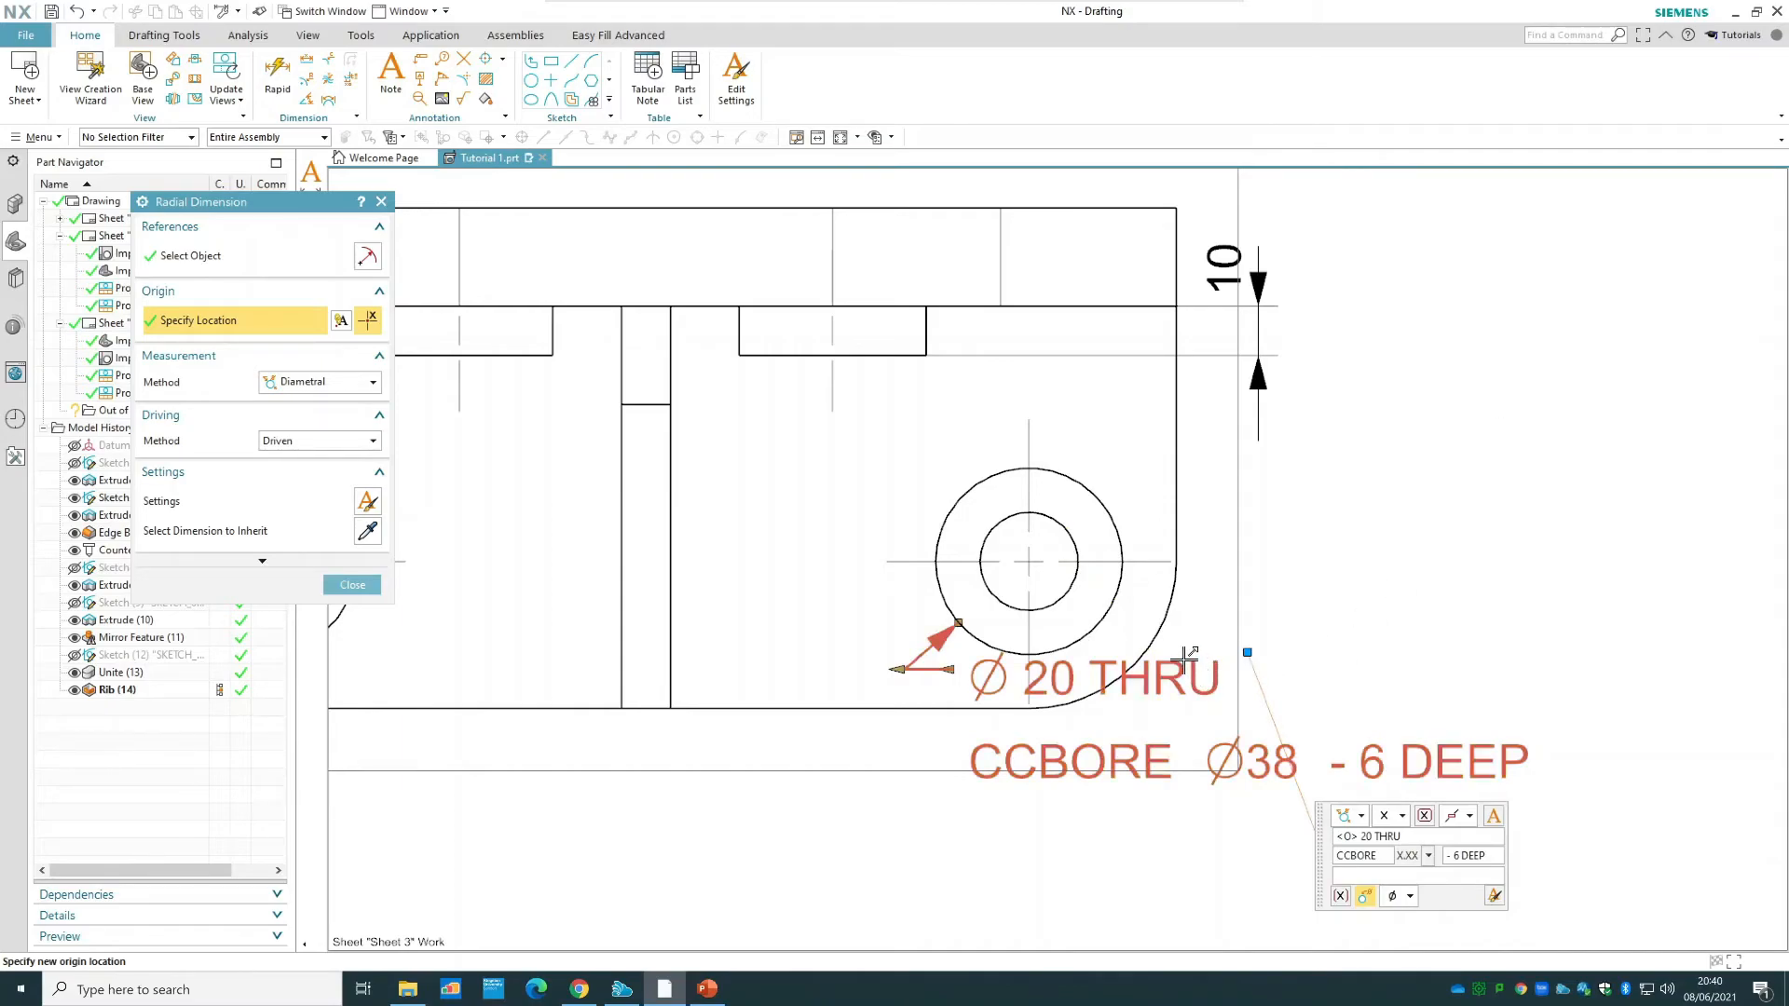
left_click_drag(1250, 759, 1416, 842)
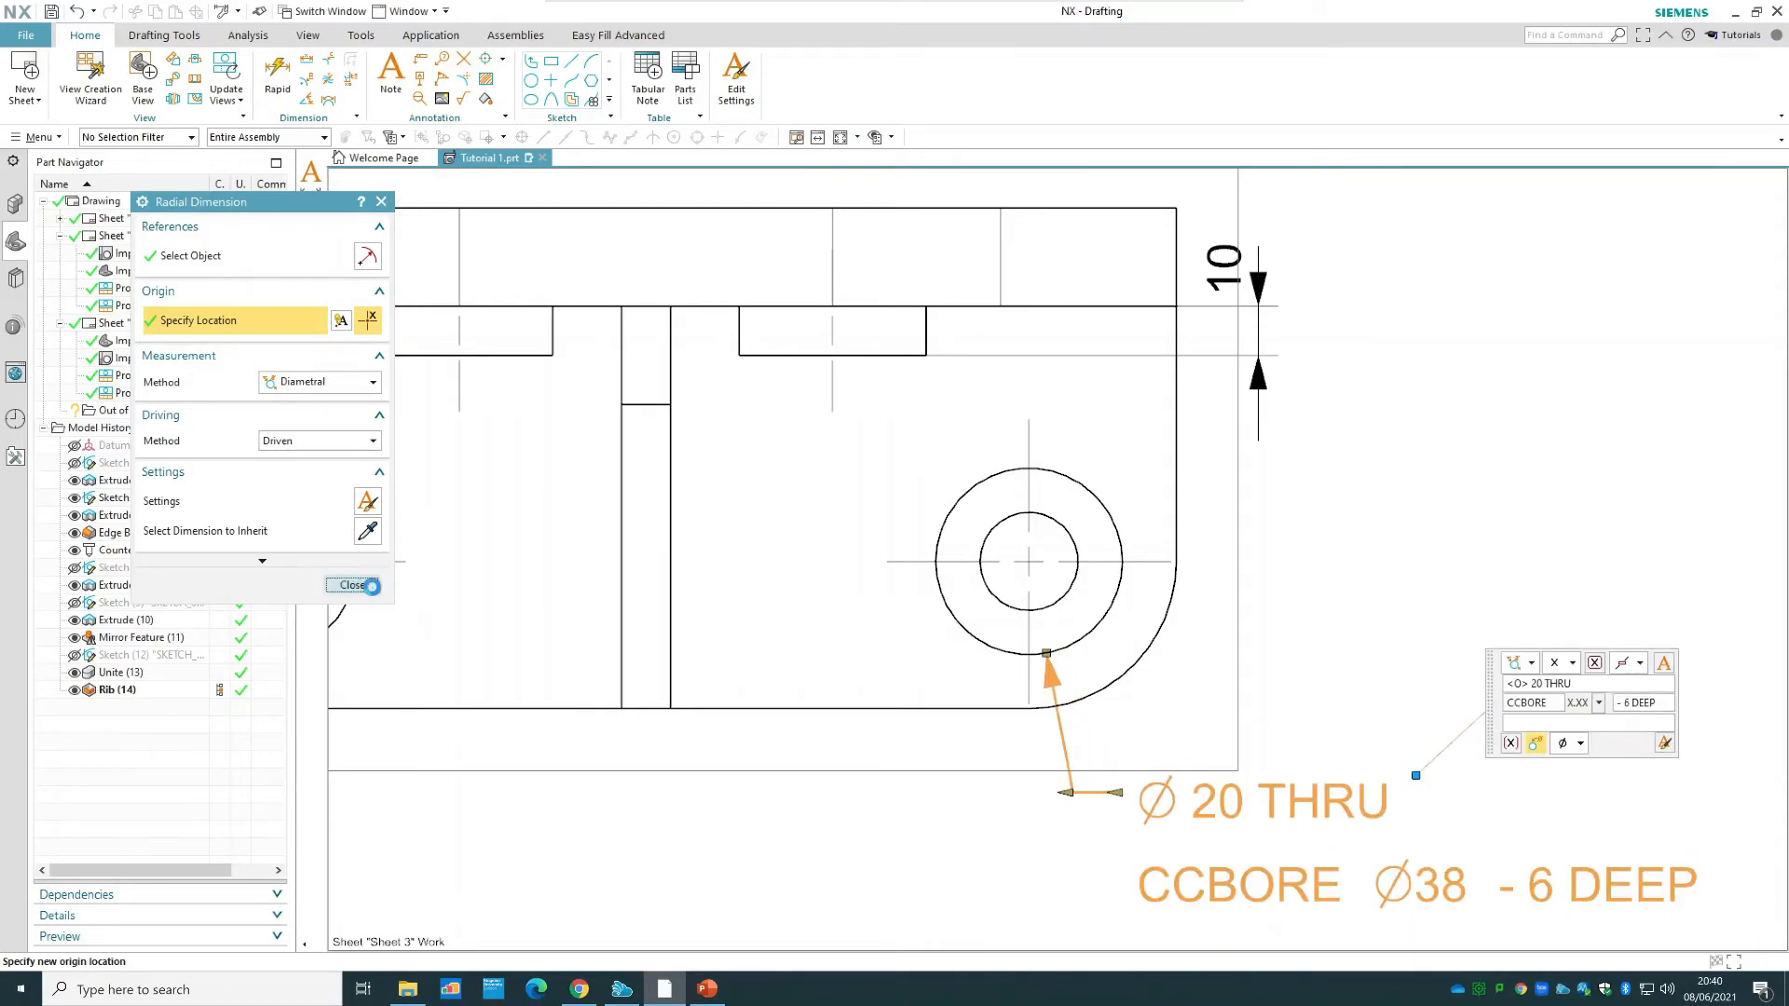
left_click(353, 584)
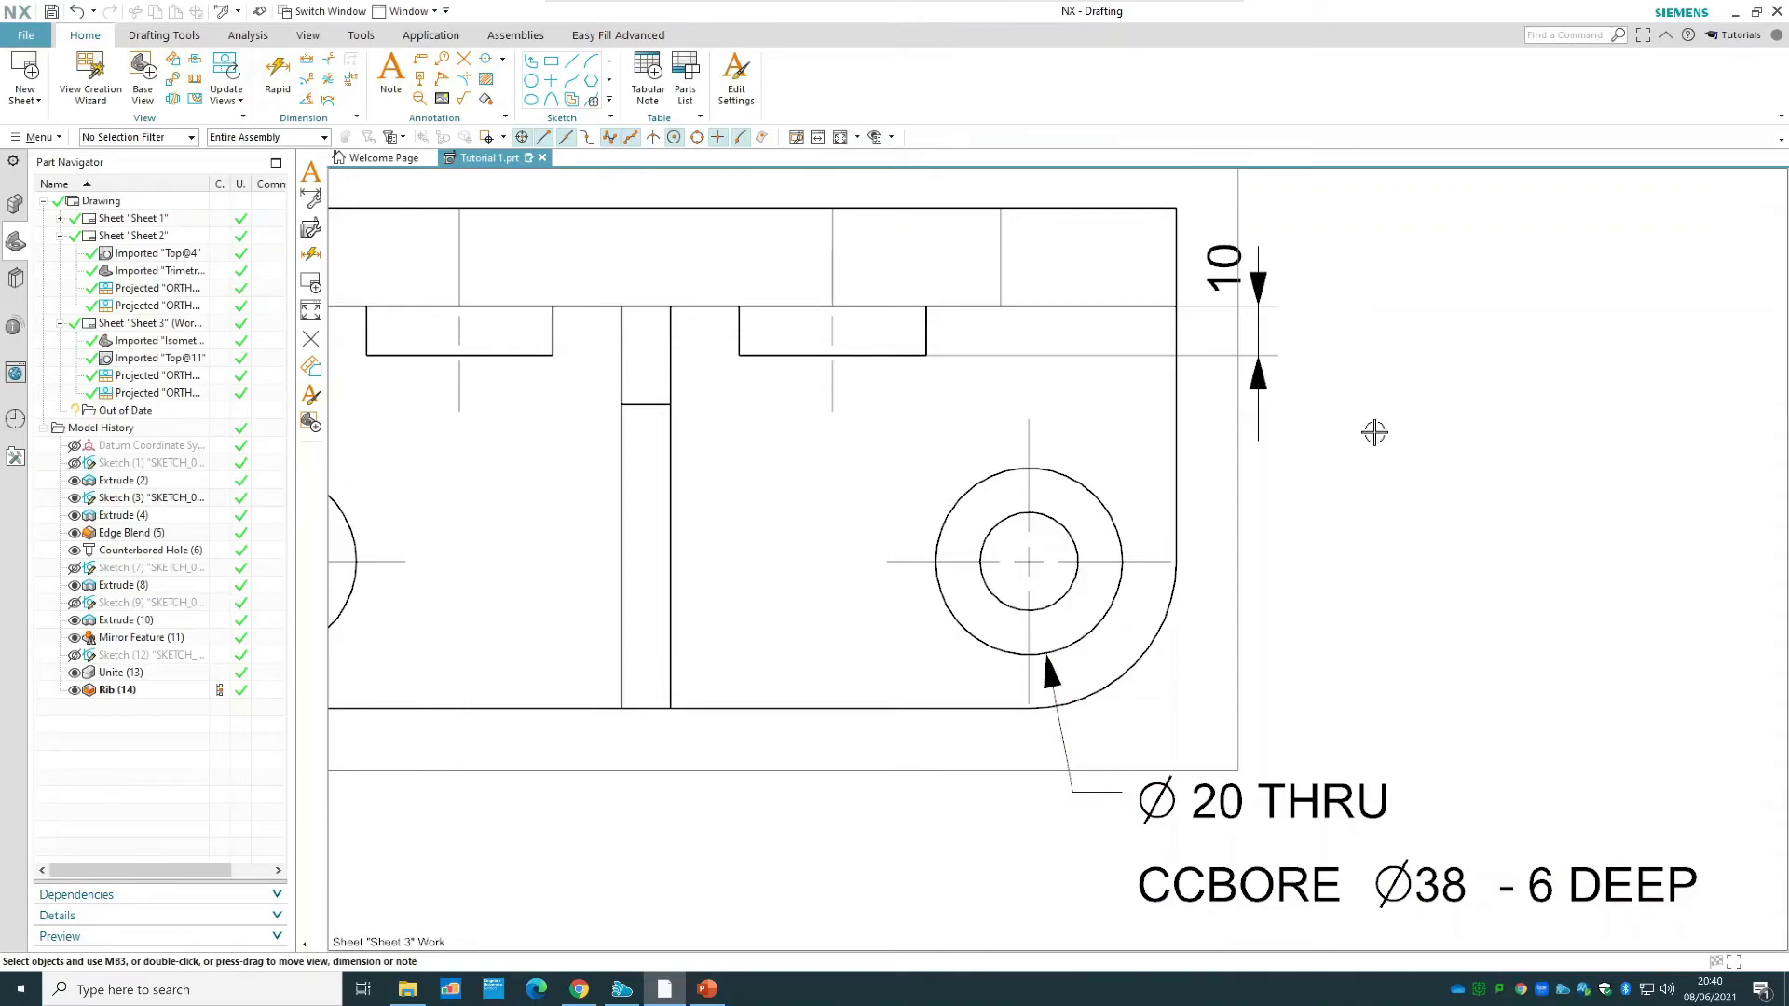
- Dimension the horizontal distance between the two base hole centres in the top view, placing the dimension just below the view
scroll(1373, 432, "down", 2)
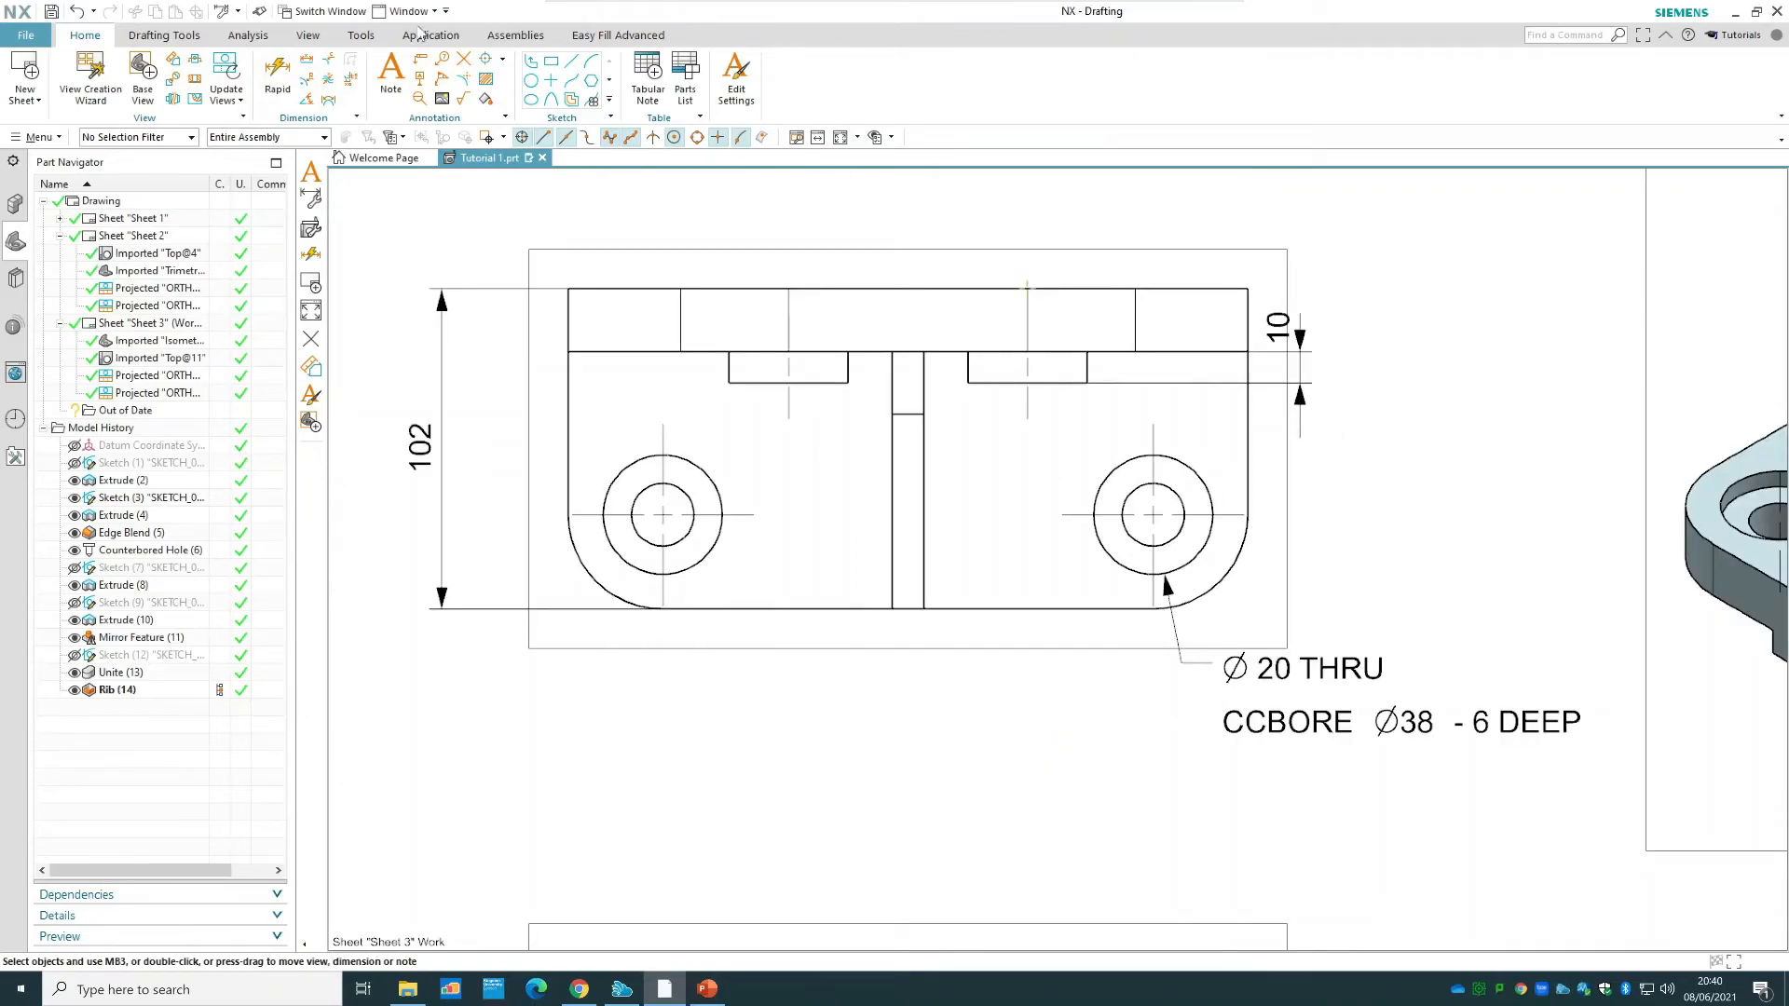
left_click(277, 70)
left_click(1154, 515)
left_click(662, 515)
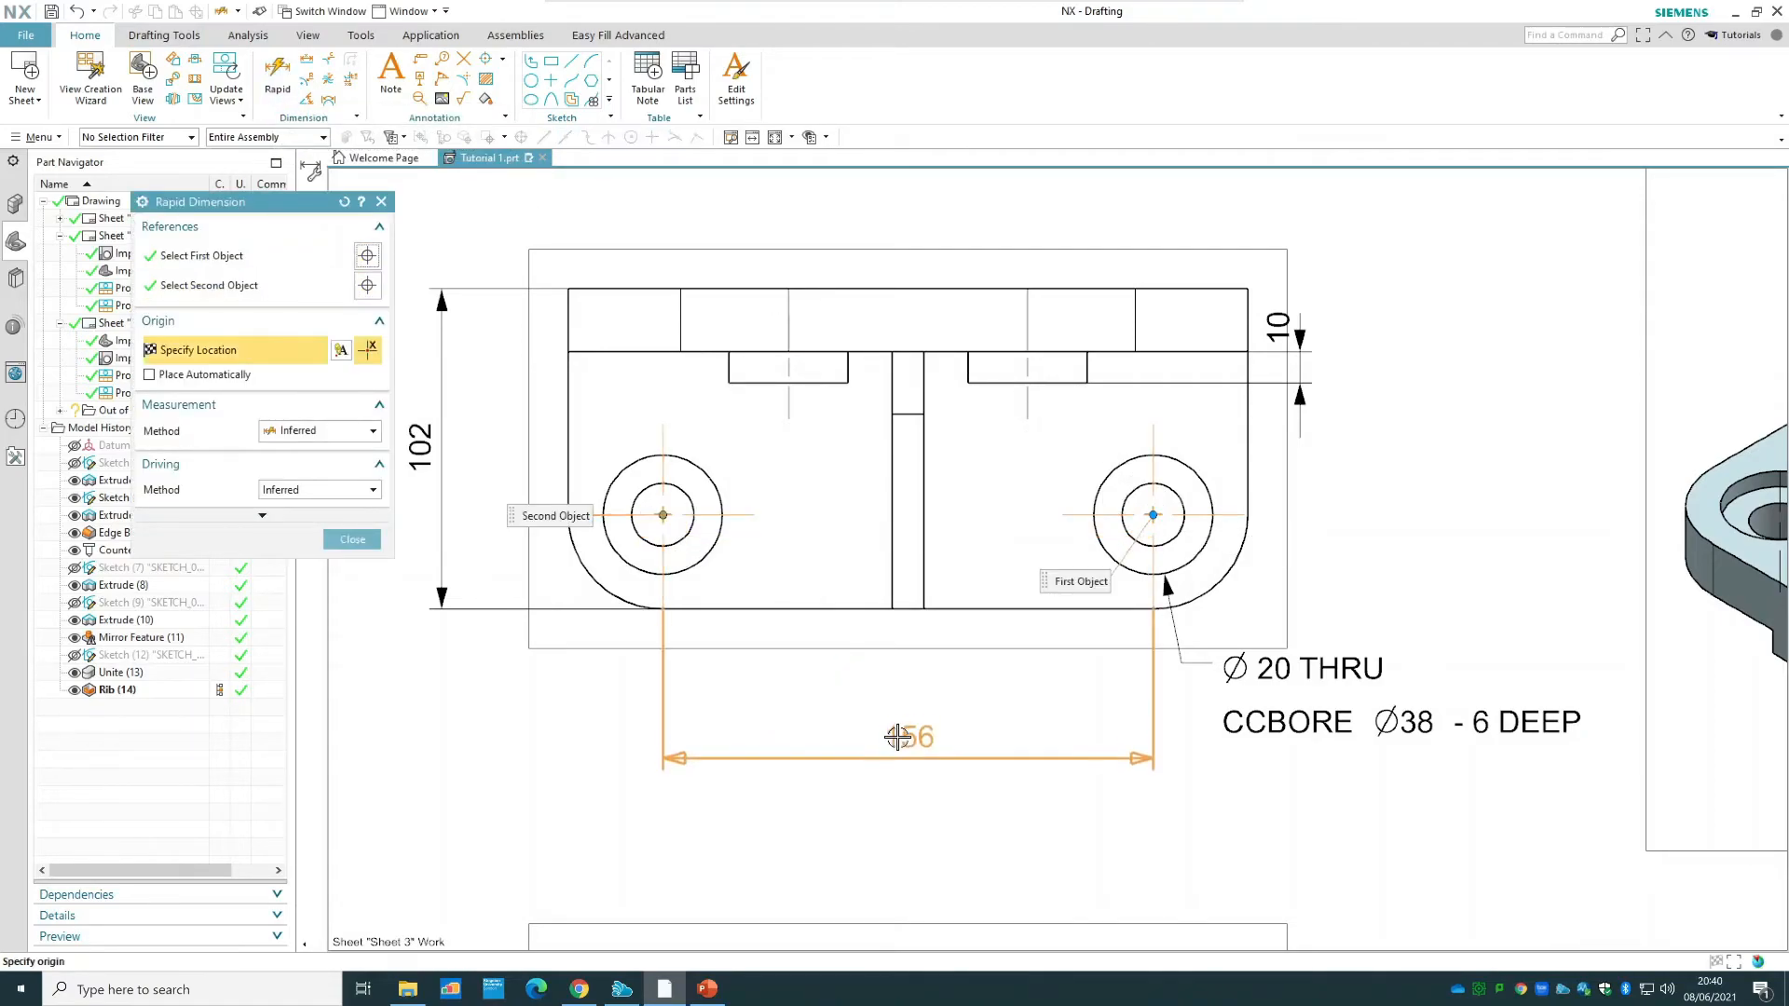
left_click(906, 732)
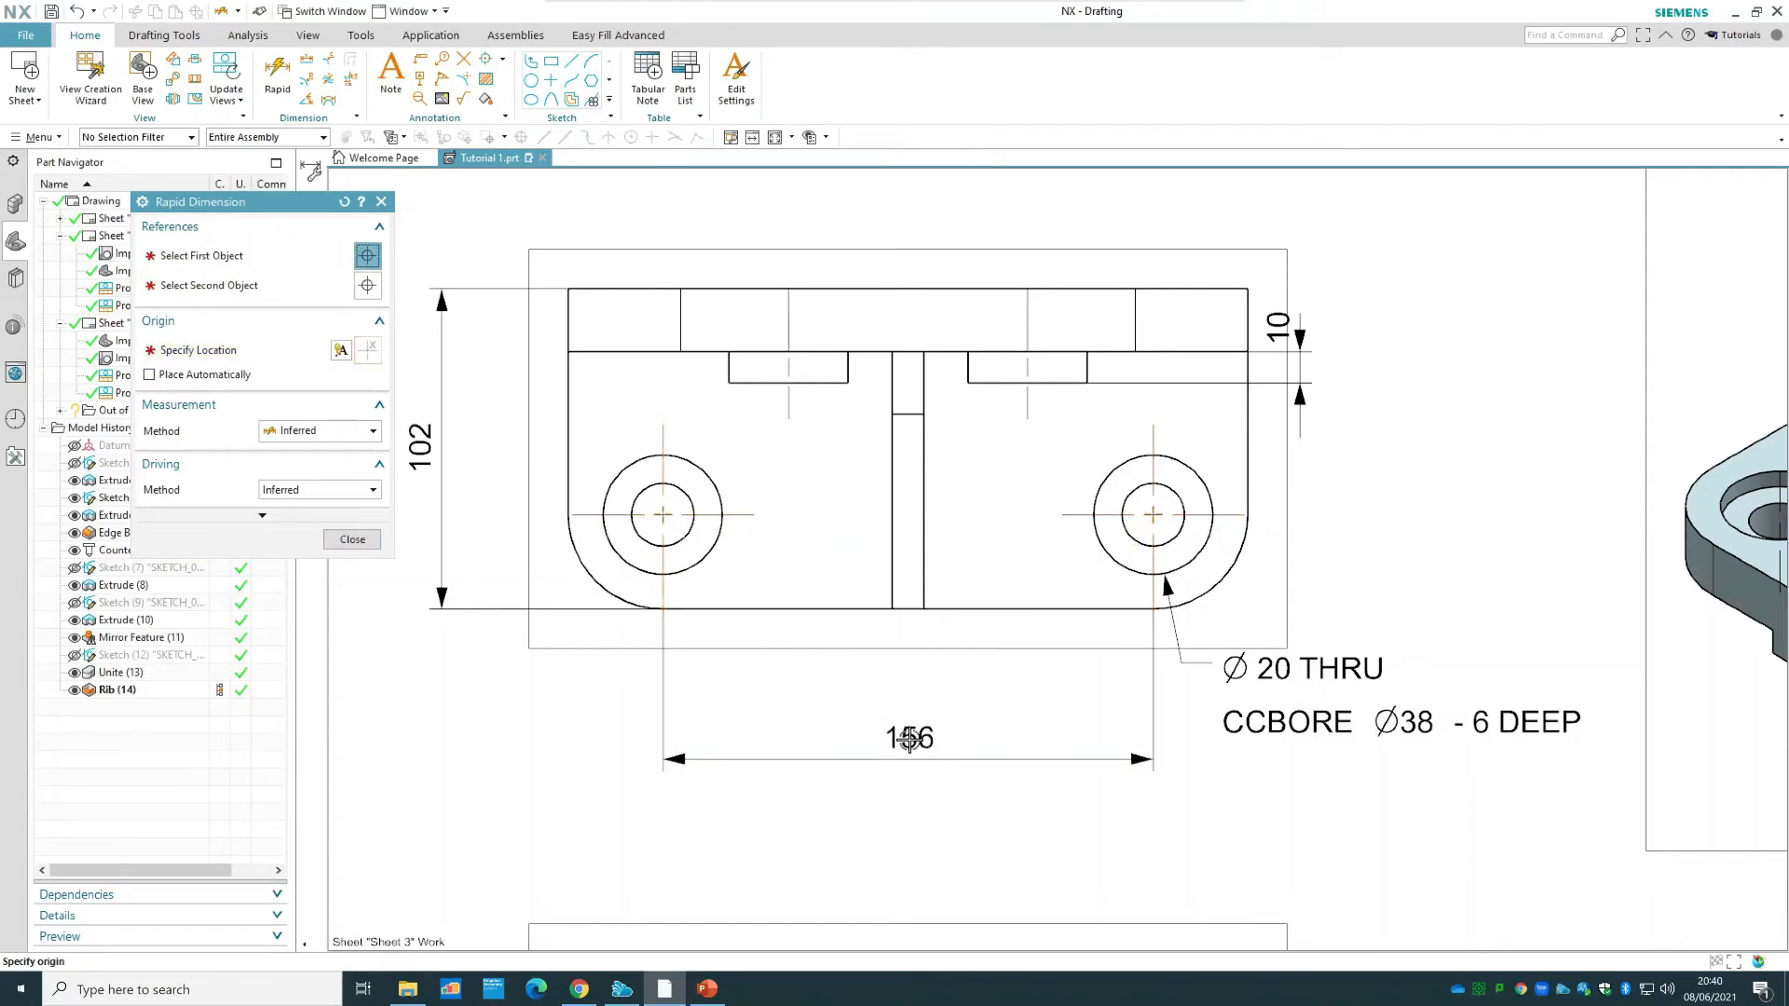
left_click_drag(911, 732, 910, 712)
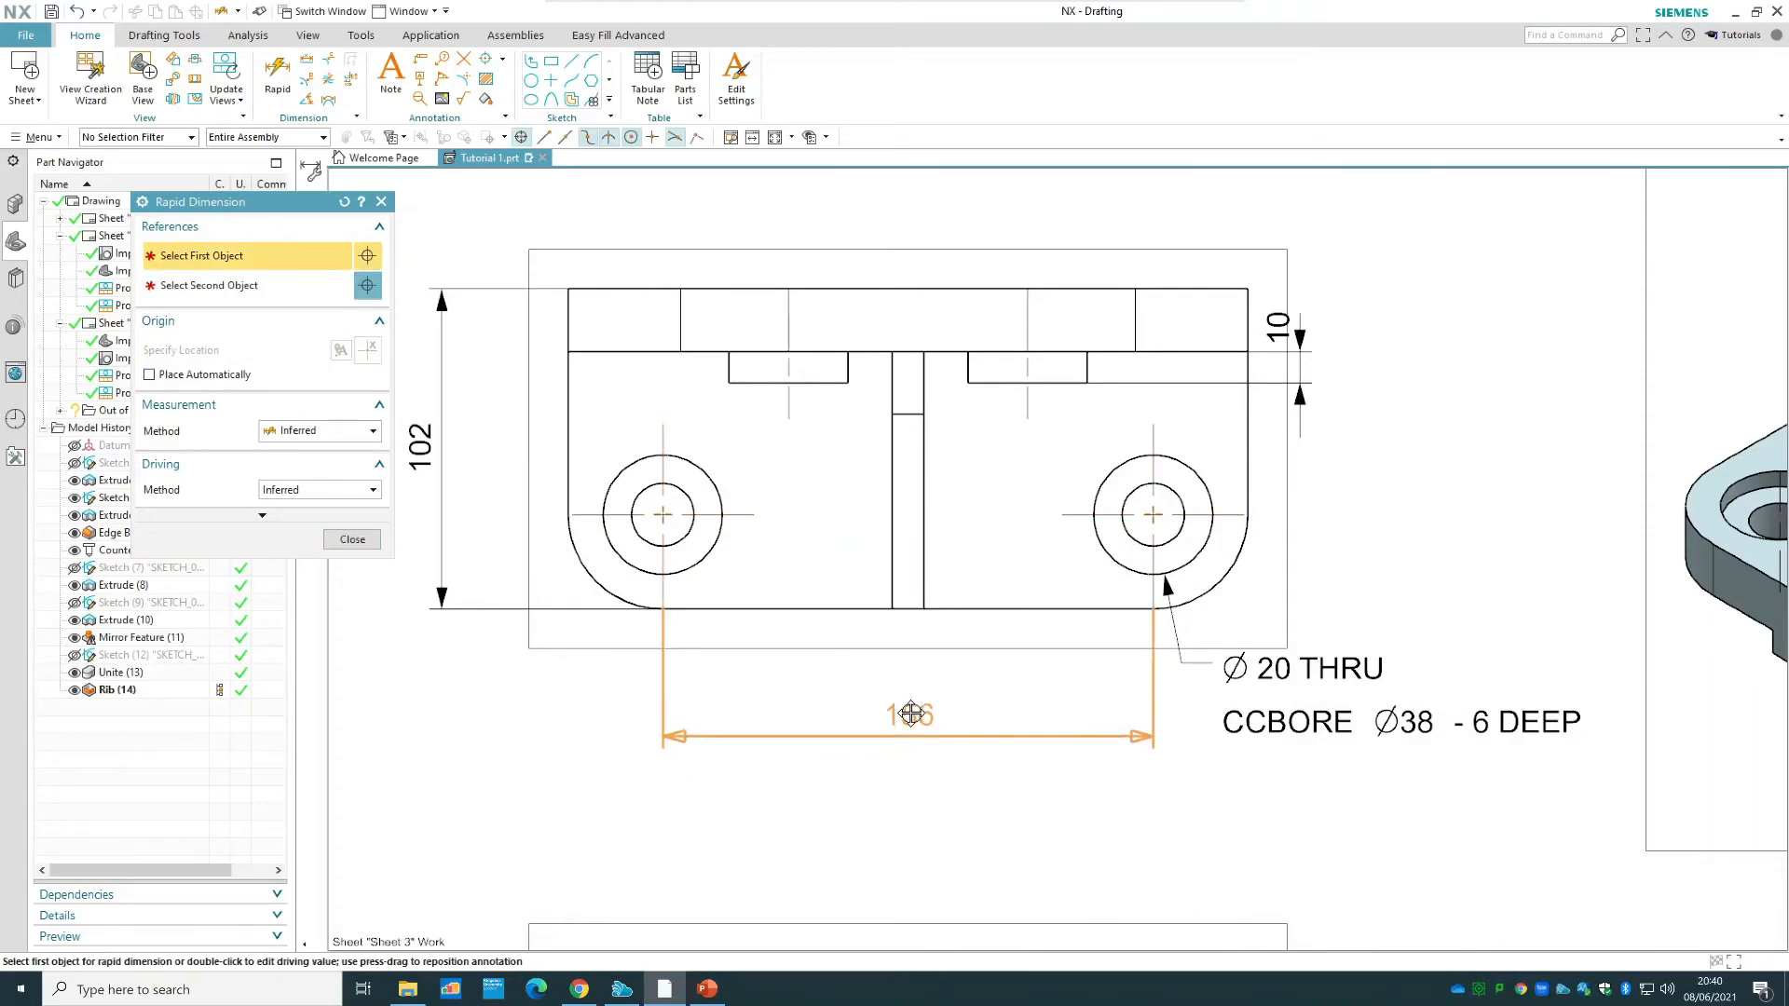
left_click(352, 539)
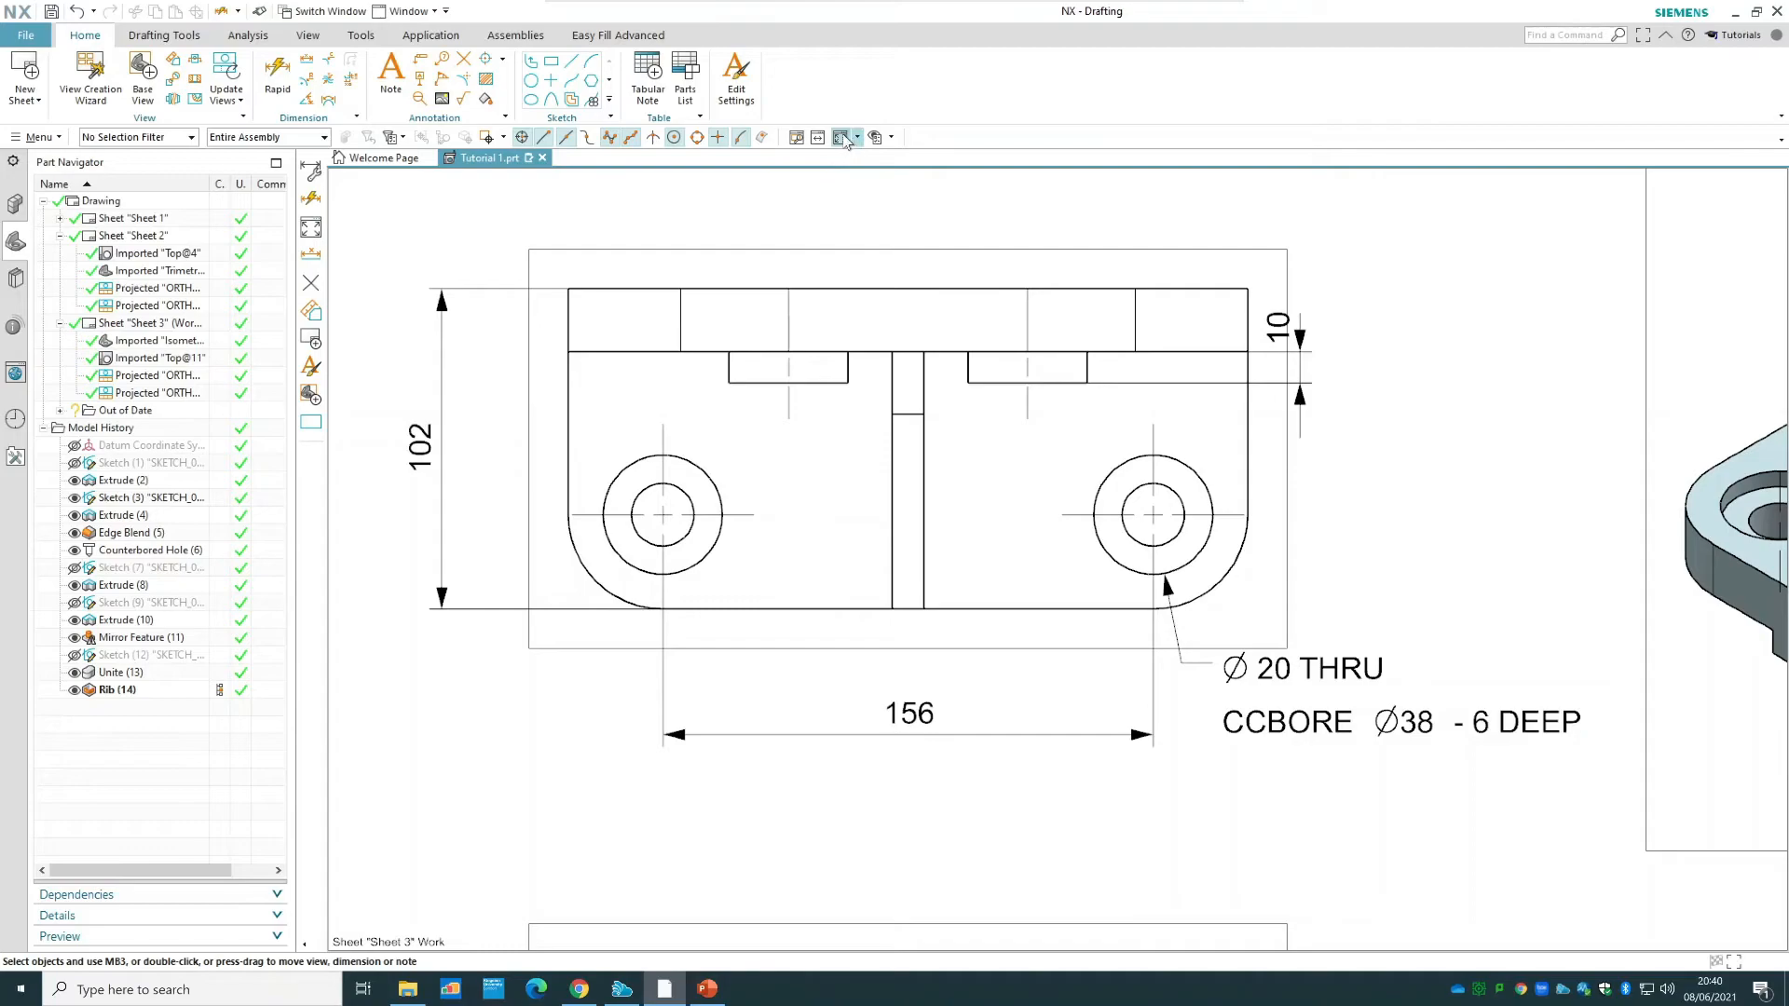
- Dimension the horizontal distance between the two boss hole centres in the front view, placing the dimension above the view
left_click(842, 138)
mouse_move(1019, 436)
left_mouse_down()
mouse_move(1043, 479)
mouse_move(1054, 464)
left_mouse_up()
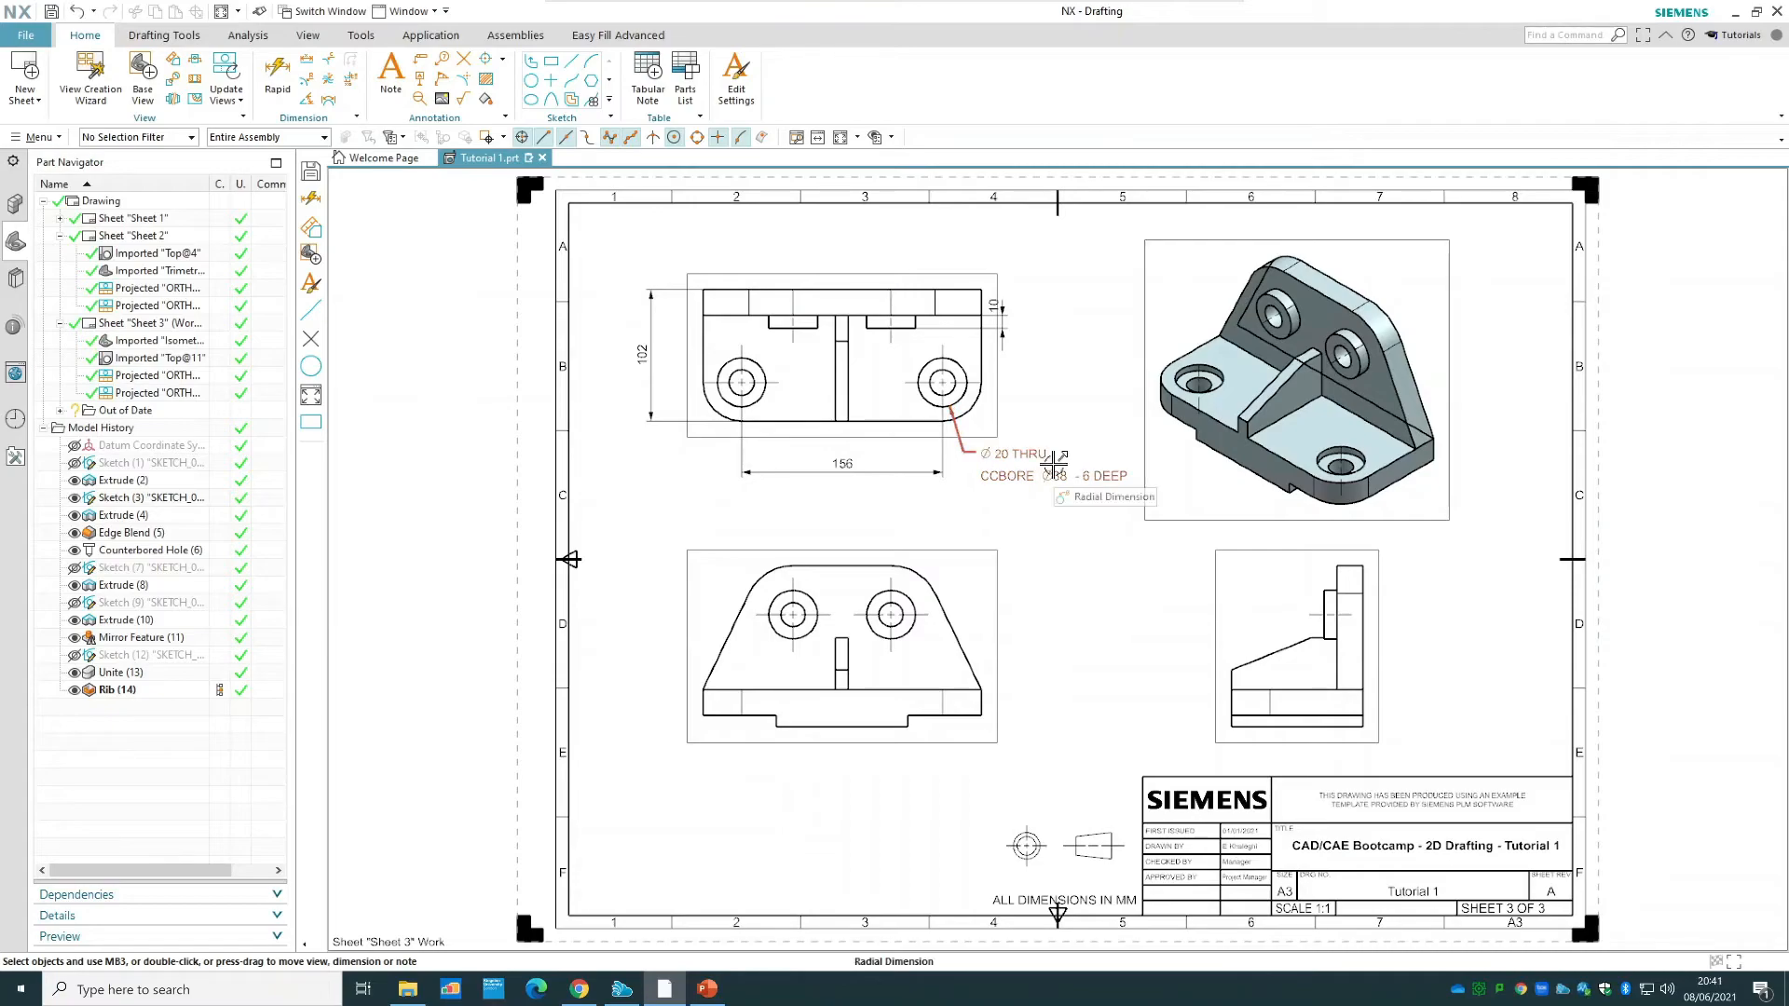
scroll(814, 590, "up", 2)
scroll(813, 590, "up", 3)
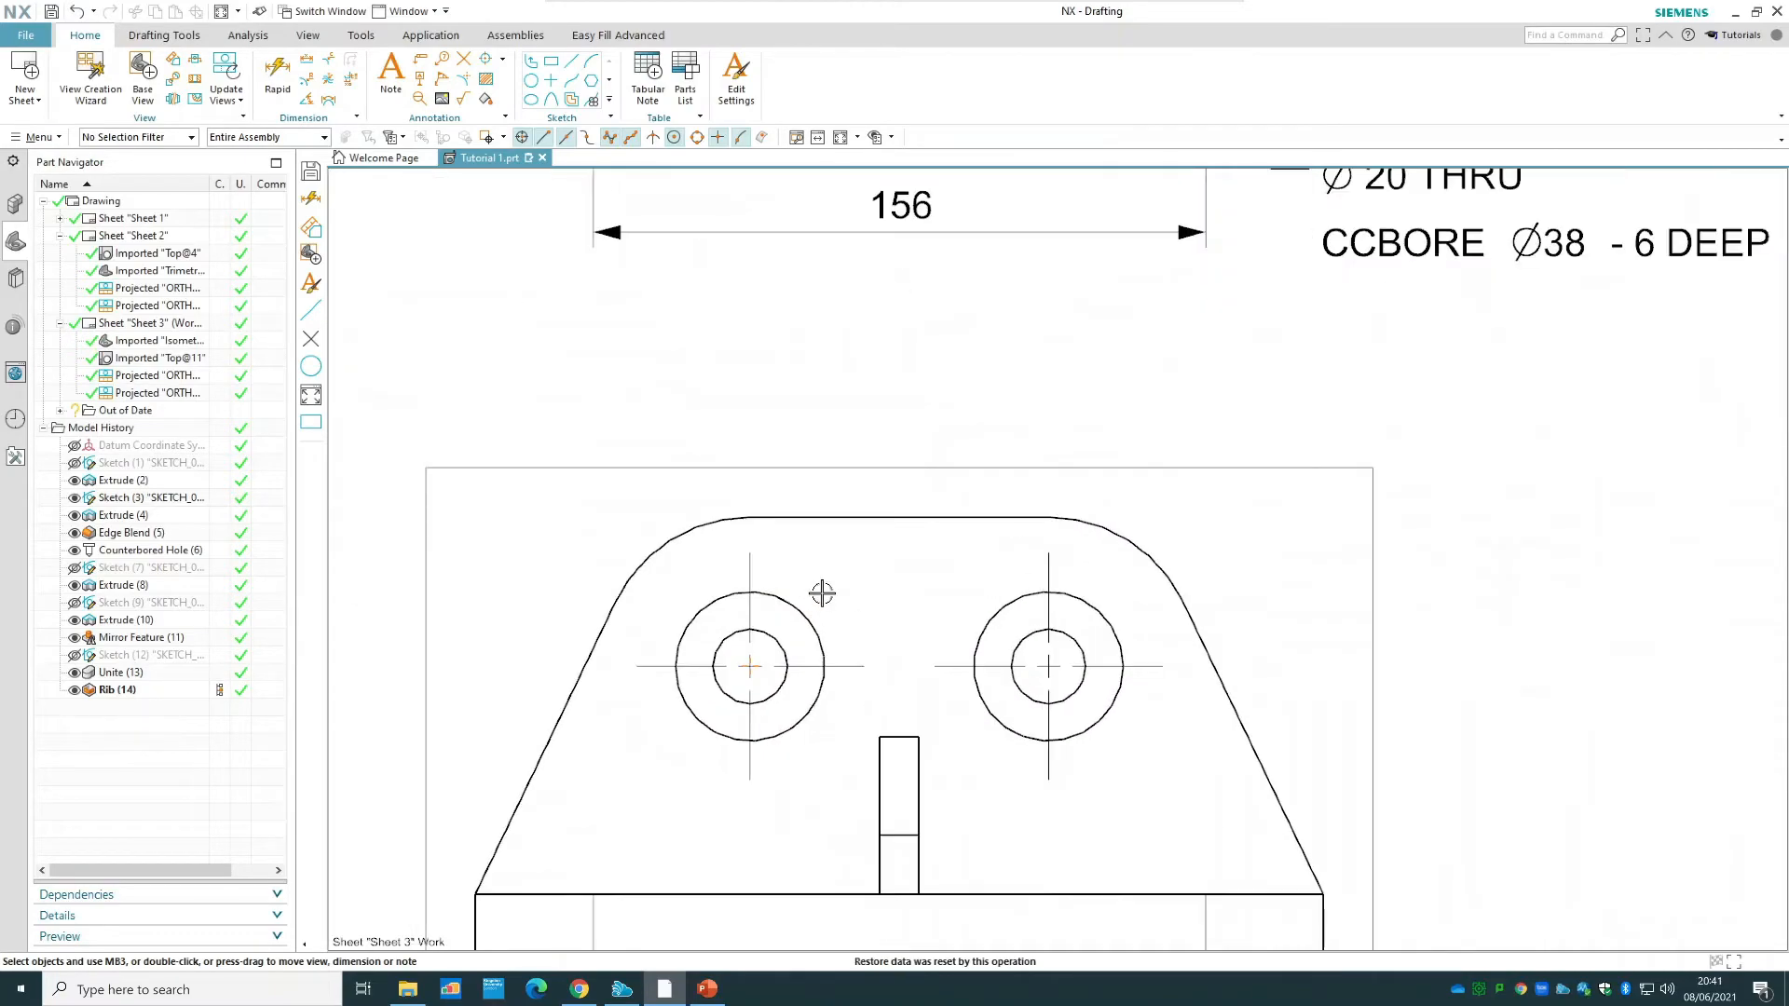
mouse_move(1474, 659)
middle_mouse_down()
mouse_move(1507, 491)
mouse_move(1494, 478)
middle_mouse_up()
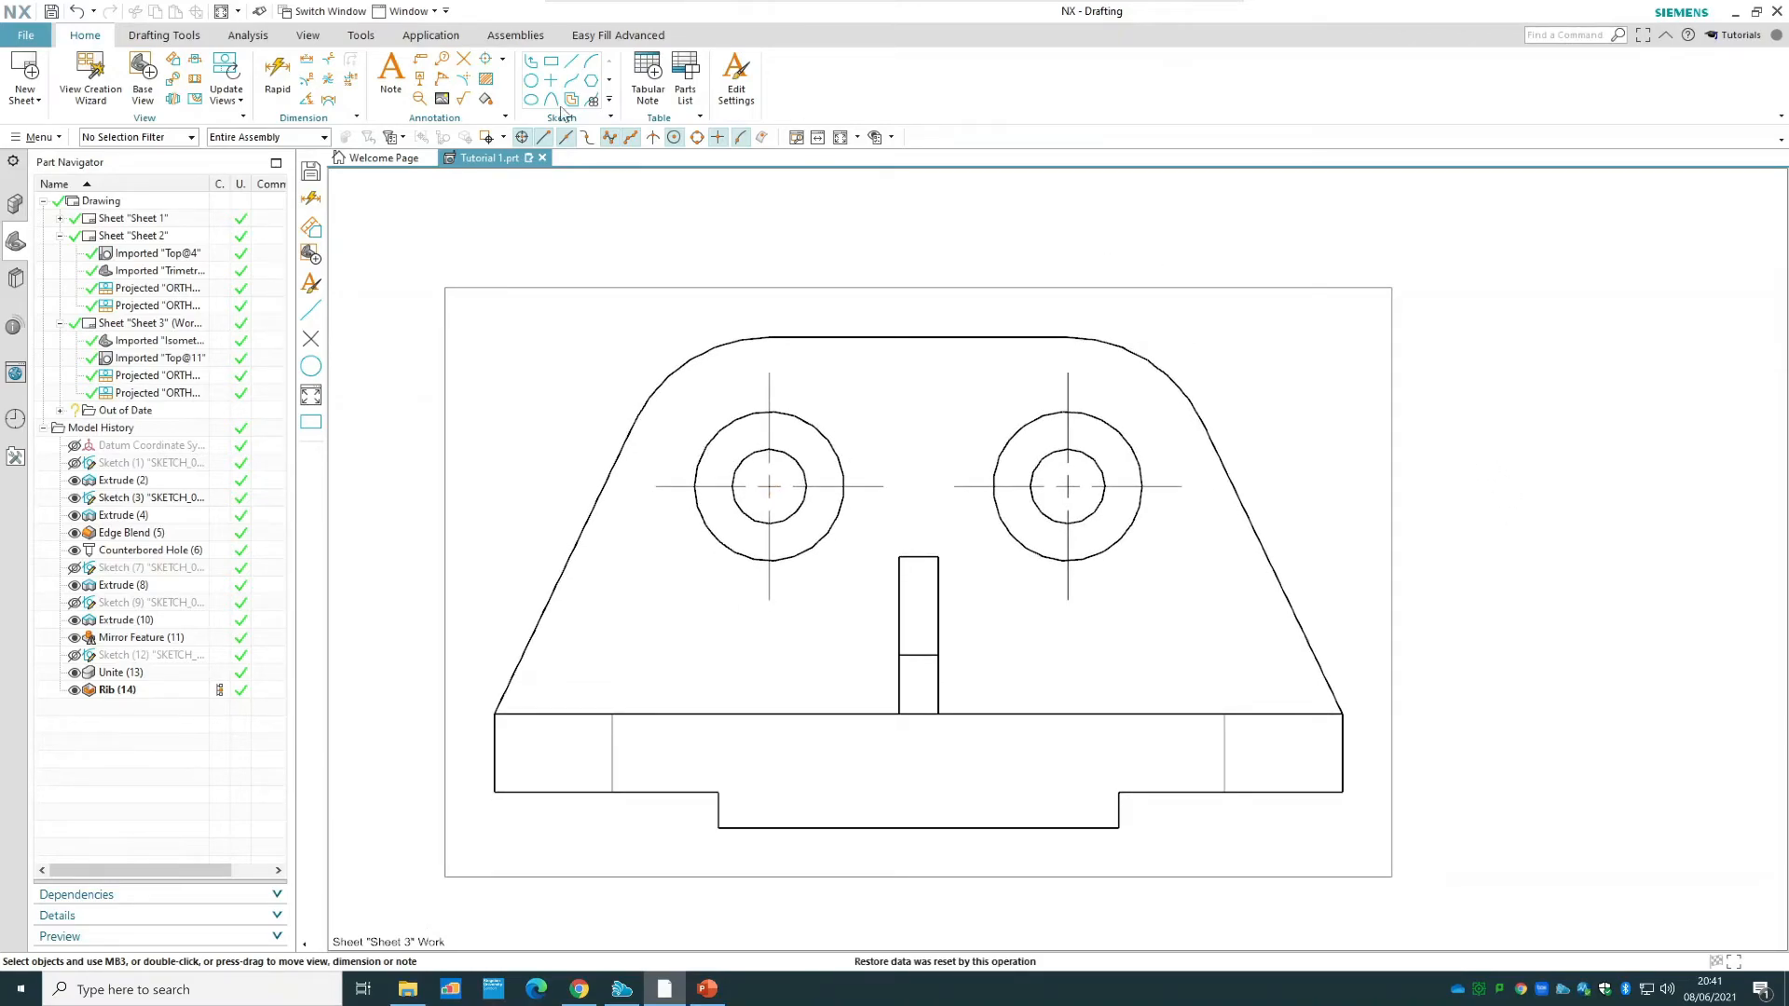
left_click(295, 77)
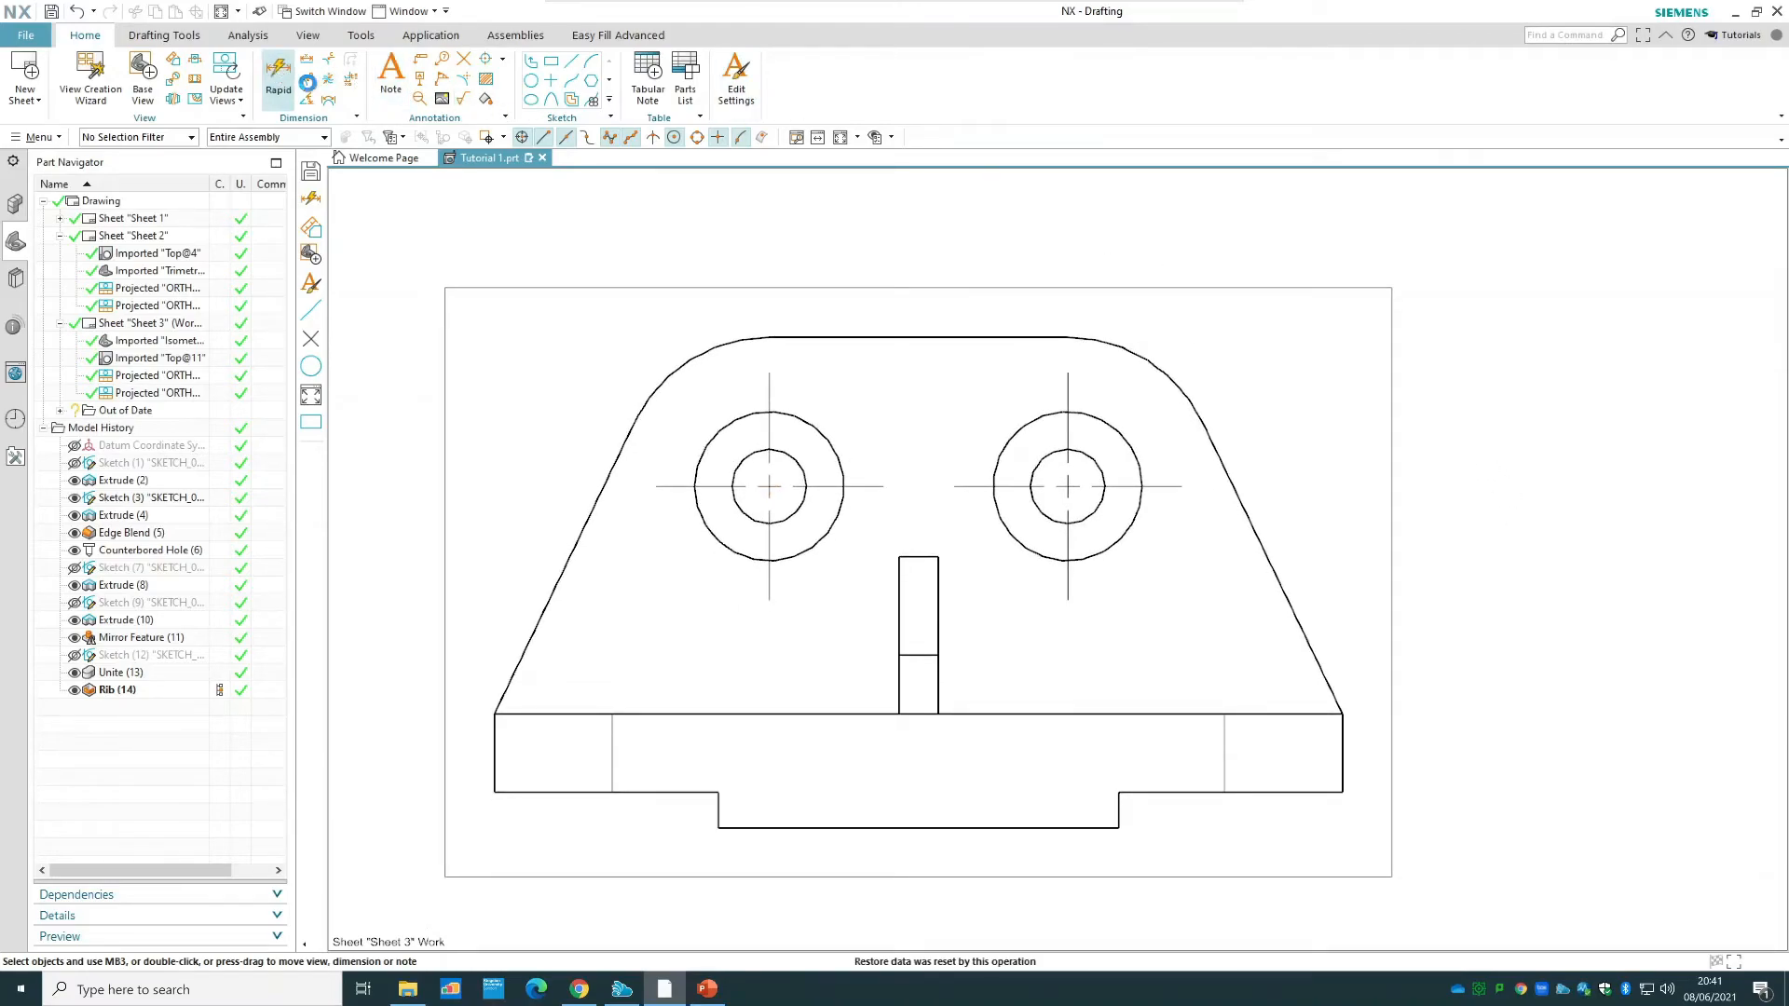
left_click(1068, 486)
left_click(768, 486)
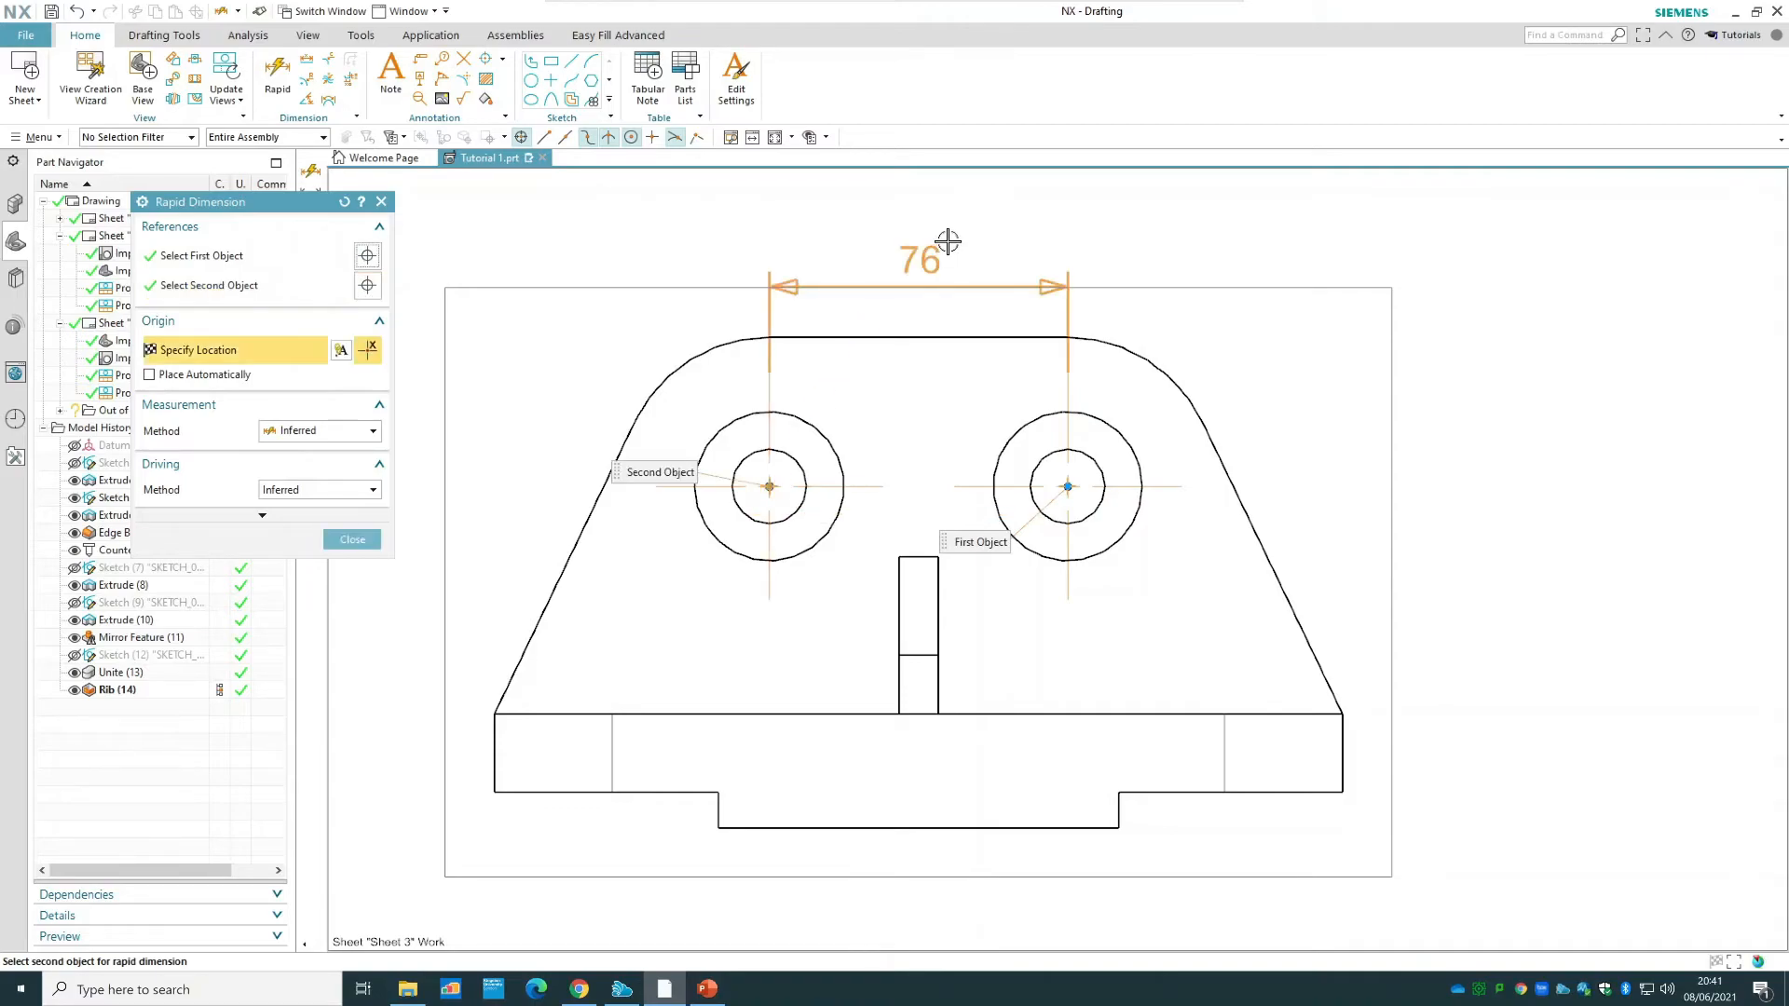
left_click(932, 227)
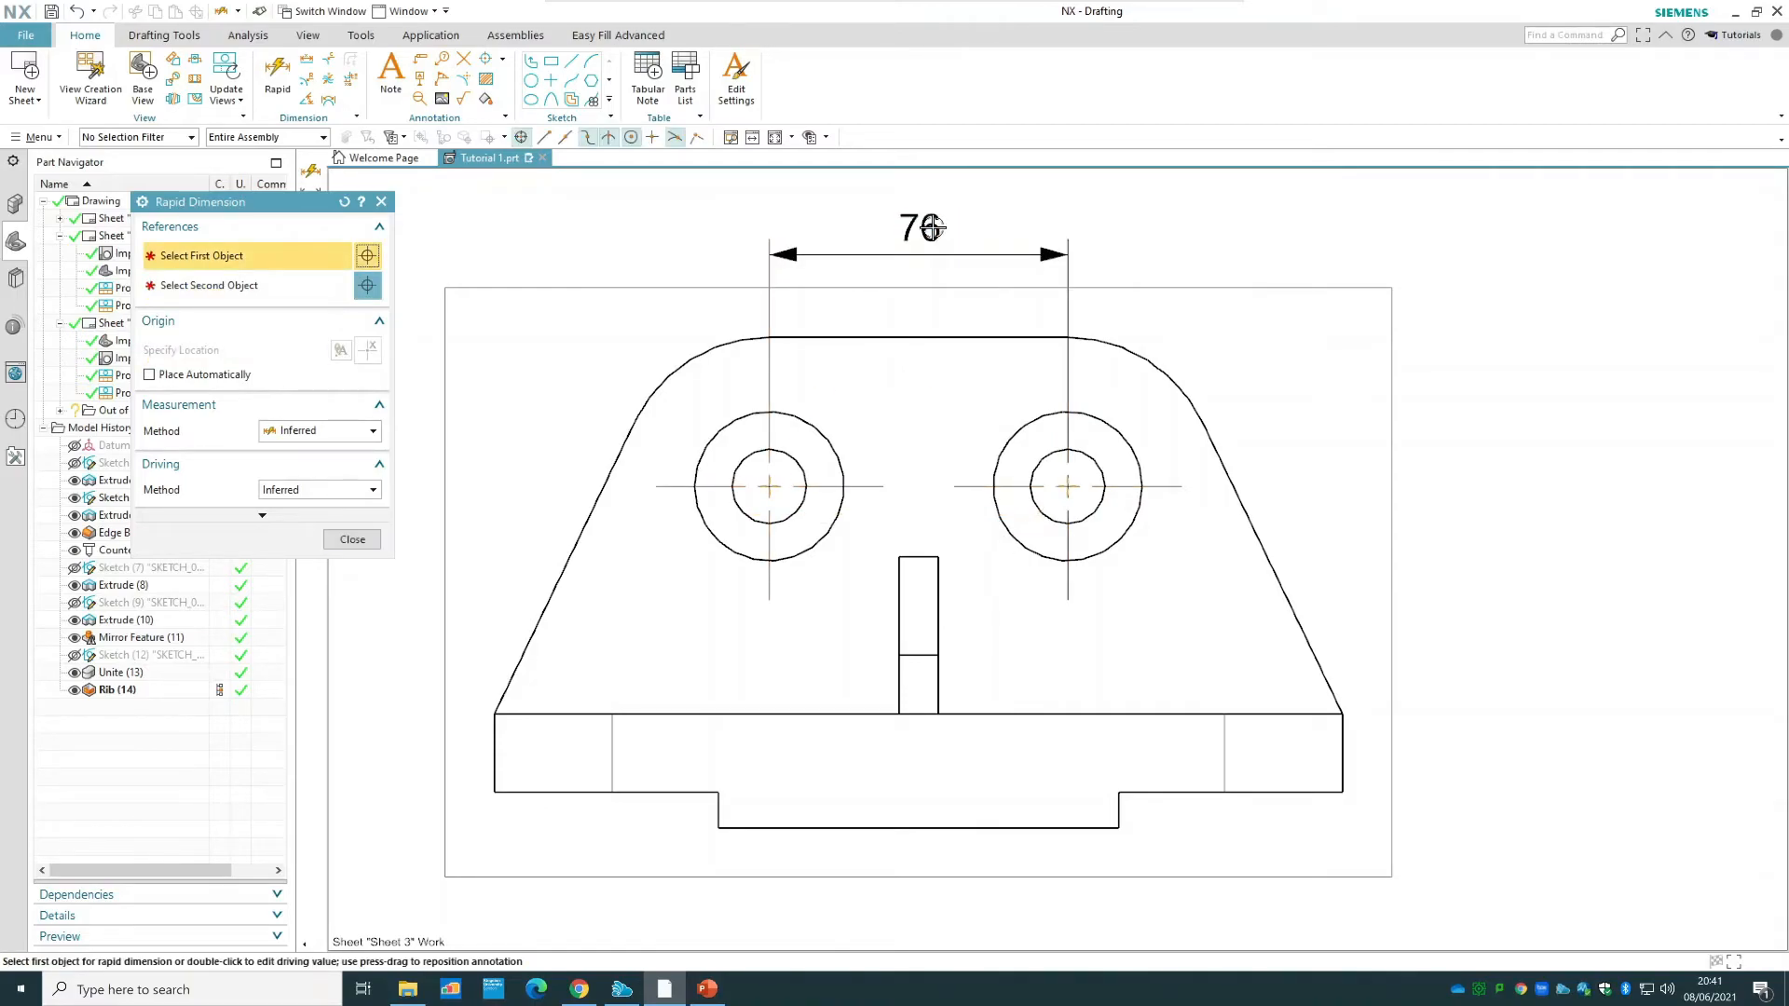
- Add diameter dimensions to the outer circle and inner hole of the left boss in the front view, placing both at upper left
left_click(718, 426)
left_click(545, 240)
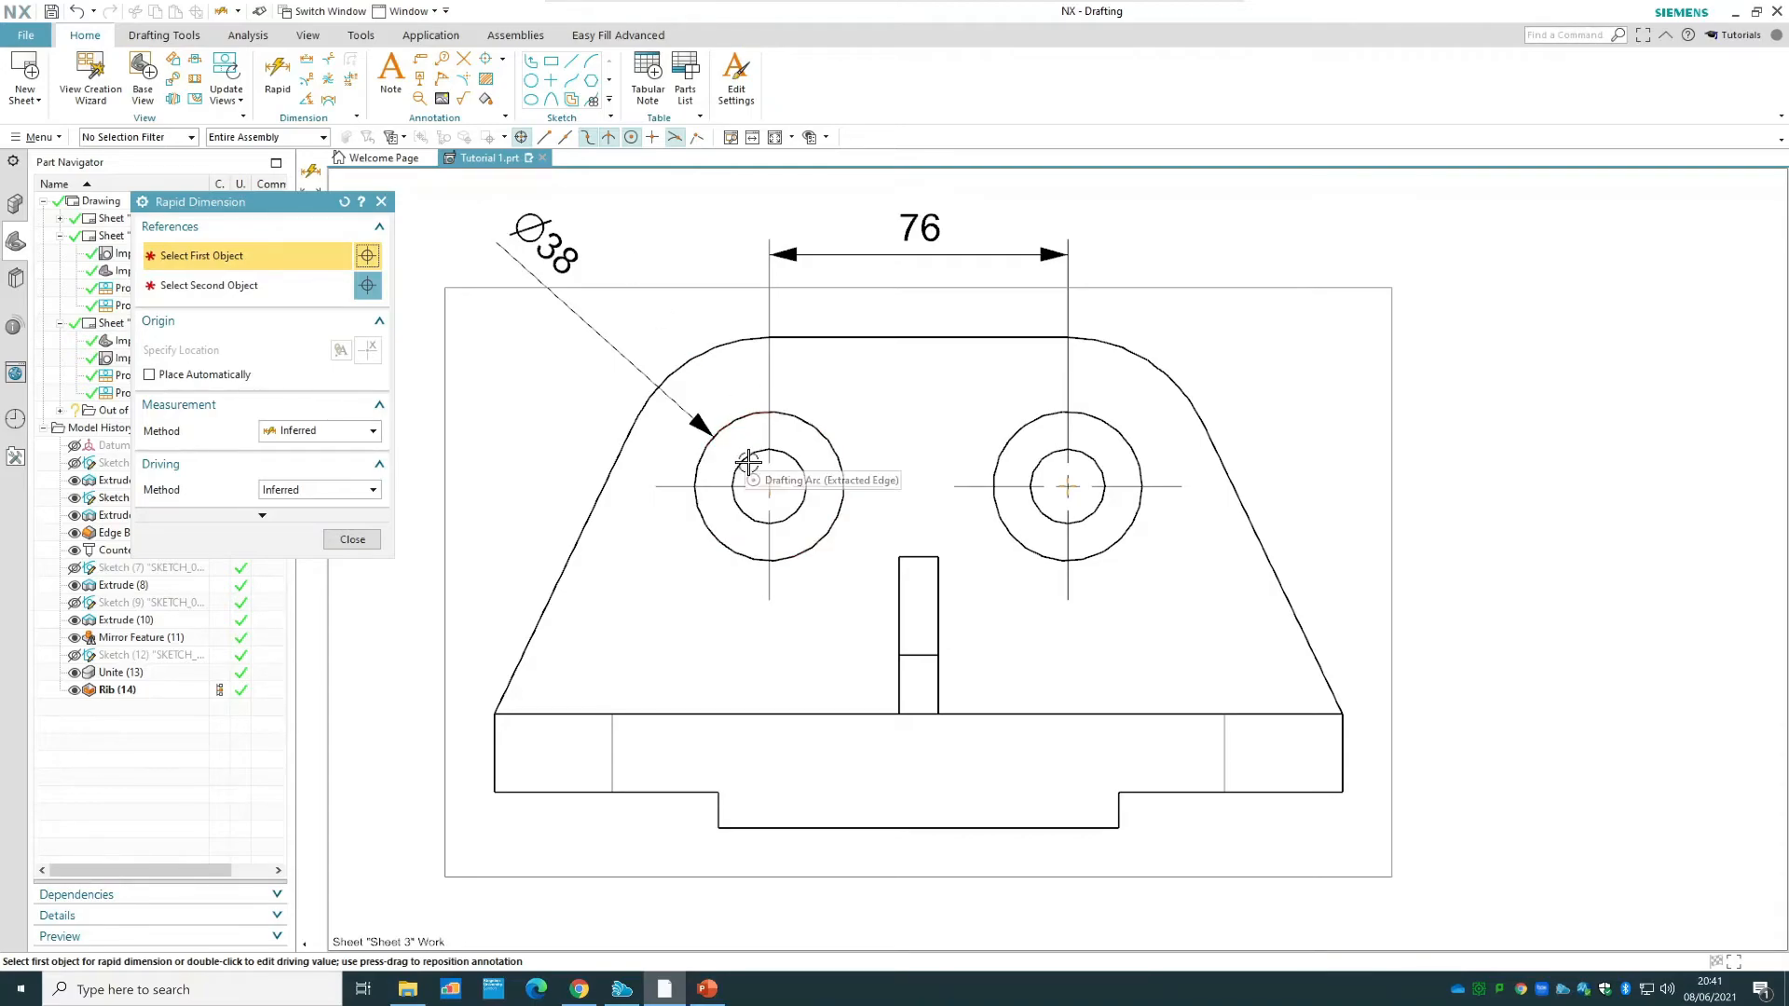
left_click(749, 456)
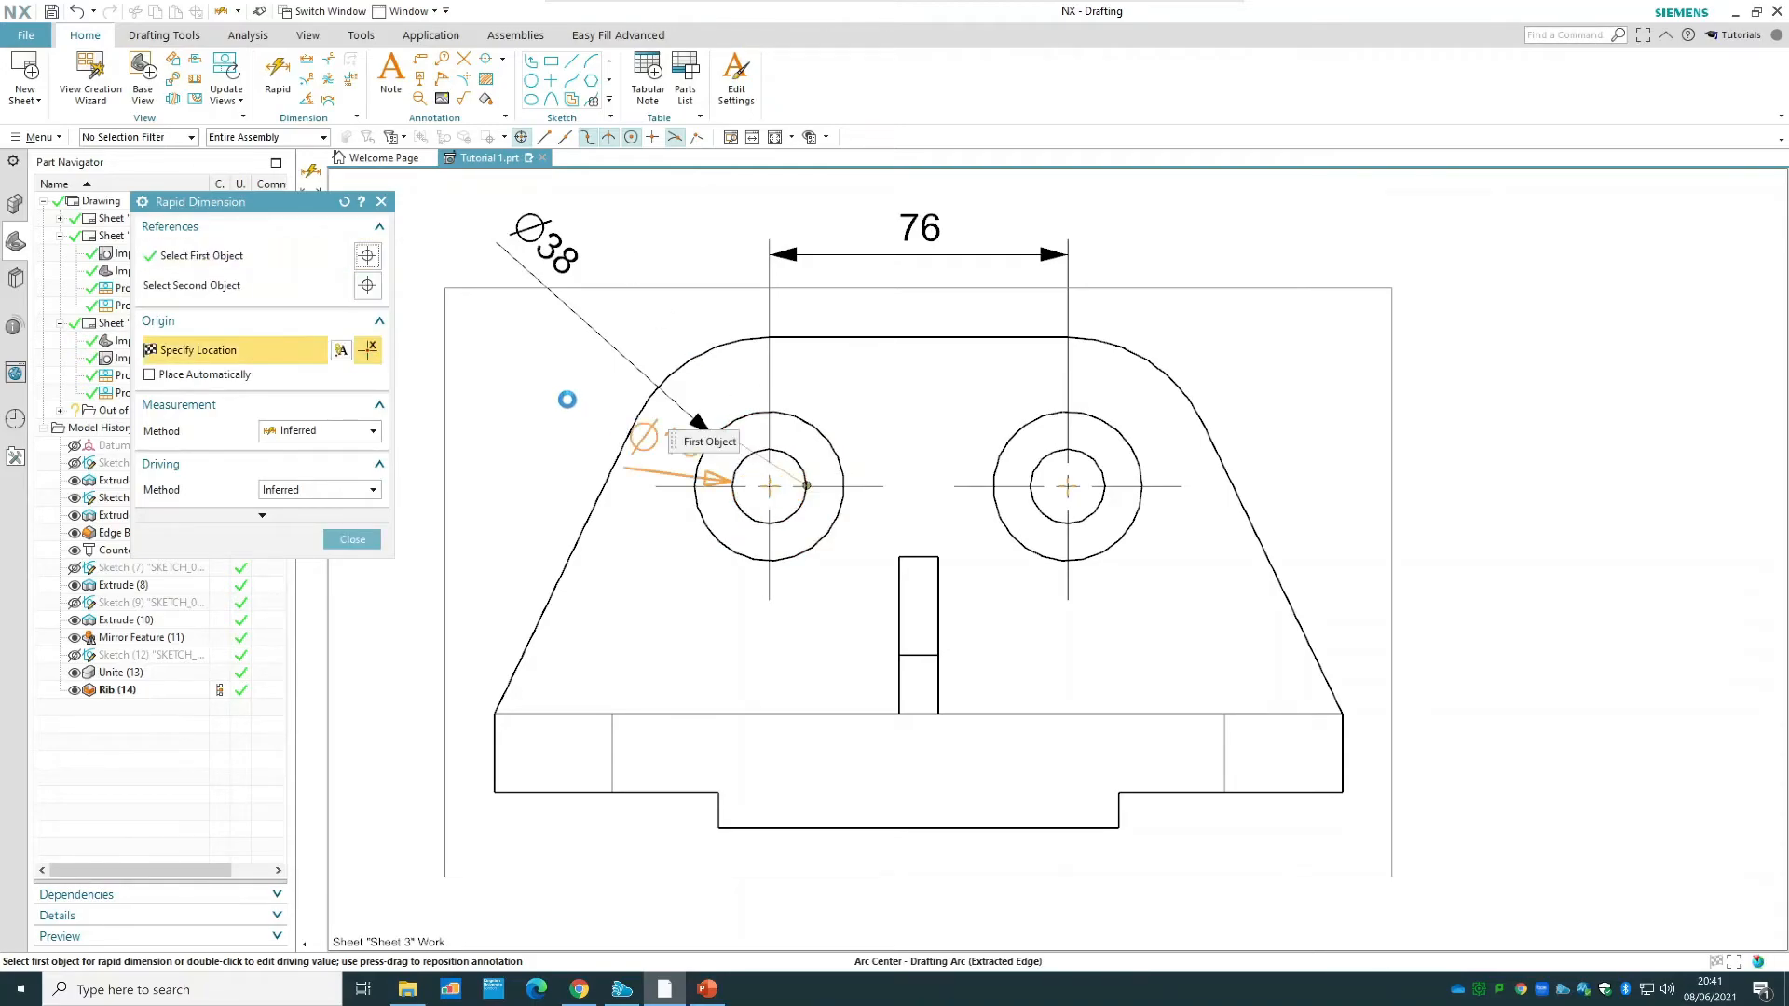
left_click(492, 358)
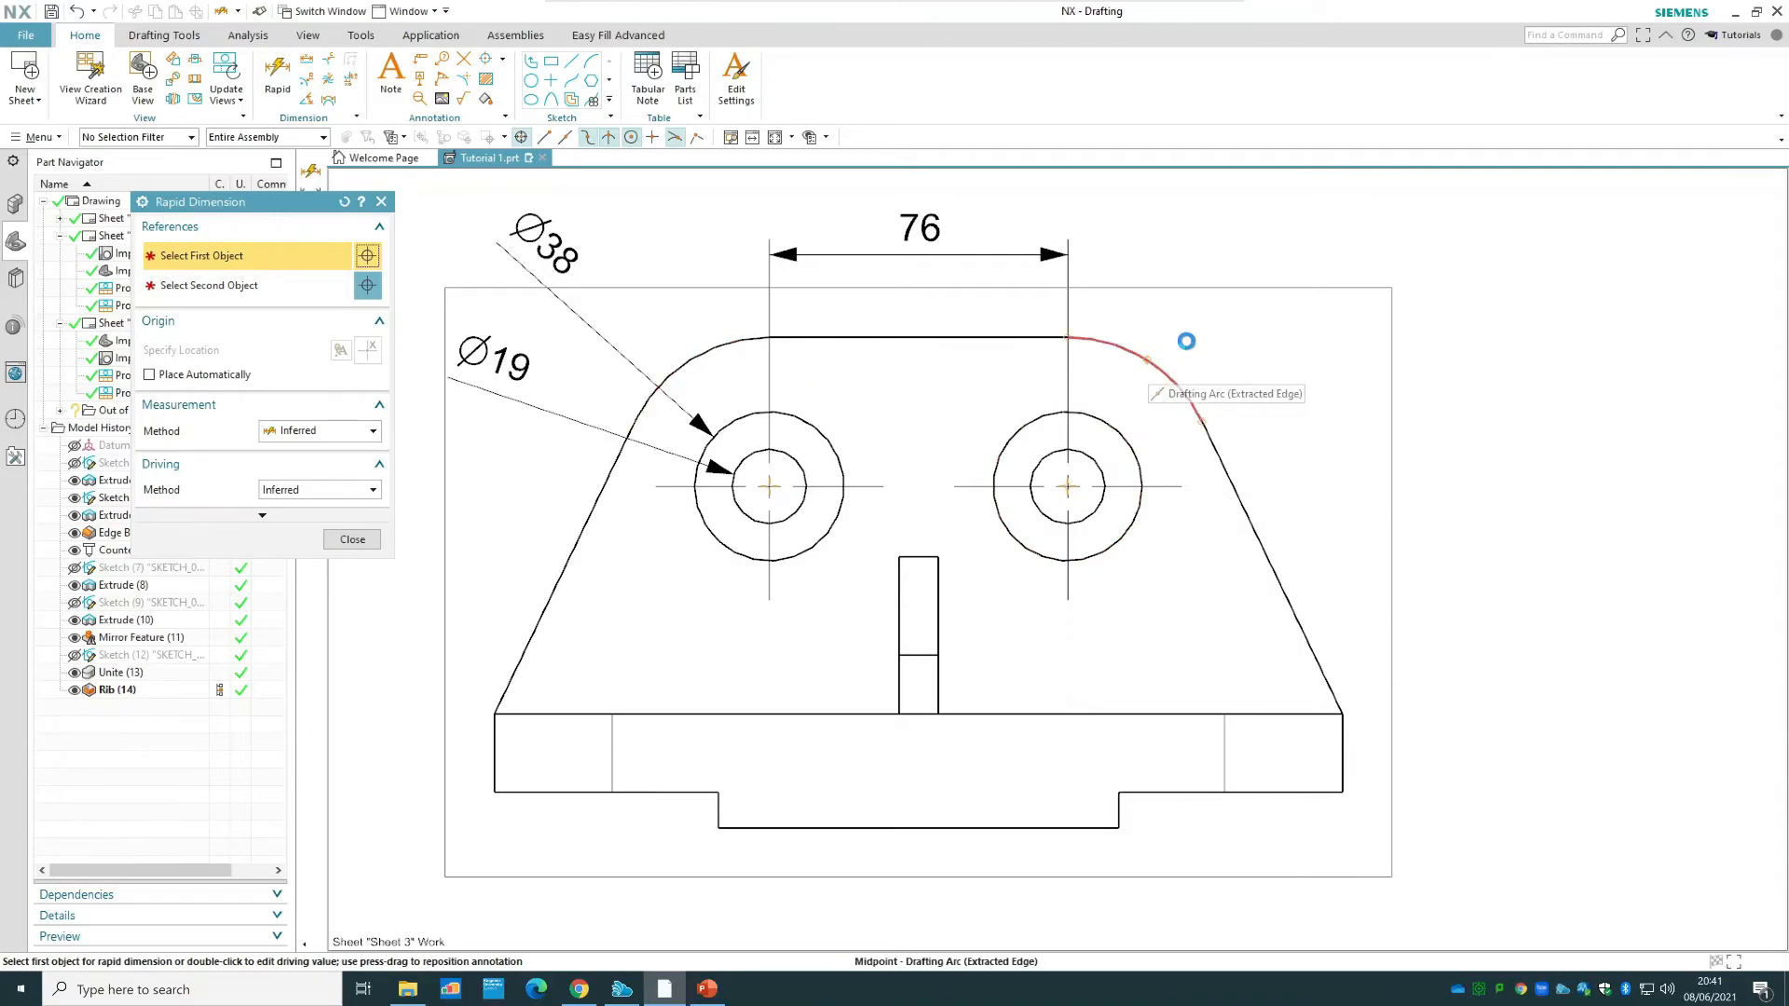
- Add a radius dimension to the upright plate's upper right corner arc in the front view, placing it diagonally outside the corner
left_click(1148, 359)
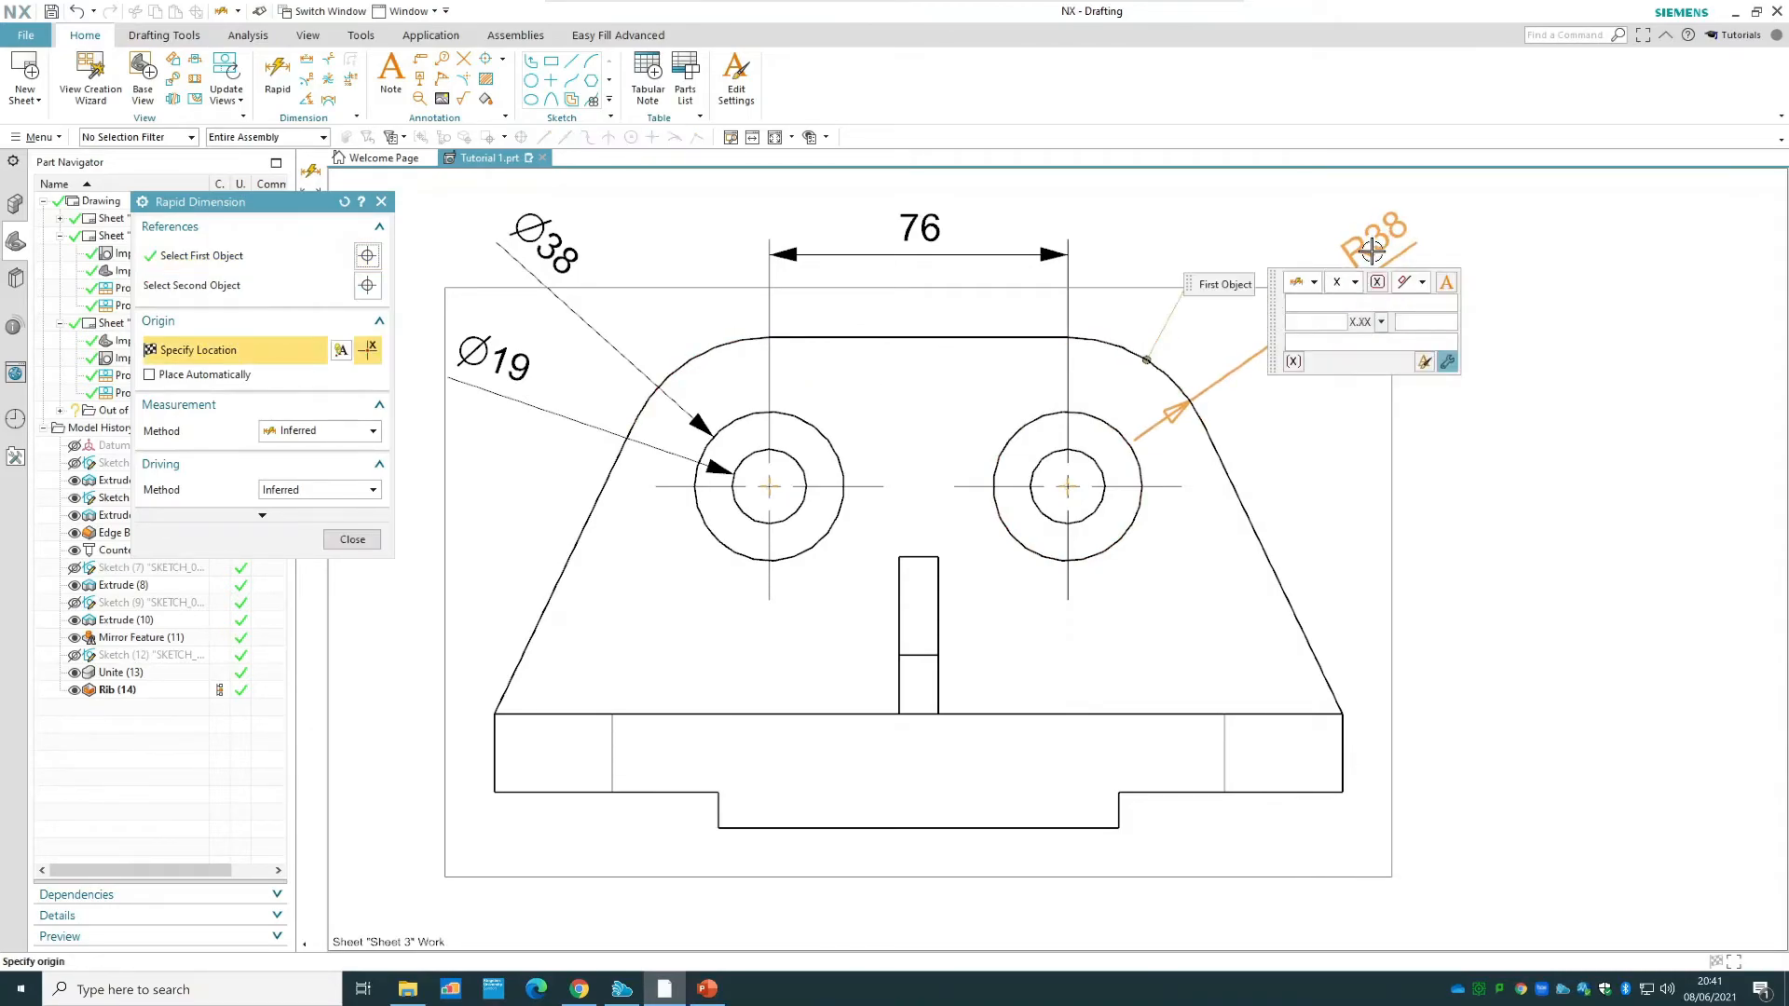
left_click(1371, 250)
left_click_drag(1365, 242, 1332, 262)
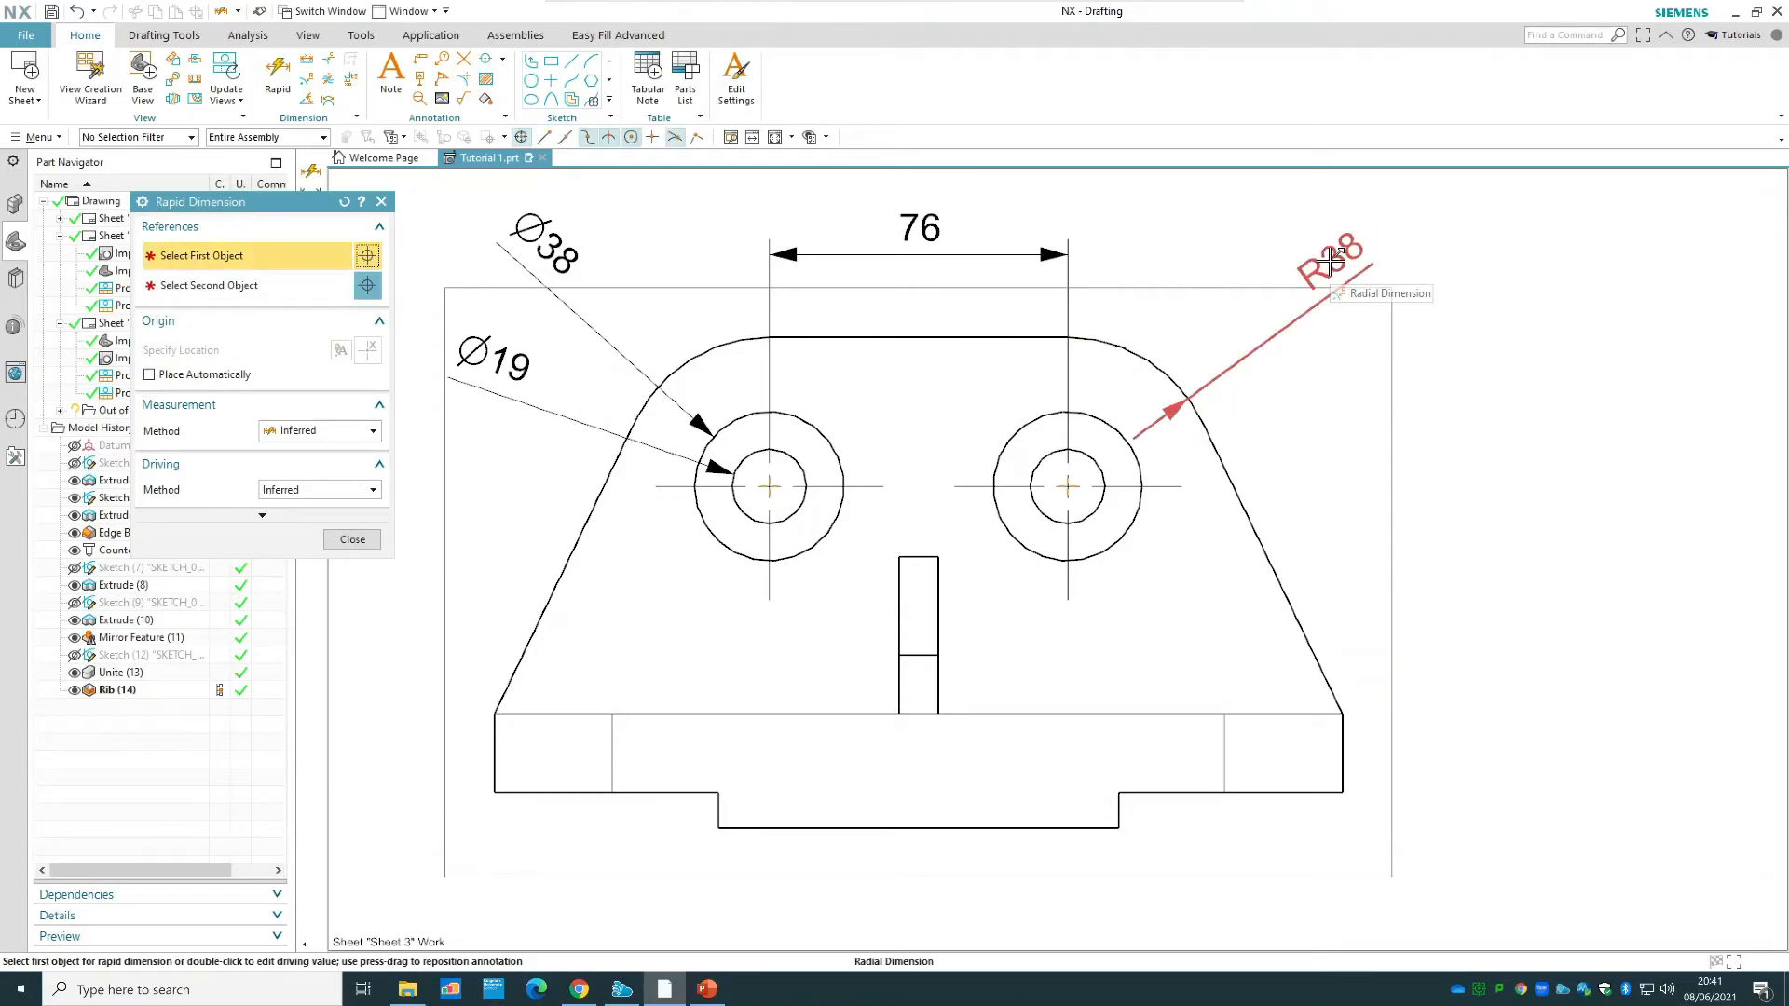
key("Escape")
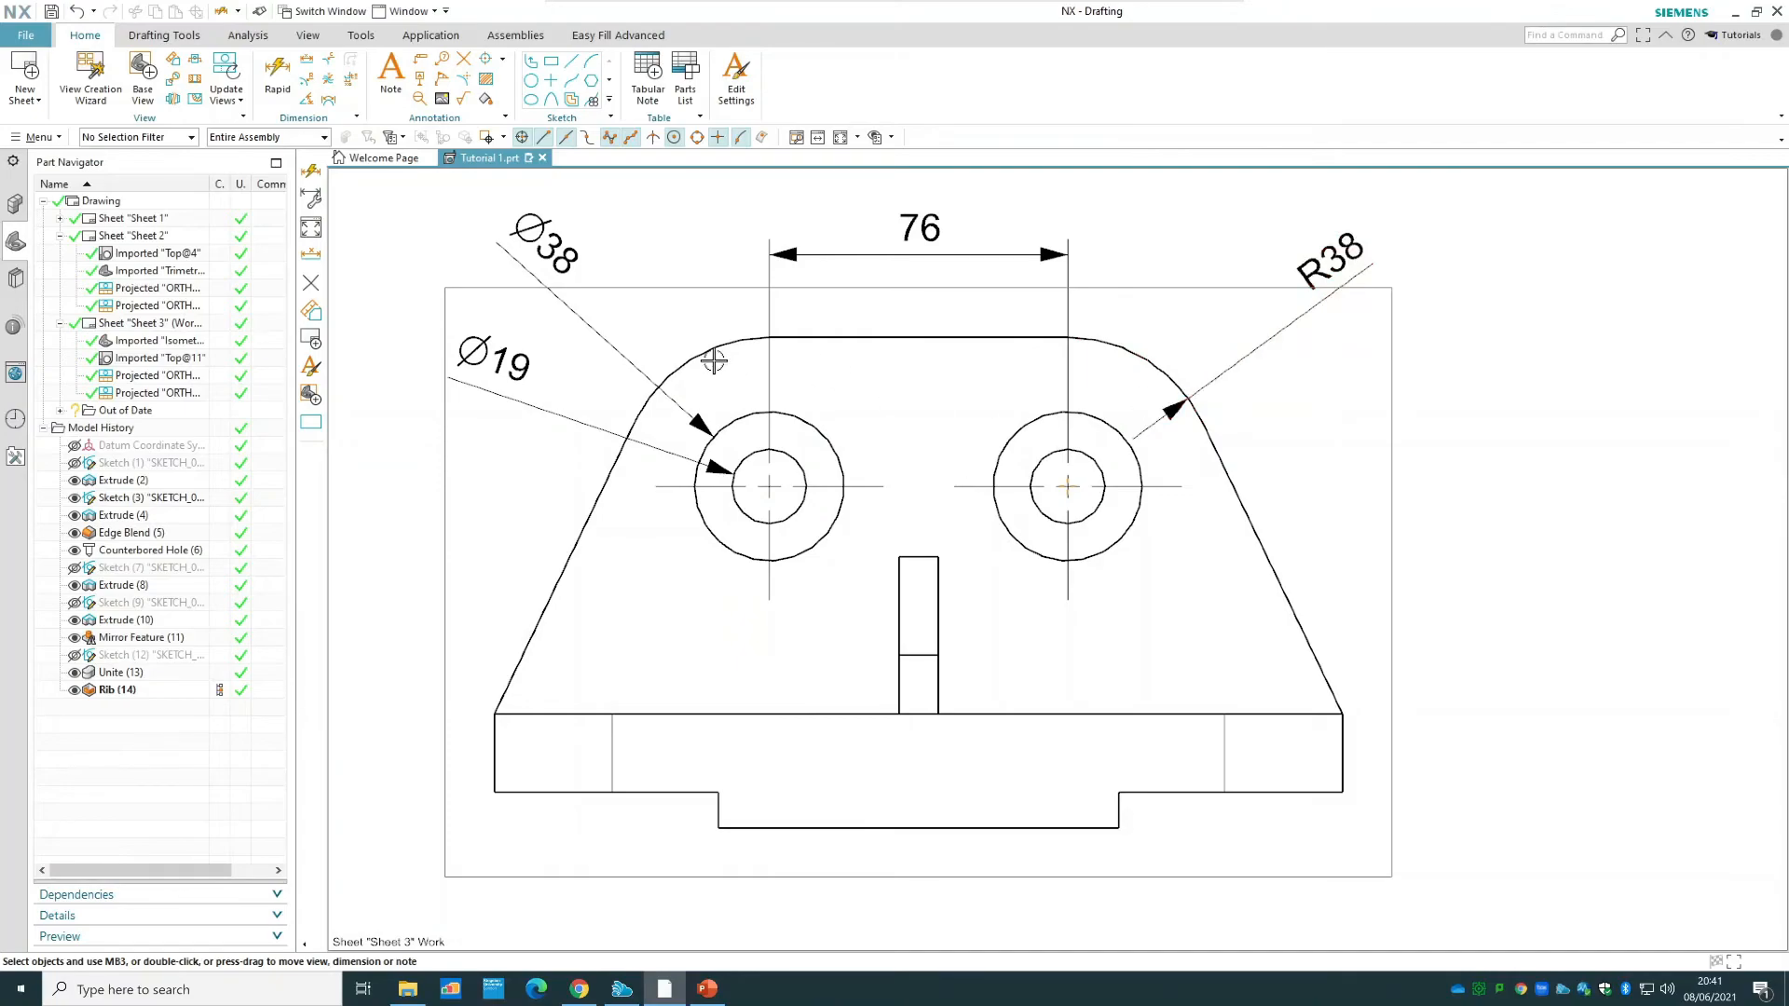
- Dimension the upright plate's height from its top edge to the base's upper edge in the front view, placing it close to the right side
left_click(277, 70)
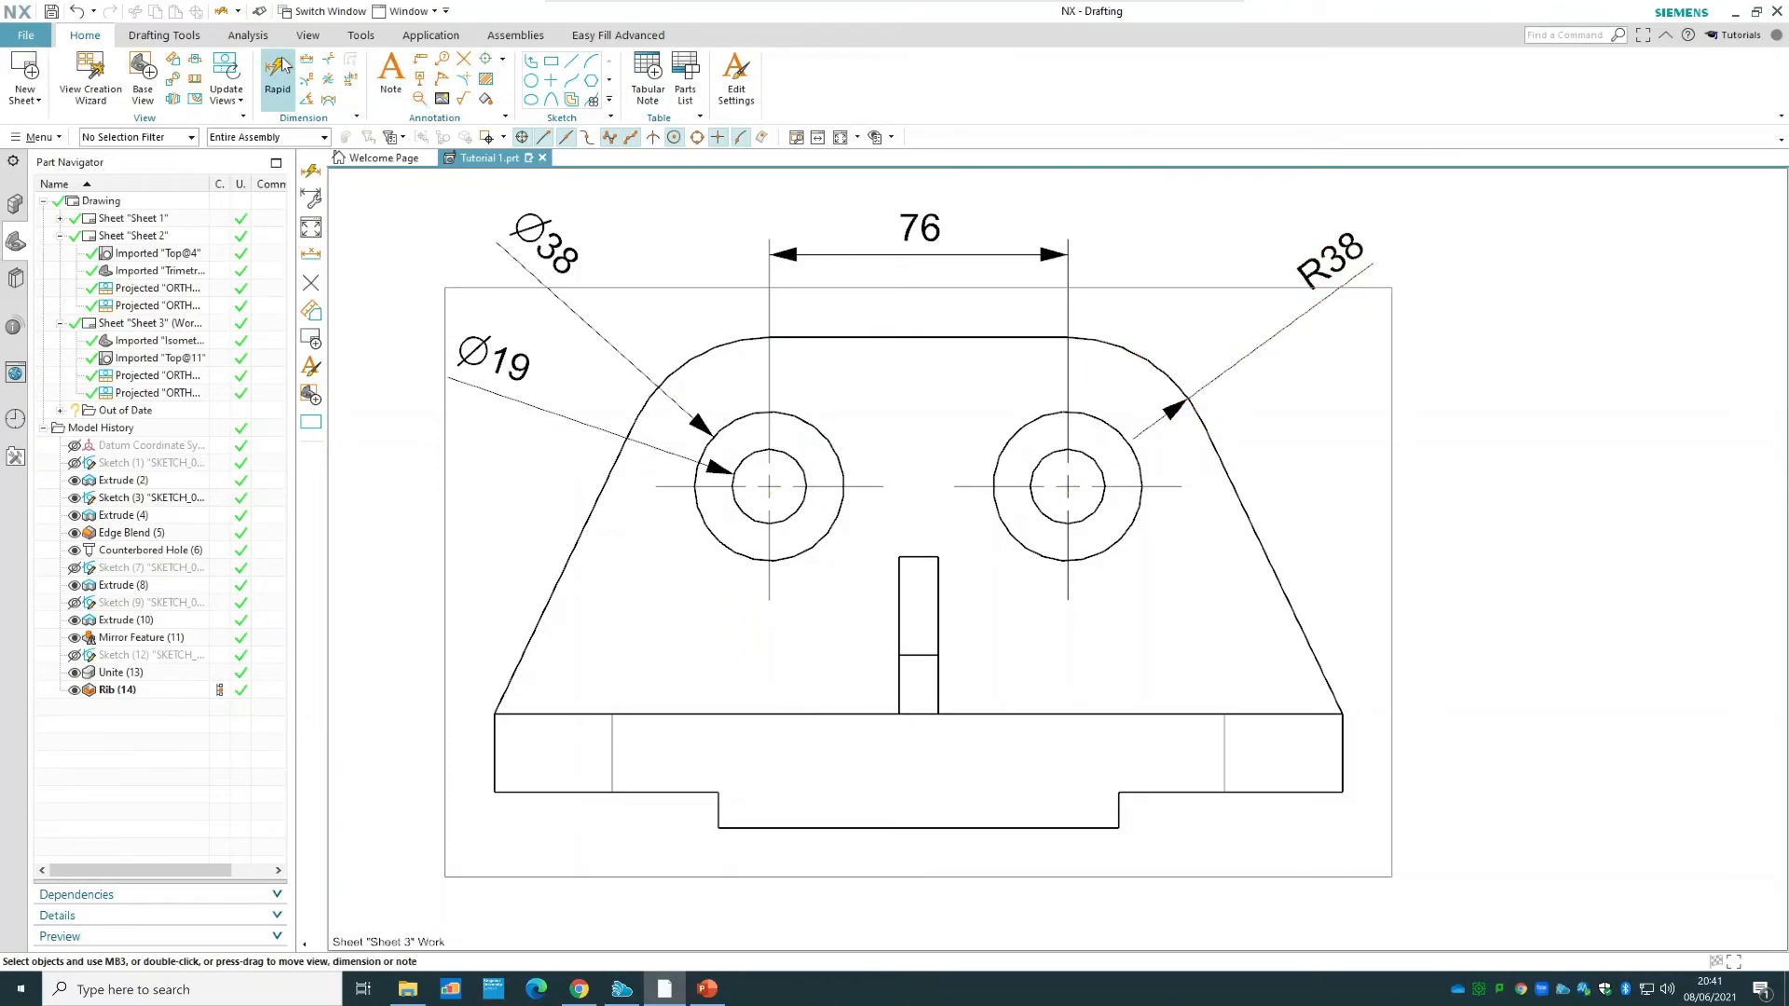
left_click(858, 337)
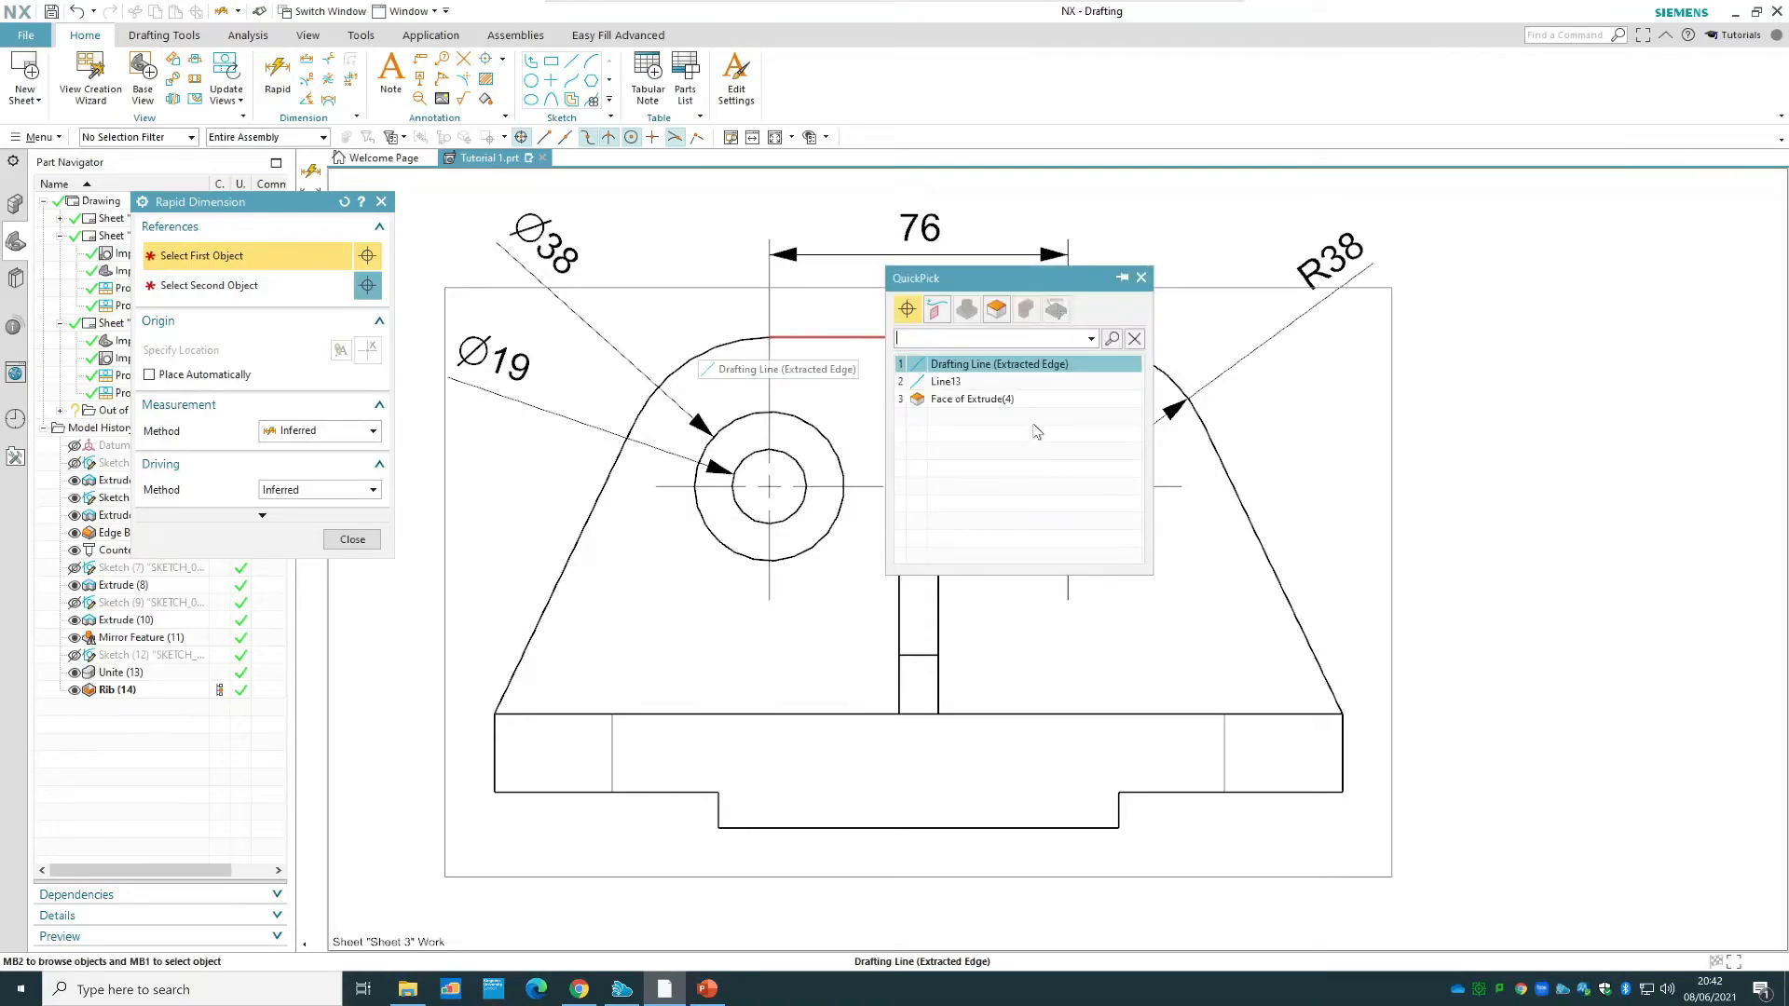
left_click(1021, 364)
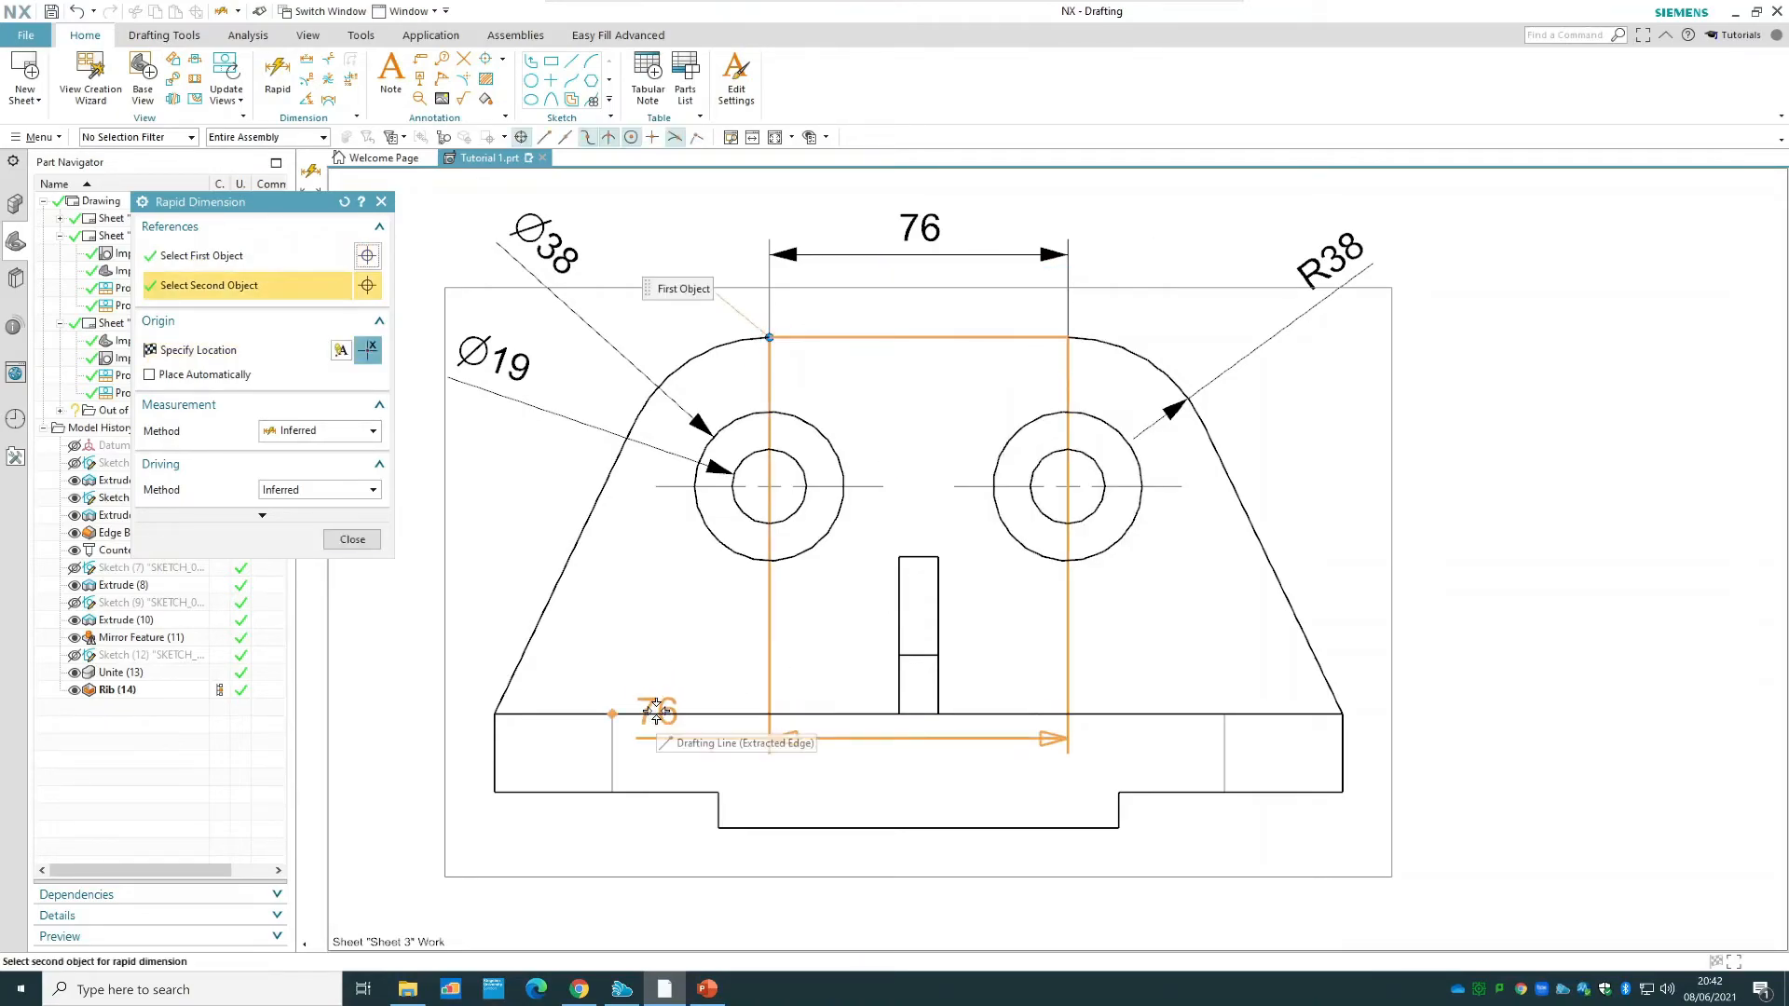
left_click(623, 712)
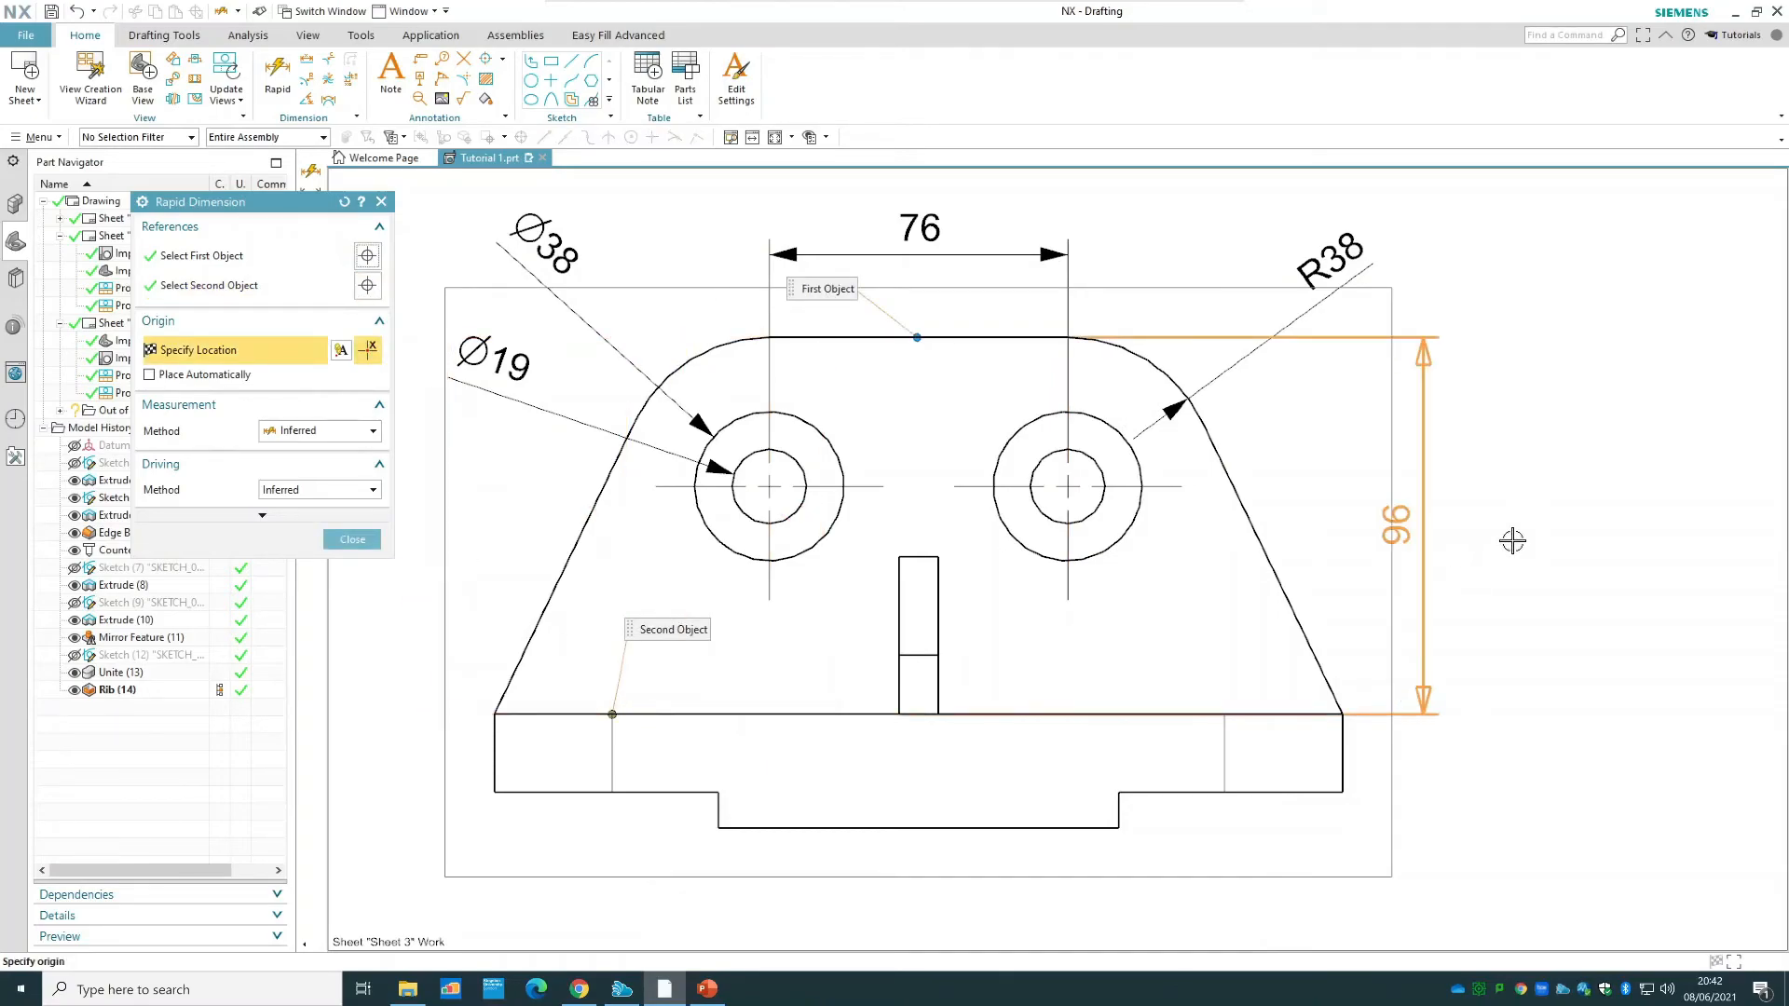
left_click(1551, 539)
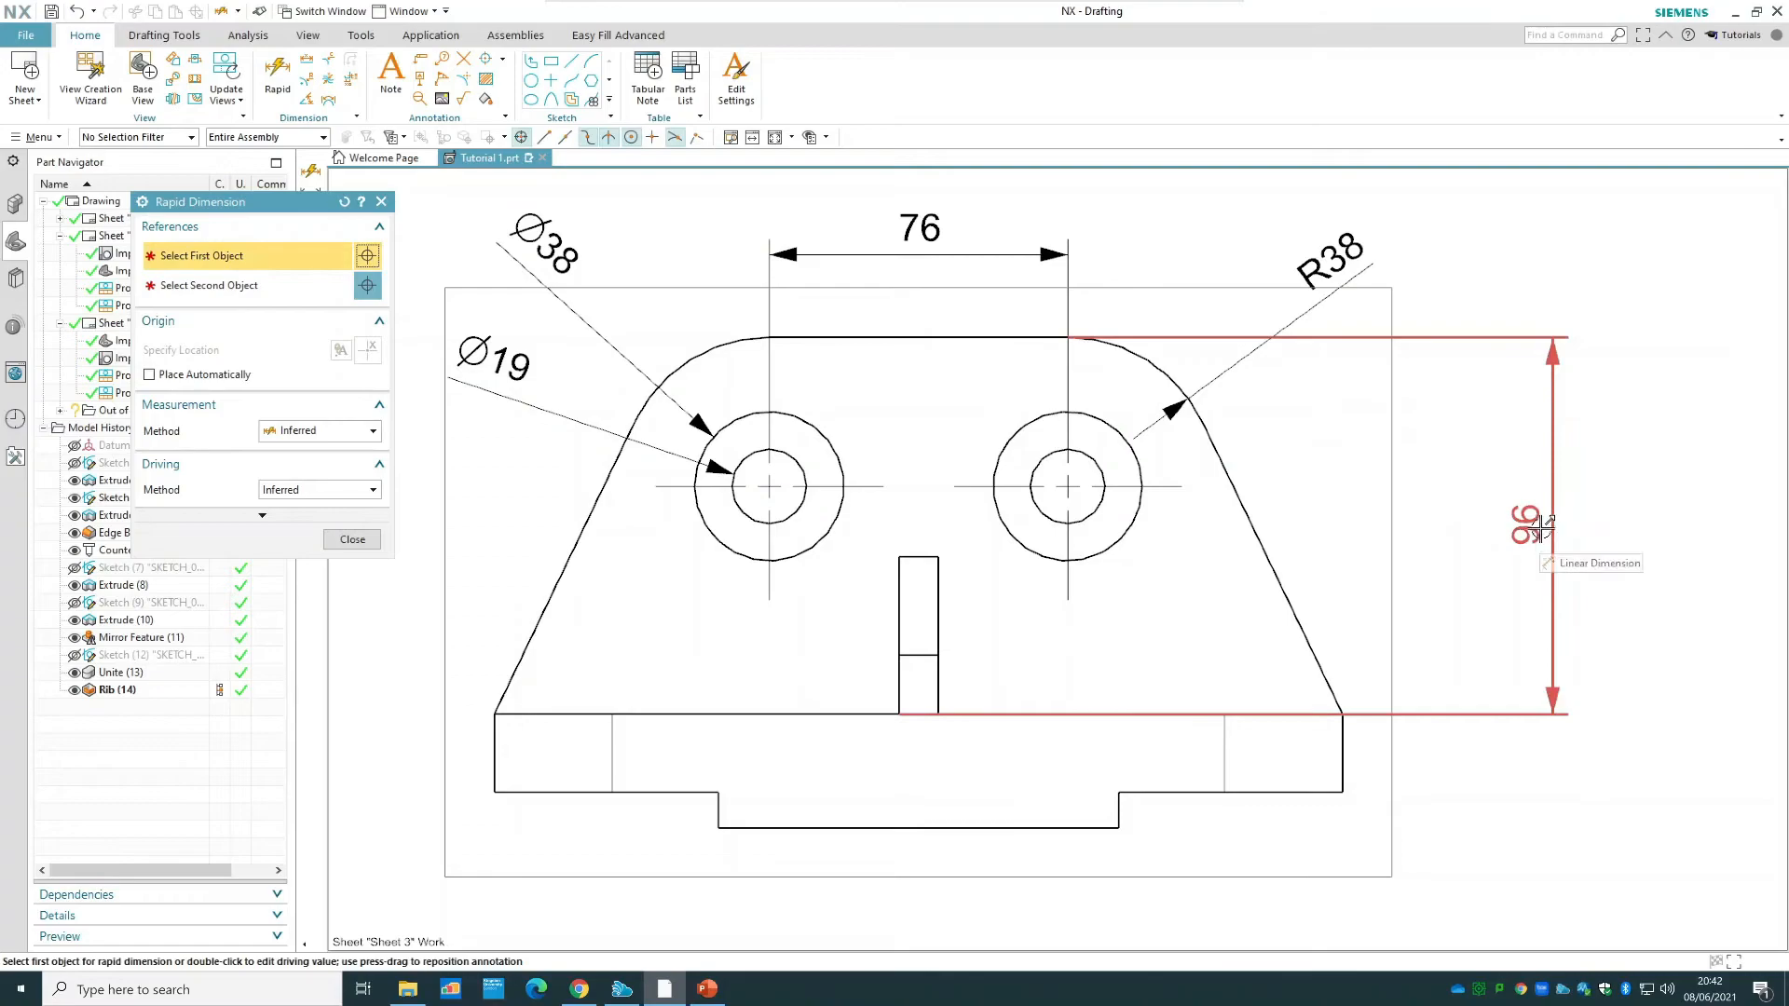
key("Escape")
left_click_drag(1528, 524, 1455, 524)
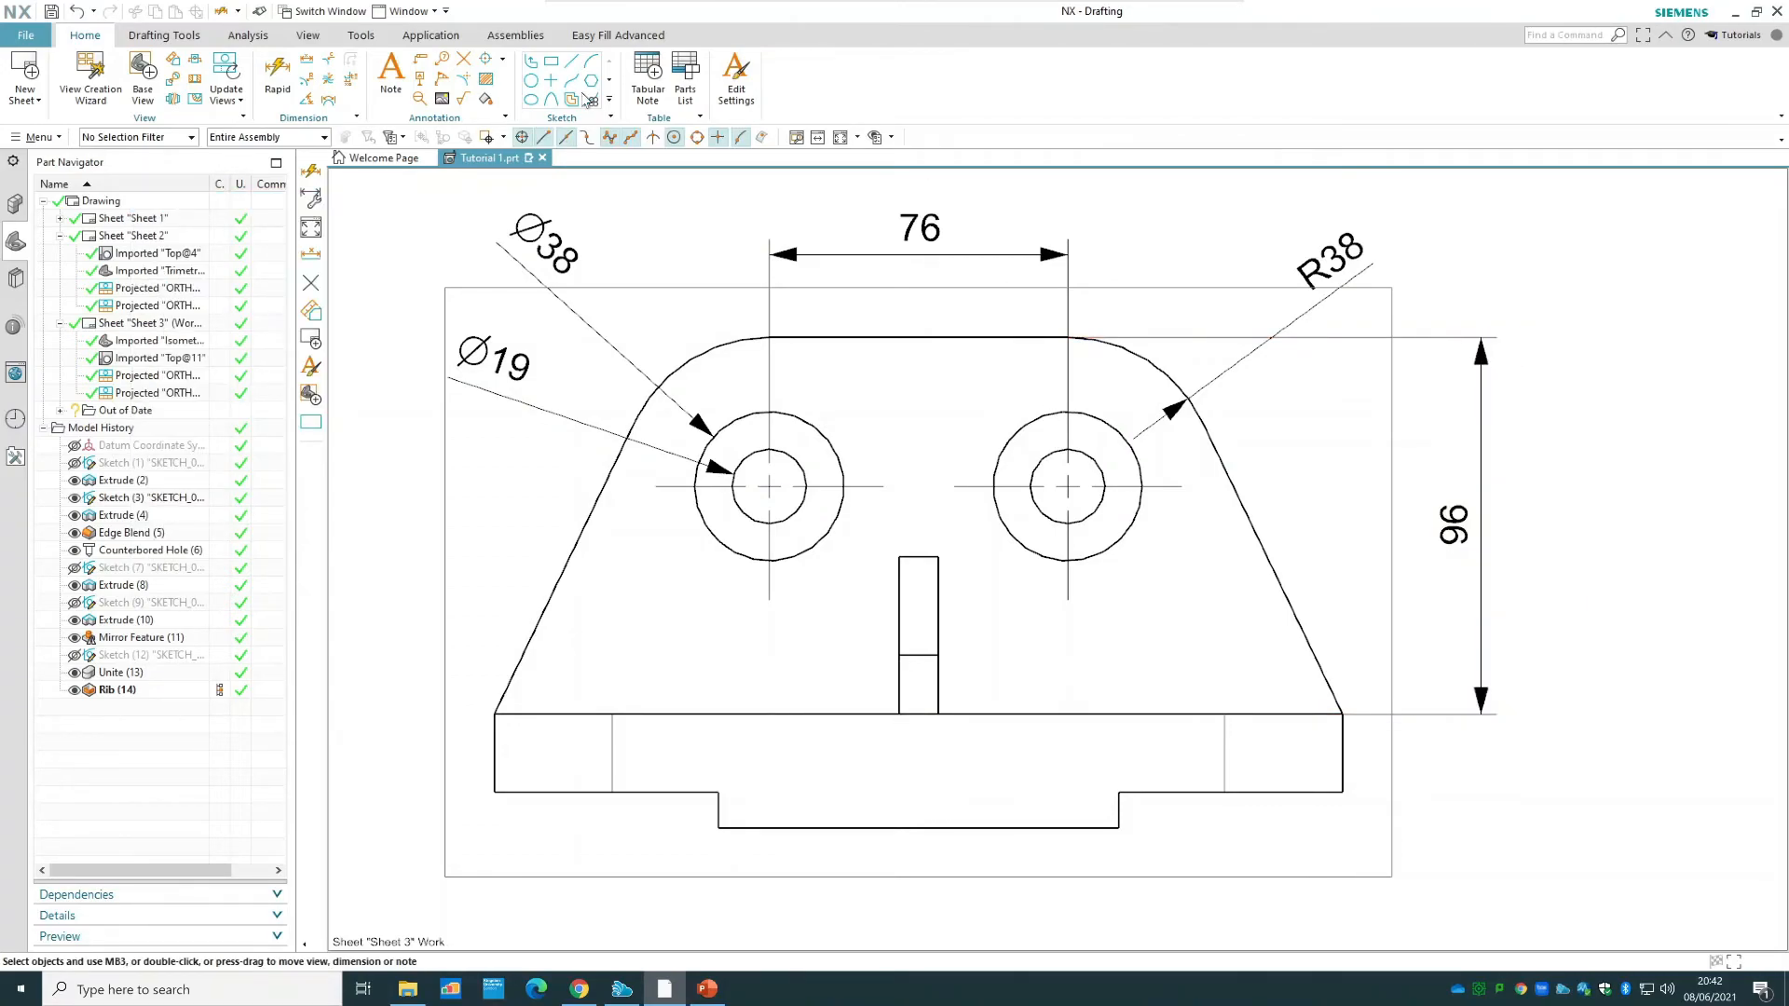
- Dimension the base's overall width between its two outer side edges in the front view, placing the dimension below the view
left_click(278, 77)
left_click(1344, 755)
left_click(494, 750)
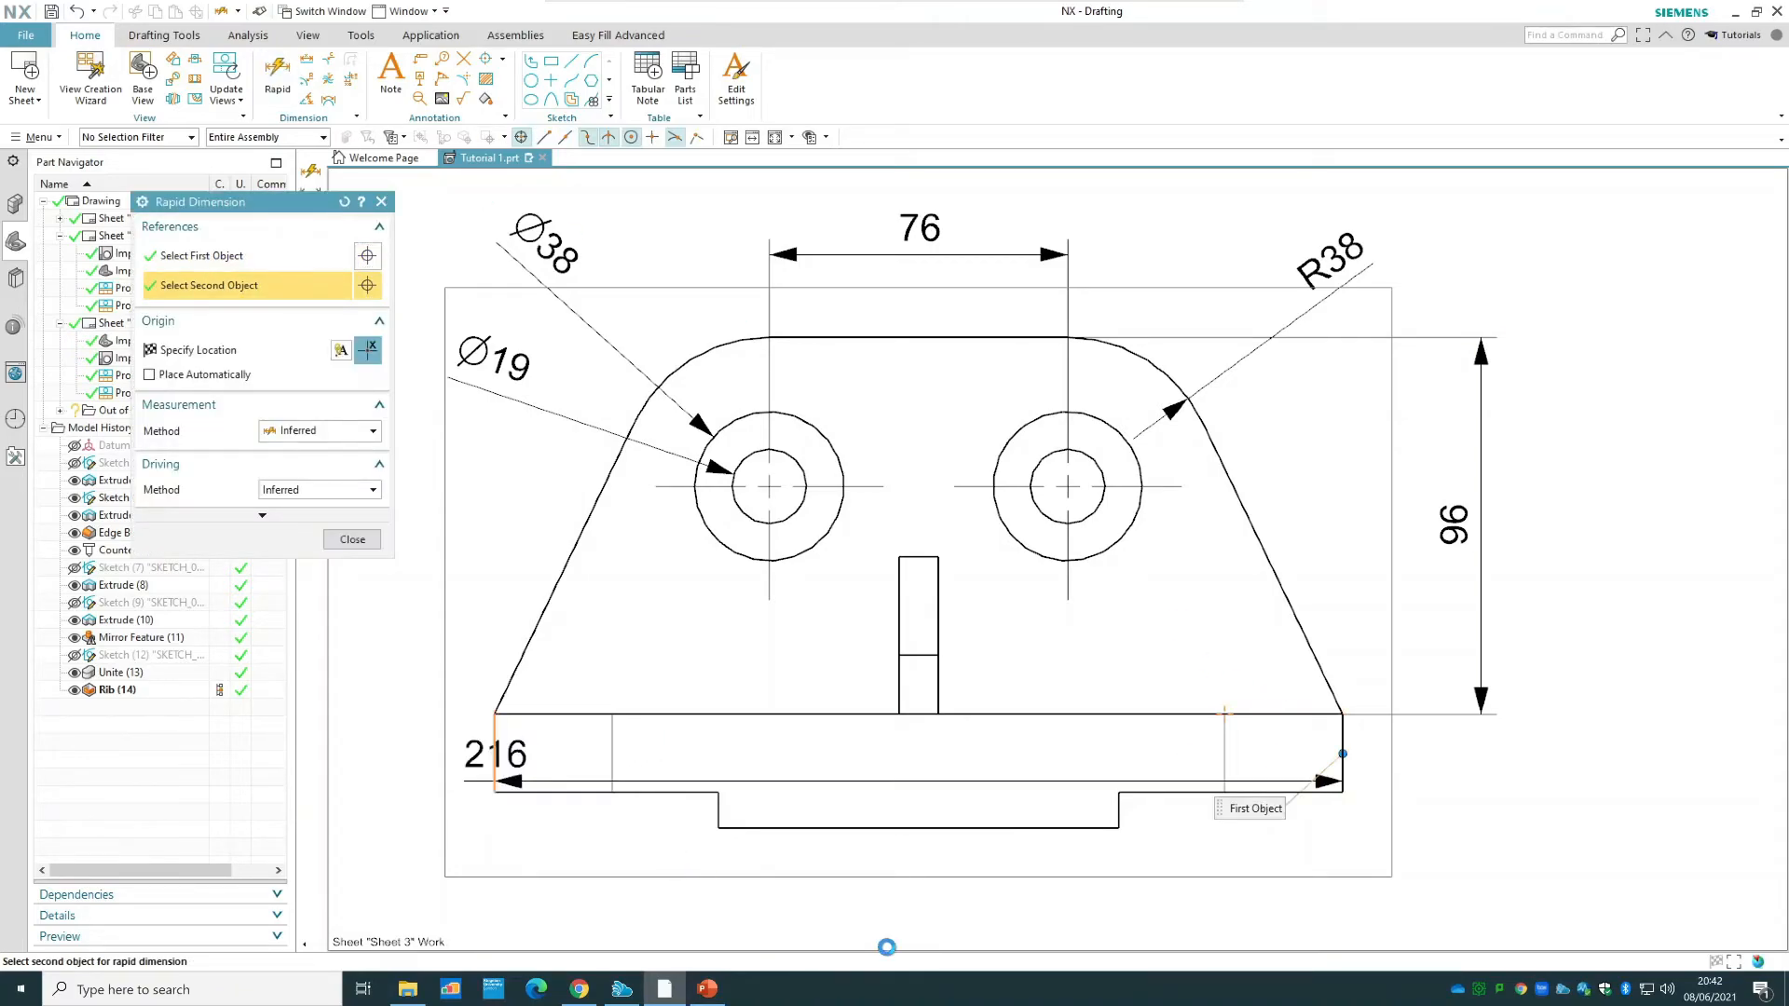
left_click(898, 902)
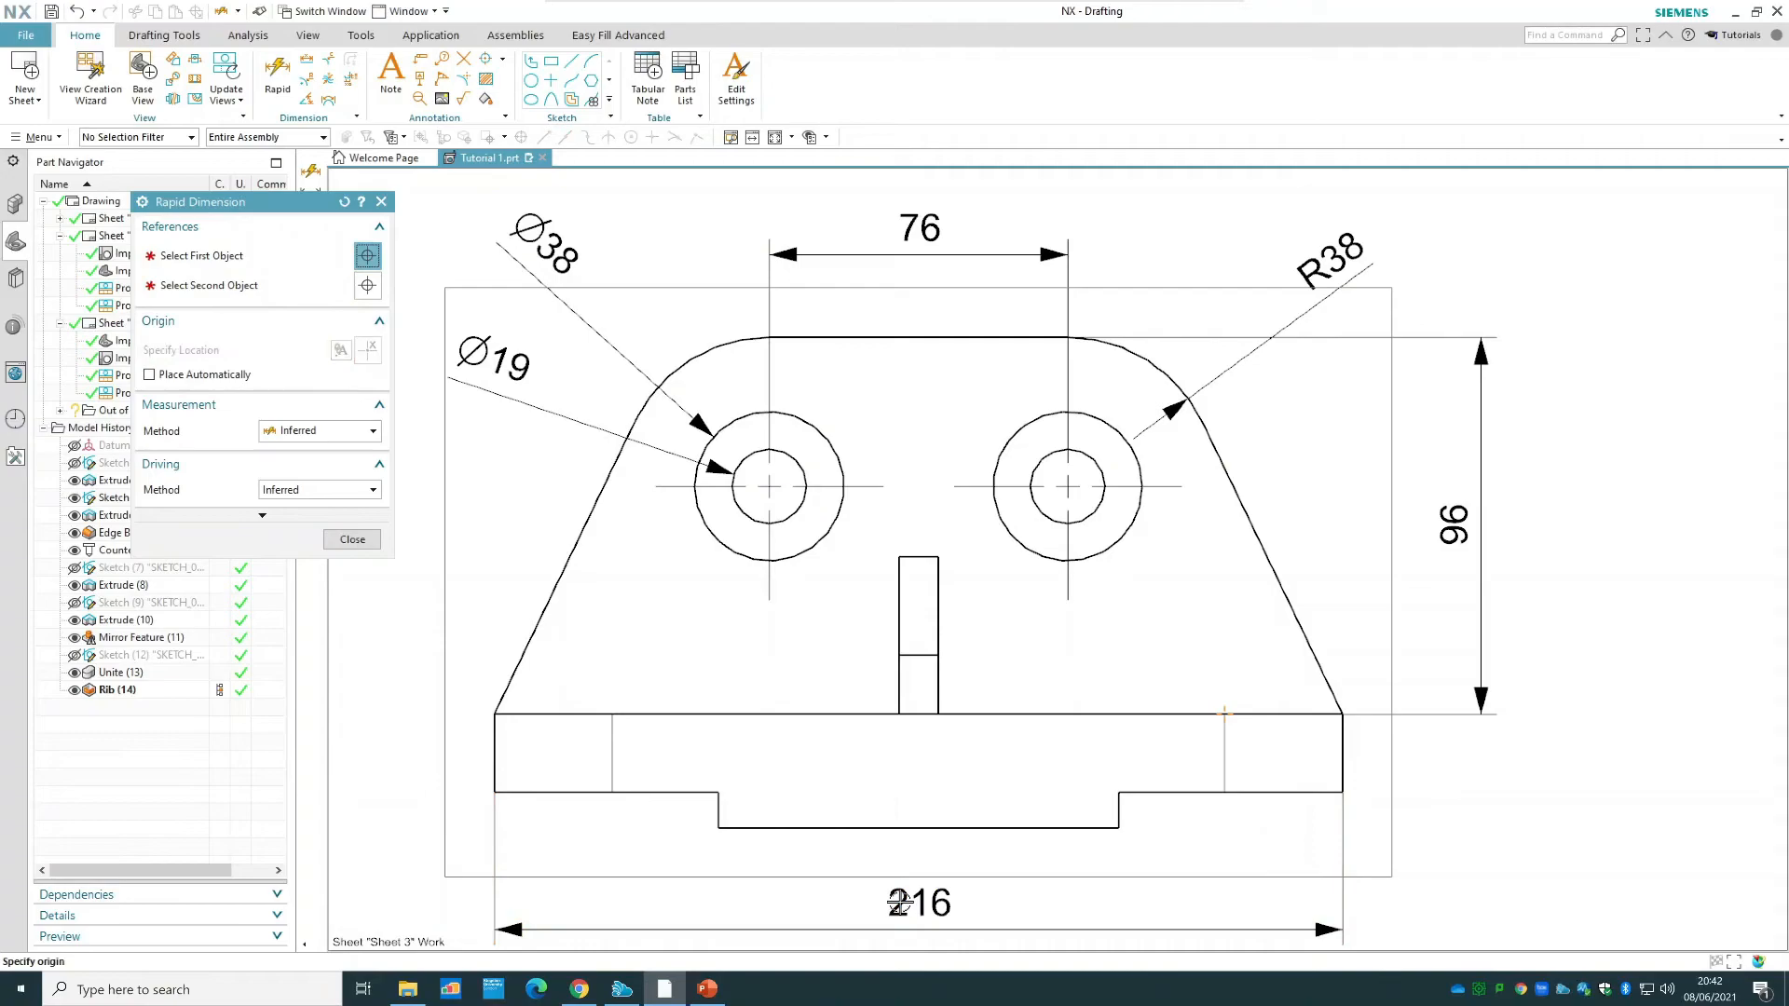
key("Escape")
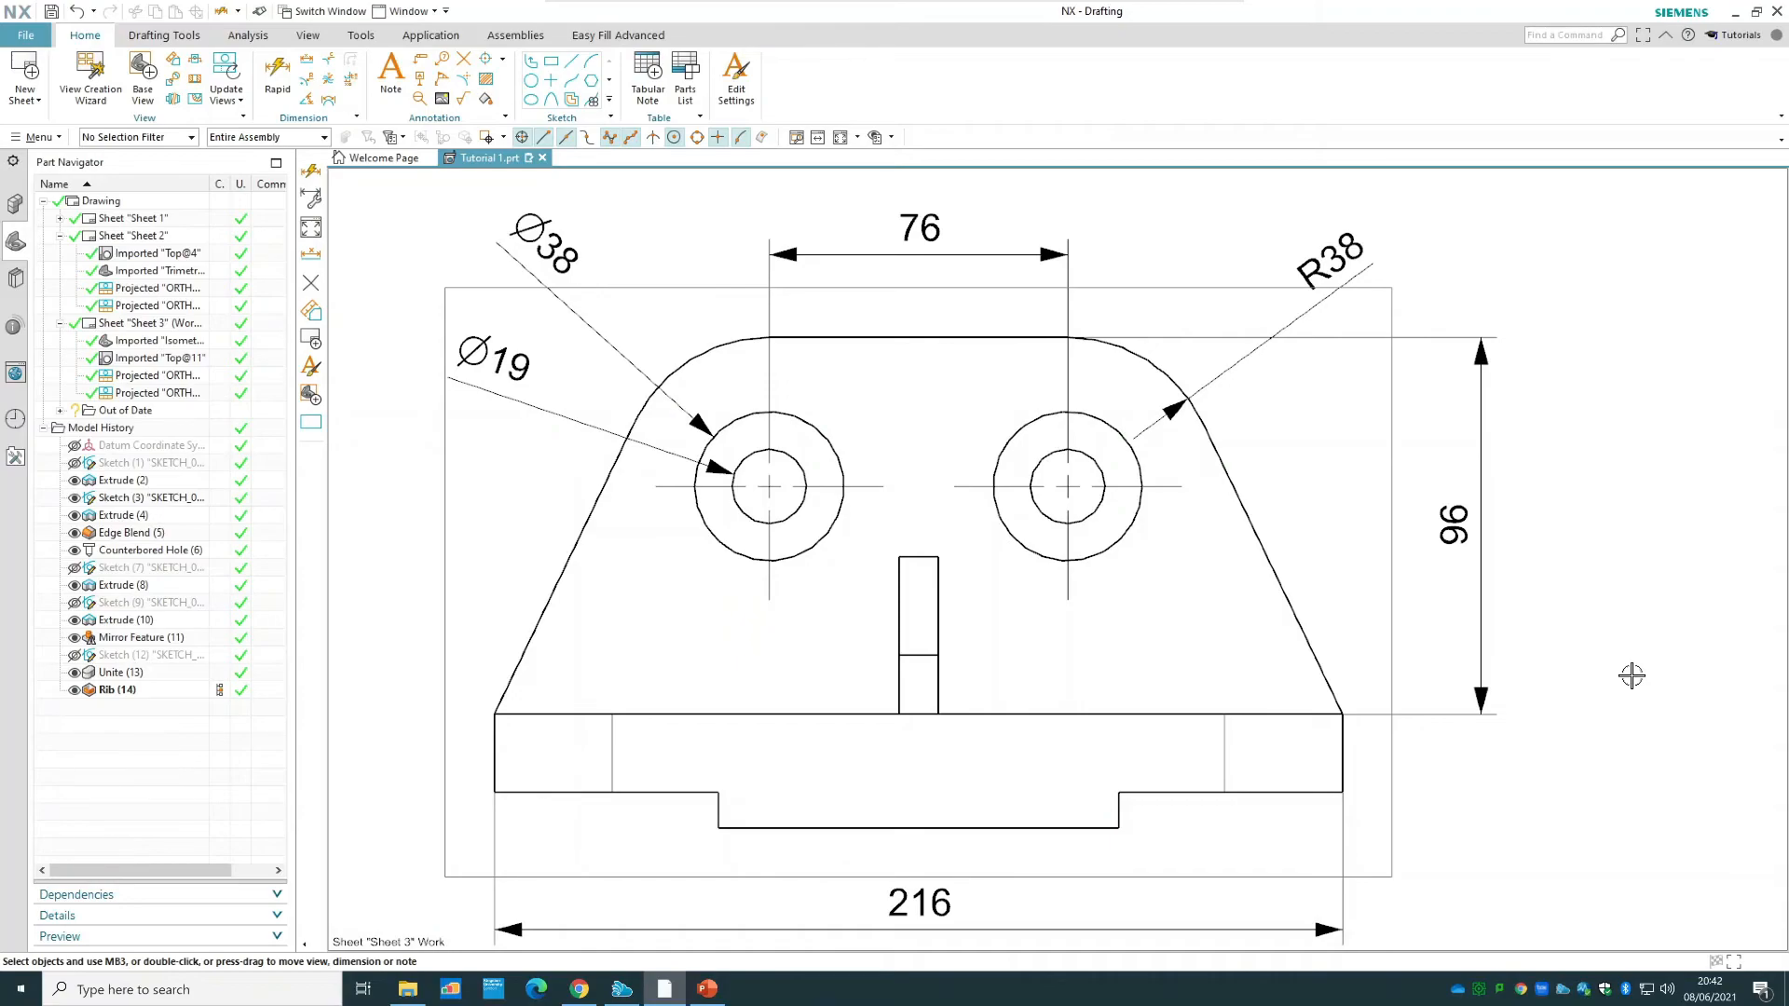
- Dimension the upright plate's thickness in the side view, placing the dimension just above the plate
scroll(1632, 675, "up", 2)
mouse_move(1574, 671)
middle_mouse_down()
mouse_move(786, 627)
mouse_move(737, 608)
middle_mouse_up()
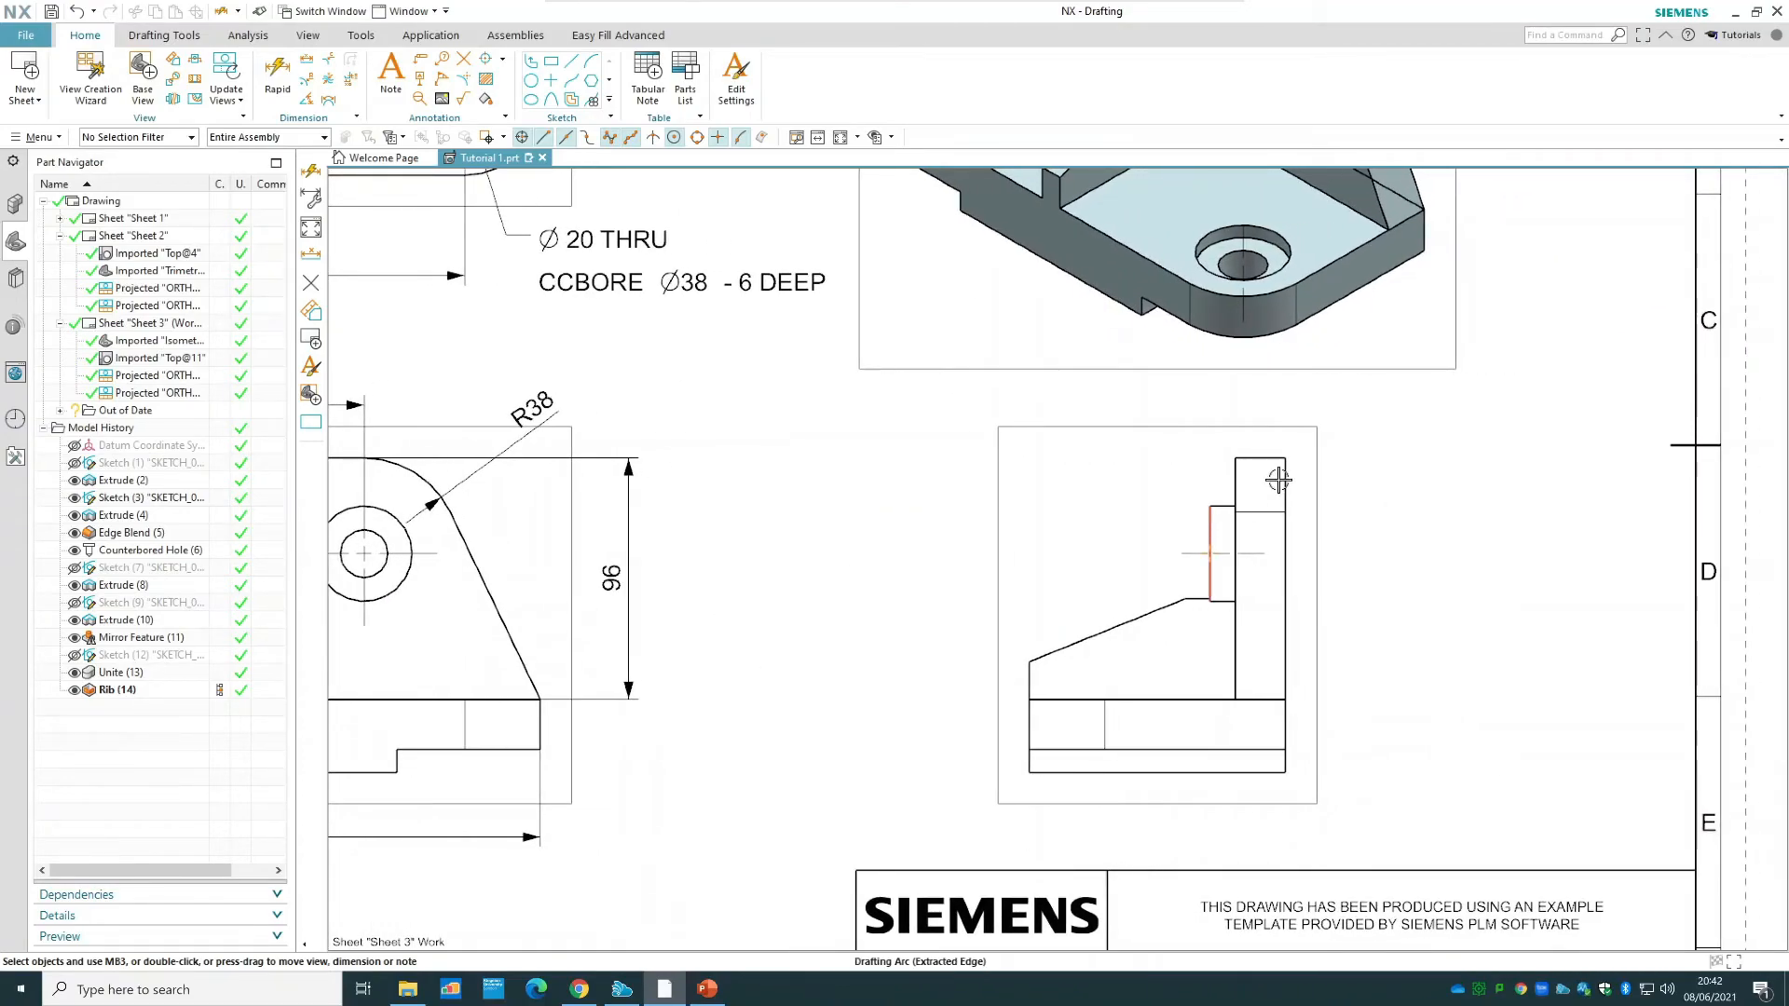
left_click(277, 88)
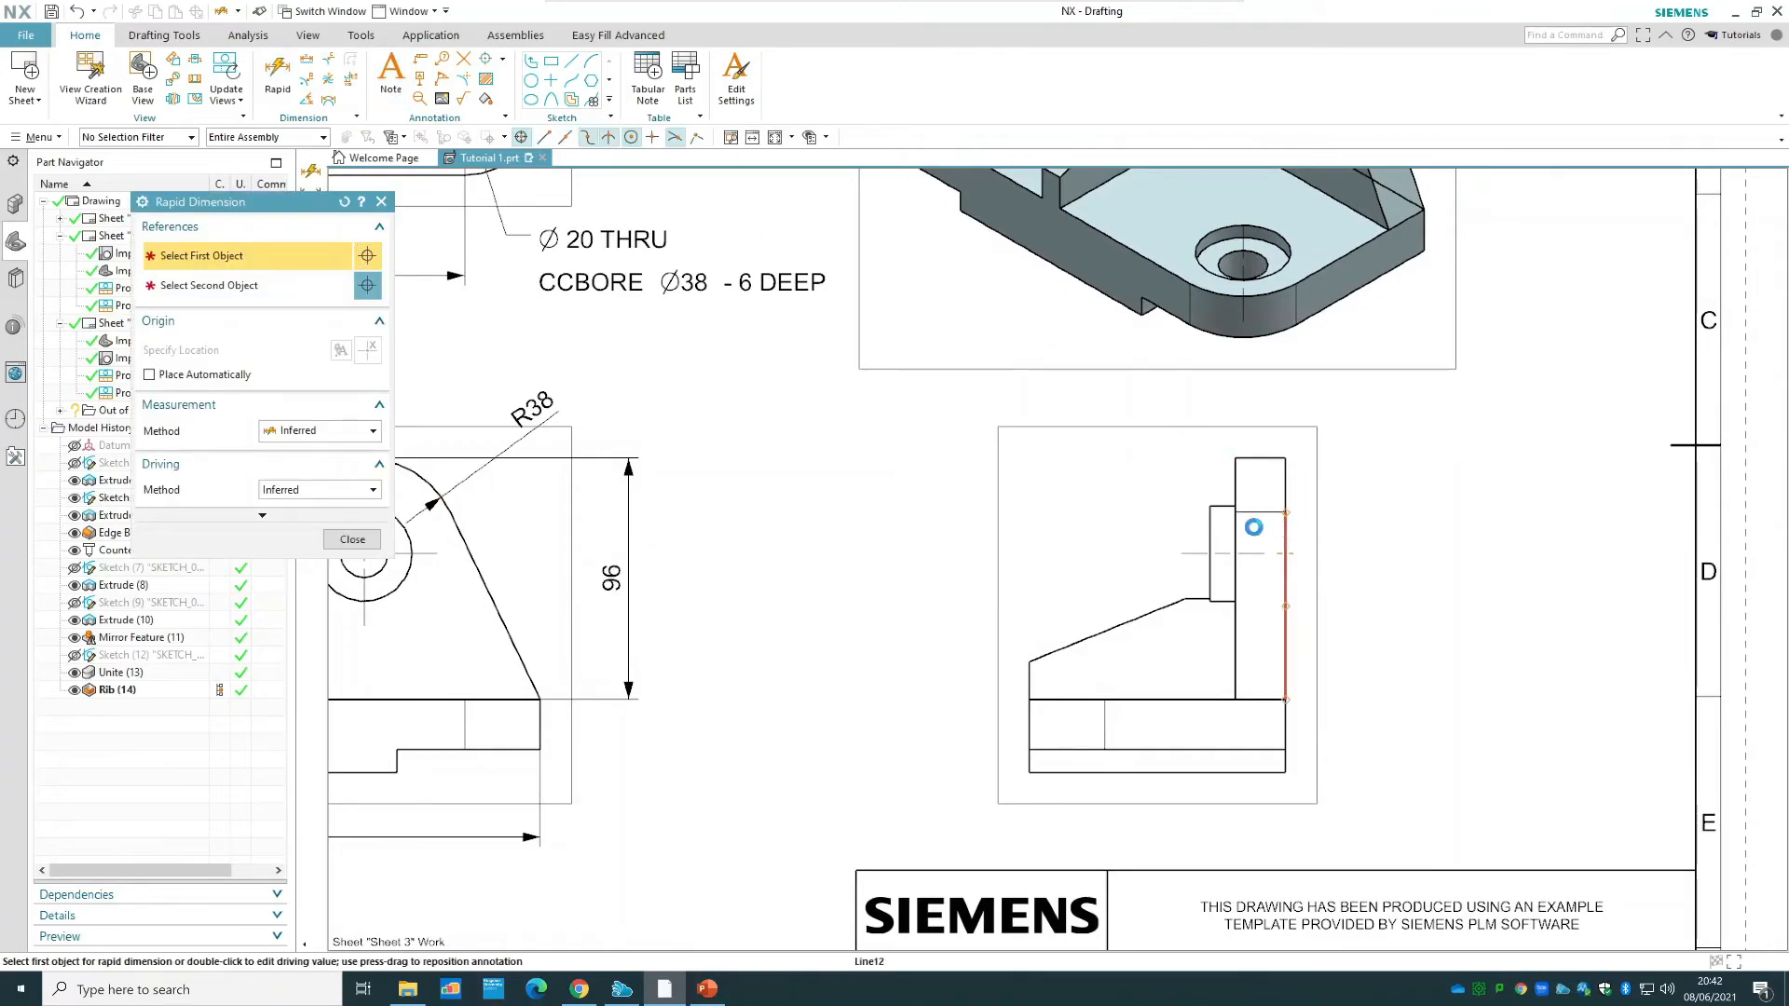
left_click(1284, 523)
left_click(1265, 424)
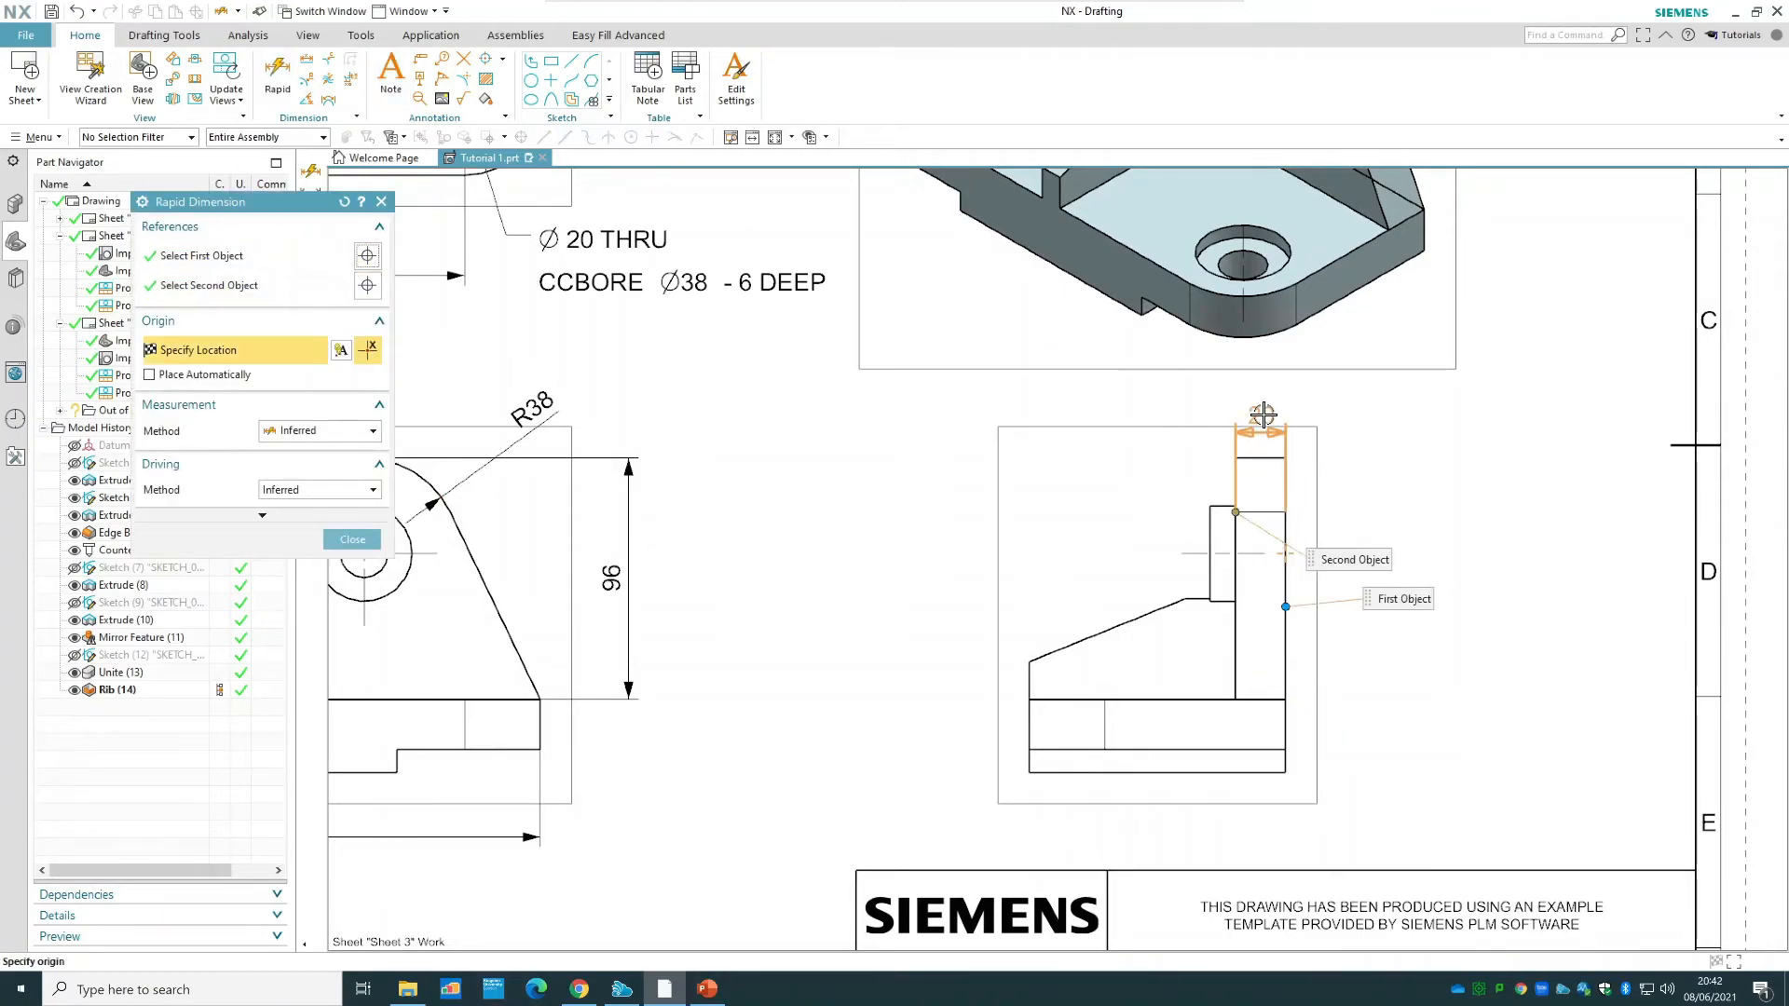
left_click(1262, 410)
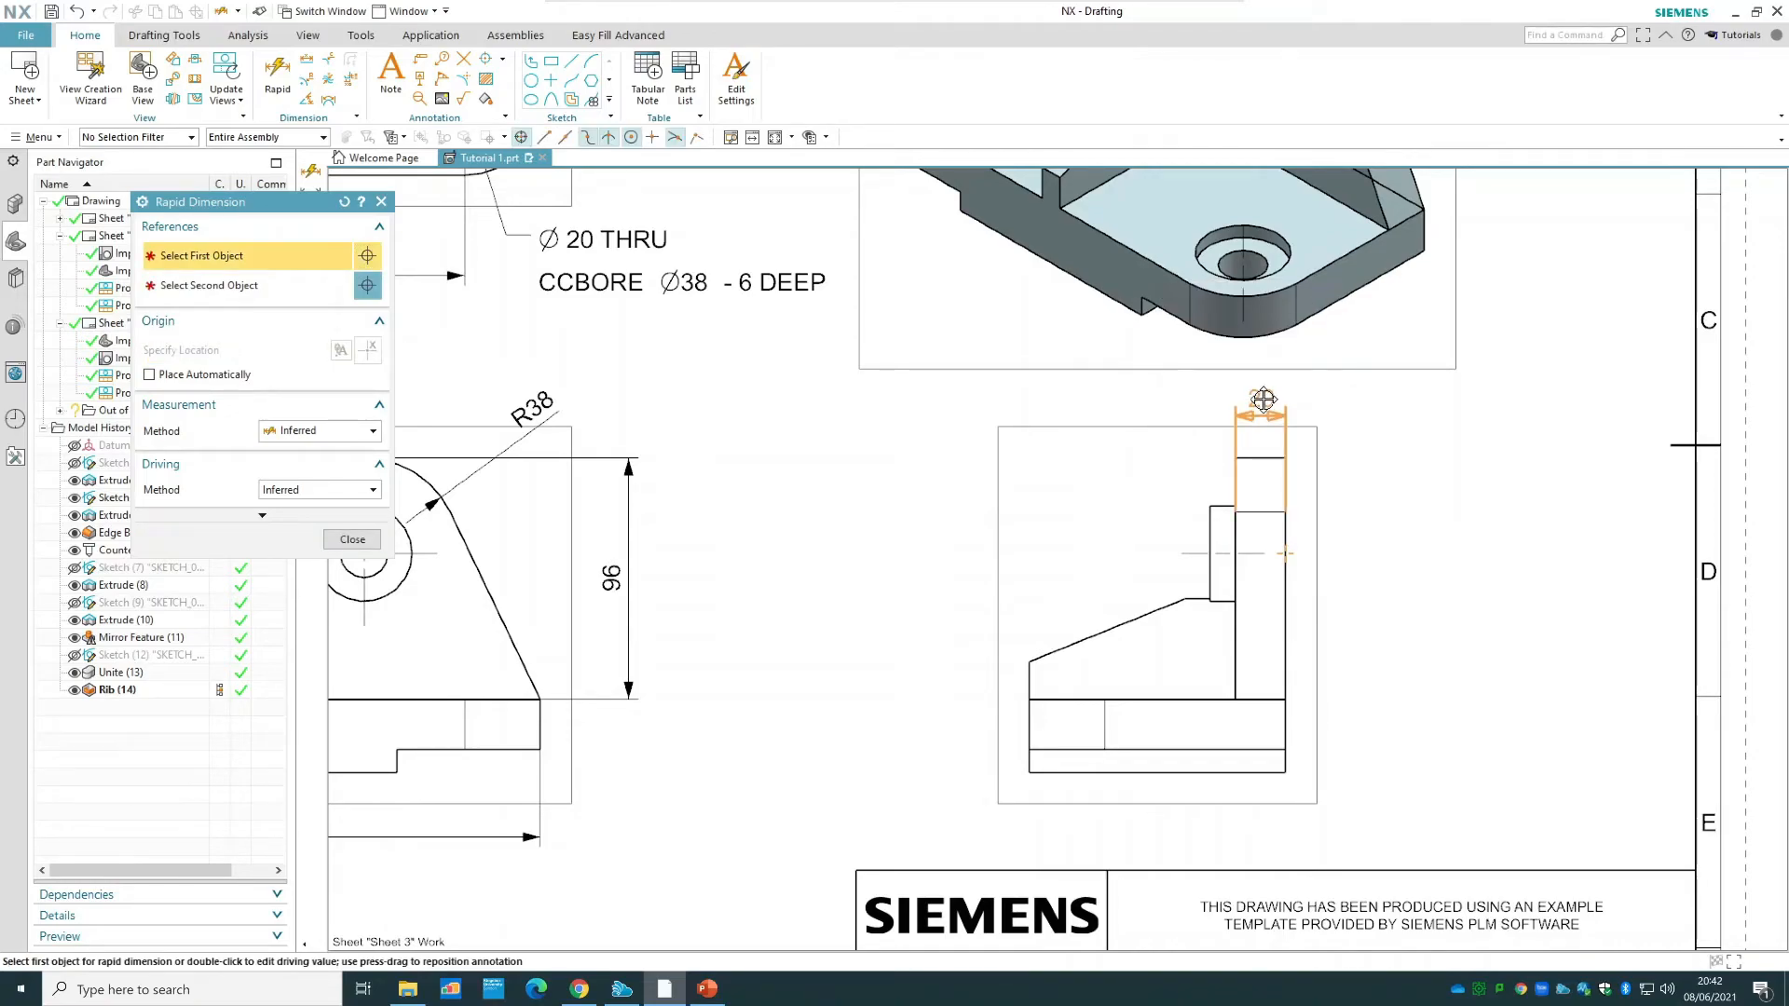
- Dimension the horizontal distance from the rib's upper slope corner to the upright plate's face in the side view, placing it beside the thickness dimension
scroll(1267, 410, "up", 2)
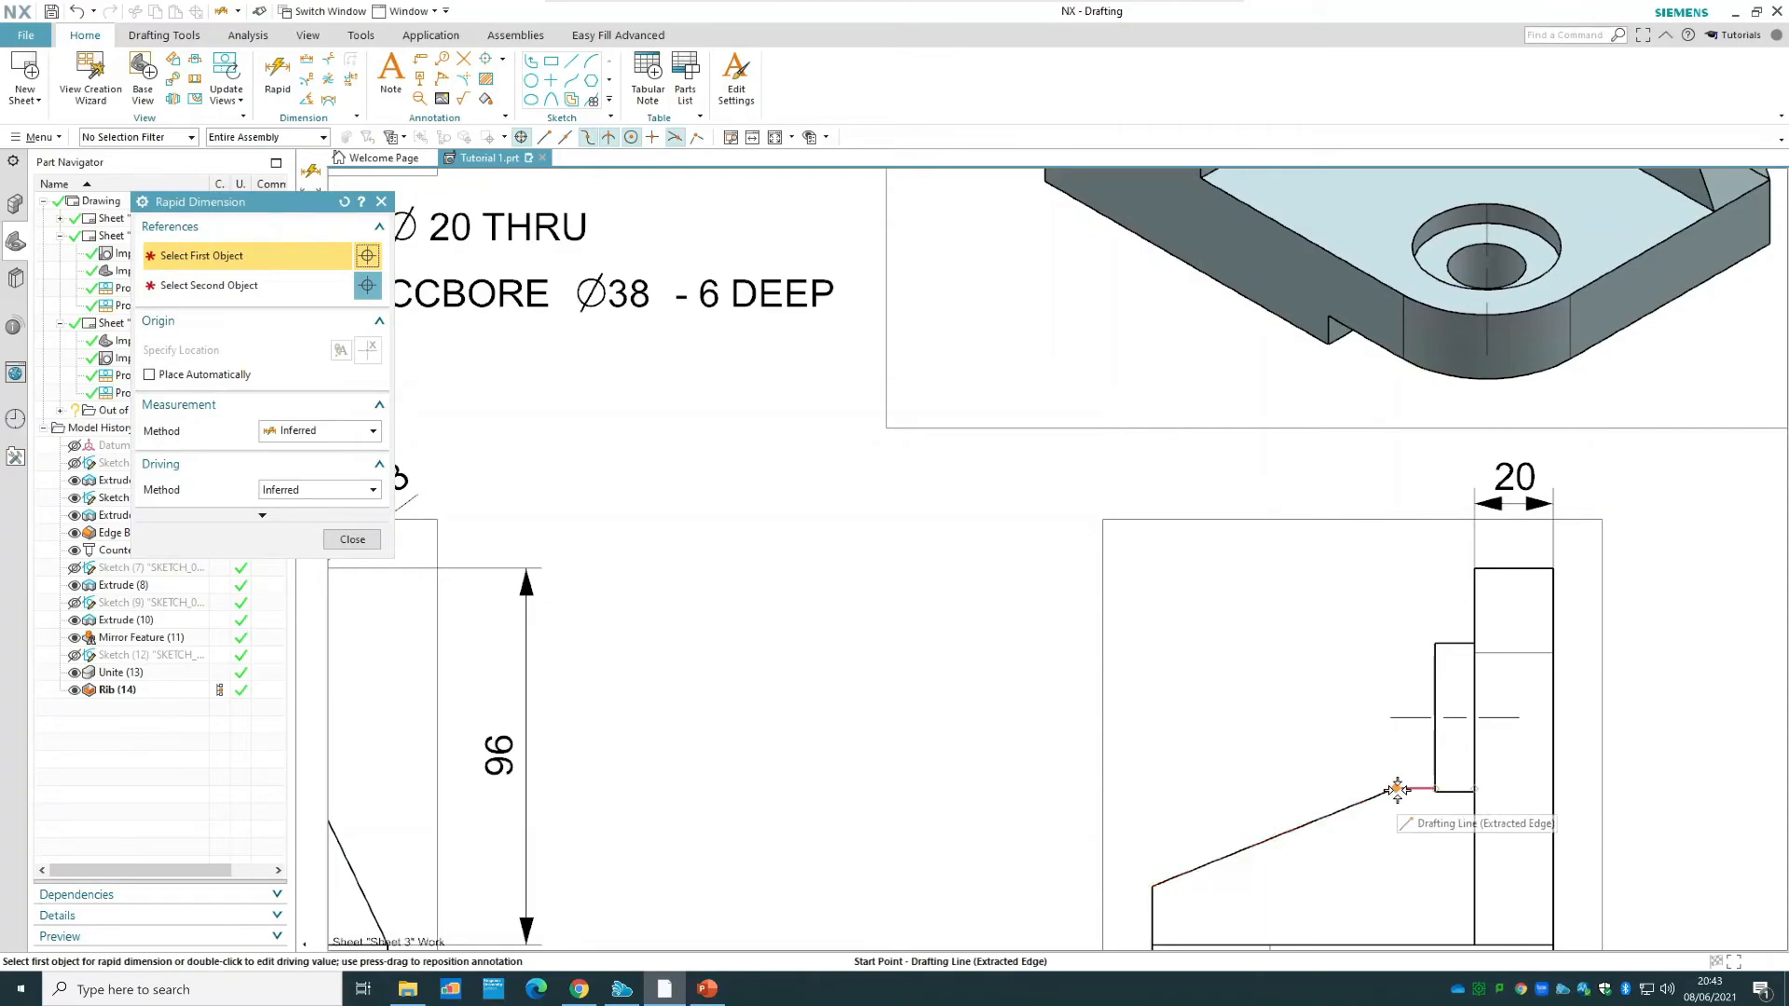
scroll(1398, 788, "up", 4)
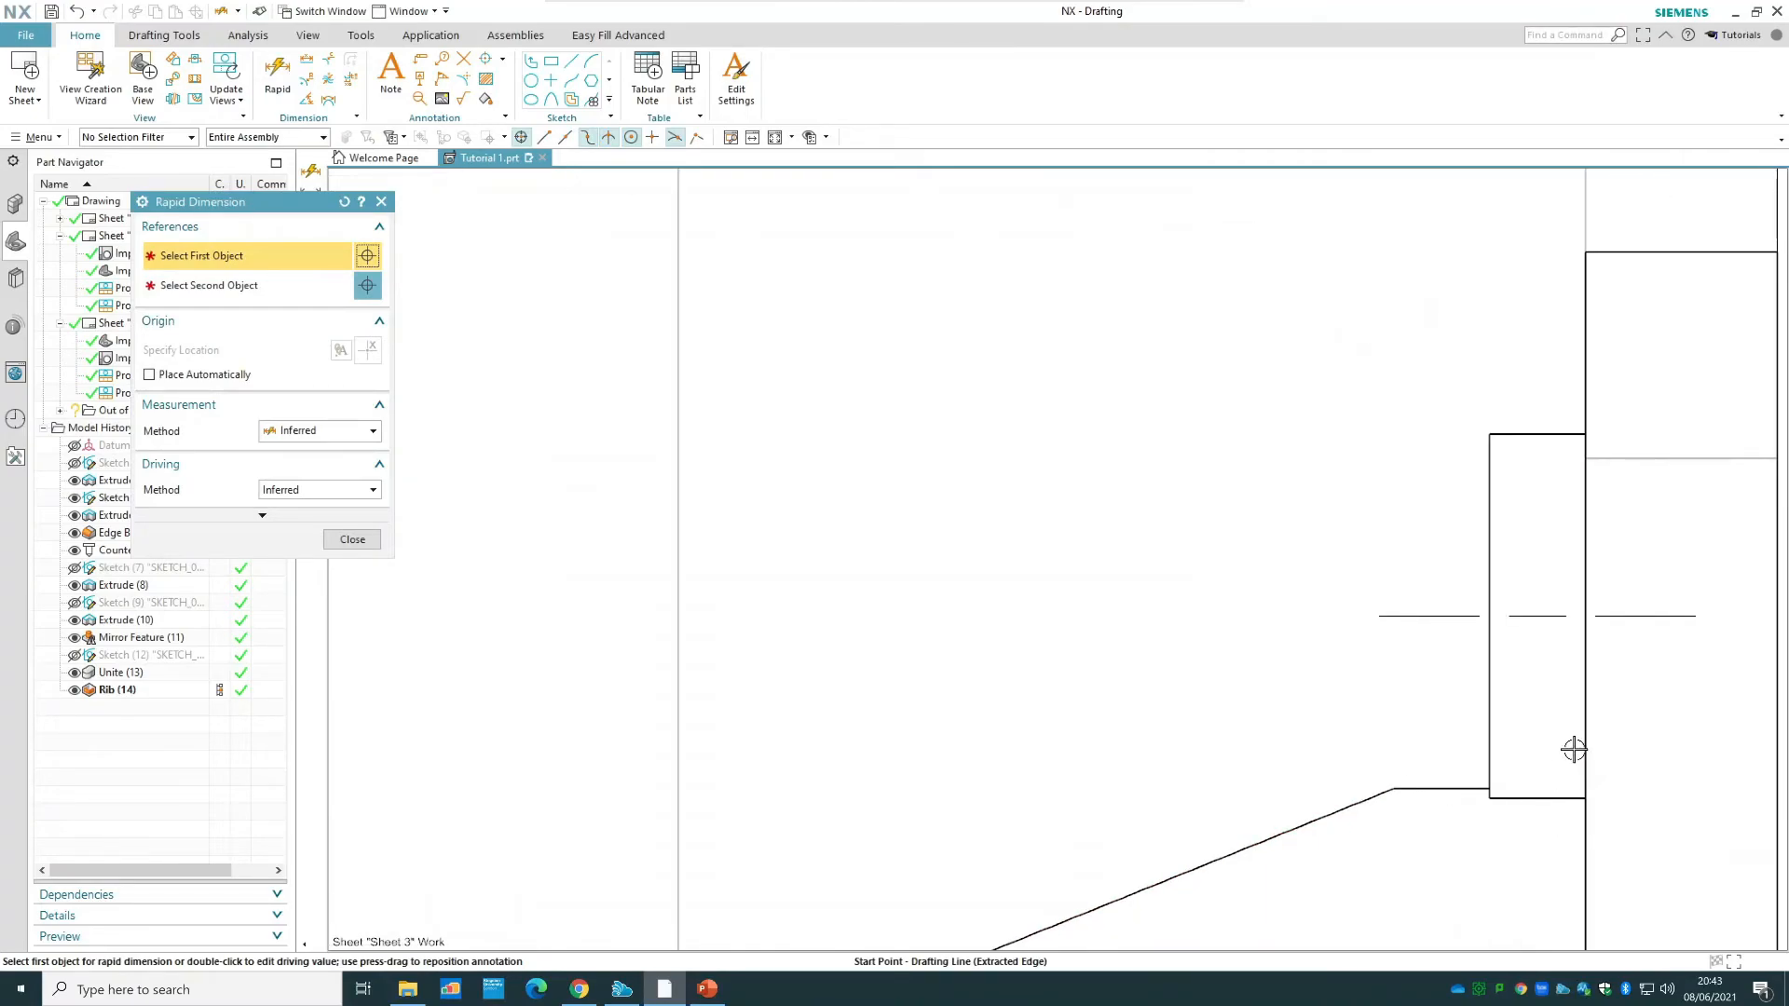
left_click(1395, 788)
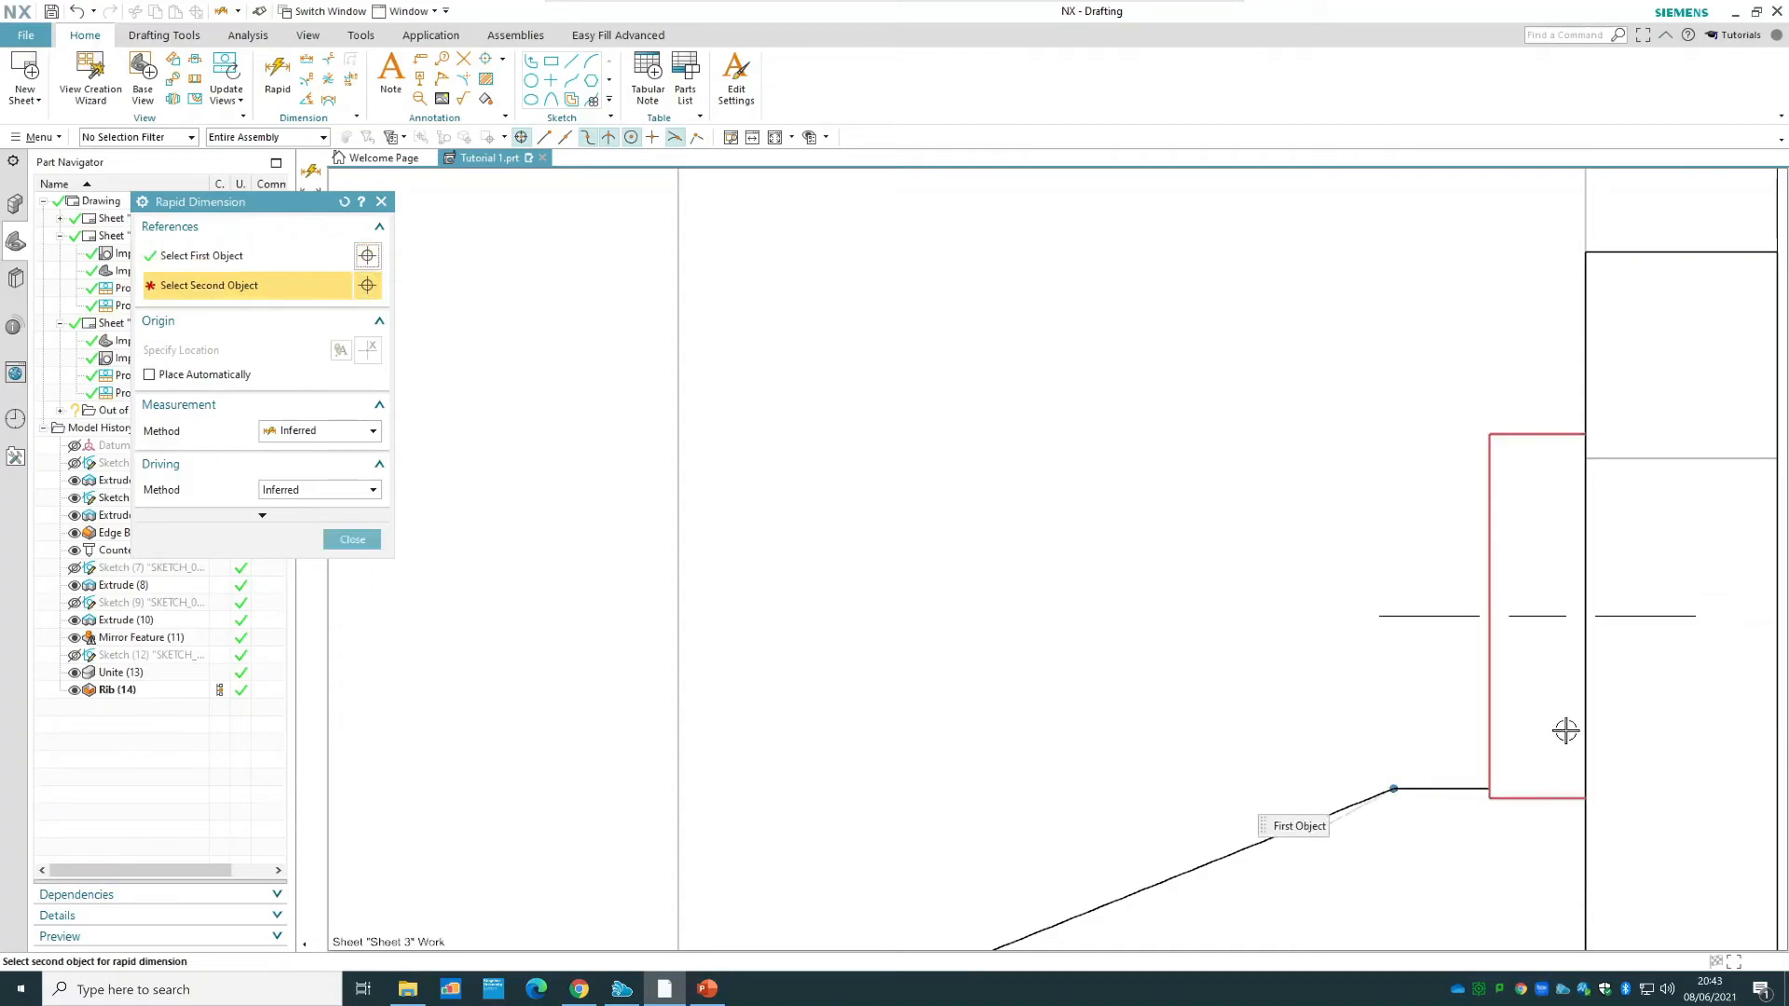
left_click(1533, 690)
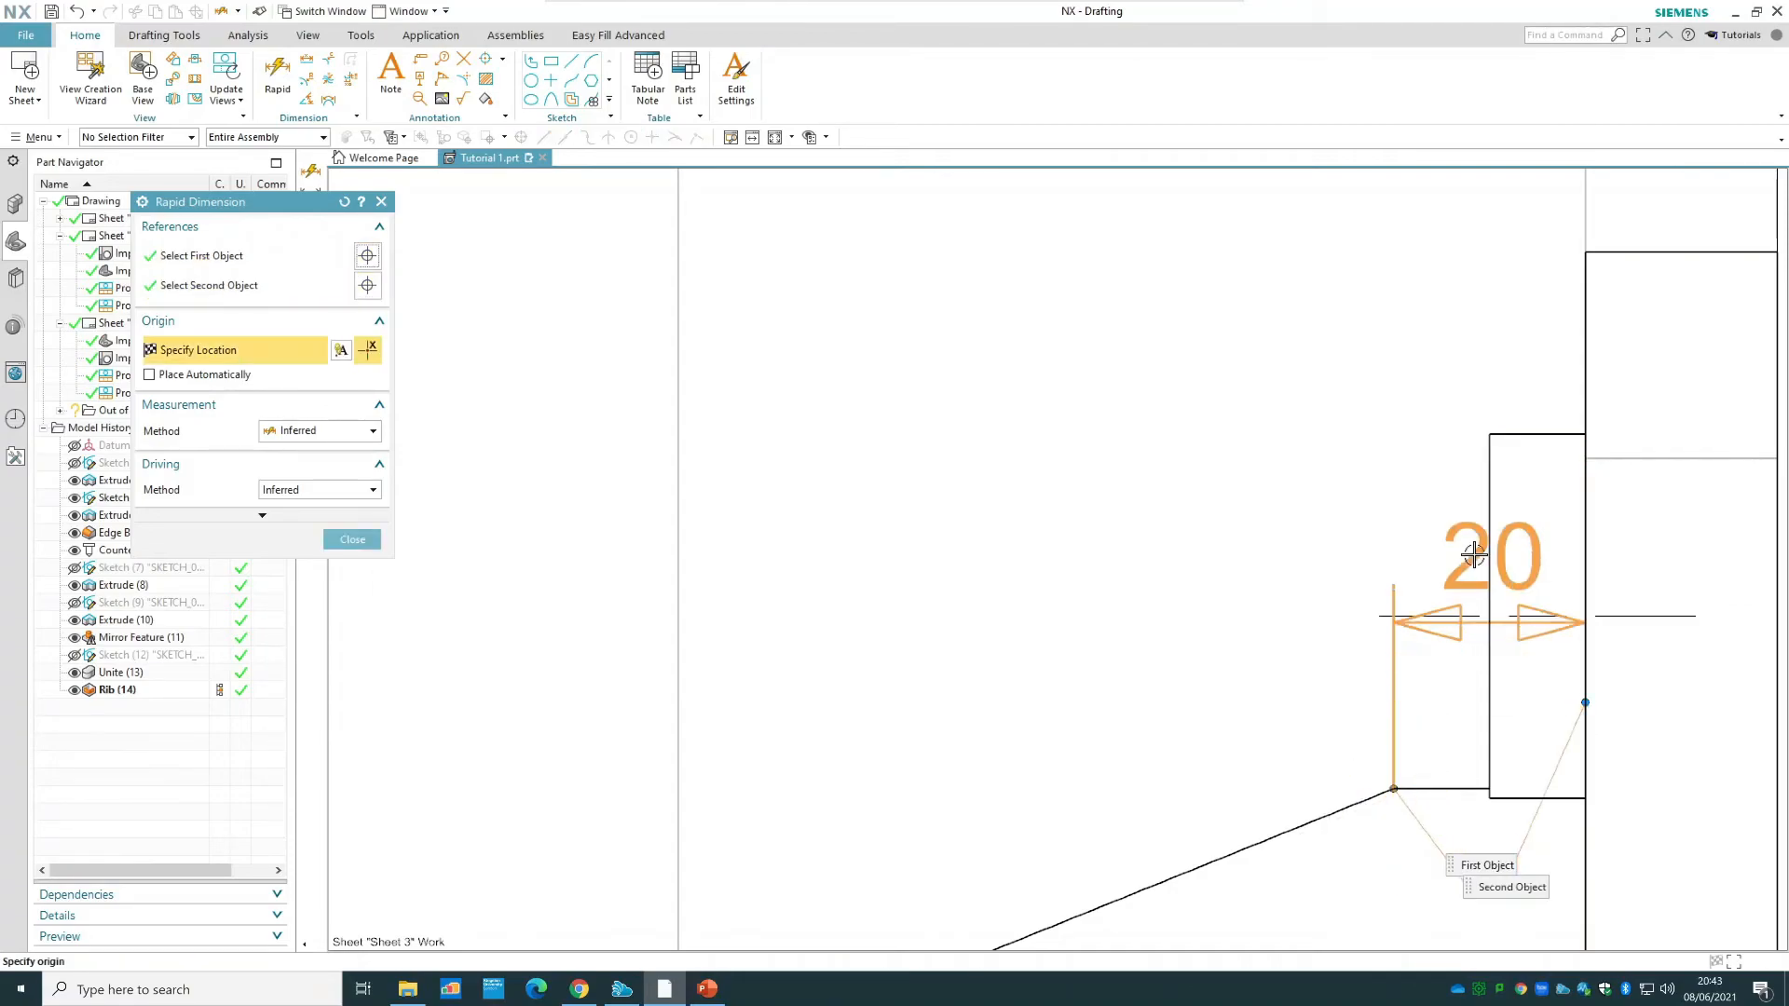
scroll(1488, 515, "up", 4)
scroll(1488, 516, "down", 9)
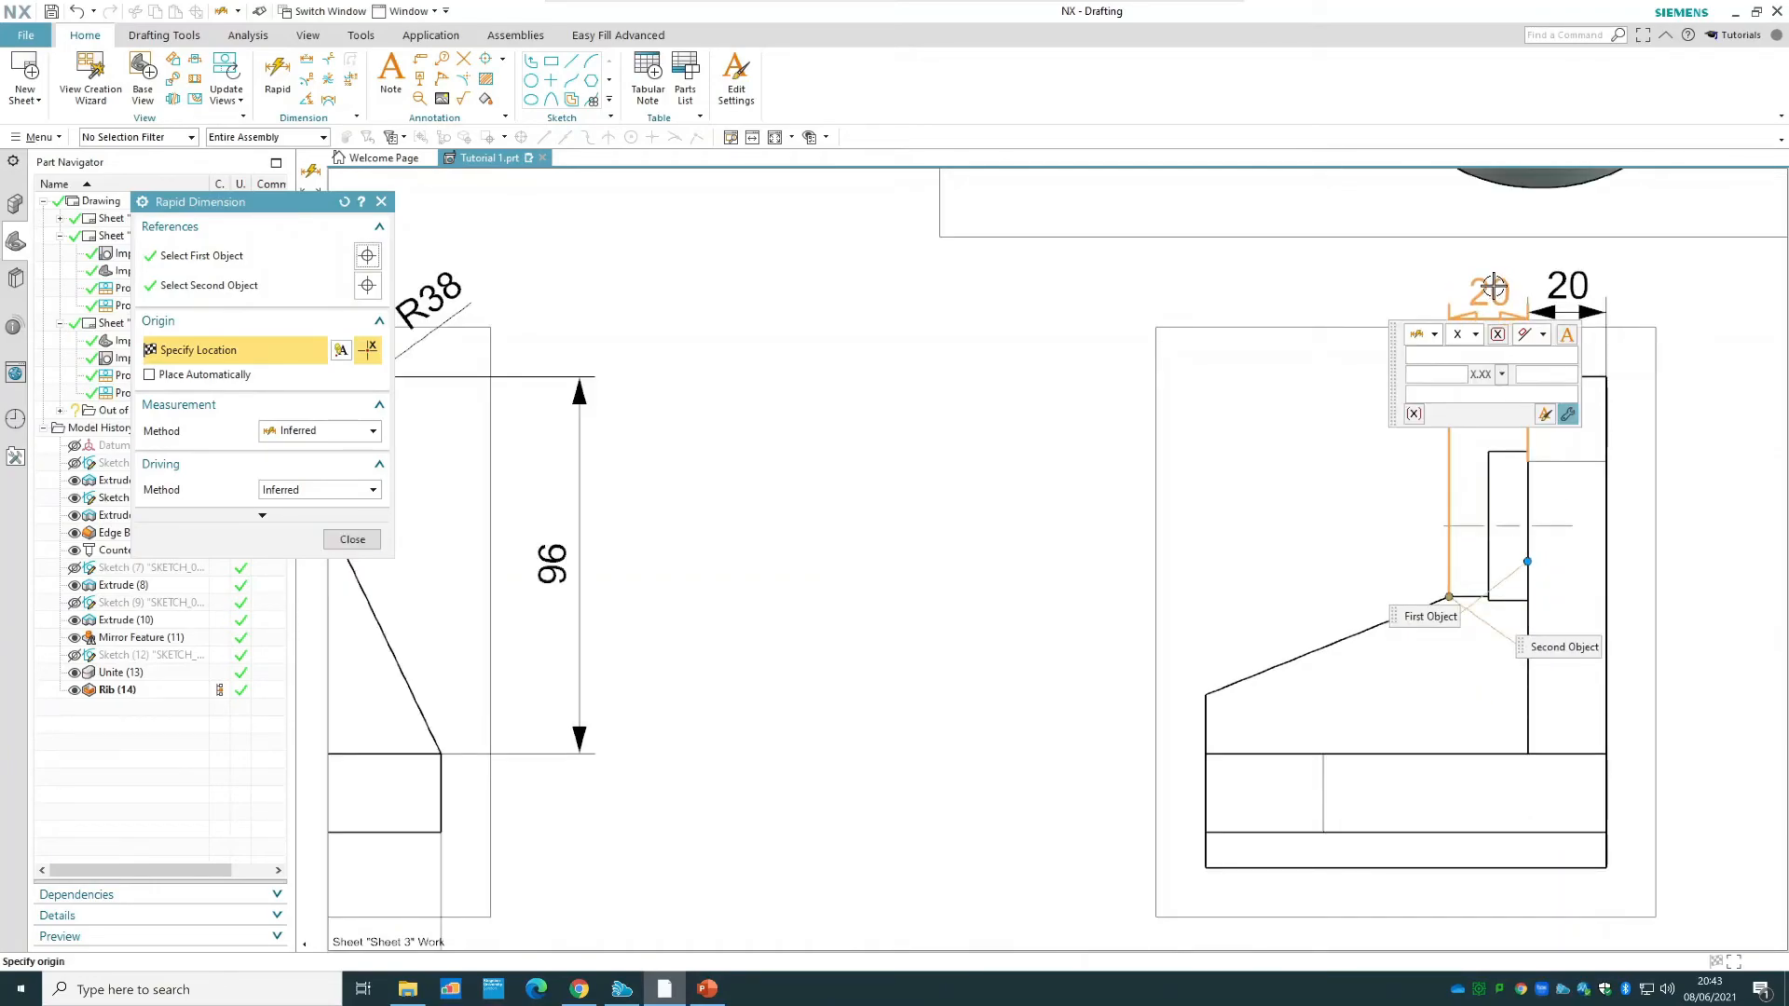
left_click(1493, 290)
- Move the texts of the two 20 dimensions above the side view outside their extension lines, one to the left and one to the right
scroll(1530, 273, "up", 4)
mouse_move(1433, 337)
left_mouse_down()
mouse_move(1430, 298)
mouse_move(1244, 300)
left_mouse_up()
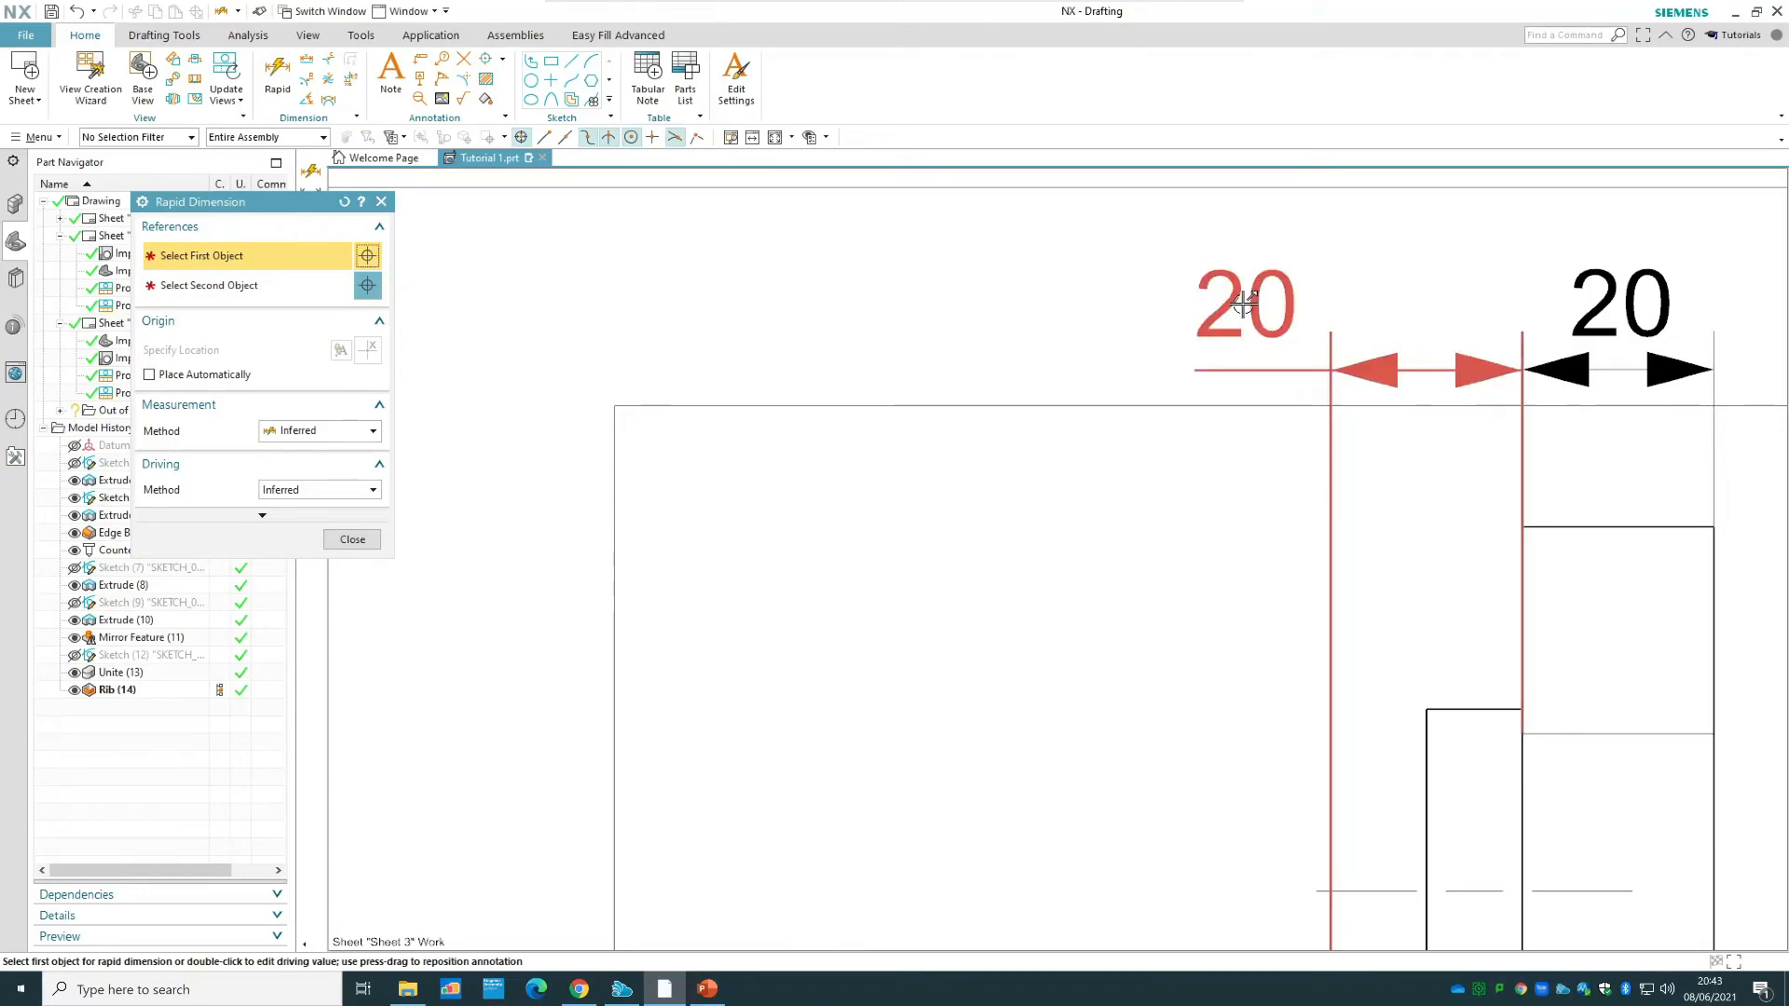
scroll(1520, 585, "down", 4)
scroll(1517, 563, "down", 1)
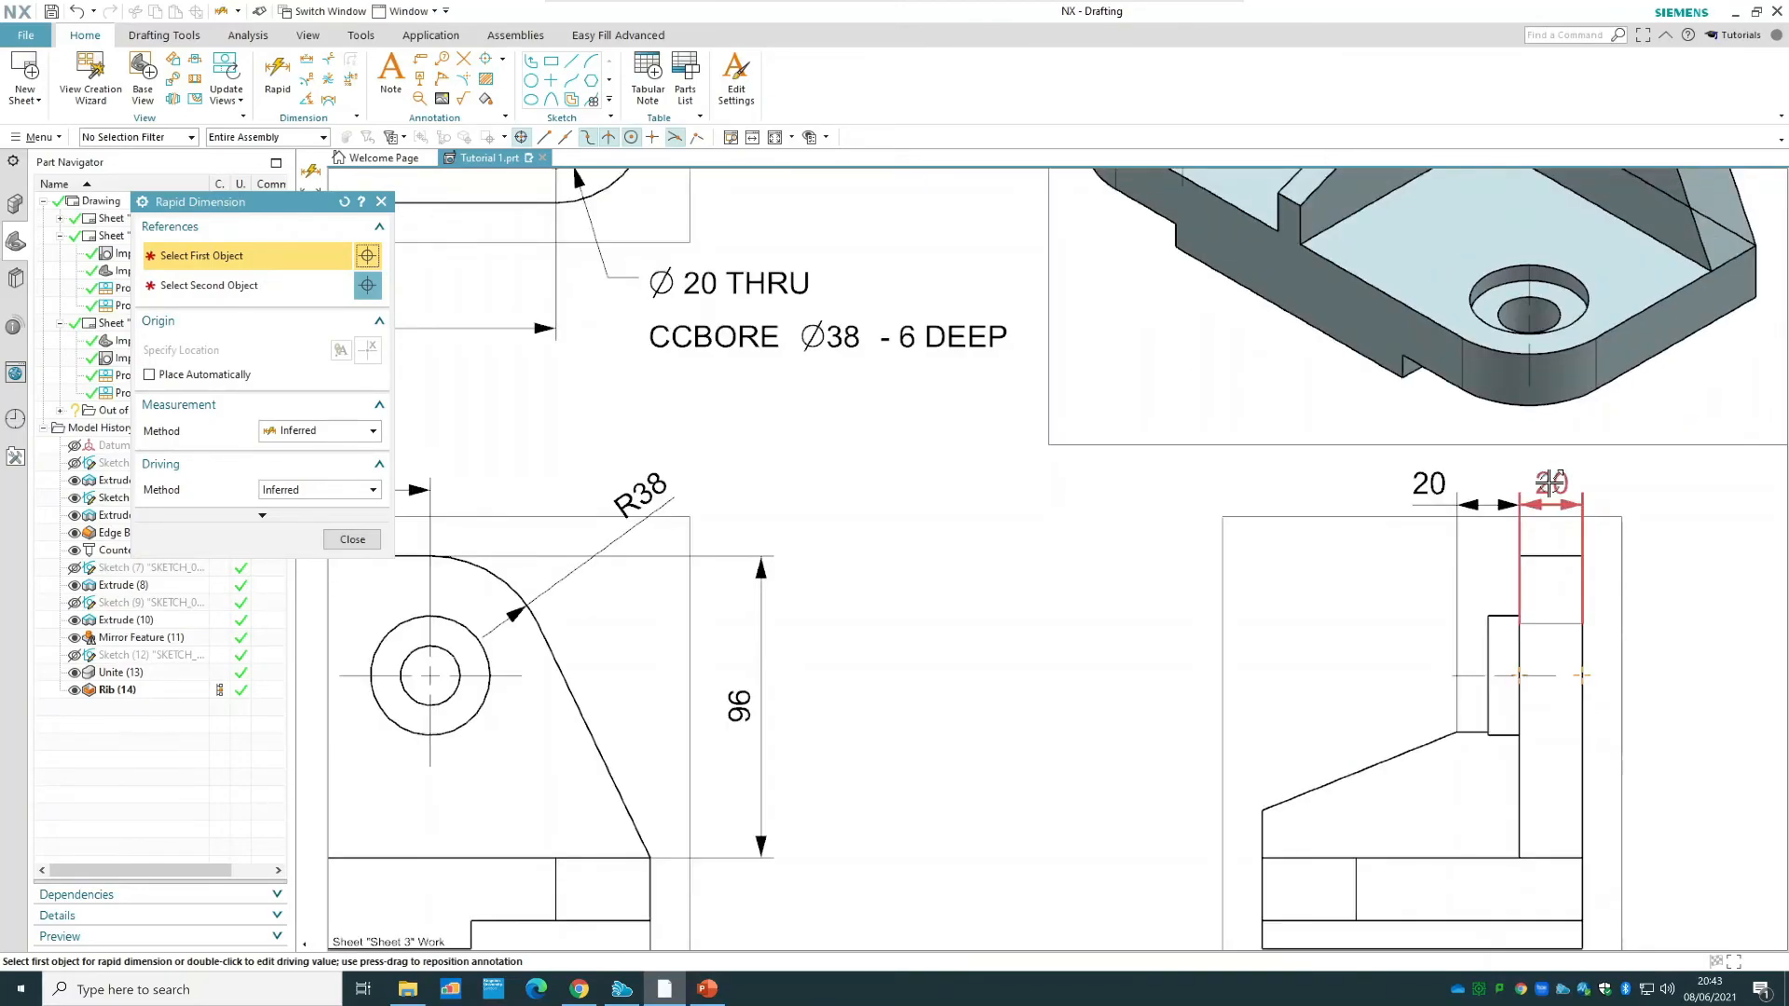
left_click_drag(1566, 483, 1618, 484)
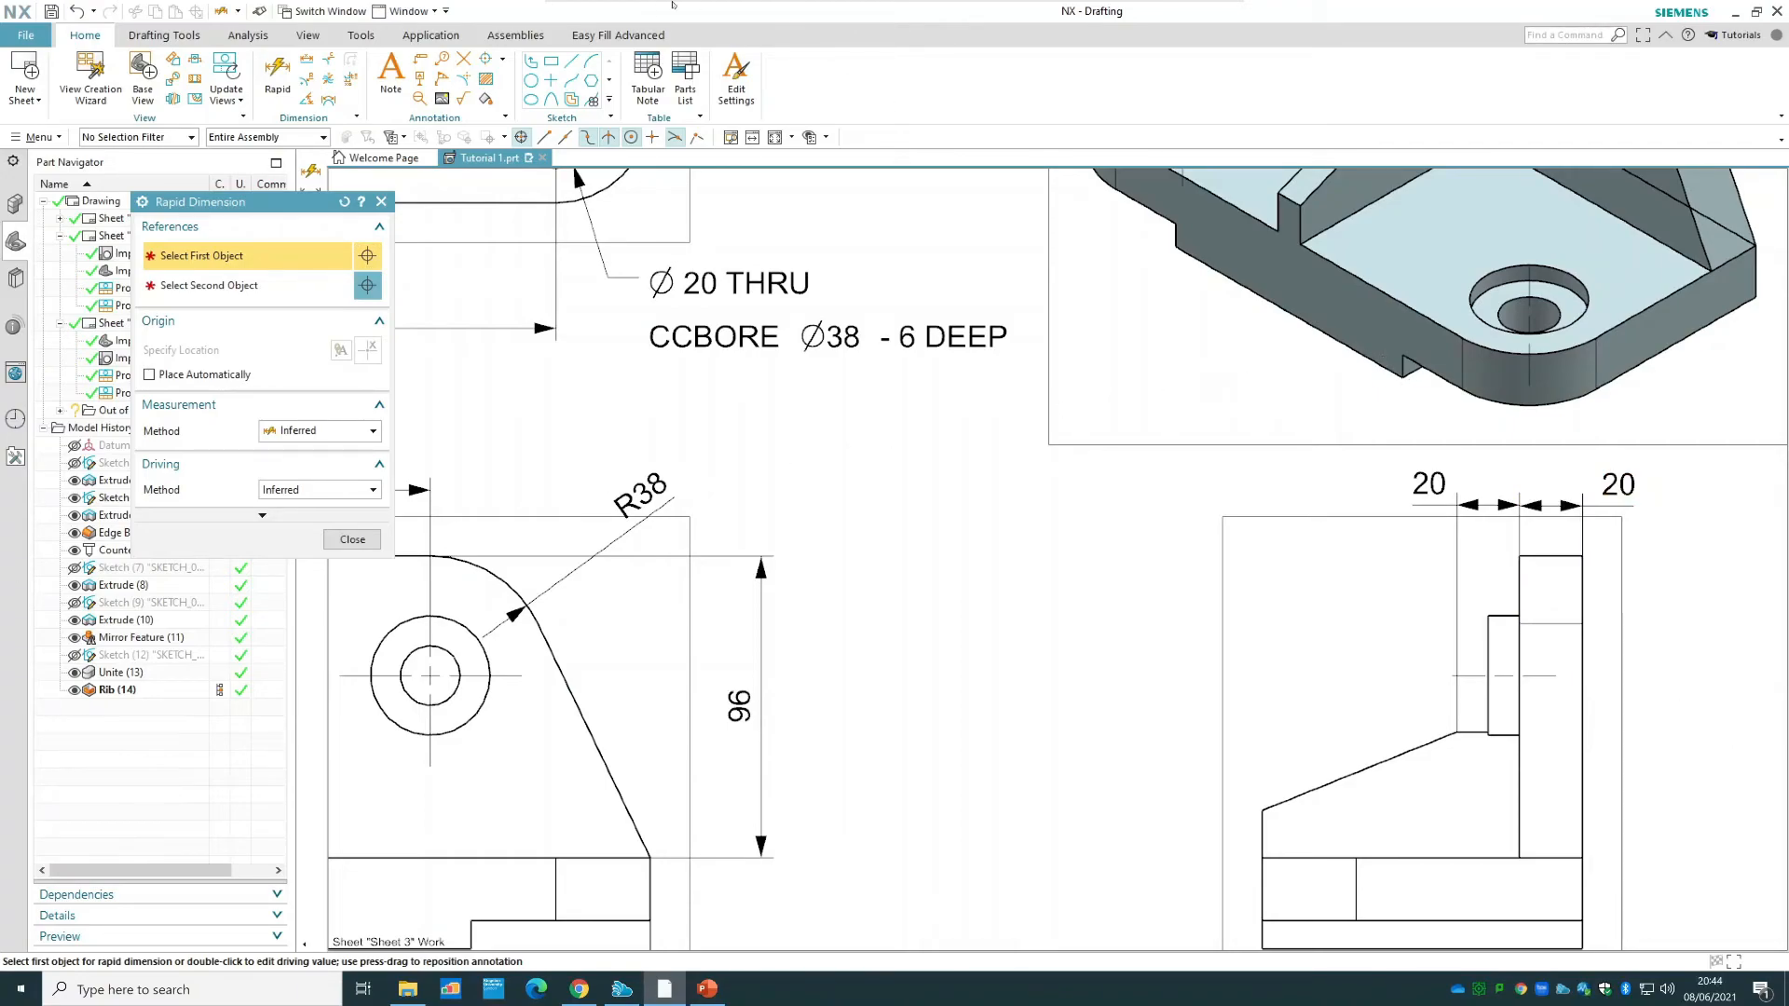
- Dimension the rib's low end height above the base in the side view, placing it at left with its text above the arrows
left_click(1278, 857)
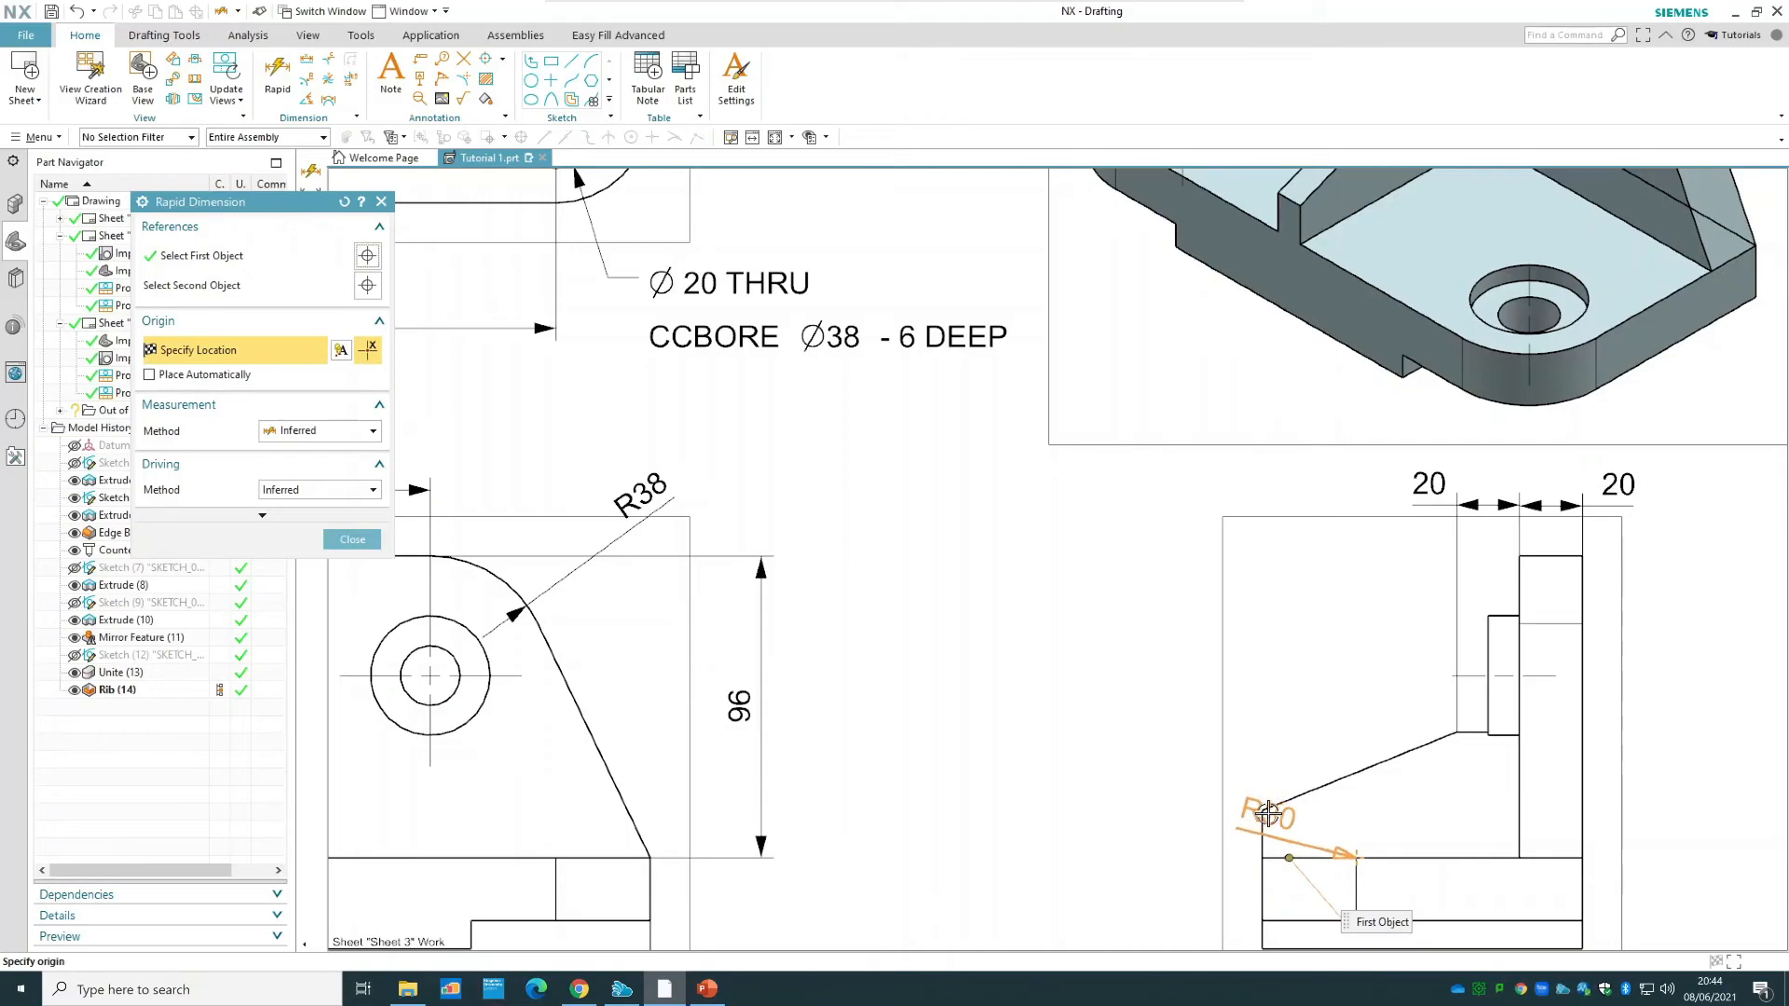
key("Escape")
scroll(1290, 833, "up", 3)
scroll(1291, 833, "up", 3)
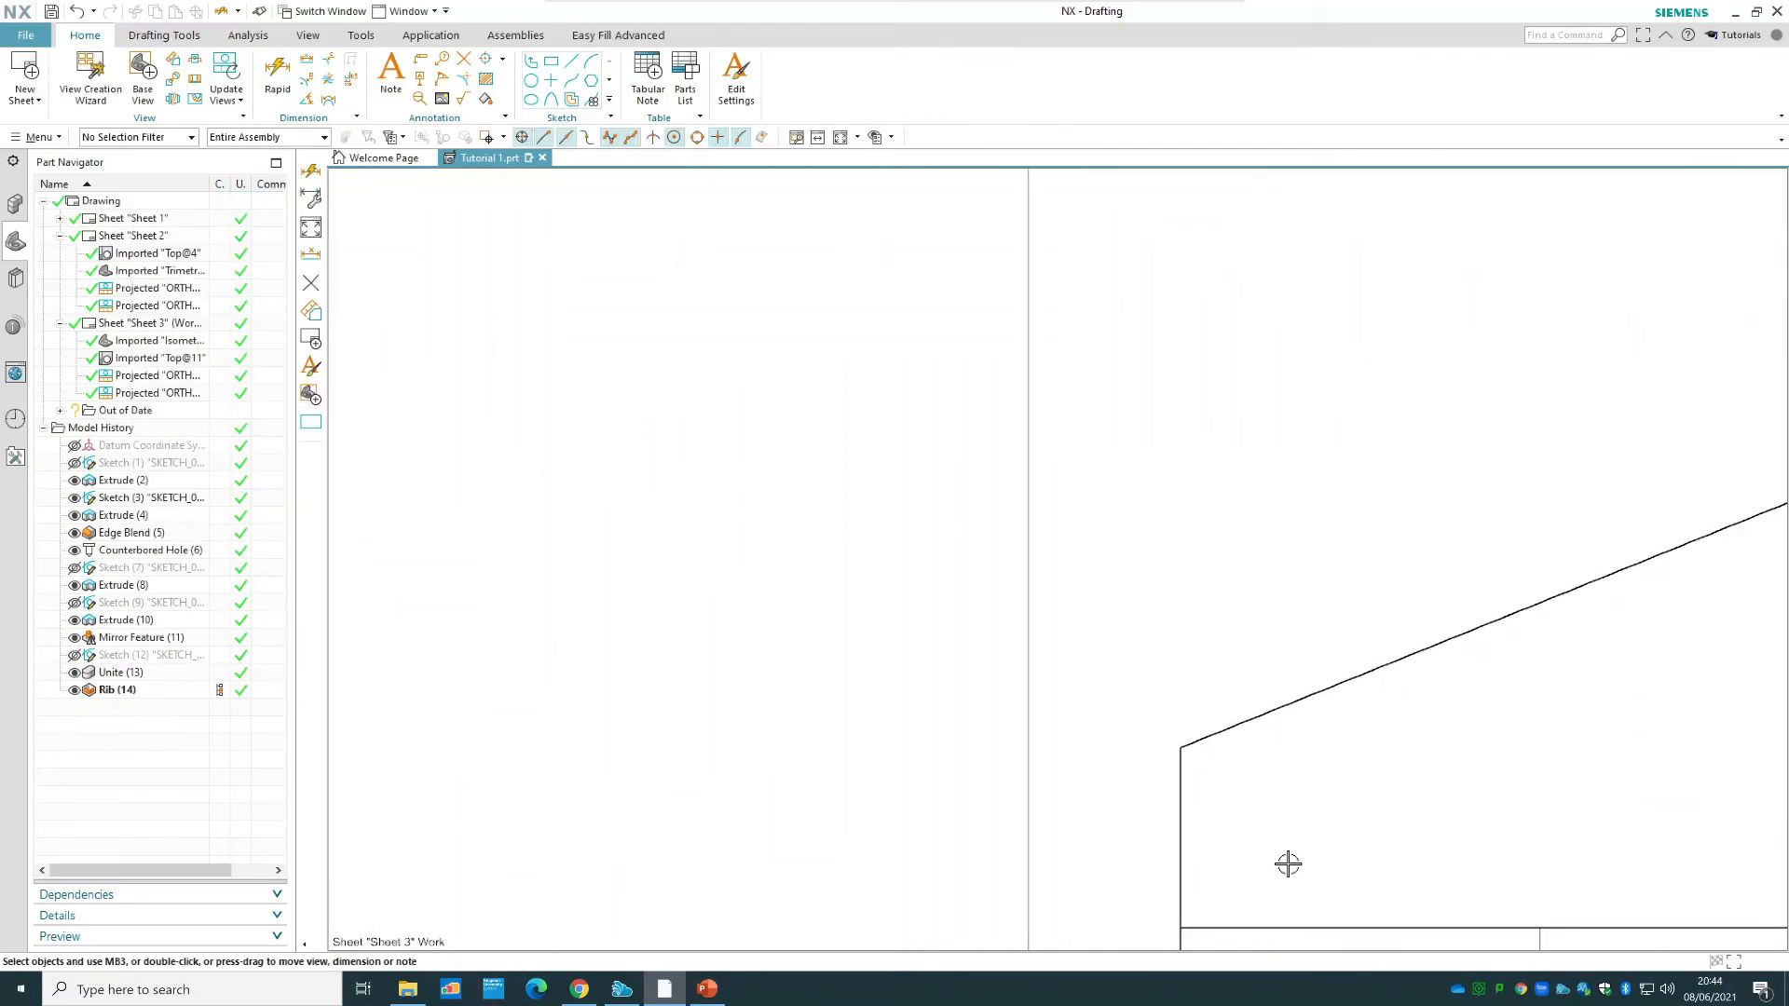
left_click(277, 75)
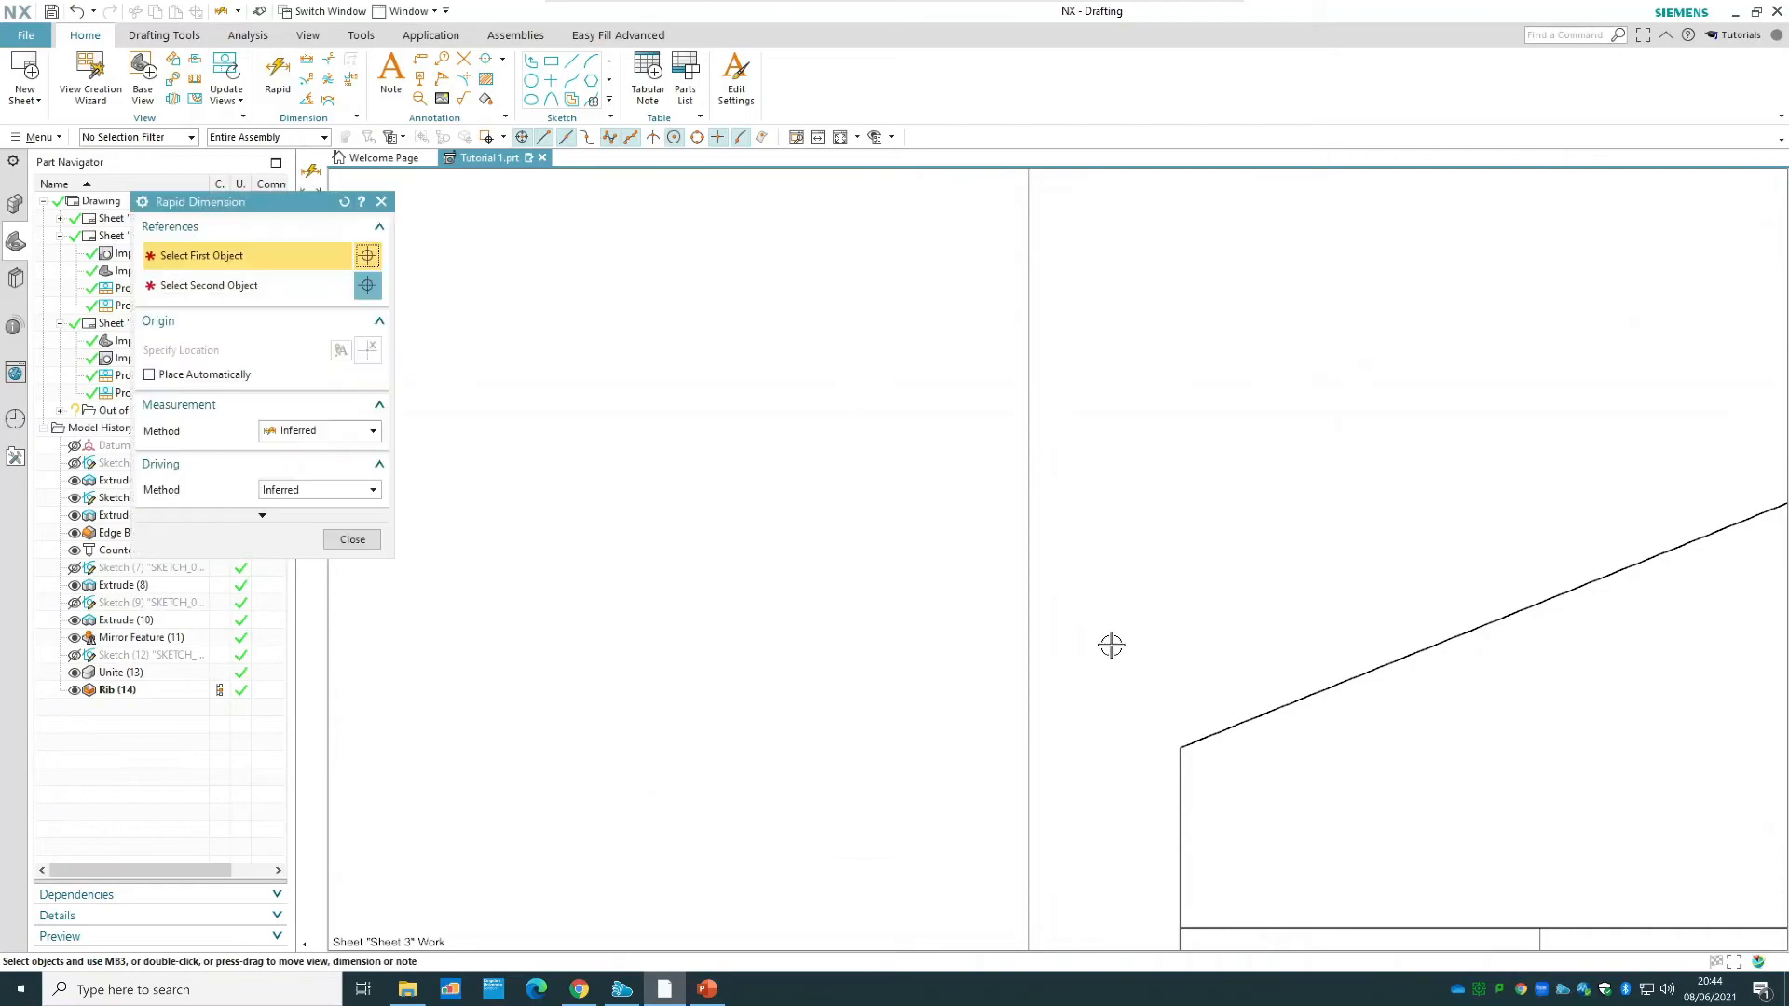
left_click(1178, 747)
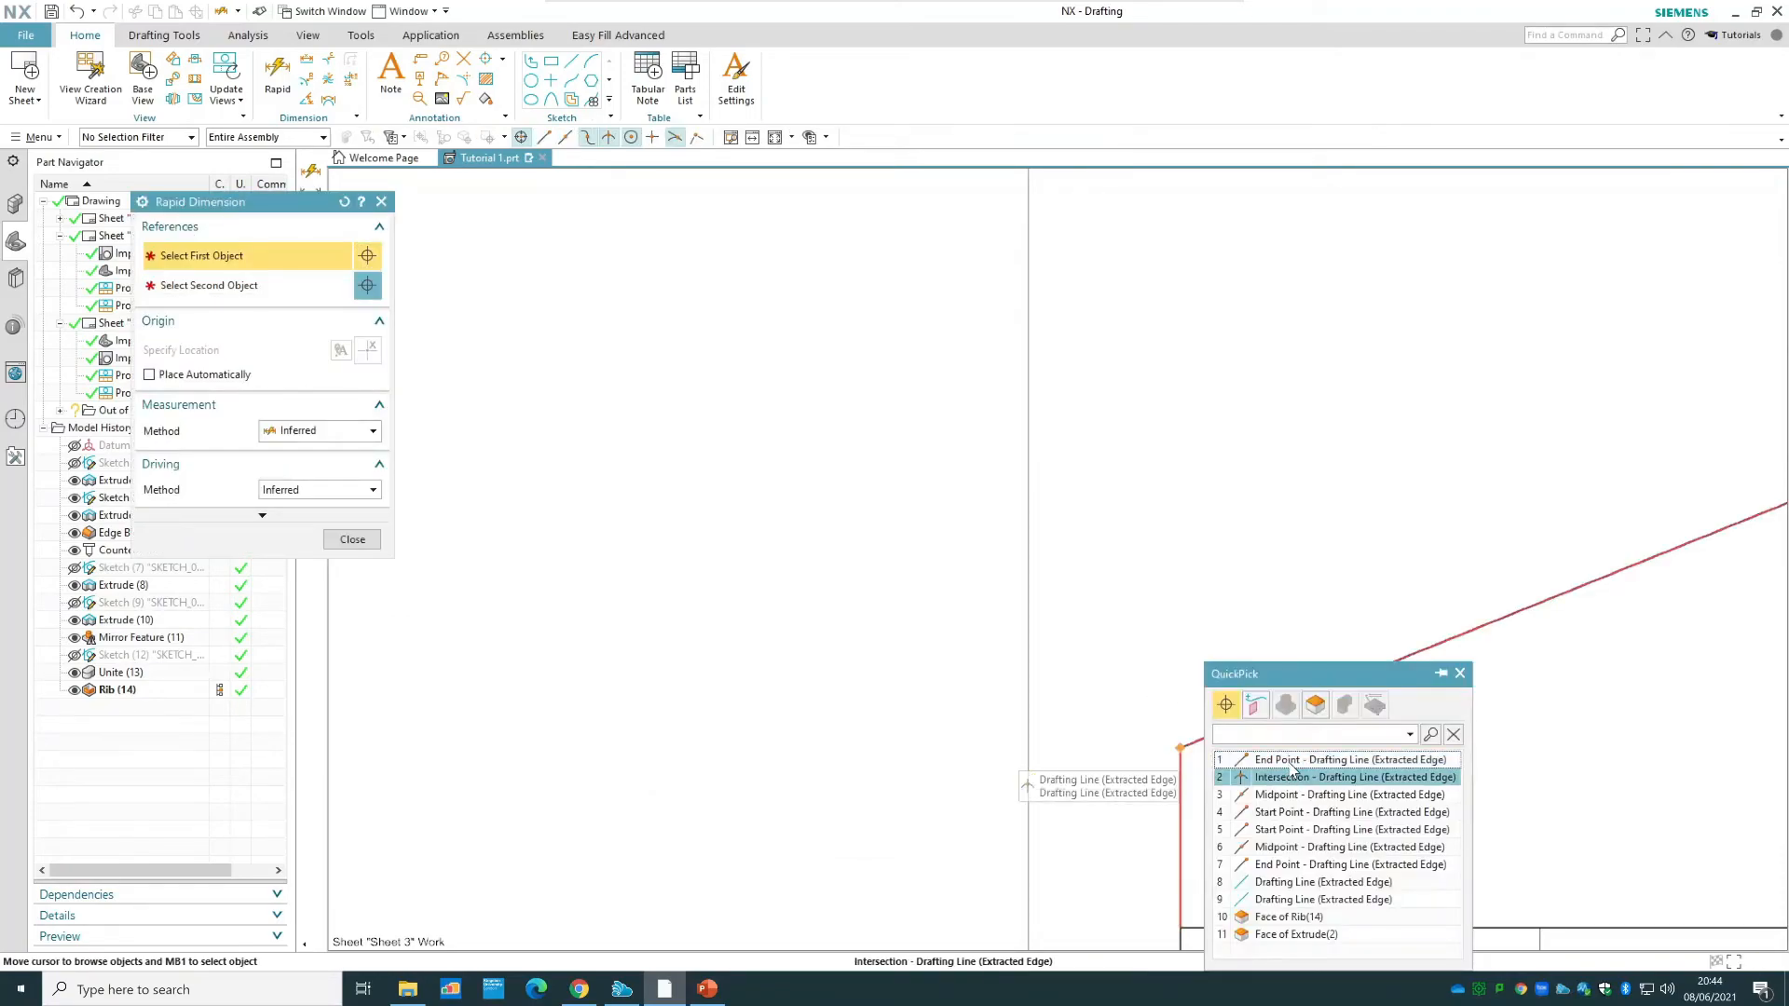
left_click(1274, 759)
left_click(1242, 926)
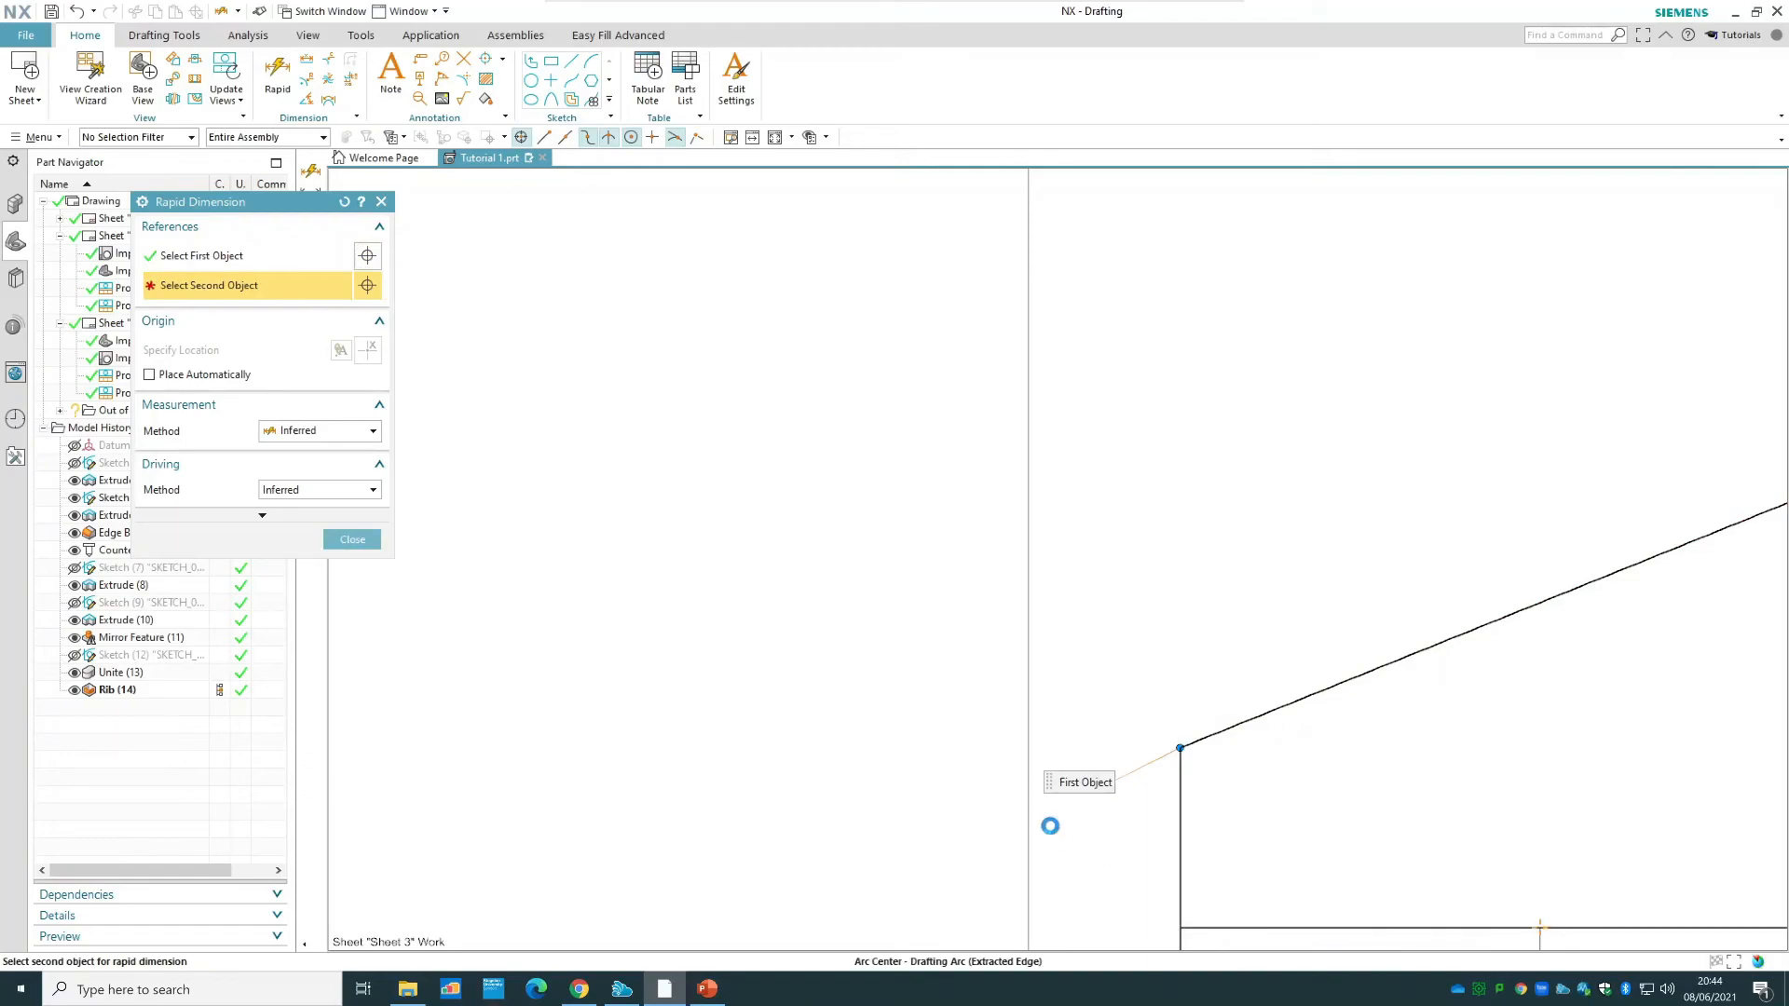
left_click(874, 837)
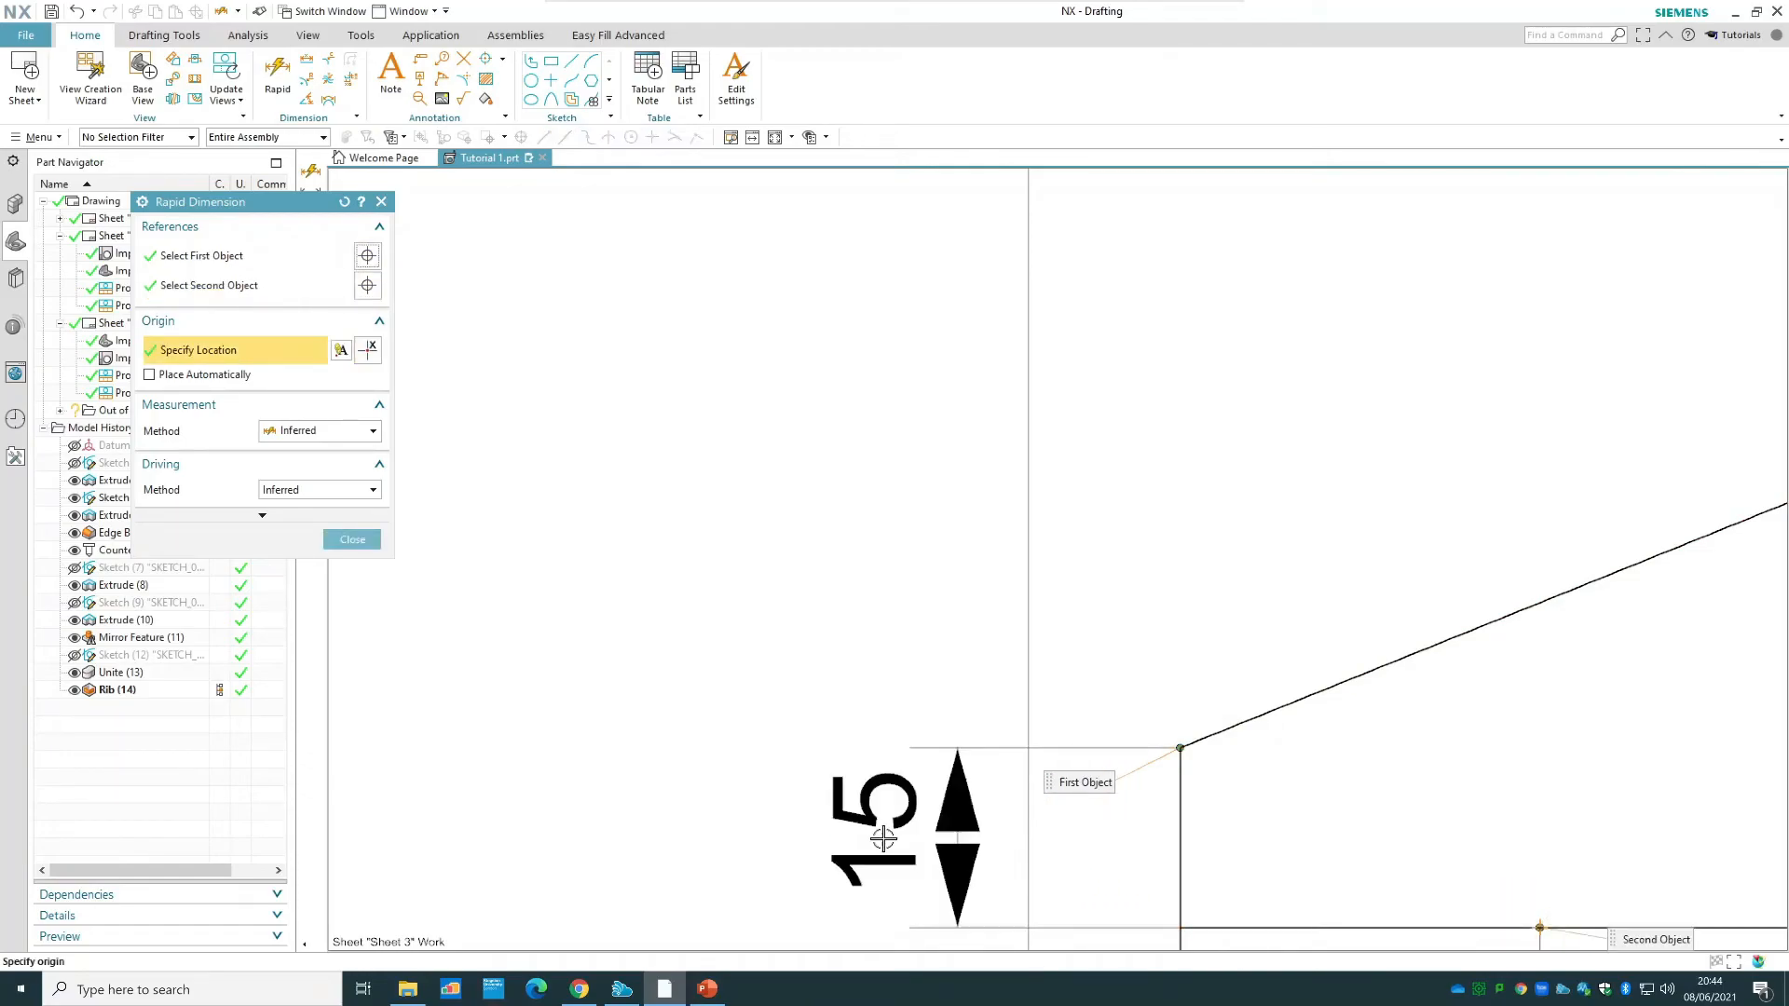
key("Escape")
left_click_drag(888, 820, 898, 659)
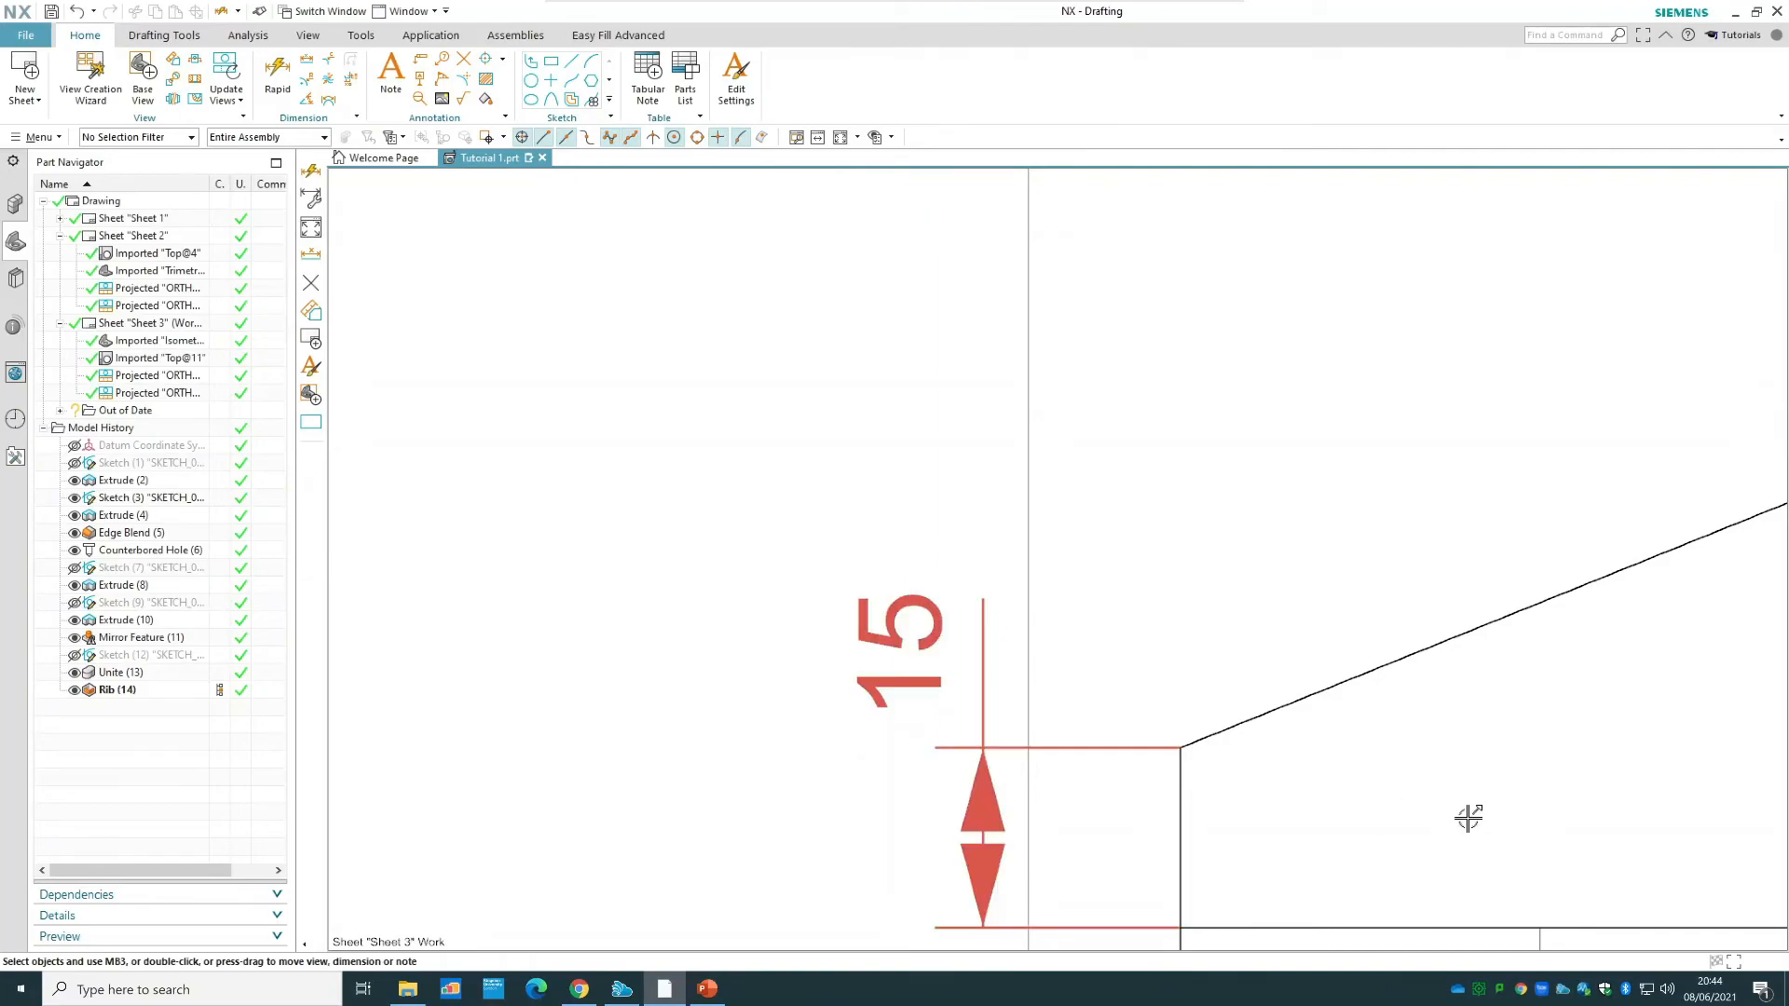
- Add a horizontal dimension from the base's left end to the upright plate's face in the side view, placing it centred below the view
mouse_move(1382, 764)
middle_mouse_down()
mouse_move(1118, 432)
mouse_move(938, 267)
mouse_move(694, 258)
mouse_move(742, 258)
middle_mouse_up()
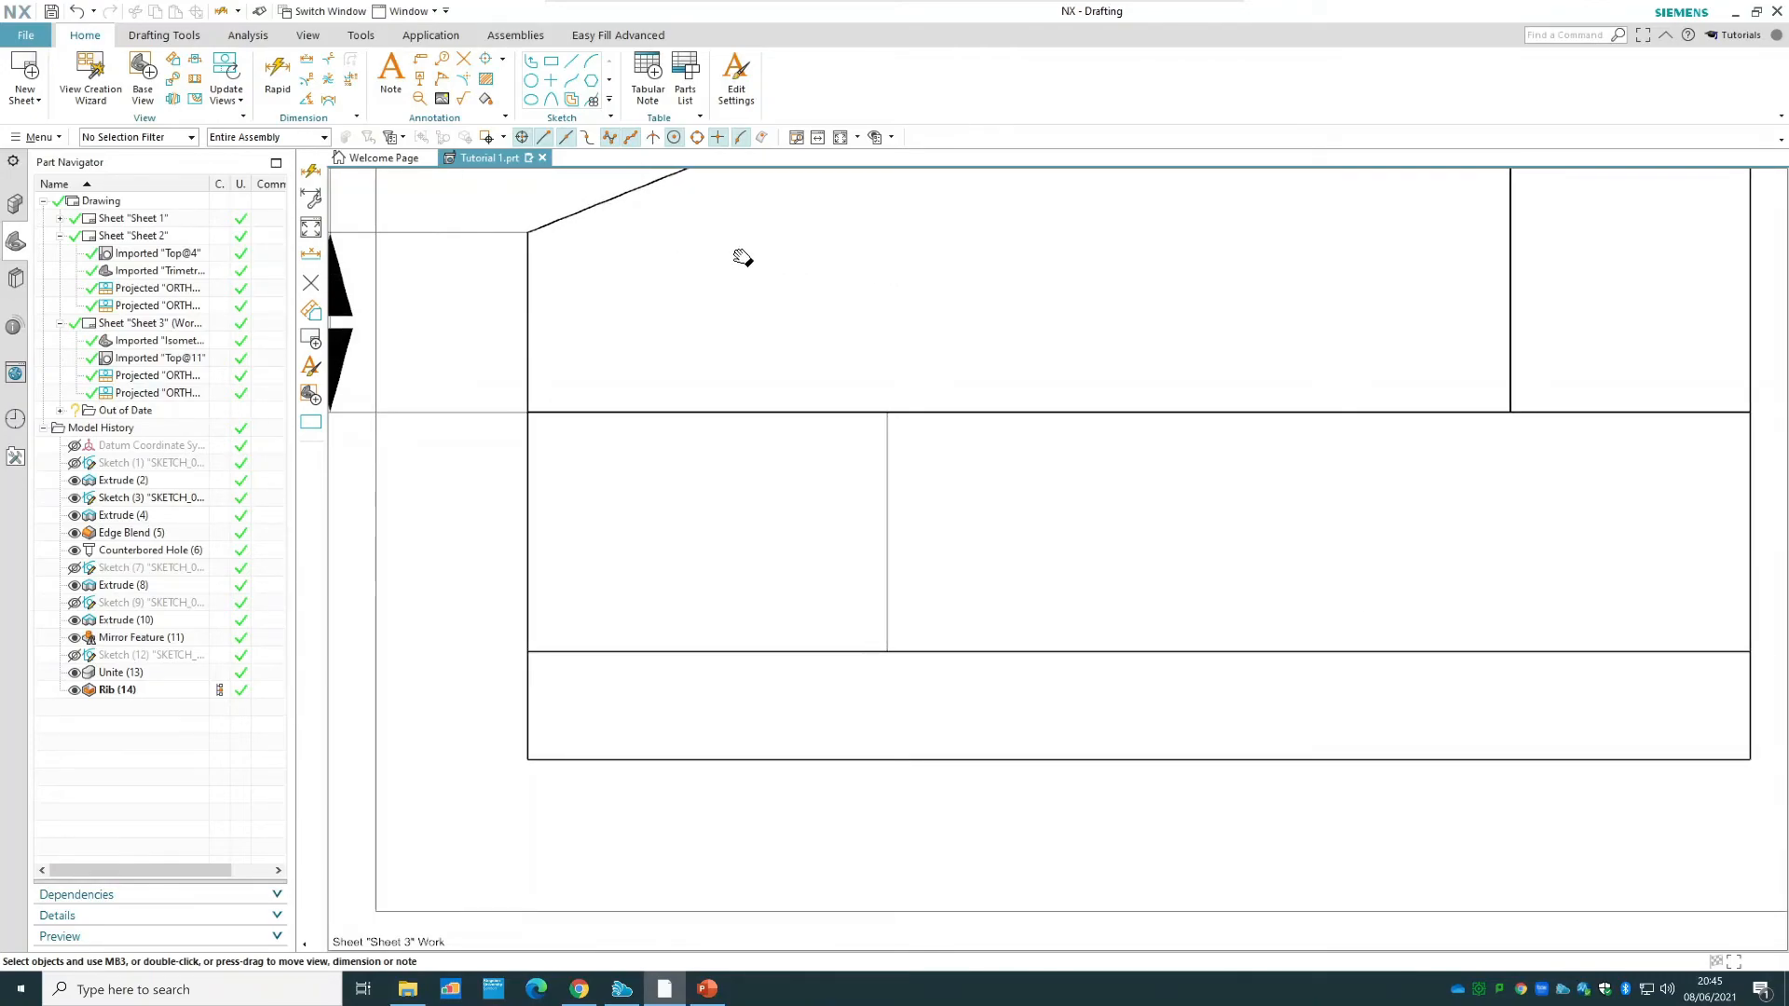
scroll(1481, 611, "down", 3)
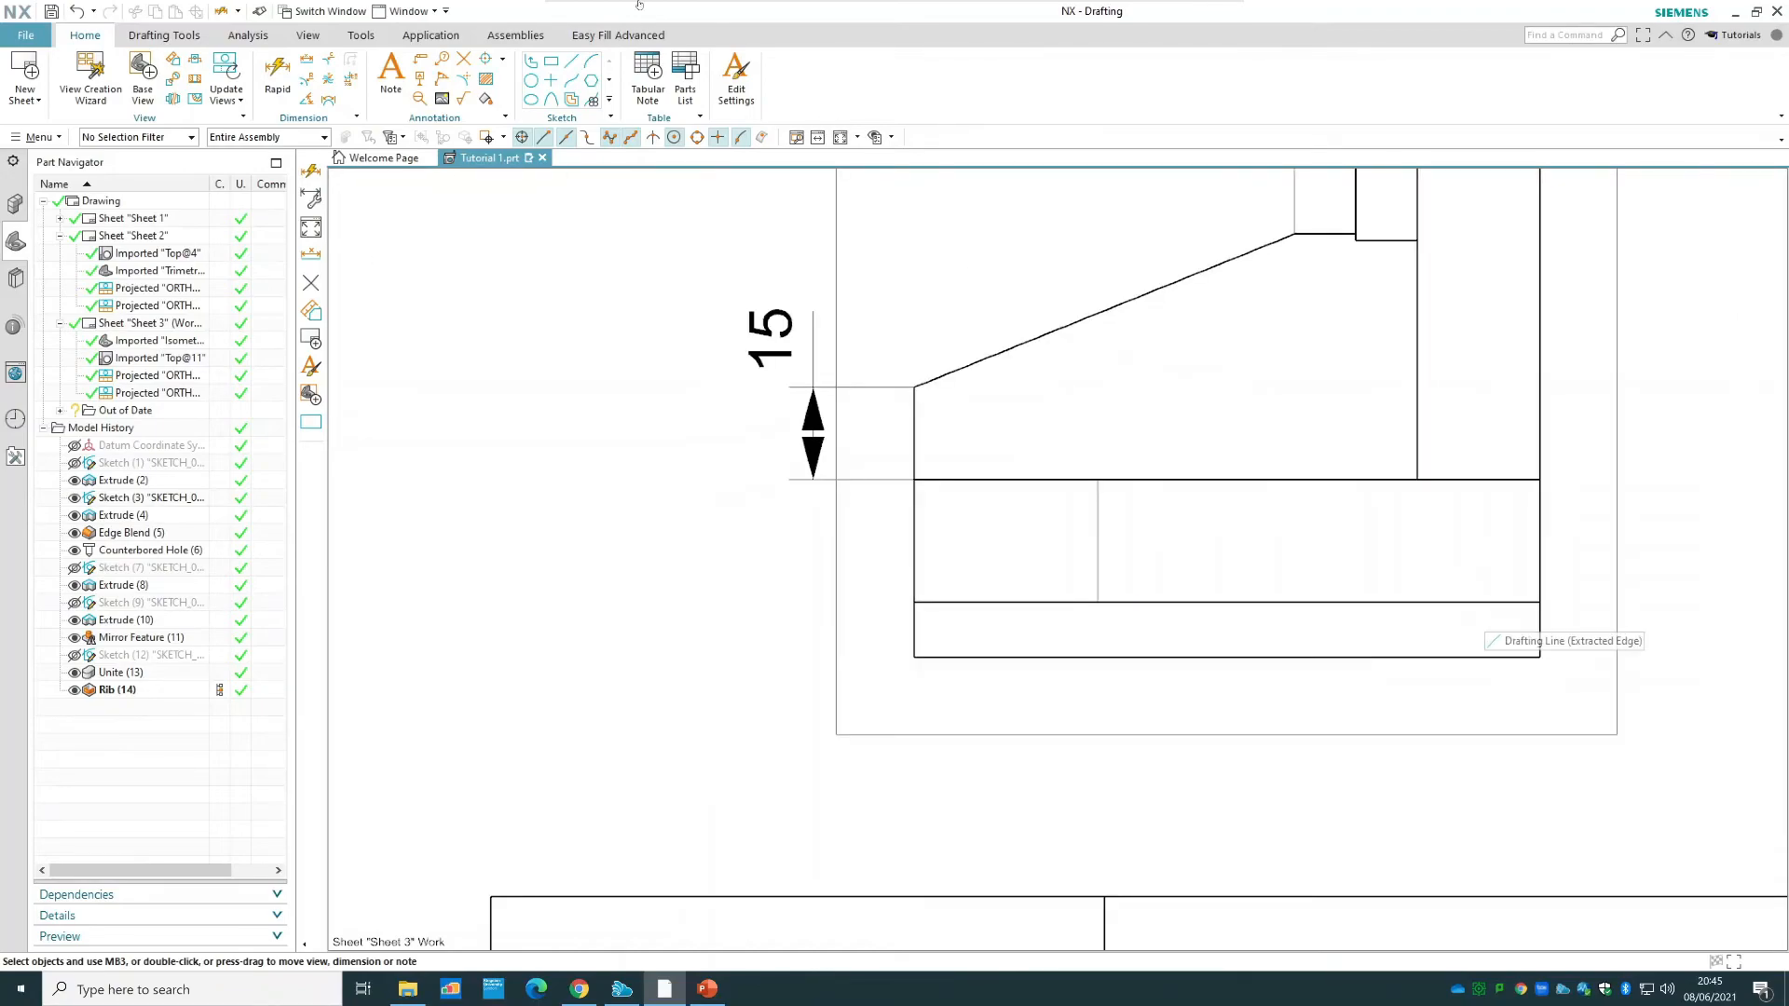
left_click(277, 74)
left_click(1417, 434)
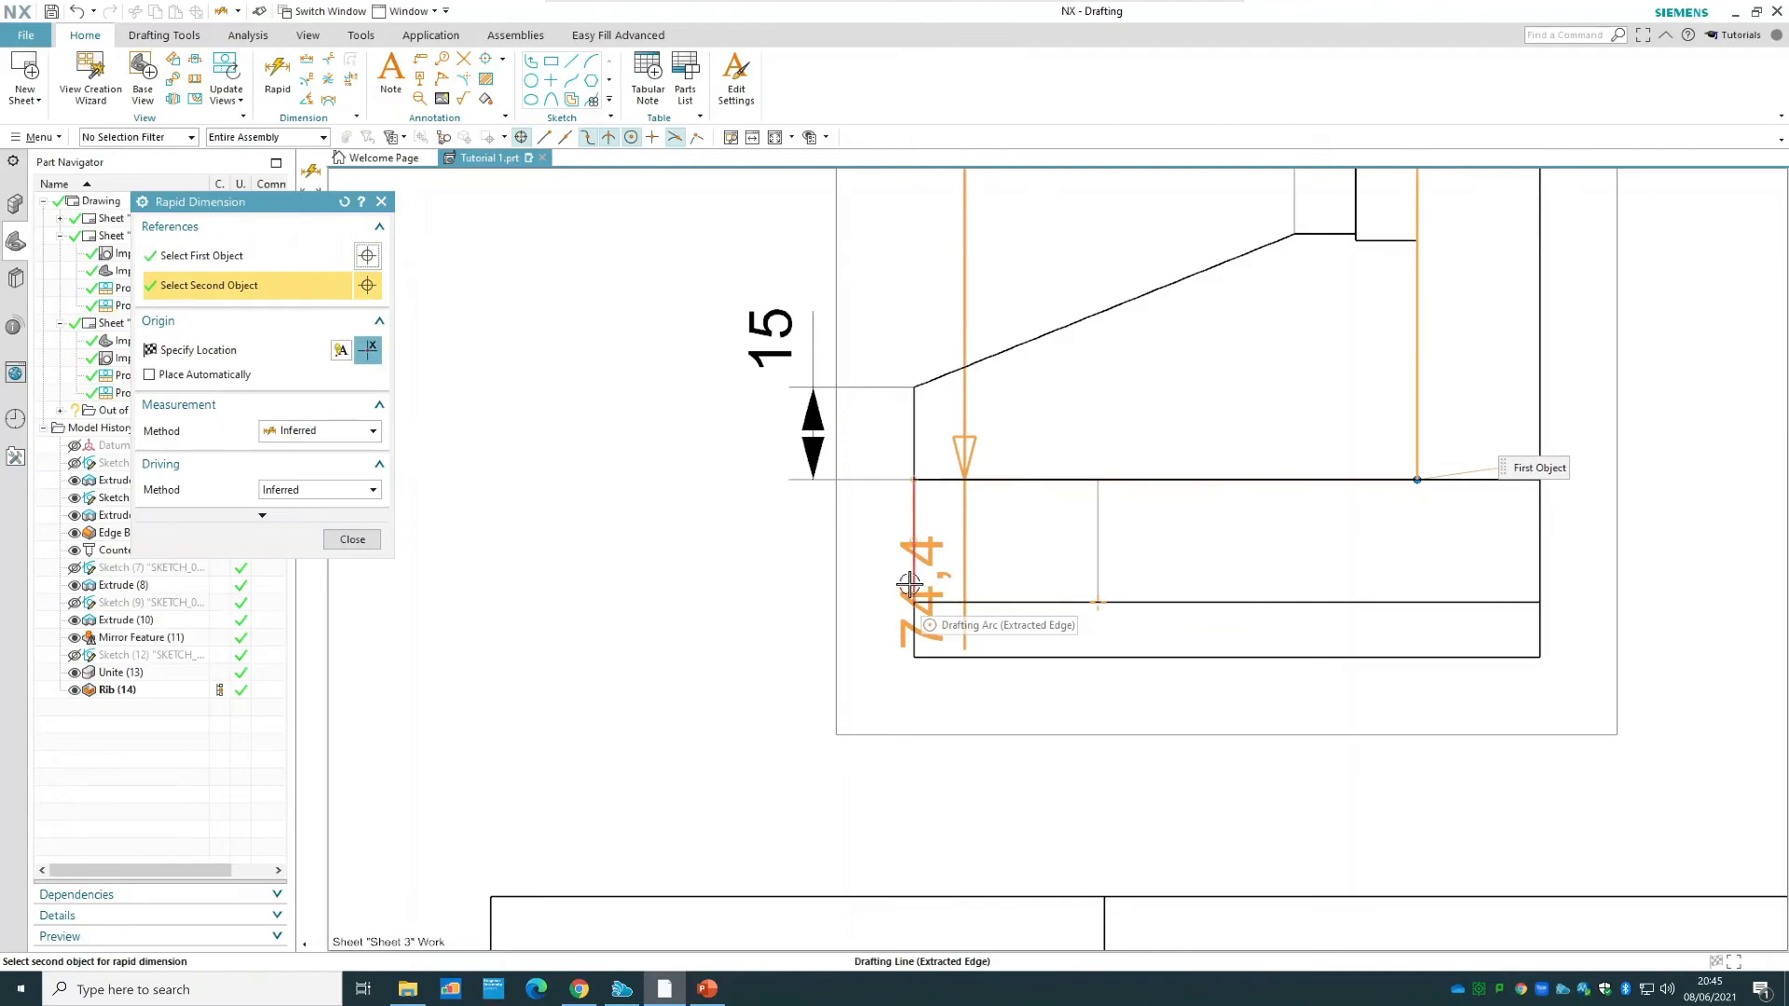
left_click(911, 583)
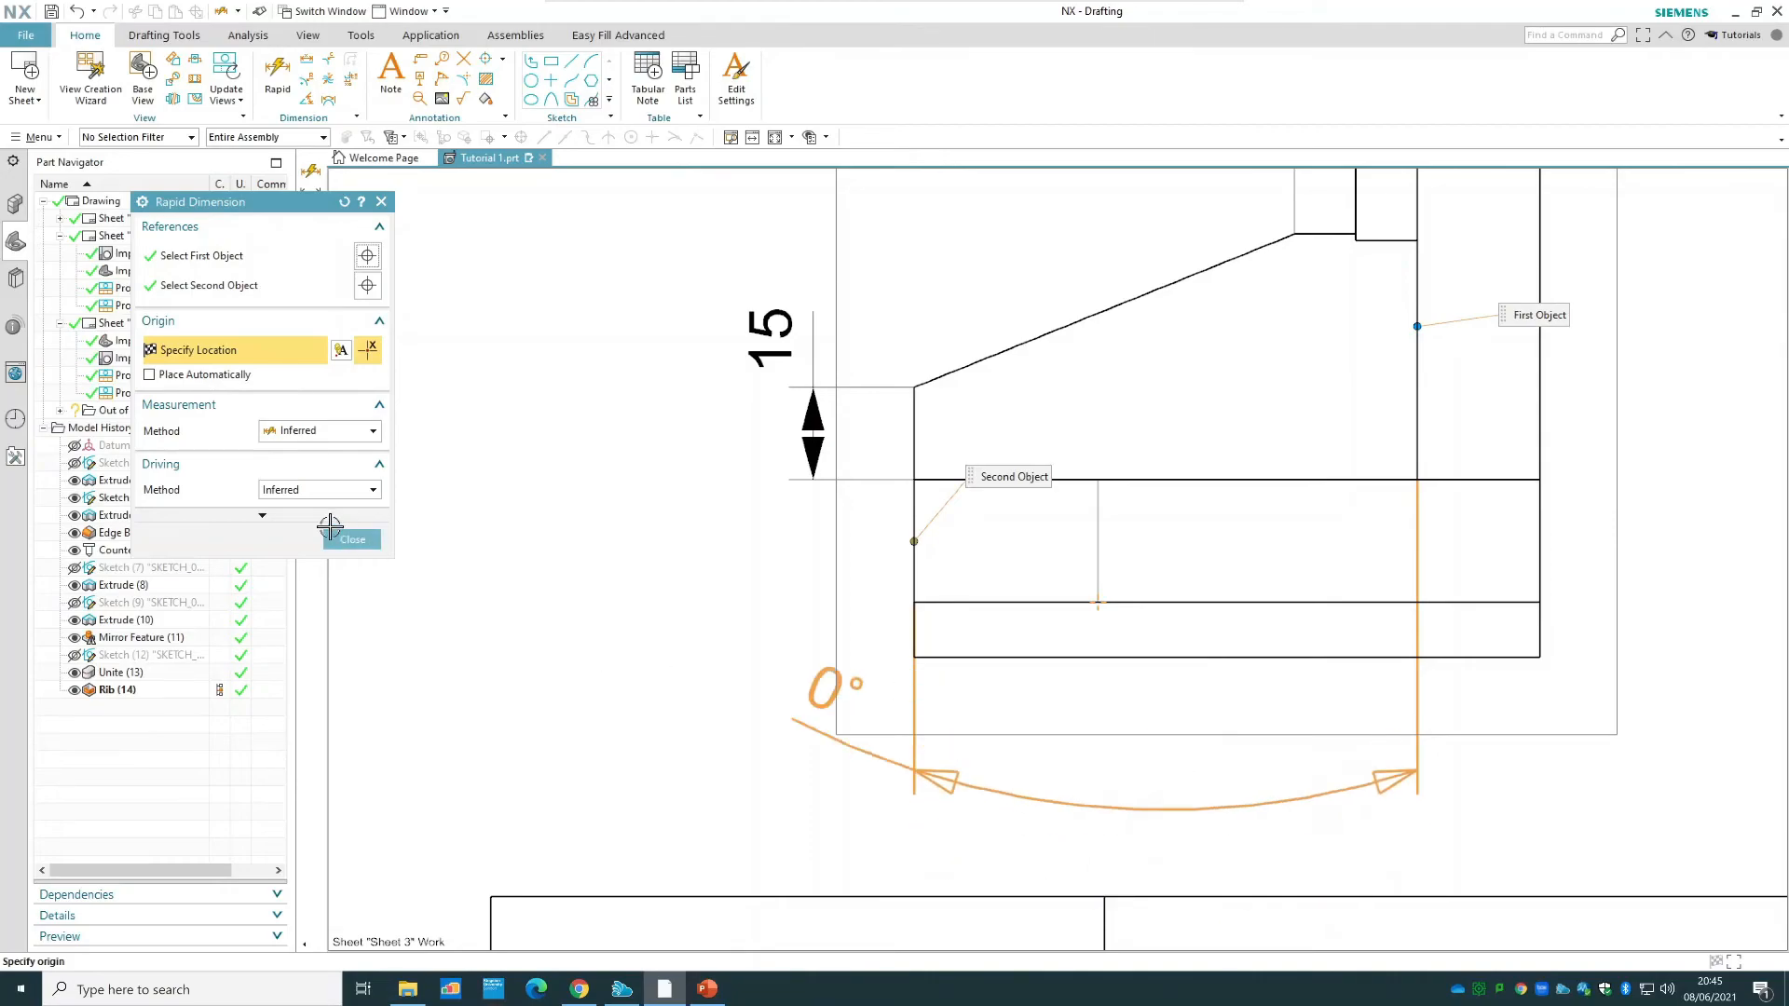
left_click(350, 432)
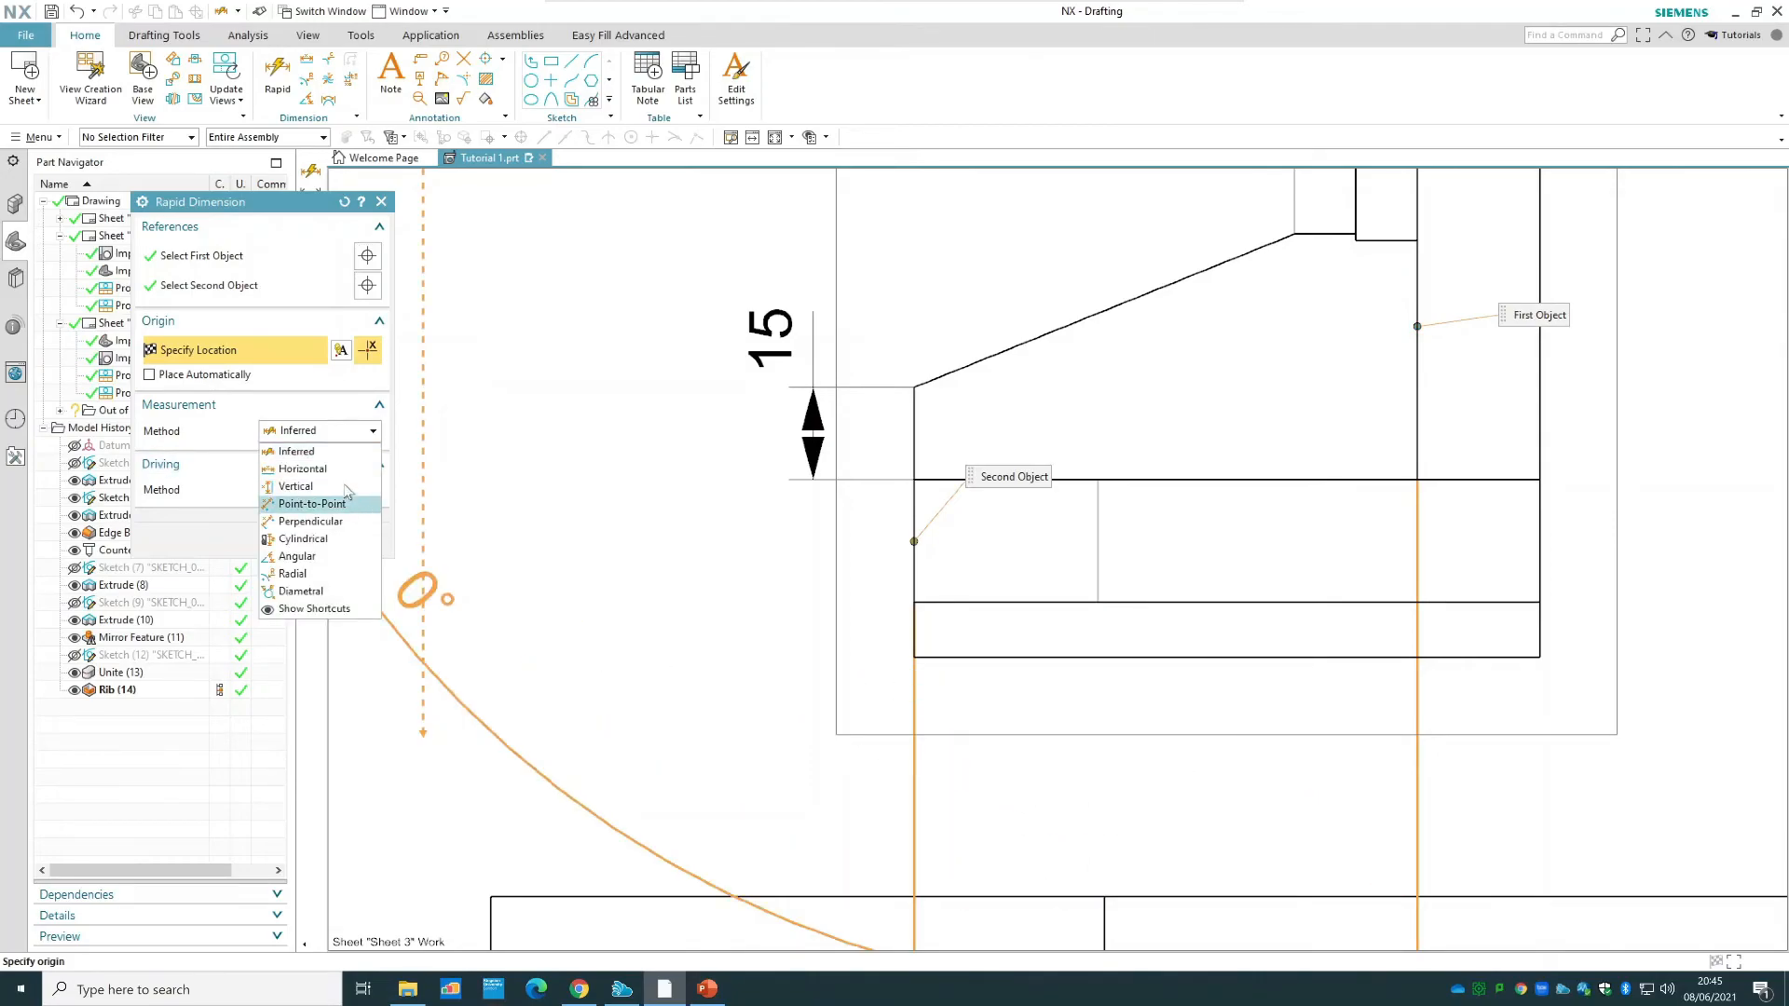
left_click(303, 468)
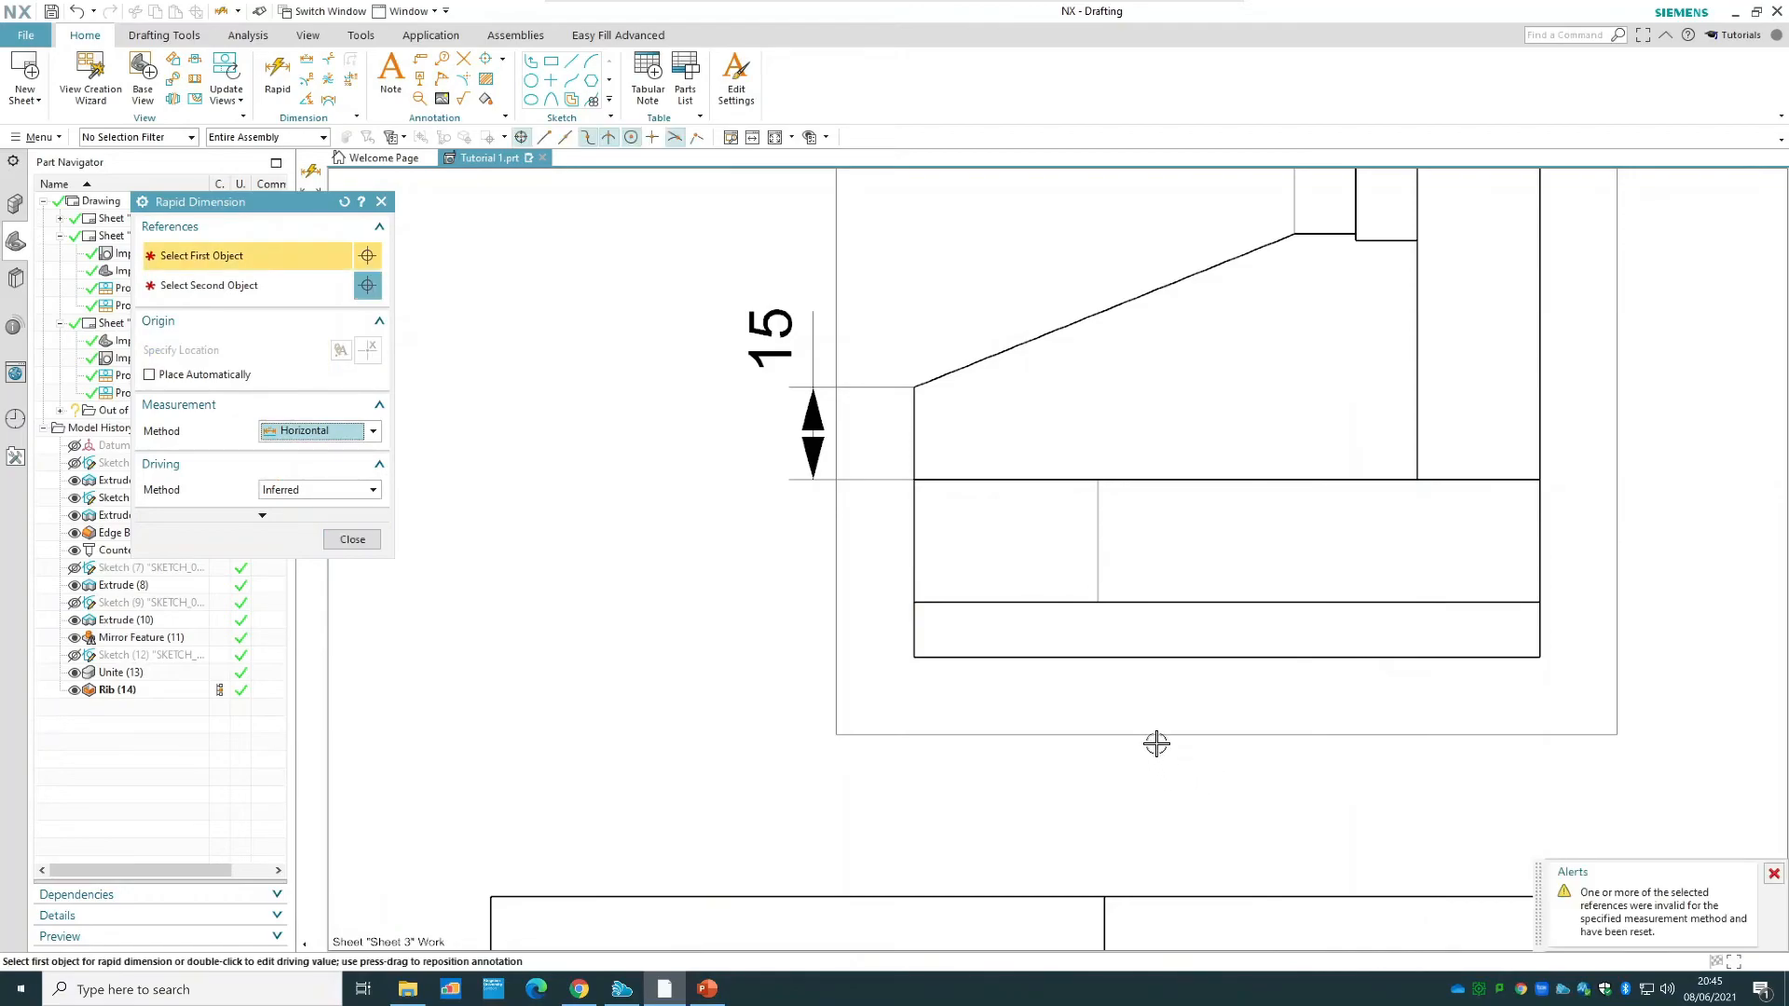
left_click(914, 567)
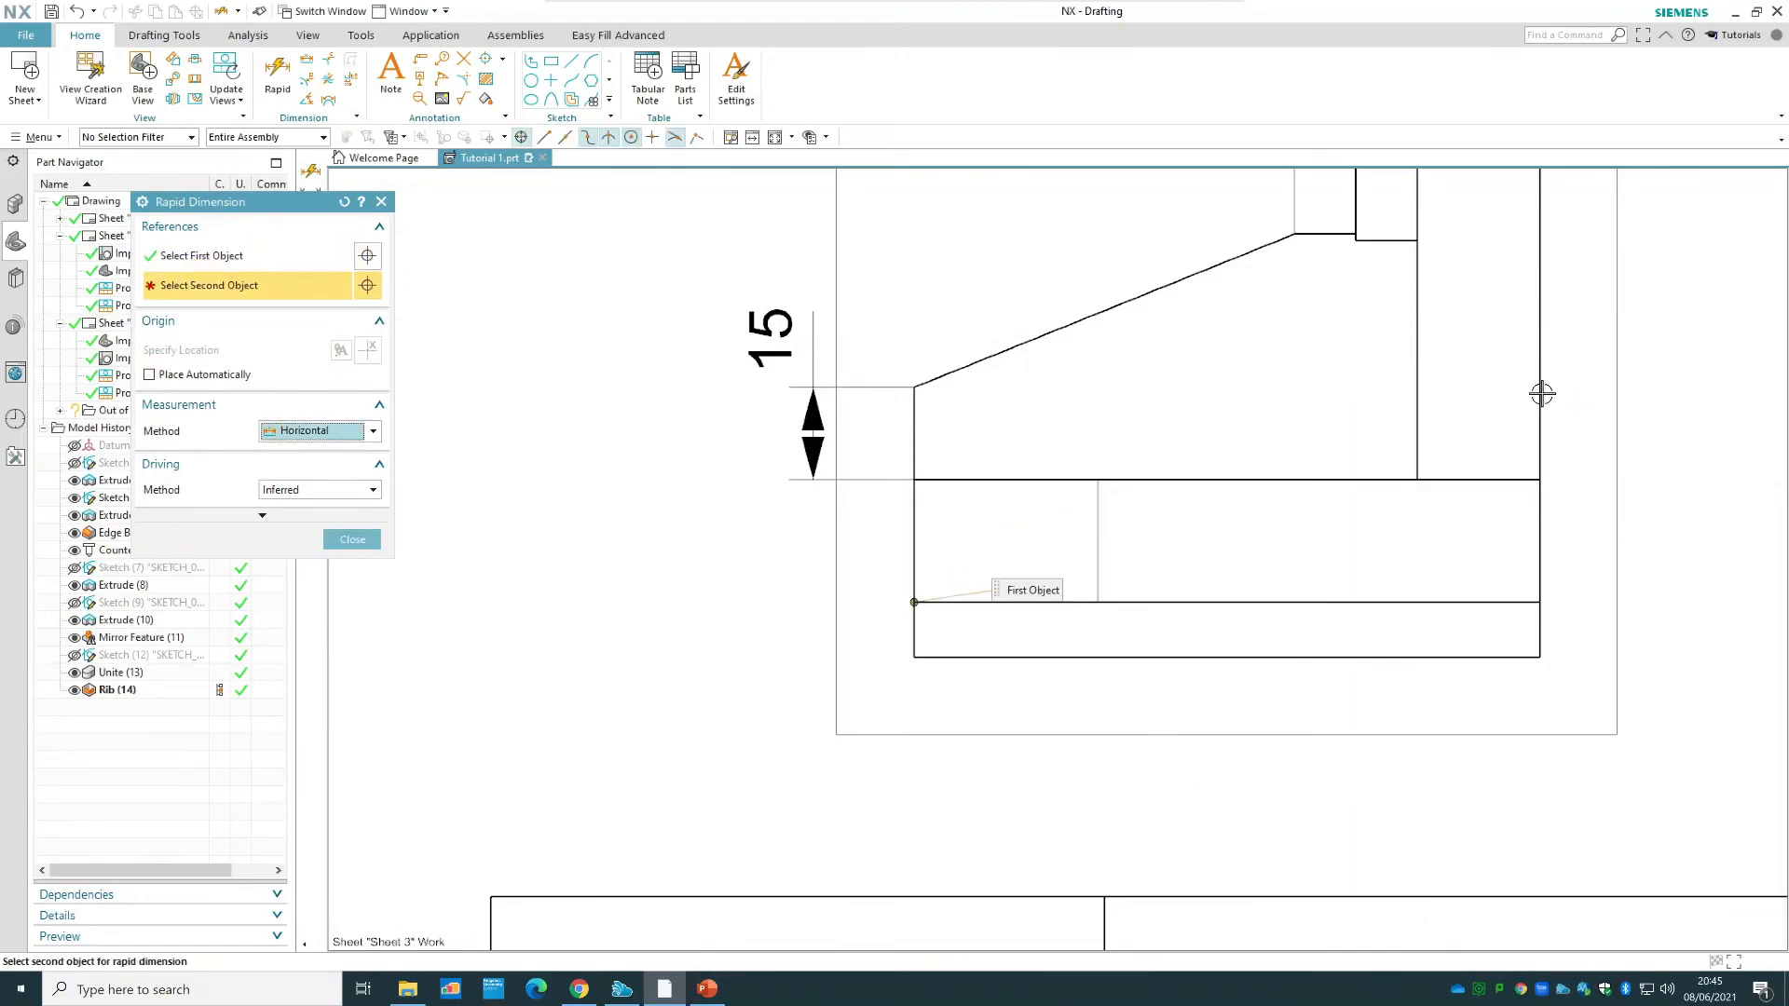
left_click(1417, 410)
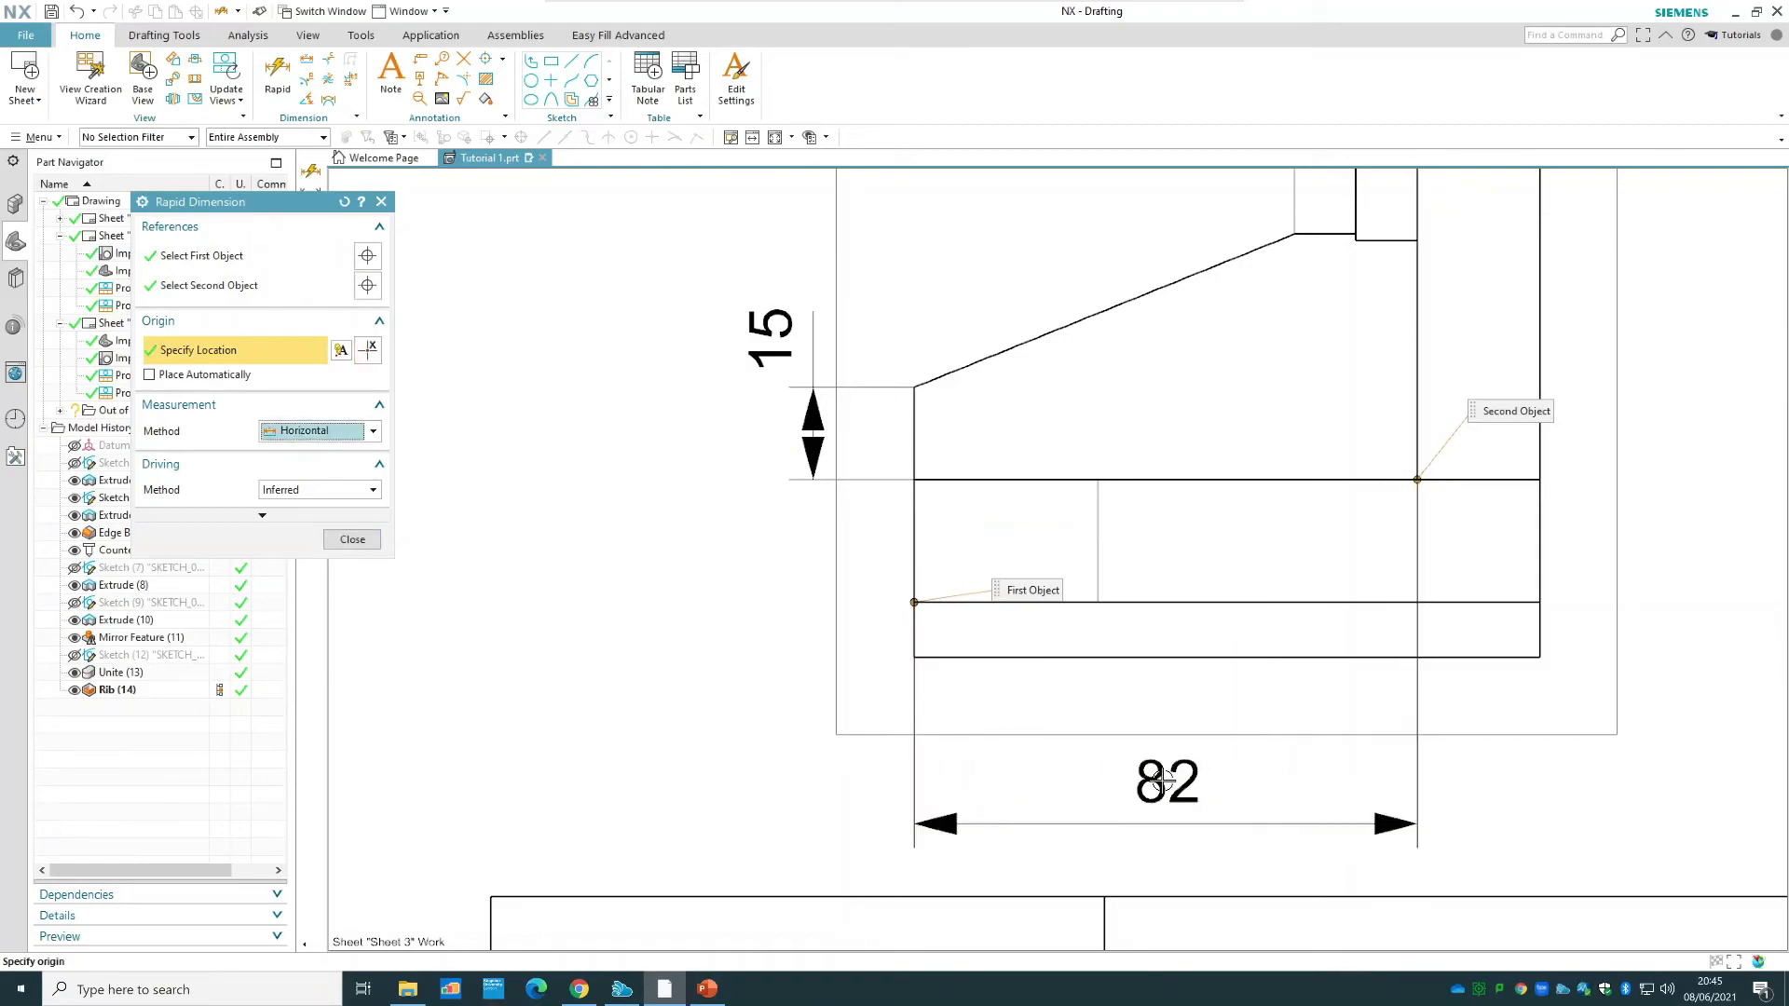
left_click(1162, 781)
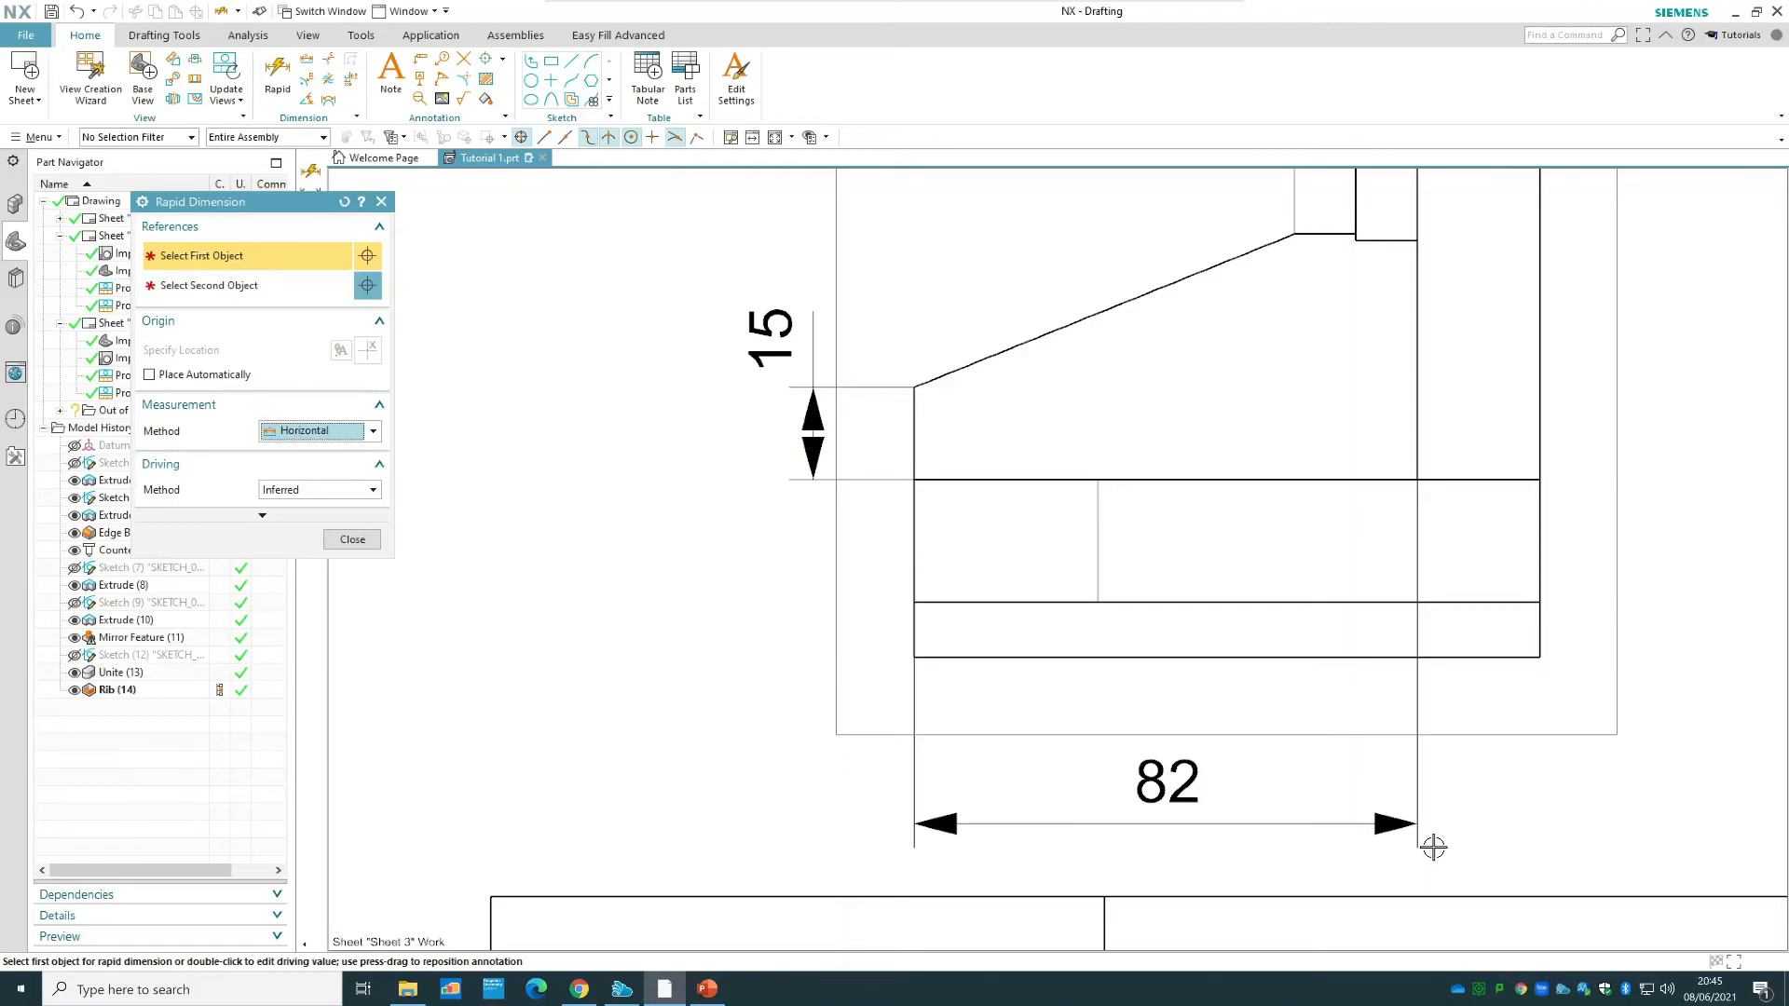
key("Escape")
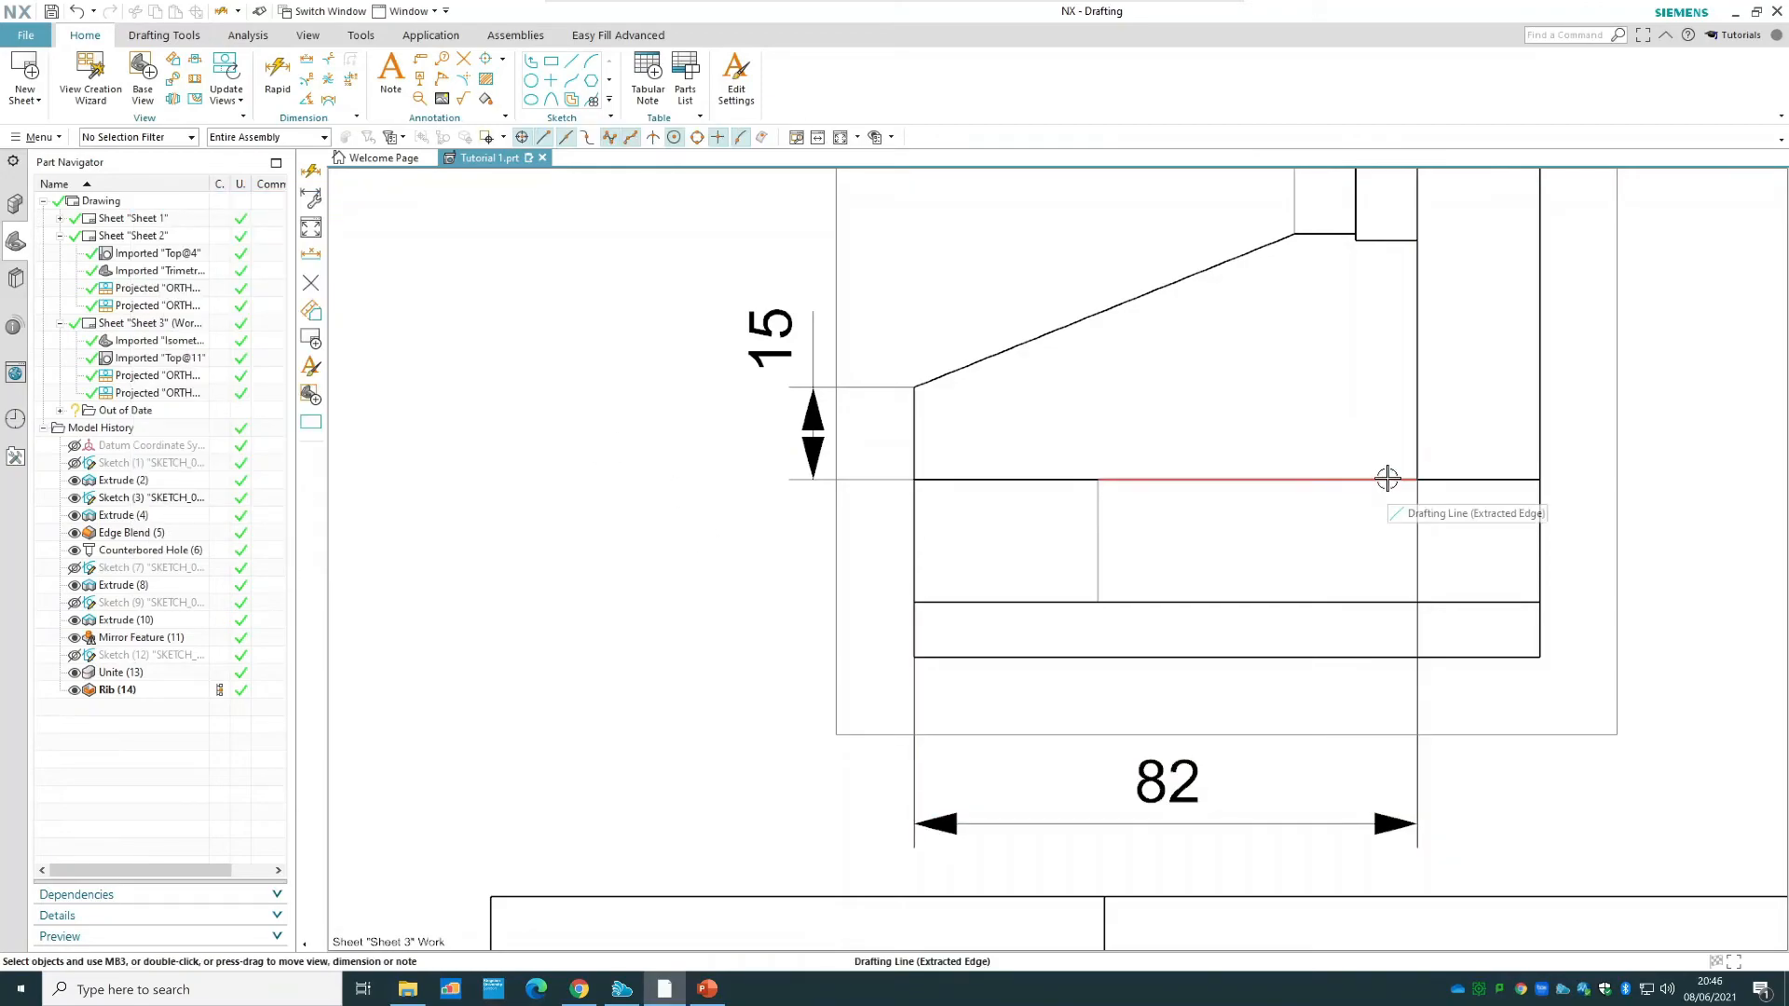
- Dimension the rib's upper edge height above the base in the side view using the Inferred method, placing it to the right
left_click(277, 70)
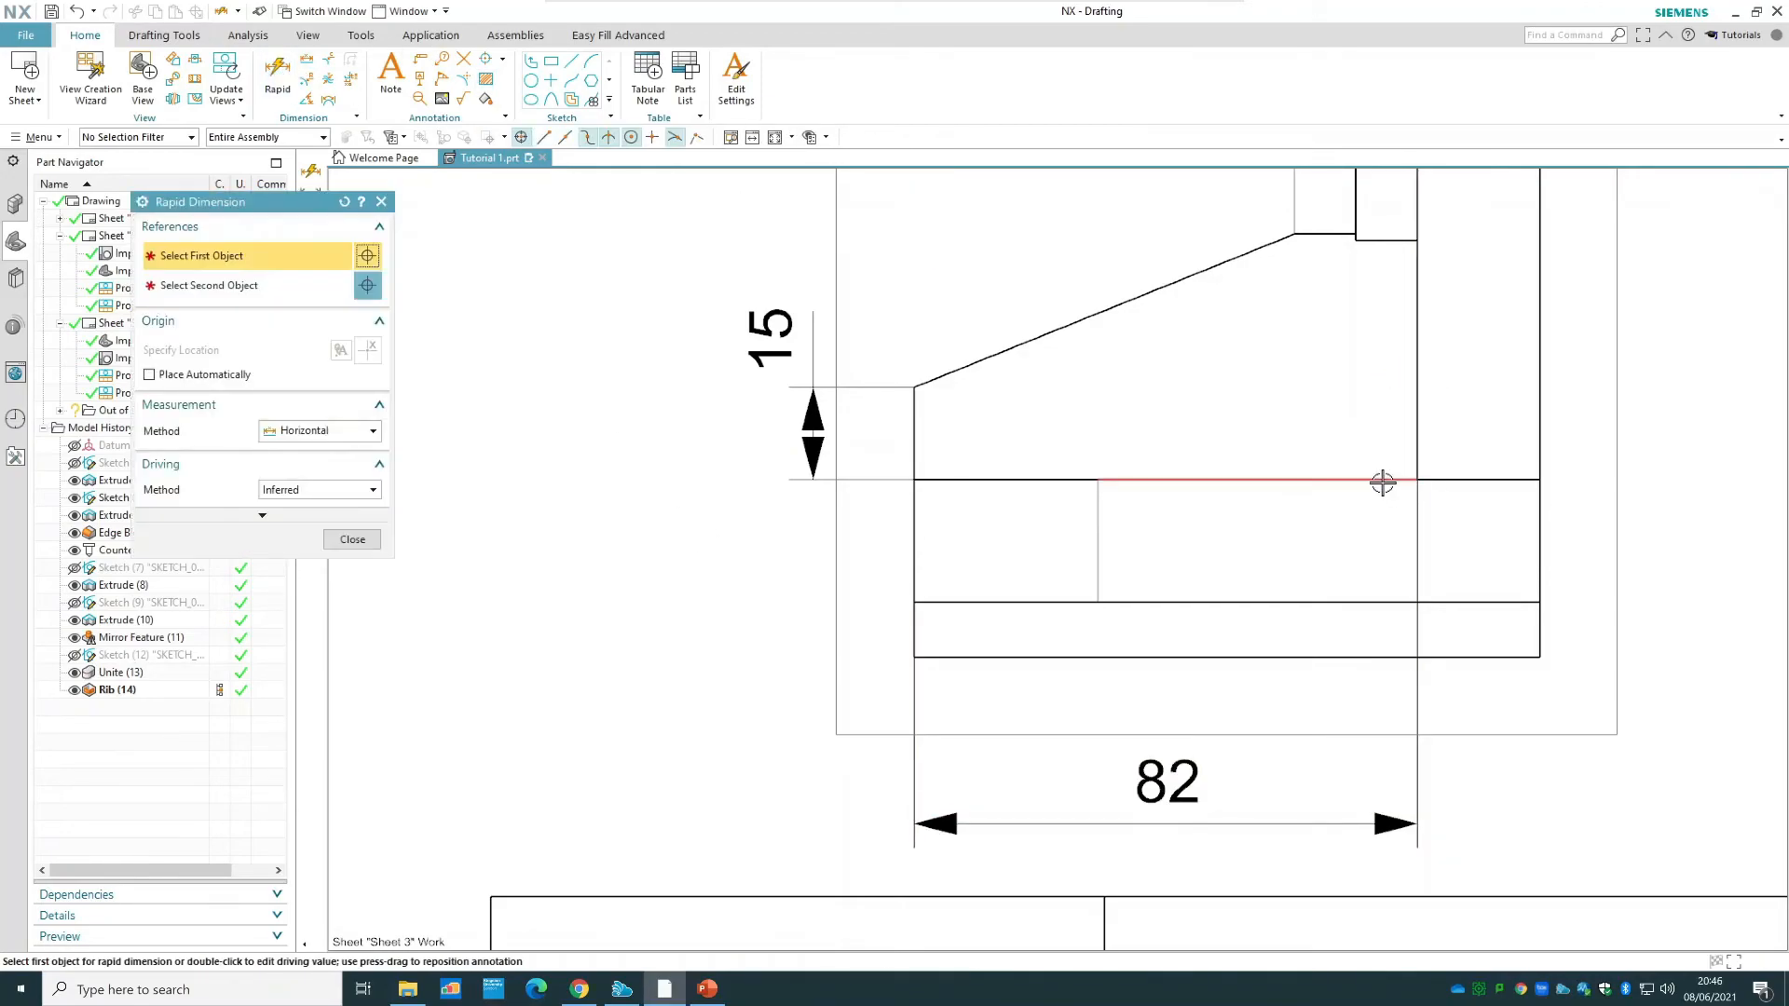
left_click(1382, 482)
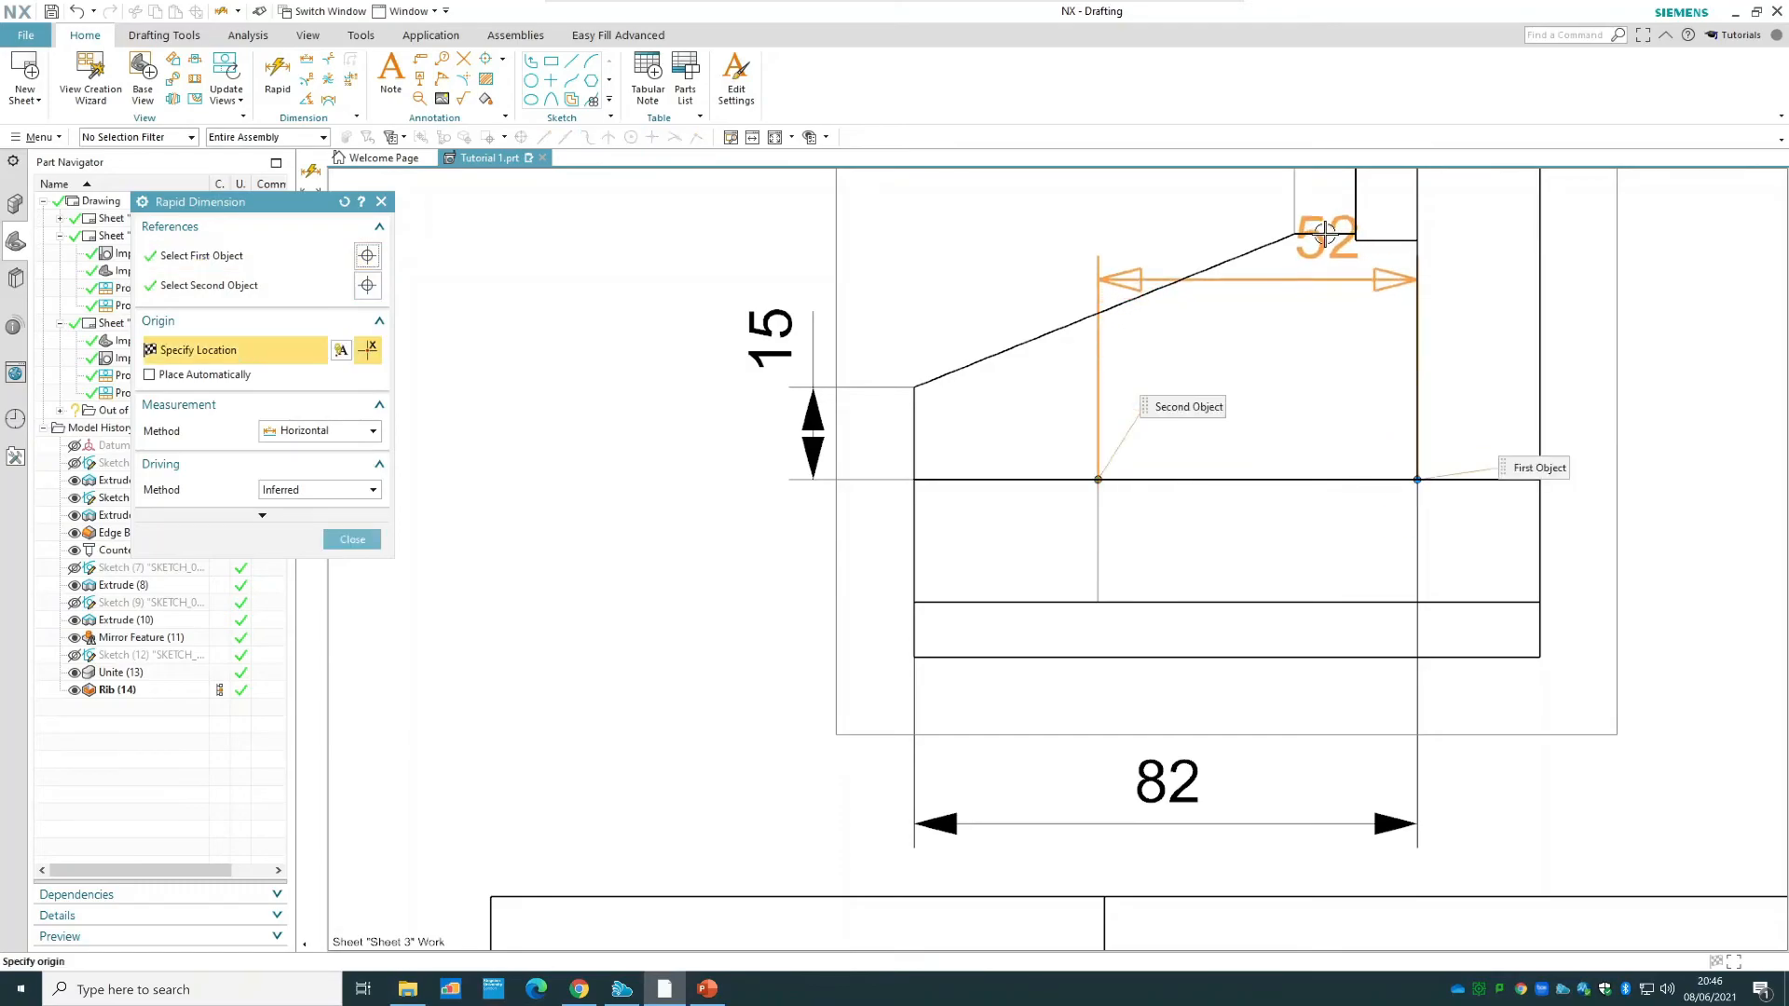
mouse_move(1327, 235)
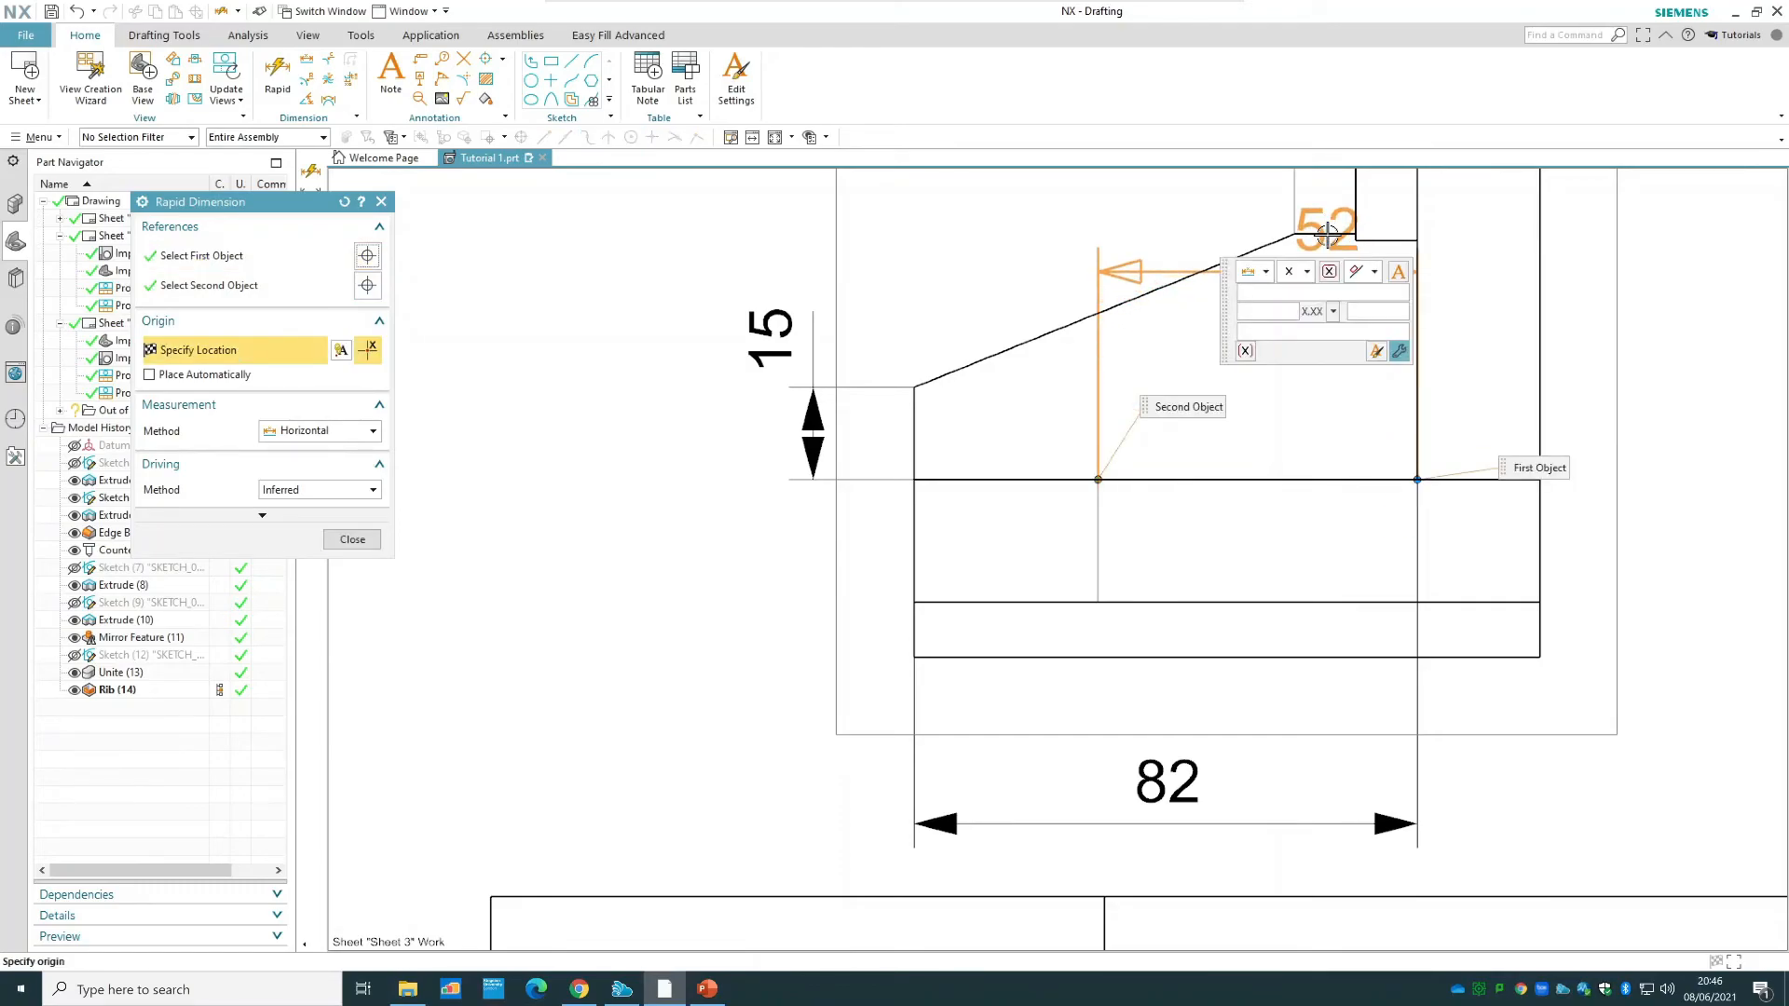
left_click(320, 430)
left_click(298, 452)
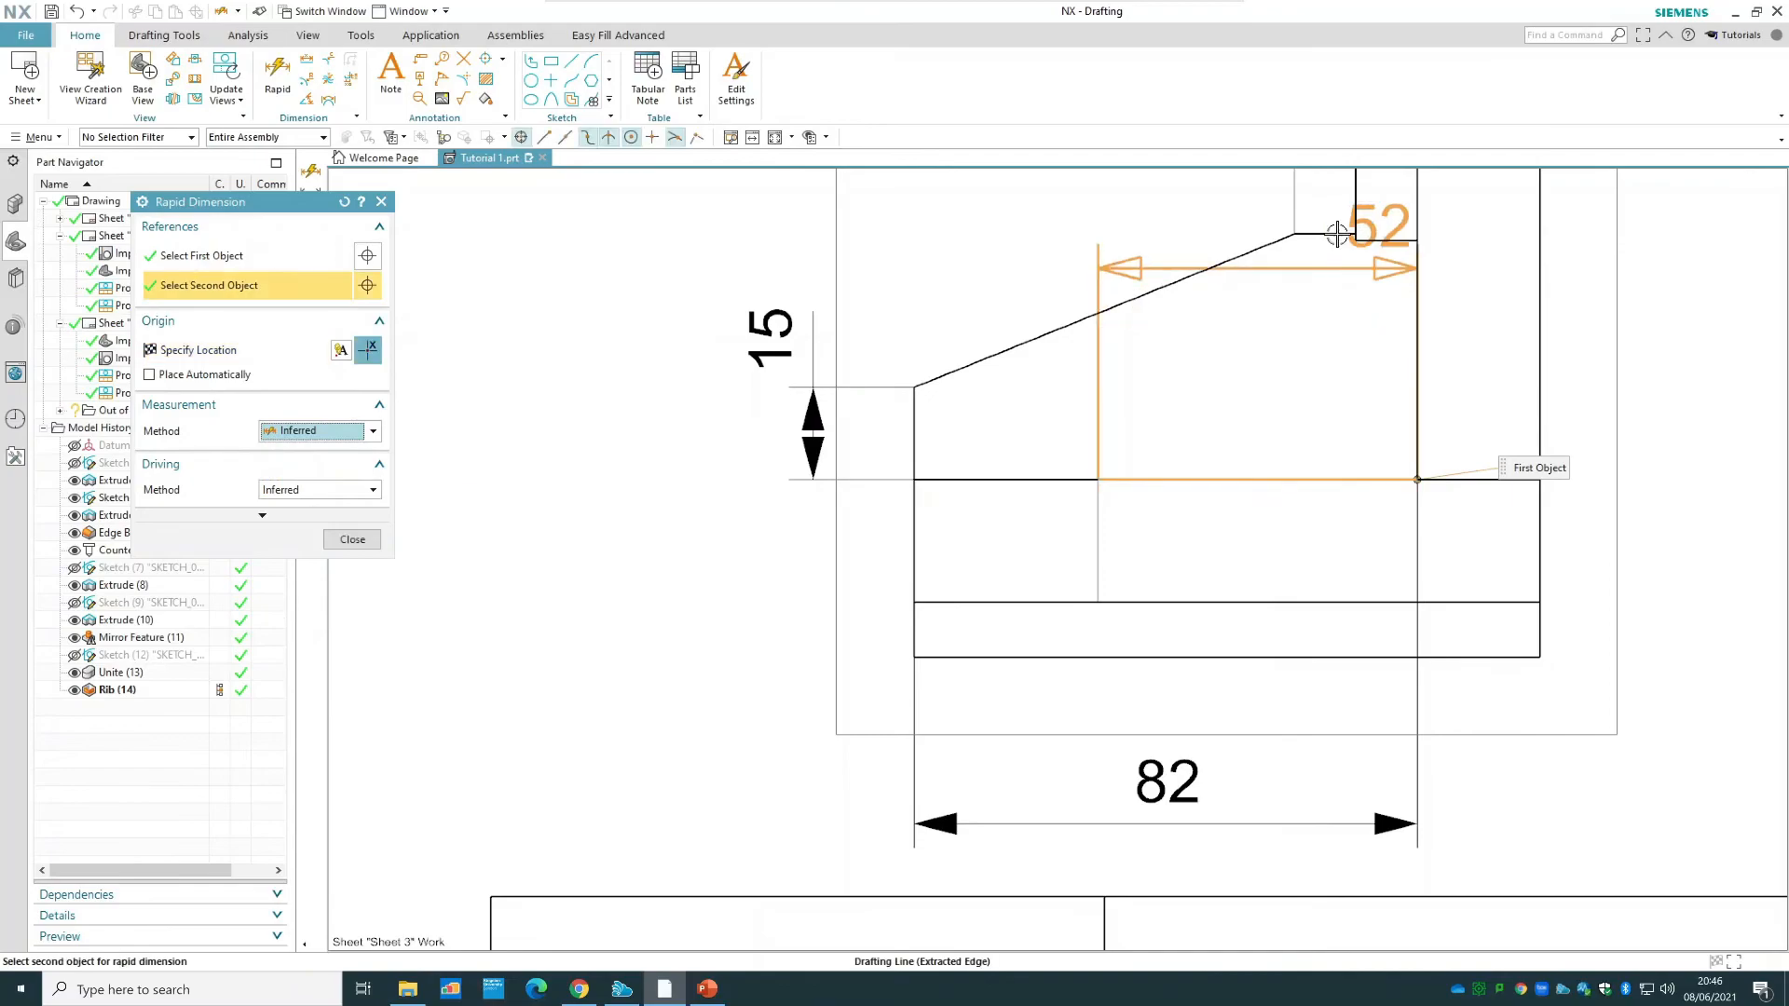
left_click(1333, 233)
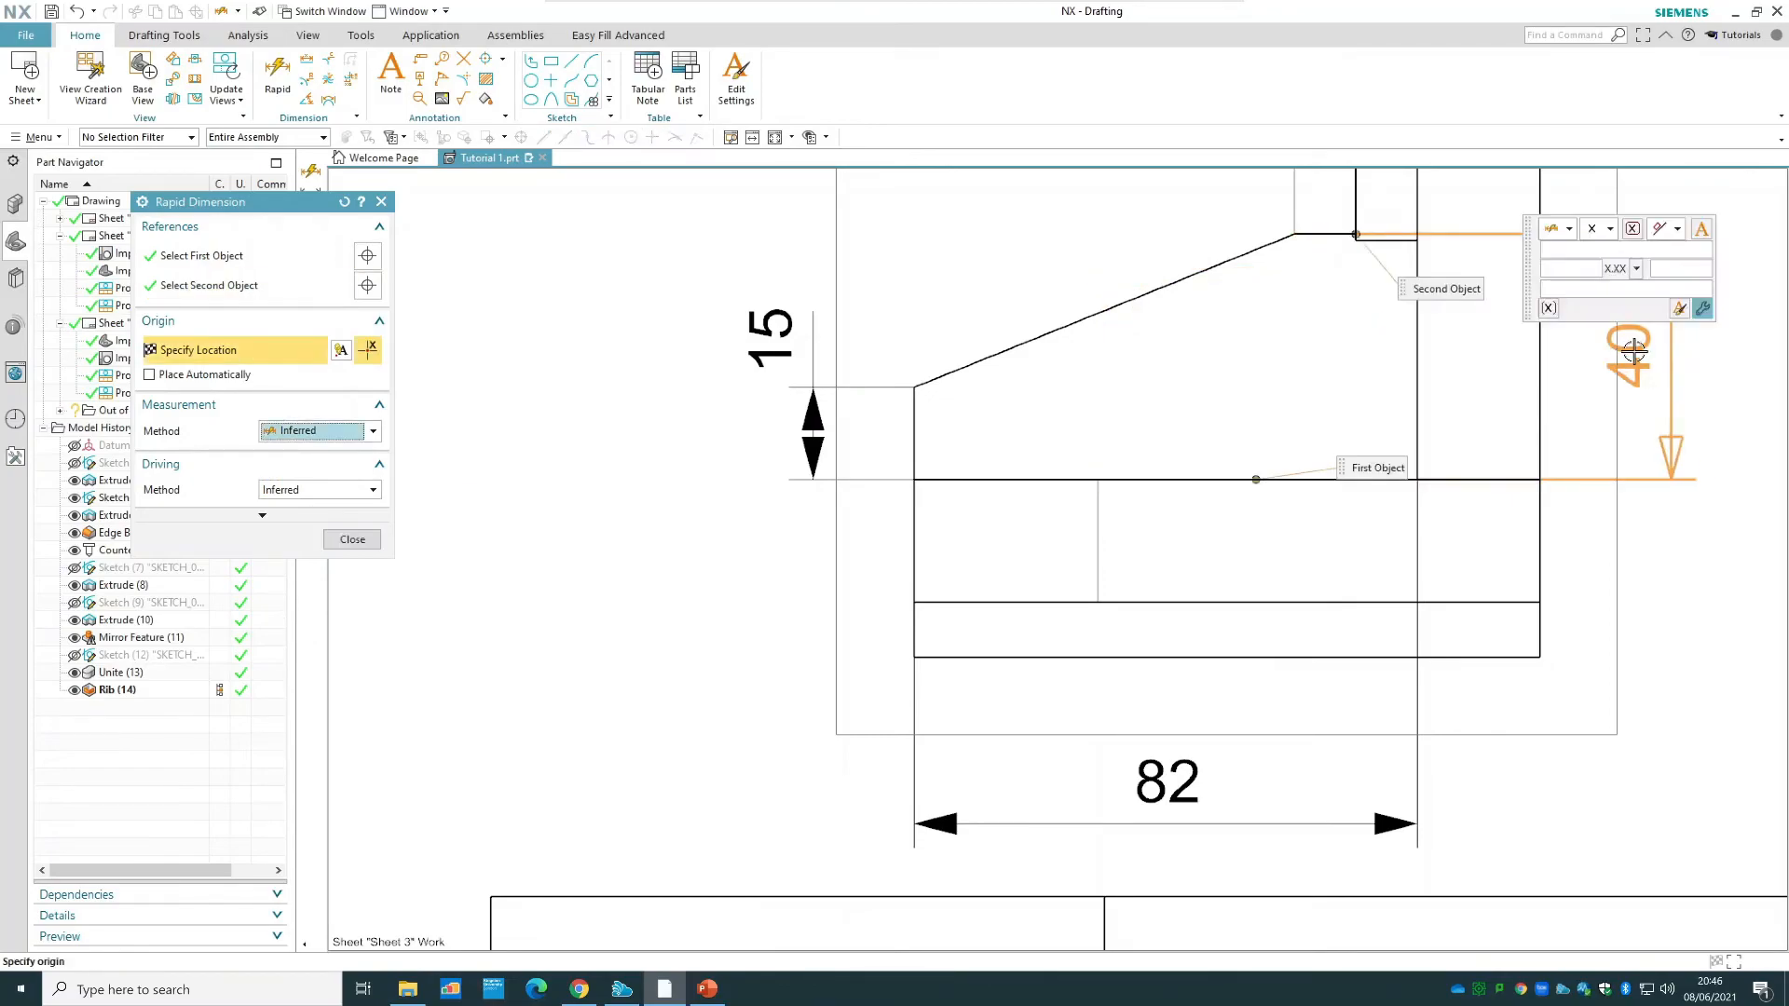
left_click(1632, 351)
left_click_drag(1665, 356, 1658, 357)
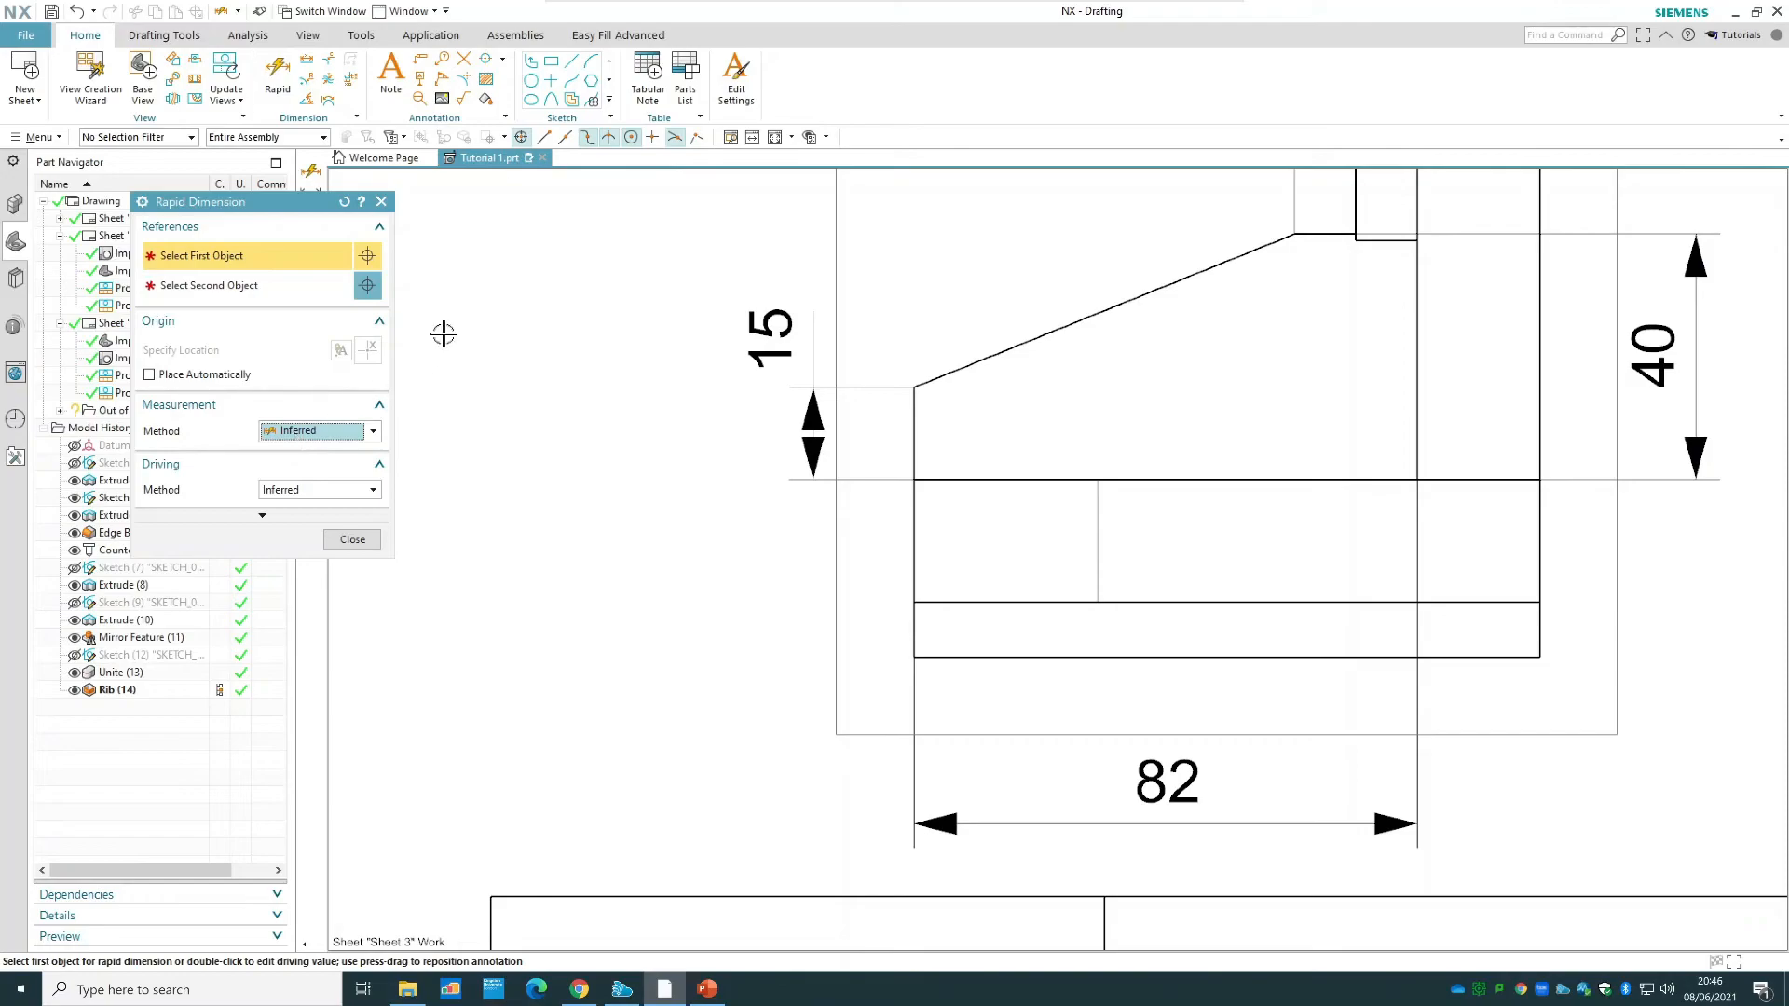
- Dimension the height of the pad beneath the base in the side view, placing it in line below the rib's upper height dimension
left_click(279, 79)
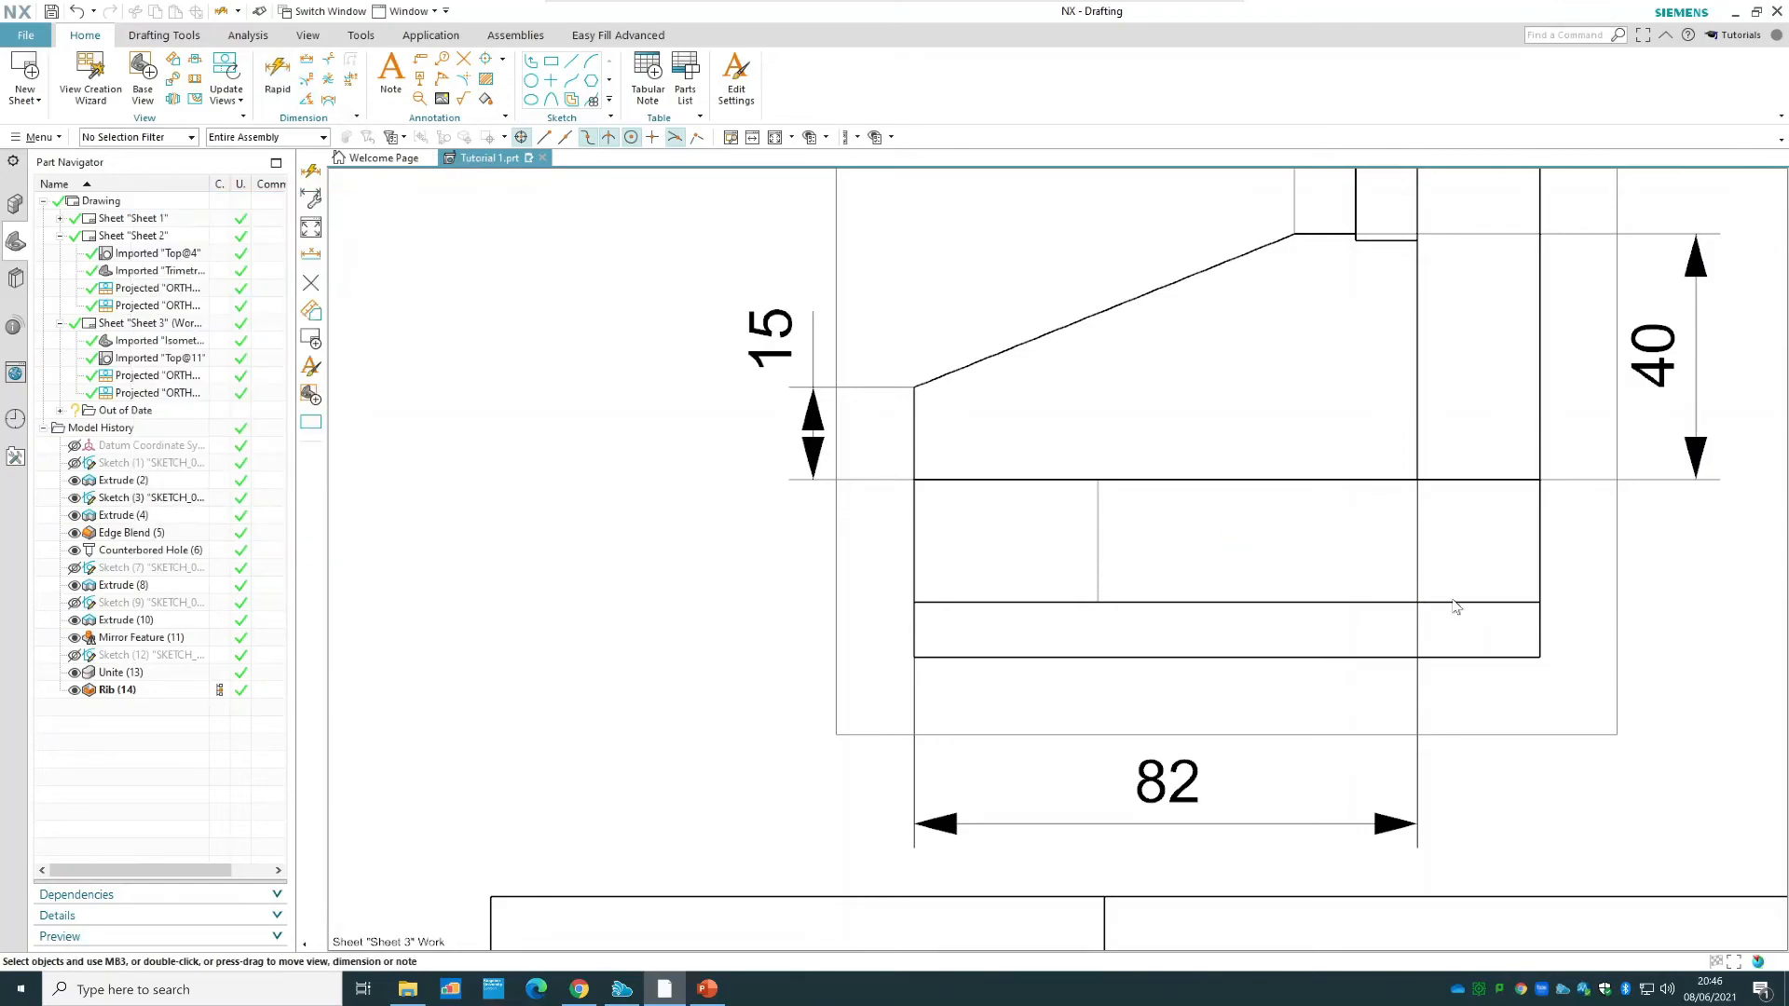
left_click(1509, 602)
left_click(1511, 658)
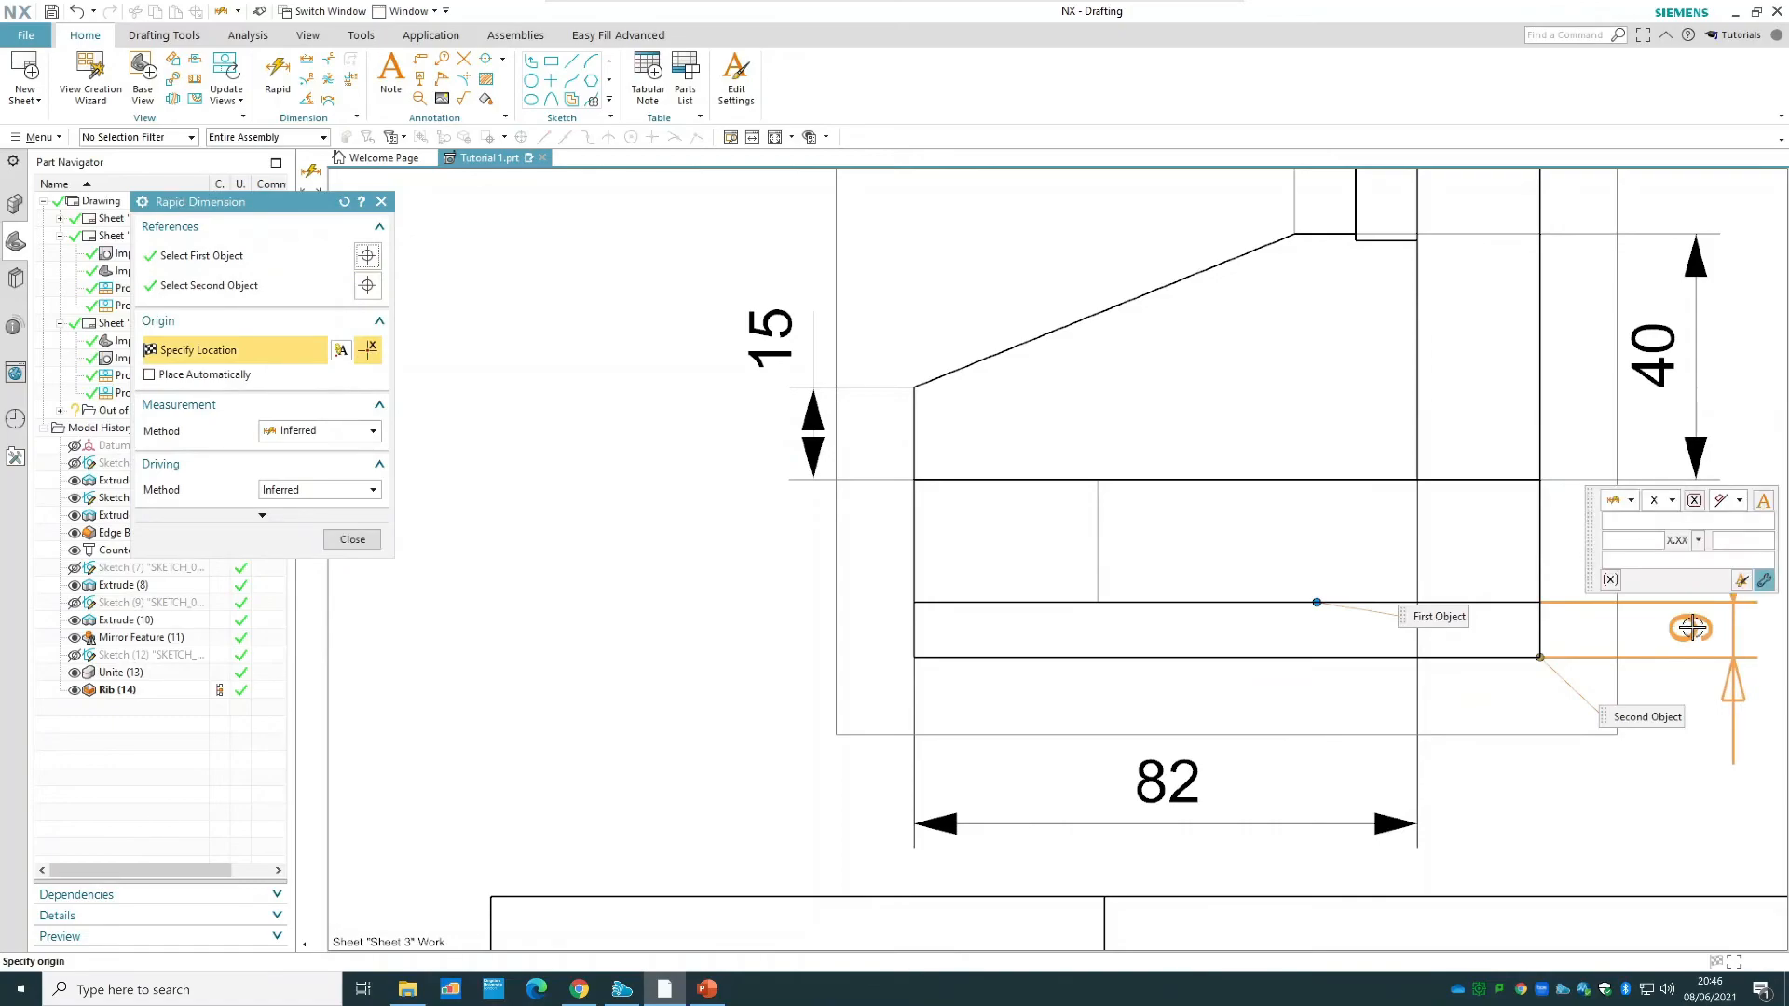
left_click(1692, 628)
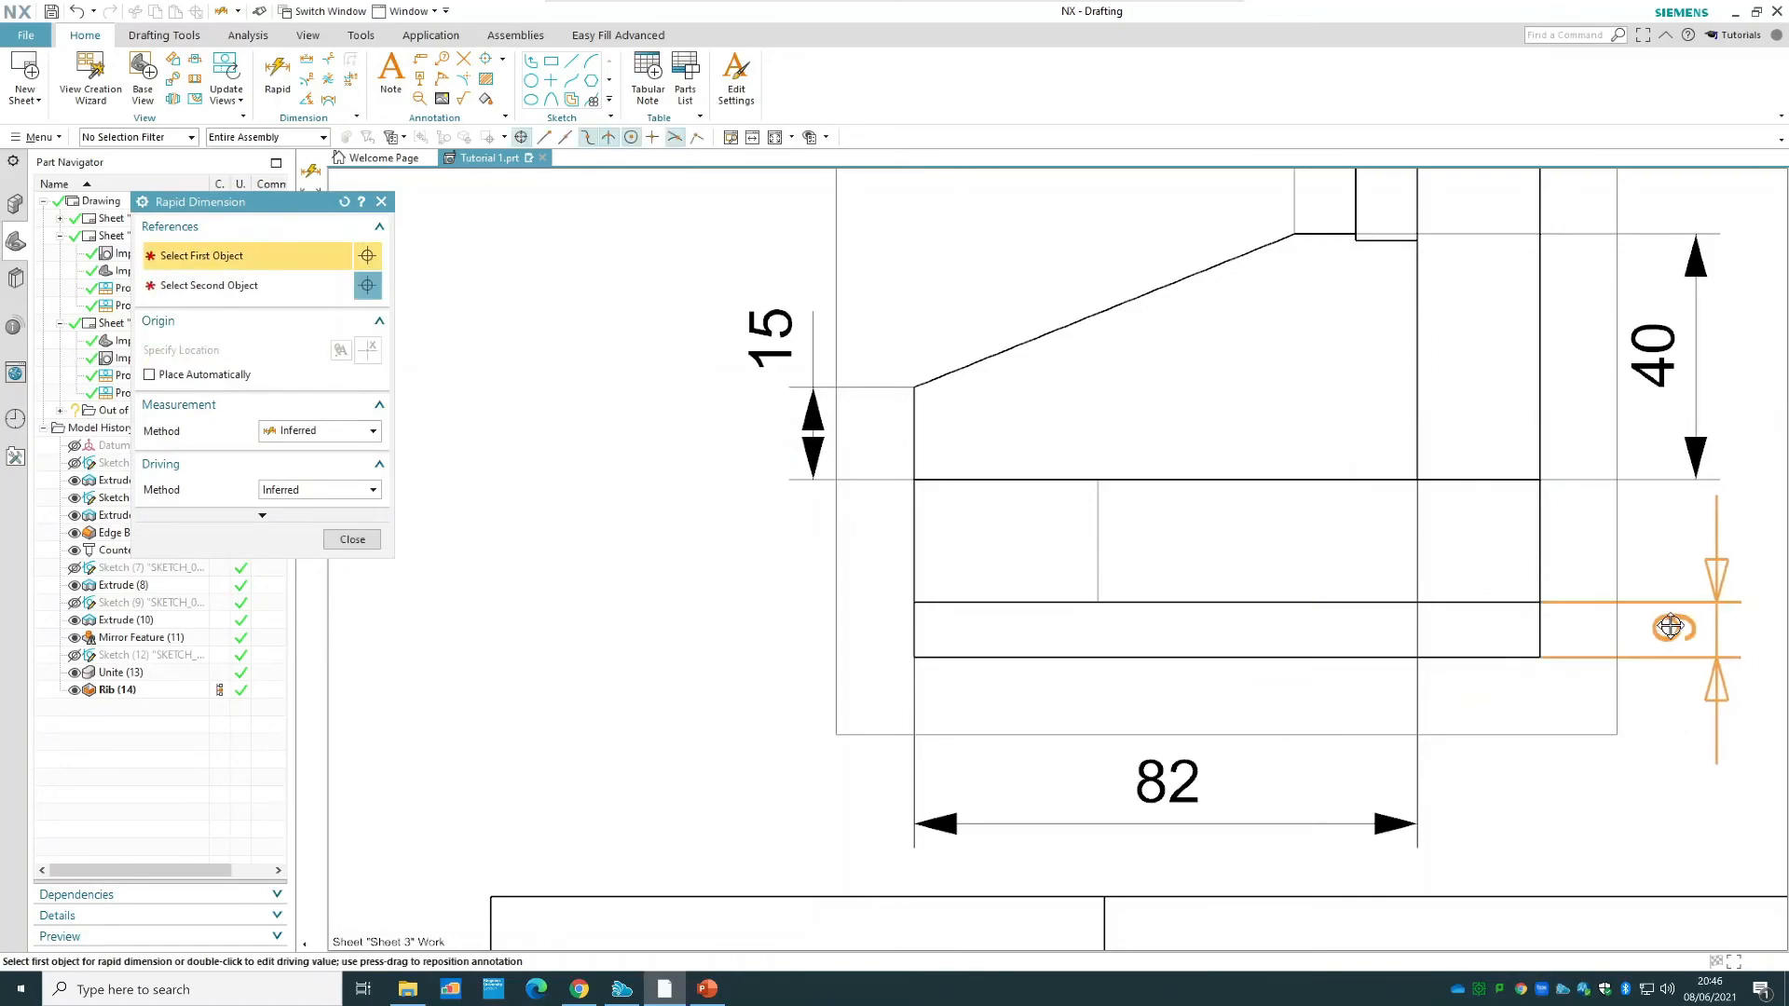
left_click_drag(1664, 626, 1652, 624)
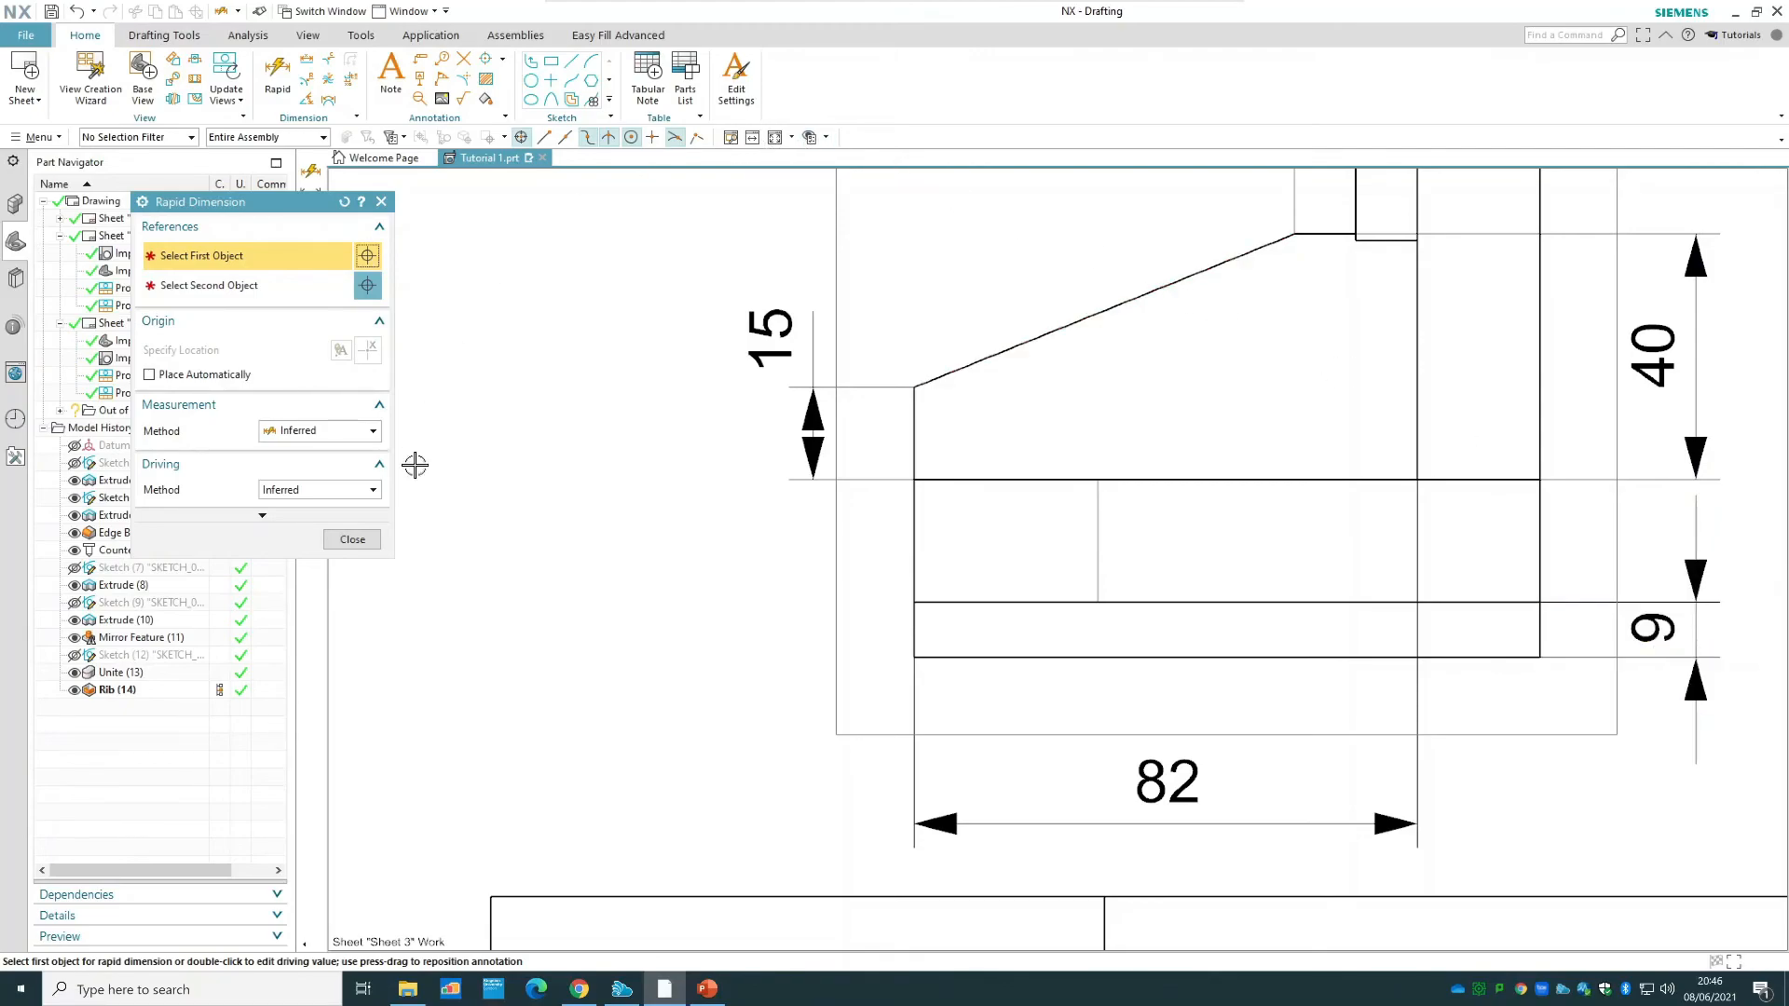
left_click(352, 540)
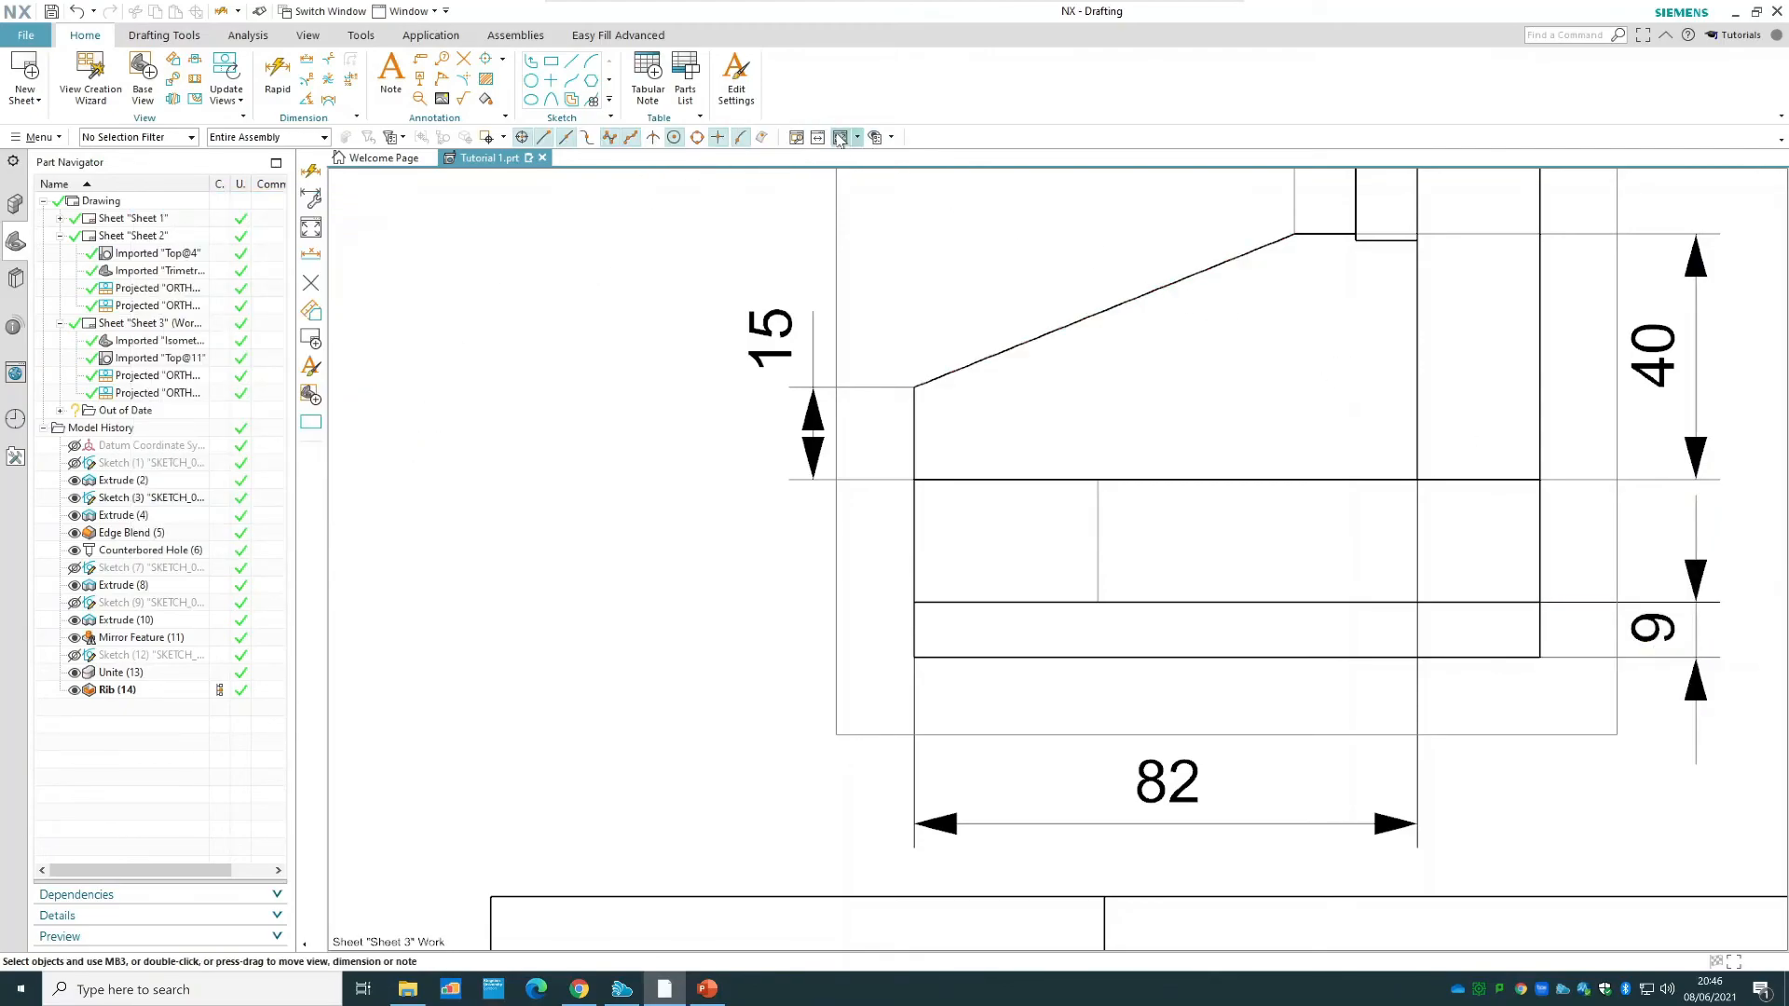
- Save the Tutorial 1 drawing
left_click(839, 138)
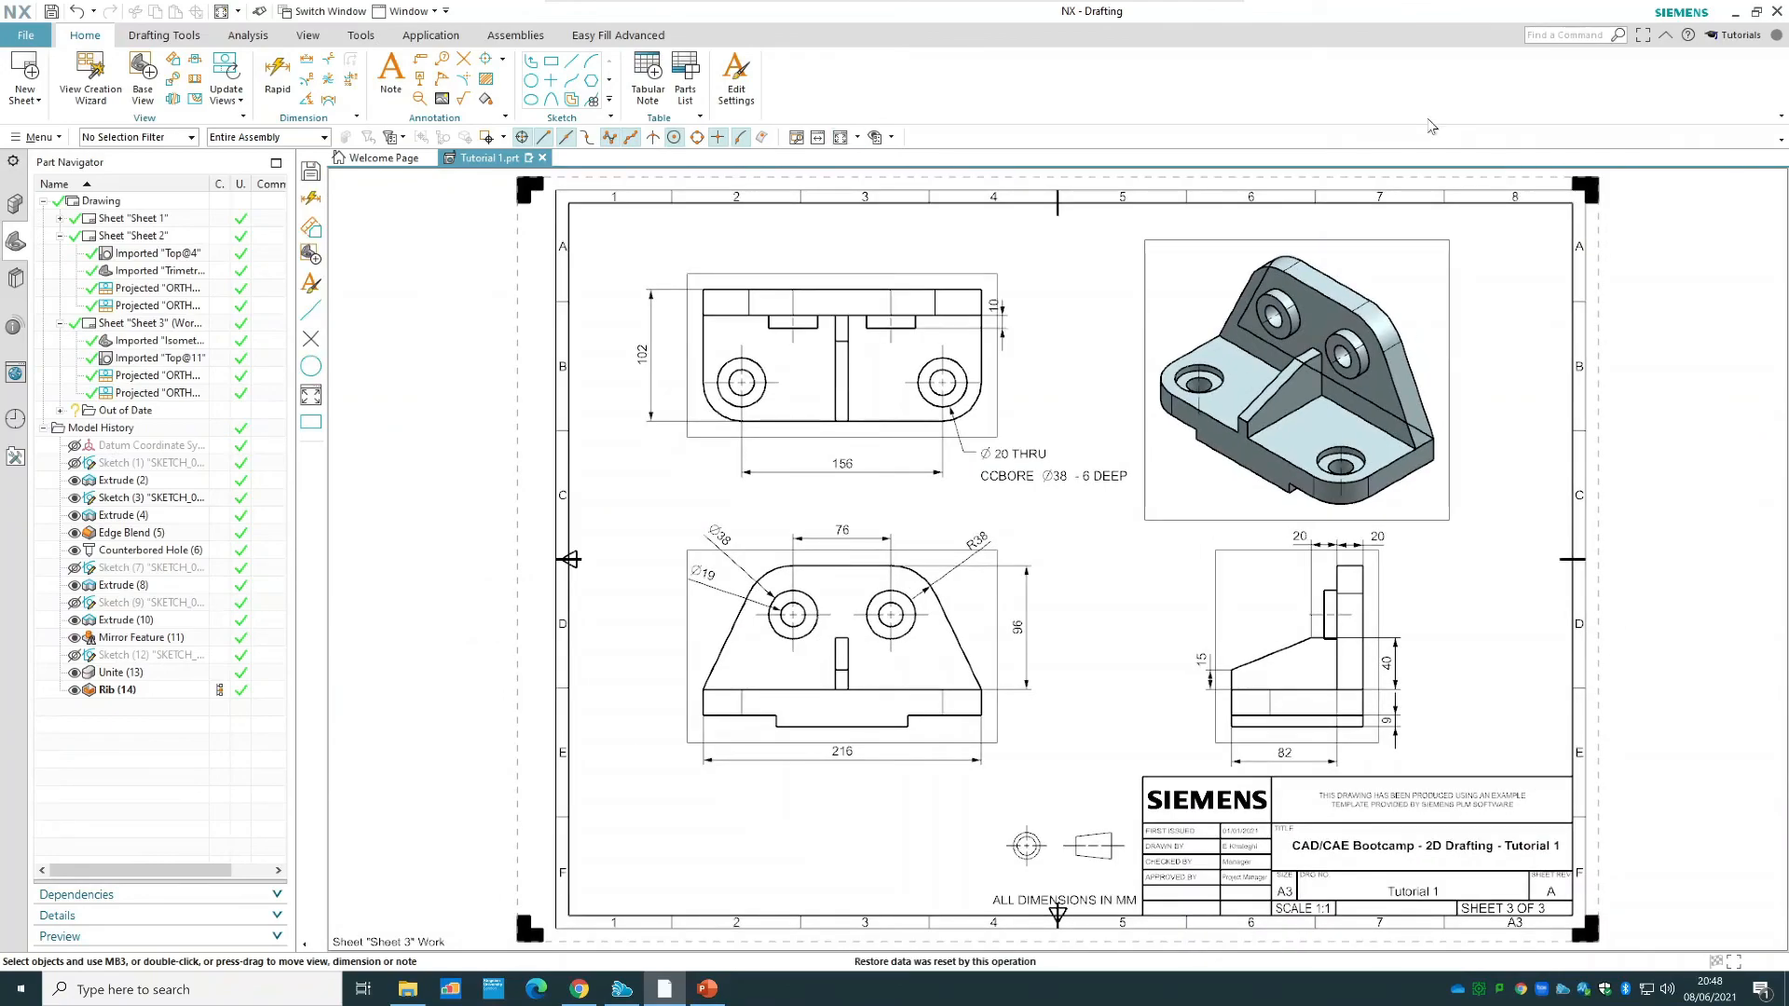
key("ctrl+s")
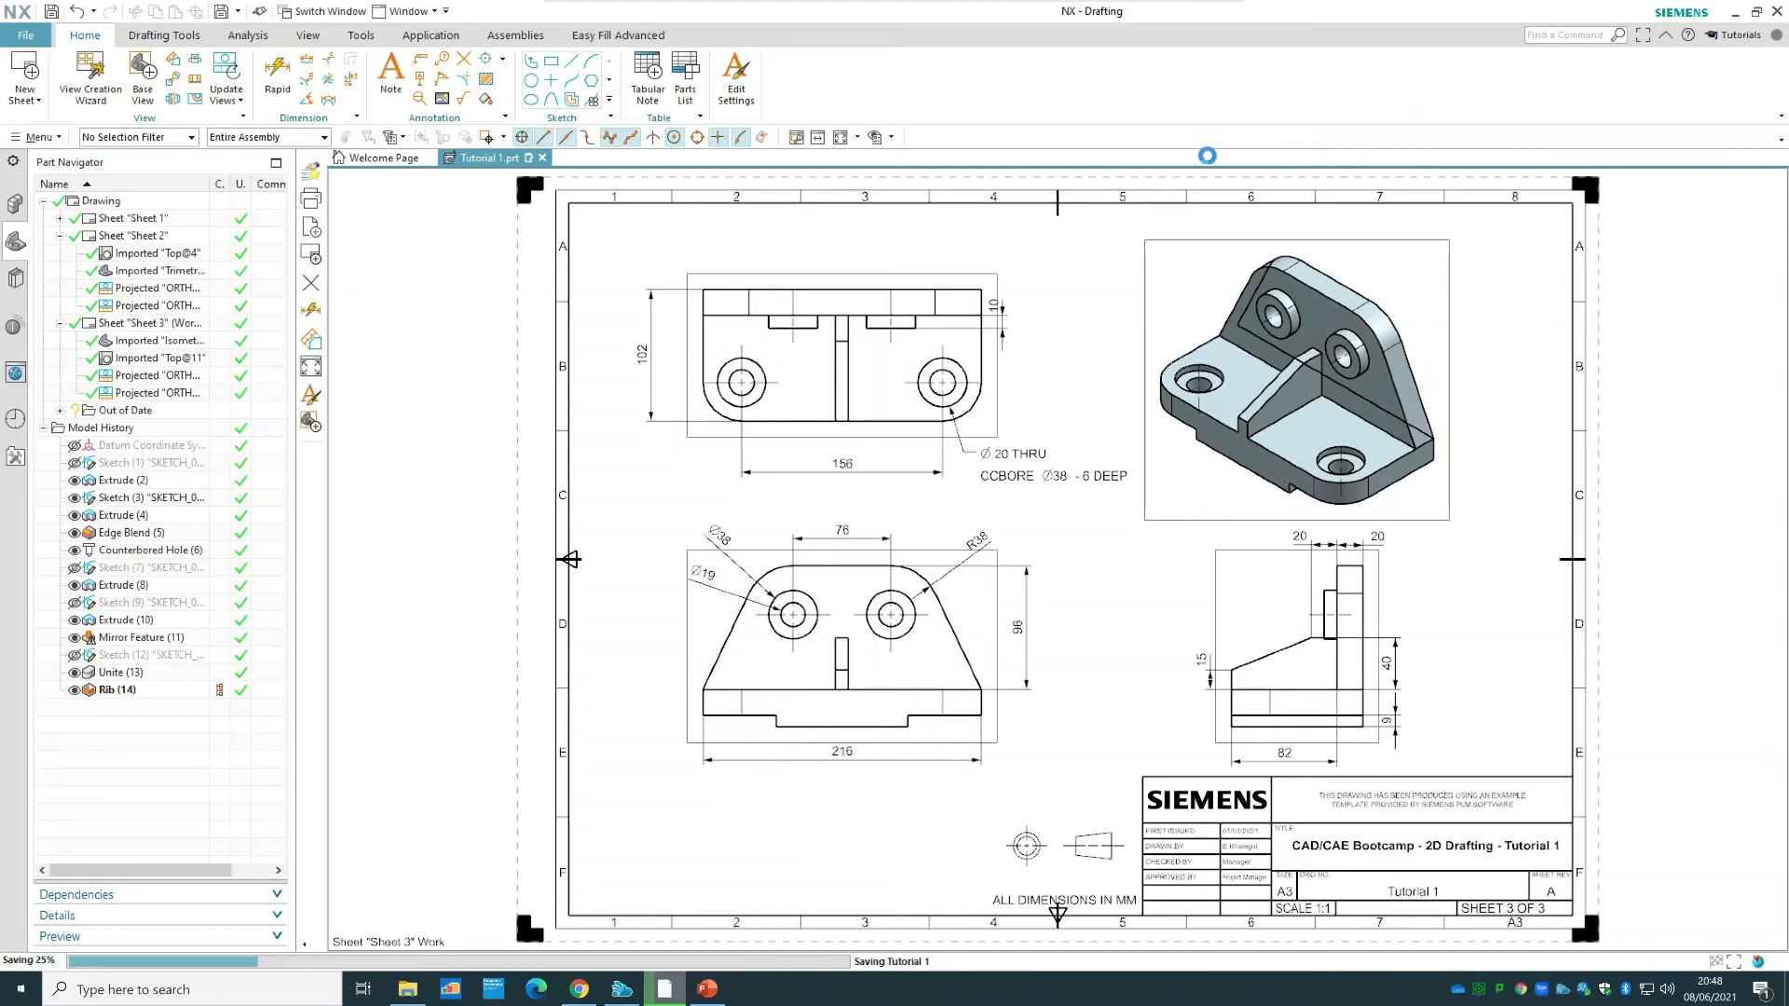
left_click(149, 219)
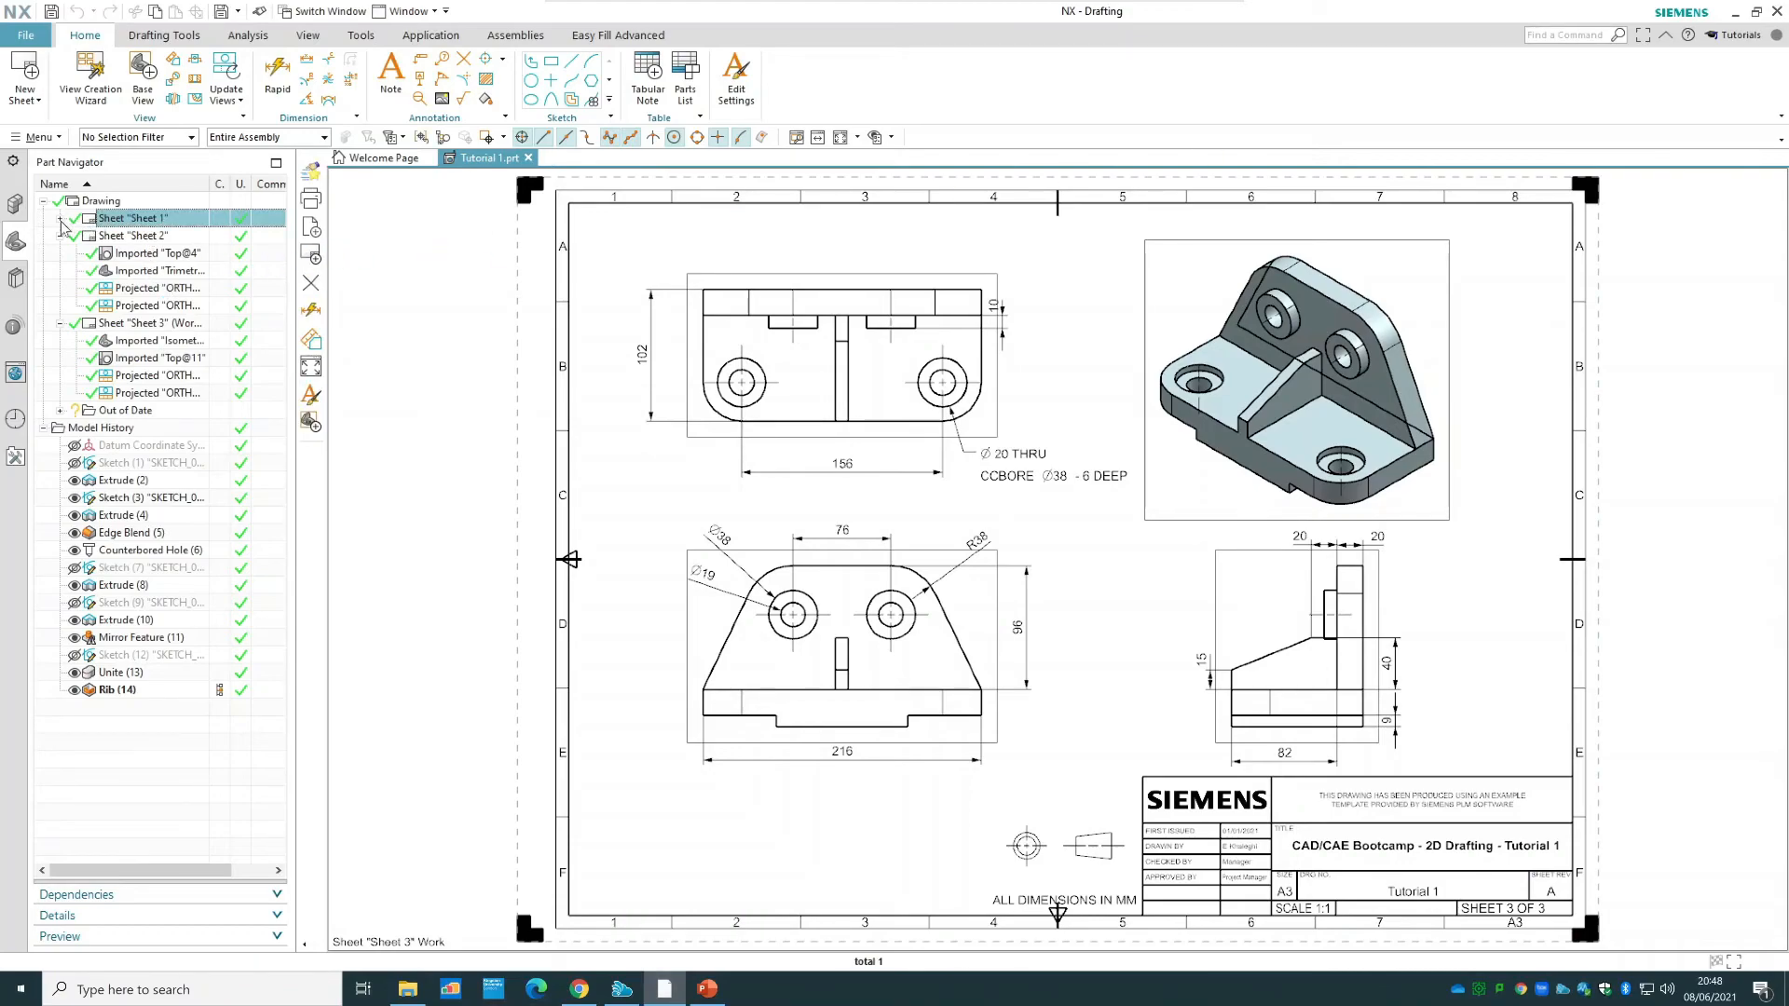
left_click(60, 219)
left_click(167, 288)
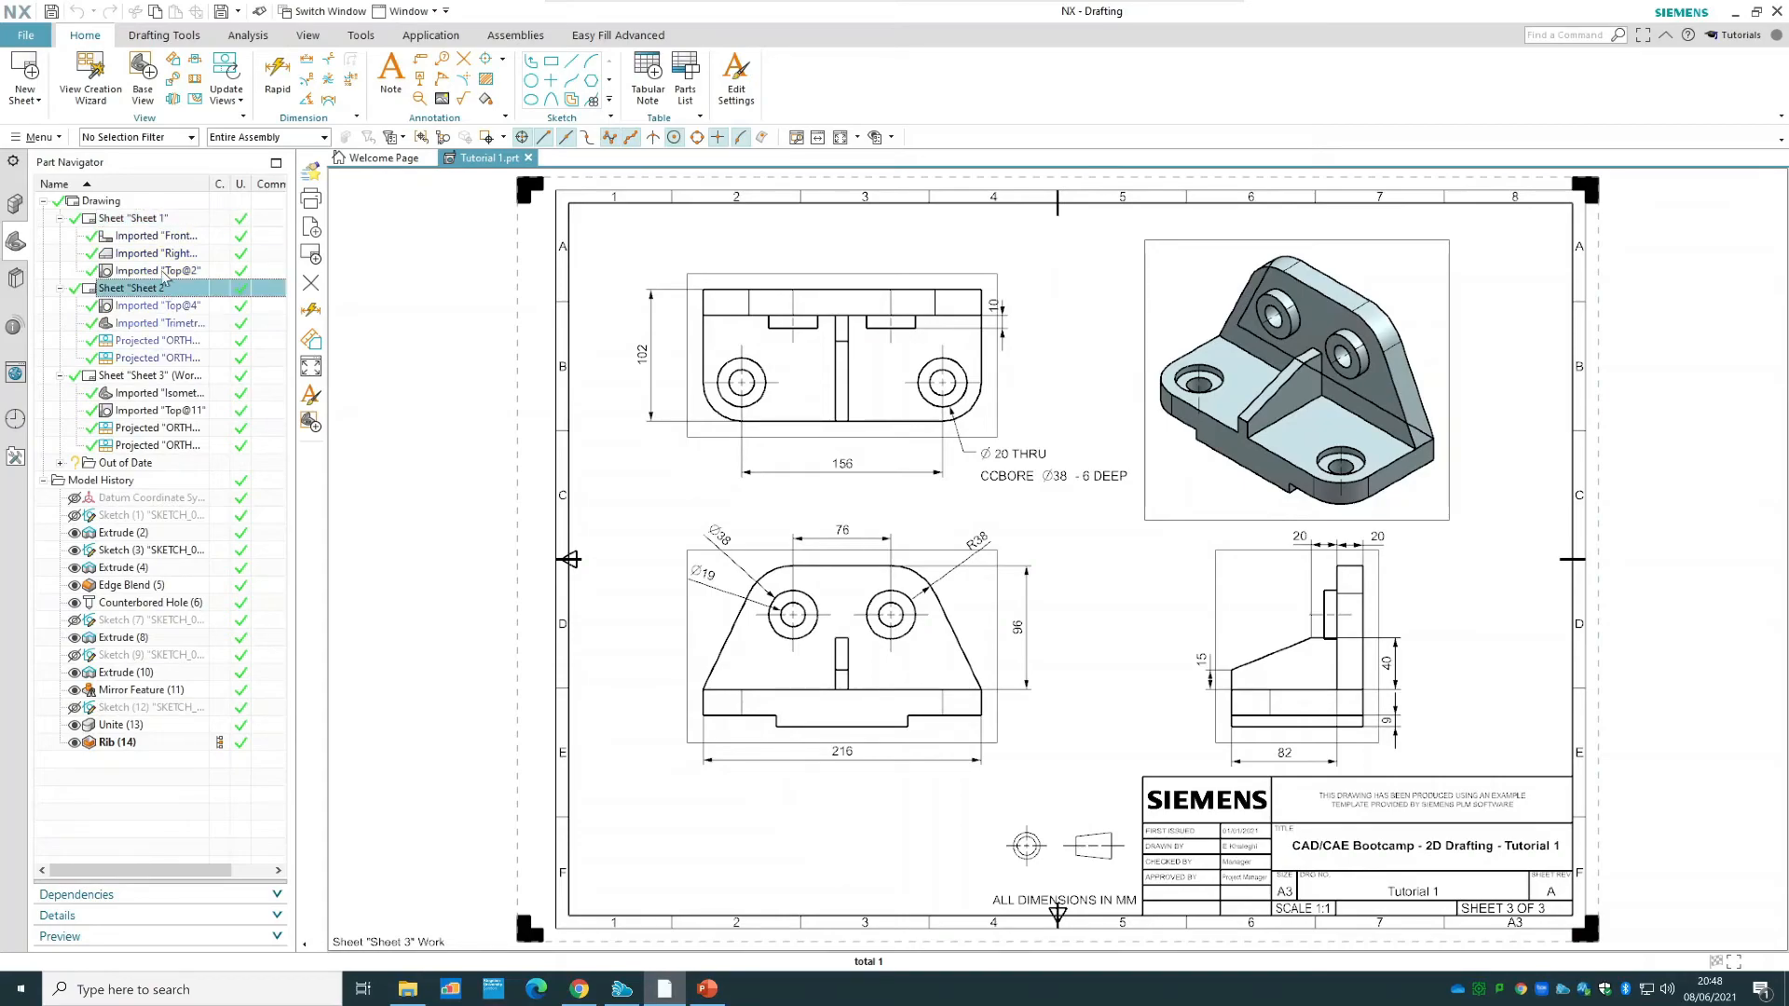
left_click(156, 220)
right_click(160, 291)
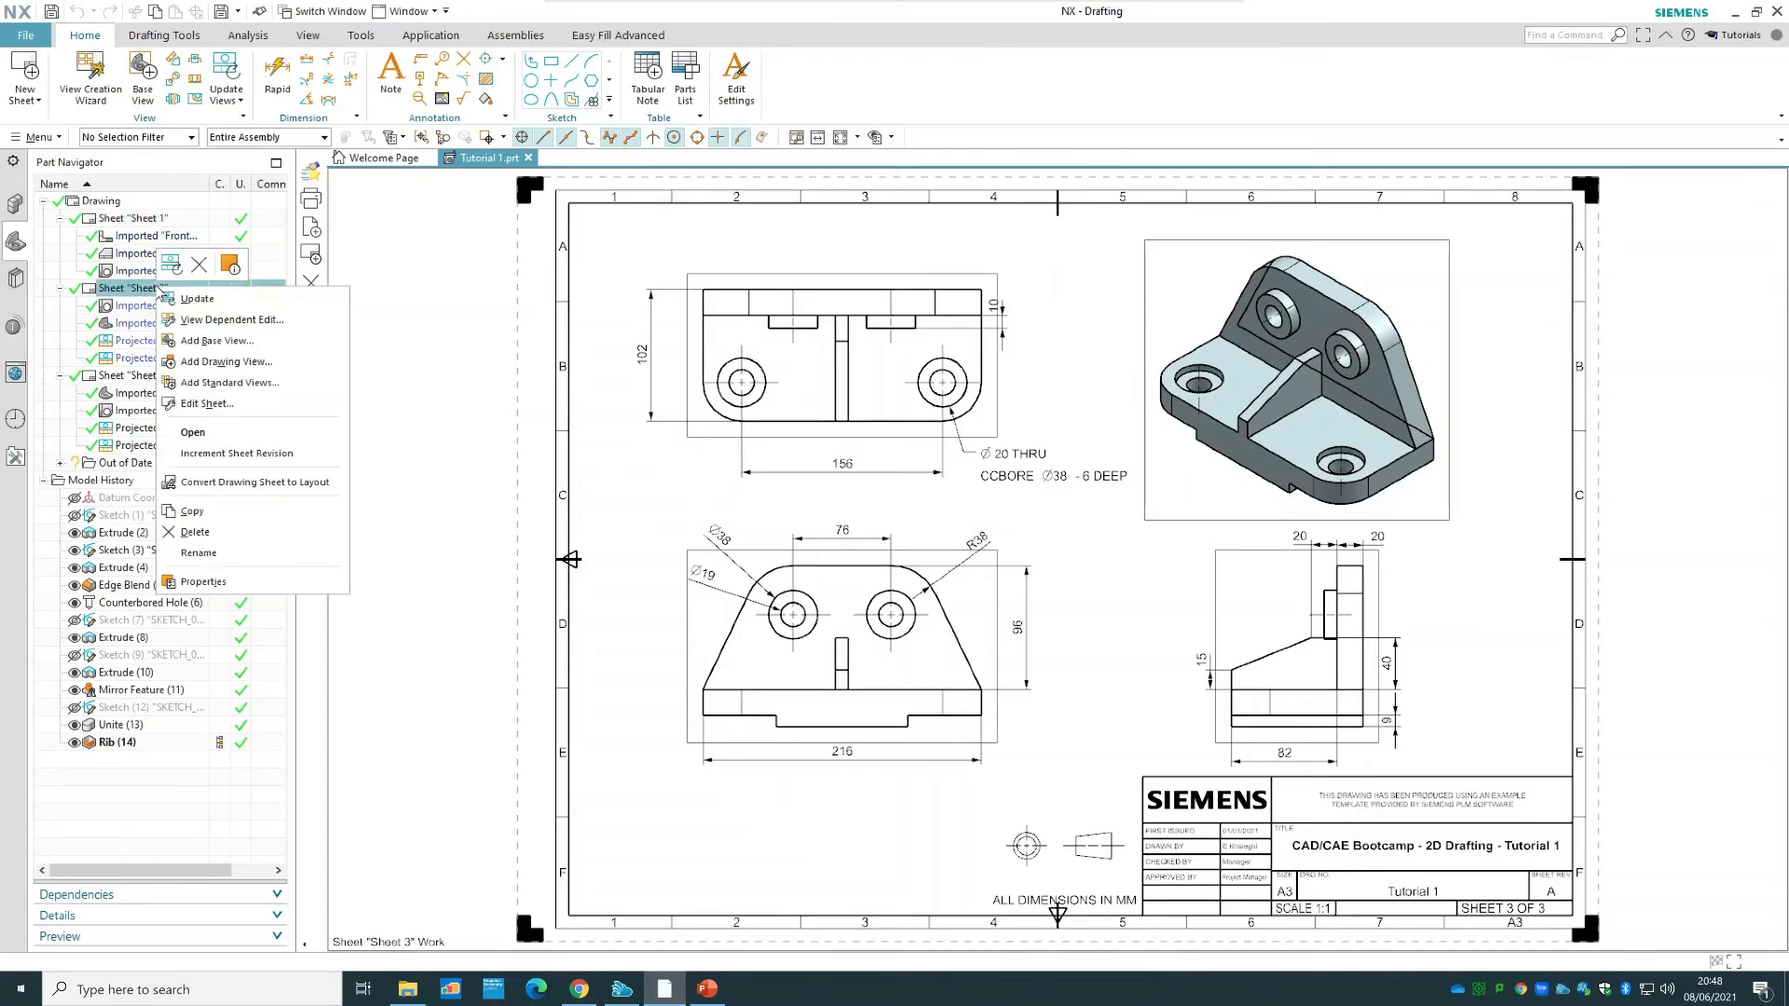
left_click(227, 555)
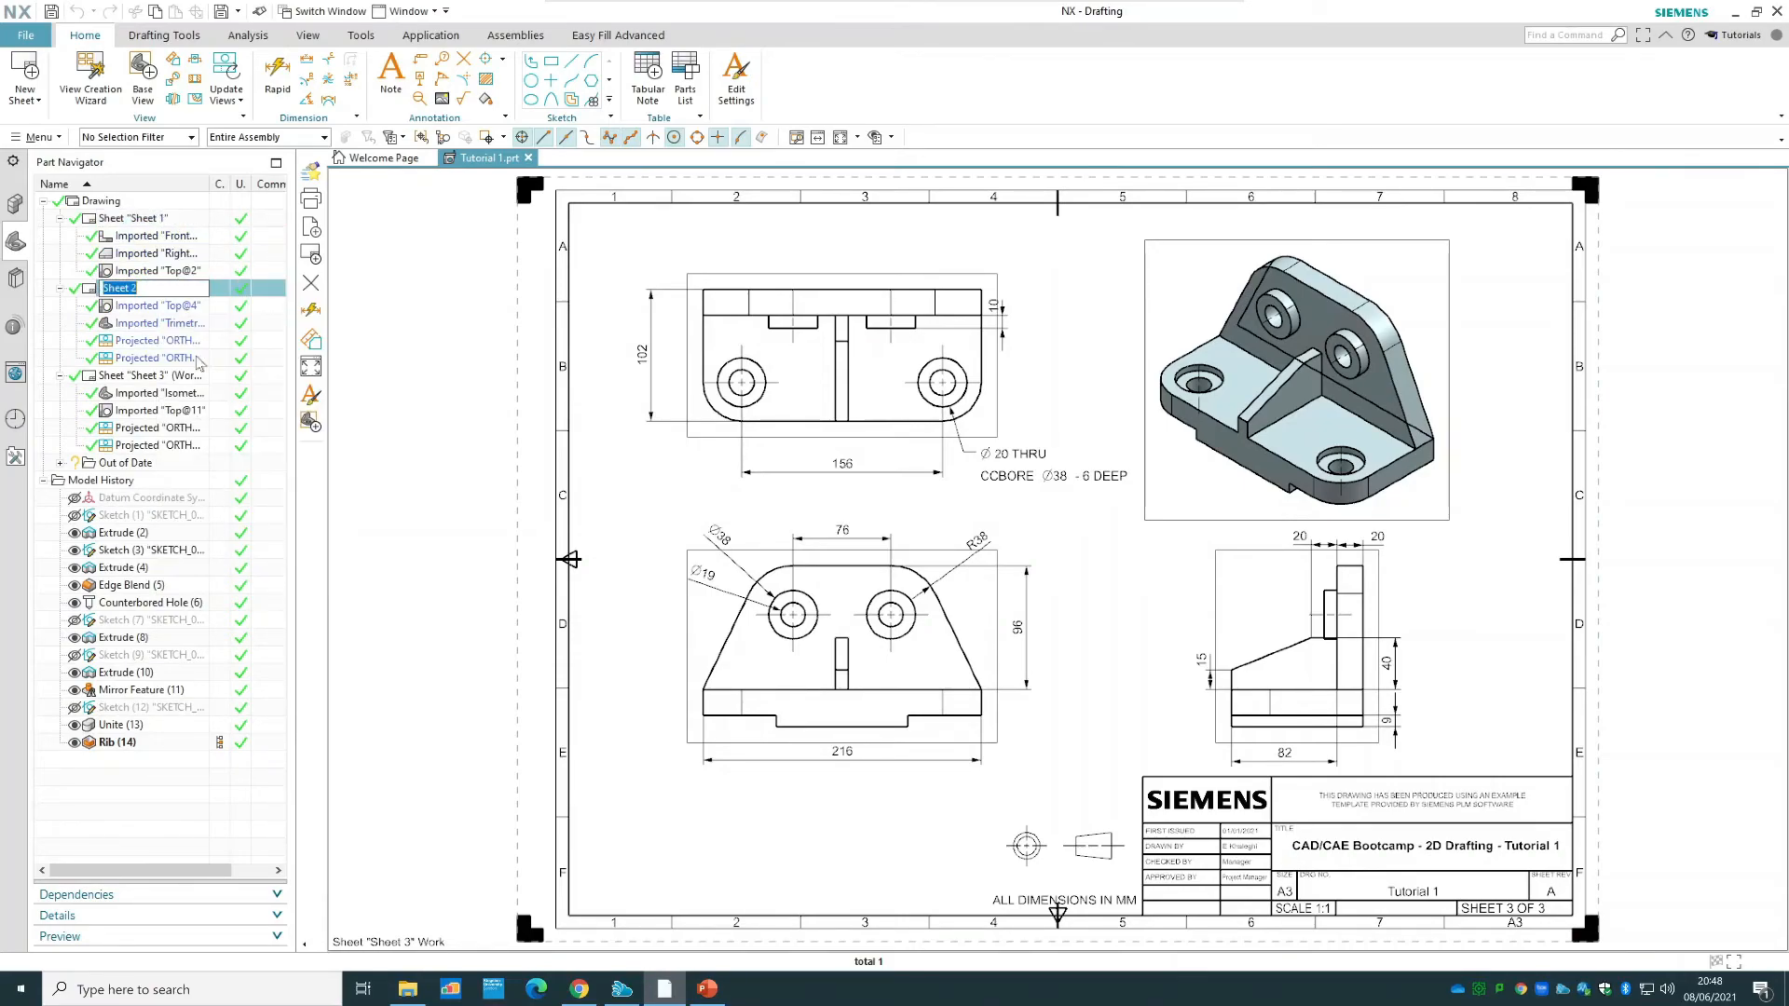
key("Return")
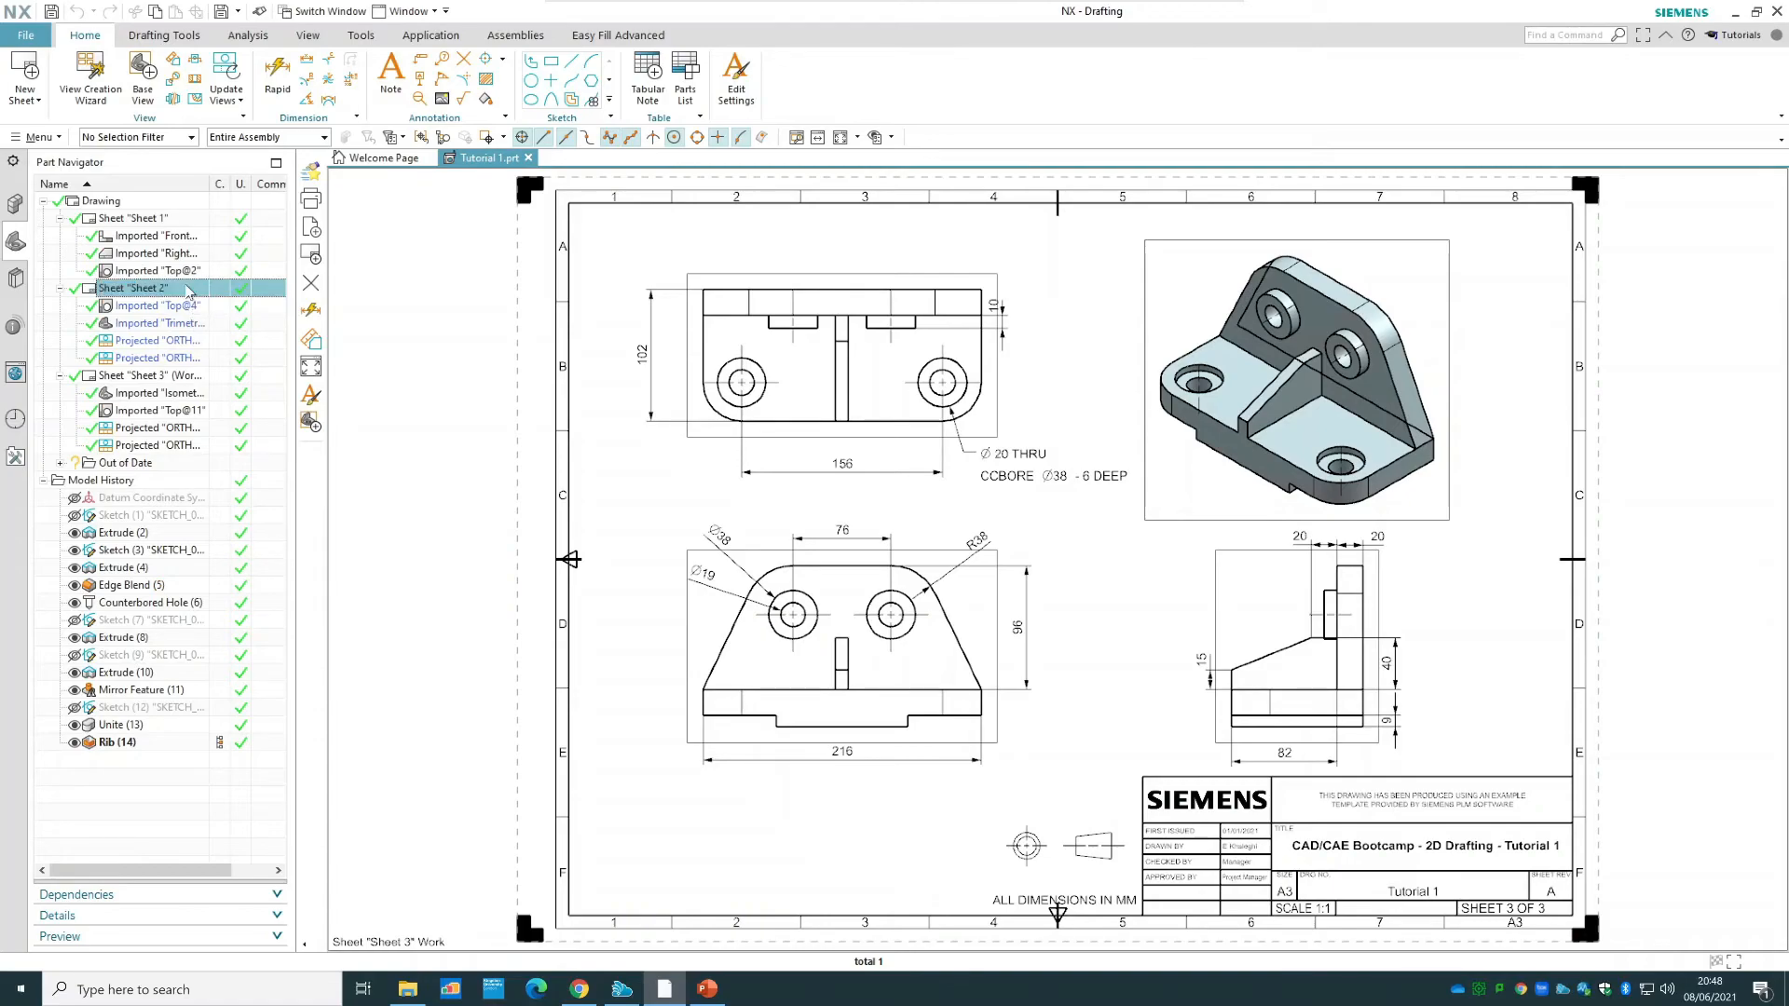
- Print Sheet 3 (A3) with the Microsoft Print to PDF printer
left_click(25, 37)
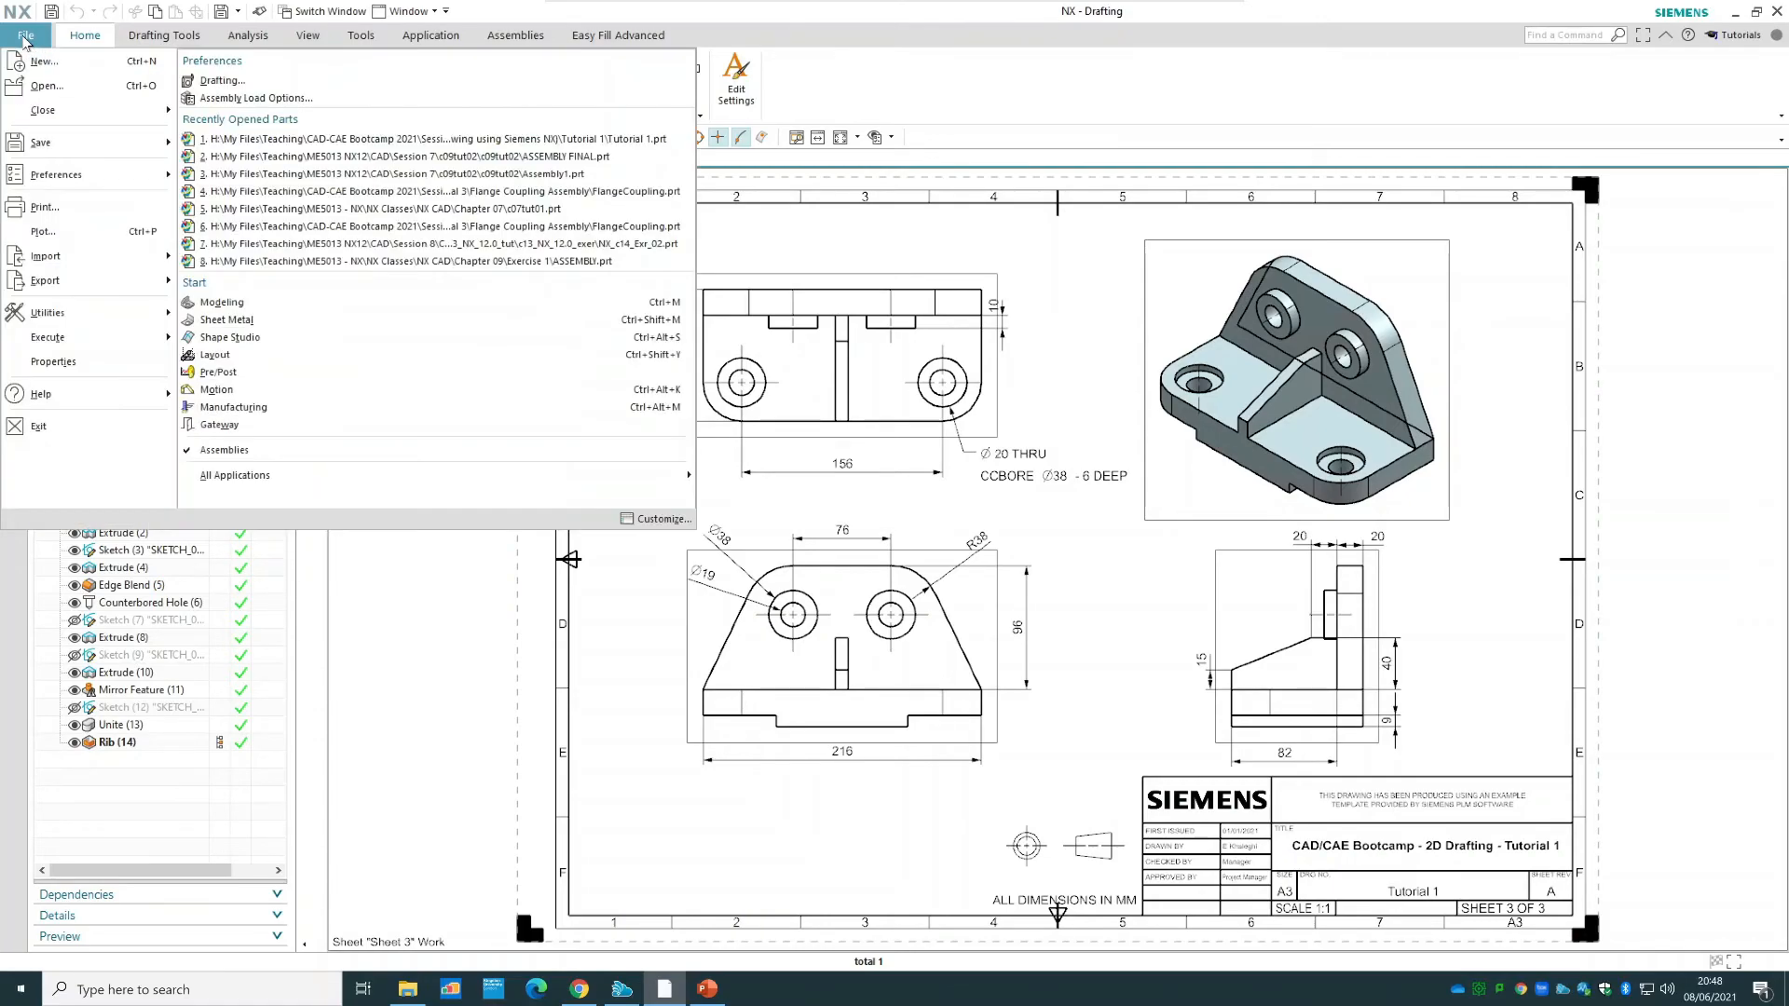
left_click(52, 207)
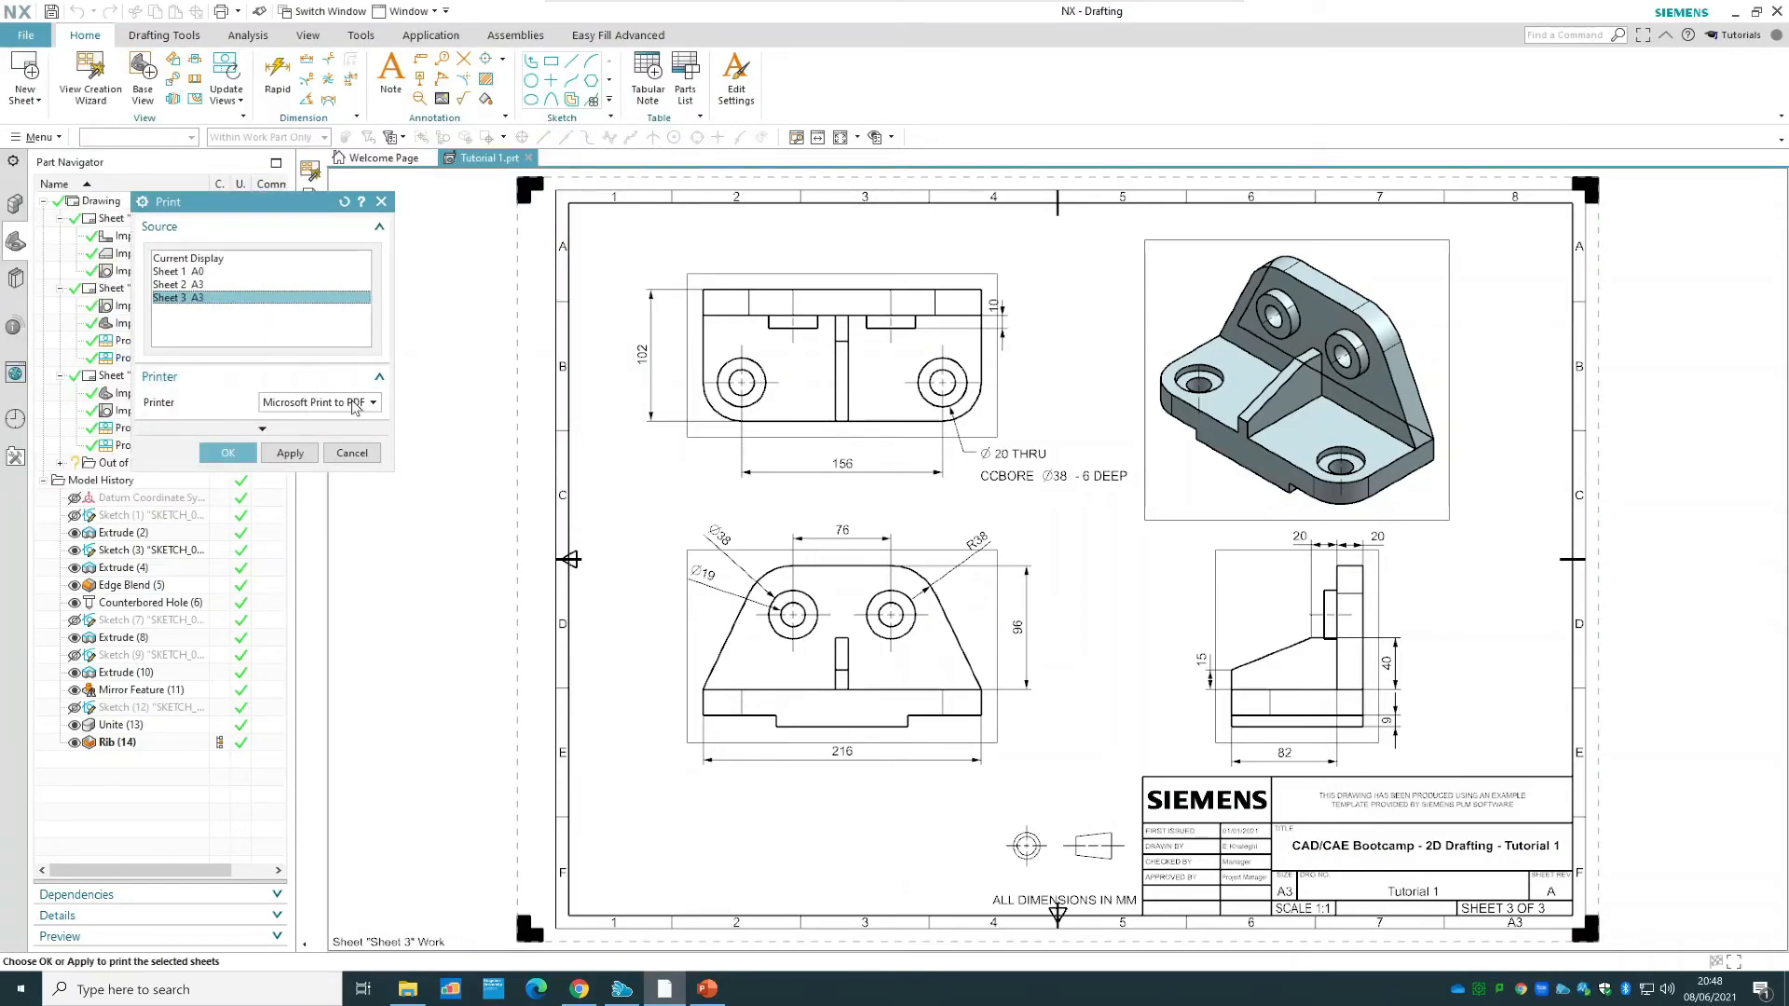
left_click(352, 403)
left_click(352, 403)
left_click(231, 454)
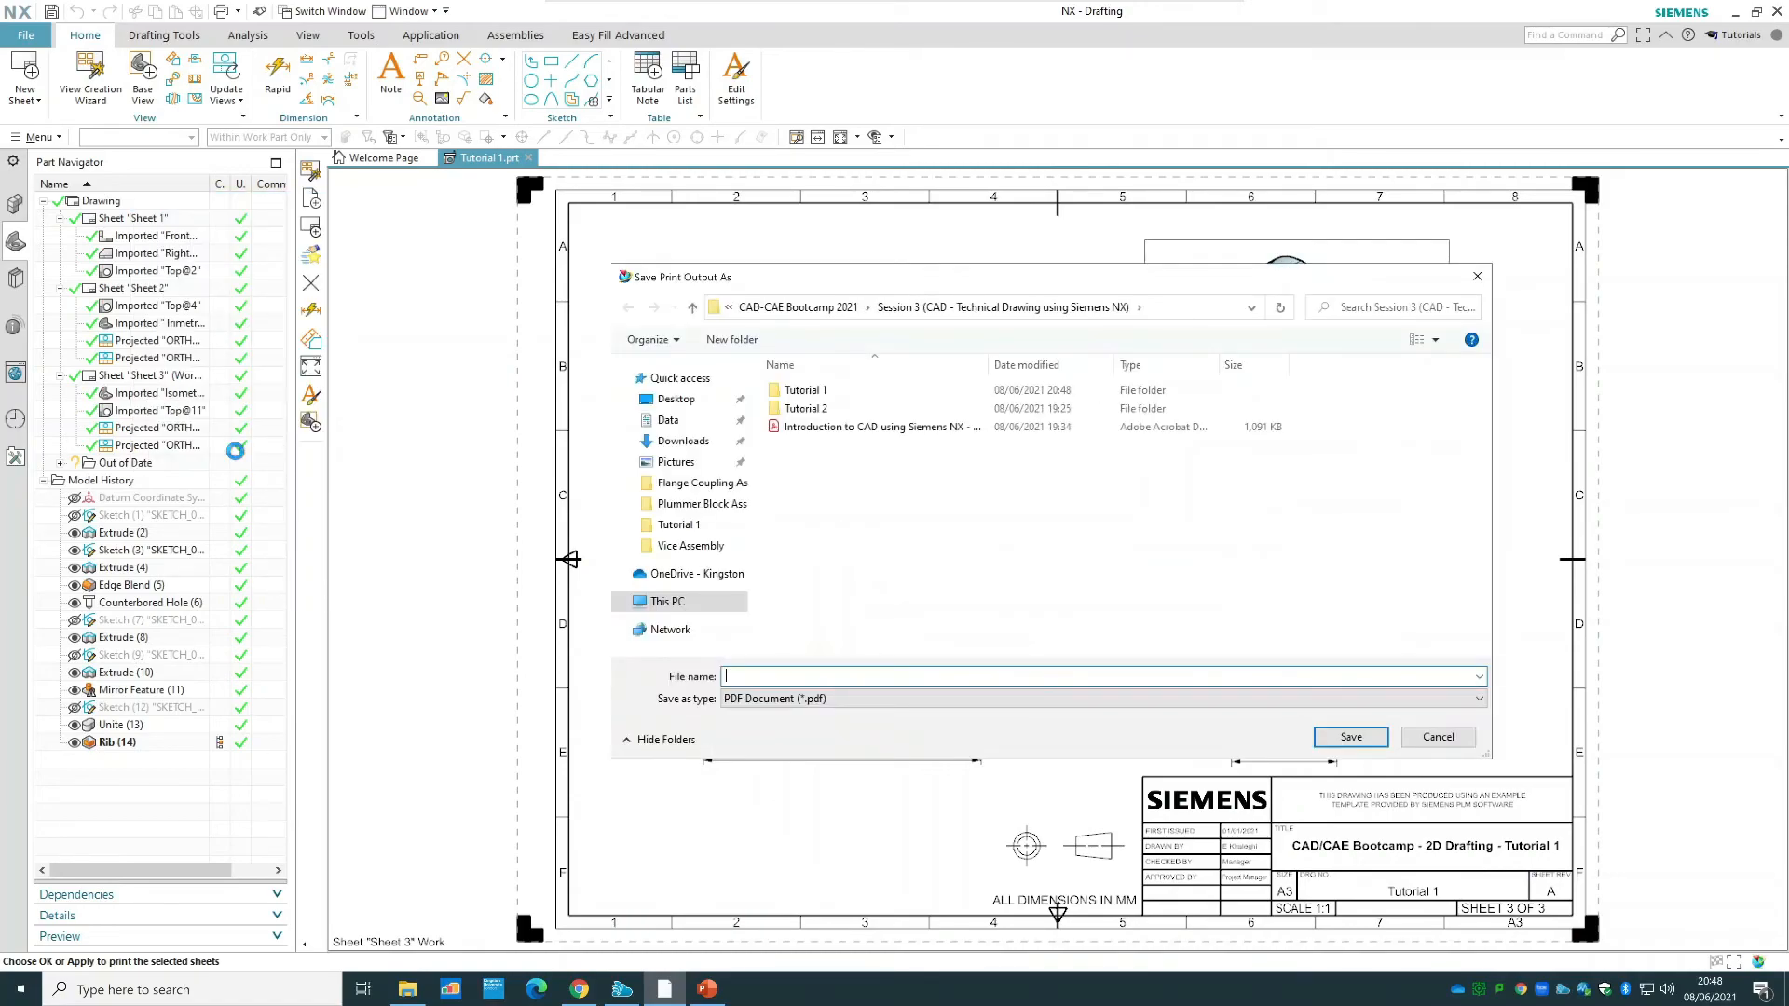
- Save the print output as the PDF "Tutorial 1A" in the Tutorial 1 folder
double_click(845, 395)
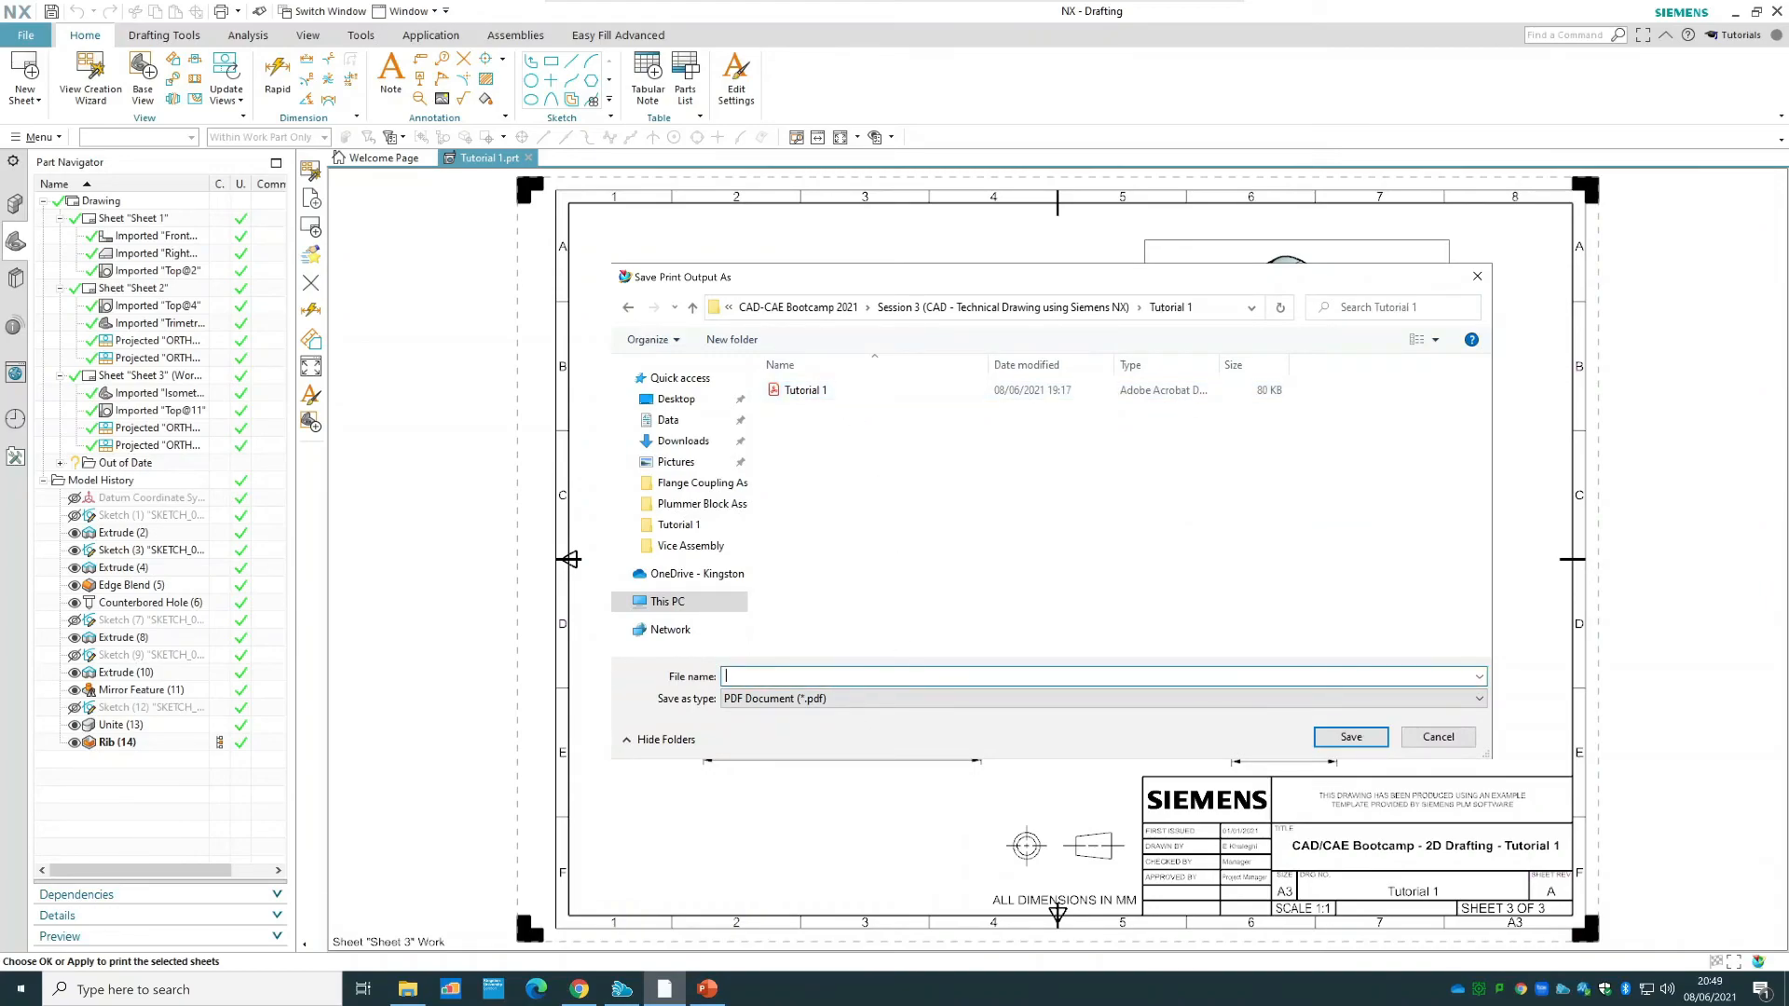
type("Tutorial 1")
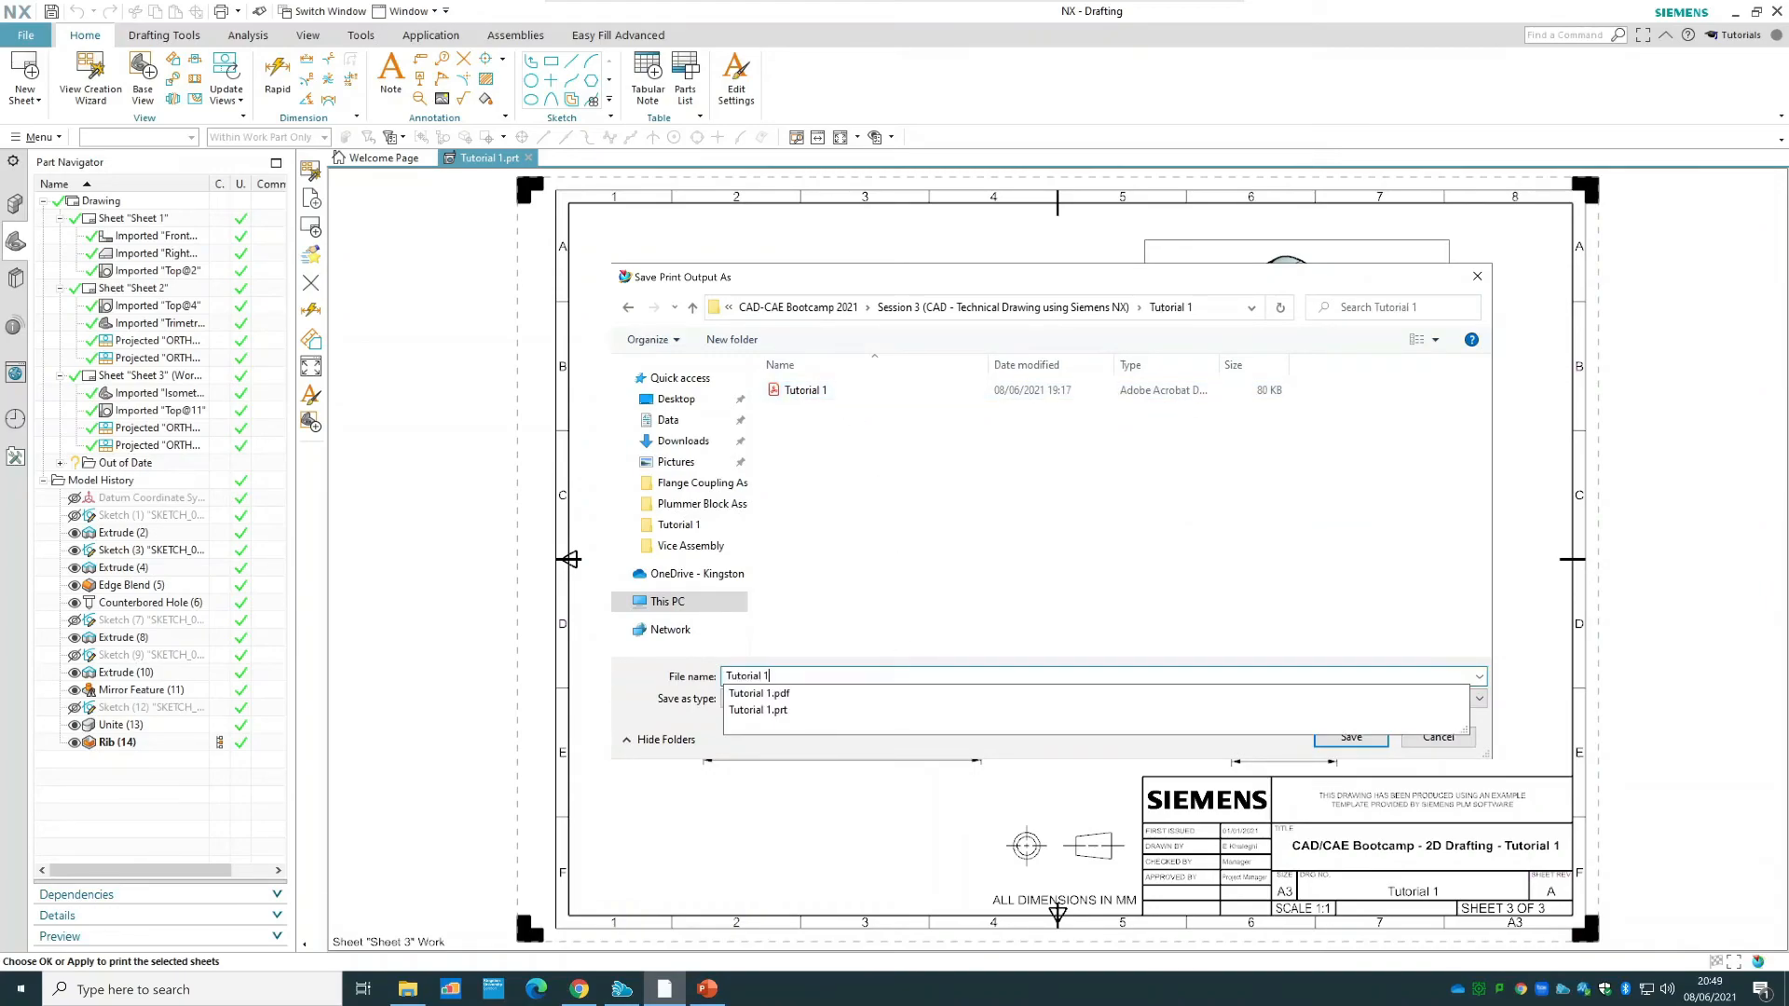
key("BackSpace")
type("(2)")
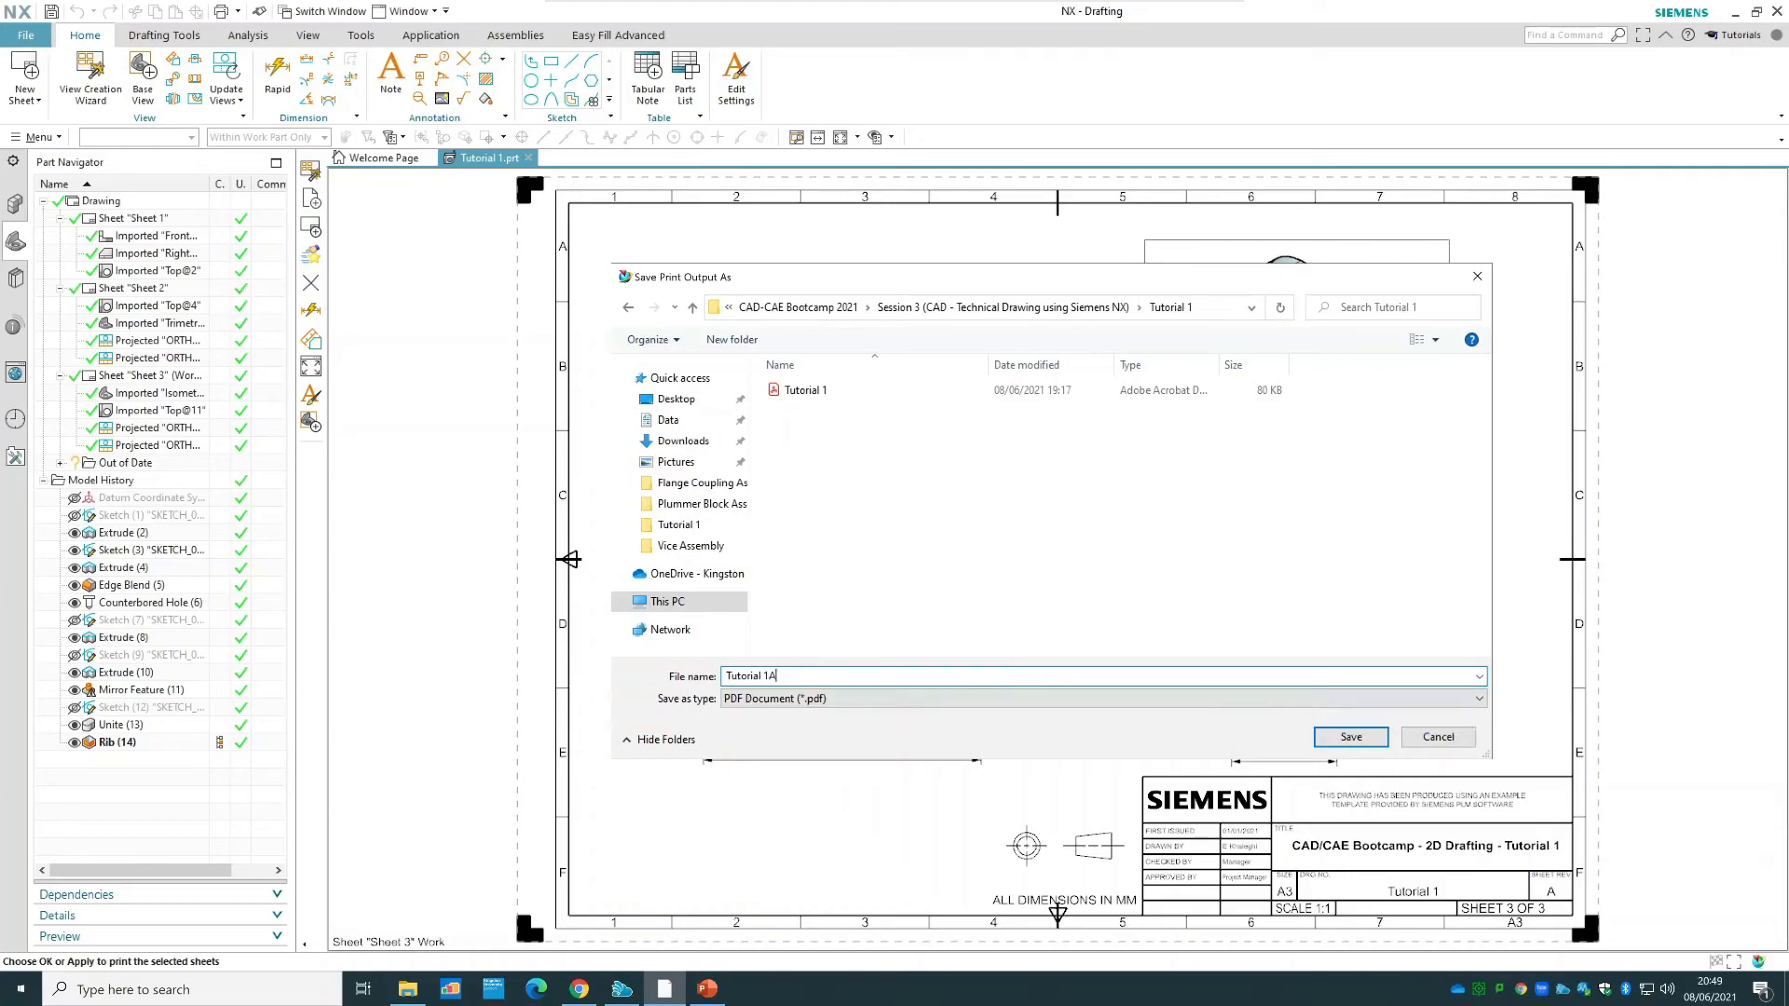
key("Return")
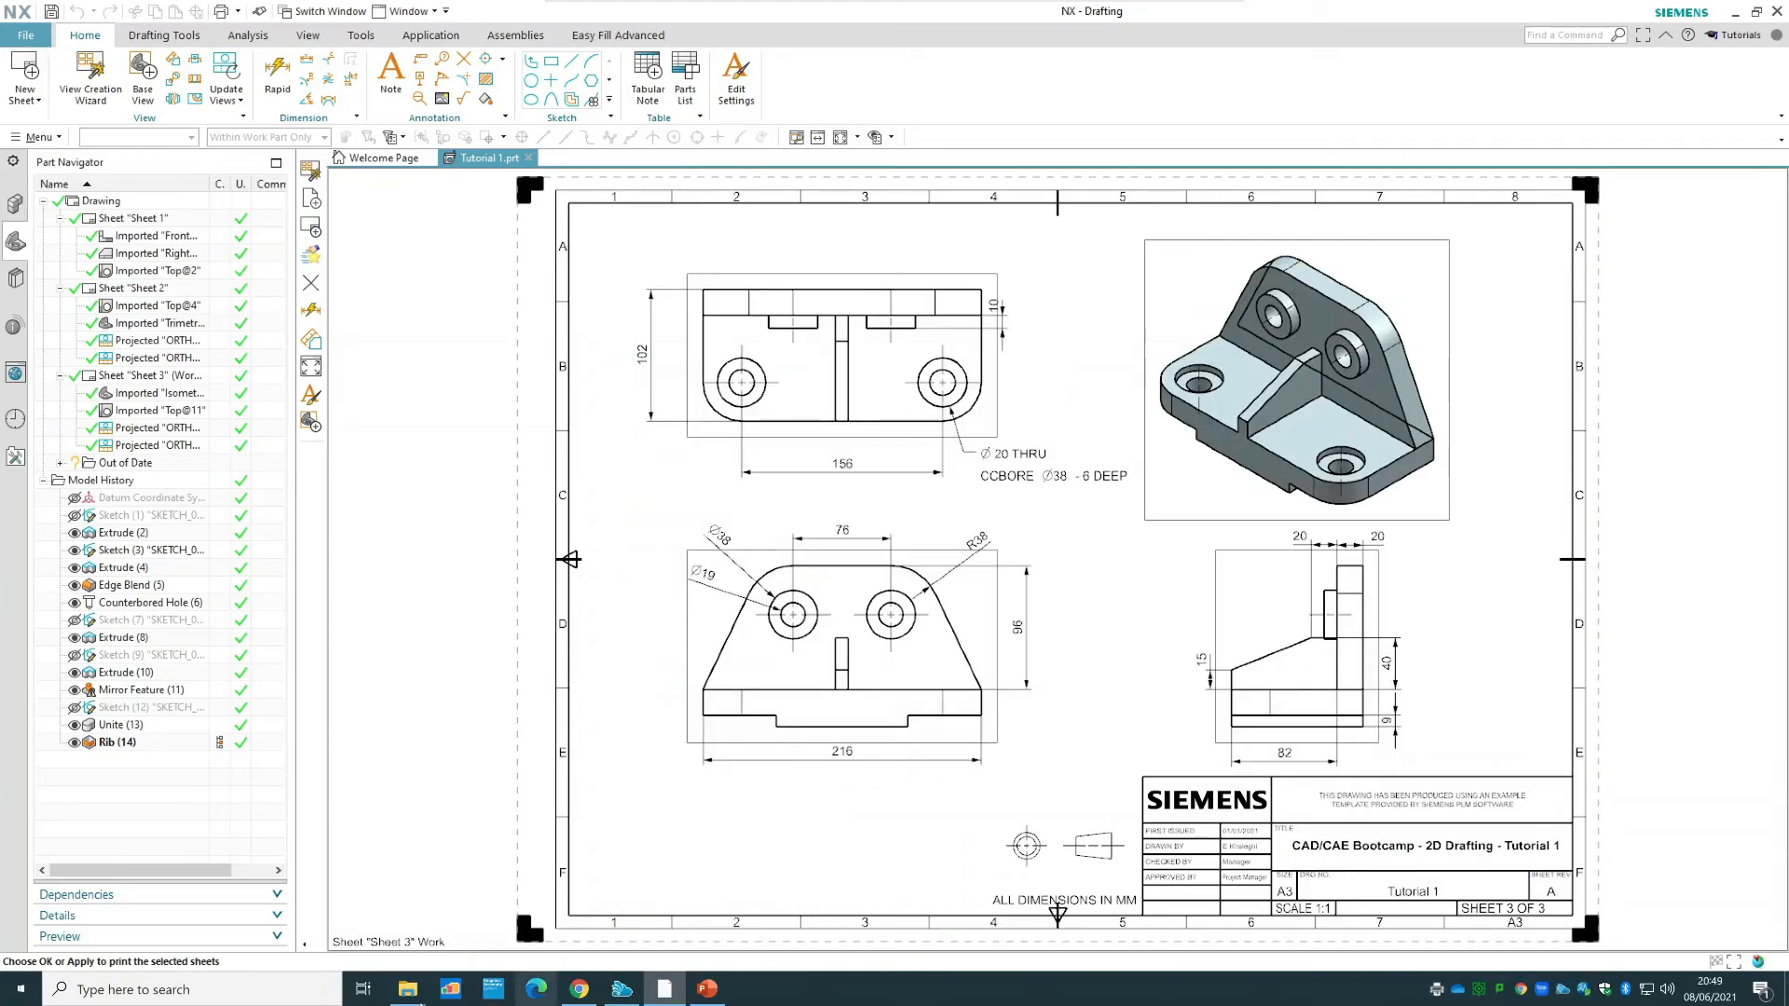
- Switch to File Explorer, open the Tutorial 1A PDF to check the printed drawing, and return to NX
left_click(407, 988)
double_click(705, 479)
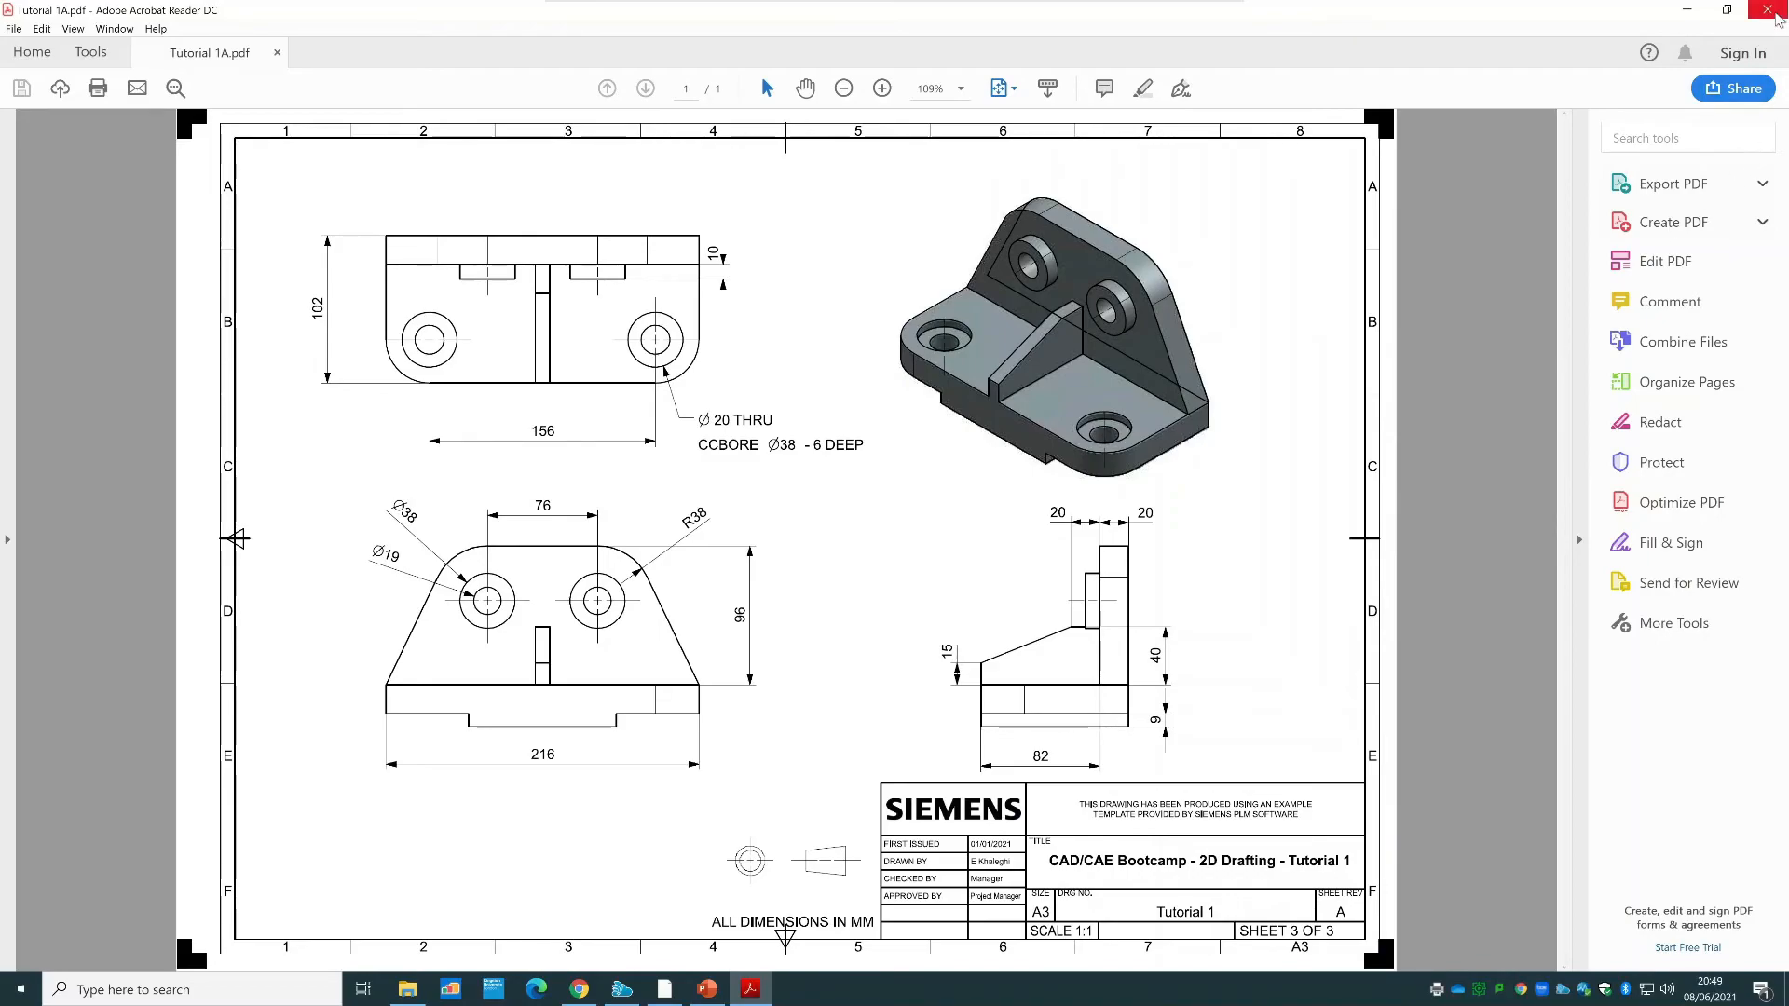
left_click(1767, 9)
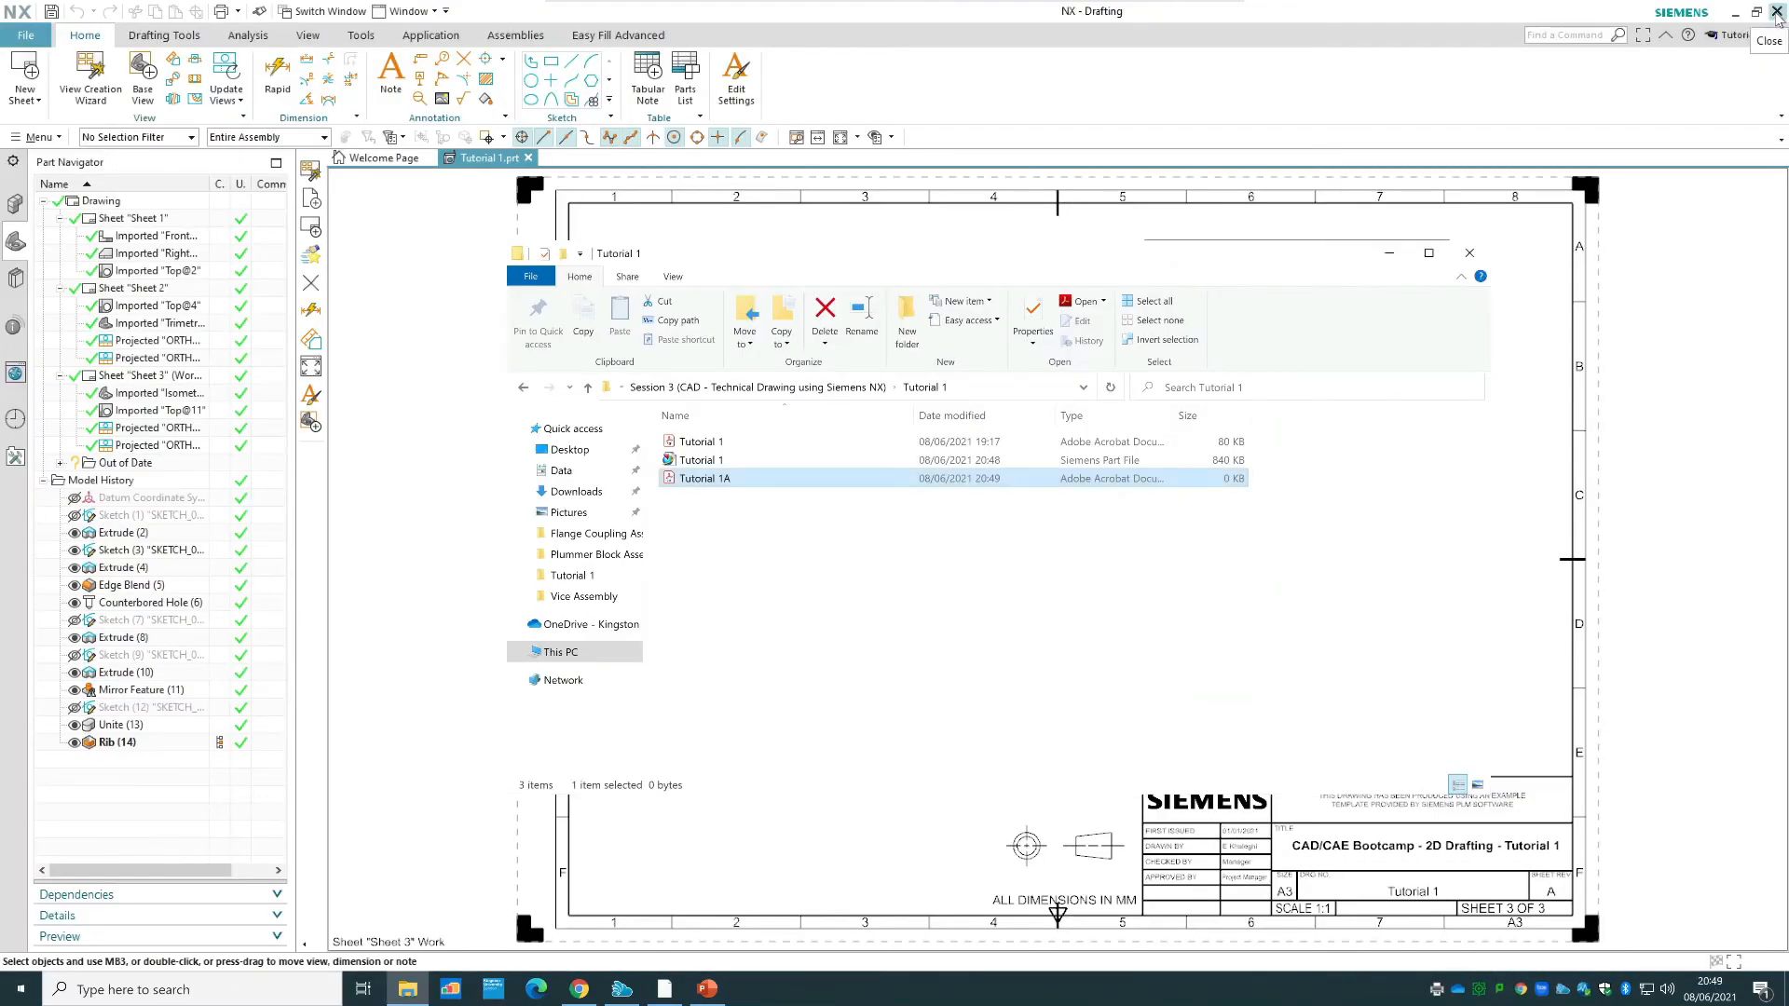
left_click(1390, 30)
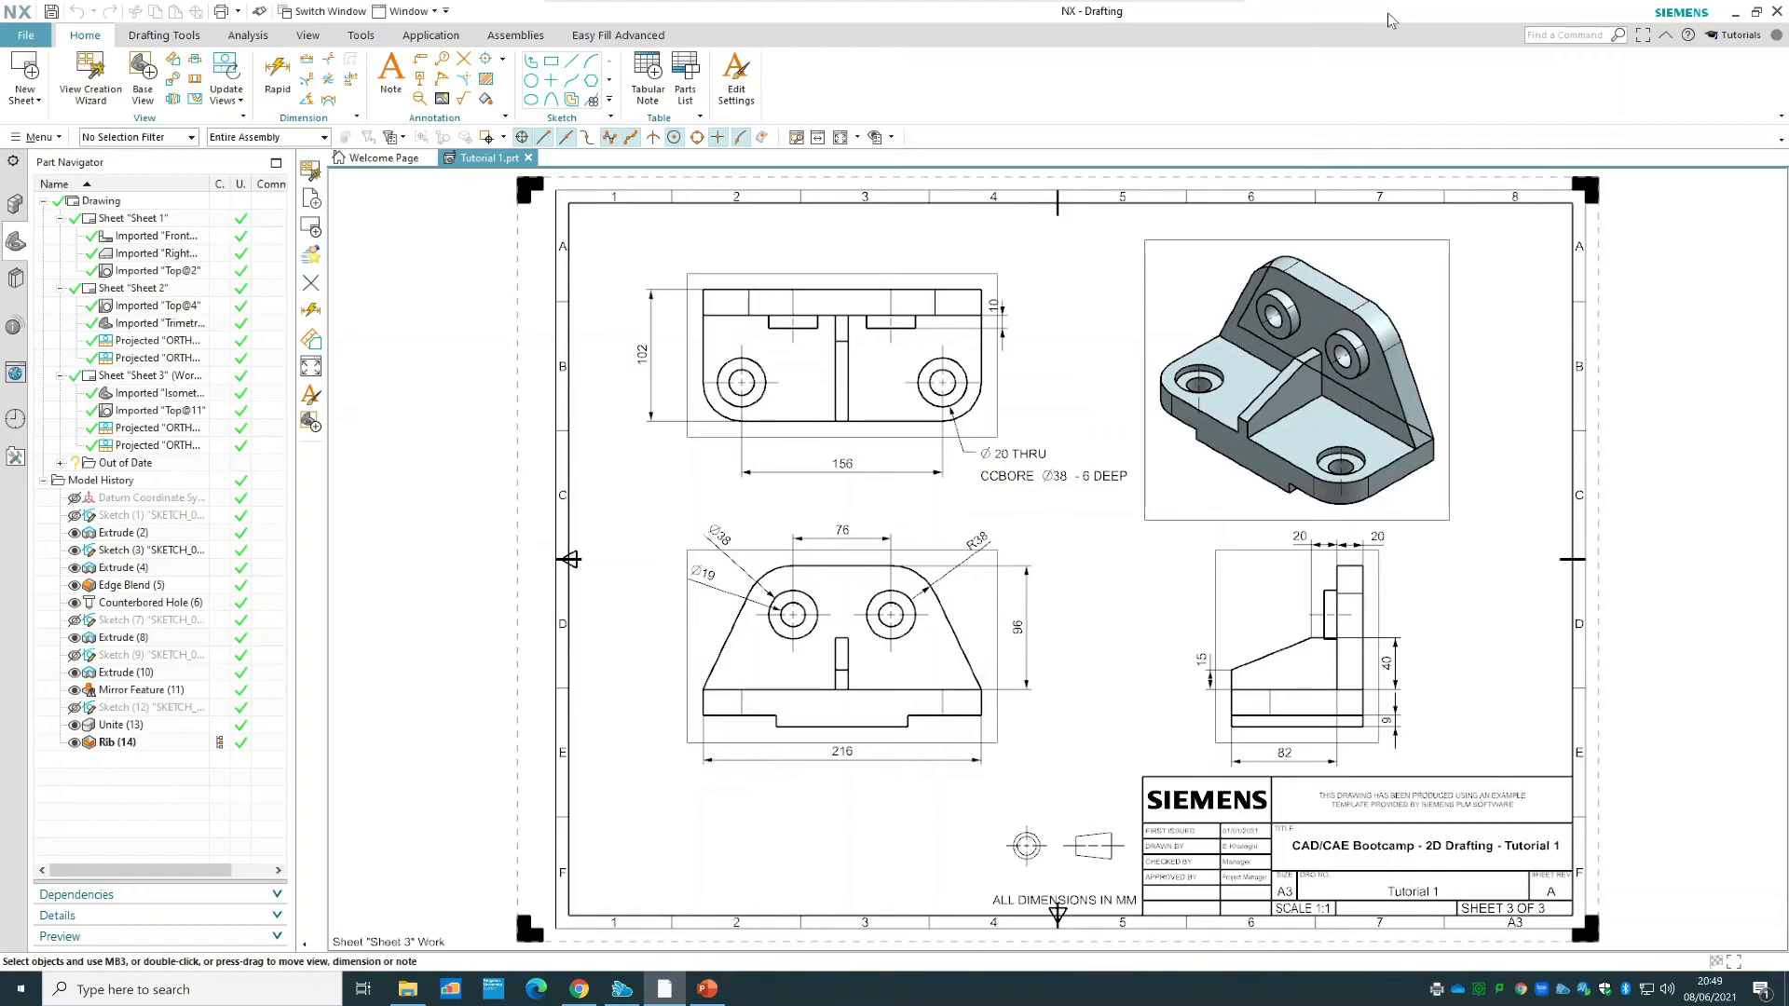
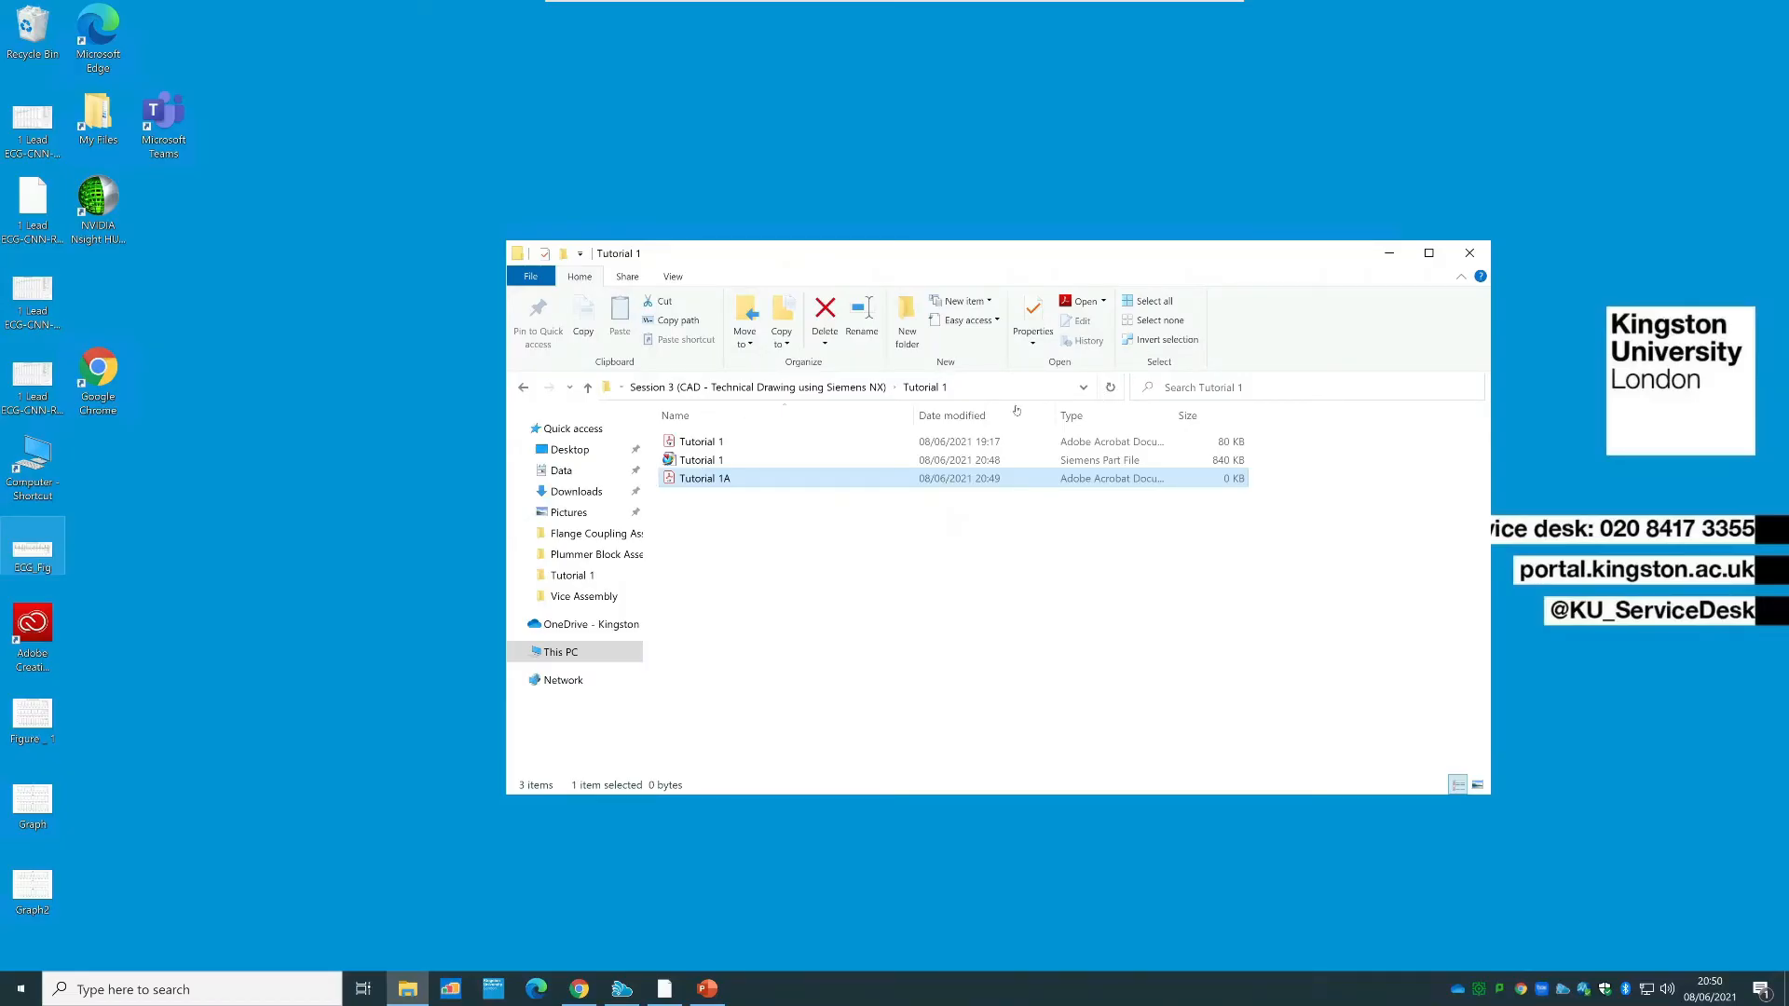
- Open the FlangeCoupling part from Tutorial 2's Flange Coupling Assembly folder in NX and switch it to the Modeling application
left_click(525, 387)
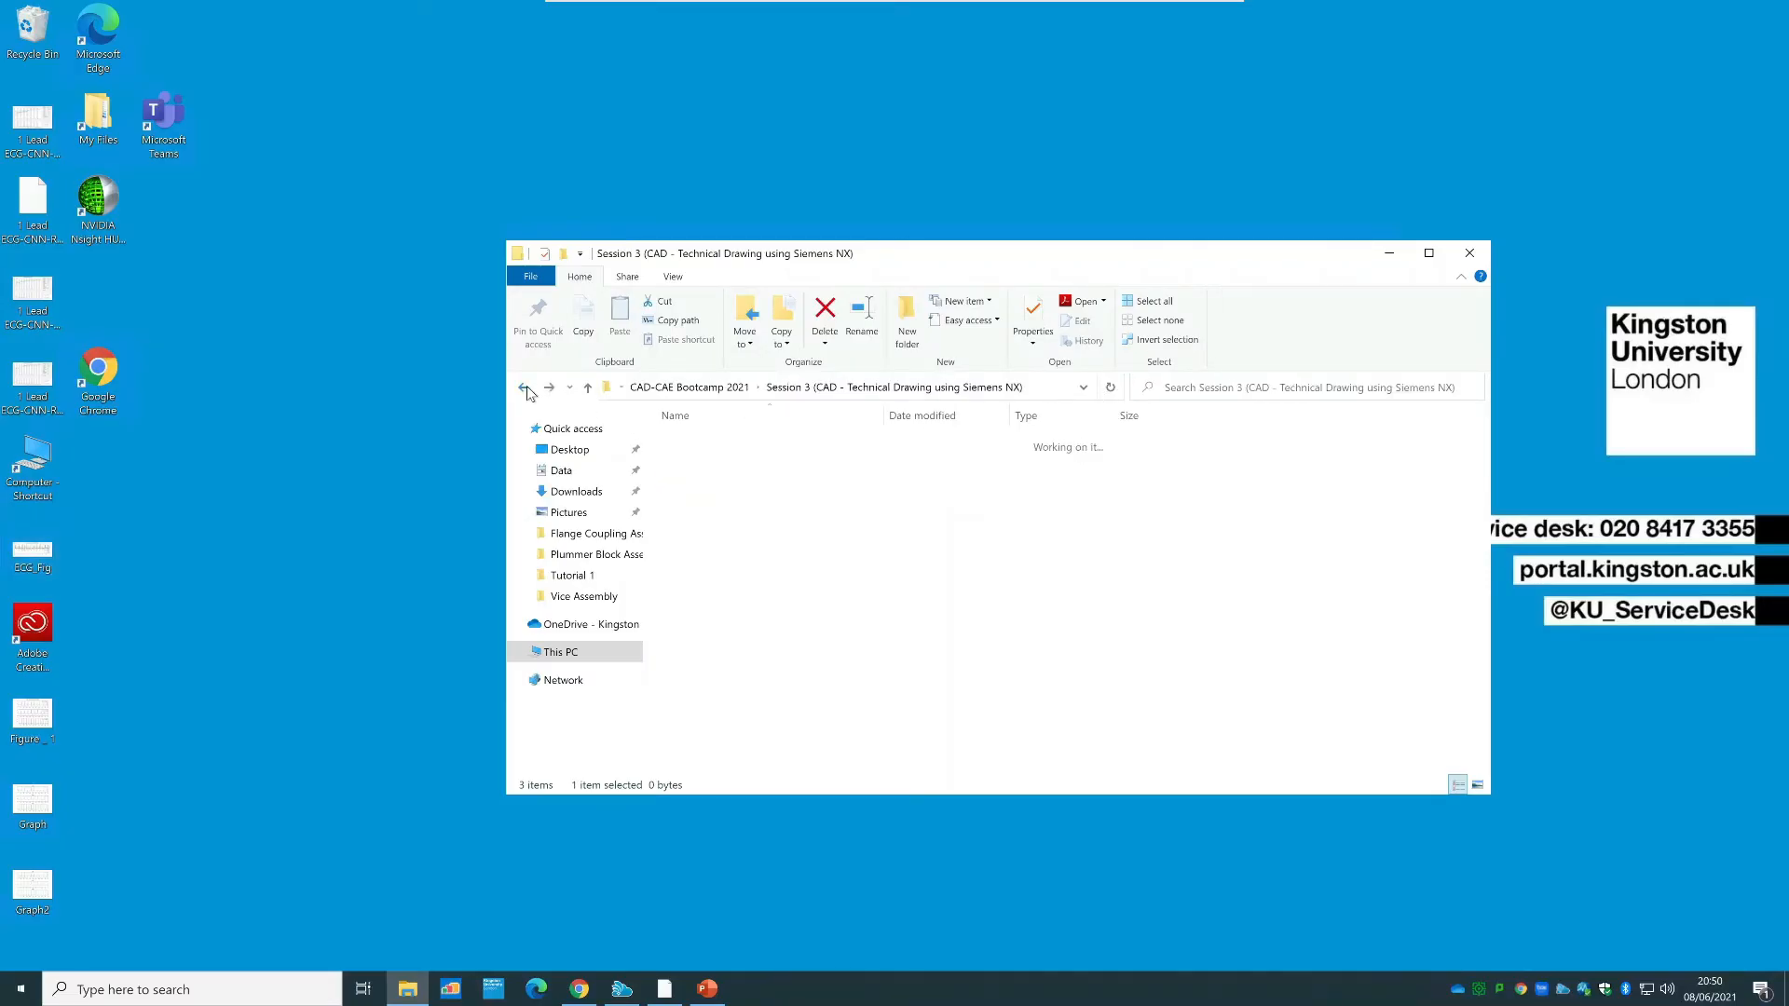
double_click(724, 462)
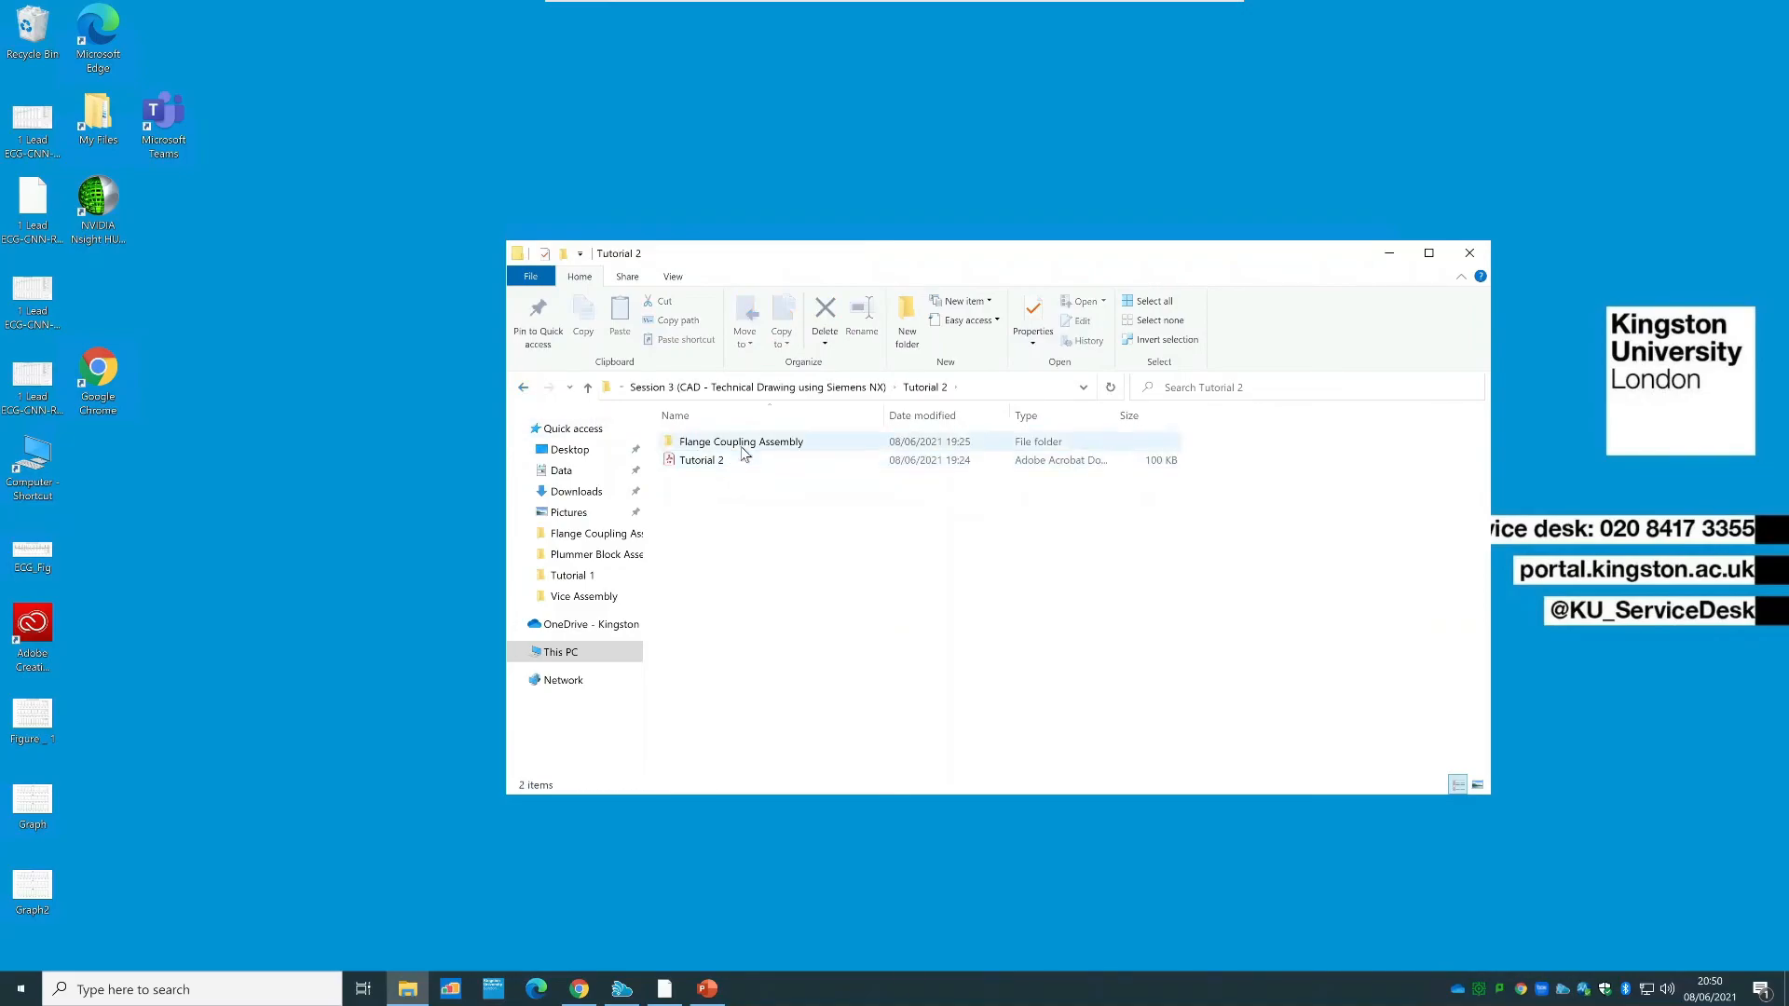
double_click(817, 447)
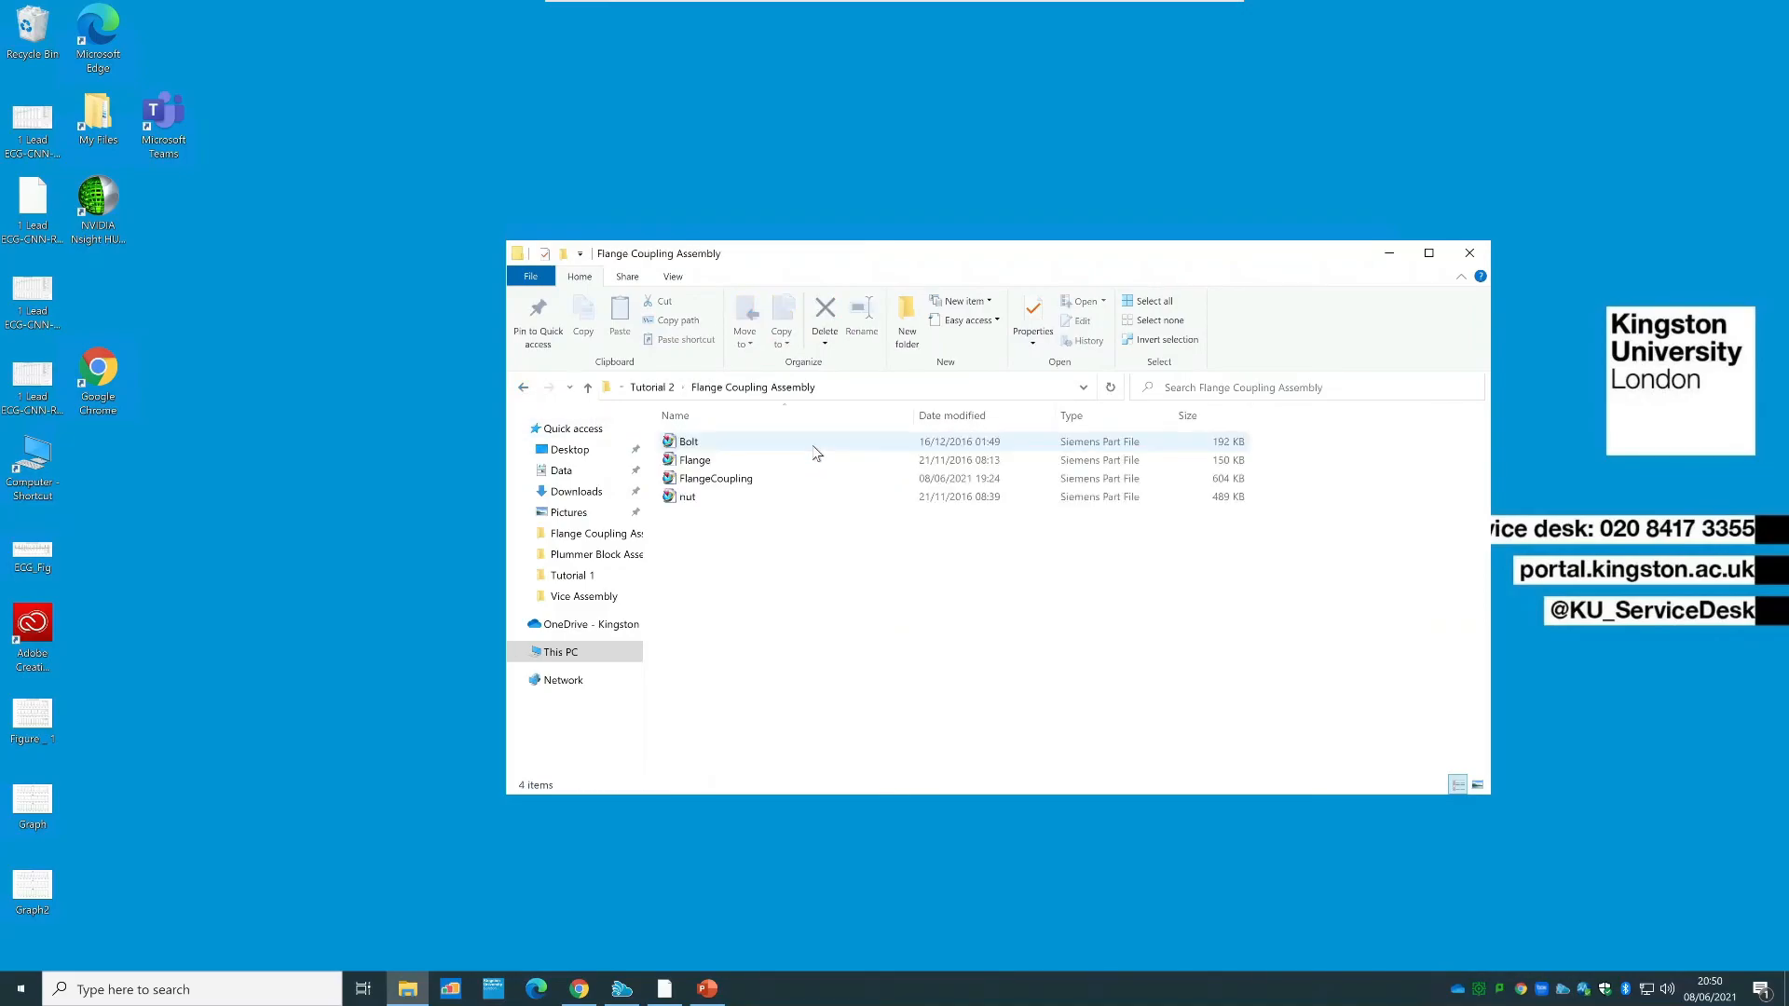
double_click(762, 480)
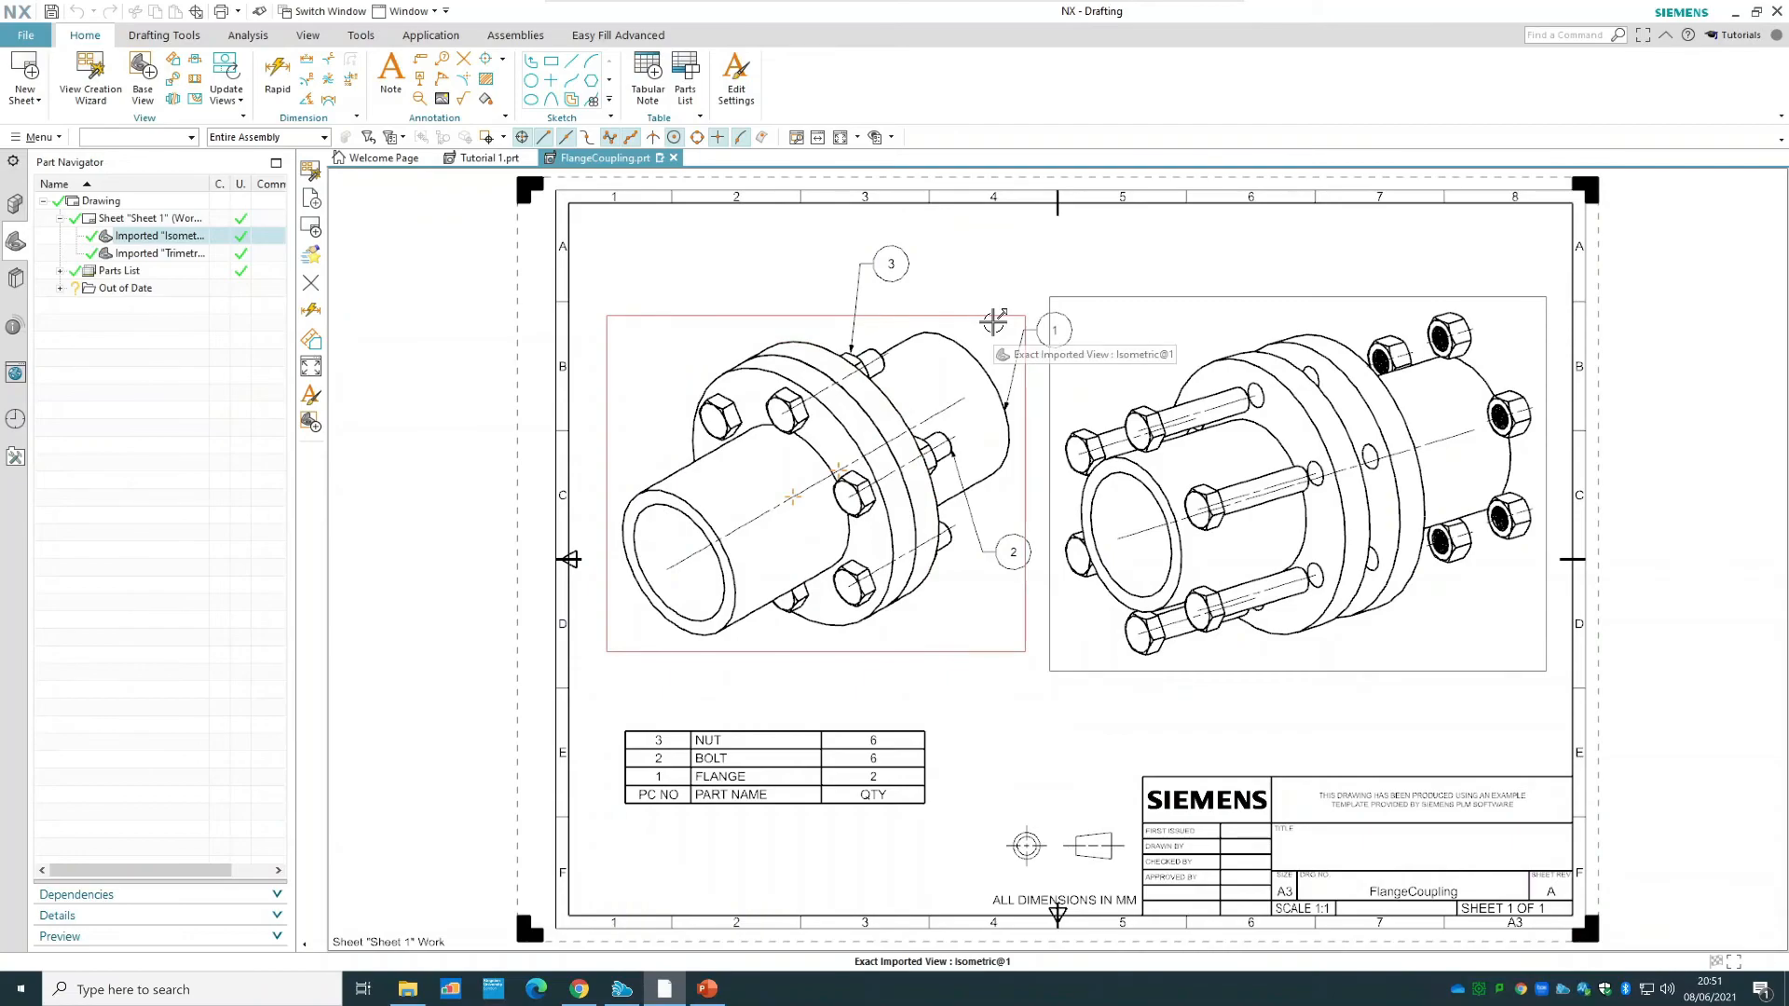
left_click(458, 38)
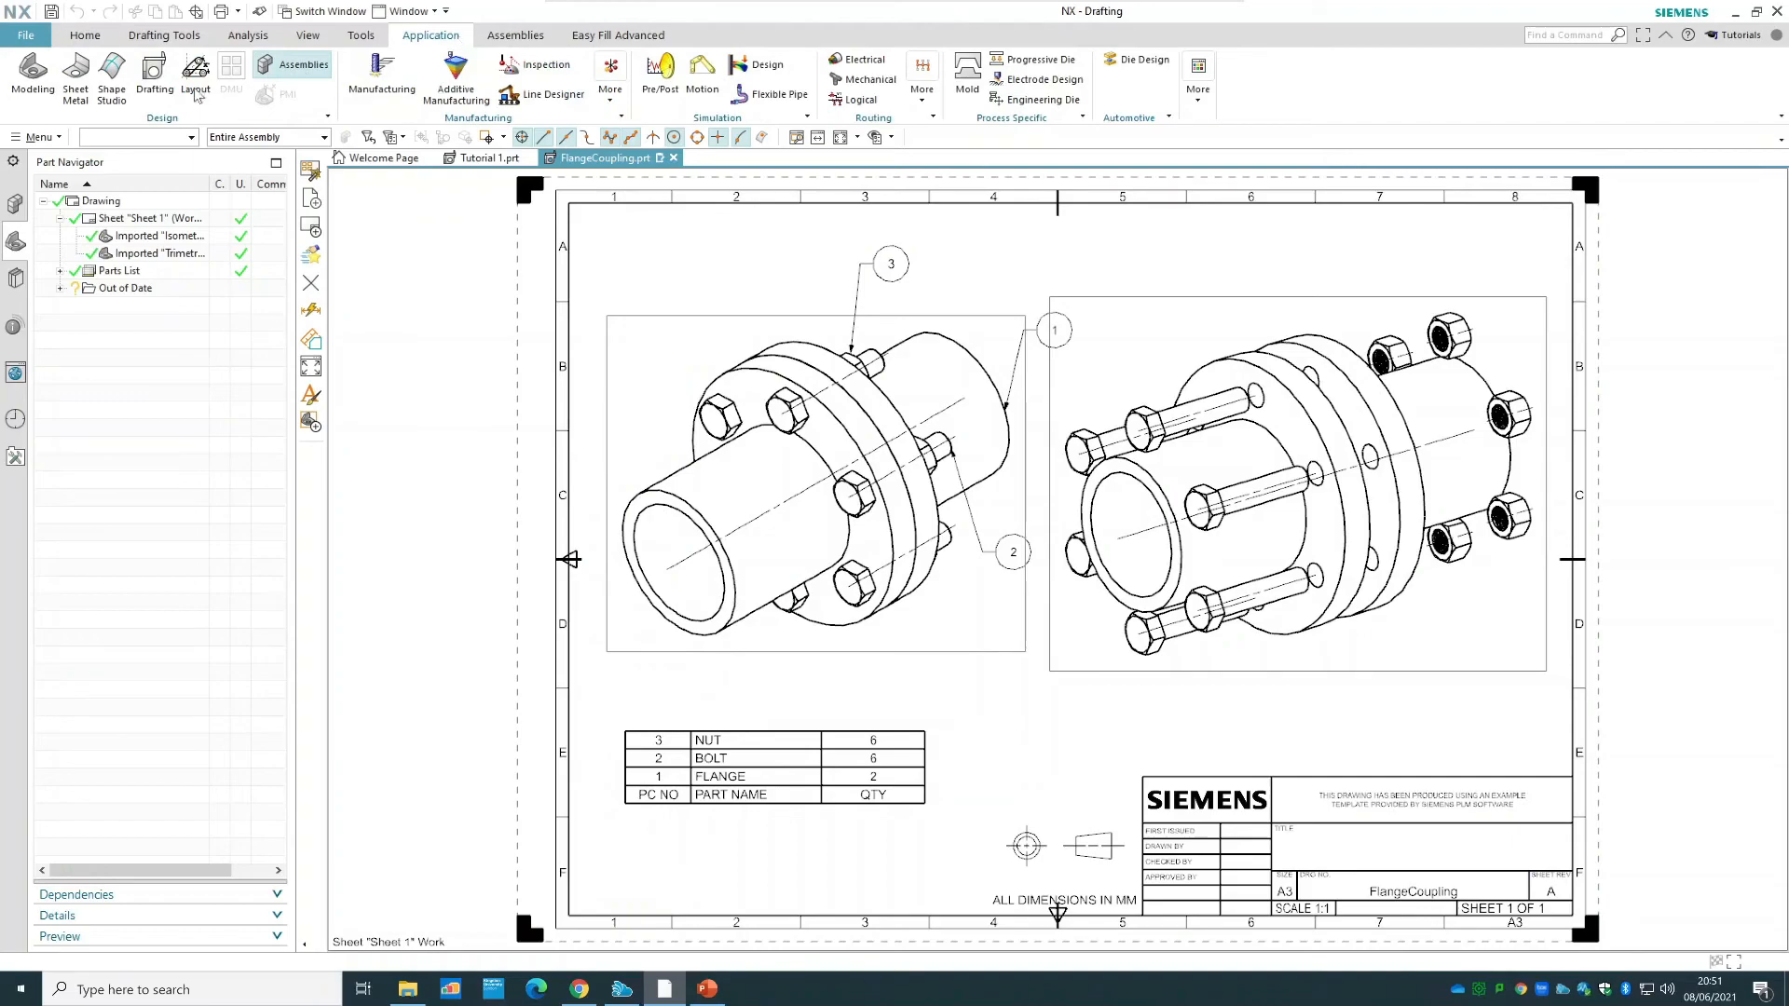
left_click(38, 89)
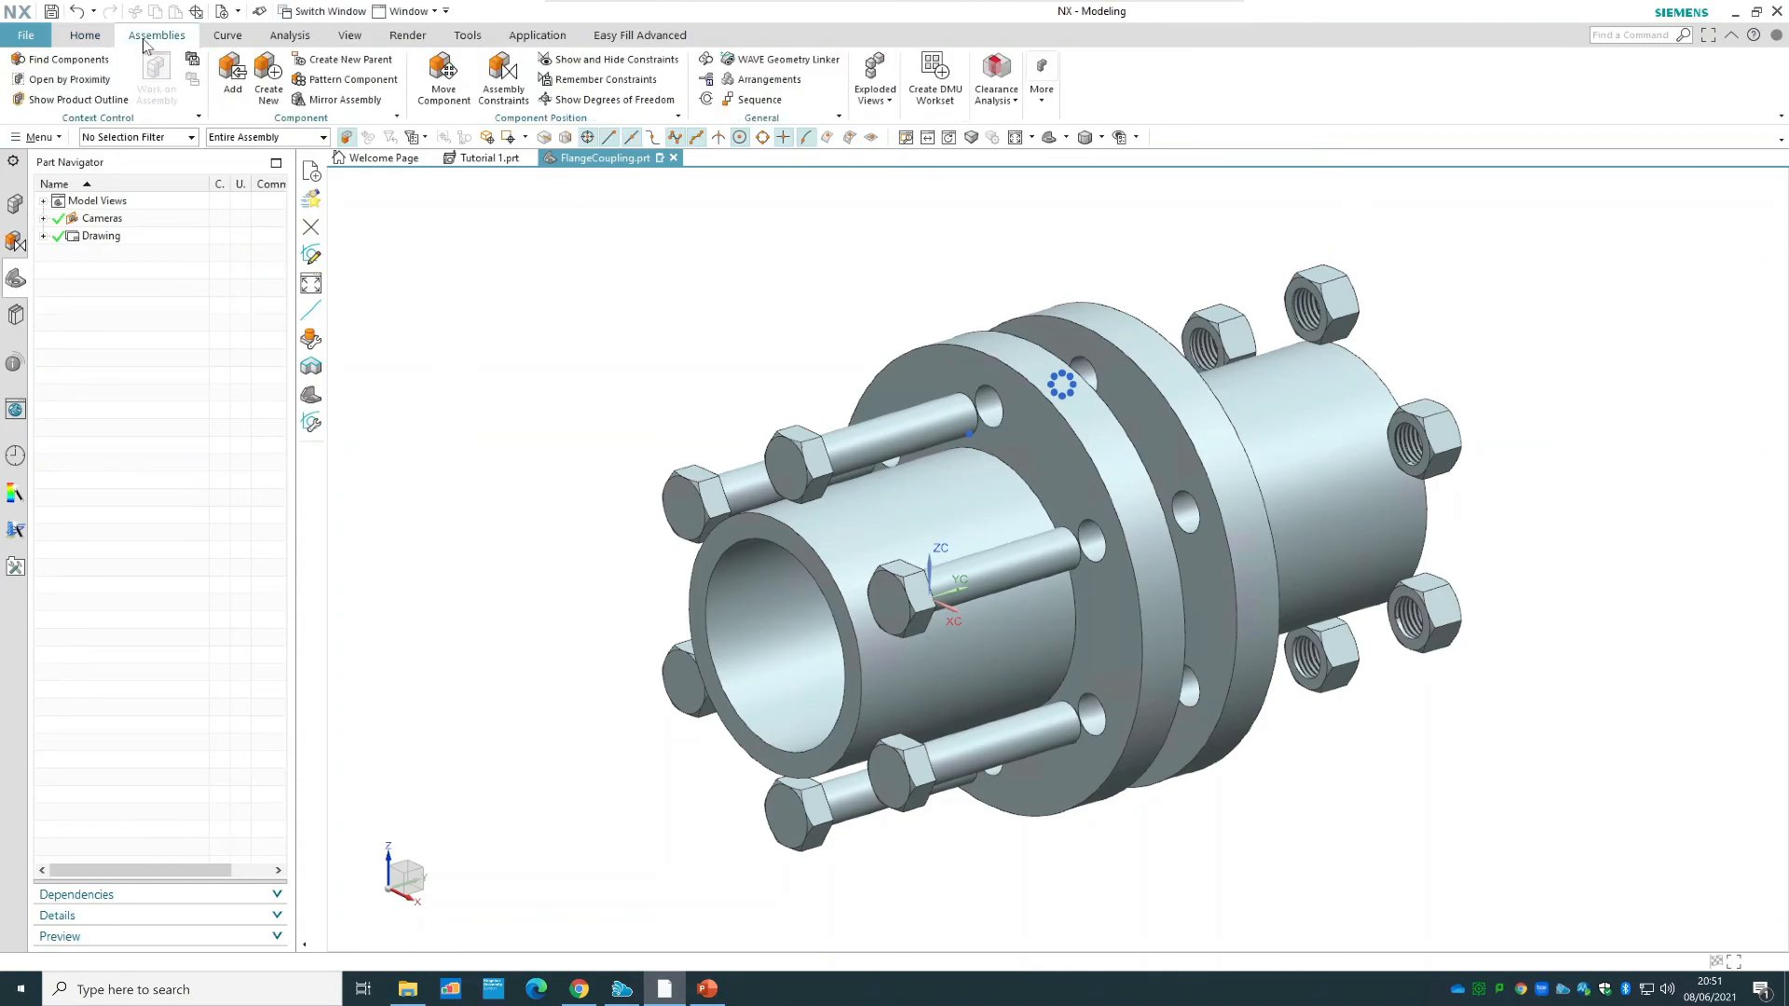
- Compare the work view's No Explosion and Exploded View states, leaving the coupling assembly displayed in Exploded View
left_click(880, 82)
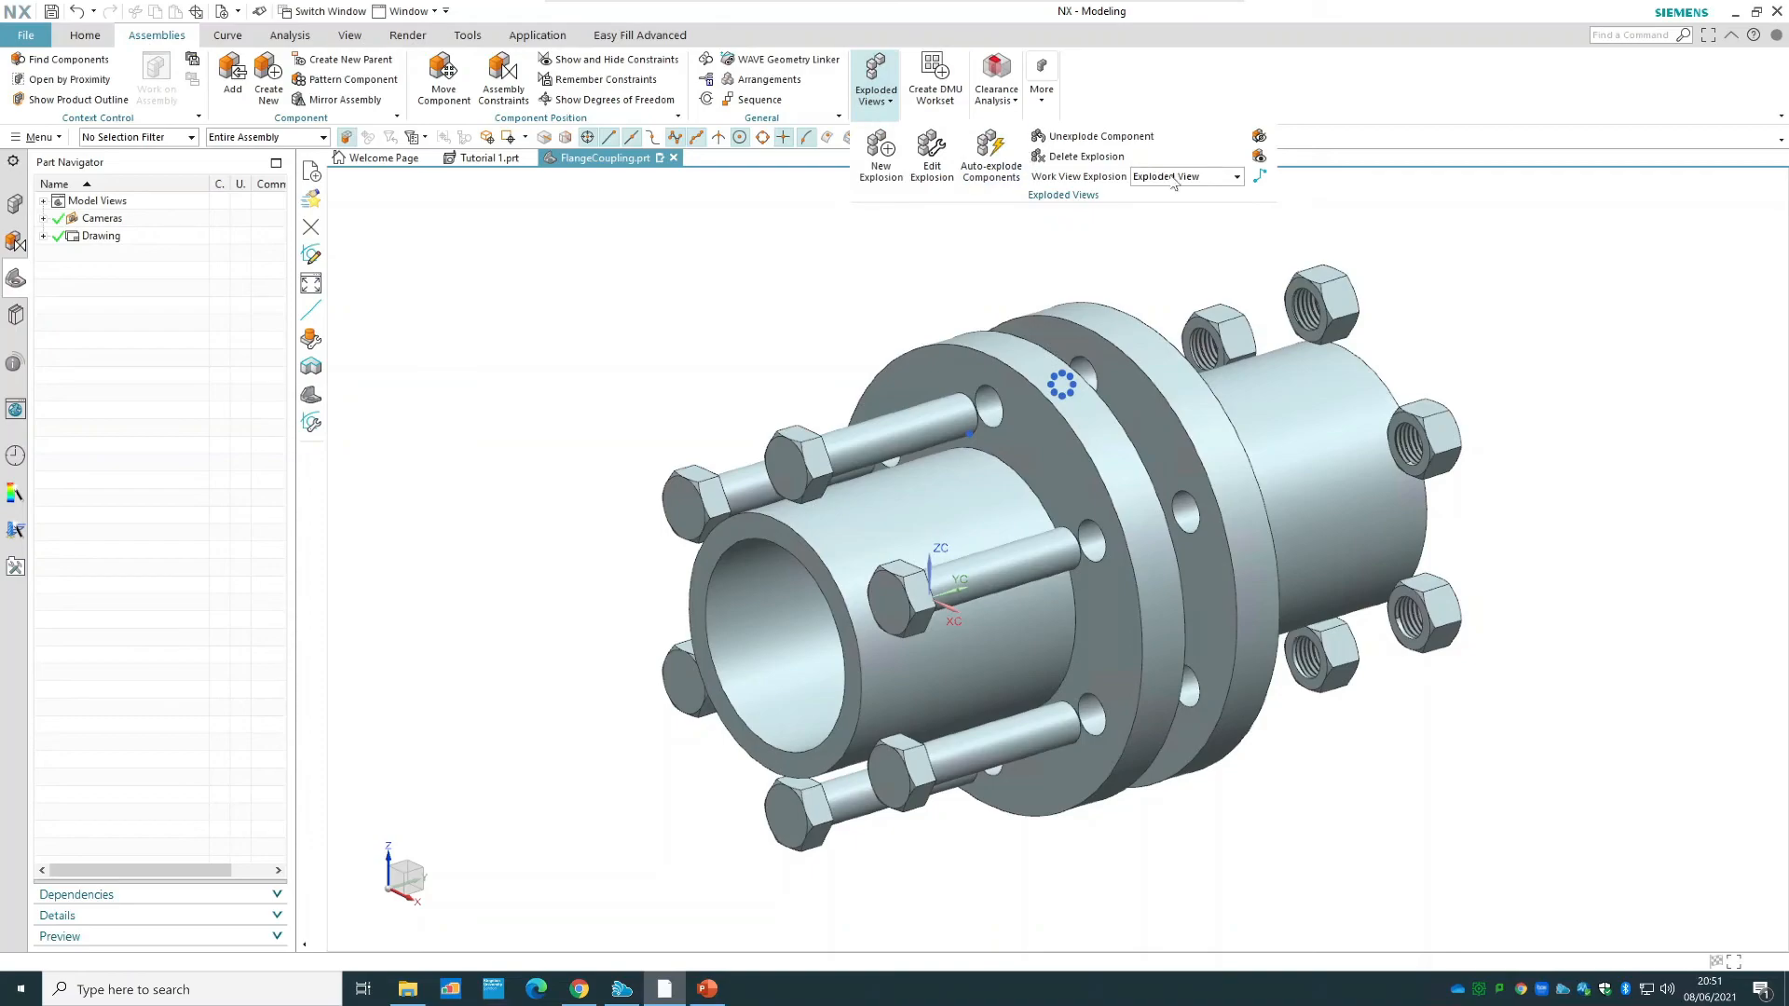
left_click(1179, 179)
left_click(1290, 197)
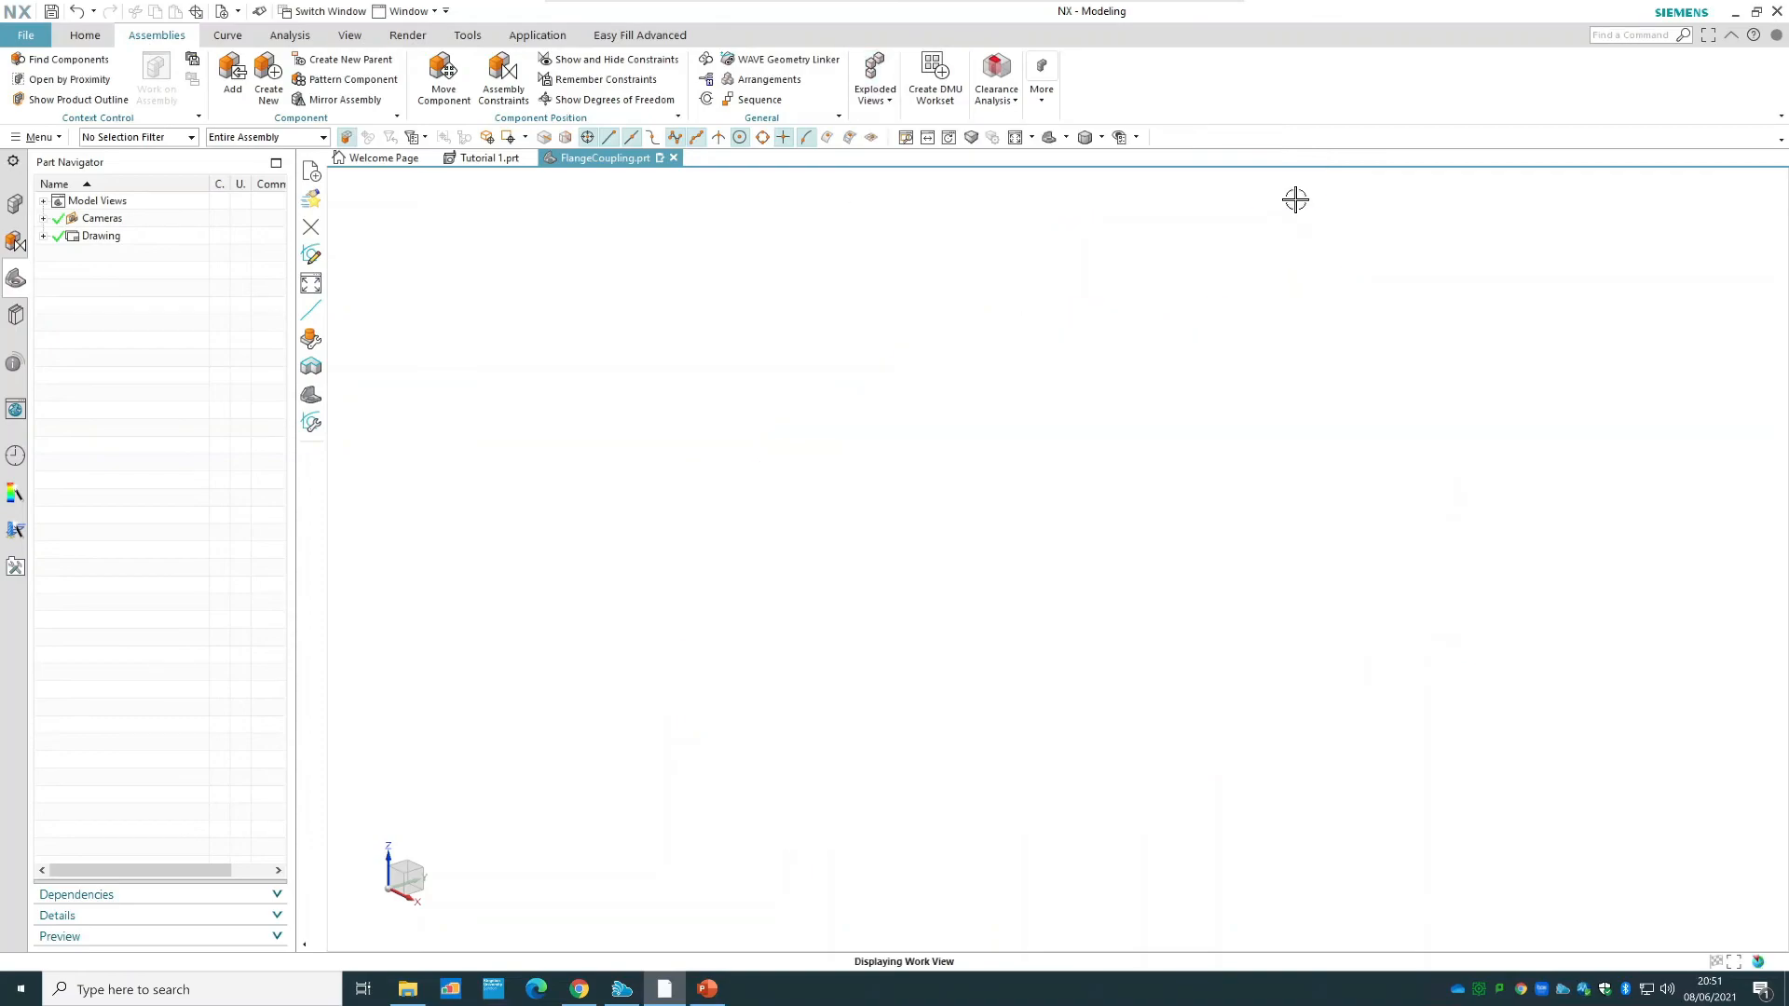
left_click(892, 102)
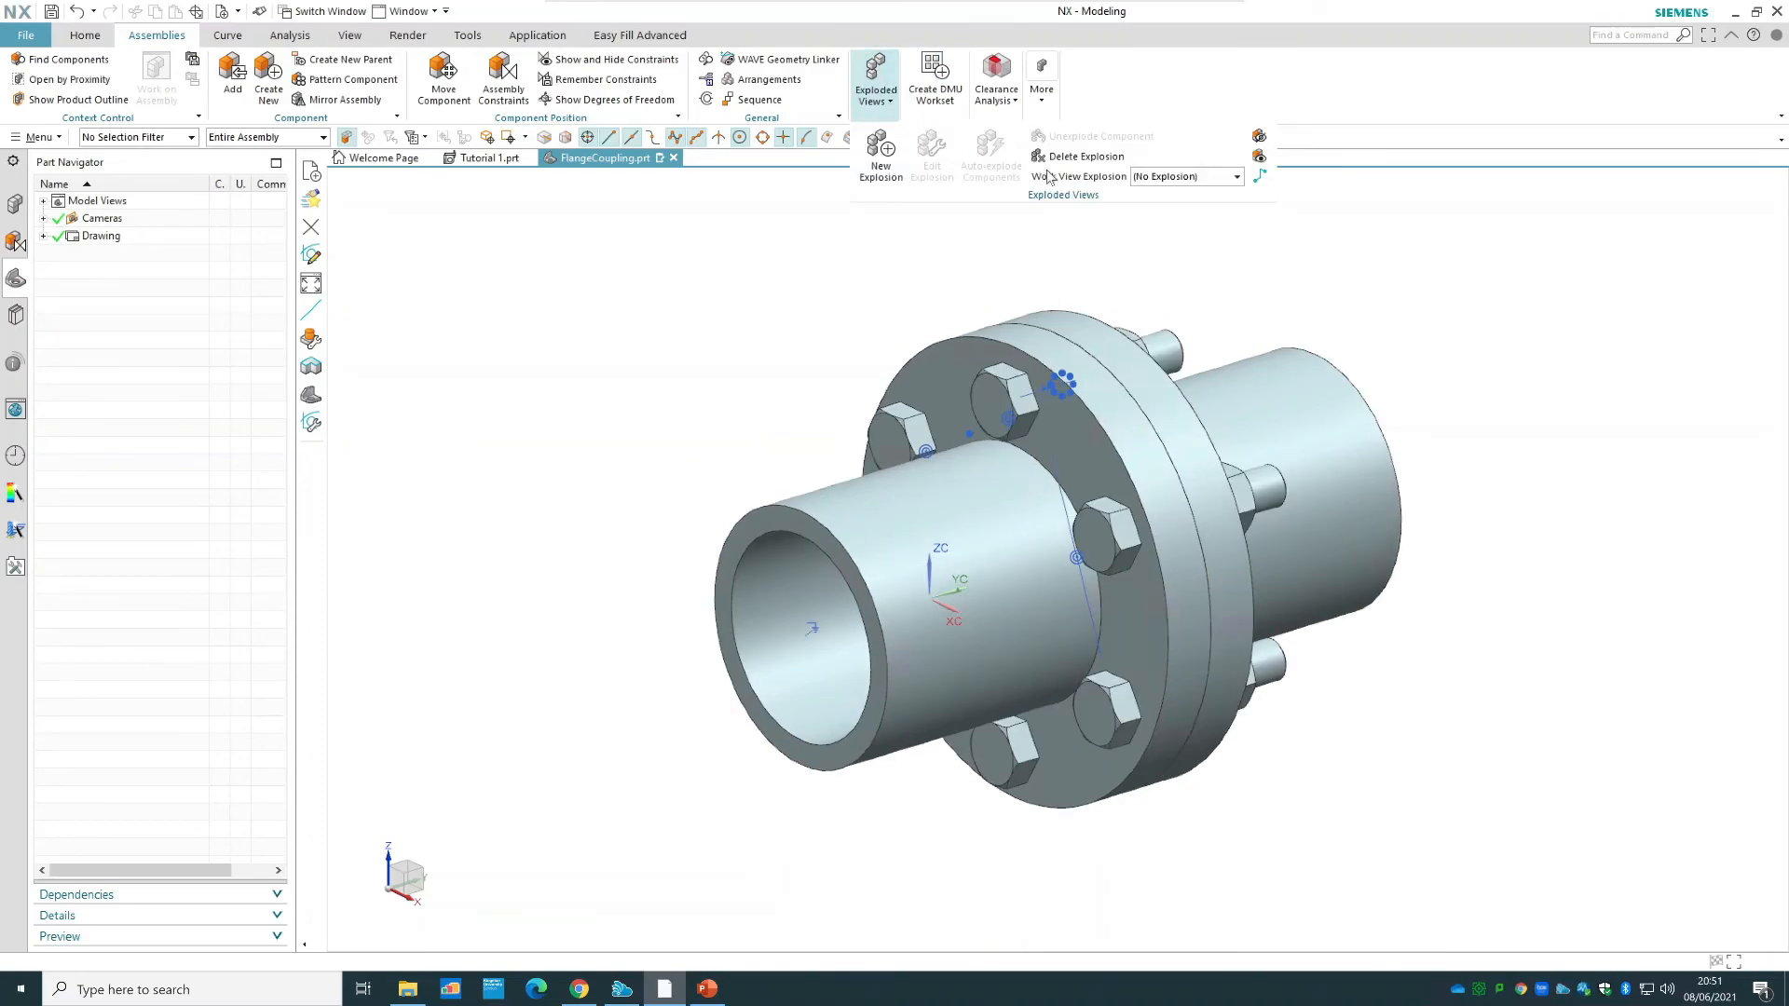
left_click(1156, 180)
left_click(1299, 188)
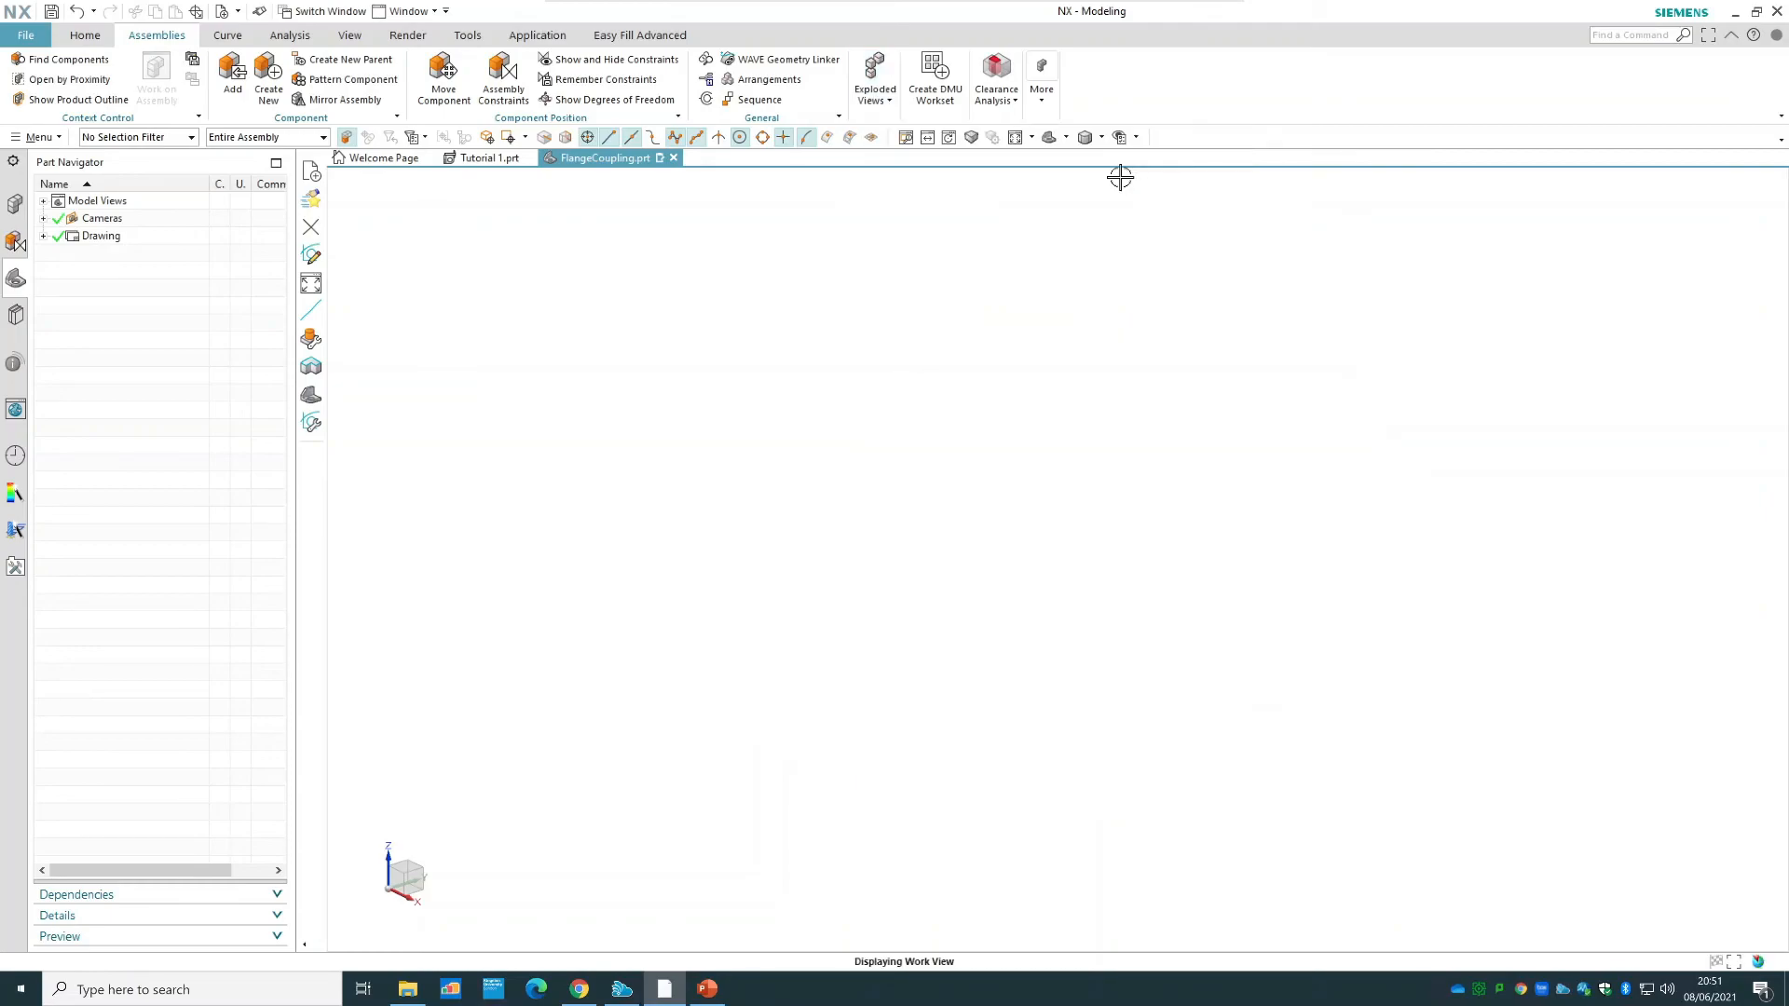
left_click(892, 108)
left_click(1210, 181)
left_click(1281, 197)
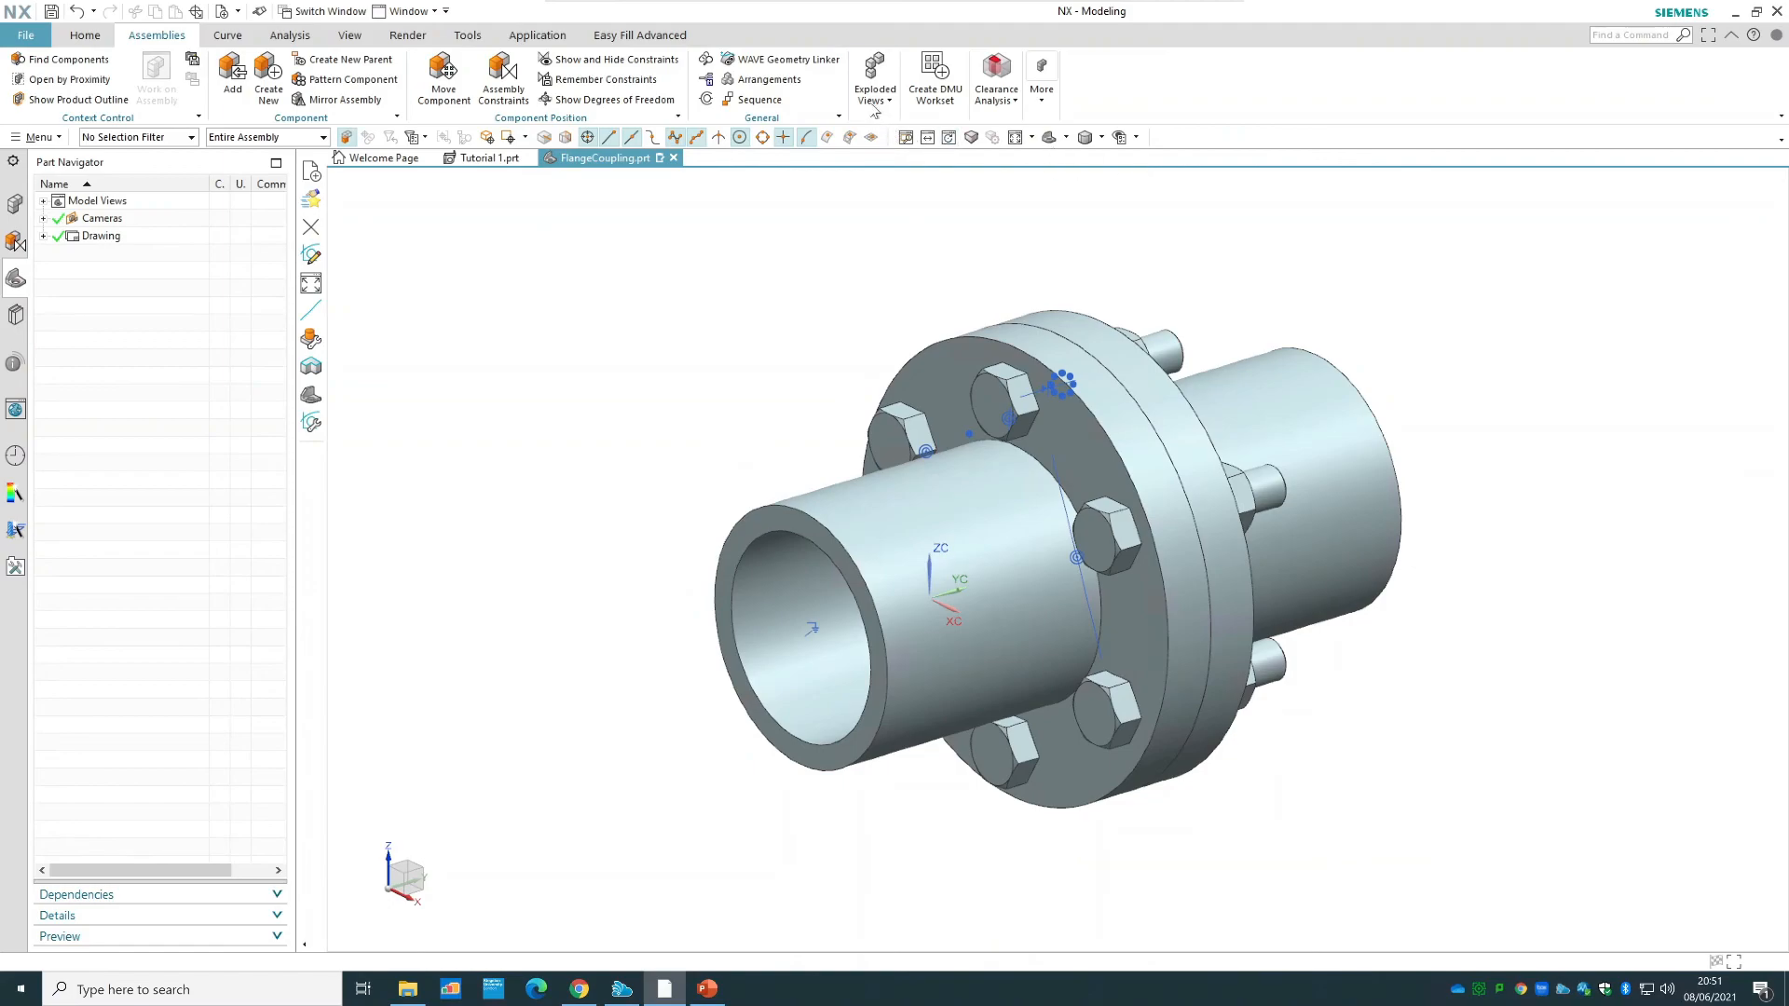
left_click(1207, 177)
left_click(1297, 185)
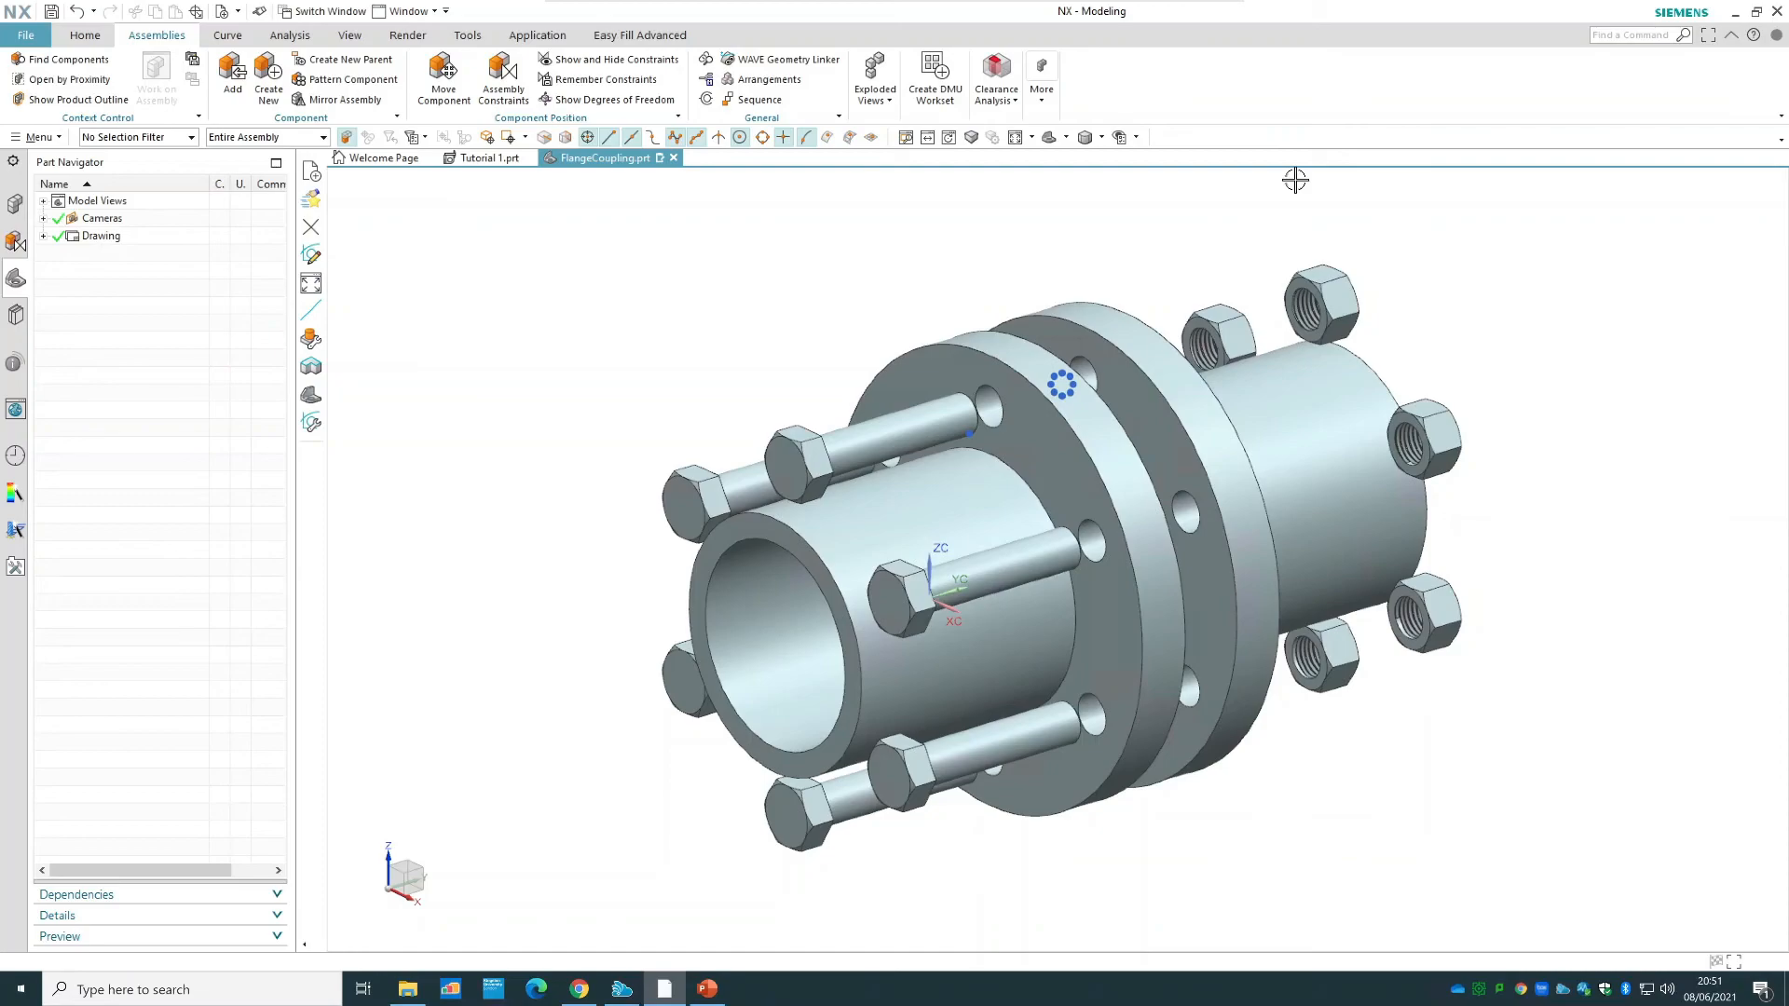
- Switch to the Drafting application and add a new A3 sheet from the template, leaving the title block cells empty
left_click(538, 38)
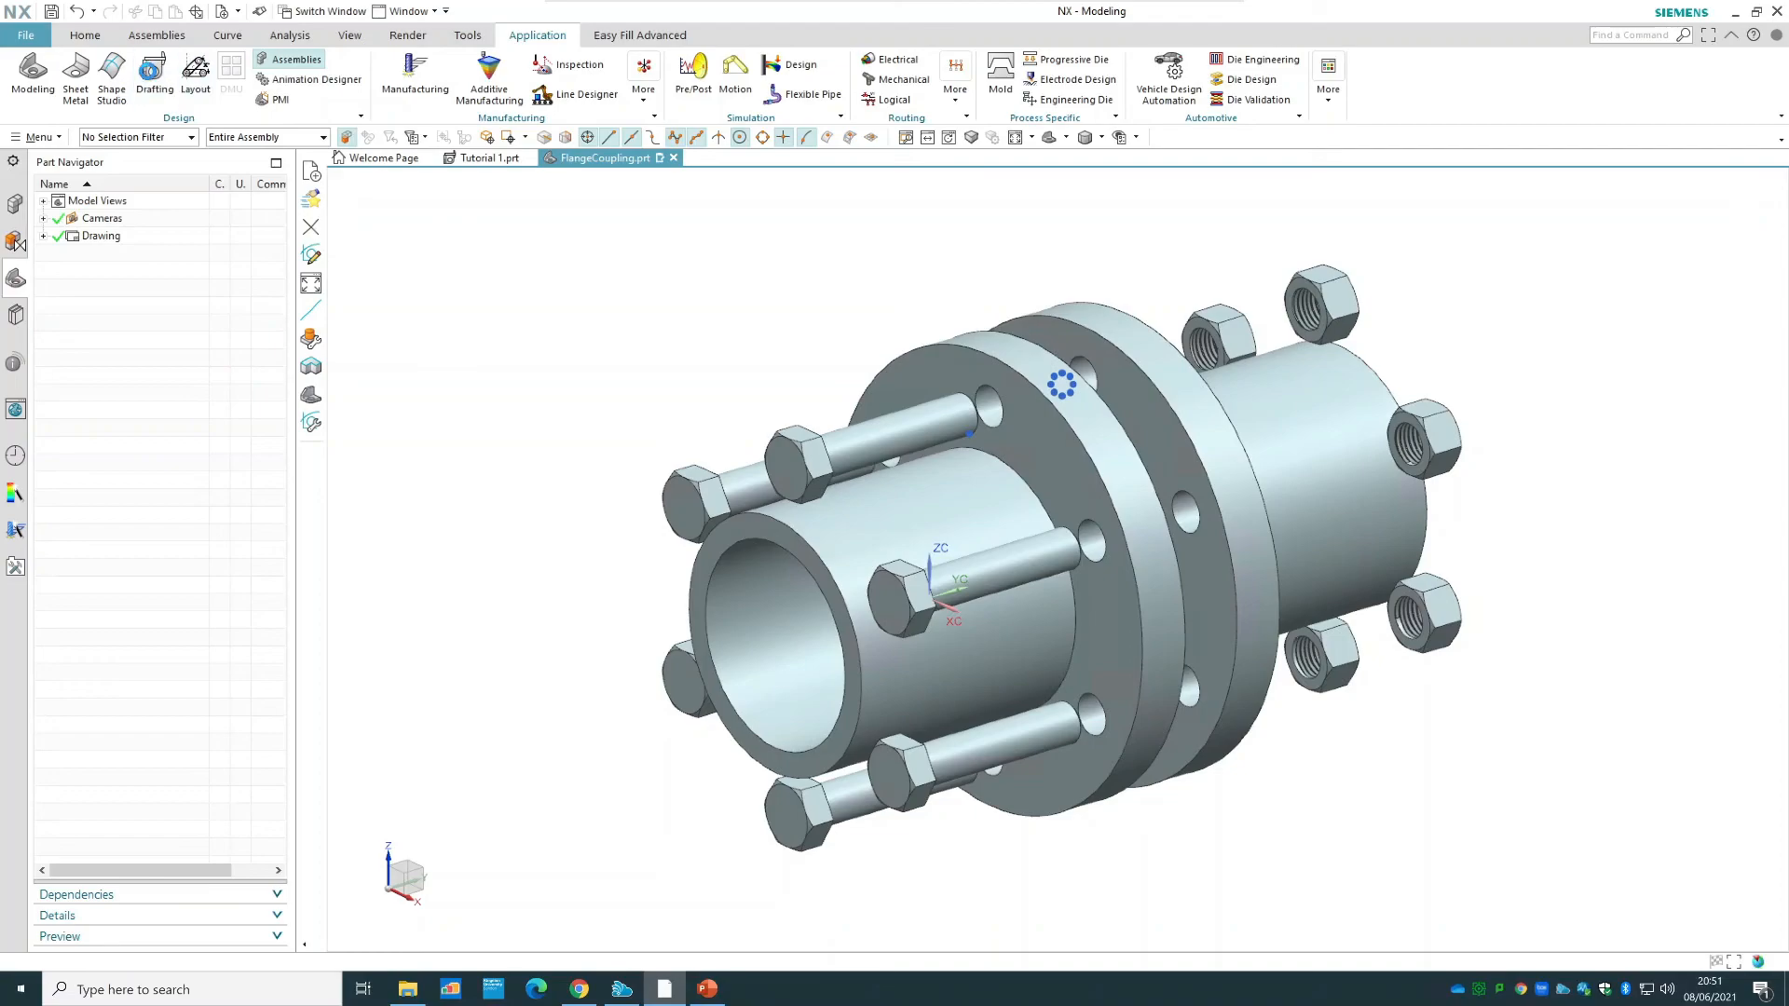
left_click(153, 76)
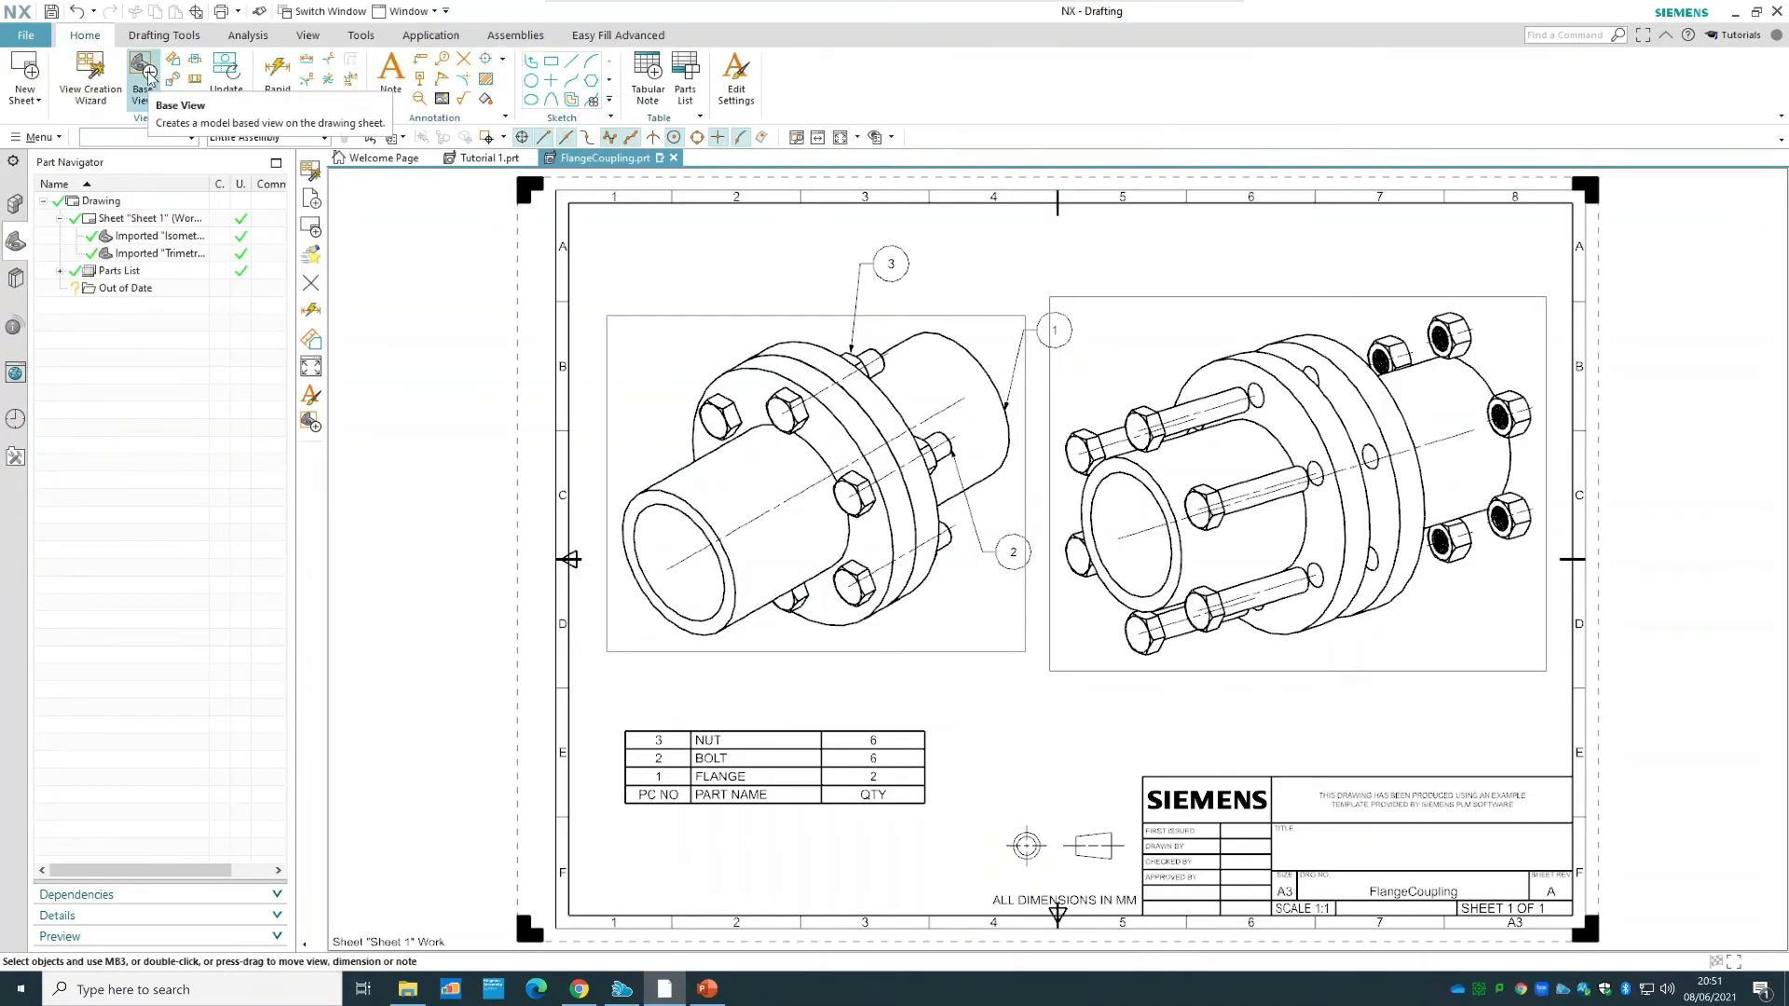
left_click(39, 100)
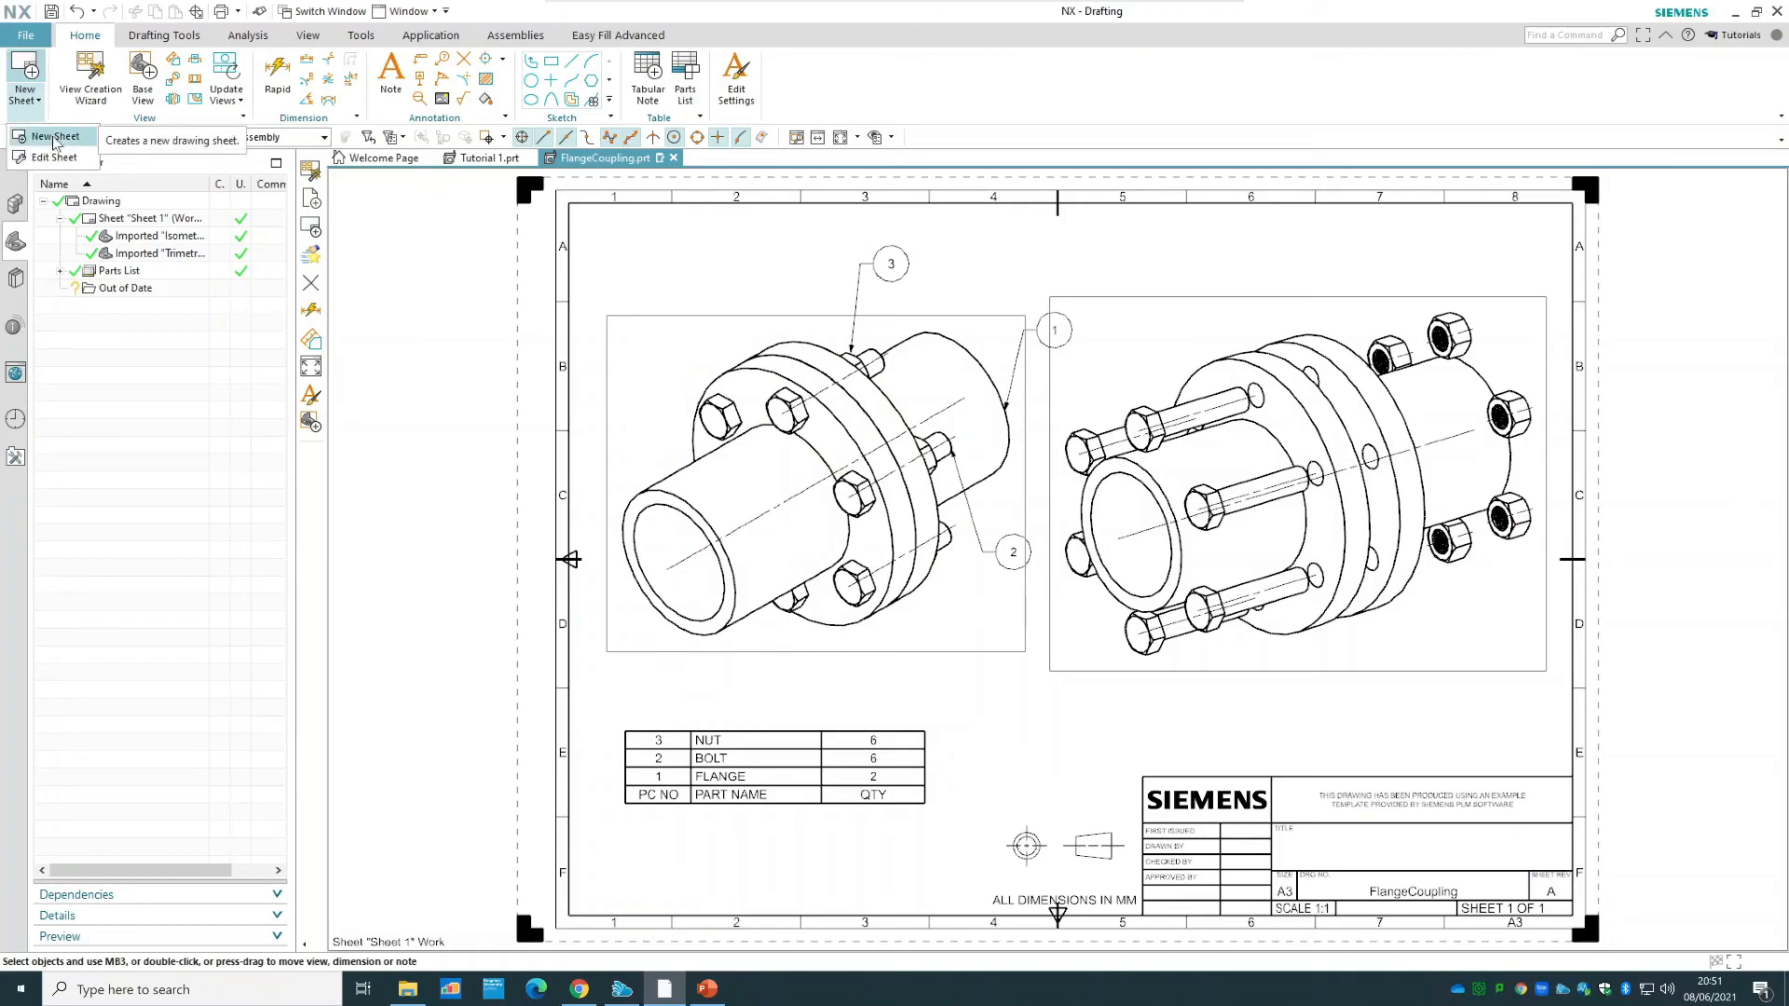
left_click(52, 136)
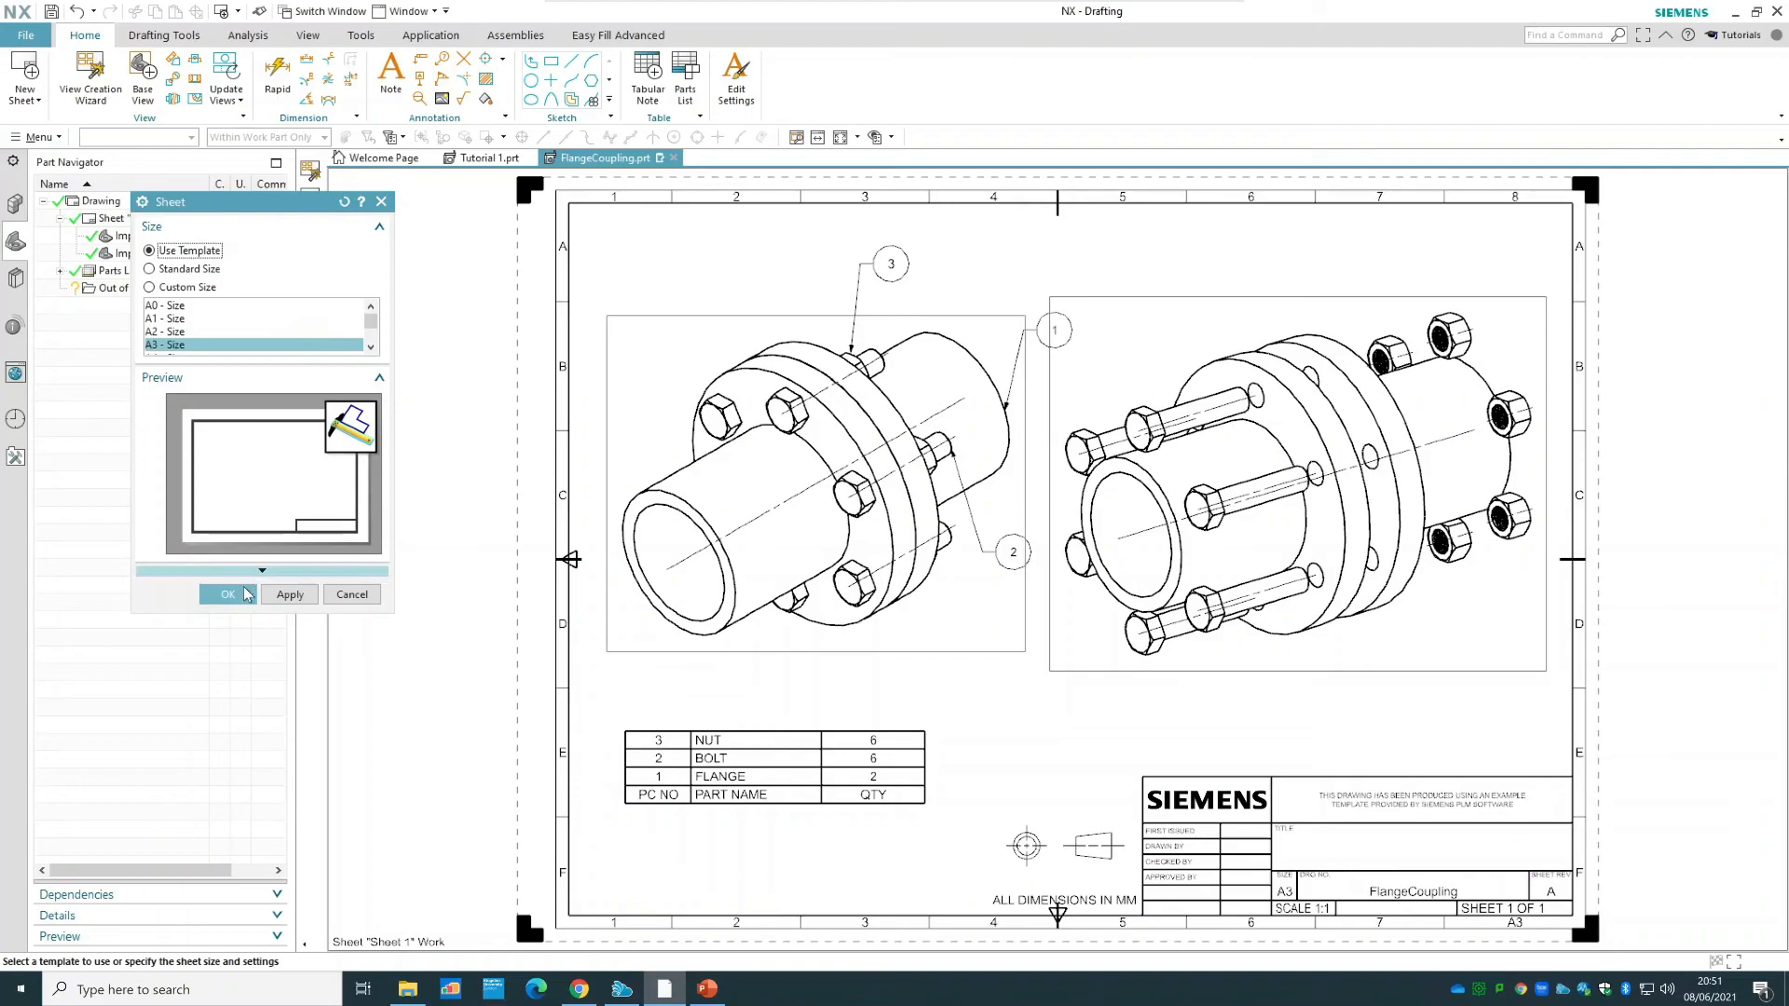
left_click(228, 594)
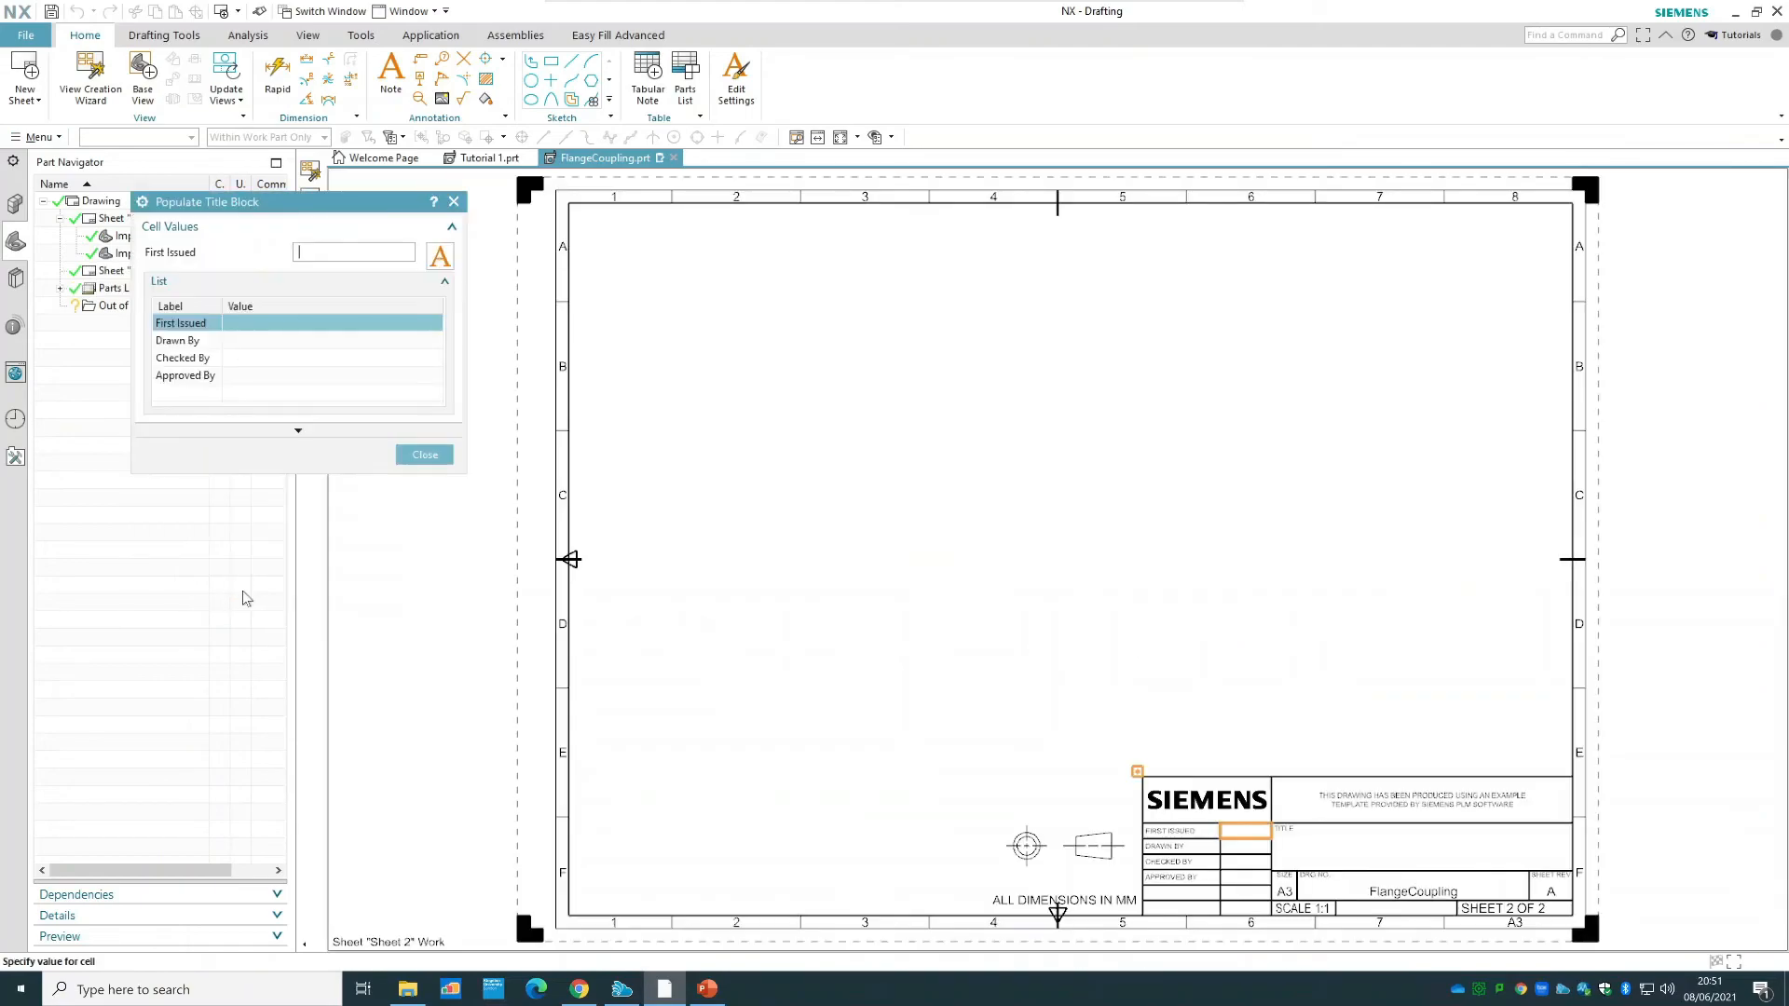
left_click(420, 456)
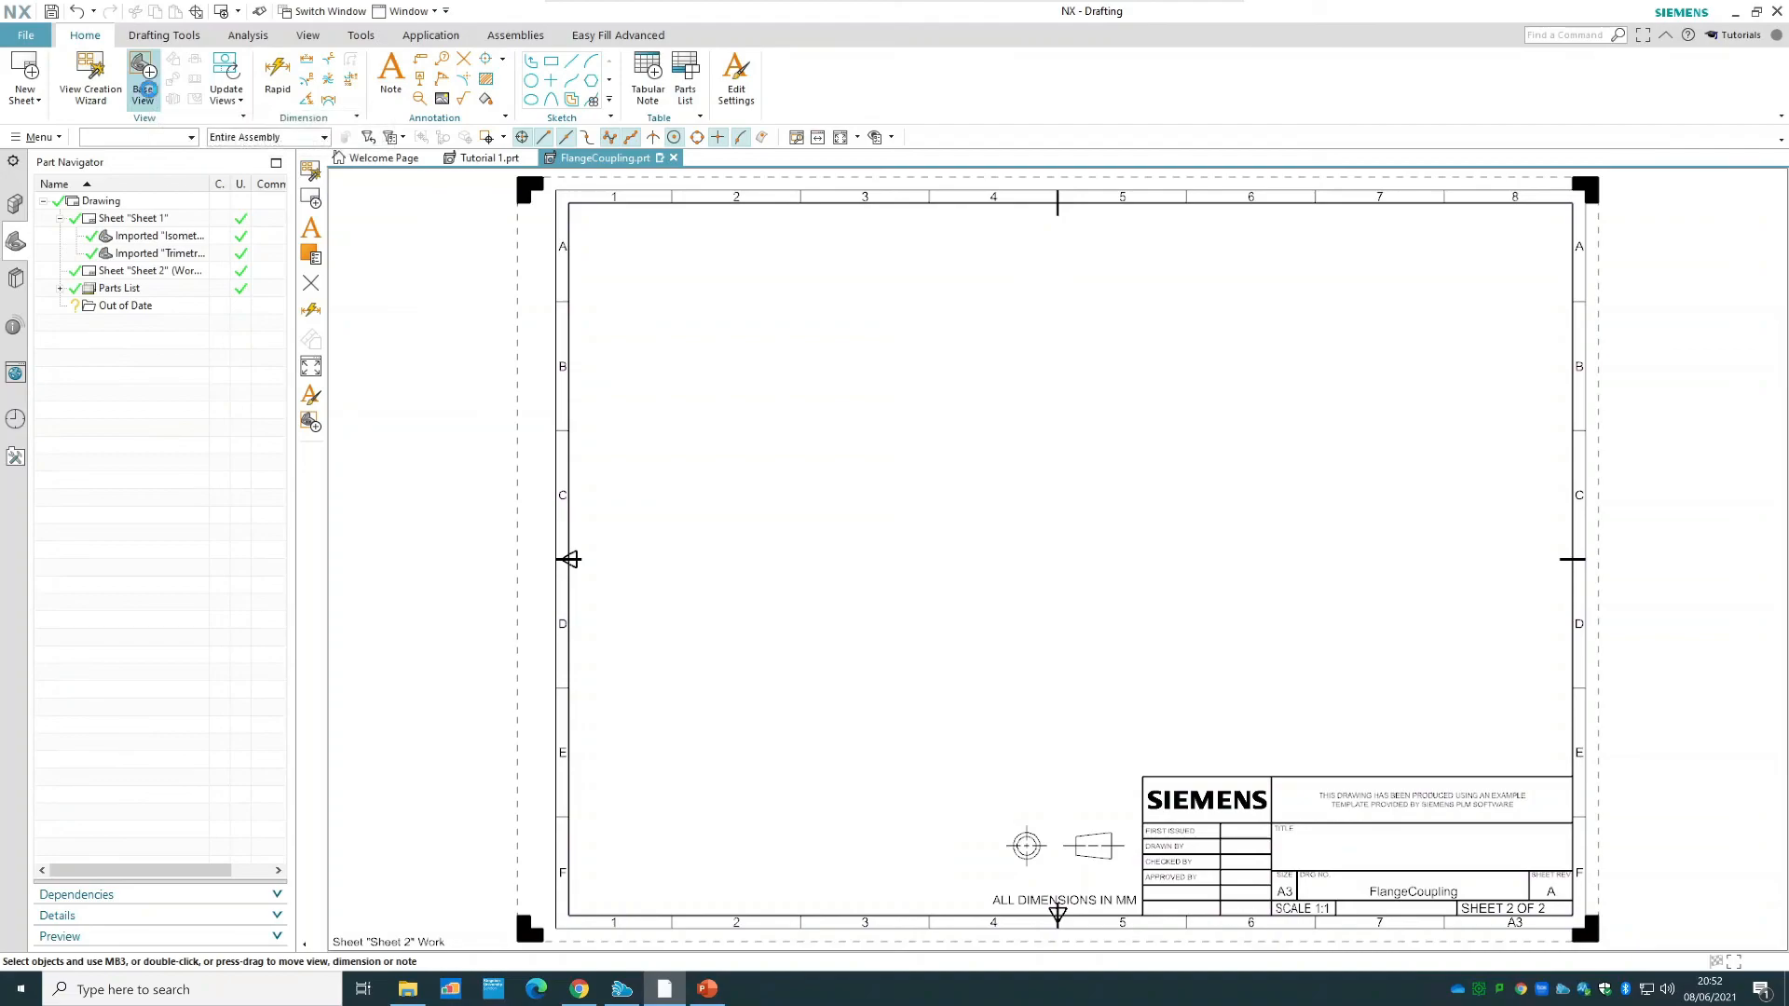
- Place an Isometric base view of the assembled coupling at 1:2 scale in the upper left area of Sheet 2
left_click(144, 86)
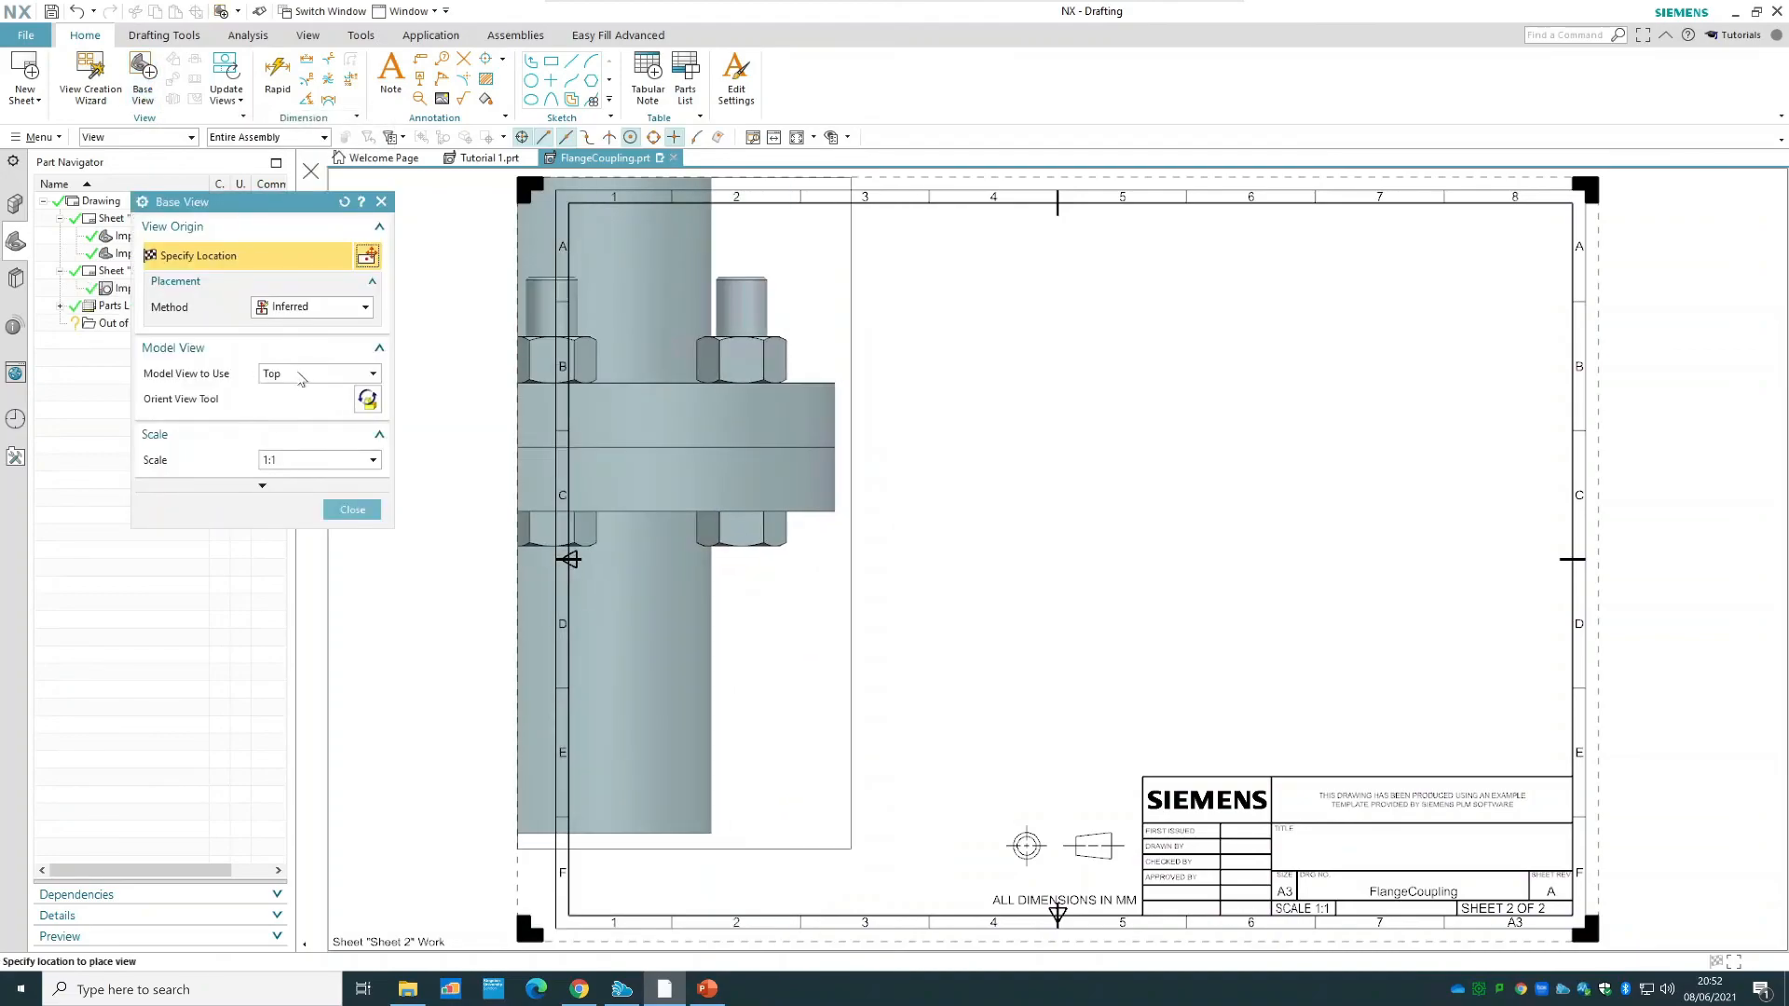
left_click(301, 375)
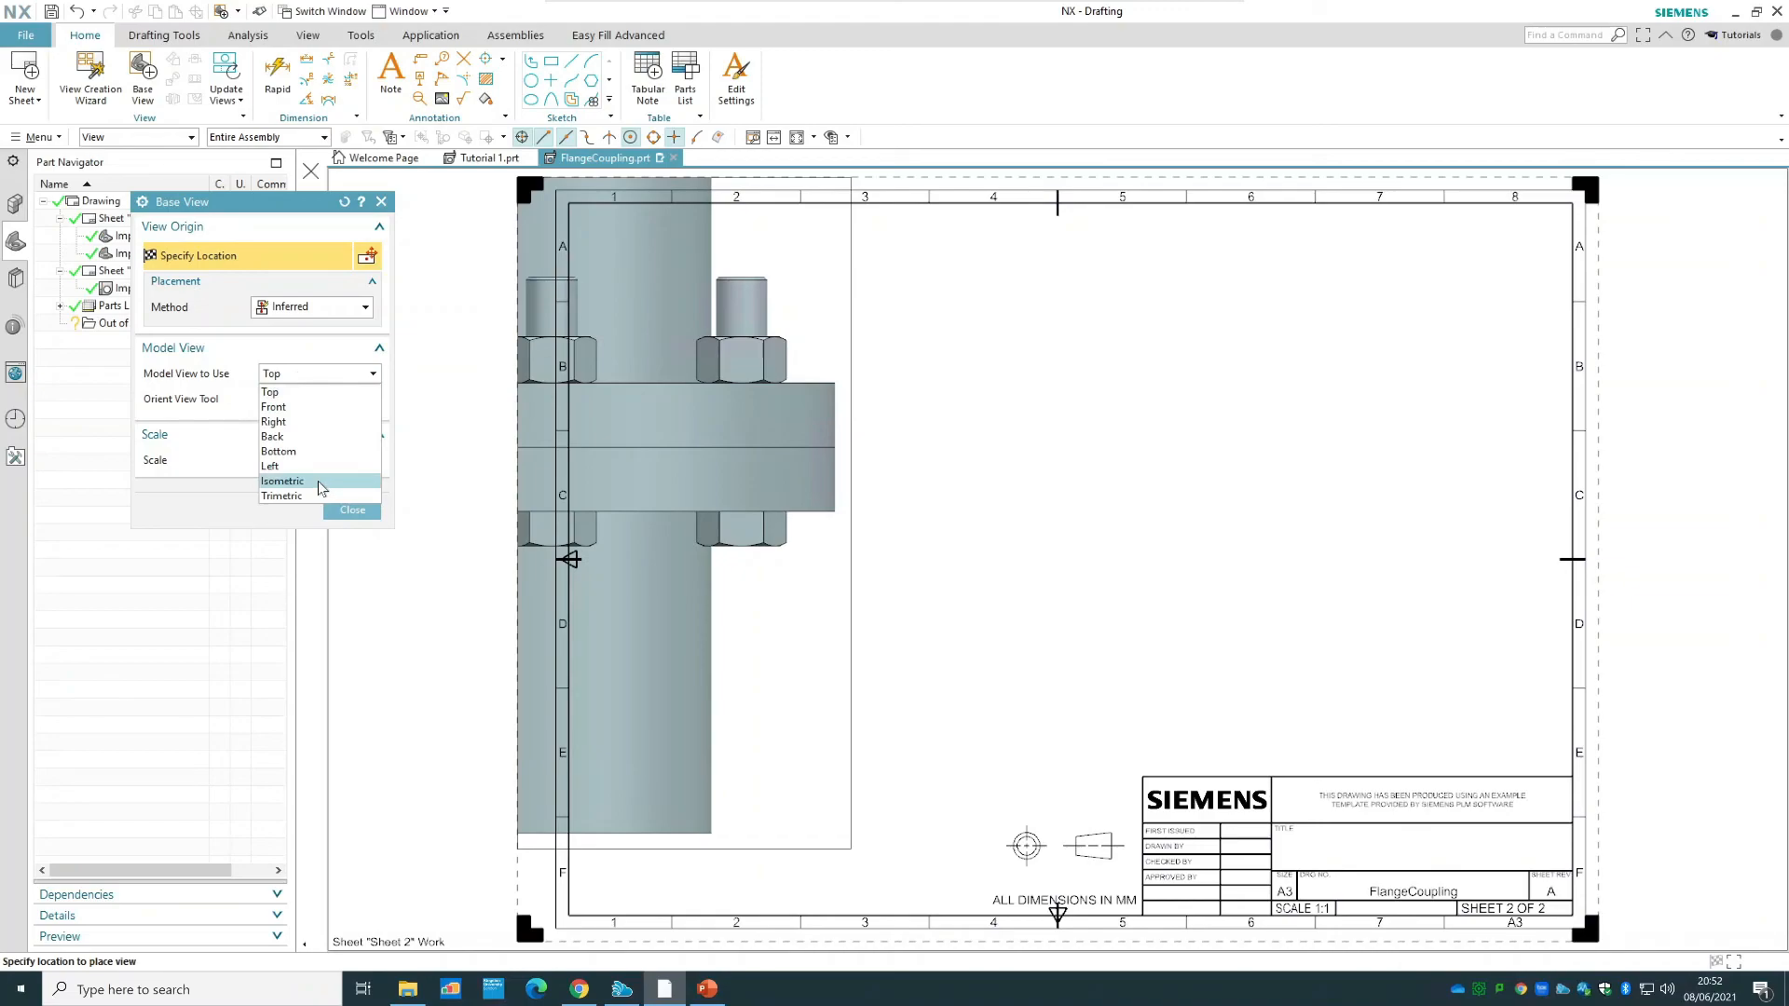
left_click(282, 481)
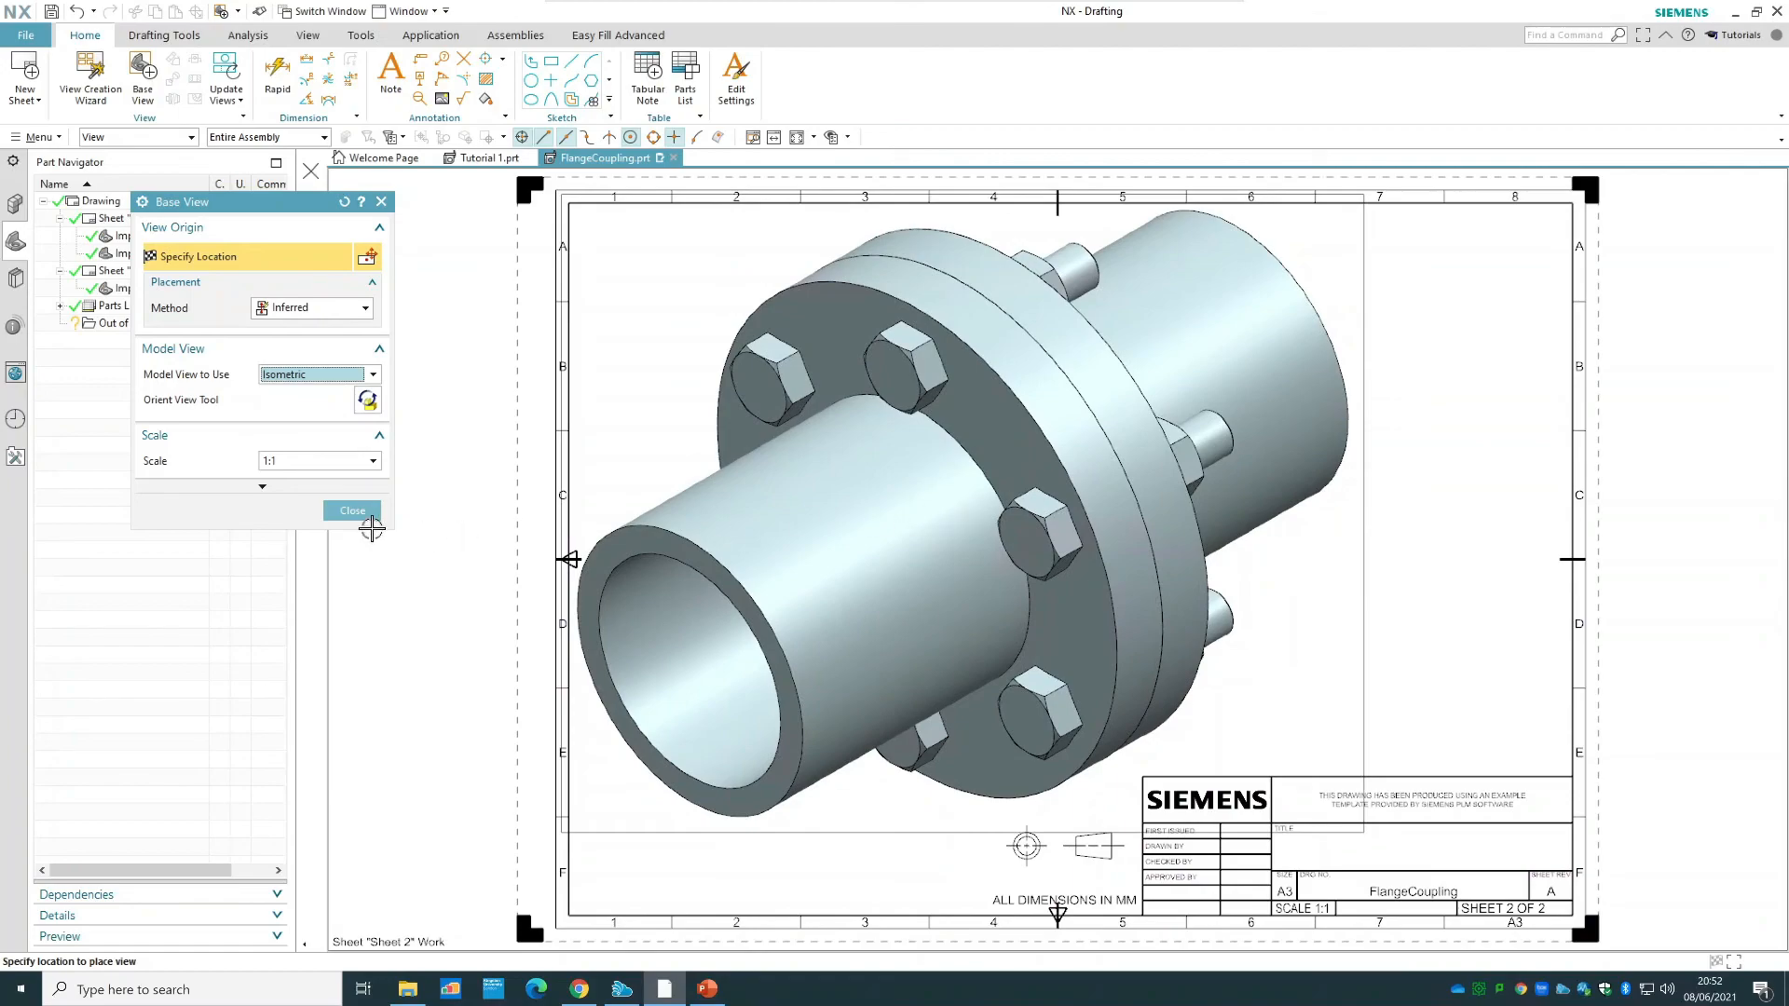
left_click(315, 463)
left_click(308, 538)
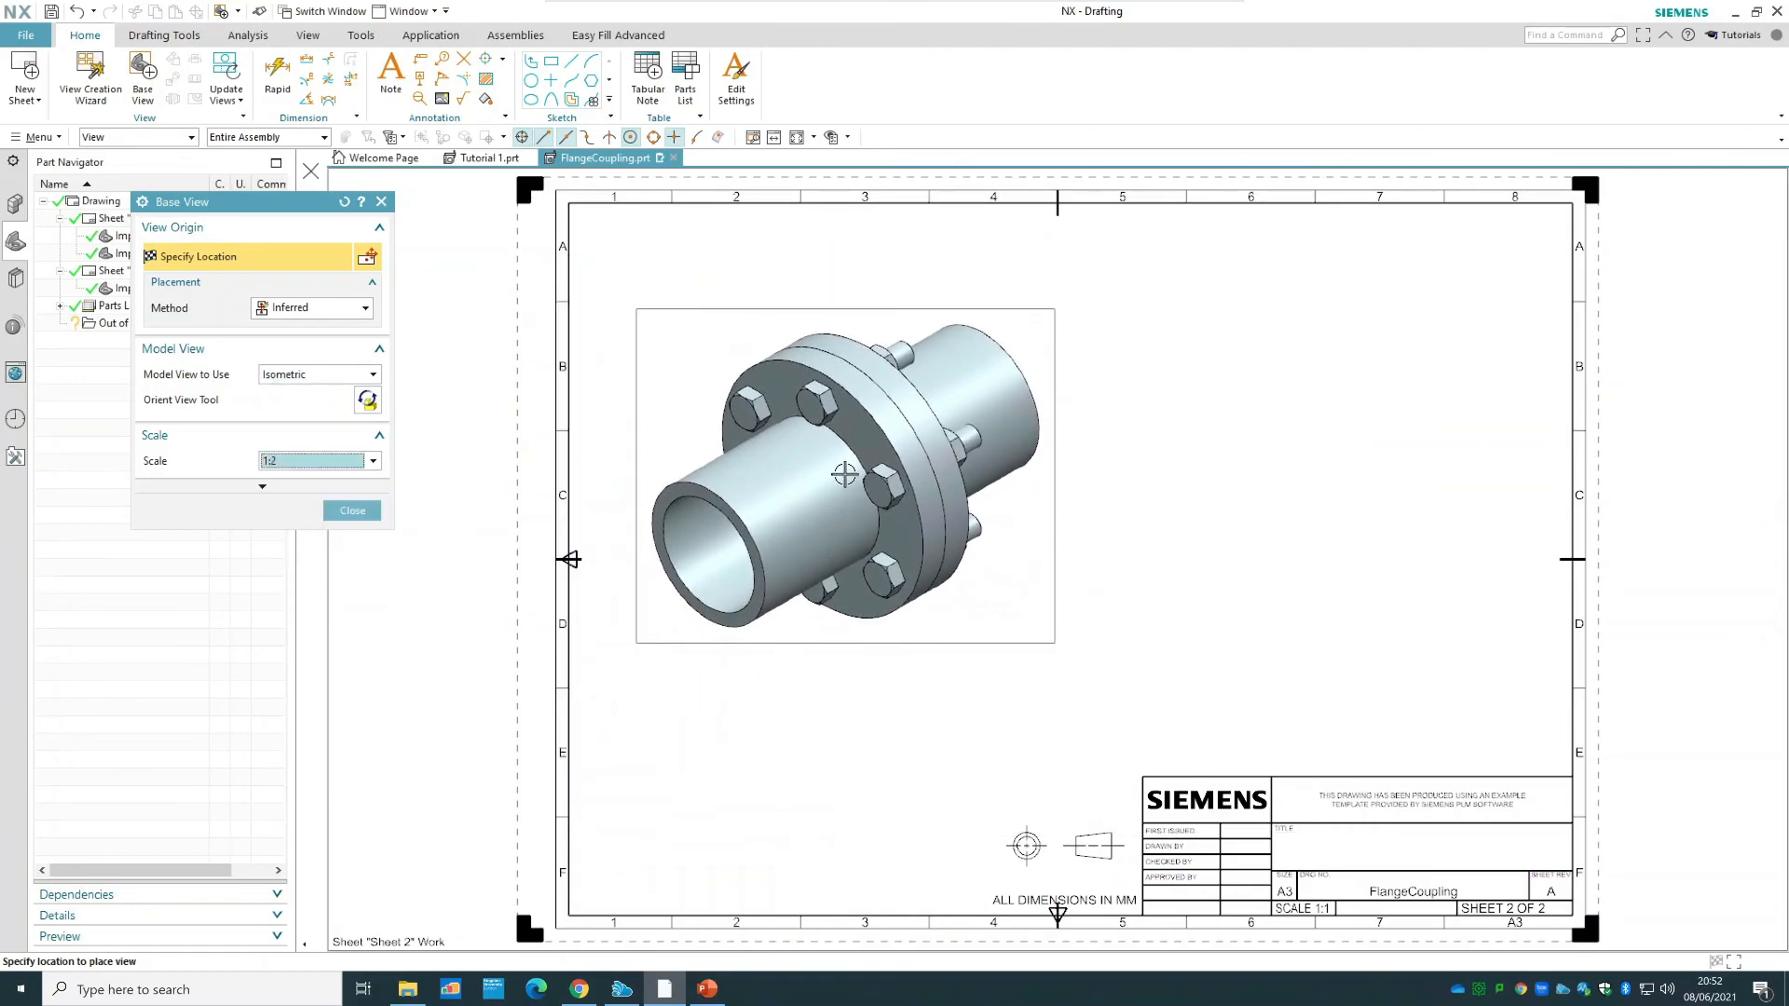
left_click(829, 451)
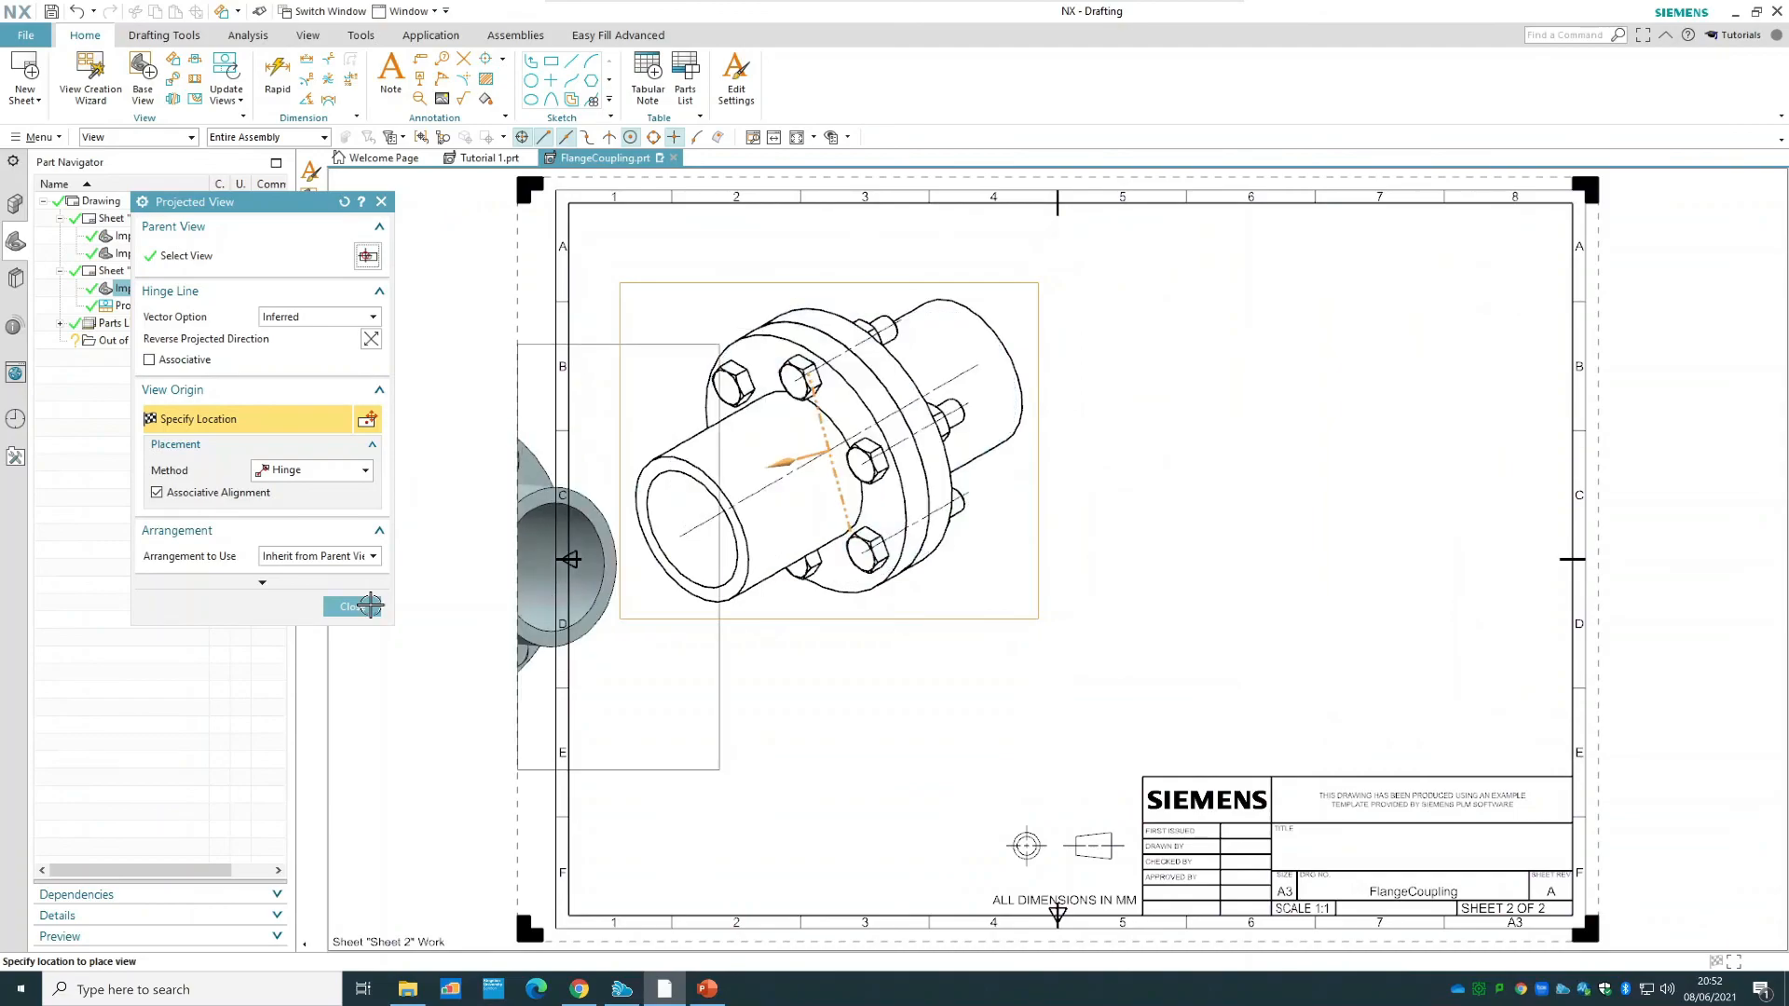
left_click(352, 606)
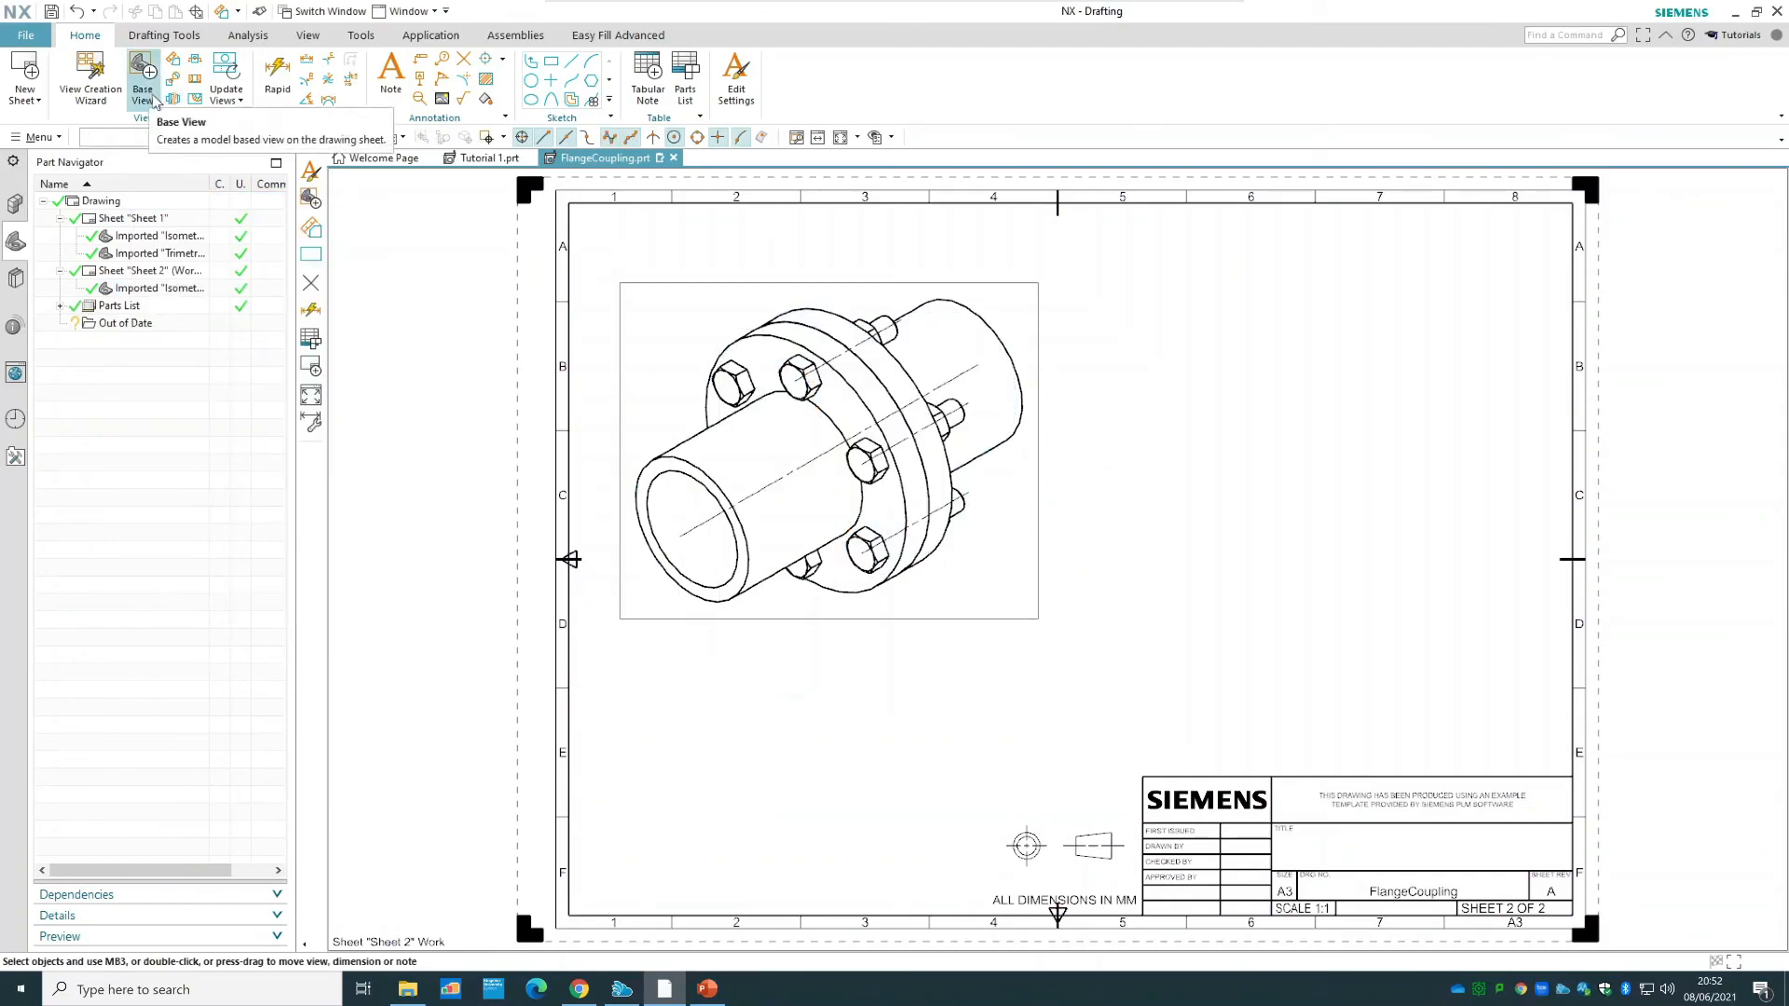
- Place a Trimetric base view of the exploded coupling at 1:2 scale, aligned horizontally to the right of the isometric view
left_click(143, 83)
left_click(303, 375)
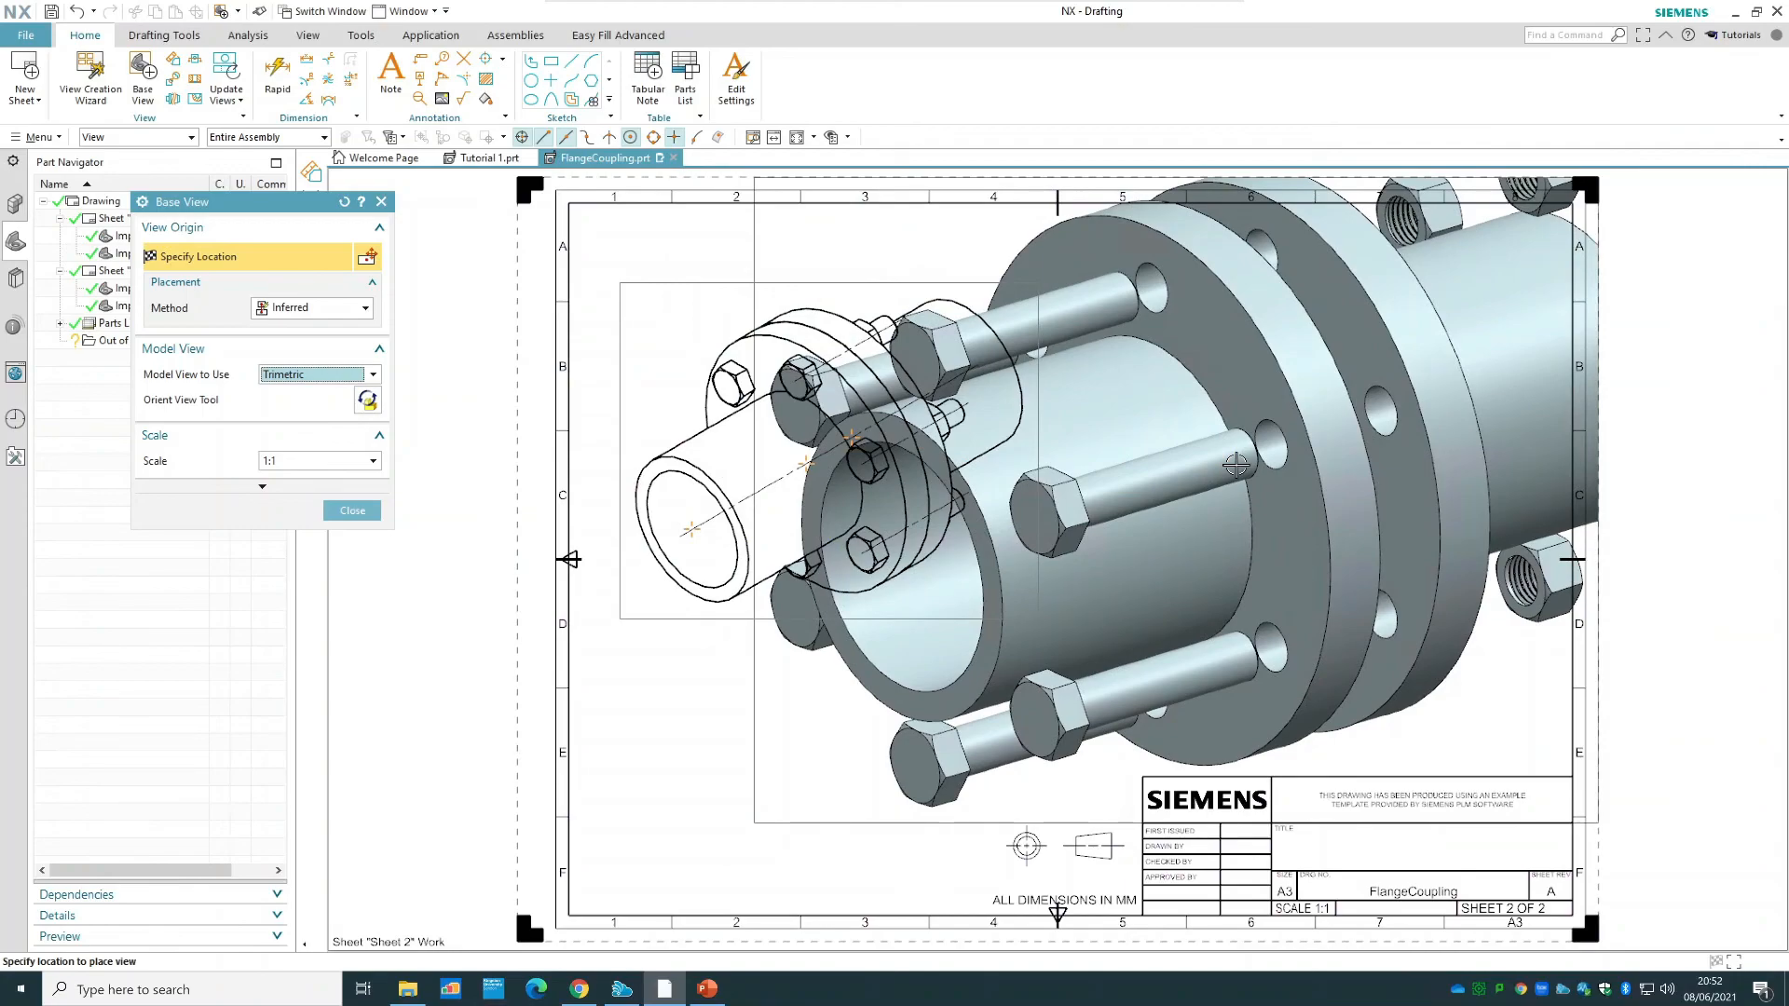
left_click(306, 461)
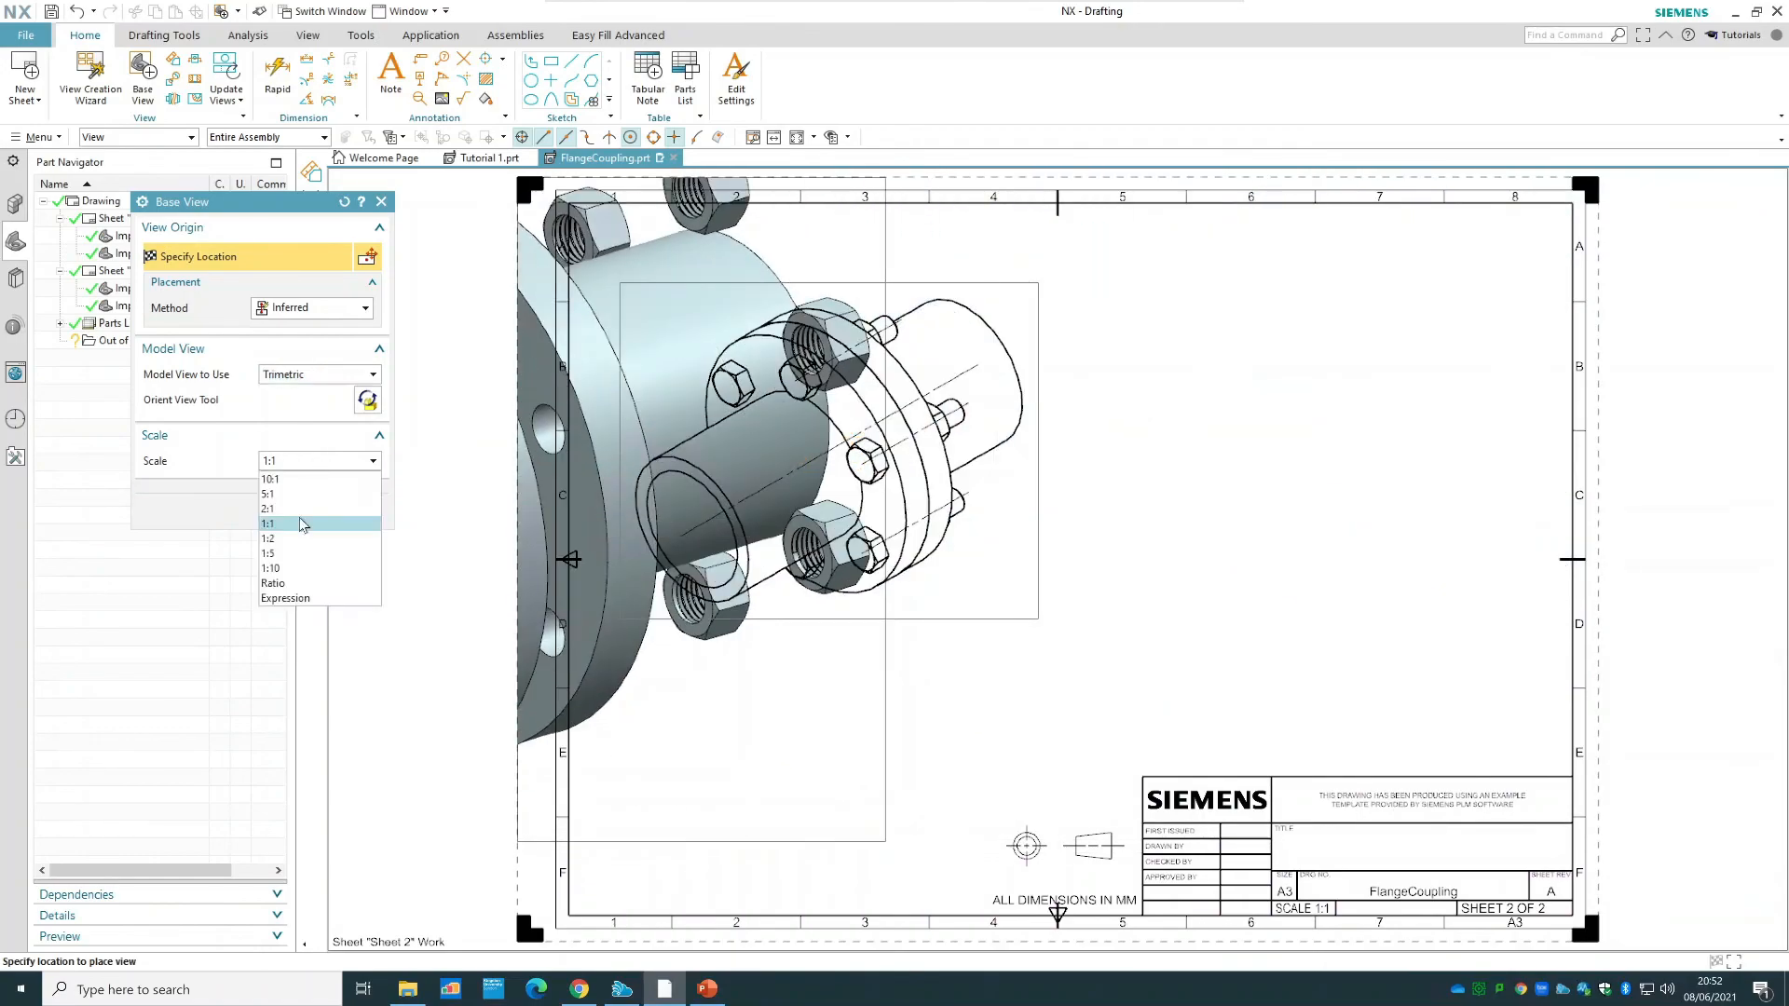
left_click(298, 539)
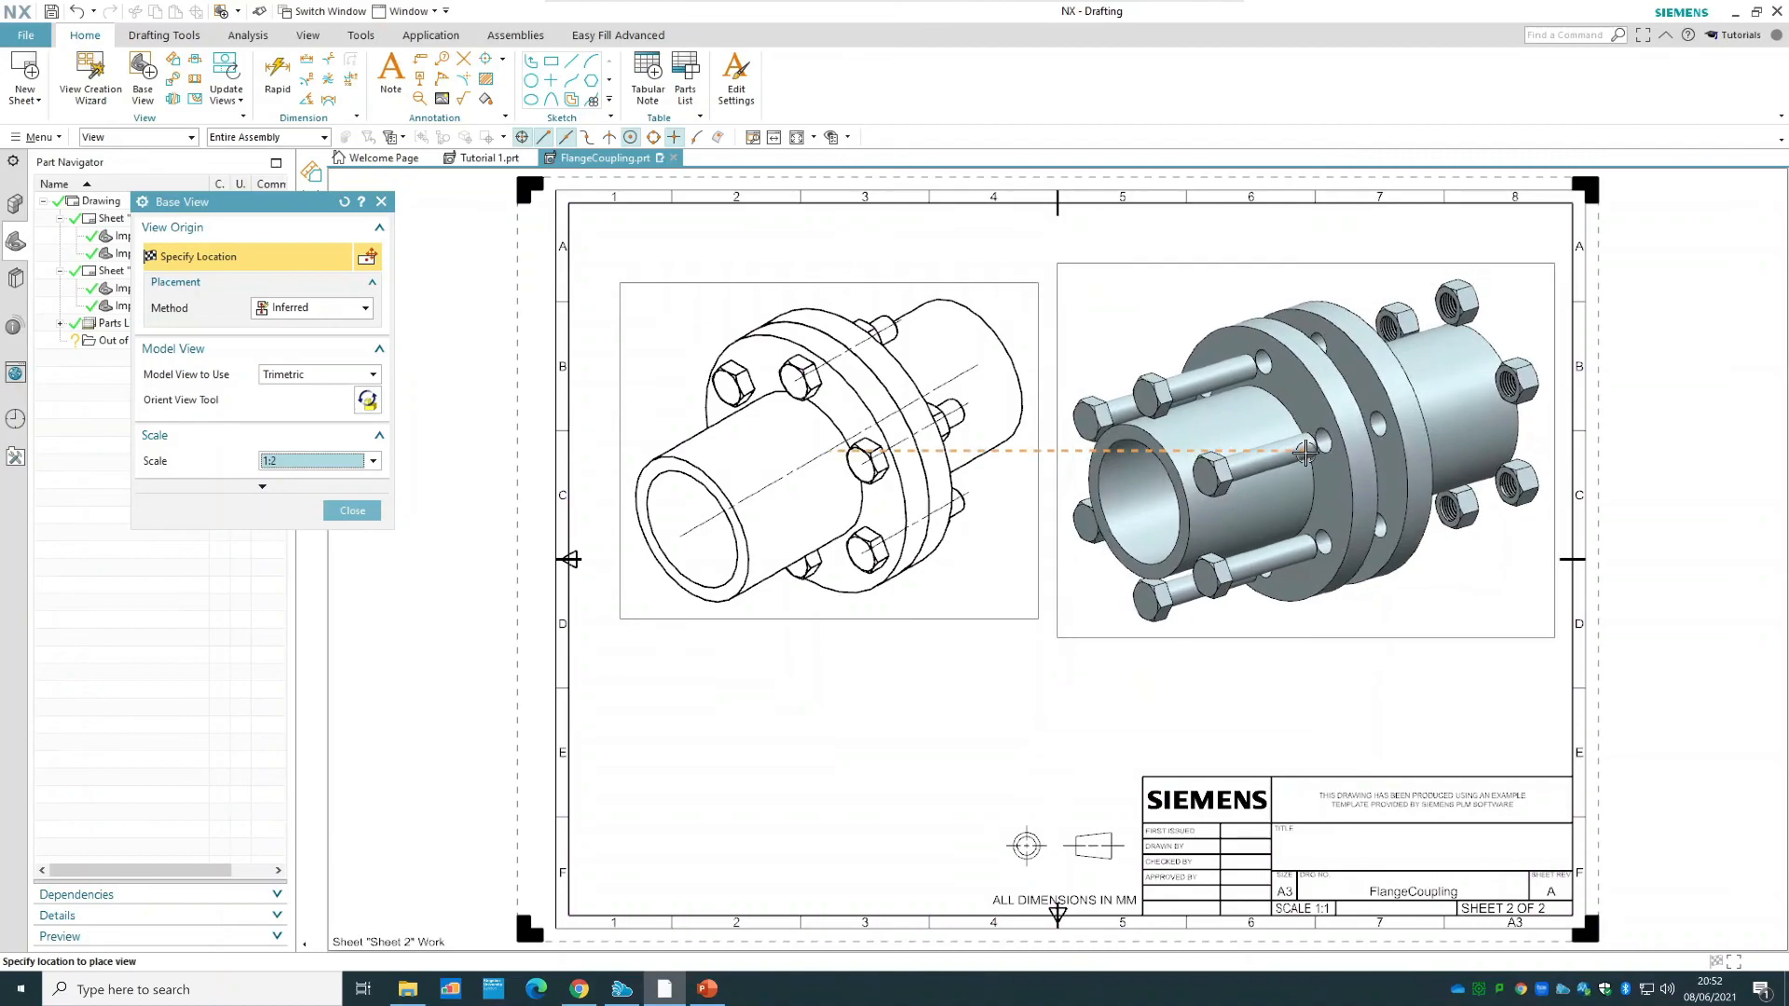
left_click(1305, 451)
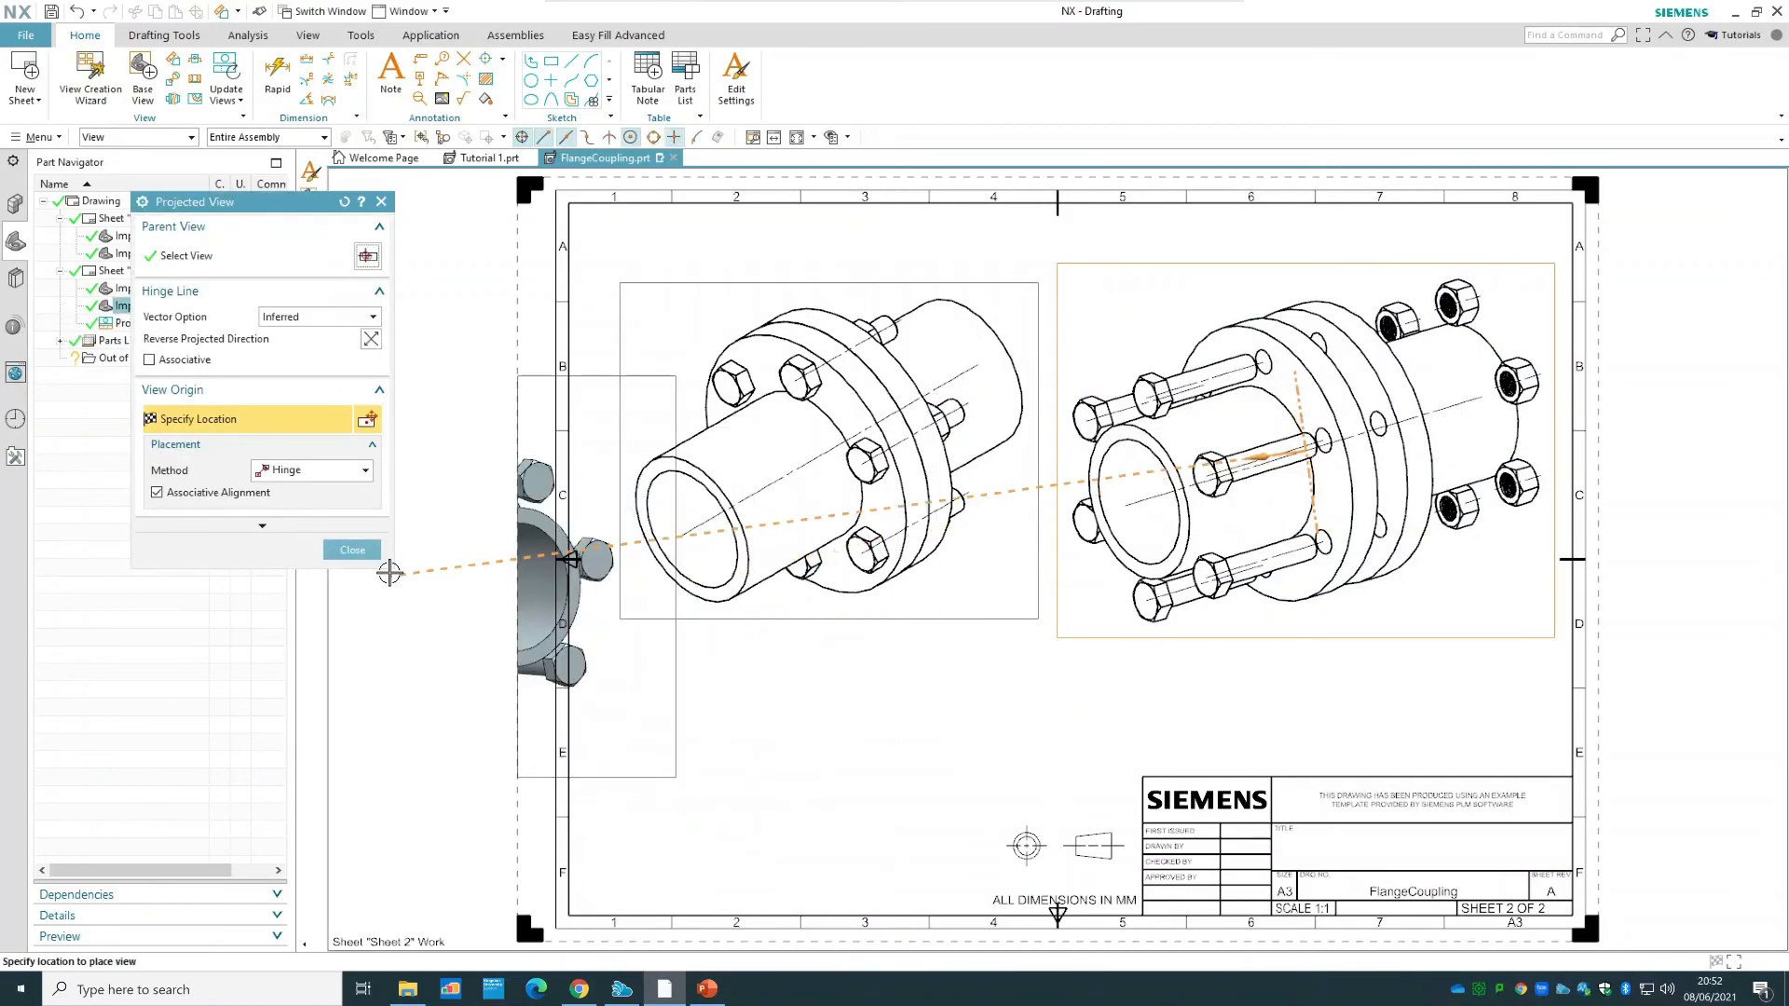
left_click(352, 549)
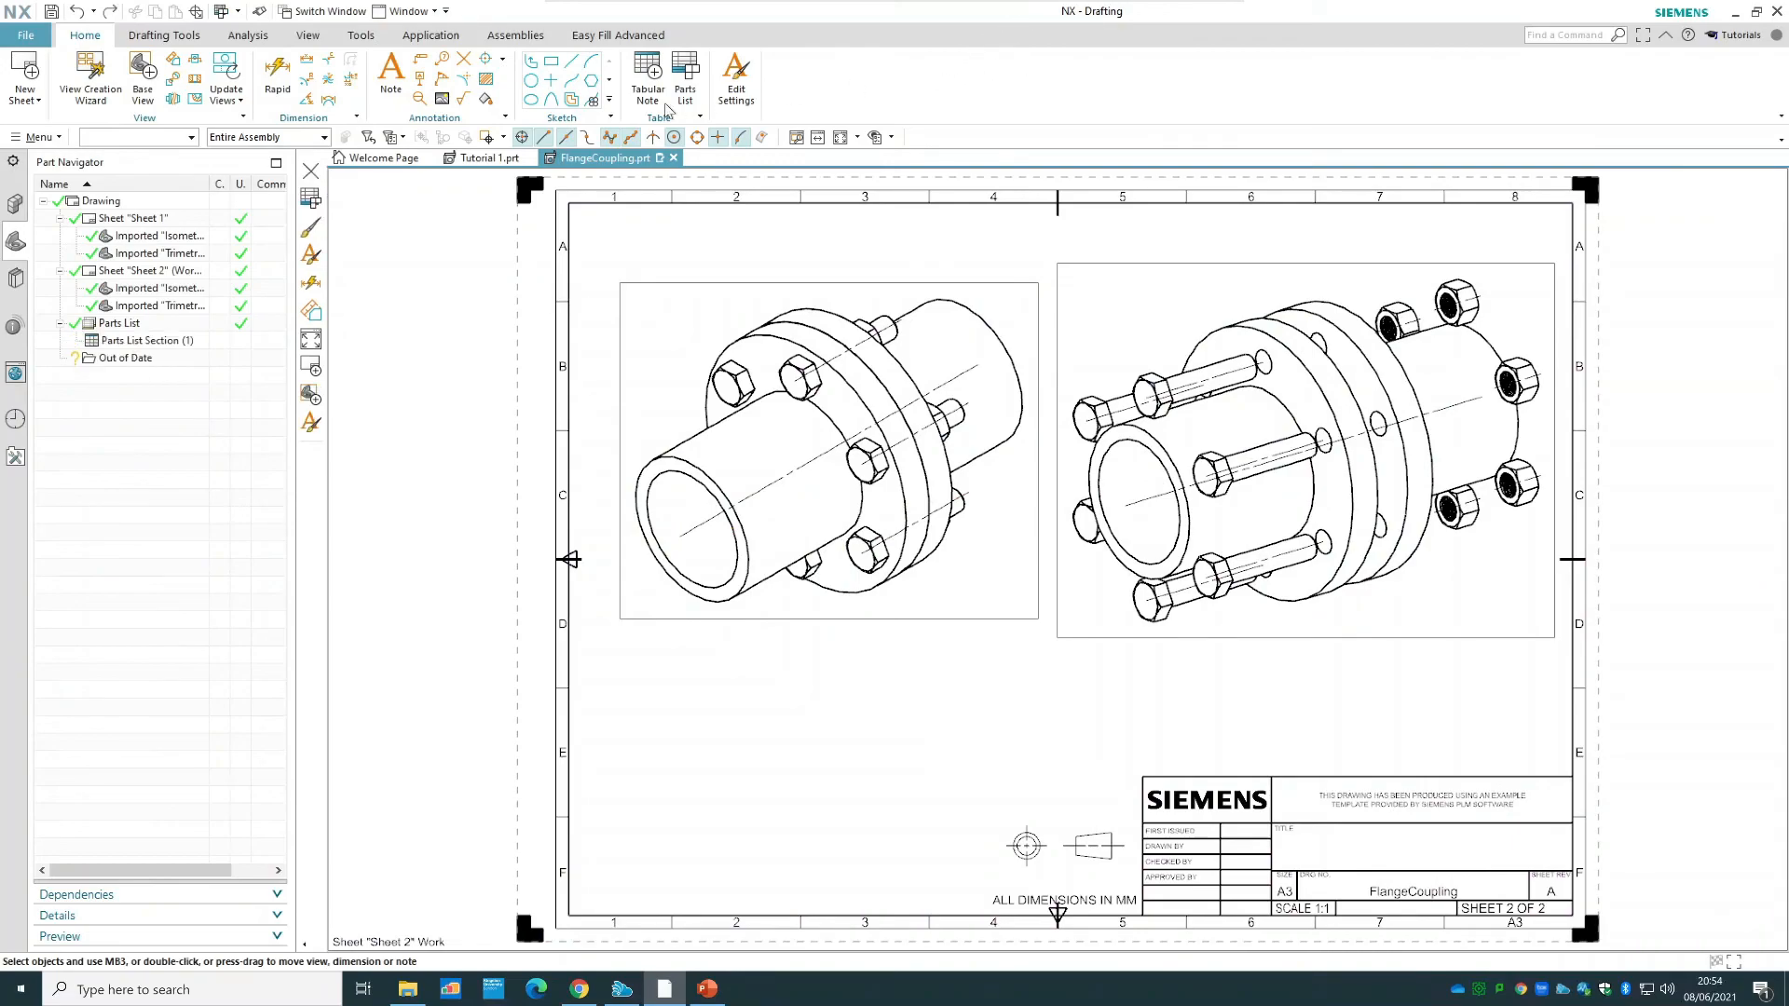
- Delete the existing parts list section and insert a new parts list below the isometric view on Sheet 2
left_click(701, 65)
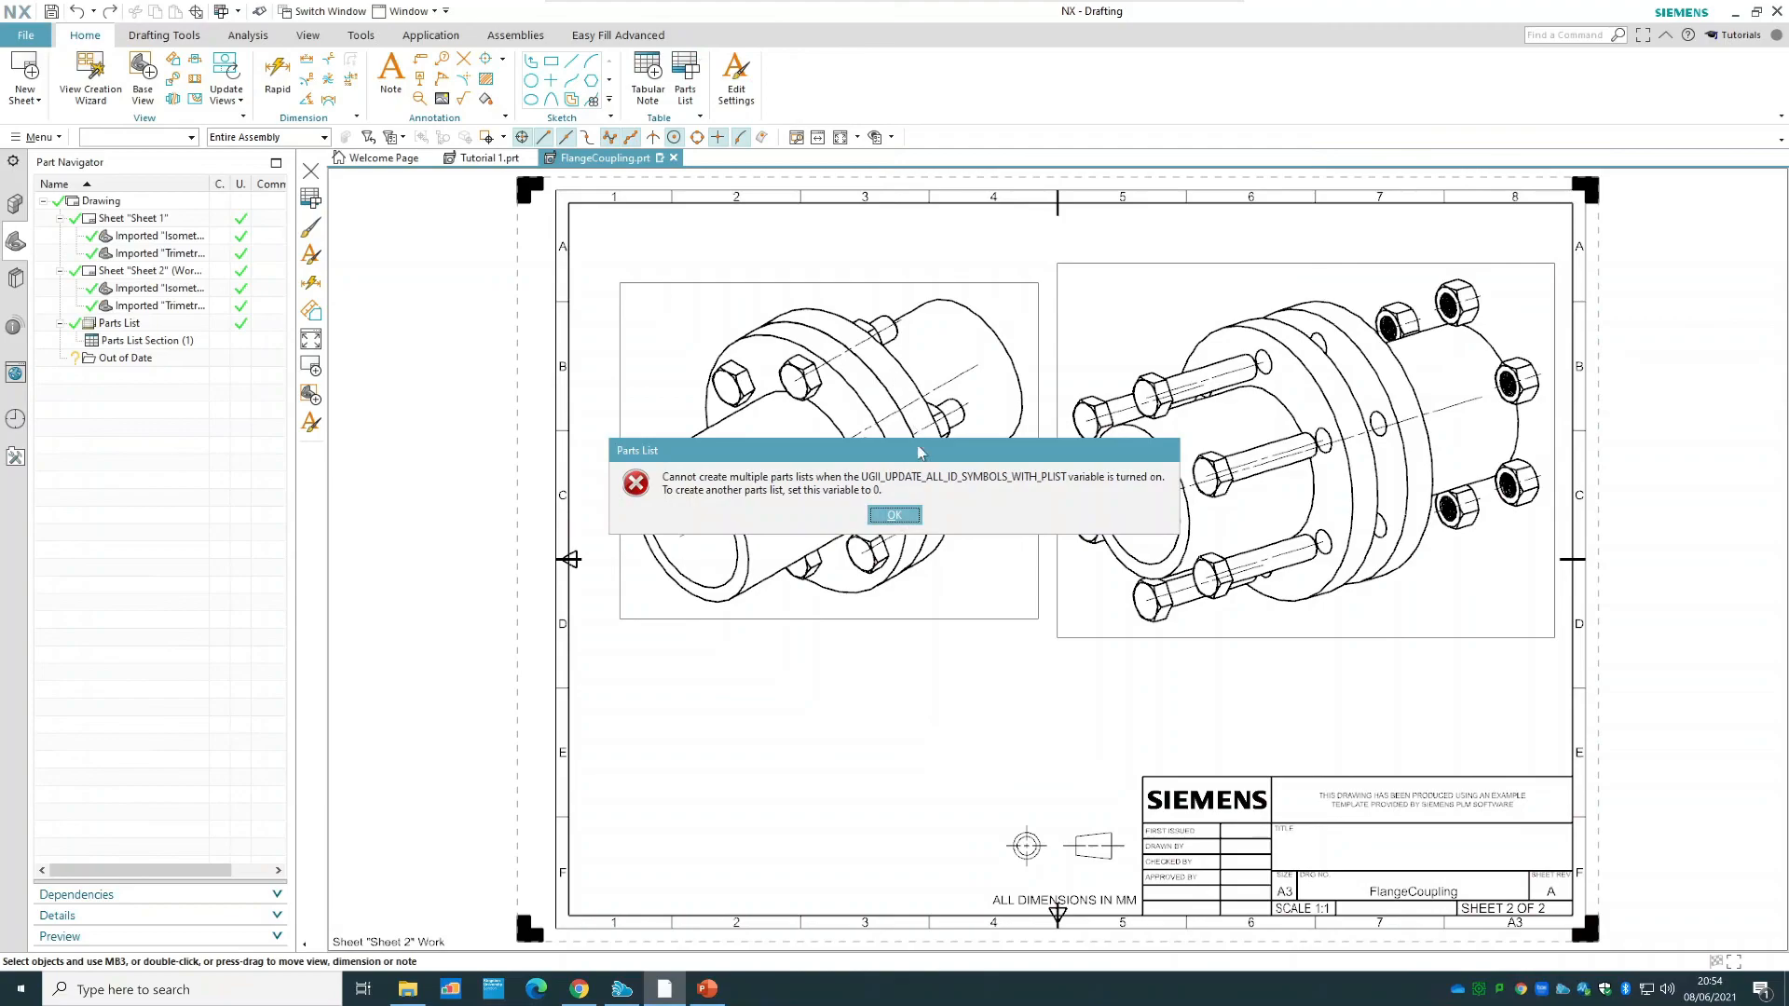
left_click(896, 516)
left_click(148, 341)
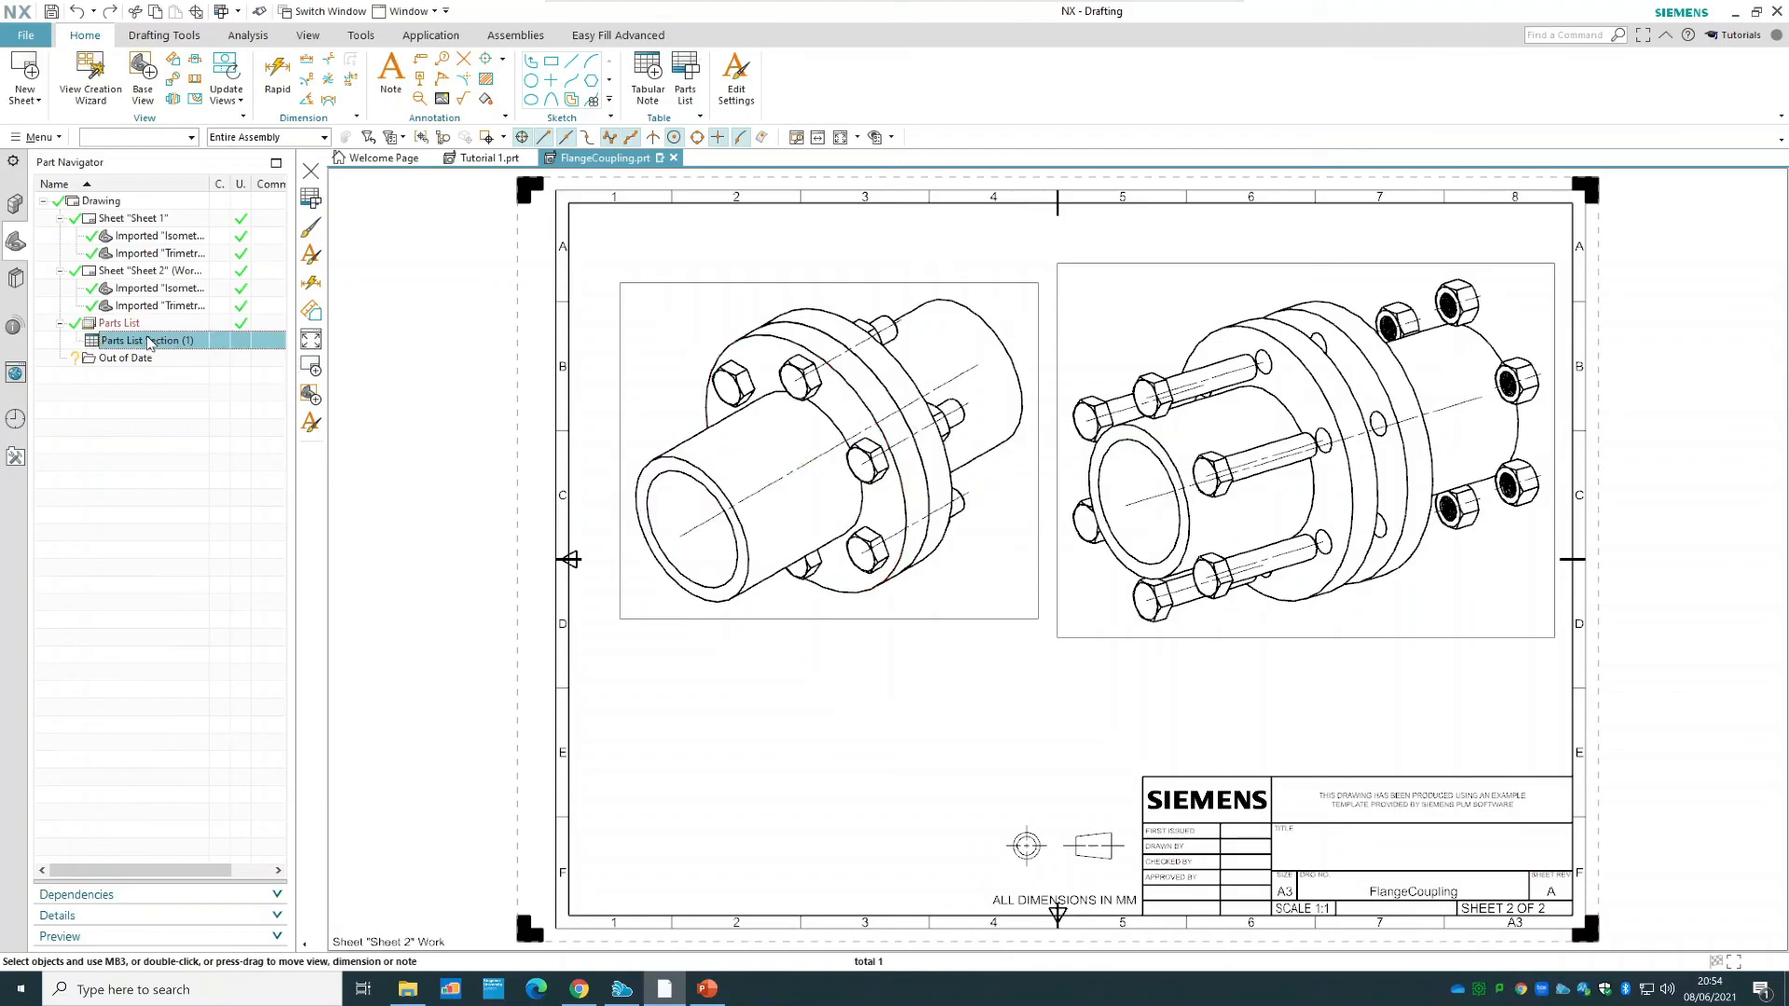
right_click(197, 341)
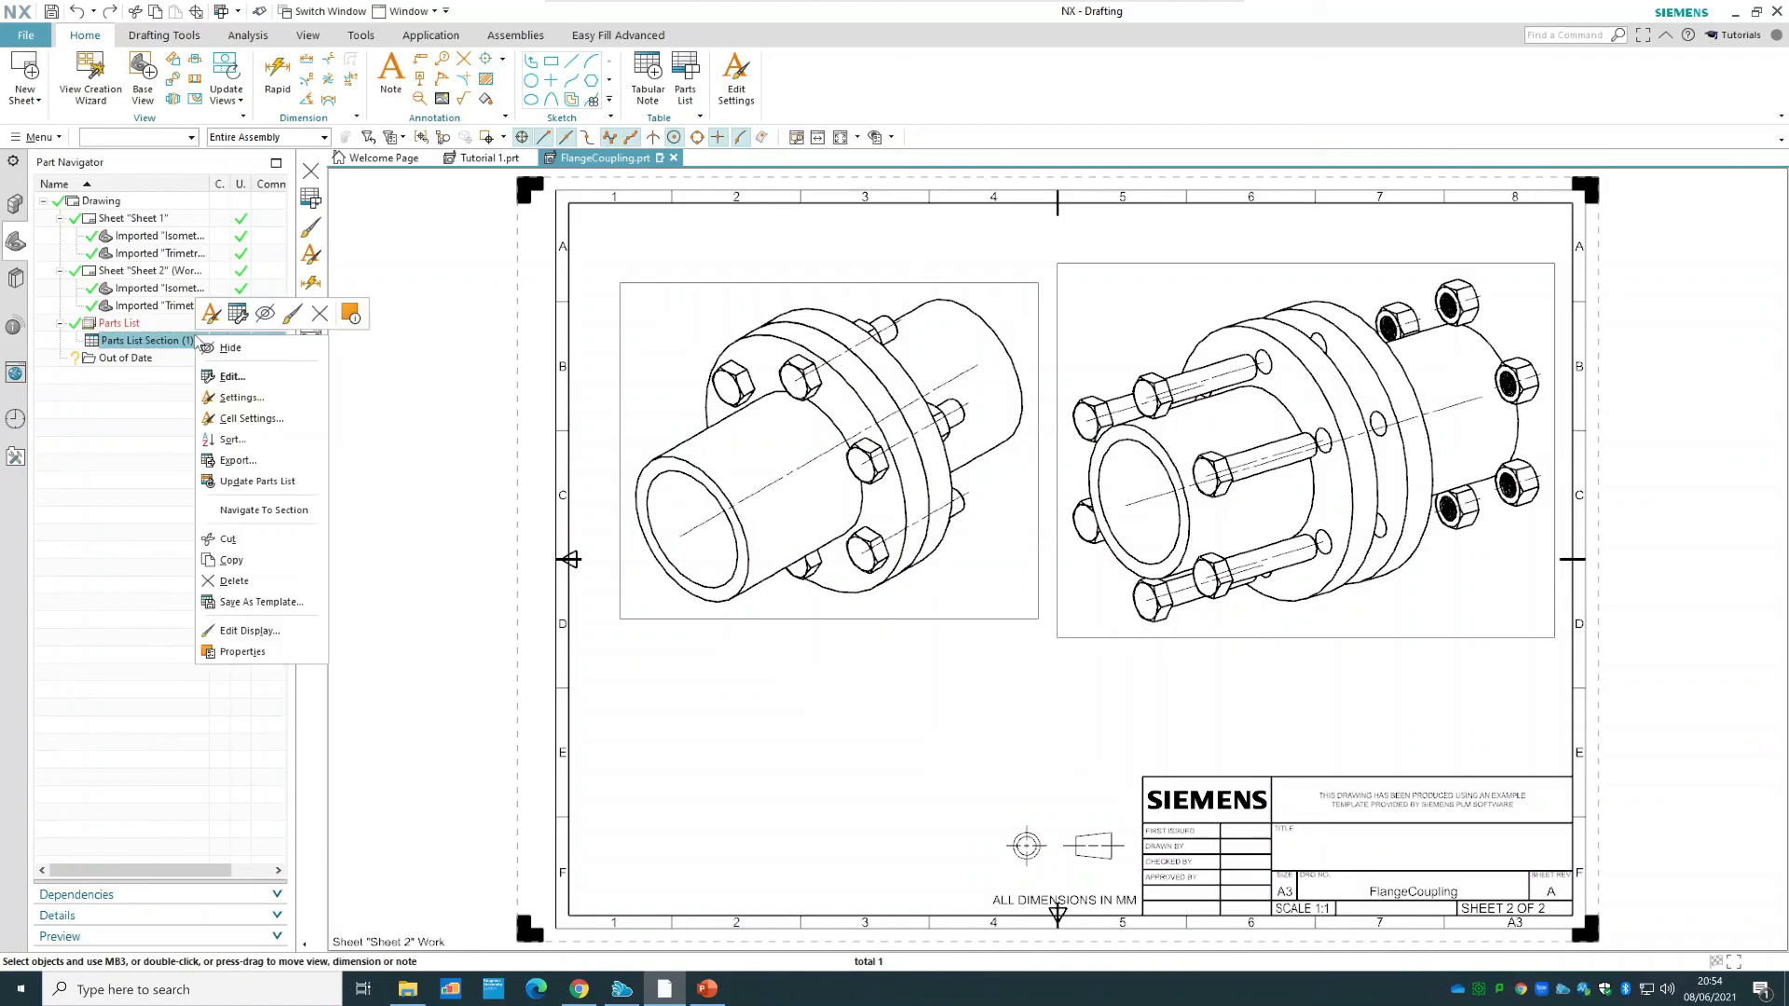
left_click(270, 578)
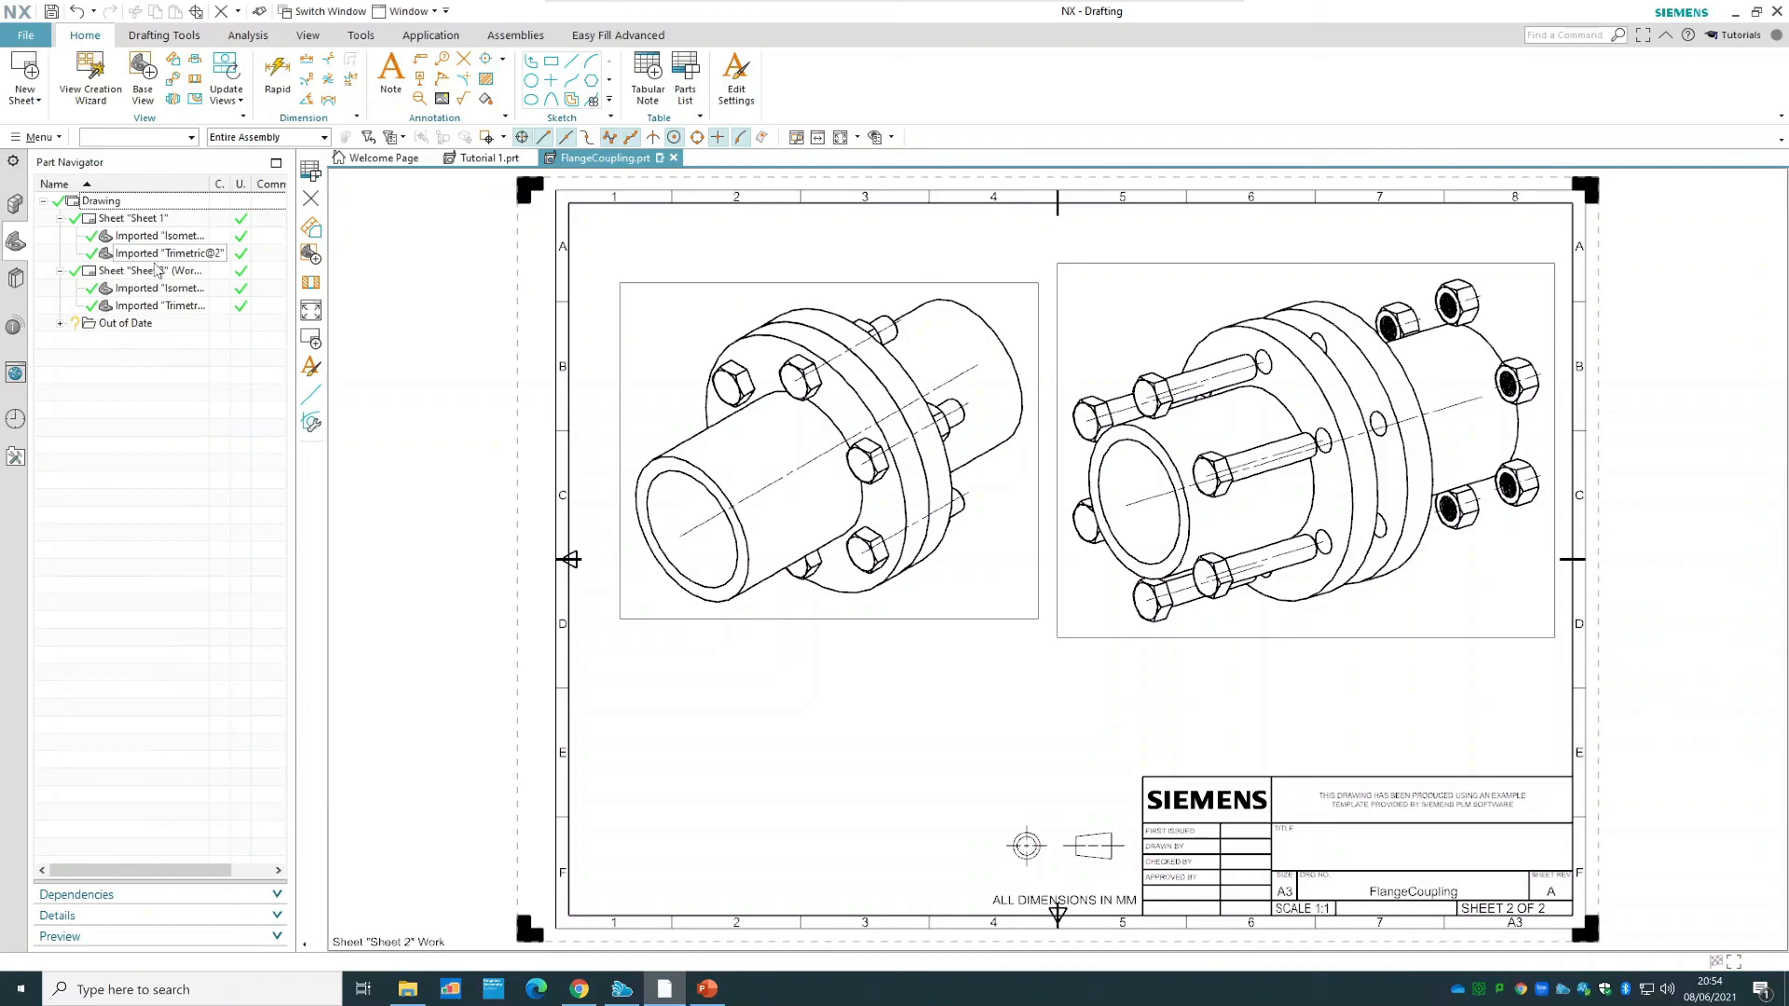
left_click(684, 89)
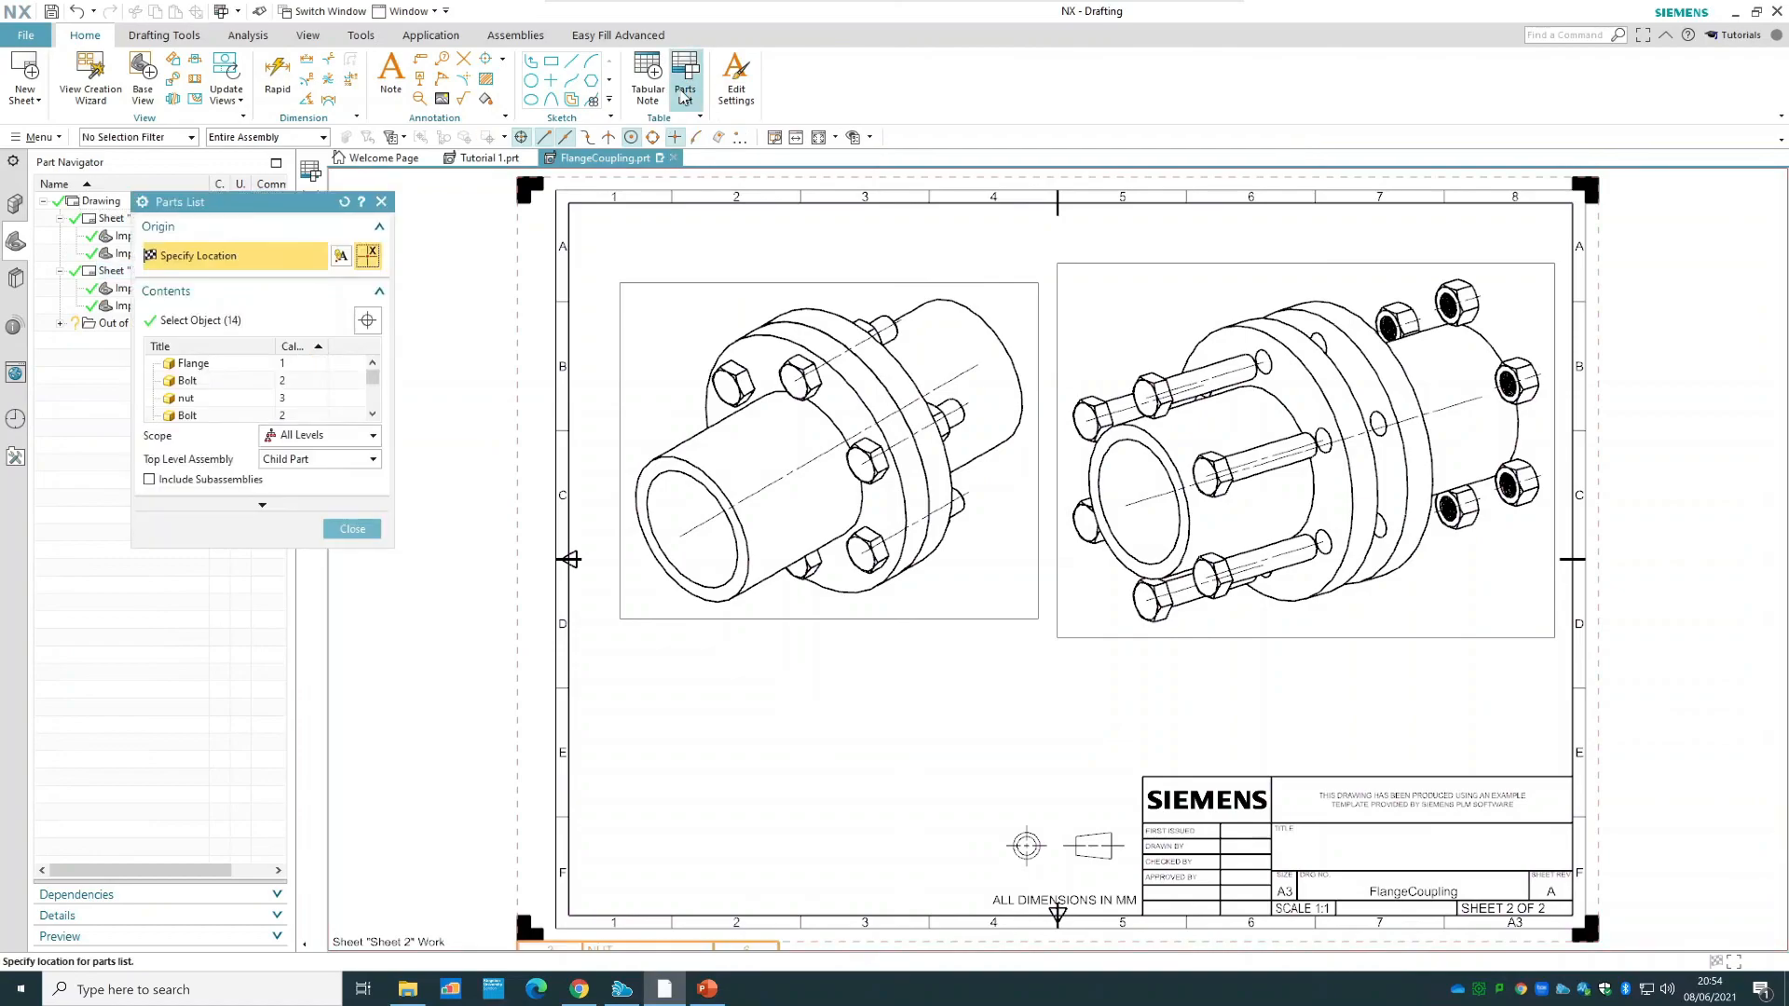
left_click(670, 746)
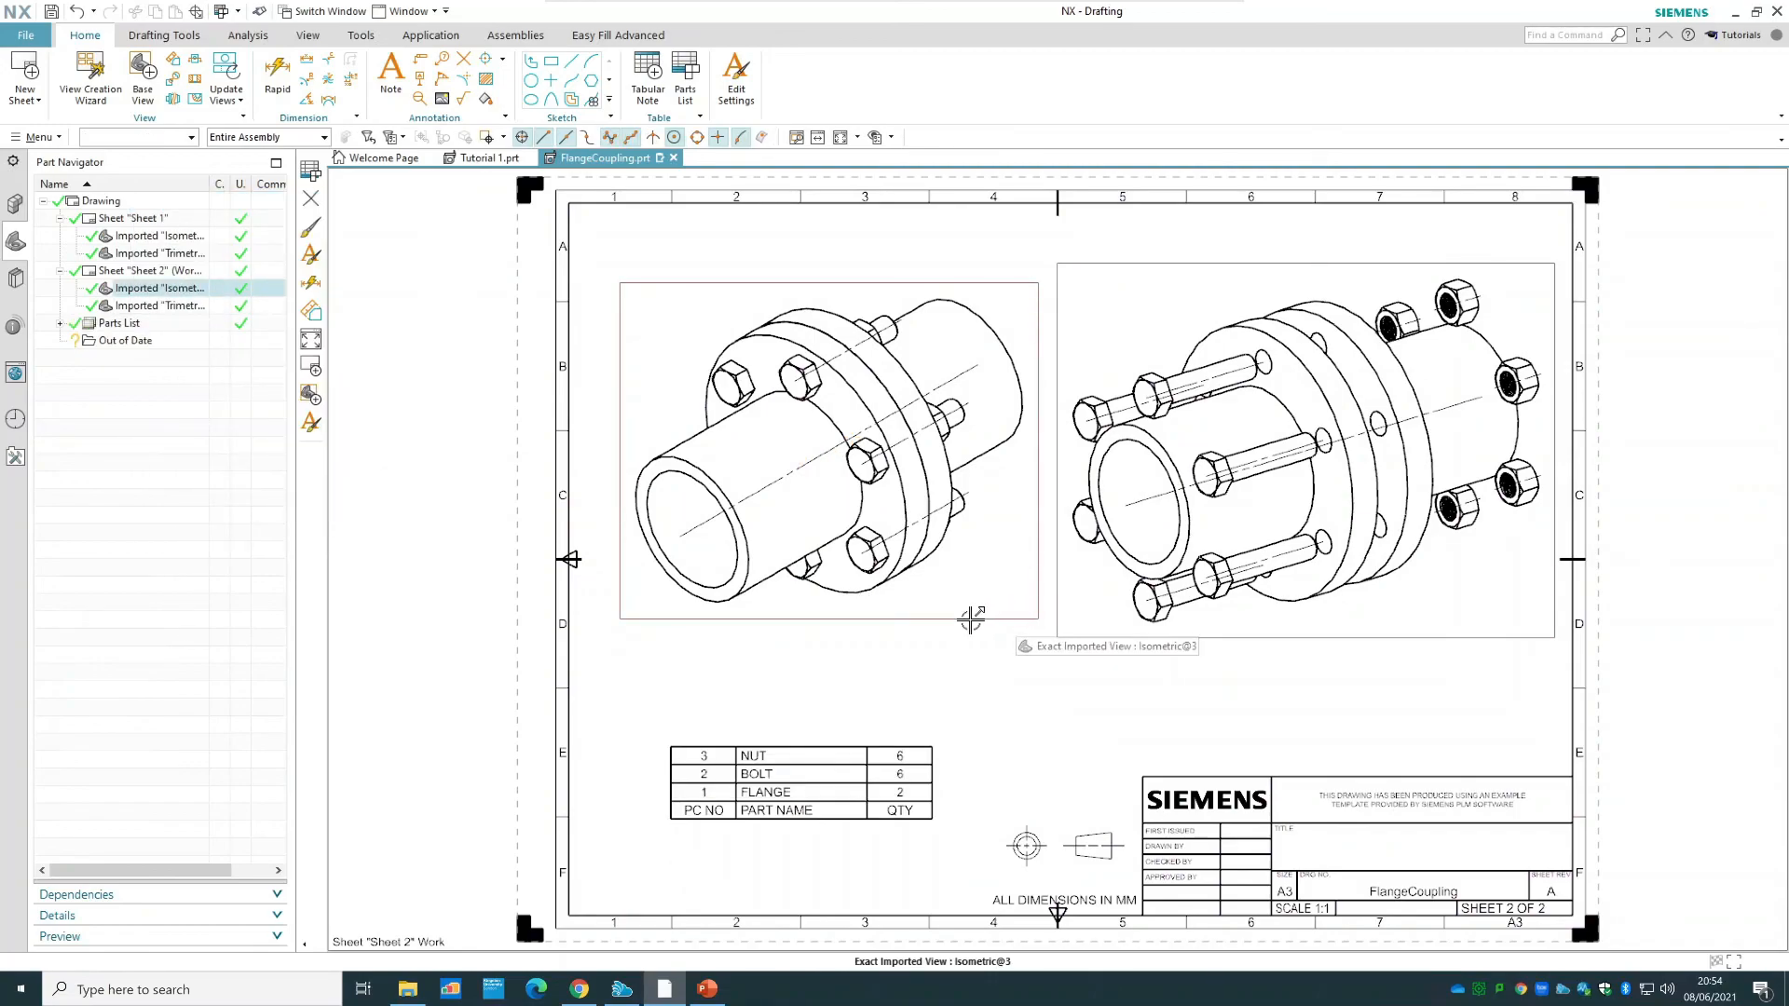
- Show balloons on the exploded trimetric view and reposition balloons 1, 2 and 3 around it
right_click(1216, 638)
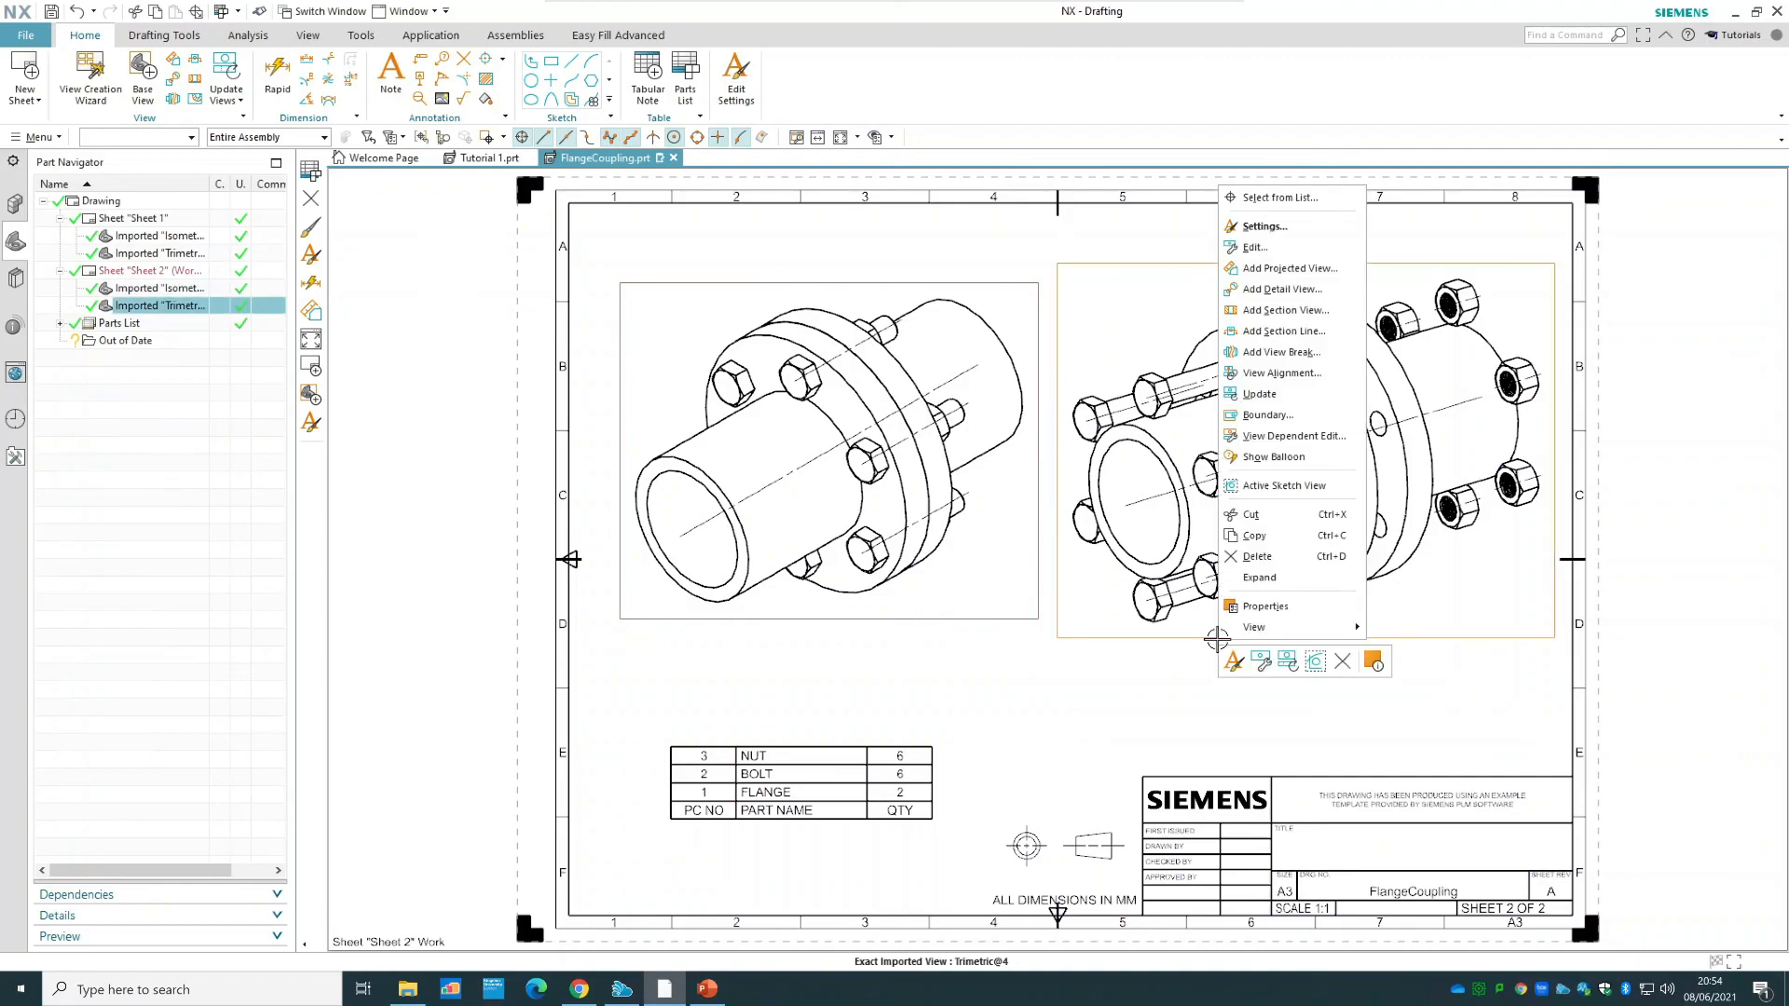
left_click(1295, 457)
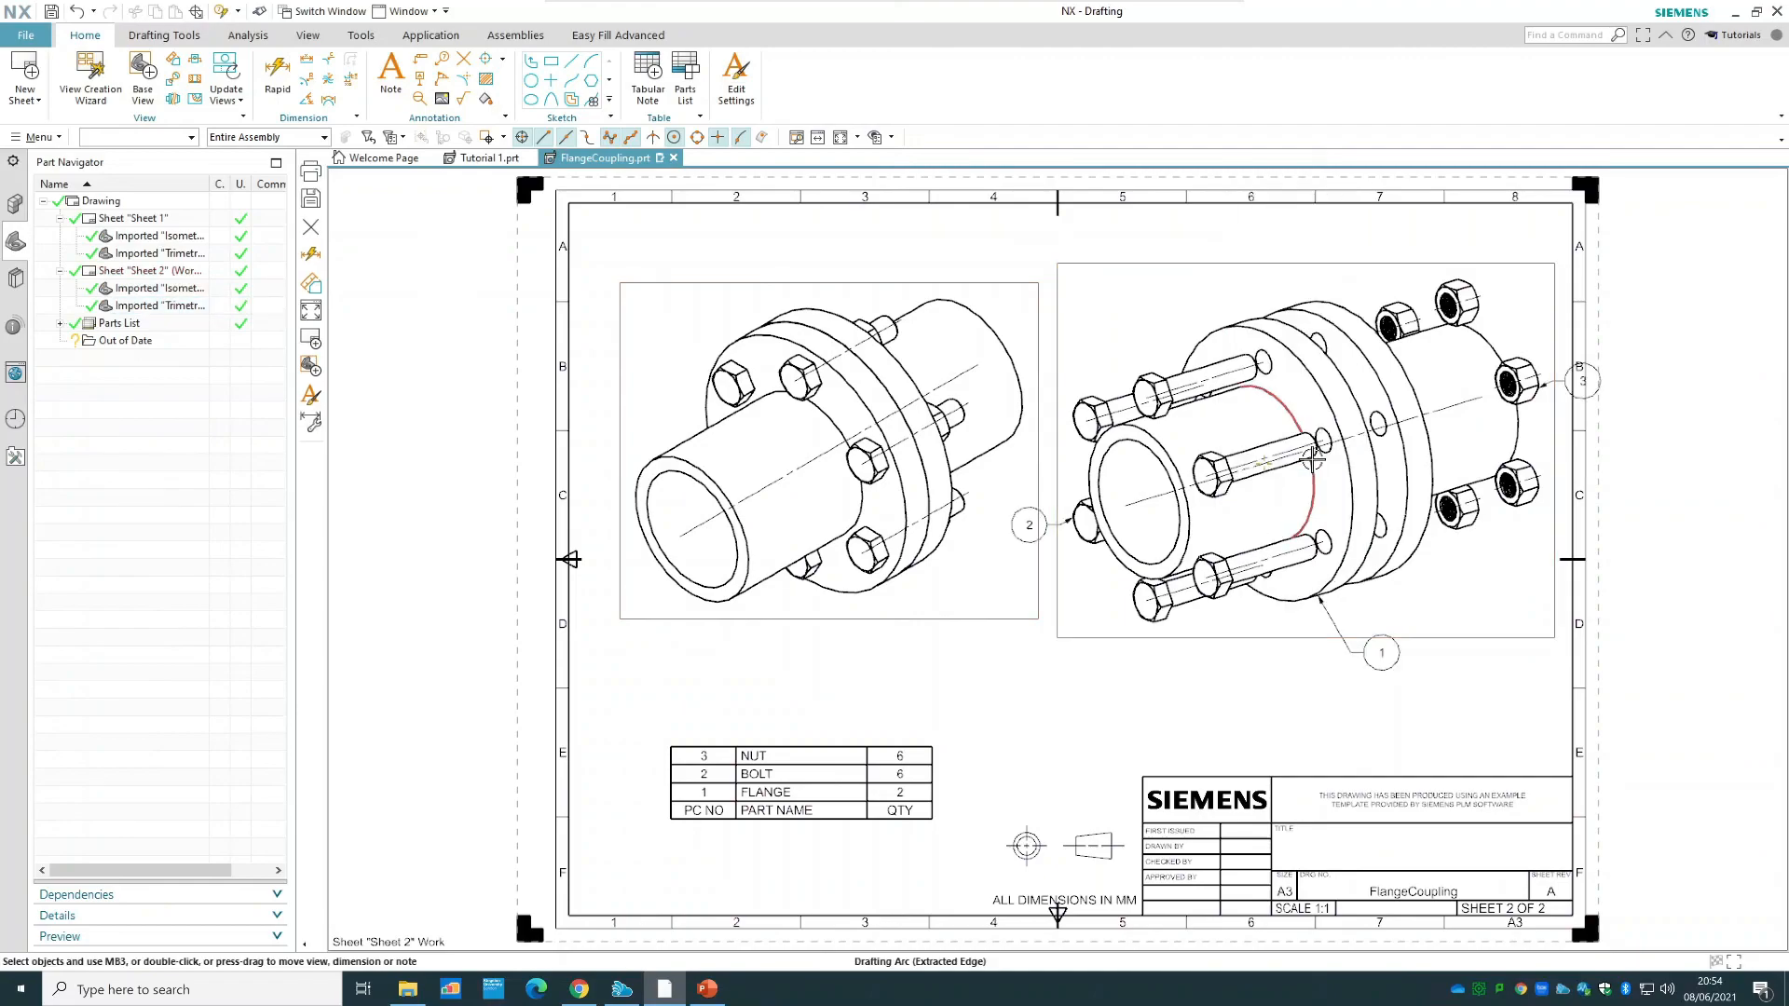
left_click_drag(1027, 529, 997, 585)
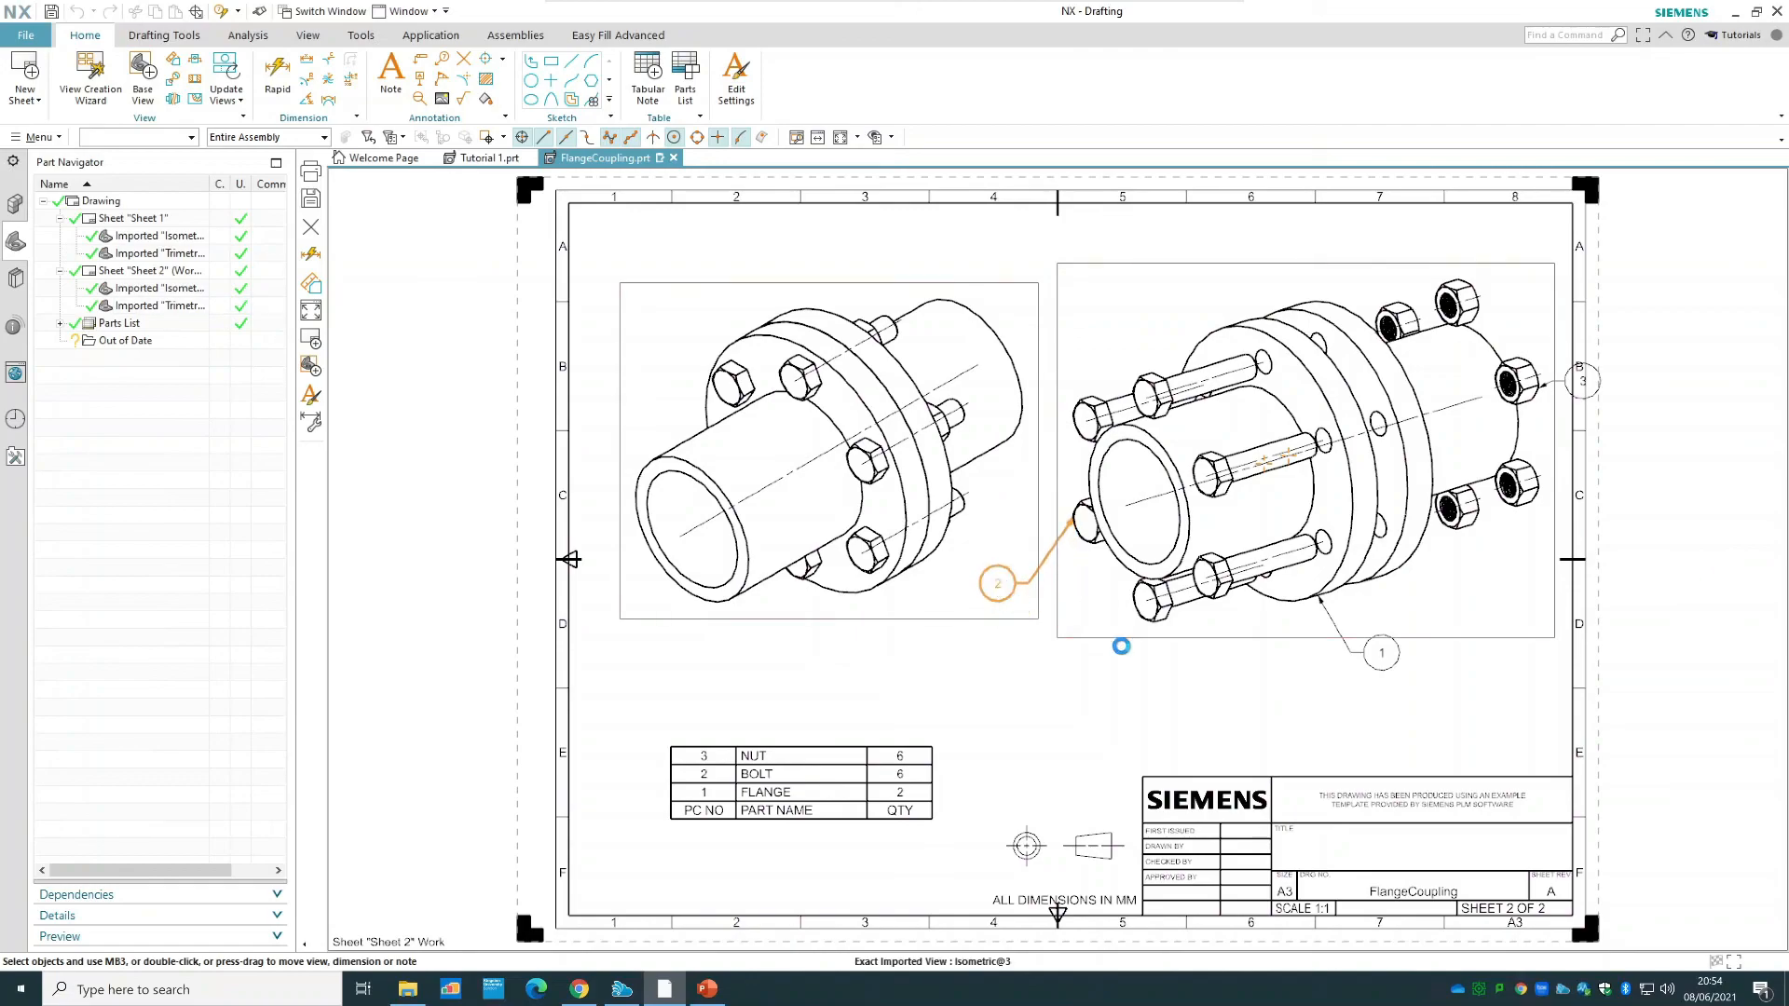
mouse_move(1381, 653)
left_mouse_down()
mouse_move(1351, 630)
mouse_move(1341, 662)
mouse_move(1377, 662)
left_mouse_up()
left_click_drag(1582, 381, 1543, 290)
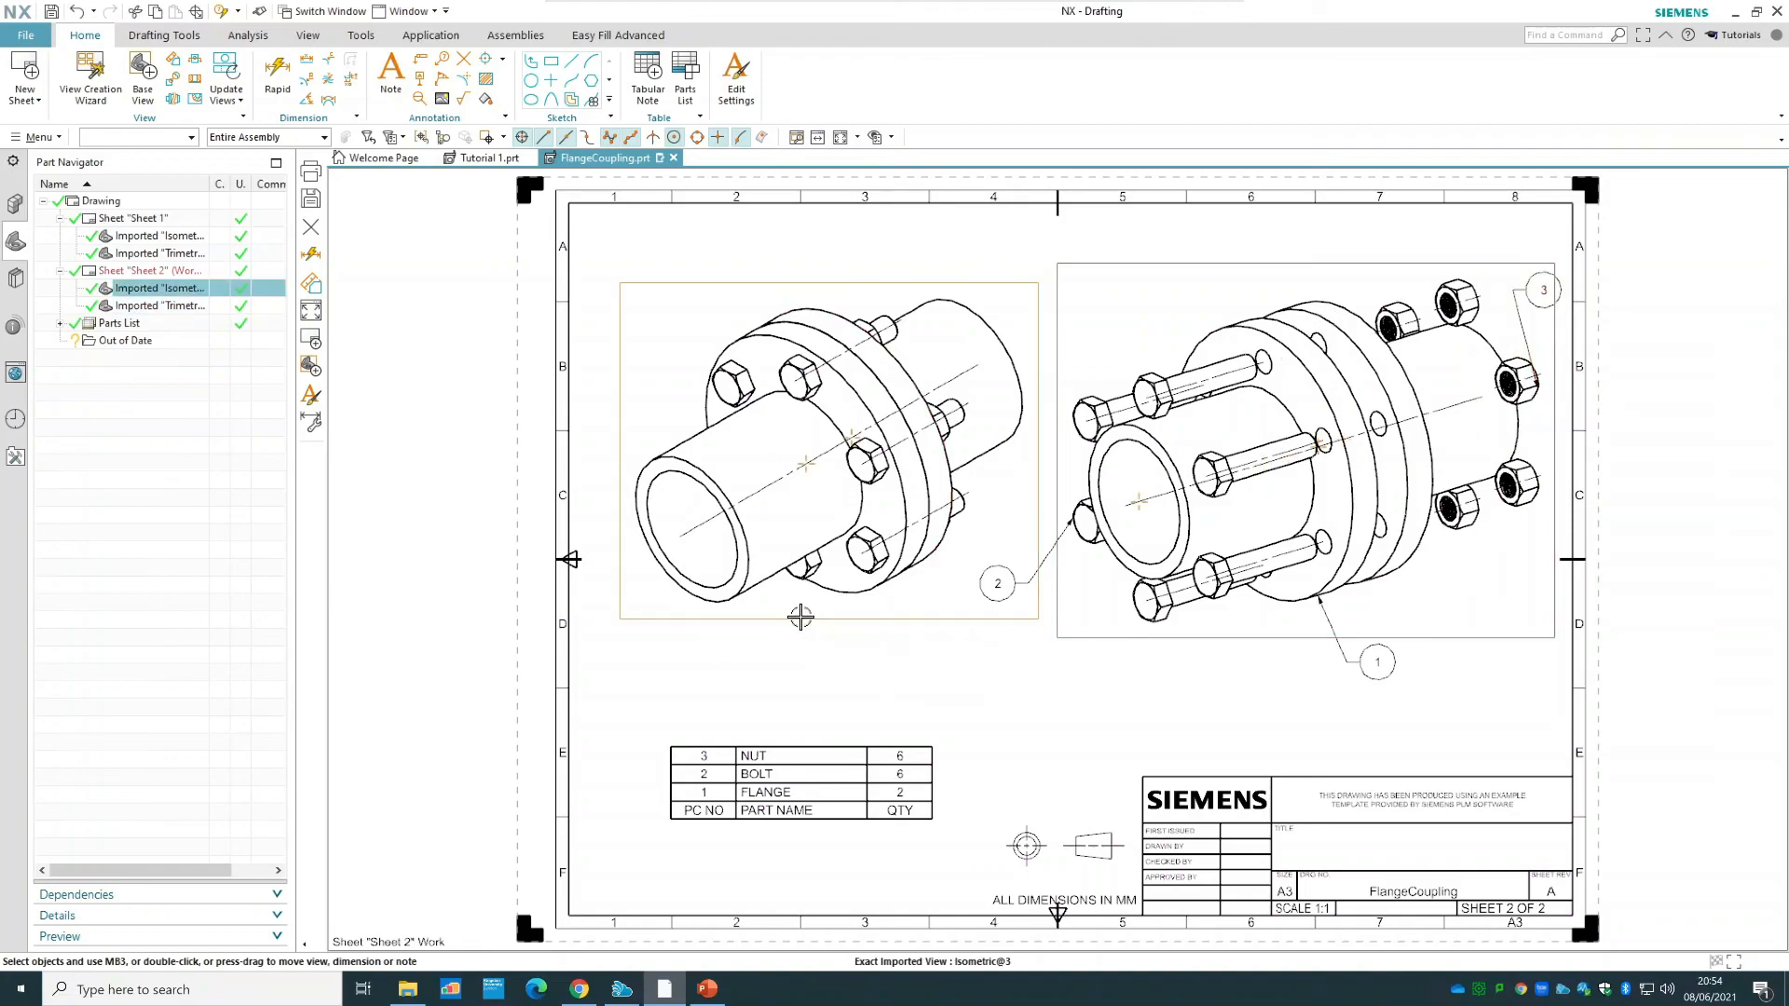
- Try to show balloons on the isometric view, and undo the balloons and their moves on the trimetric view
right_click(801, 614)
left_click(892, 436)
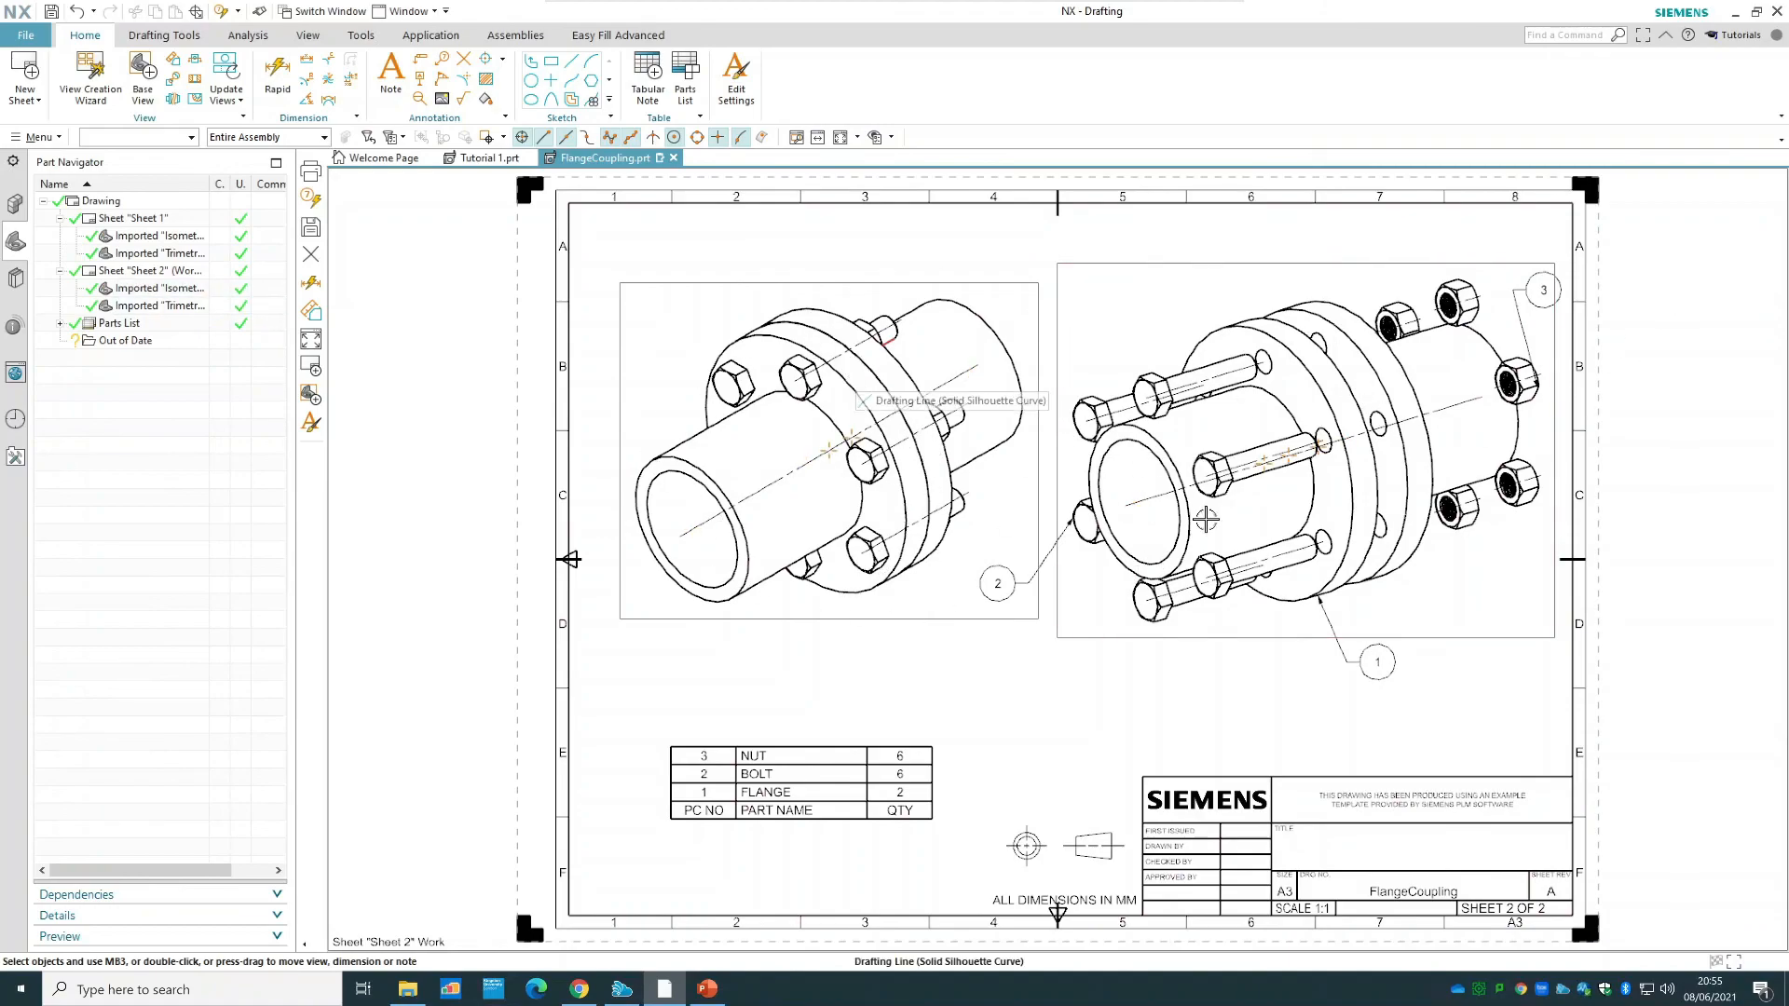
key("ctrl+z")
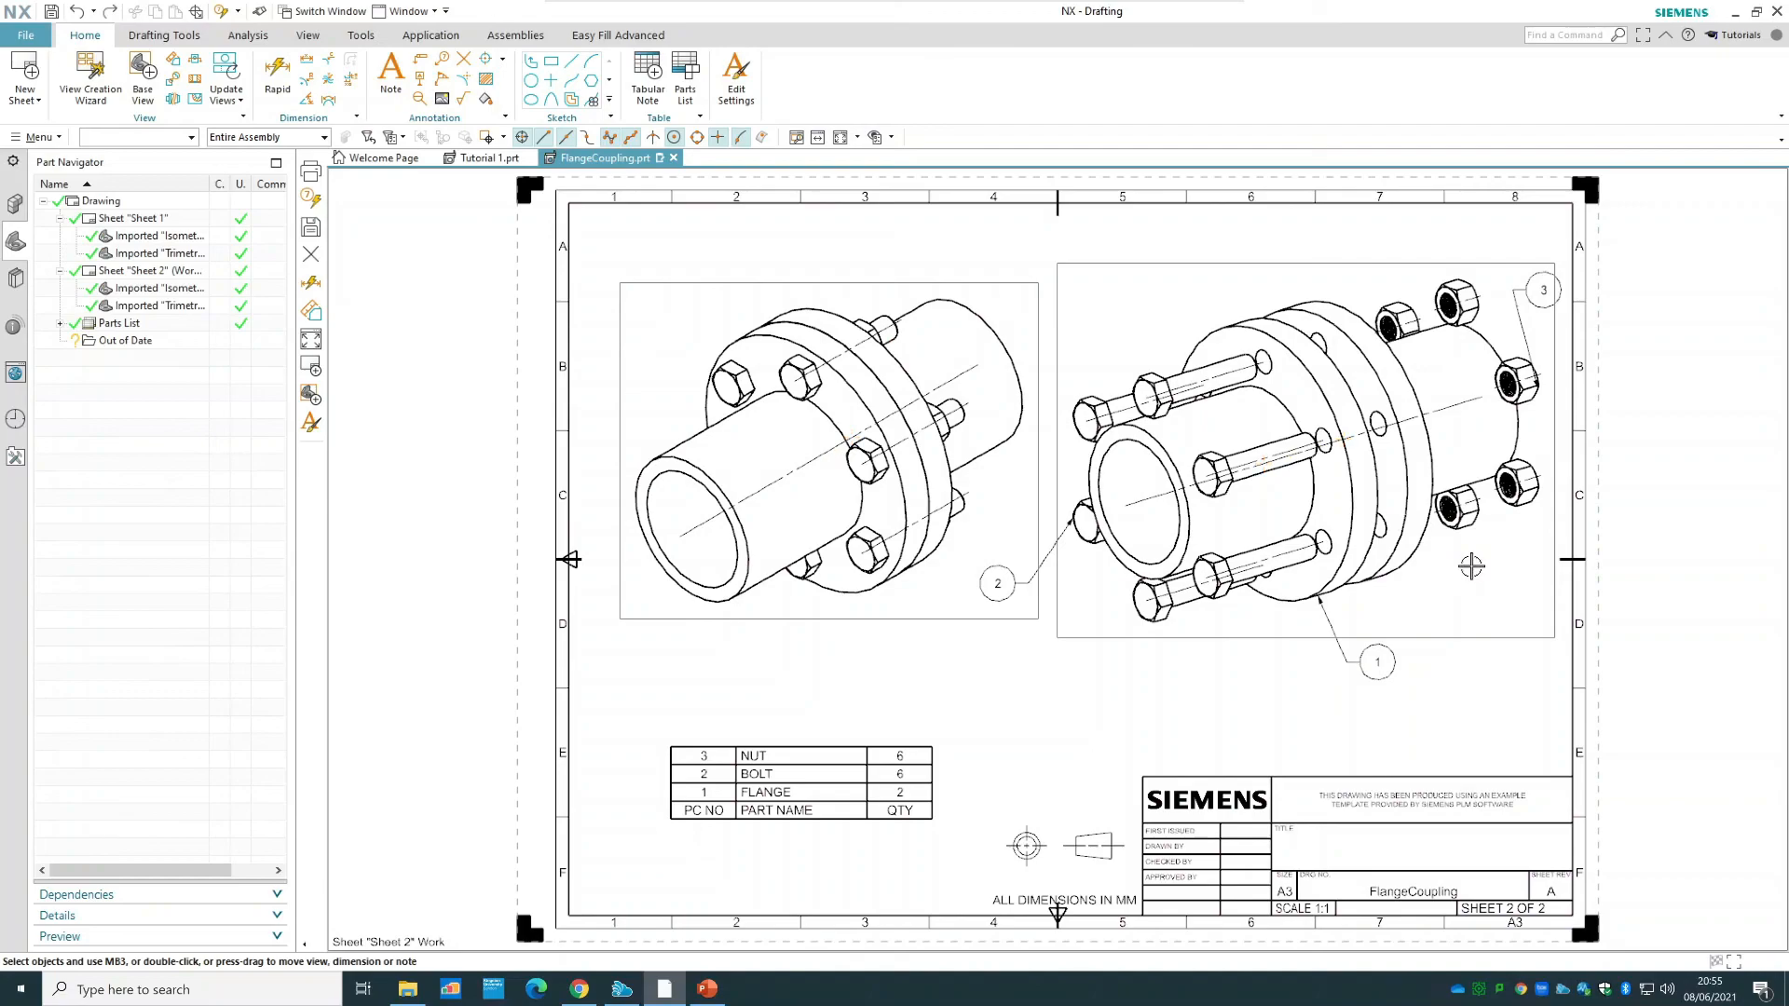
key("ctrl+z")
key("ctrl+z")
key("ctrl+z")
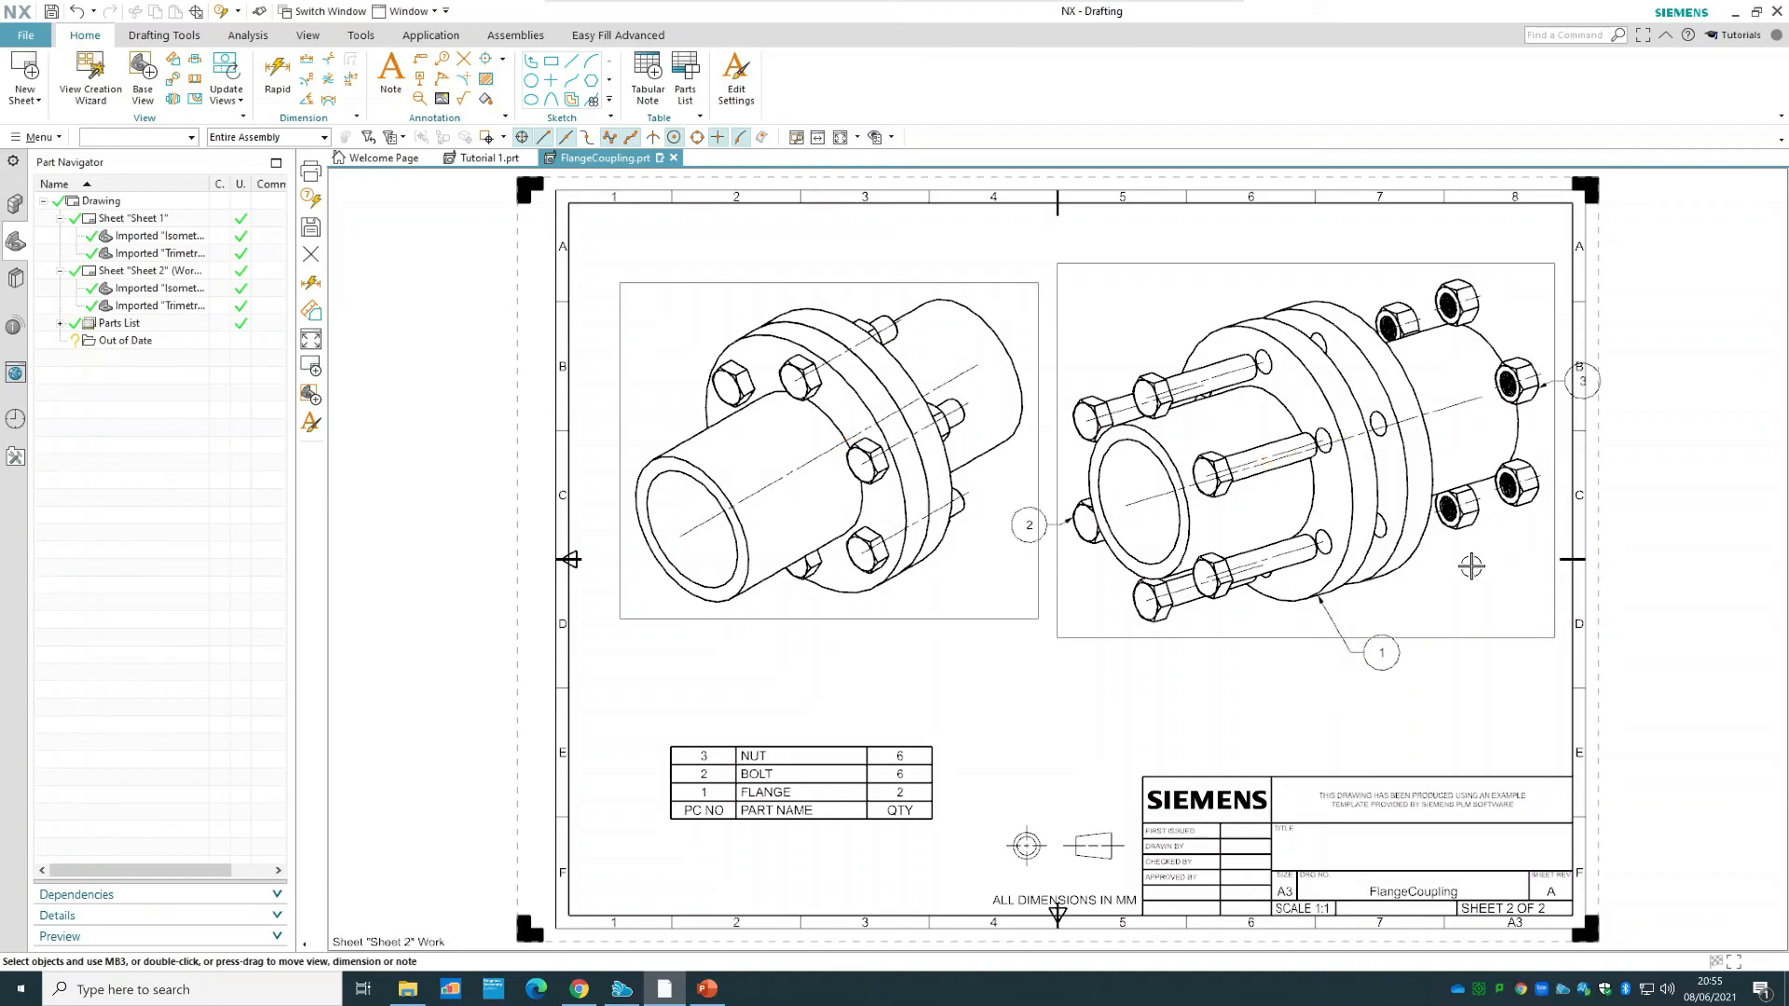
- Show balloons on the isometric view, moving balloon 2 to its upper right corner and balloon 3 beside its lower right edge
left_click(973, 613)
right_click(974, 613)
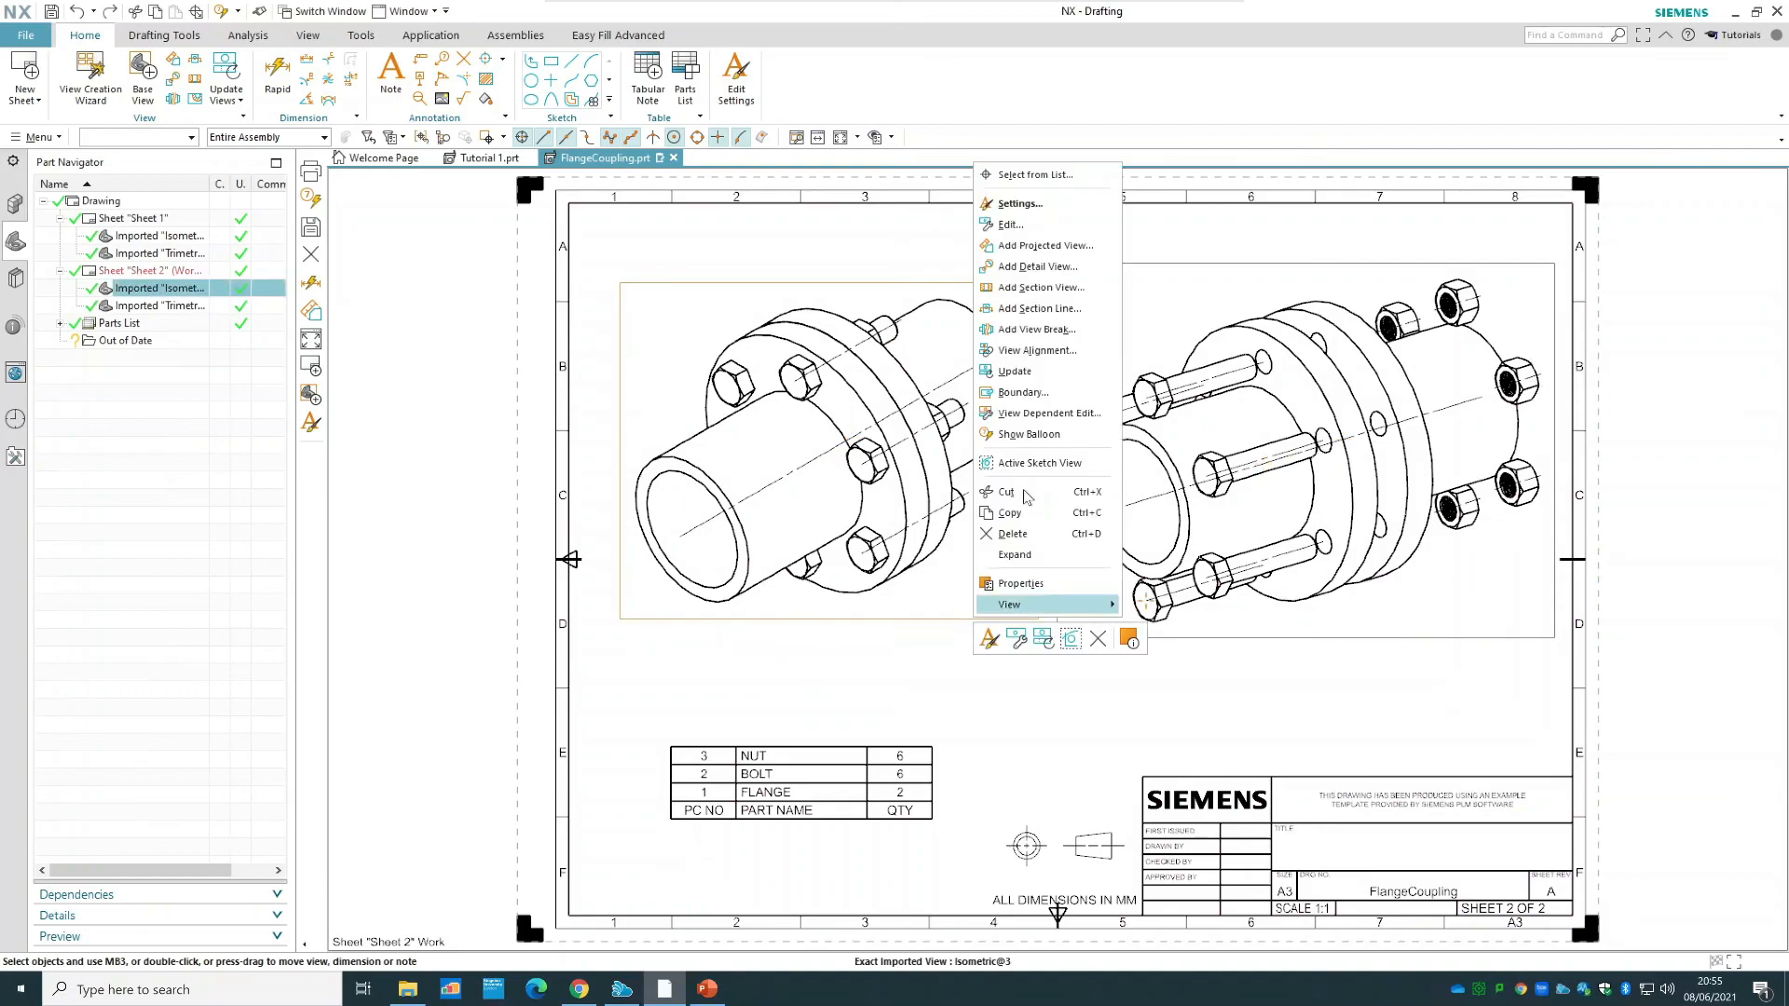
left_click(1029, 443)
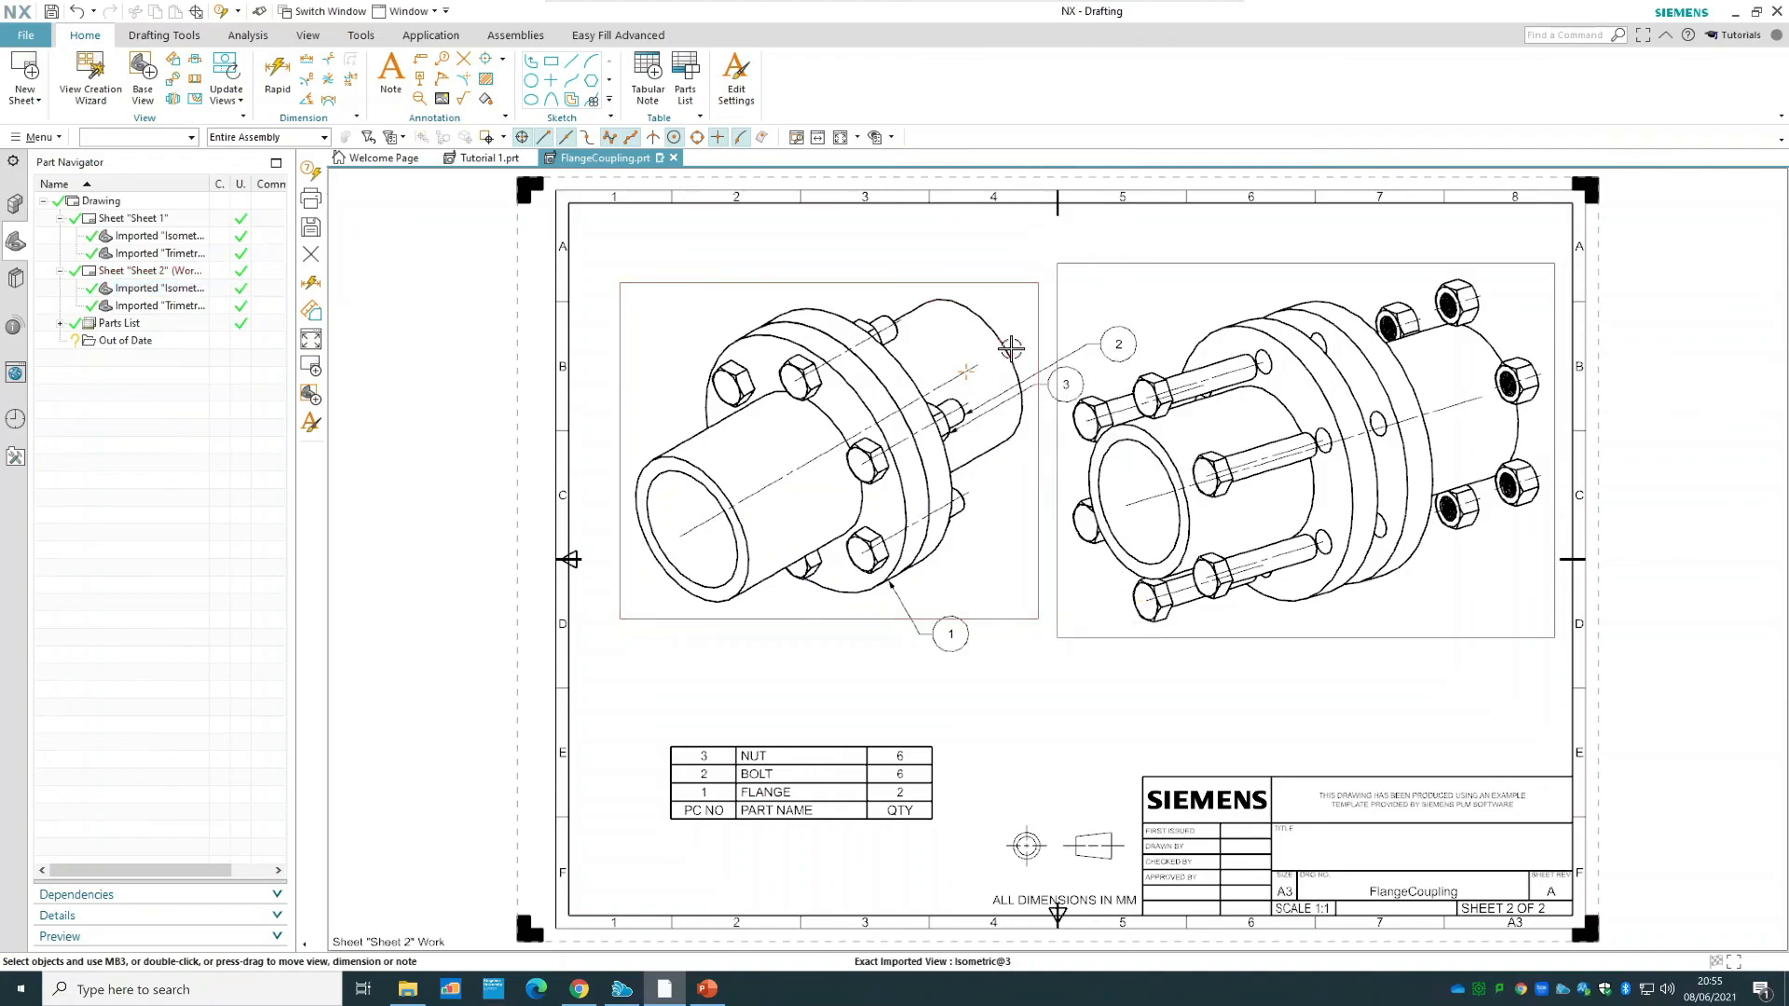
left_click_drag(1126, 342, 1040, 270)
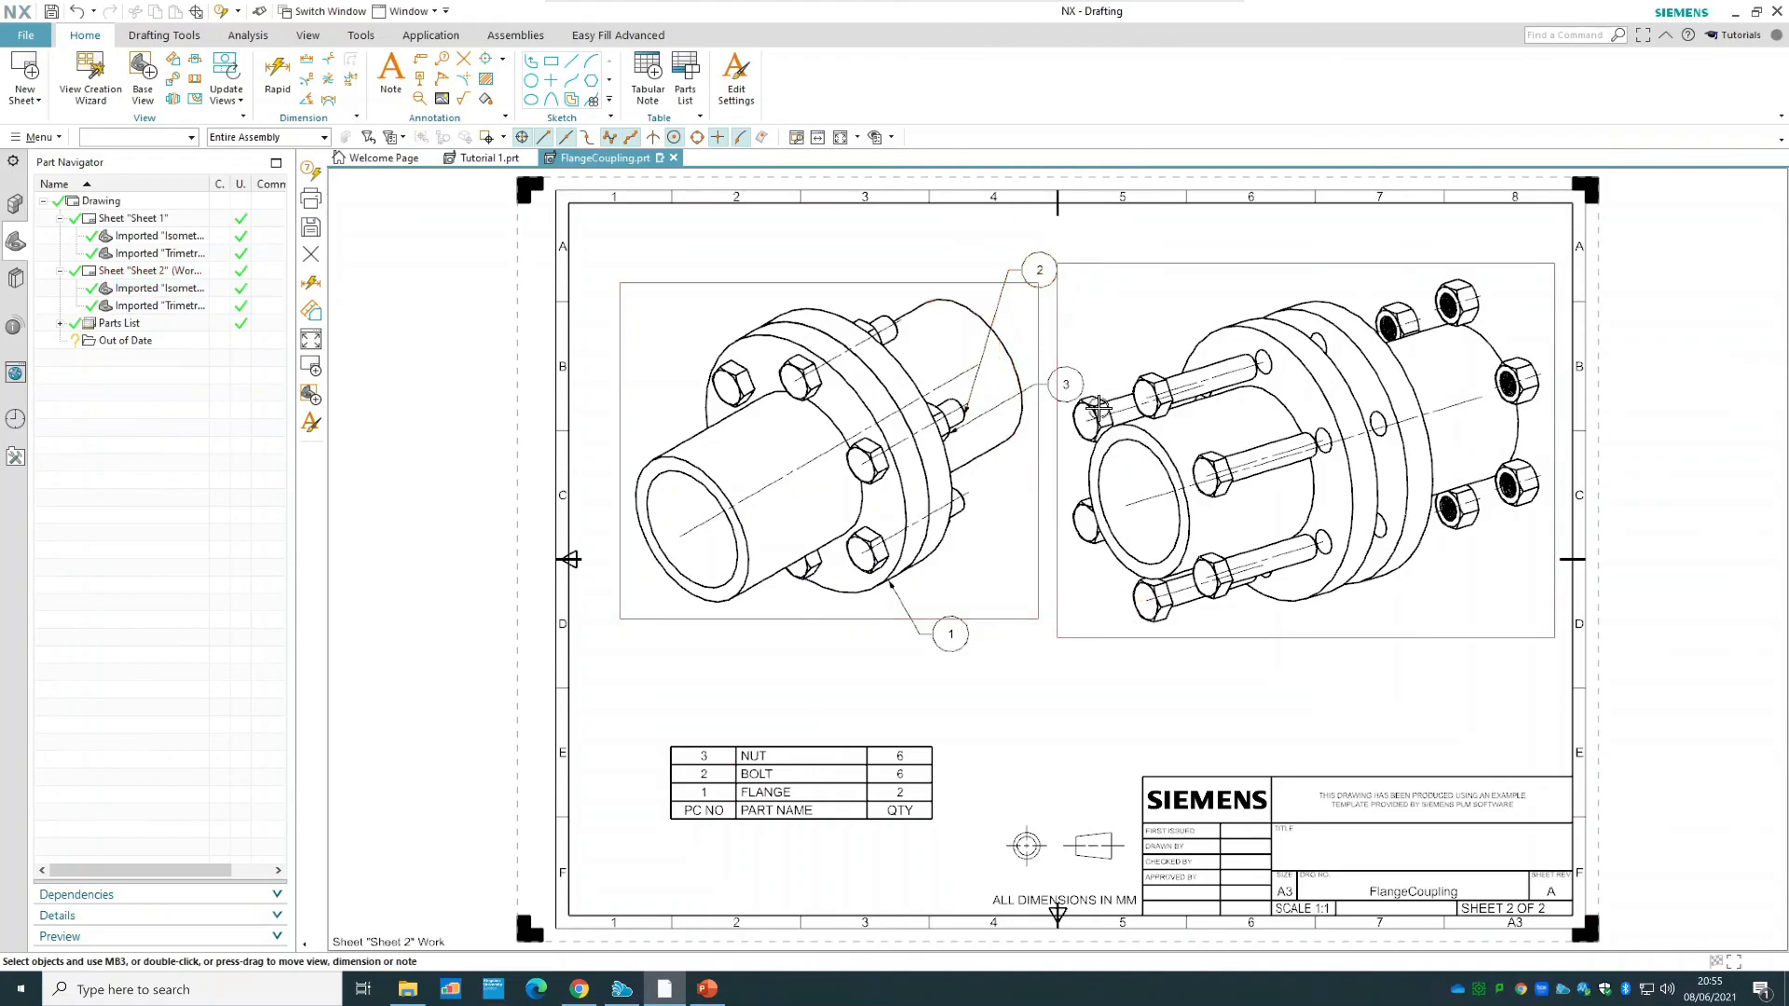
left_click_drag(1065, 398, 1030, 512)
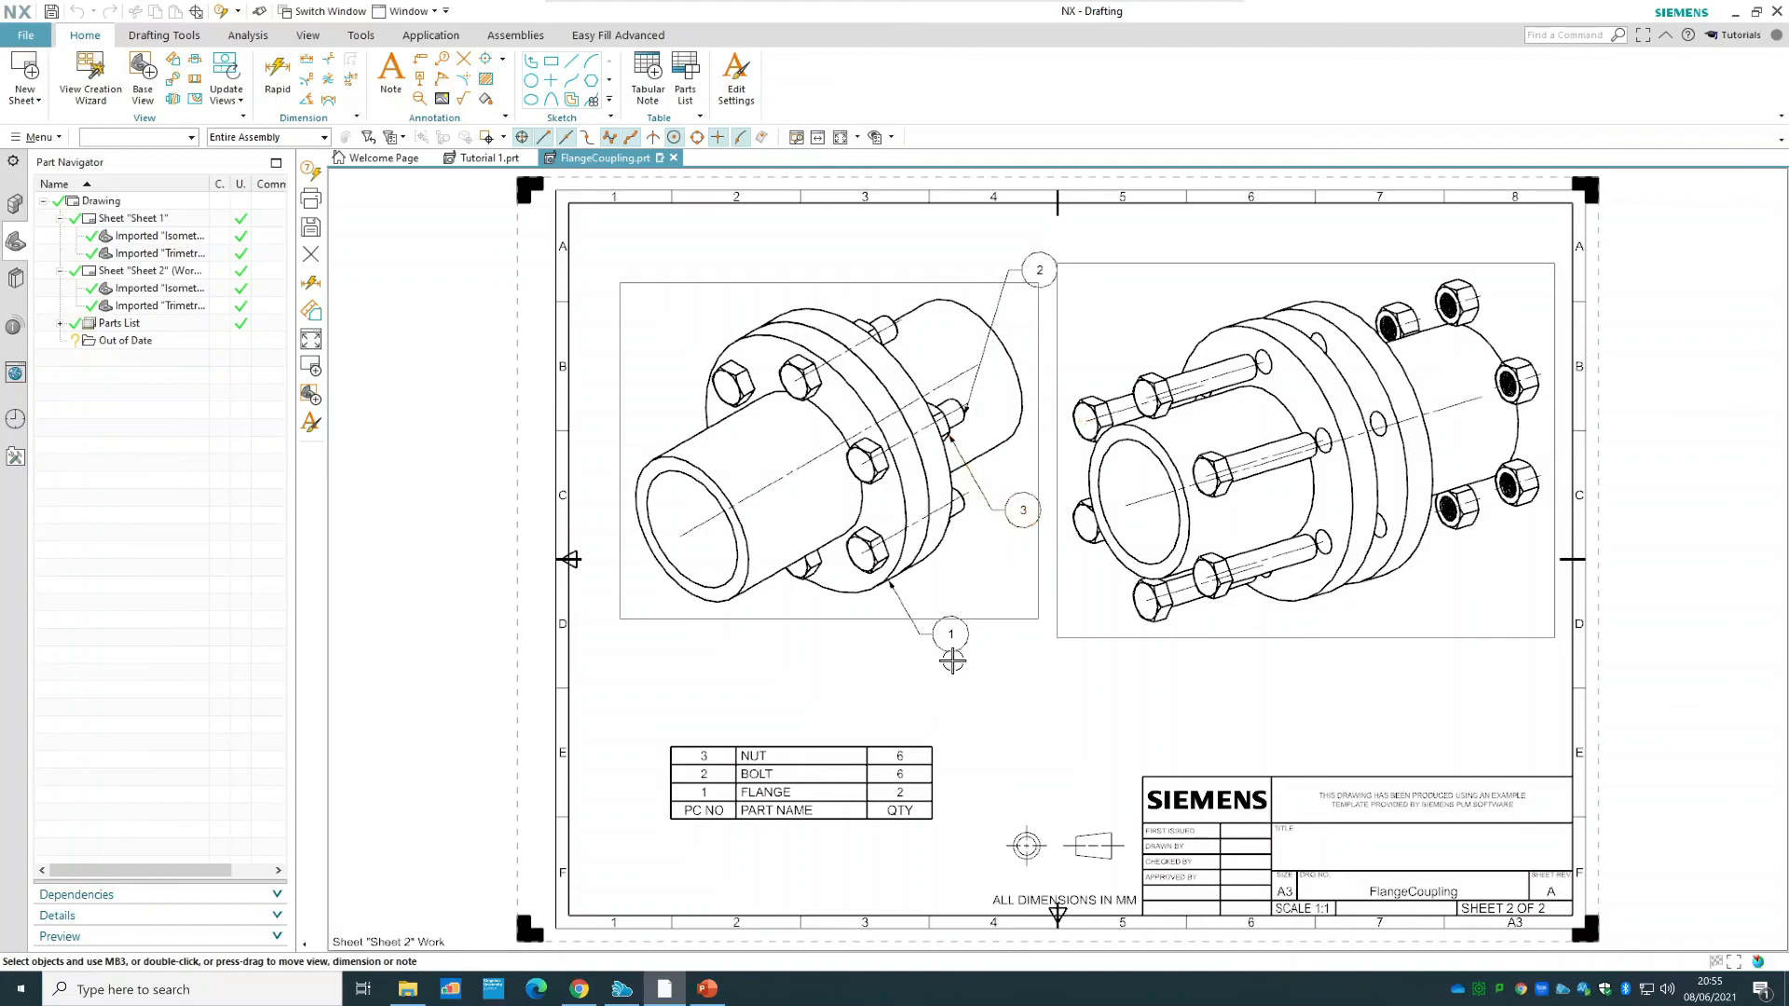